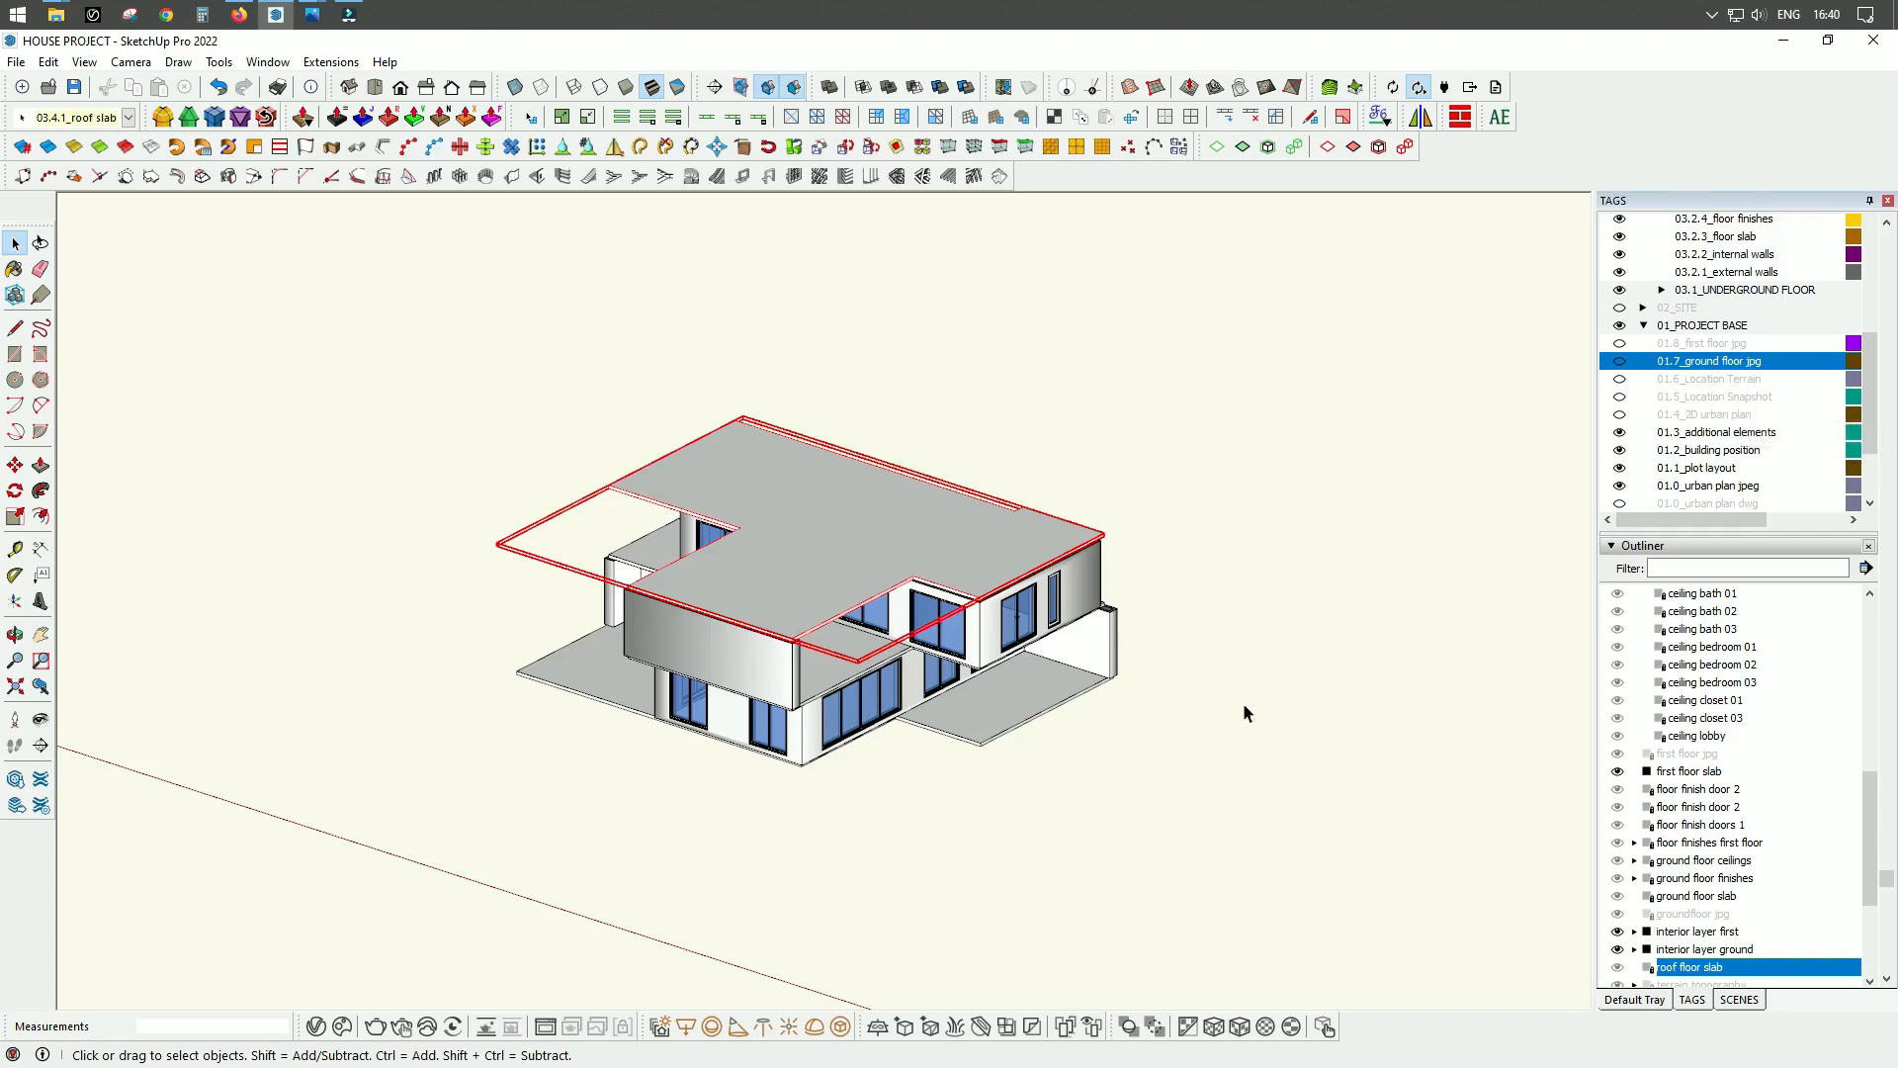
Step: Make the 01.7_ground floor jpg tag visible and select the ground floor plan sheet beneath the house
click(1620, 361)
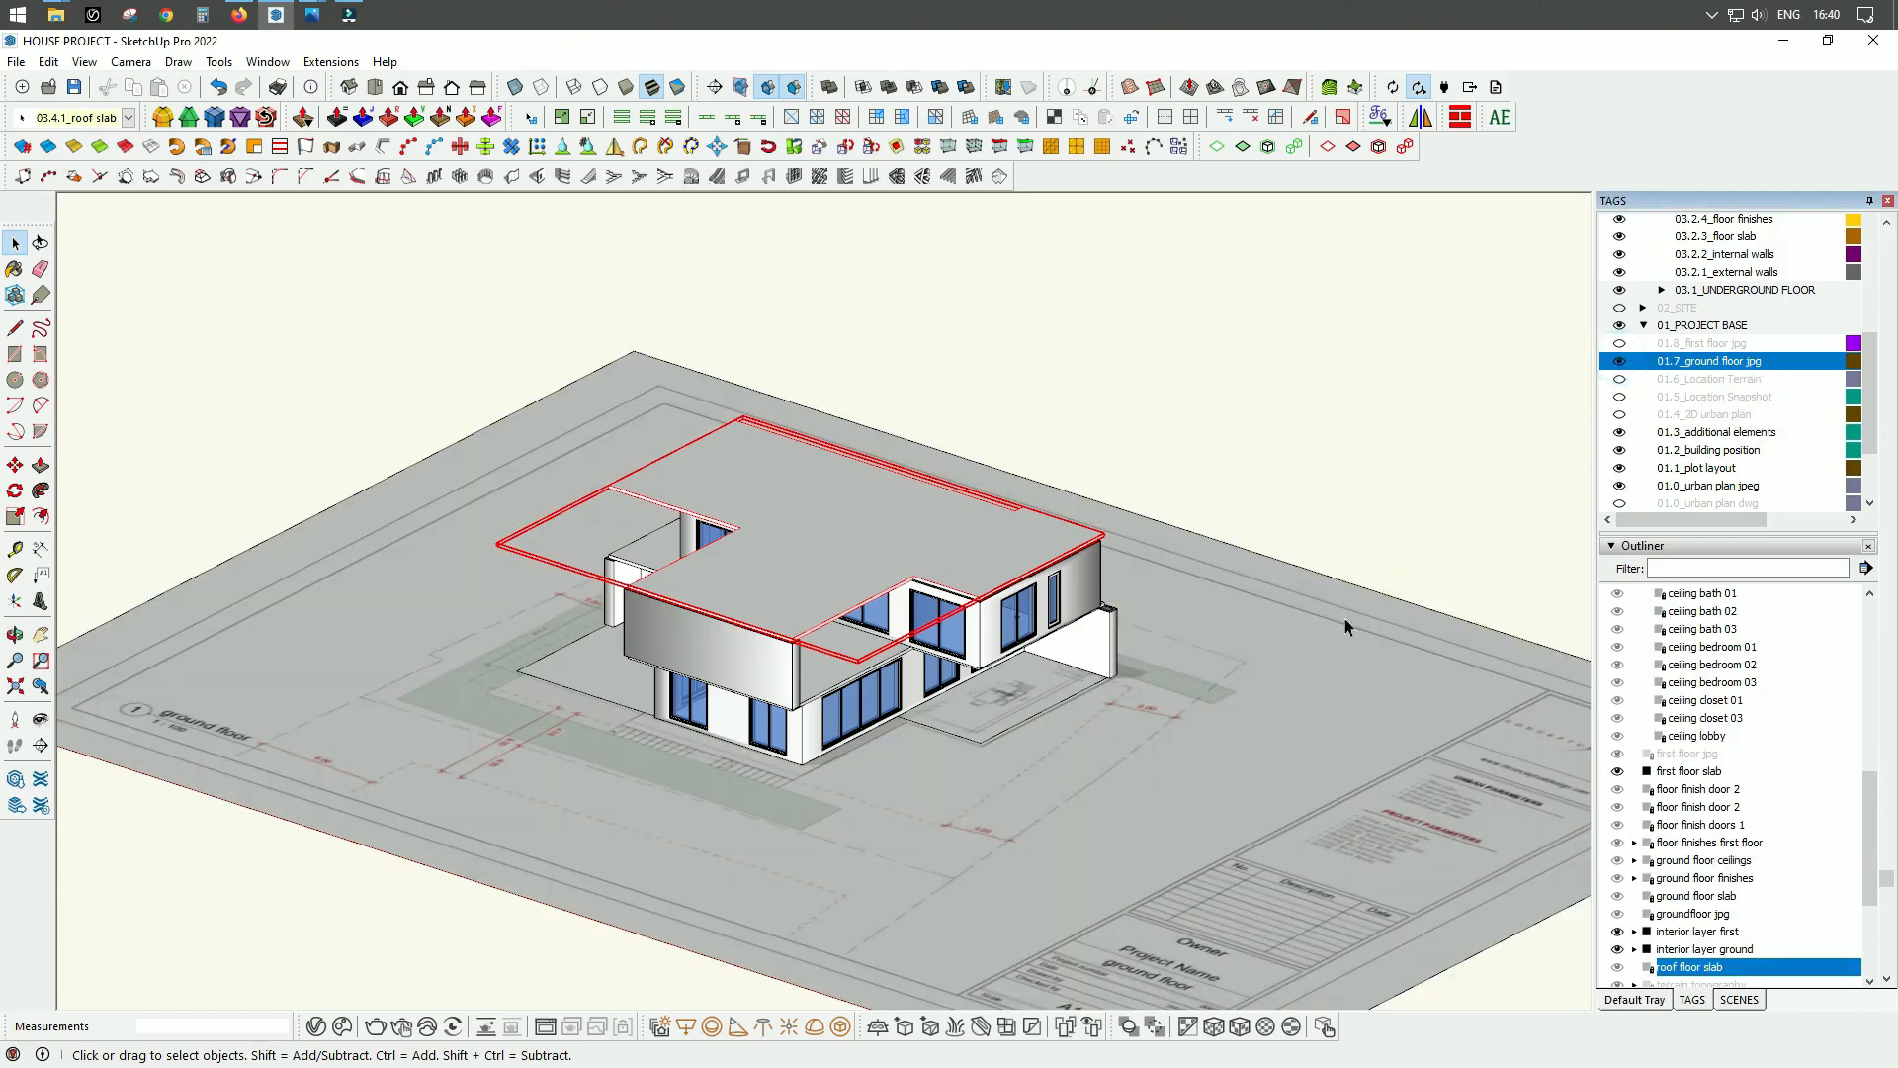
click(1314, 697)
middle_drag(1339, 790, 1298, 808)
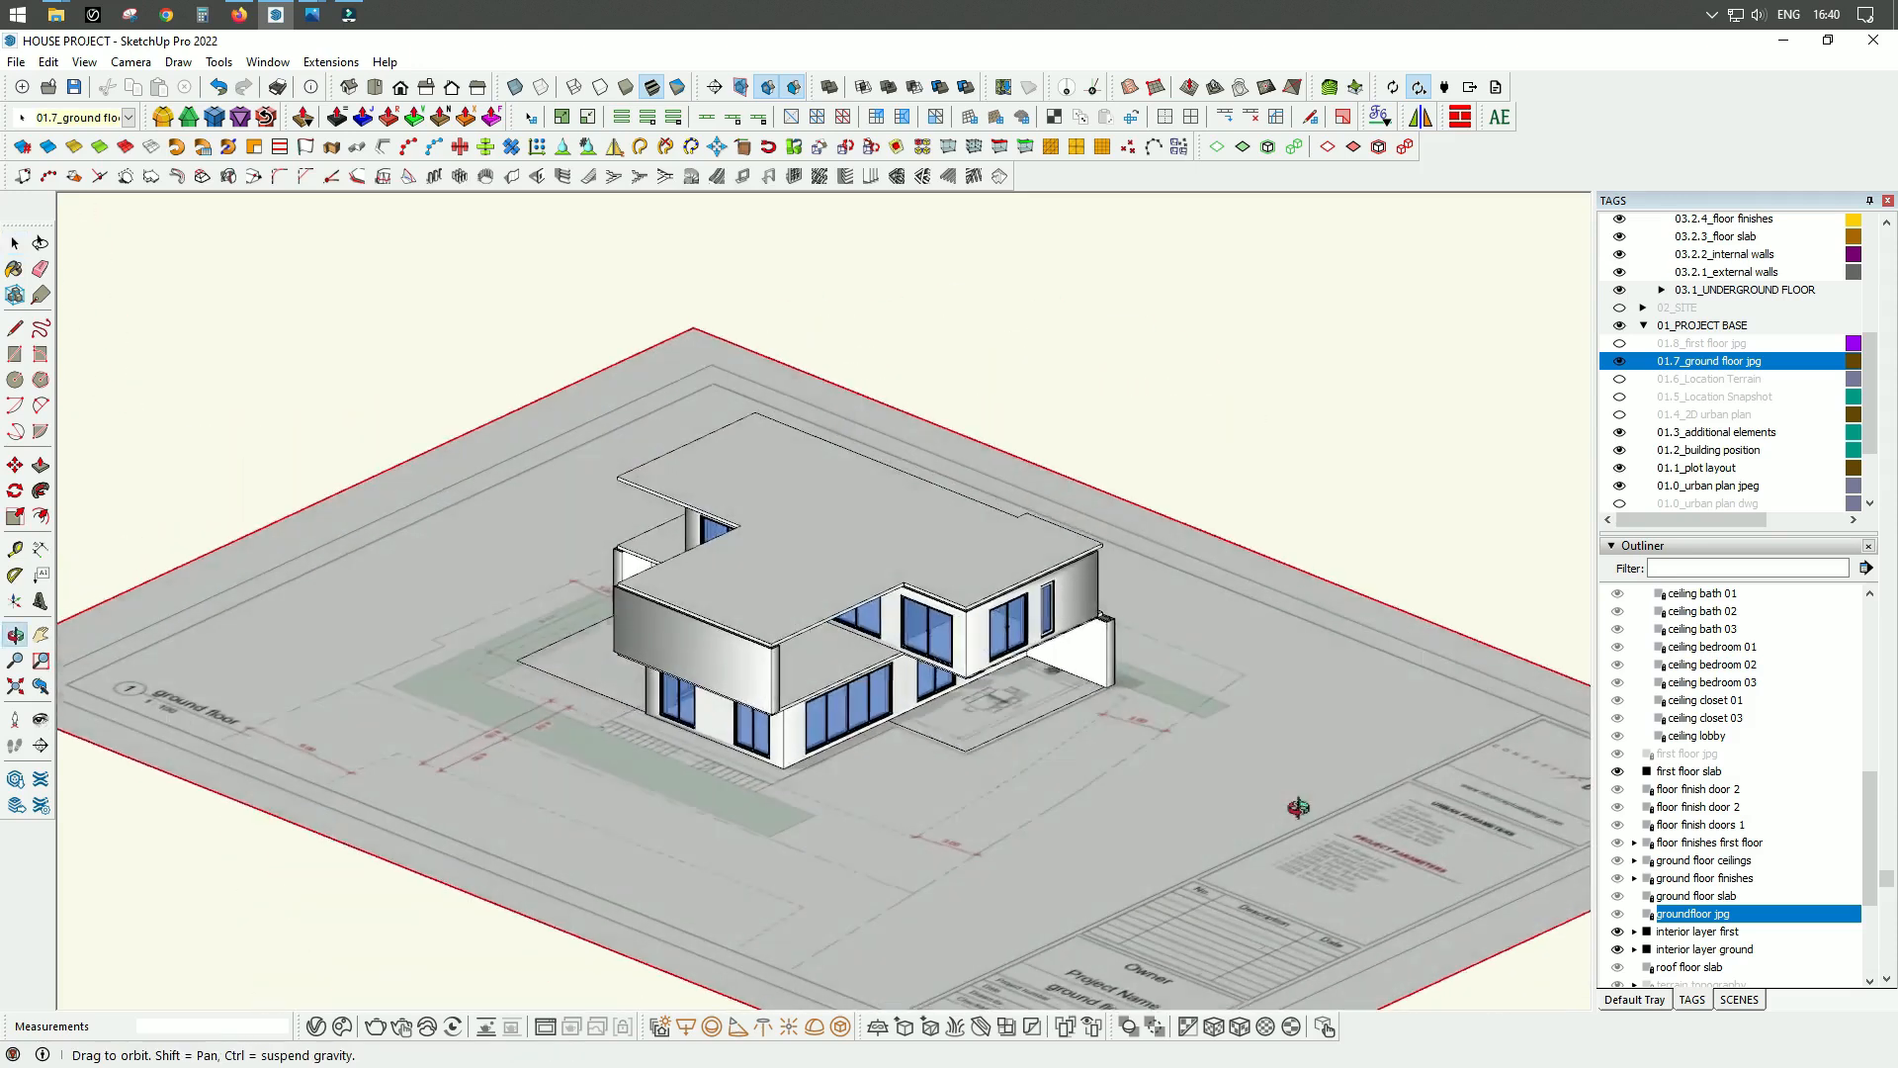
scroll(1048, 649, down, 6)
middle_drag(1048, 650, 1110, 766)
key(space)
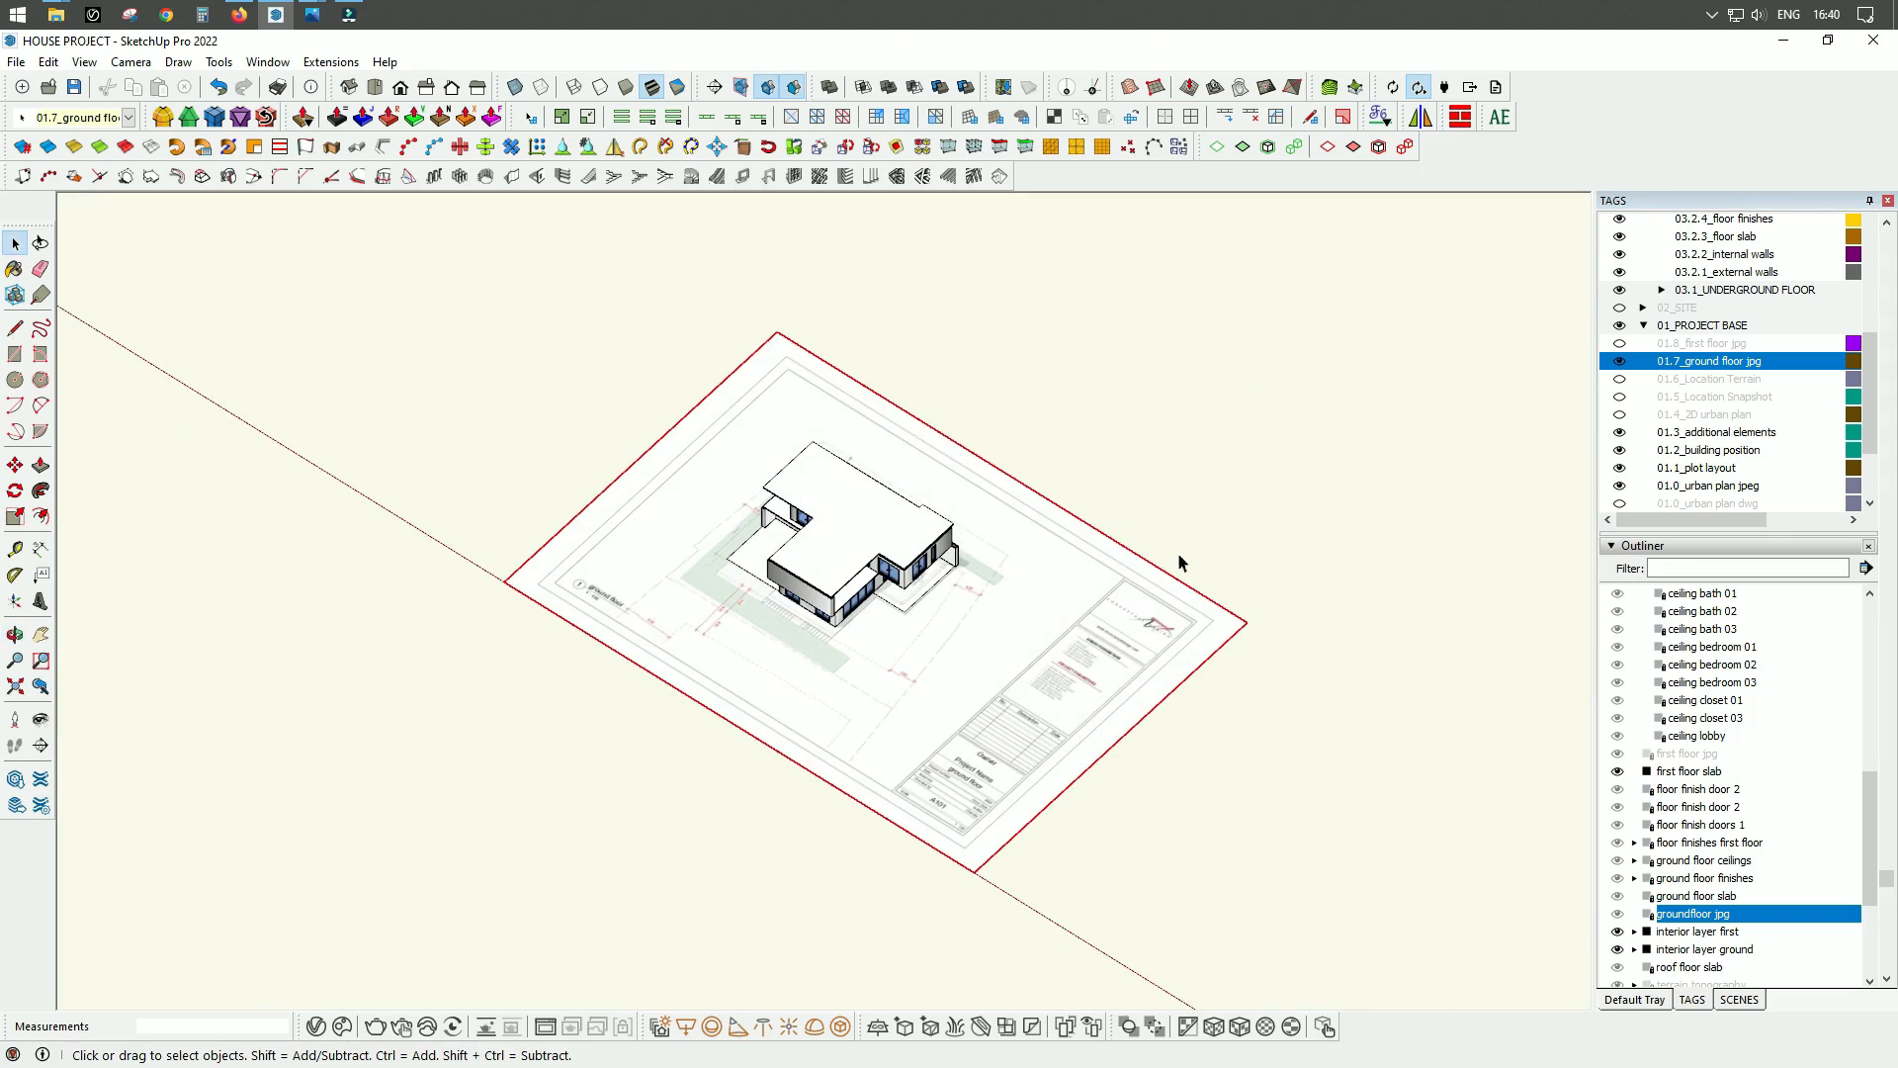
middle_drag(1089, 811, 1121, 560)
scroll(856, 597, up, 3)
middle_drag(886, 616, 987, 708)
click(14, 242)
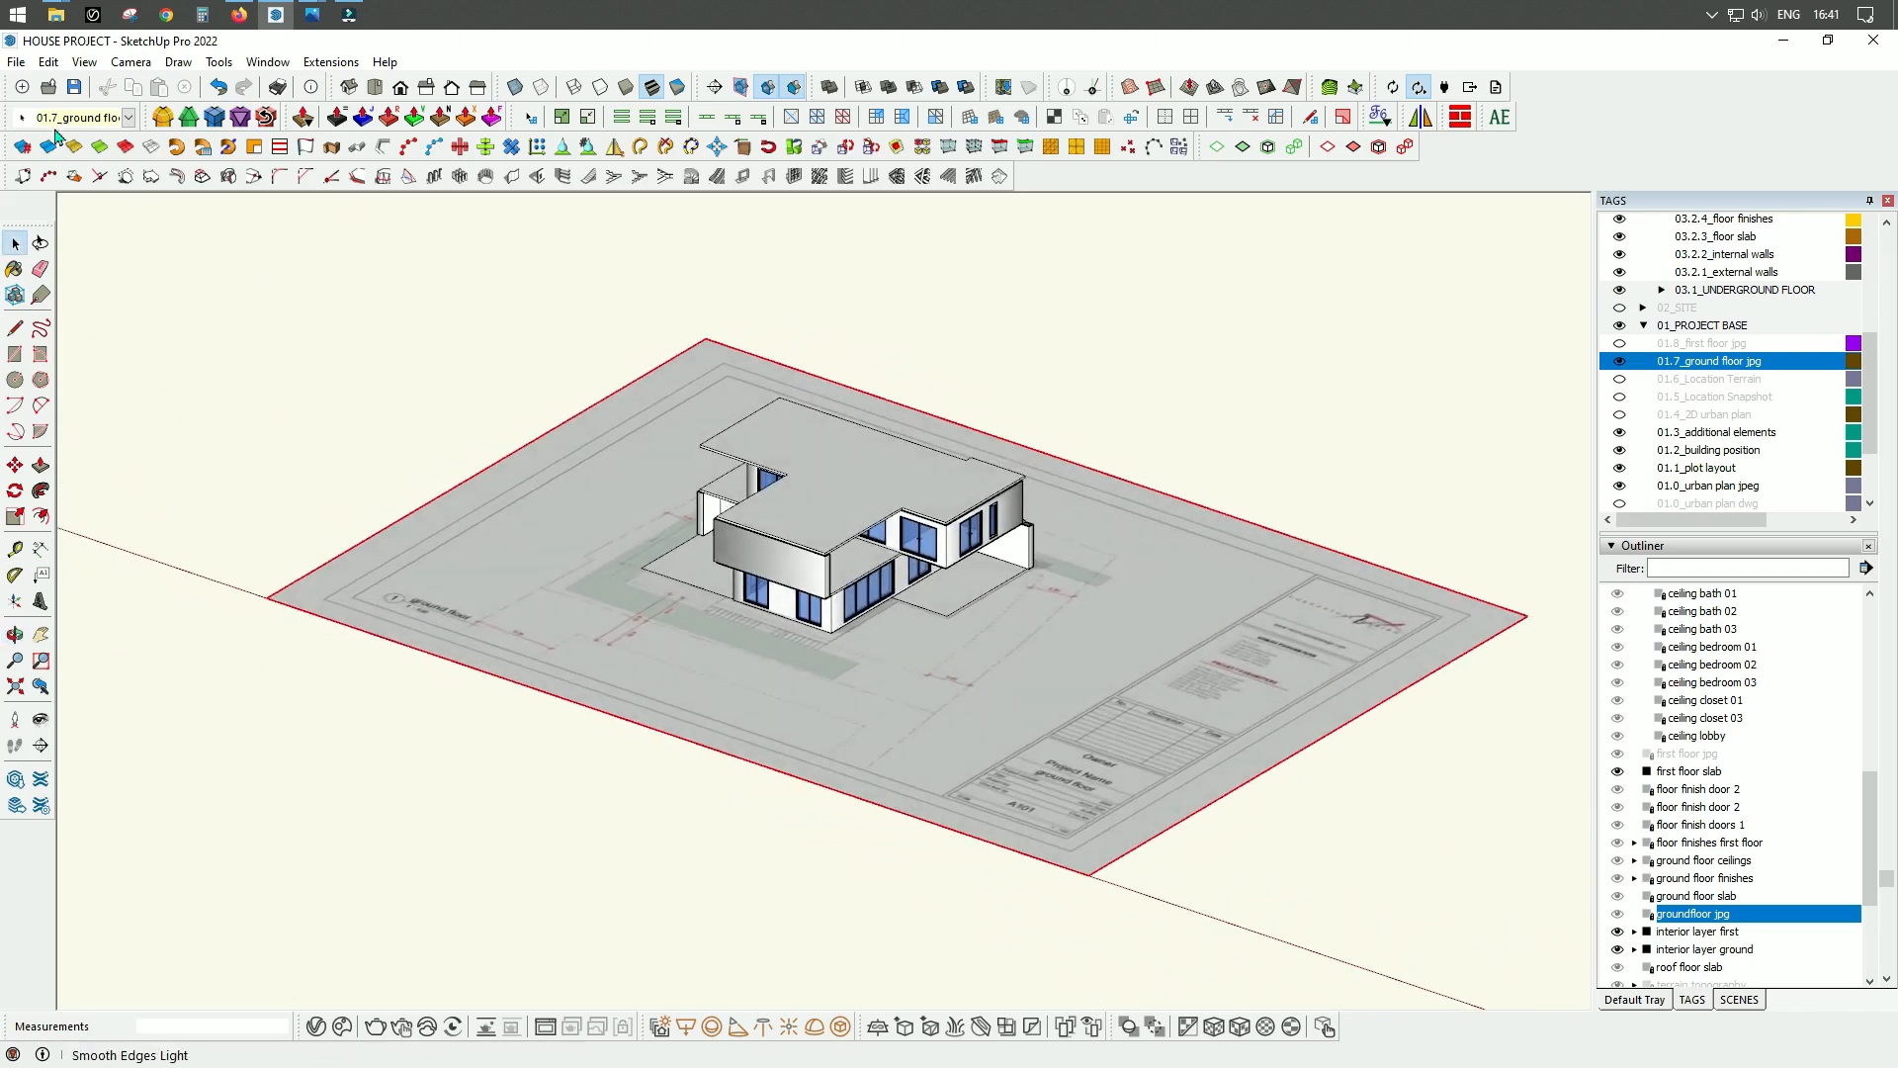
Step: Import molo - TEST HOUSE_page-0004 as an image, sizing it corner to opposite corner over the ground floor plan sheet
click(17, 63)
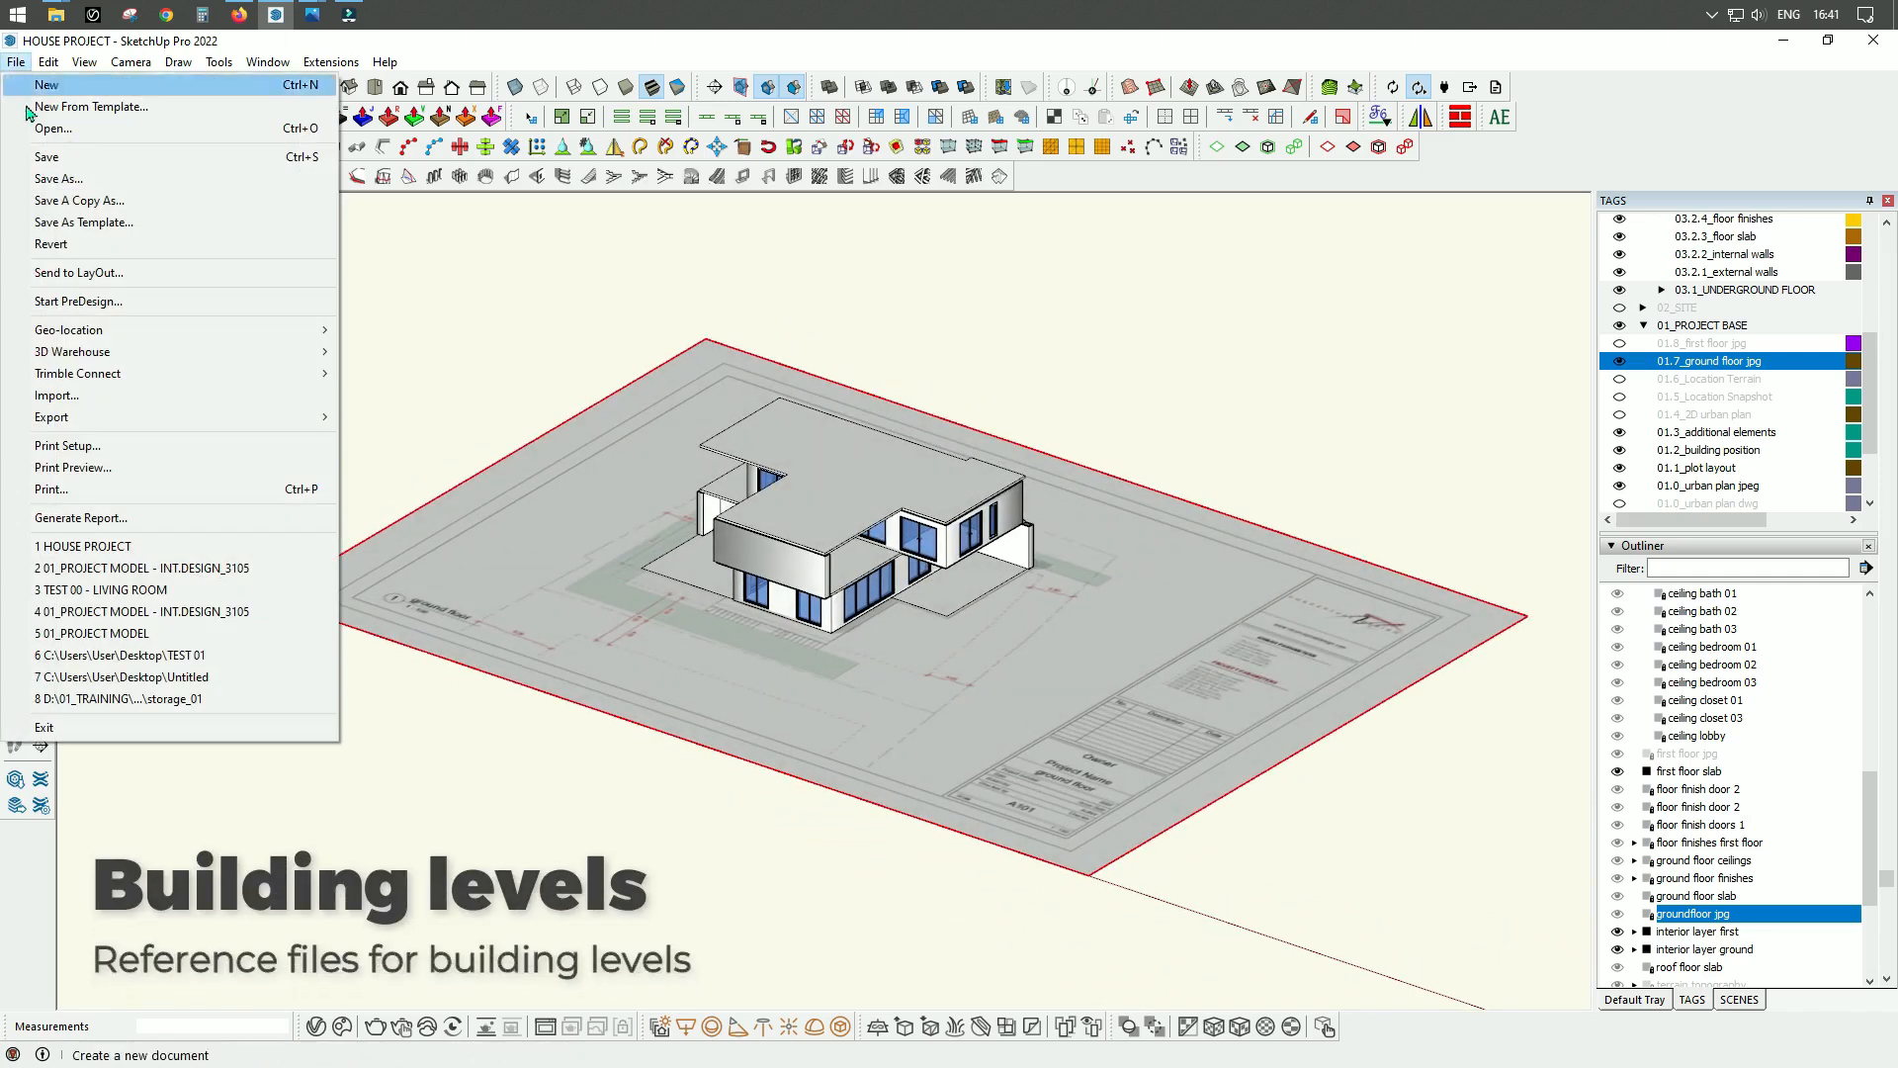
click(106, 395)
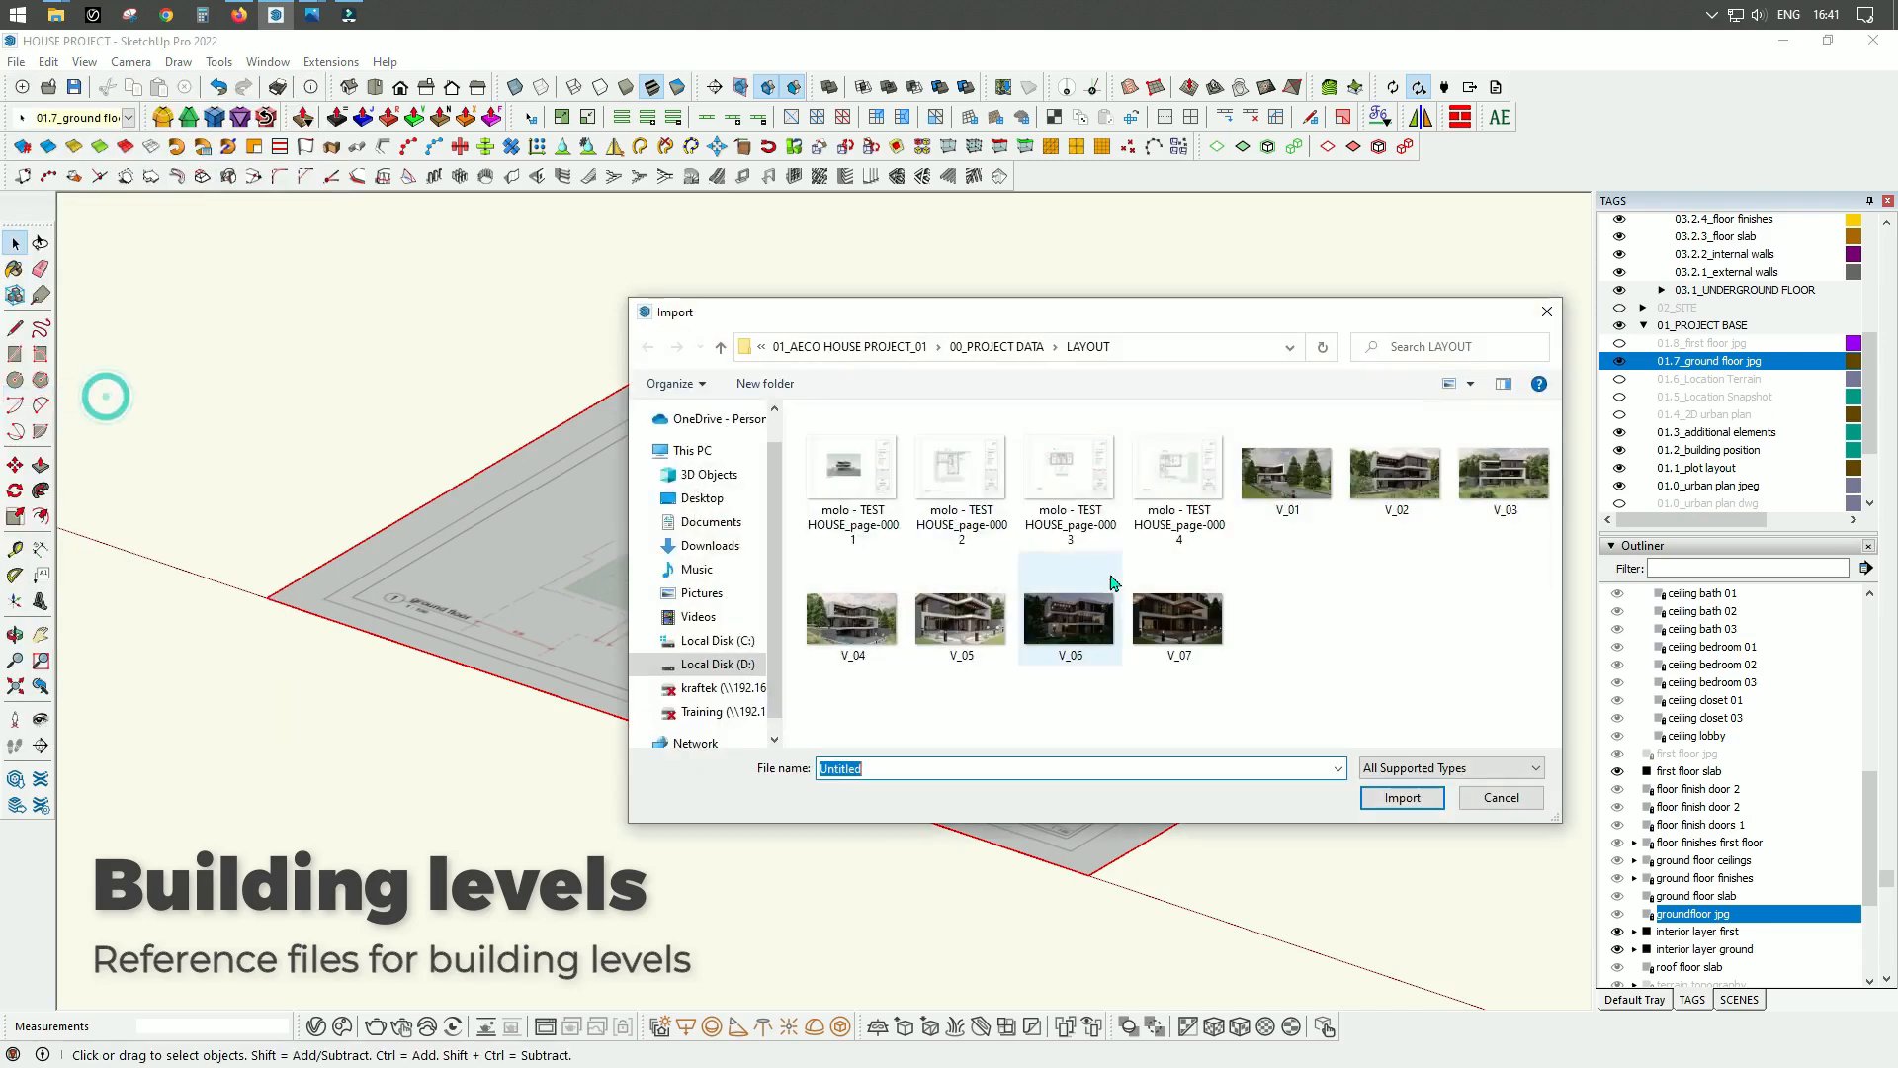
click(1184, 475)
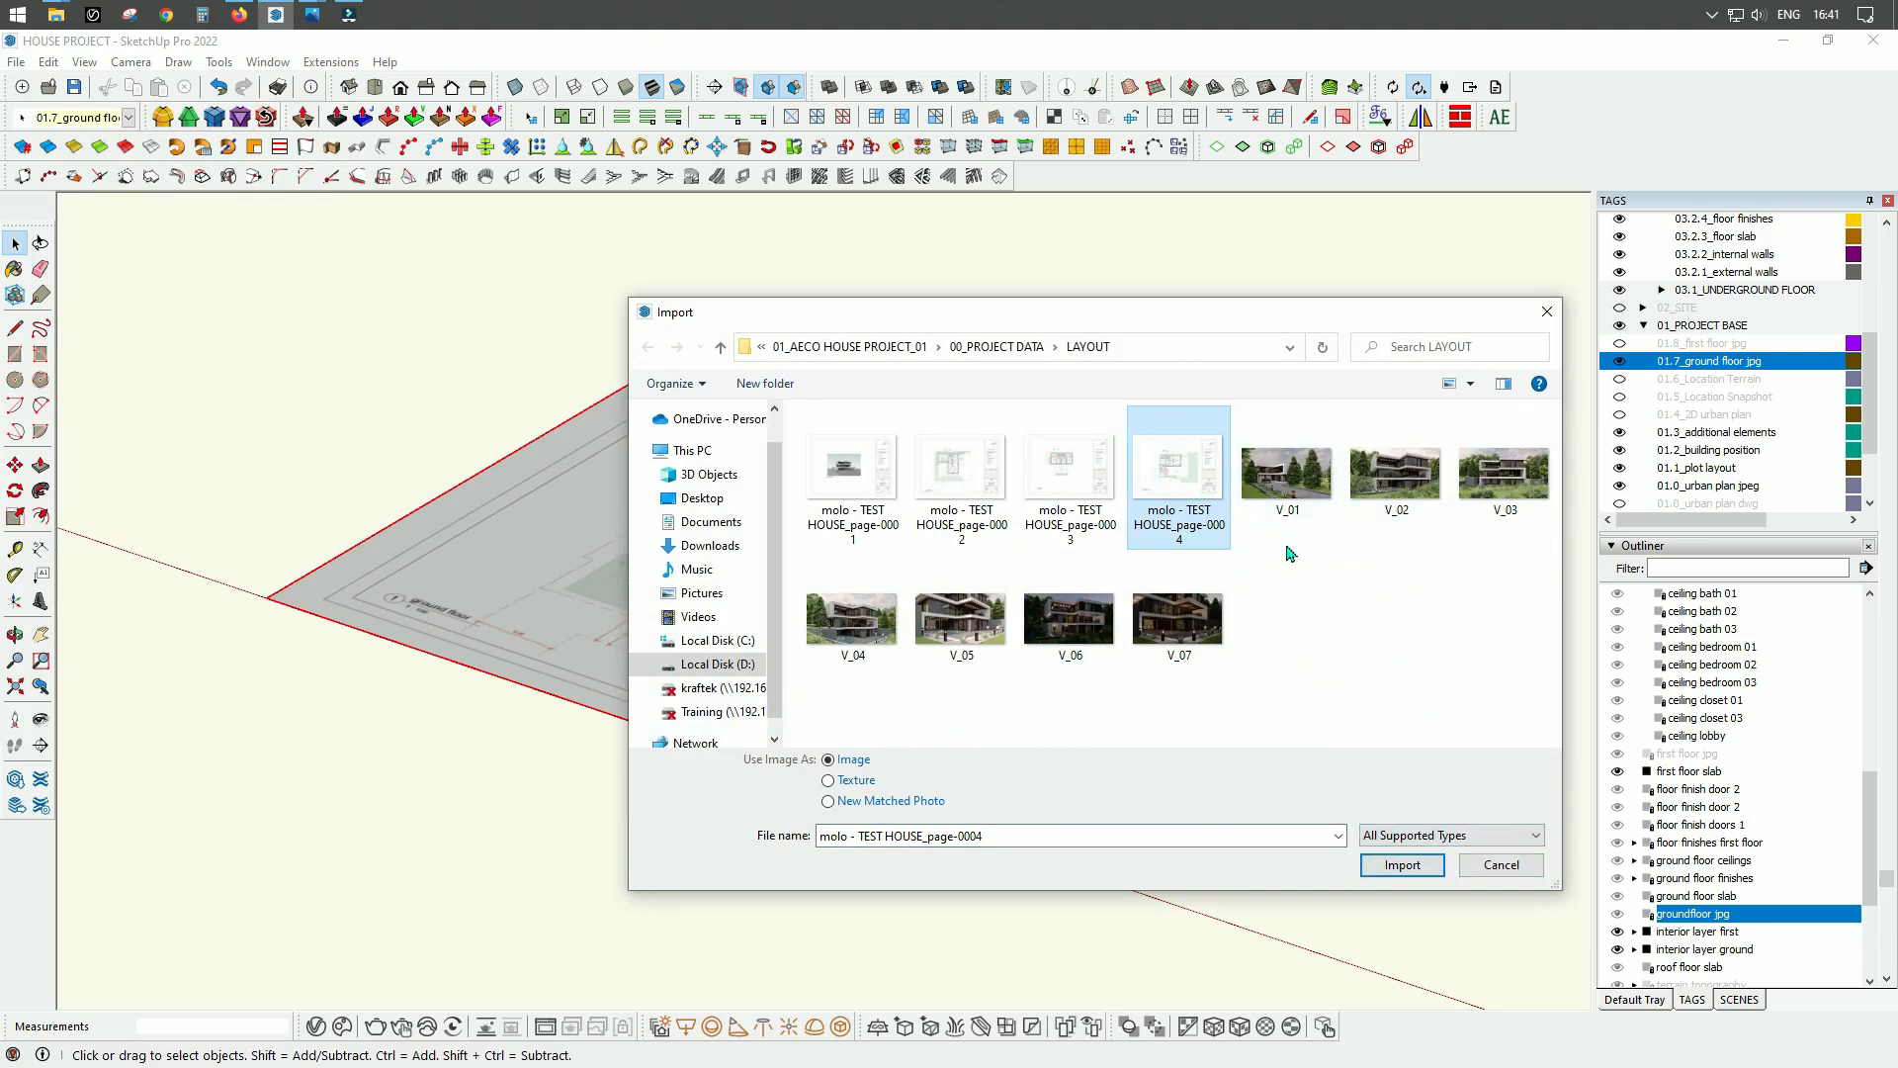
click(1402, 864)
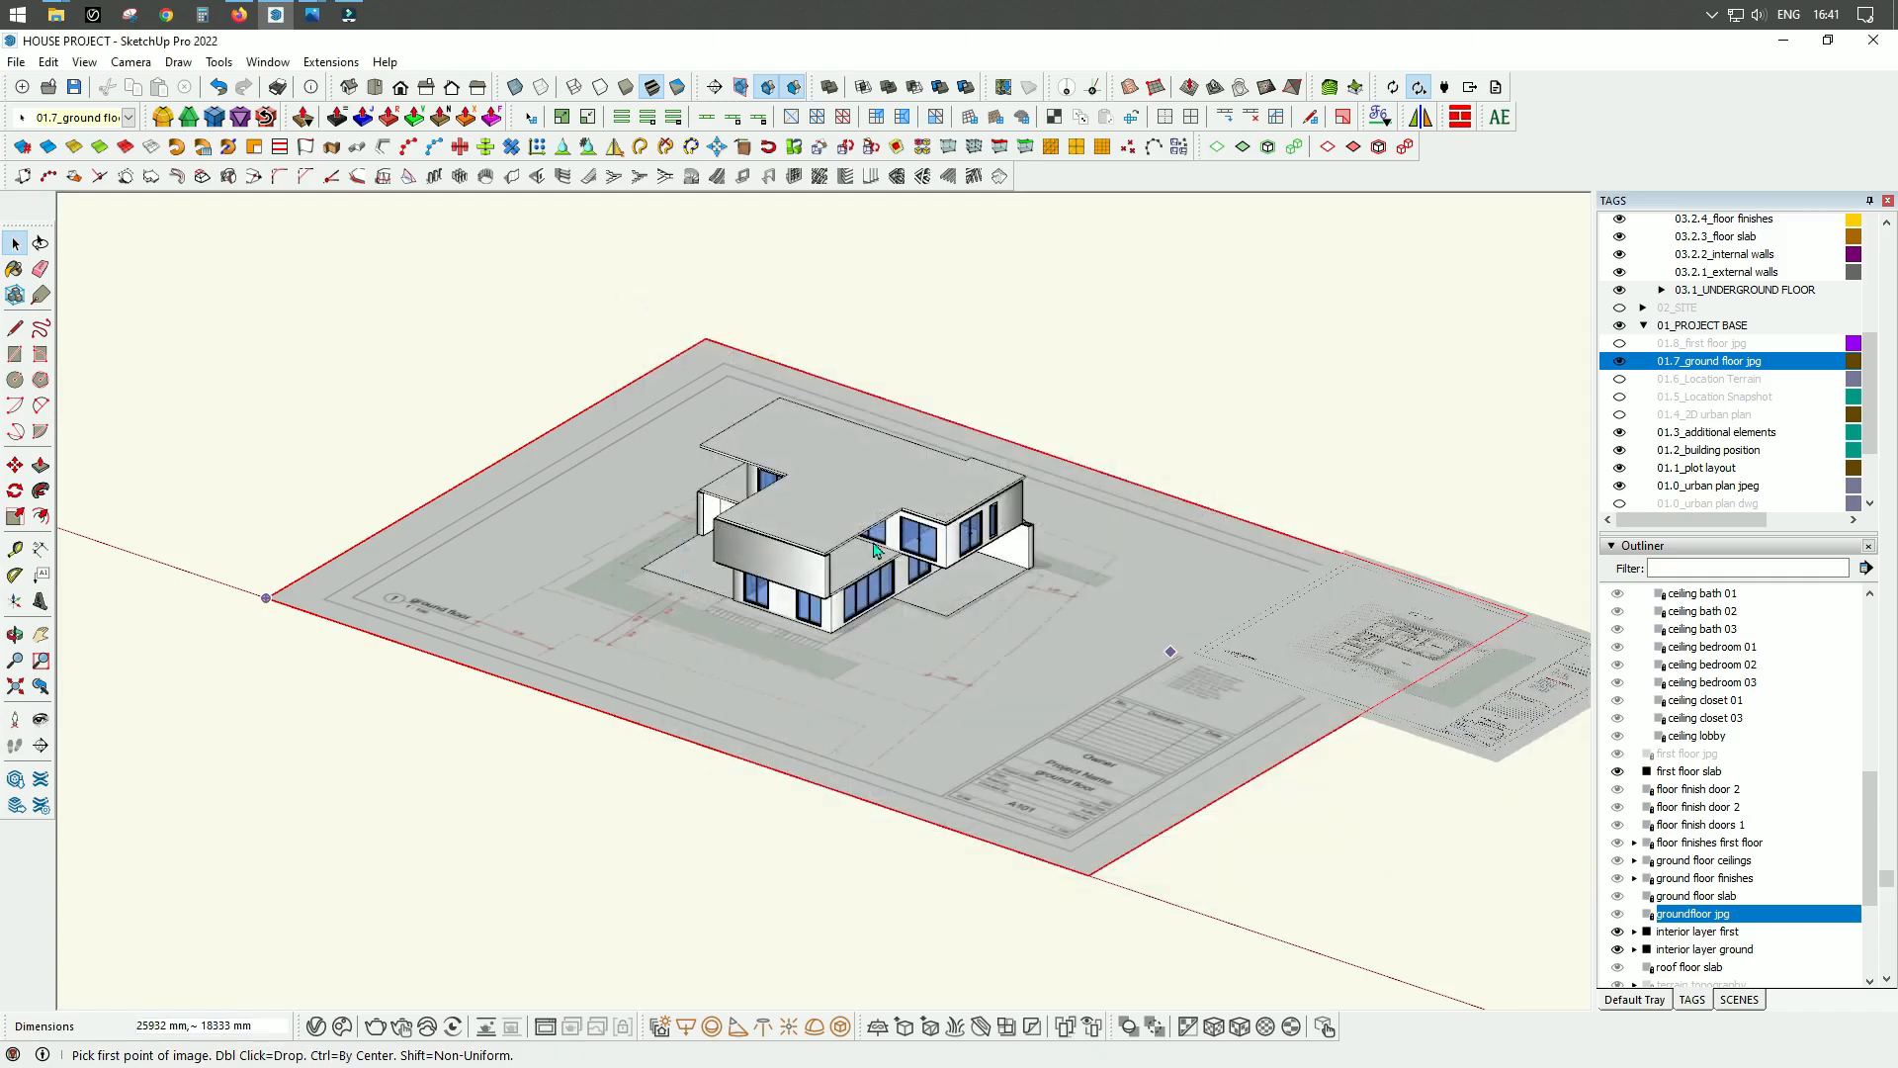
click(272, 599)
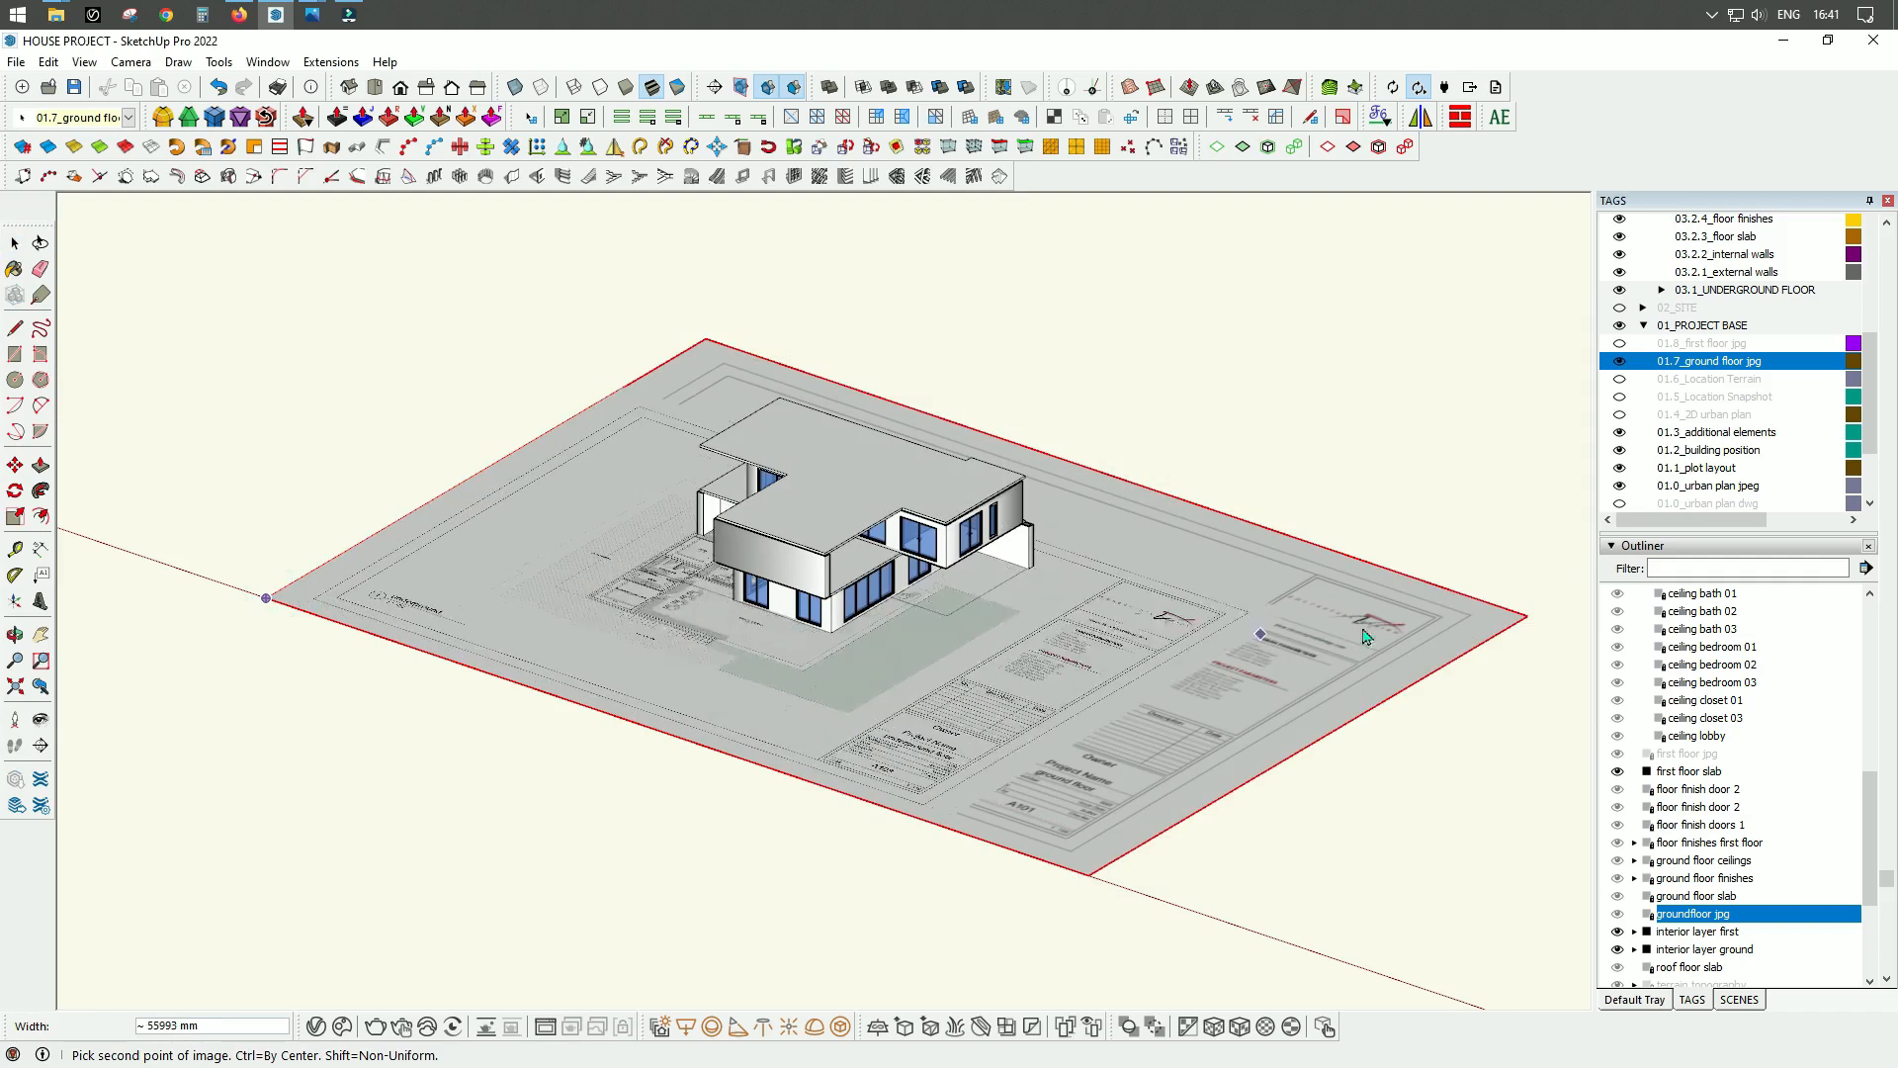
click(1530, 621)
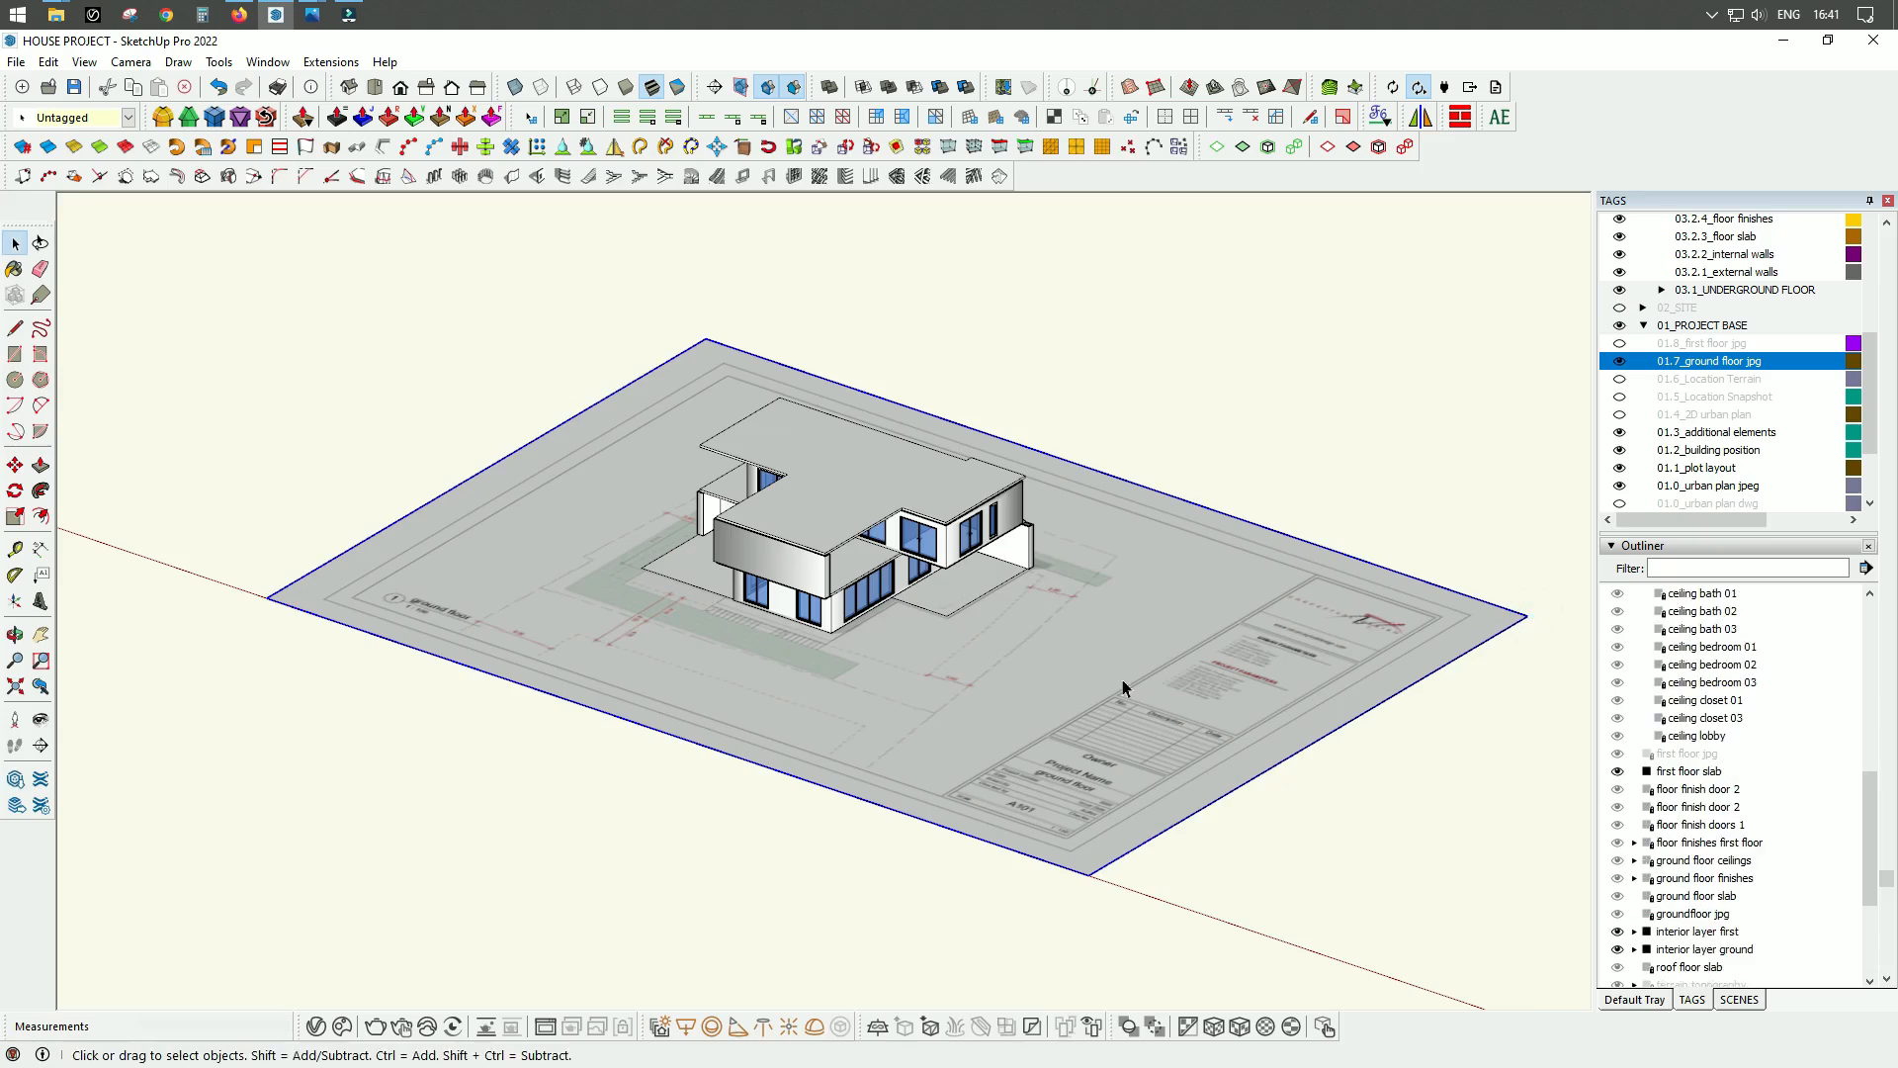
Step: Move the imported underground floor image about 70350 mm along the red axis, clear of the ground floor sheet
scroll(411, 526, down, 3)
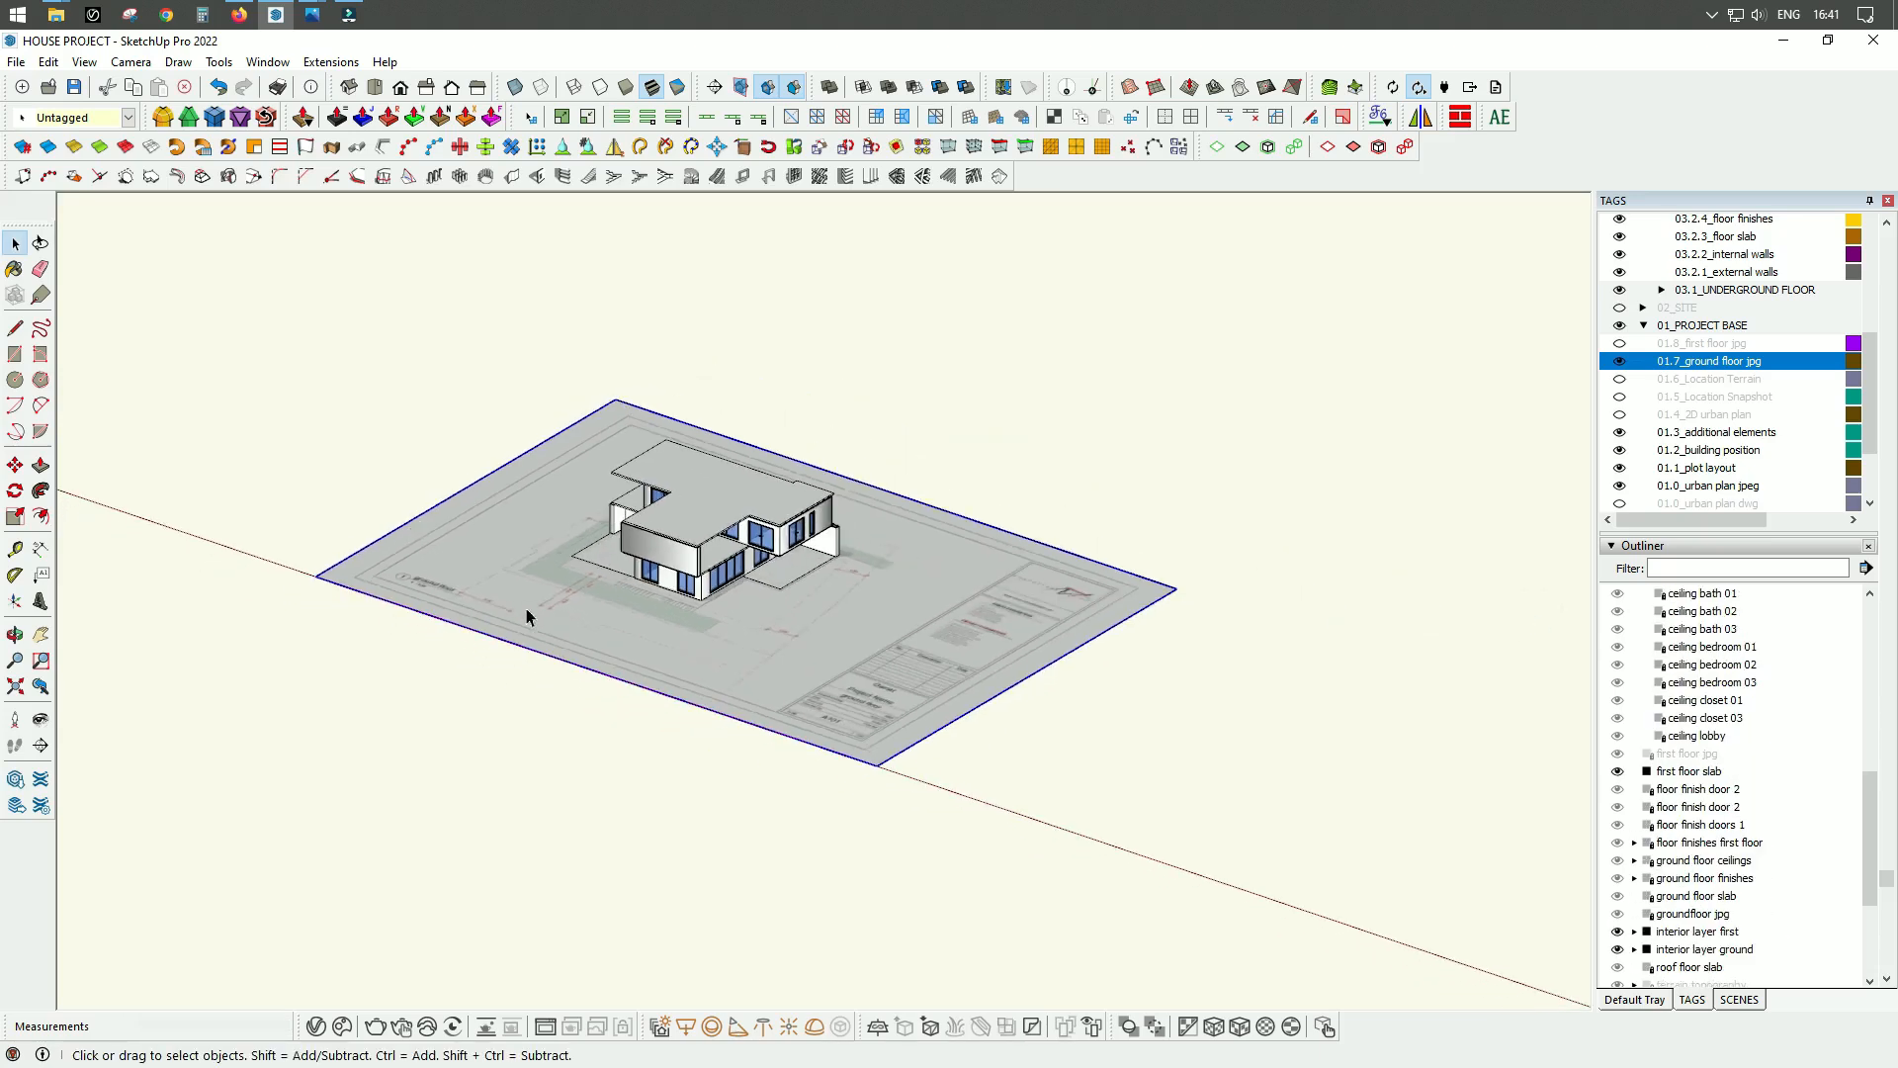
middle_drag(1028, 623, 939, 623)
scroll(799, 630, up, 4)
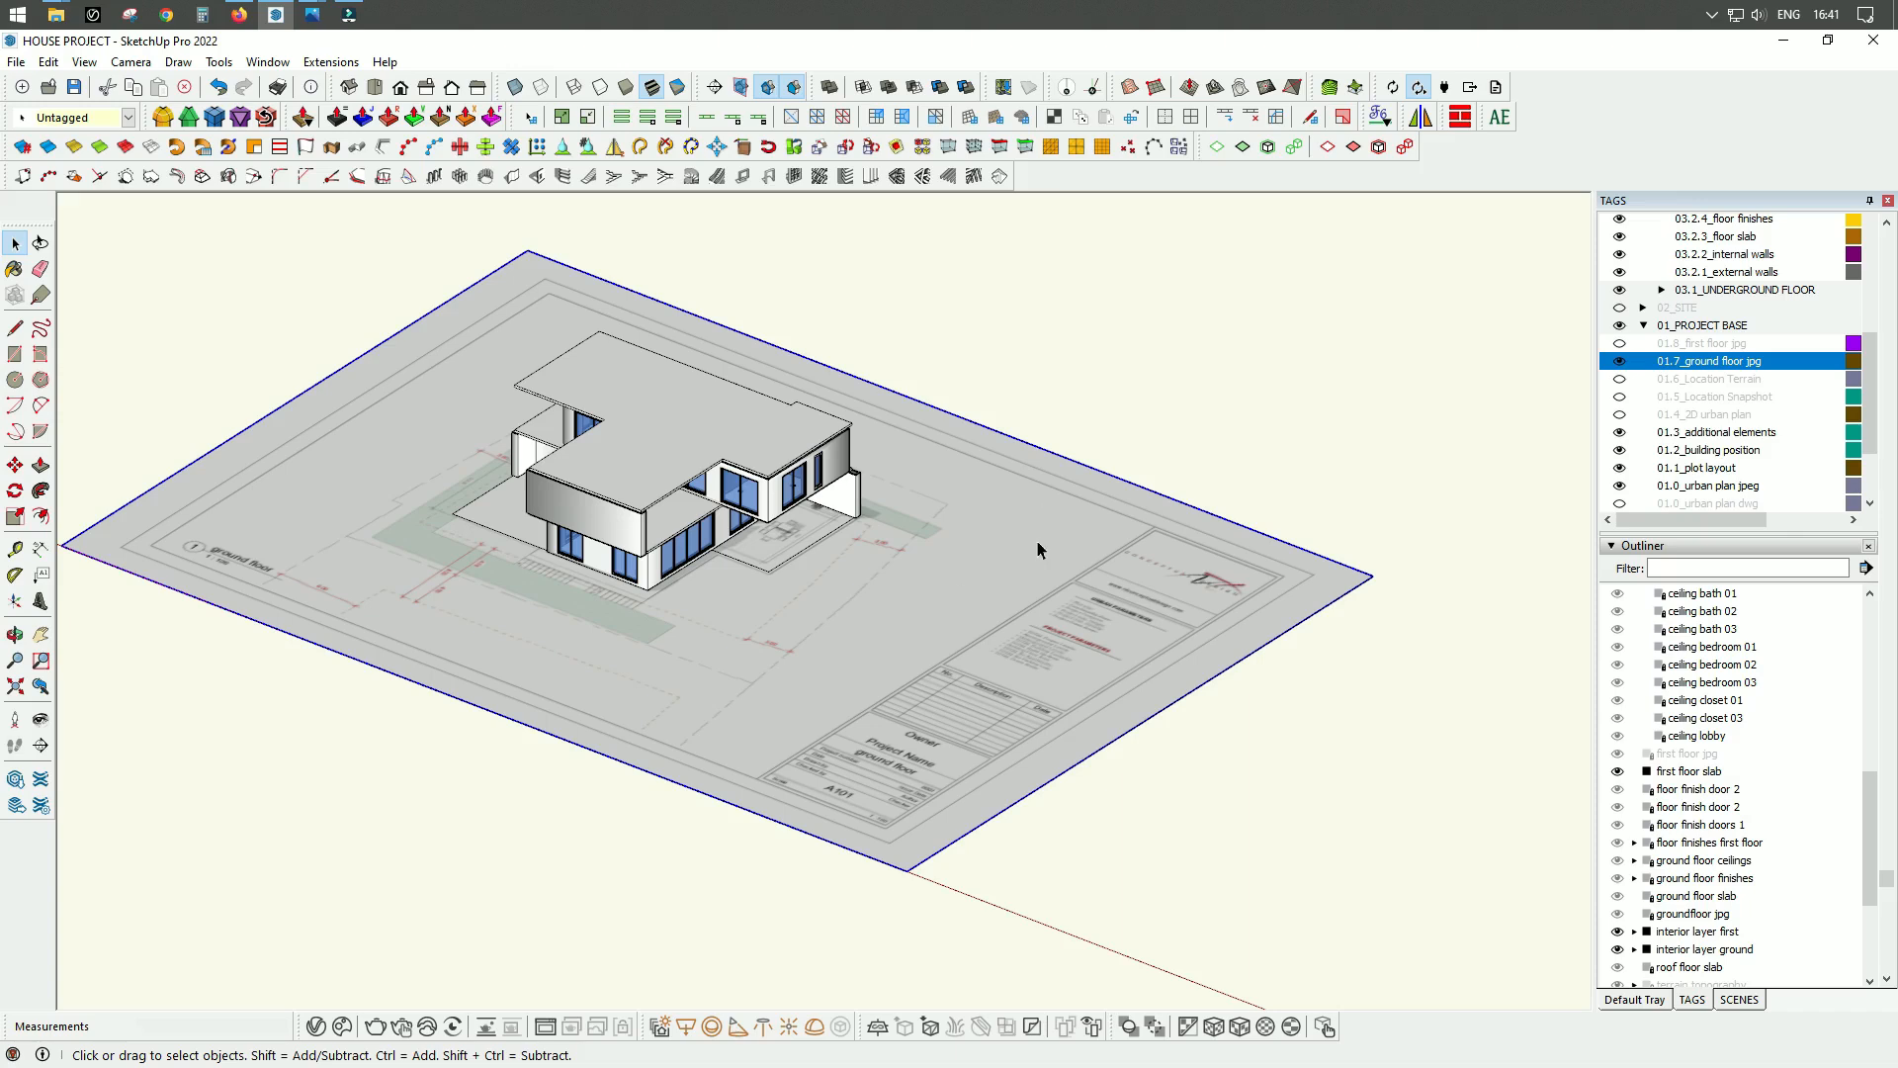
key(m)
scroll(615, 576, down, 2)
key(ctrl)
click(231, 554)
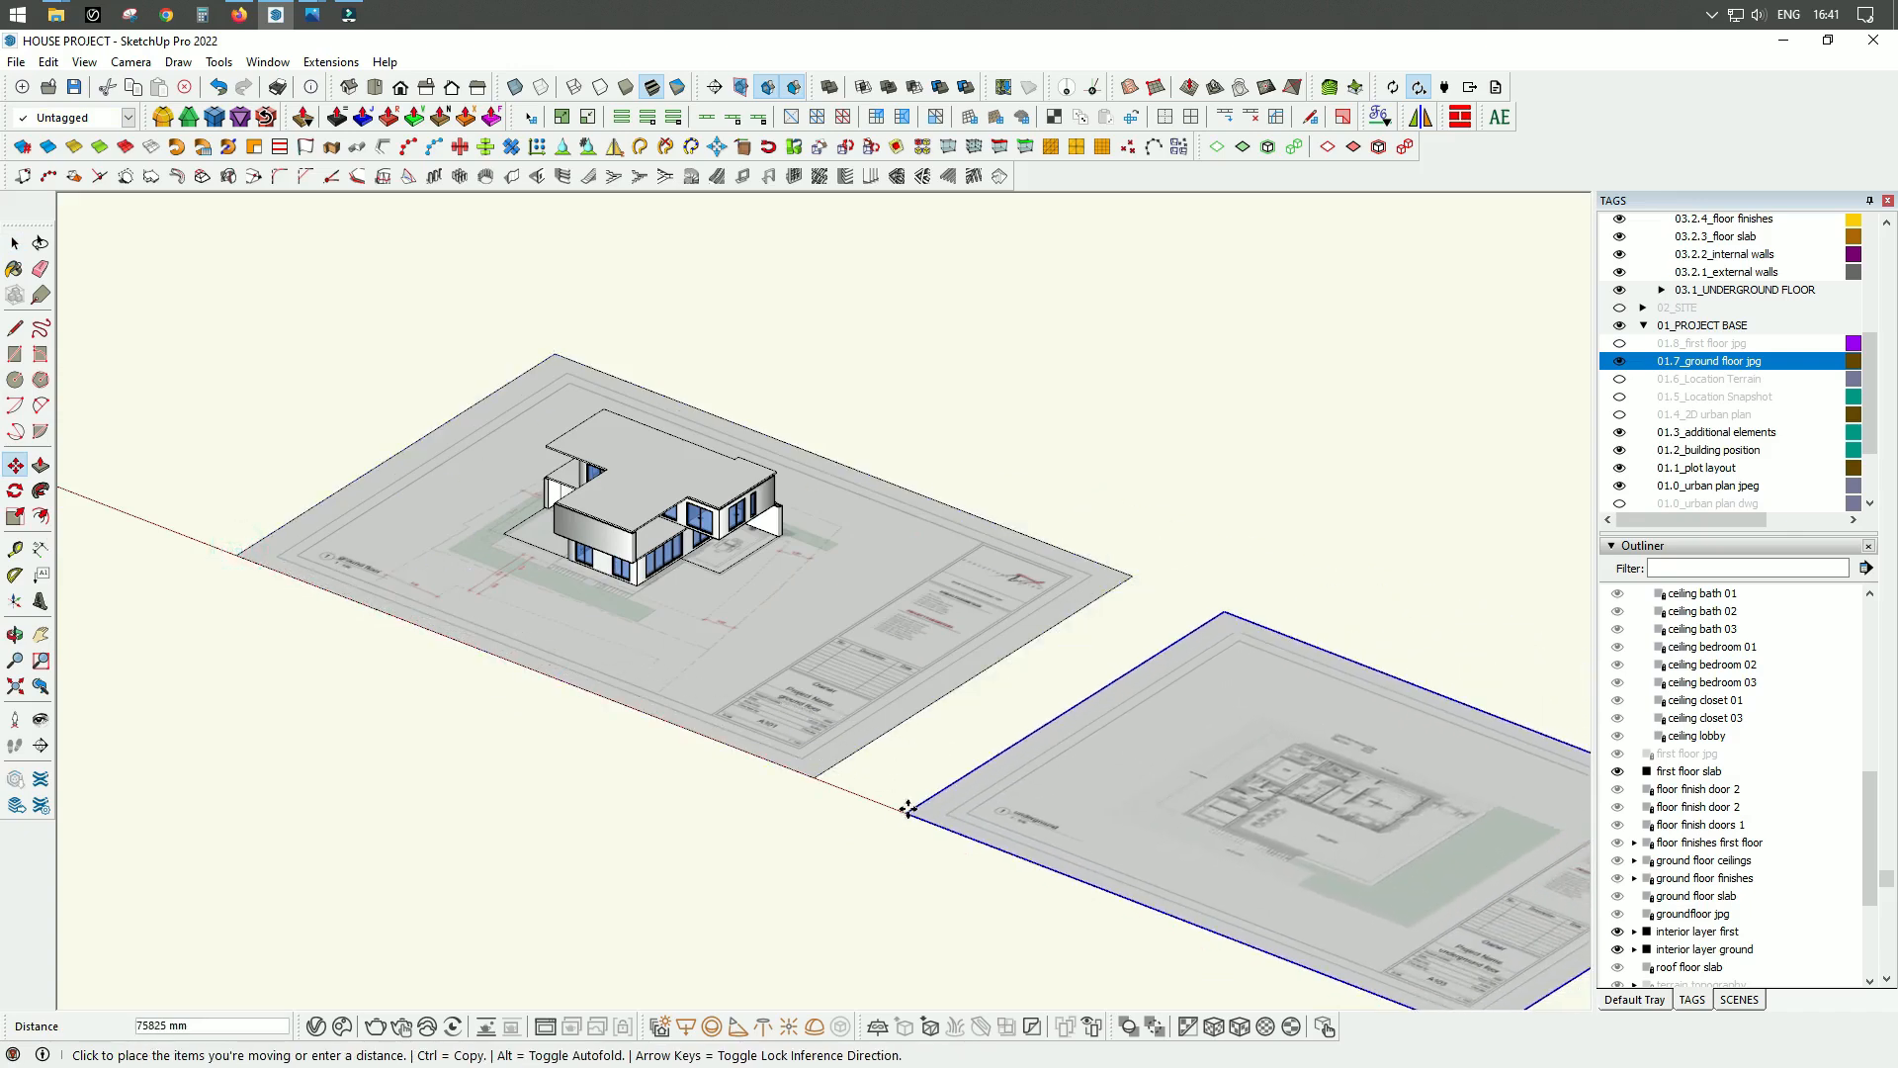
click(858, 793)
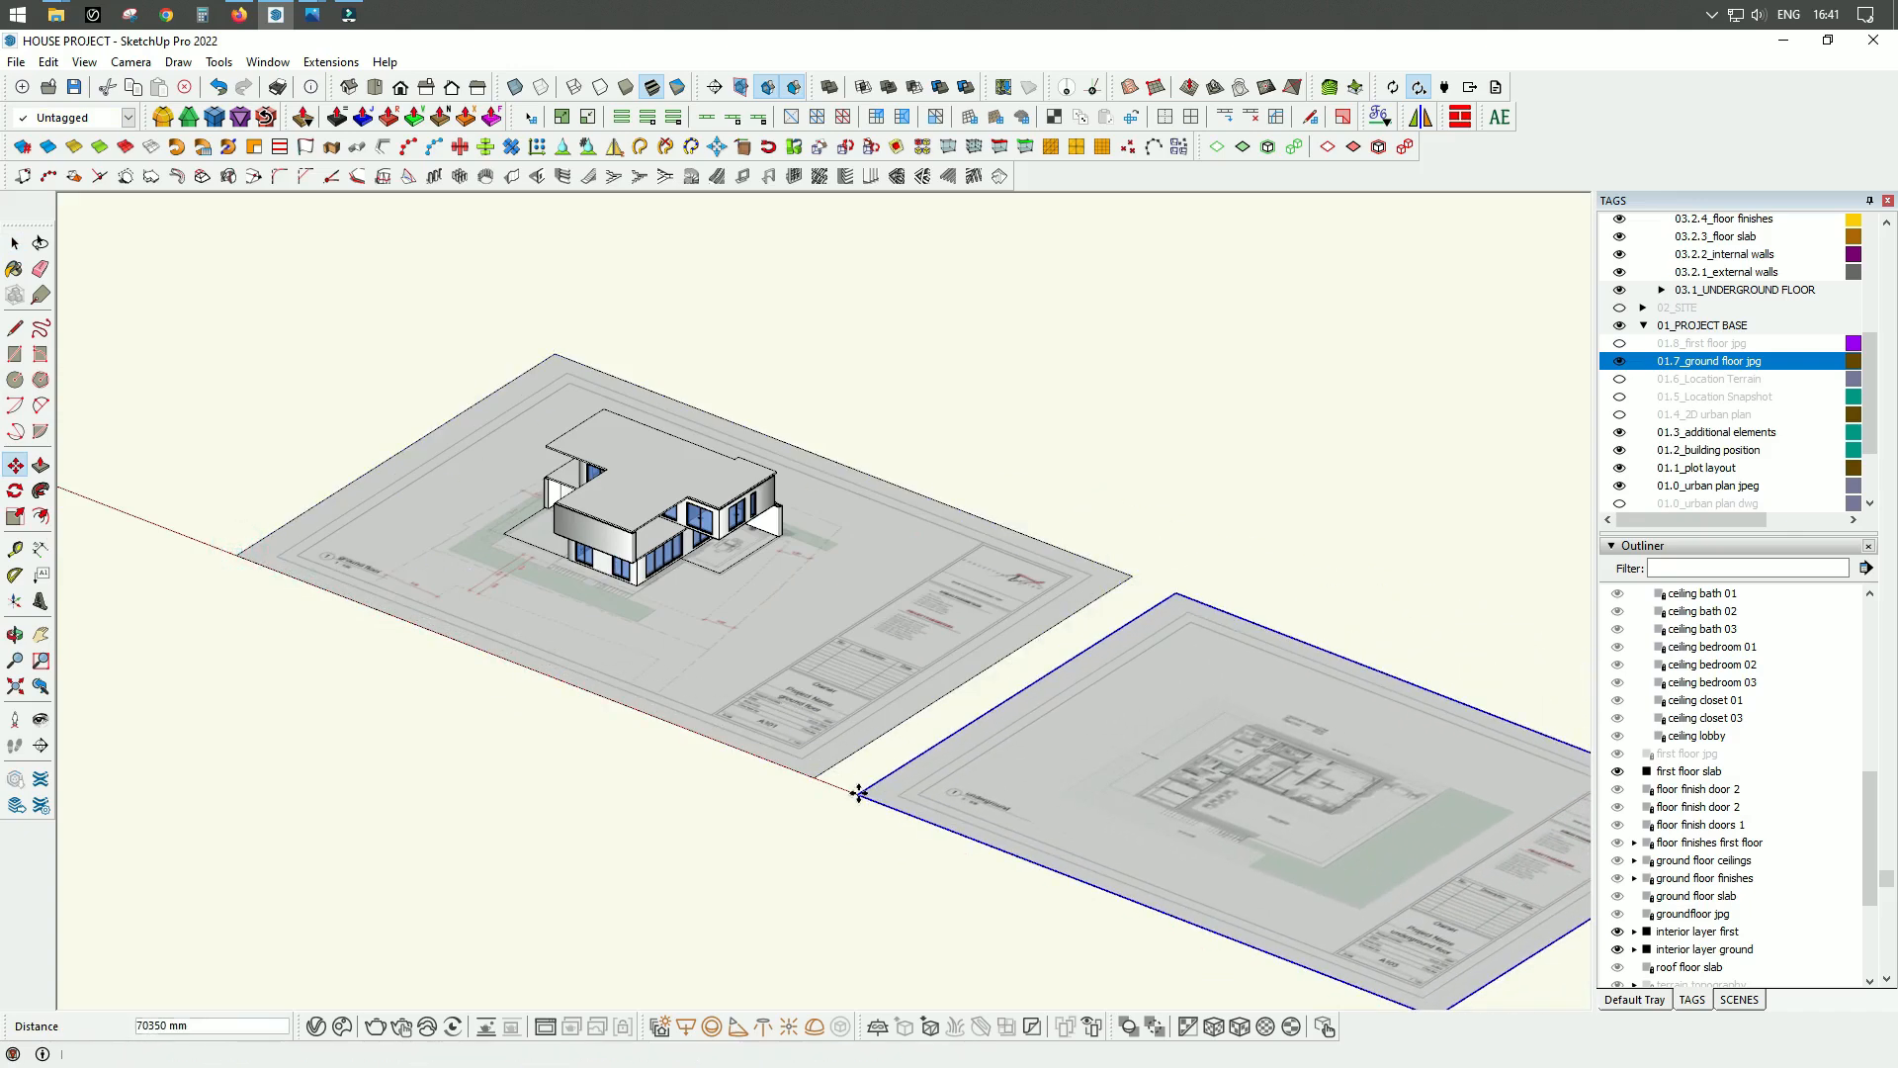
scroll(859, 793, down, 3)
scroll(974, 731, up, 5)
key(space)
Step: Explode the underground floor image and make its face and edges into a group
scroll(906, 665, up, 4)
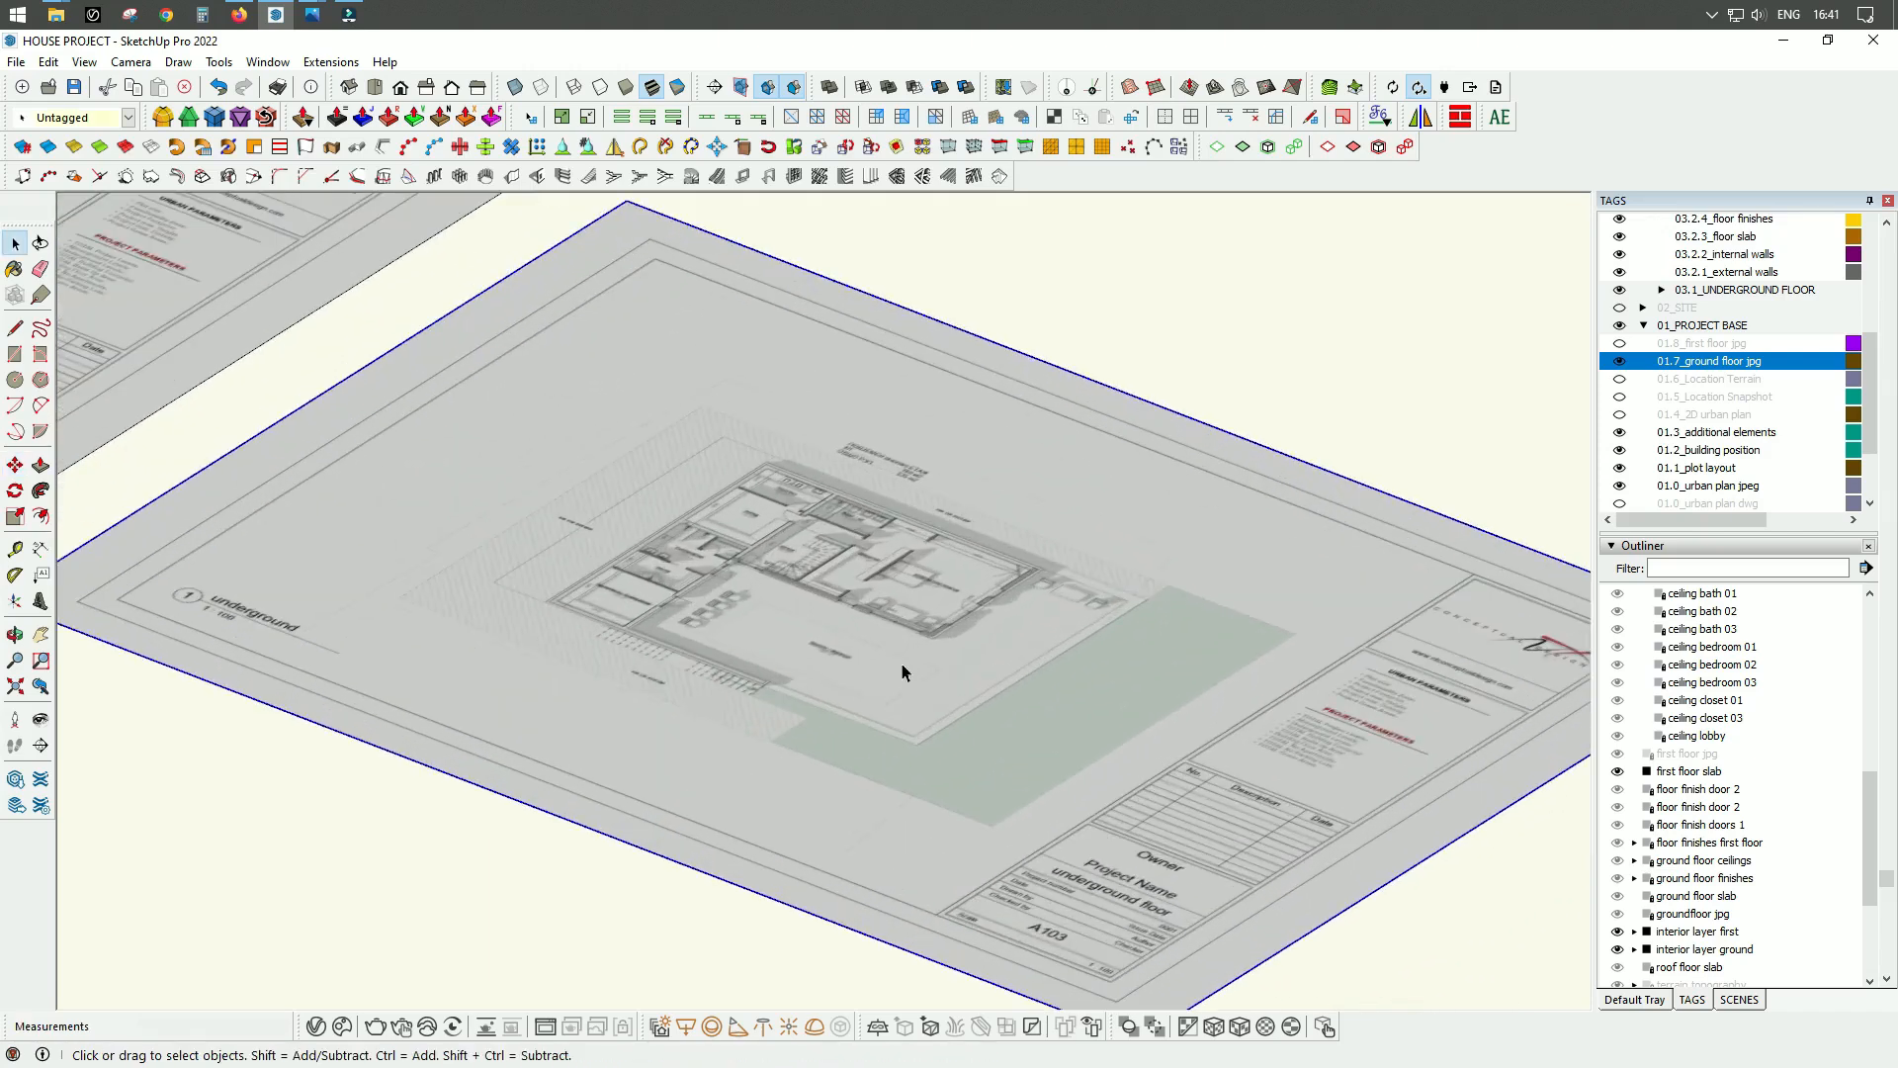
right_click(902, 662)
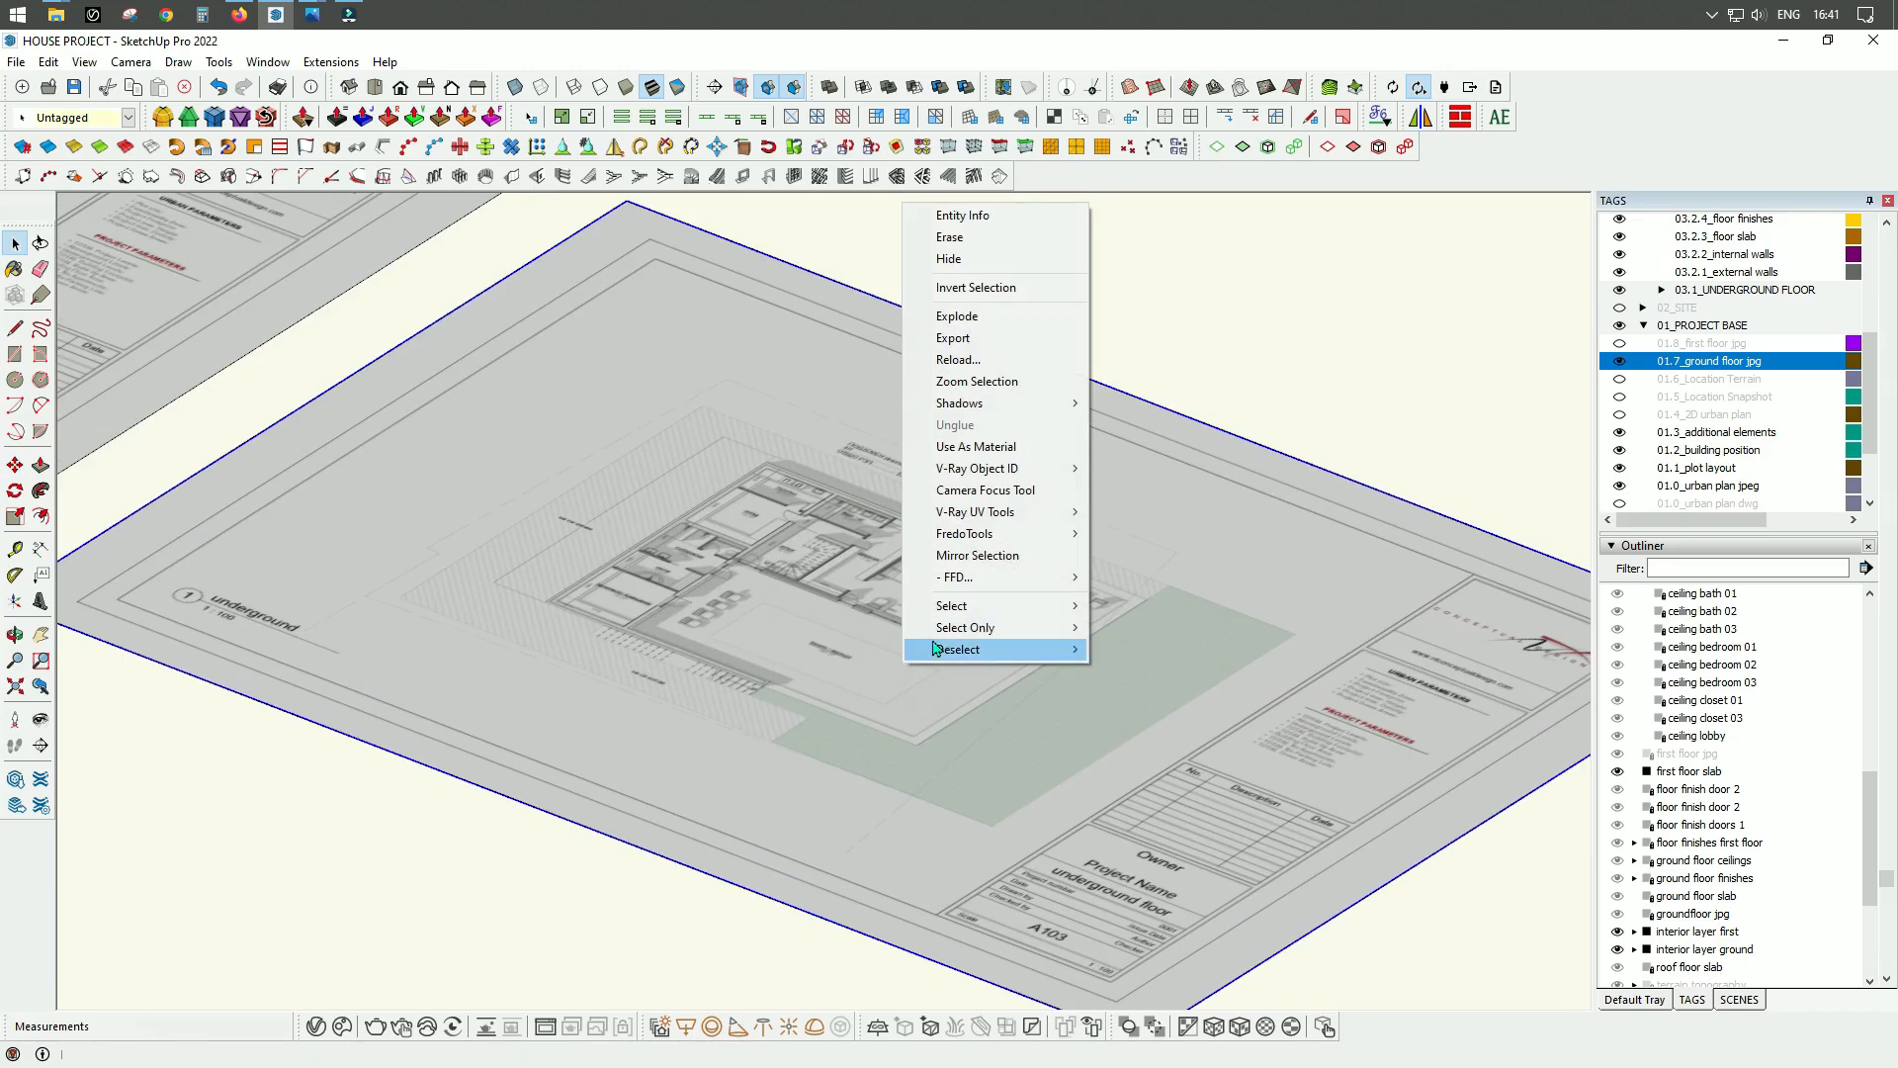
mouse_move(934, 648)
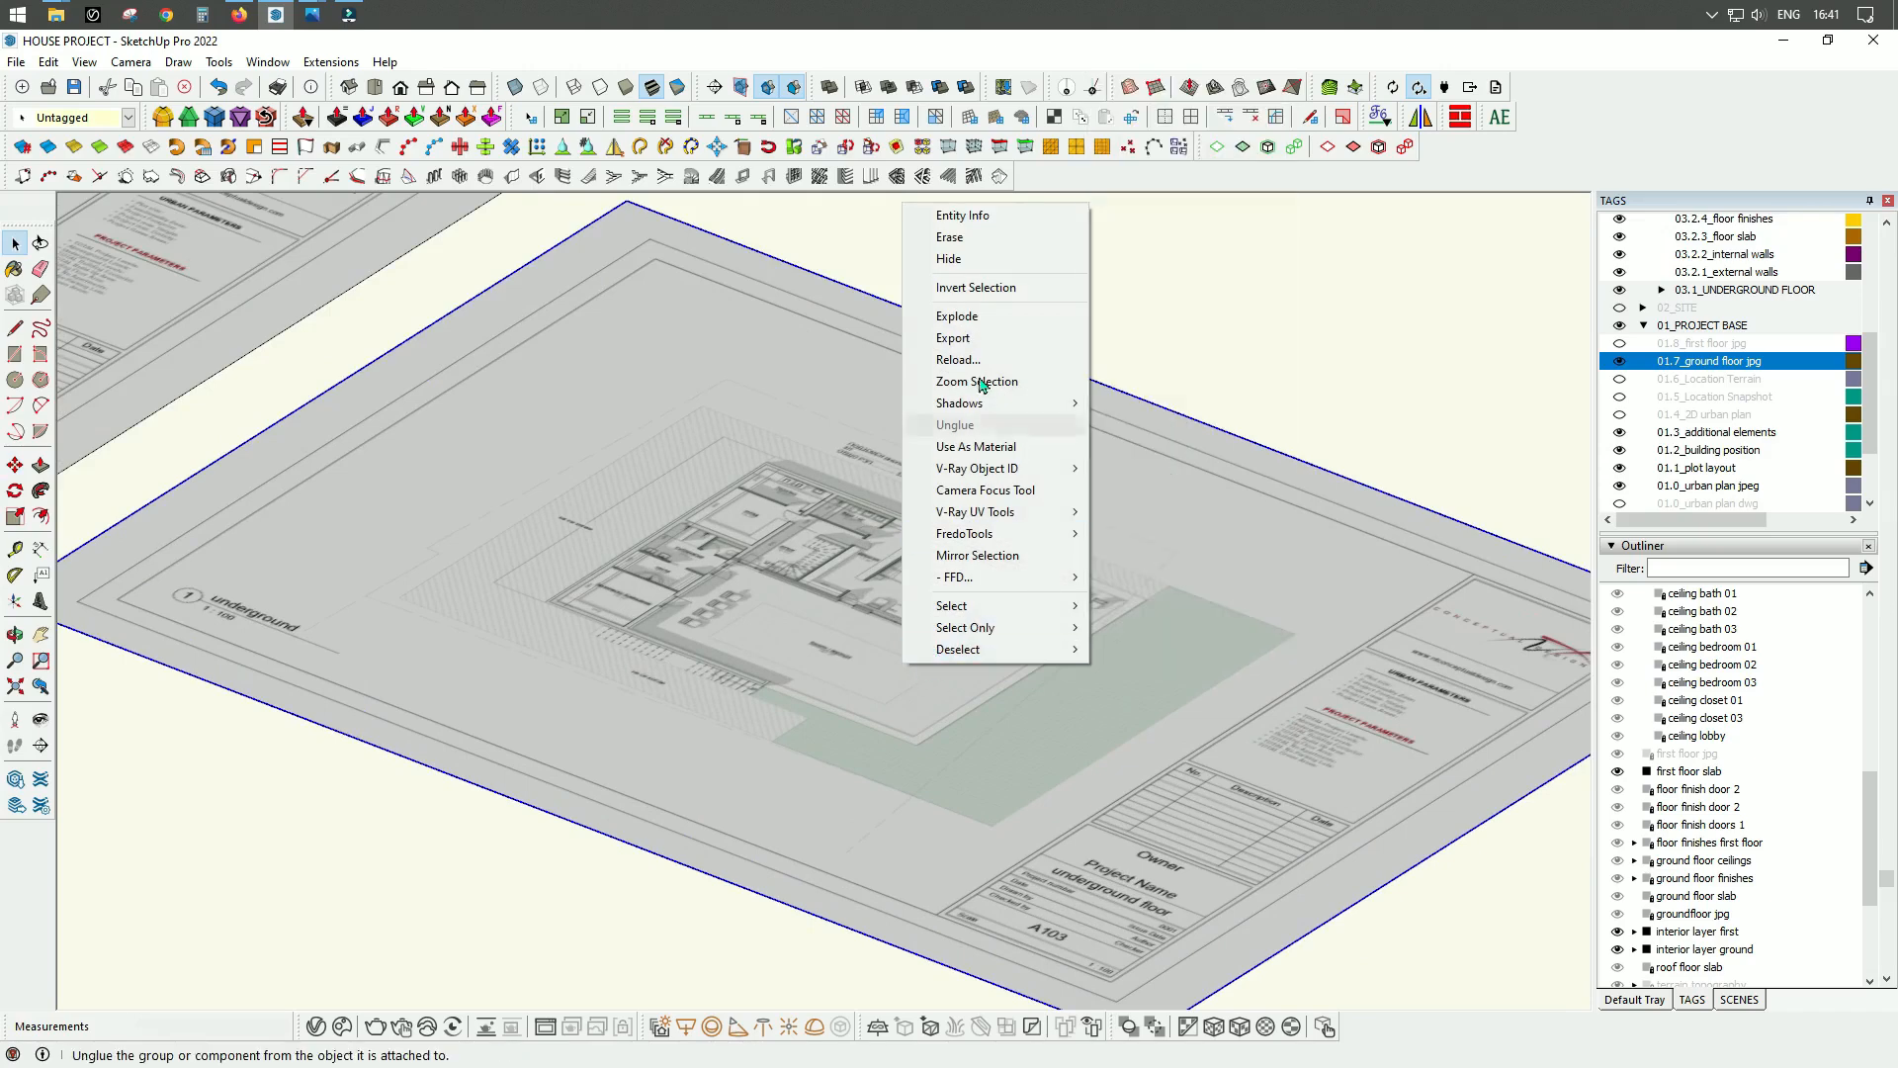
click(957, 317)
middle_drag(875, 559, 890, 625)
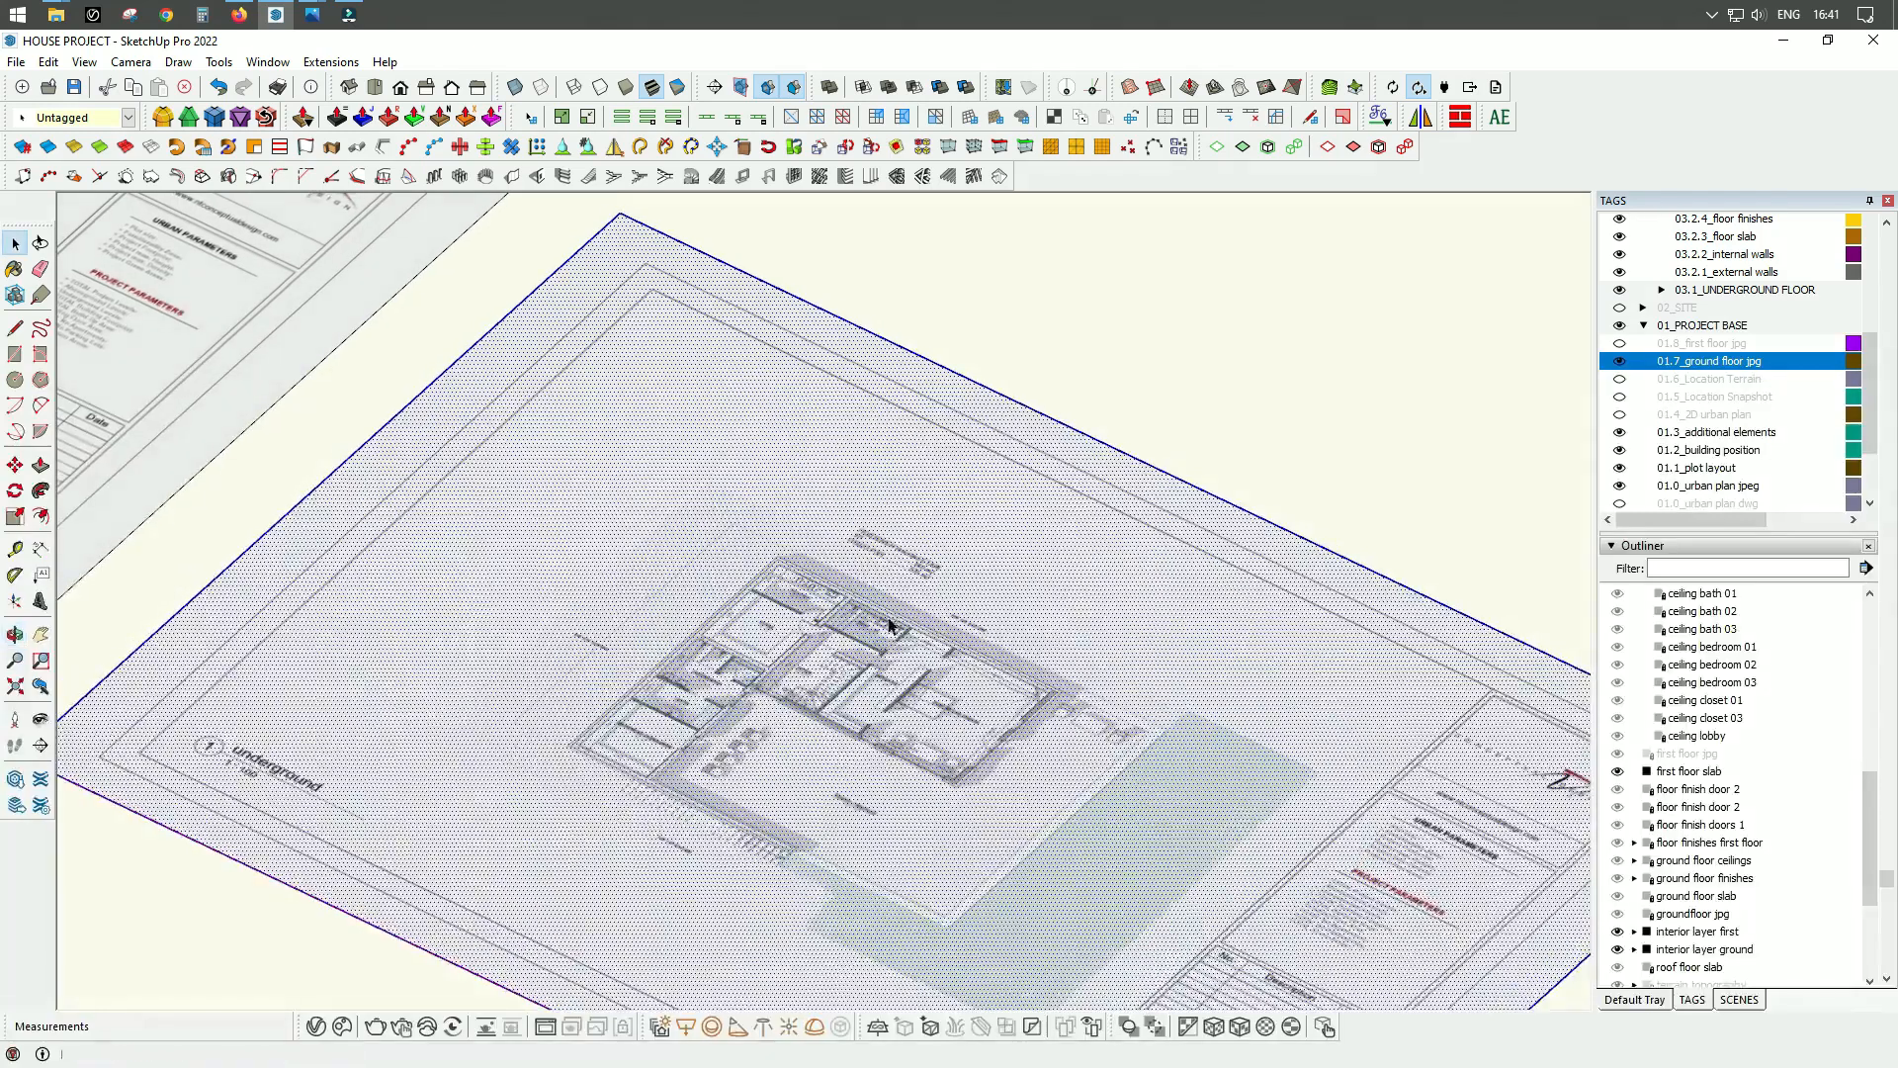
right_click(898, 680)
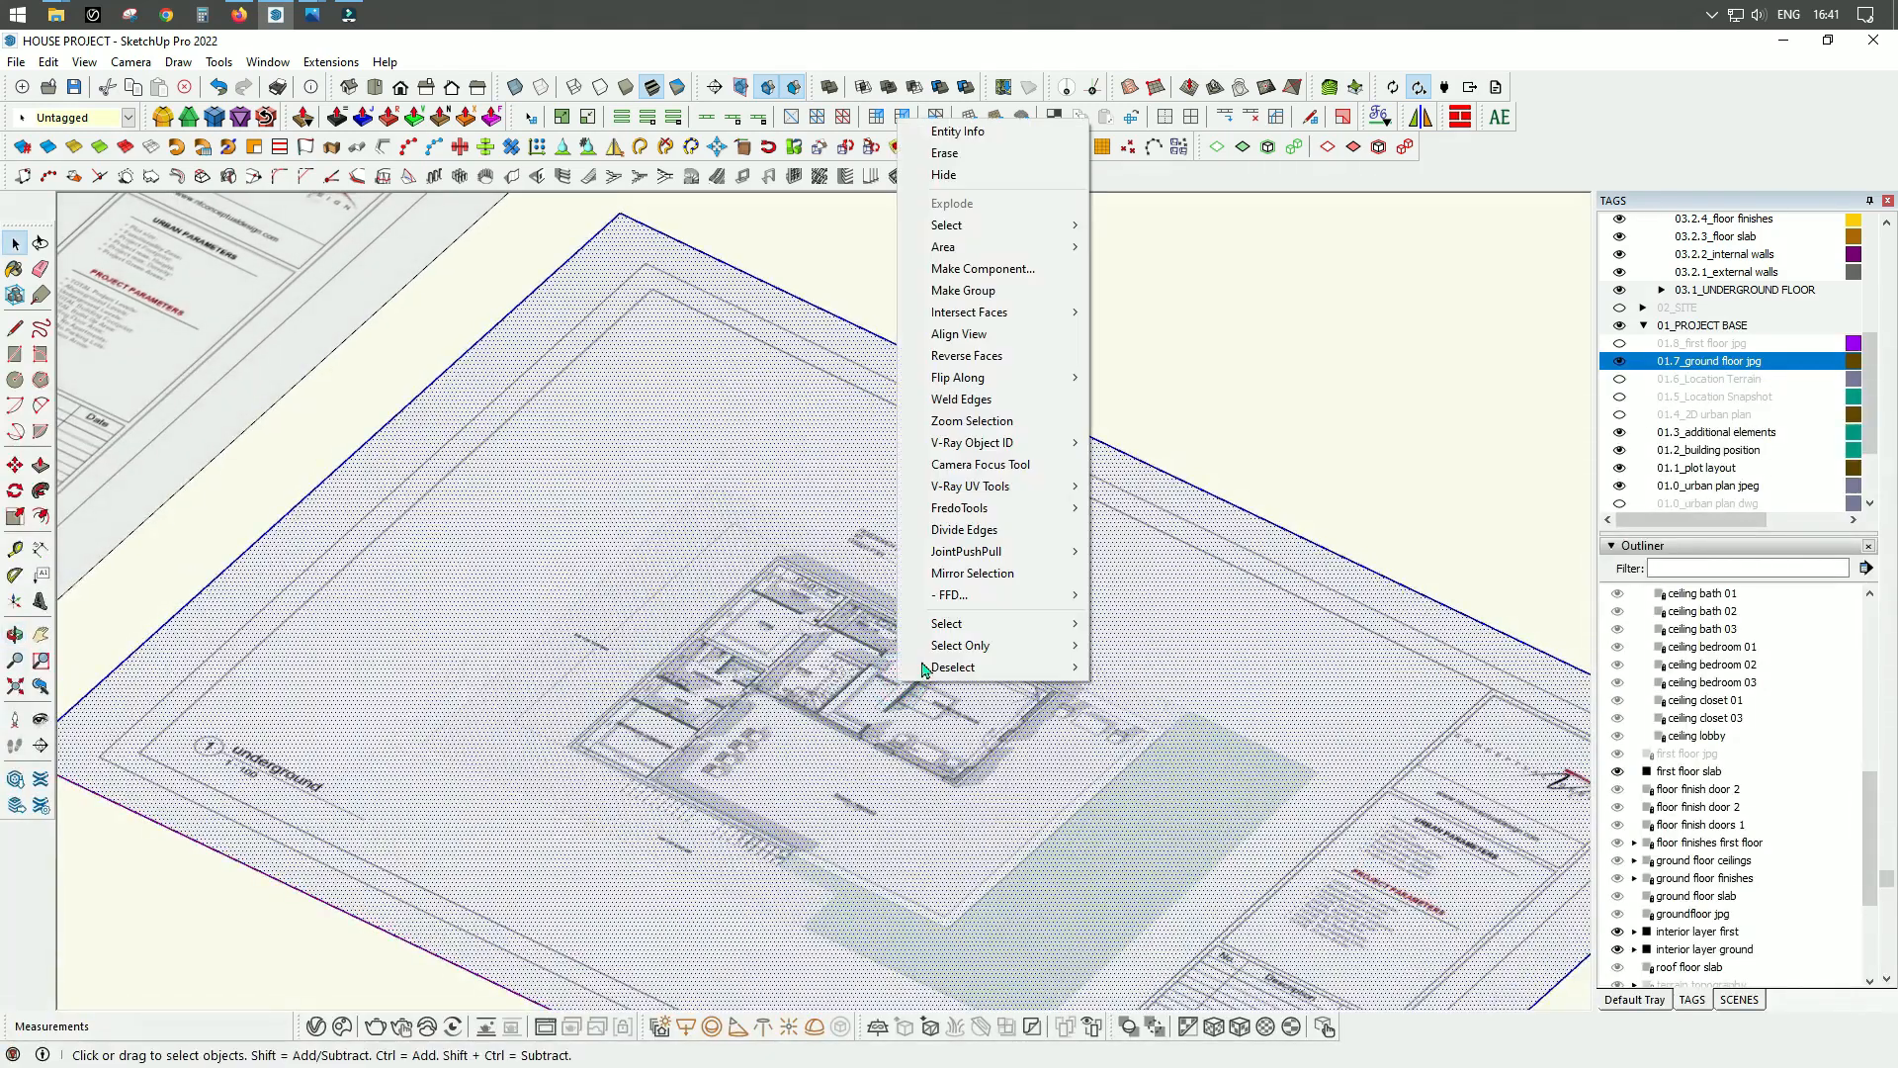
click(981, 293)
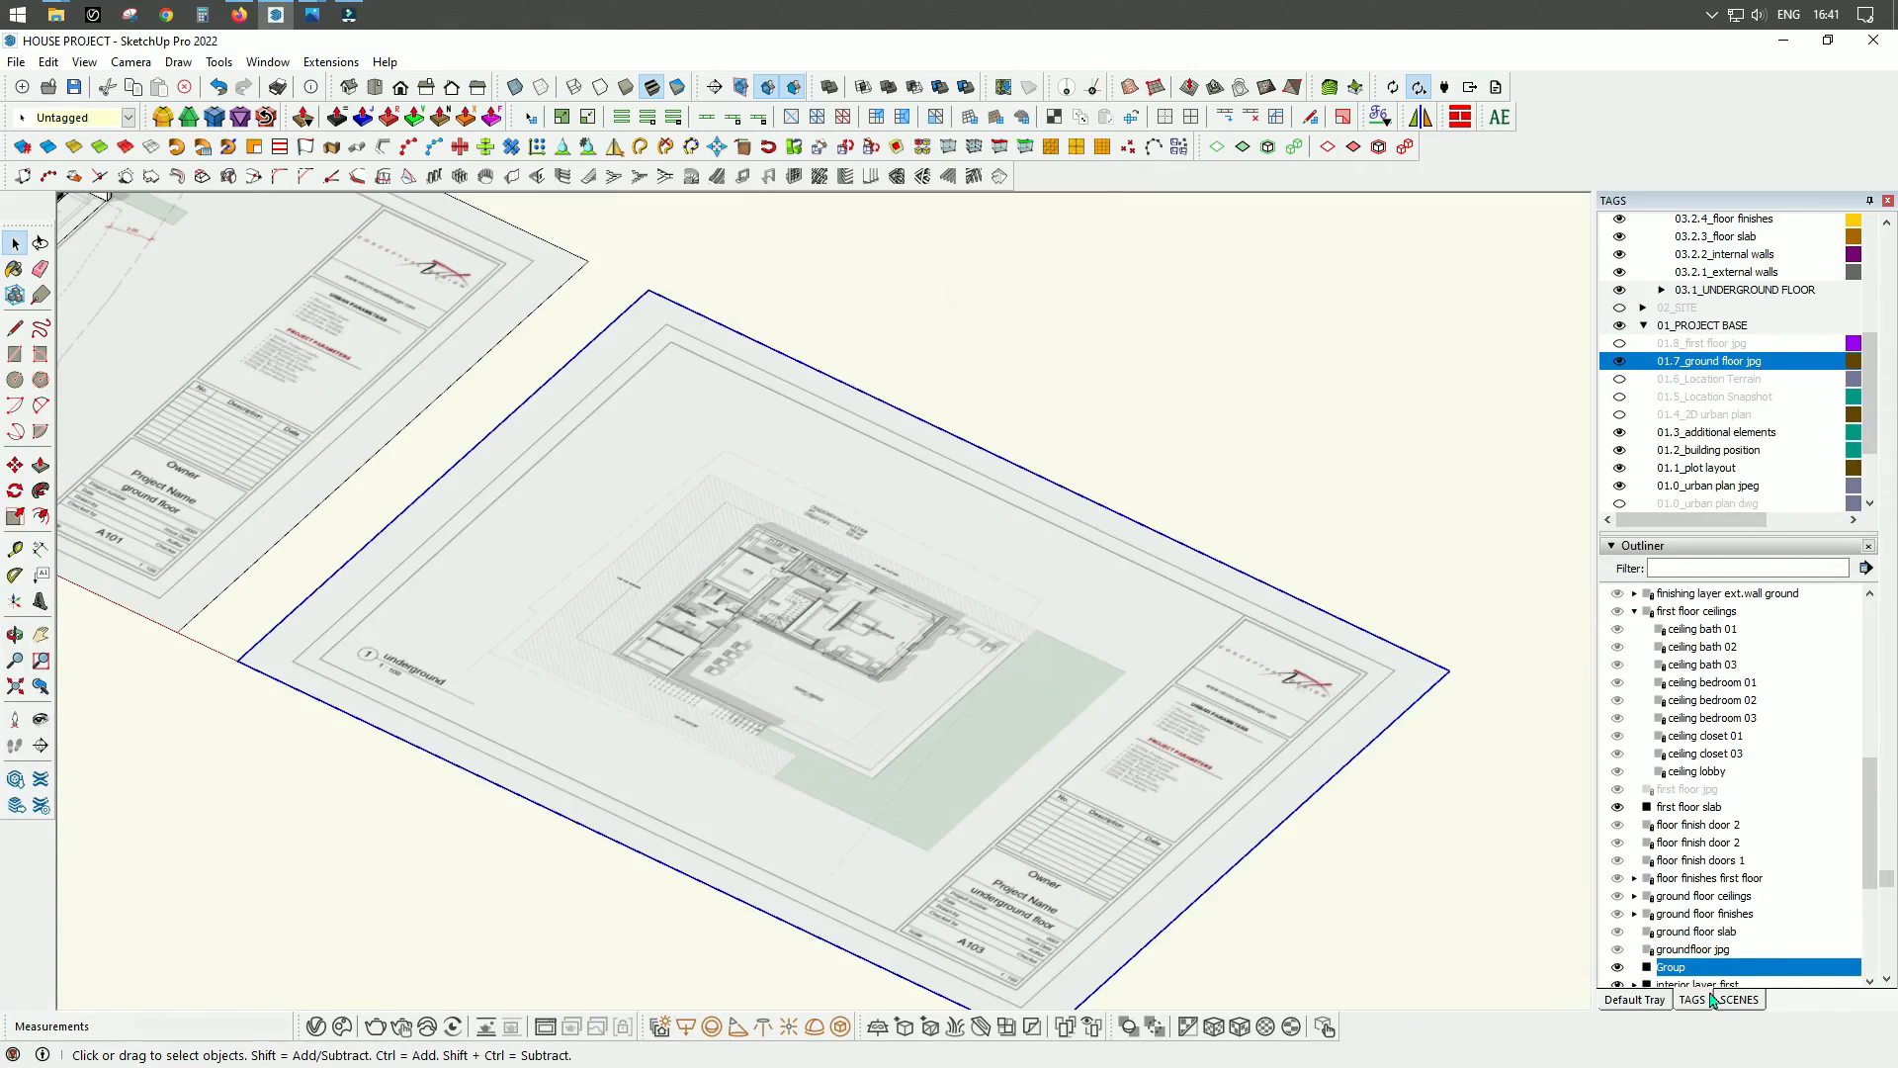
Step: Rename the new underground plan group to "underground floor jpg" in the Outliner
right_click(1703, 971)
click(1715, 961)
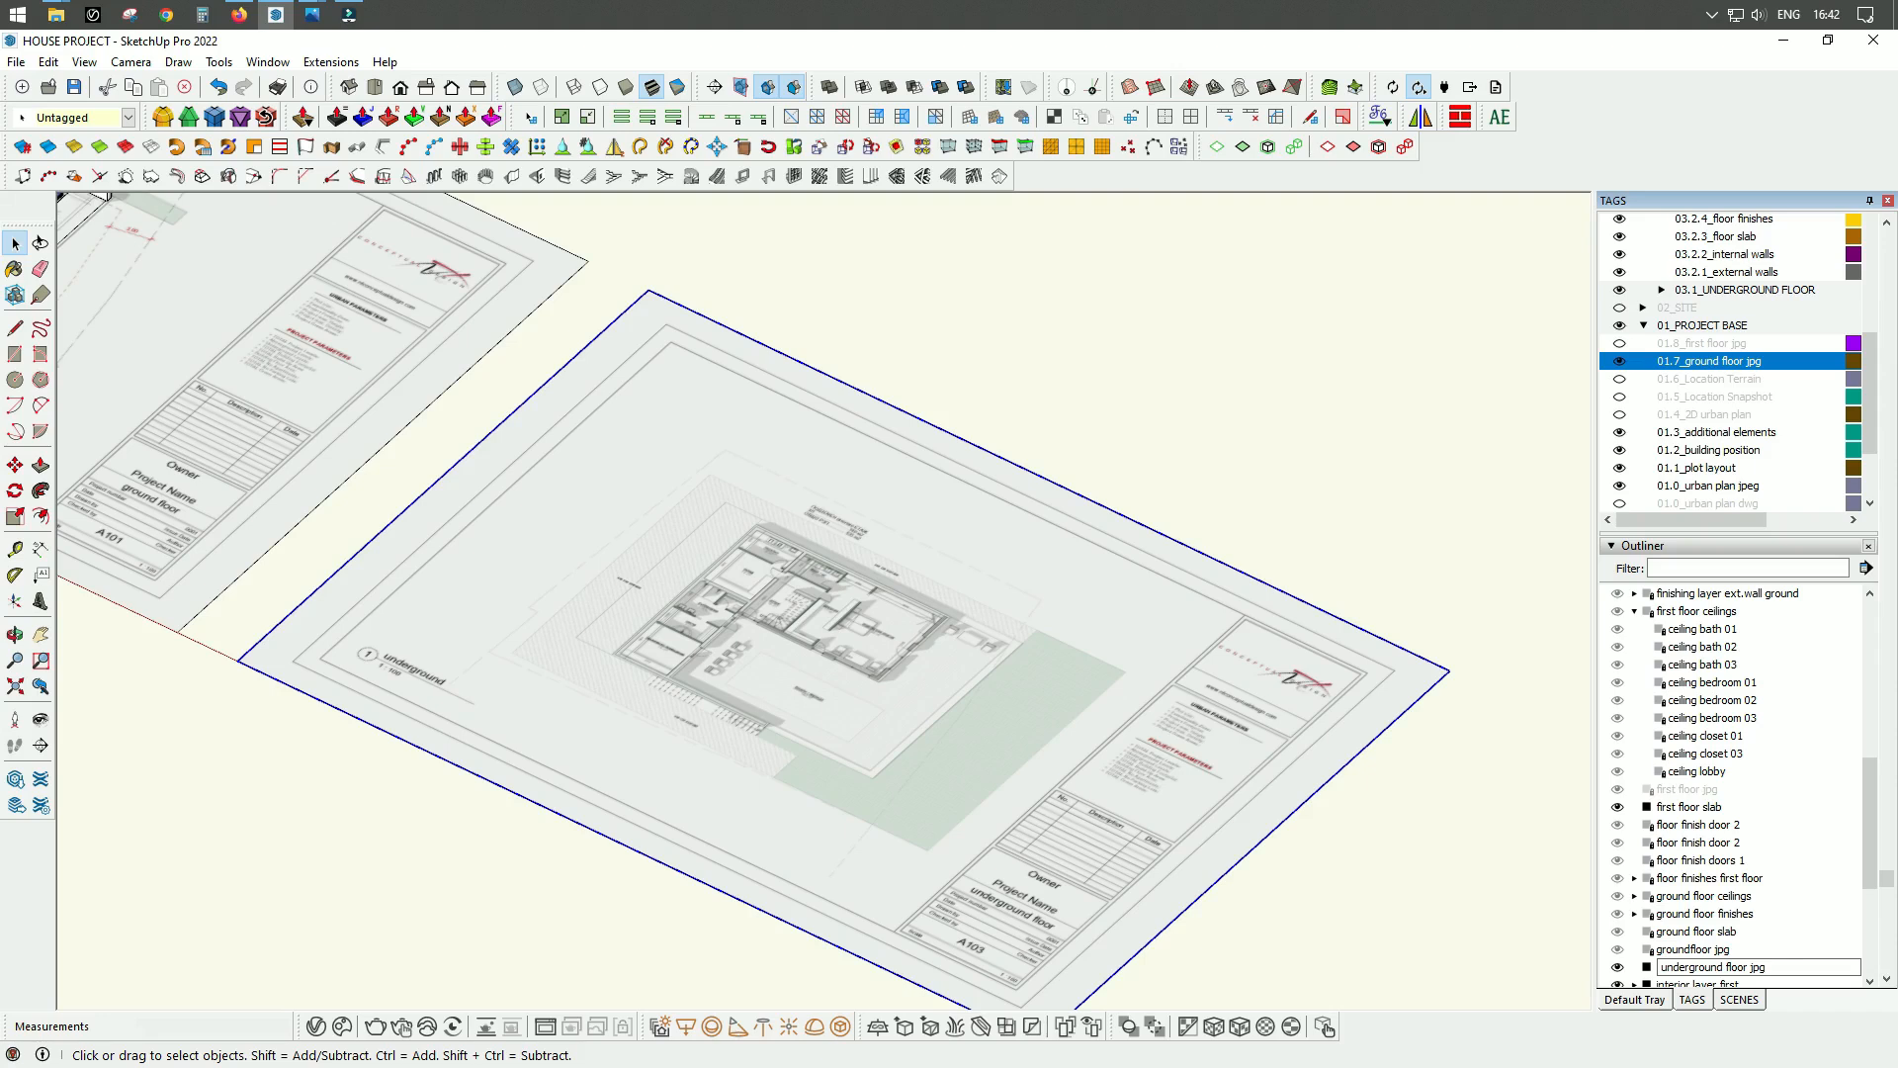
key(Return)
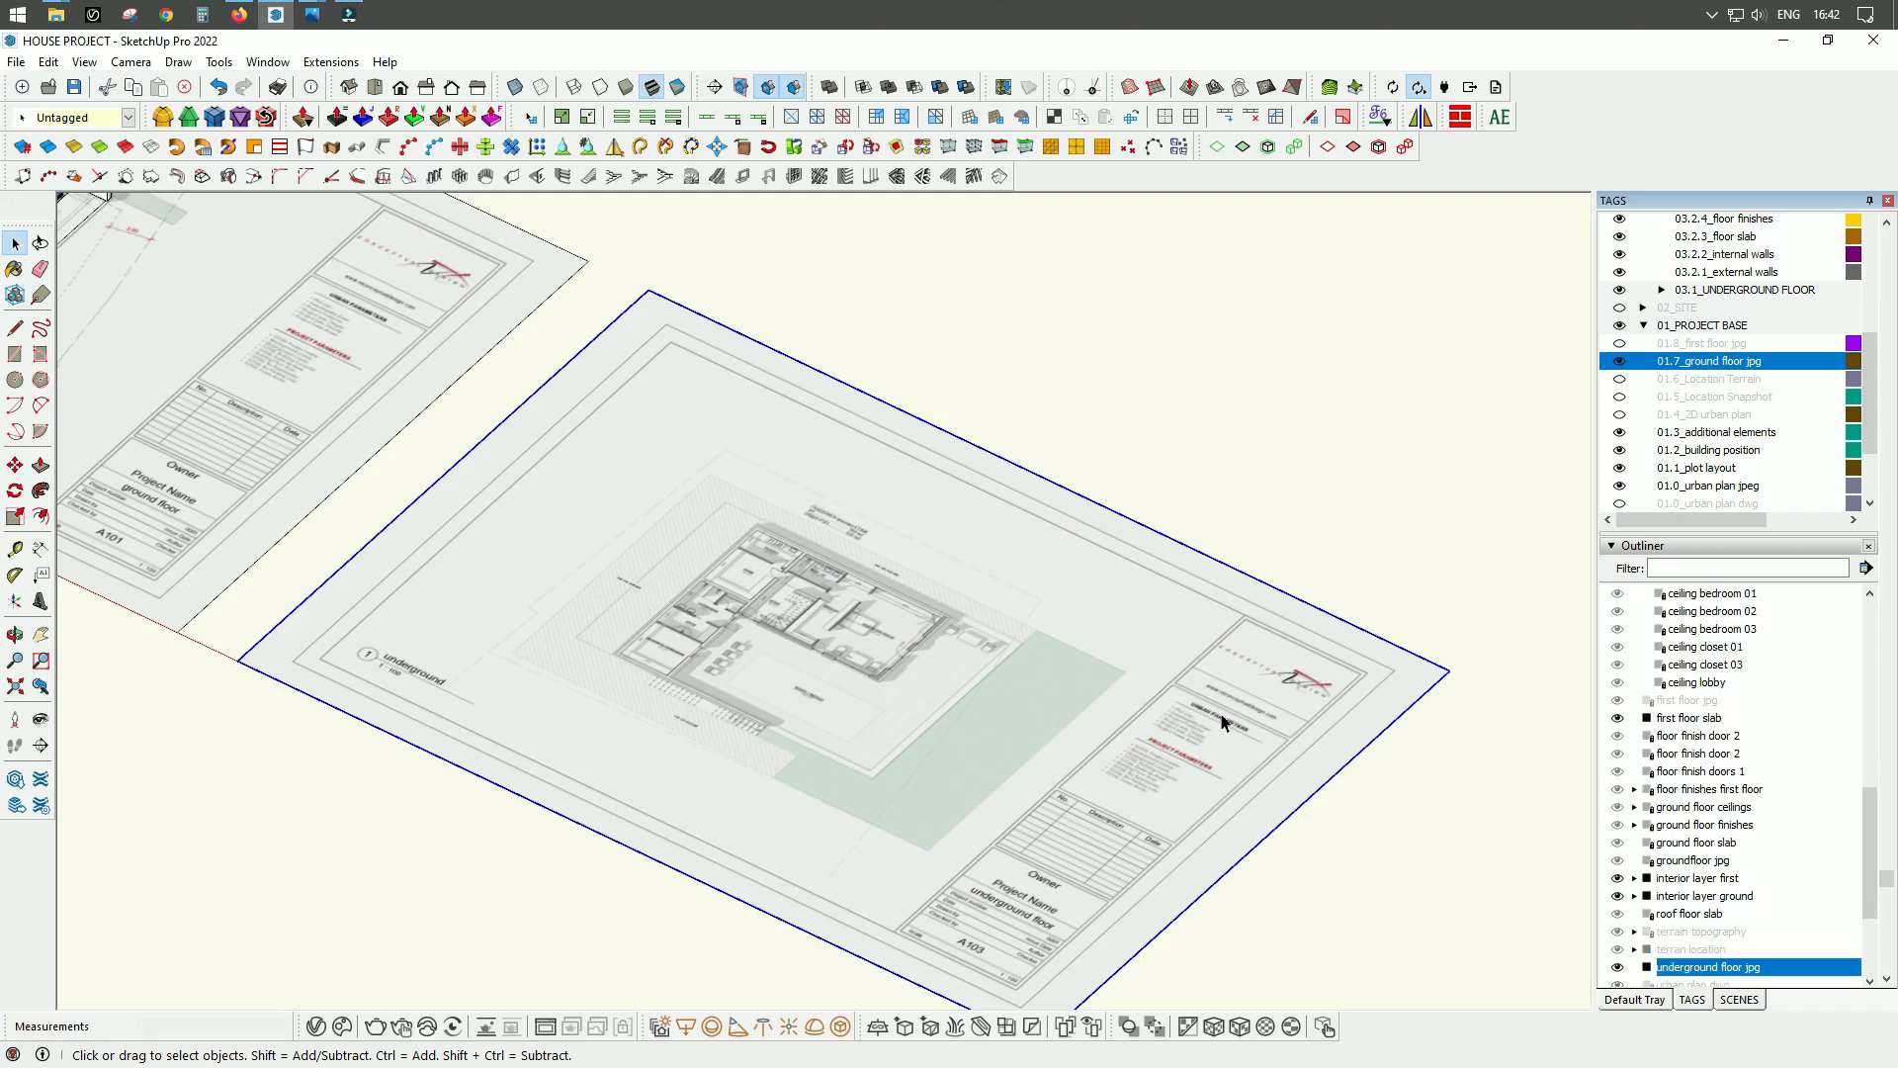
Step: Create the tag 01.9_undergroundfloor jpg in the 01_PROJECT BASE folder and assign it to the underground floor plan group
mouse_move(1170, 590)
middle_down()
mouse_move(1136, 594)
mouse_move(1229, 589)
middle_up()
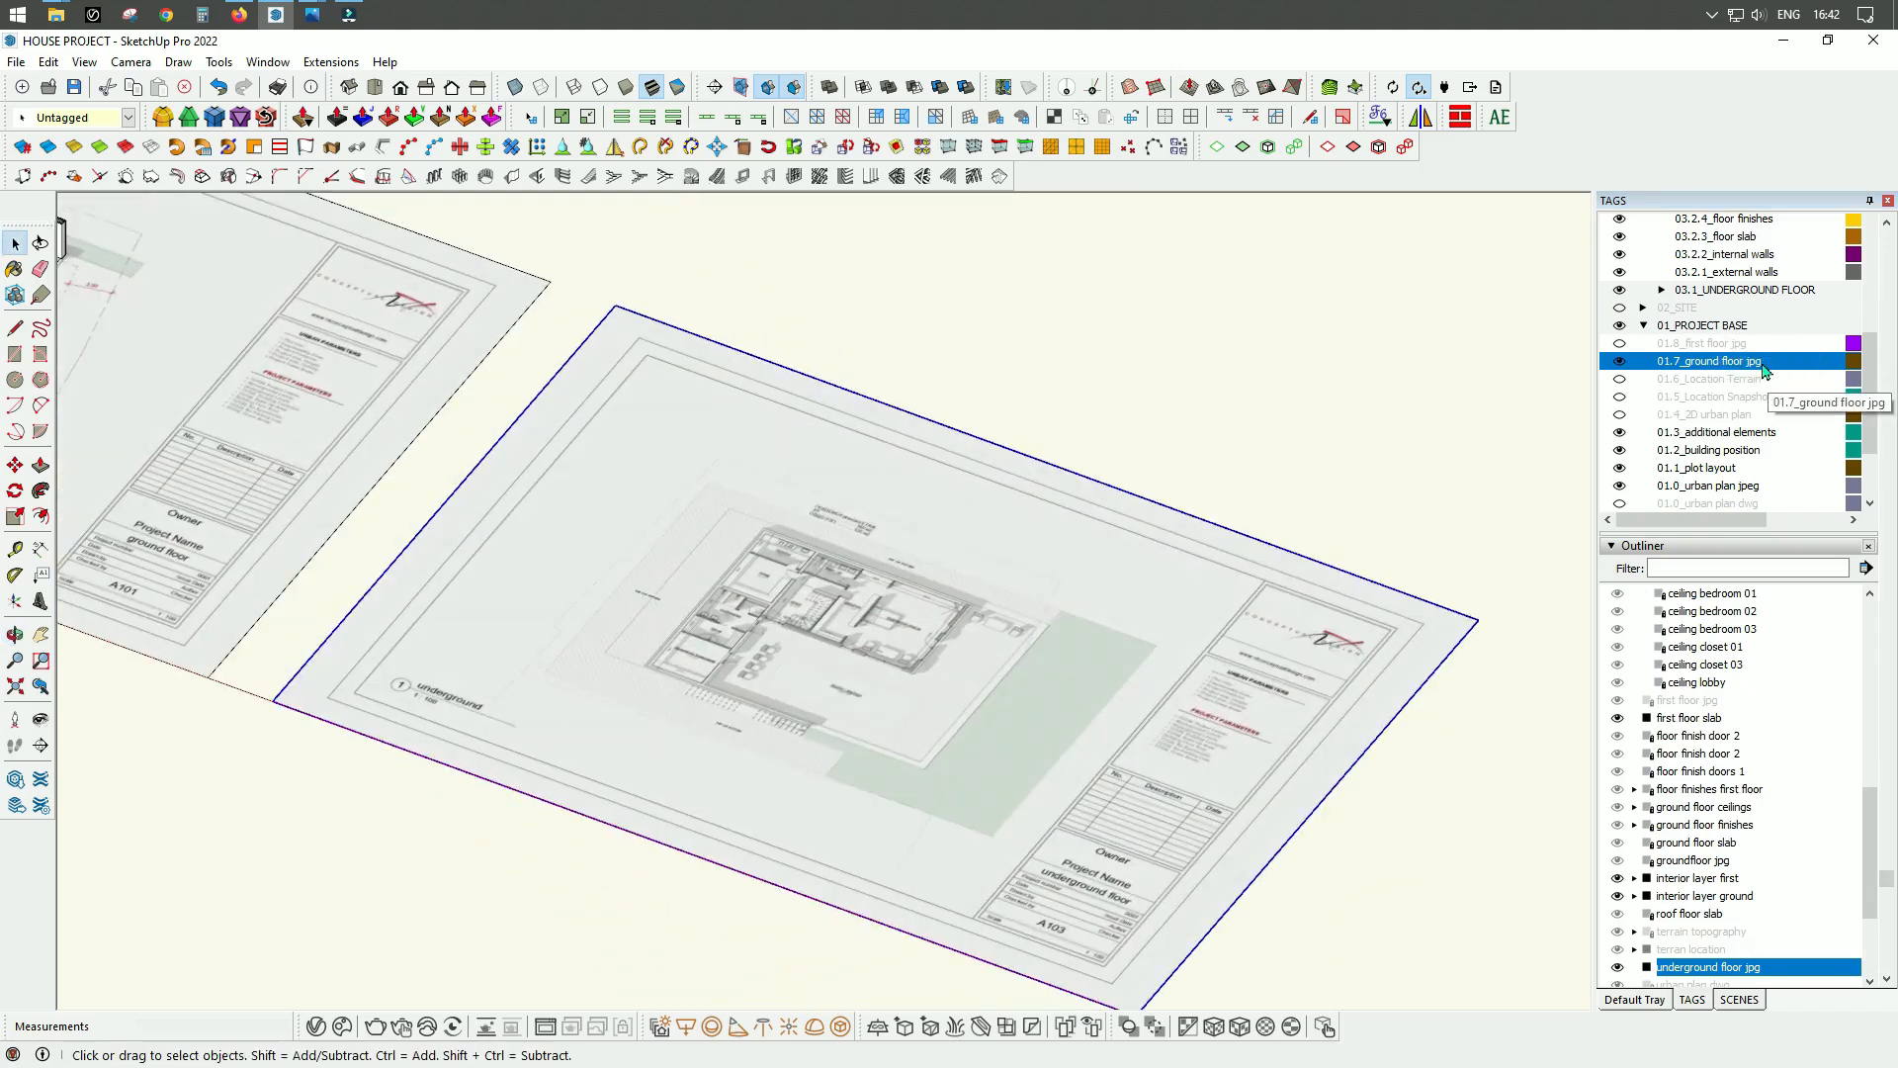
mouse_move(1108, 626)
middle_down()
mouse_move(923, 627)
mouse_move(977, 603)
middle_up()
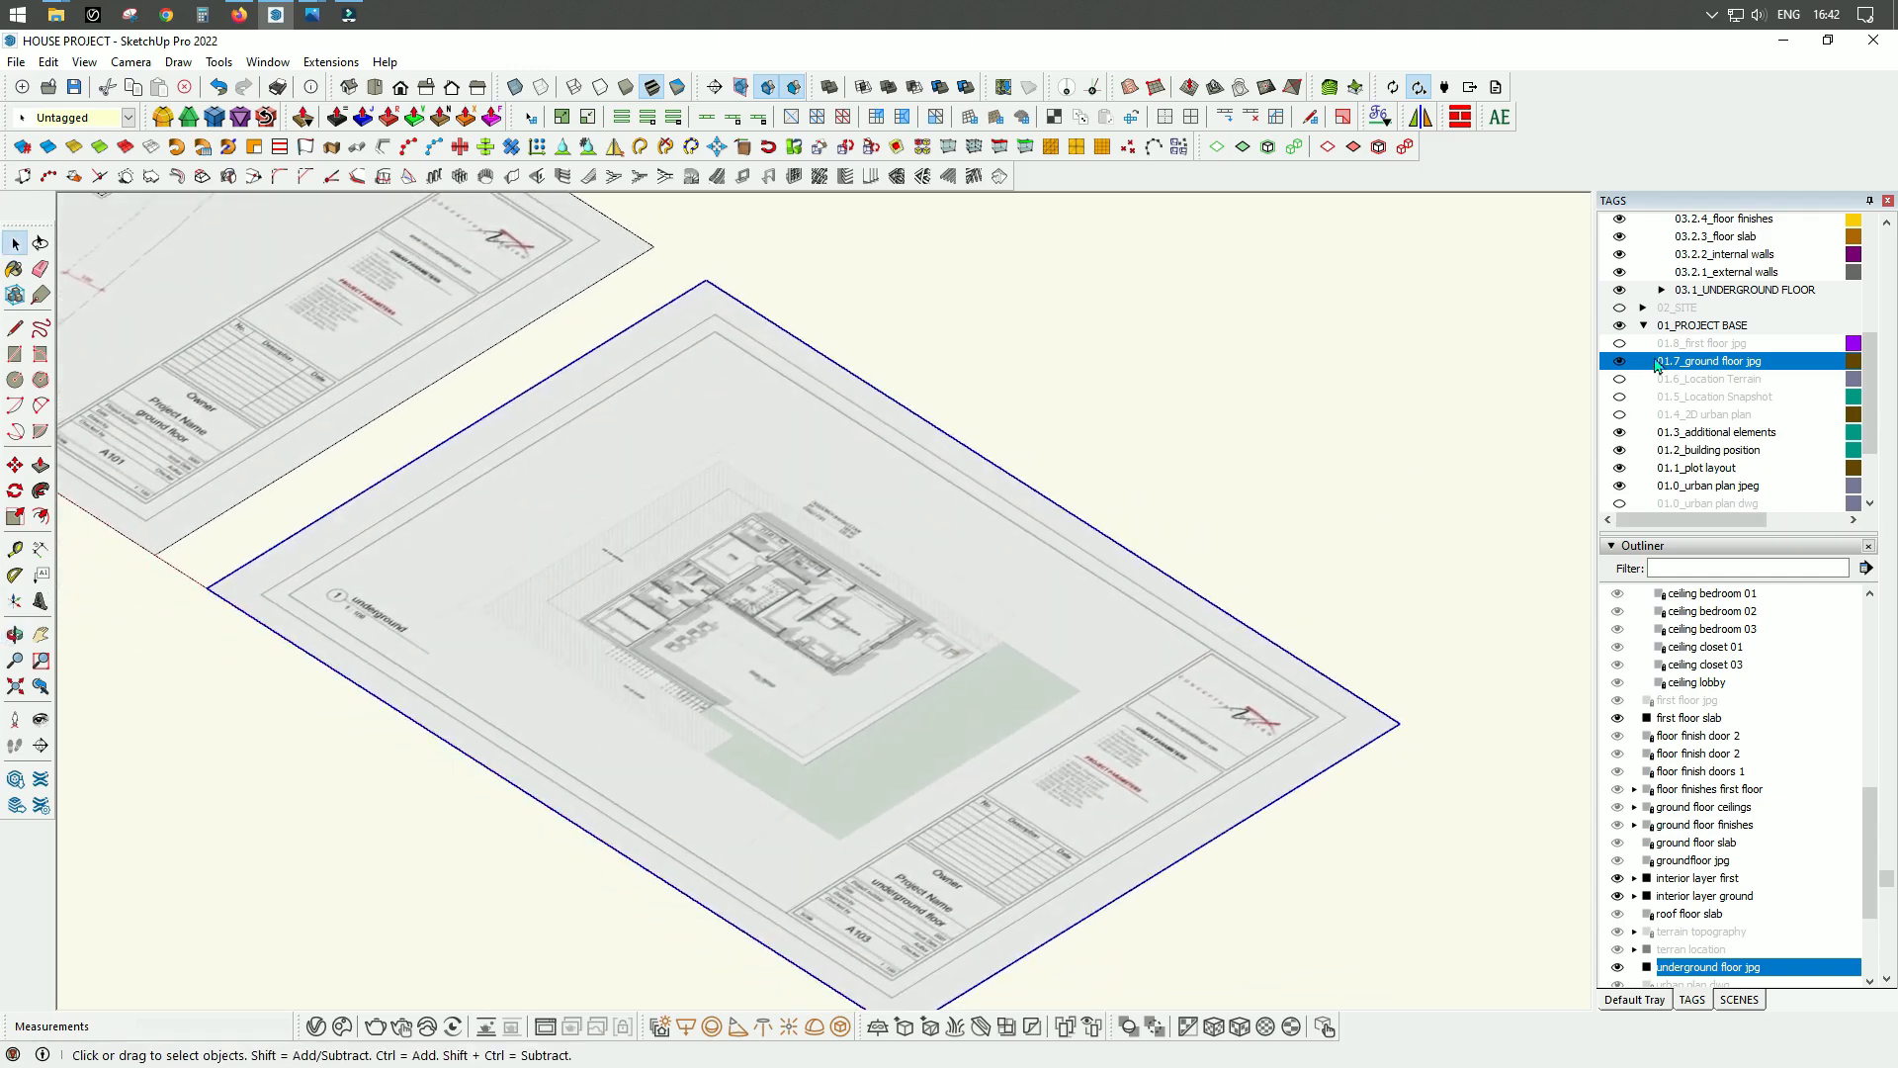
scroll(1657, 364, up, 8)
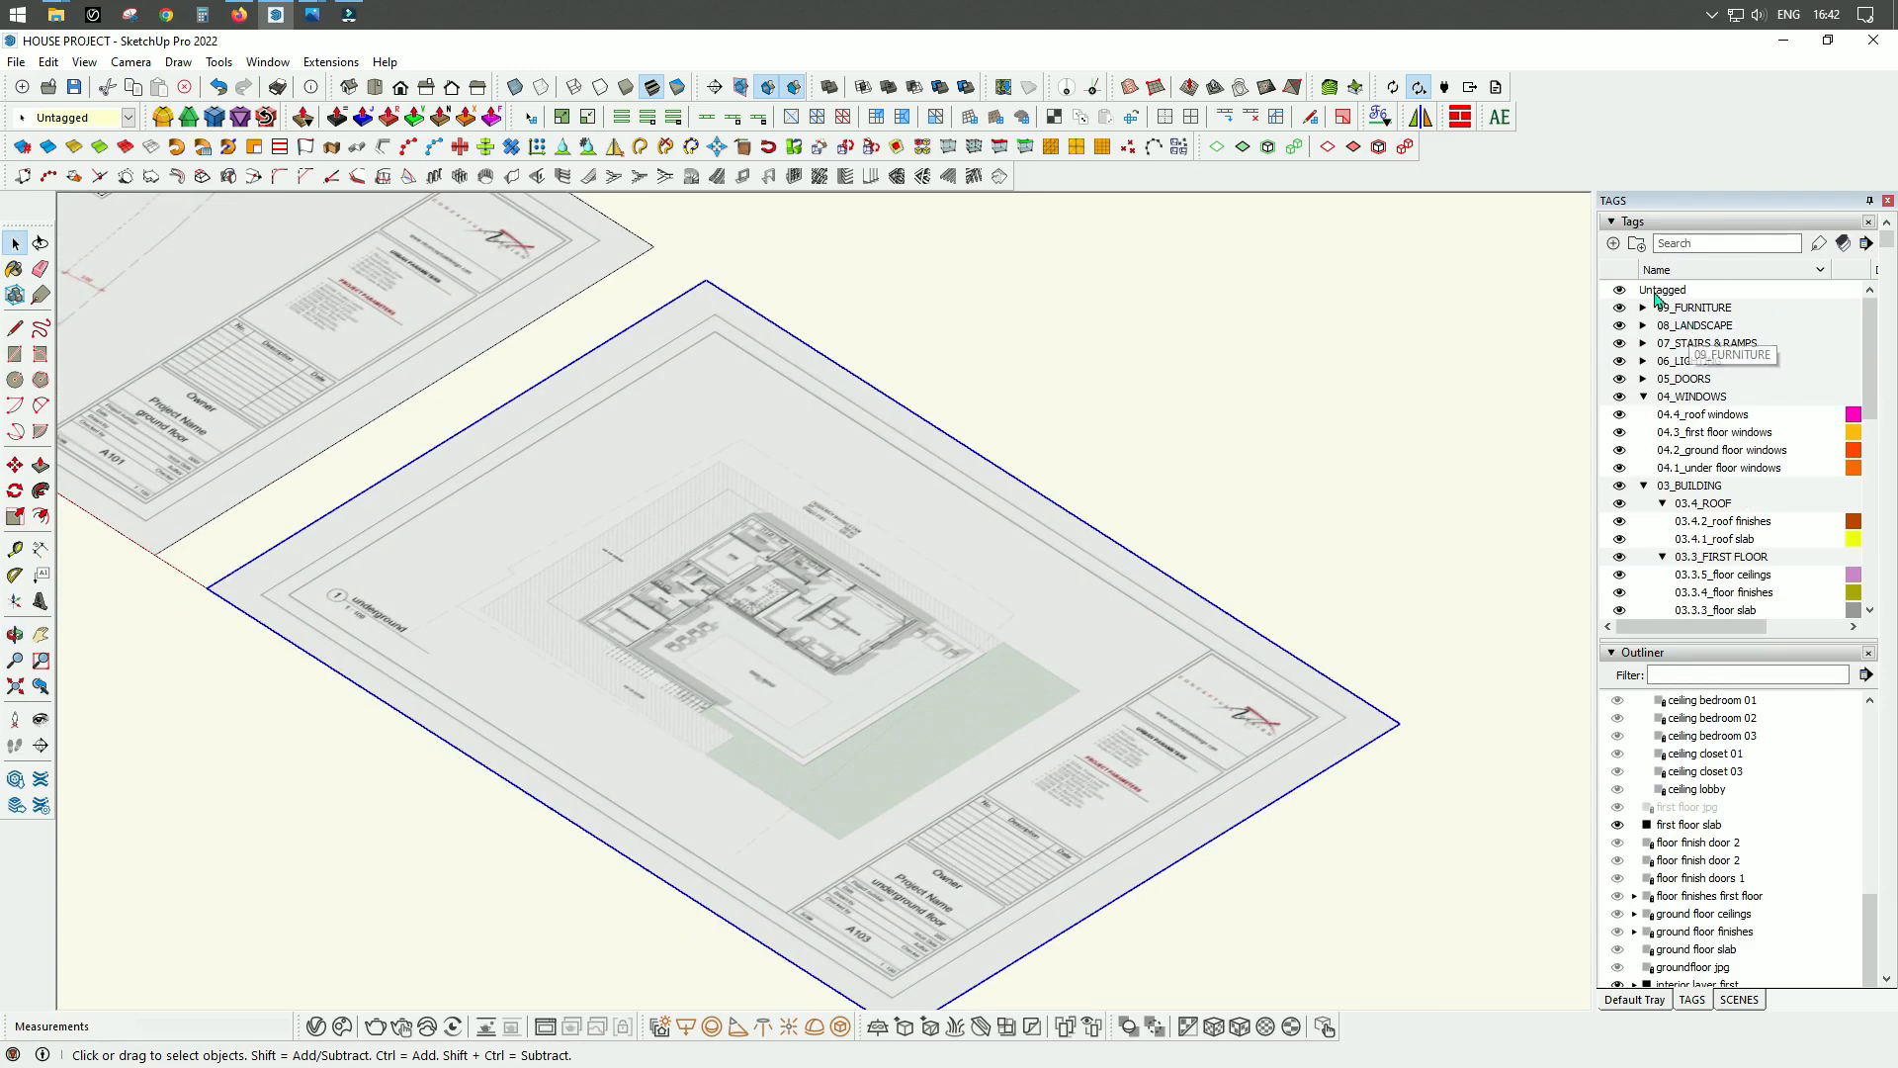
scroll(1759, 541, down, 6)
click(1723, 483)
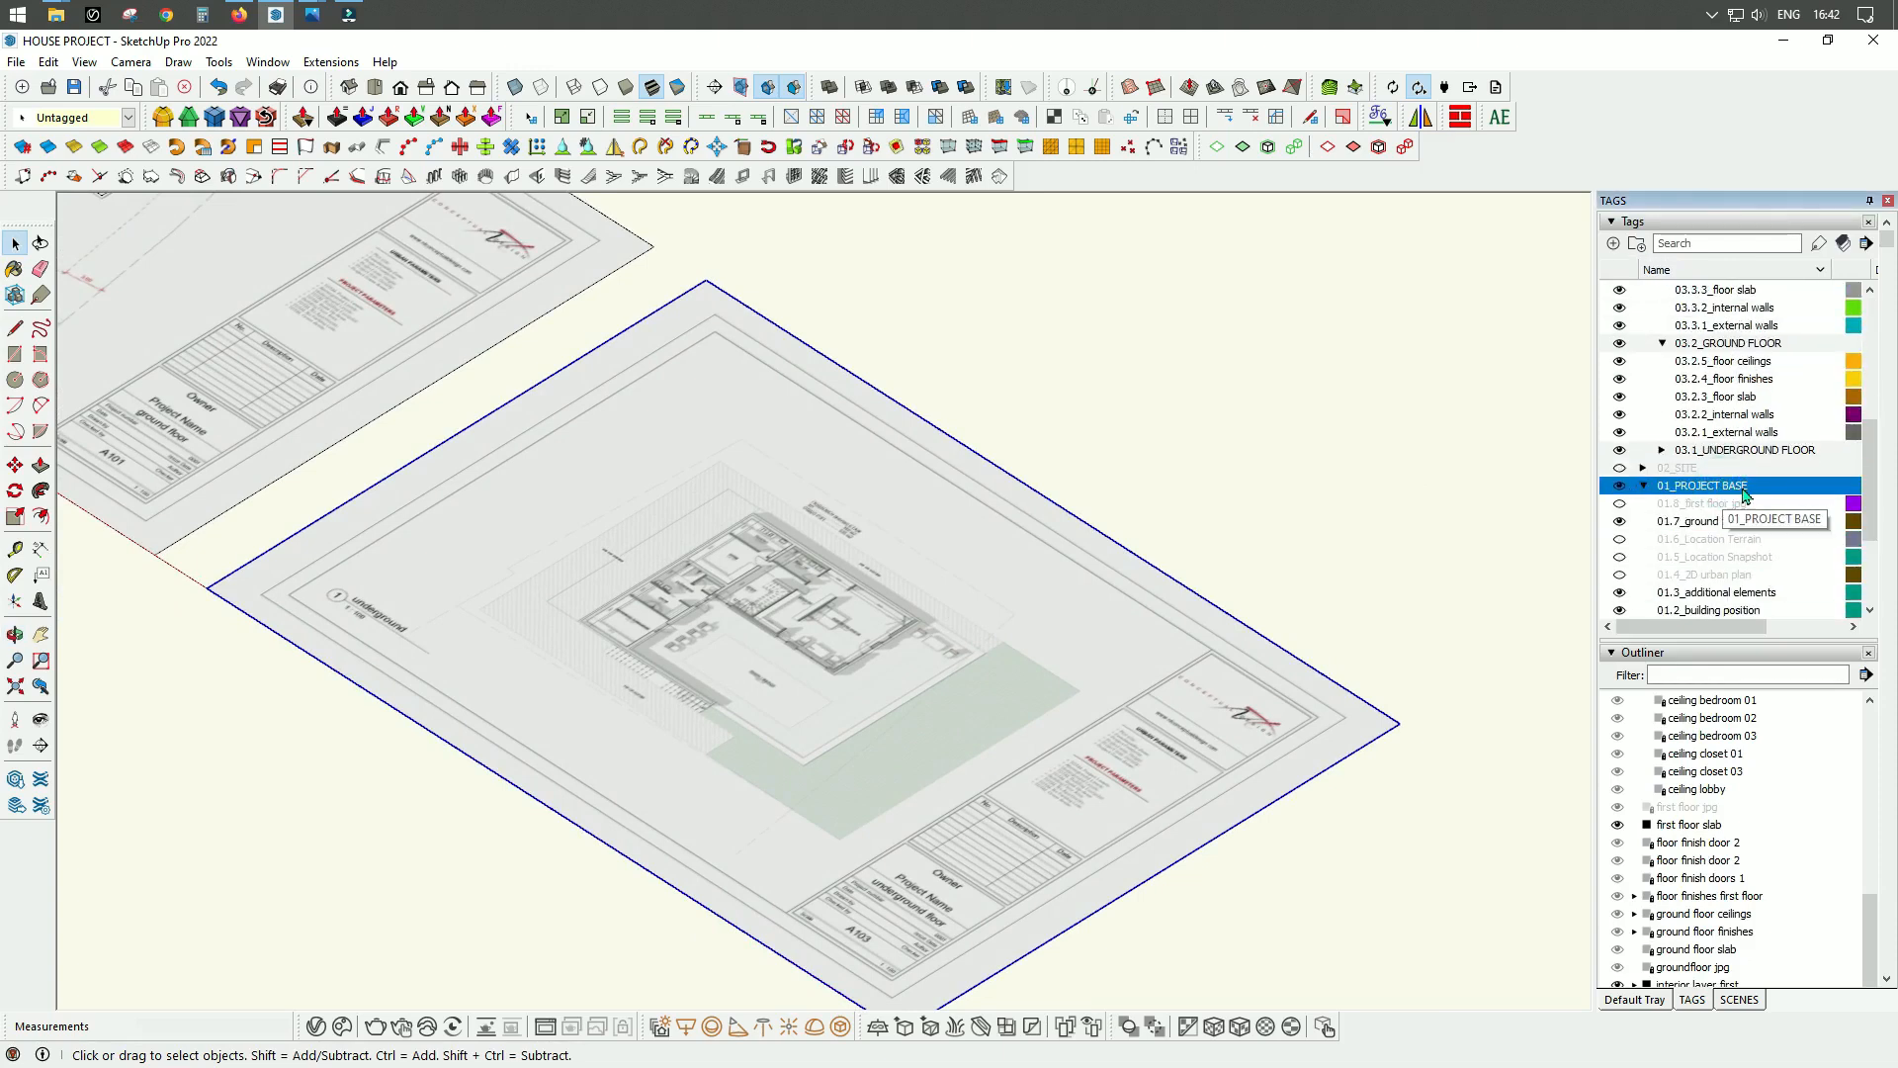
click(1613, 243)
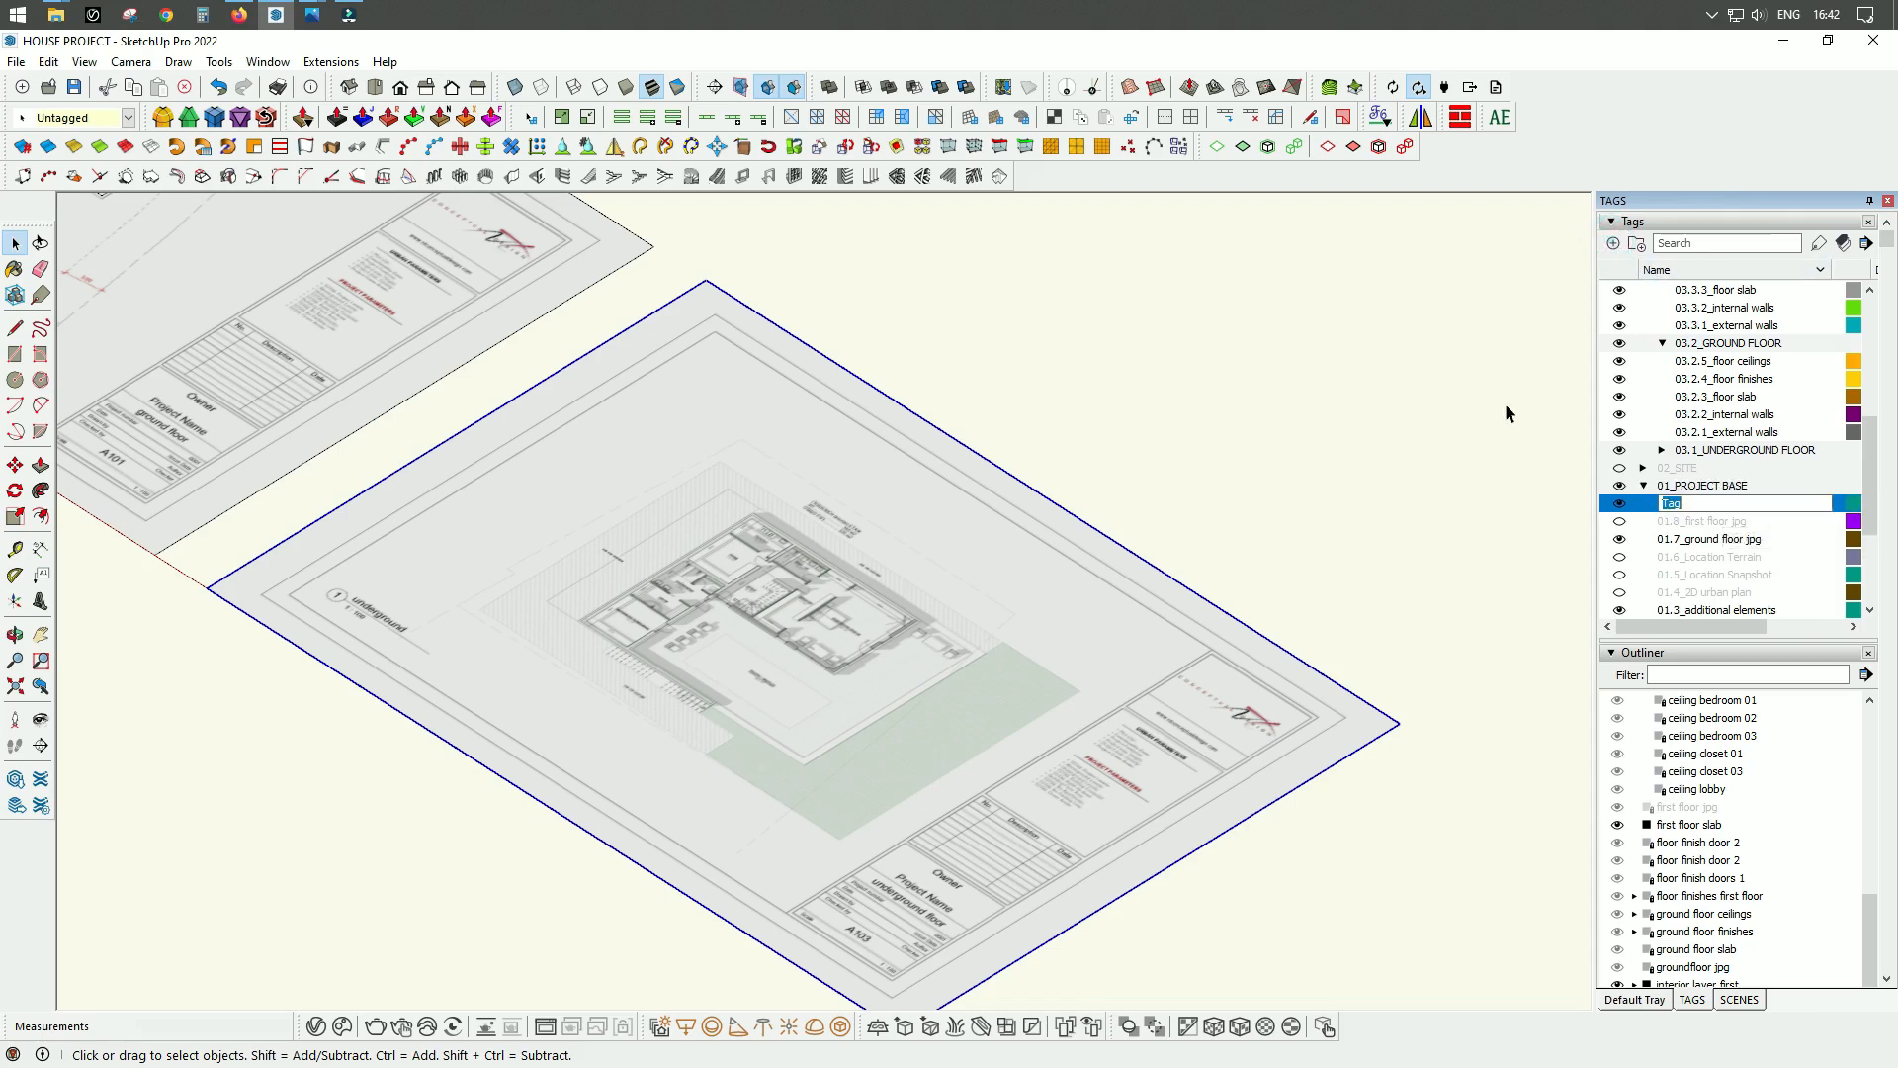
text(01.9_undergroundfloor jpg)
key(Return)
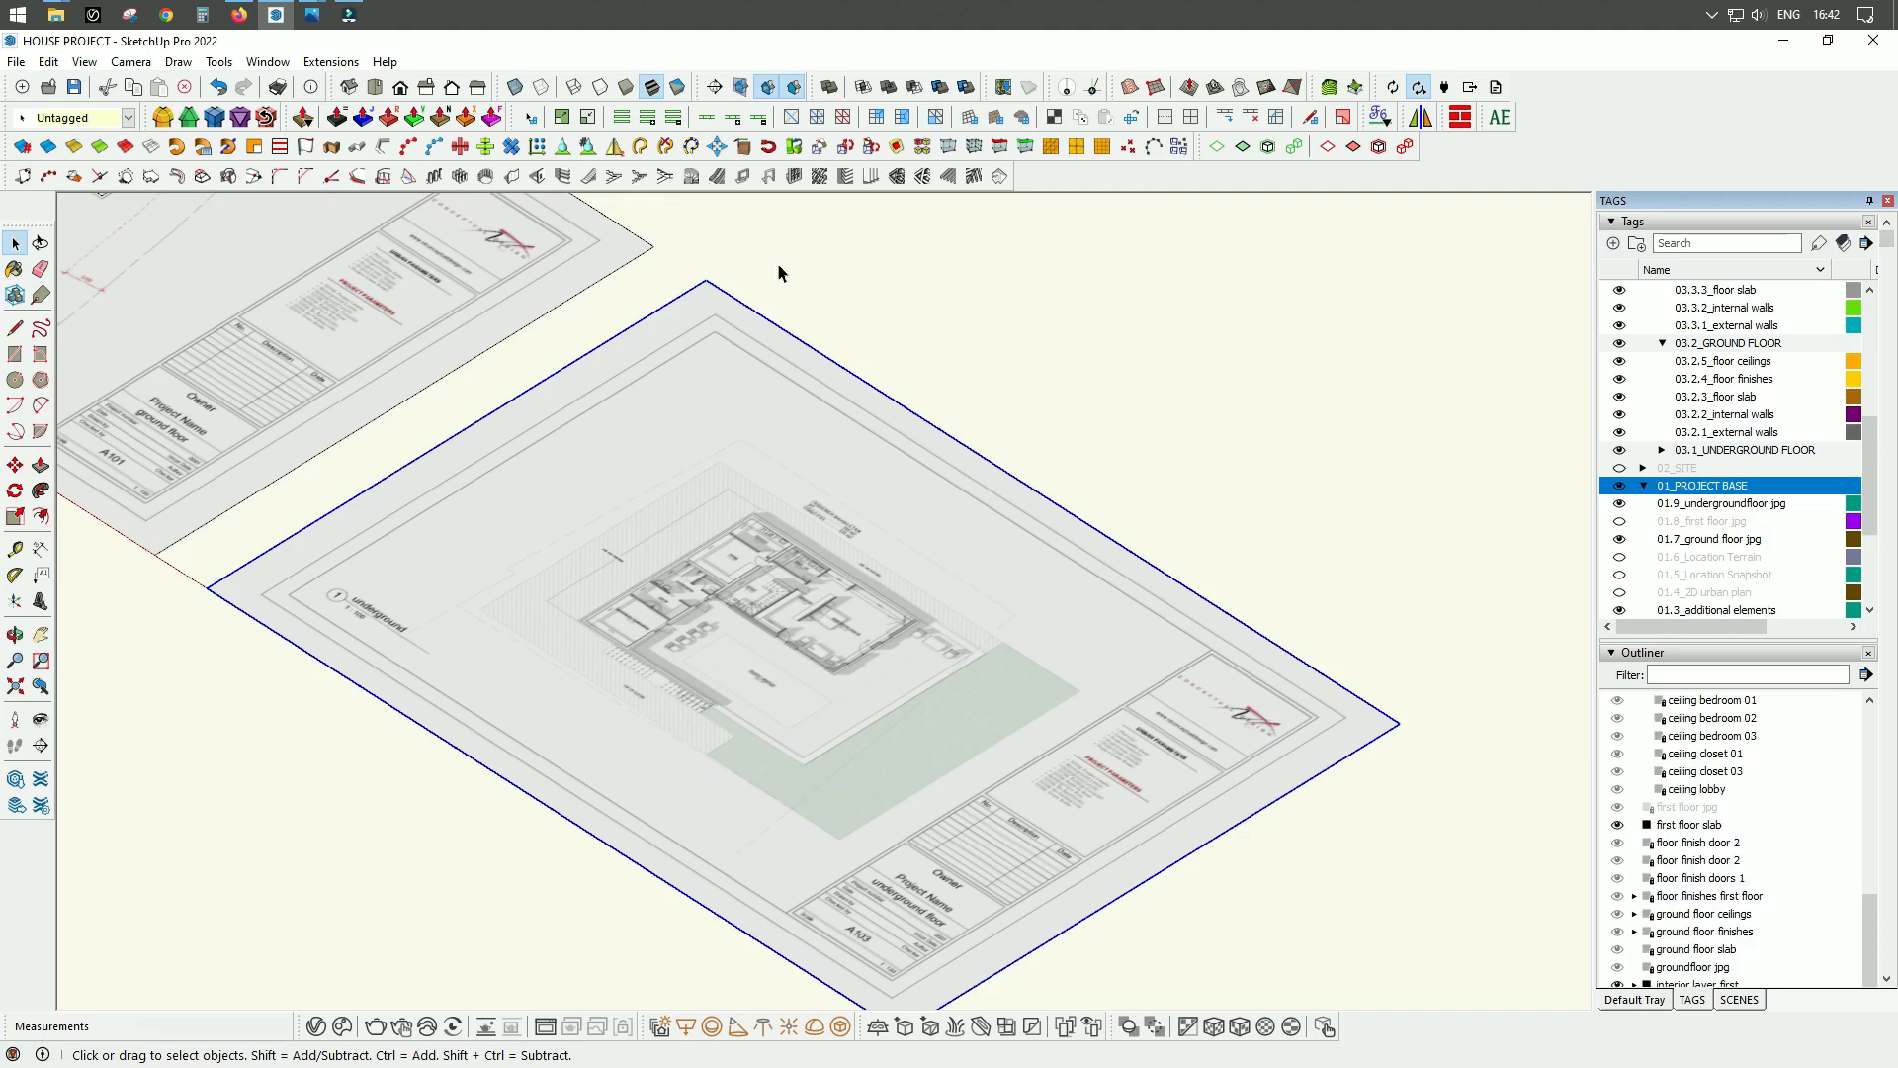
click(127, 118)
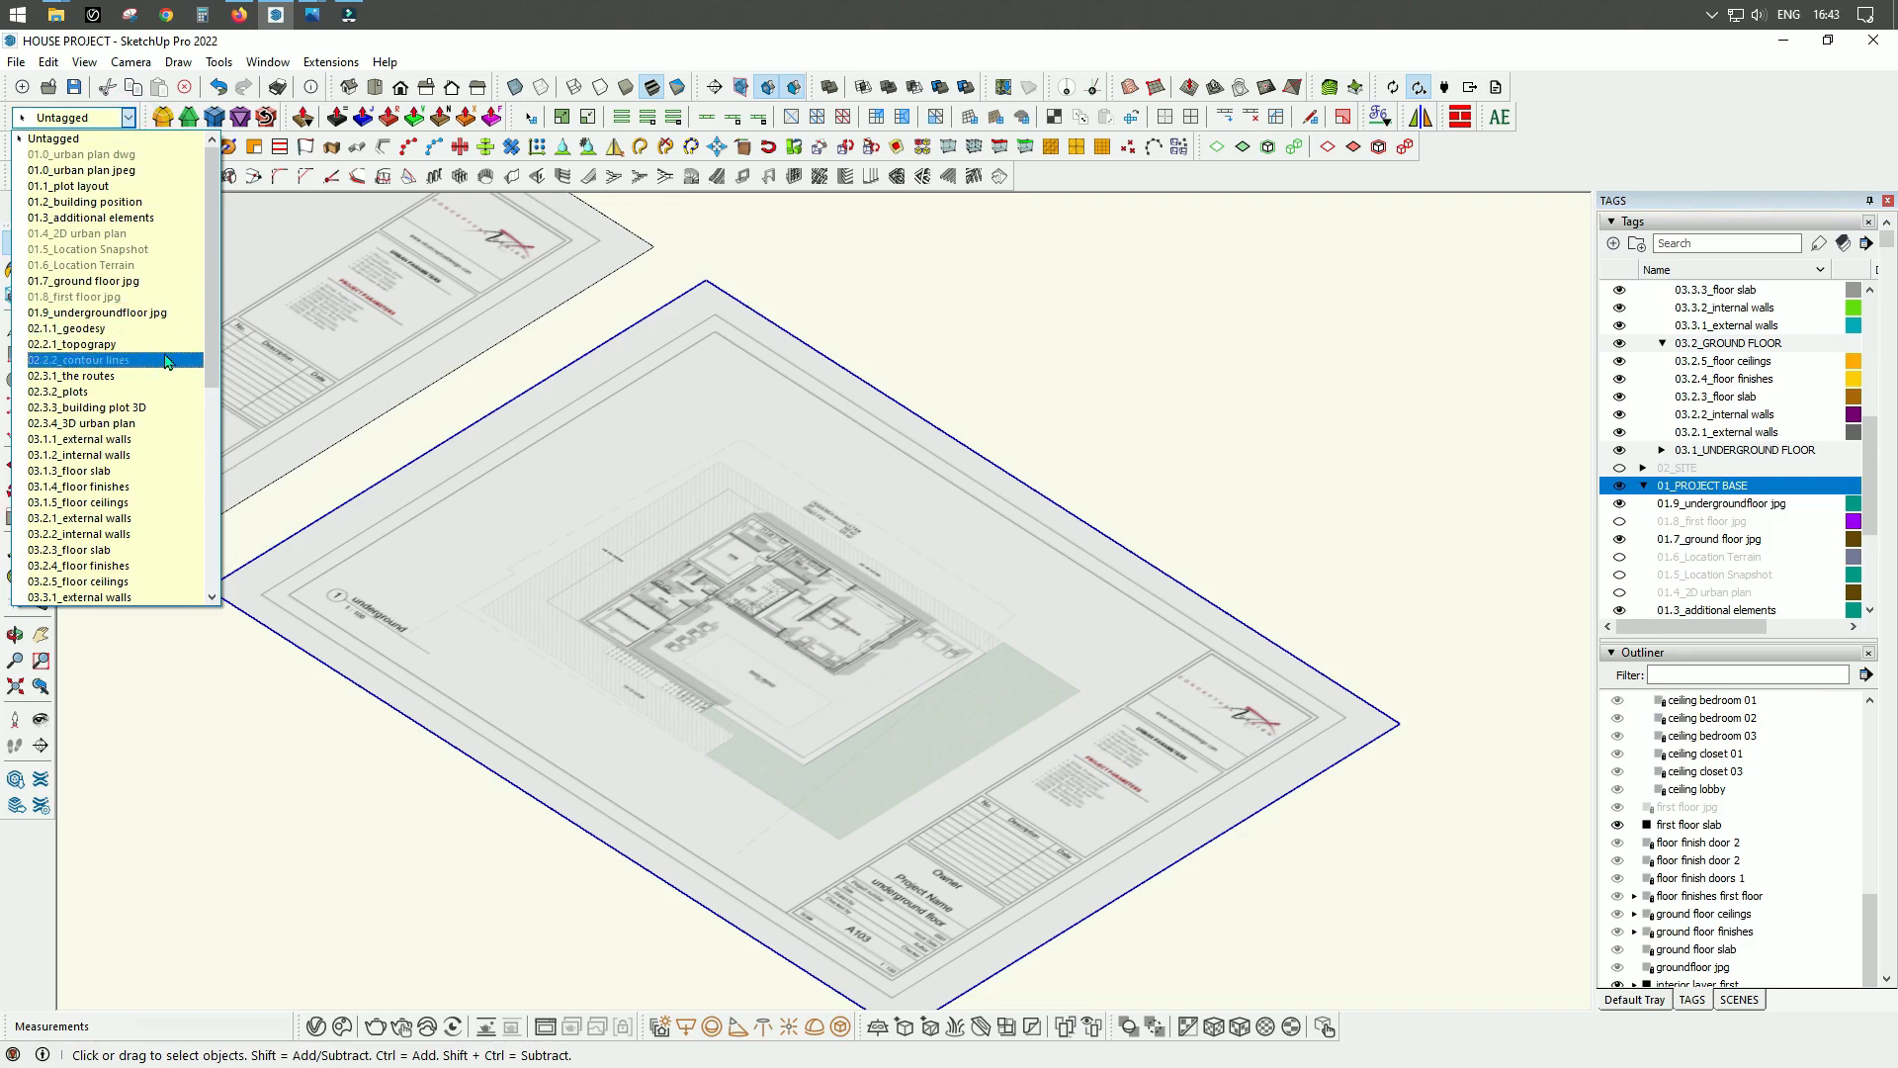
click(143, 318)
Step: Move the underground floor plan group by its front corner onto the matching corner of the ground floor sheet
middle_drag(953, 745, 1046, 684)
scroll(1177, 681, down, 4)
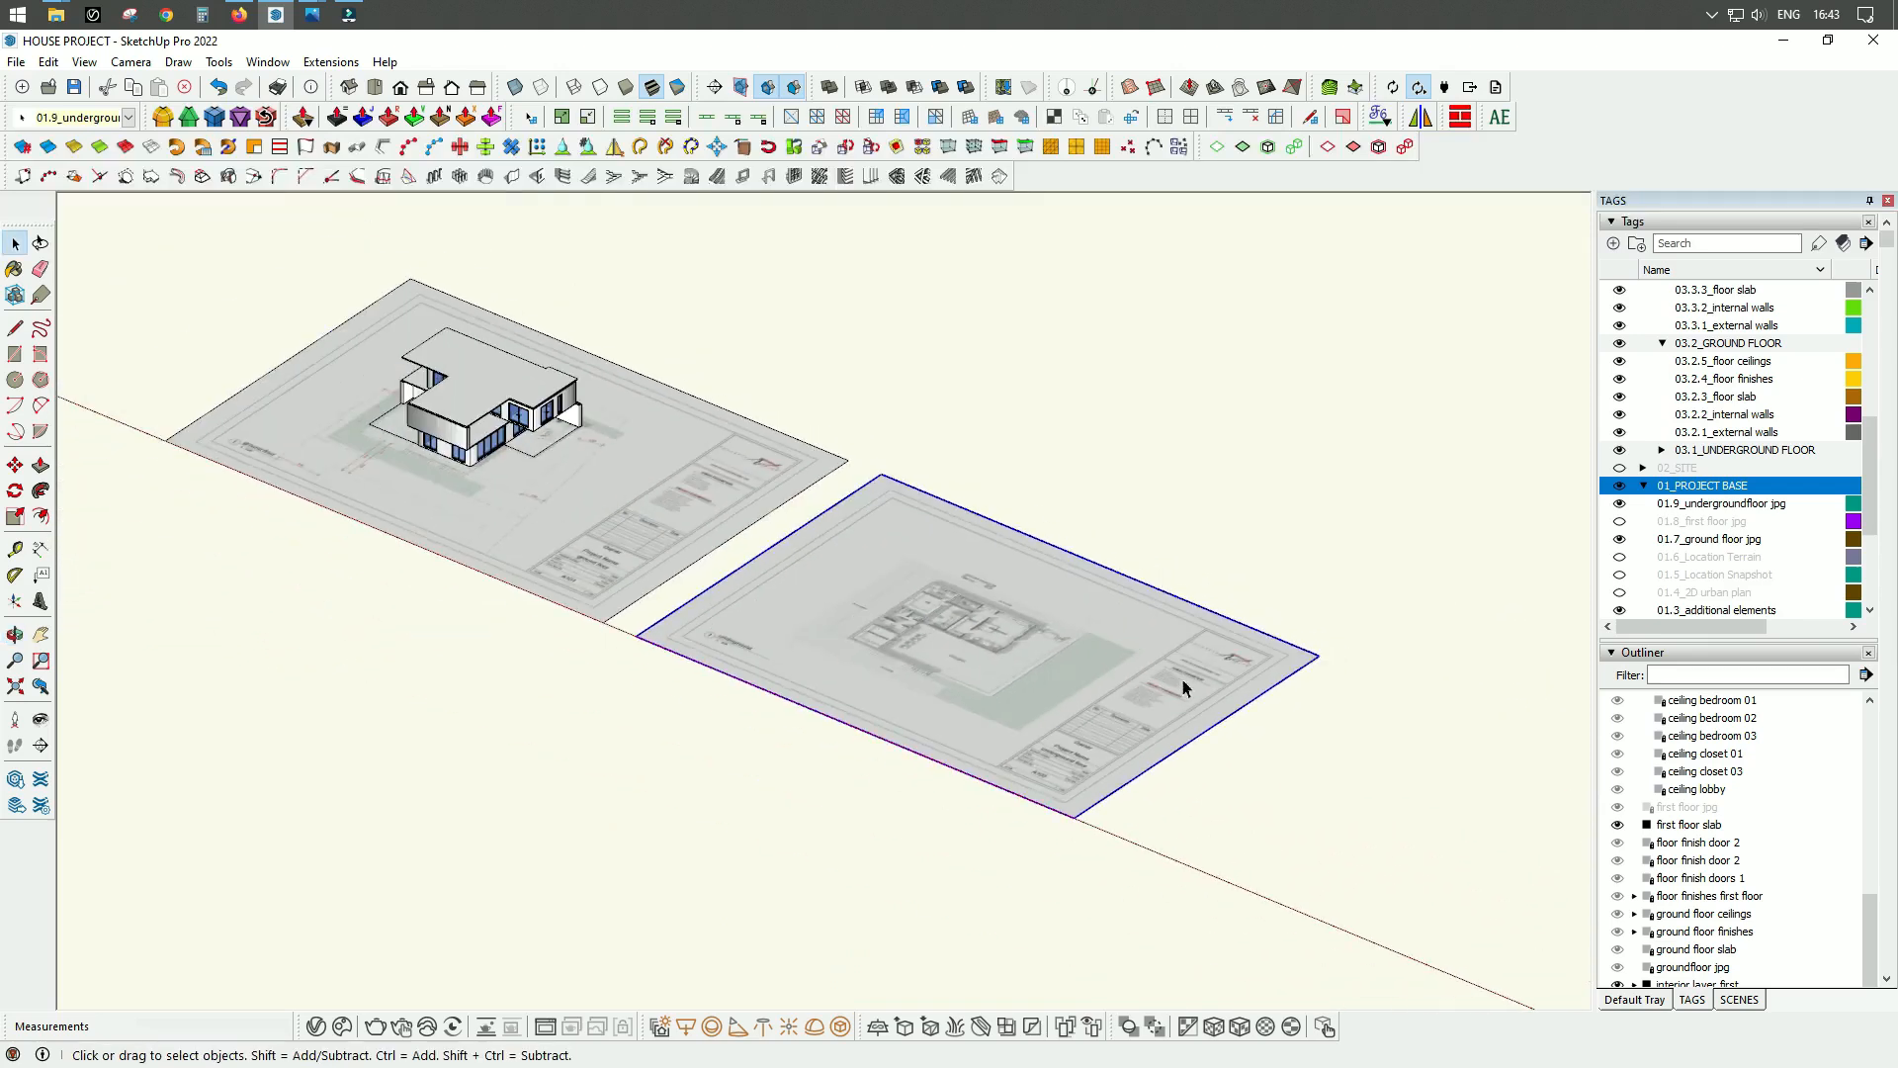
scroll(862, 649, up, 3)
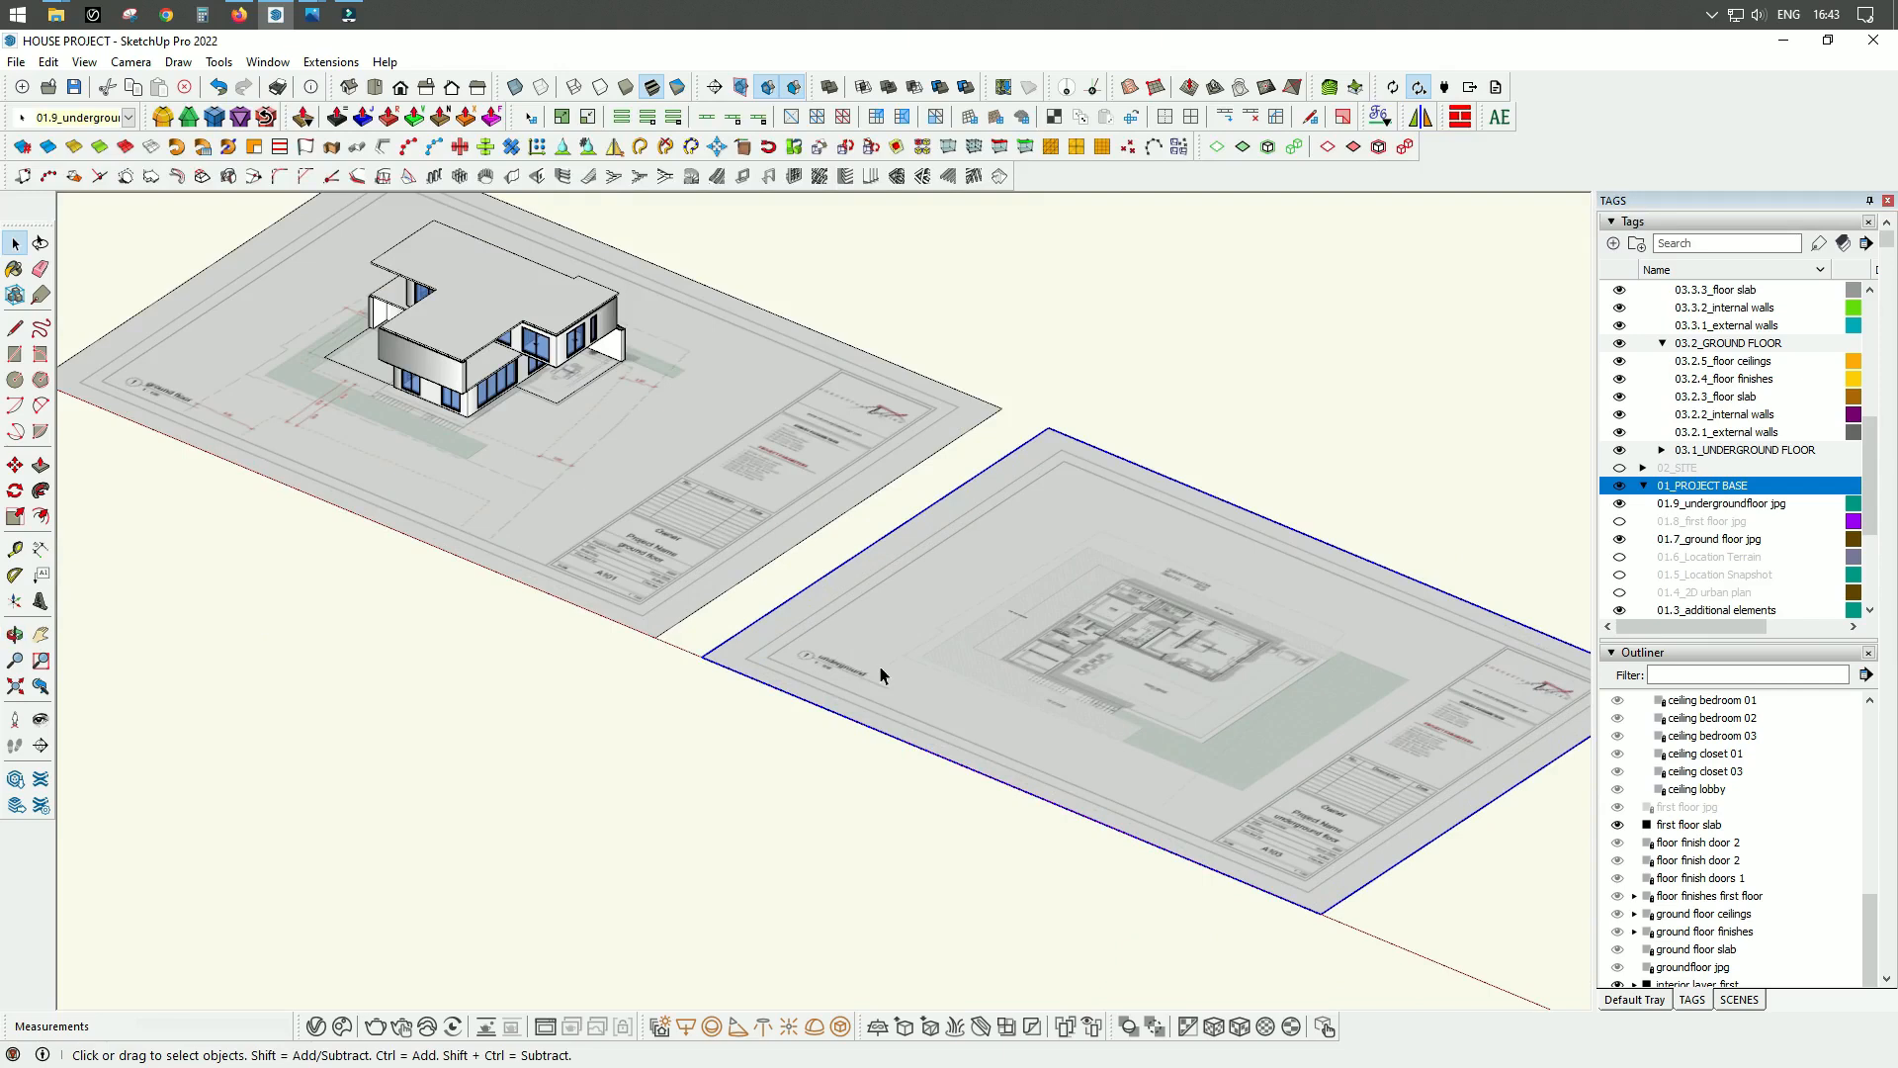
scroll(1095, 703, down, 3)
middle_drag(1047, 715, 1264, 690)
key(m)
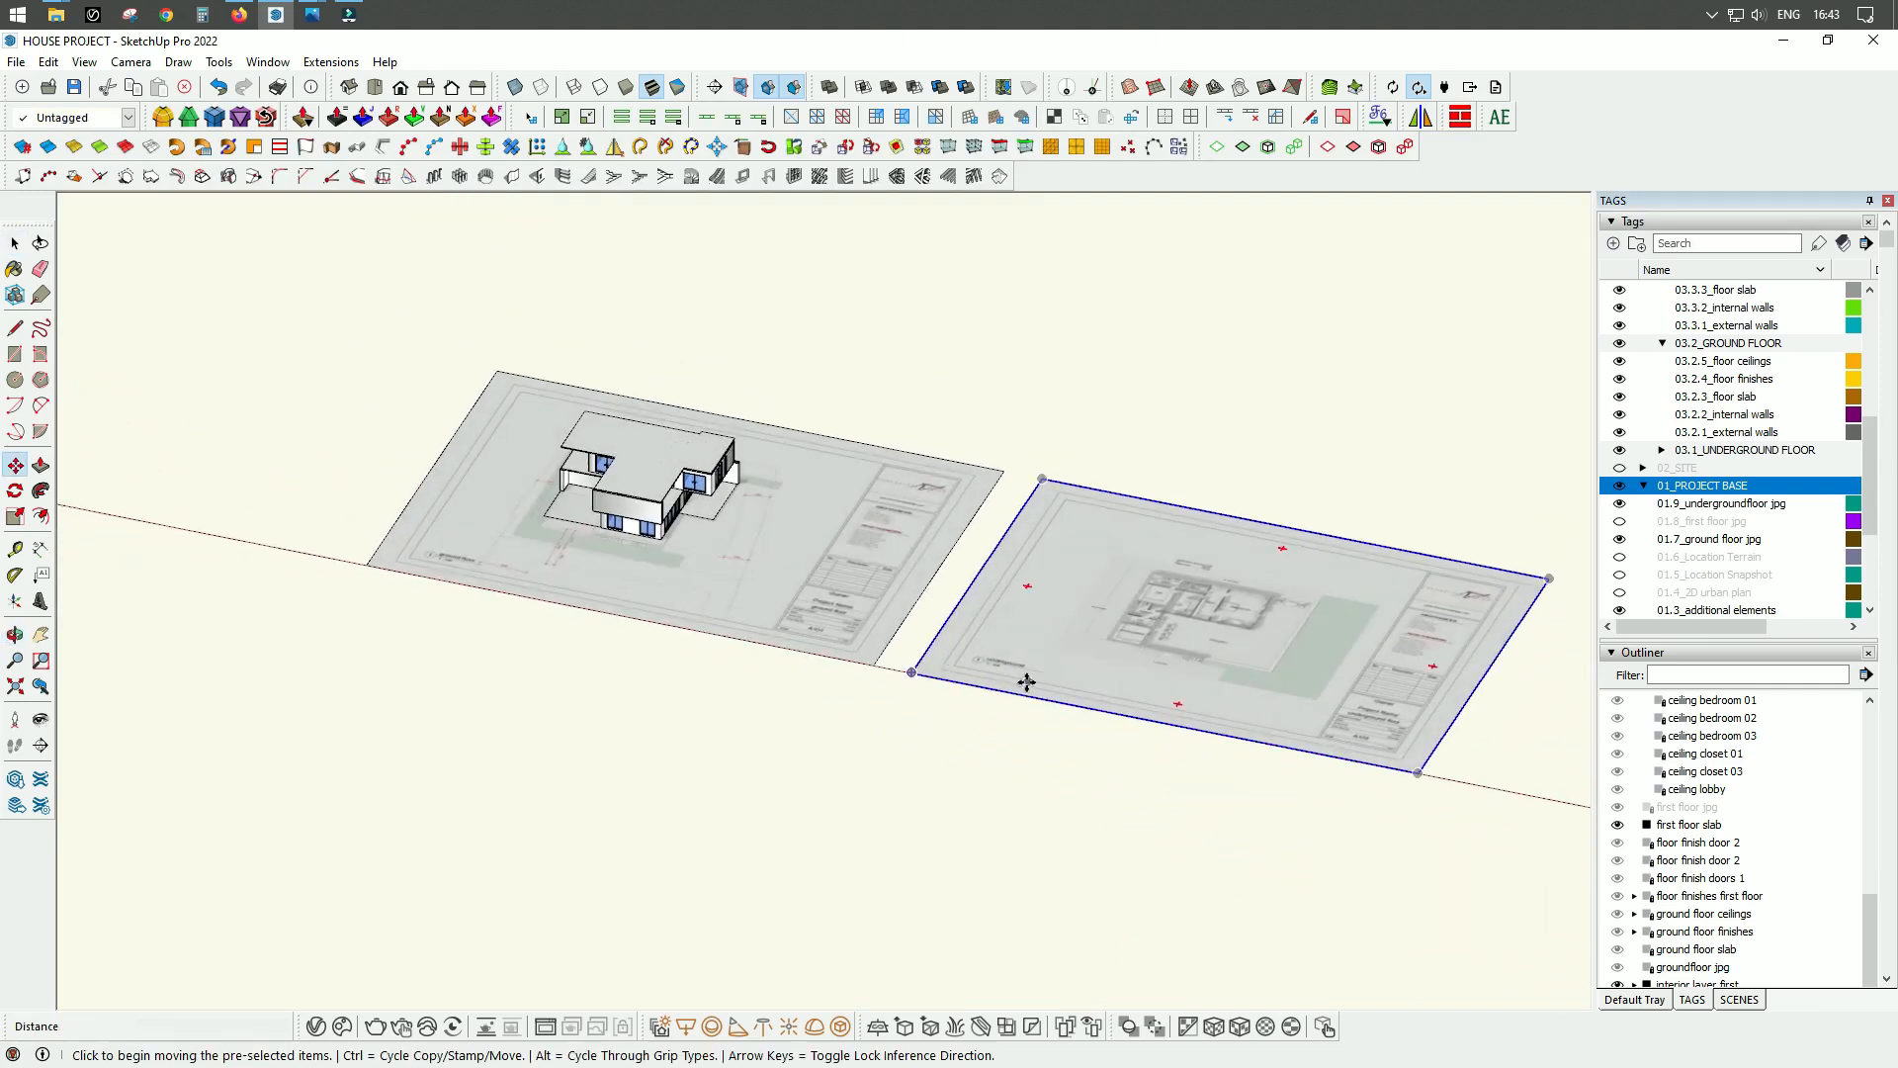
click(912, 672)
scroll(405, 554, up, 5)
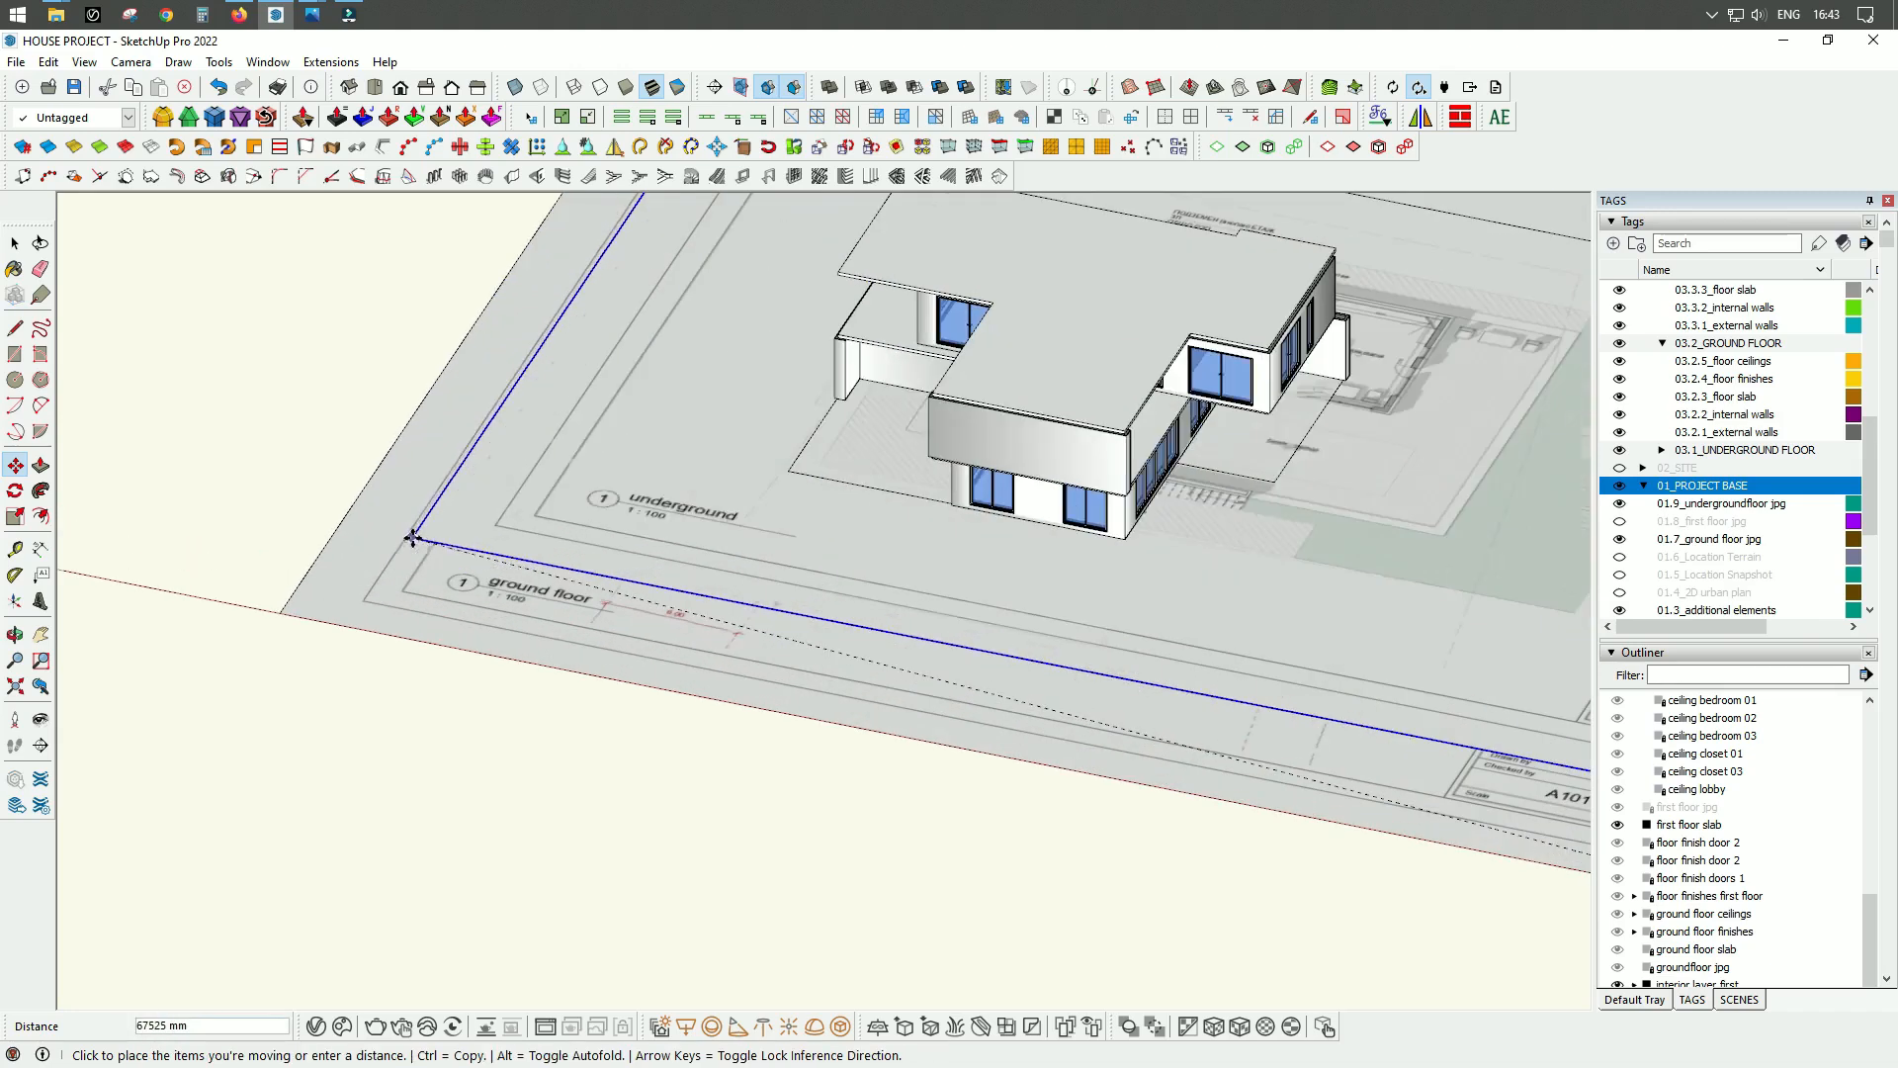
scroll(306, 588, down, 3)
click(280, 607)
Step: Move the underground floor plan group straight down 3150 mm below the ground floor sheet
scroll(399, 353, down, 2)
scroll(945, 593, up, 4)
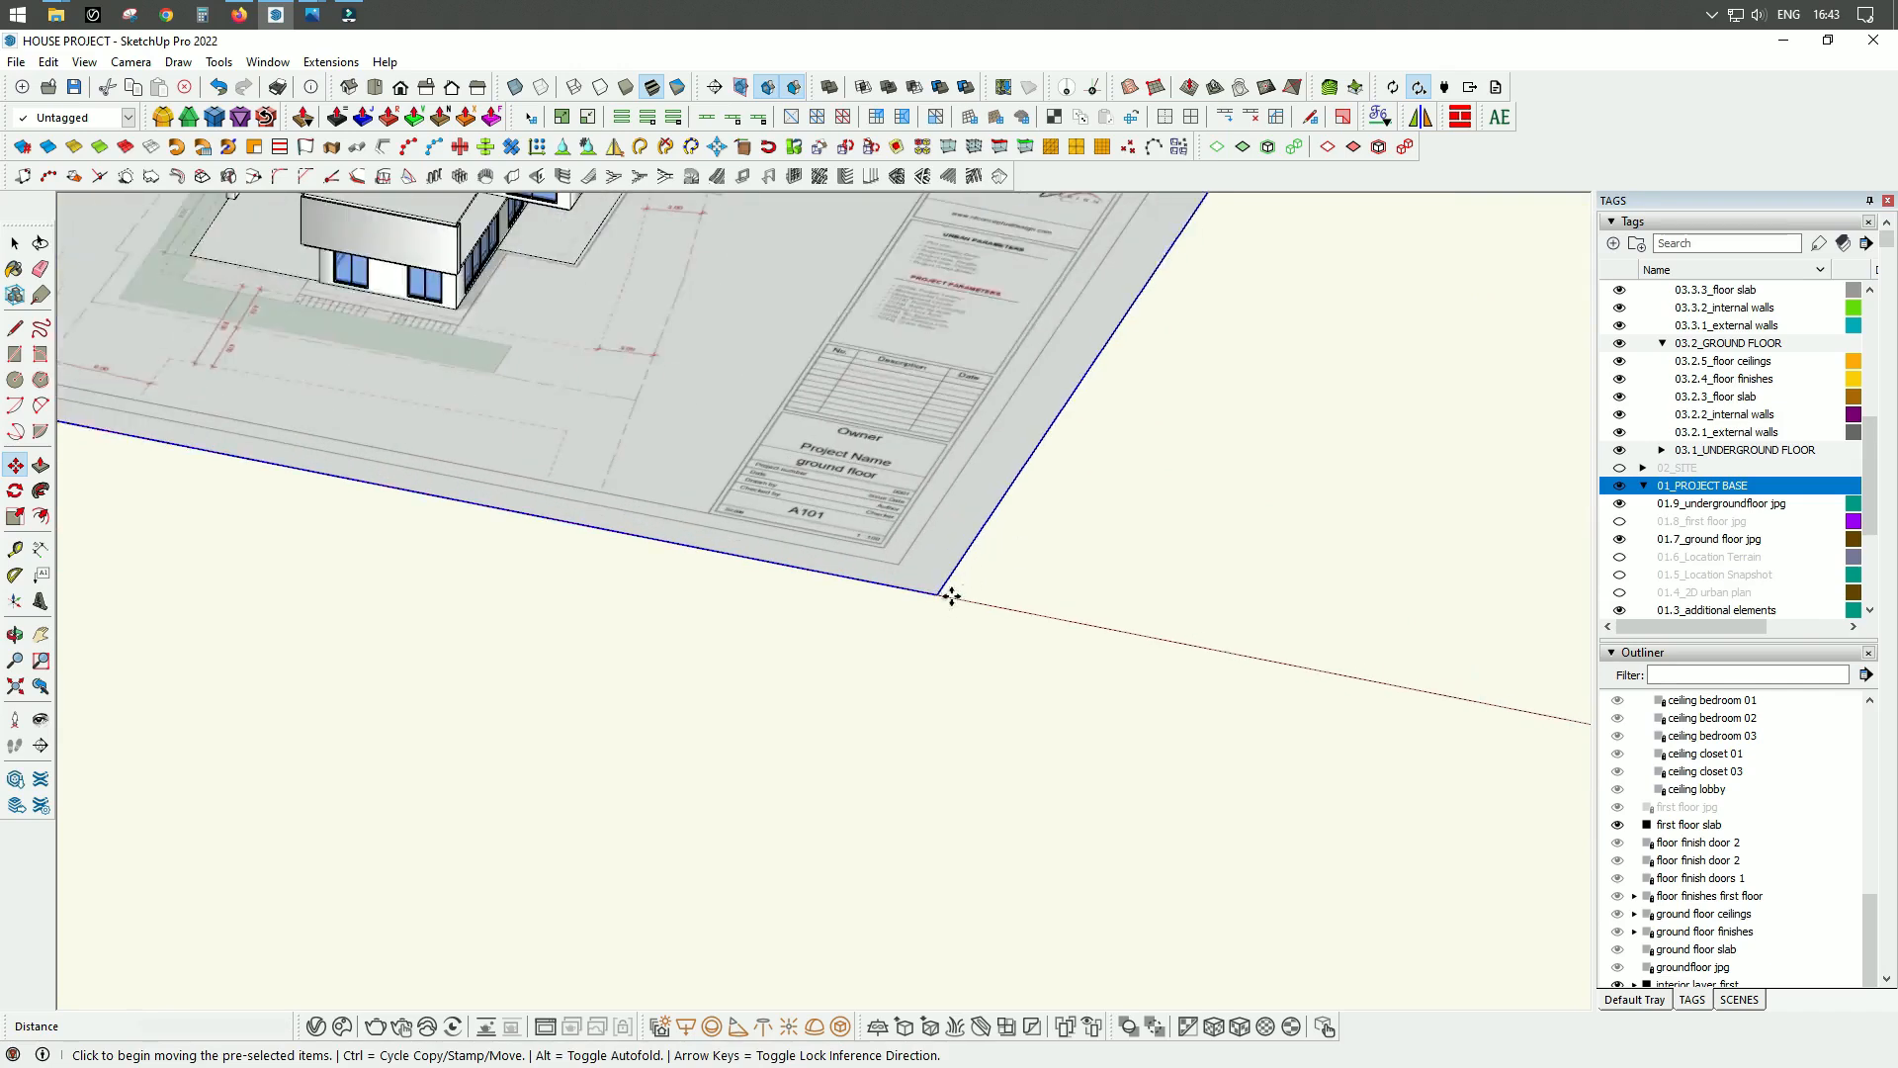
click(945, 595)
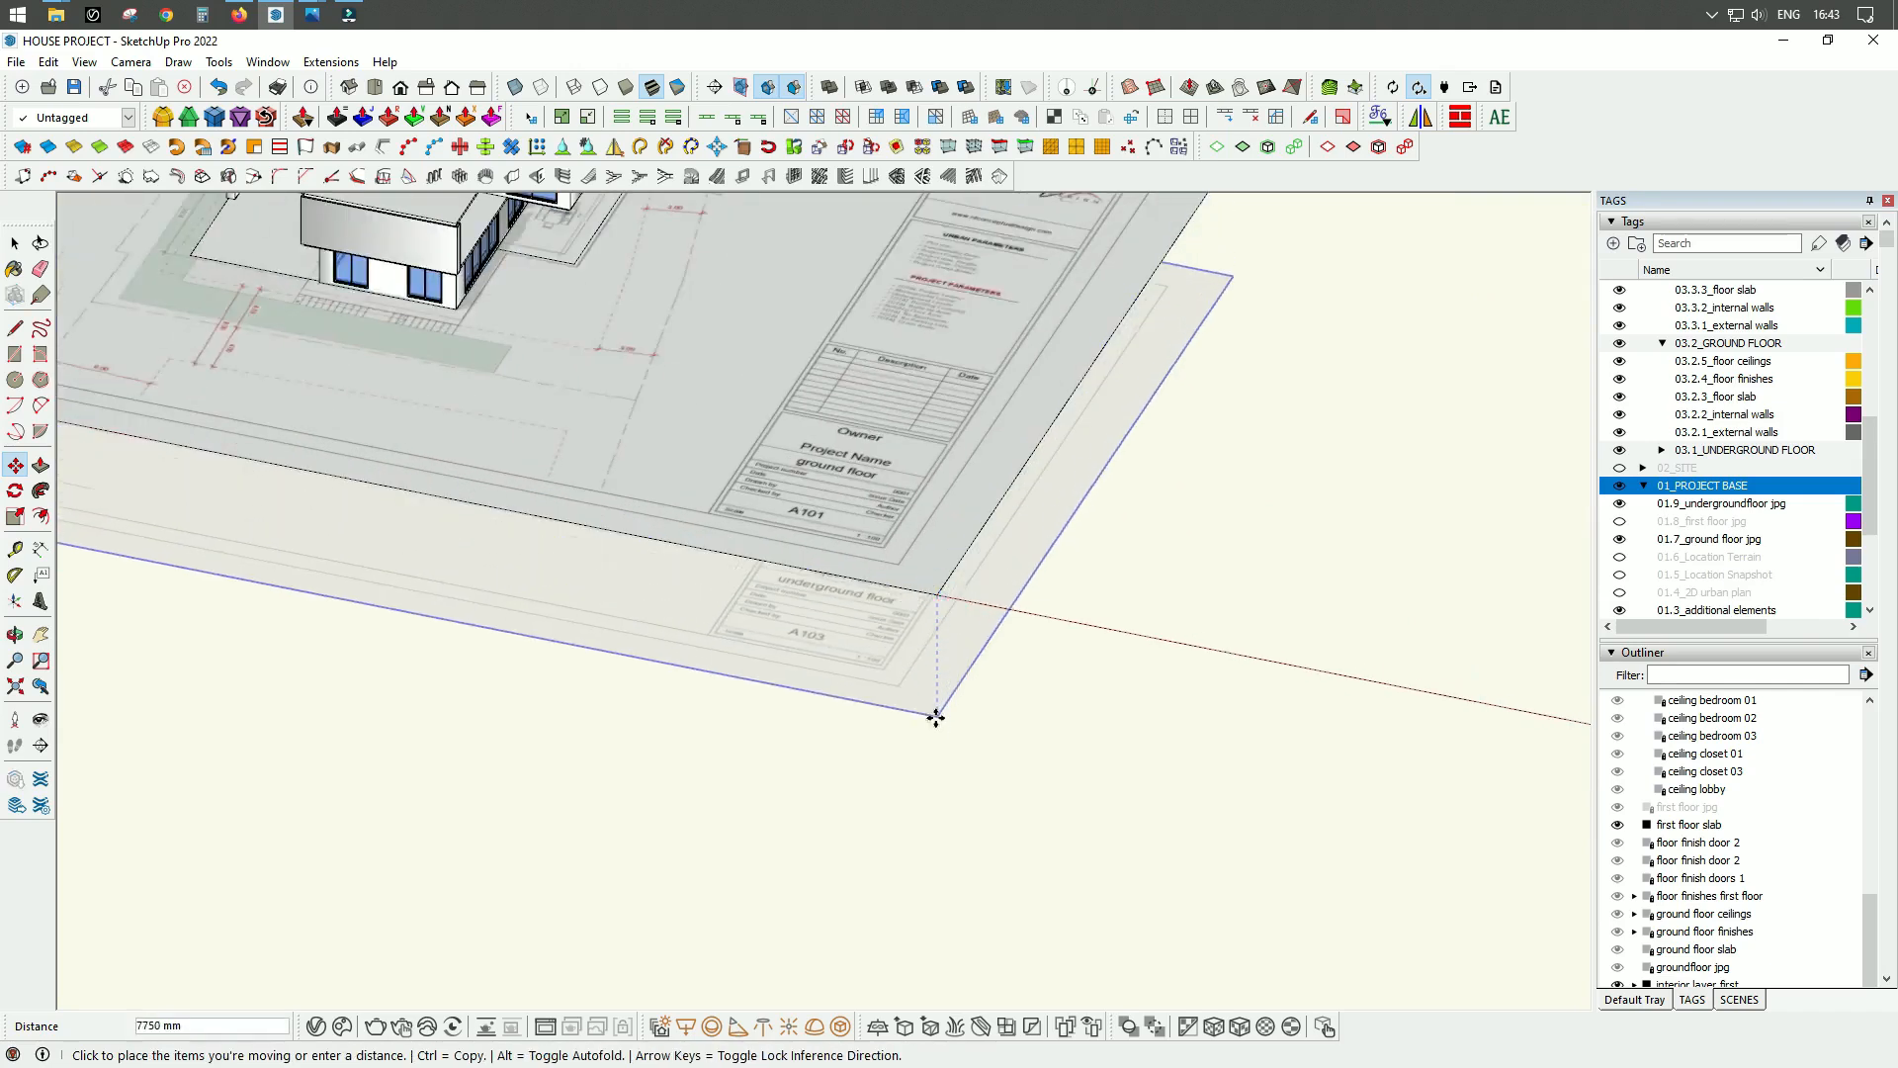
middle_drag(936, 715, 902, 563)
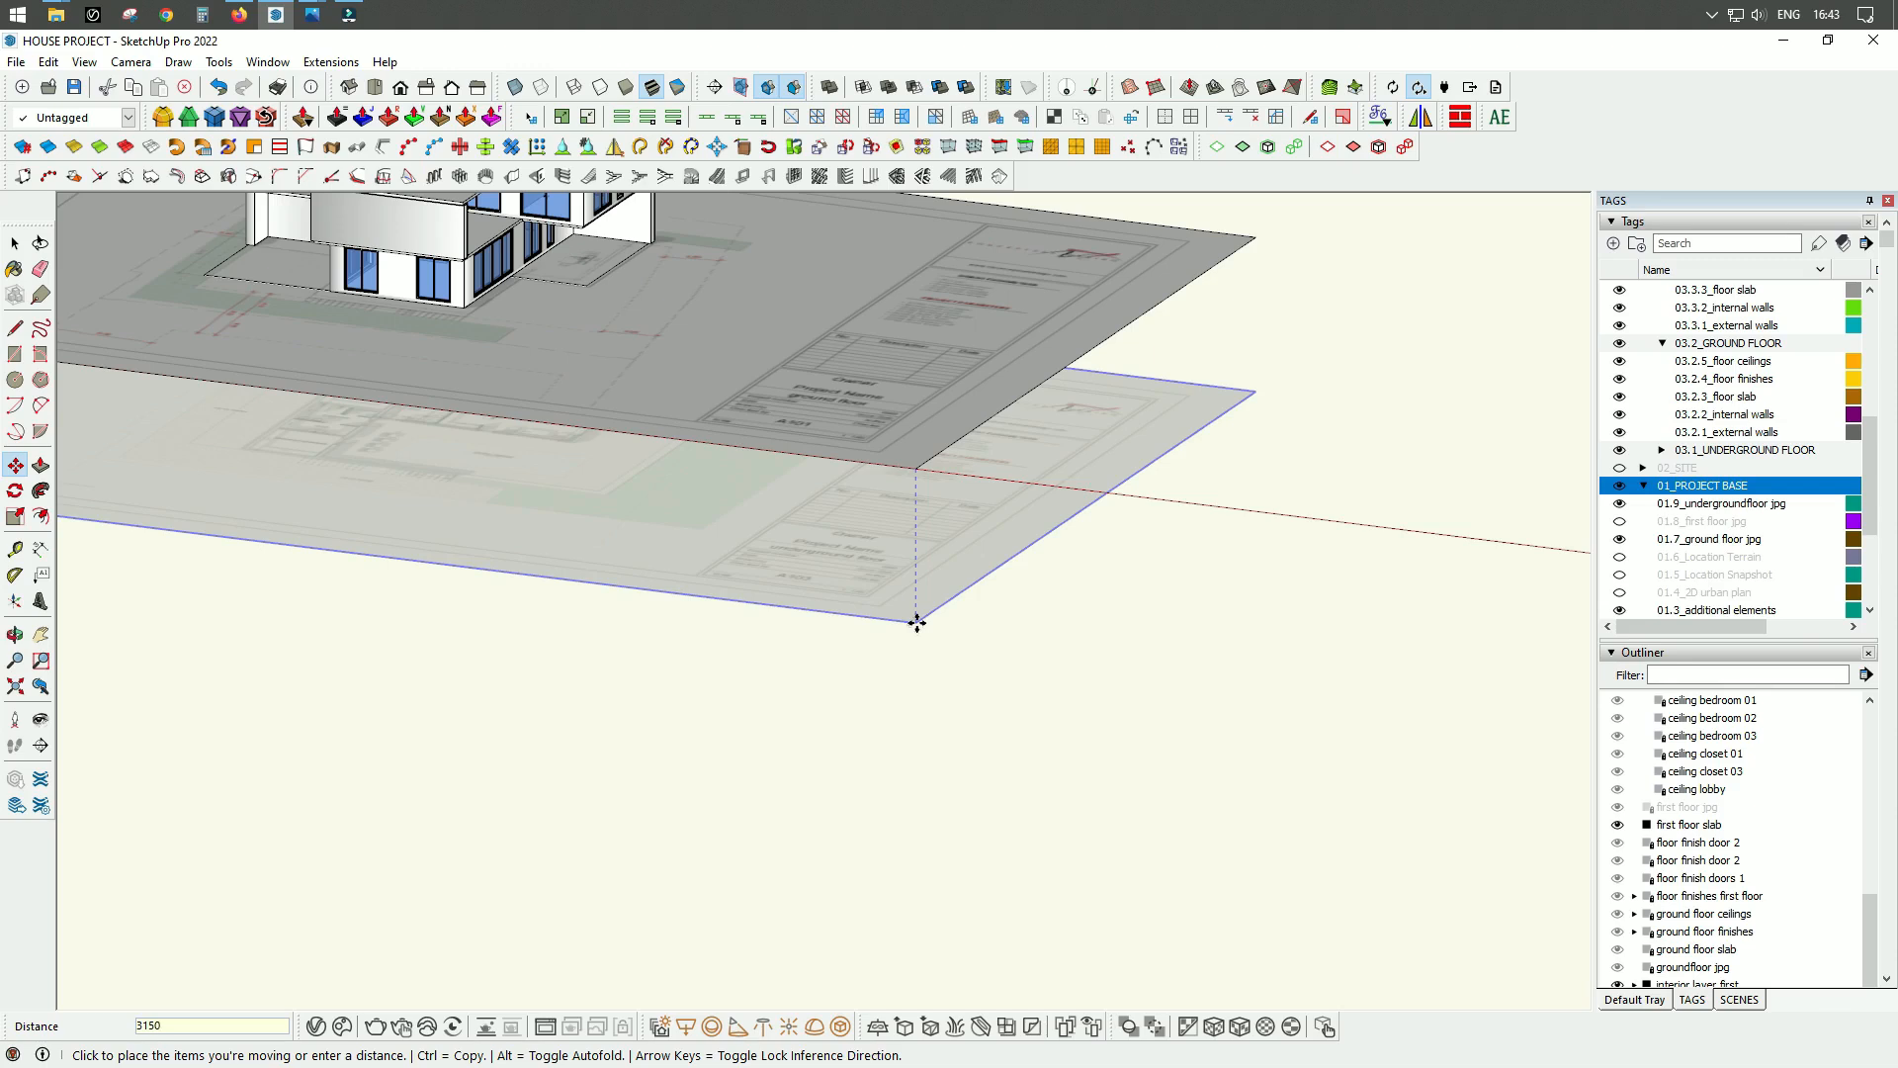
key(Return)
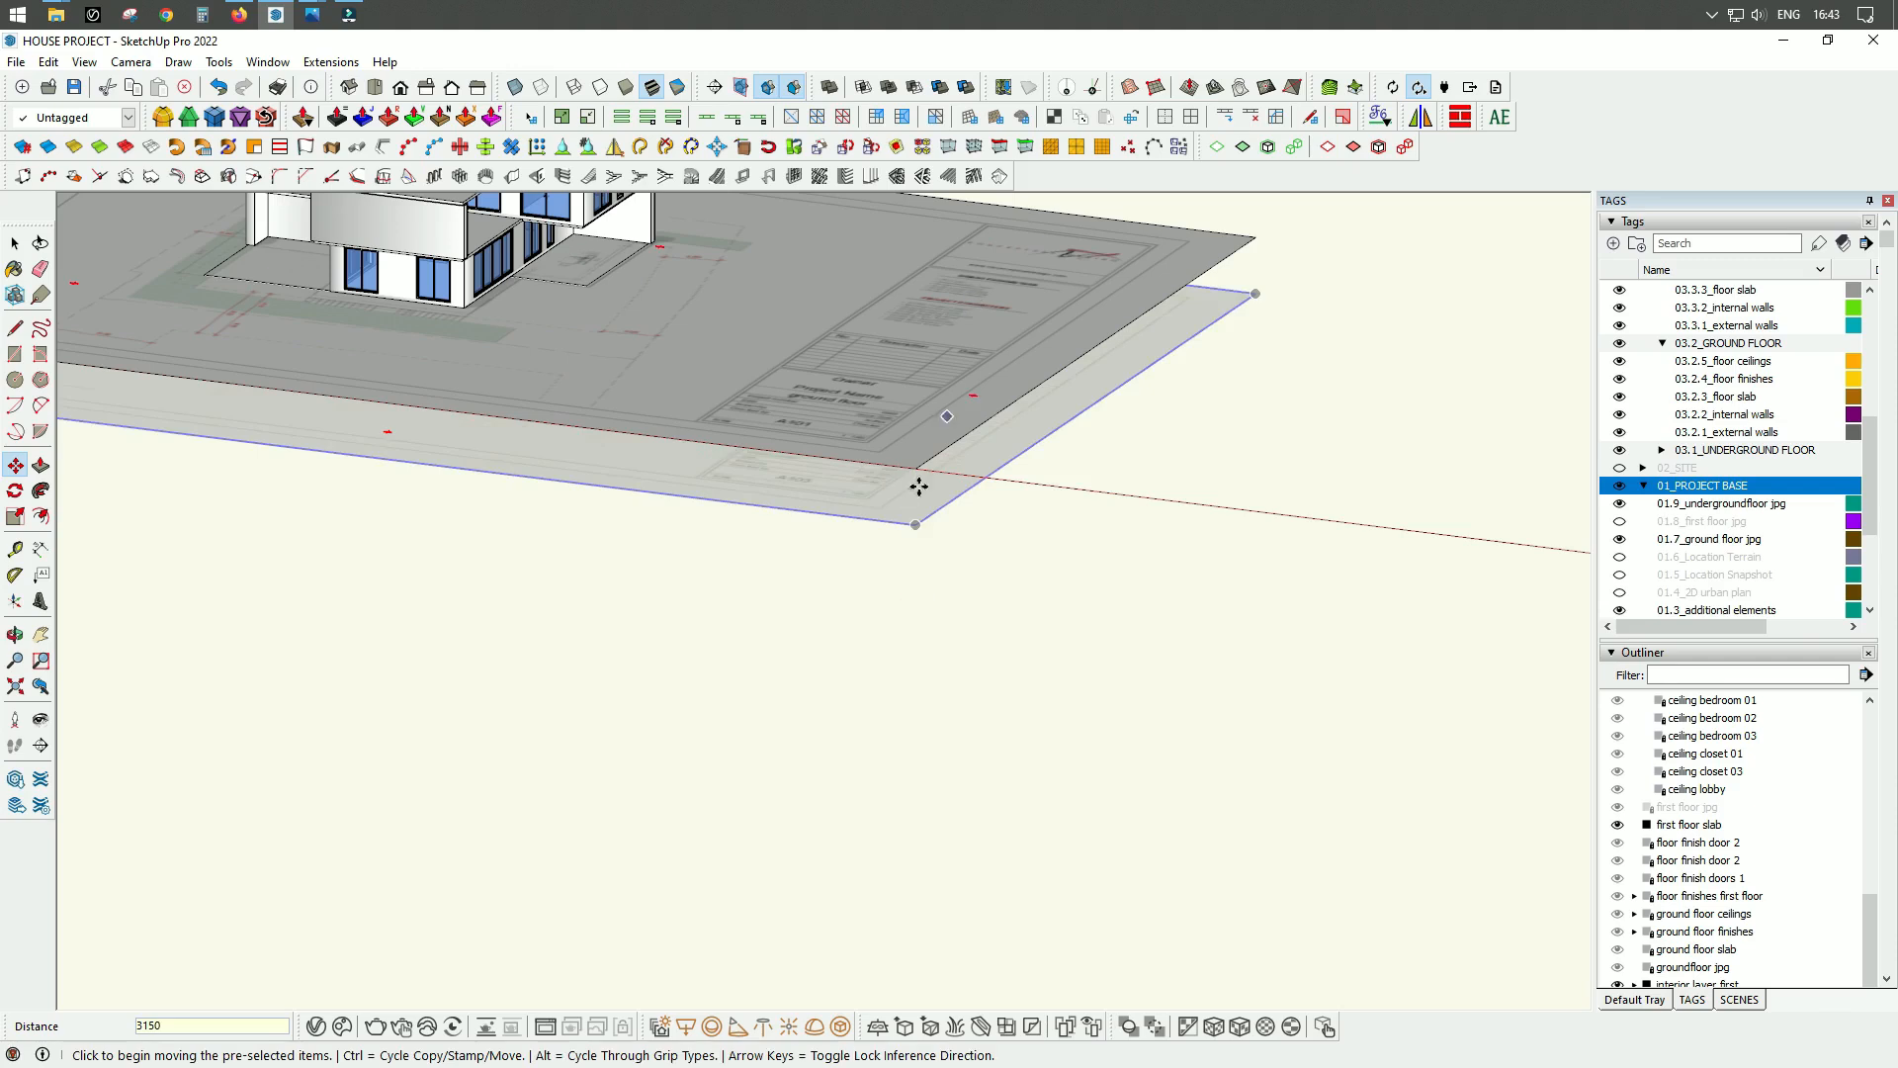
scroll(917, 623, up, 4)
scroll(967, 496, down, 3)
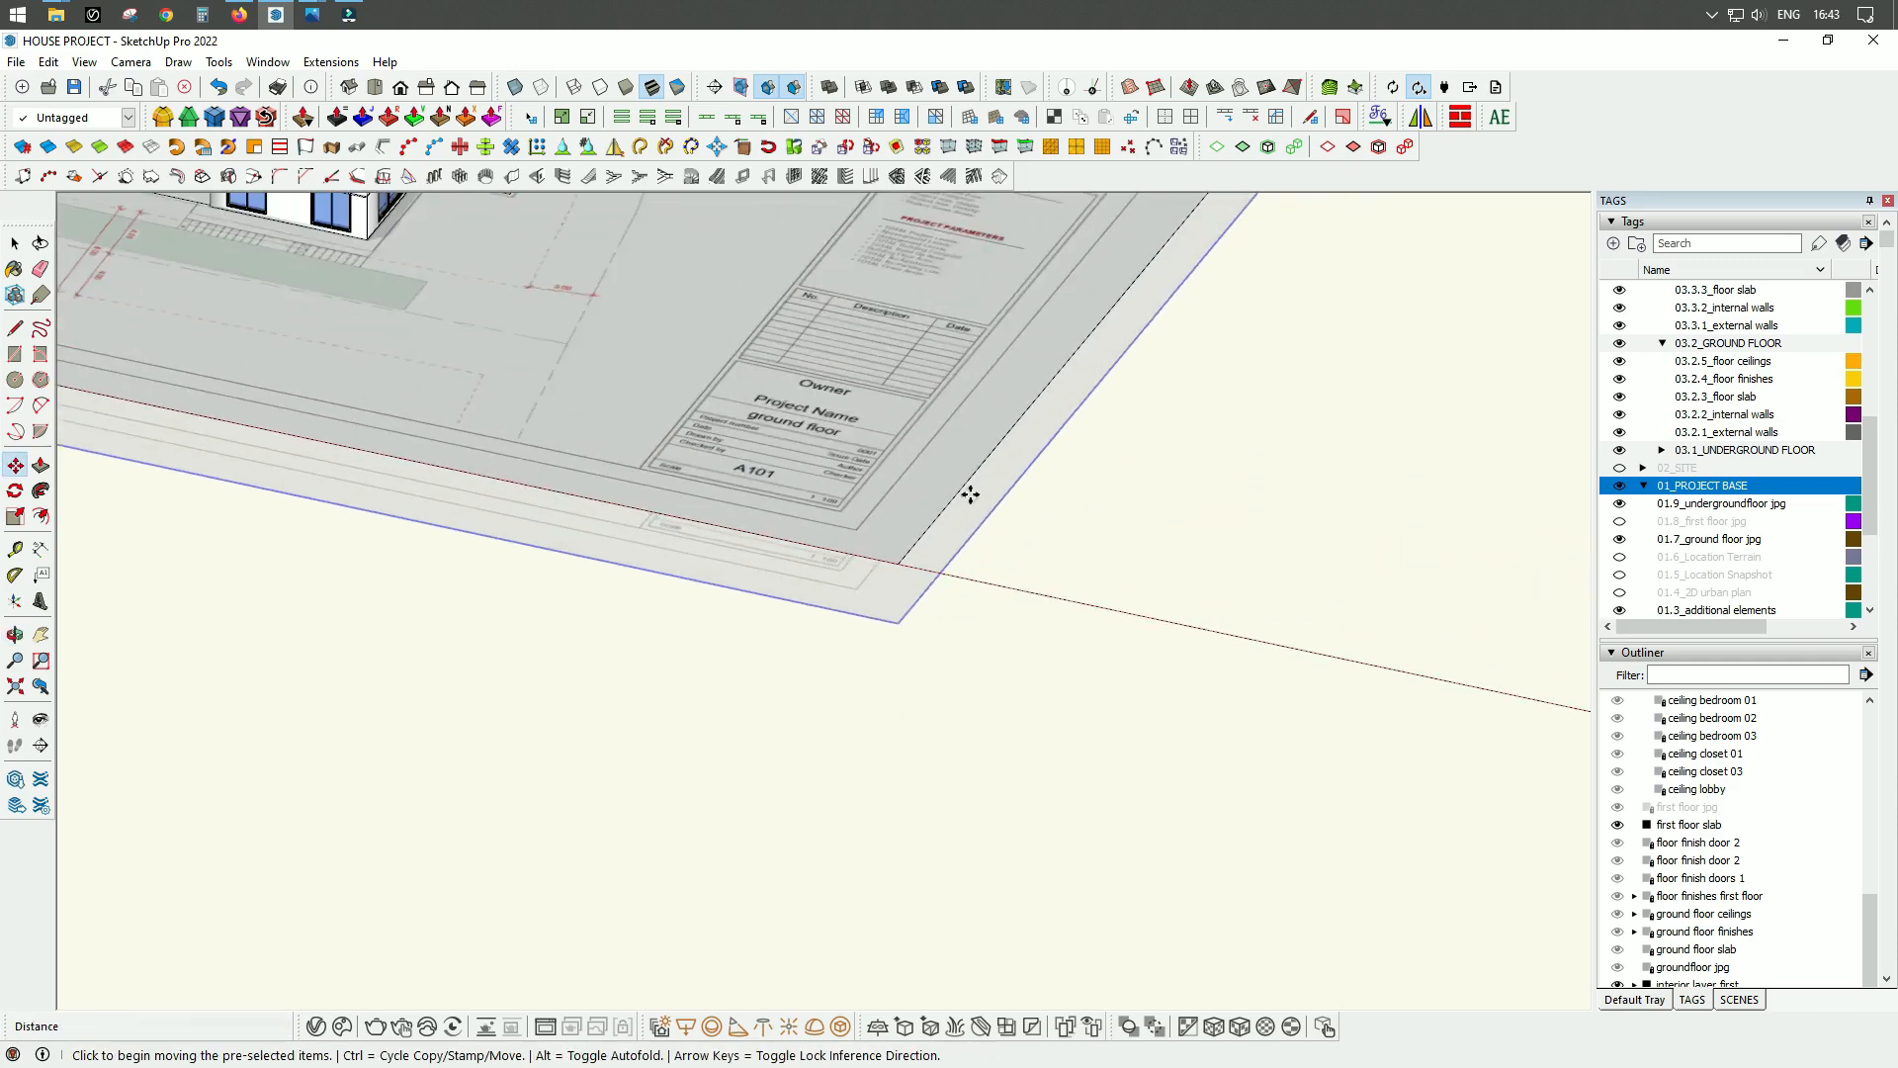
scroll(964, 475, up, 5)
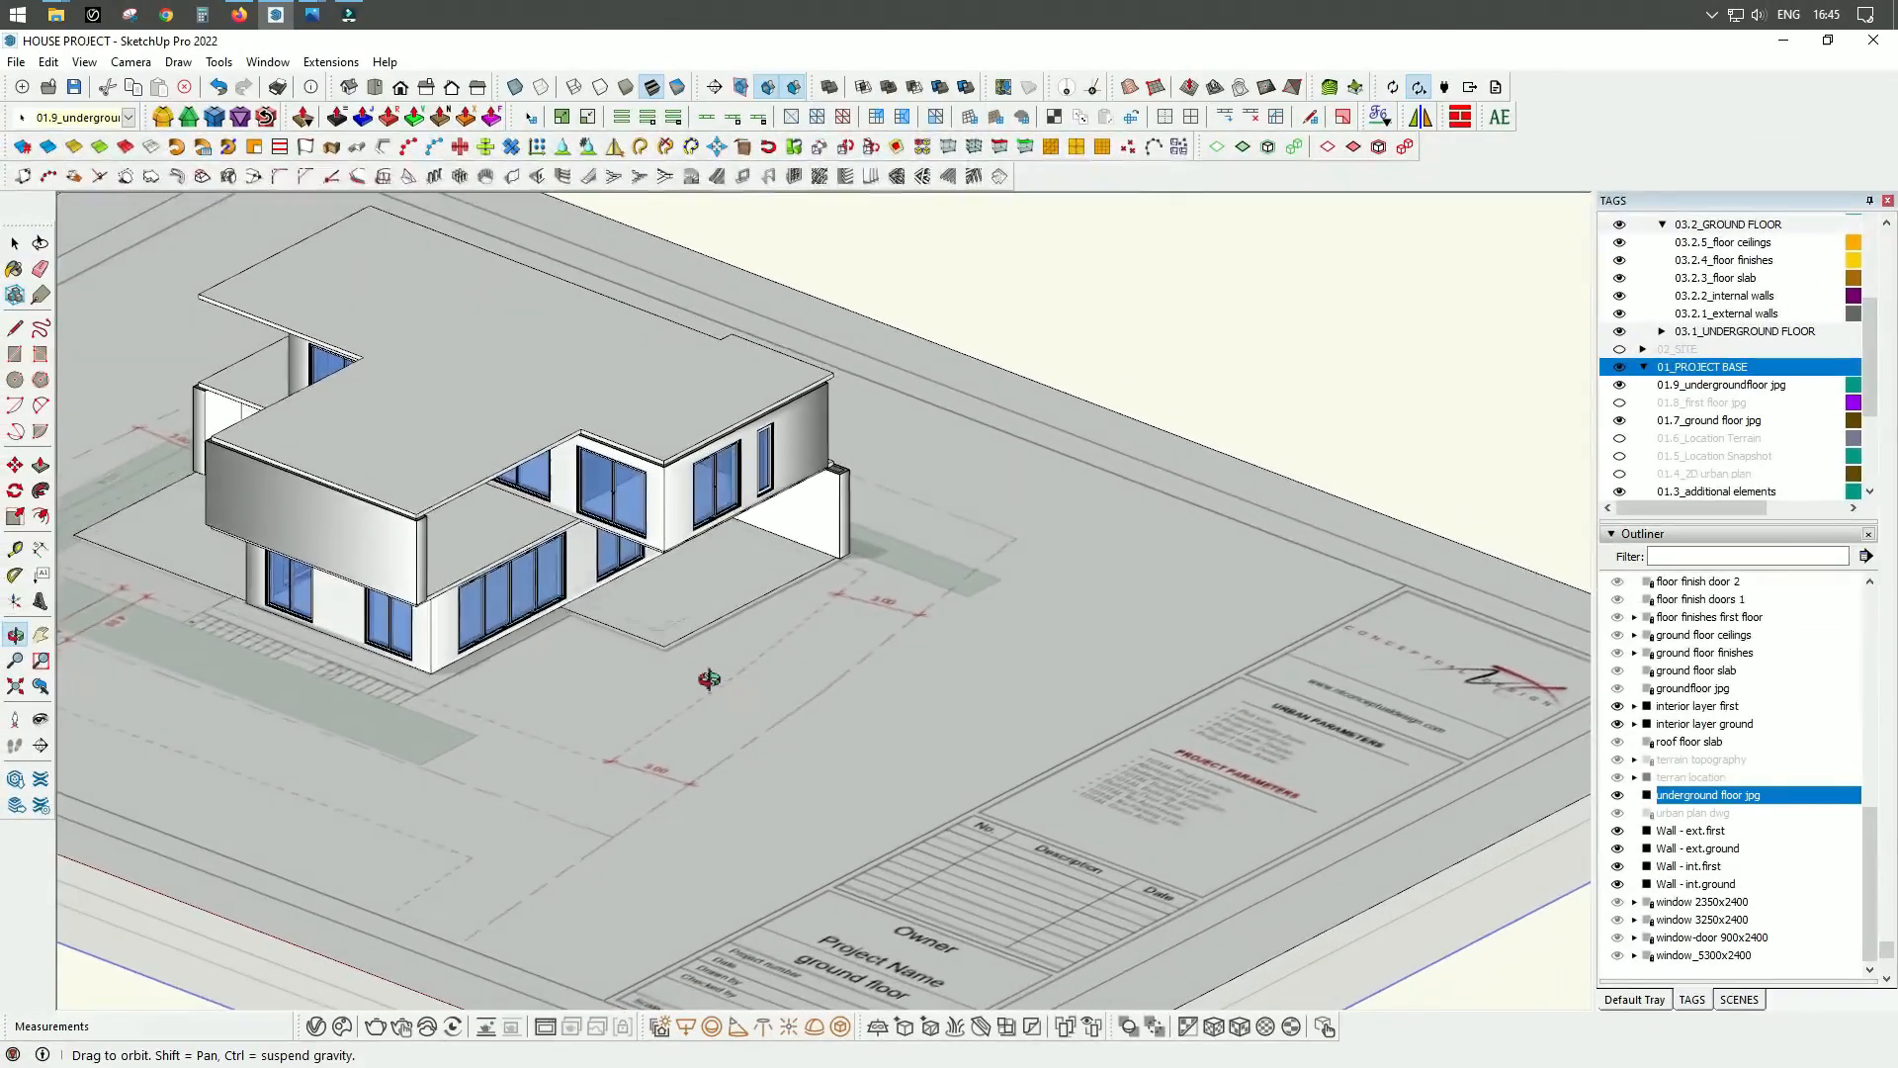
Step: Hide the 01.7_ground floor jpg tag so only the underground plan lies beneath the house
drag(709, 679, 745, 682)
key(space)
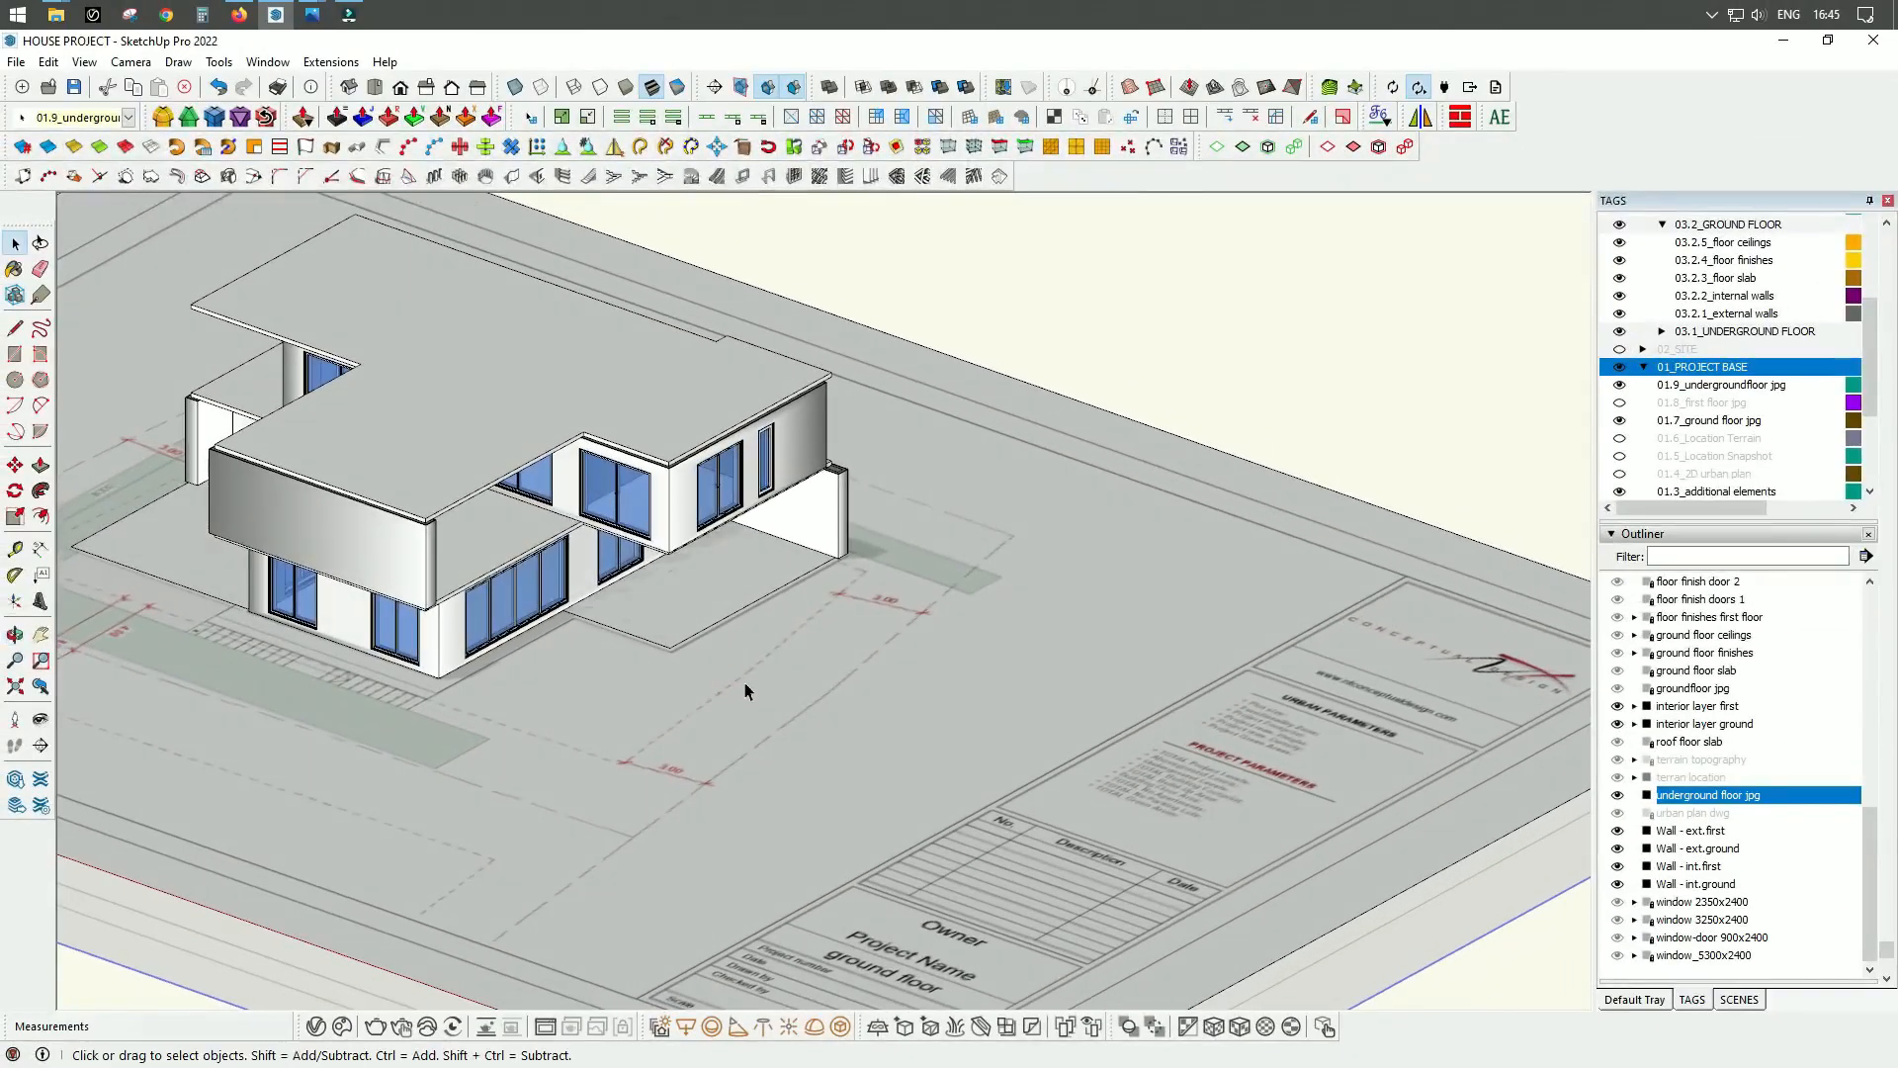
right_click(779, 687)
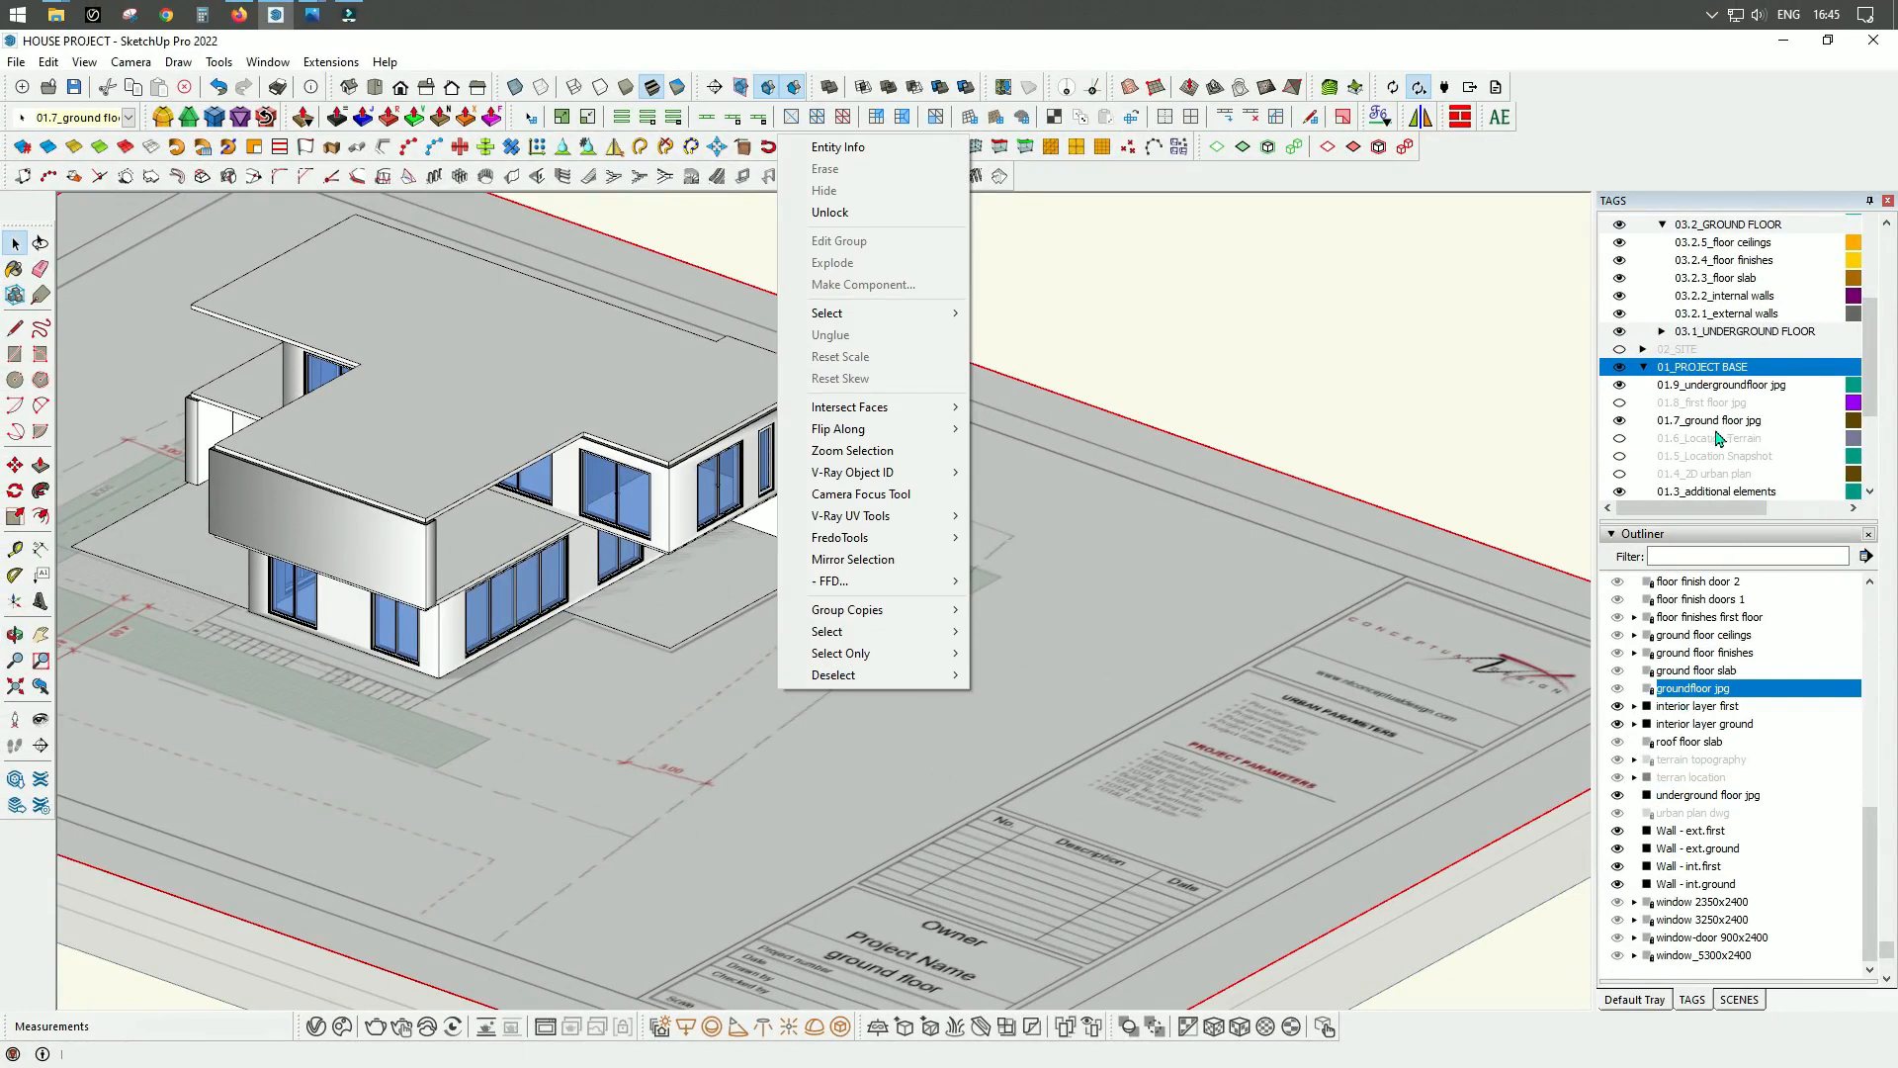
click(1620, 420)
middle_drag(886, 666, 712, 679)
scroll(643, 601, up, 3)
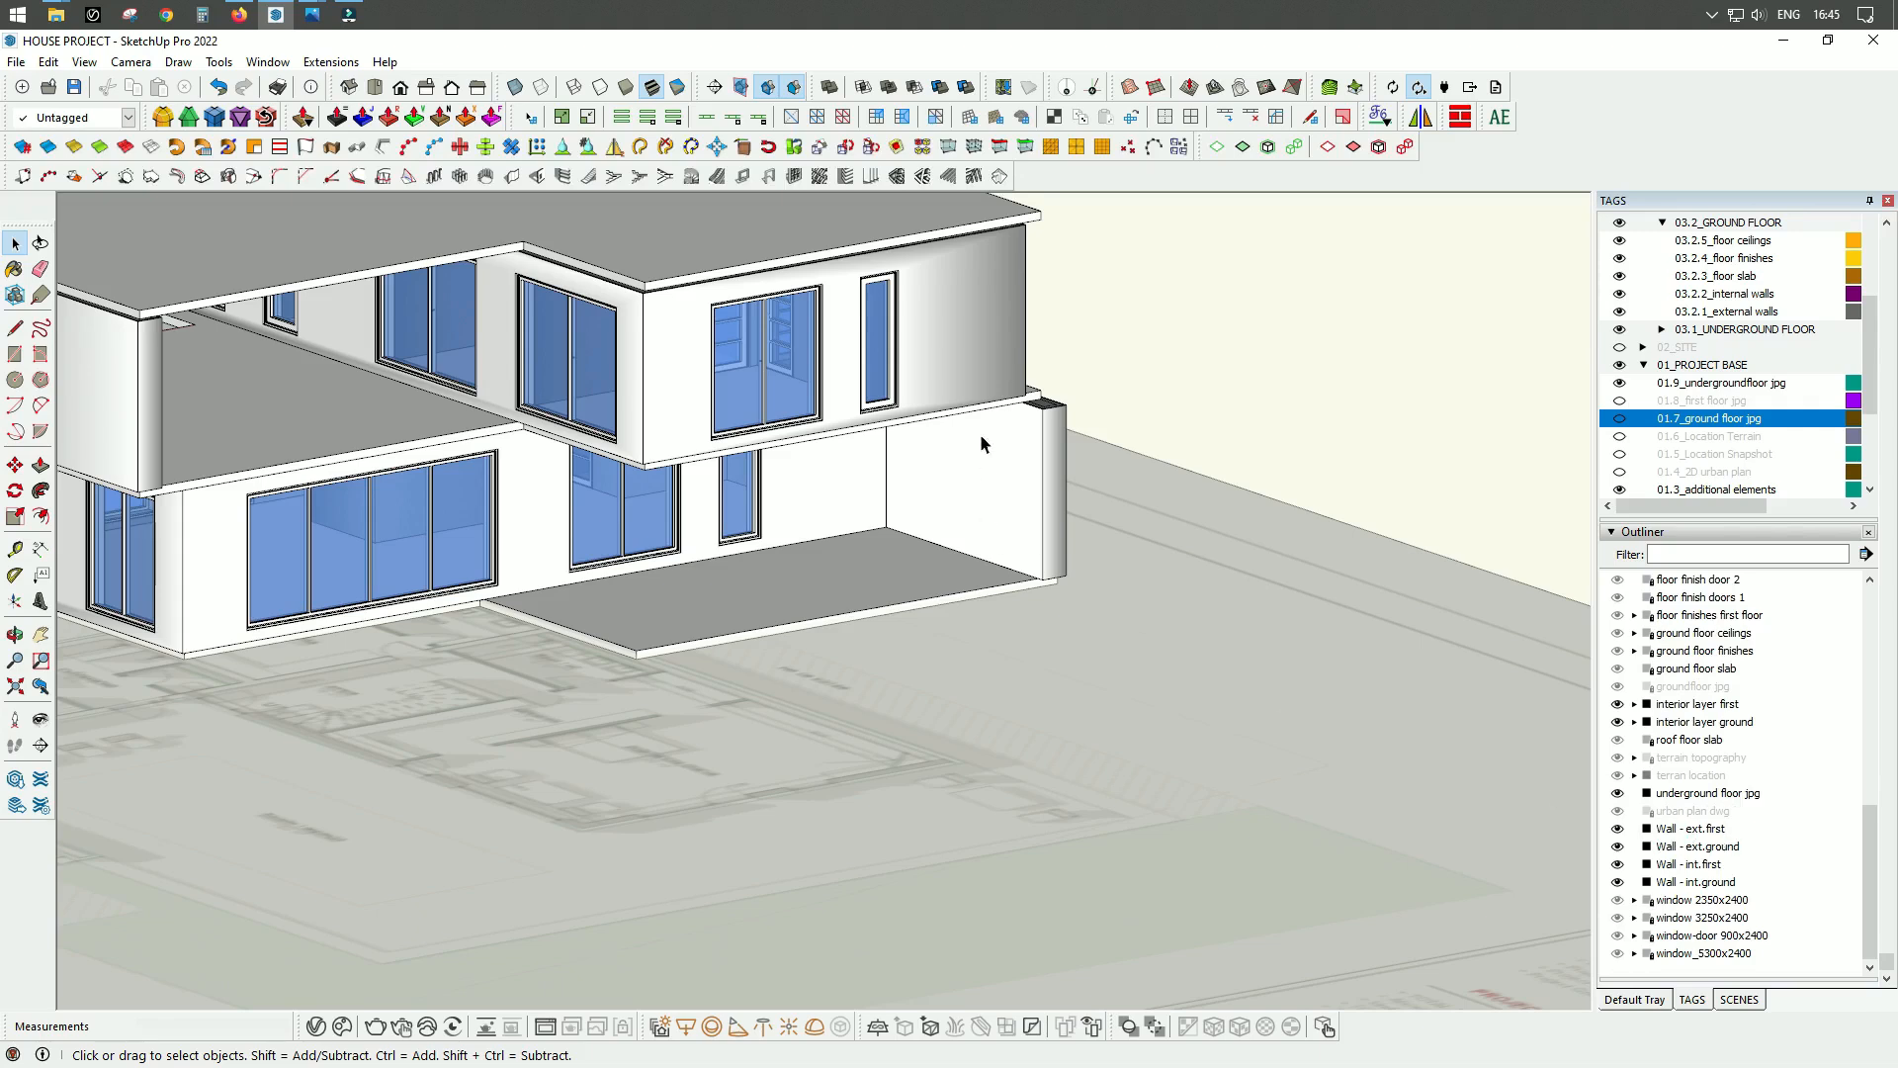
Step: Copy the Wall - ext.first and Wall - int.first groups straight down 6300 mm to the underside corner of the ground floor slab
click(1700, 864)
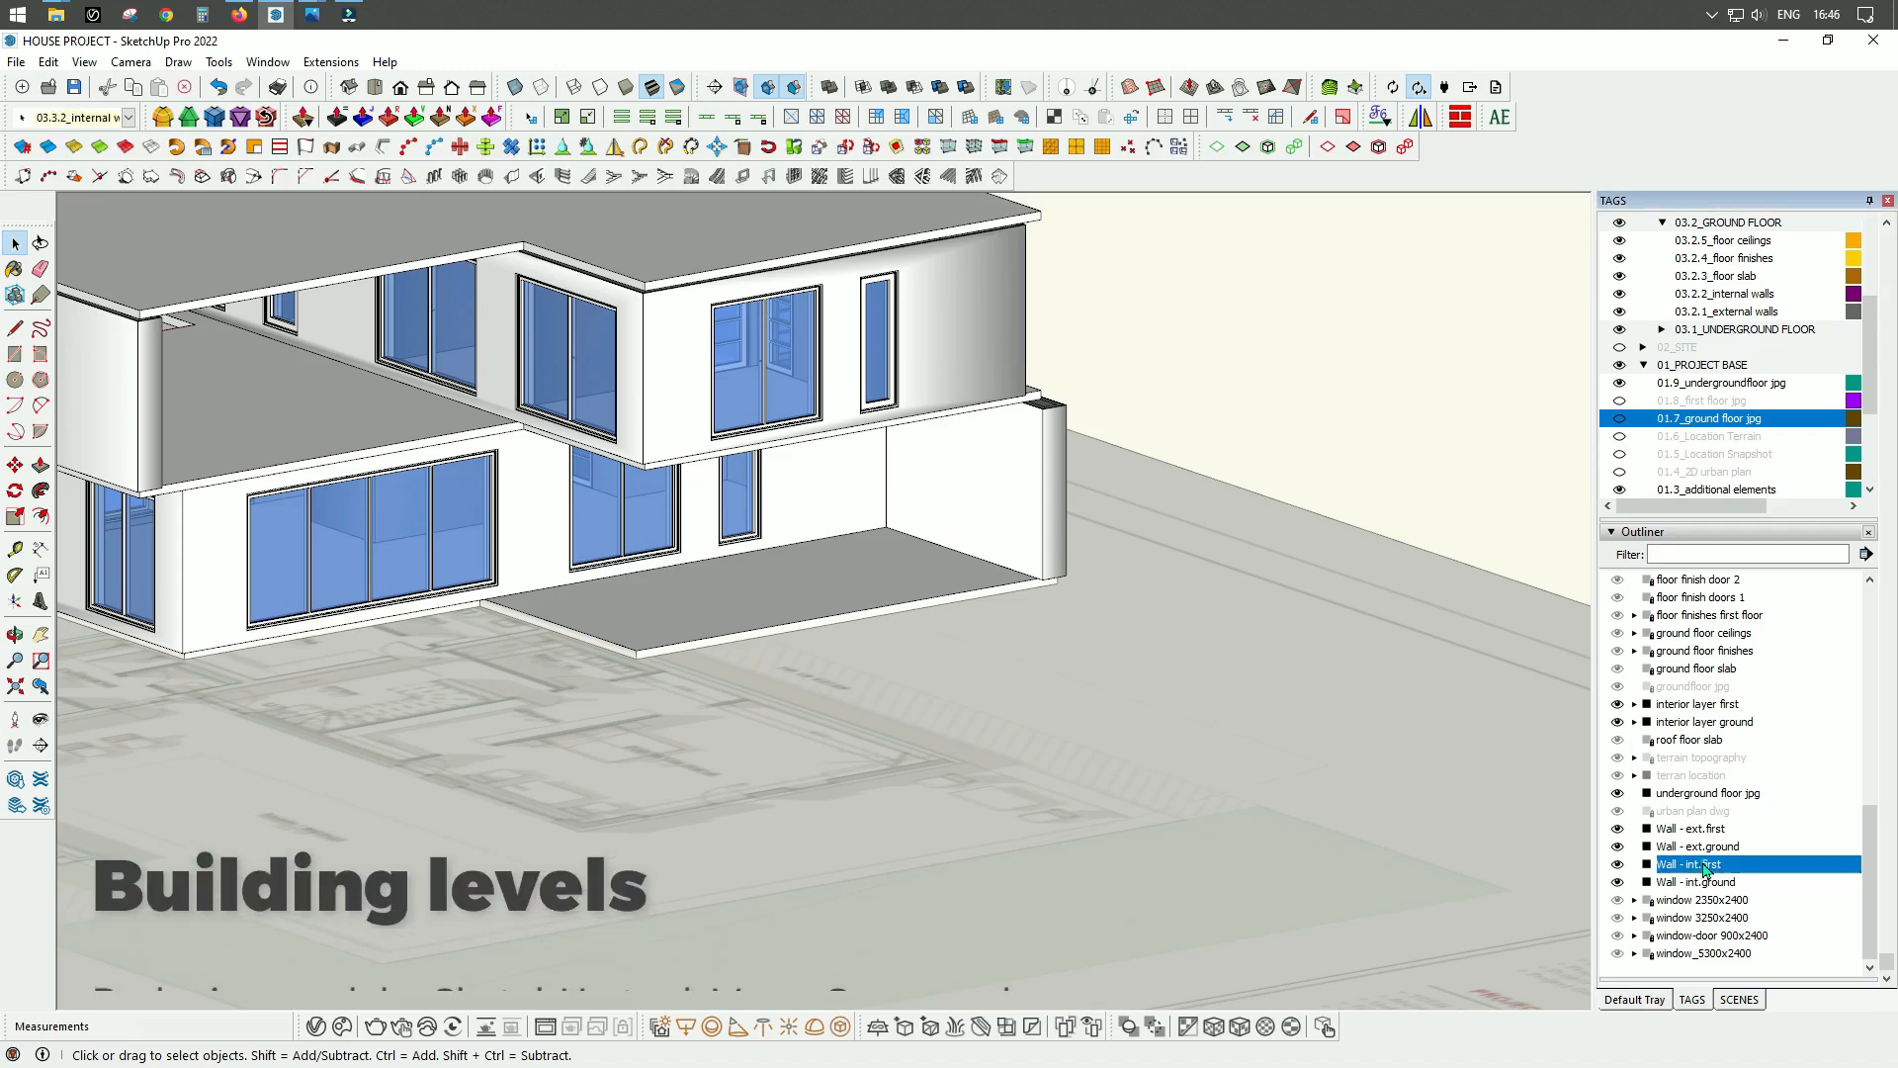
ctrl+click(1691, 829)
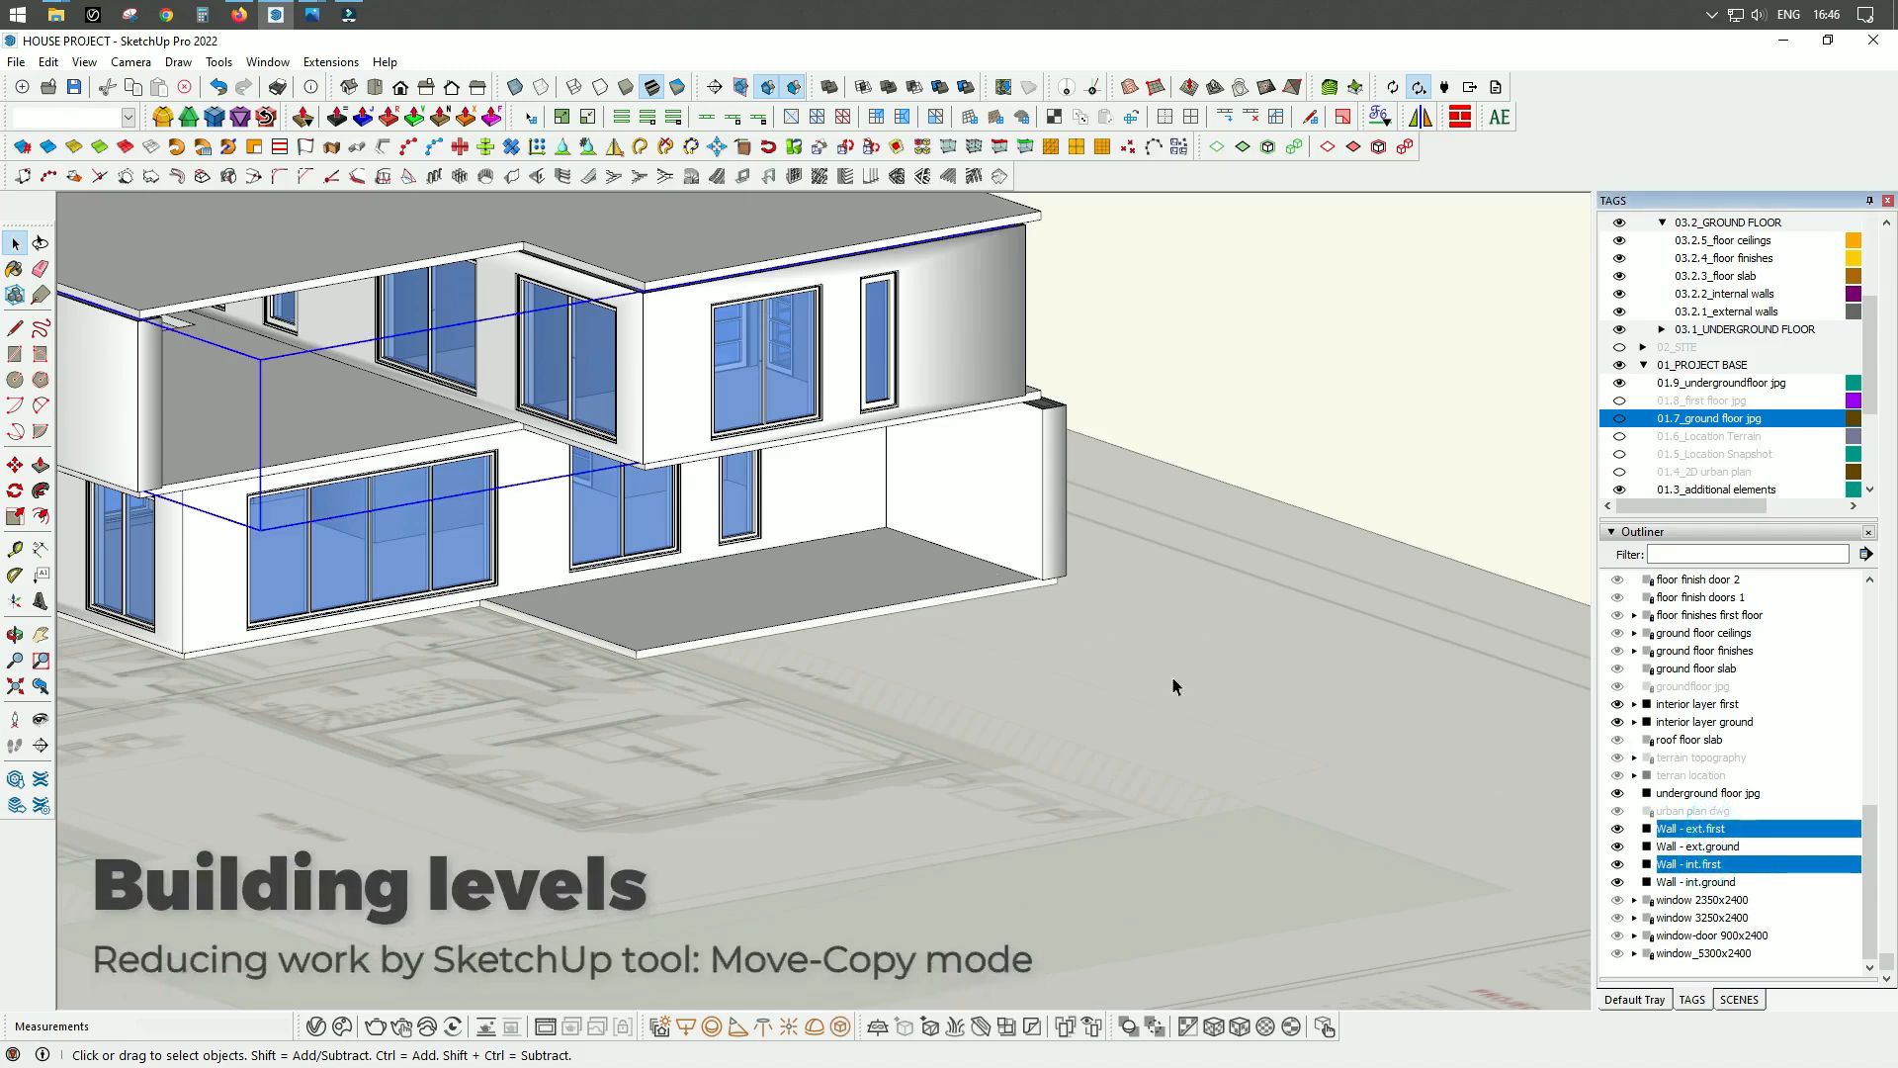
scroll(835, 708, up, 5)
middle_drag(835, 712, 919, 710)
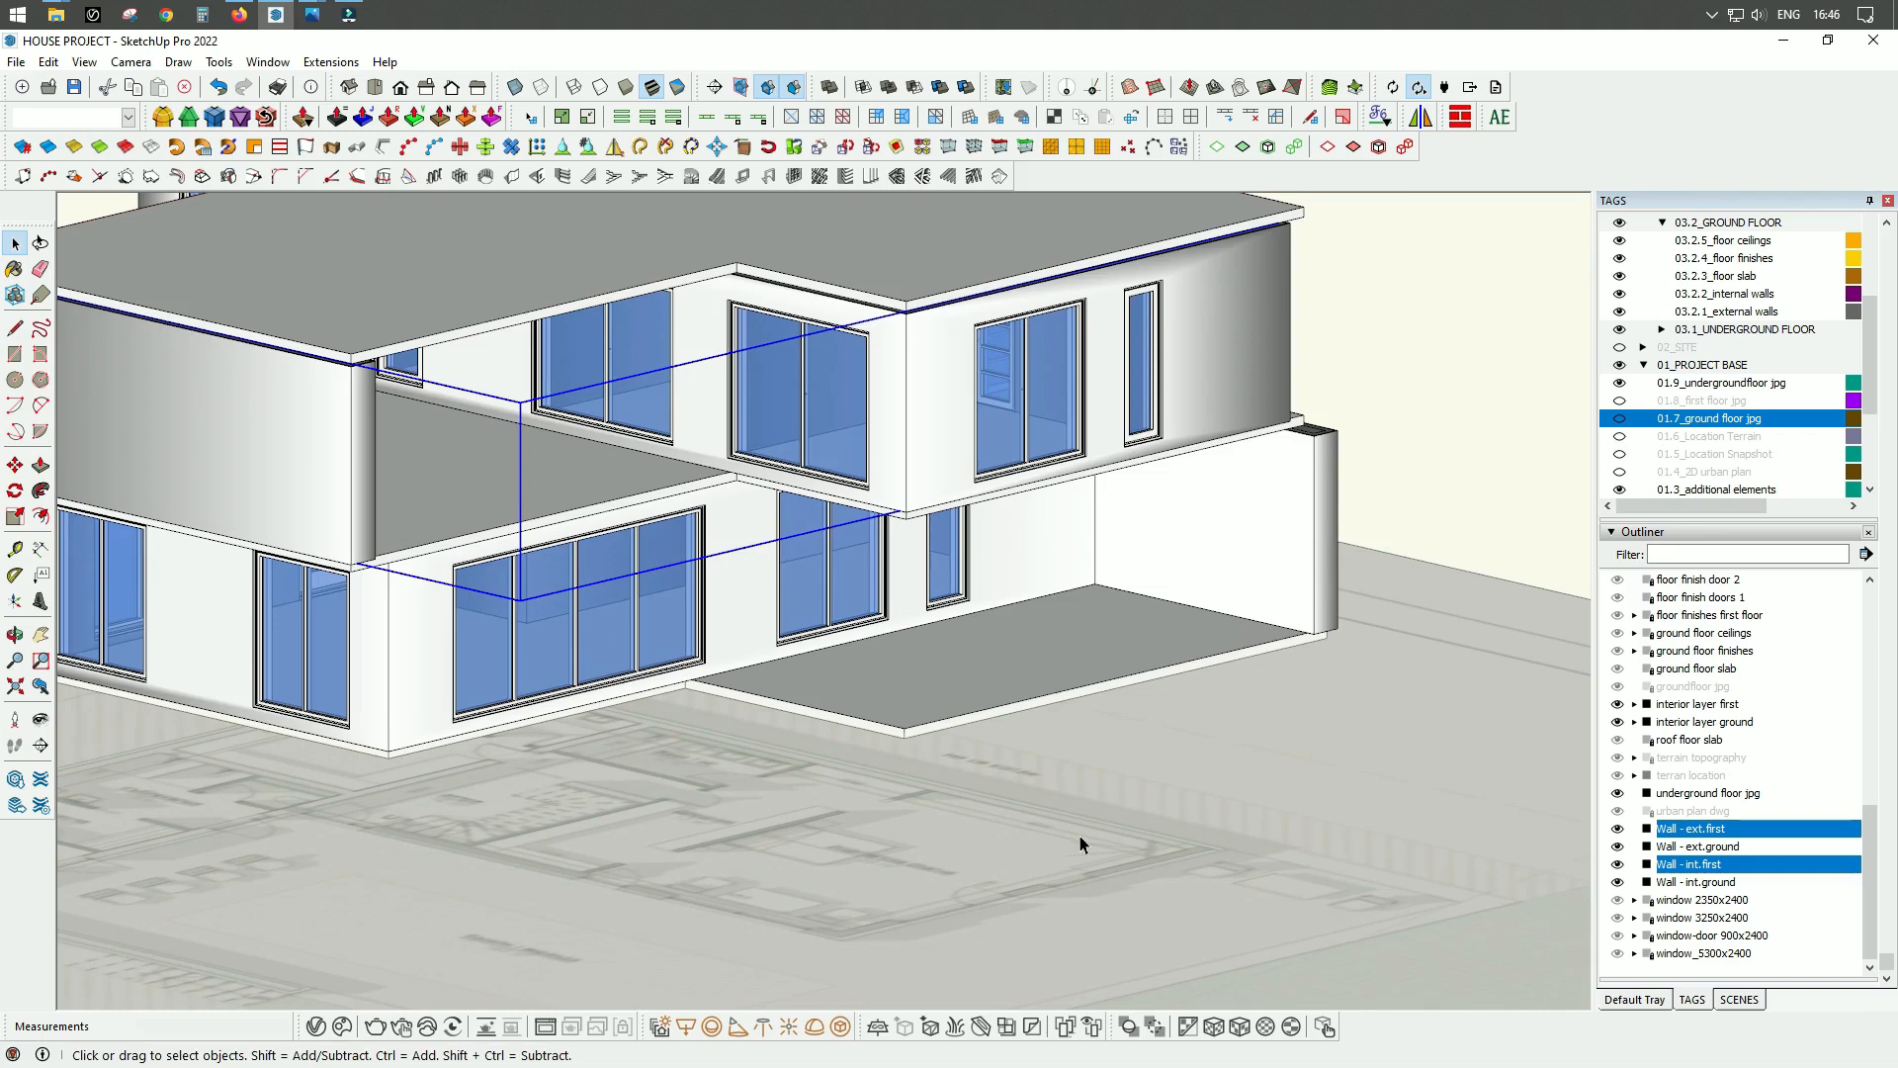
key(m)
key(ctrl)
scroll(922, 351, up, 1)
scroll(921, 351, up, 4)
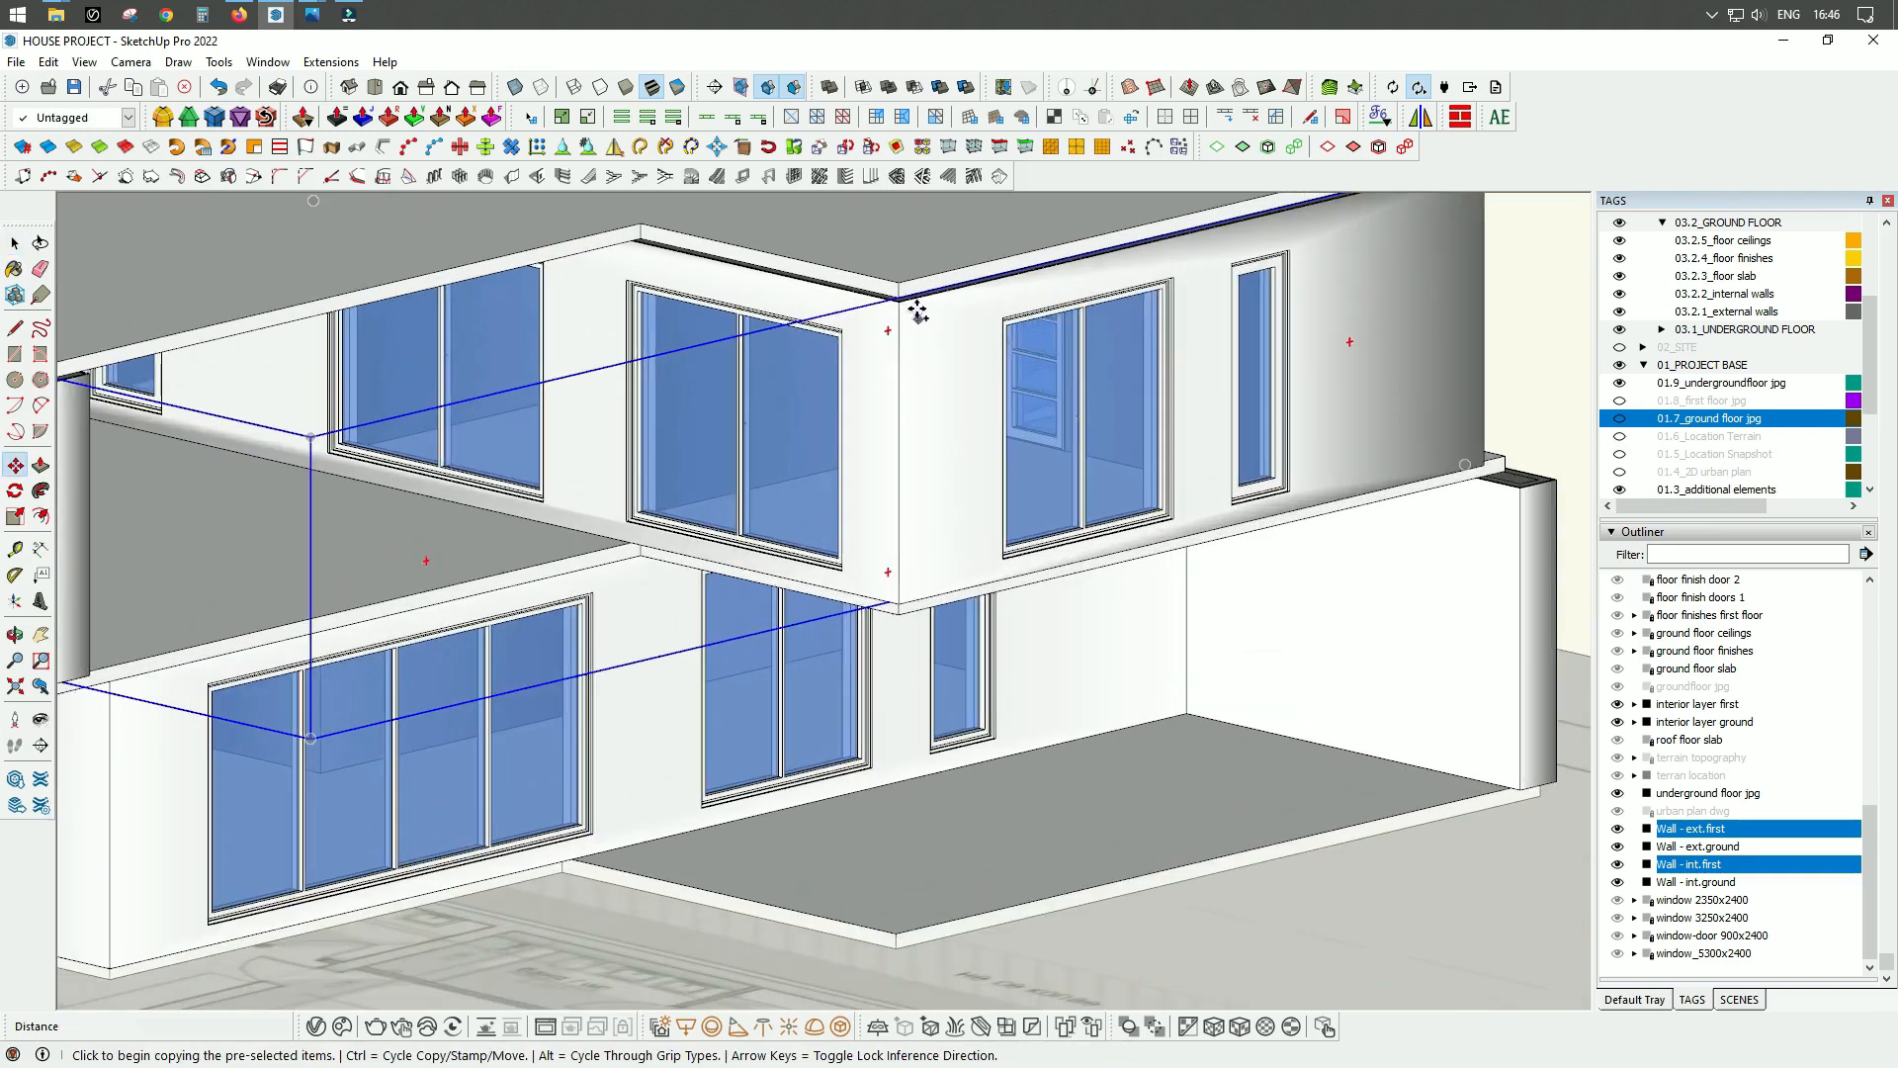
scroll(906, 511, up, 2)
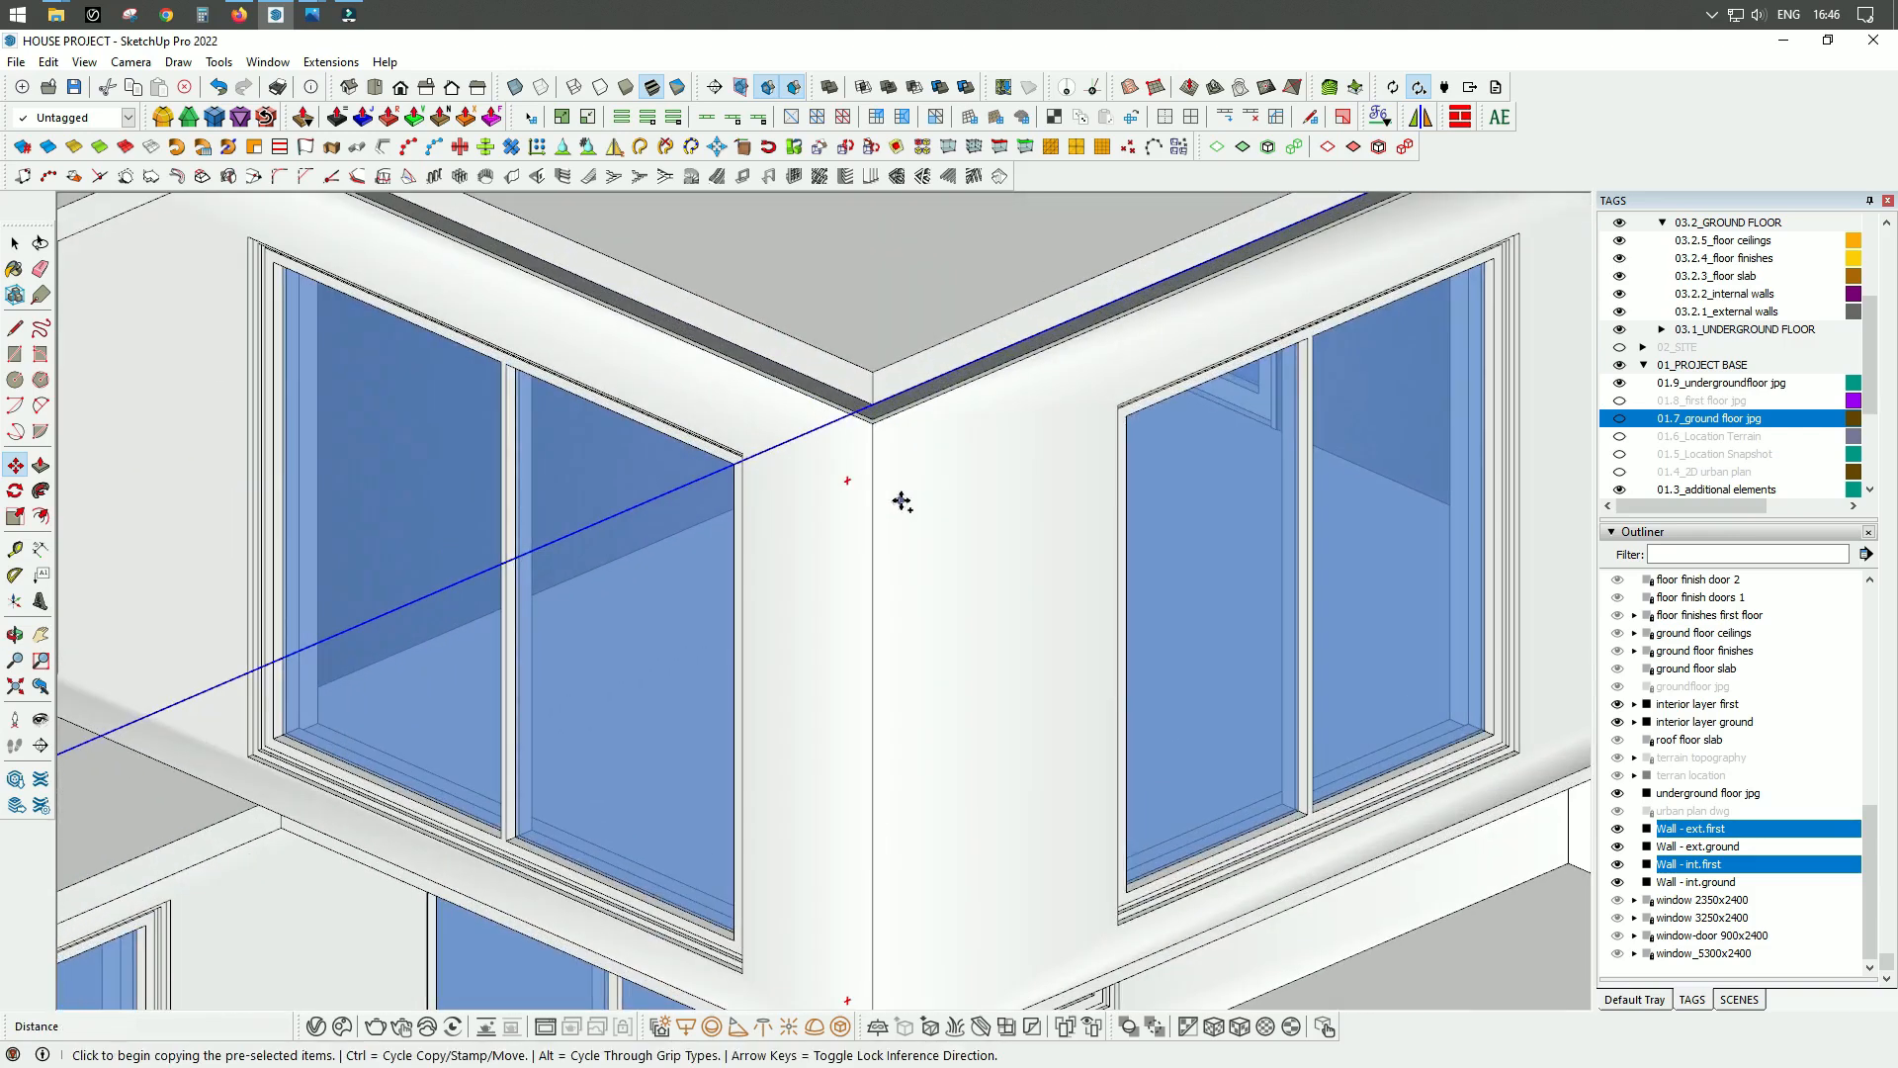
click(876, 406)
scroll(874, 460, down, 3)
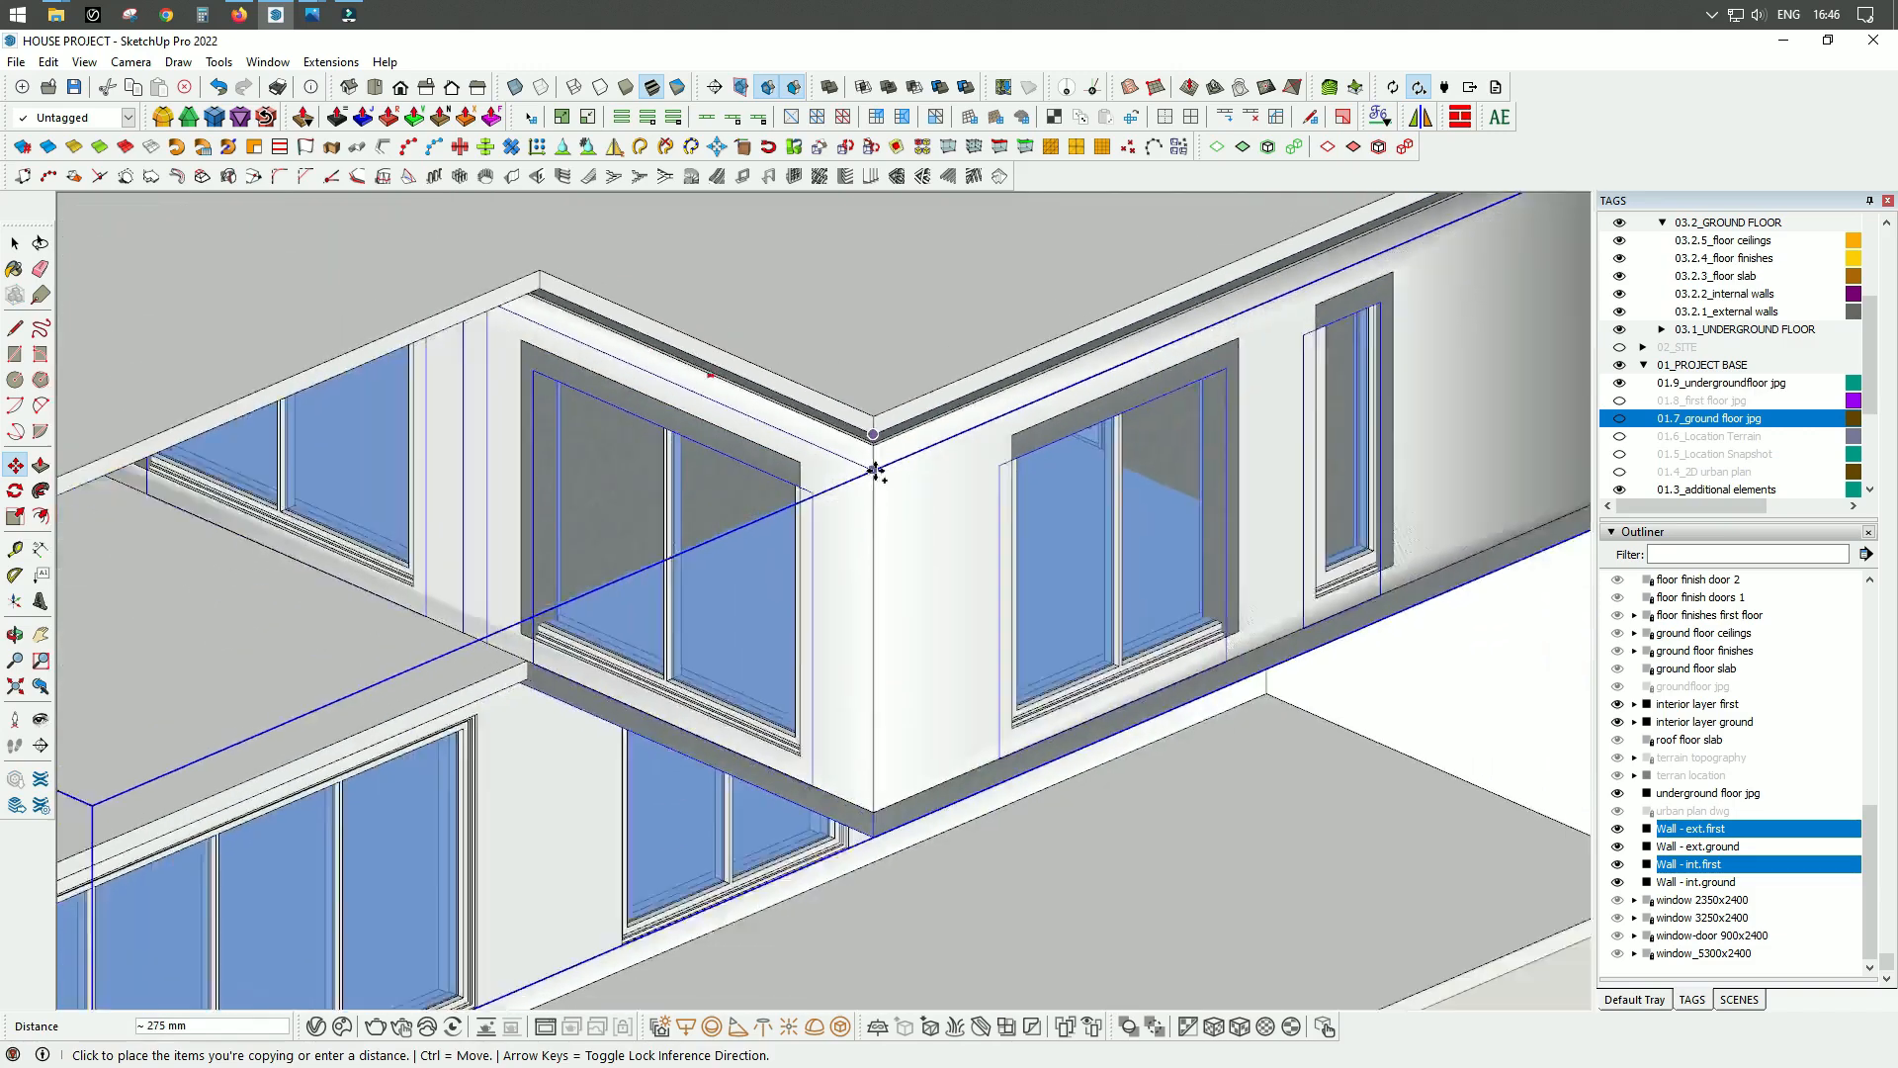
scroll(877, 471, down, 5)
scroll(876, 672, up, 4)
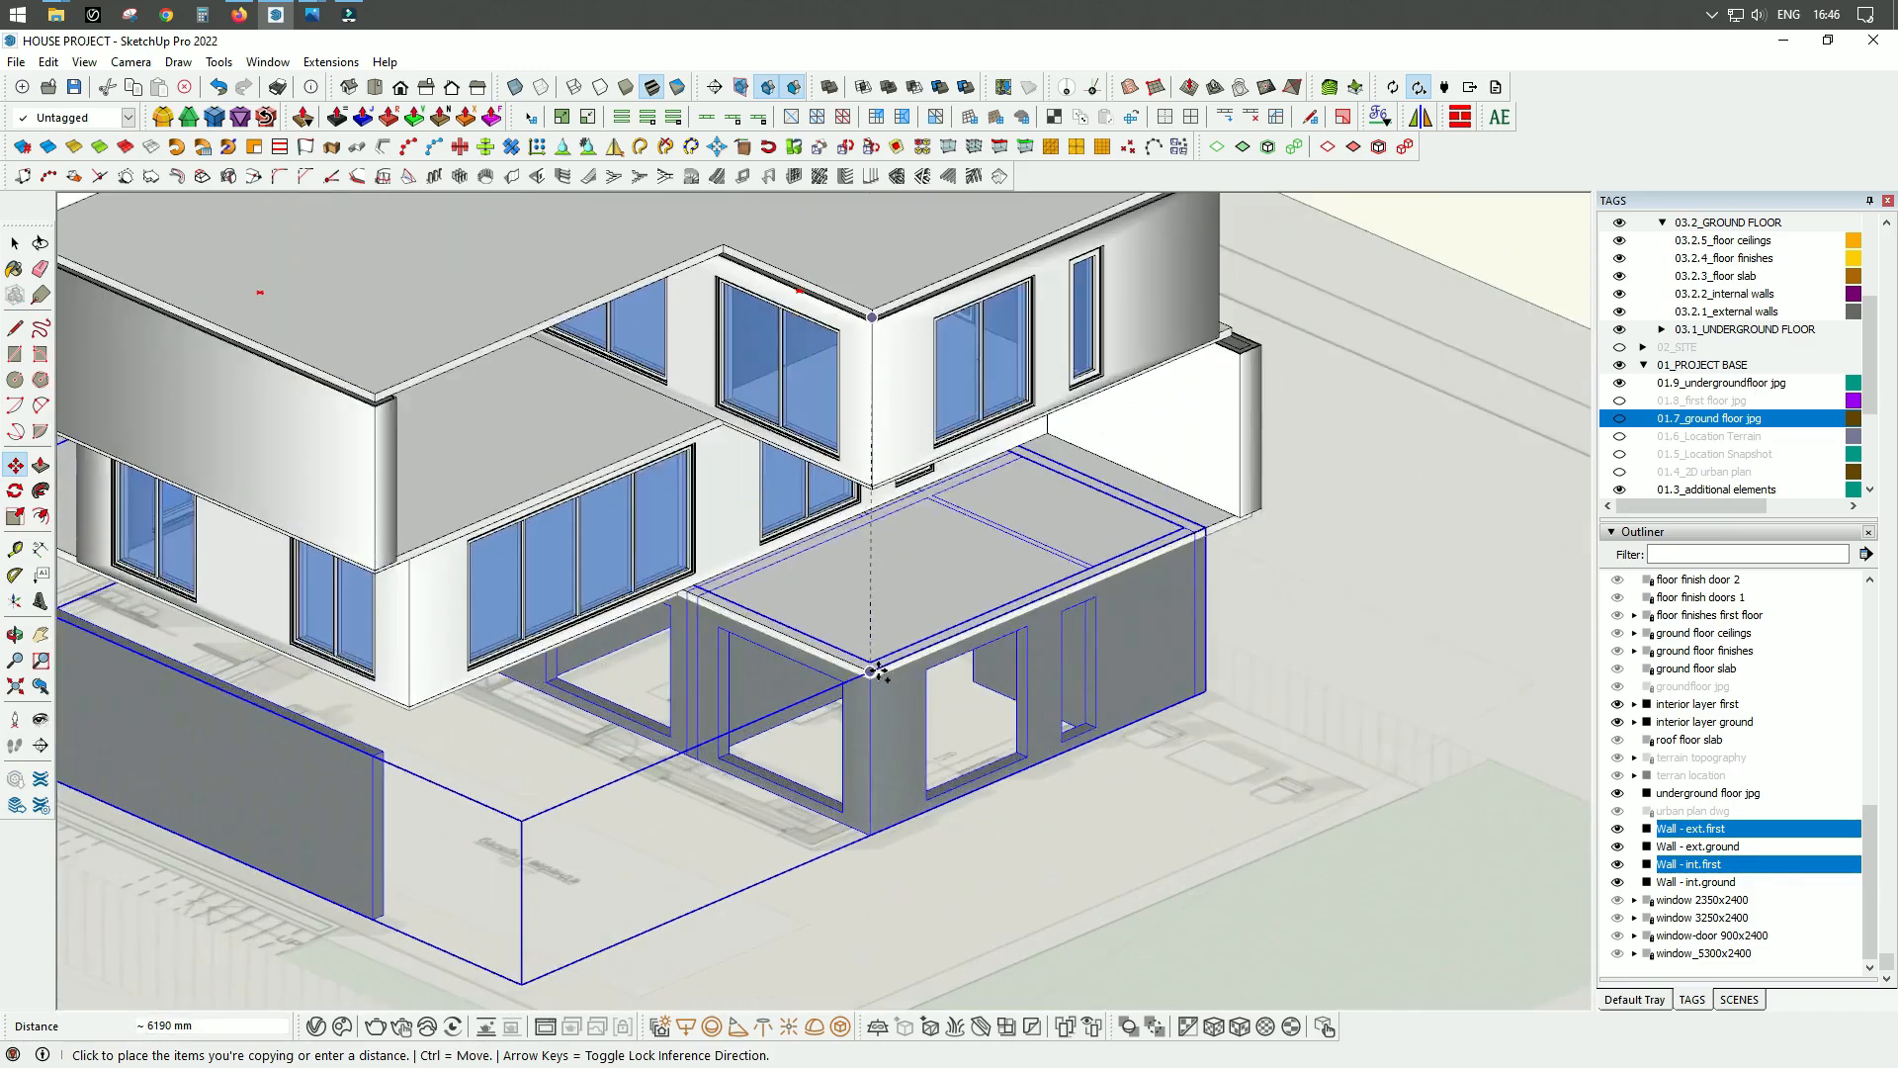
scroll(873, 673, up, 4)
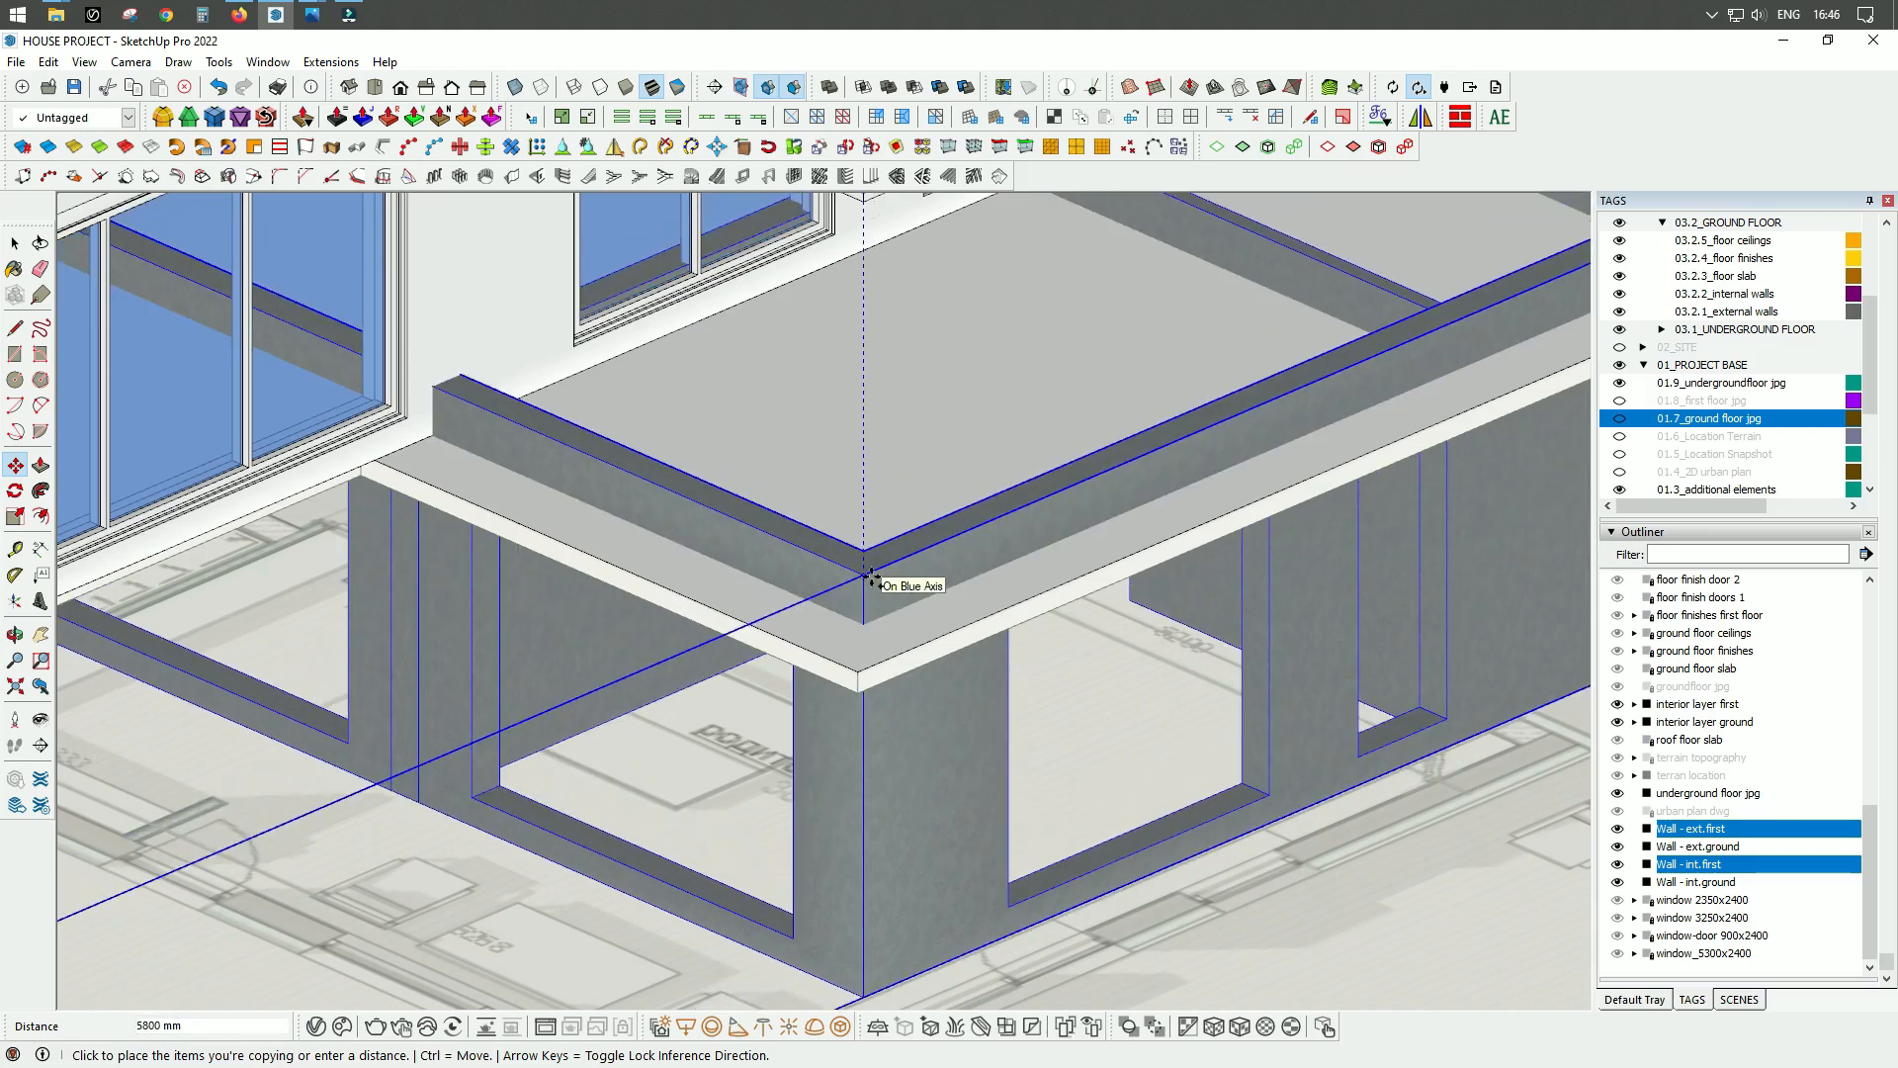
key(Up)
scroll(878, 426, down, 8)
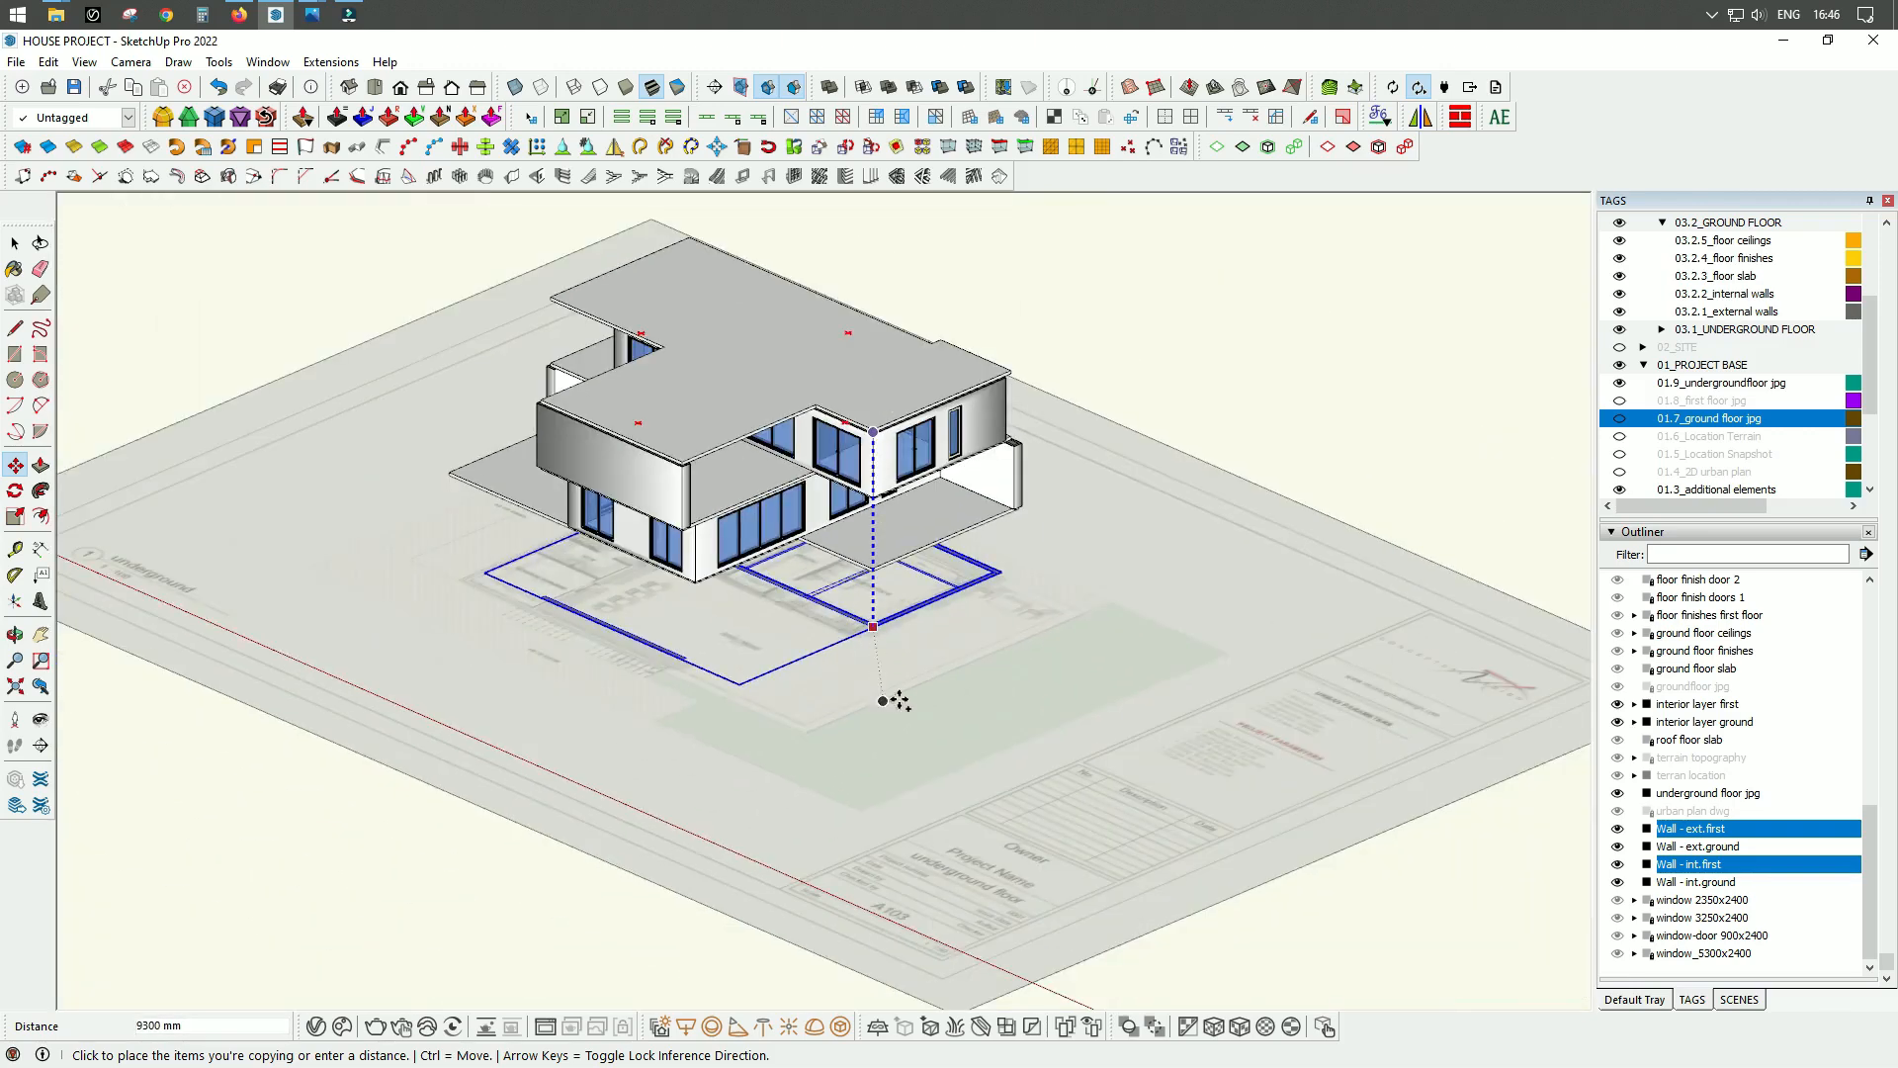
middle_drag(896, 701, 881, 546)
scroll(870, 550, up, 5)
scroll(861, 550, up, 5)
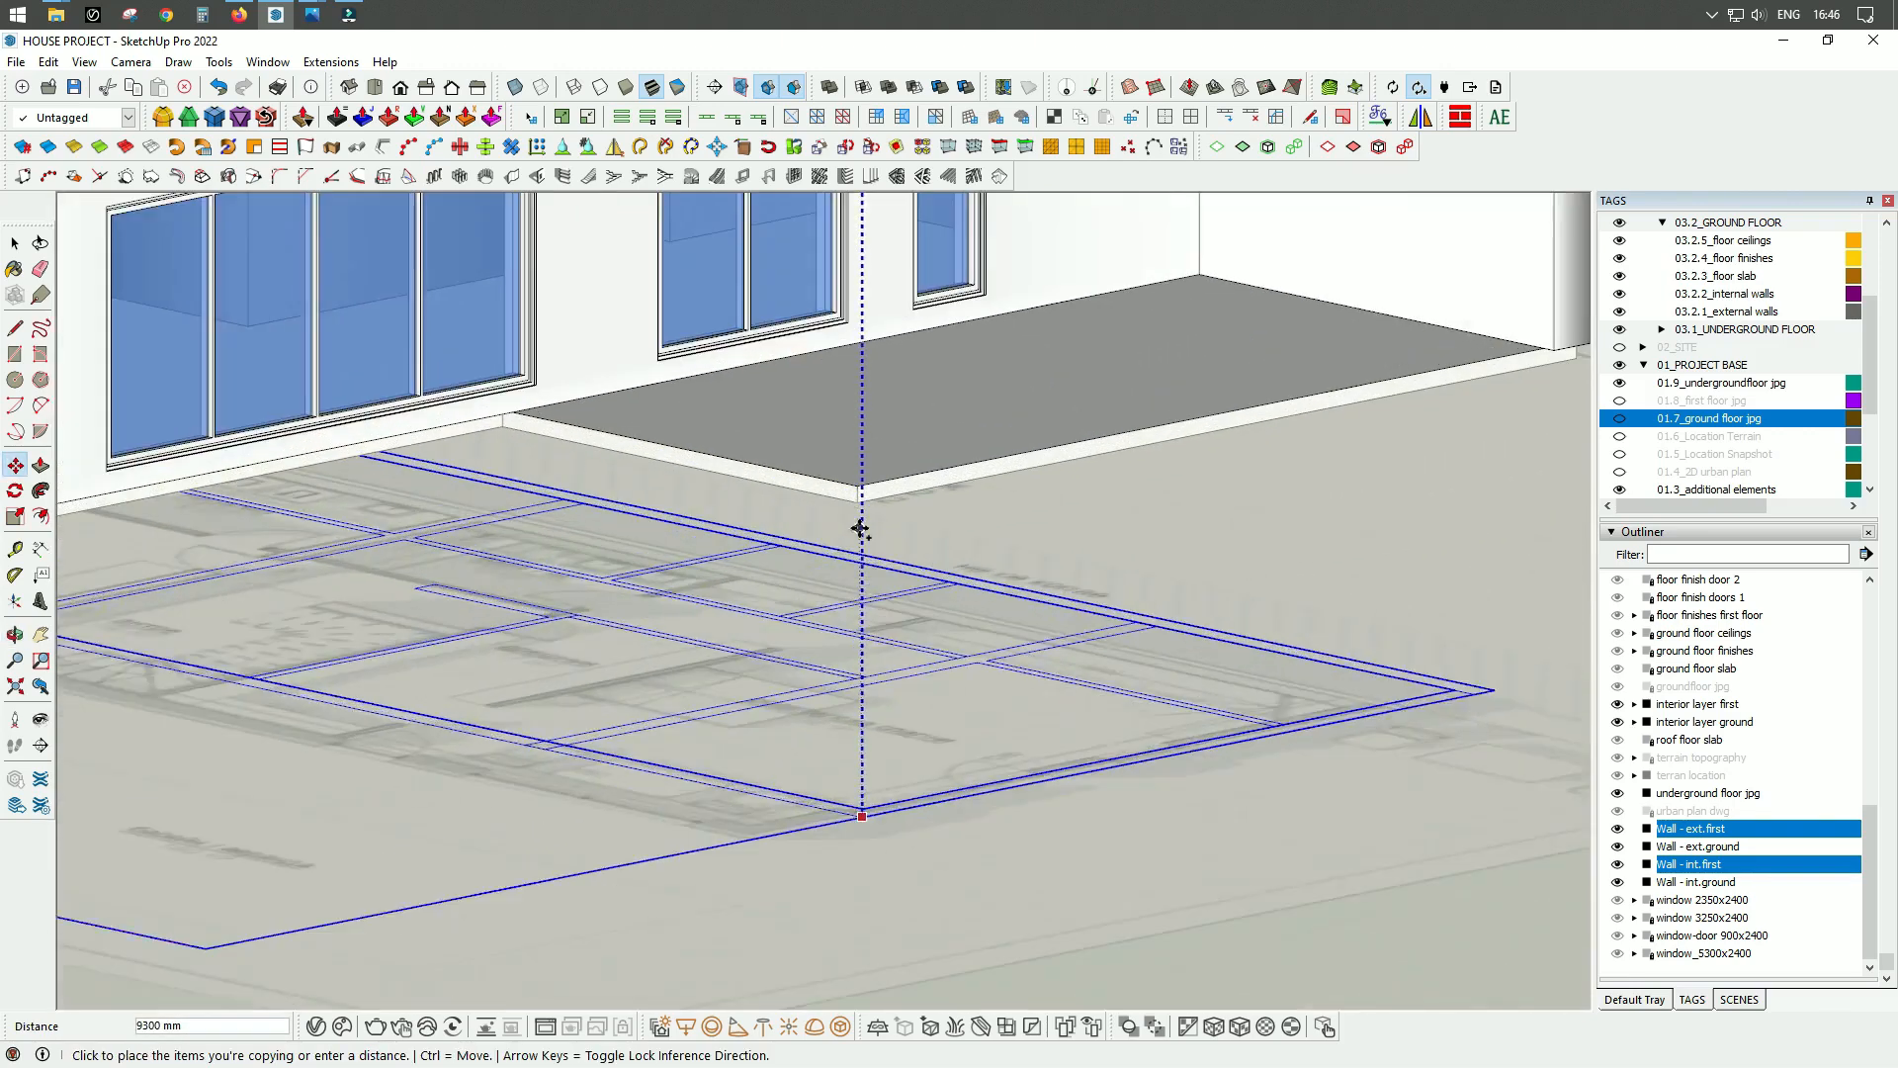
scroll(860, 500, up, 2)
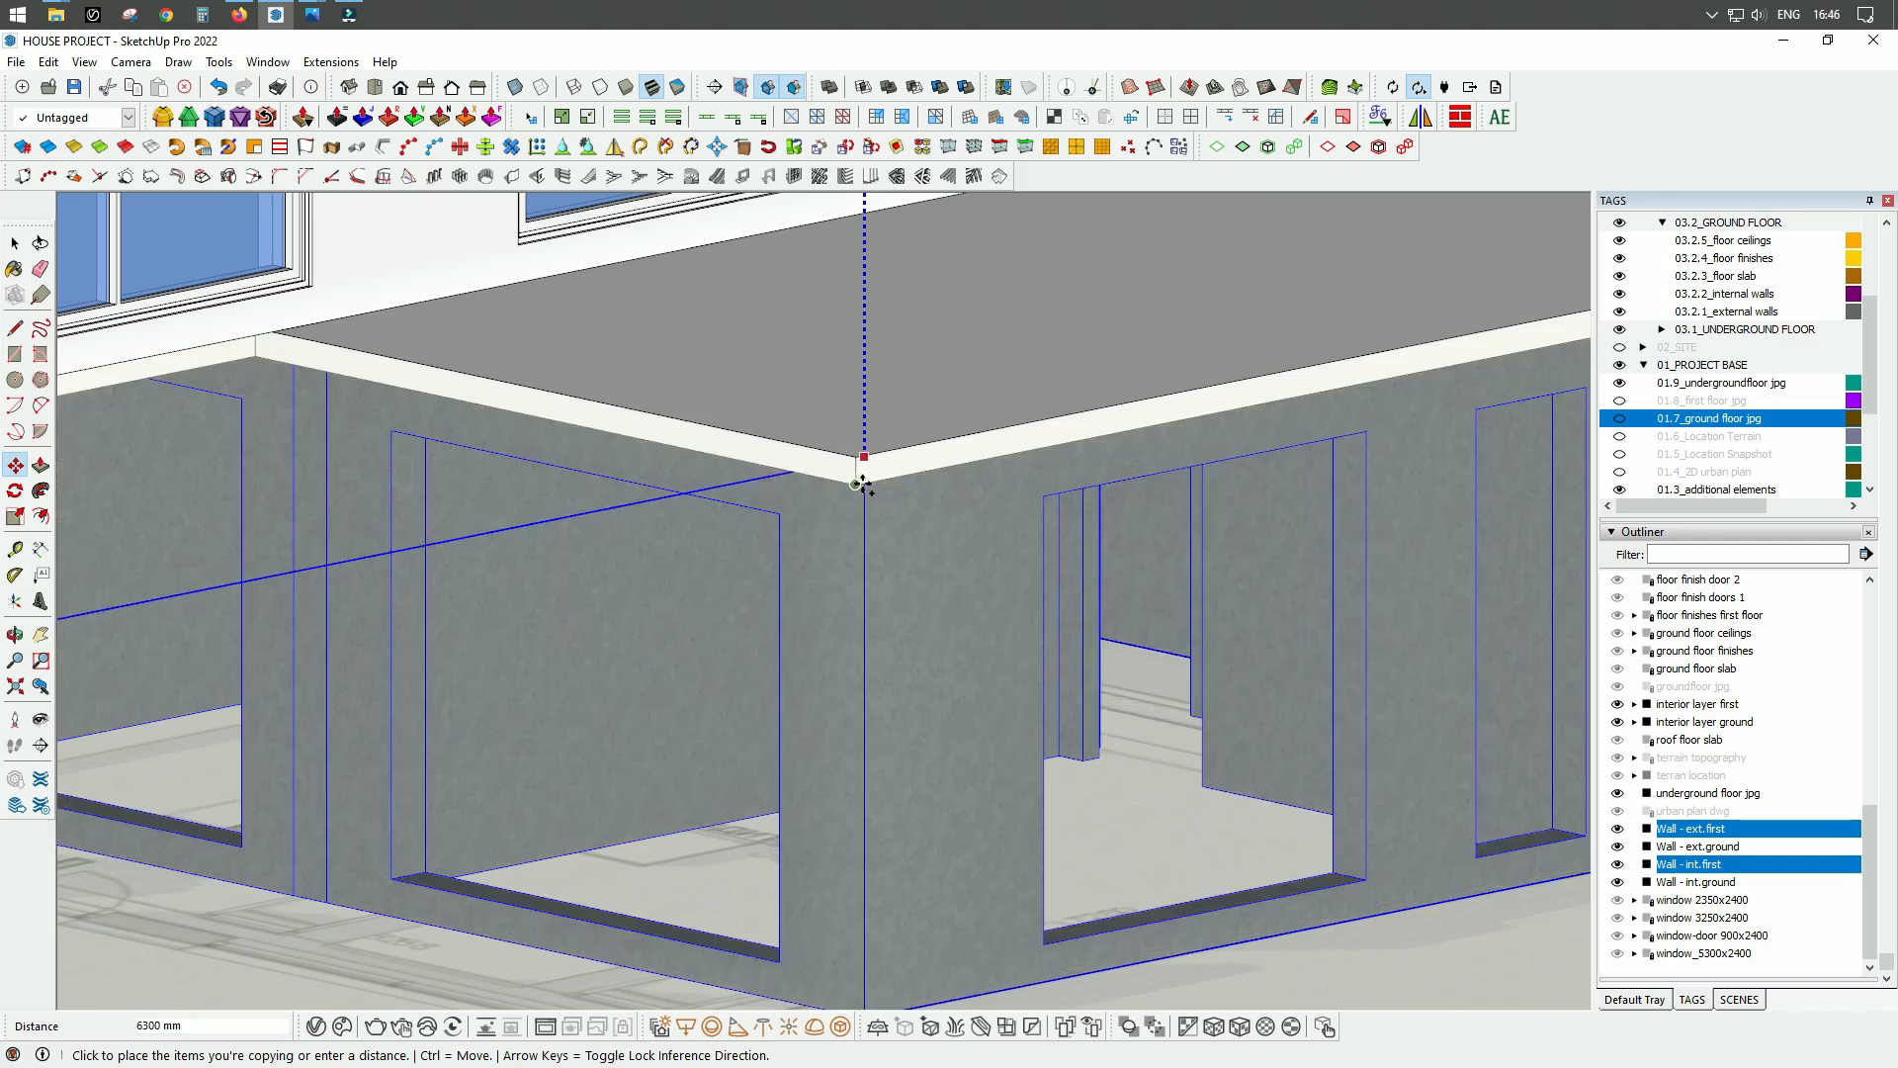
click(859, 484)
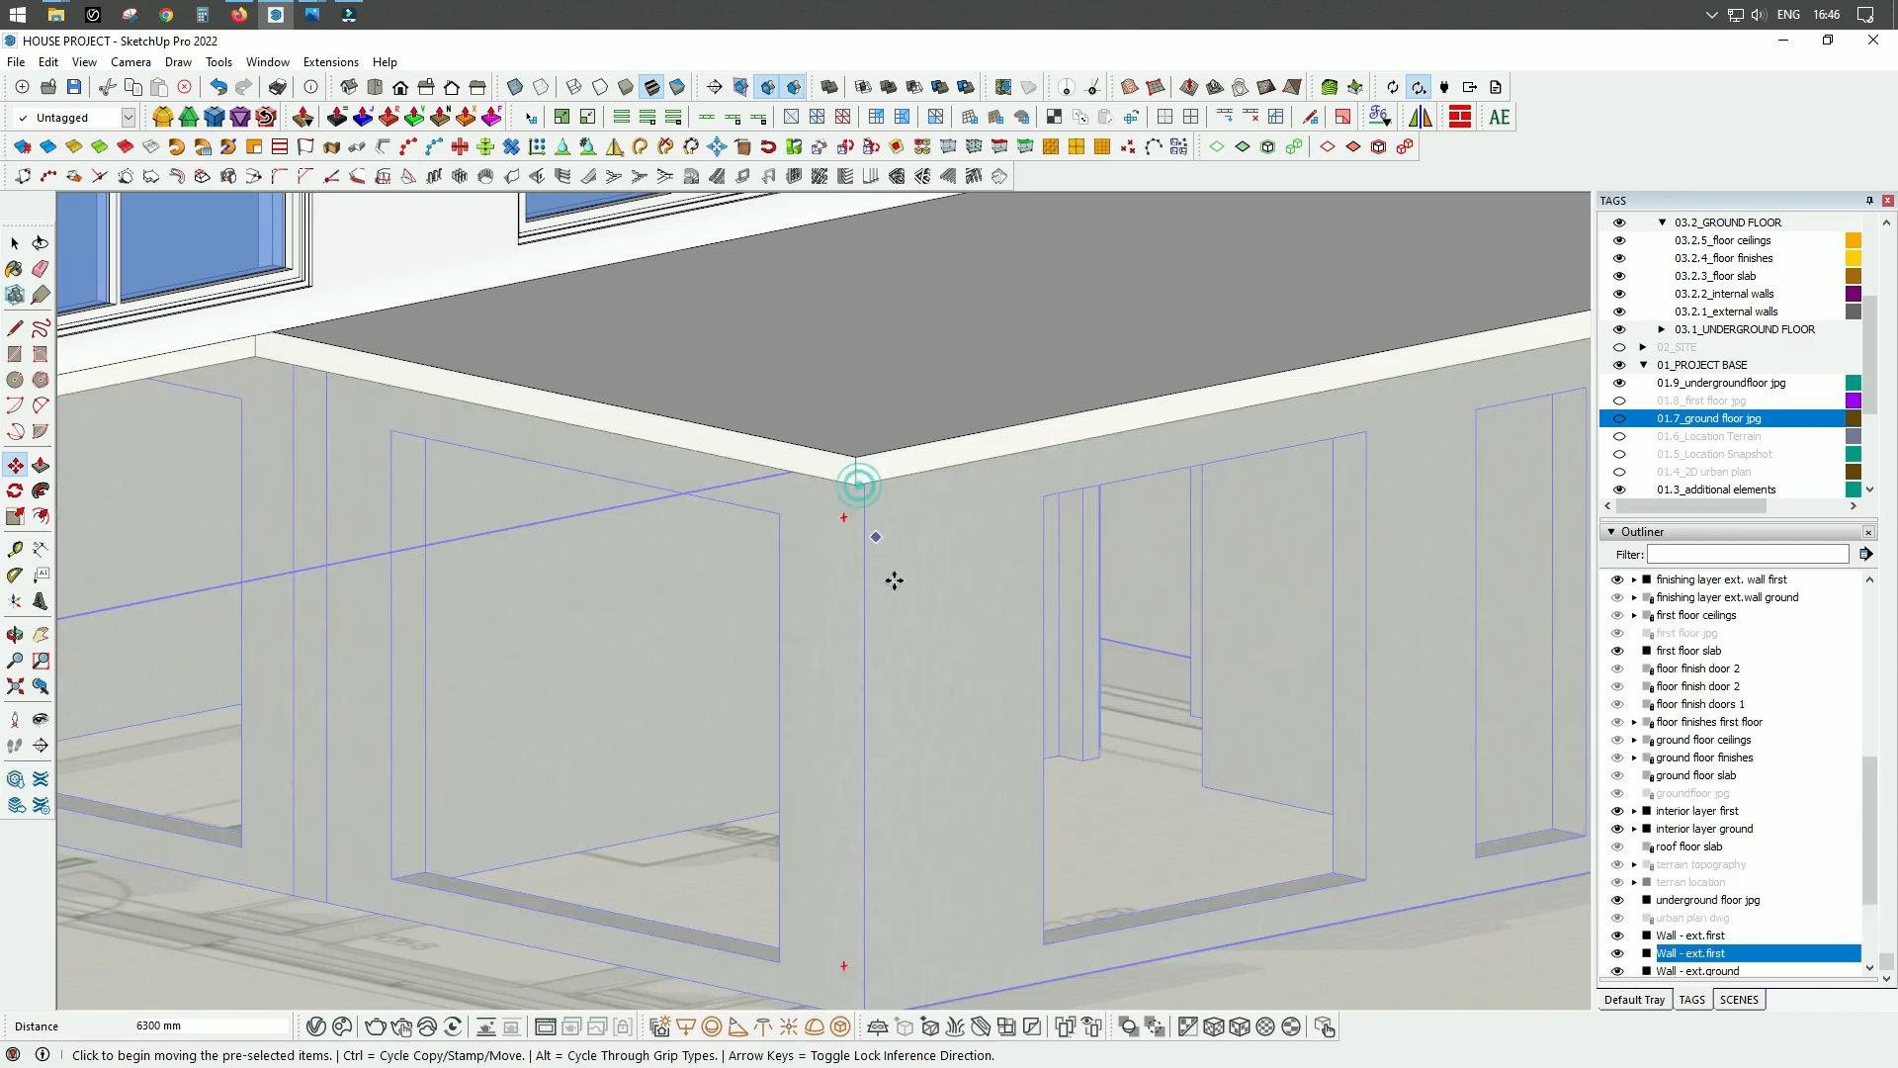
scroll(903, 589, down, 6)
middle_drag(915, 641, 869, 830)
key(m)
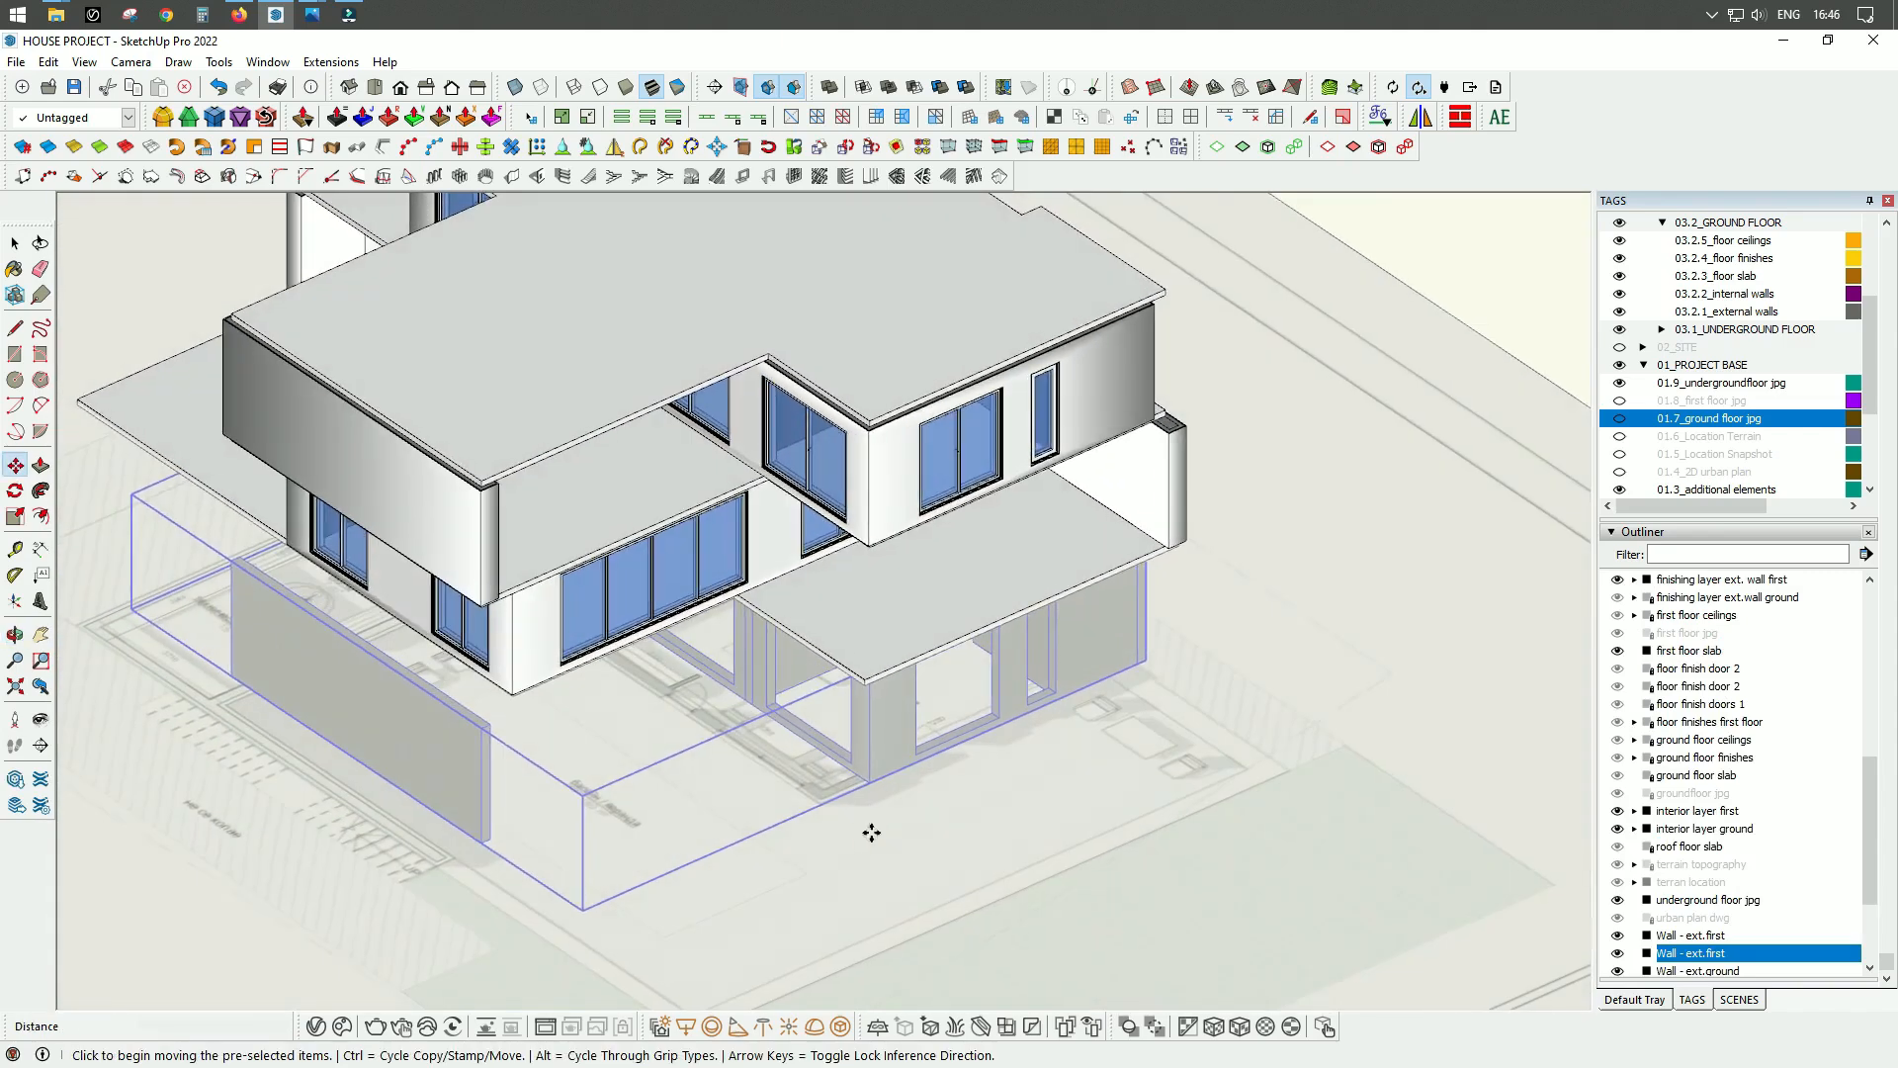
key(space)
Step: Move the underground floor jpg group so the plan's outer wall corner meets the base corner of the copied walls
middle_drag(997, 836, 1010, 765)
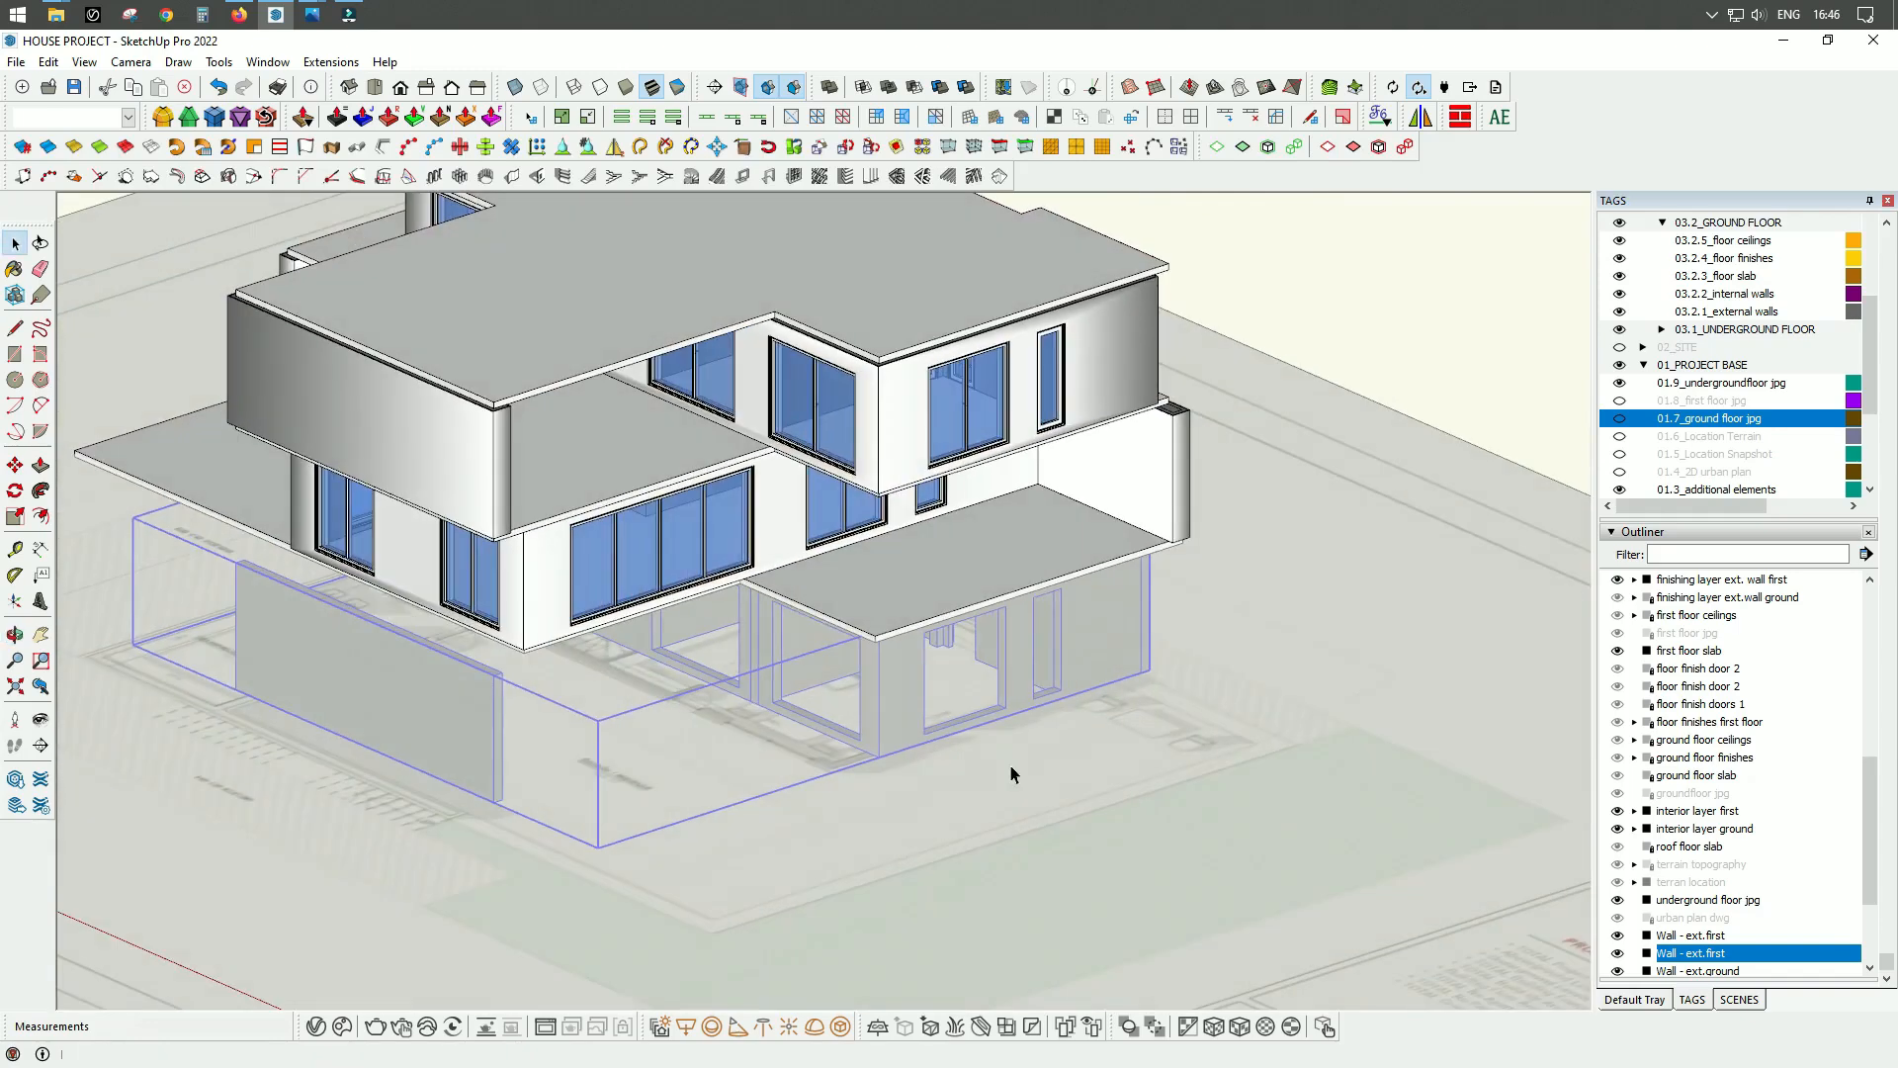
middle_drag(983, 703, 1091, 803)
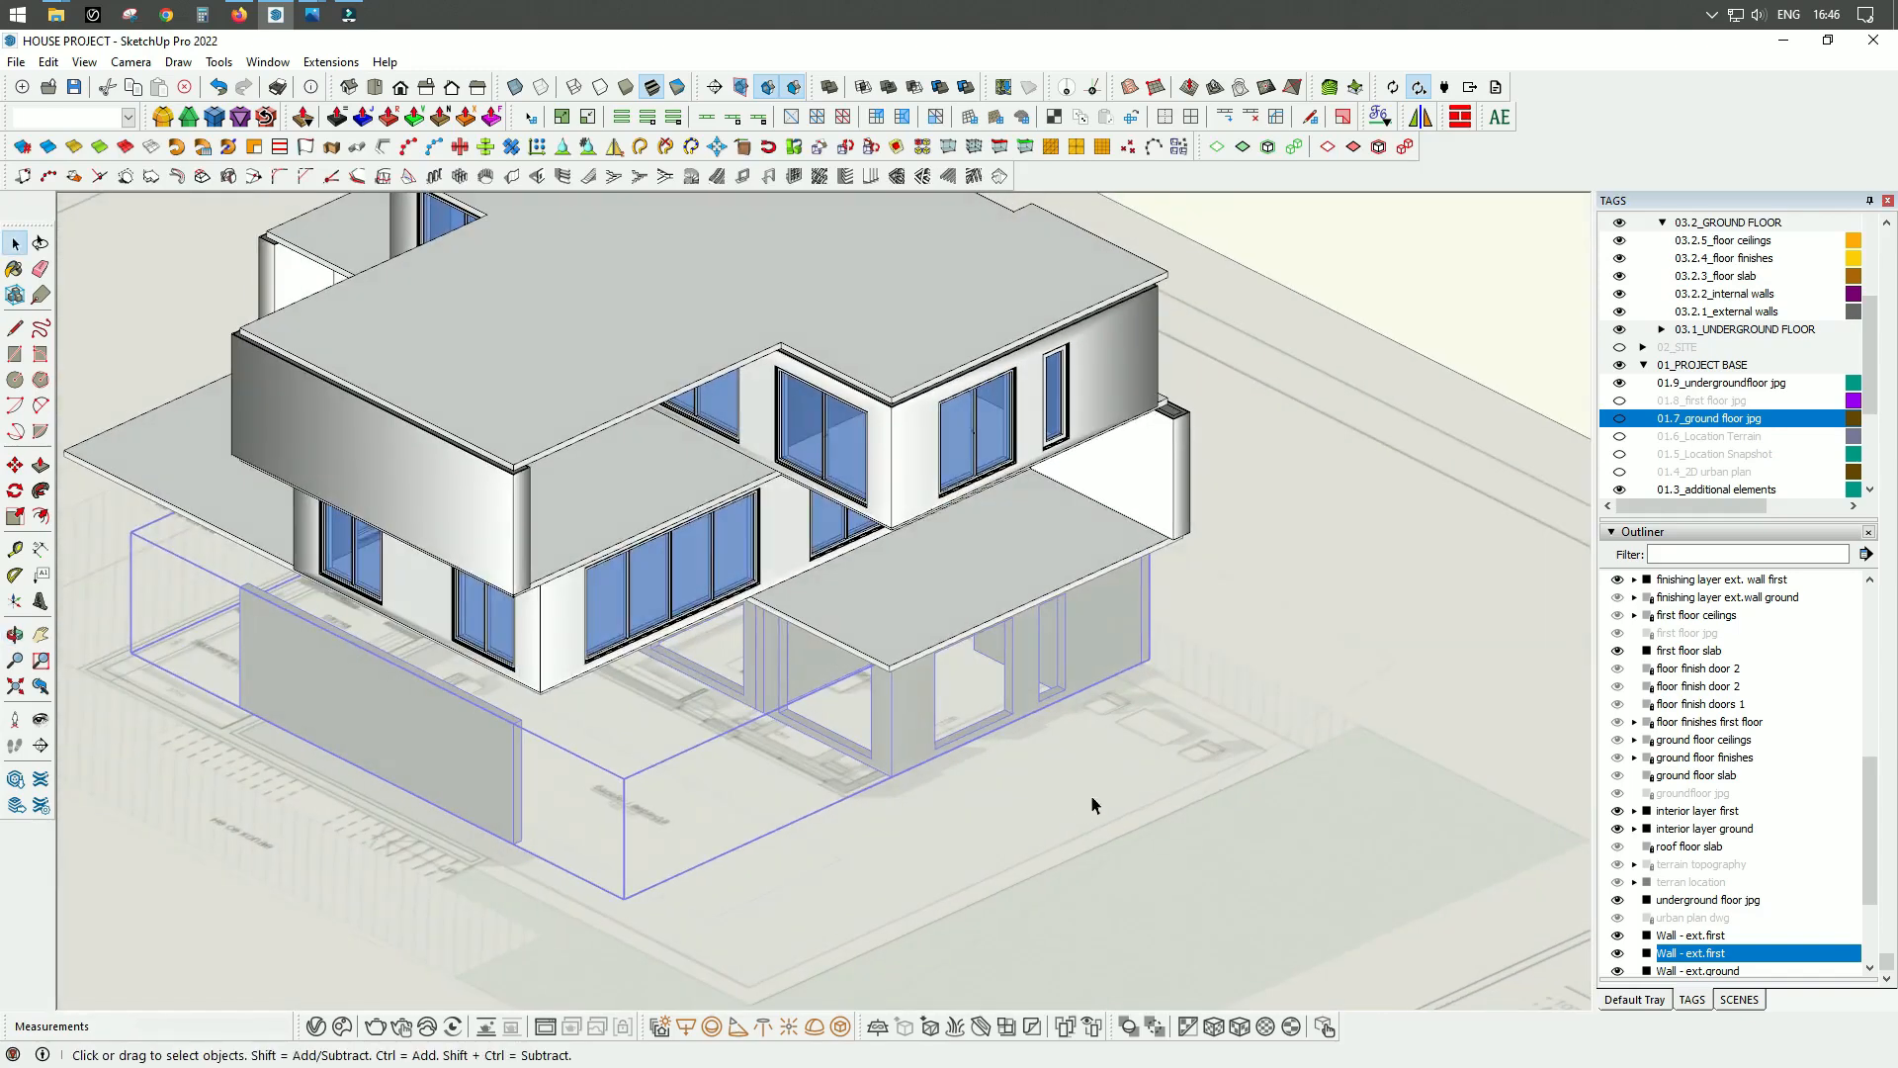
click(1008, 818)
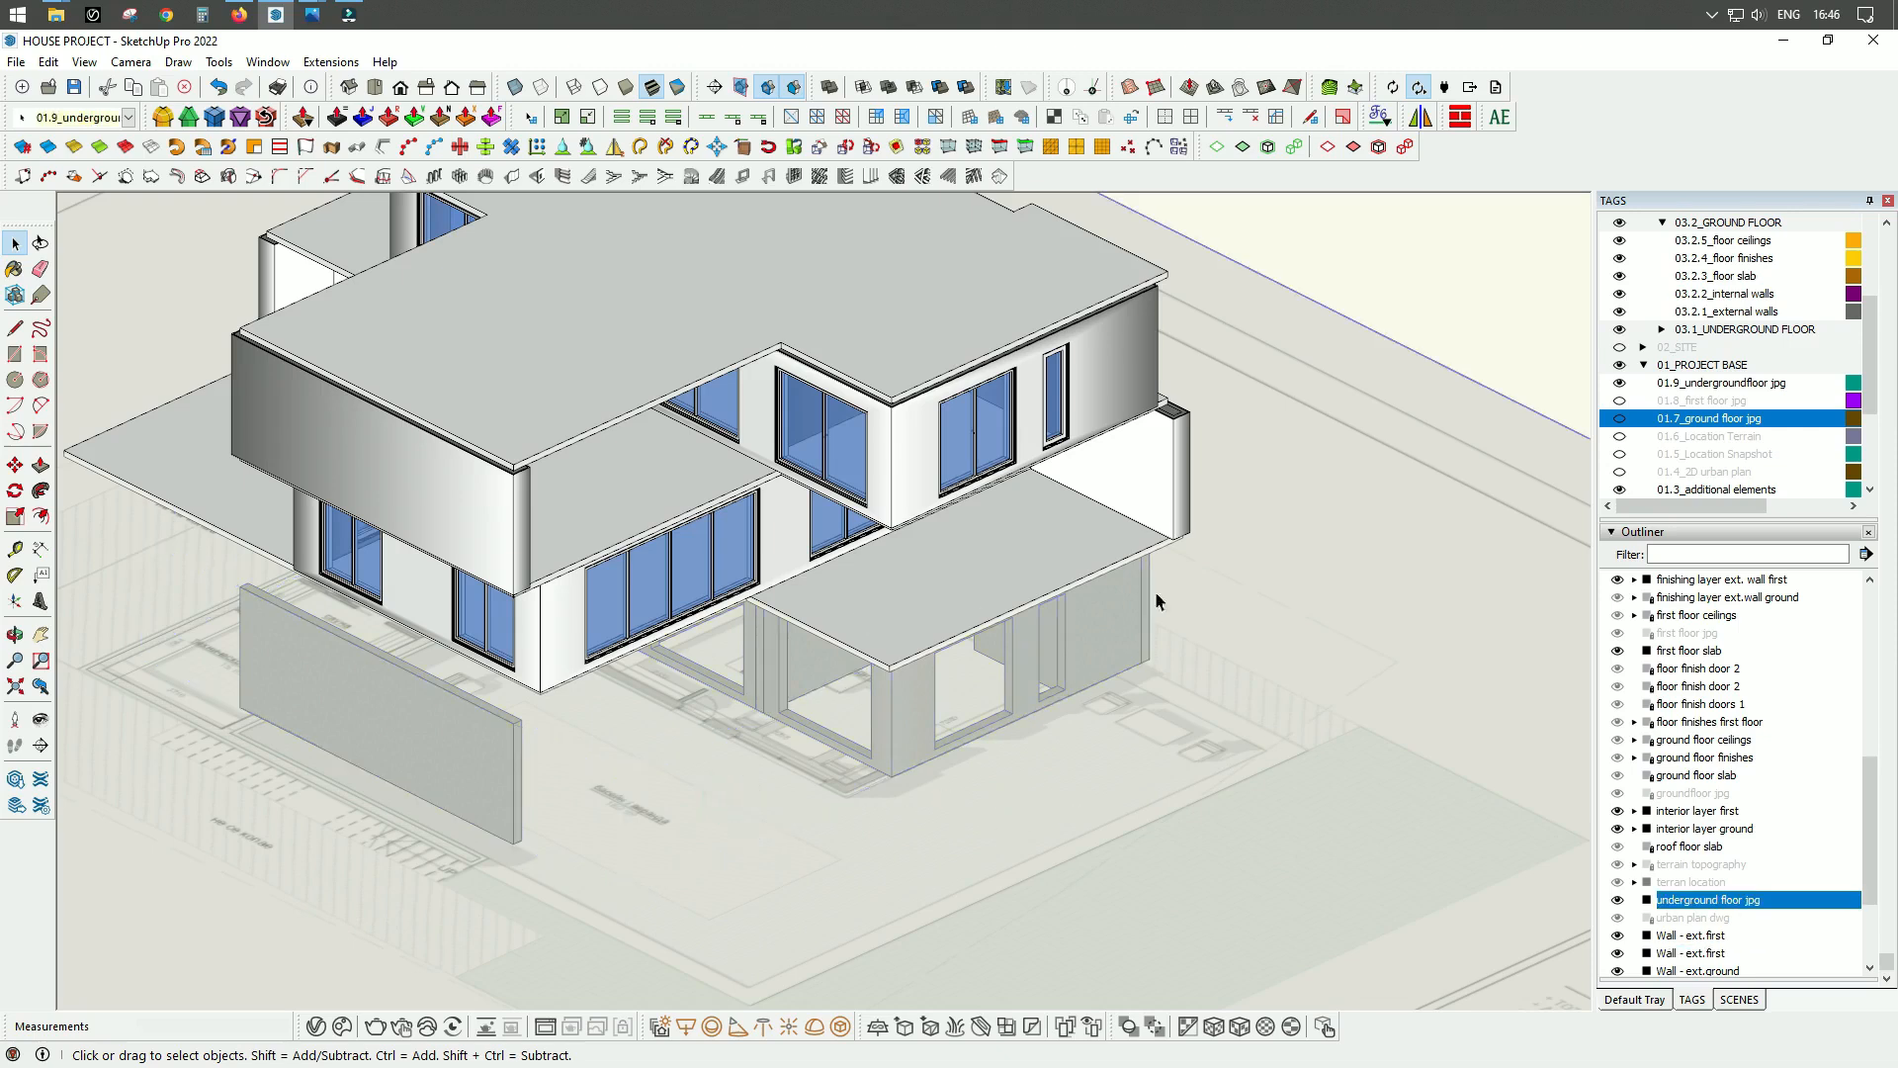
scroll(736, 649, down, 5)
middle_drag(736, 650, 655, 674)
scroll(655, 675, up, 10)
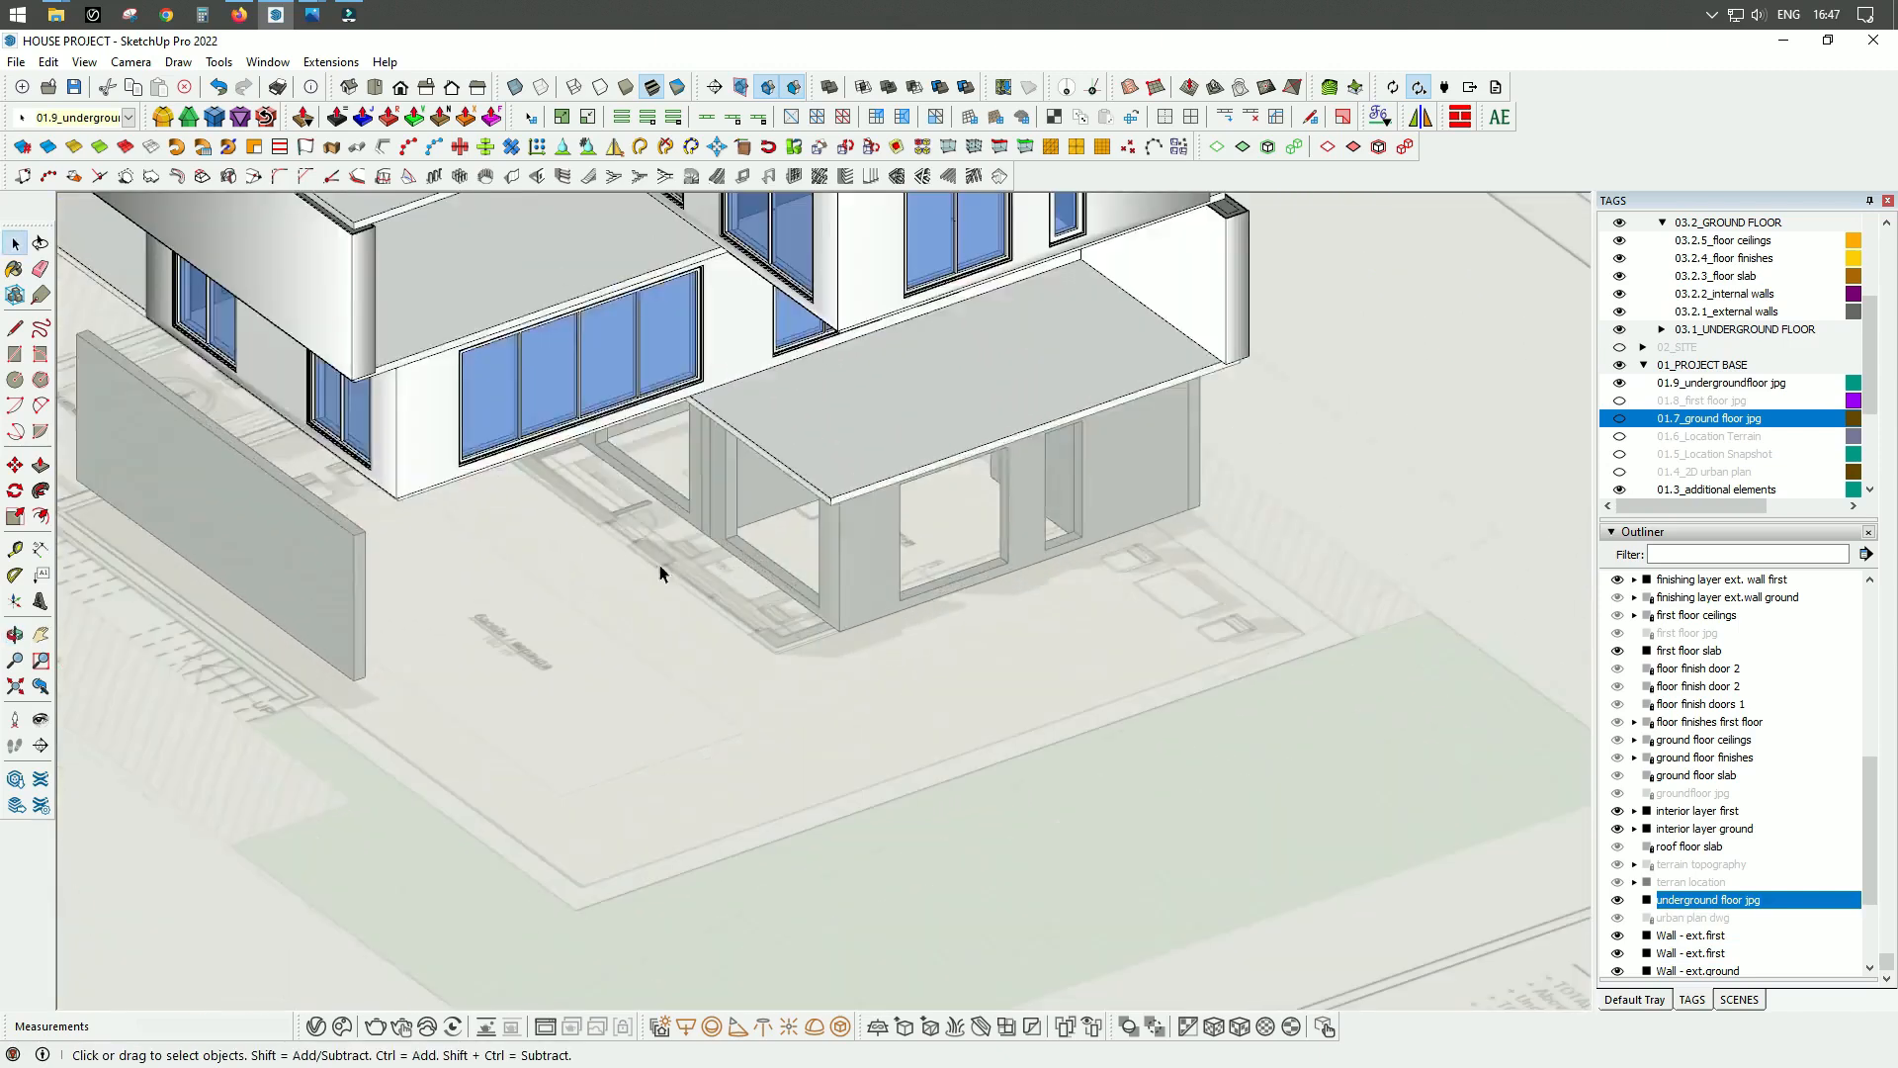
scroll(961, 695, up, 2)
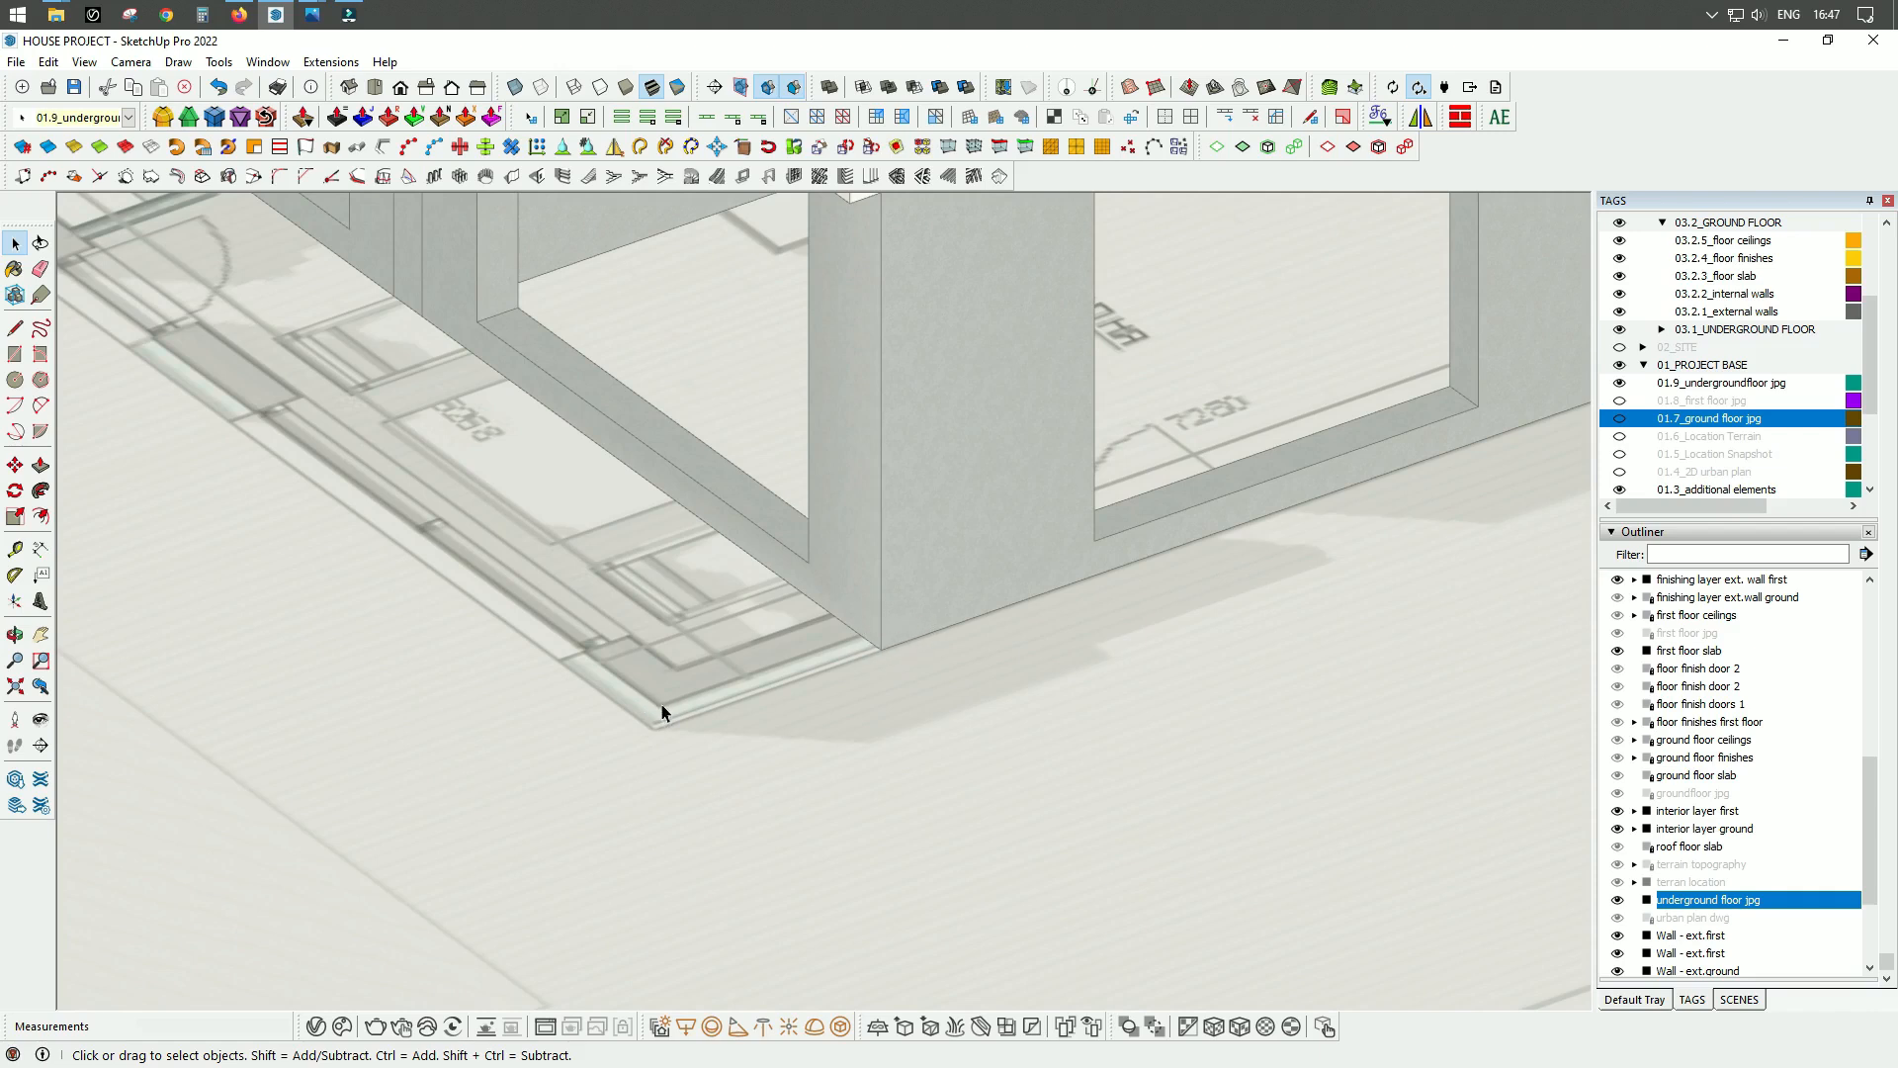
scroll(1000, 869, down, 10)
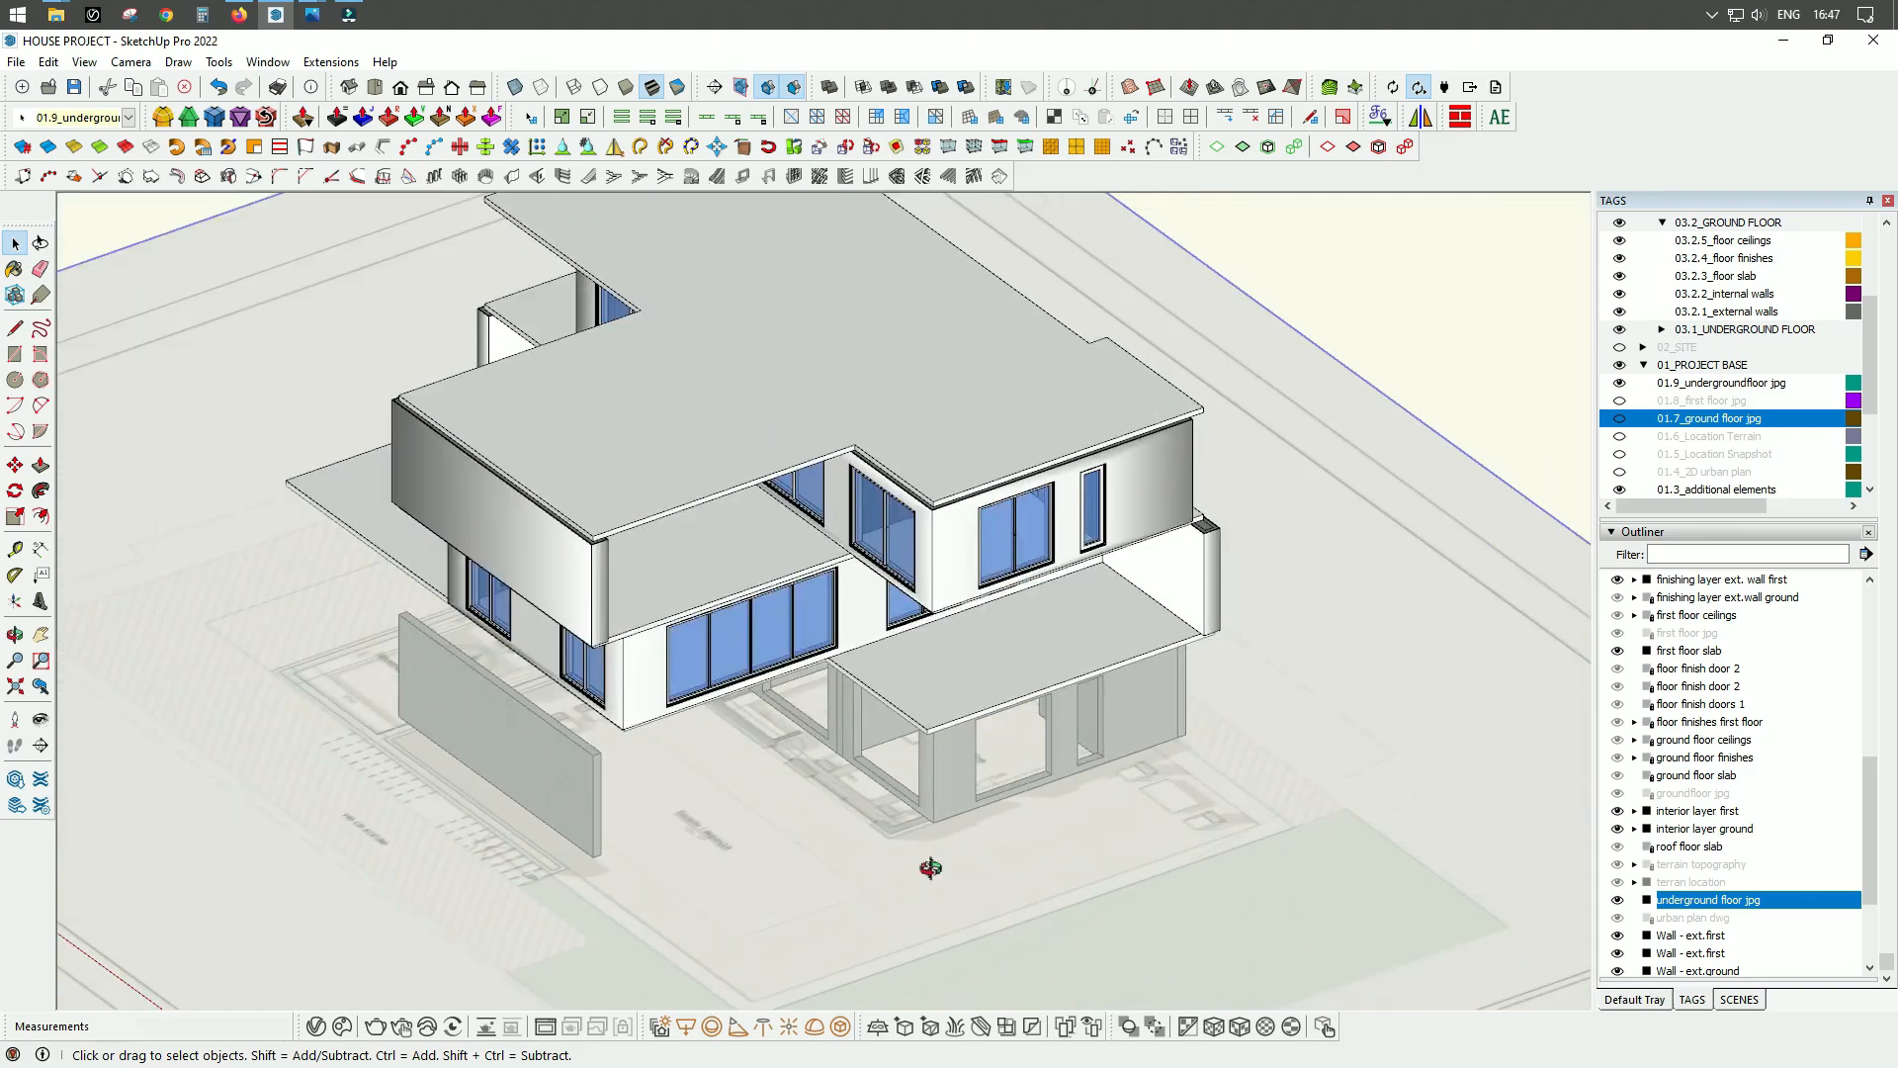
middle_drag(931, 868, 811, 750)
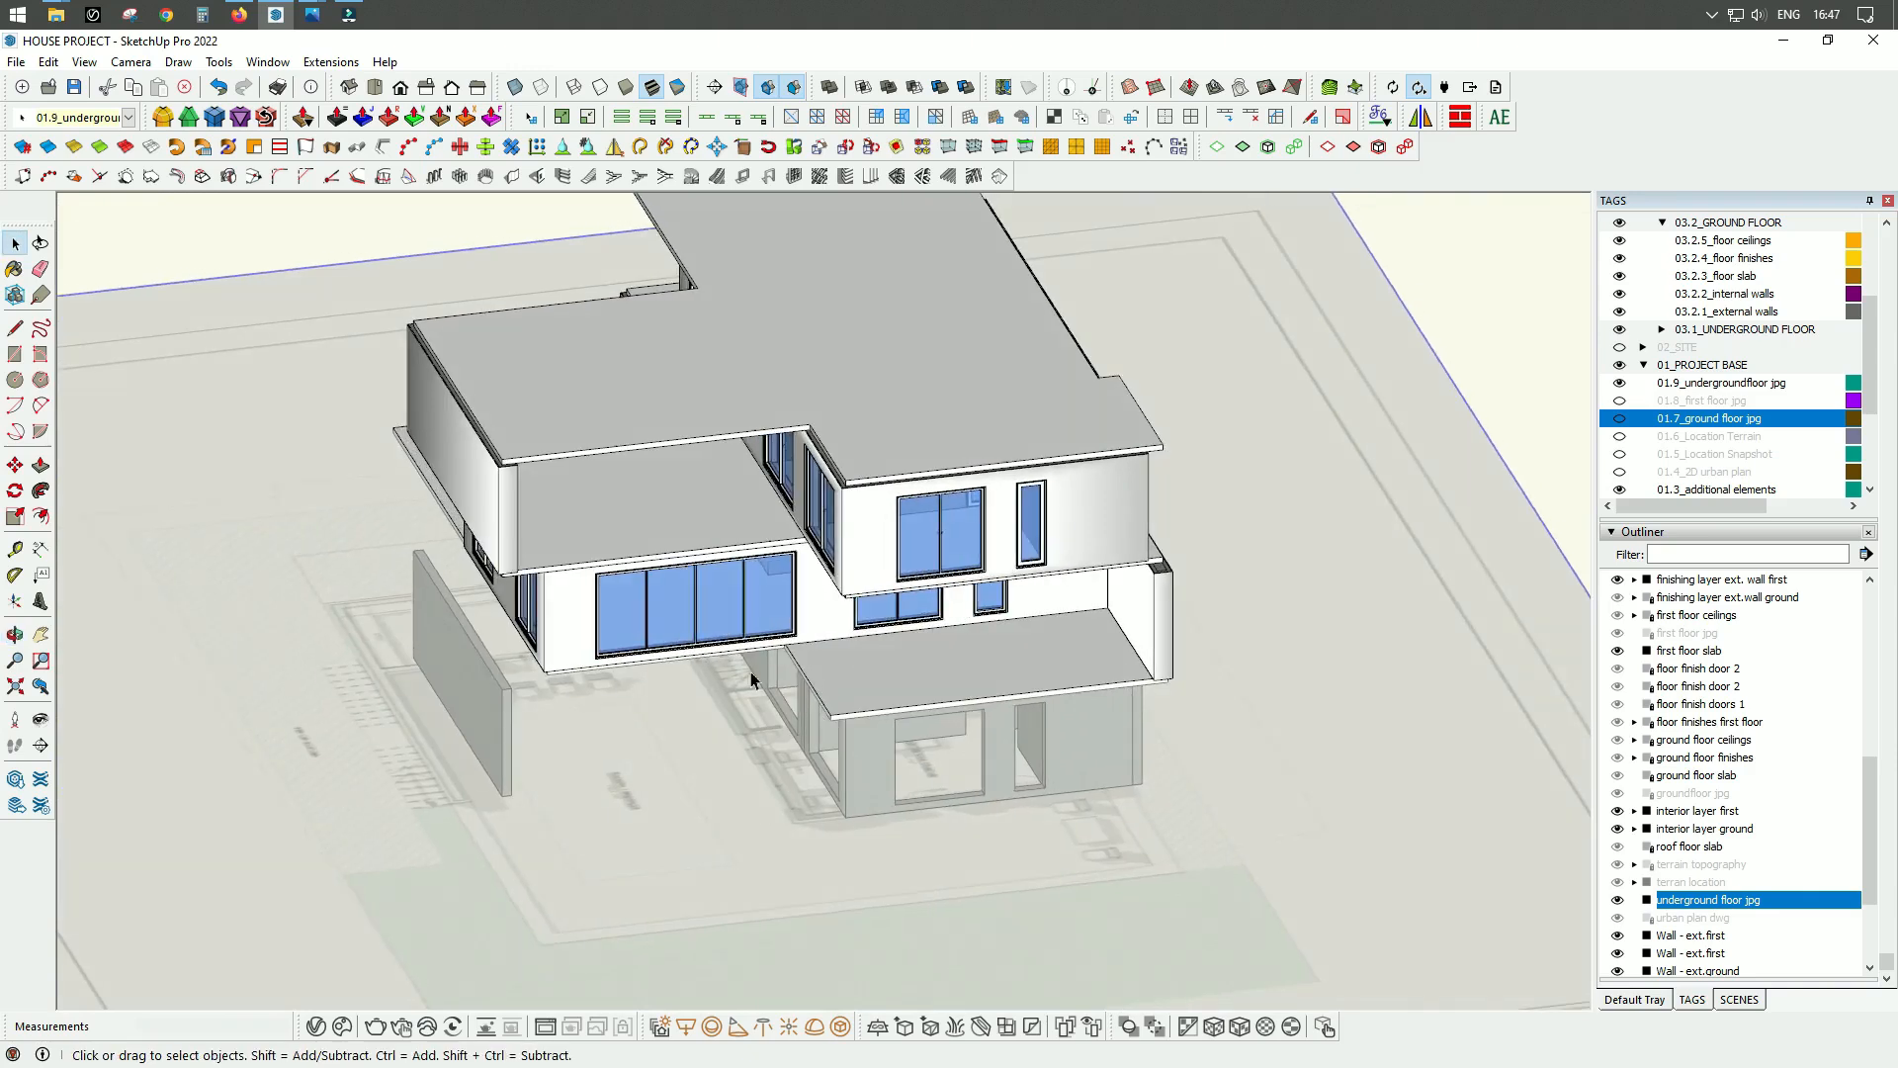
scroll(751, 673, up, 5)
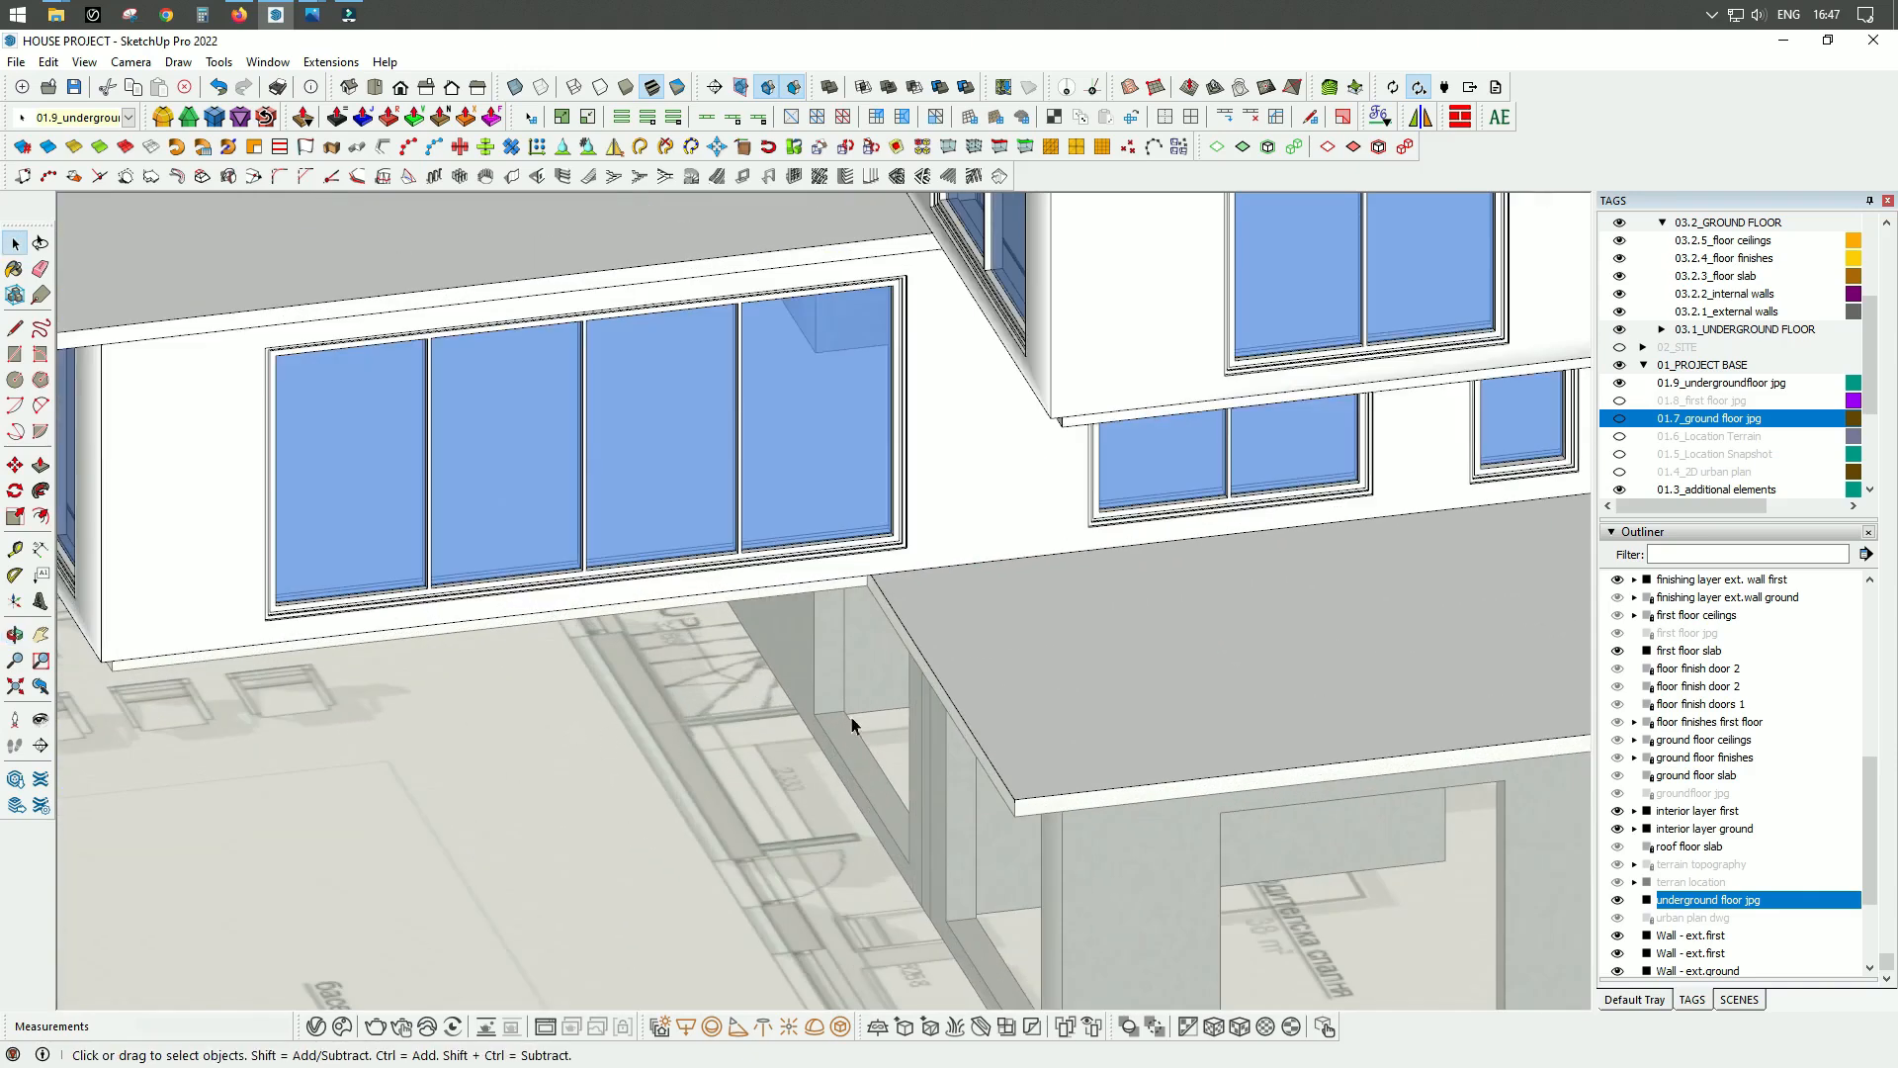
scroll(649, 608, down, 5)
middle_drag(731, 844, 786, 708)
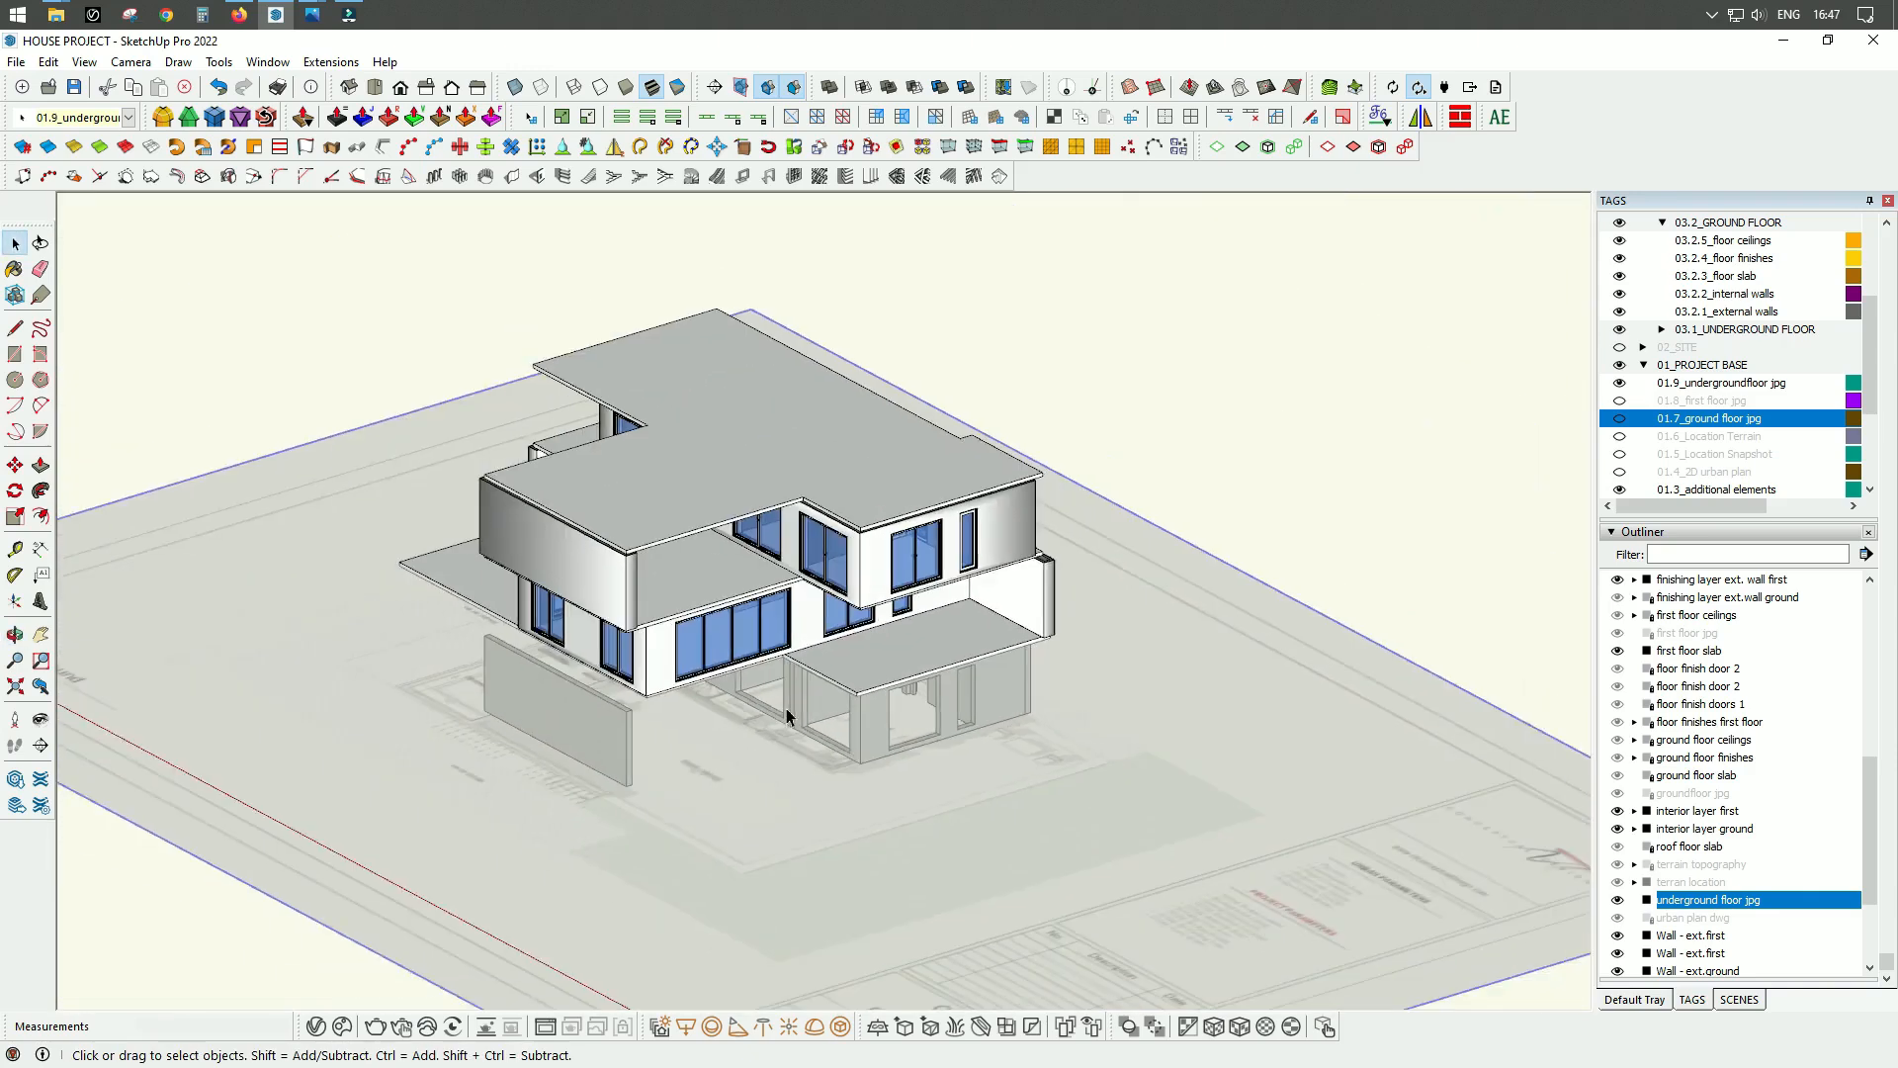
key(m)
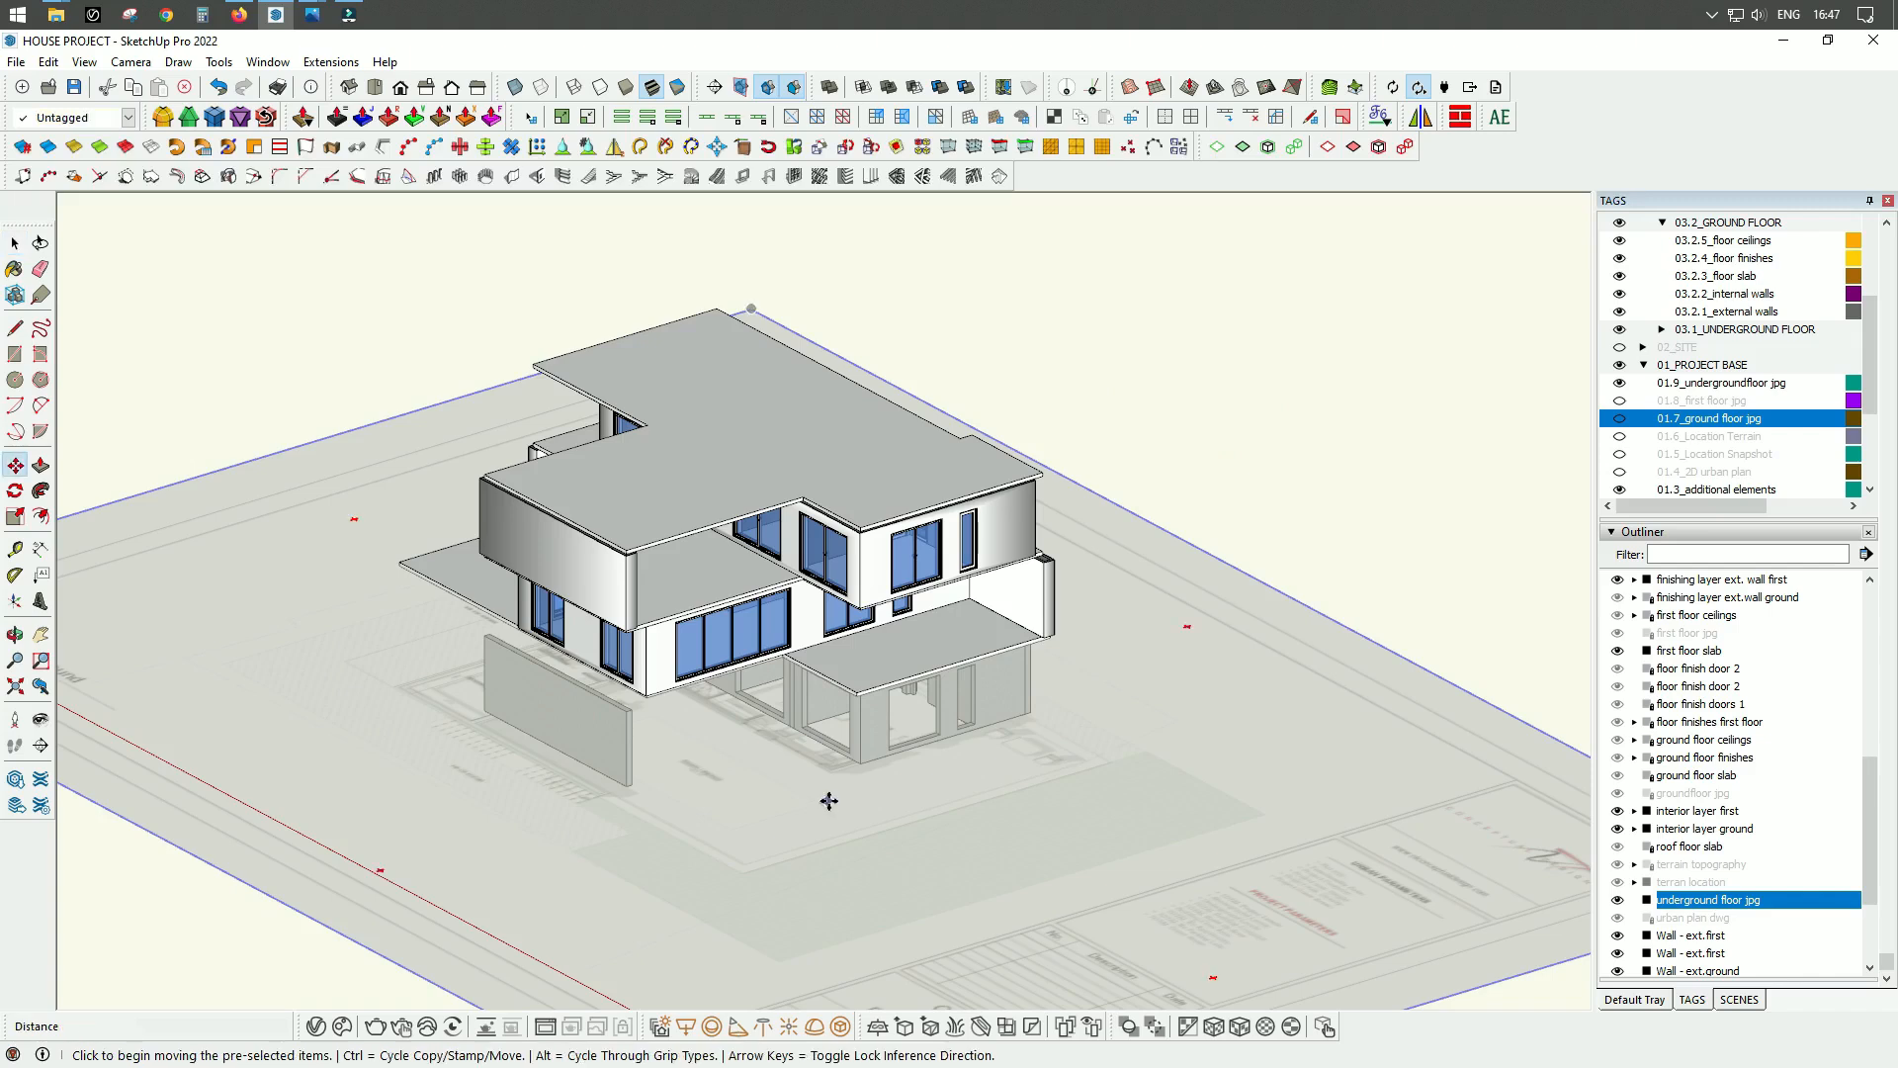
scroll(840, 806, up, 5)
scroll(845, 733, up, 3)
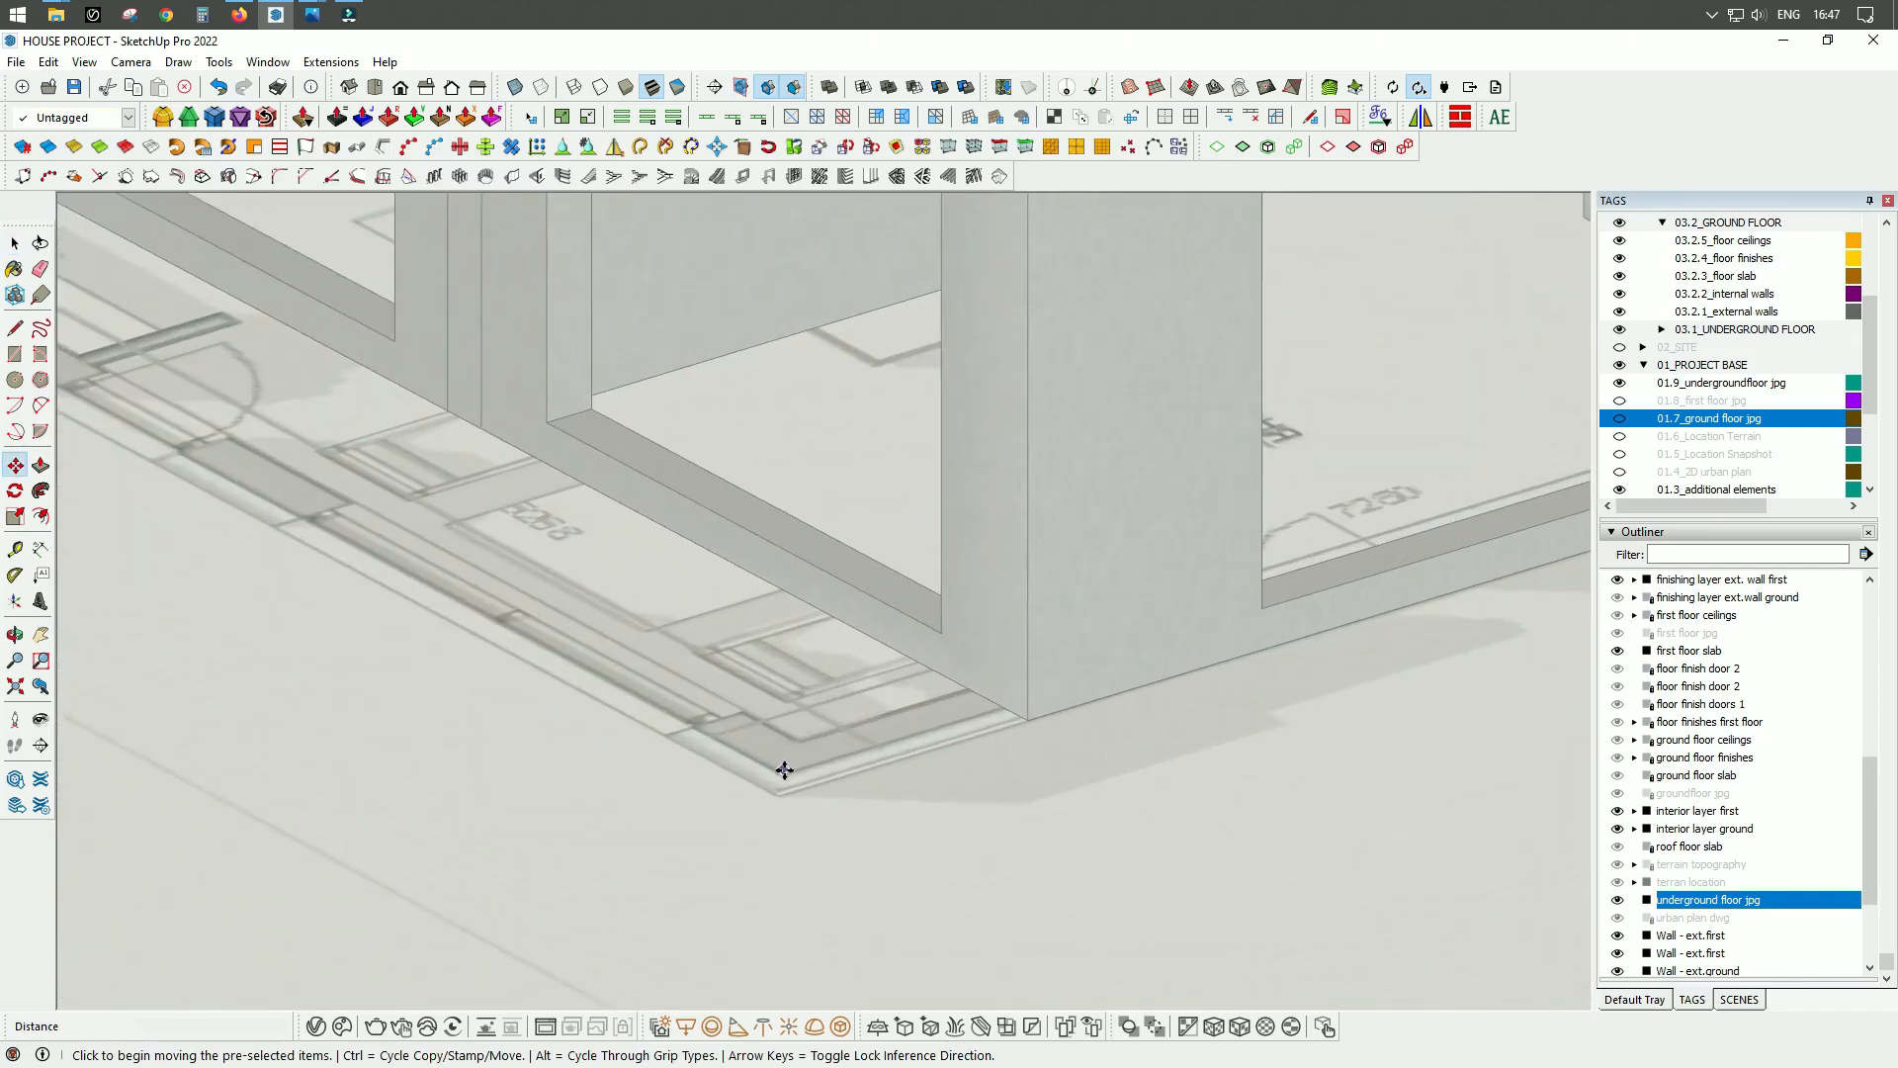
click(783, 771)
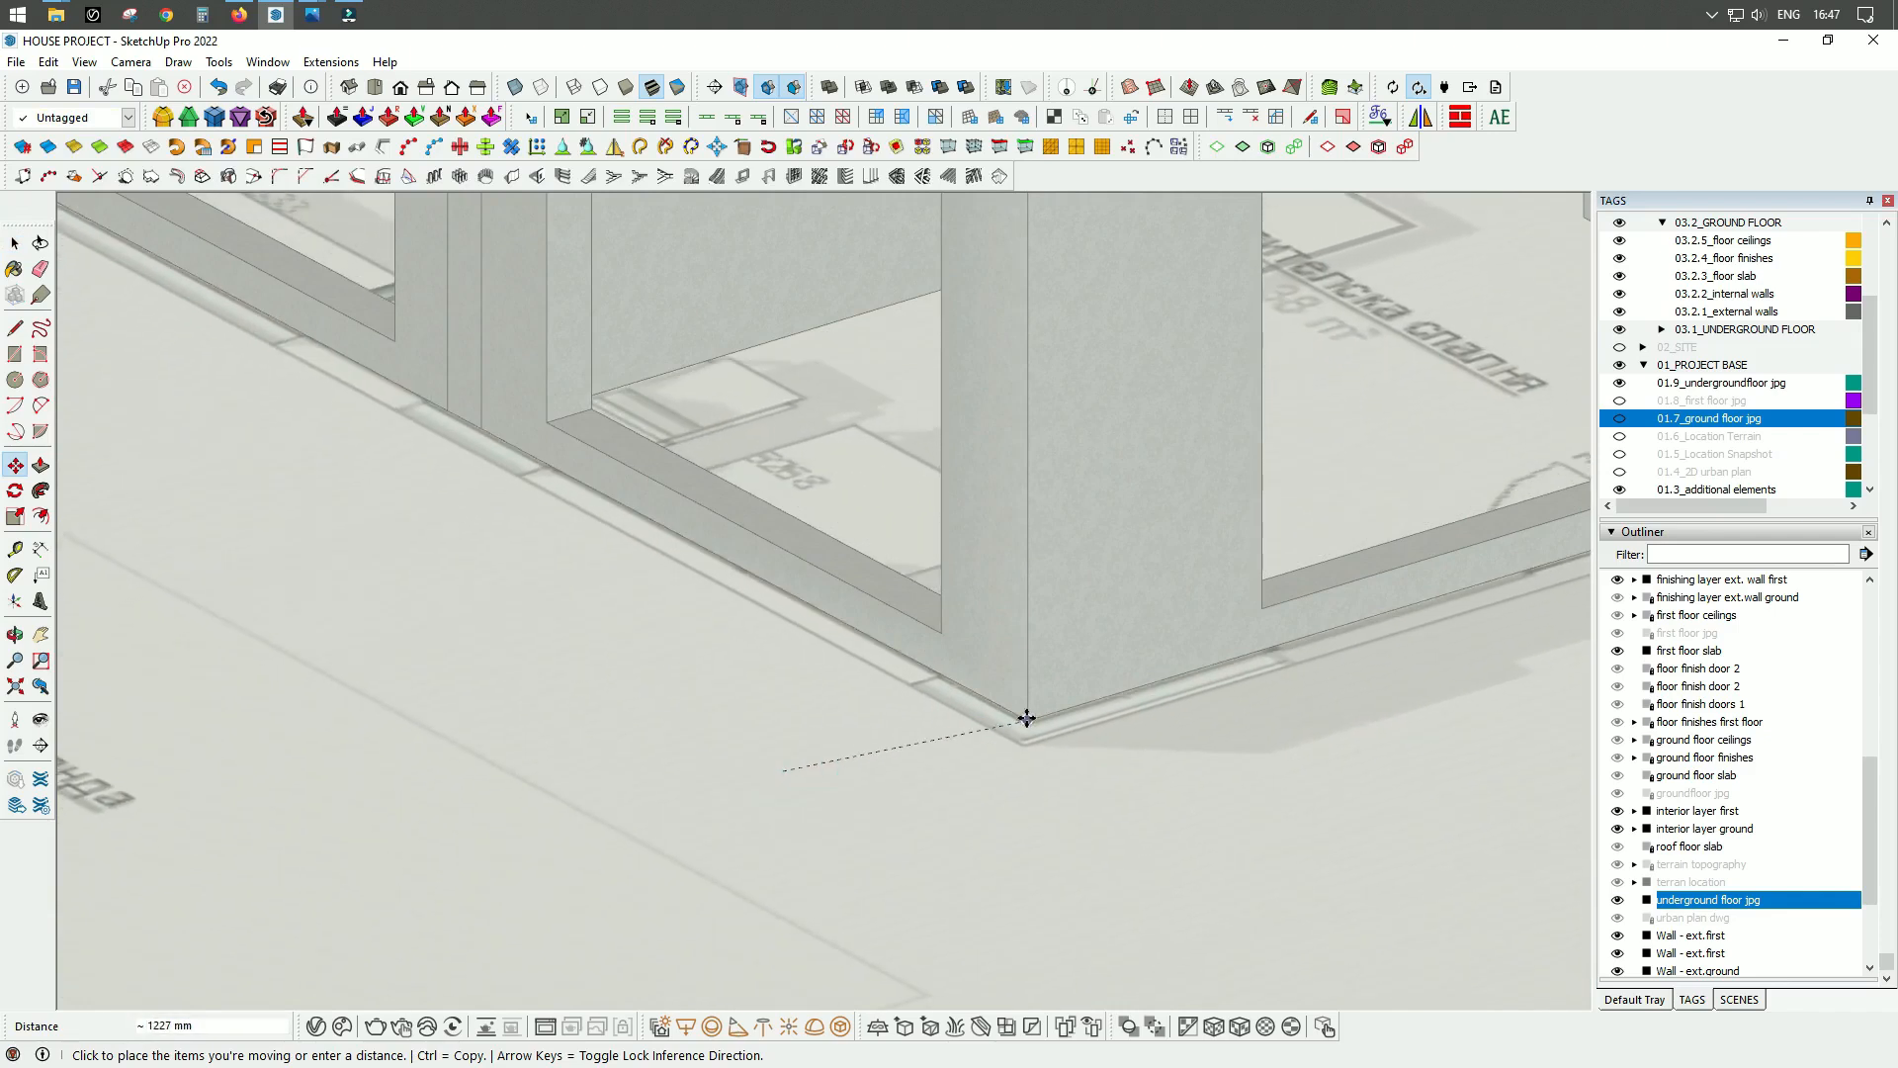
click(1026, 719)
scroll(614, 762, down, 8)
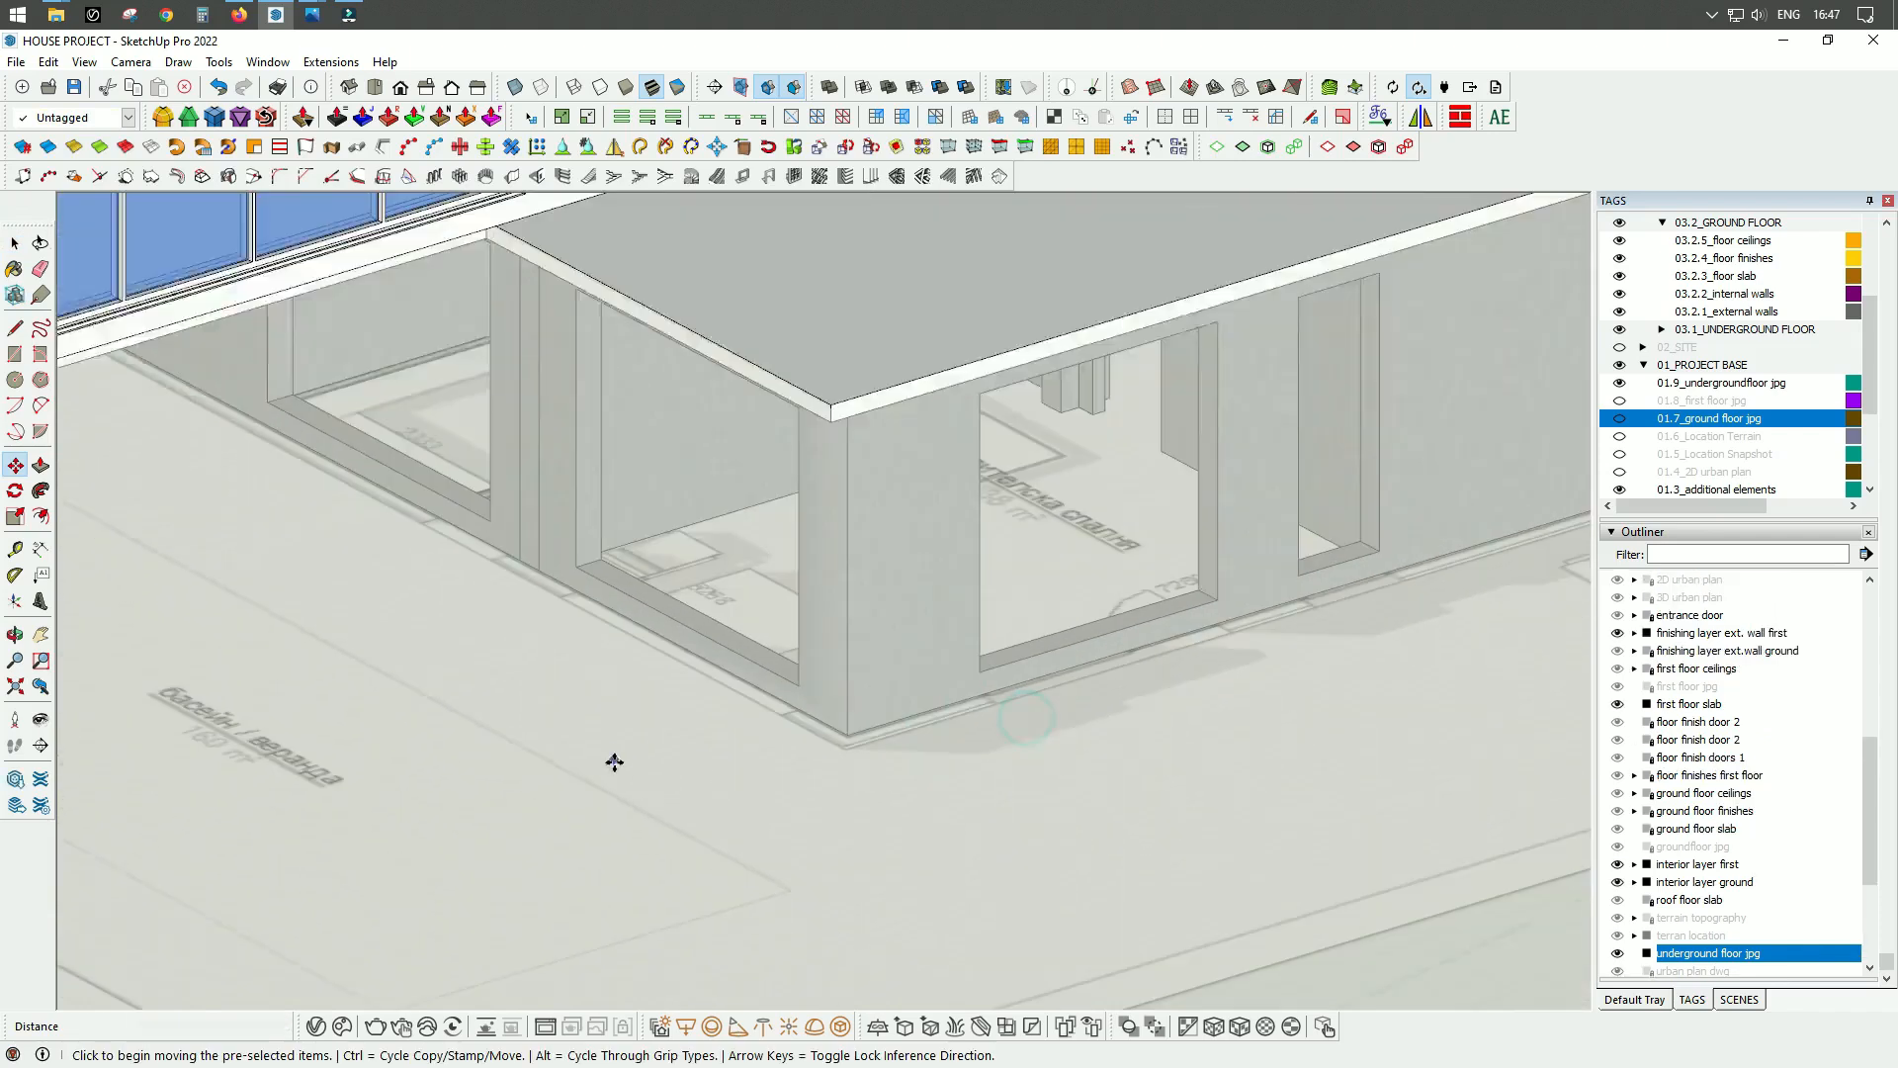
Step: Inspect how the copied walls and the free-standing wall's end line up with the underground floor plan
middle_drag(614, 792, 951, 760)
scroll(965, 791, down, 10)
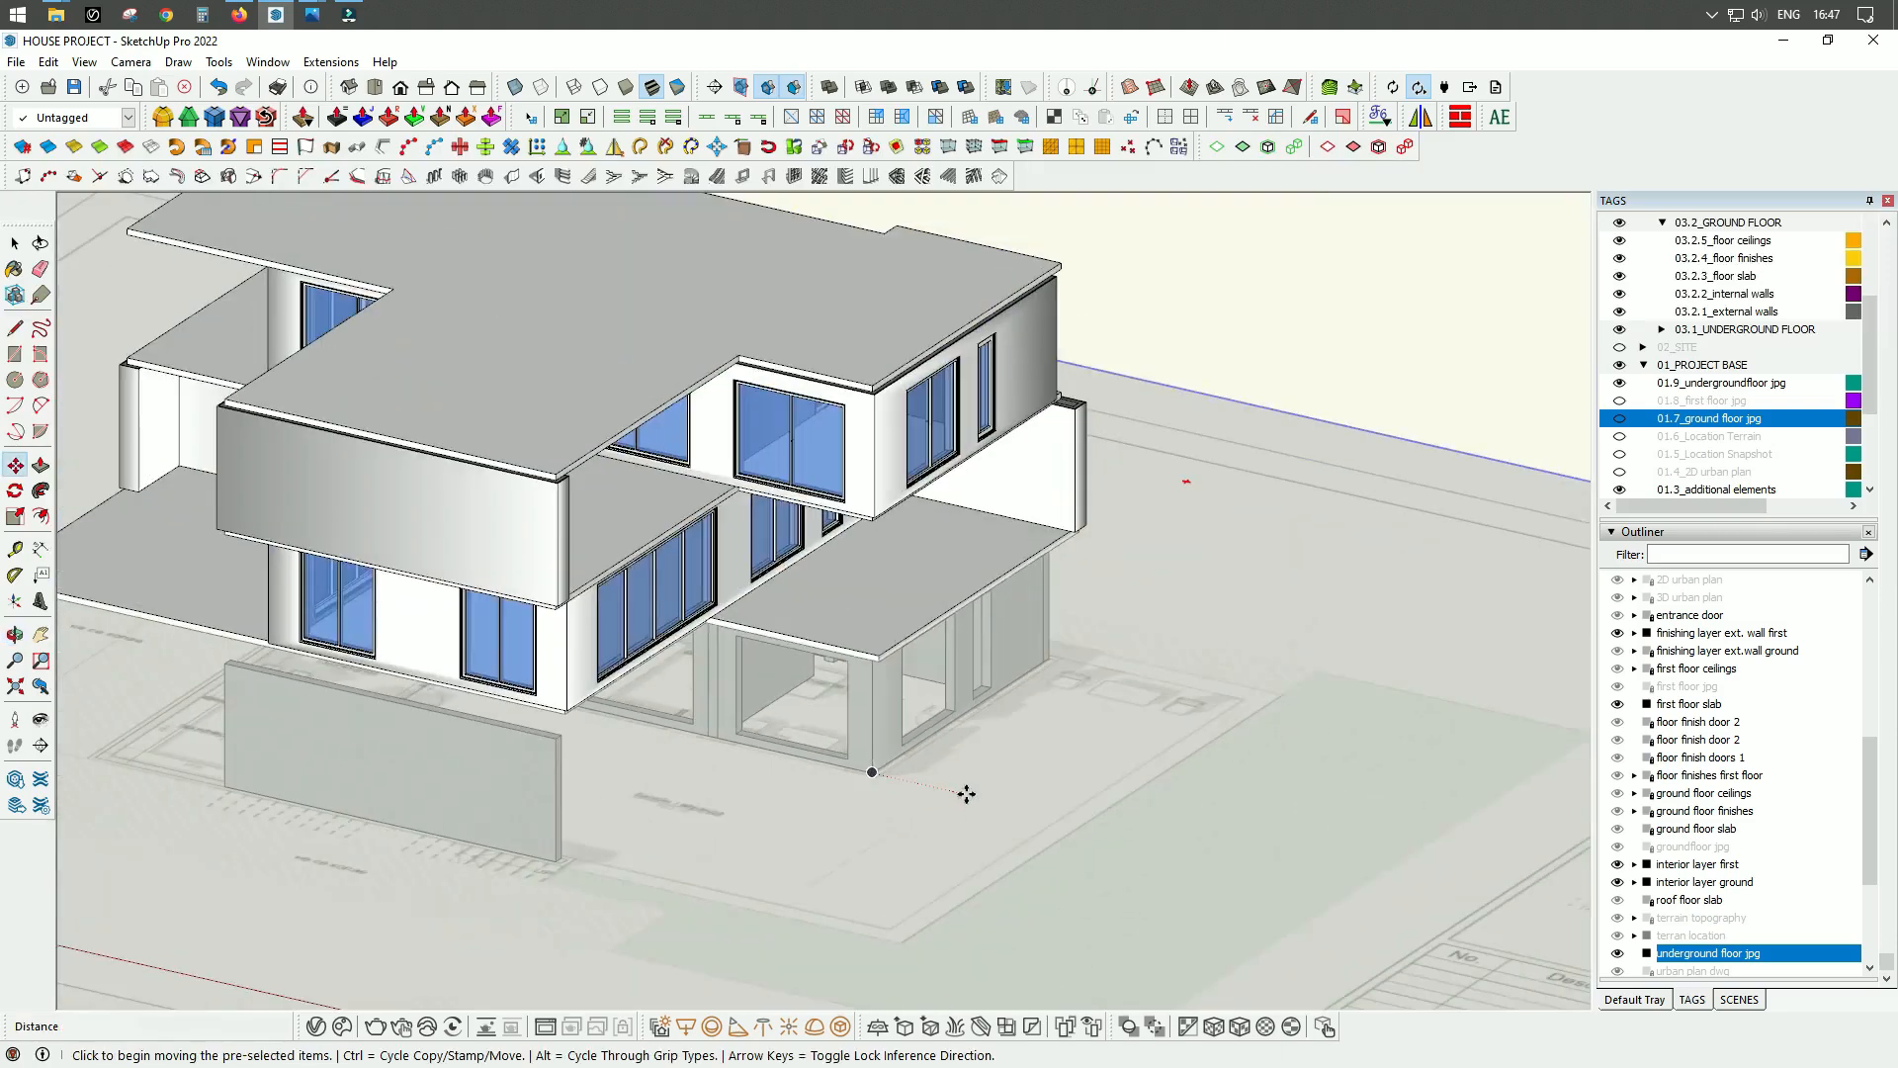
middle_drag(678, 835, 962, 771)
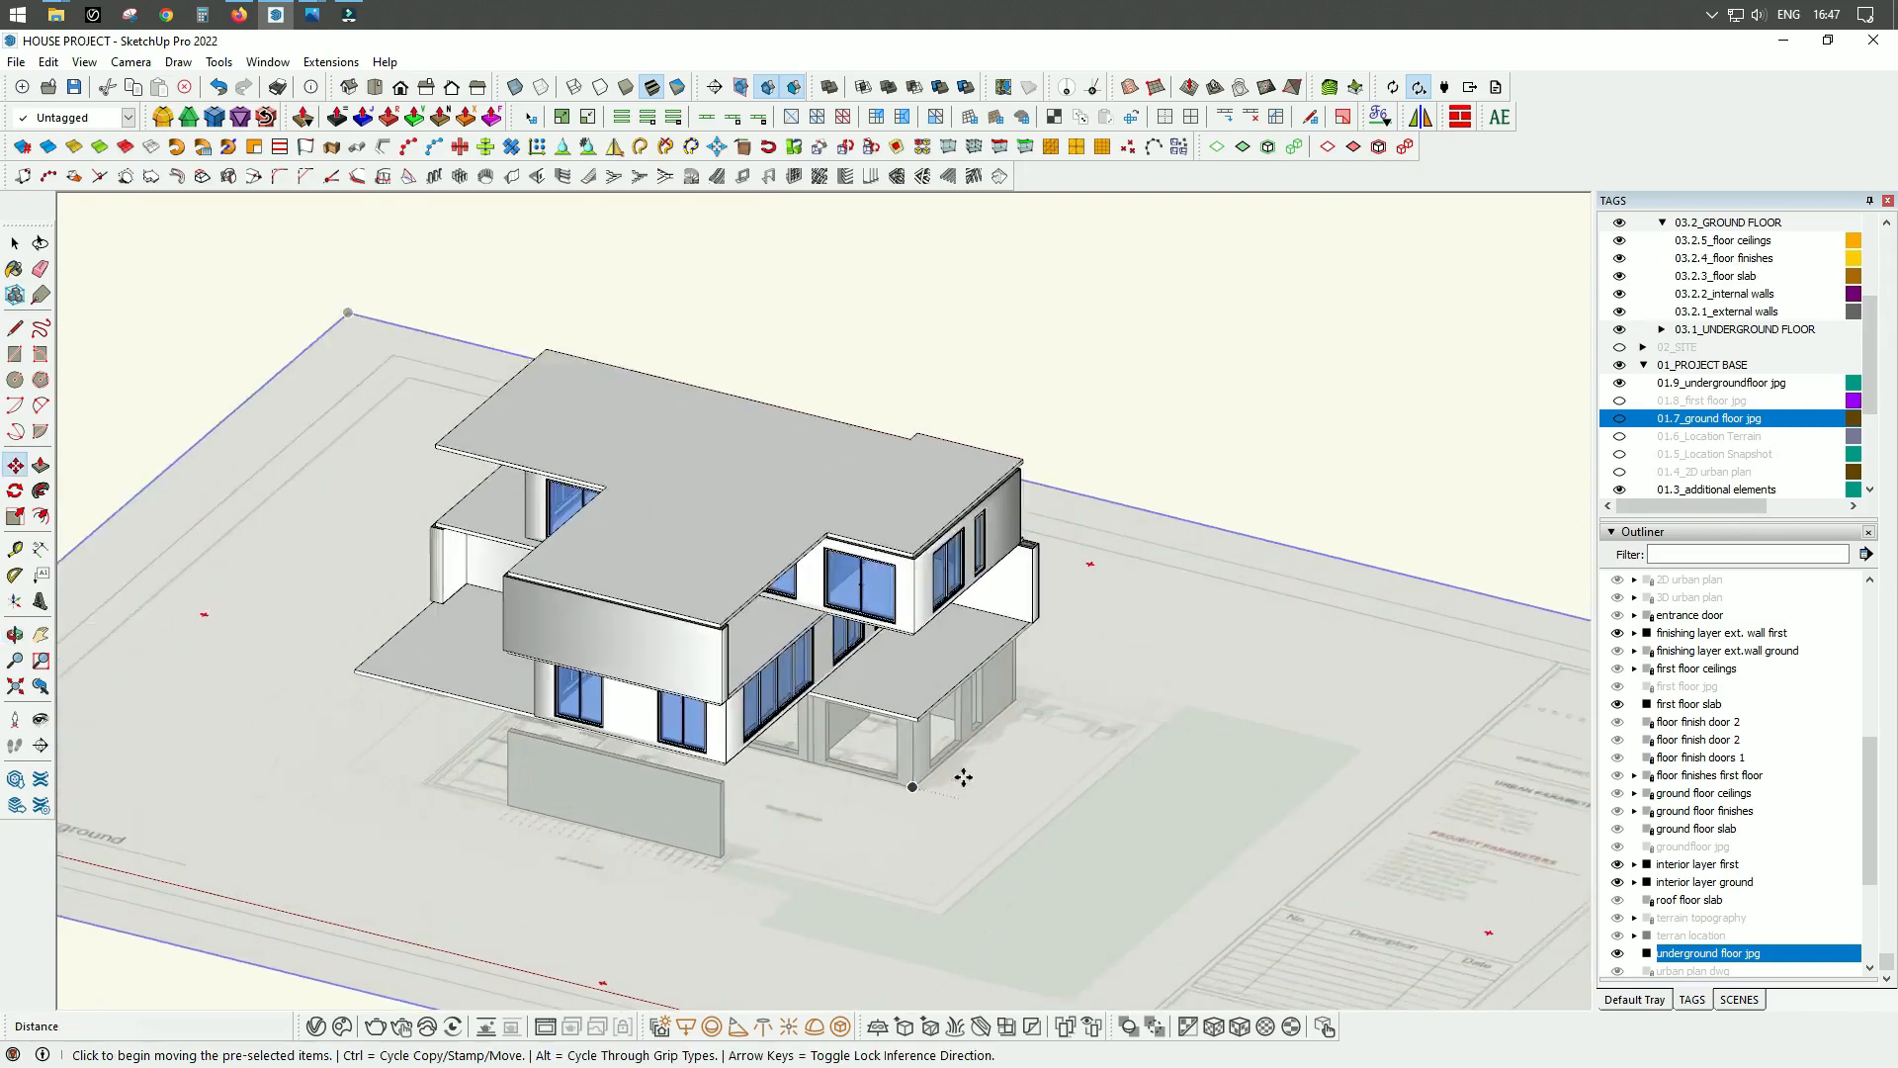
scroll(1038, 786, up, 5)
middle_drag(1080, 797, 953, 860)
key(m)
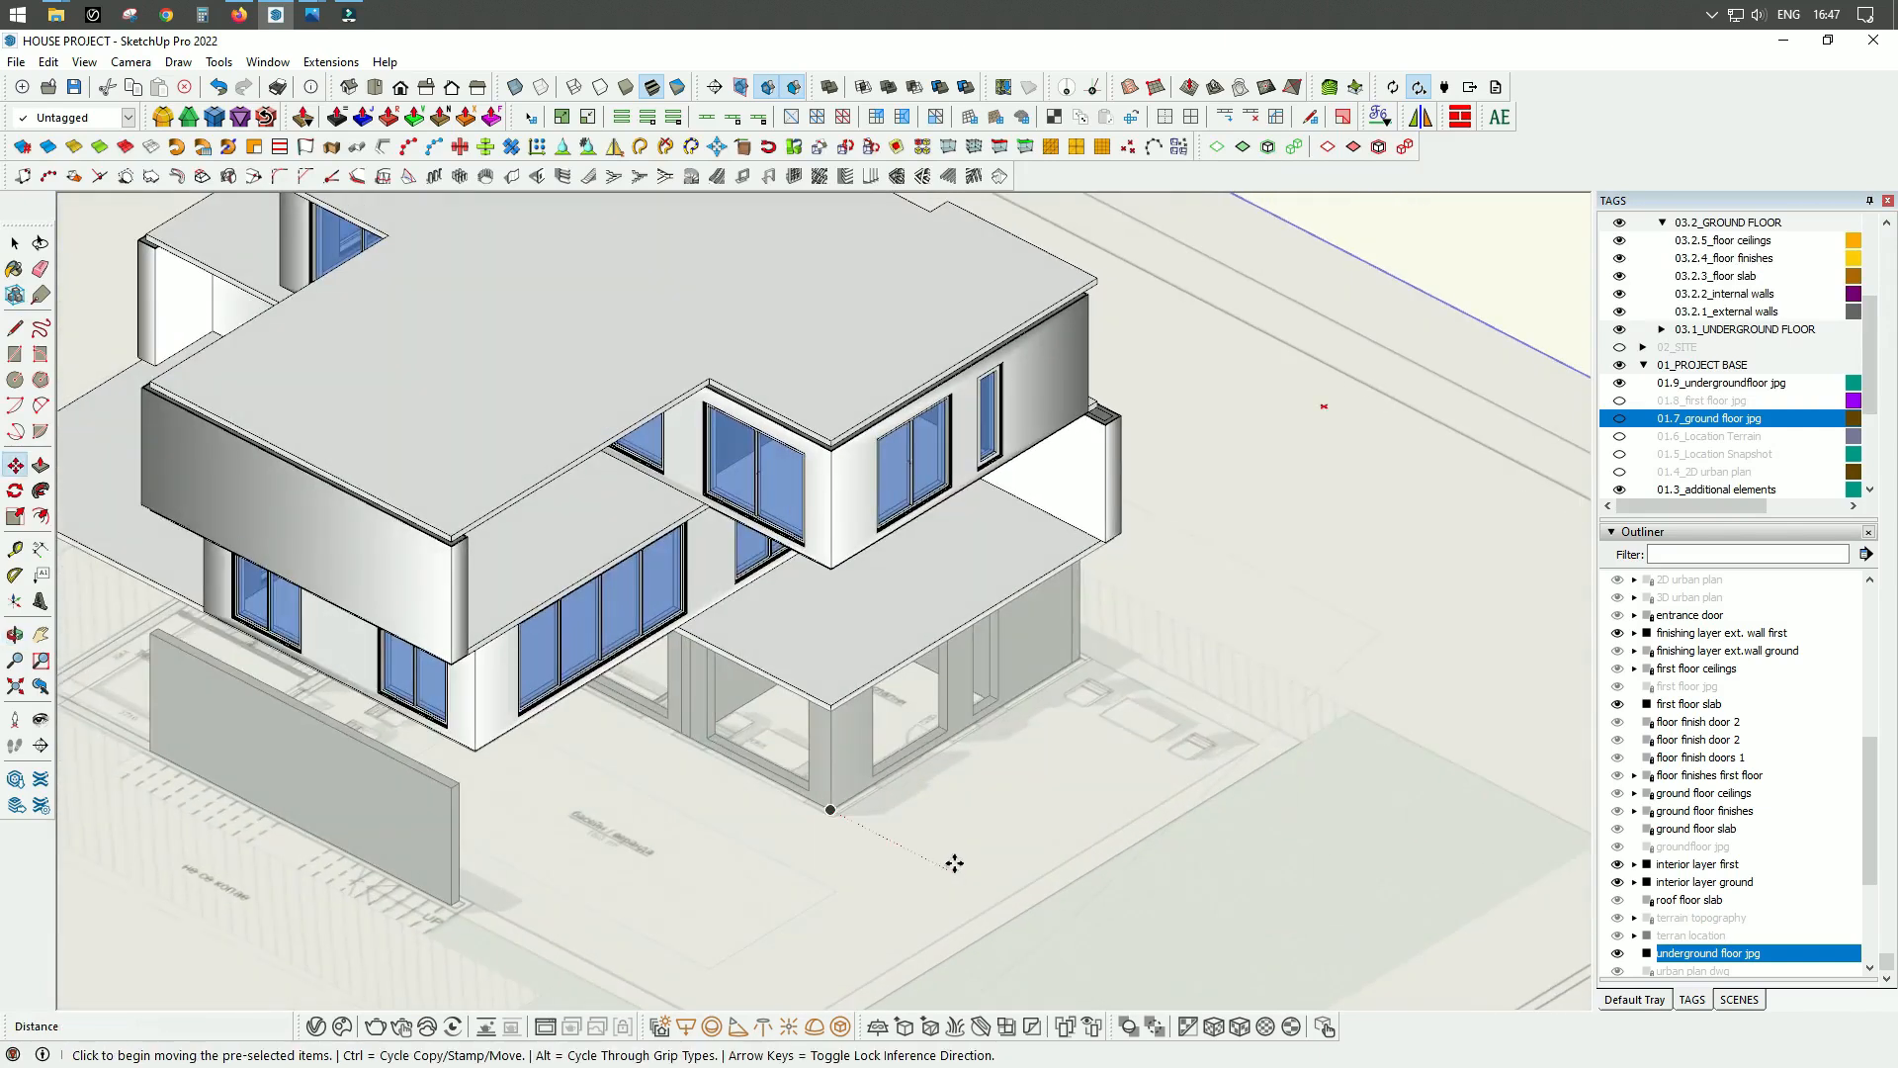
middle_drag(622, 857, 454, 864)
scroll(386, 875, up, 6)
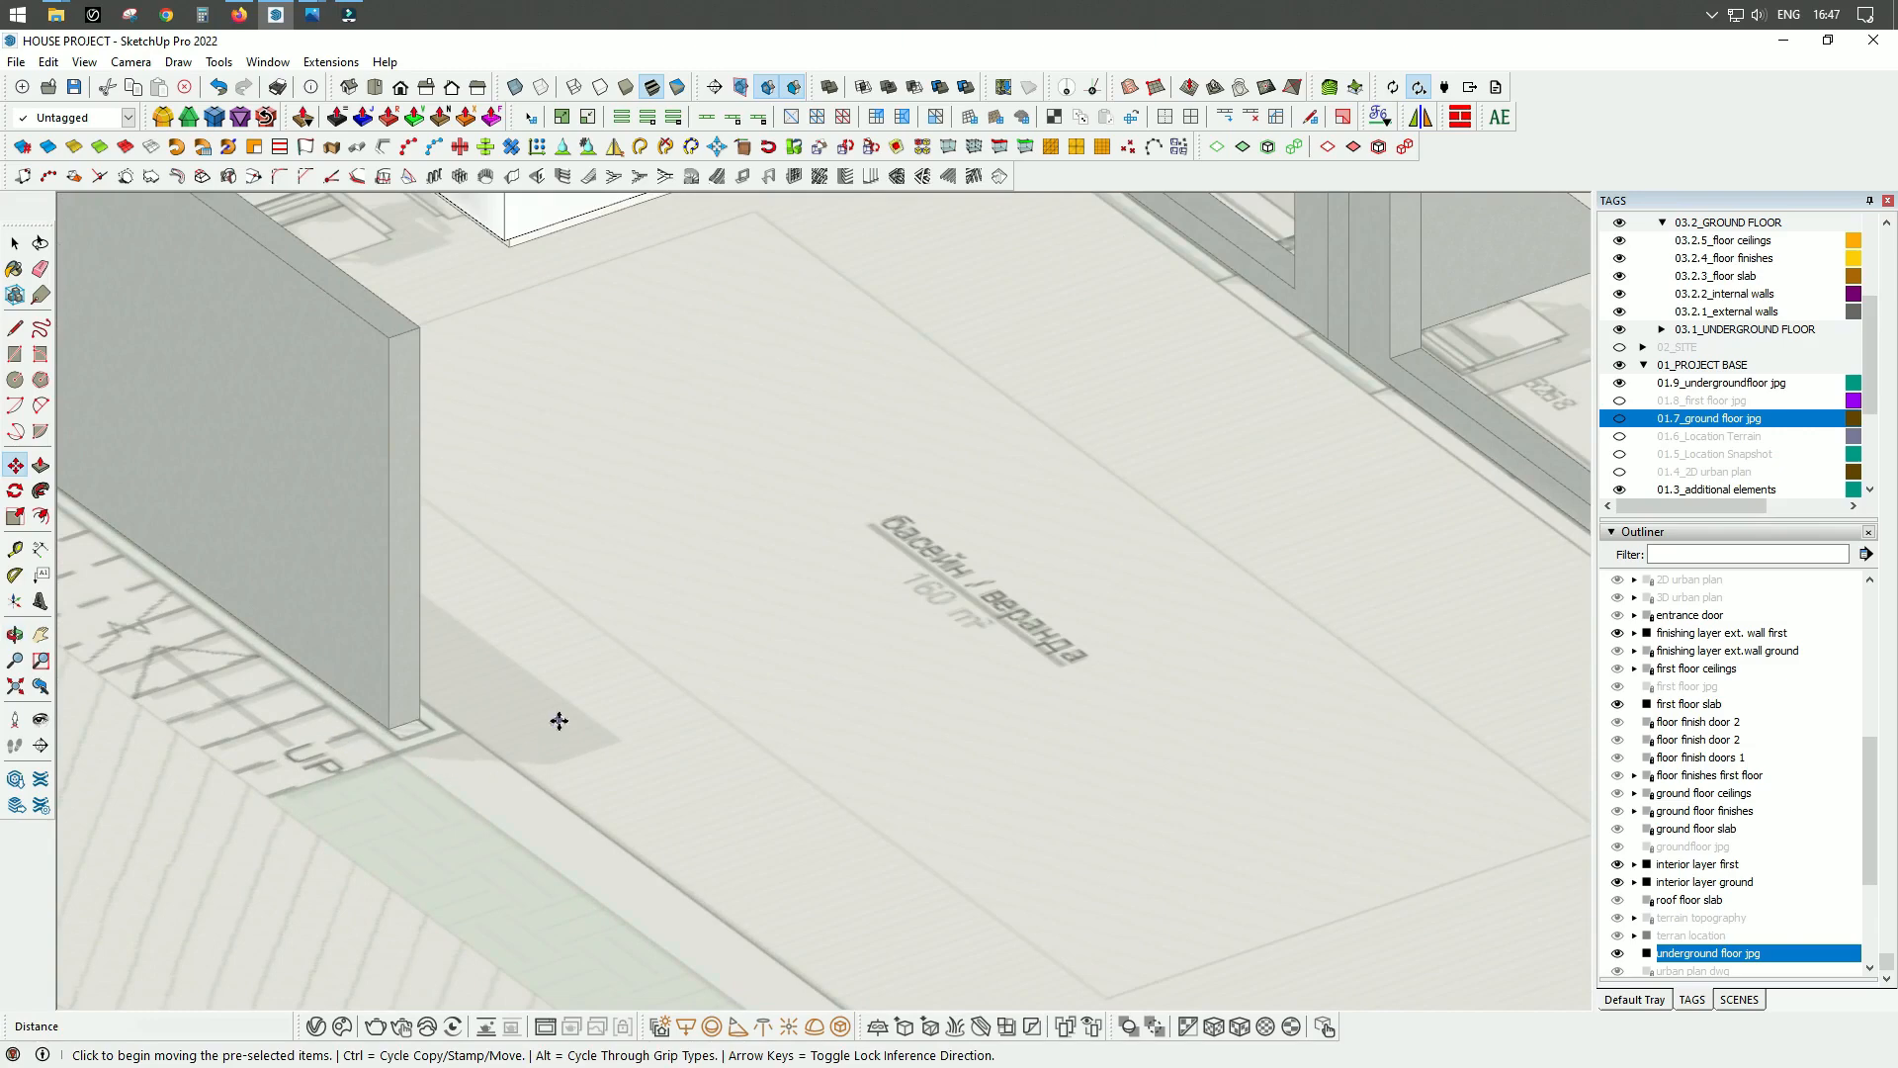
scroll(559, 721, down, 5)
scroll(484, 792, down, 1)
middle_drag(484, 792, 510, 747)
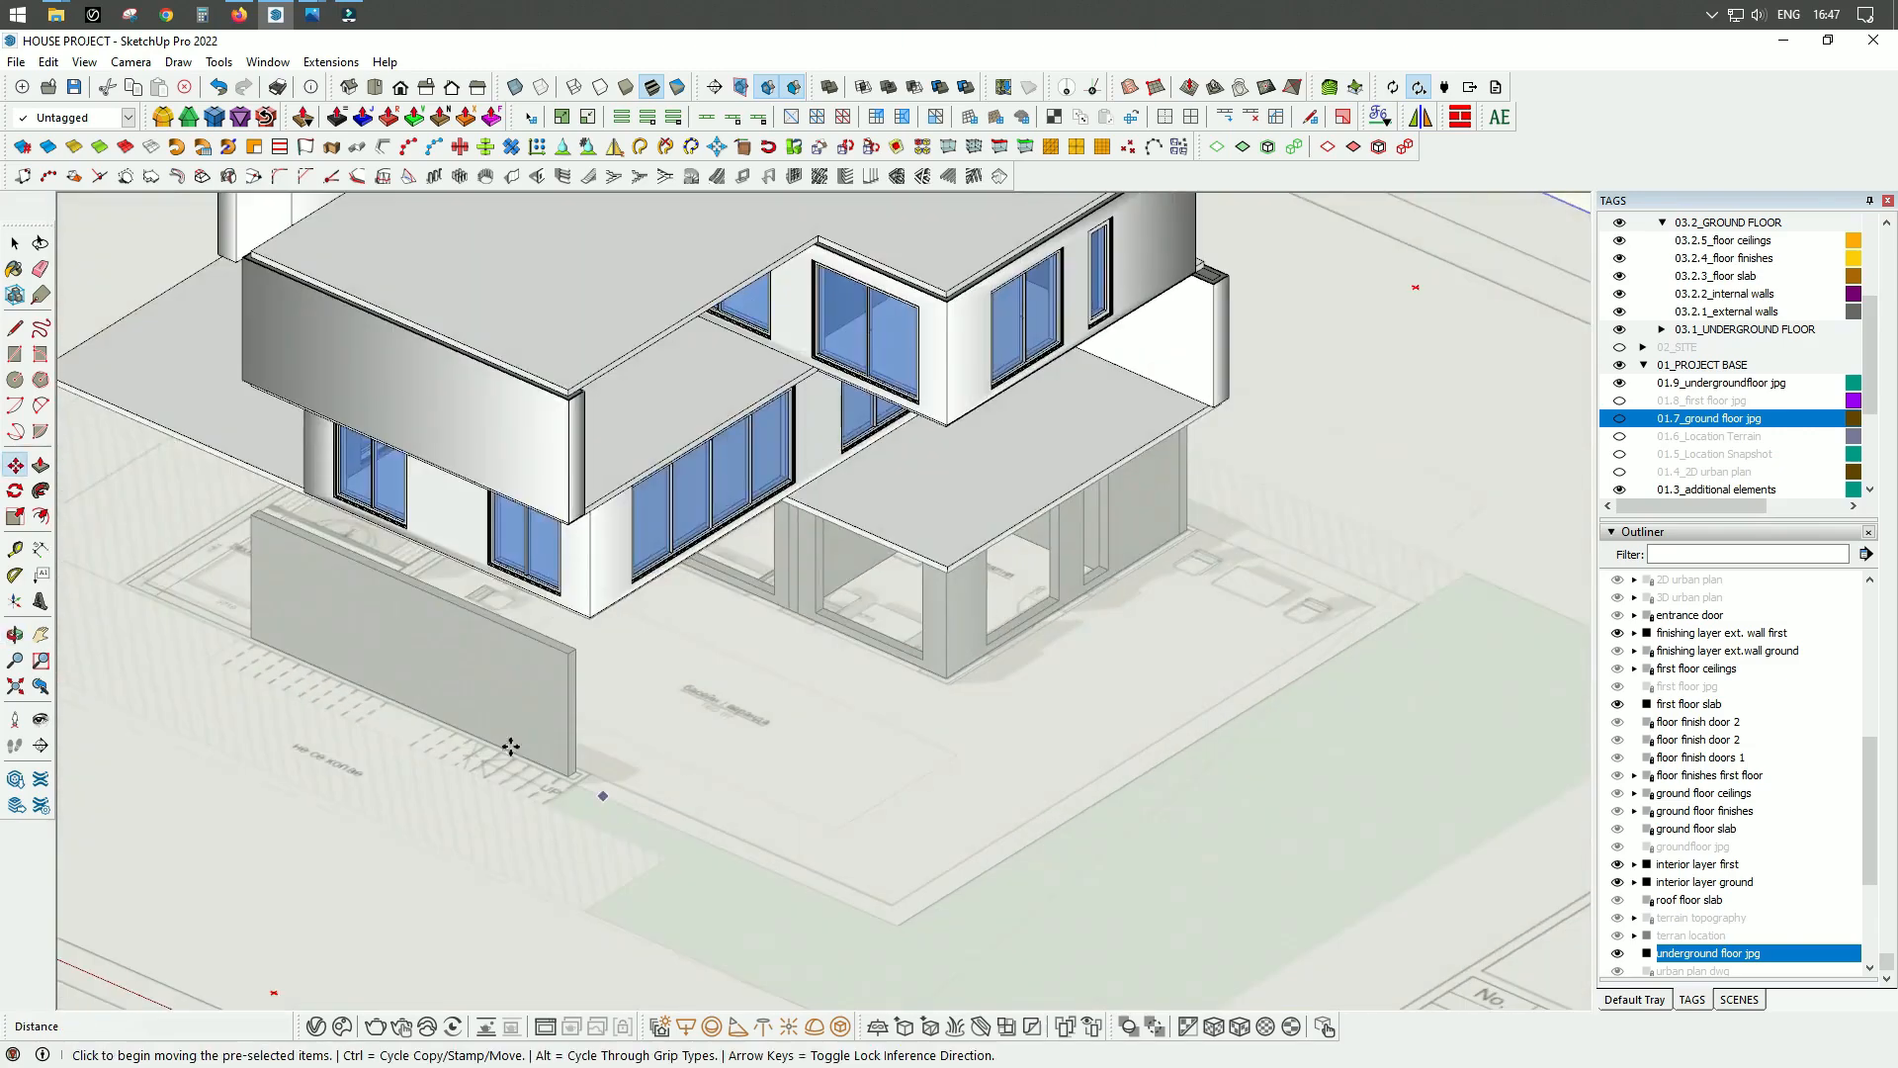
scroll(235, 643, up, 2)
middle_drag(261, 675, 394, 716)
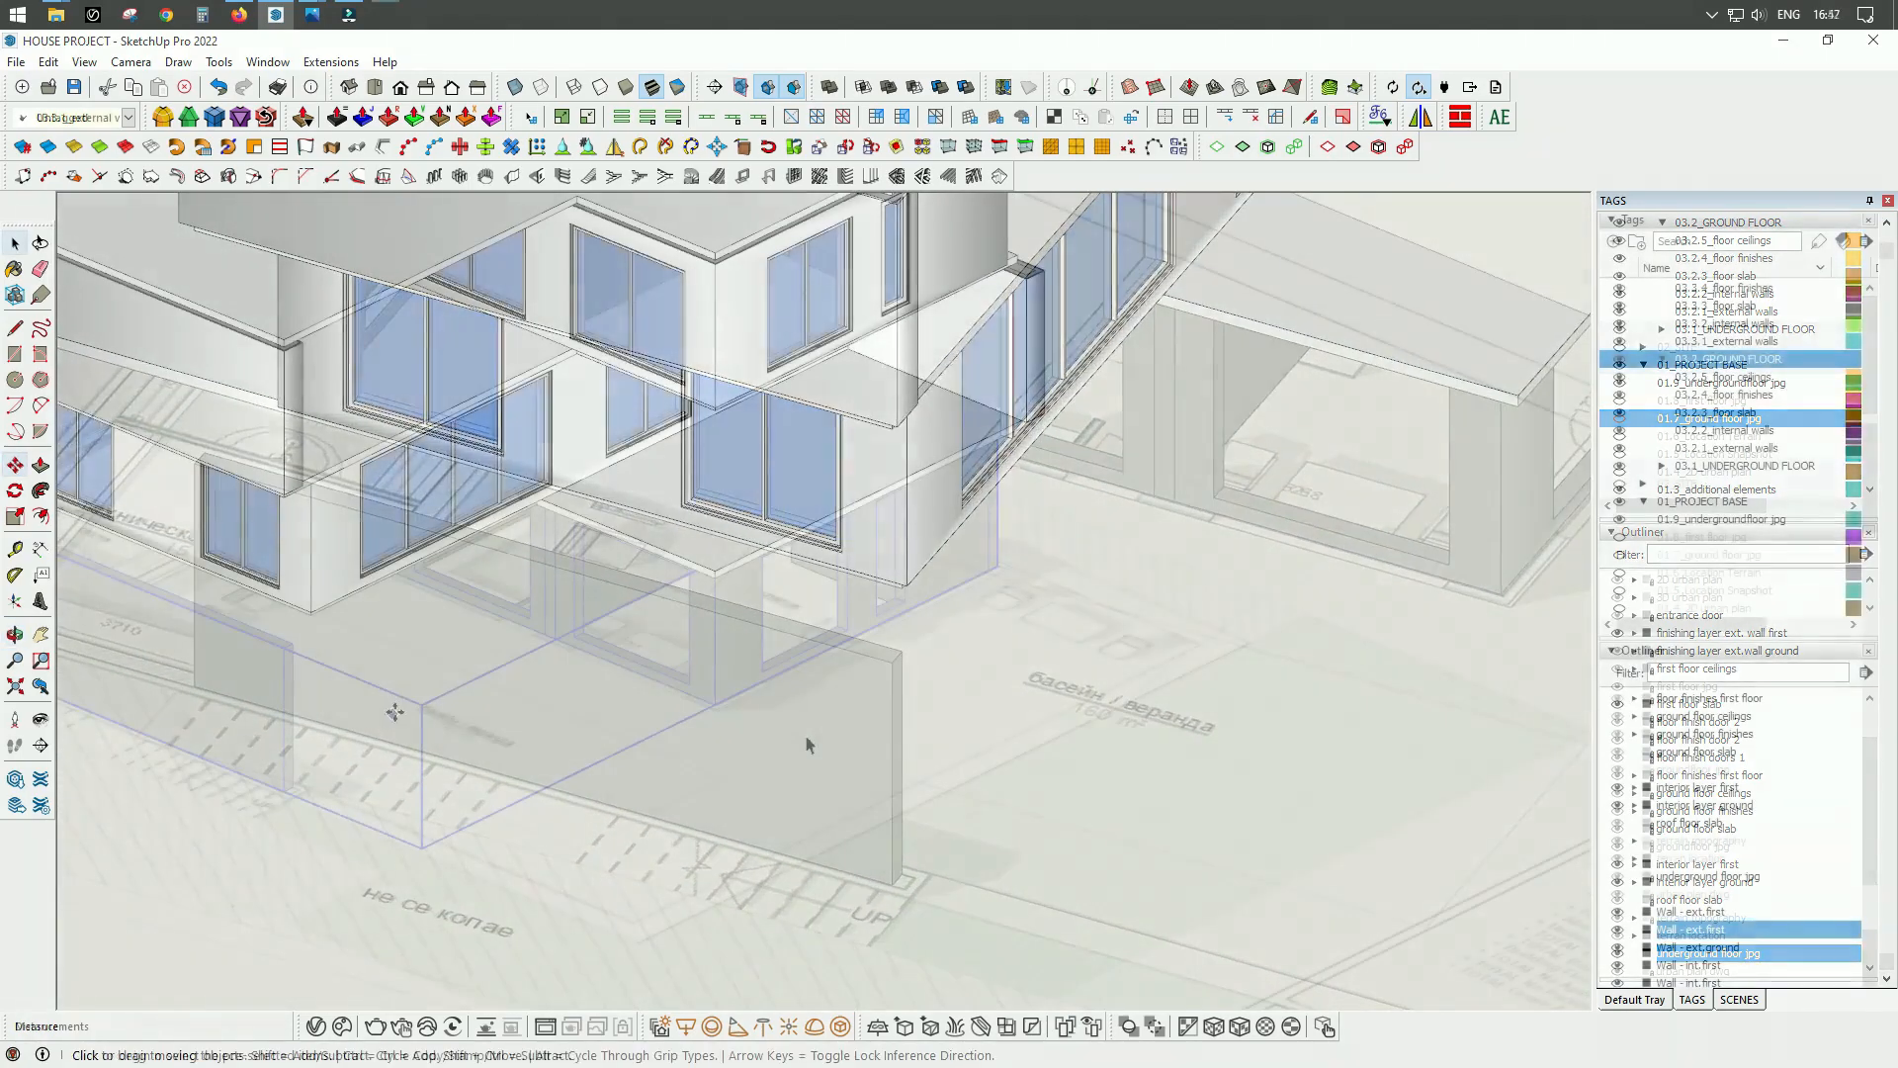
Step: Rename the lowered copy of the Wall - ext.first group as Wall - ext.under floor
middle_drag(805, 746, 1008, 688)
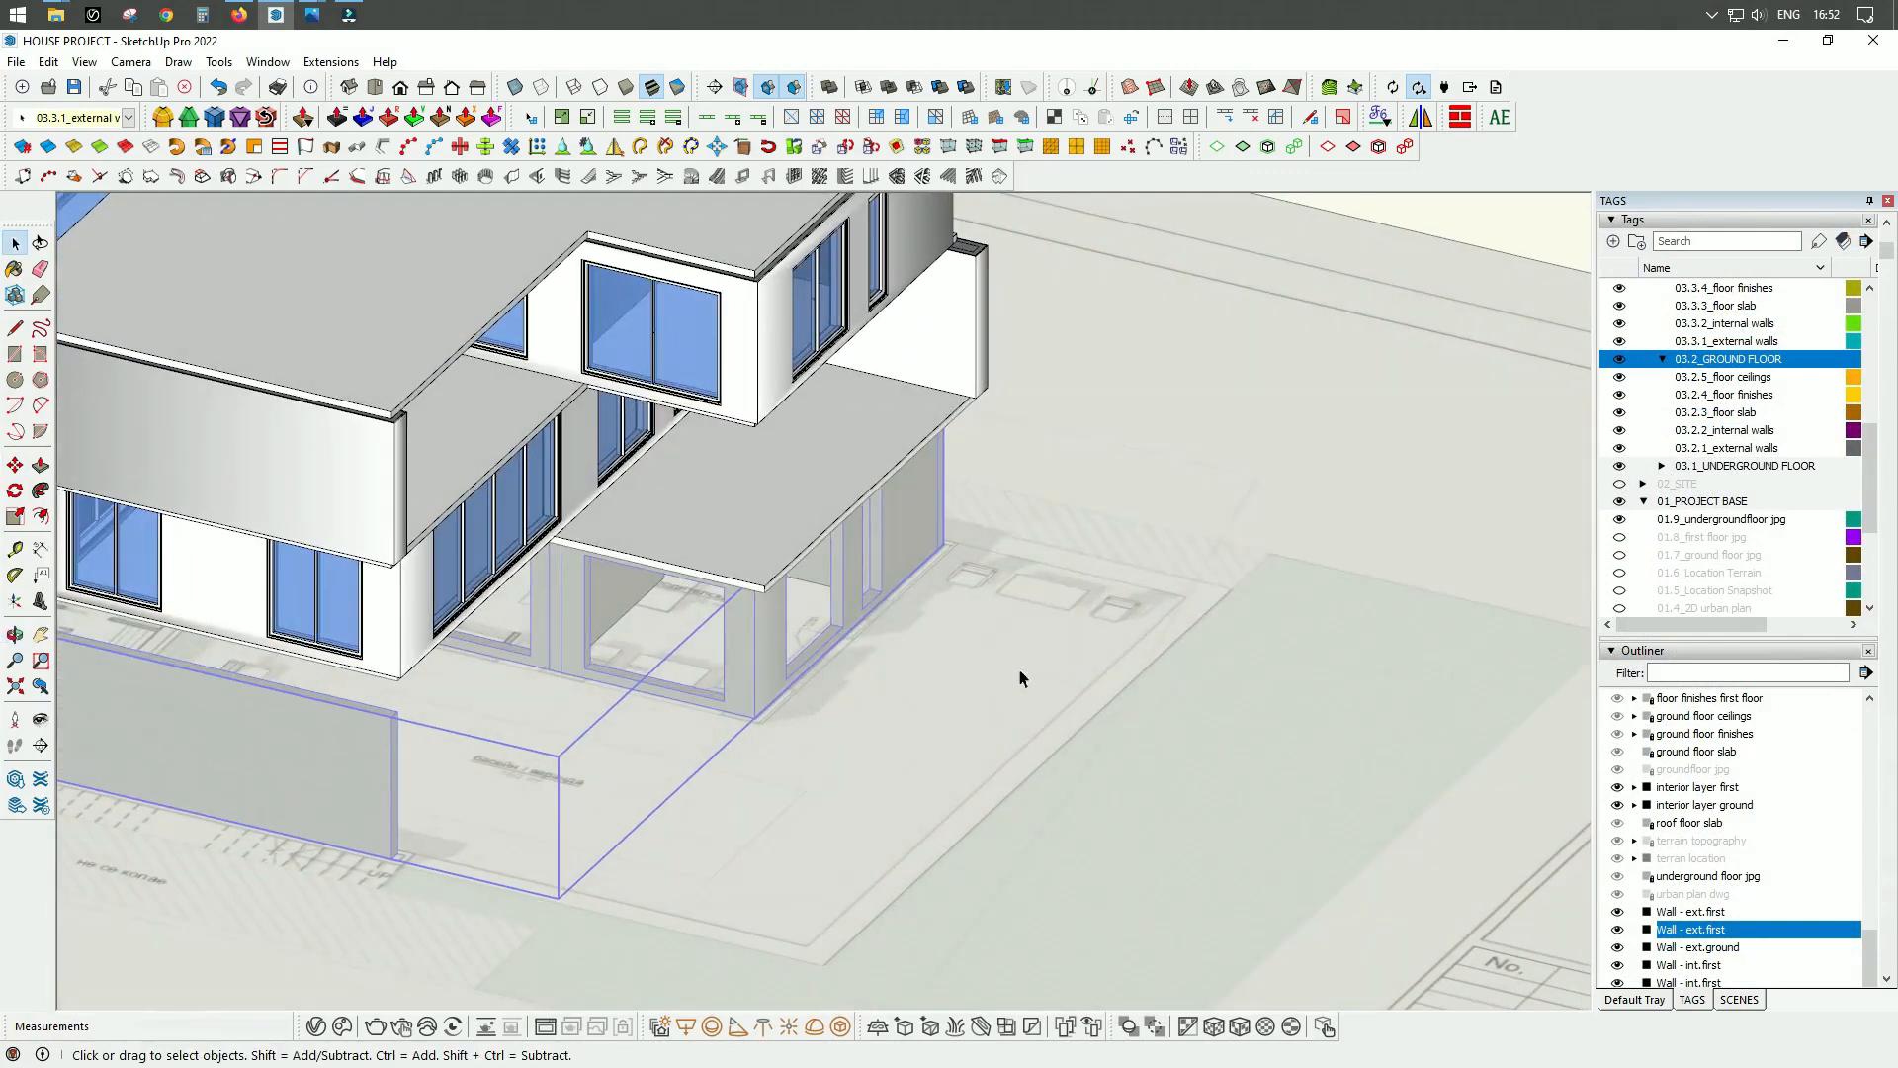
middle_drag(915, 749, 838, 734)
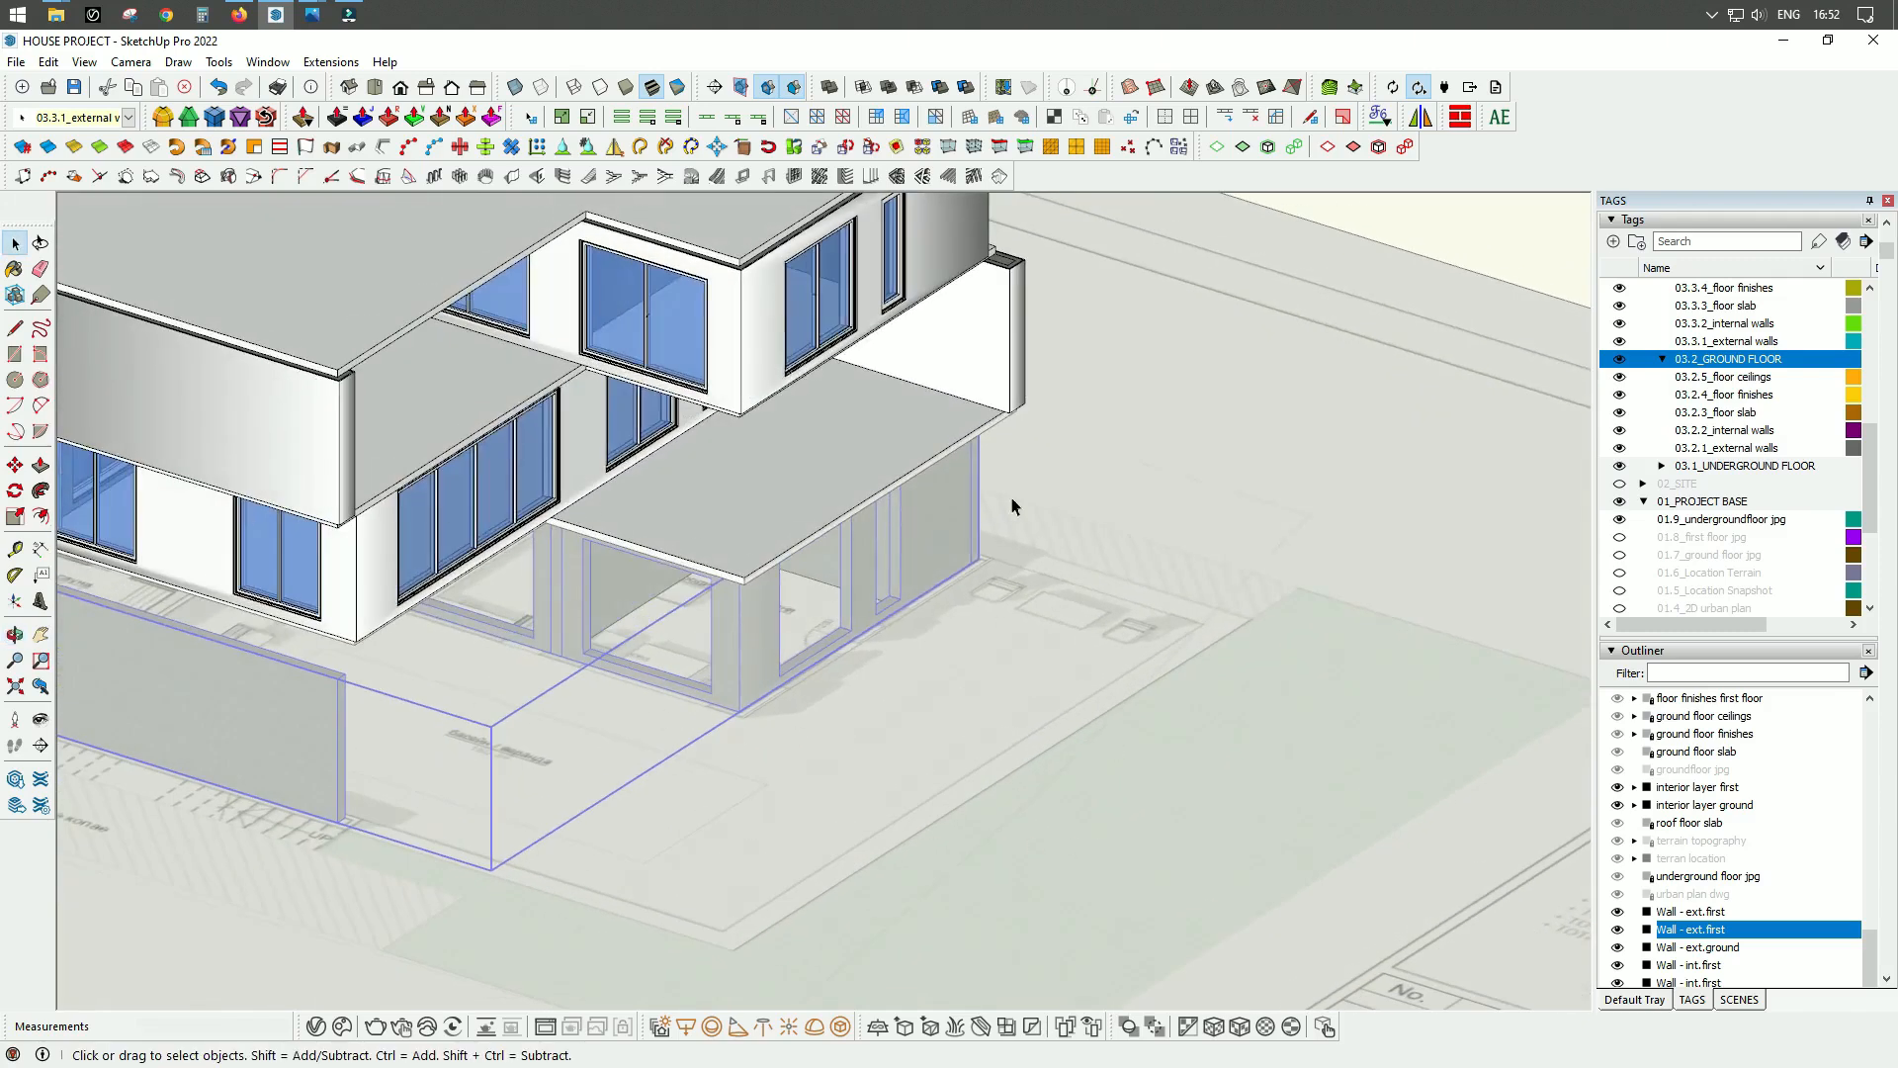
middle_drag(960, 626, 822, 603)
scroll(690, 633, up, 2)
scroll(740, 594, down, 2)
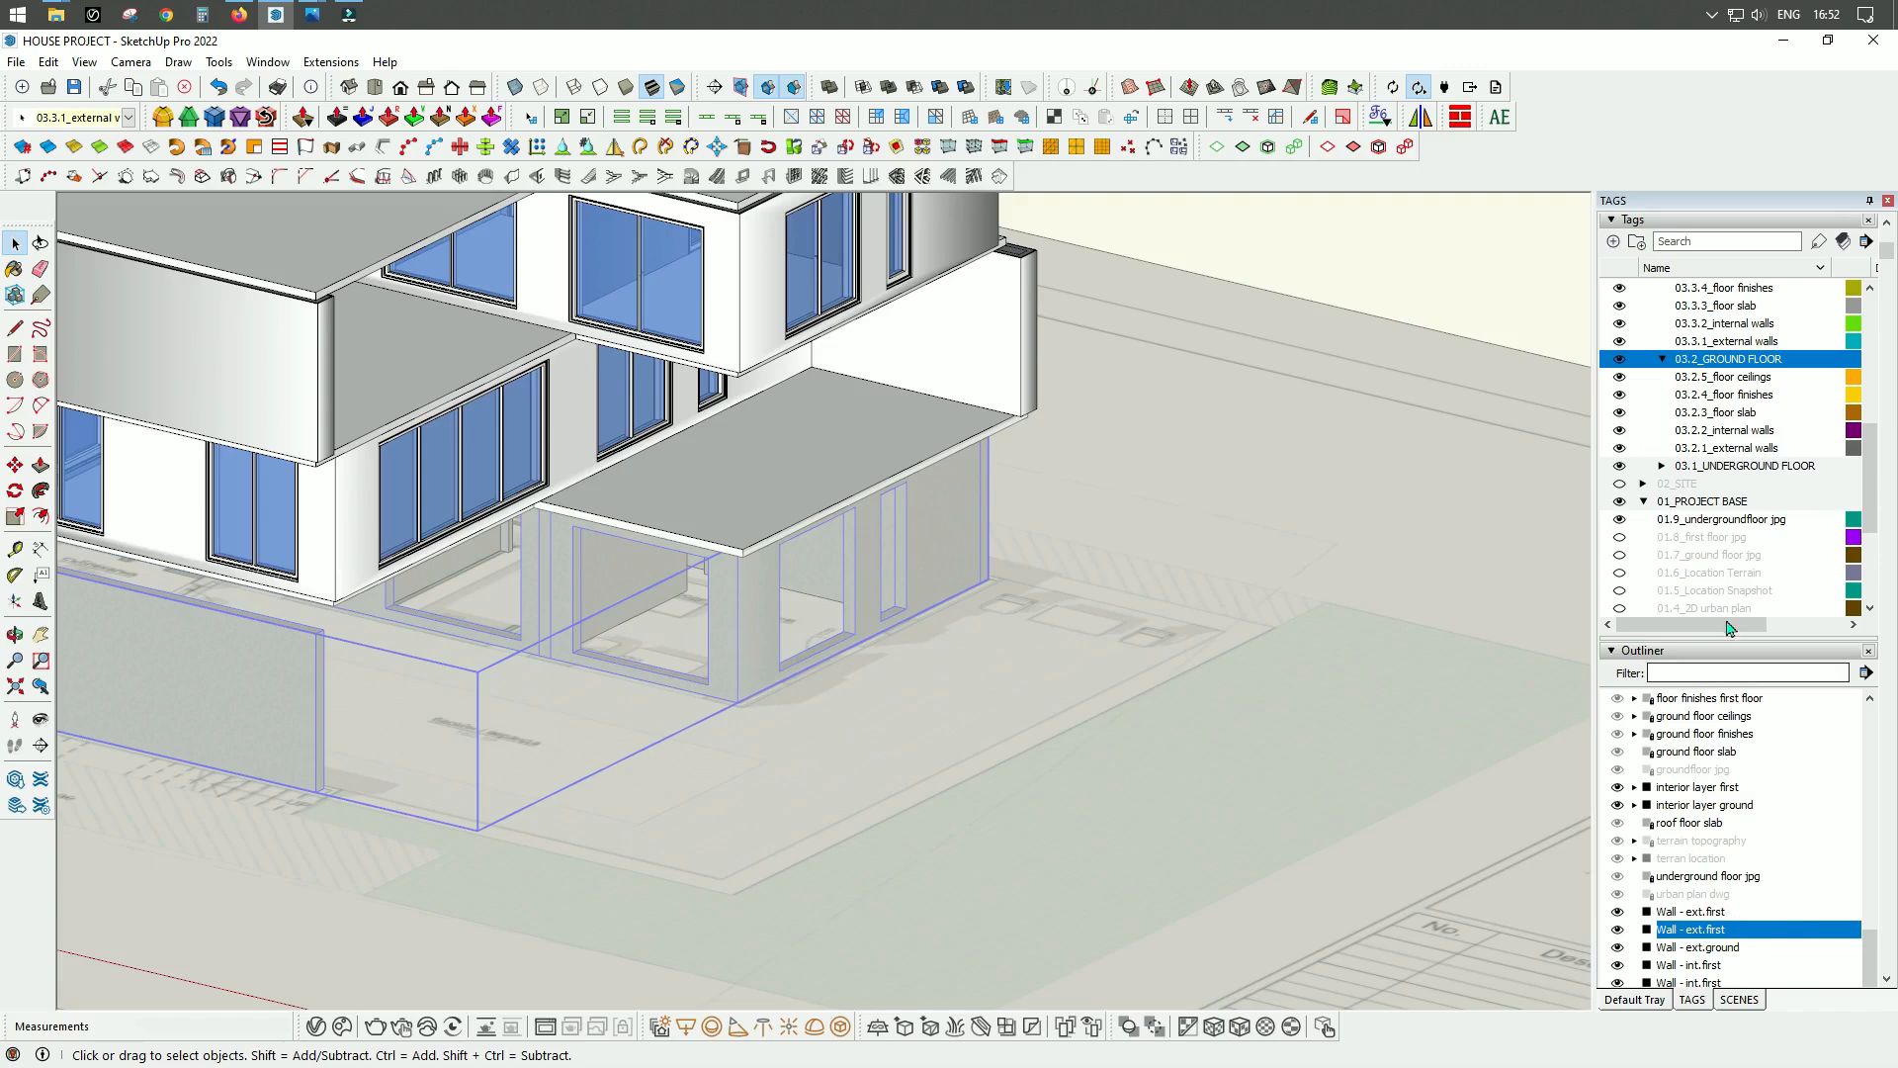
right_click(1714, 934)
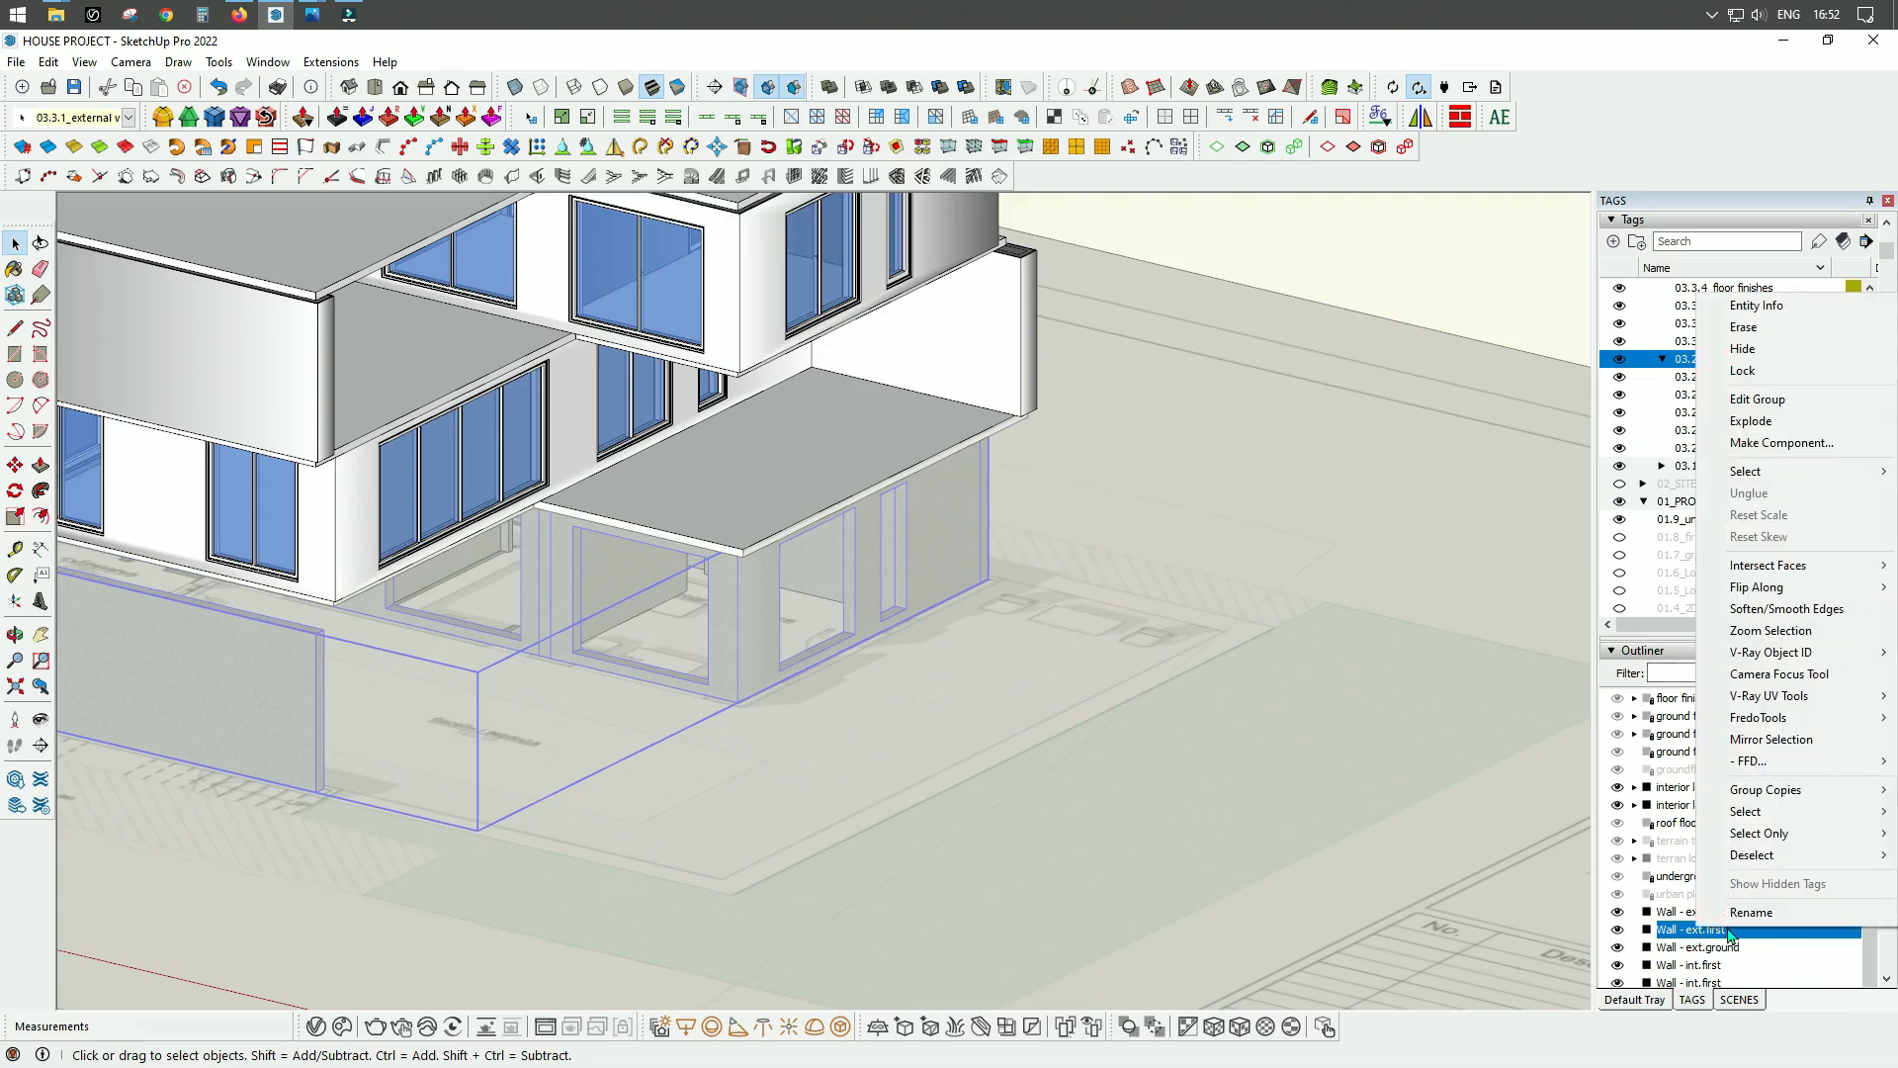
click(1746, 912)
drag(1747, 929, 1716, 930)
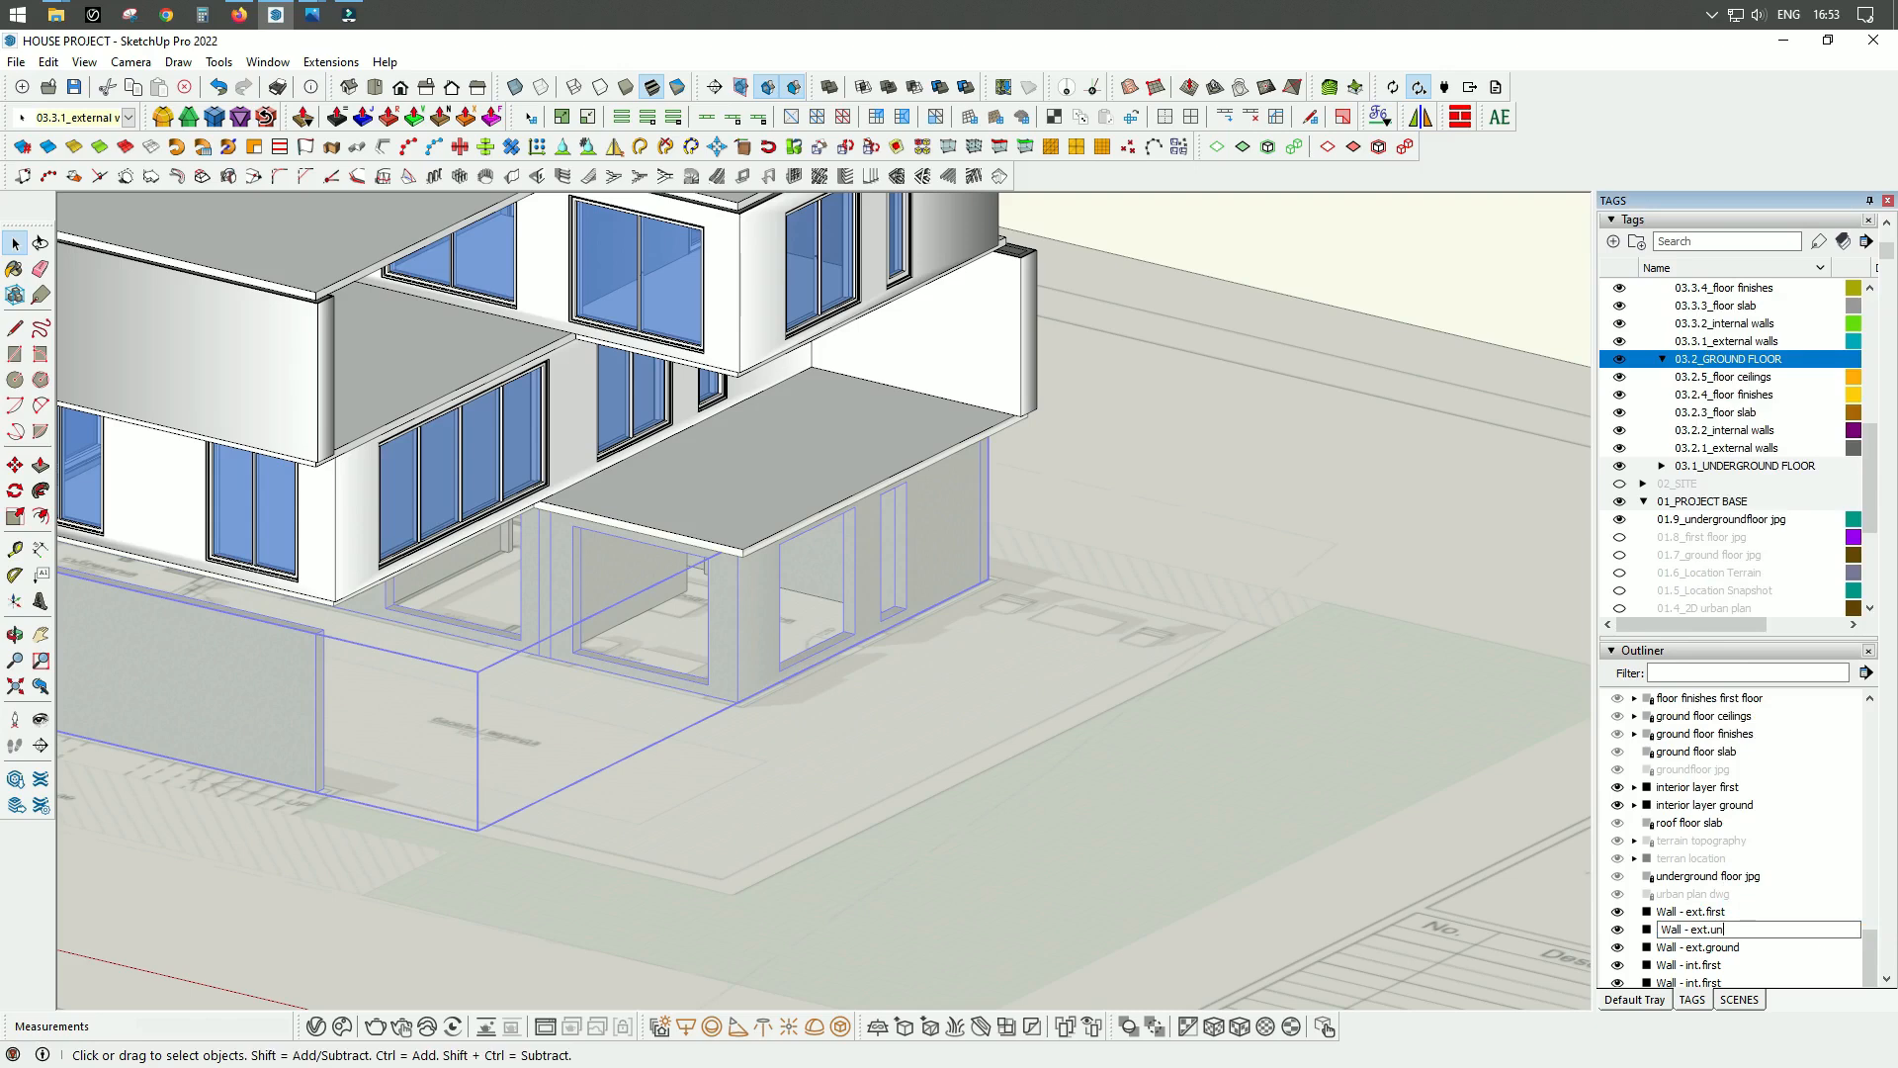
text(oor)
key(Return)
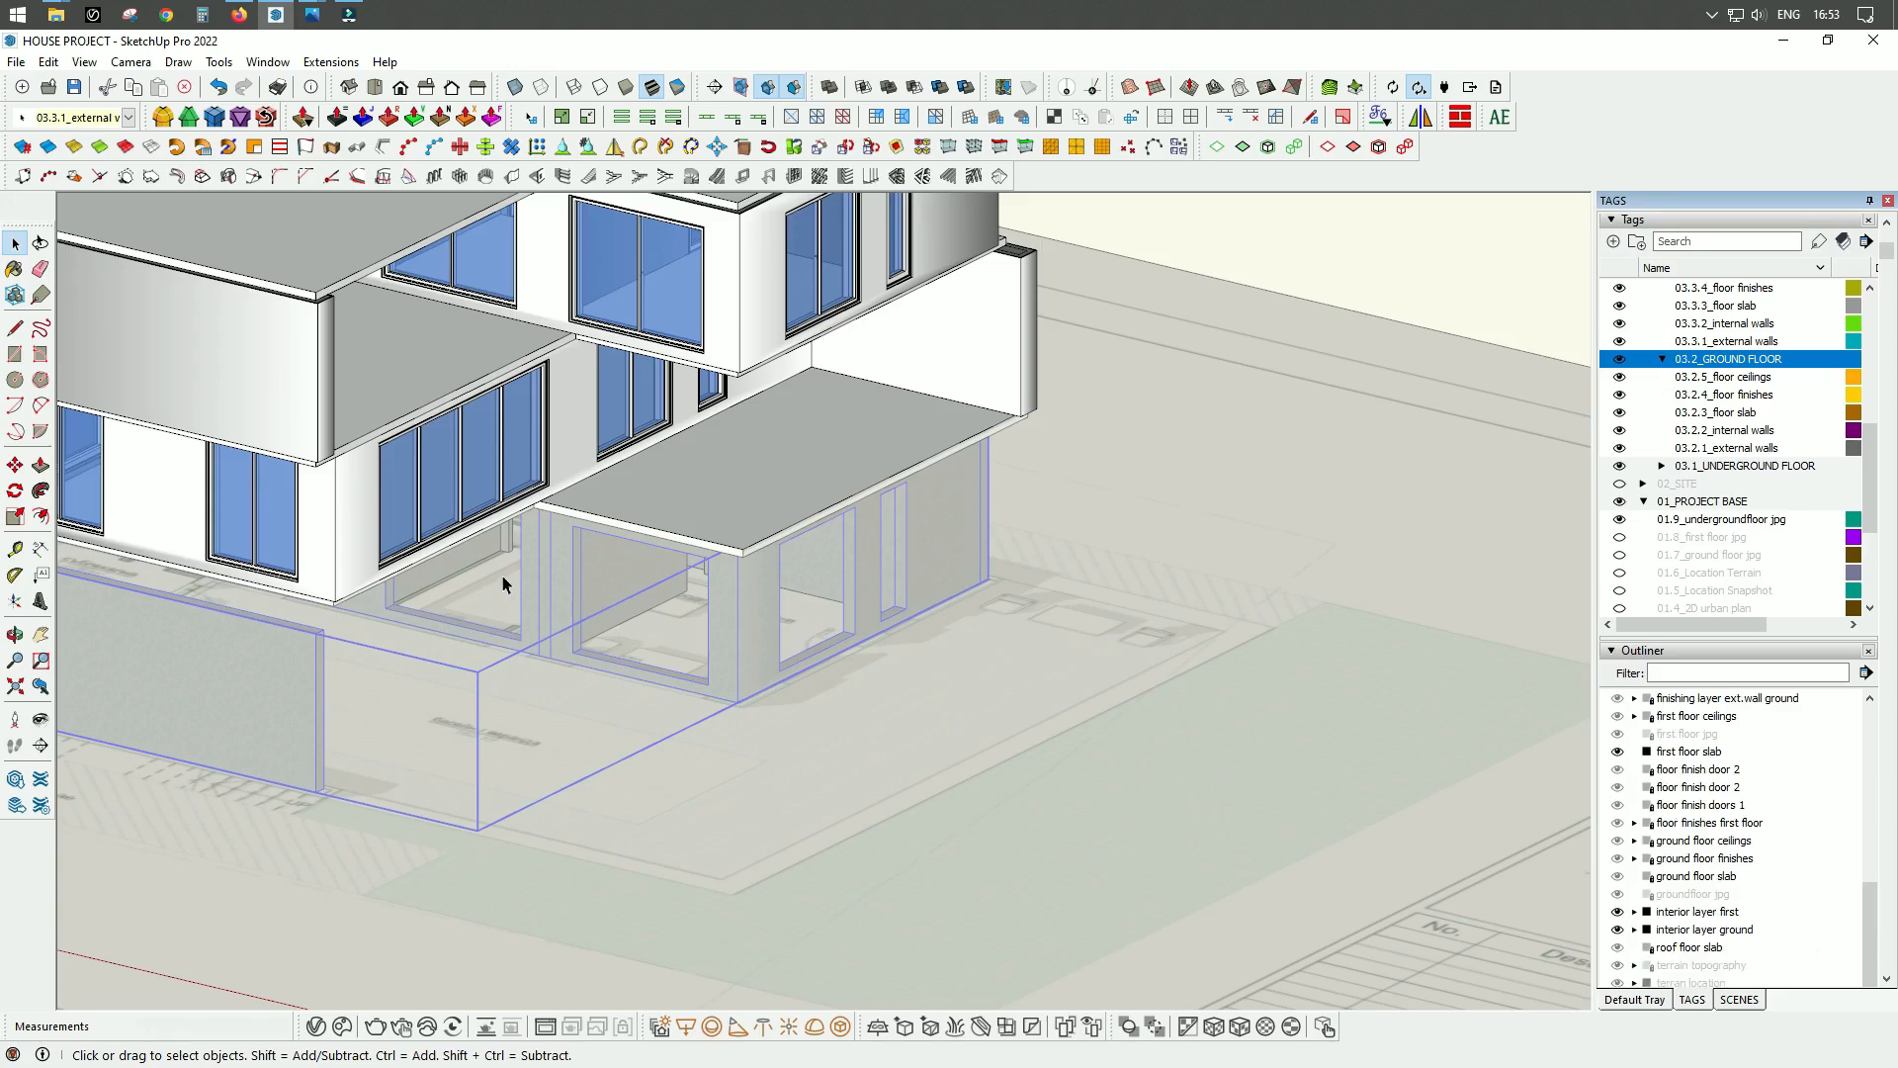
Step: Rename the lowered copy of the Wall - int.first group as Wall - int.under floor
click(461, 570)
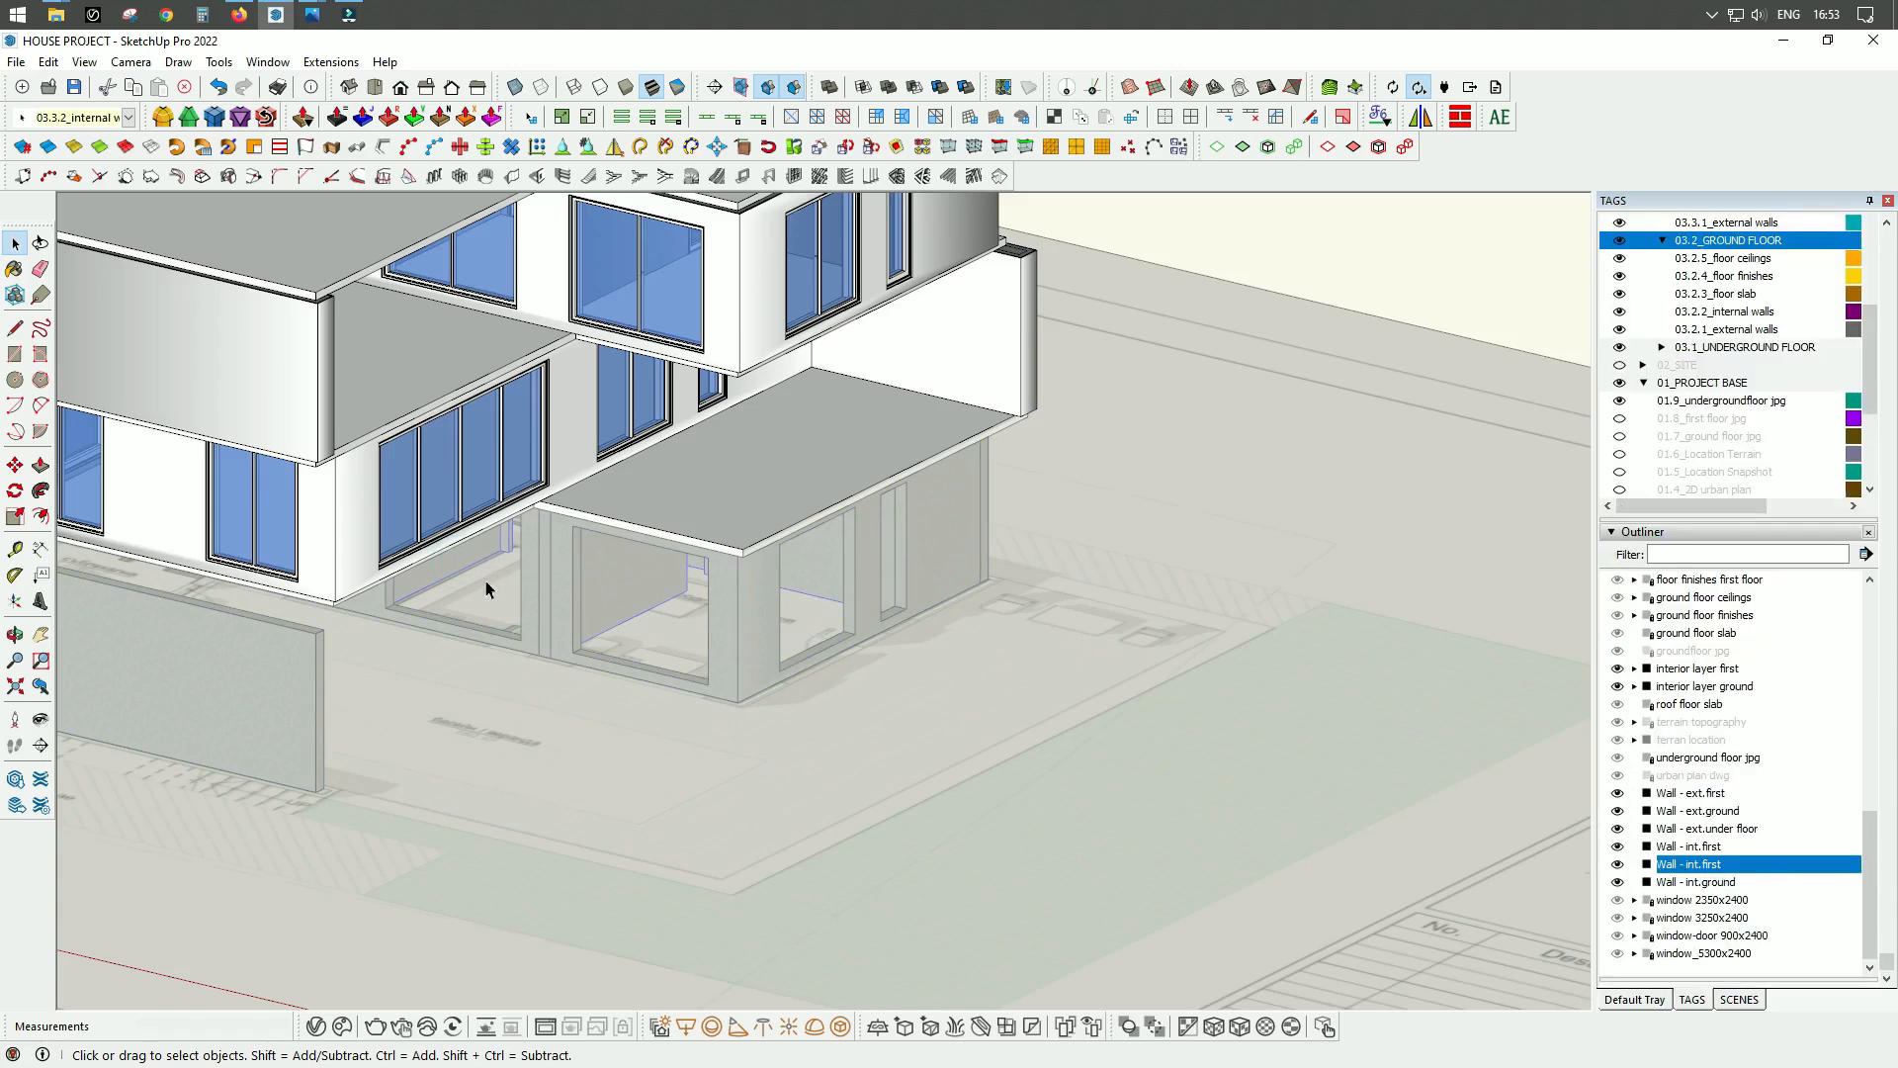
right_click(1716, 872)
click(1740, 855)
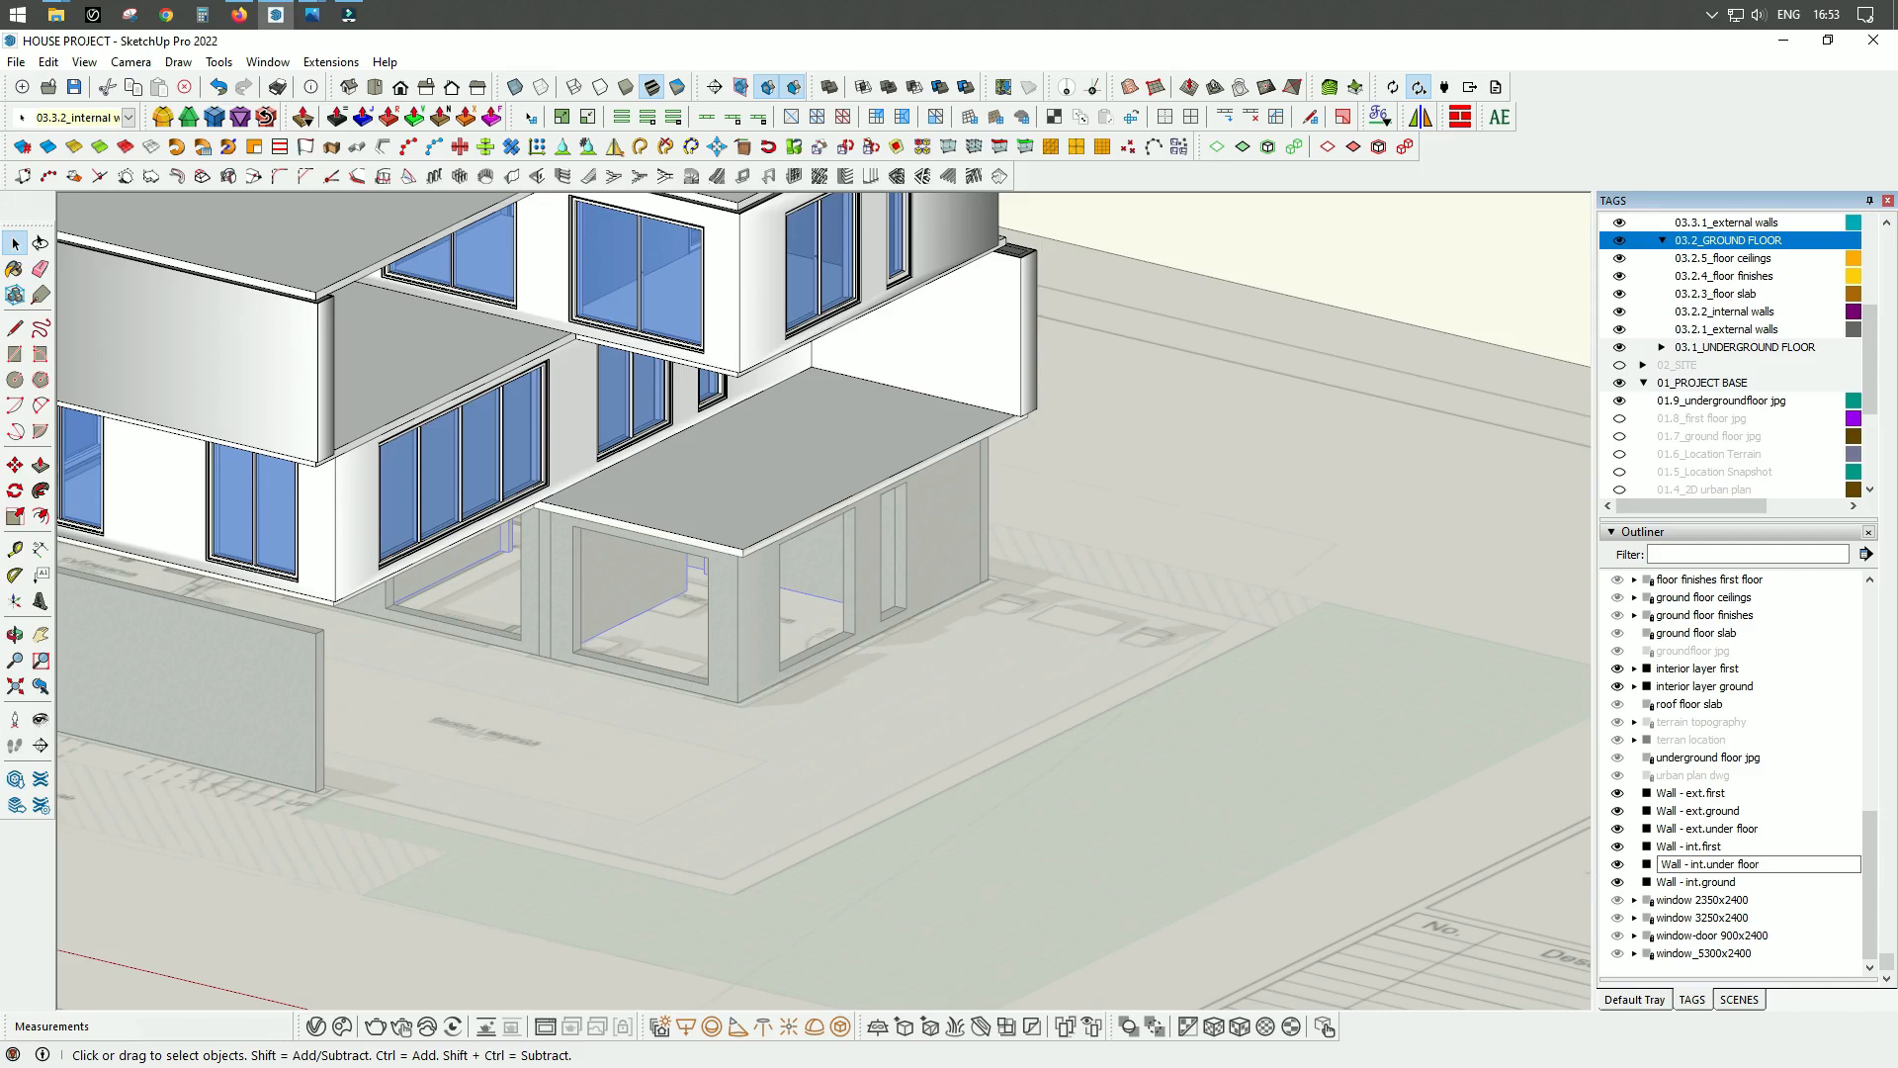
key(Return)
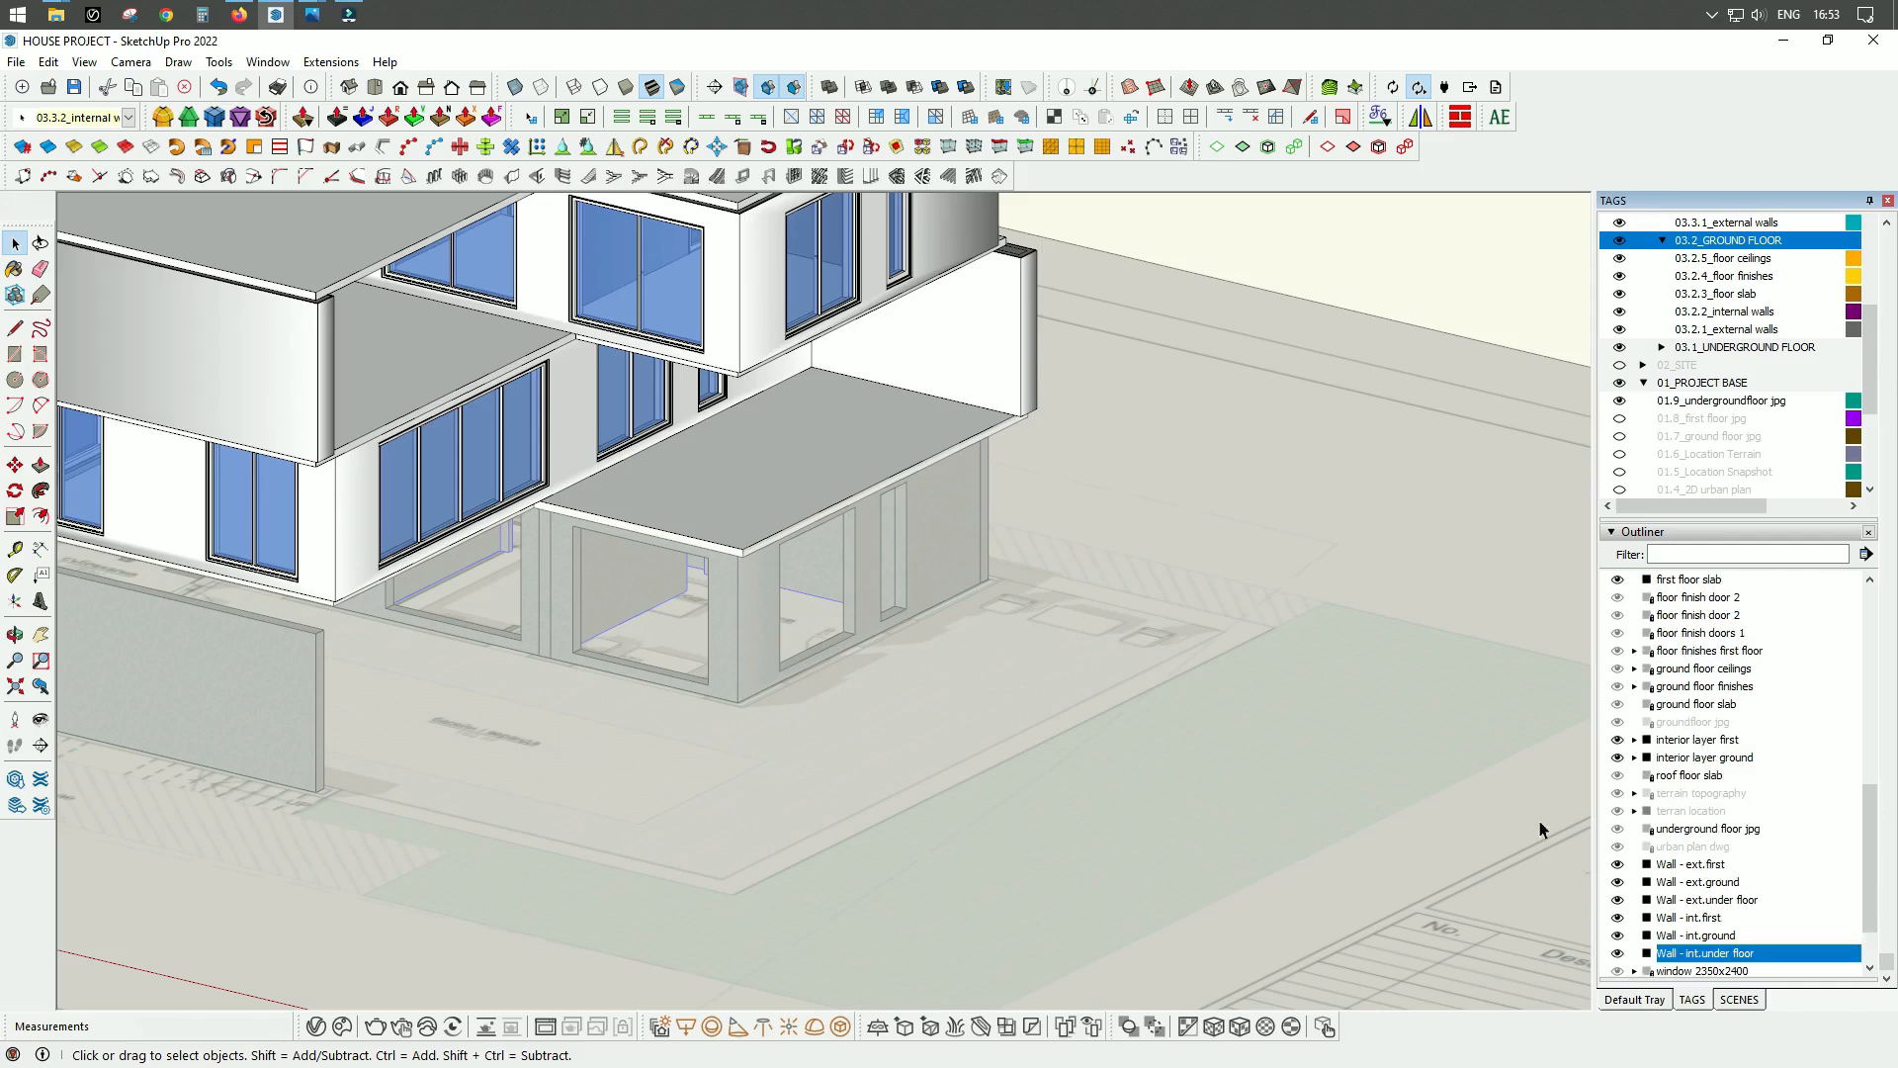
Step: Expand the 03.1_UNDERGROUND FLOOR tag folder and assign the Wall - ext.under floor group to the tag 03.1.1_external walls
middle_drag(702, 618, 878, 665)
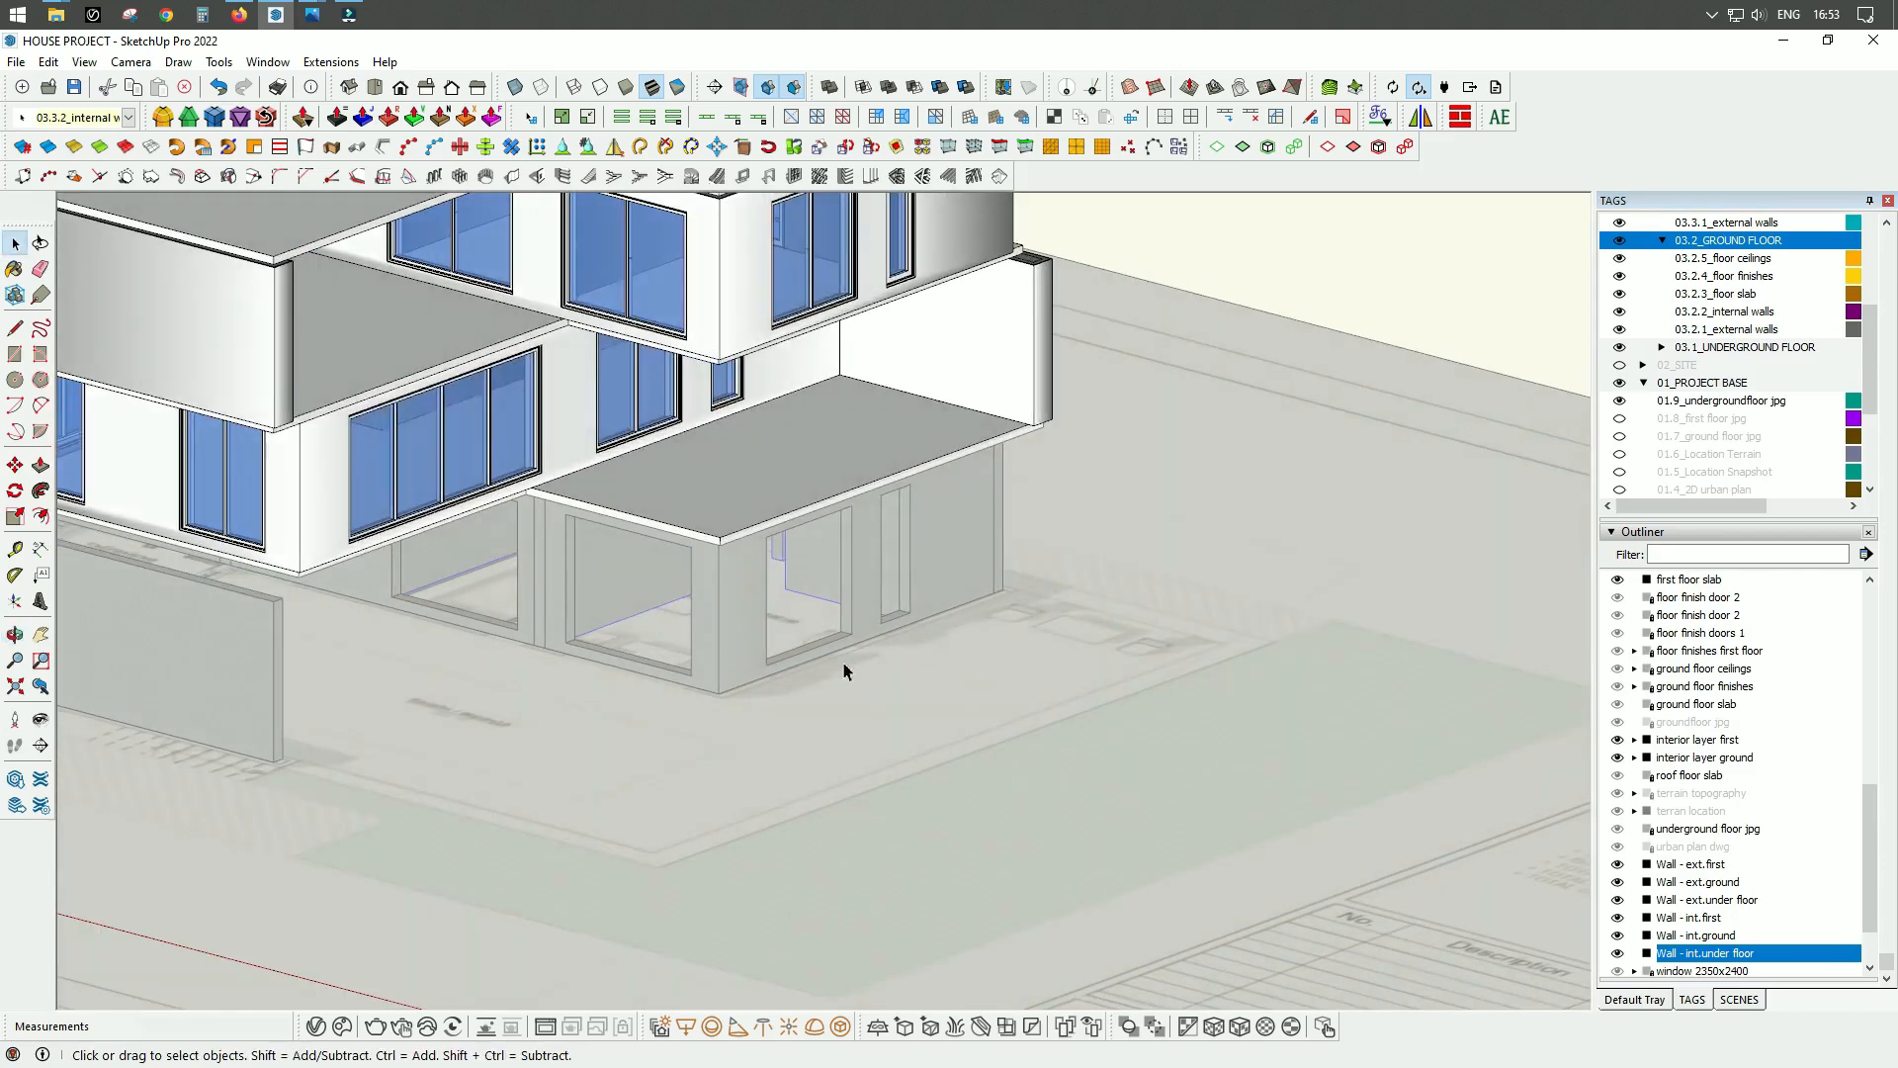
click(735, 633)
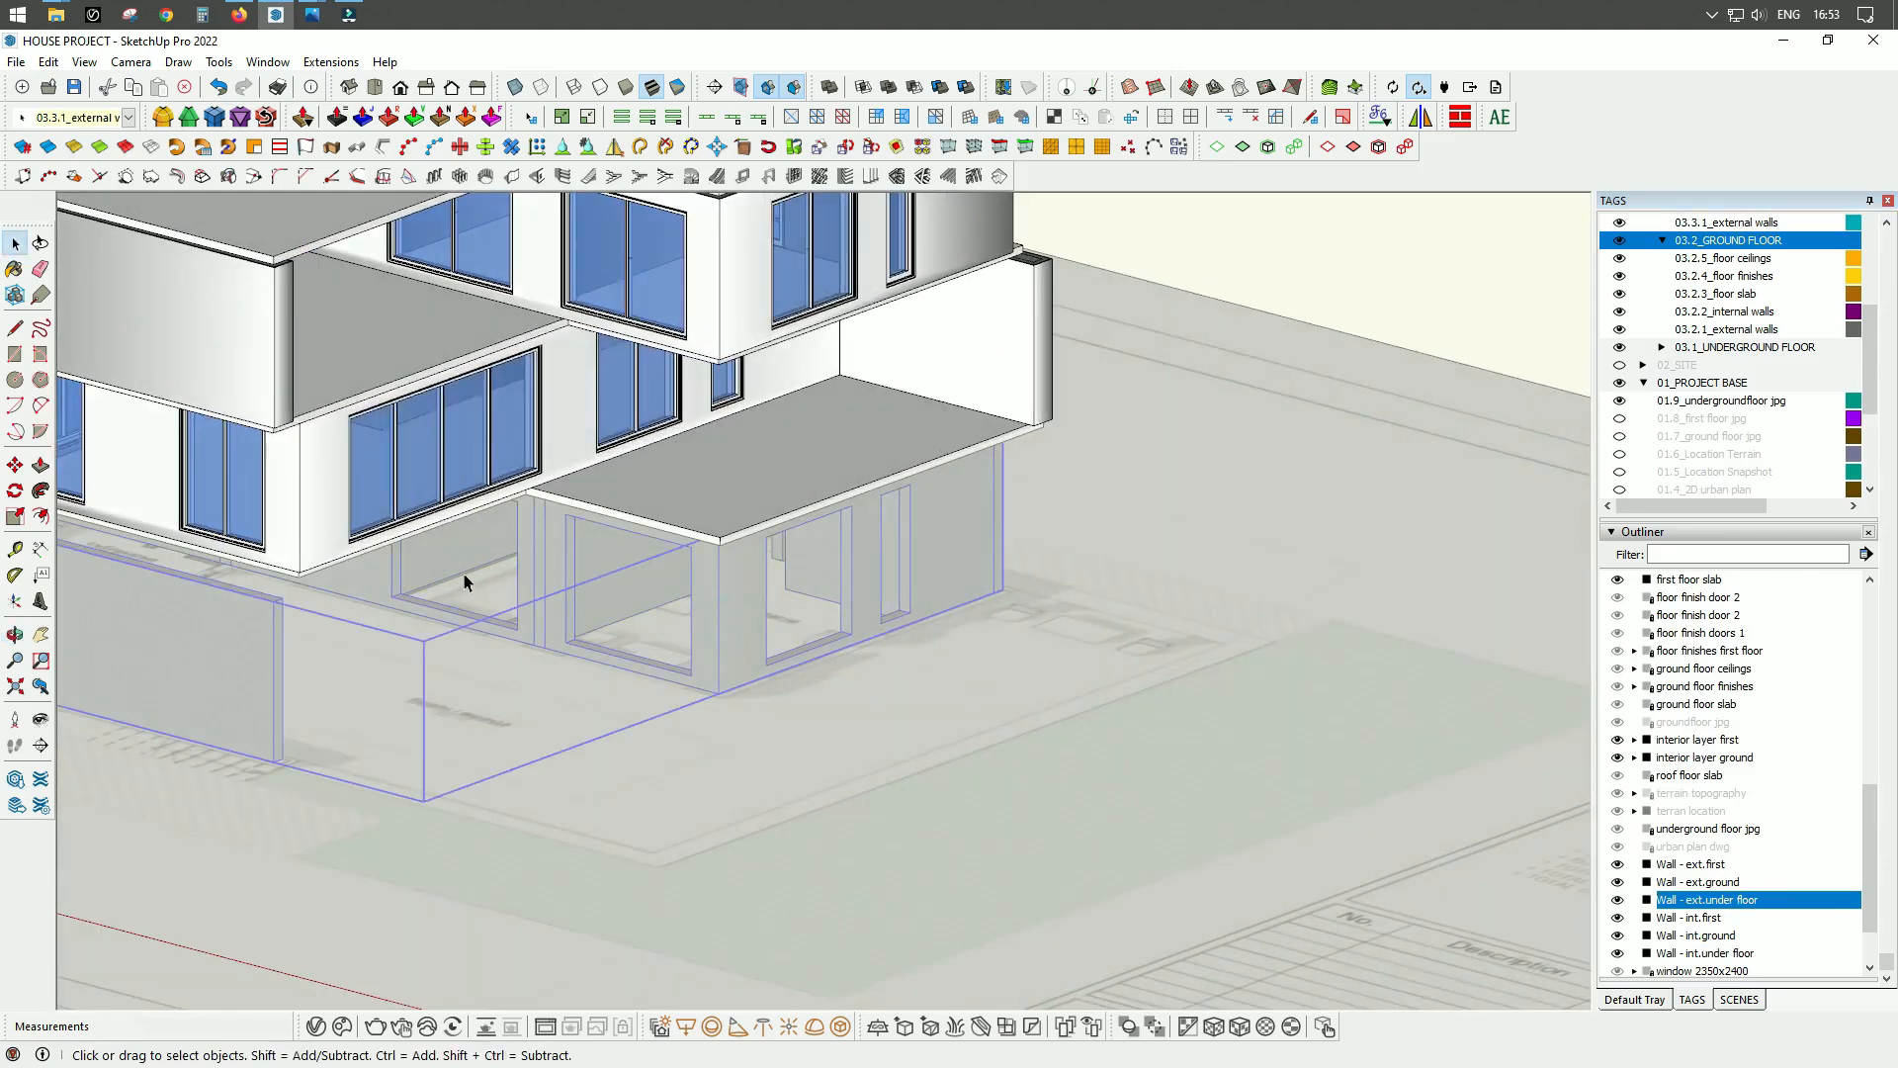
middle_drag(447, 625, 402, 682)
scroll(648, 563, up, 5)
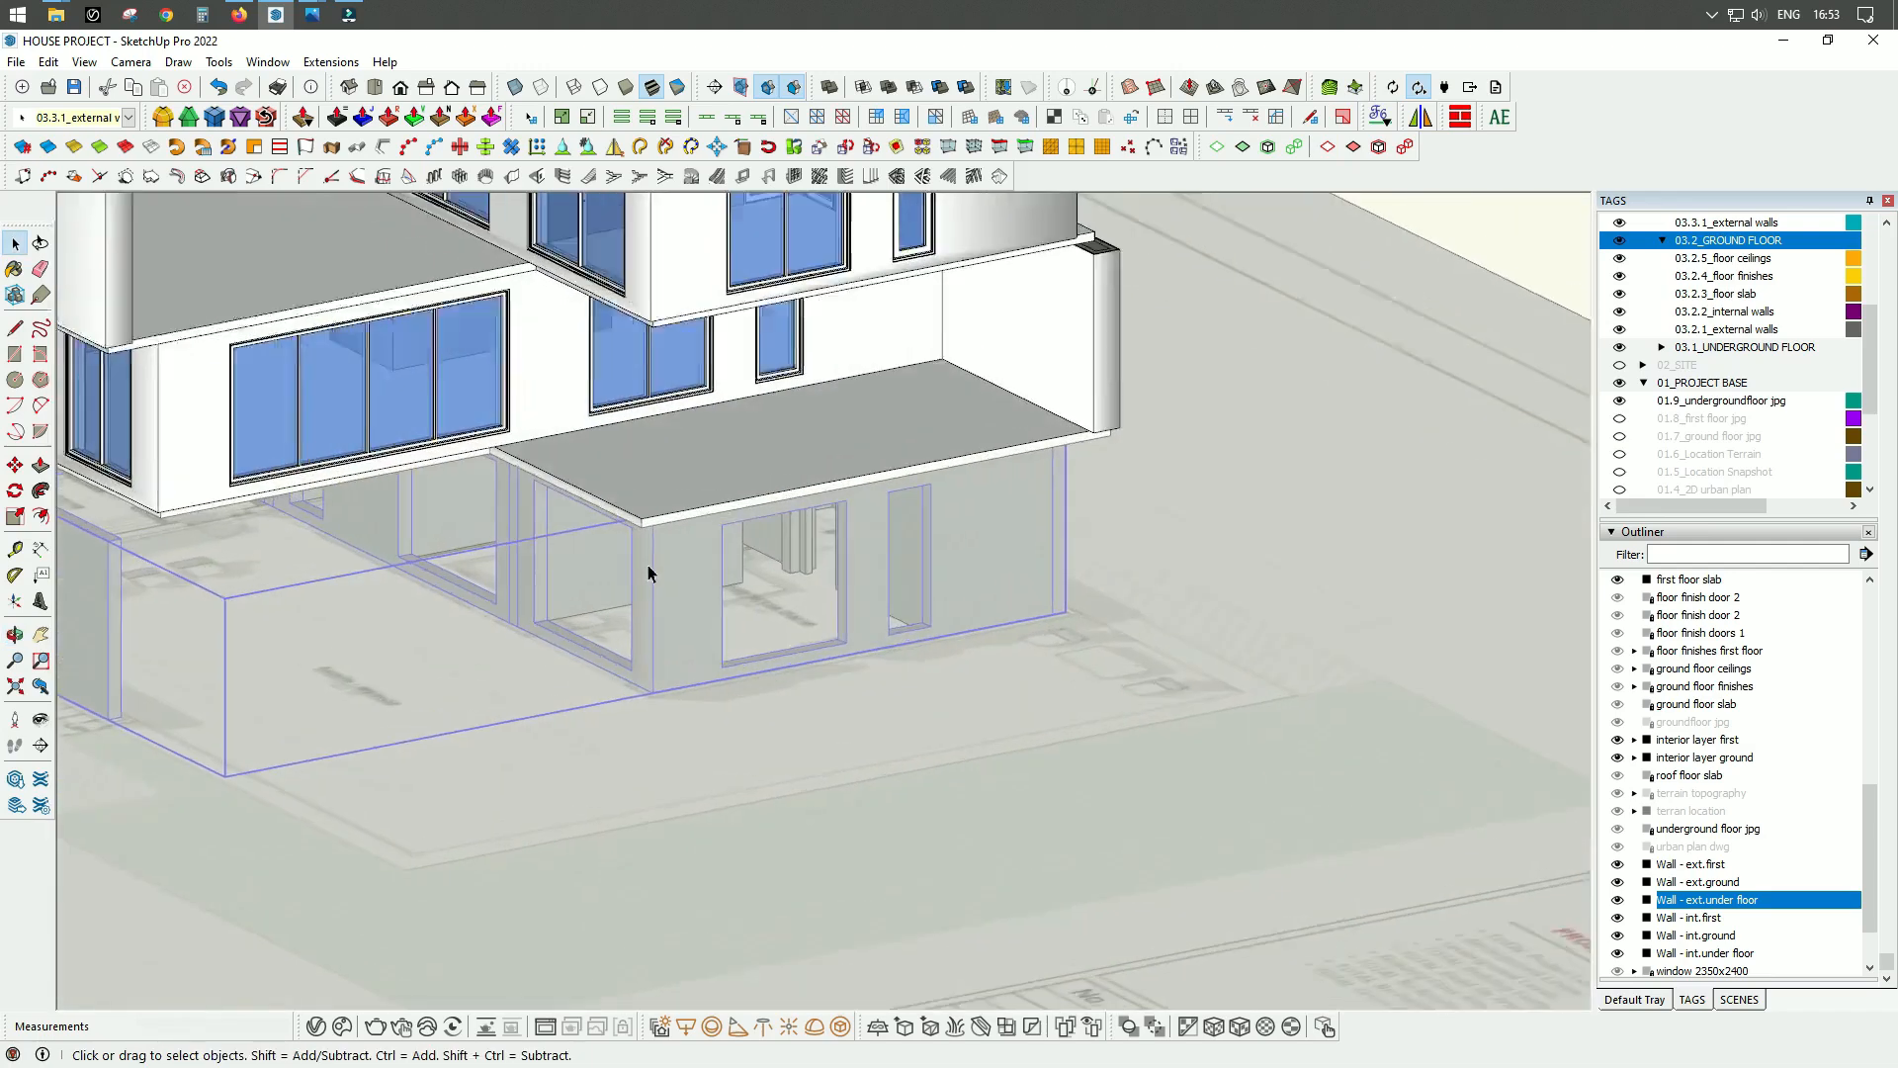
middle_drag(668, 680, 890, 719)
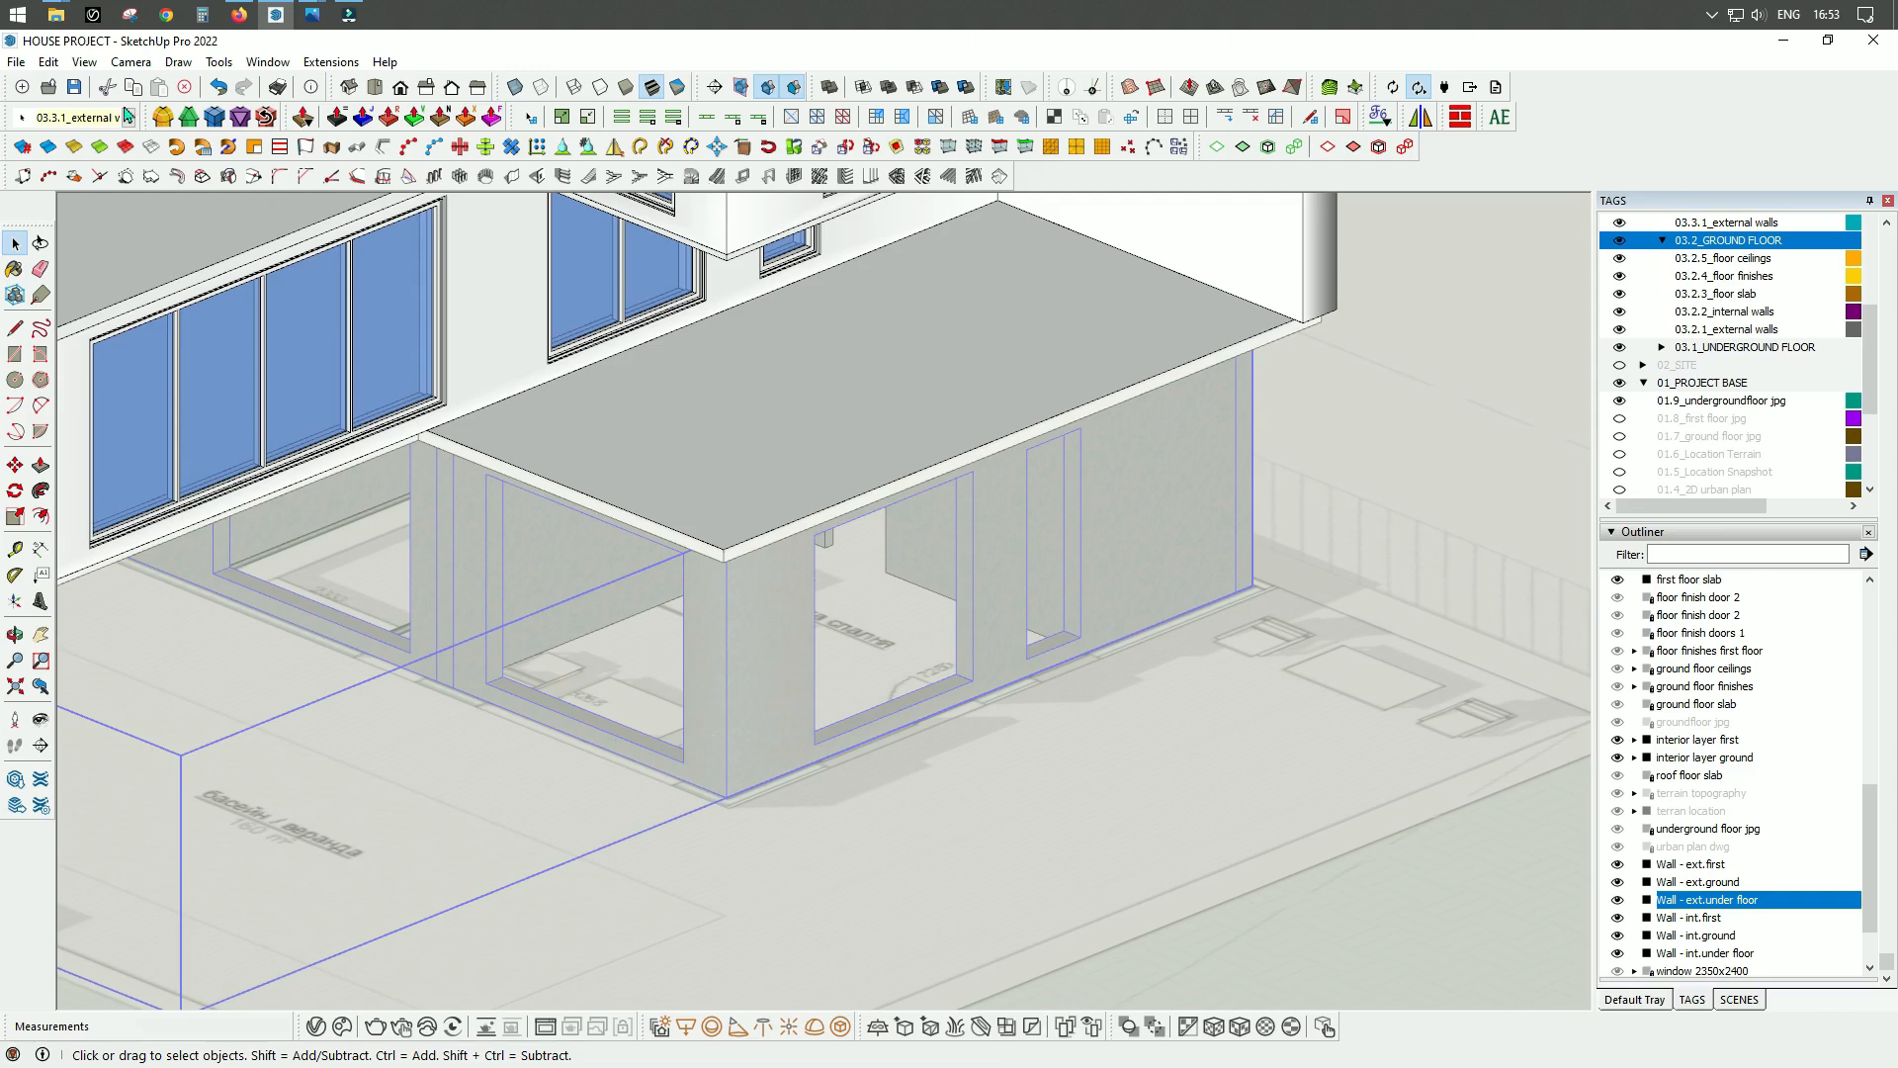
scroll(1750, 415, up, 5)
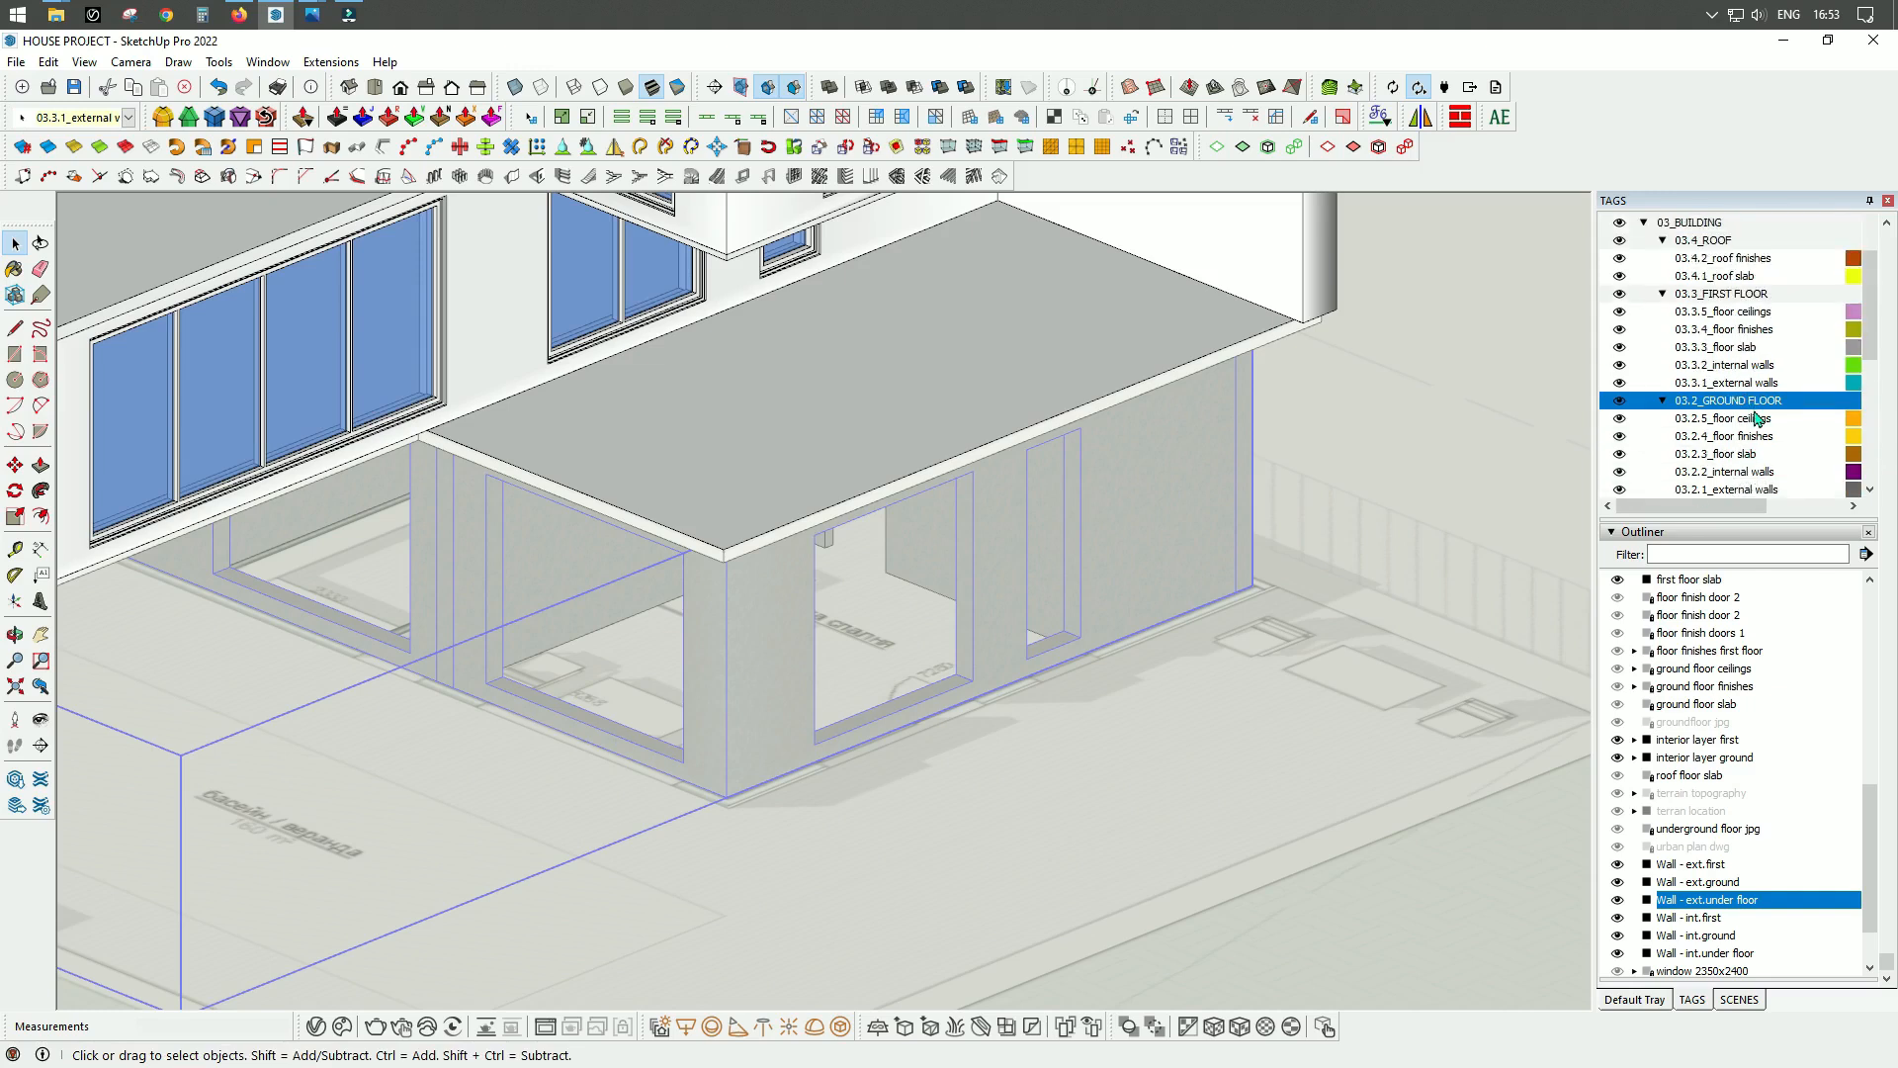
scroll(1756, 418, up, 2)
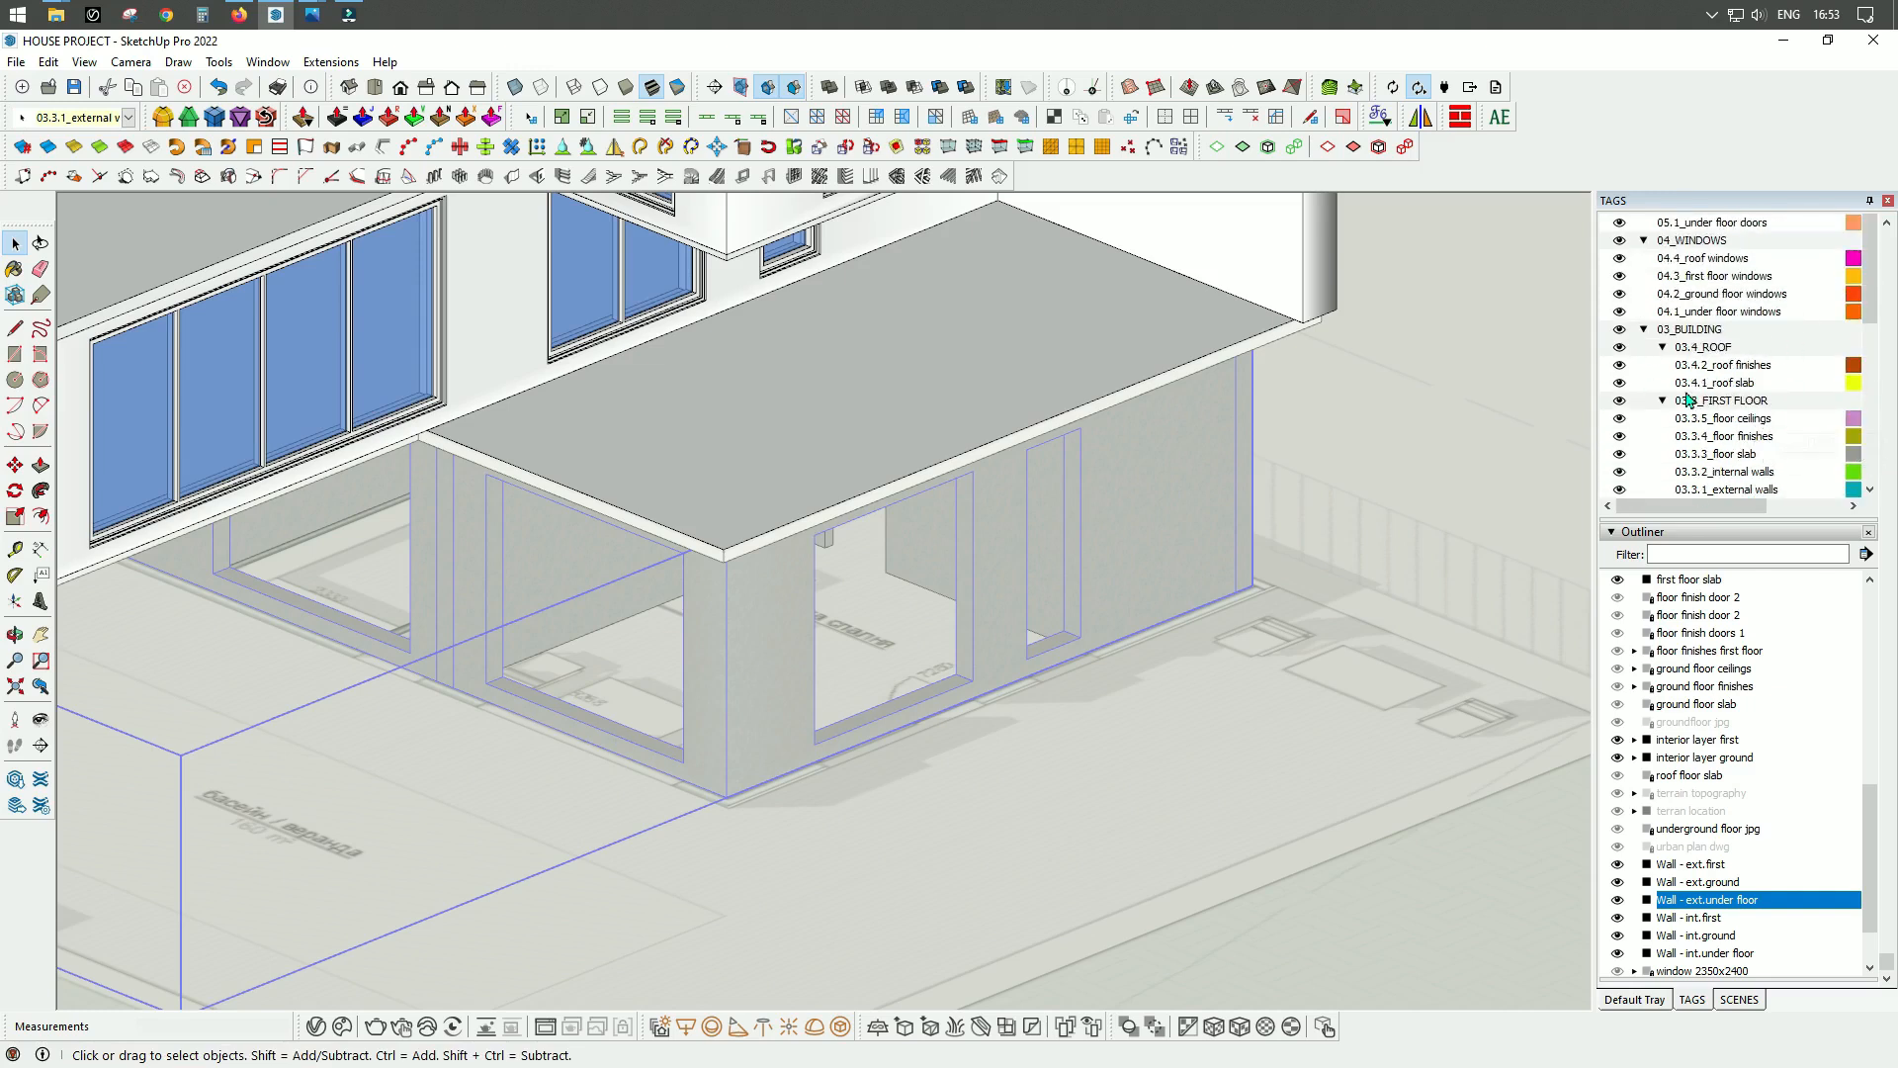
scroll(1747, 385, down, 5)
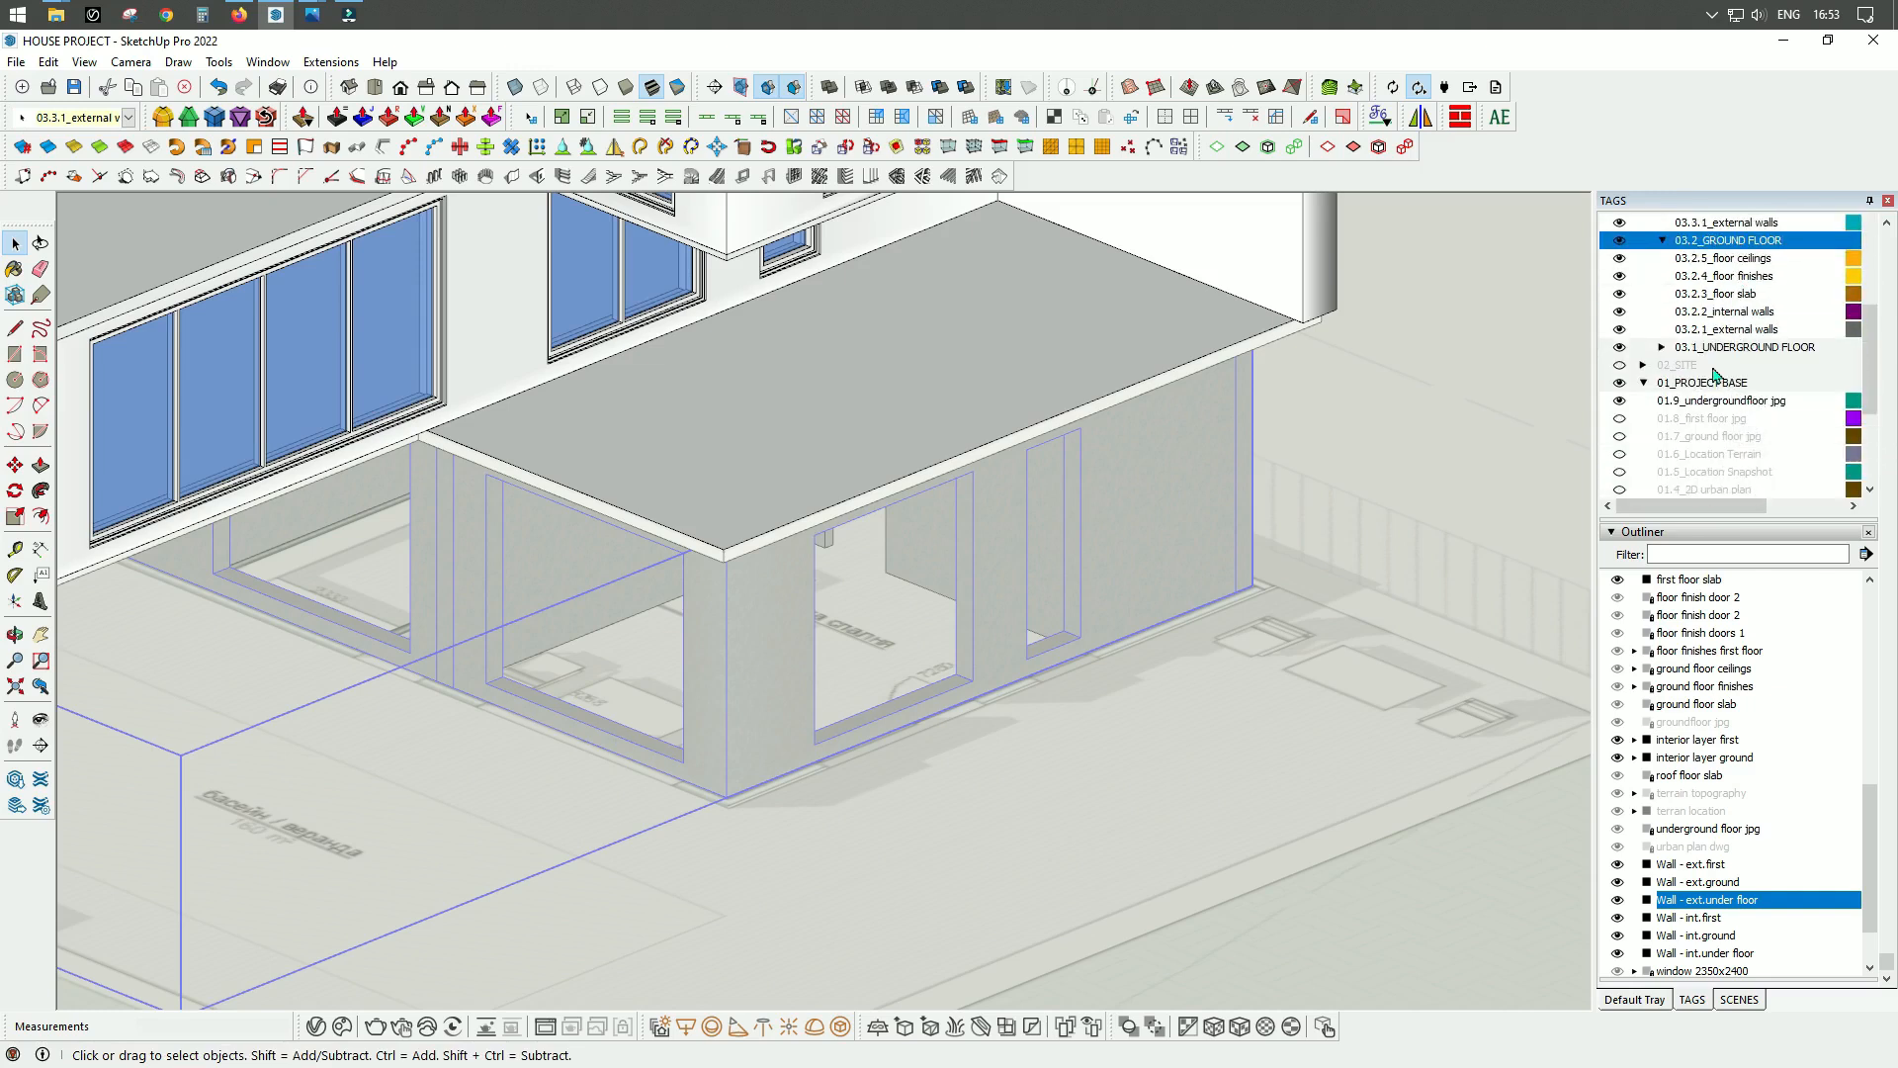
click(1662, 348)
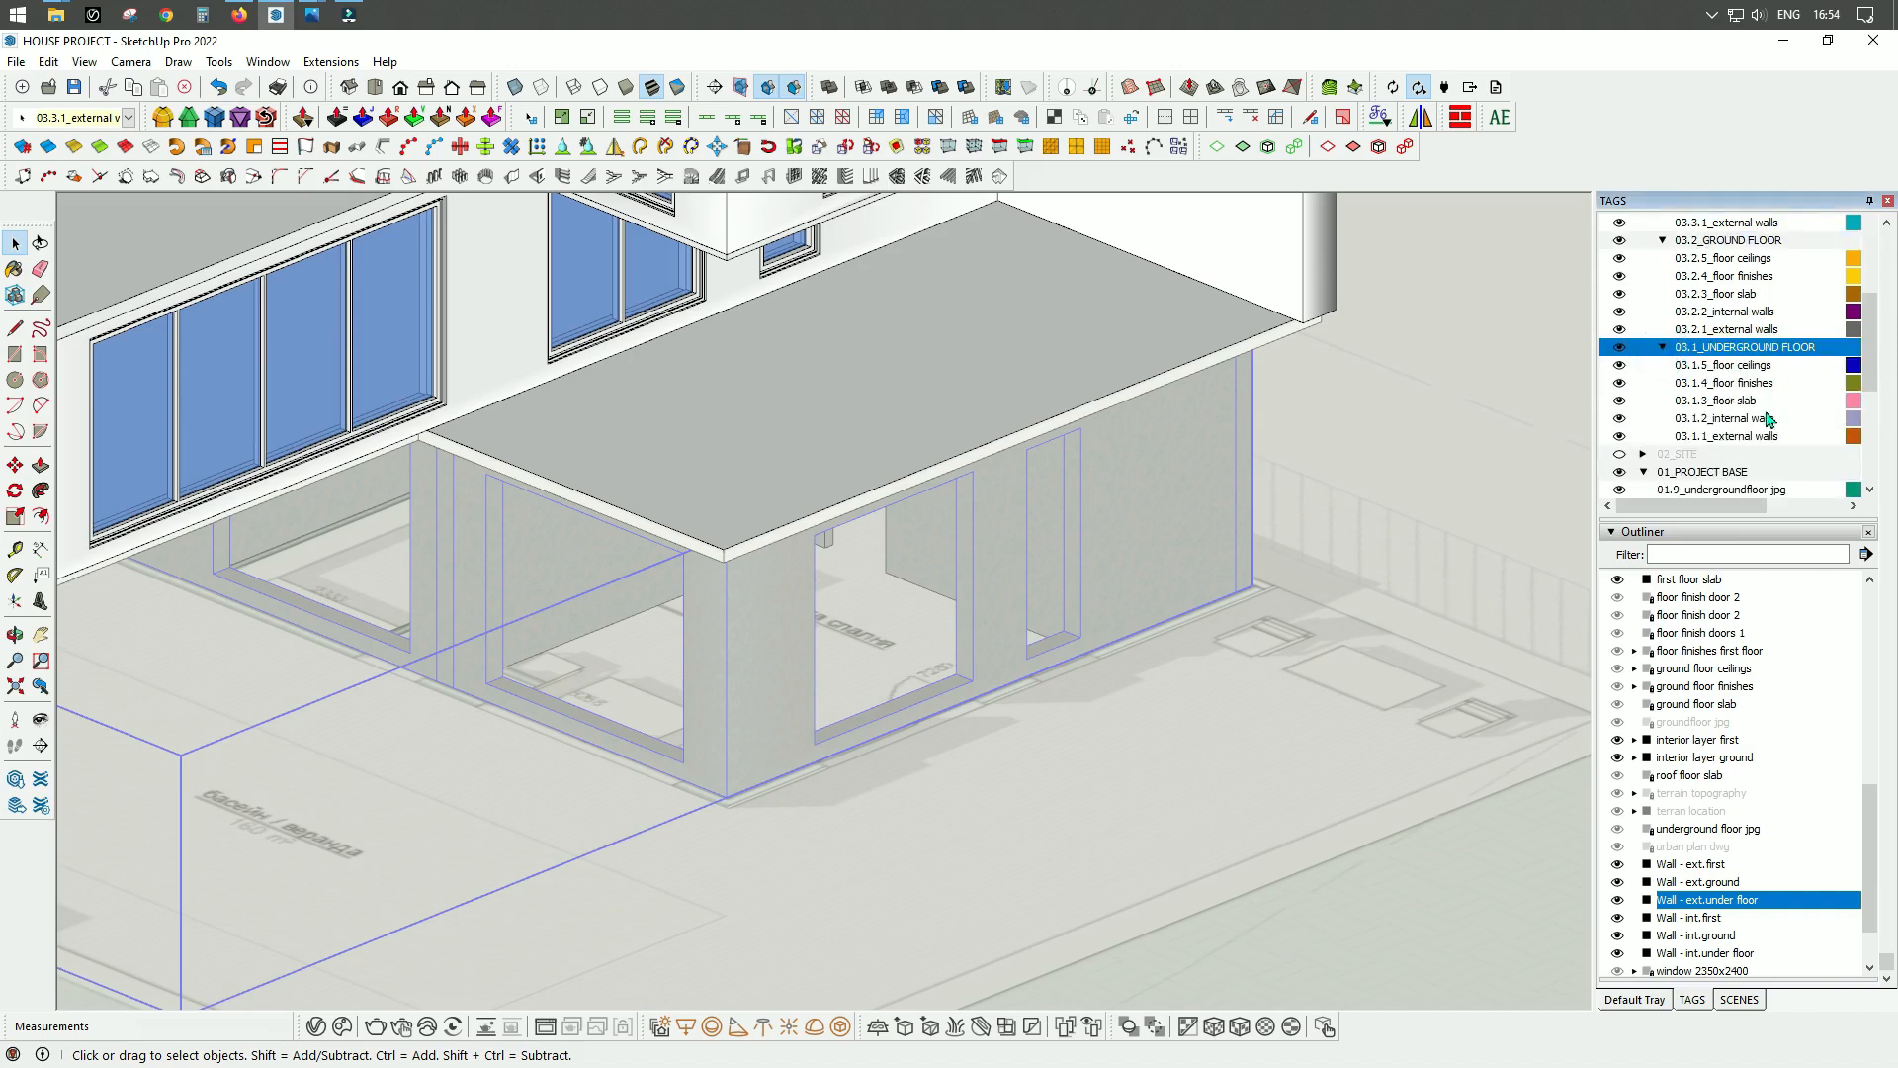
scroll(1795, 393, down, 1)
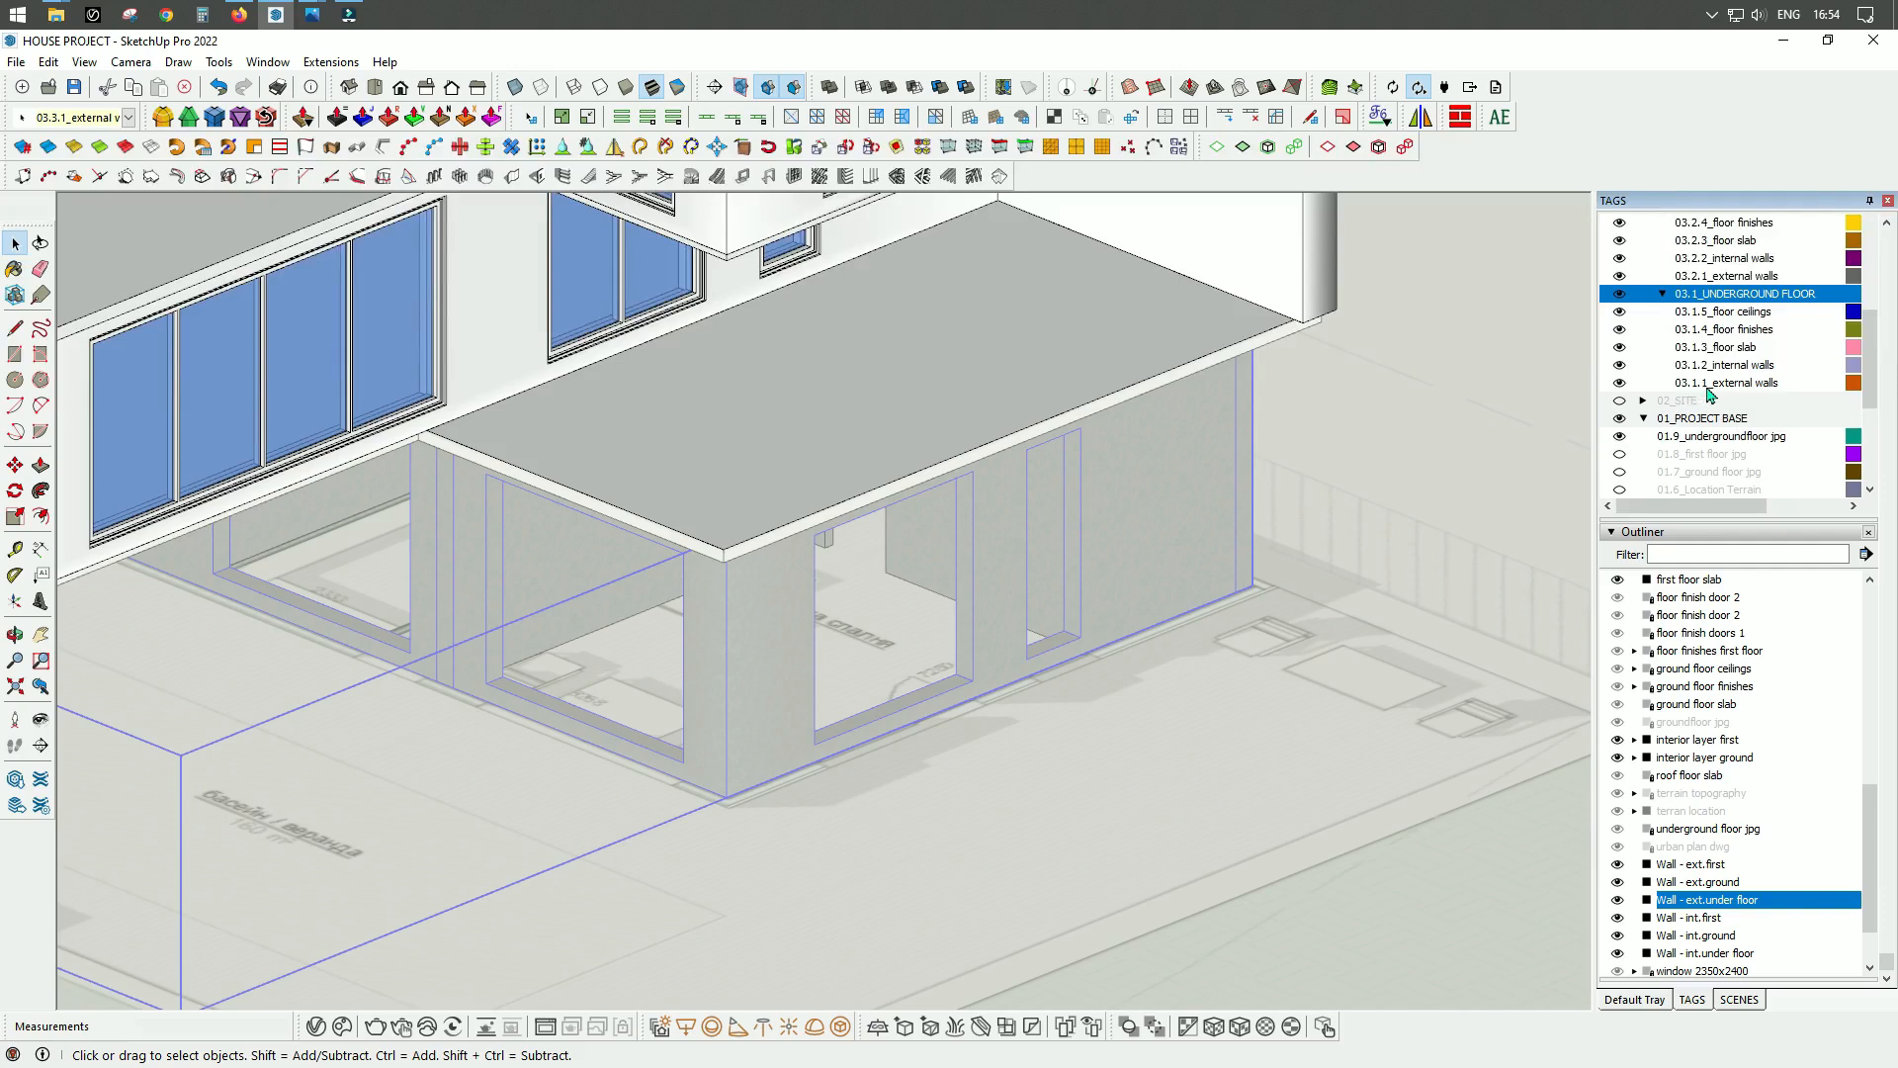
click(131, 118)
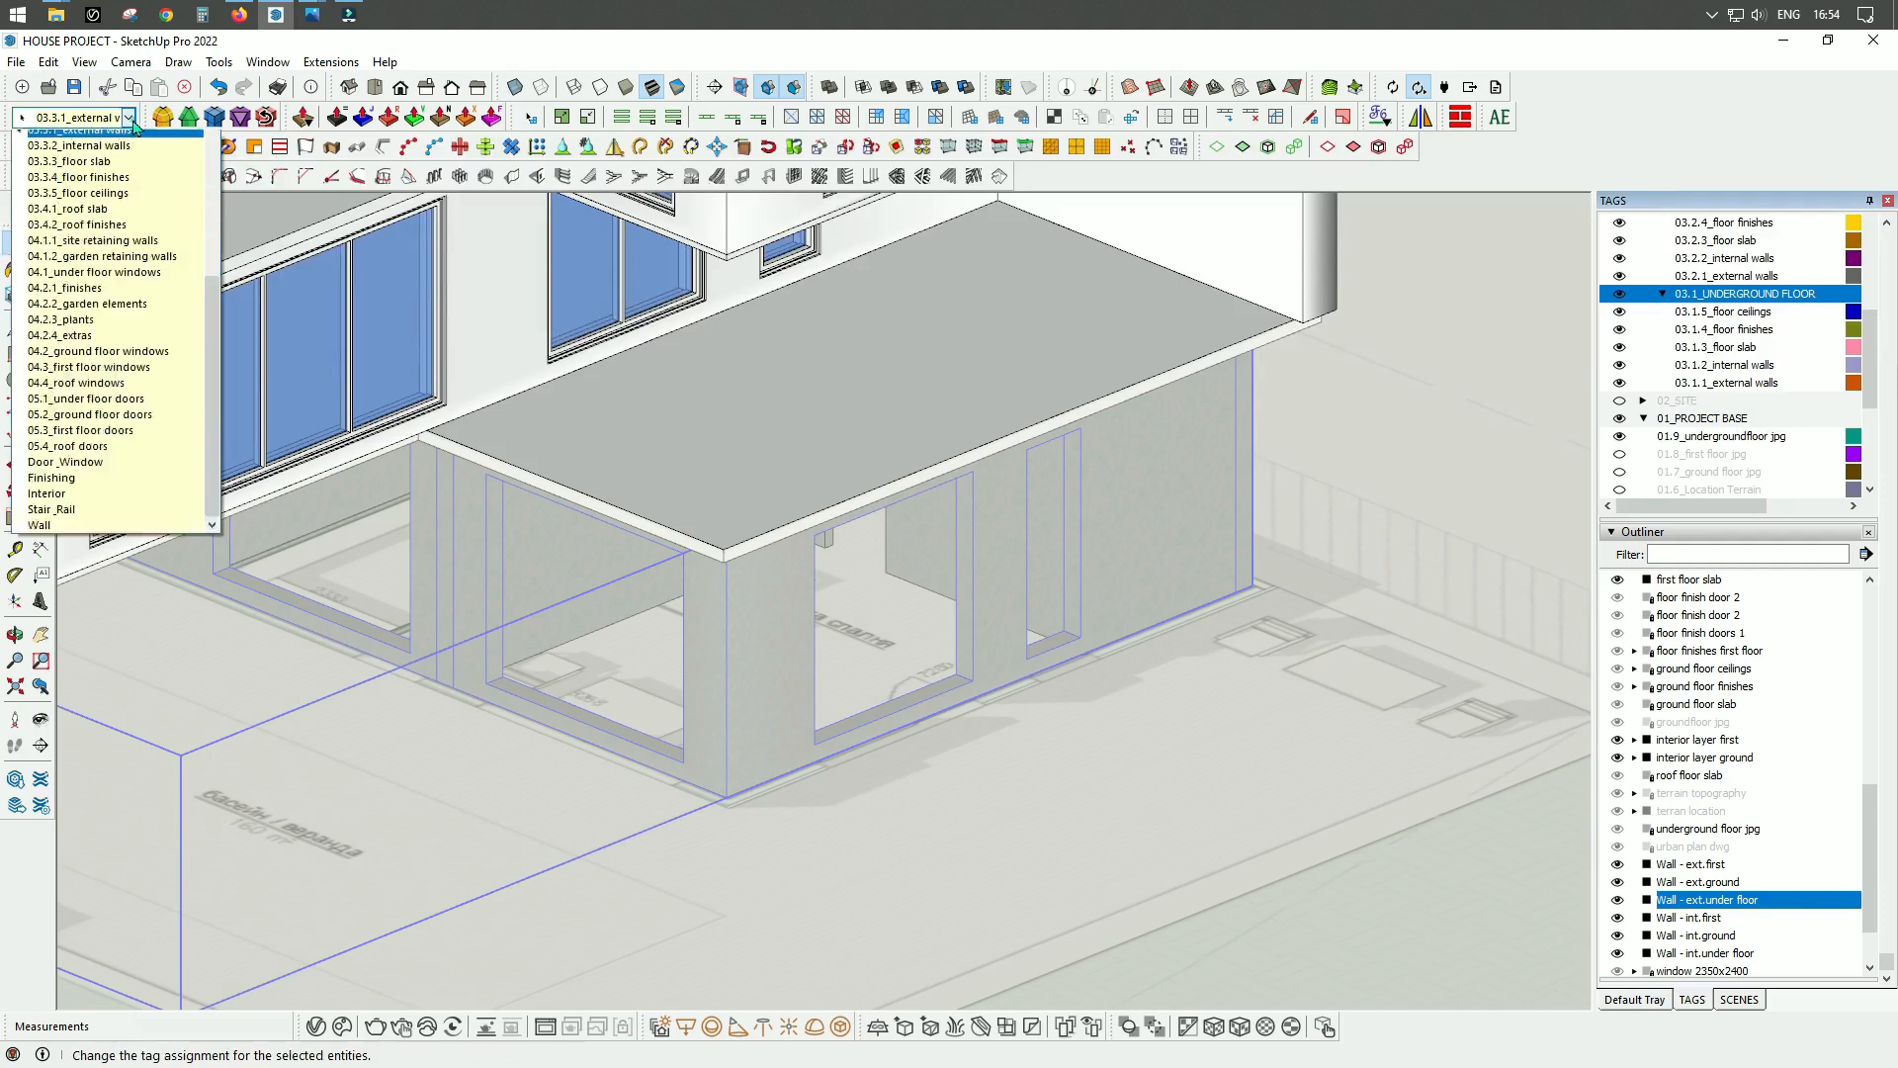
scroll(80, 258, up, 4)
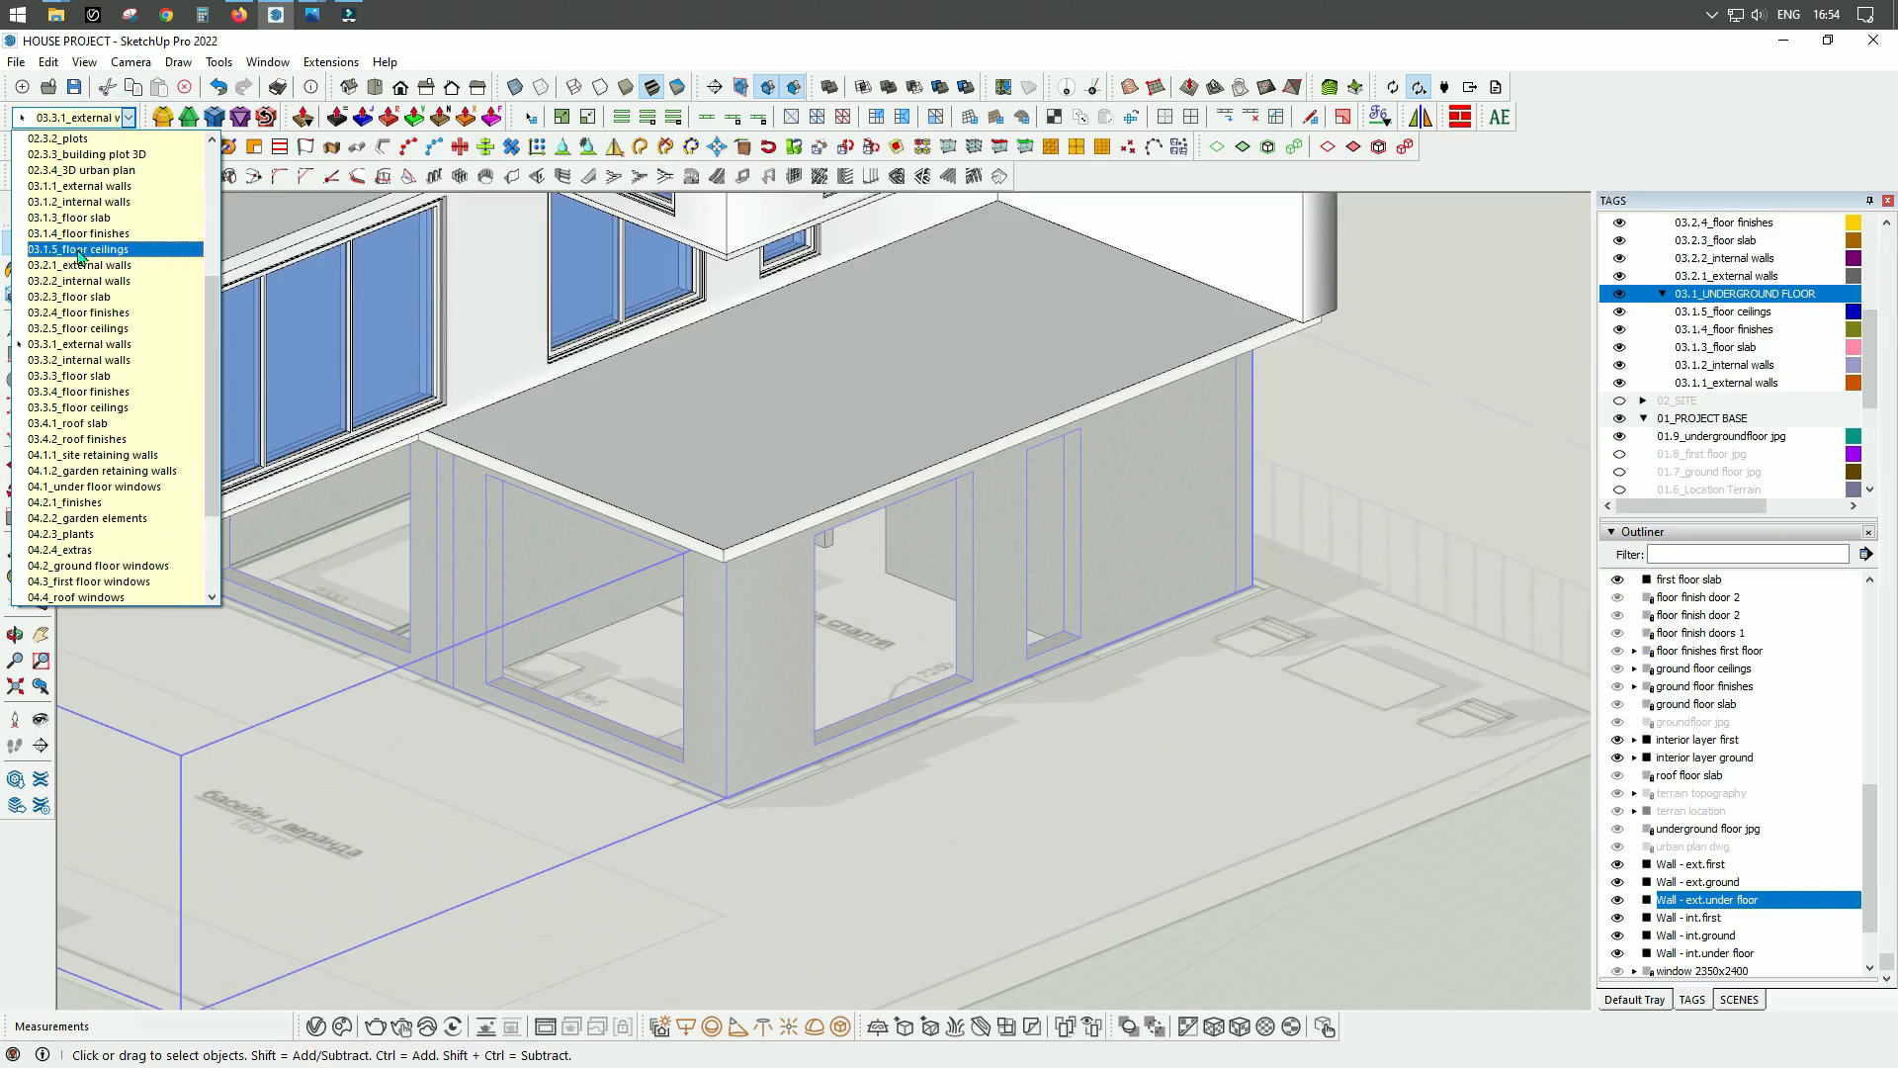
scroll(89, 282, up, 2)
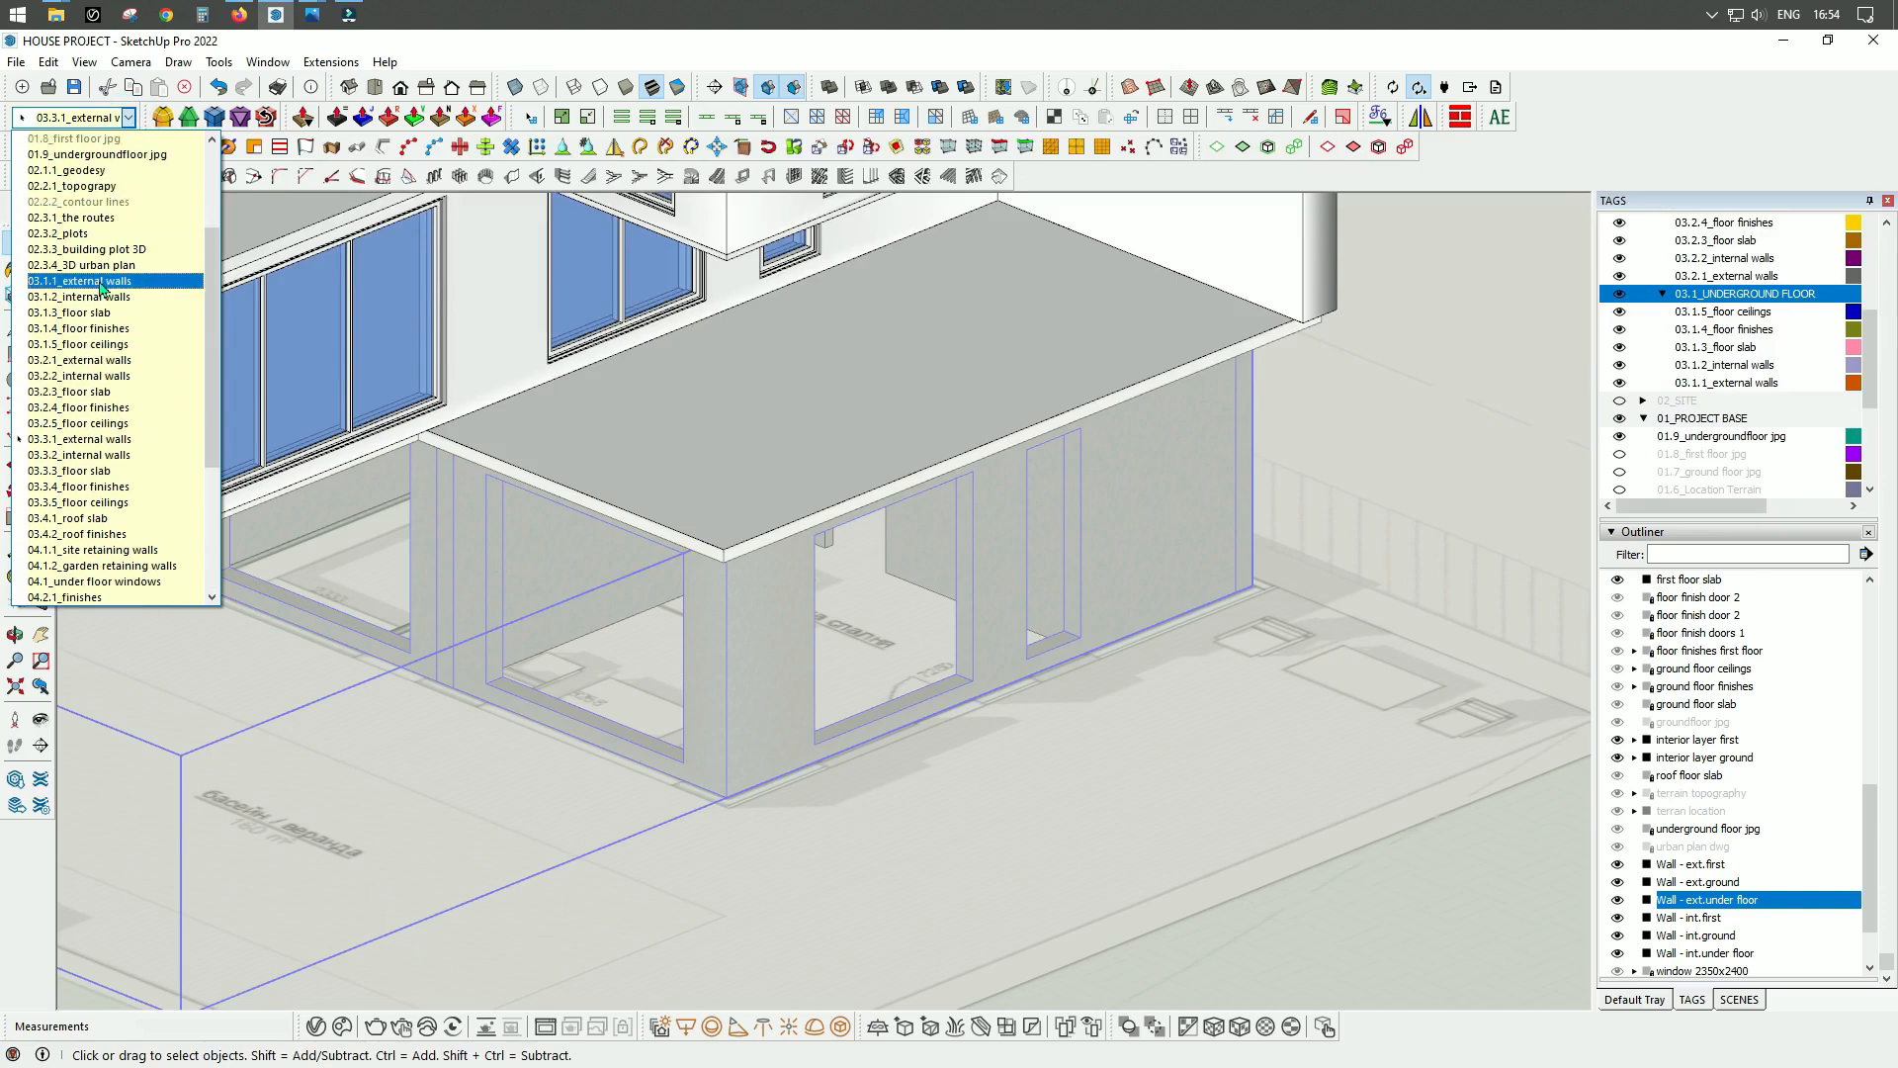
click(102, 285)
Step: Assign the Wall - int.under floor group to the tag 03.1.2_internal walls
scroll(1236, 777, down, 1)
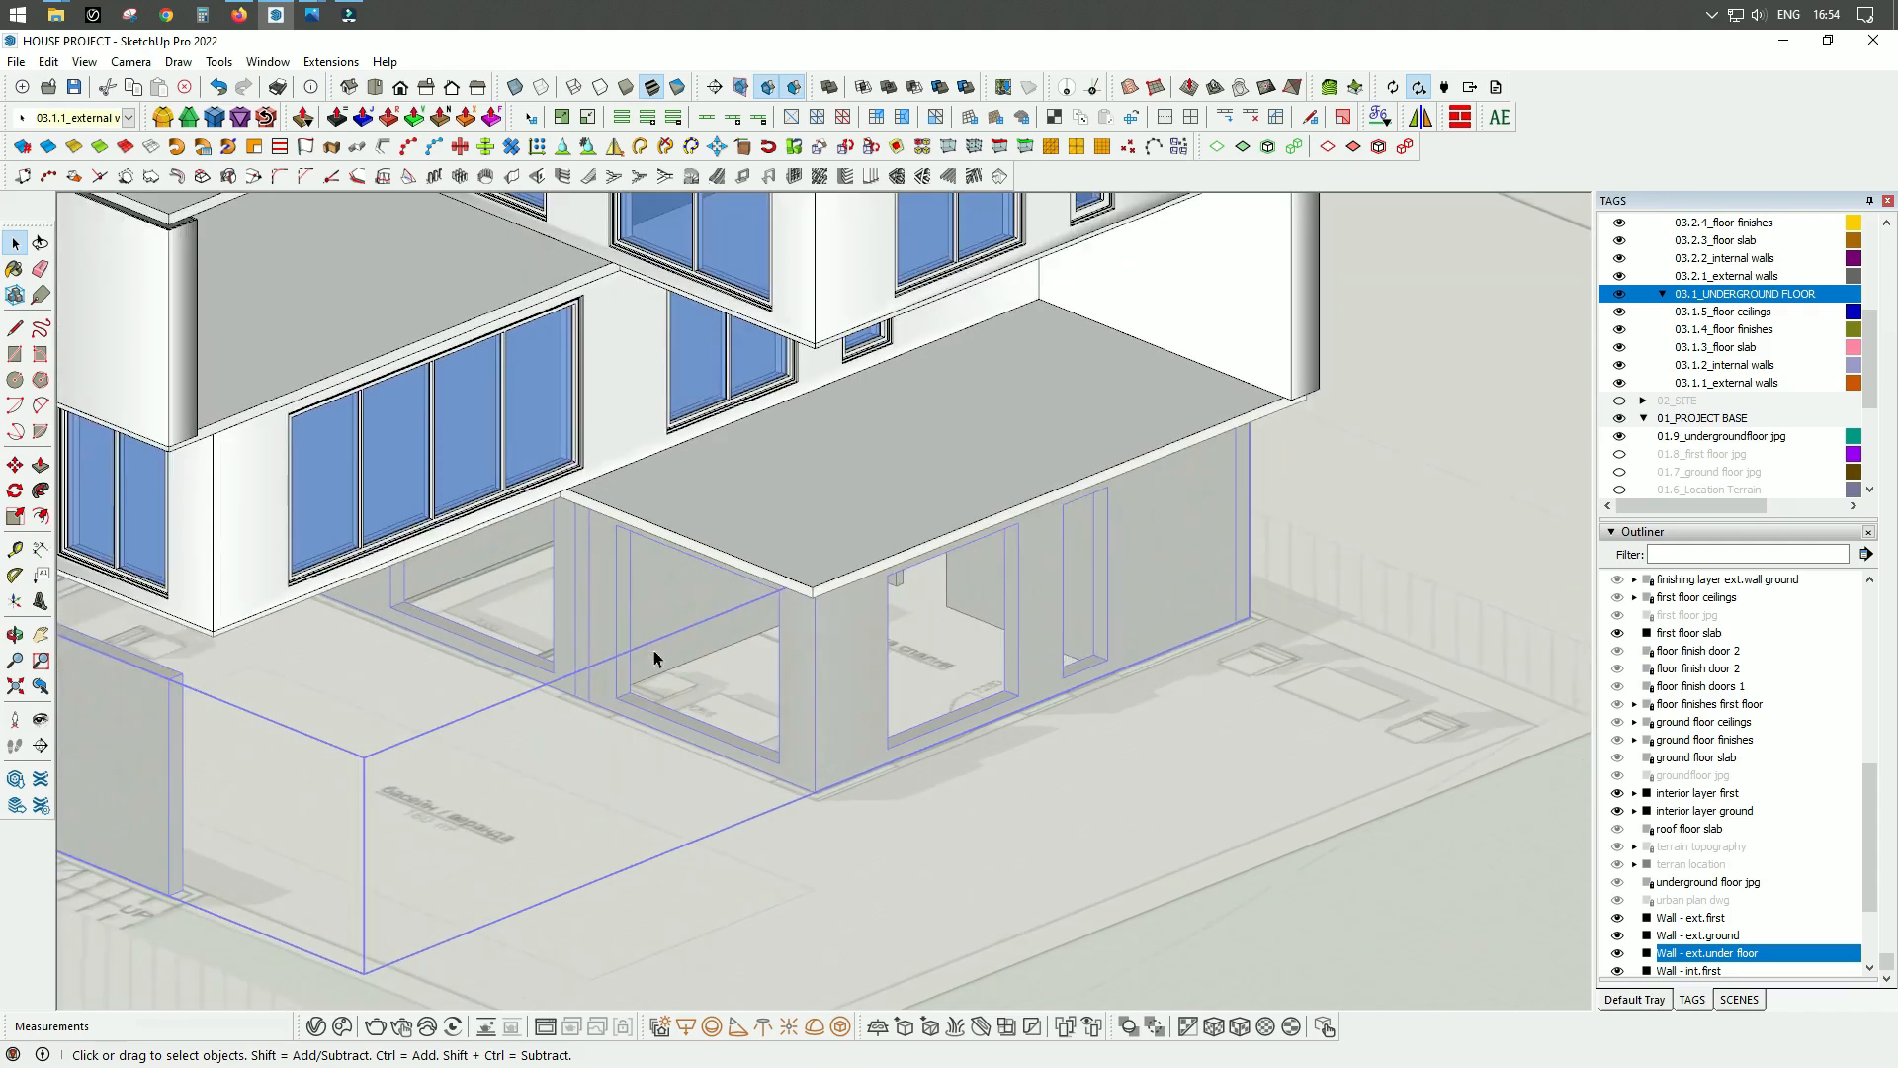
click(505, 559)
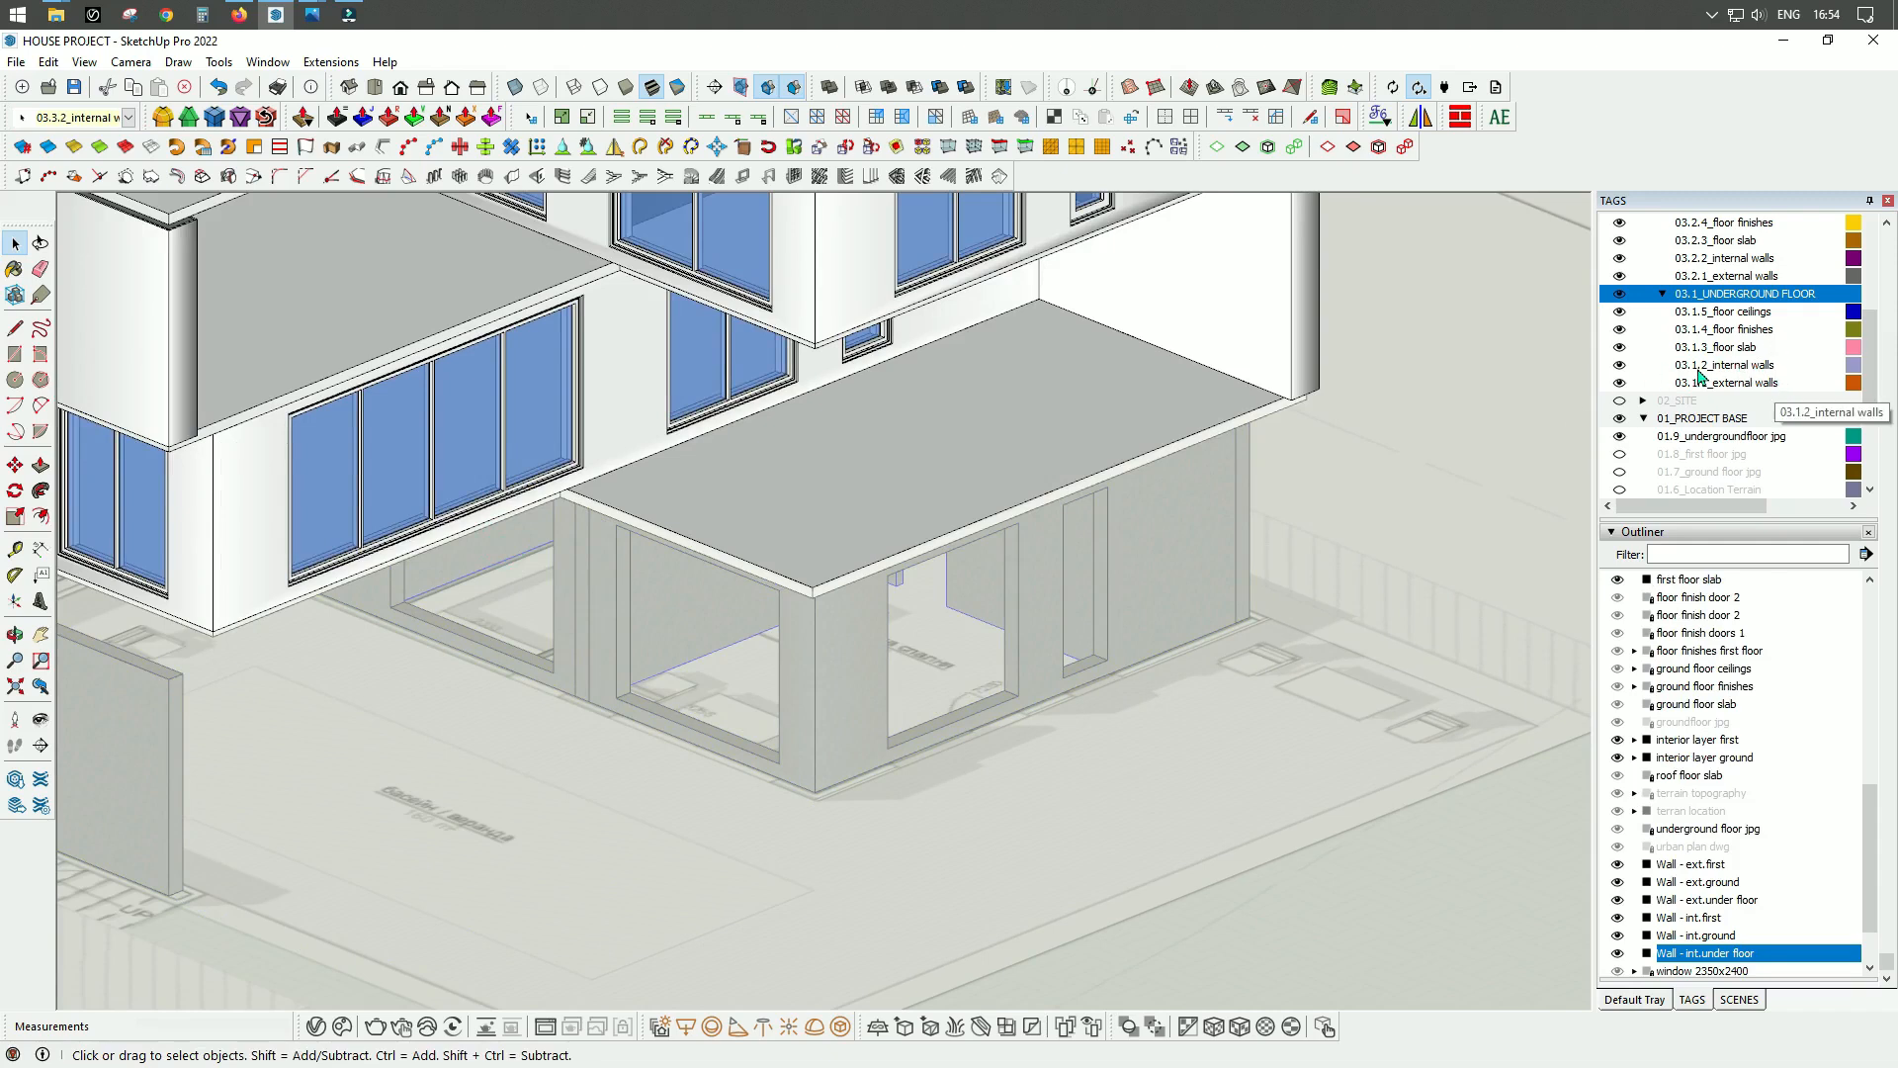
click(130, 118)
scroll(131, 313, up, 2)
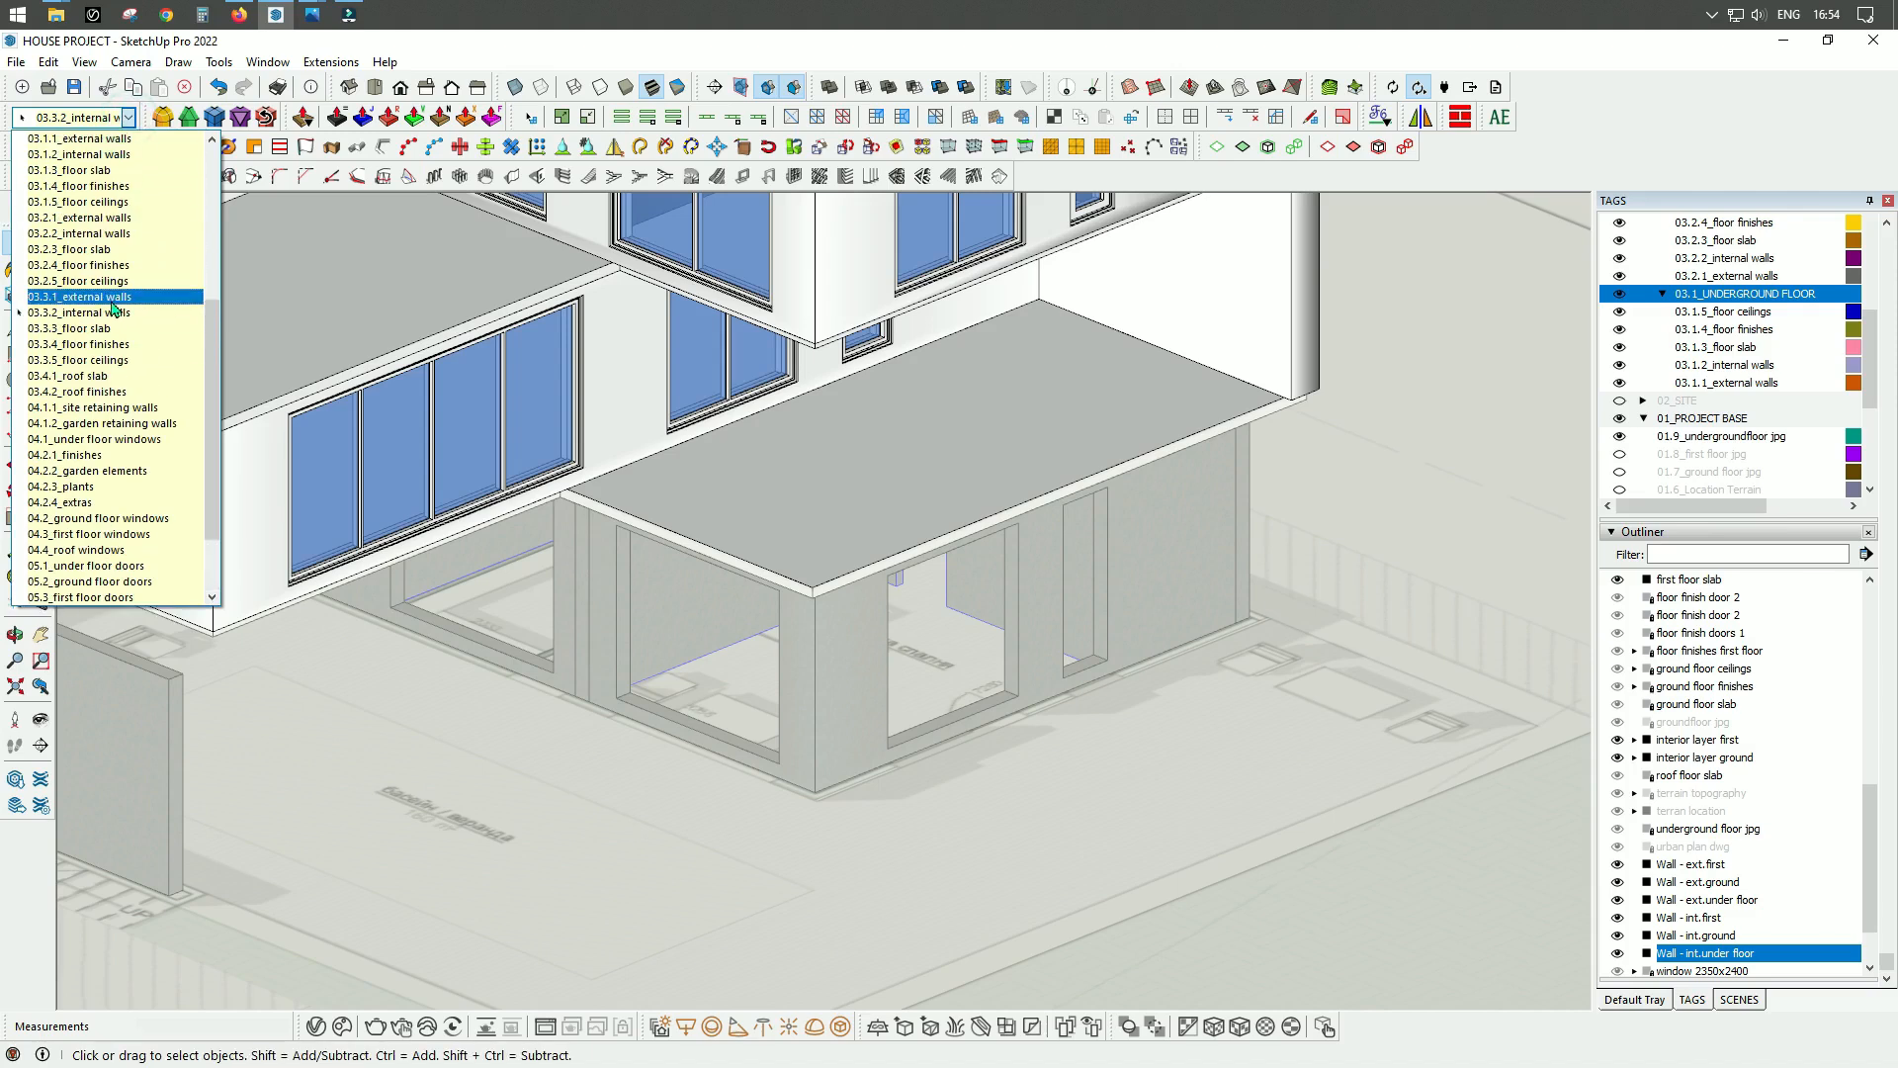
click(104, 155)
Step: Examine the underground walls beneath the house from near and far, from several angles
middle_drag(754, 746, 953, 655)
scroll(962, 744, down, 5)
middle_drag(1031, 784, 996, 826)
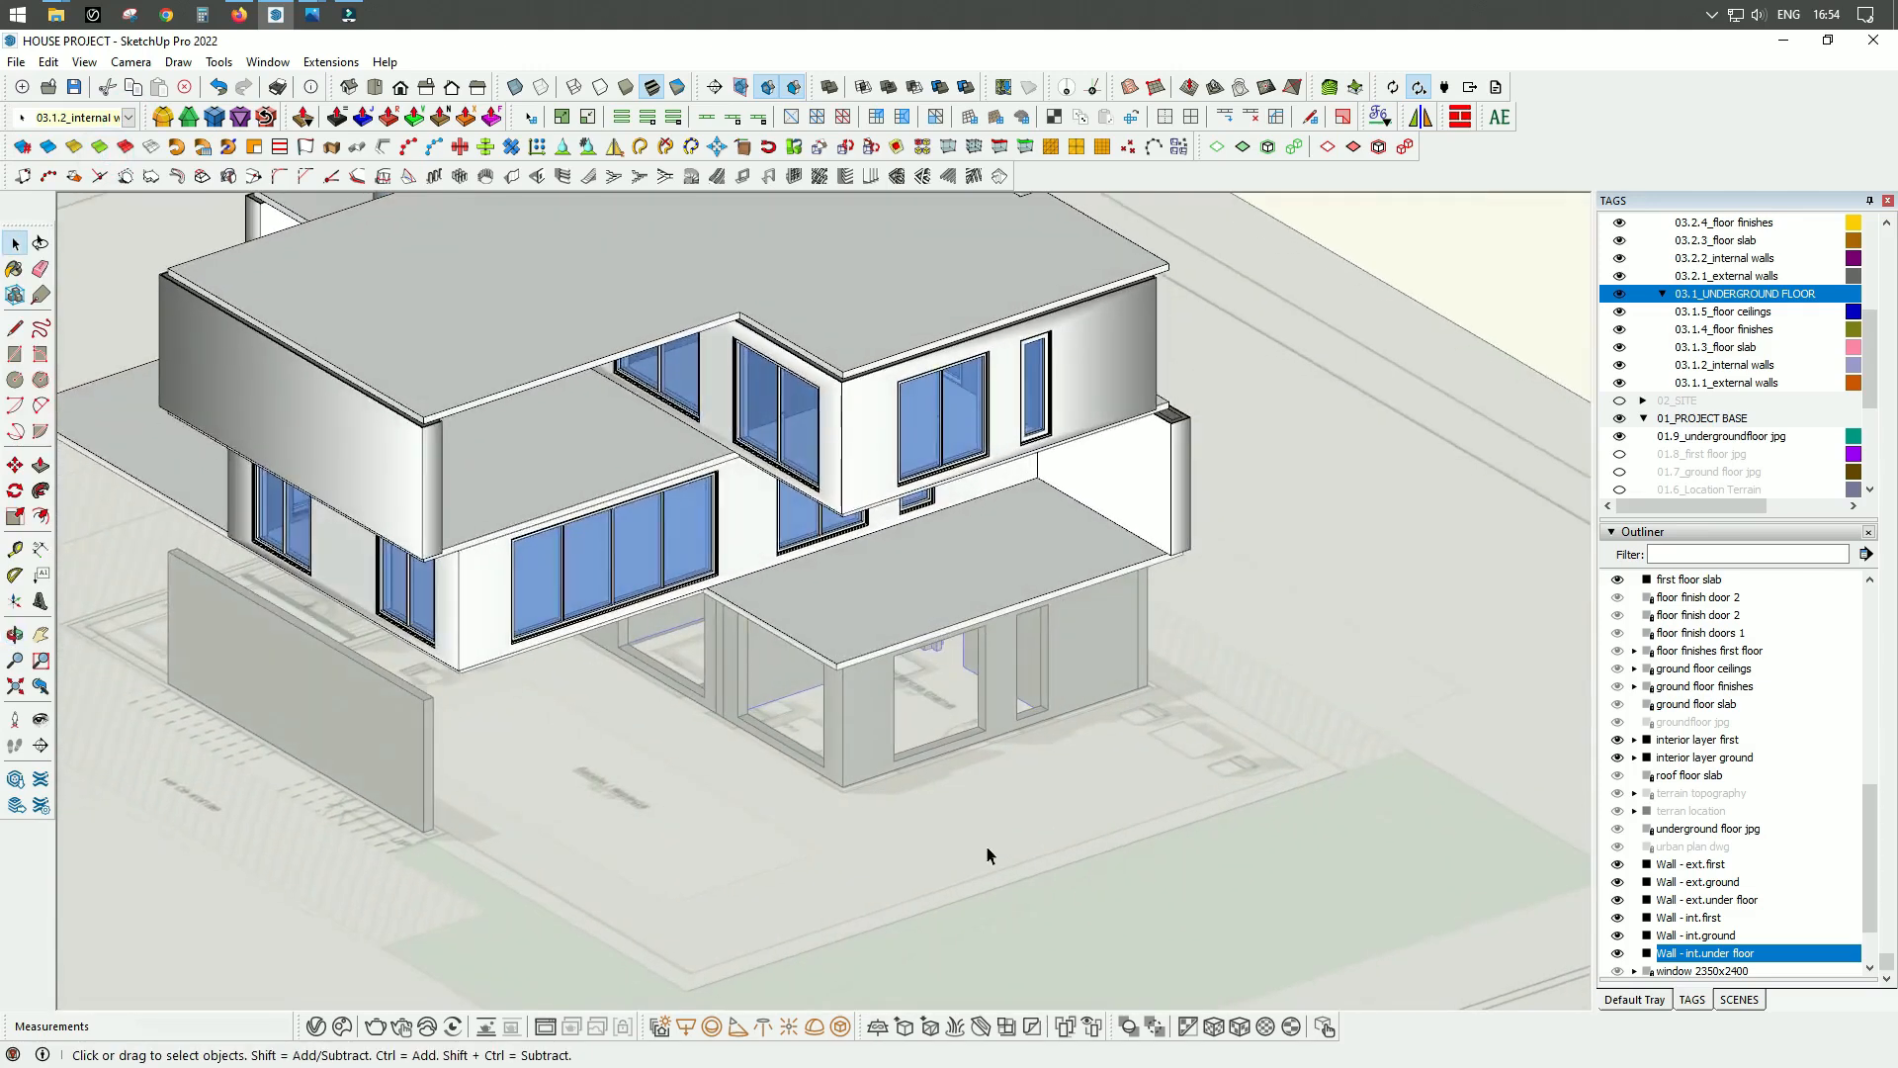
scroll(986, 856, up, 3)
scroll(977, 857, down, 4)
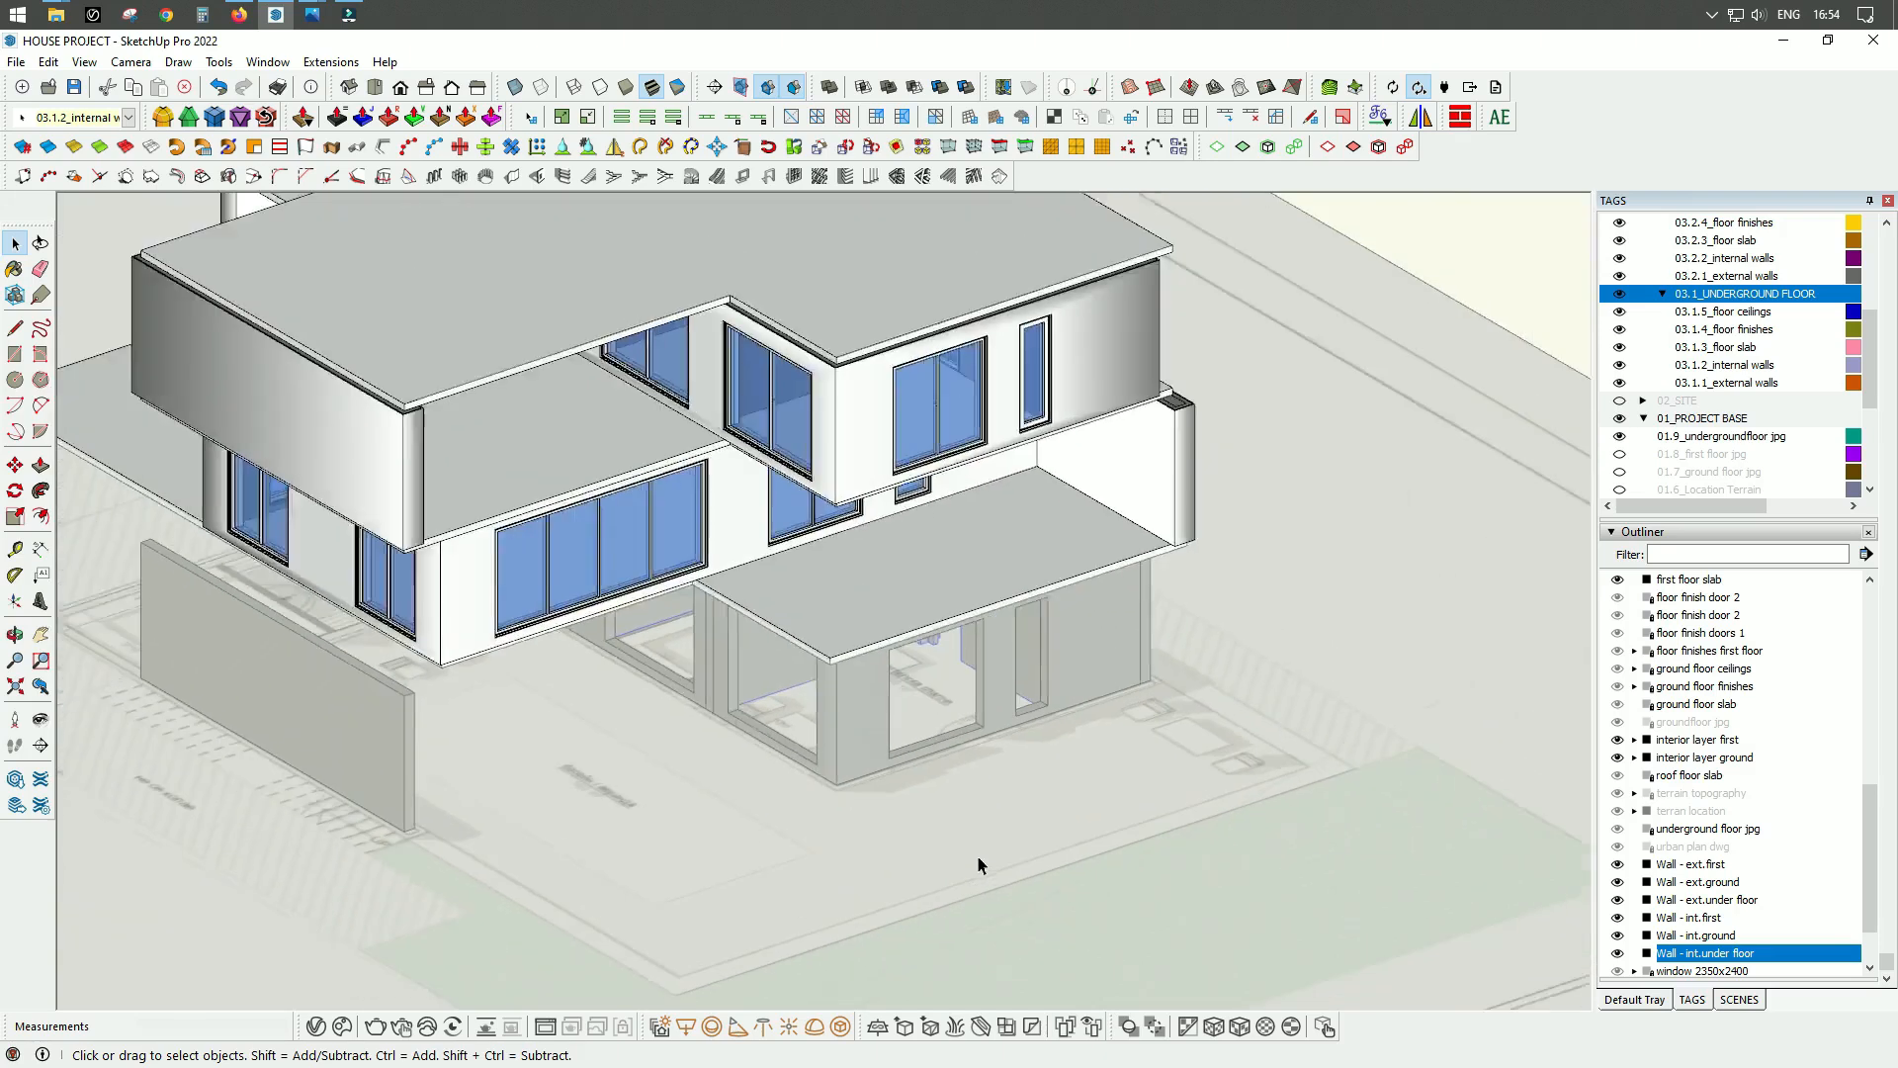
middle_drag(982, 844, 1061, 824)
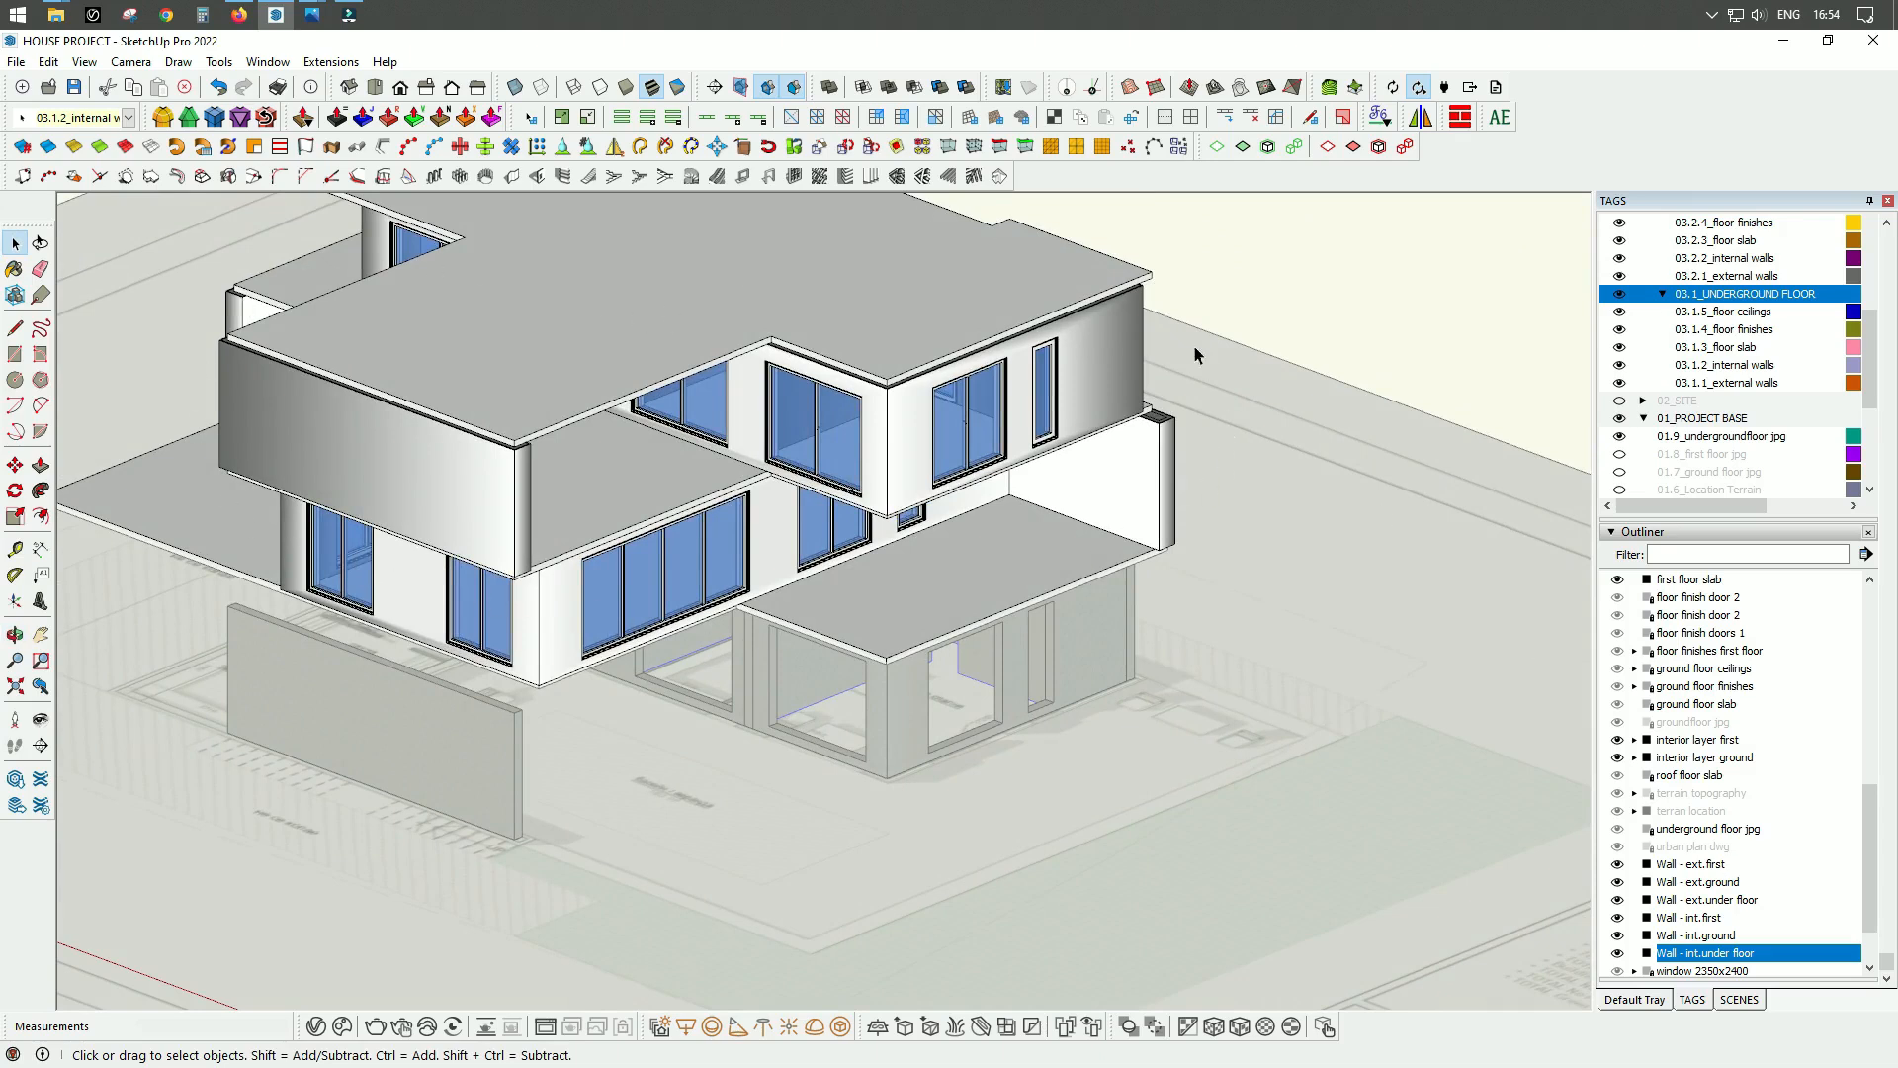
scroll(984, 764, down, 2)
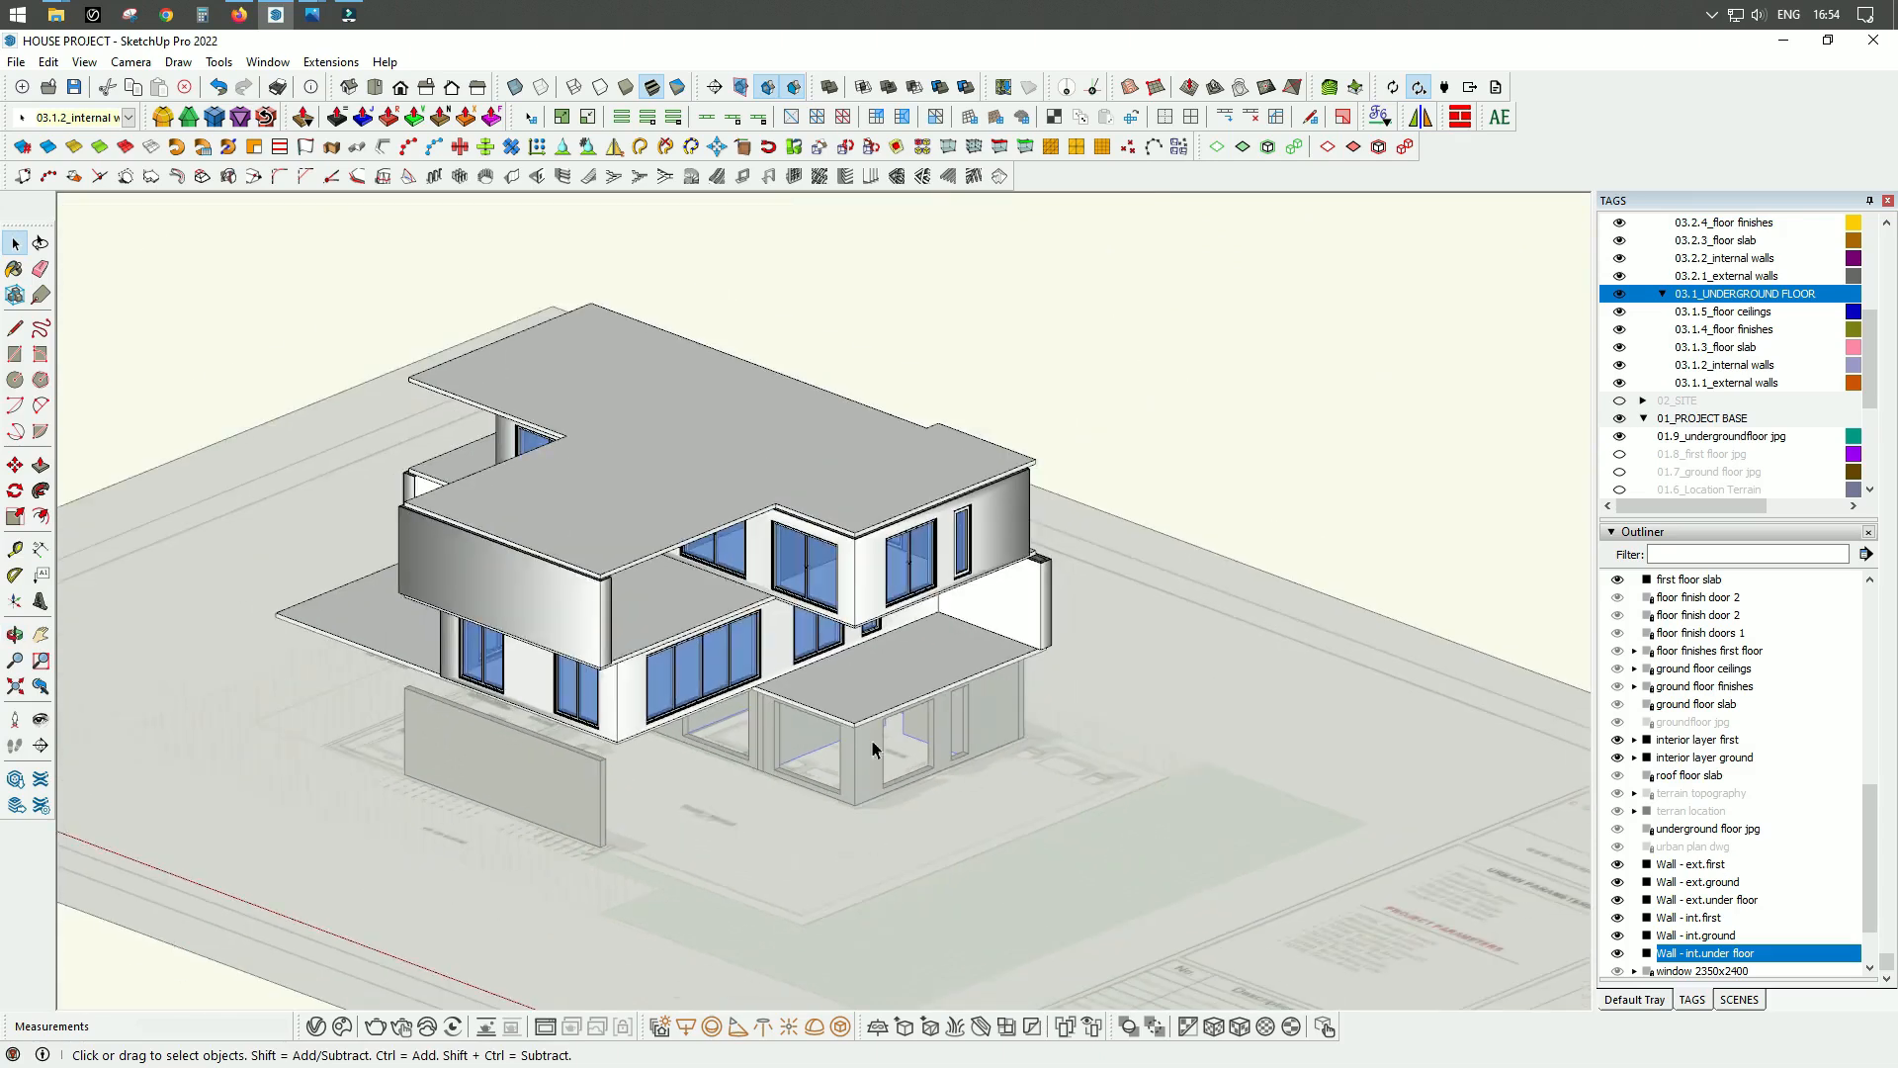
scroll(781, 774, up, 2)
middle_drag(1064, 759, 993, 817)
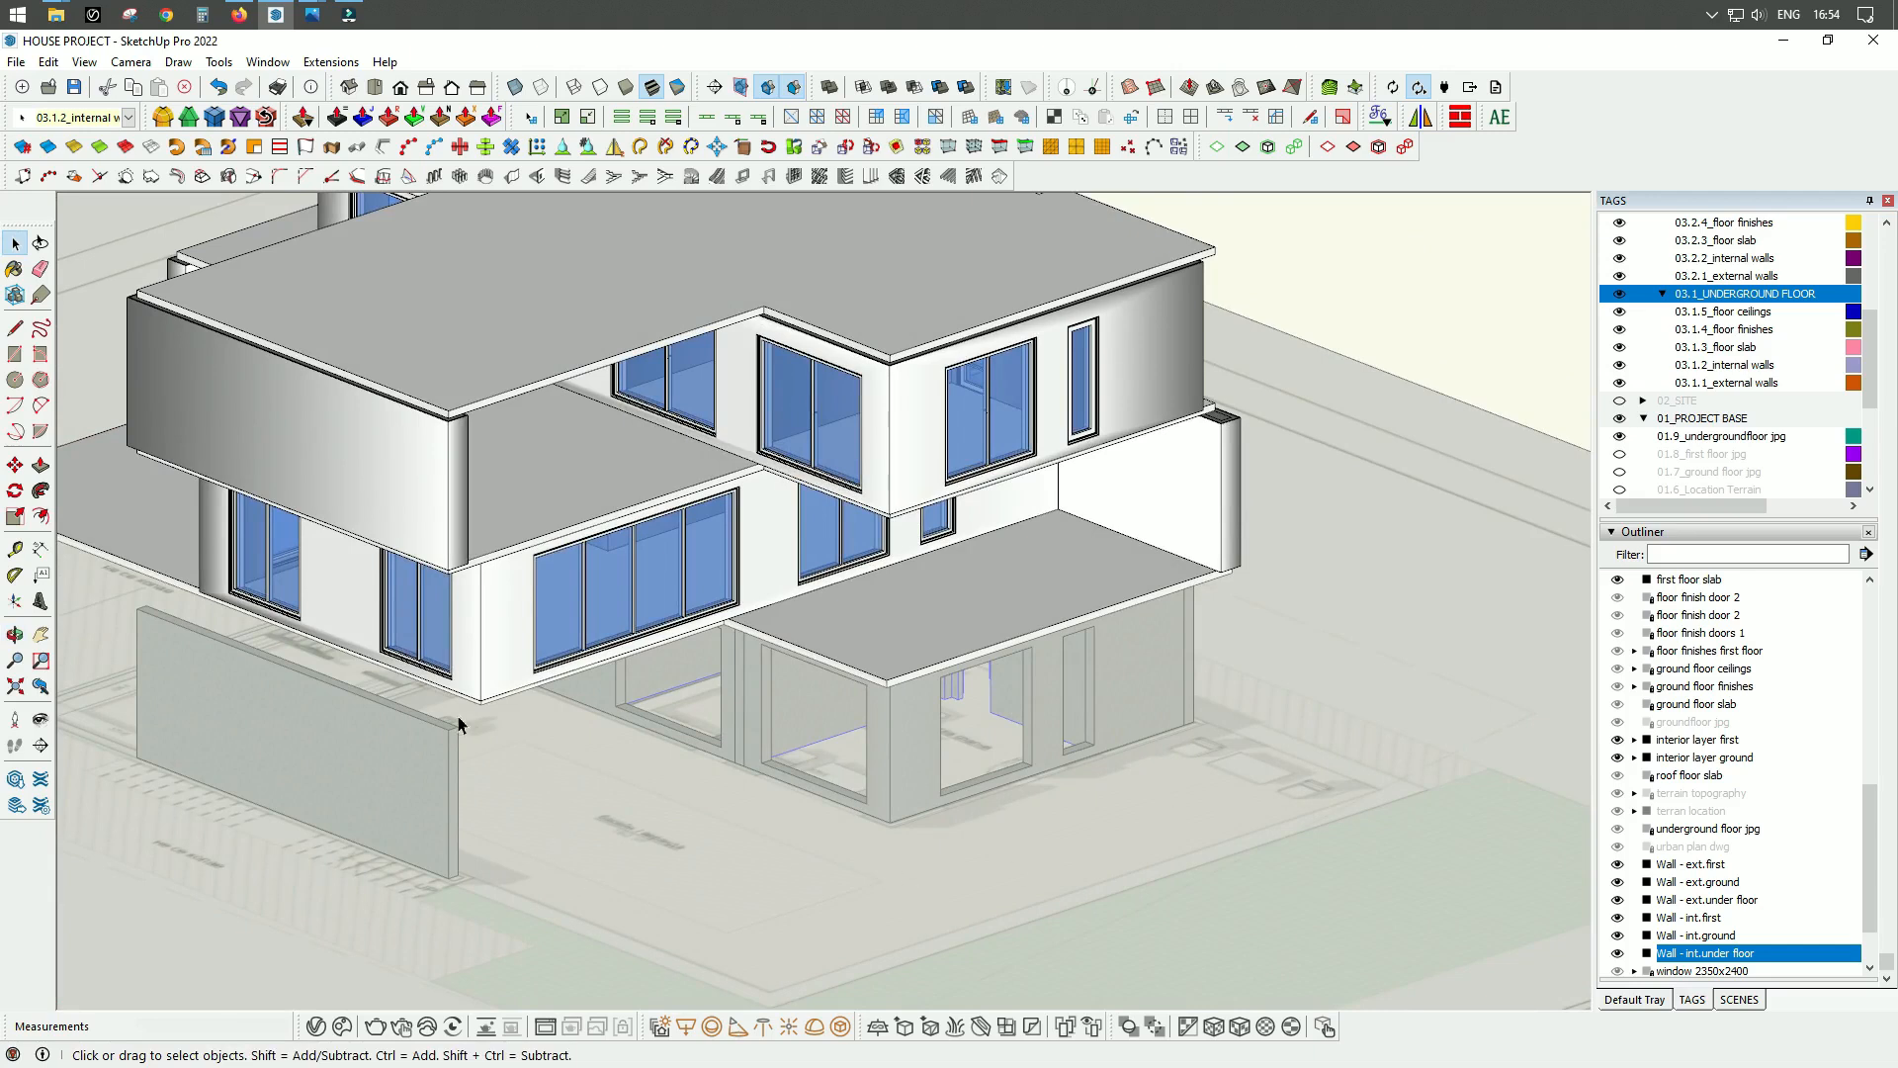
Step: Hide the 05_DOORS and 04_WINDOWS tag folders in the house model
scroll(693, 593, down, 3)
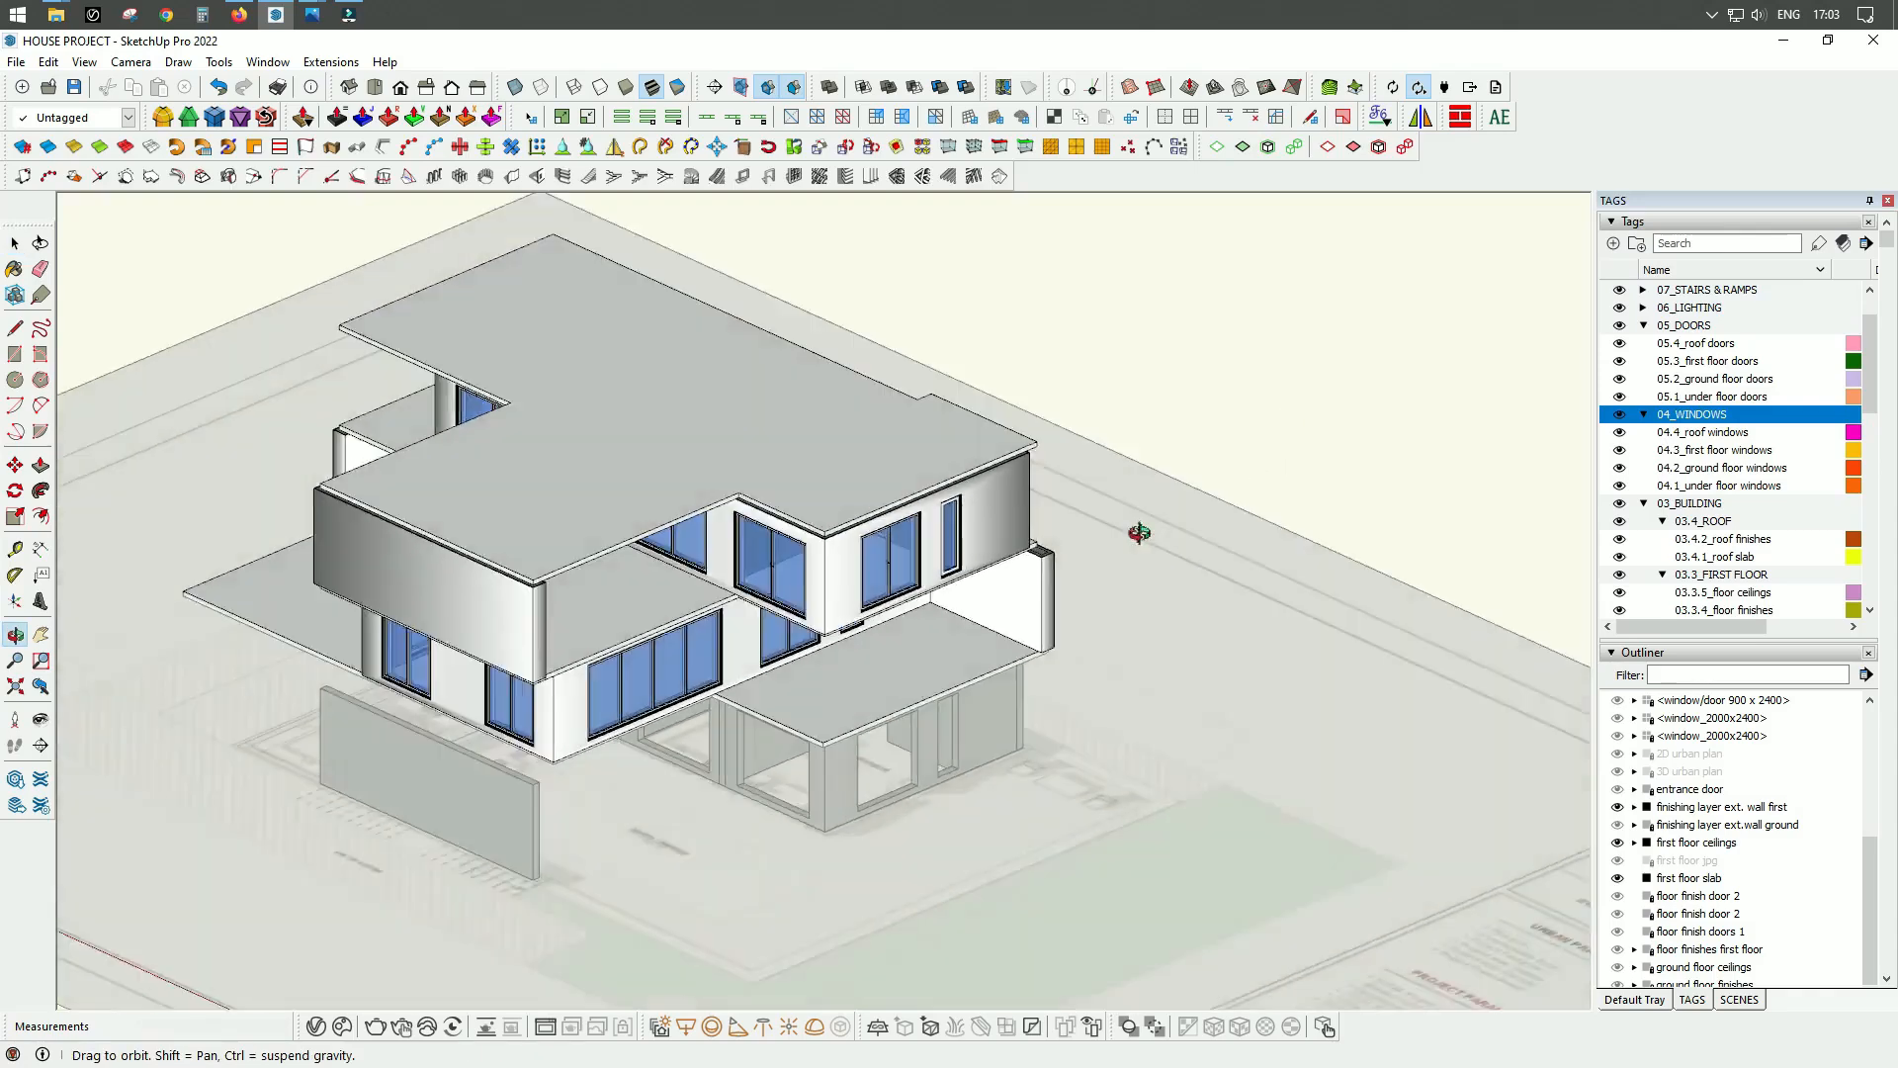
middle_drag(1135, 534, 1165, 478)
scroll(768, 665, up, 3)
middle_drag(764, 613, 819, 544)
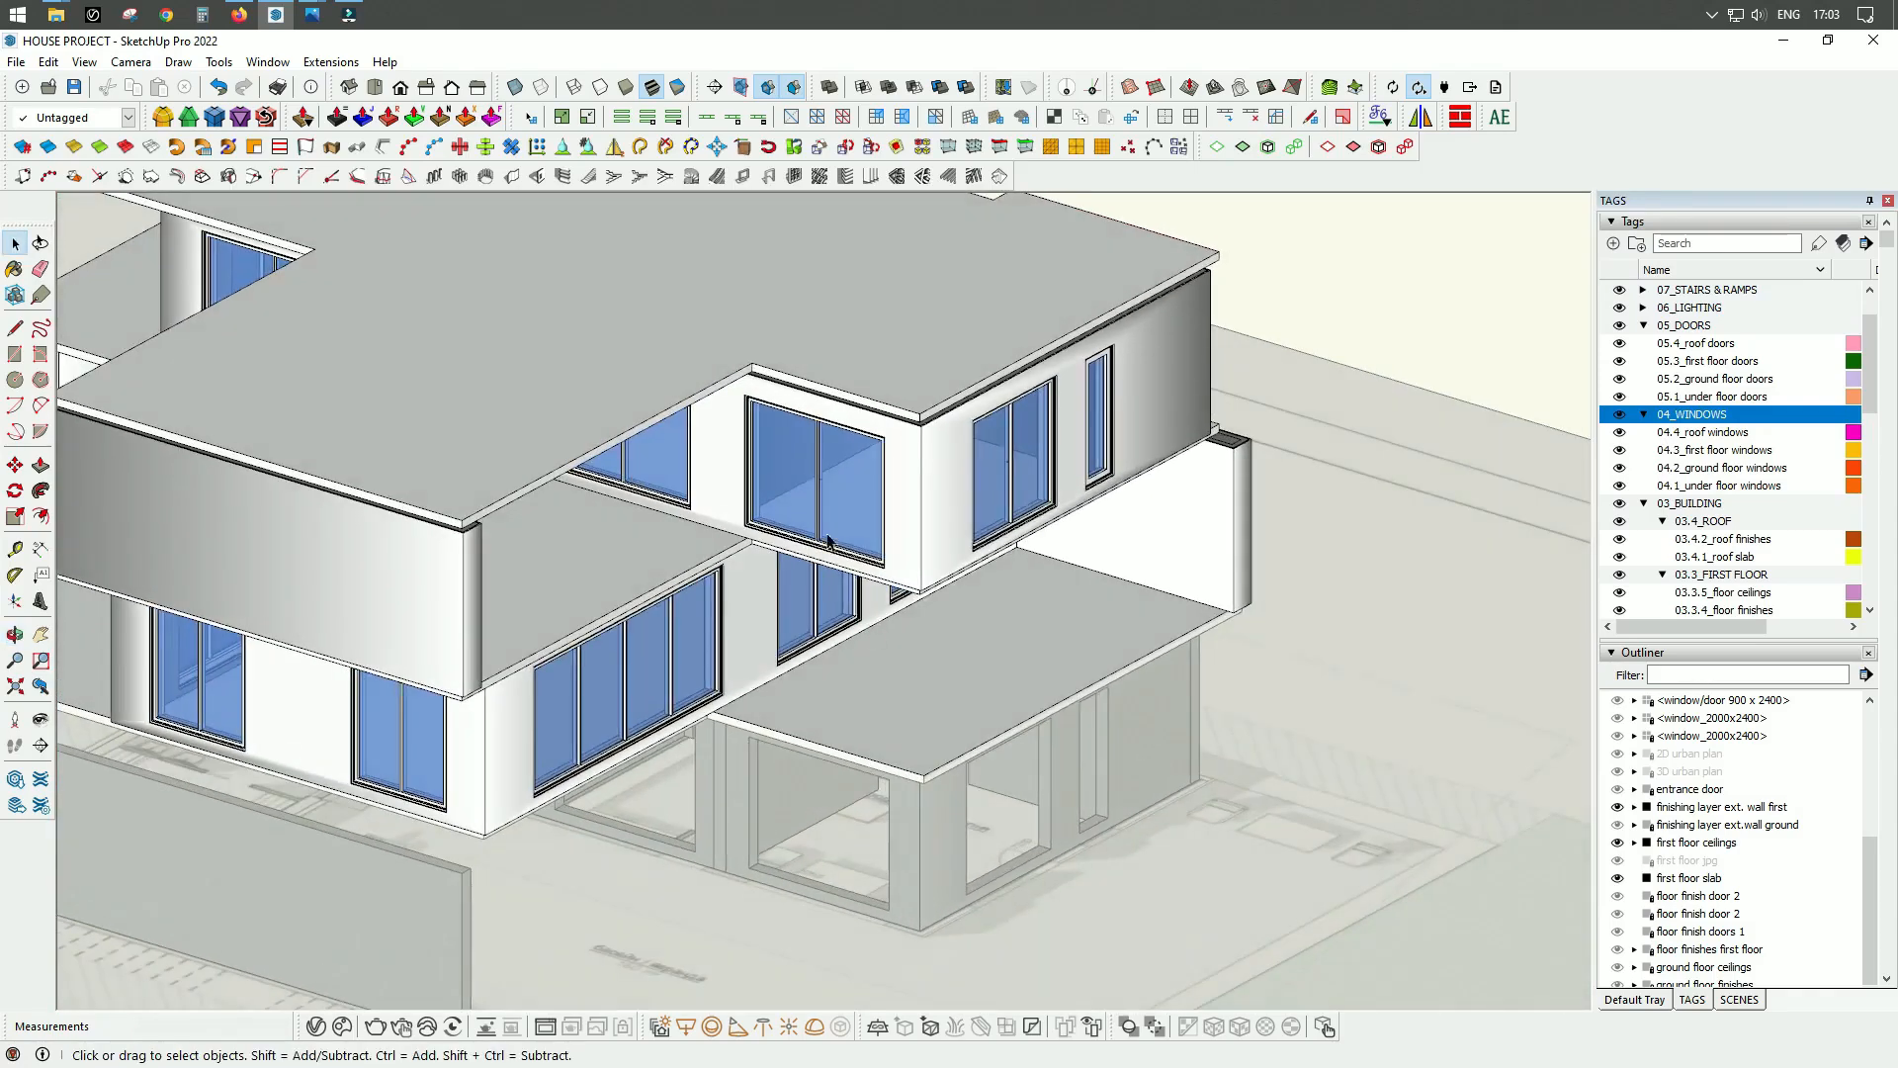
scroll(809, 435, down, 2)
middle_drag(977, 686, 1001, 646)
middle_drag(867, 700, 1208, 615)
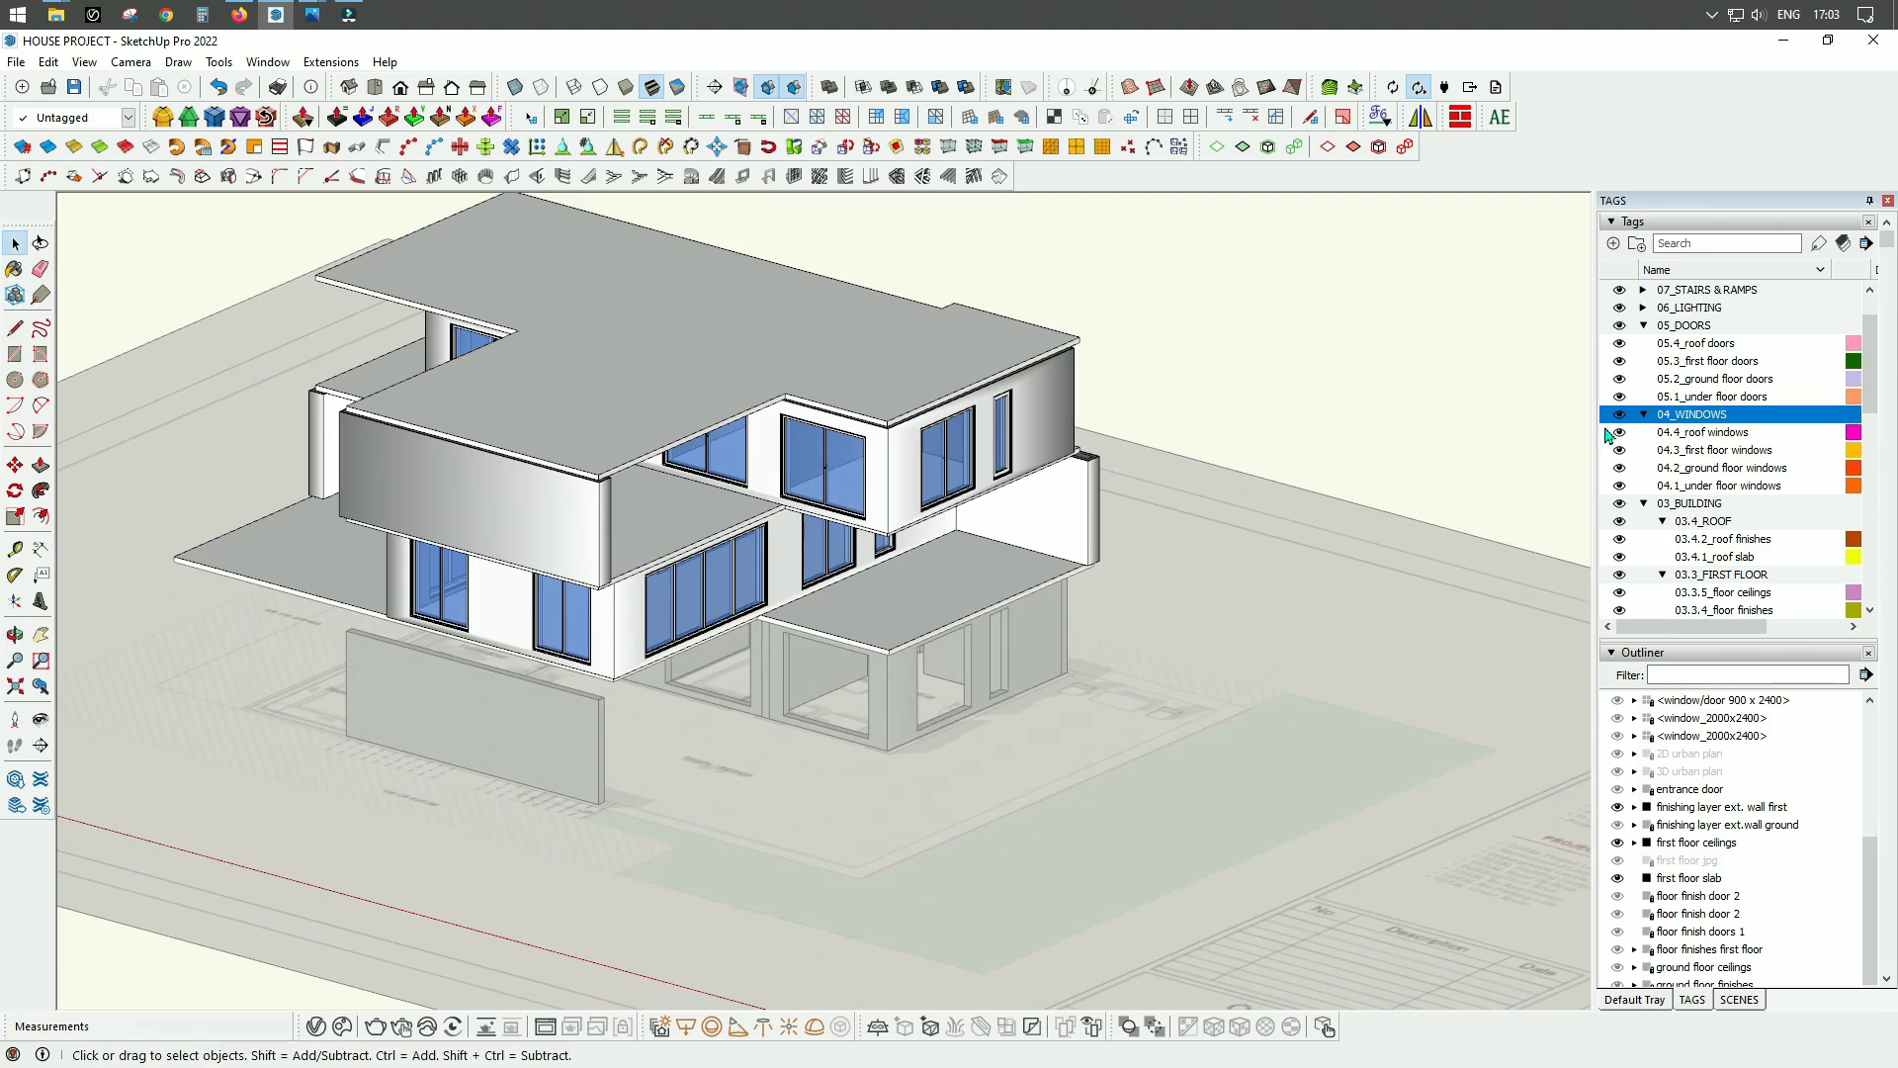
scroll(1698, 378, up, 1)
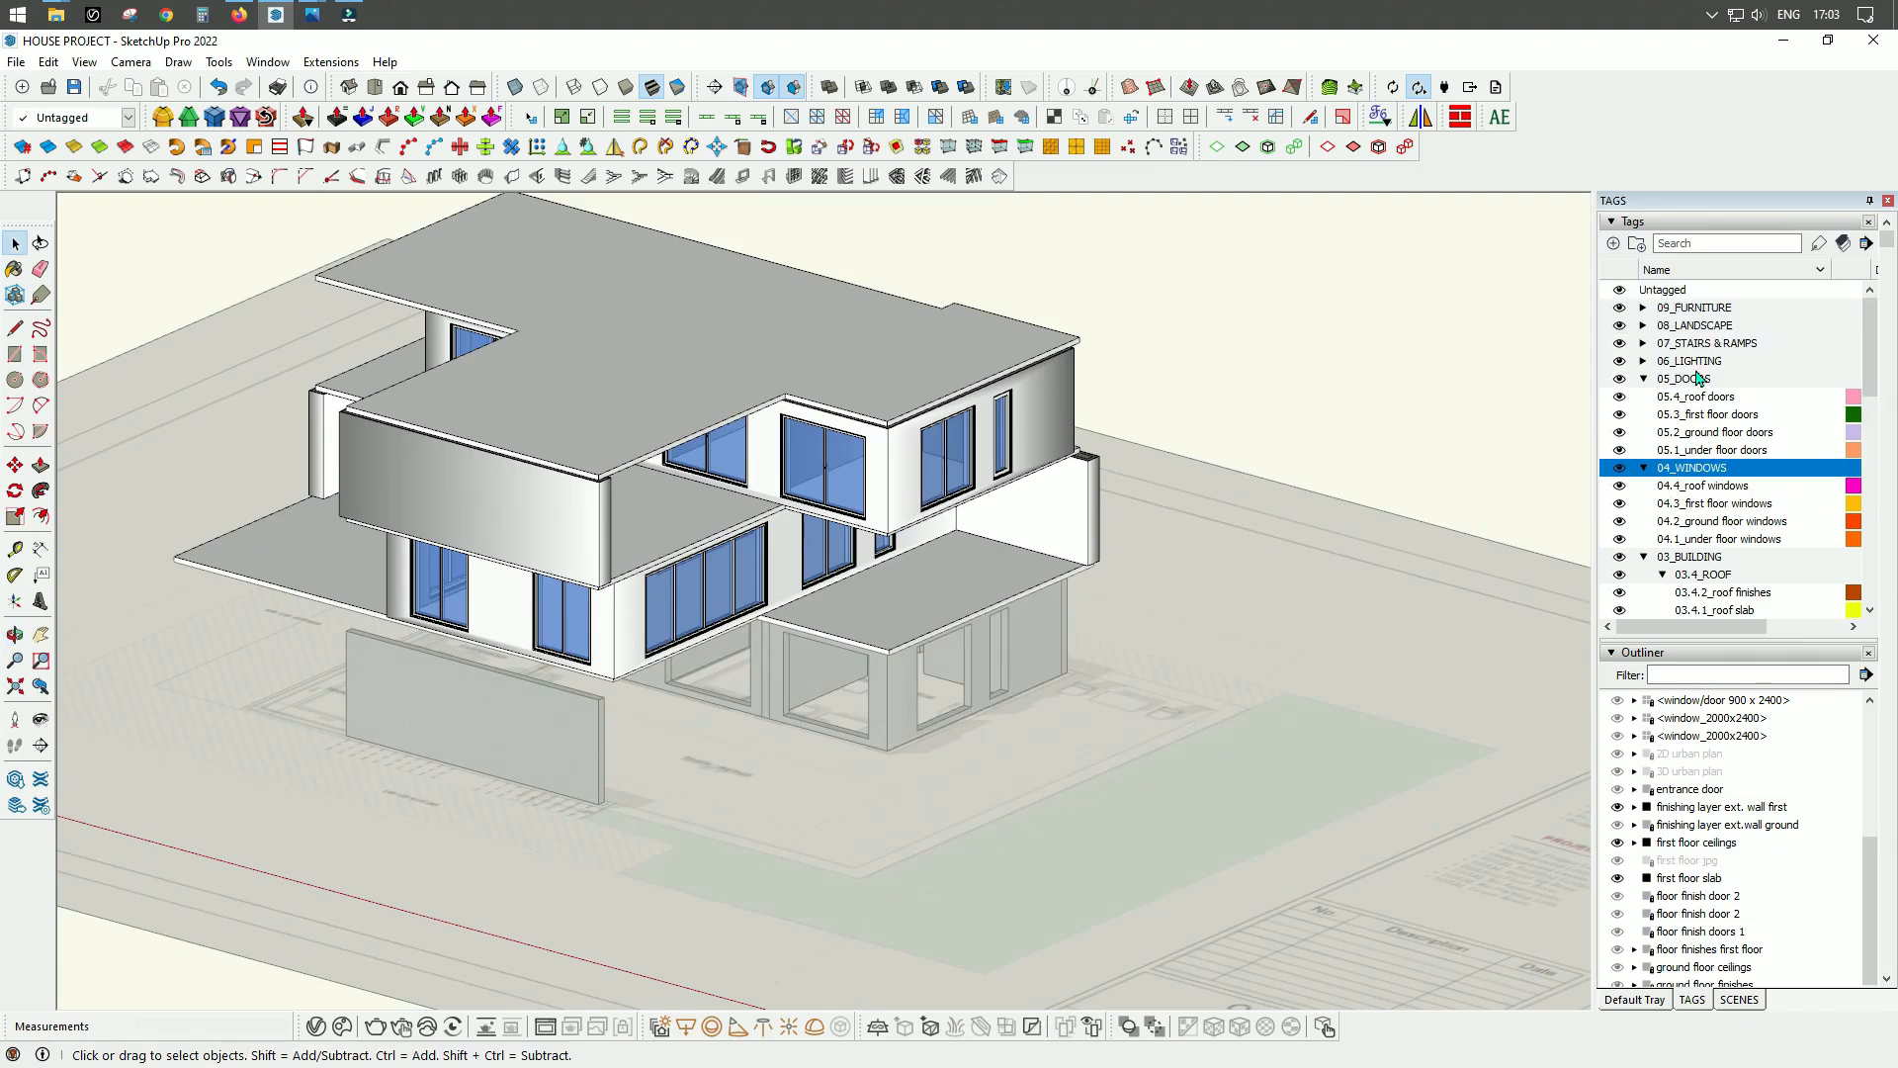
click(1620, 382)
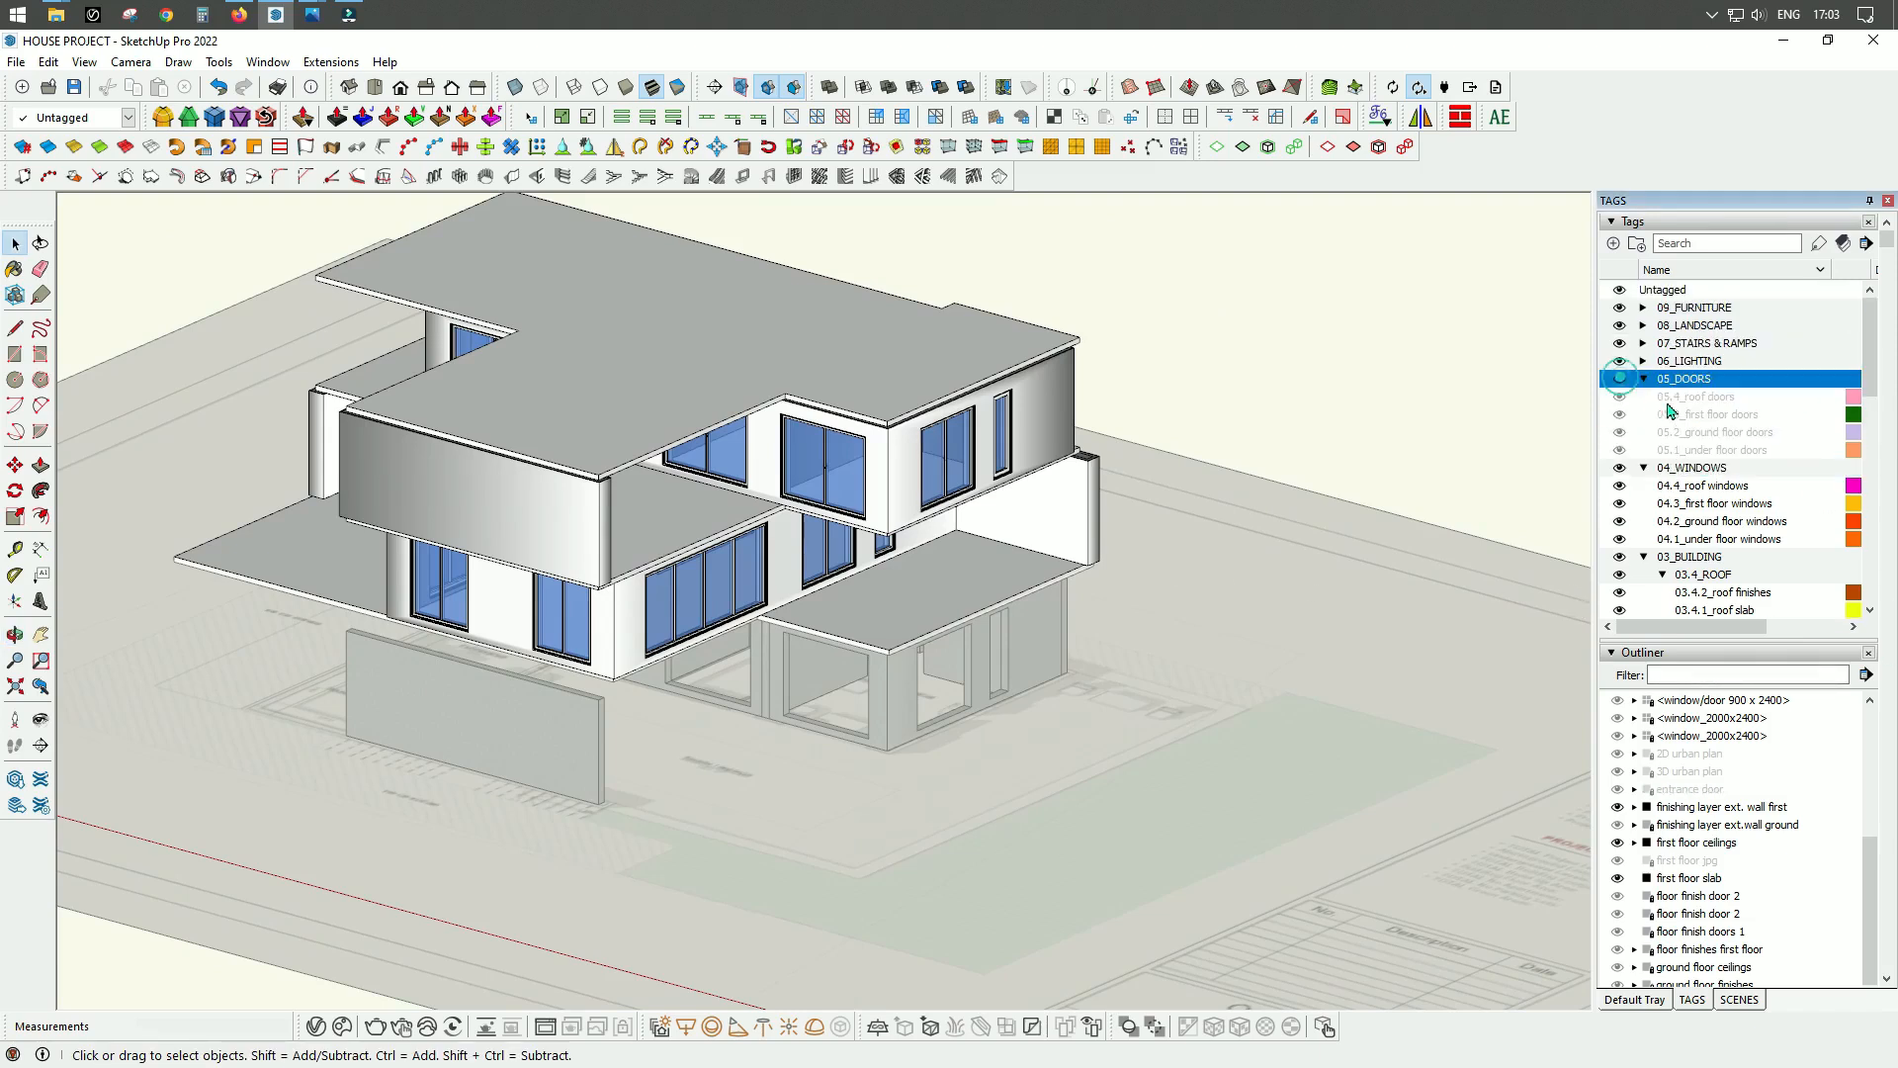
click(1620, 469)
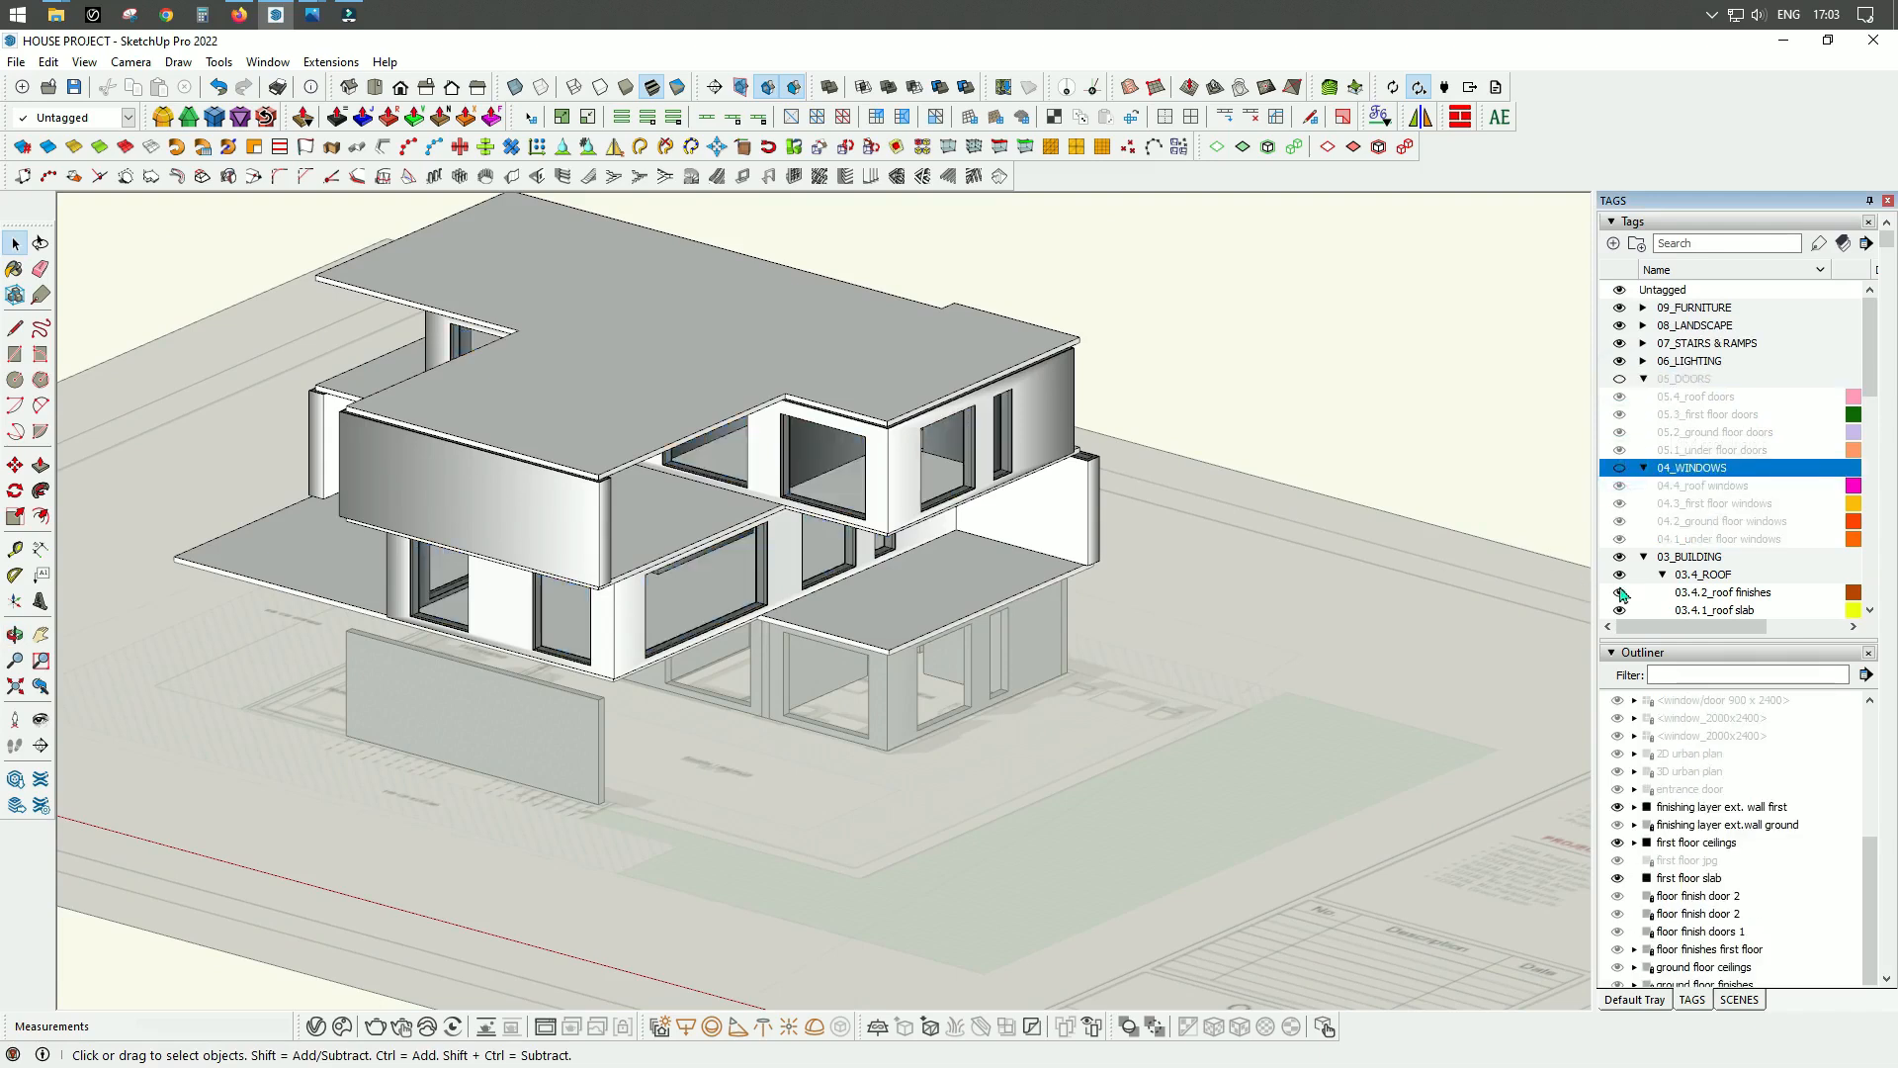
Step: Hide the 03.4_ROOF, 03.3_FIRST FLOOR and 03.2_GROUND FLOOR tag folders so that only the underground level remains shown
scroll(1748, 560, down, 1)
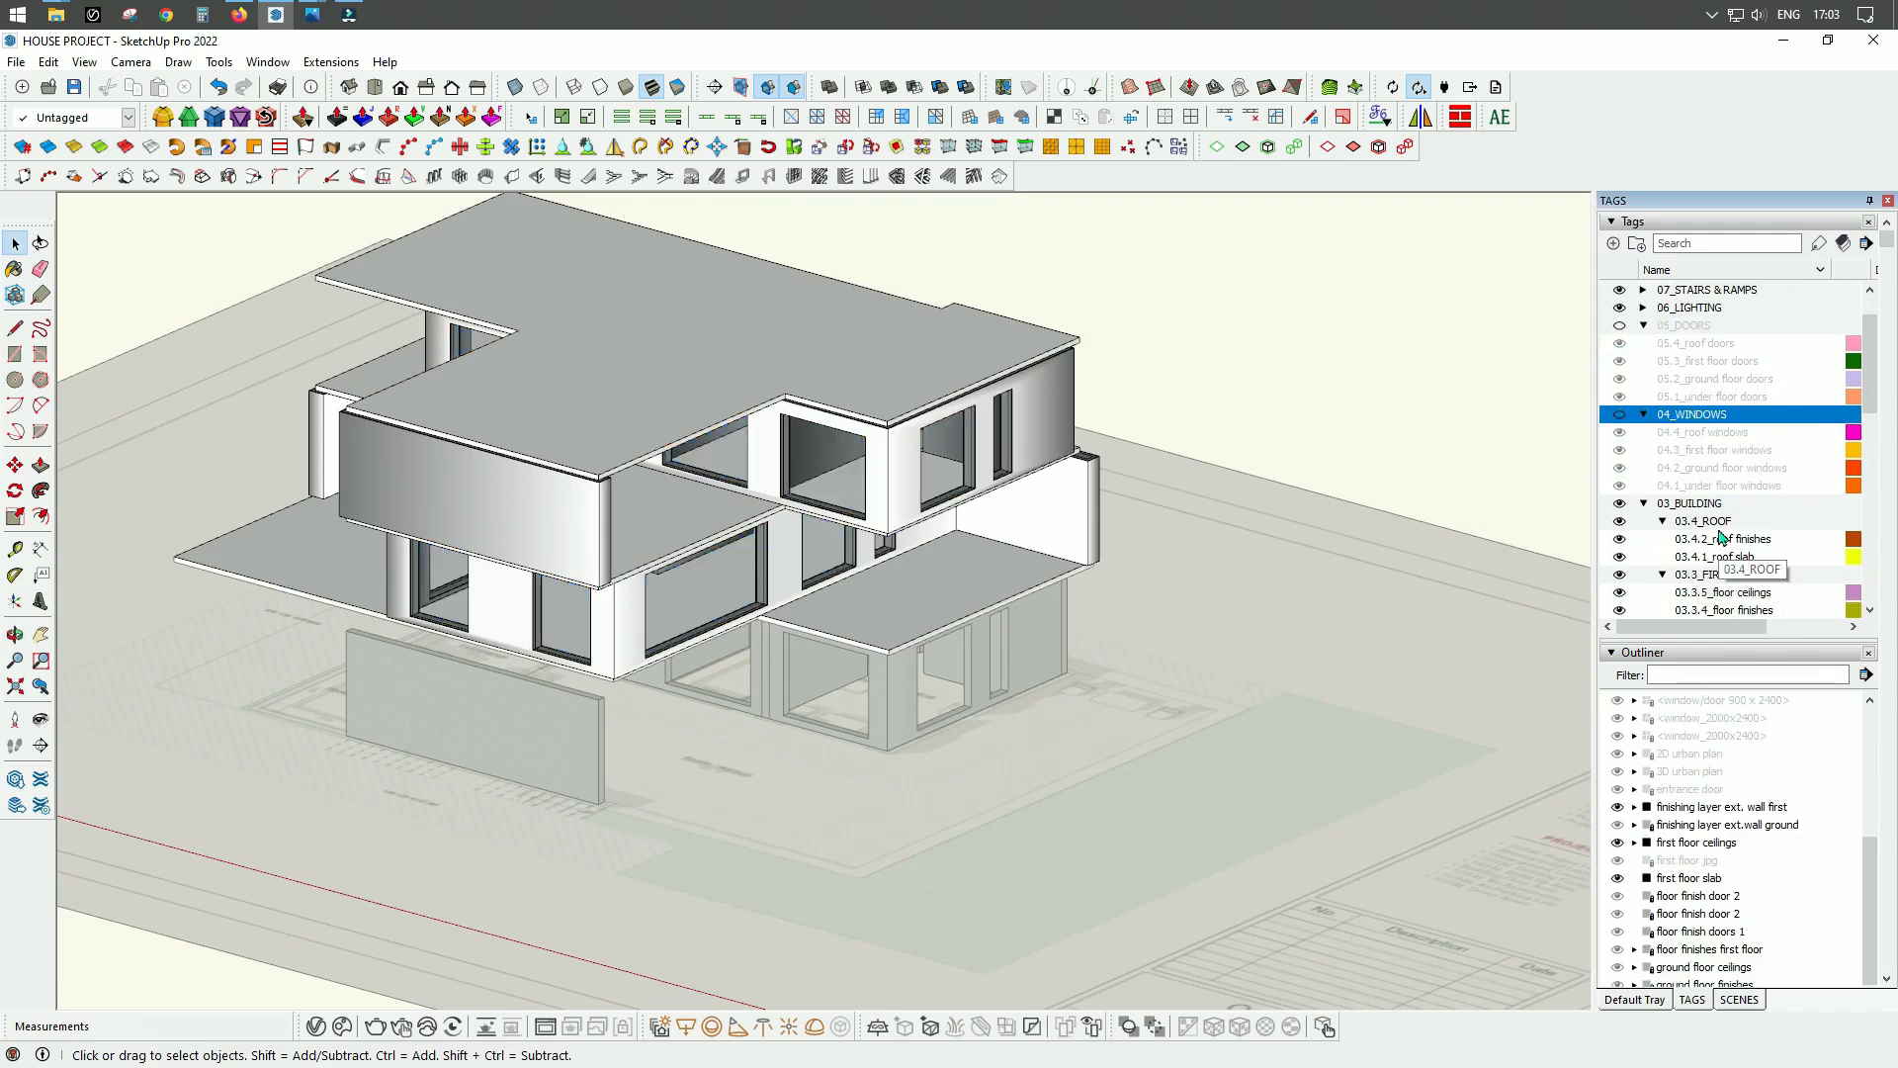
click(1620, 521)
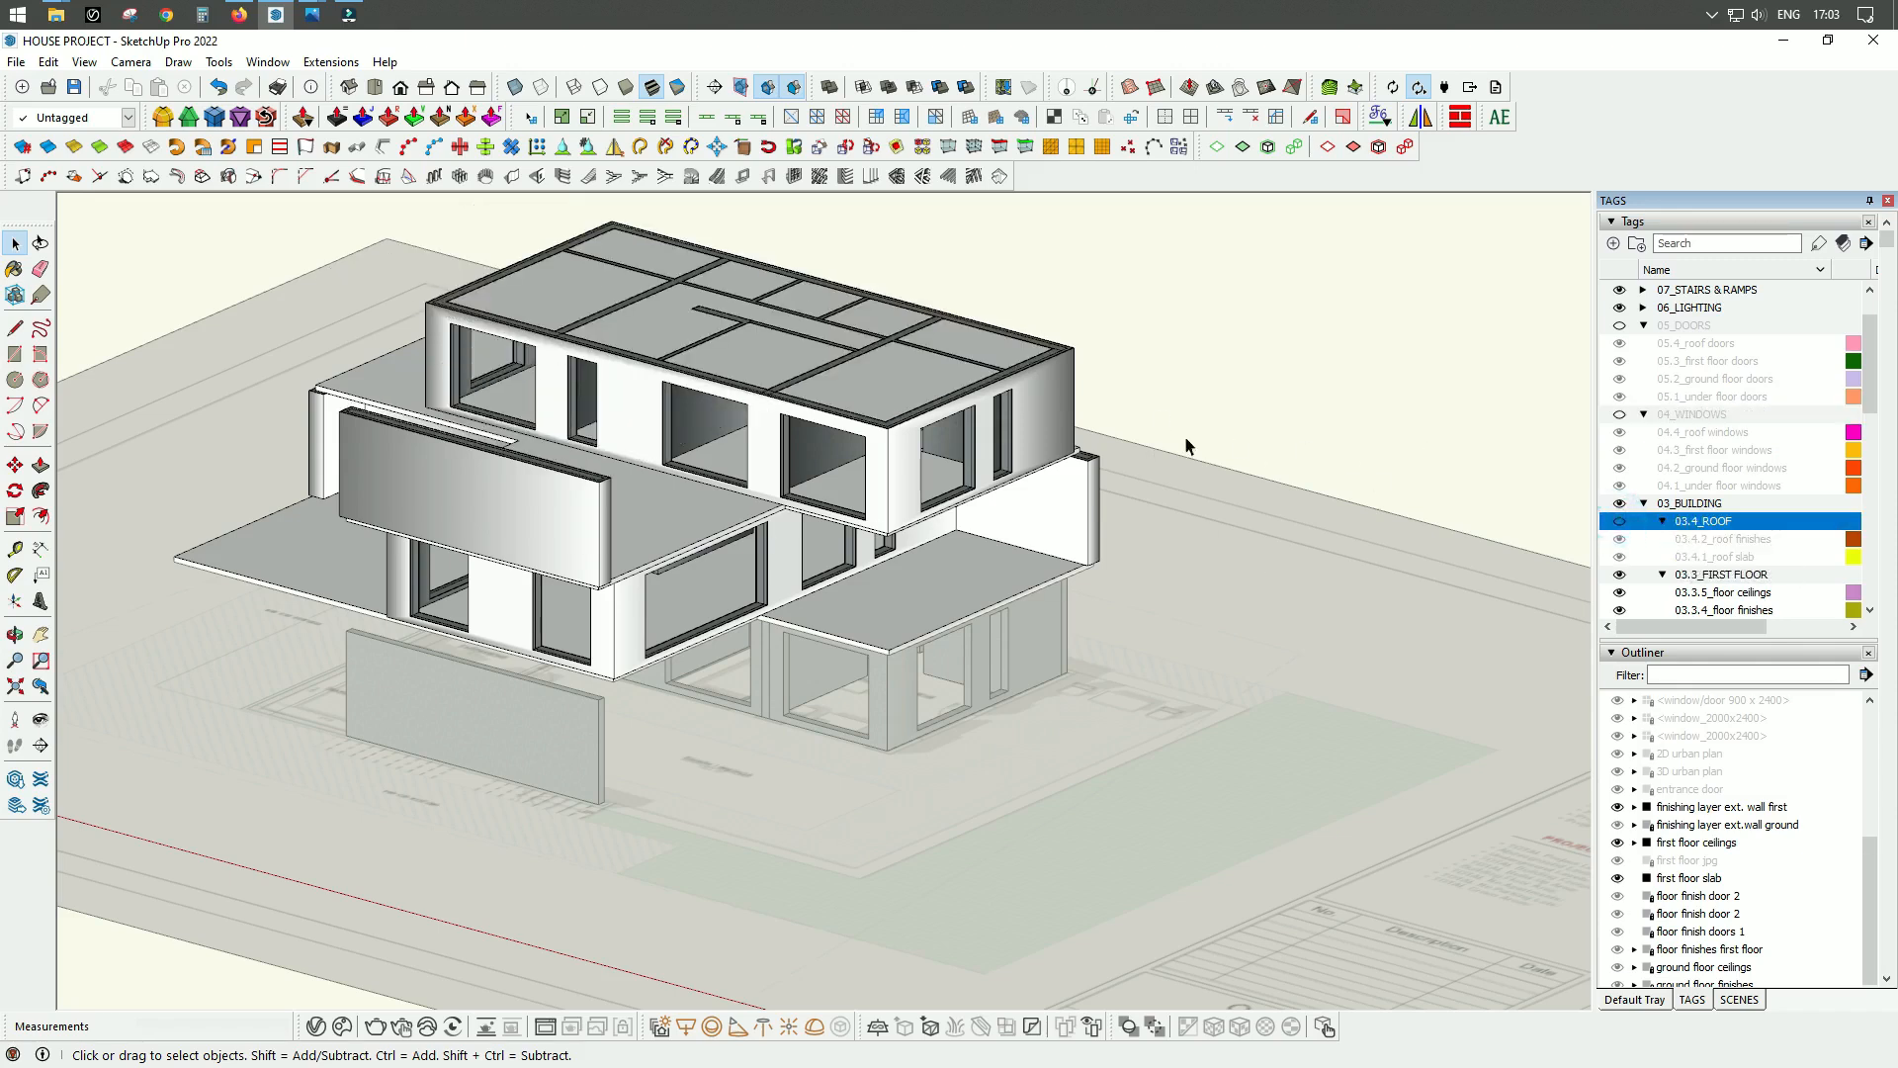
click(1620, 576)
scroll(1272, 501, down, 2)
scroll(822, 502, up, 4)
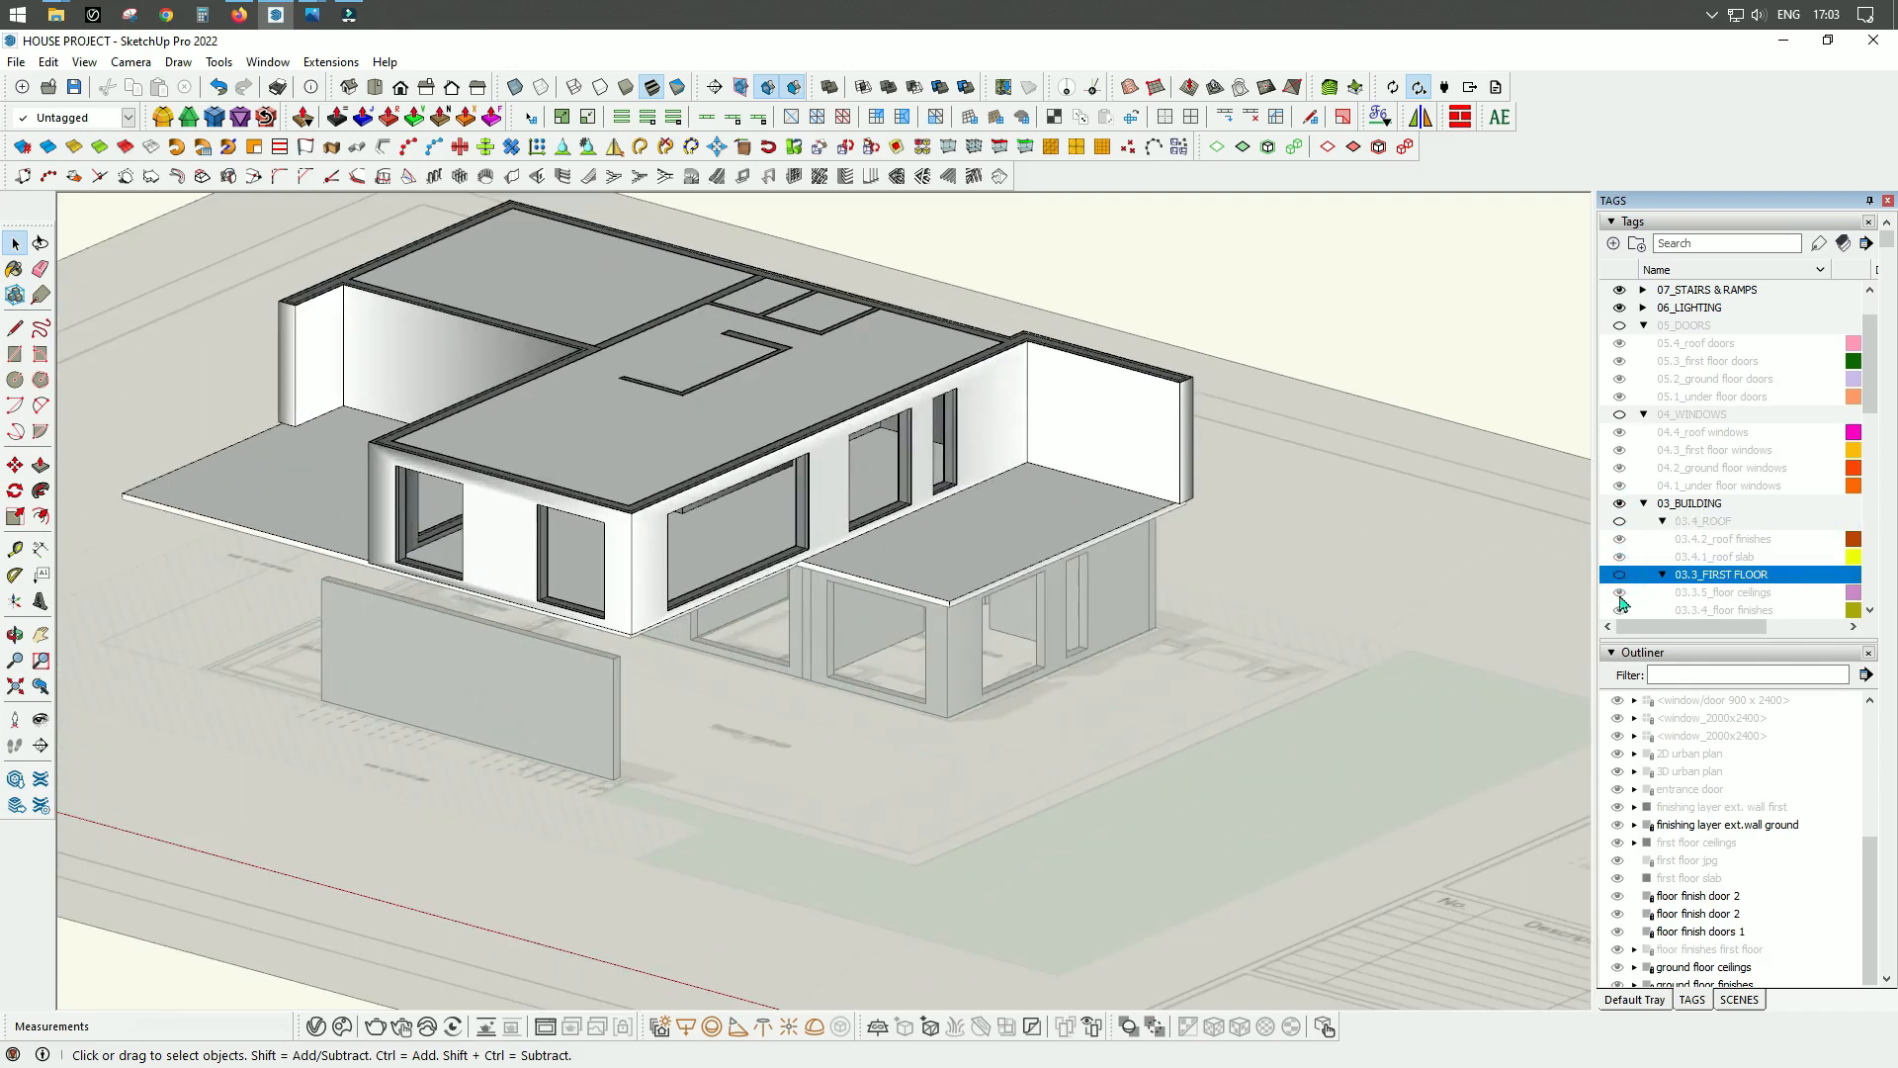
scroll(1623, 593, down, 3)
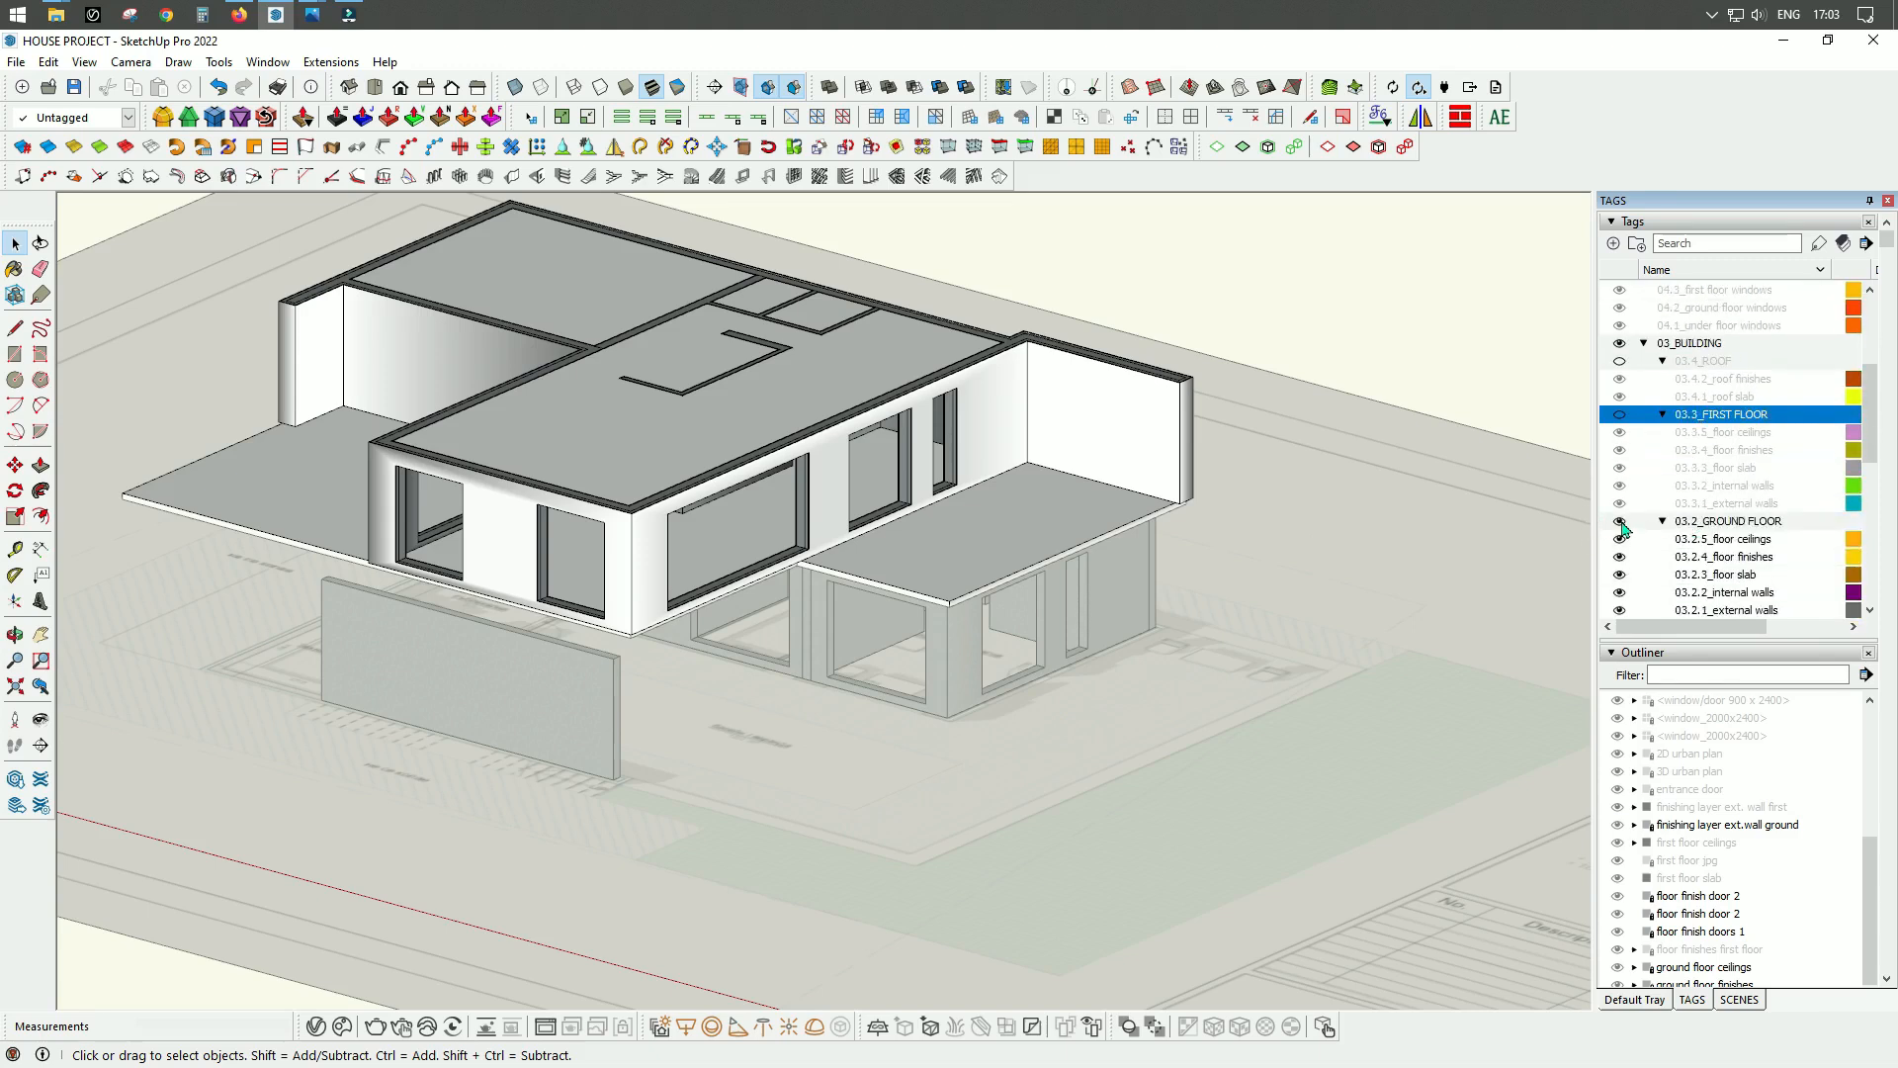
click(1620, 522)
Step: Examine the exposed underground walls against the underground plan from several angles and distances
middle_drag(966, 526, 1083, 880)
mouse_move(699, 432)
middle_down()
mouse_move(848, 614)
mouse_move(941, 555)
mouse_move(754, 415)
mouse_move(730, 419)
middle_up()
middle_drag(1051, 848, 797, 851)
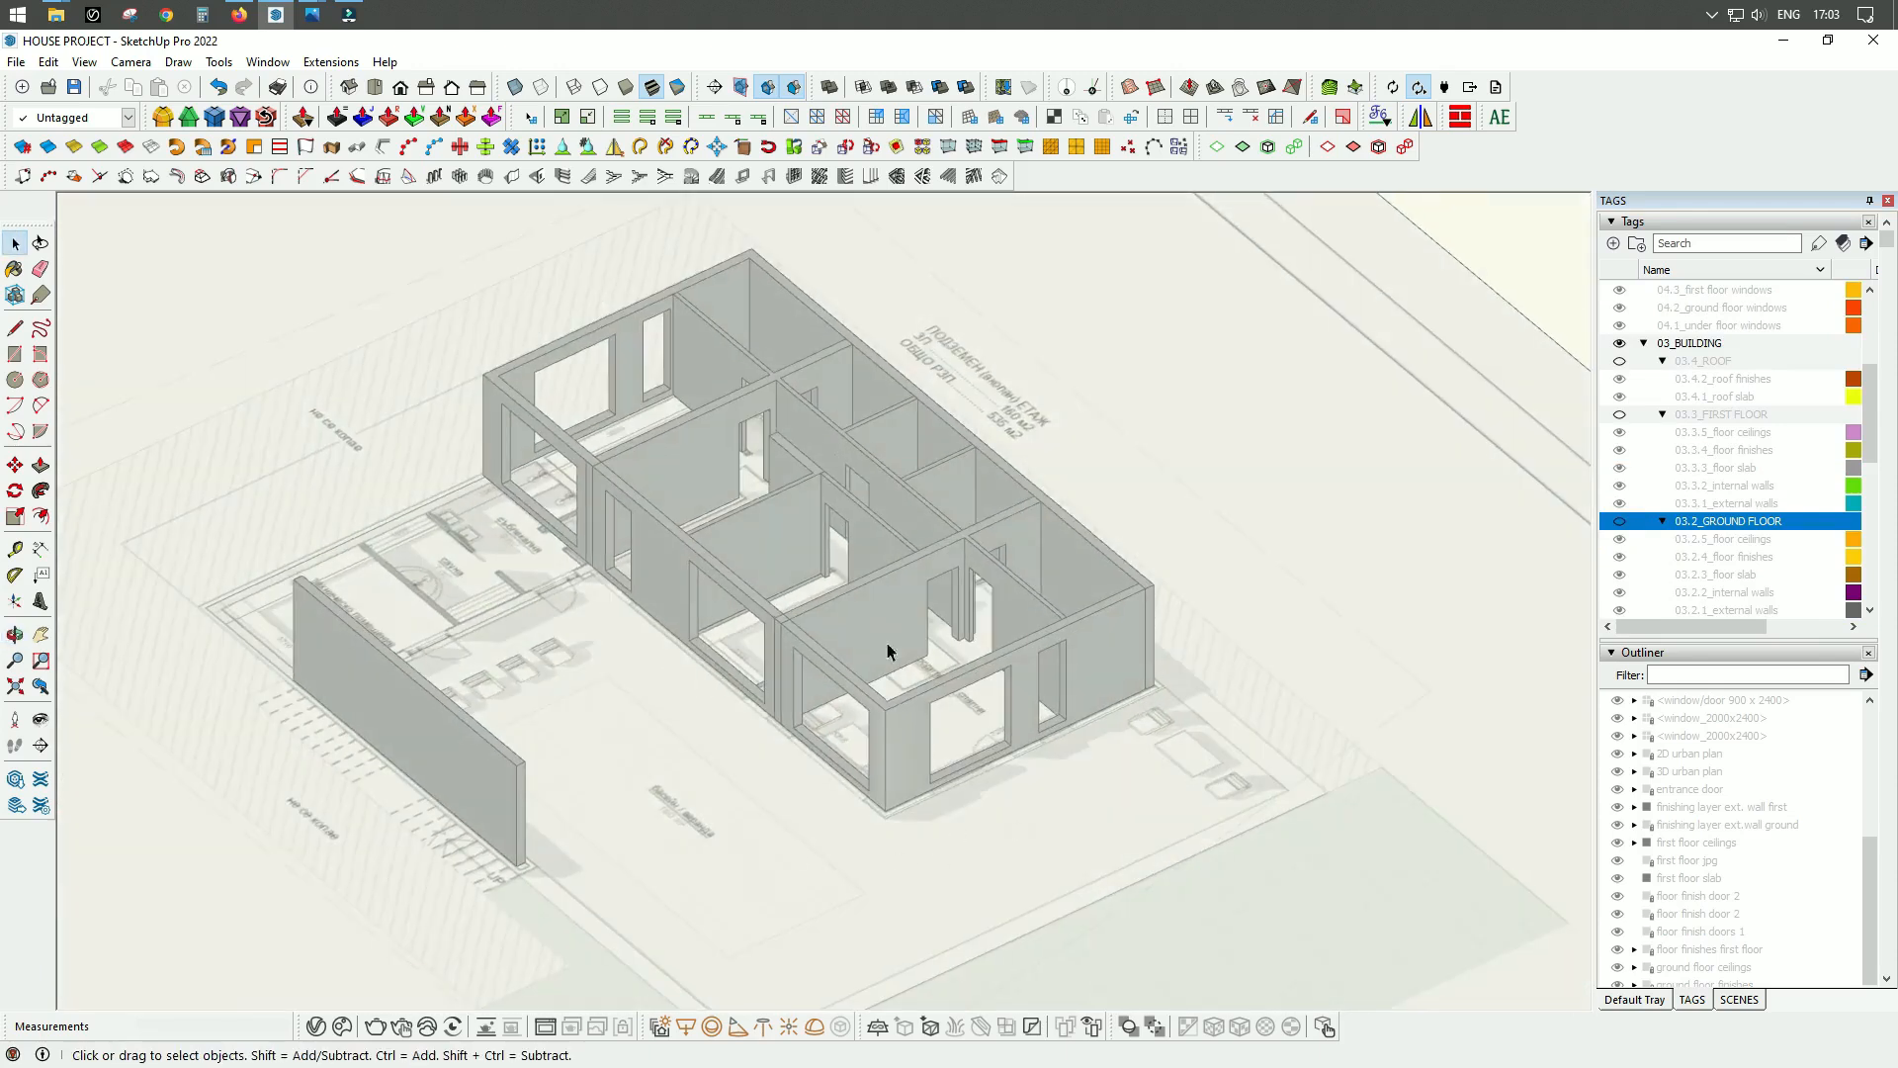
middle_drag(791, 732, 958, 800)
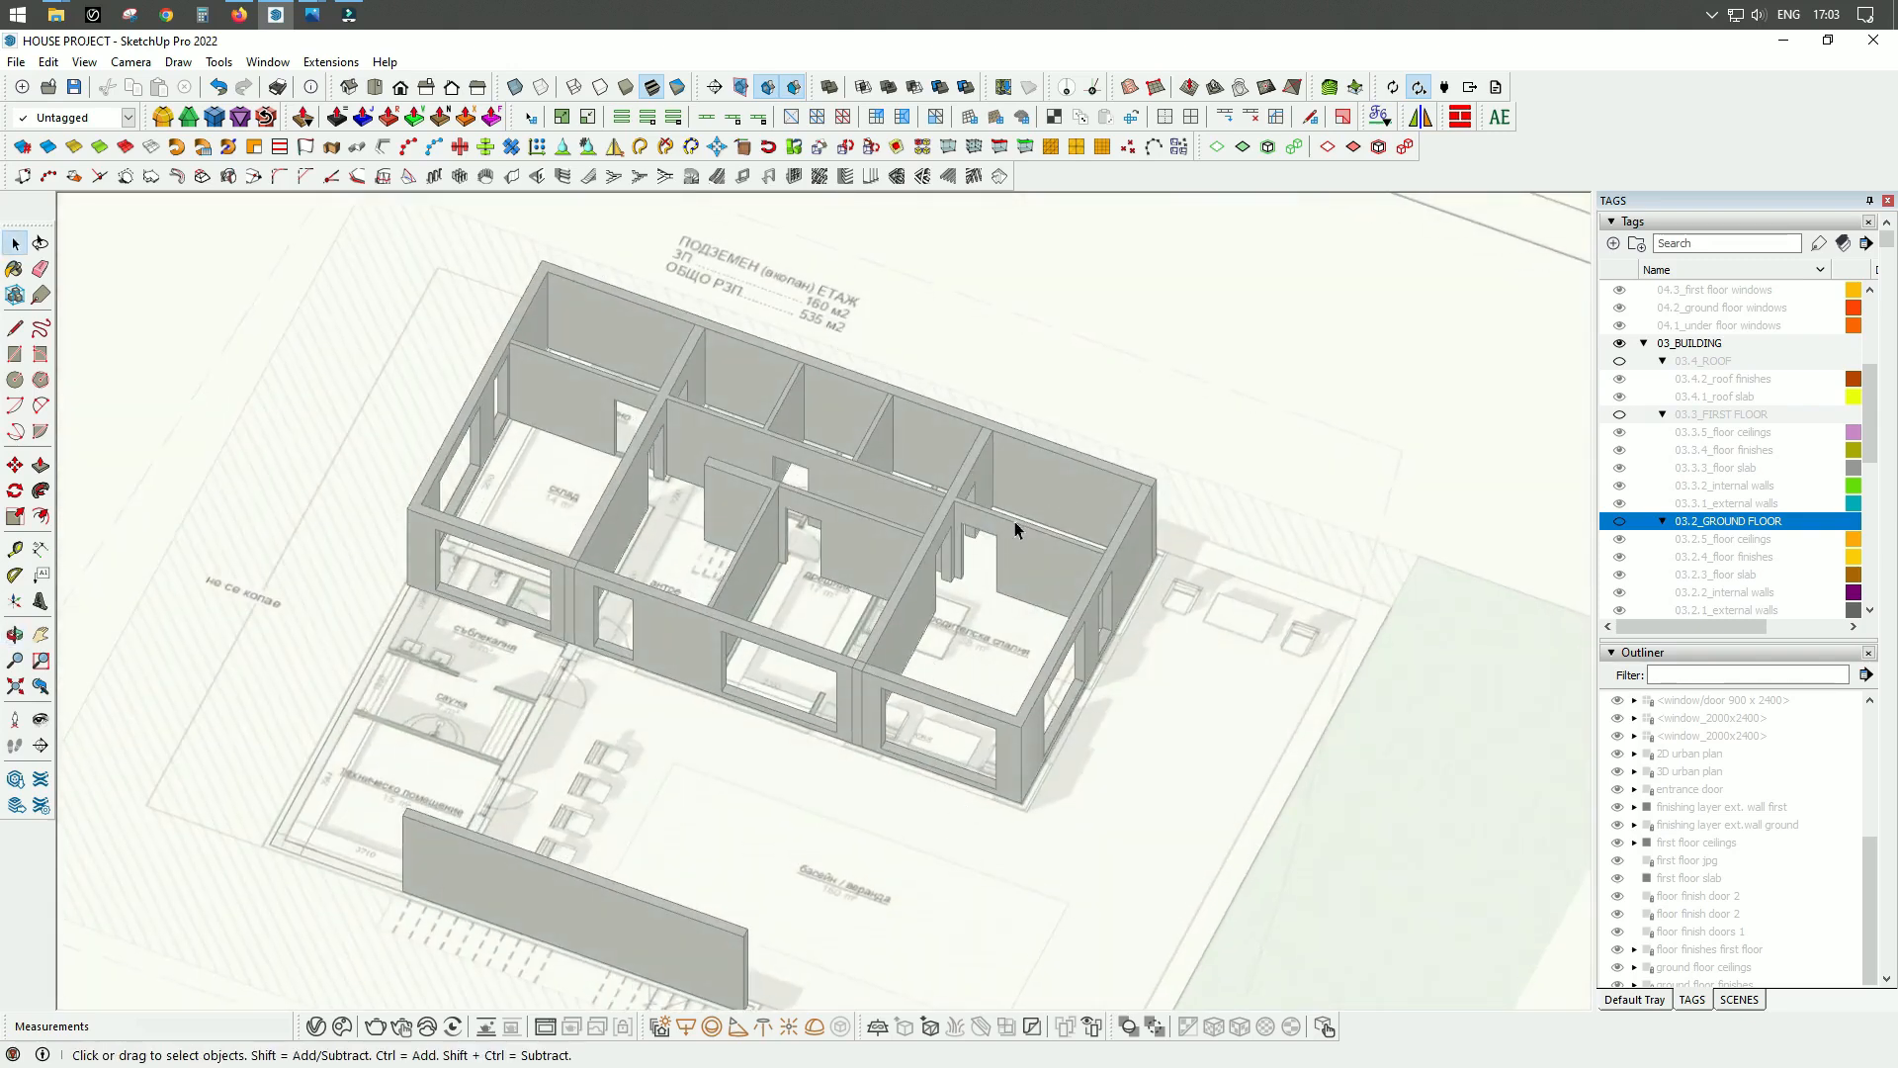
middle_drag(1042, 554, 917, 649)
scroll(780, 471, up, 3)
middle_drag(708, 578, 1105, 542)
scroll(1104, 543, down, 3)
middle_drag(1227, 584, 665, 687)
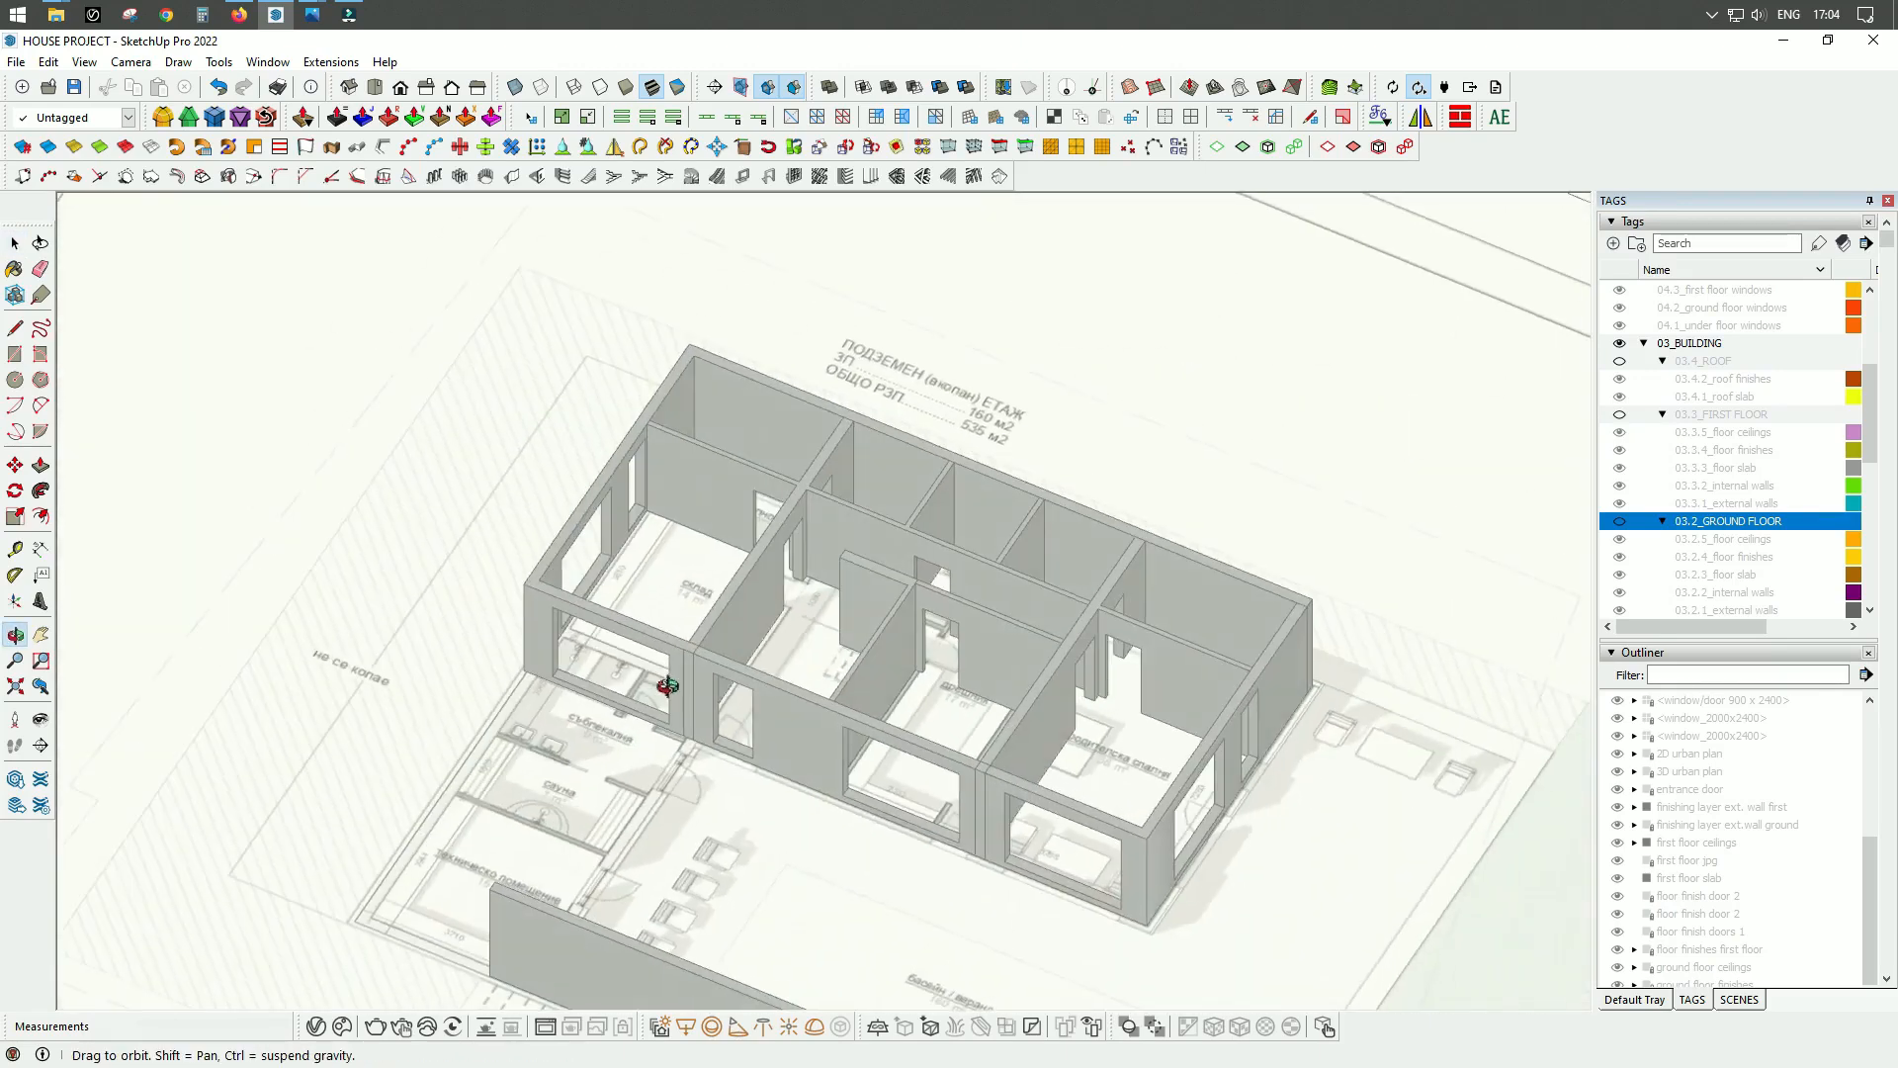
scroll(898, 563, up, 3)
scroll(993, 692, down, 1)
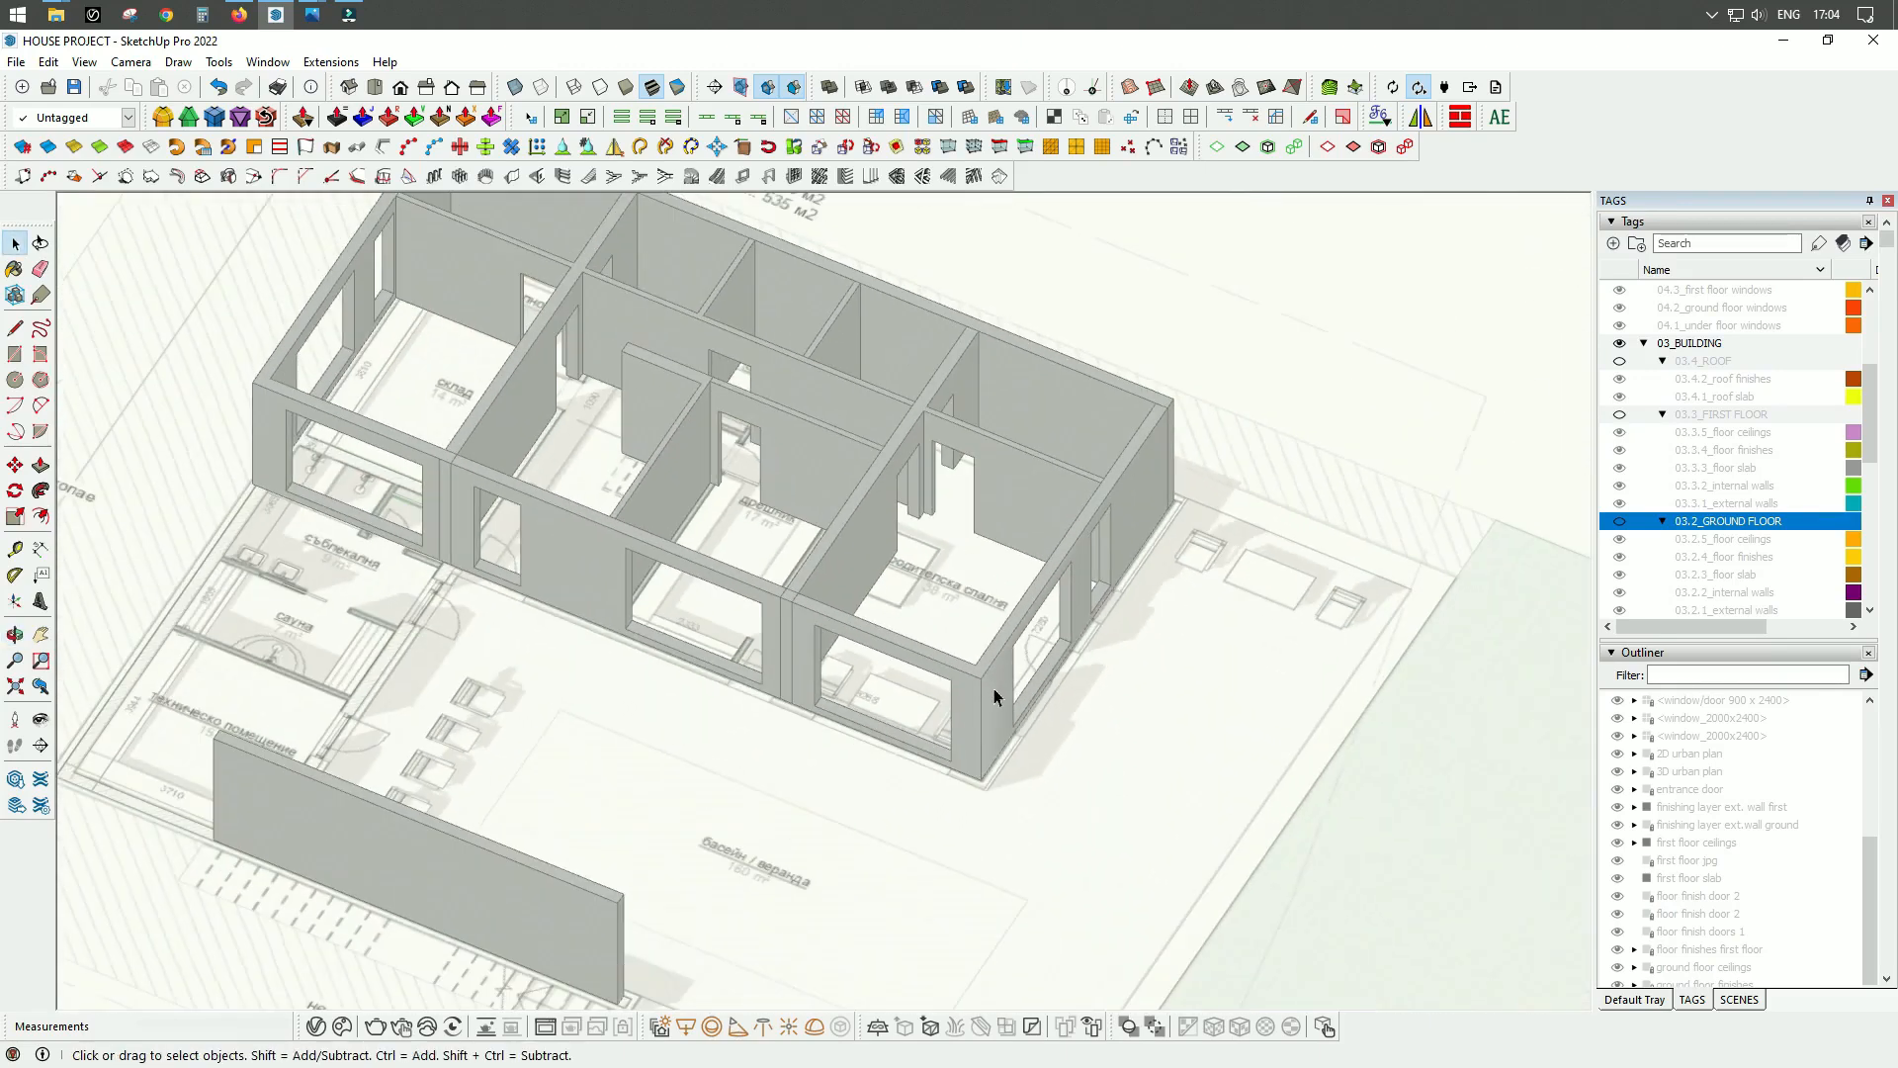
middle_drag(999, 691, 1137, 698)
scroll(953, 792, down, 2)
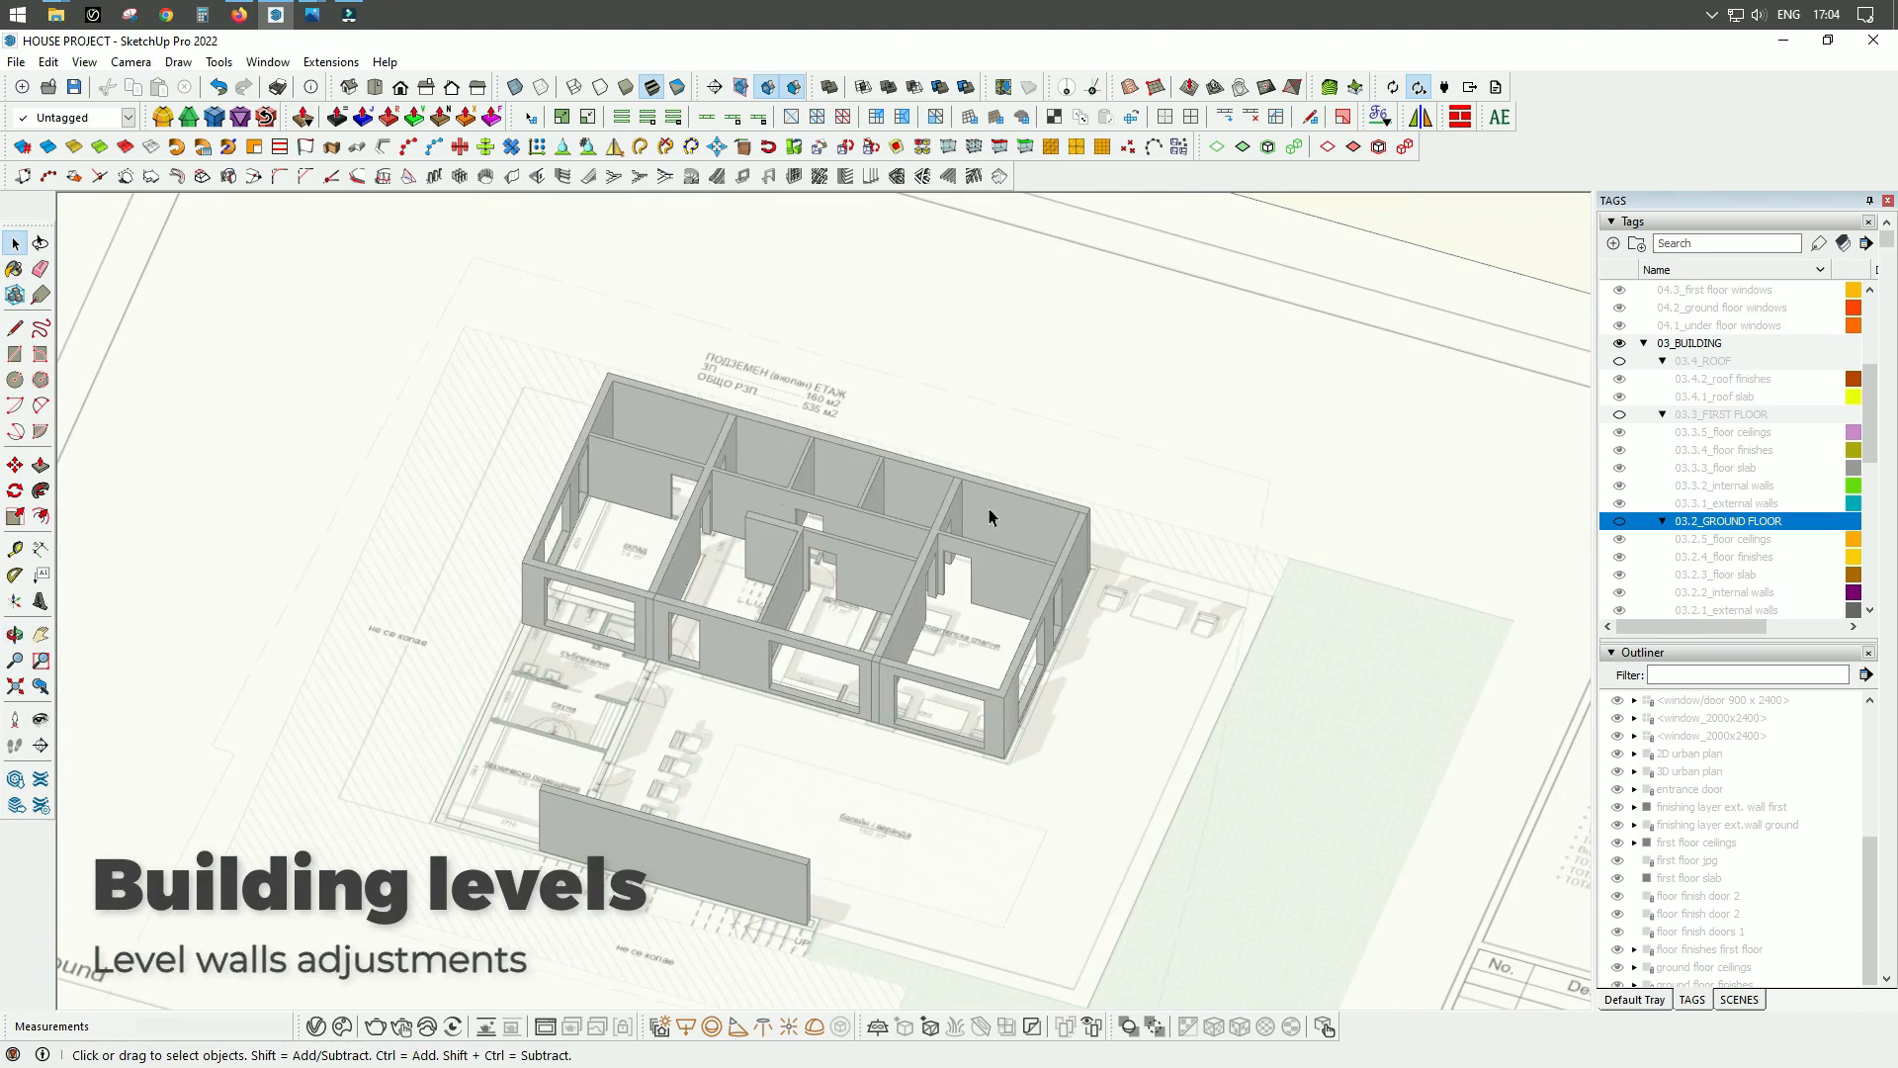
Step: Inspect the freestanding external wall and the adjoining changing room, sauna and technical room area on the underground plan
mouse_move(771, 594)
middle_down()
mouse_move(1220, 581)
mouse_move(1284, 597)
middle_up()
scroll(984, 563, down, 2)
scroll(915, 699, up, 3)
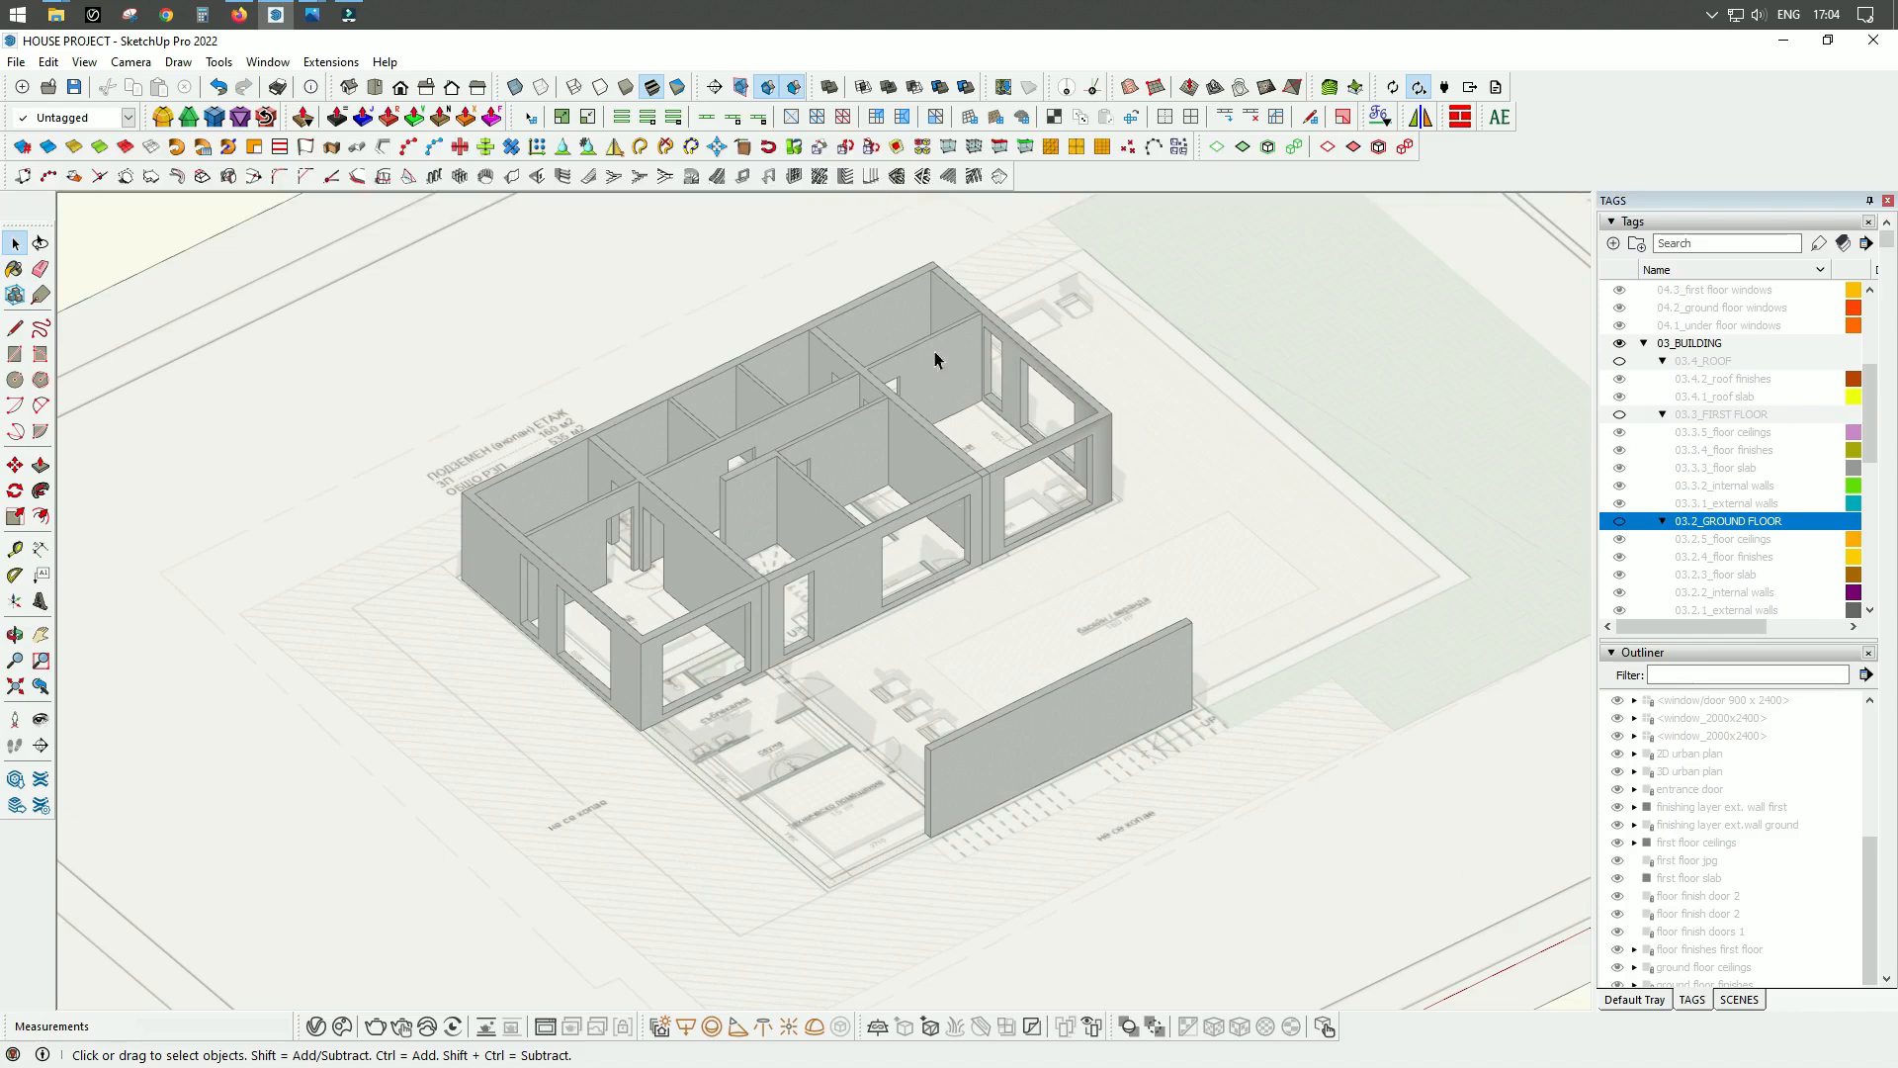
scroll(751, 837, up, 3)
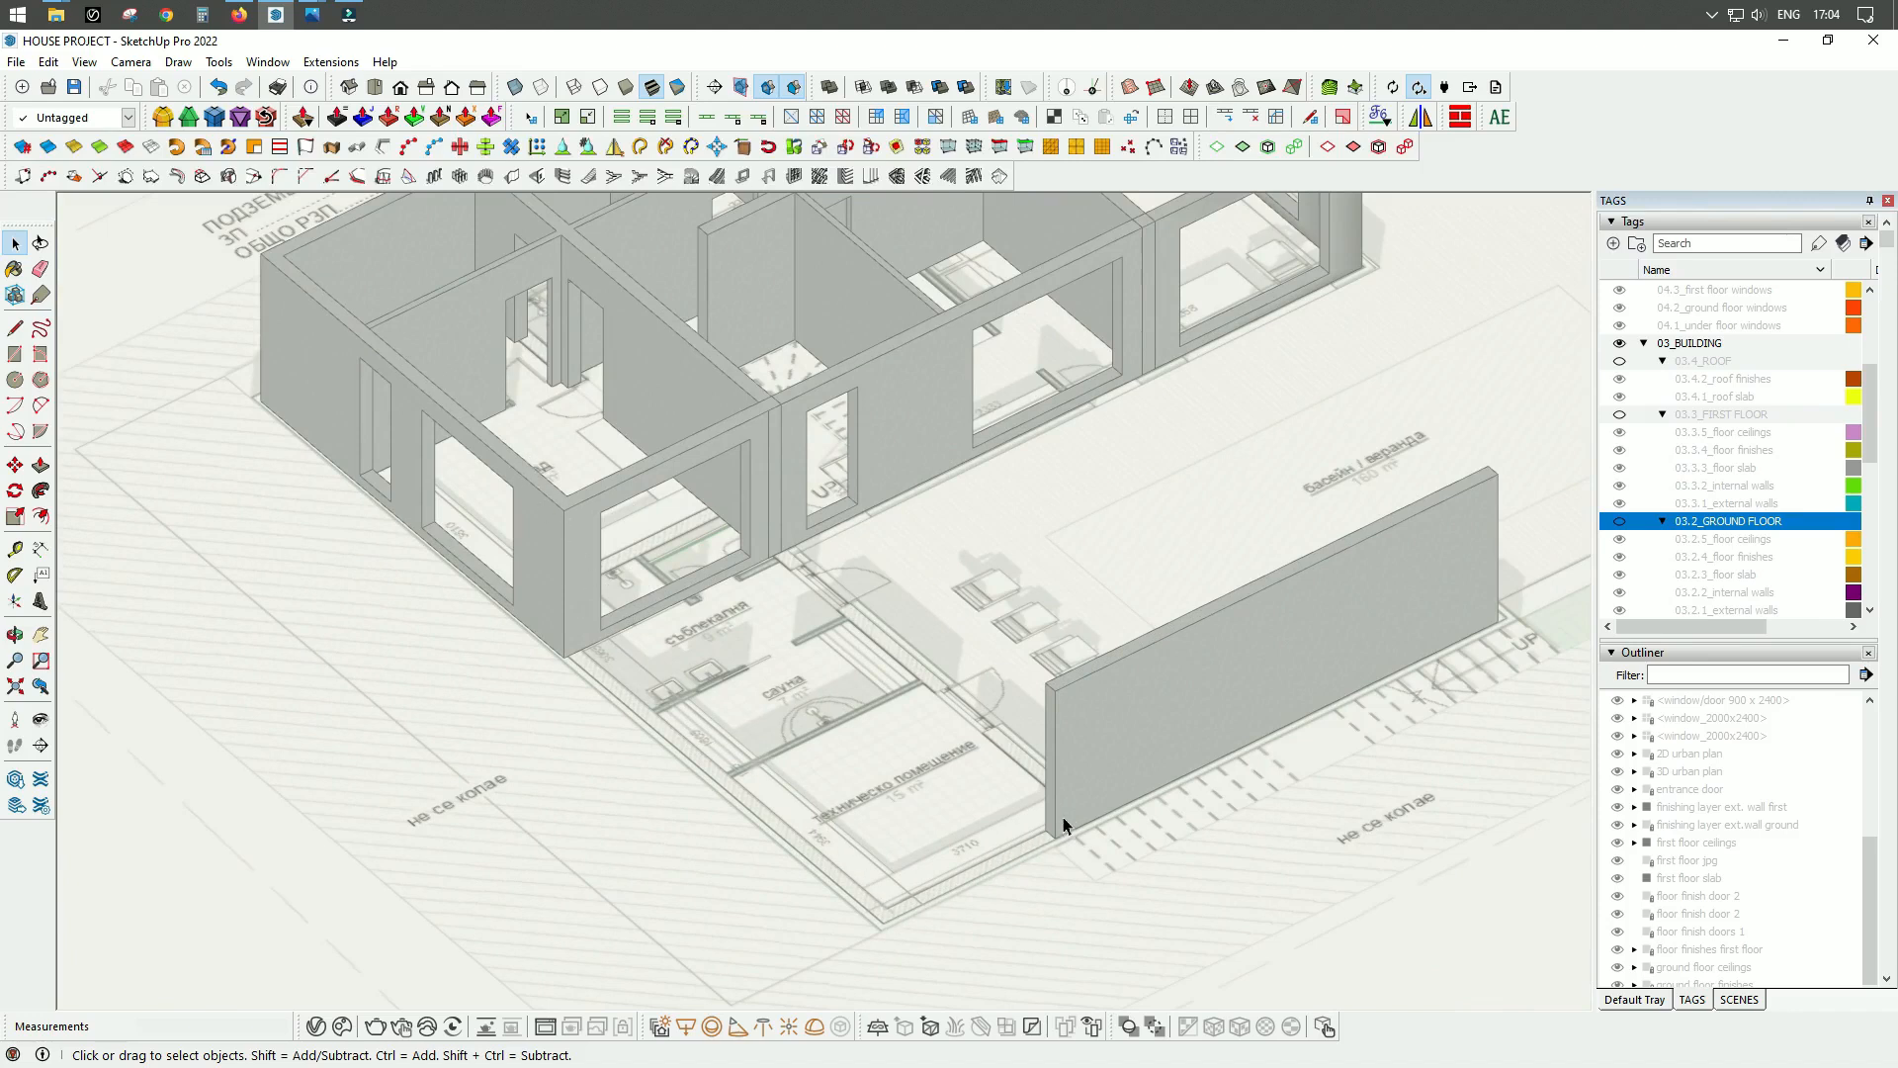
scroll(989, 806, down, 5)
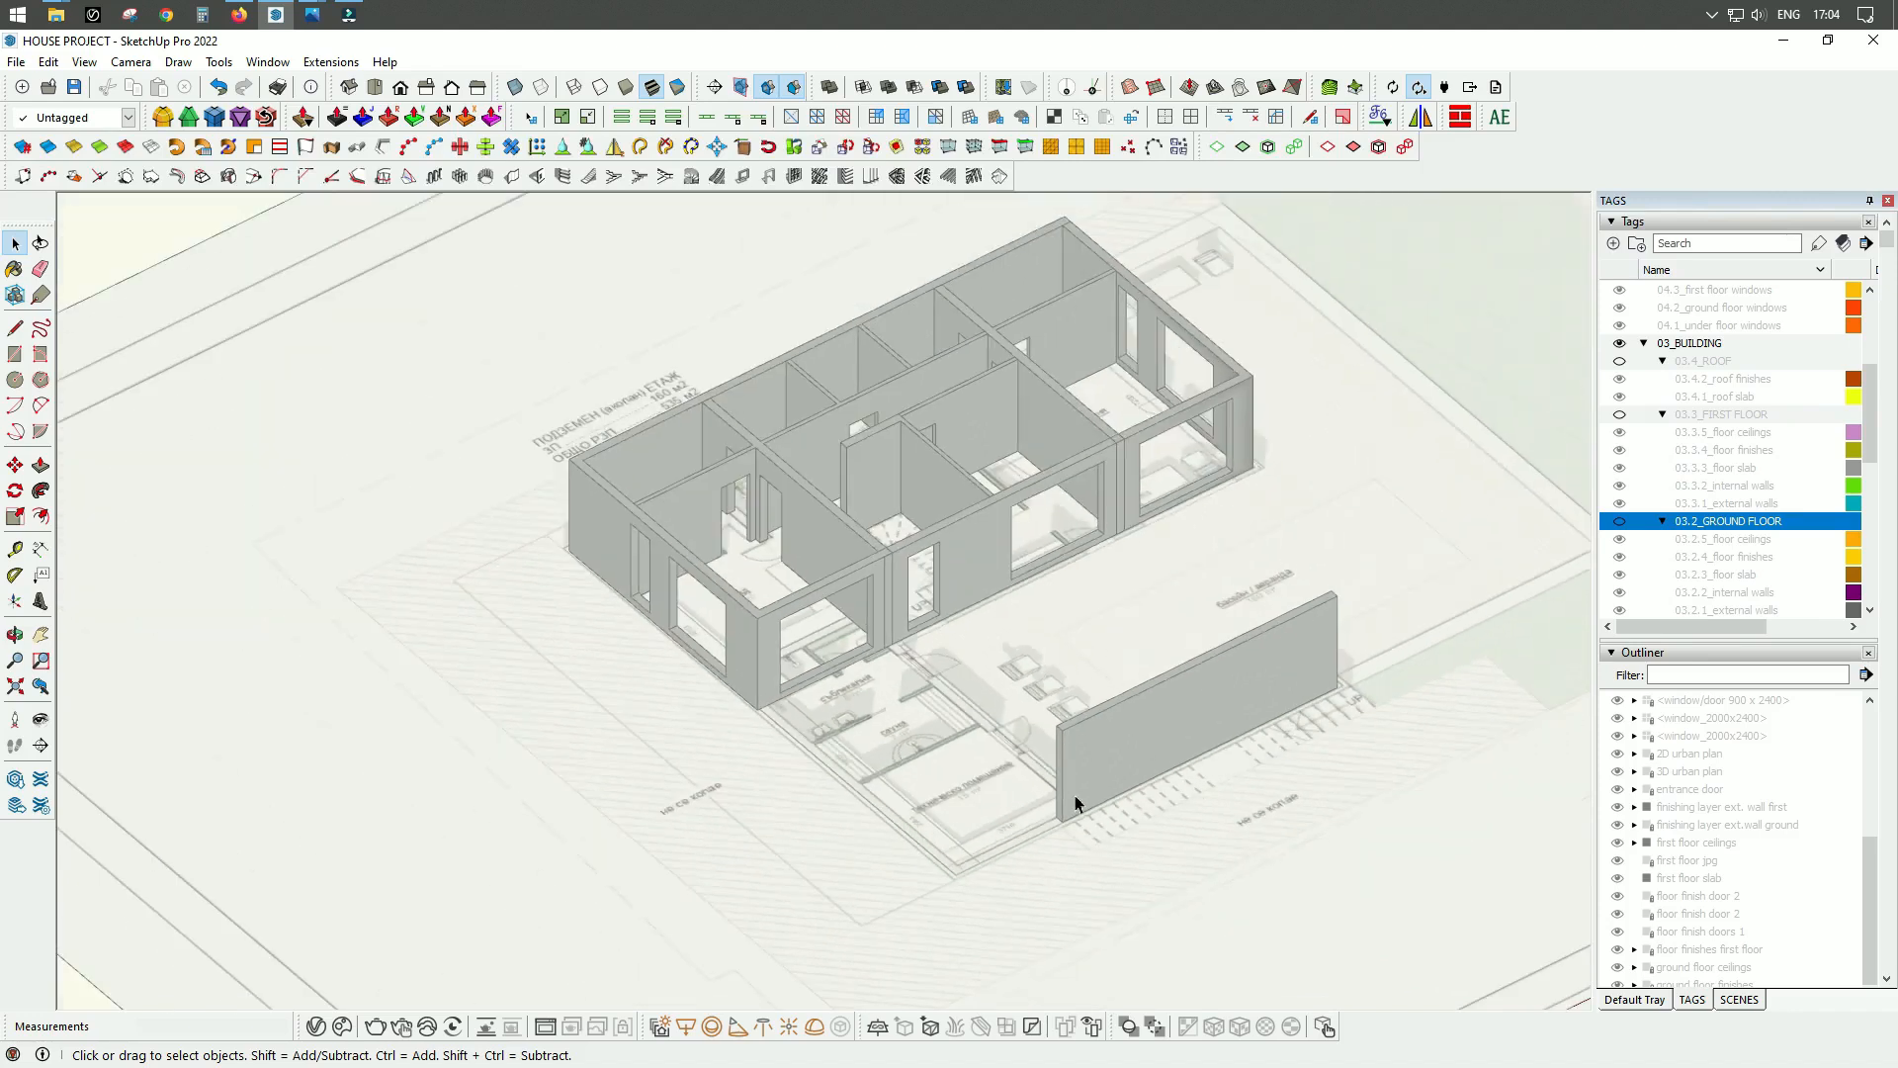
middle_drag(1276, 754, 983, 775)
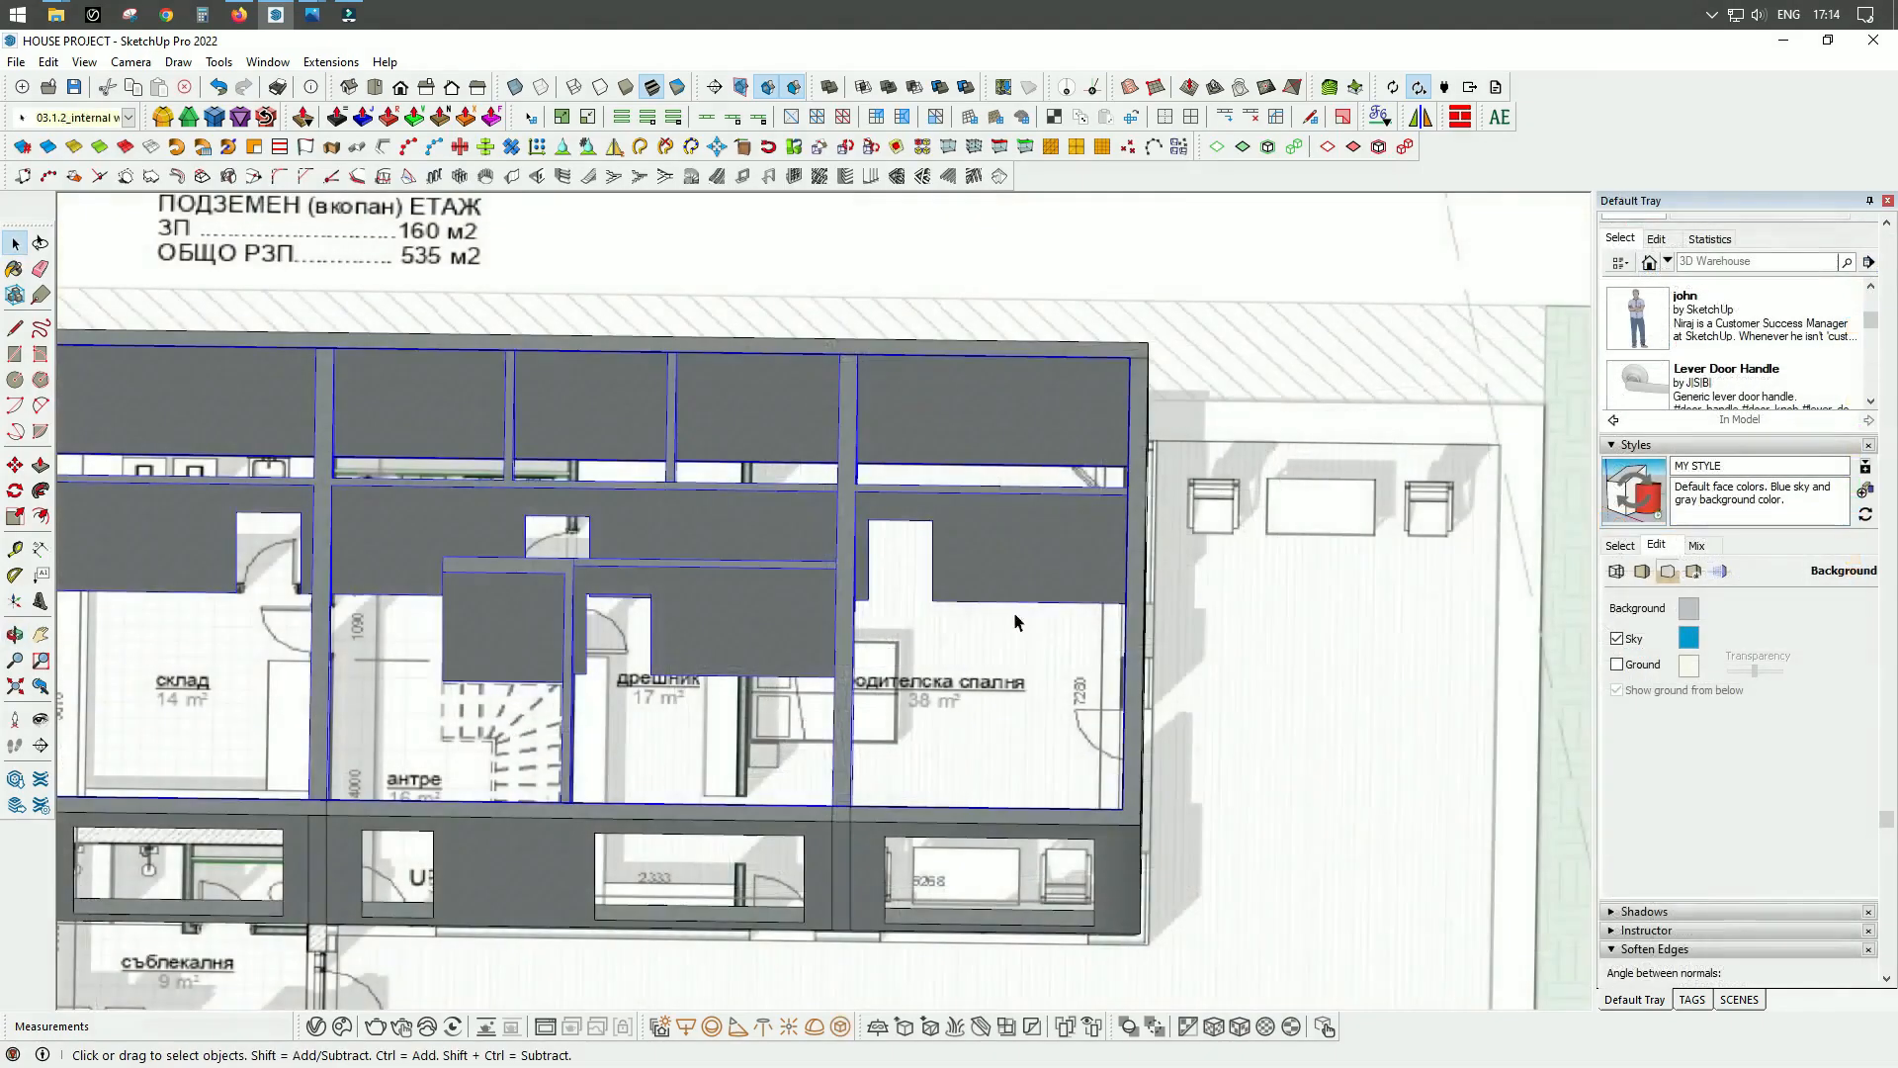
Step: Compare the internal underground walls with the plan around the bathroom, entrance hall, dressing room and bedroom
middle_drag(1013, 613, 939, 702)
scroll(915, 725, up, 3)
scroll(901, 693, down, 2)
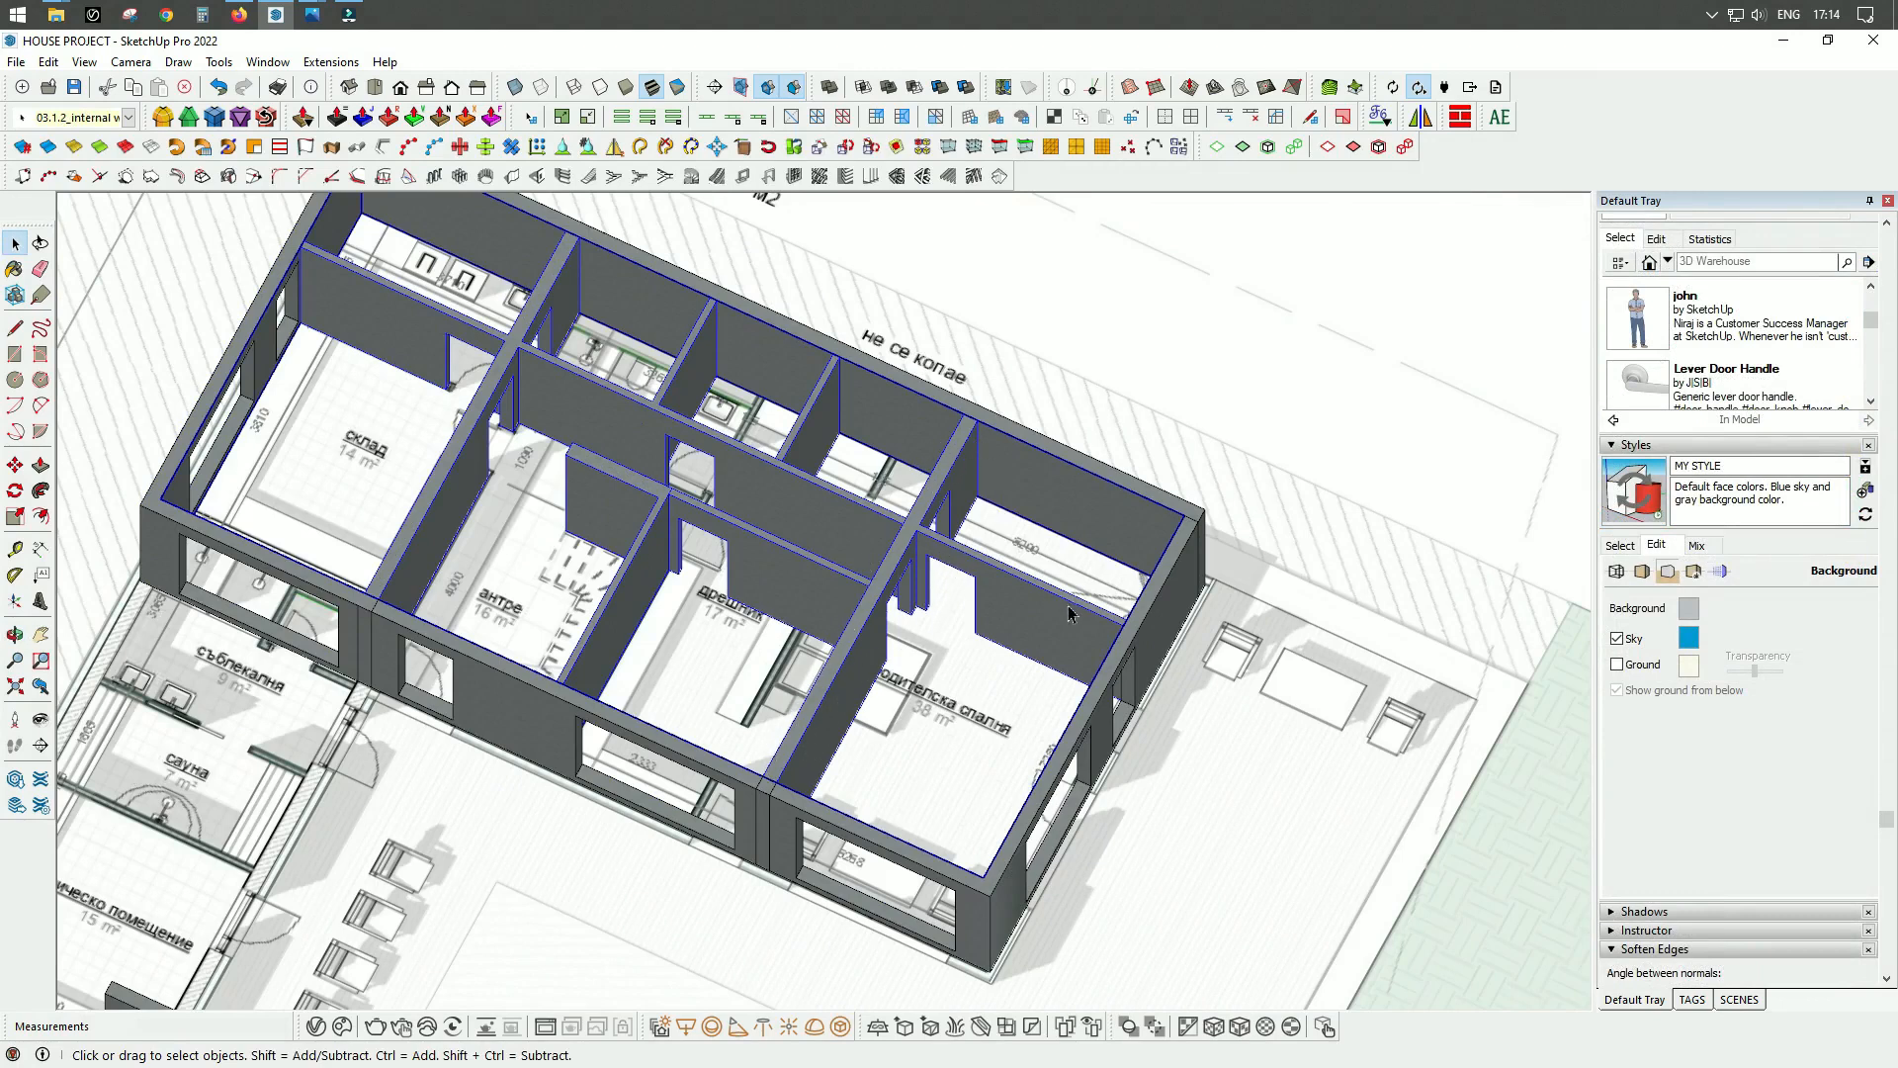
middle_drag(824, 591, 874, 430)
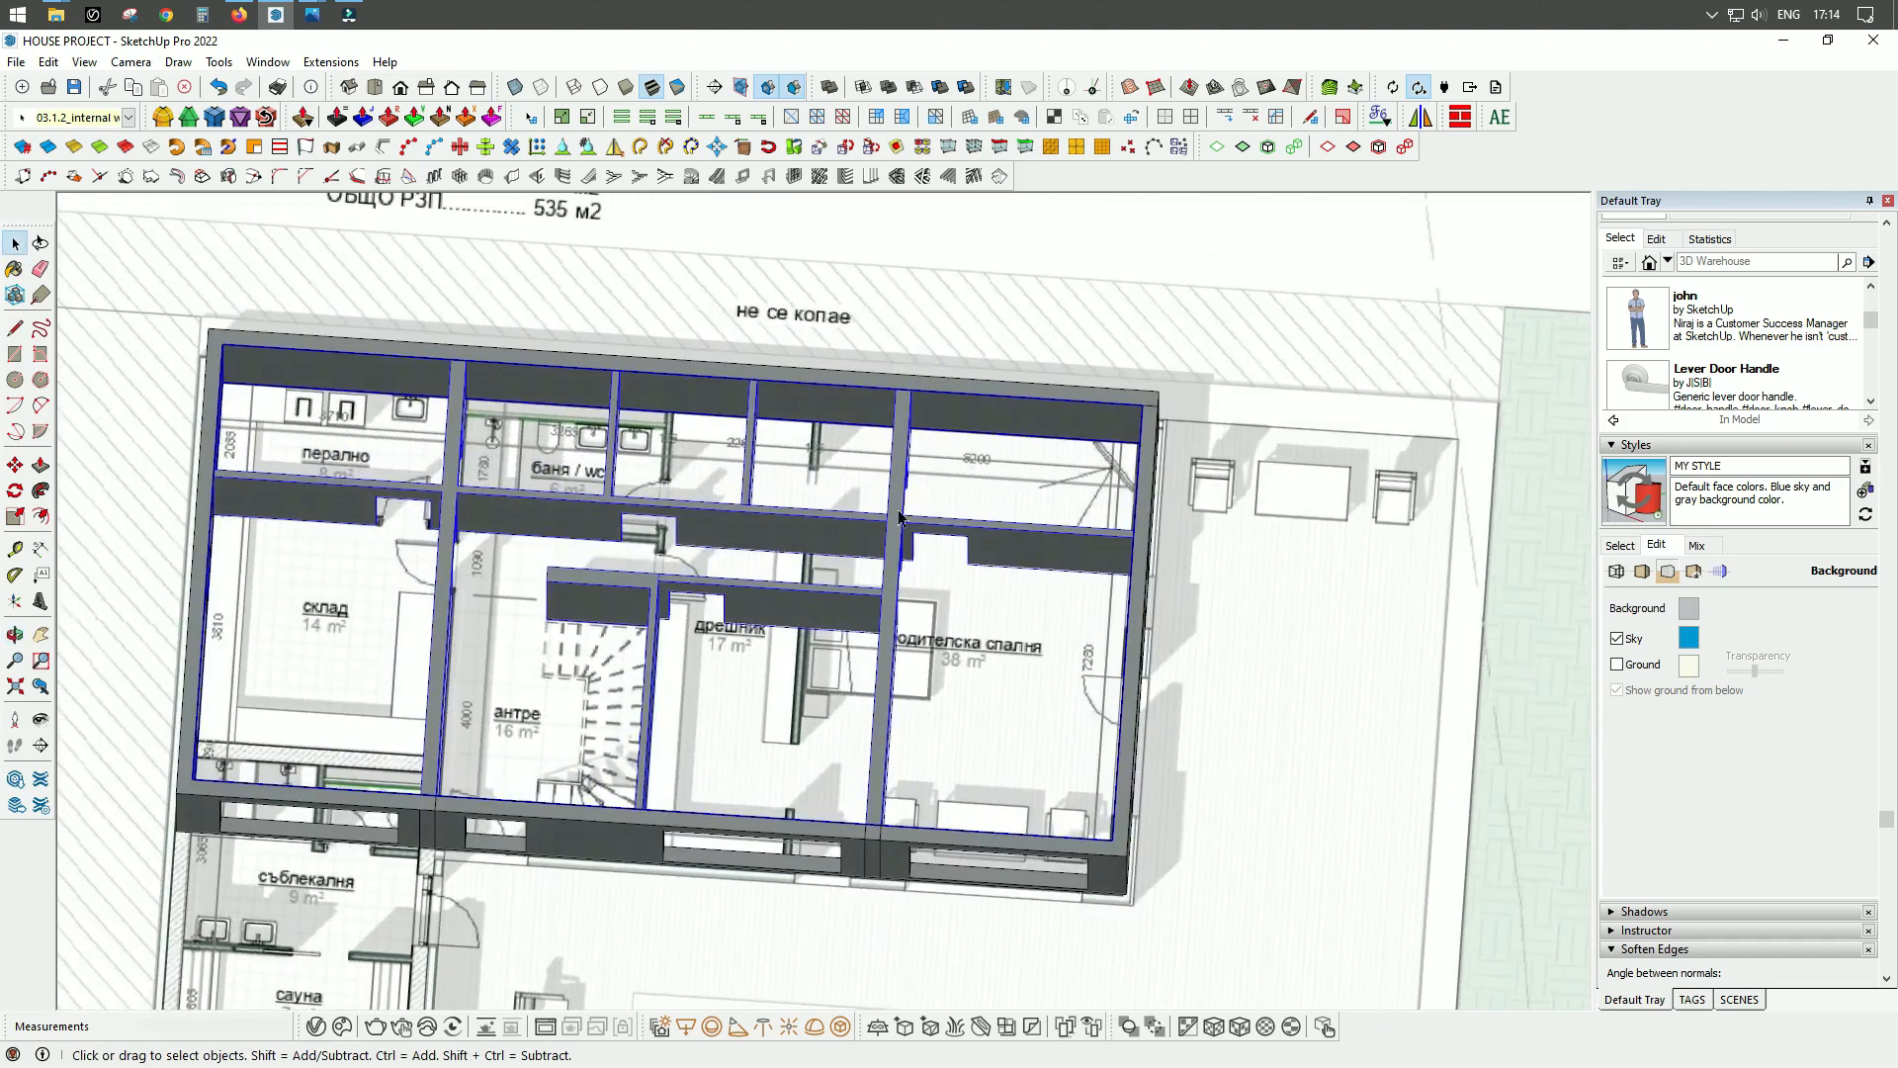
scroll(685, 492, up, 3)
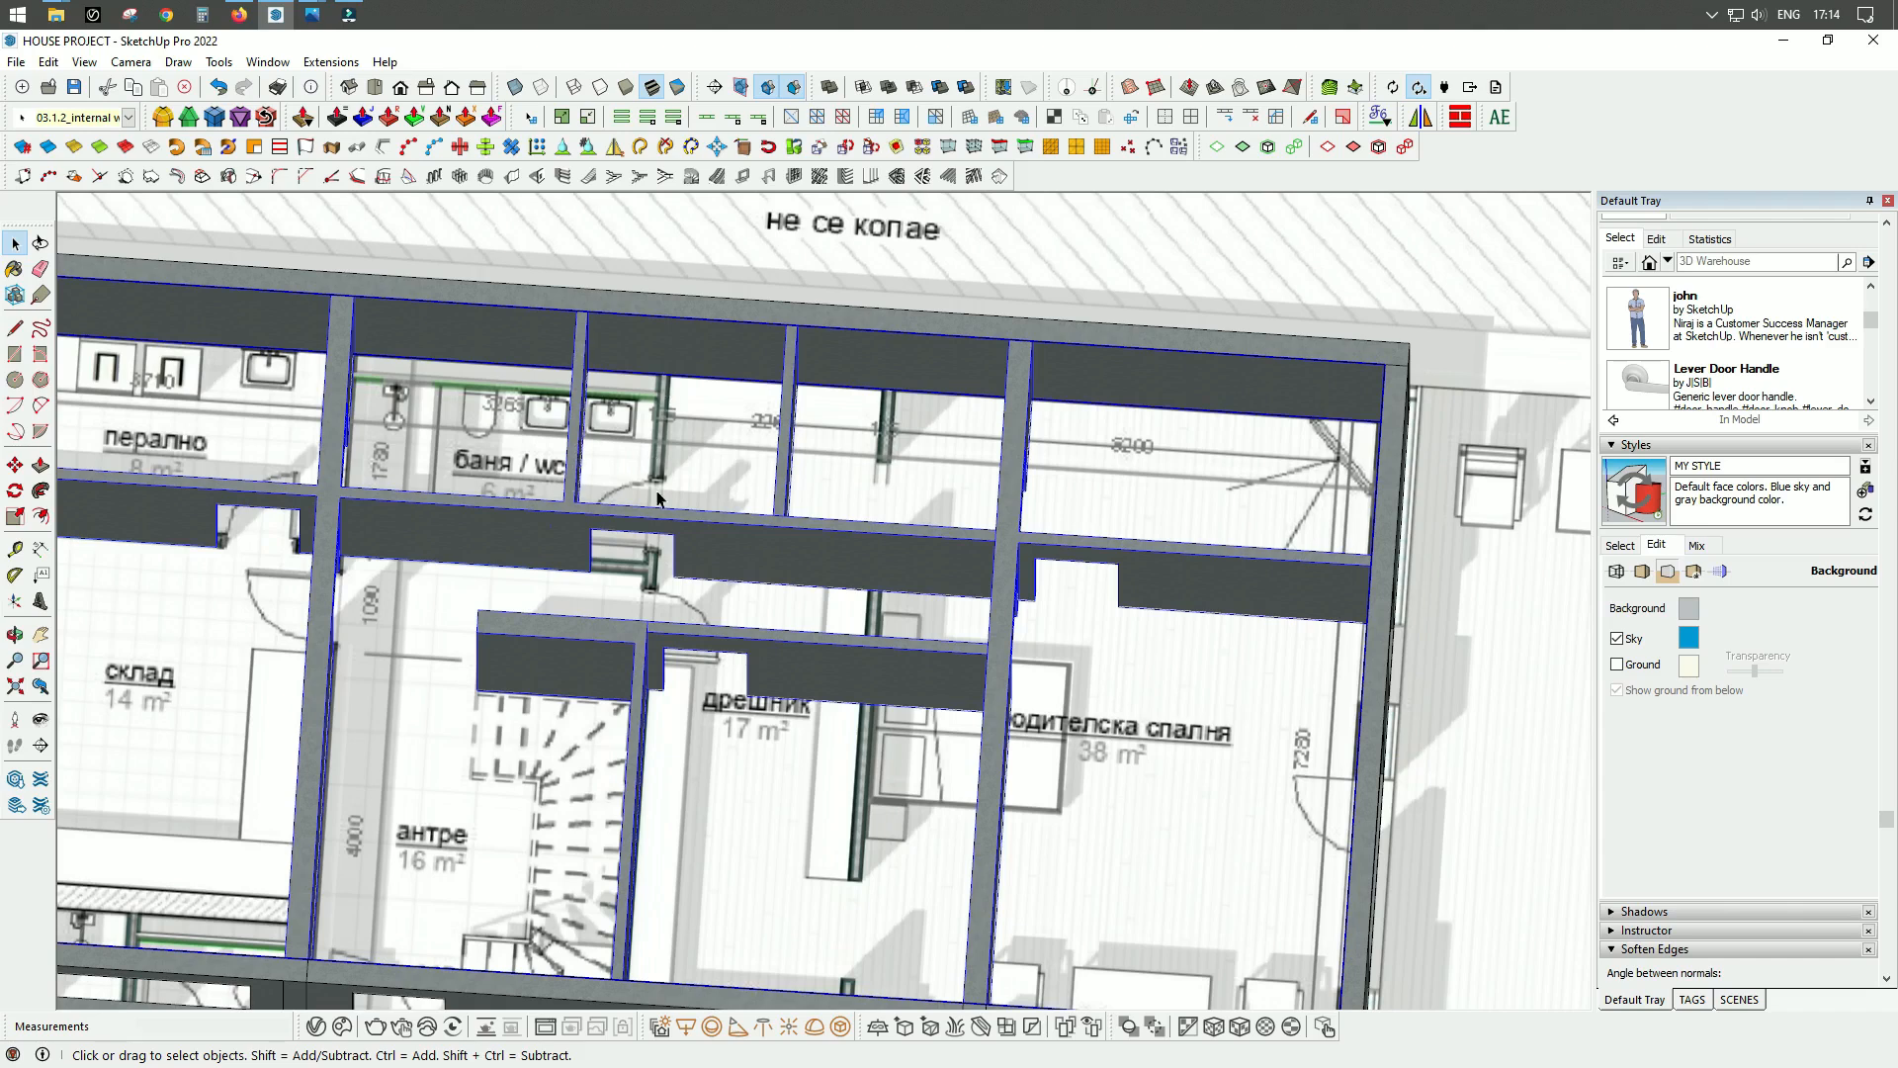
middle_drag(833, 634, 721, 573)
scroll(721, 573, up, 3)
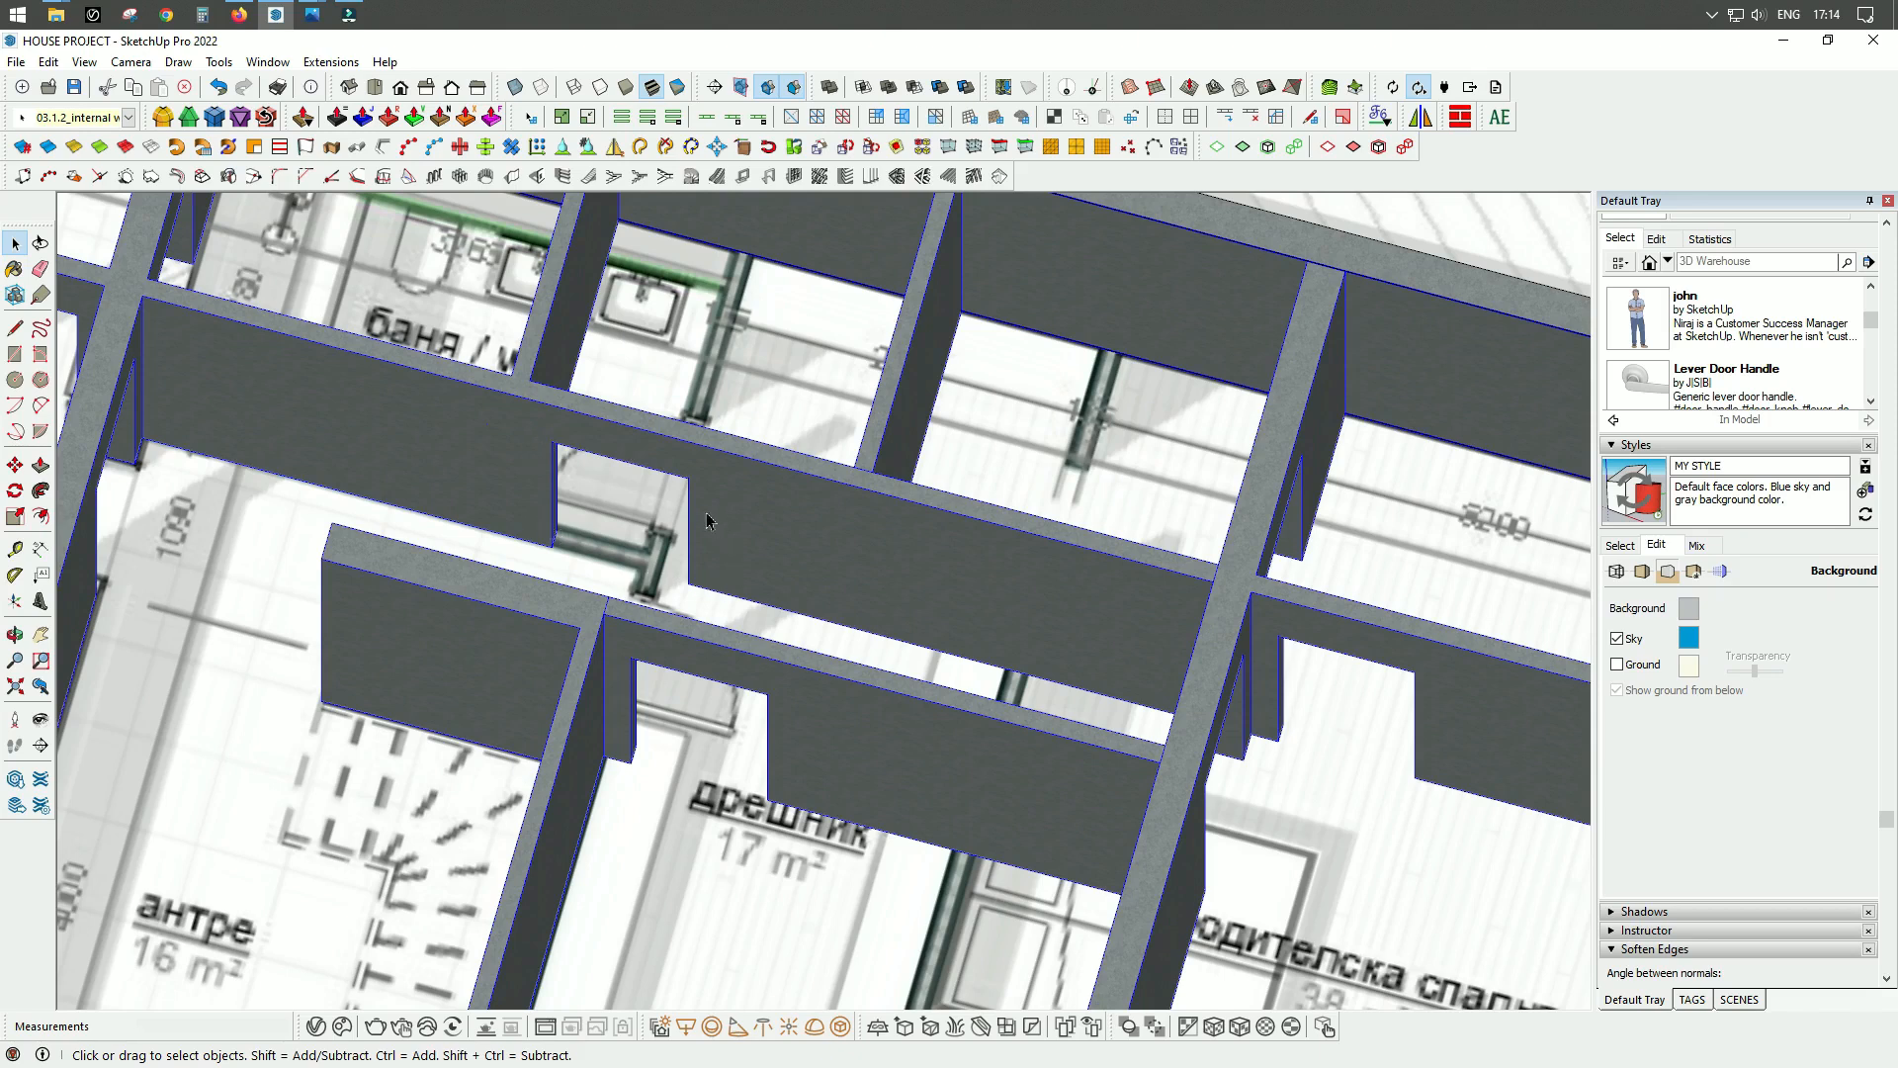
middle_drag(818, 574, 622, 576)
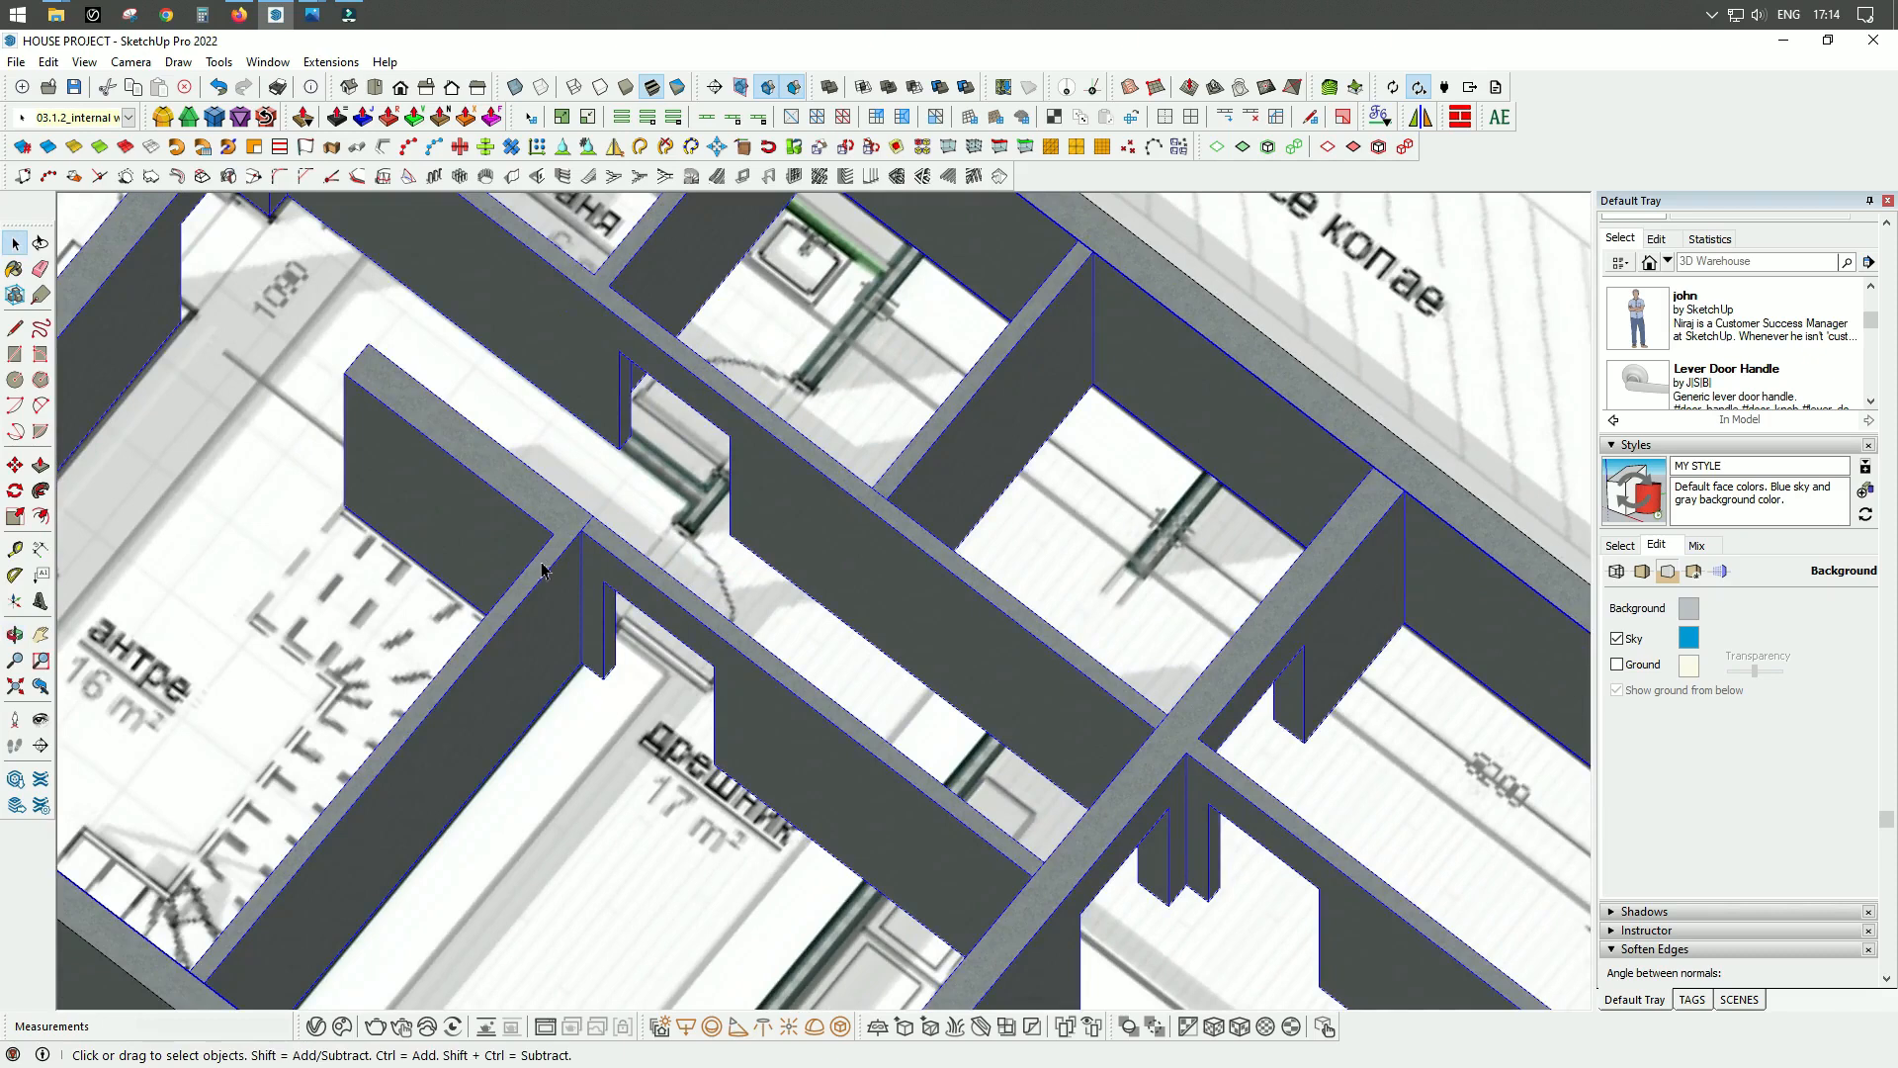
scroll(581, 625, down, 2)
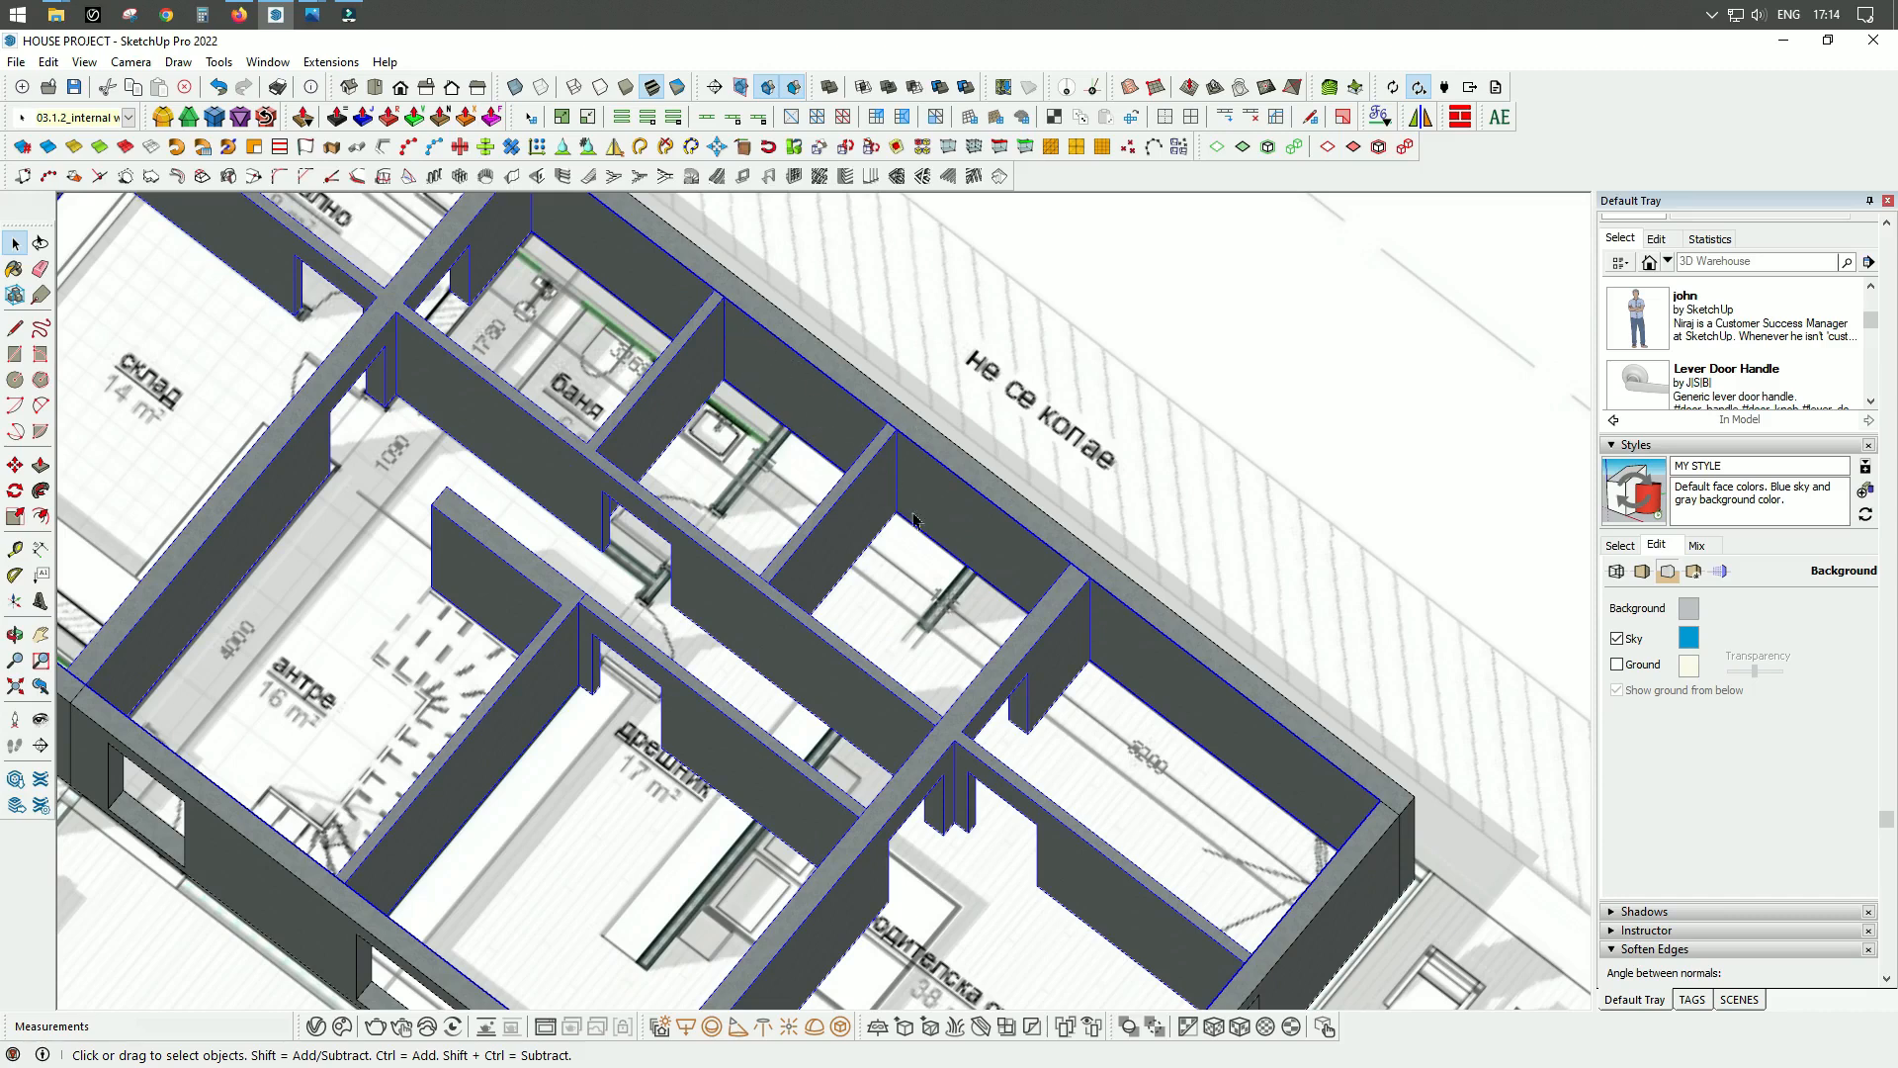
Step: Check the plan outline of the technical room wing and the whole underground sheet for missing external walls
scroll(914, 521, down, 2)
scroll(615, 573, down, 3)
middle_drag(615, 573, 1149, 783)
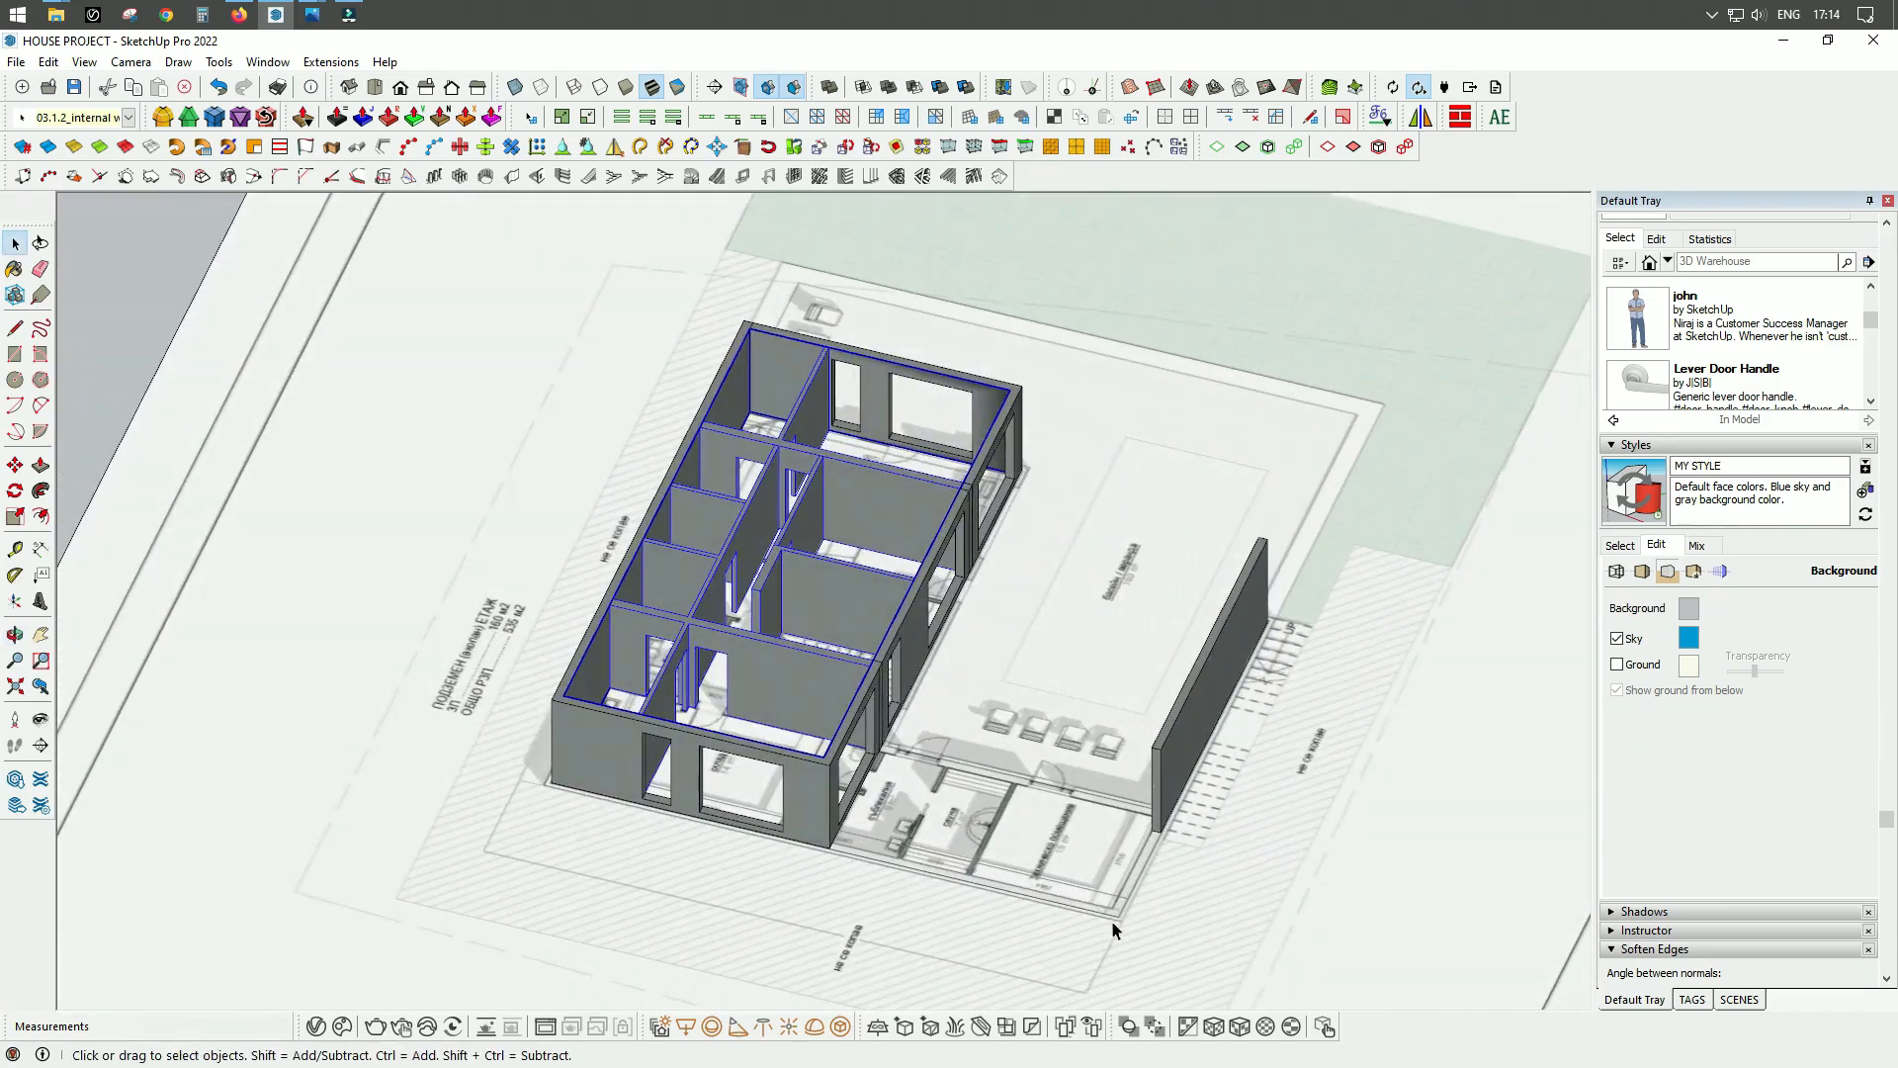
scroll(1108, 895, up, 6)
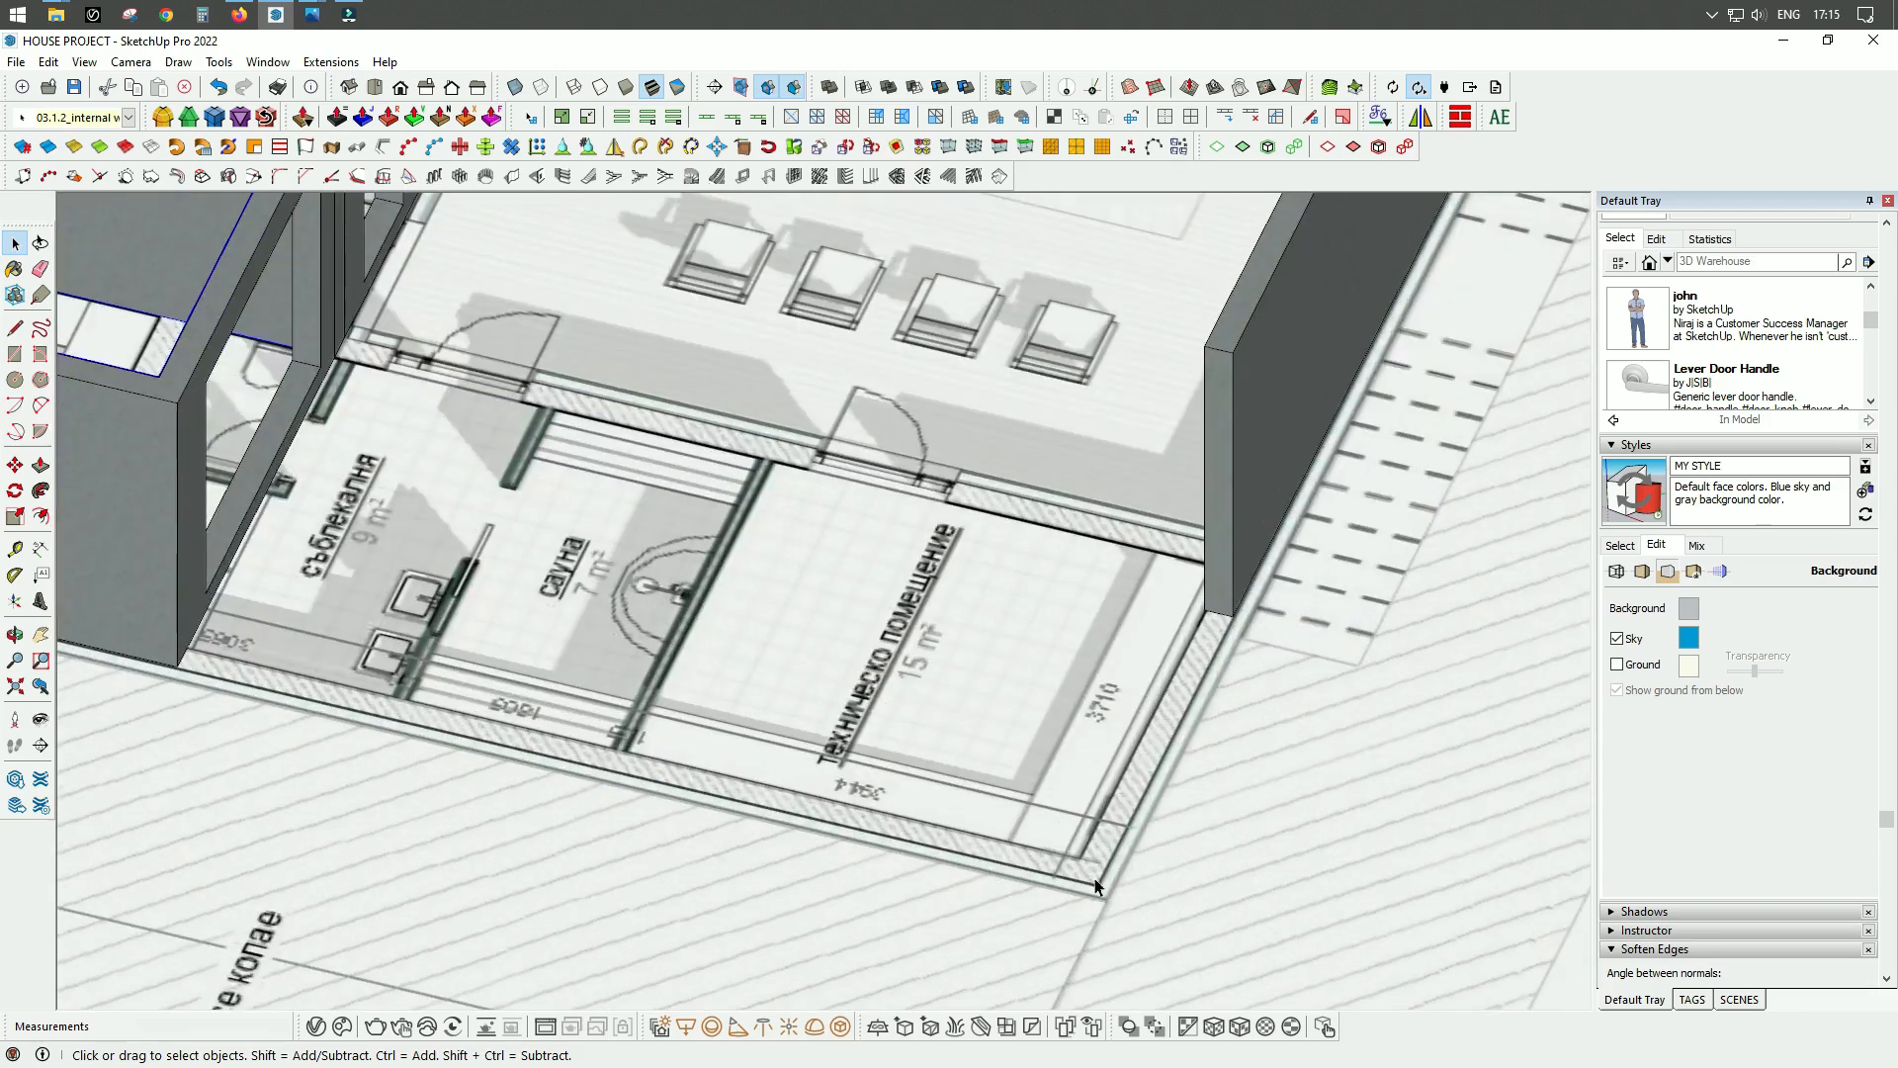
scroll(1096, 887, down, 3)
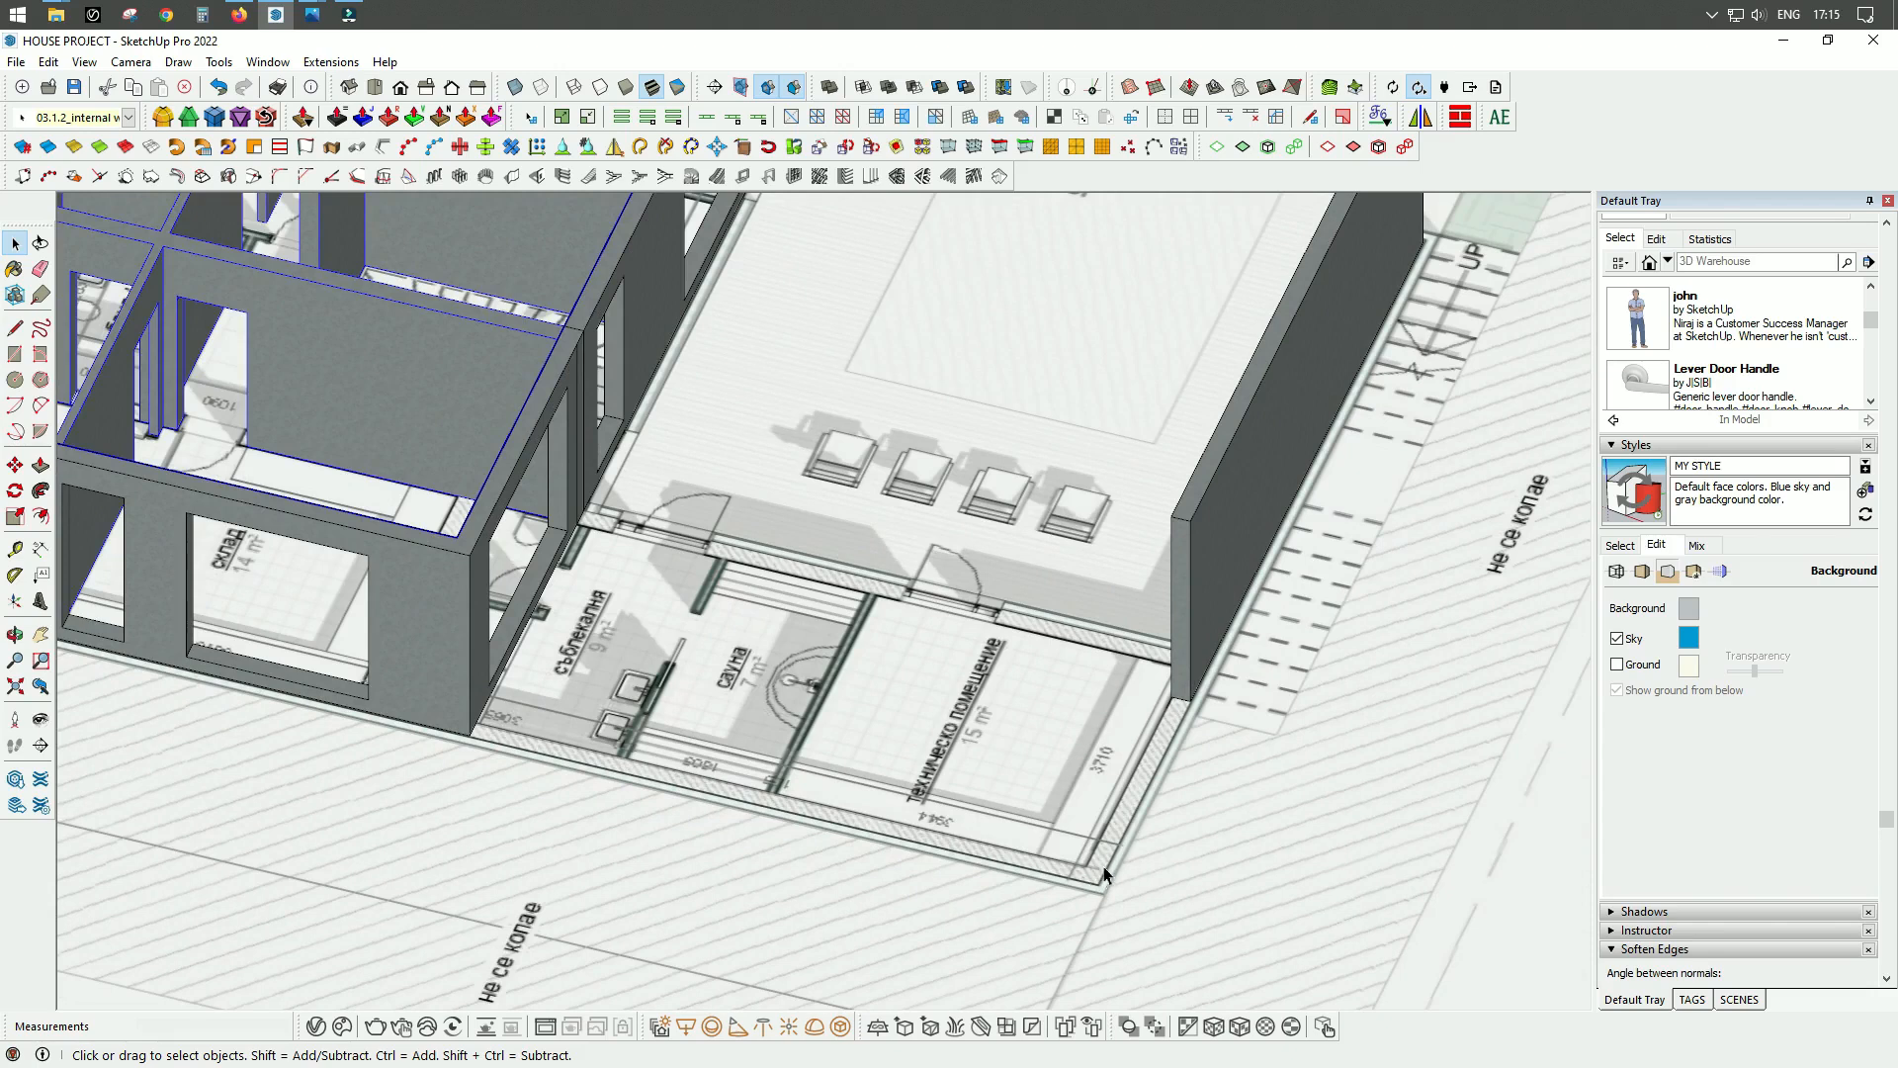
middle_drag(1095, 874, 596, 808)
scroll(366, 655, down, 5)
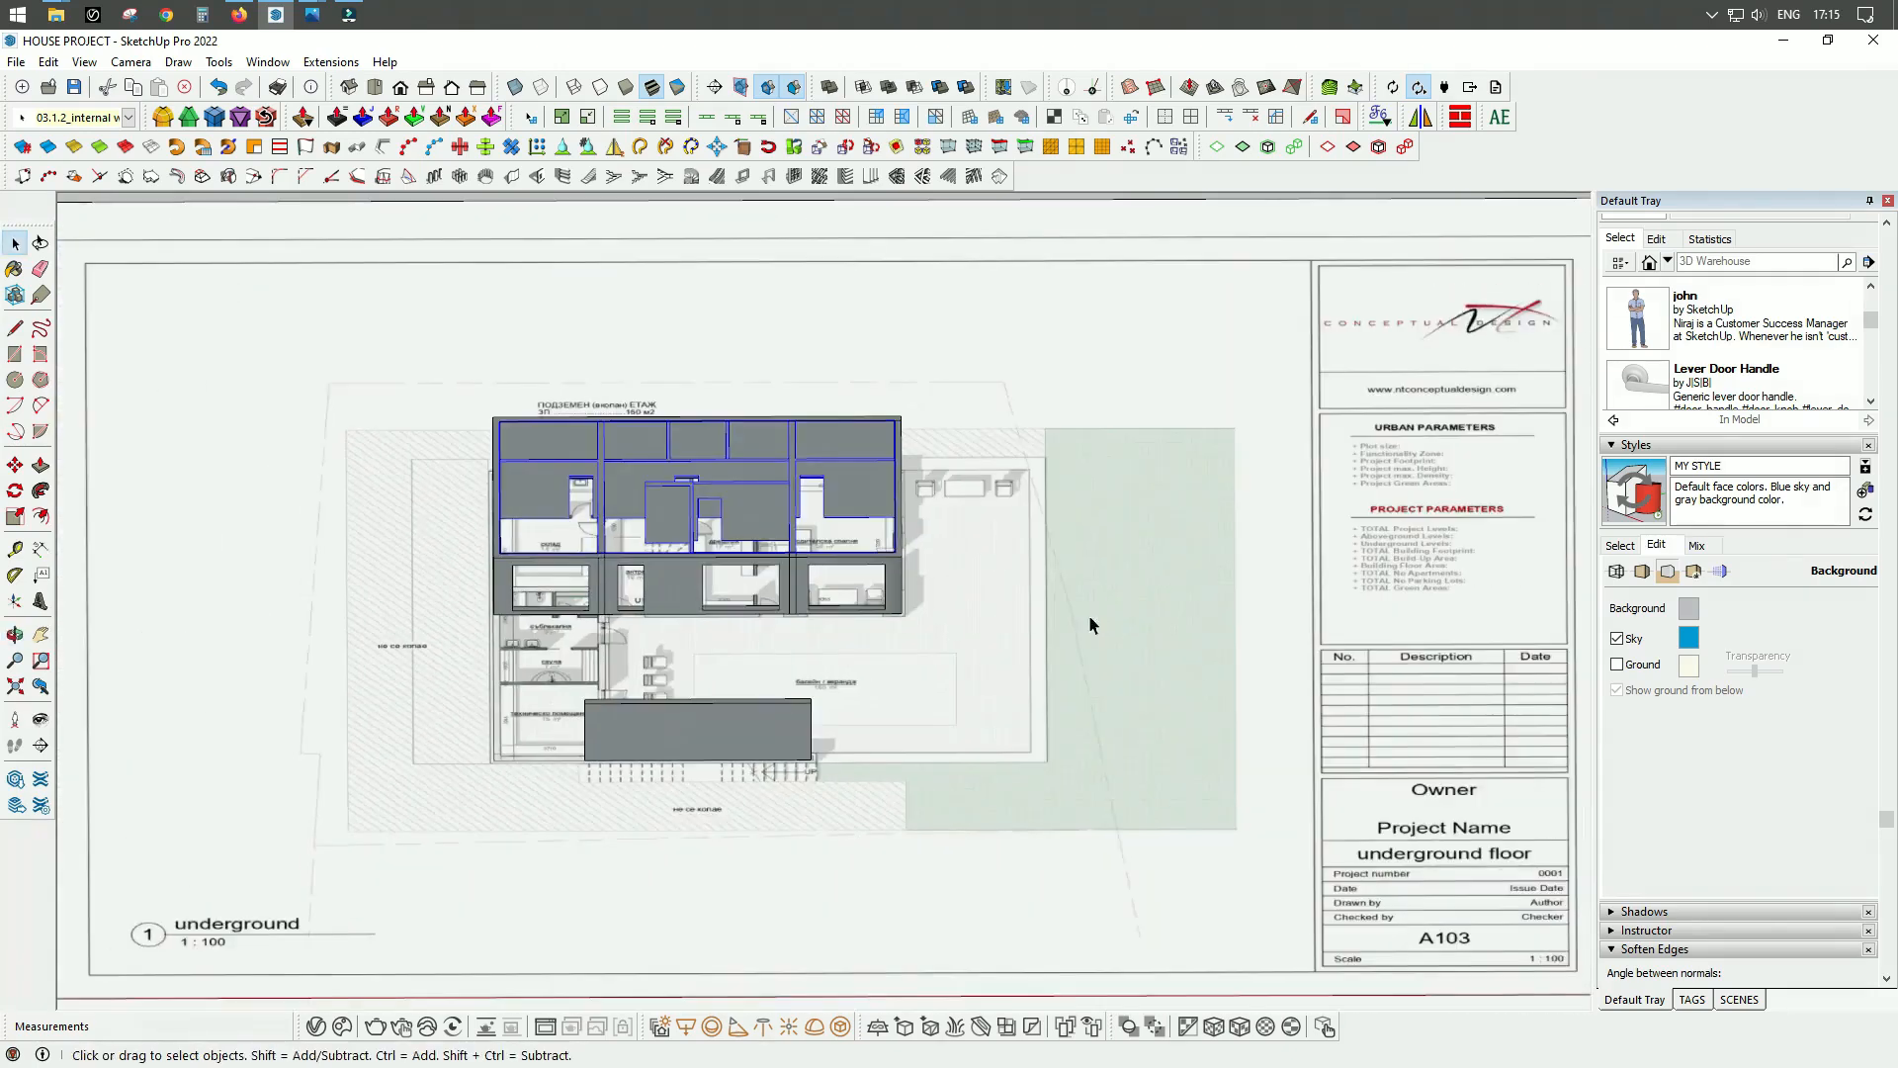
middle_drag(1089, 618, 876, 708)
Step: Erase the edges of the internal wall between the dressing room and the bedroom in the underground internal walls group
scroll(876, 708, up, 5)
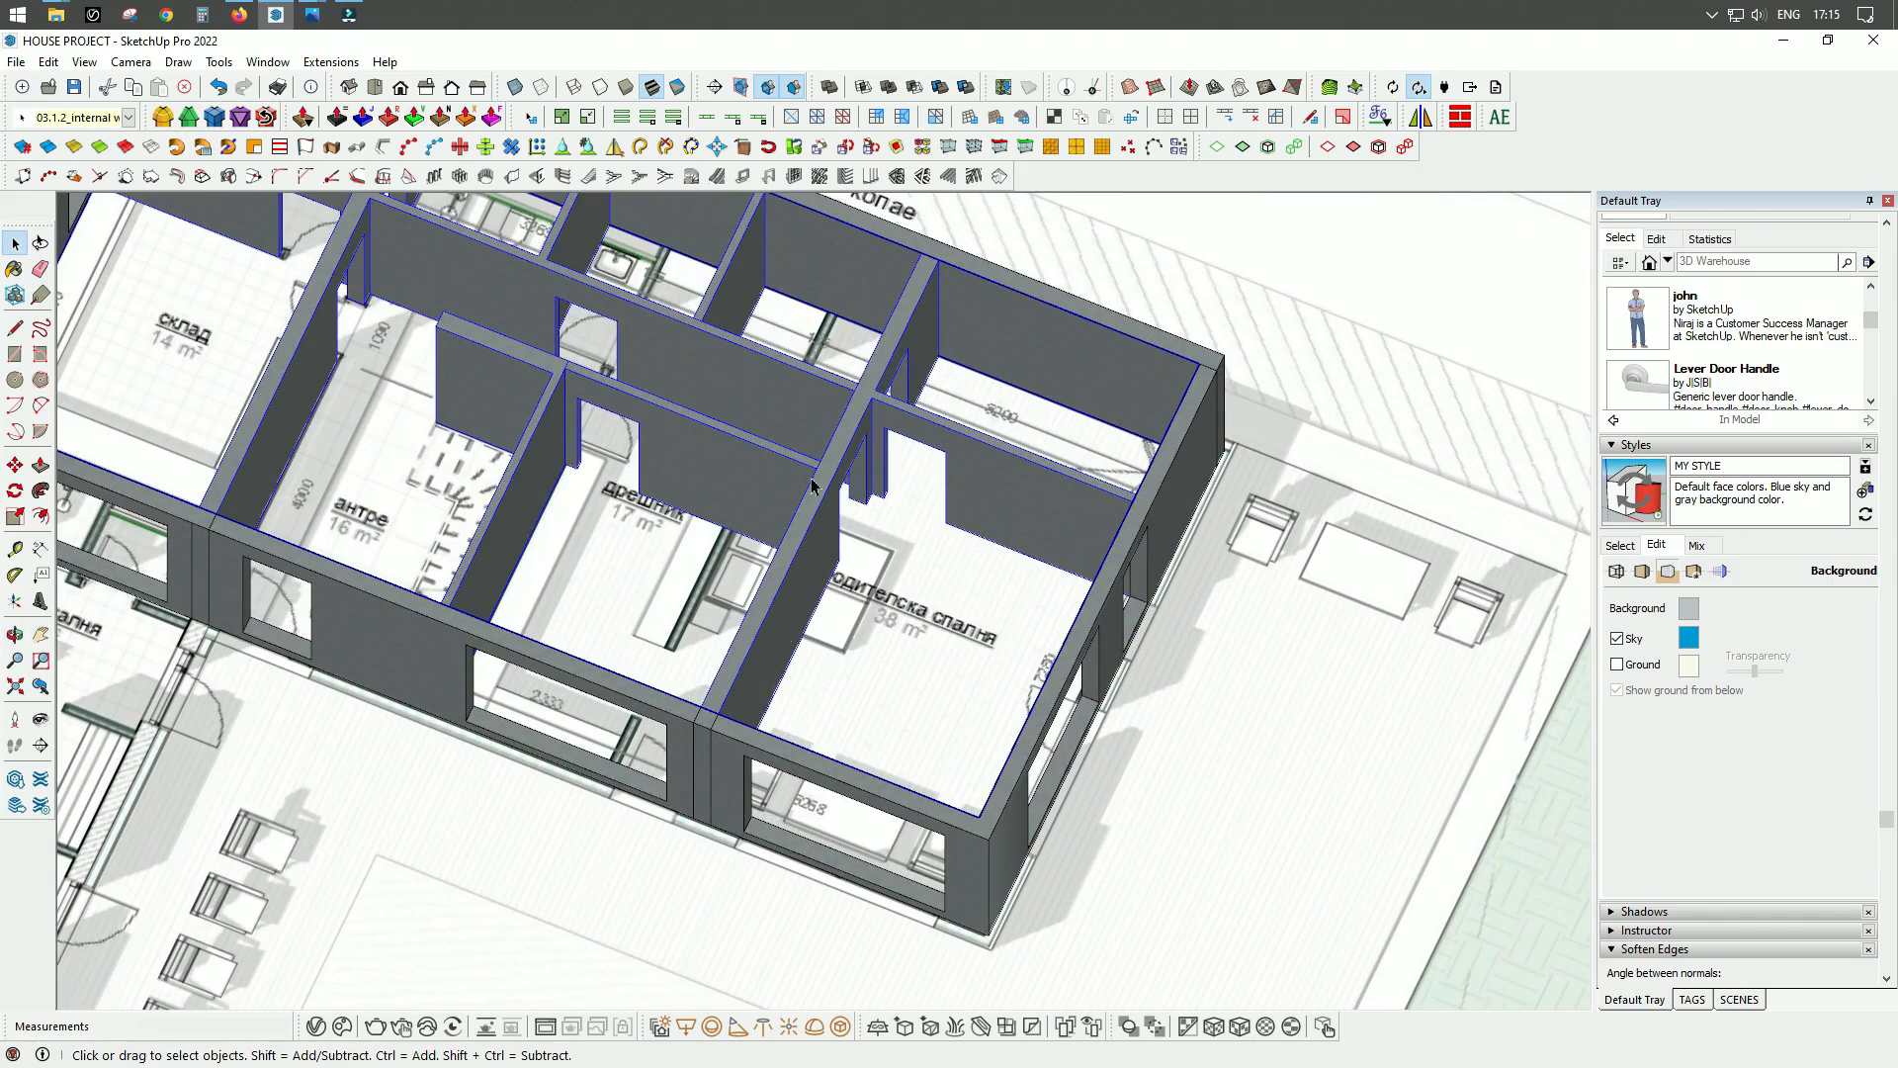
scroll(812, 485, up, 8)
key(e)
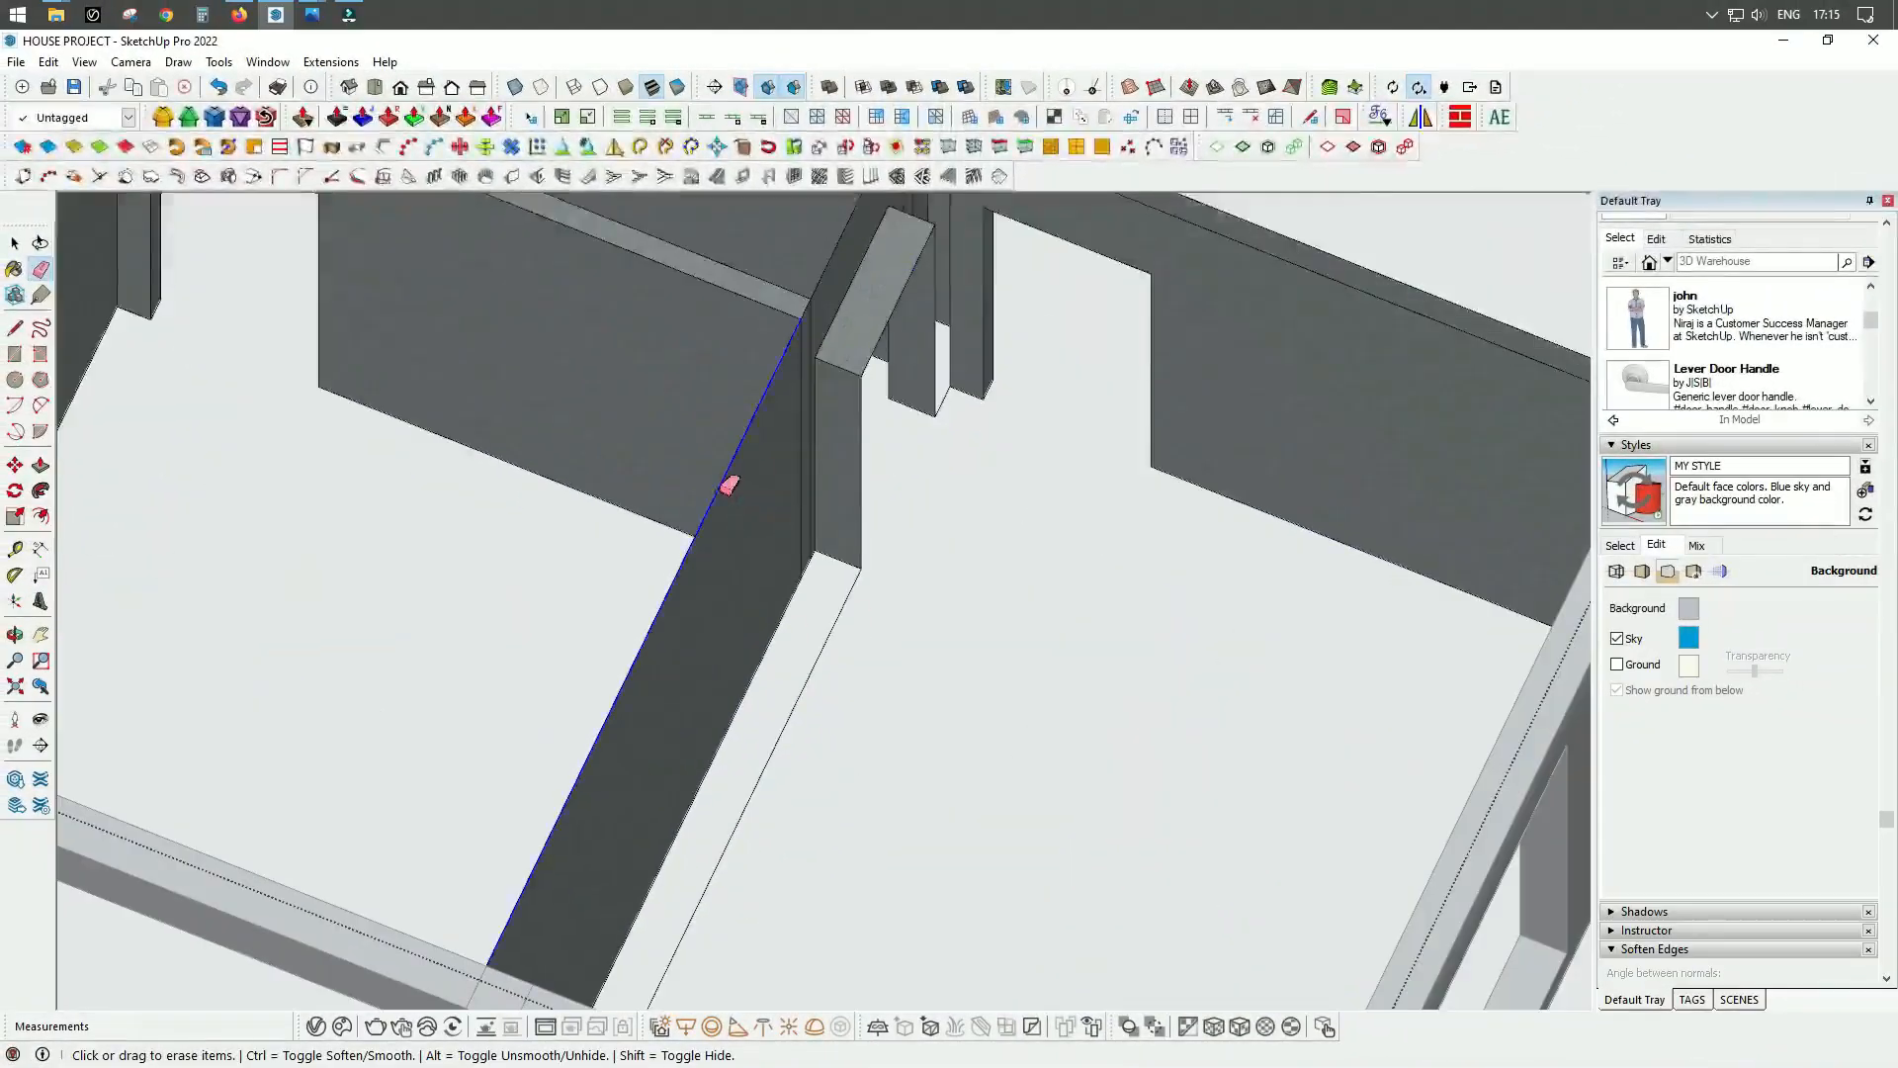
scroll(818, 411, down, 5)
scroll(836, 497, up, 4)
scroll(824, 674, up, 4)
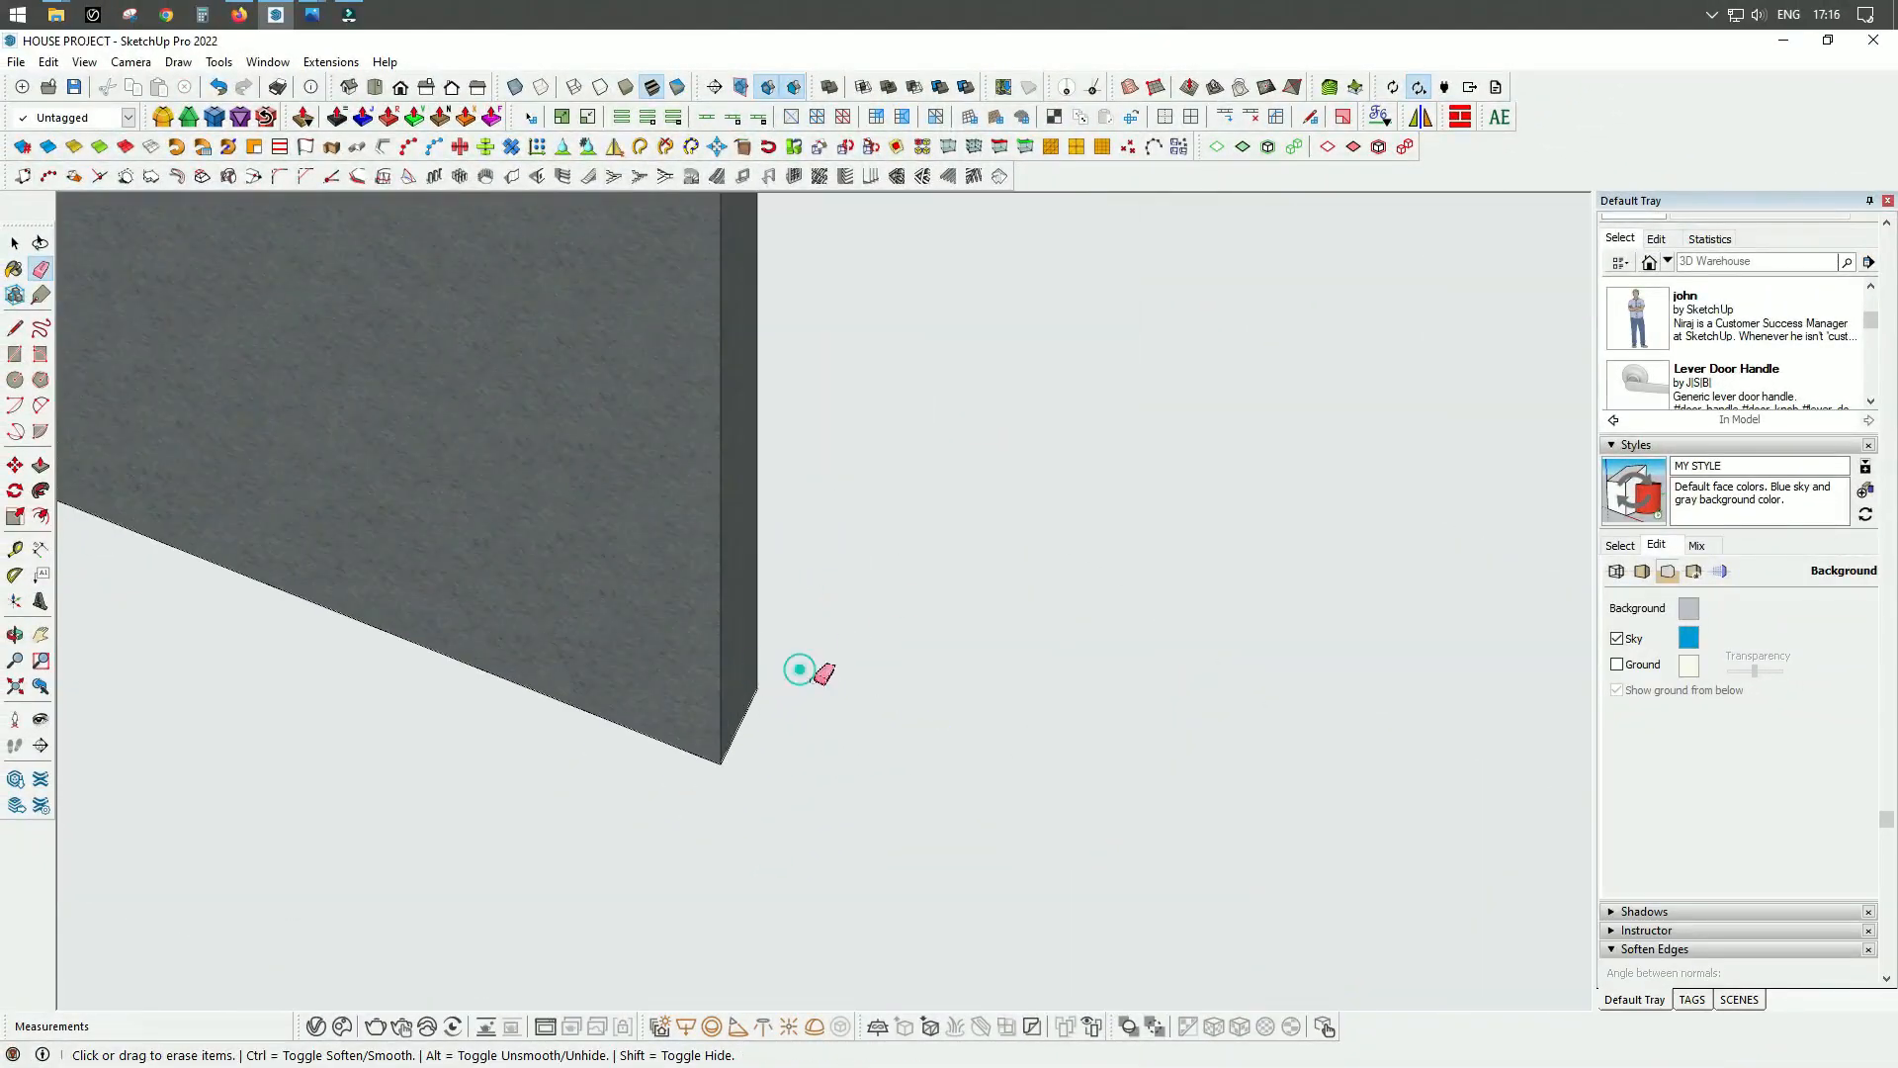
scroll(811, 681, down, 4)
click(899, 484)
click(944, 497)
drag(1005, 454, 1106, 436)
shift+middle_drag(1110, 488, 1077, 632)
click(1033, 326)
click(1098, 292)
Step: Erase further edges of the redundant partitions in the underground internal walls group
drag(1054, 668, 915, 653)
shift+middle_drag(1007, 842, 917, 602)
drag(918, 602, 930, 638)
drag(1005, 699, 1058, 760)
shift+middle_drag(752, 554, 826, 441)
scroll(826, 441, up, 1)
mouse_move(791, 435)
mouse_down()
mouse_move(874, 493)
mouse_move(841, 423)
mouse_up()
click(882, 594)
click(737, 672)
Step: Erase the loose edges left beside the open end of the remaining internal wall
scroll(781, 743, up, 3)
middle_drag(791, 732, 627, 822)
scroll(774, 740, up, 2)
click(755, 700)
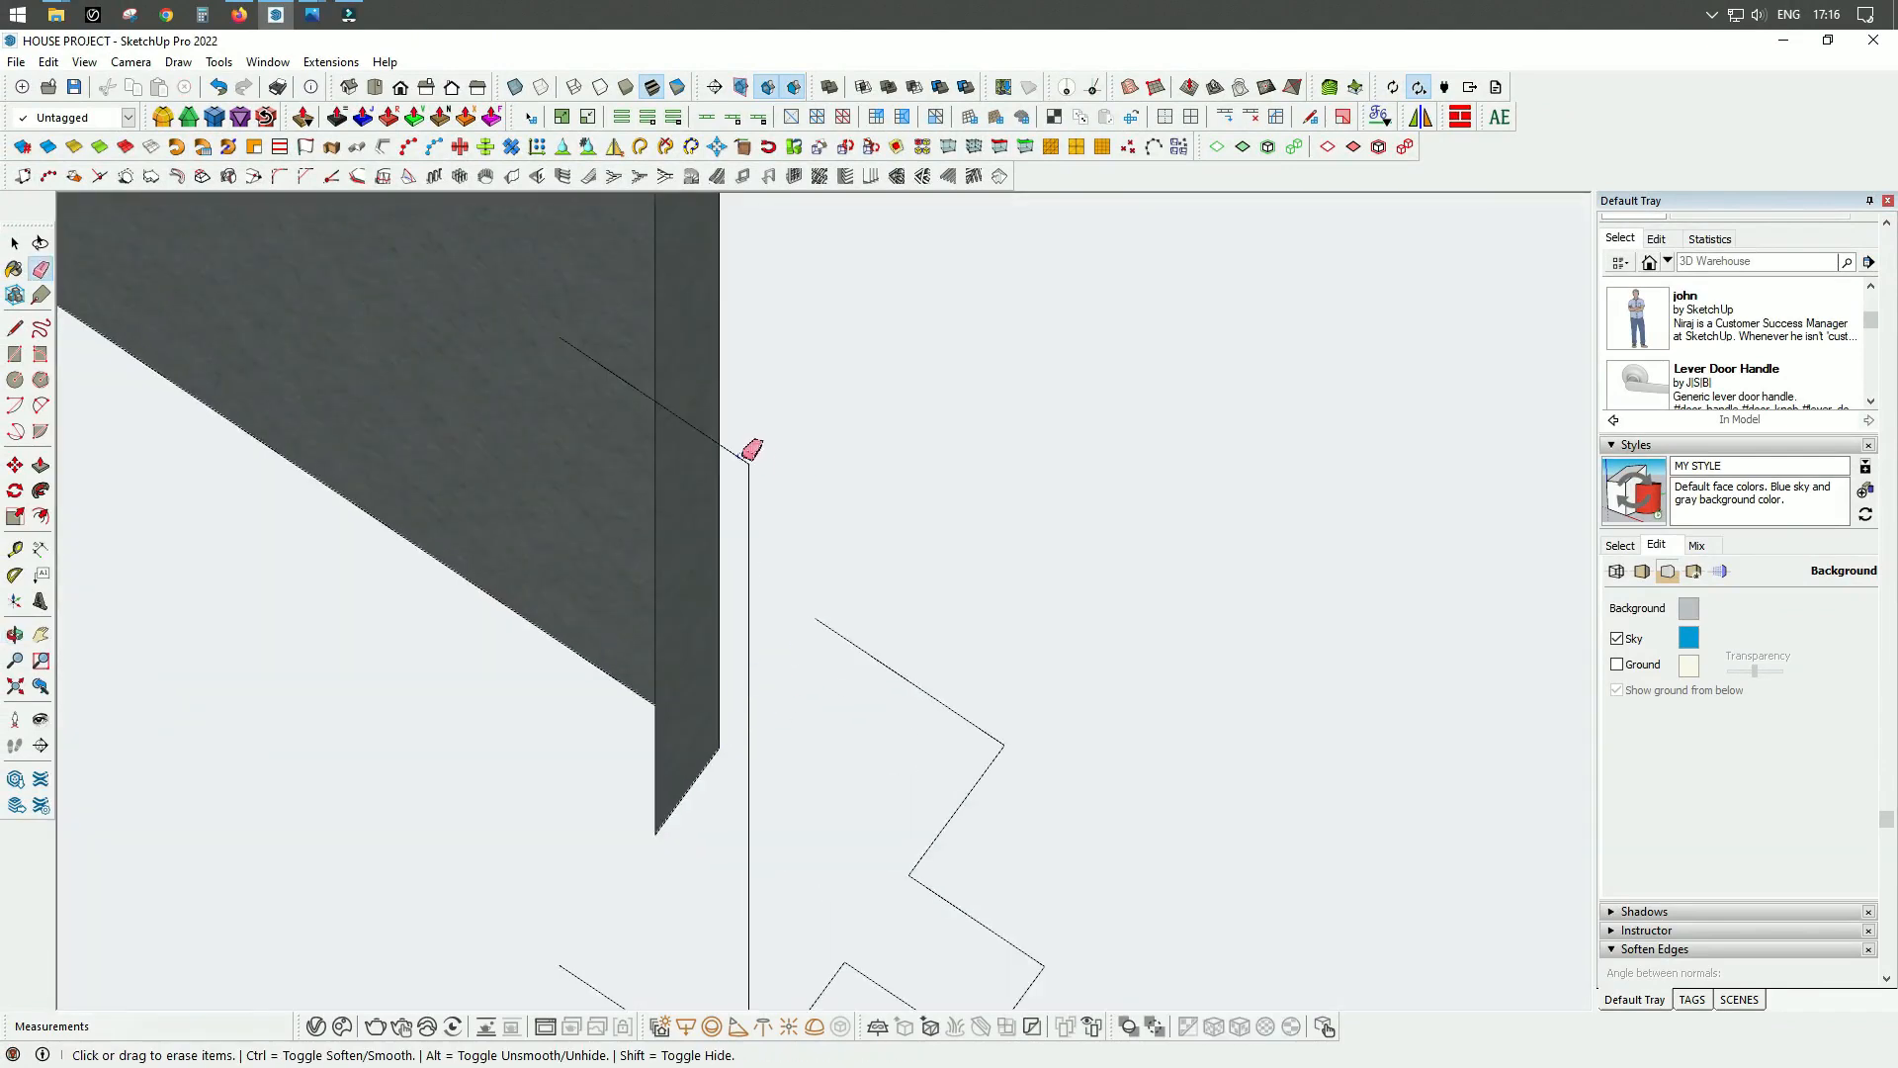
click(741, 458)
scroll(880, 550, down, 4)
click(838, 751)
drag(927, 743, 924, 623)
Step: Erase the leftover internal wall edges where they meet the external wall beside its window opening
scroll(923, 623, down, 4)
mouse_move(923, 623)
middle_down()
mouse_move(186, 706)
mouse_move(89, 693)
middle_up()
scroll(1190, 296, up, 5)
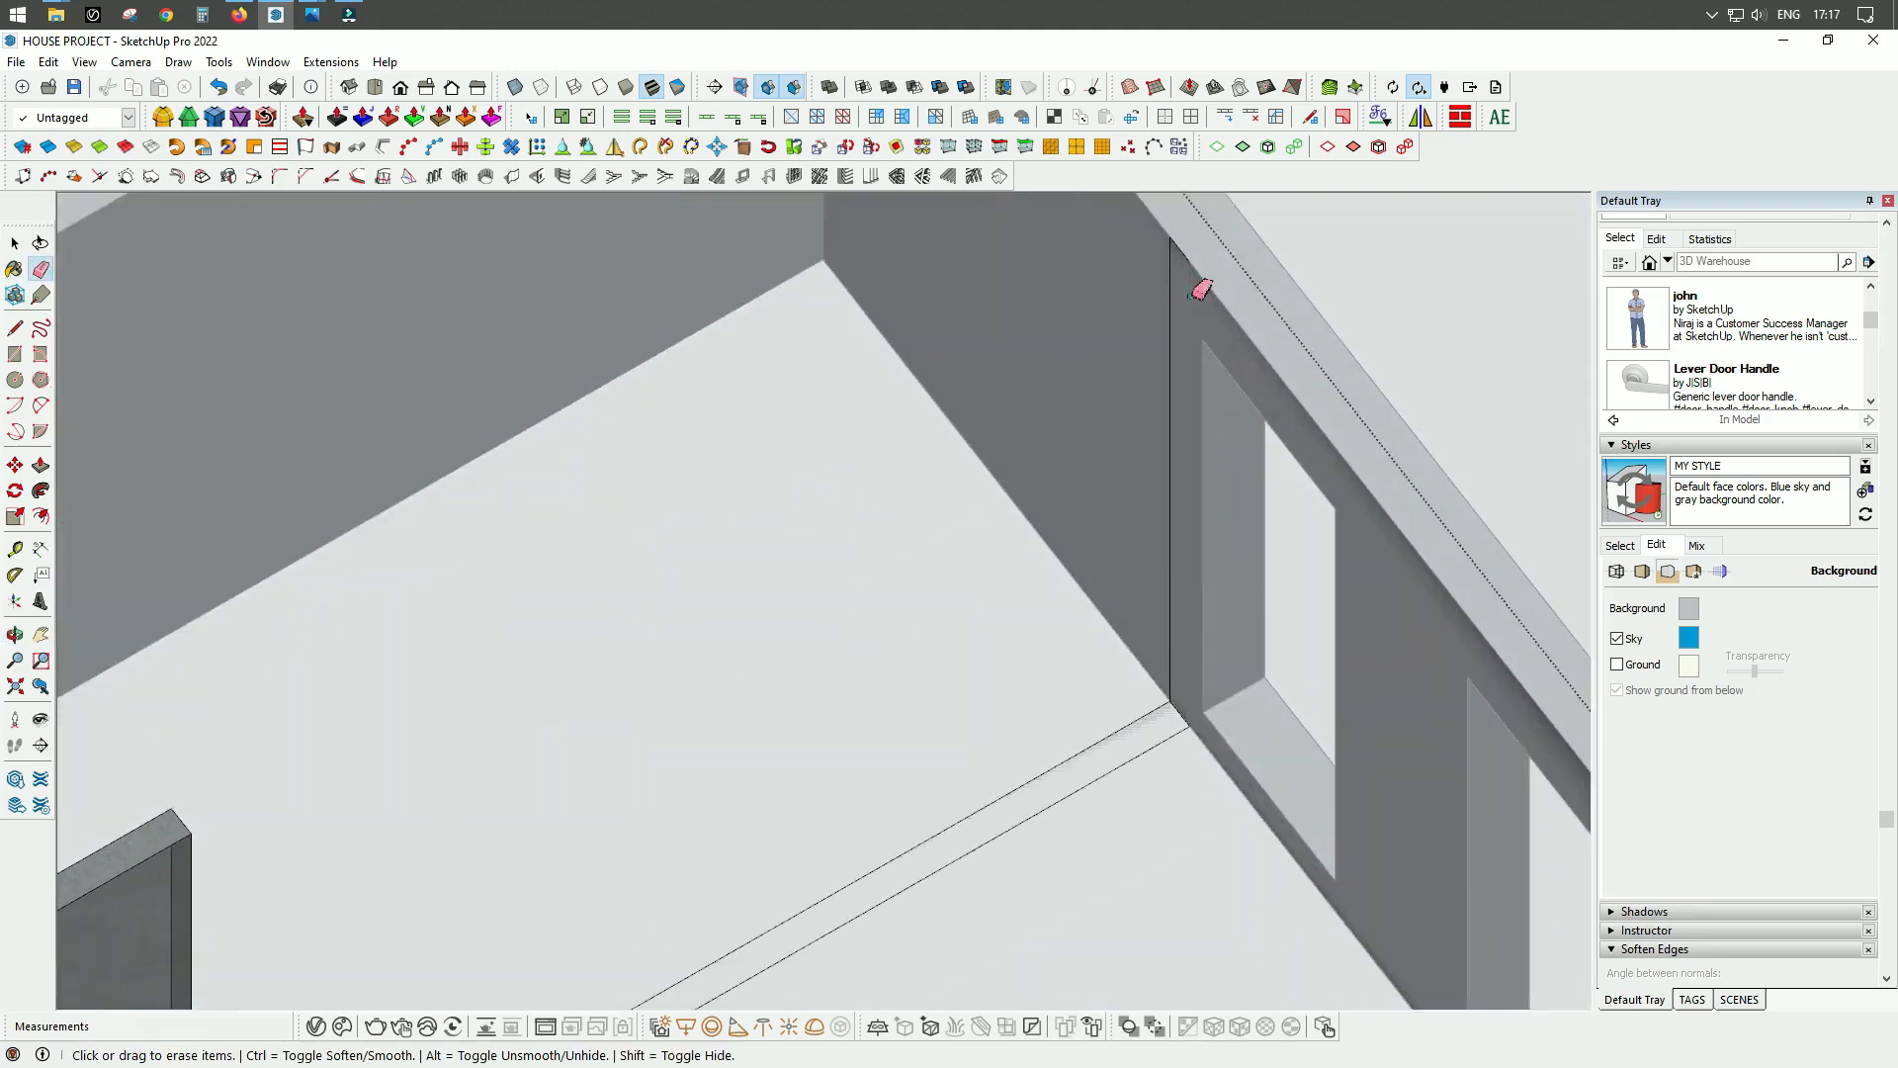
scroll(1175, 704, up, 2)
drag(1195, 708, 1167, 767)
scroll(1217, 411, down, 6)
middle_drag(1286, 524, 890, 554)
scroll(431, 346, up, 6)
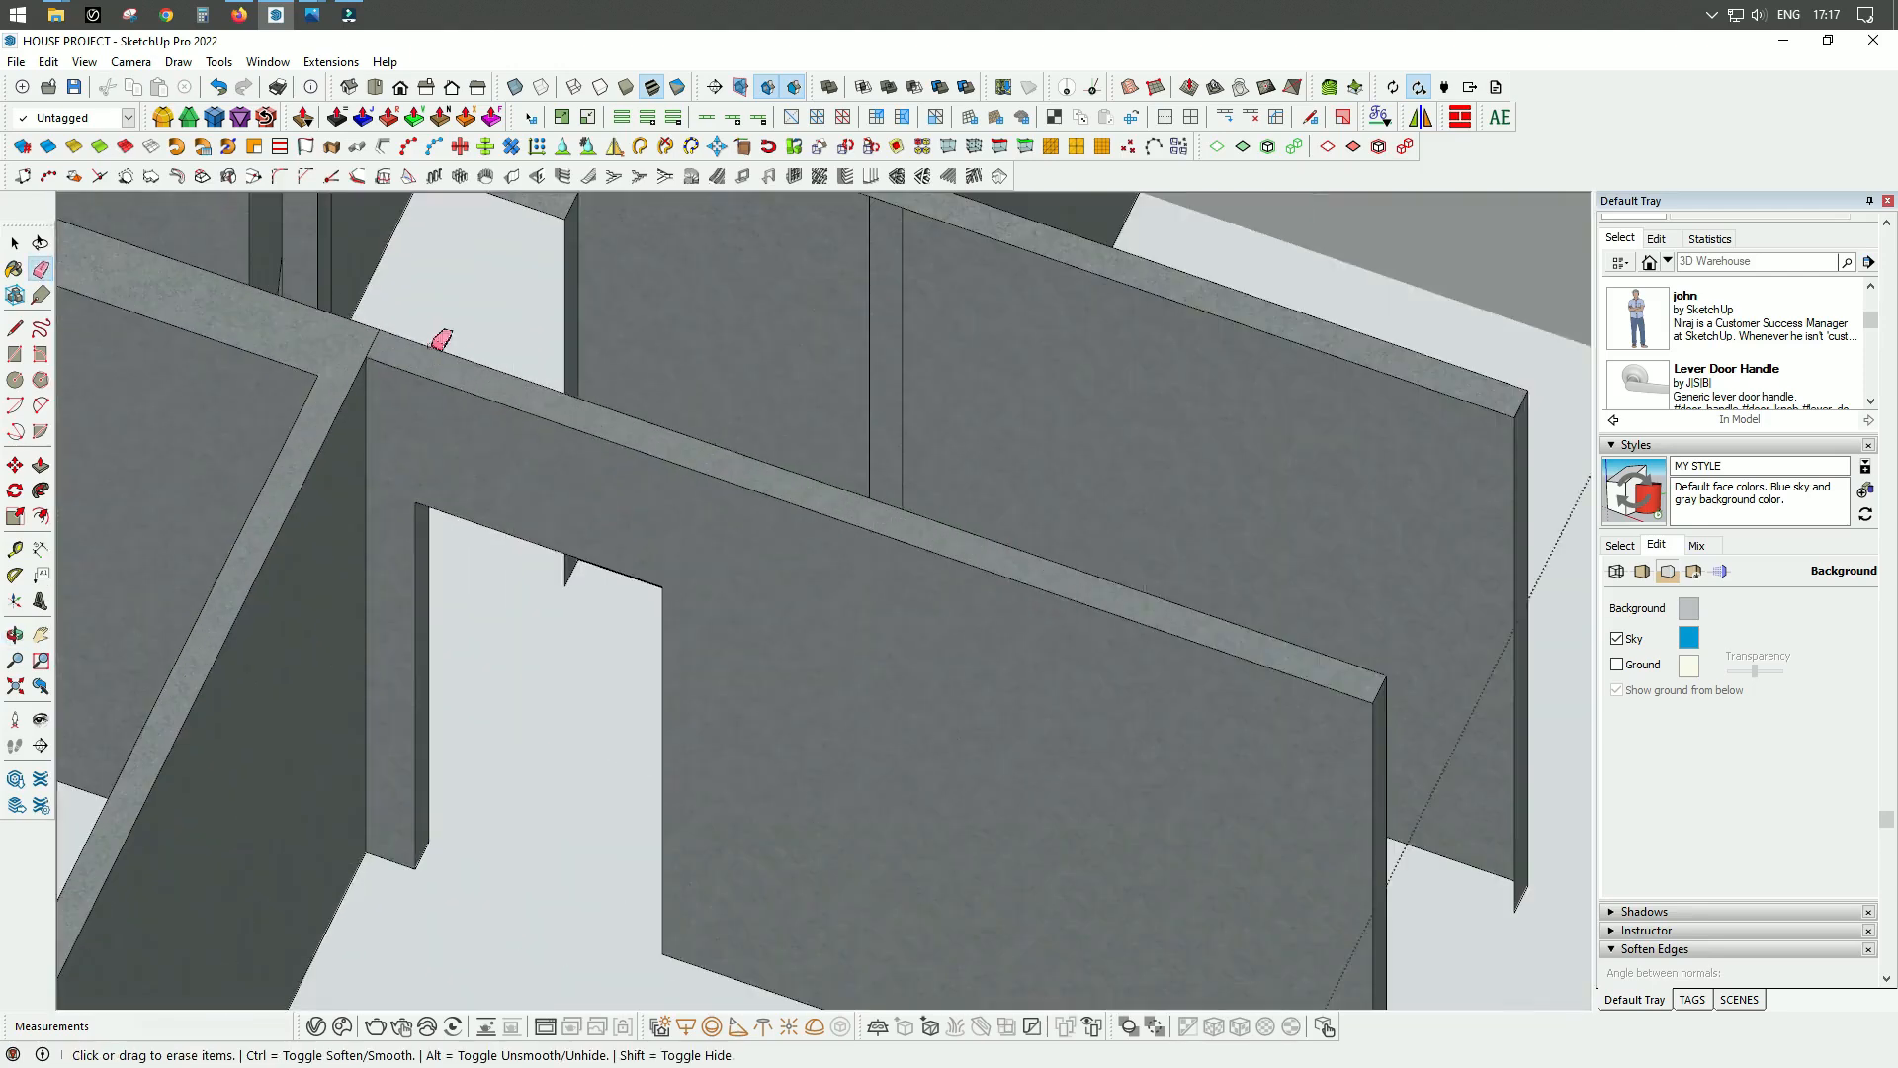
Step: Erase the edges of the partition with the door opening in the underground internal walls group
click(425, 486)
scroll(412, 826, up, 1)
scroll(437, 357, down, 1)
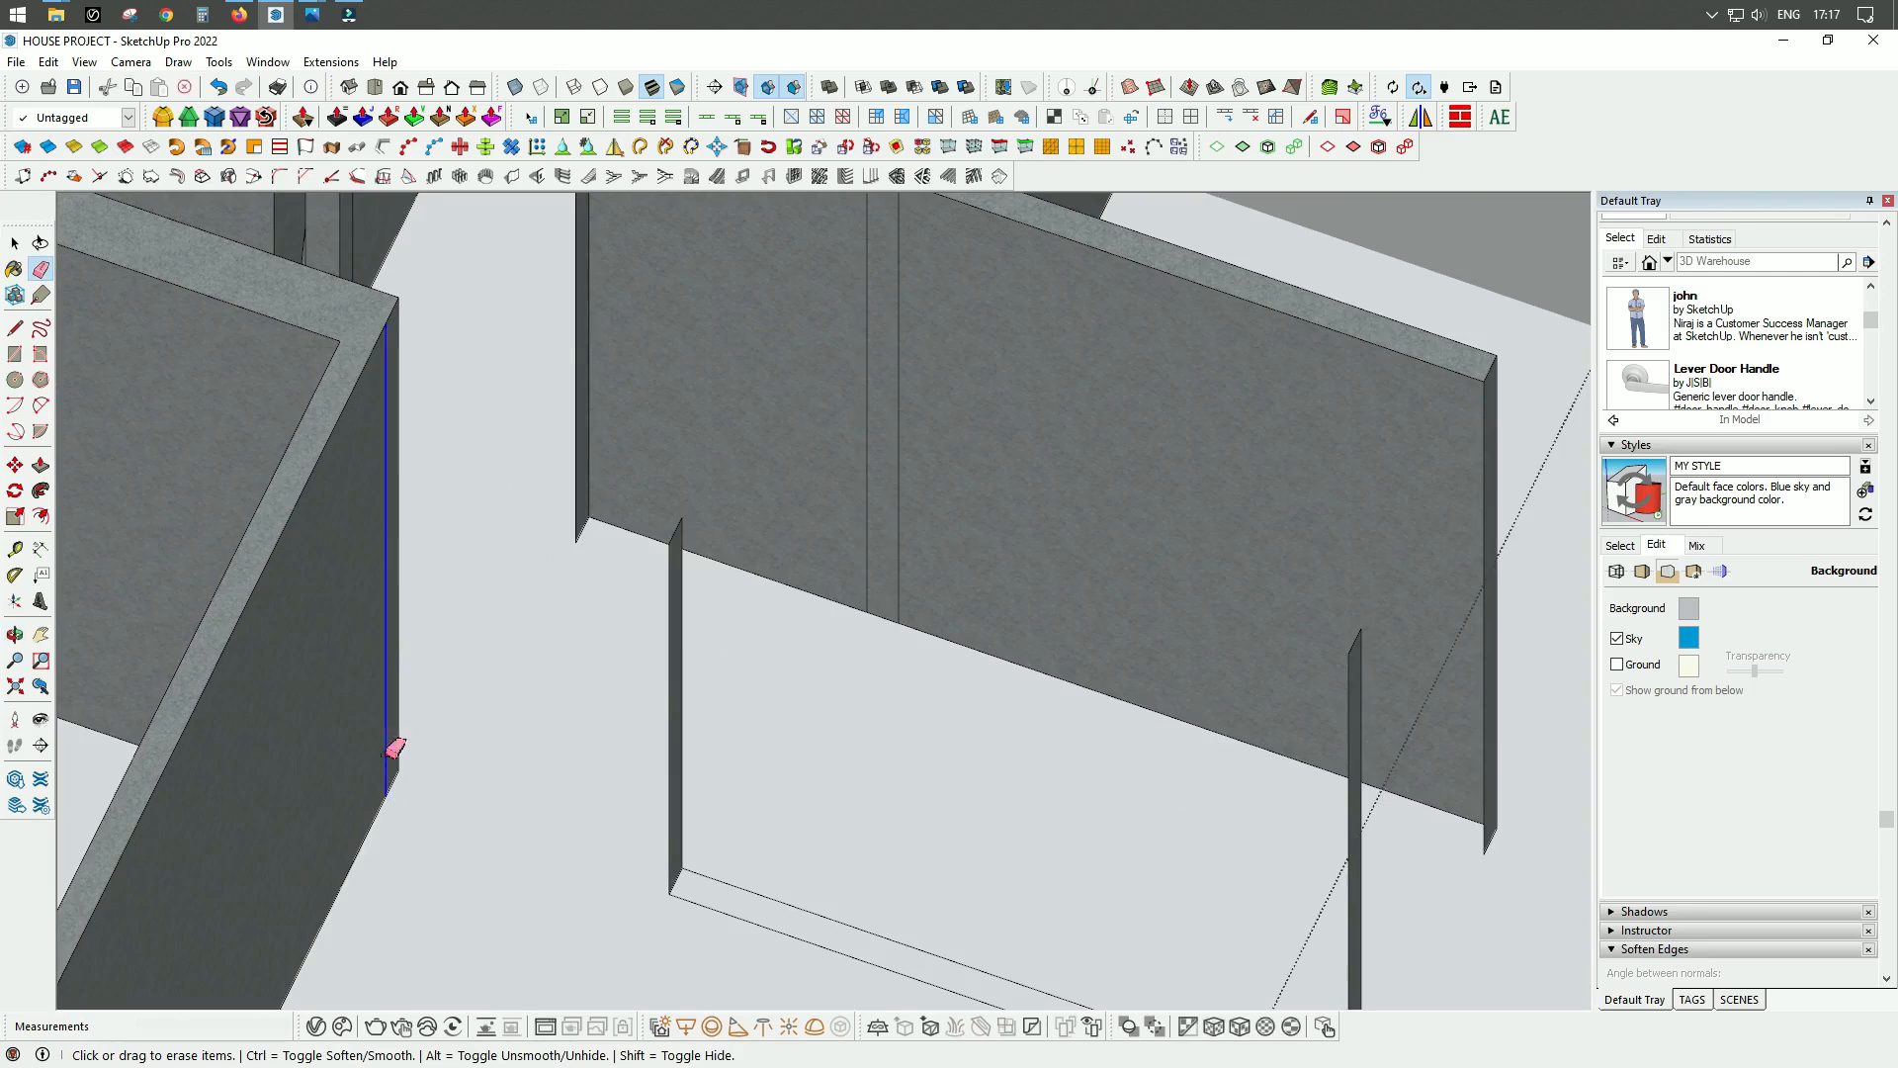
scroll(719, 618, down, 3)
scroll(1061, 721, up, 3)
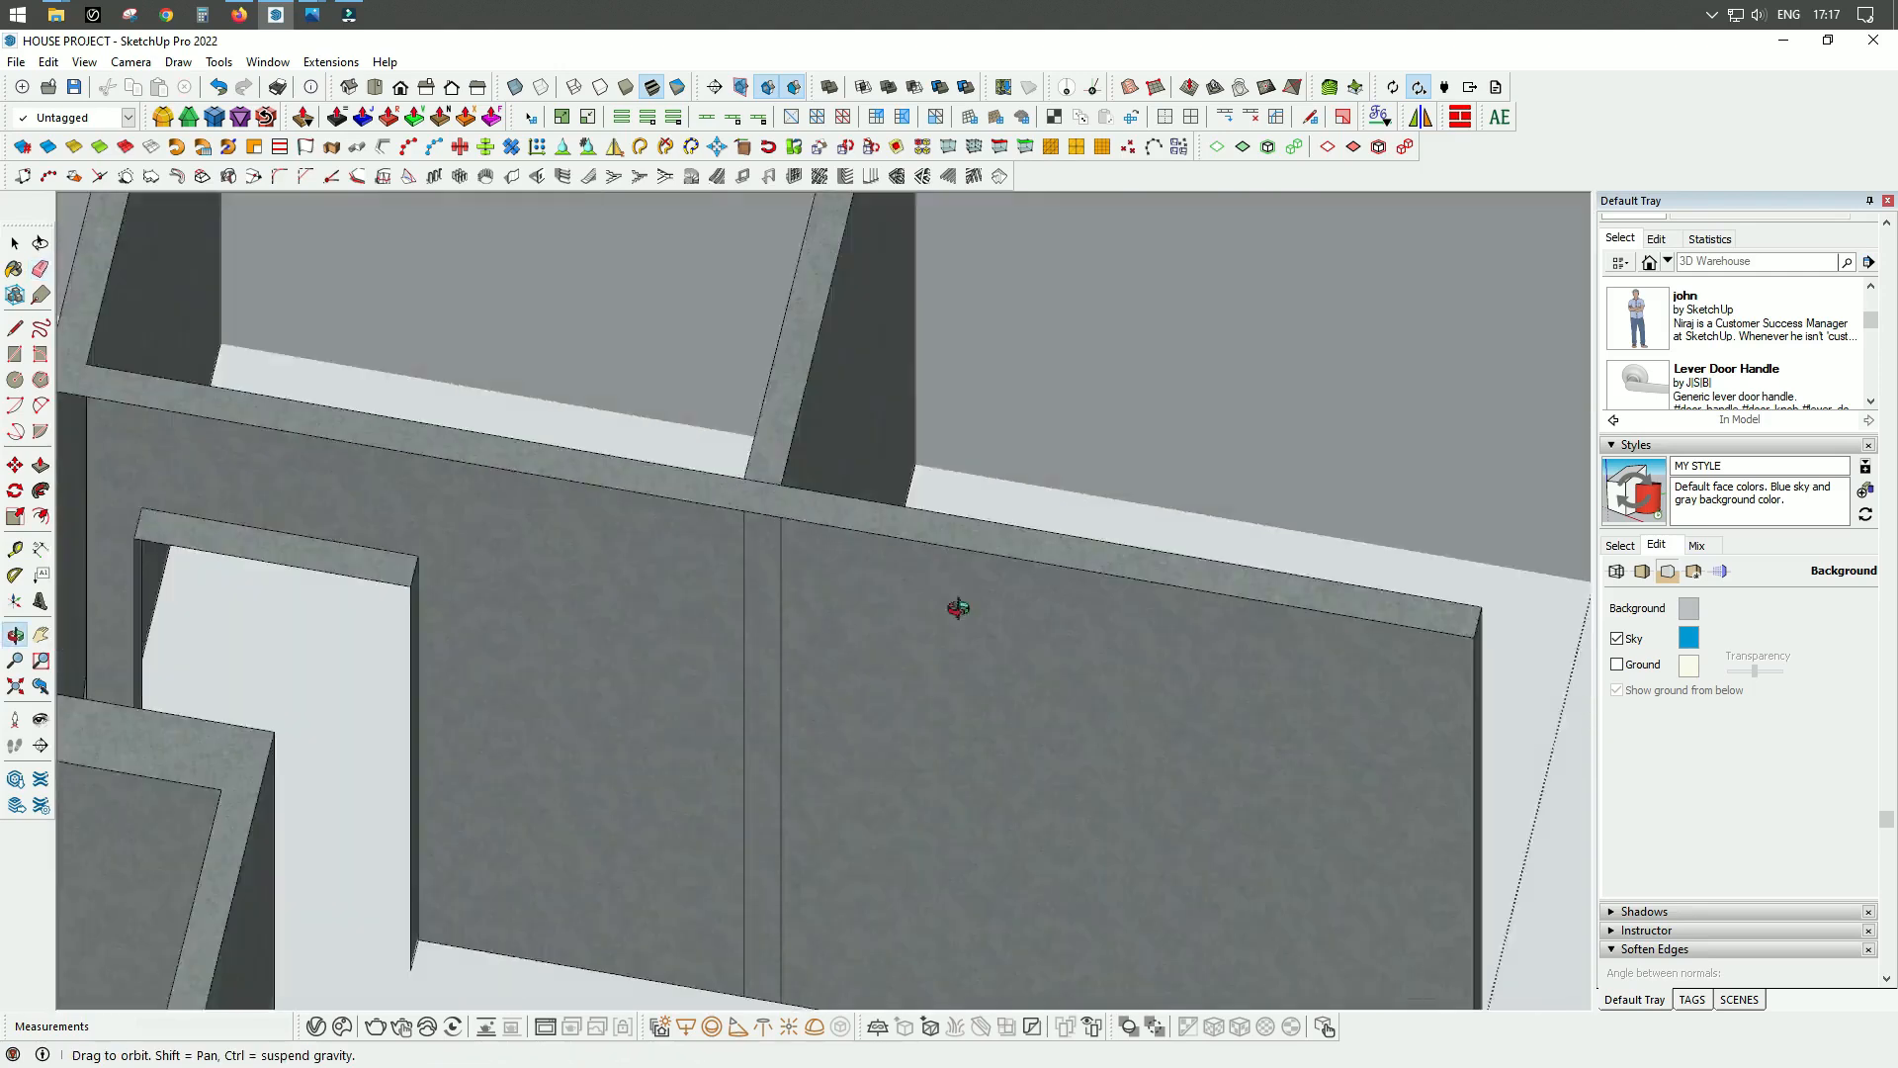
Step: Erase the wall section between the two cross walls and the loose strip left on the floor beside it
scroll(957, 607, down, 5)
scroll(768, 665, up, 5)
click(661, 501)
scroll(771, 657, down, 3)
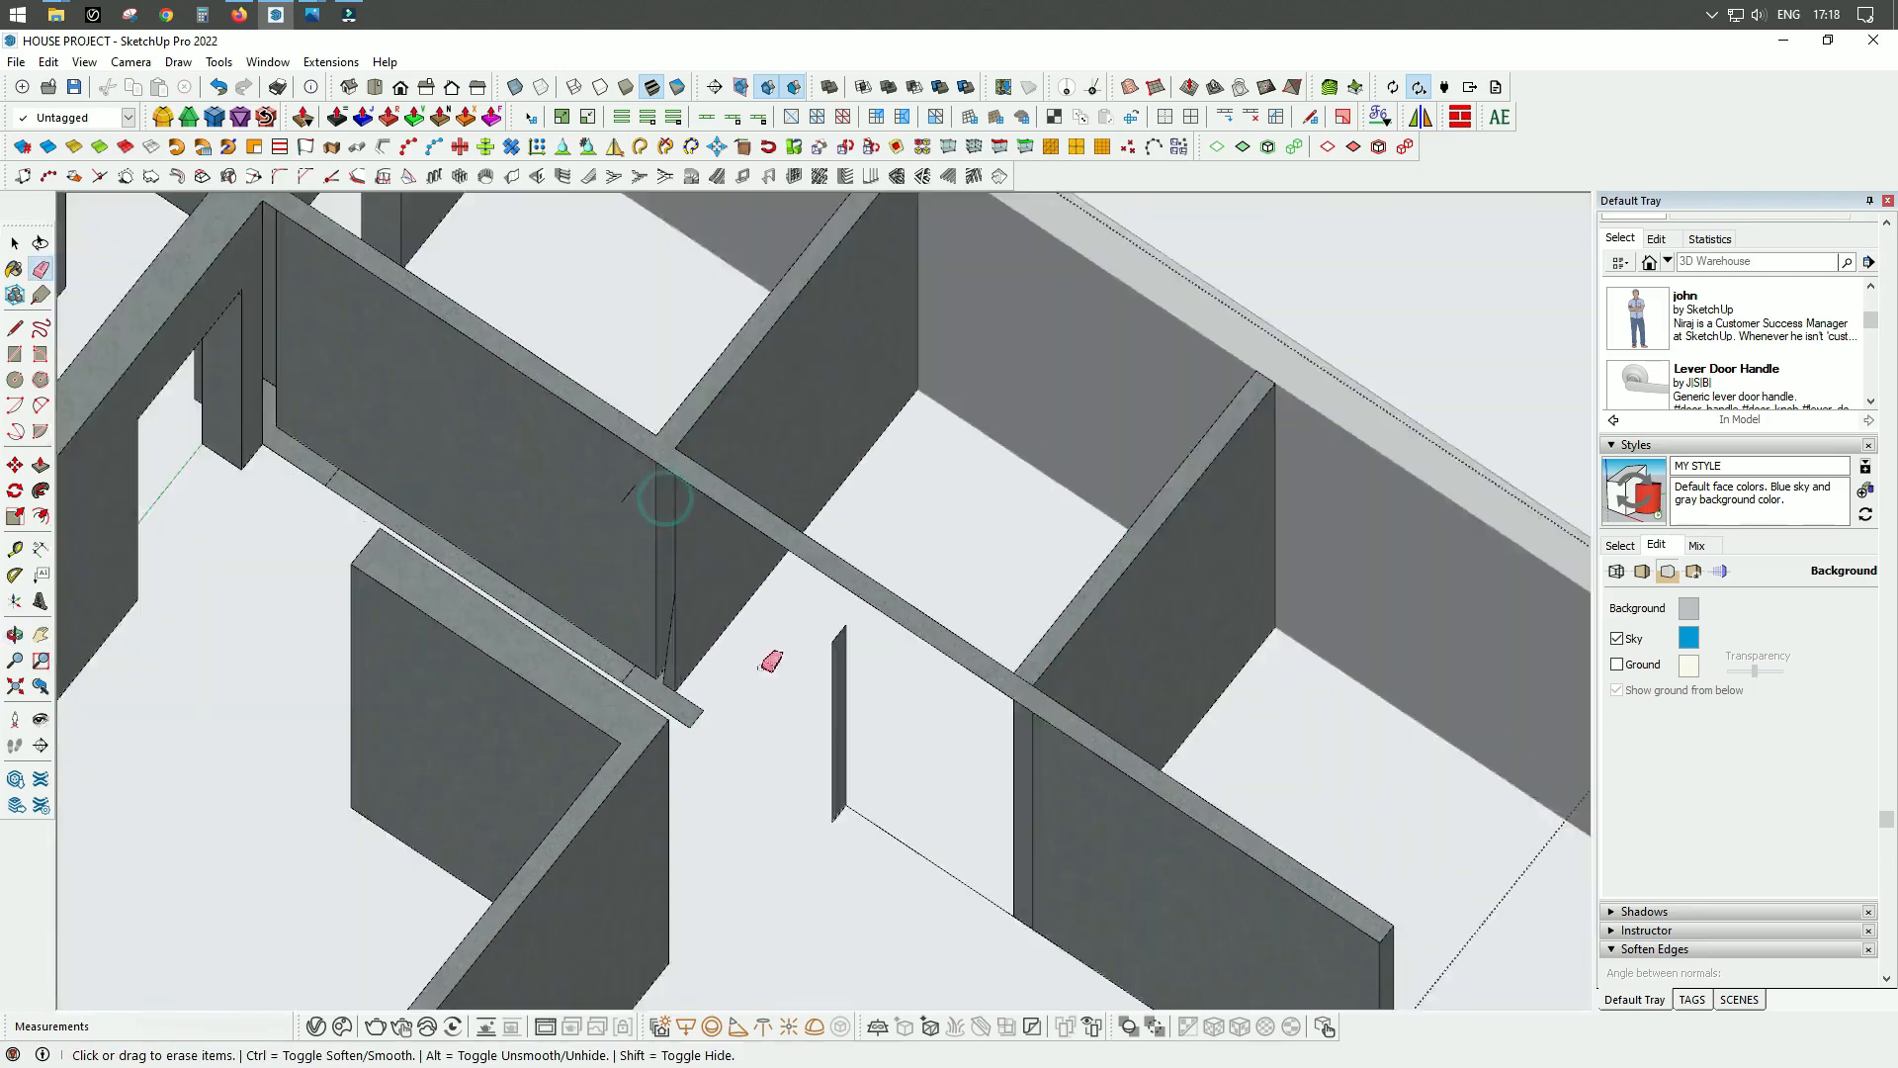
middle_drag(643, 672, 746, 661)
scroll(746, 660, up, 5)
scroll(984, 713, down, 3)
click(899, 759)
Step: Draw lines down and across the wall beside the cross wall junction to close its open end and mark a gap
middle_drag(946, 732, 783, 508)
key(l)
scroll(869, 775, down, 2)
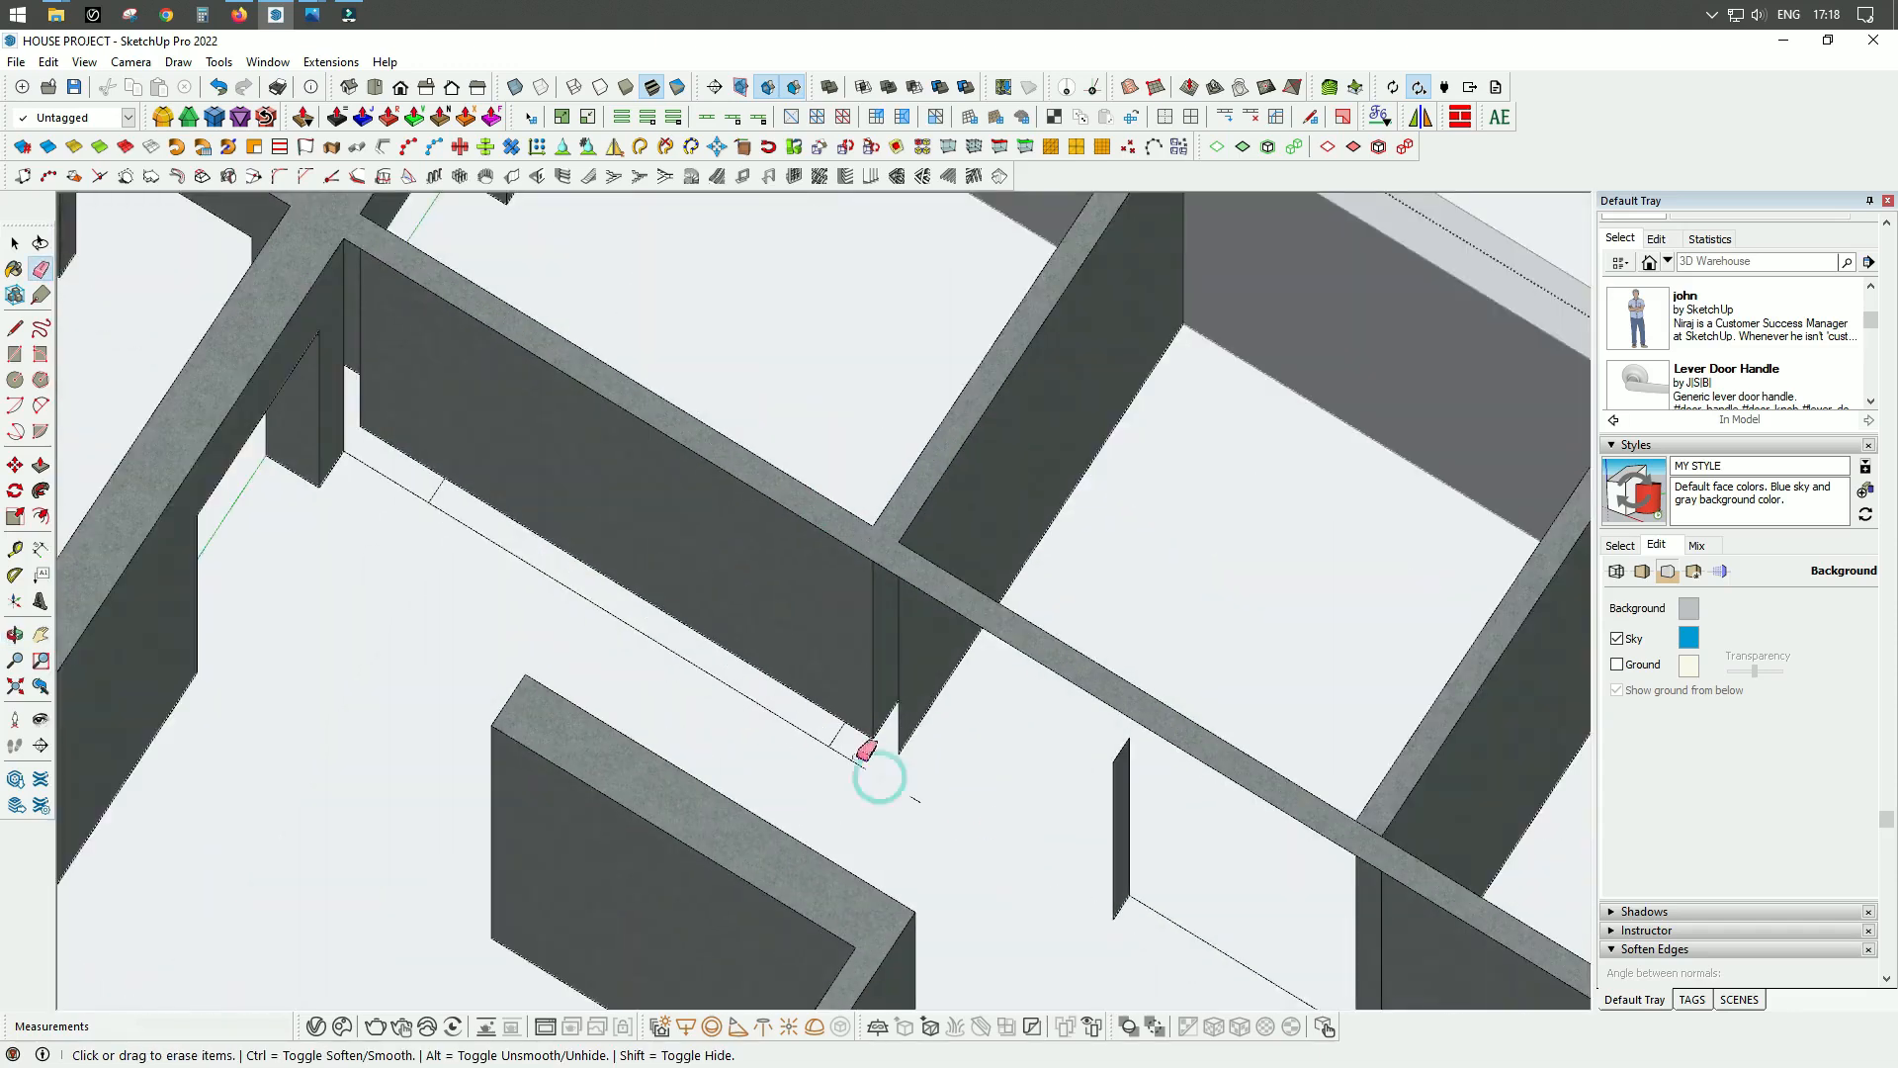
scroll(1034, 768, down, 2)
scroll(688, 492, up, 6)
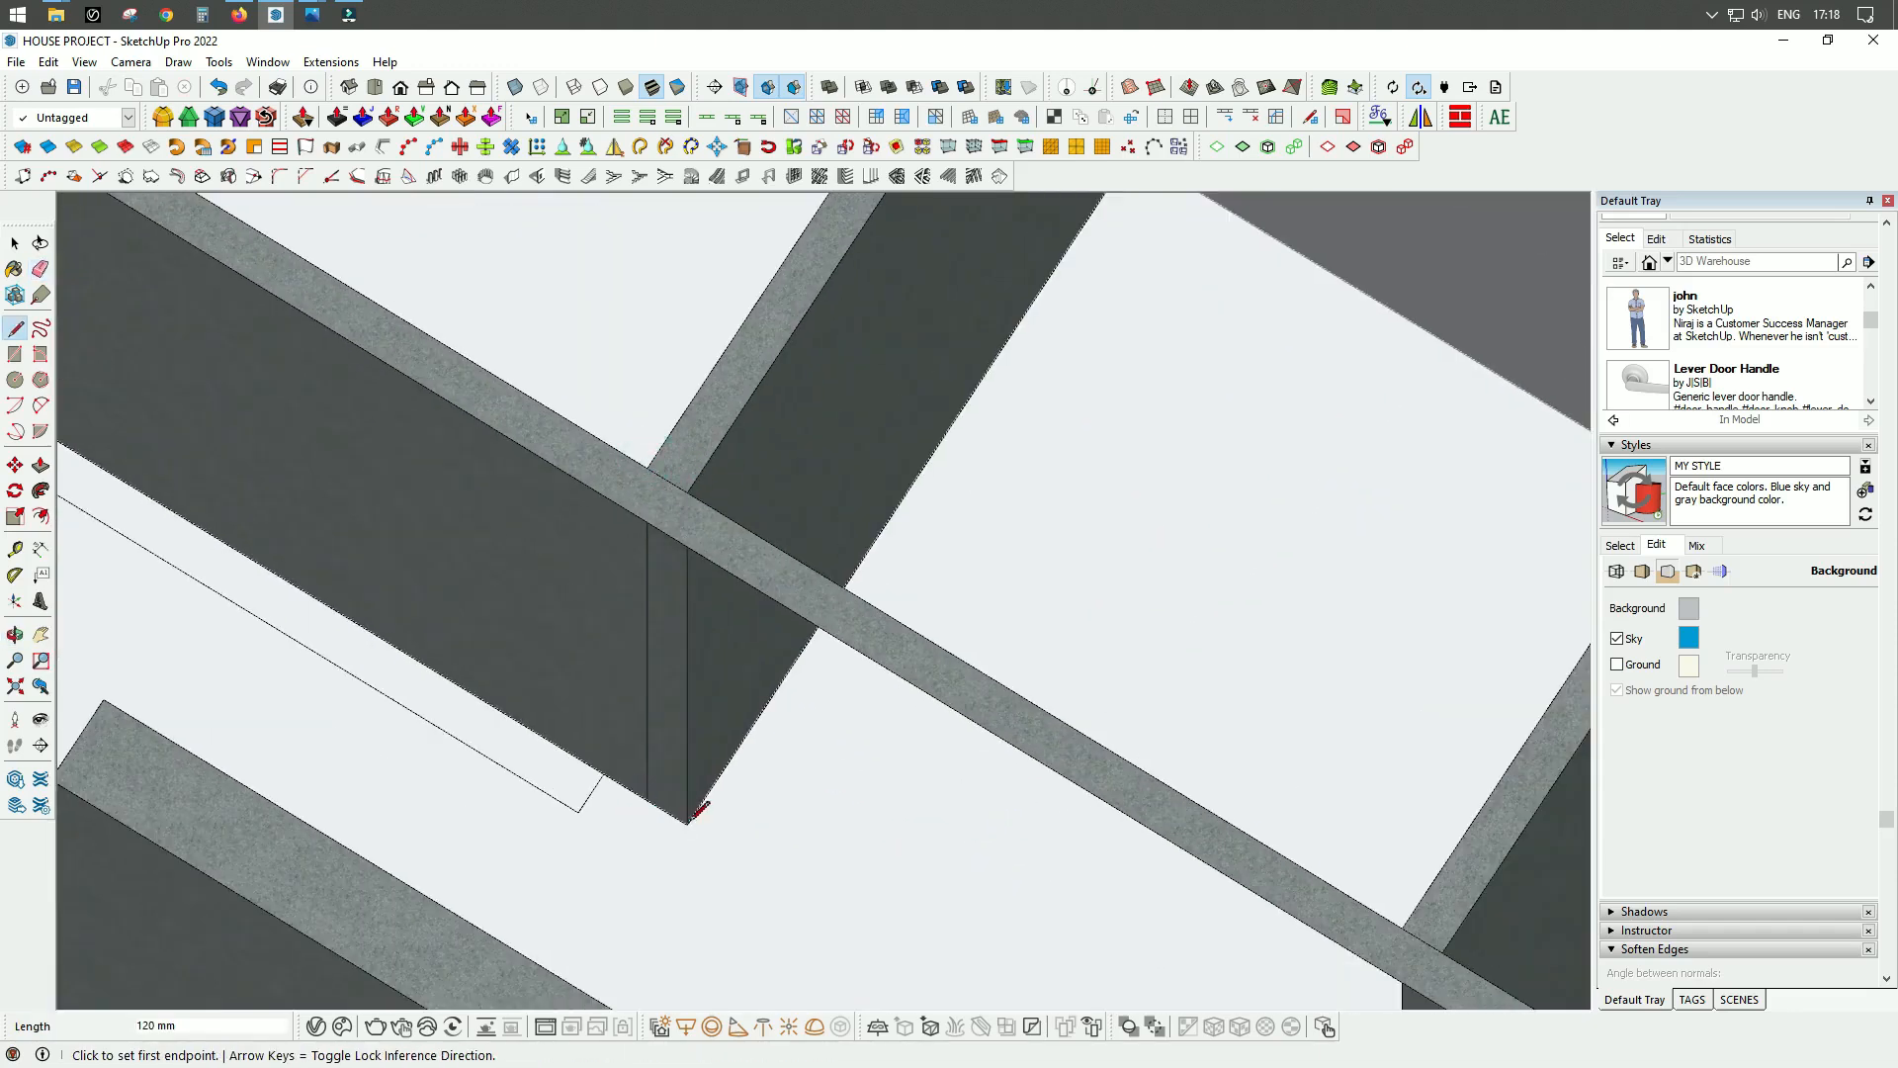
scroll(673, 692, down, 3)
click(626, 817)
double_click(626, 610)
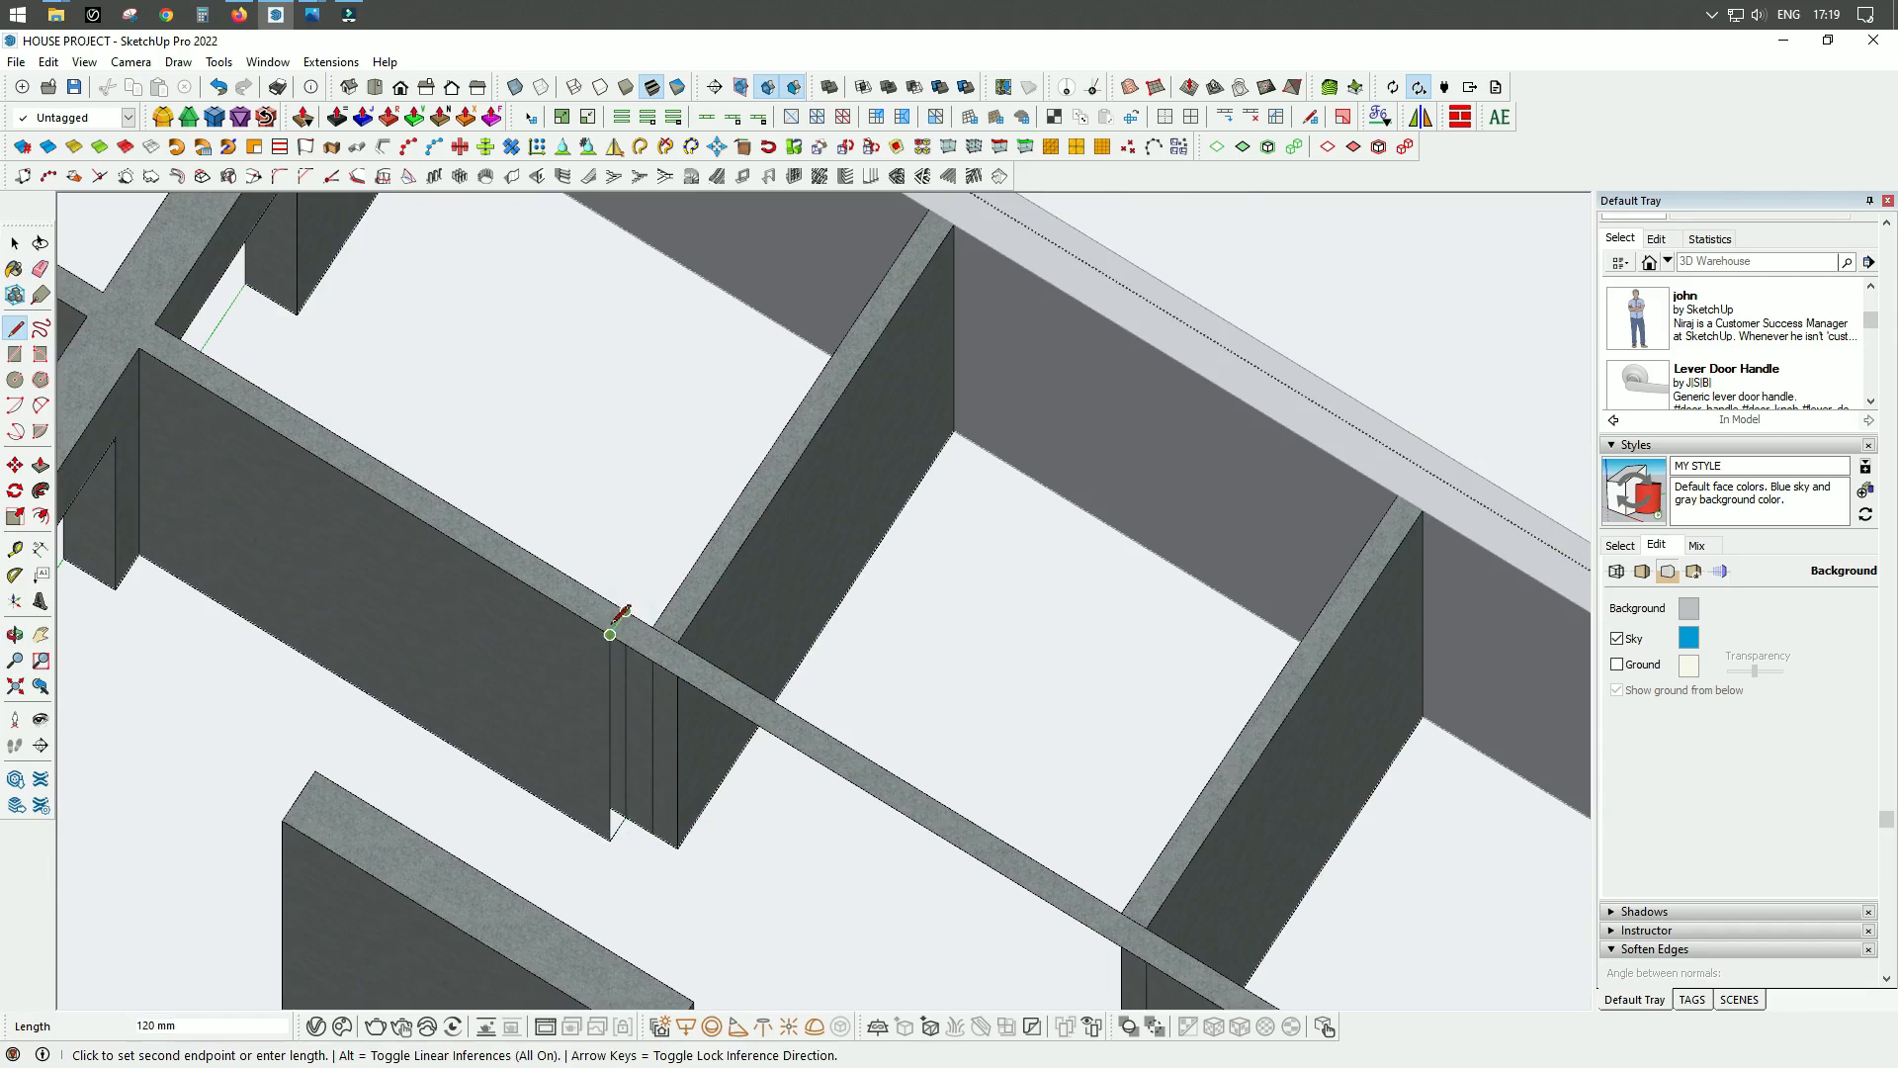
click(610, 636)
Step: Delete the wall faces between the marked lines and erase the leftover top strip beyond the cross wall
scroll(629, 712, up, 3)
key(space)
click(653, 756)
key(Delete)
click(652, 605)
key(Delete)
key(e)
click(844, 637)
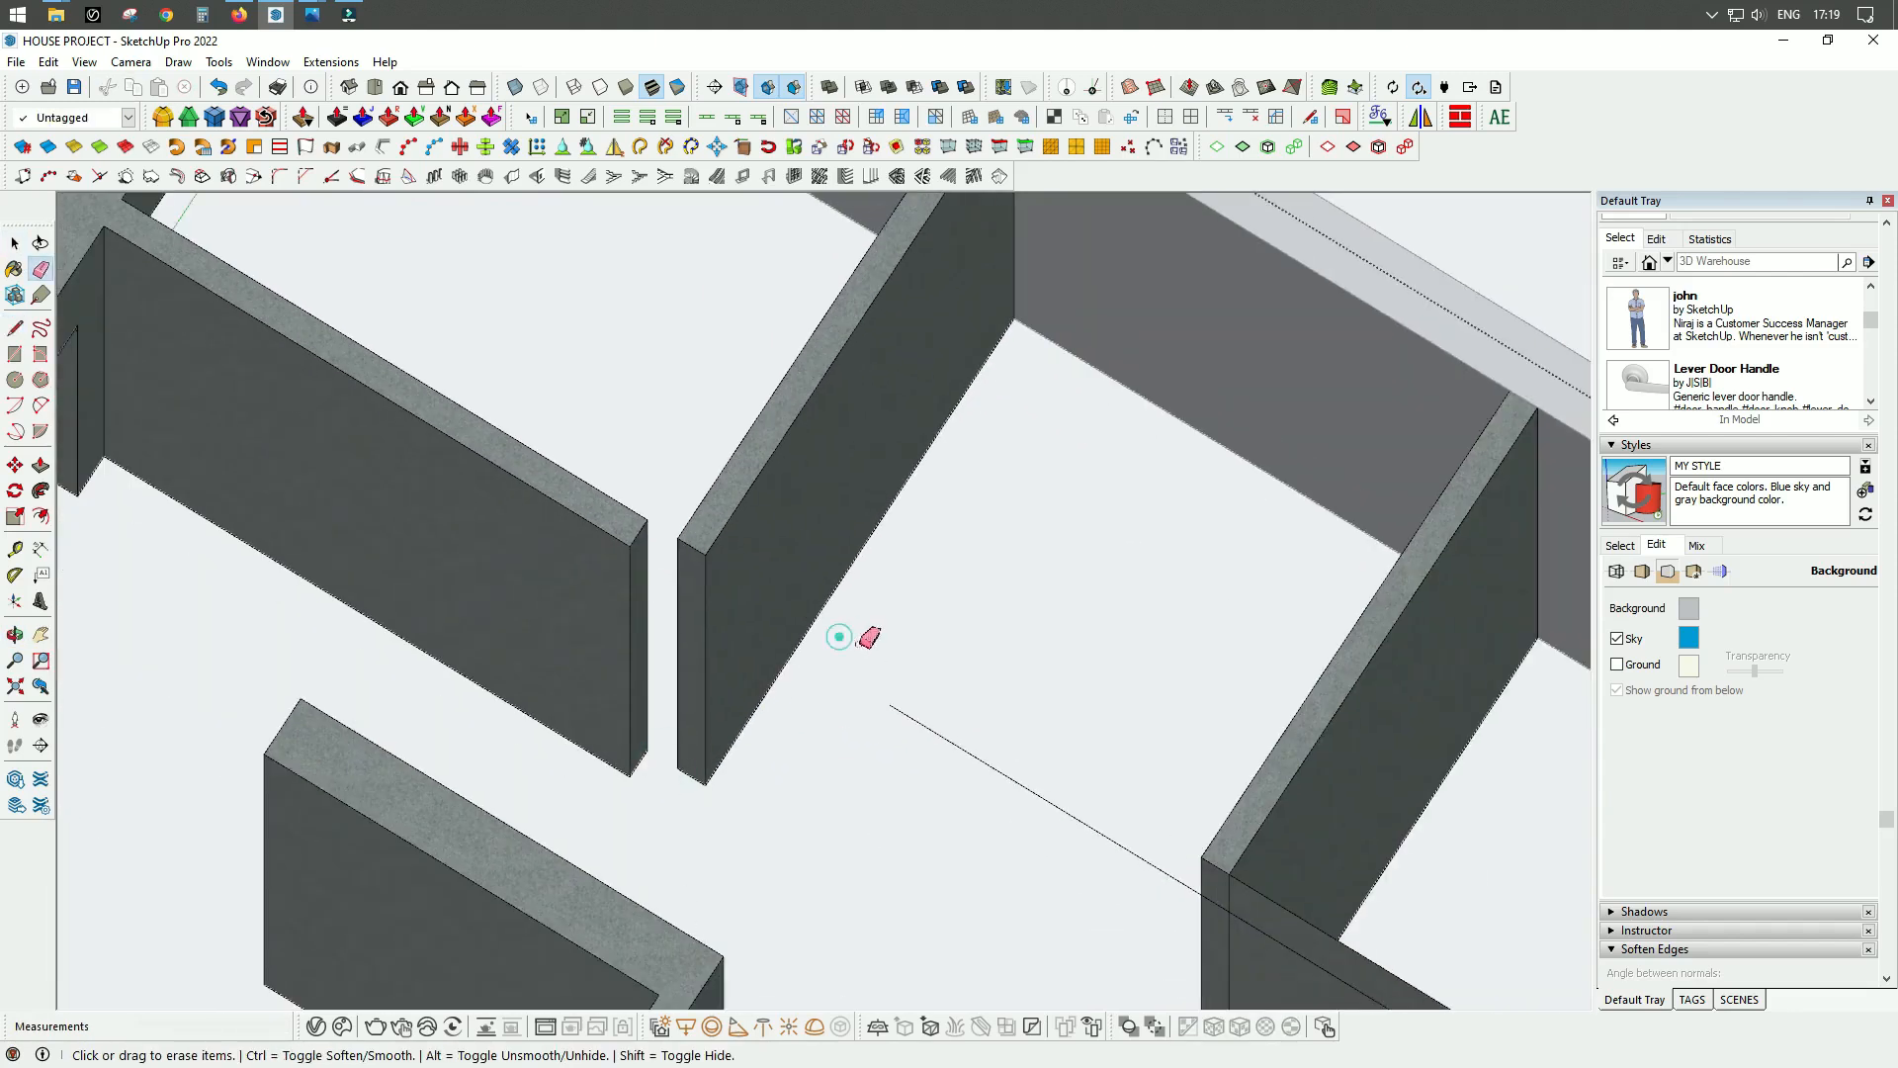
Step: Erase the edges of the second cross wall that runs up to the rear external wall
scroll(860, 593, down, 3)
scroll(1211, 890, up, 3)
drag(1215, 741, 1224, 979)
scroll(998, 633, down, 3)
scroll(1023, 337, up, 3)
click(975, 283)
drag(991, 289, 984, 506)
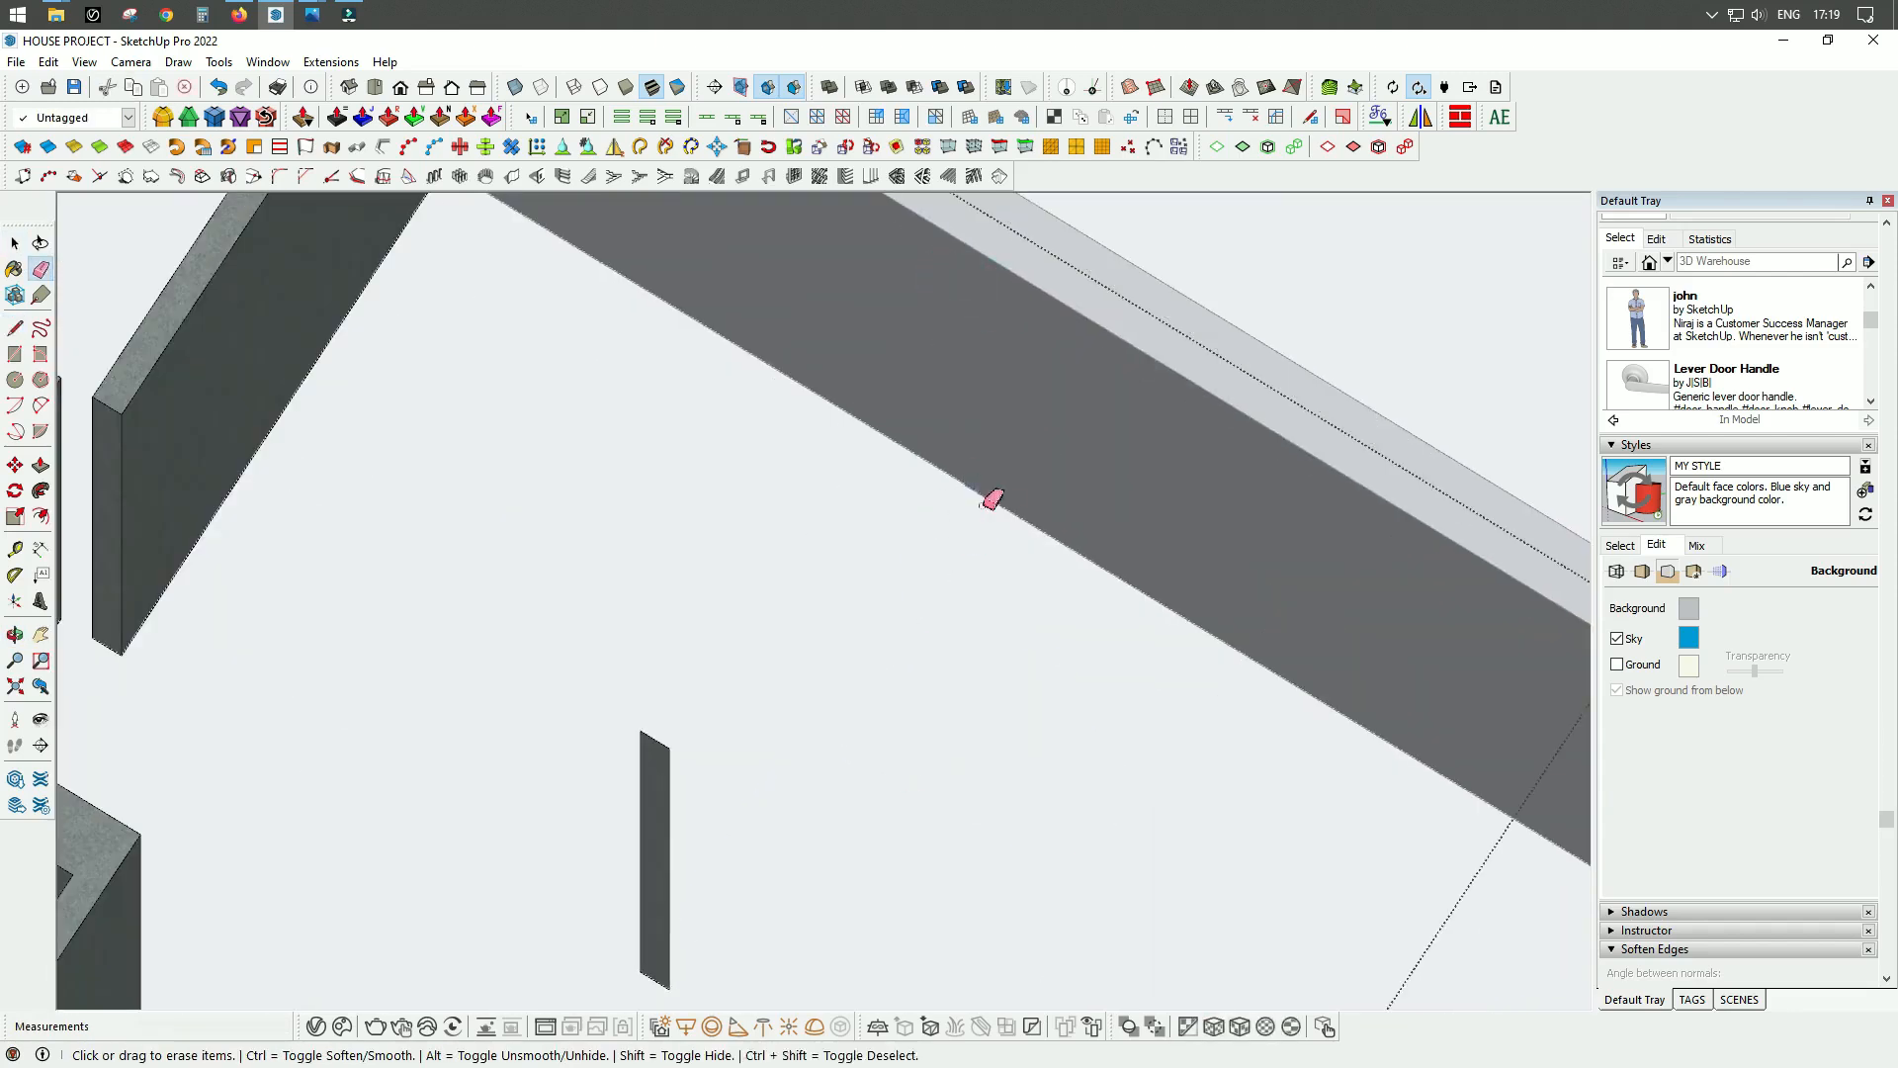
scroll(984, 507, down, 2)
drag(714, 614, 767, 786)
Step: Select and delete the loose wall pieces remaining from the erased partitions
scroll(766, 781, down, 4)
middle_drag(766, 633, 712, 521)
key(space)
key(Escape)
scroll(850, 516, up, 3)
middle_drag(851, 516, 791, 516)
double_click(678, 341)
triple_click(732, 504)
key(Escape)
middle_drag(781, 684, 743, 704)
double_click(870, 653)
triple_click(895, 671)
key(Delete)
key(Escape)
Step: Draw vertical and bottom lines to close the open end of the remaining internal wall
mouse_move(898, 677)
middle_down()
mouse_move(929, 663)
mouse_move(640, 585)
mouse_move(630, 792)
middle_up()
scroll(840, 652, up, 4)
key(l)
click(511, 386)
click(509, 675)
scroll(509, 697, up, 1)
key(ctrl+z)
double_click(606, 618)
key(l)
click(562, 443)
click(562, 958)
click(541, 988)
Step: Close the remaining open side of the wall end with a line and a full-height rectangle
key(space)
mouse_move(764, 919)
middle_down()
mouse_move(610, 886)
mouse_move(575, 694)
middle_up()
scroll(610, 886, down, 1)
key(l)
click(521, 887)
key(r)
click(492, 317)
click(467, 858)
Step: Push/Pull the wall's end face about 3349 mm to extend the long wall to the rear external wall
key(space)
key(p)
click(479, 830)
scroll(593, 751, down, 2)
click(708, 705)
middle_drag(708, 705, 1105, 801)
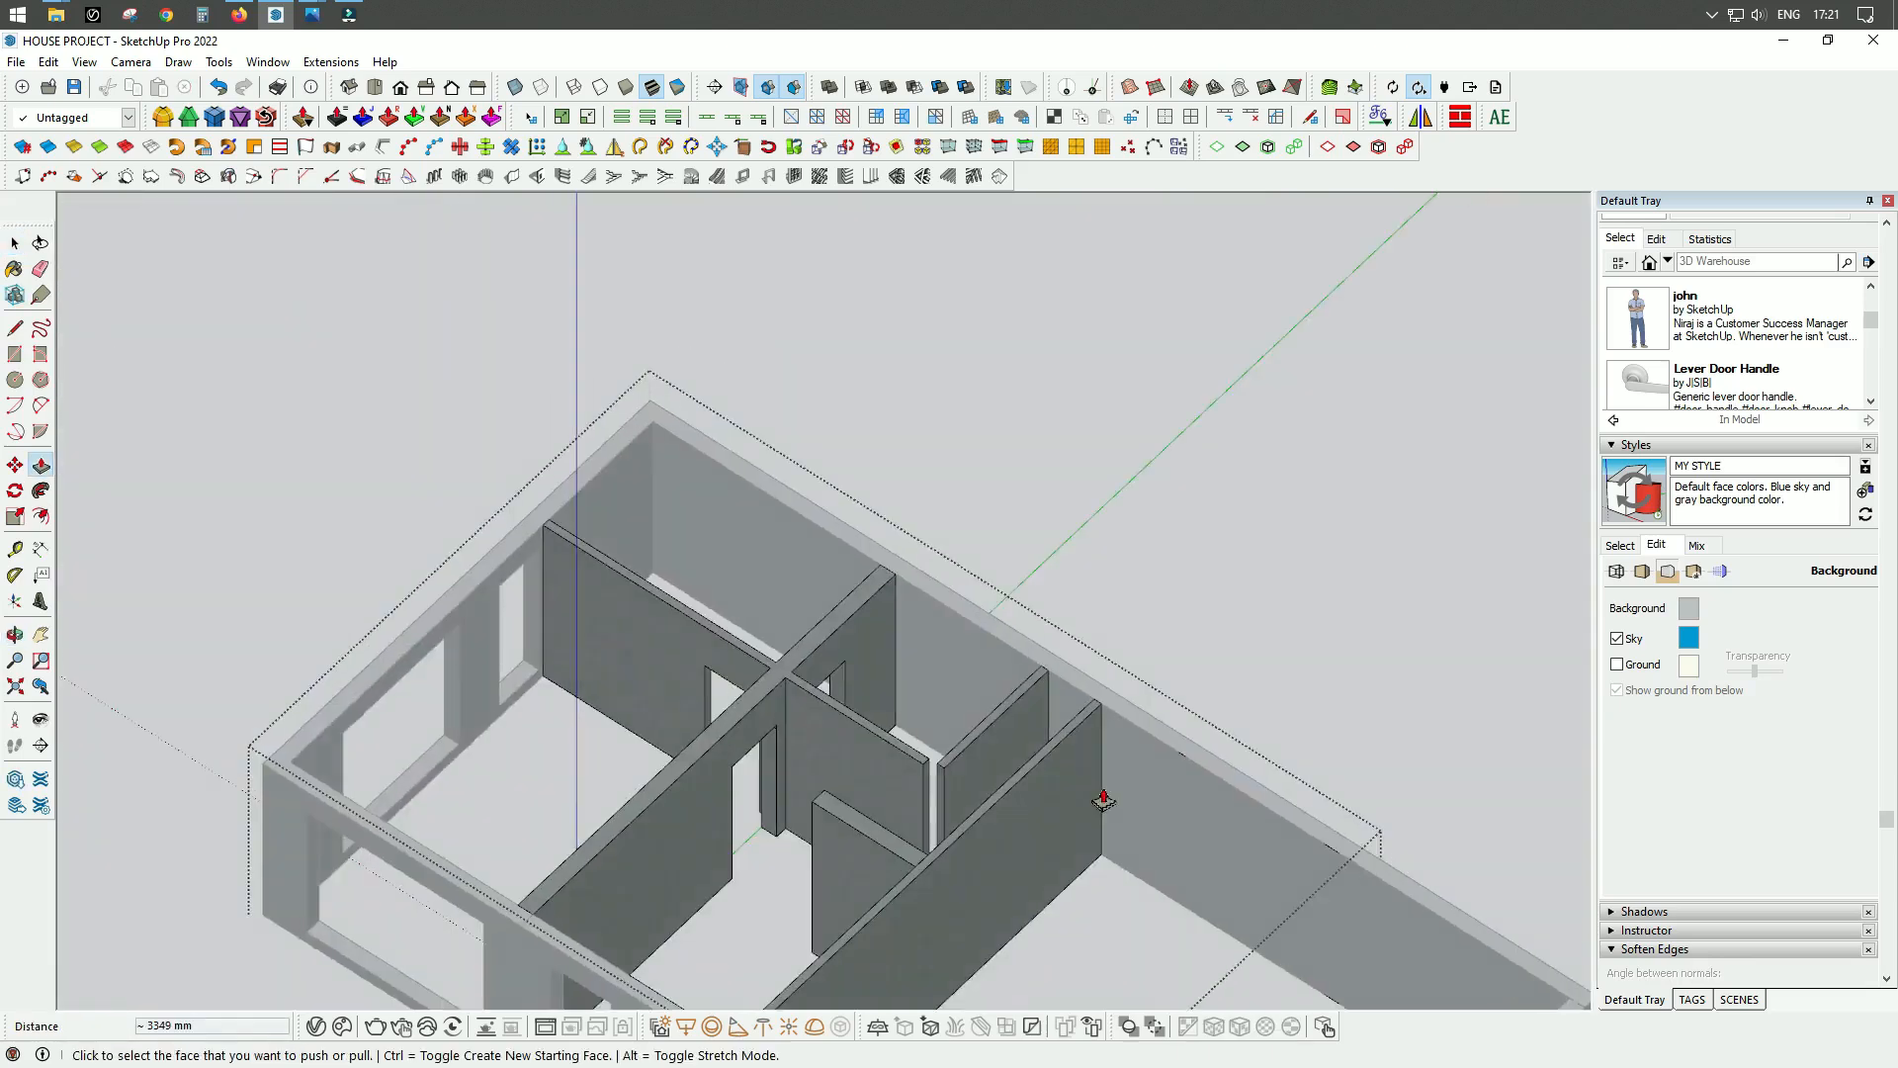
Step: Erase the redundant short cross wall running parallel to the extended wall
scroll(979, 712, up, 3)
middle_drag(890, 643, 847, 831)
key(space)
key(e)
drag(1012, 573, 1000, 638)
drag(778, 826, 770, 852)
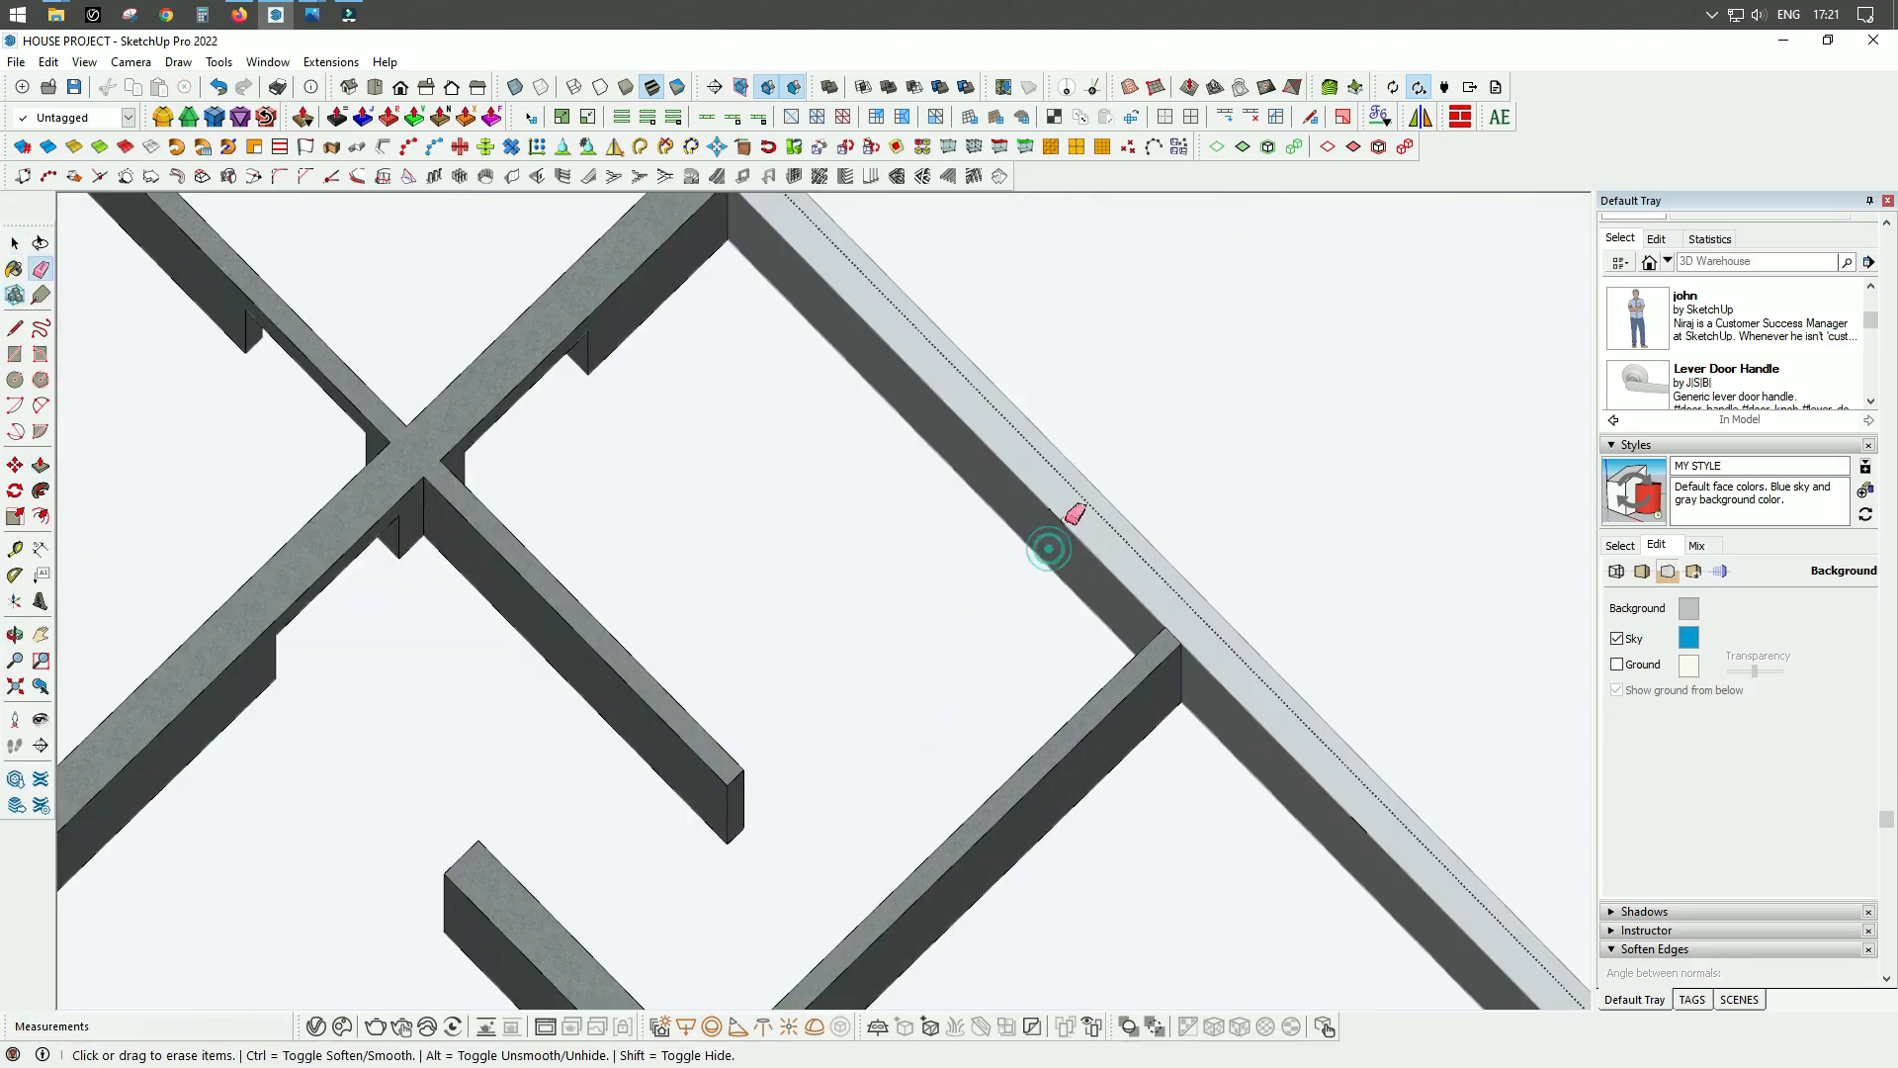
middle_drag(1049, 549, 964, 326)
key(space)
key(p)
scroll(788, 662, down, 3)
middle_drag(788, 665, 1085, 733)
scroll(915, 367, down, 2)
key(space)
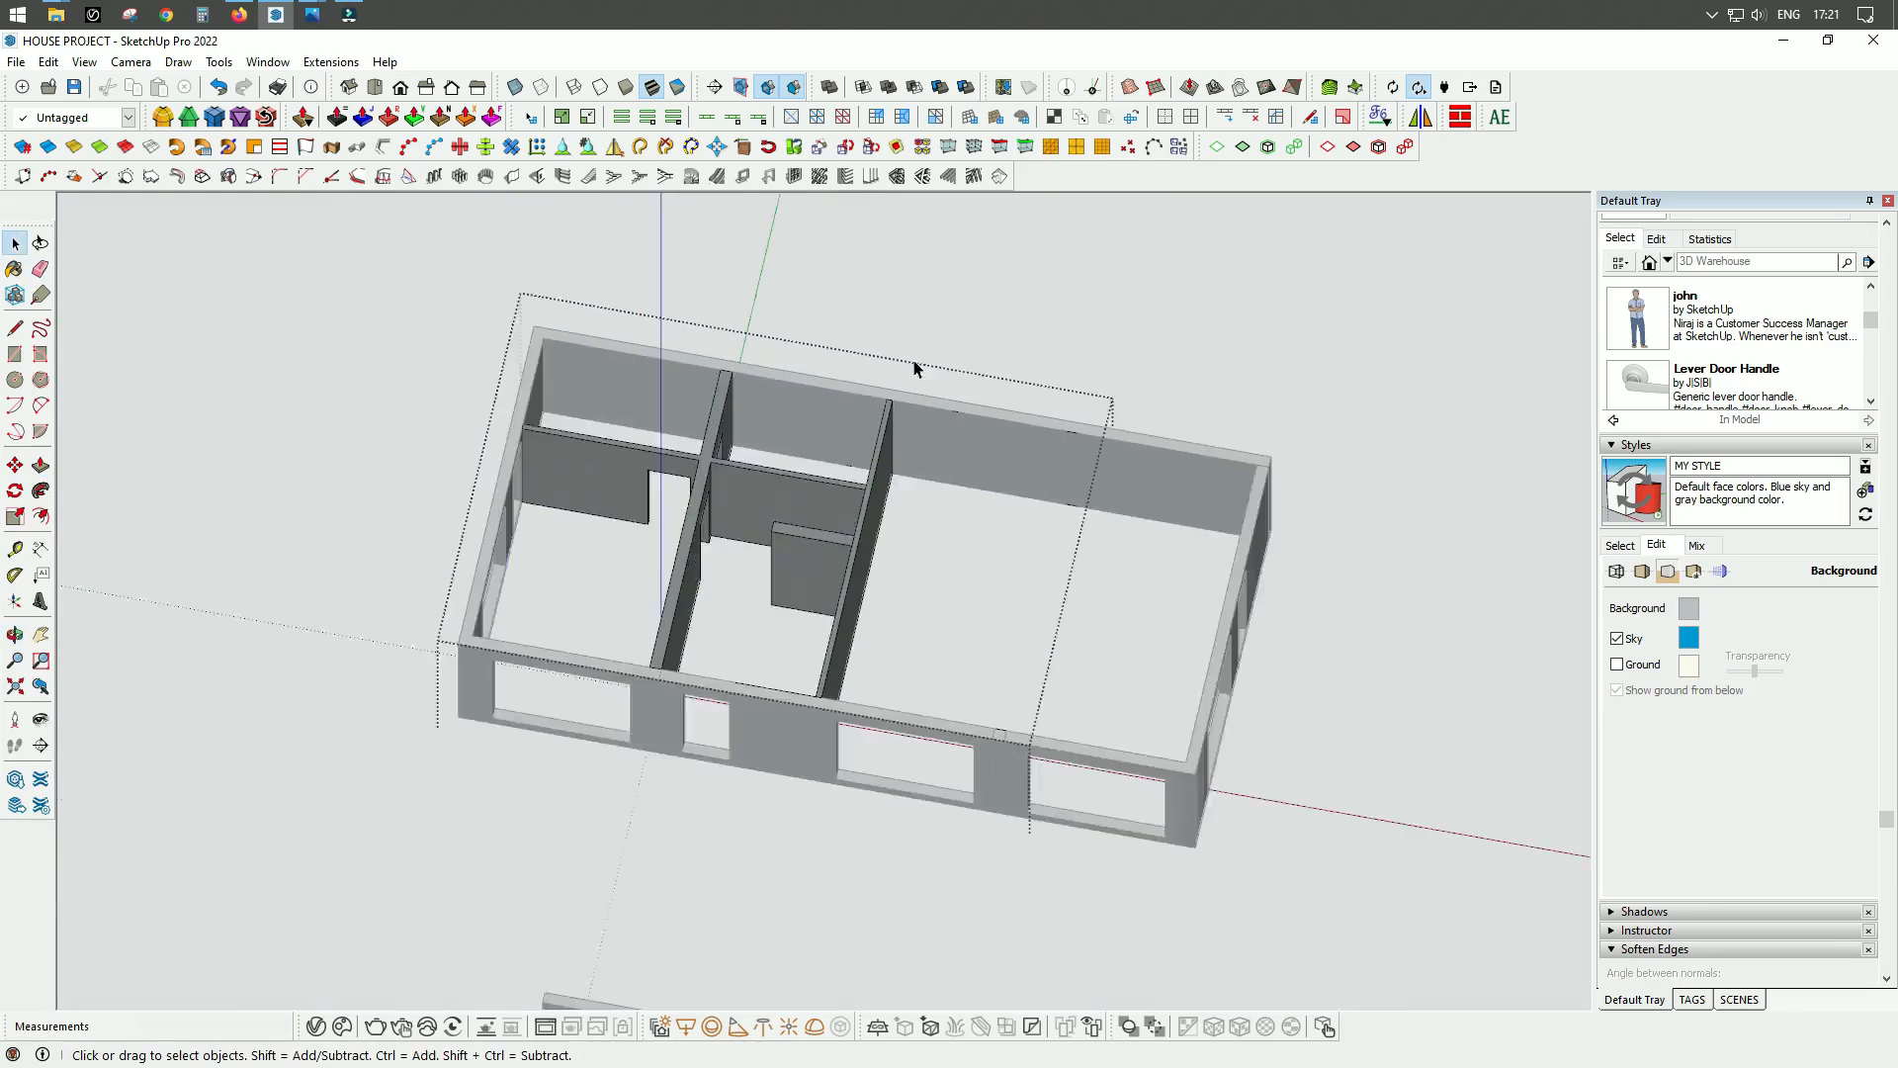
Step: Measure off guides from the plan and draw a rectangle between them for the partition between dressing room and bedroom
scroll(892, 573, up, 3)
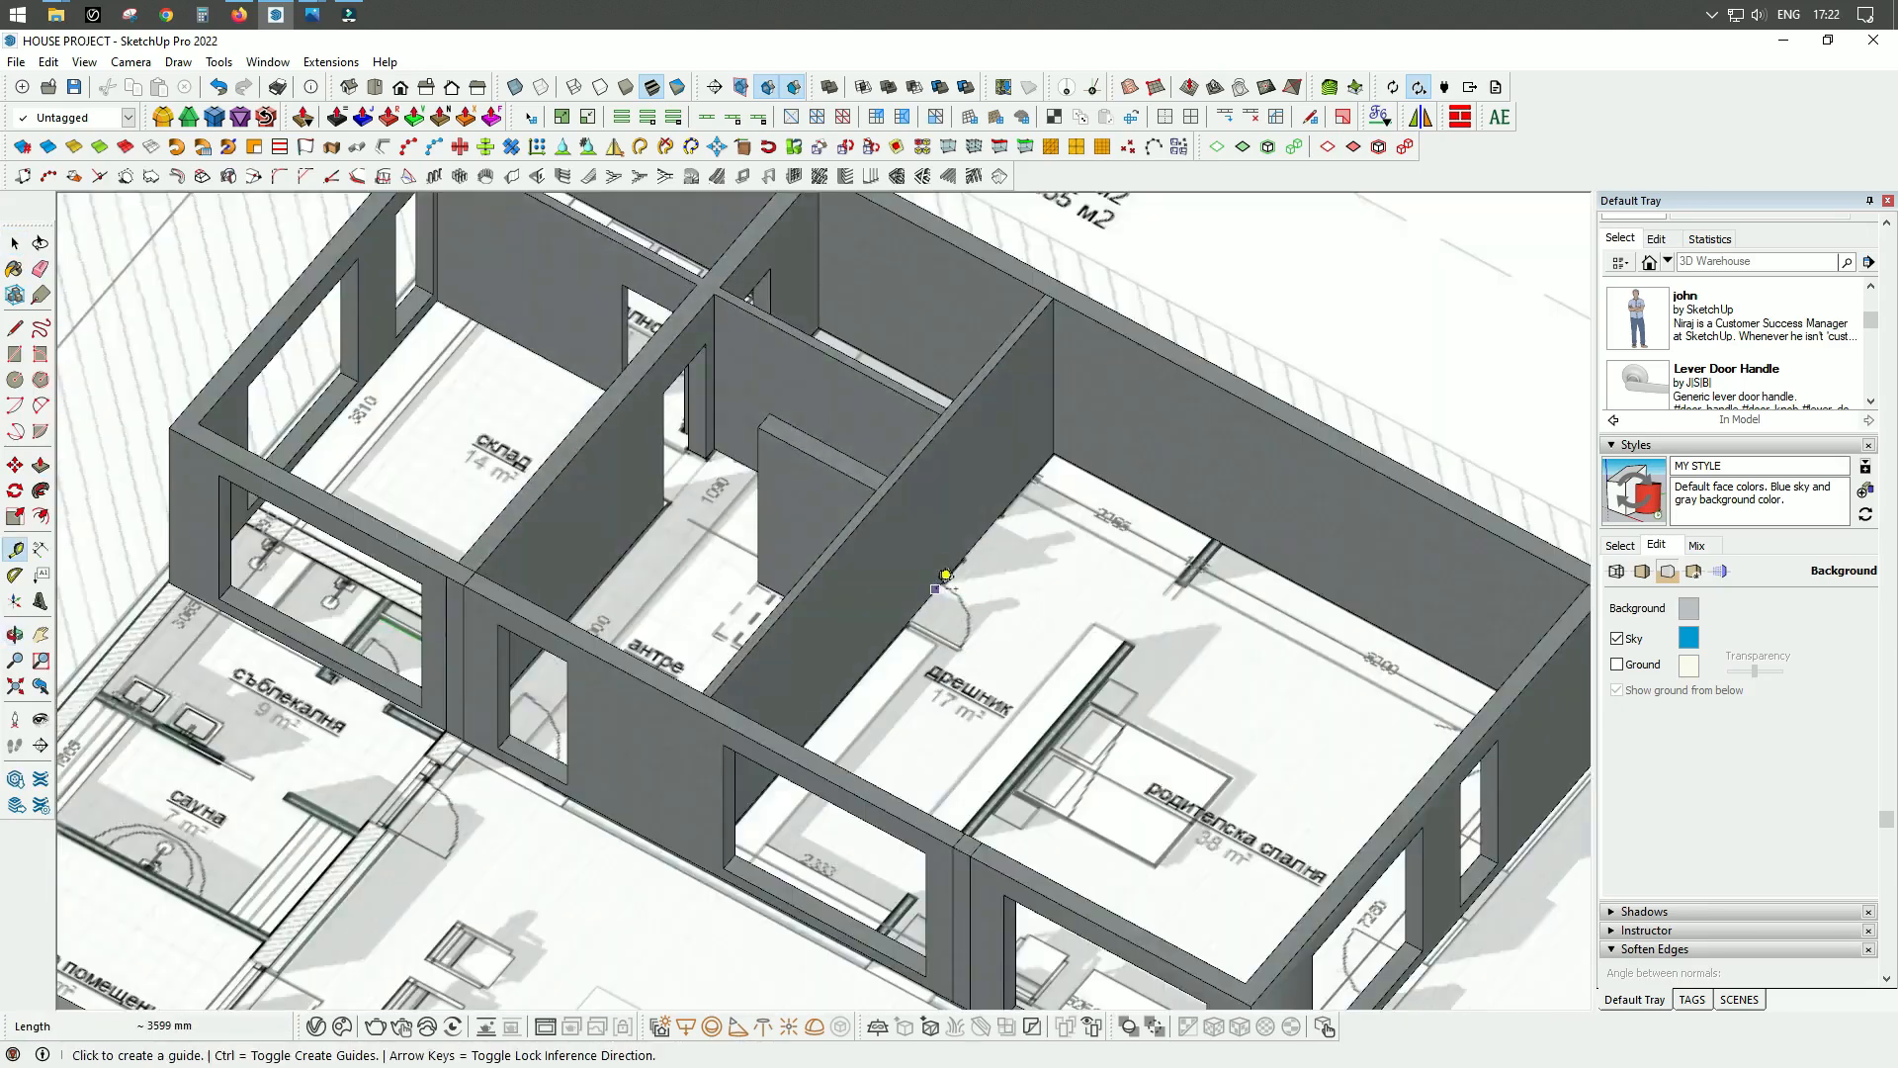
scroll(613, 432, up, 5)
click(613, 432)
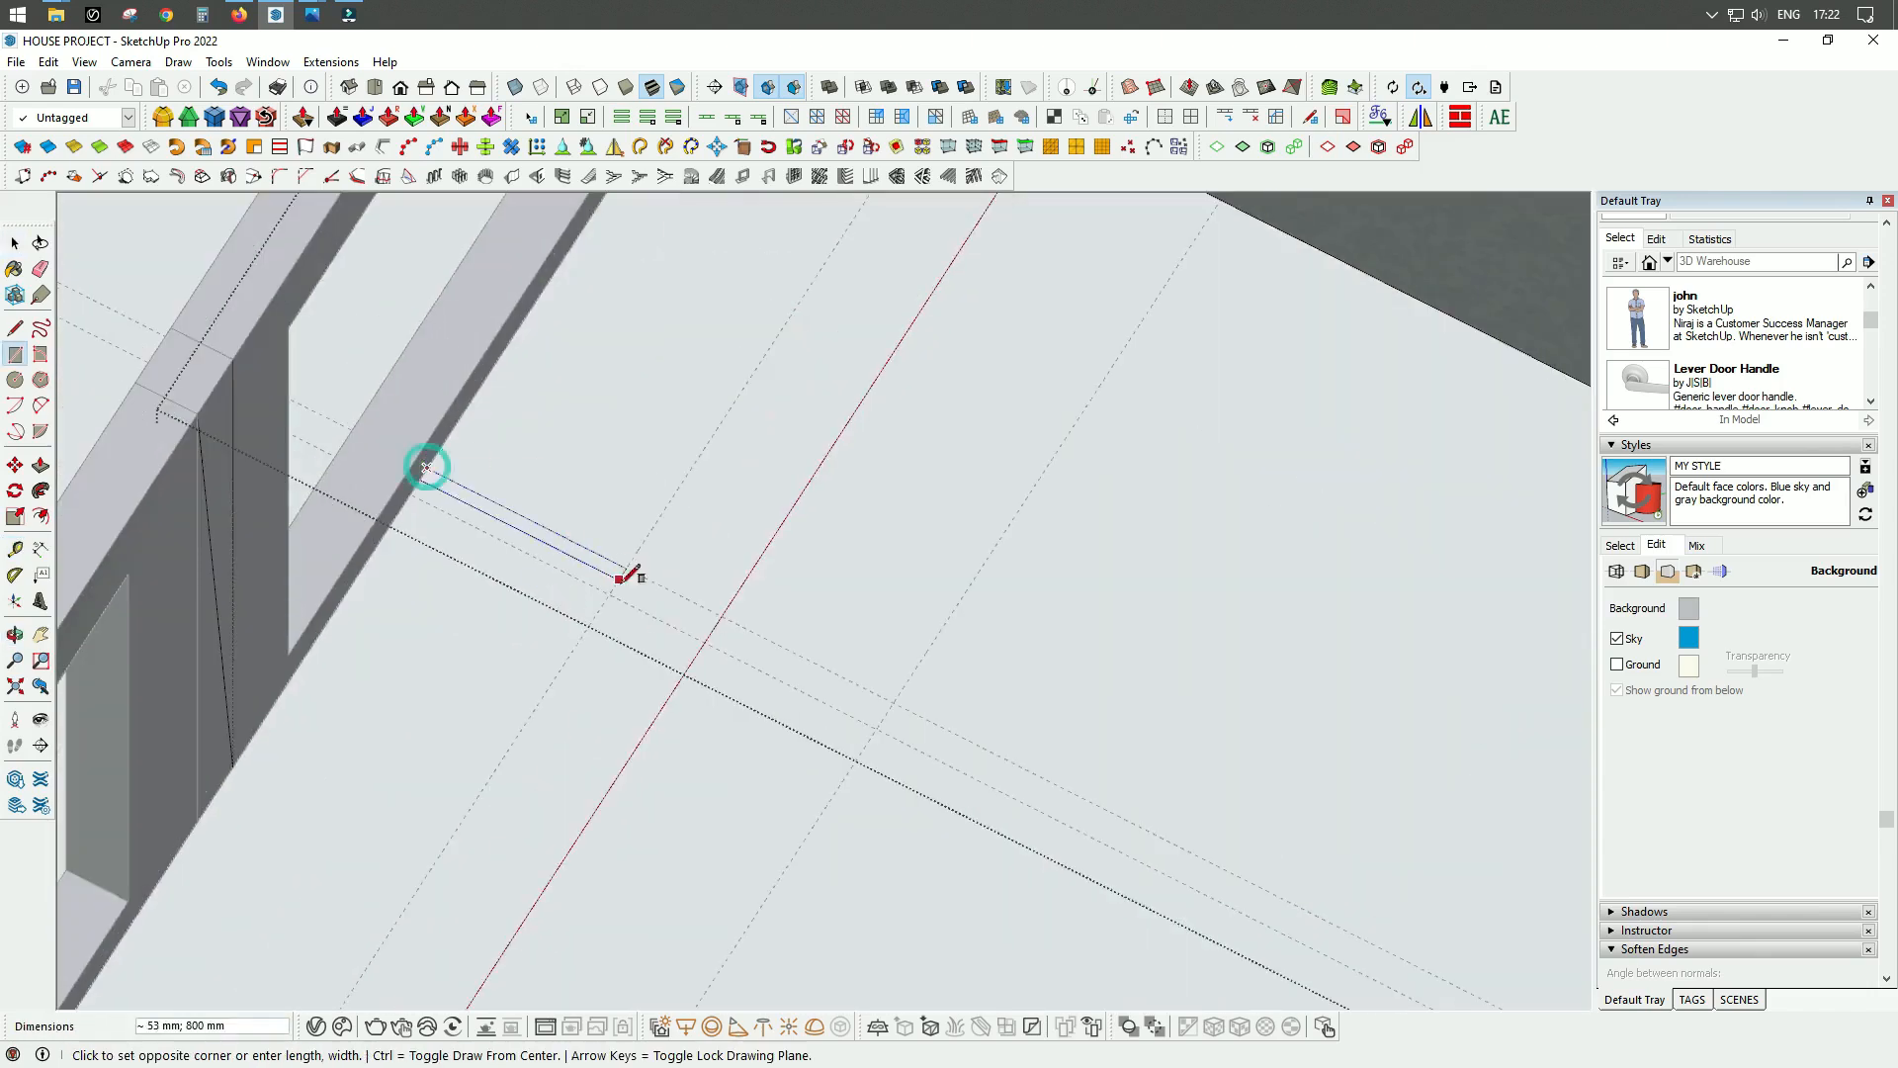
click(620, 579)
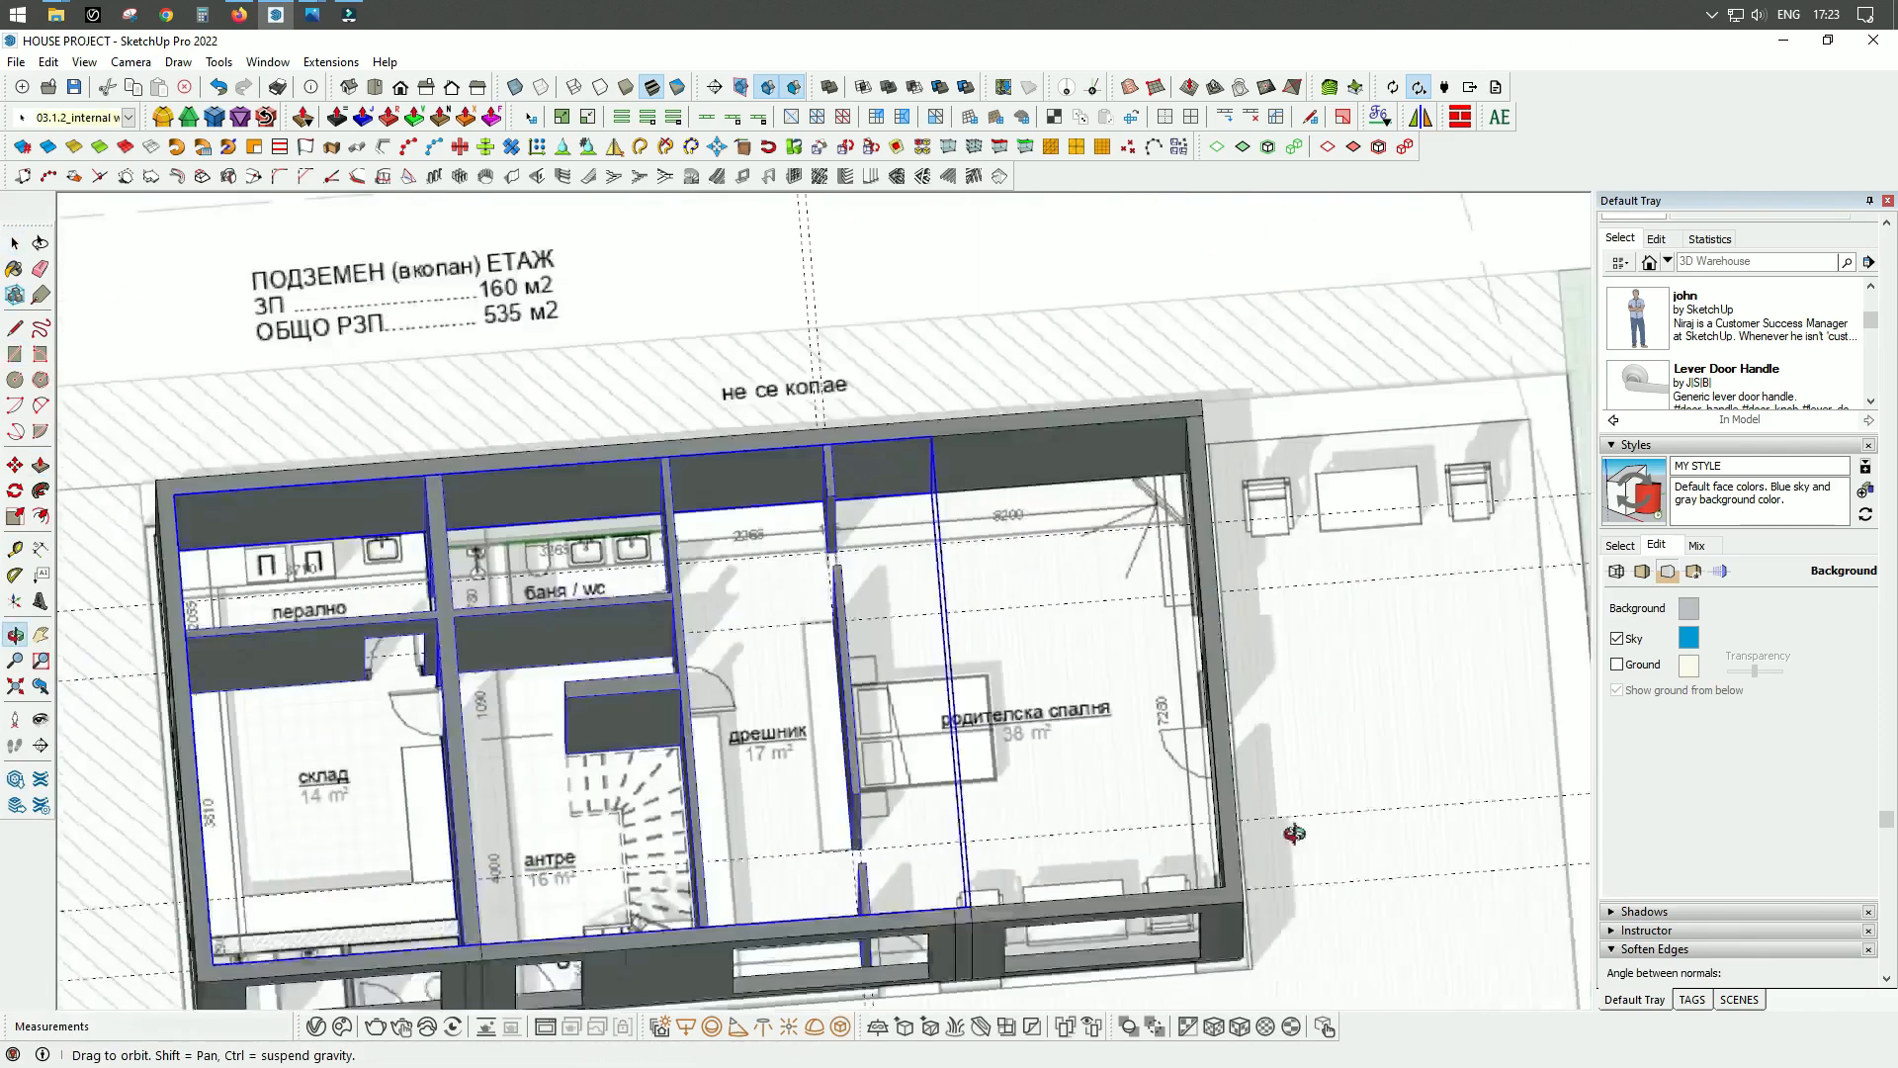
Step: Draw a 3000 by 250 mm rectangle on the wall face at the junction beside the window and erase the leftover edges
drag(678, 524, 857, 796)
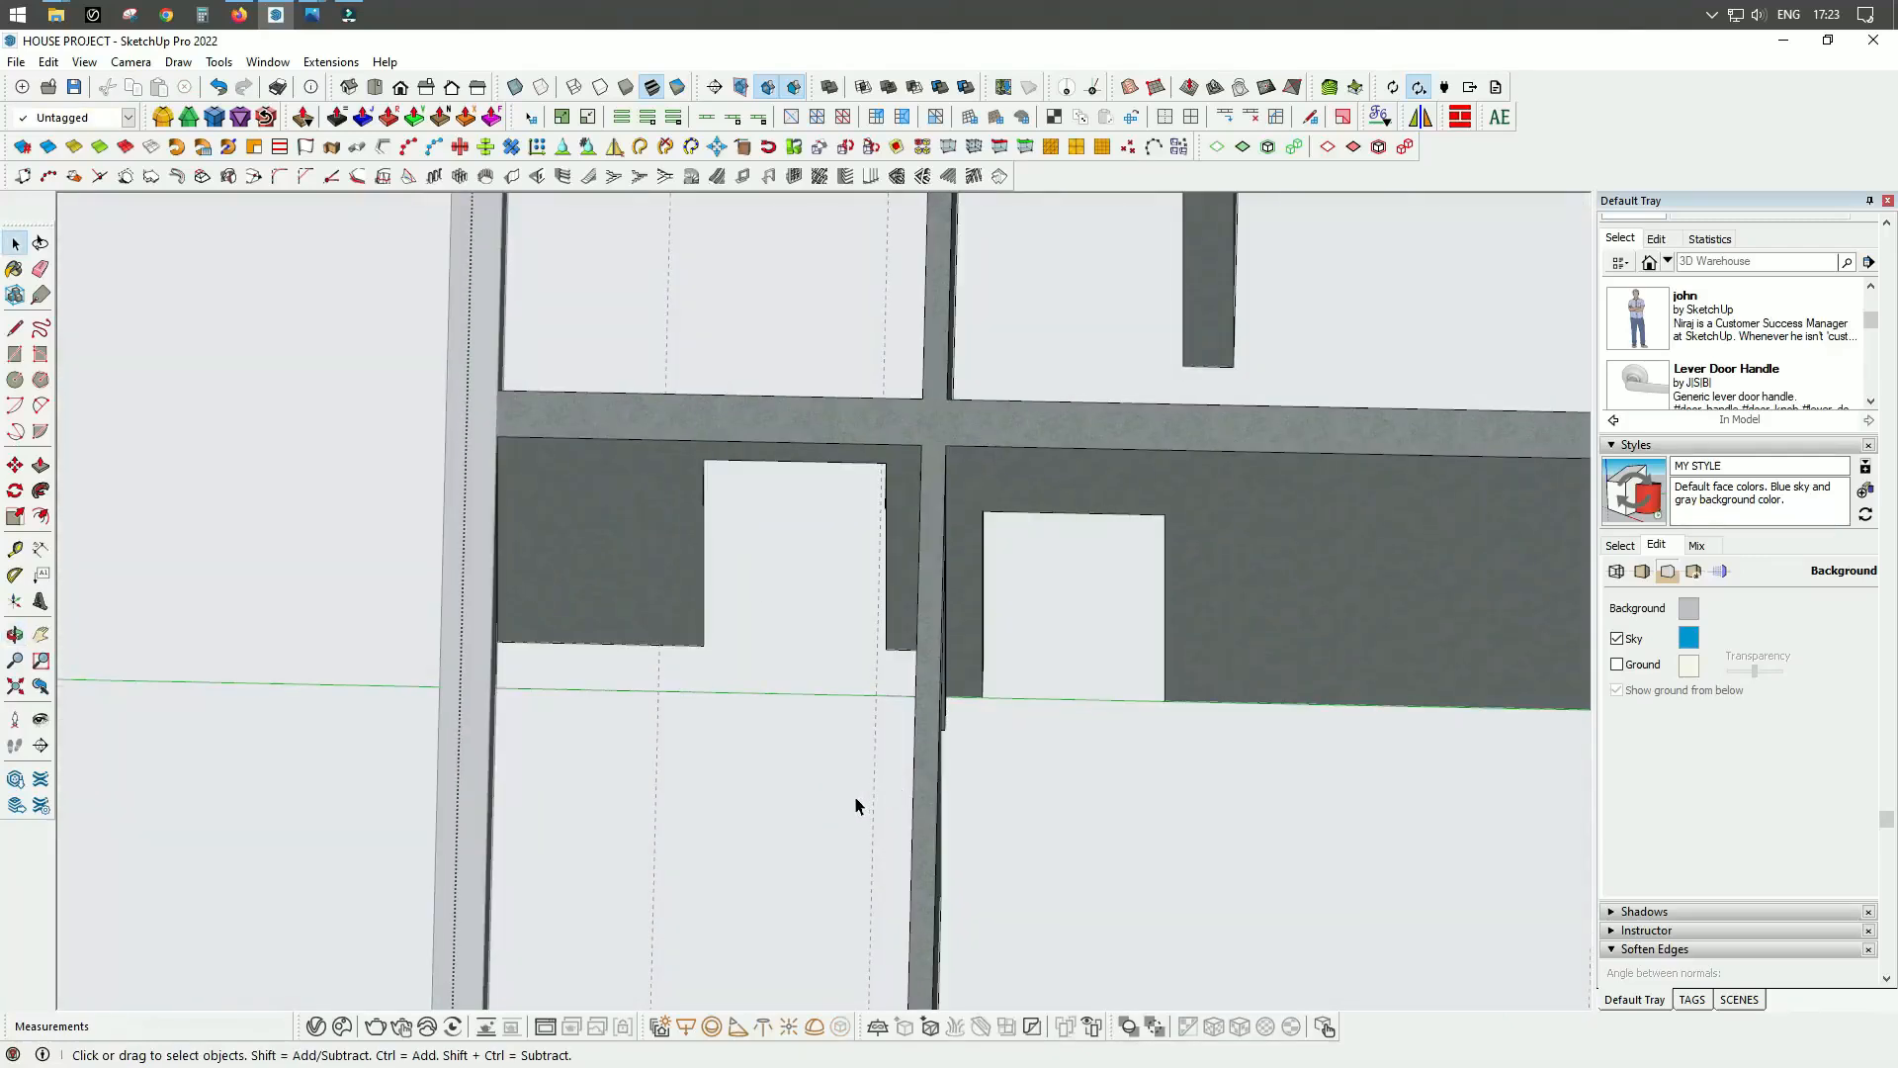
drag(899, 734, 738, 591)
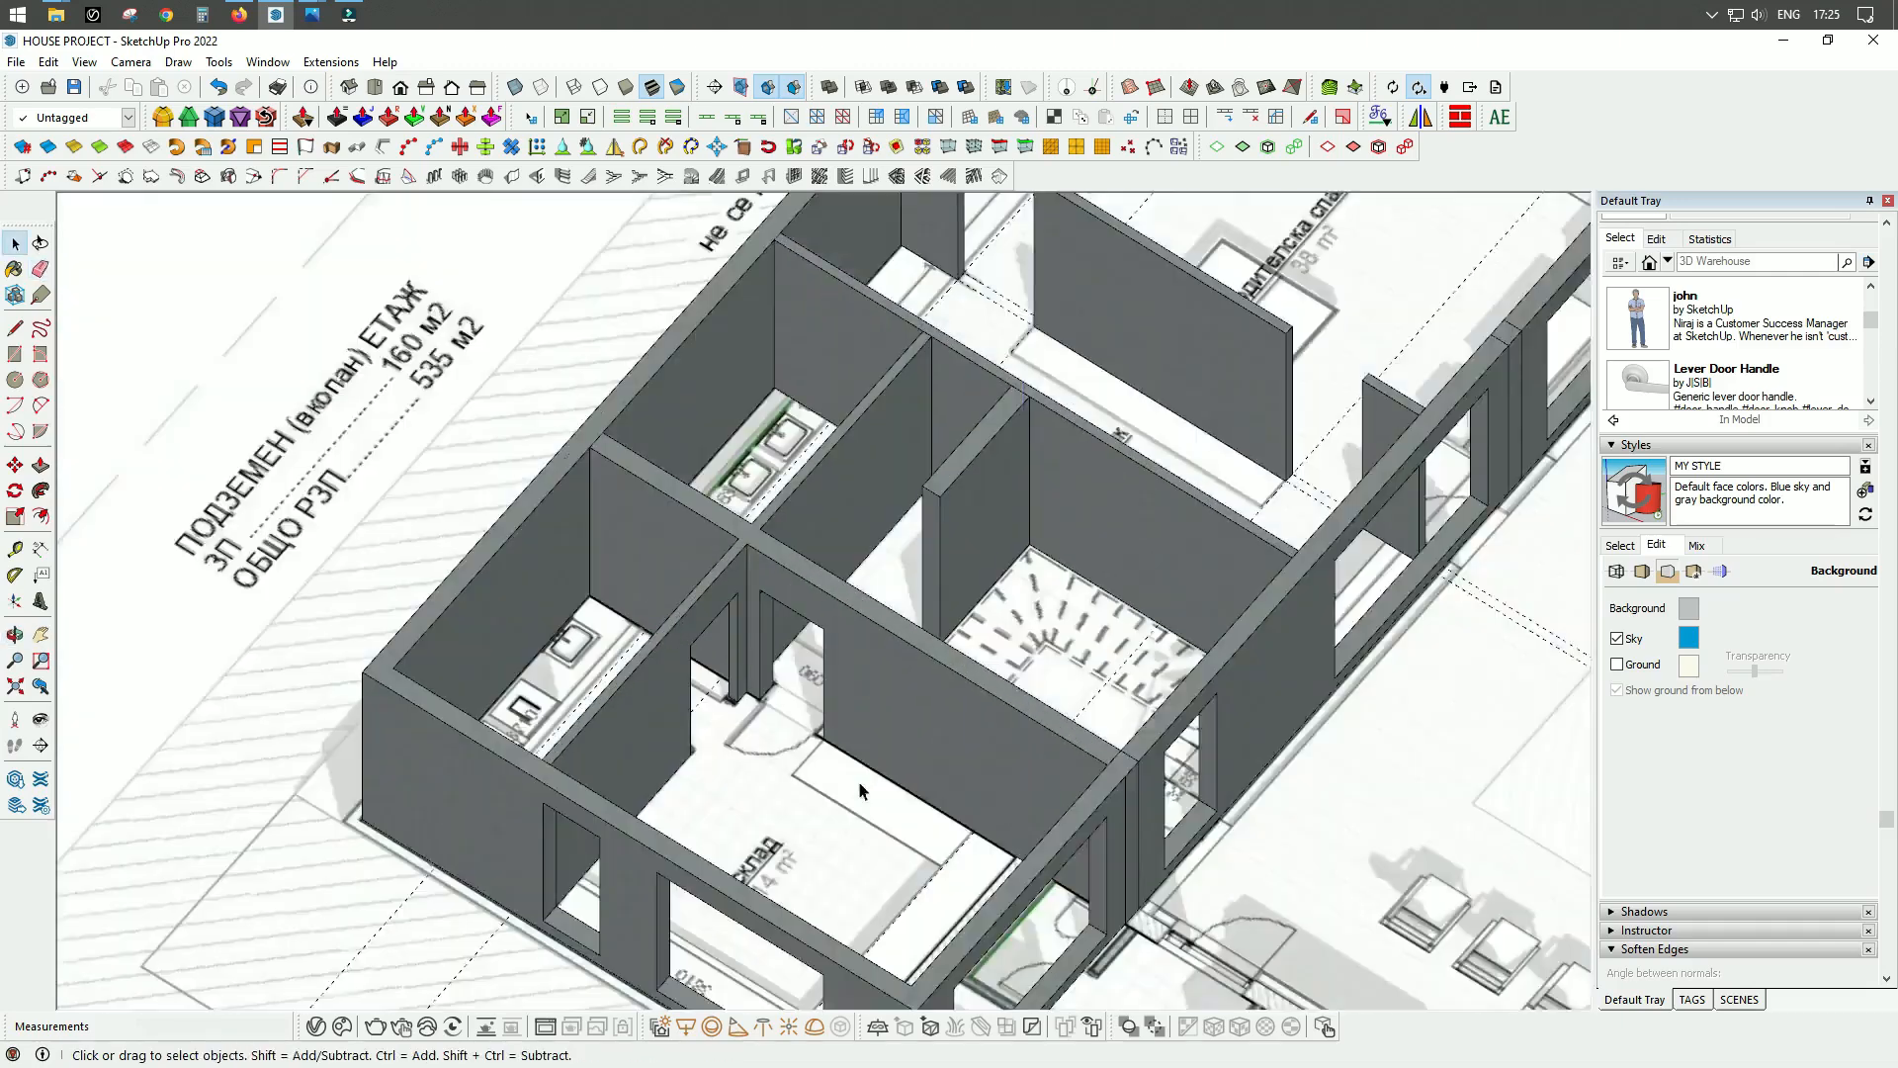
middle_drag(869, 784, 671, 740)
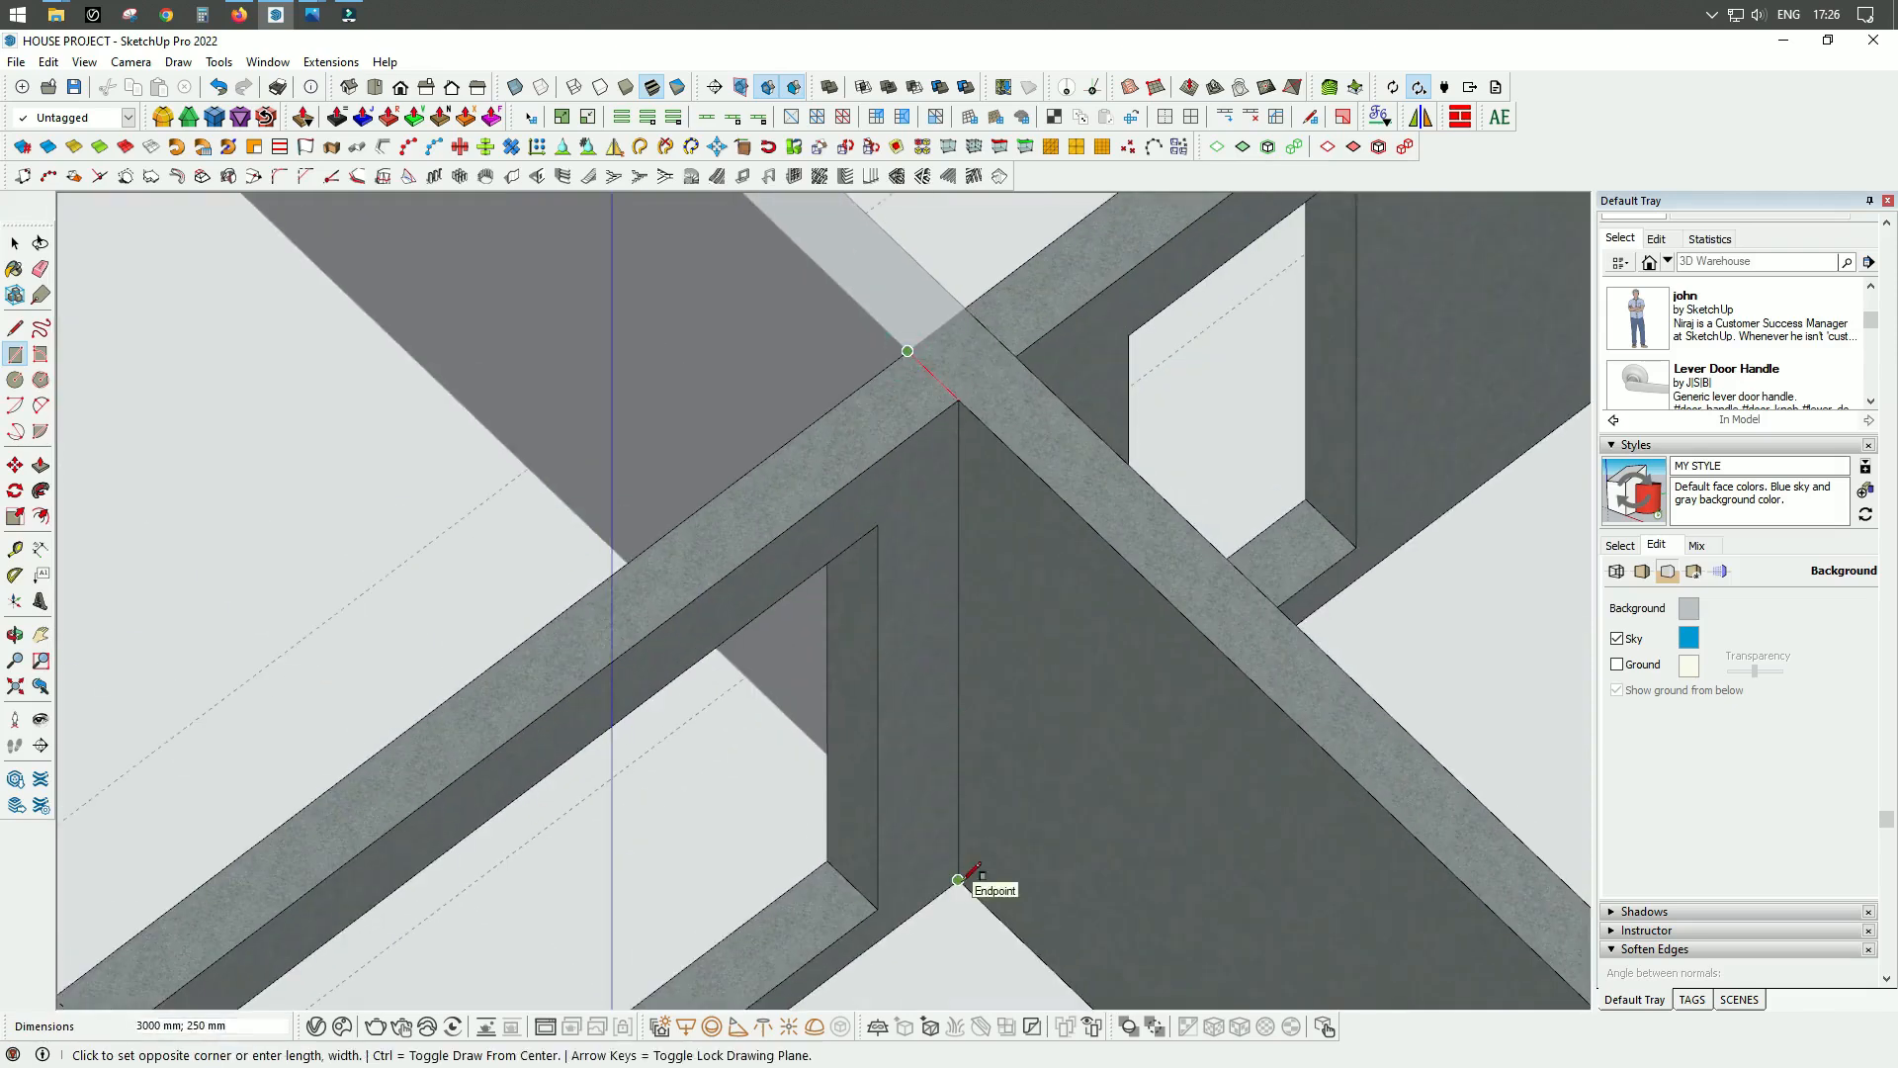
key(e)
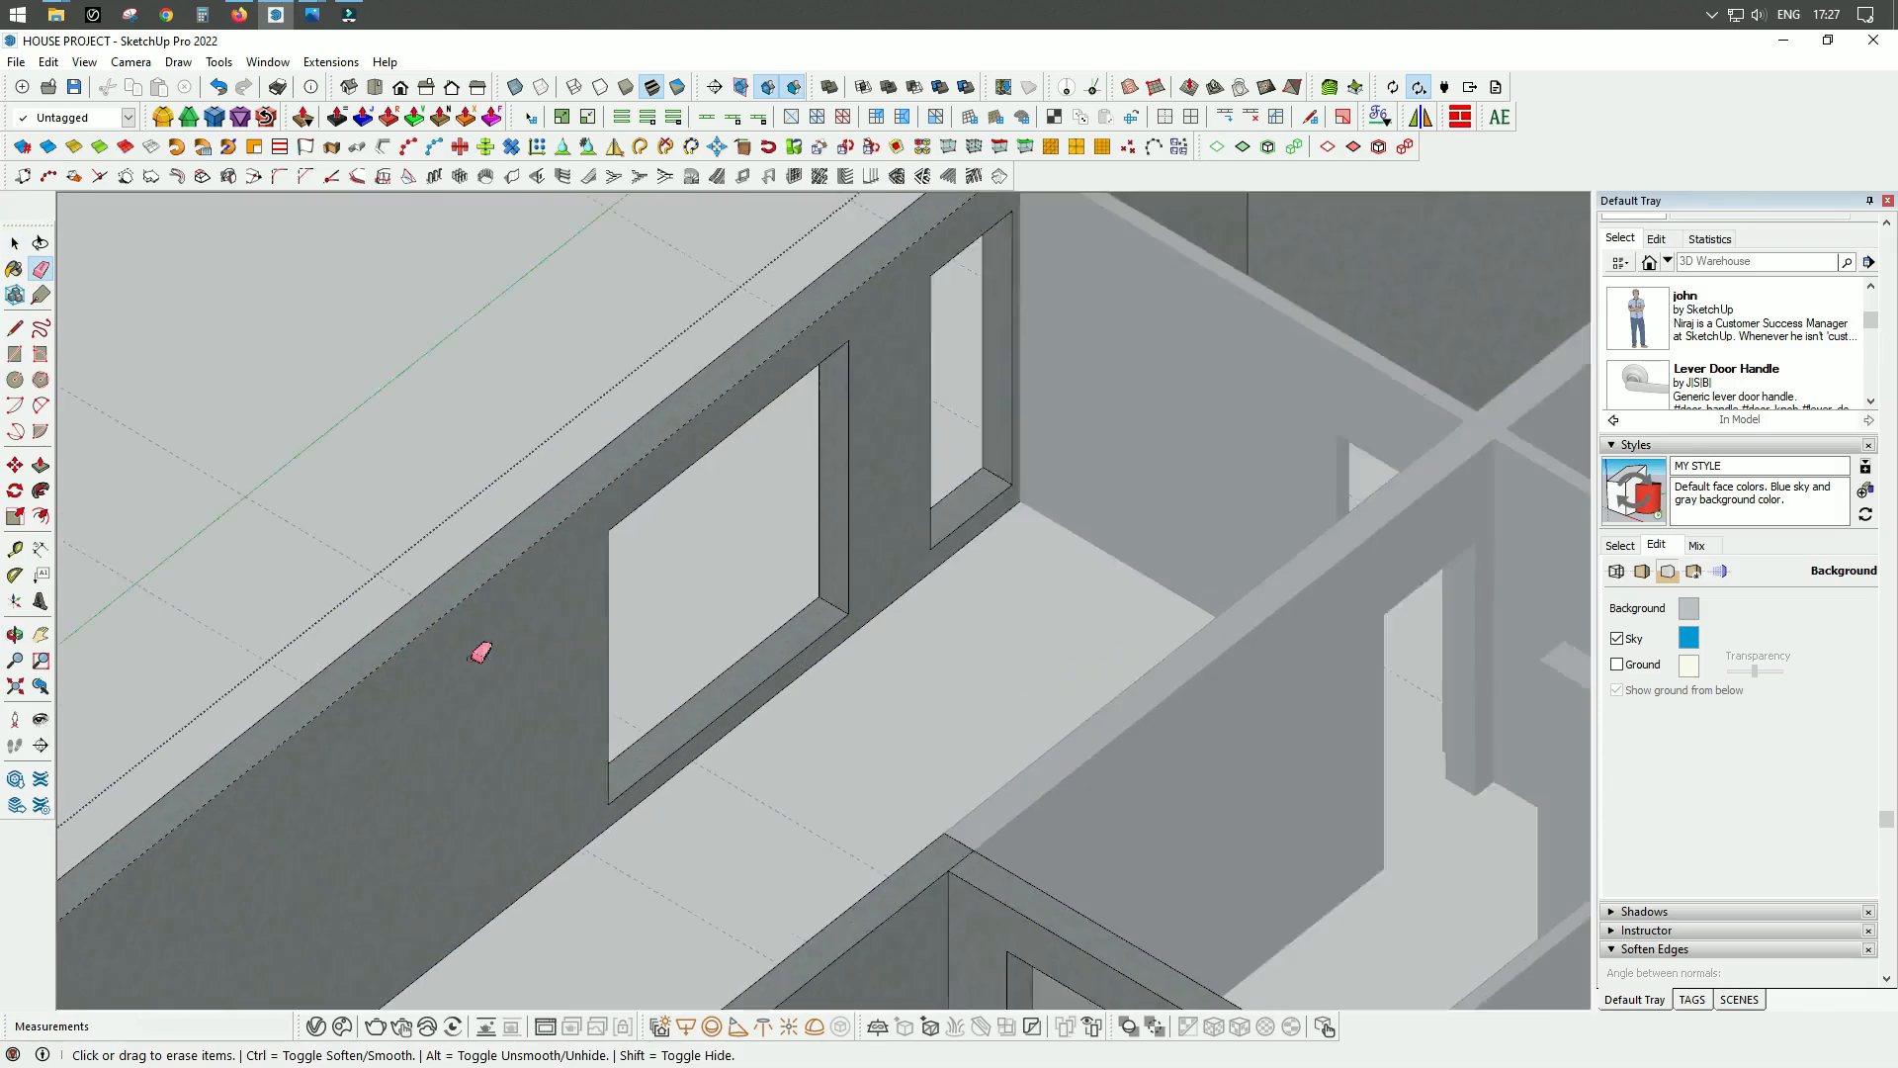
key(o)
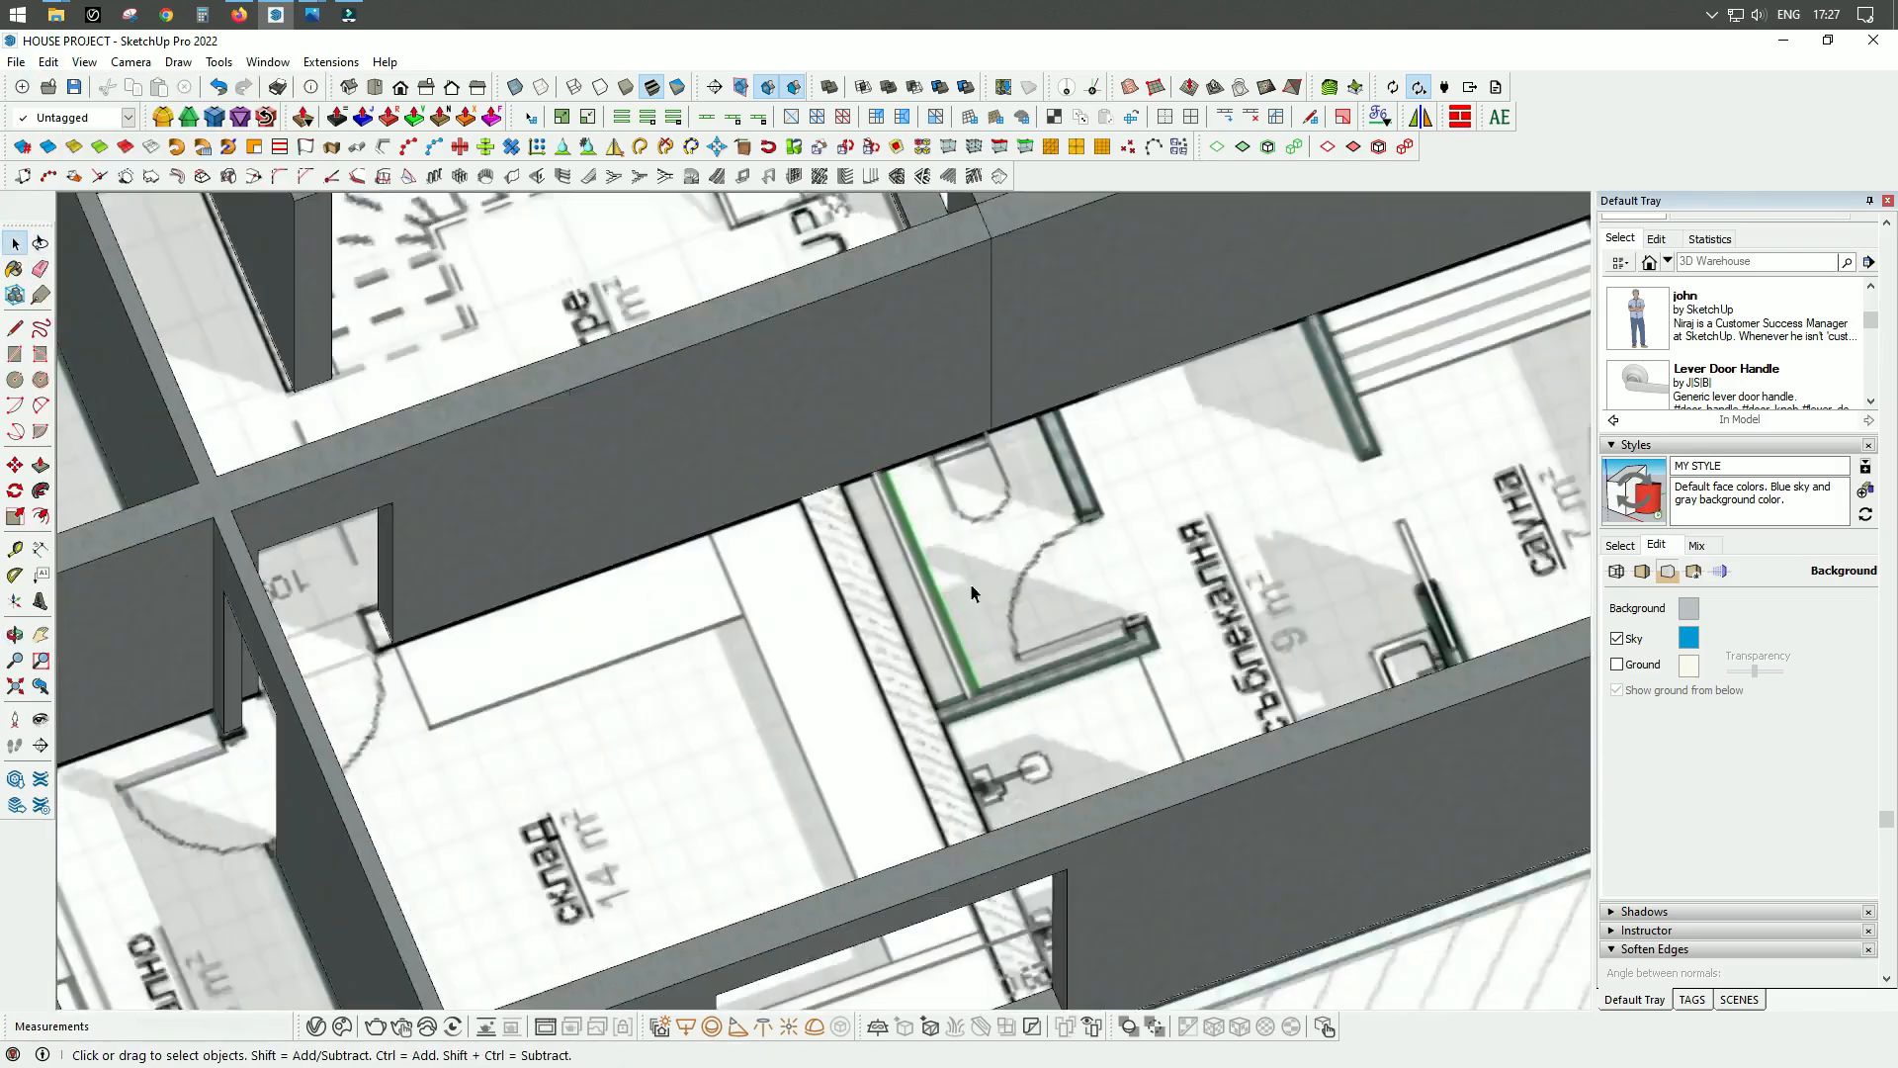
Step: Place guides at 3800 mm, 4000 mm and 1650 mm for the partitions of the storage, technical and changing rooms on the plan
key(t)
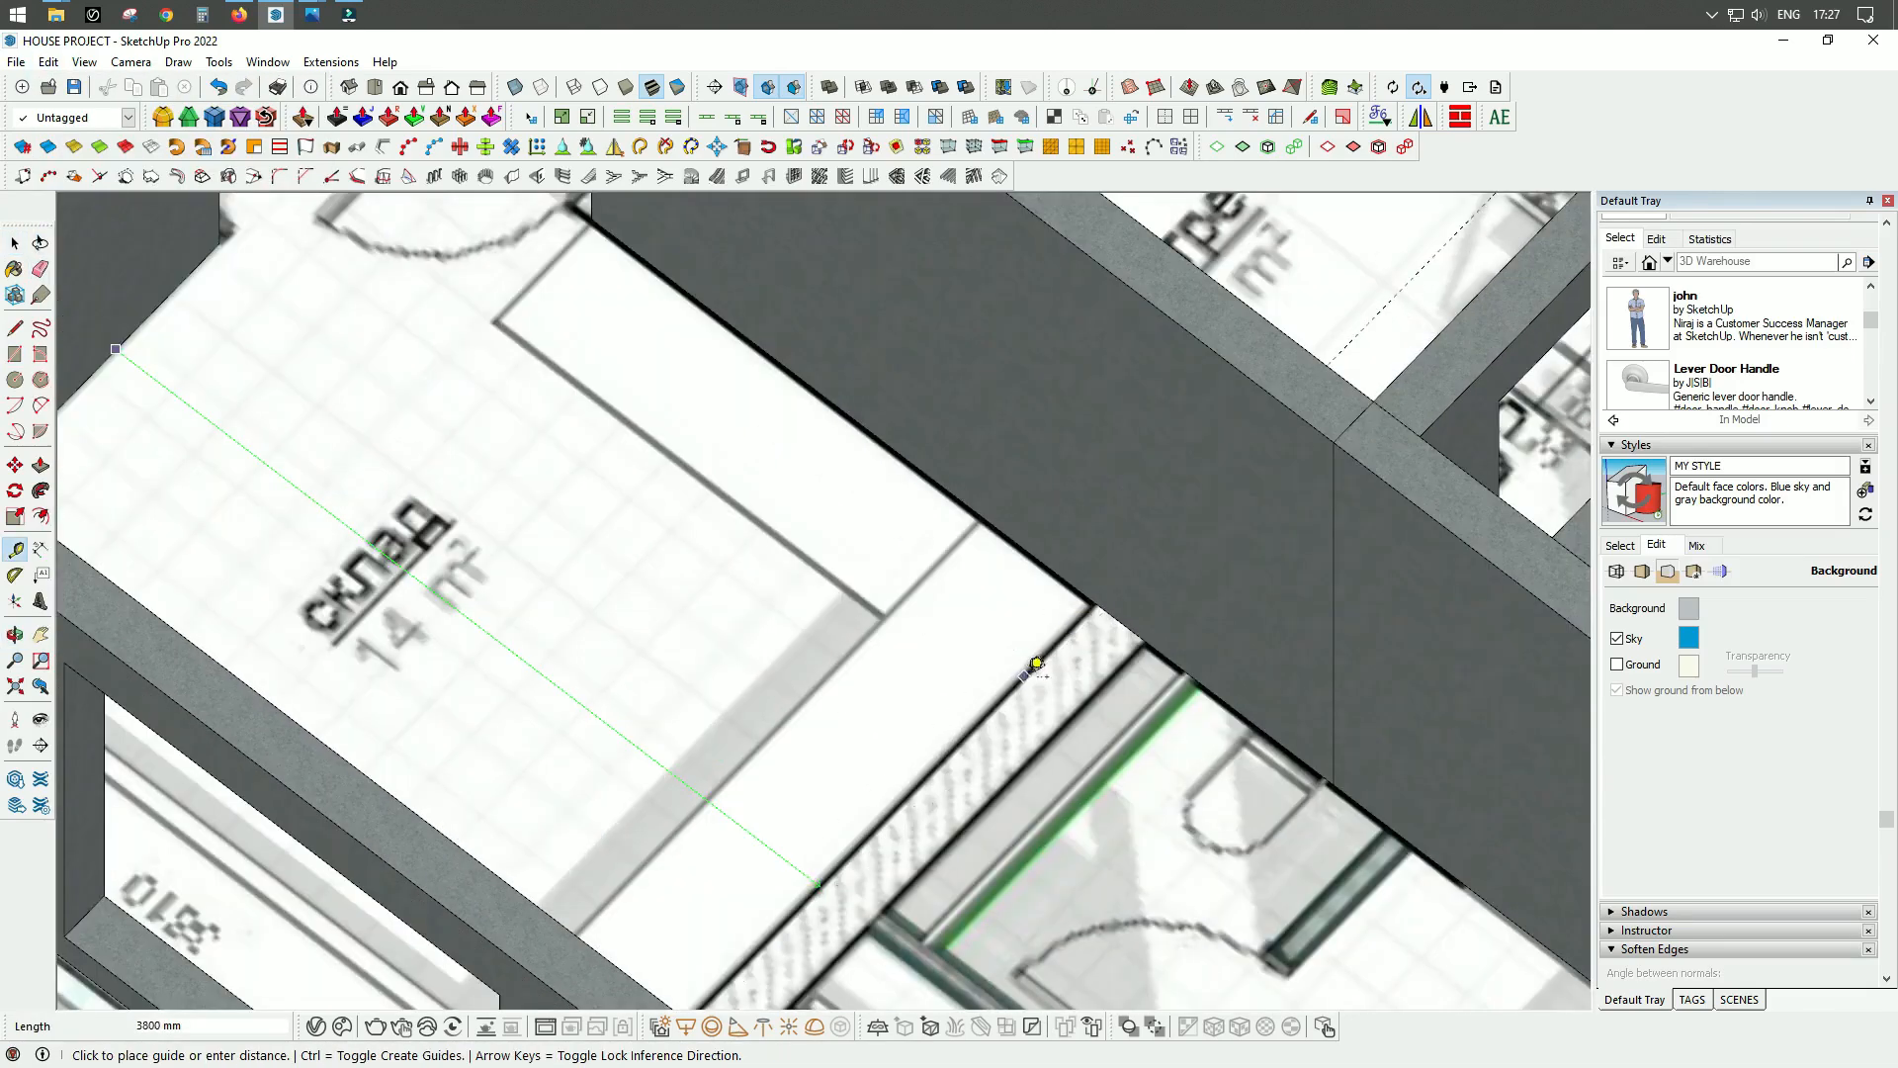
click(1033, 664)
scroll(1009, 677, down, 1)
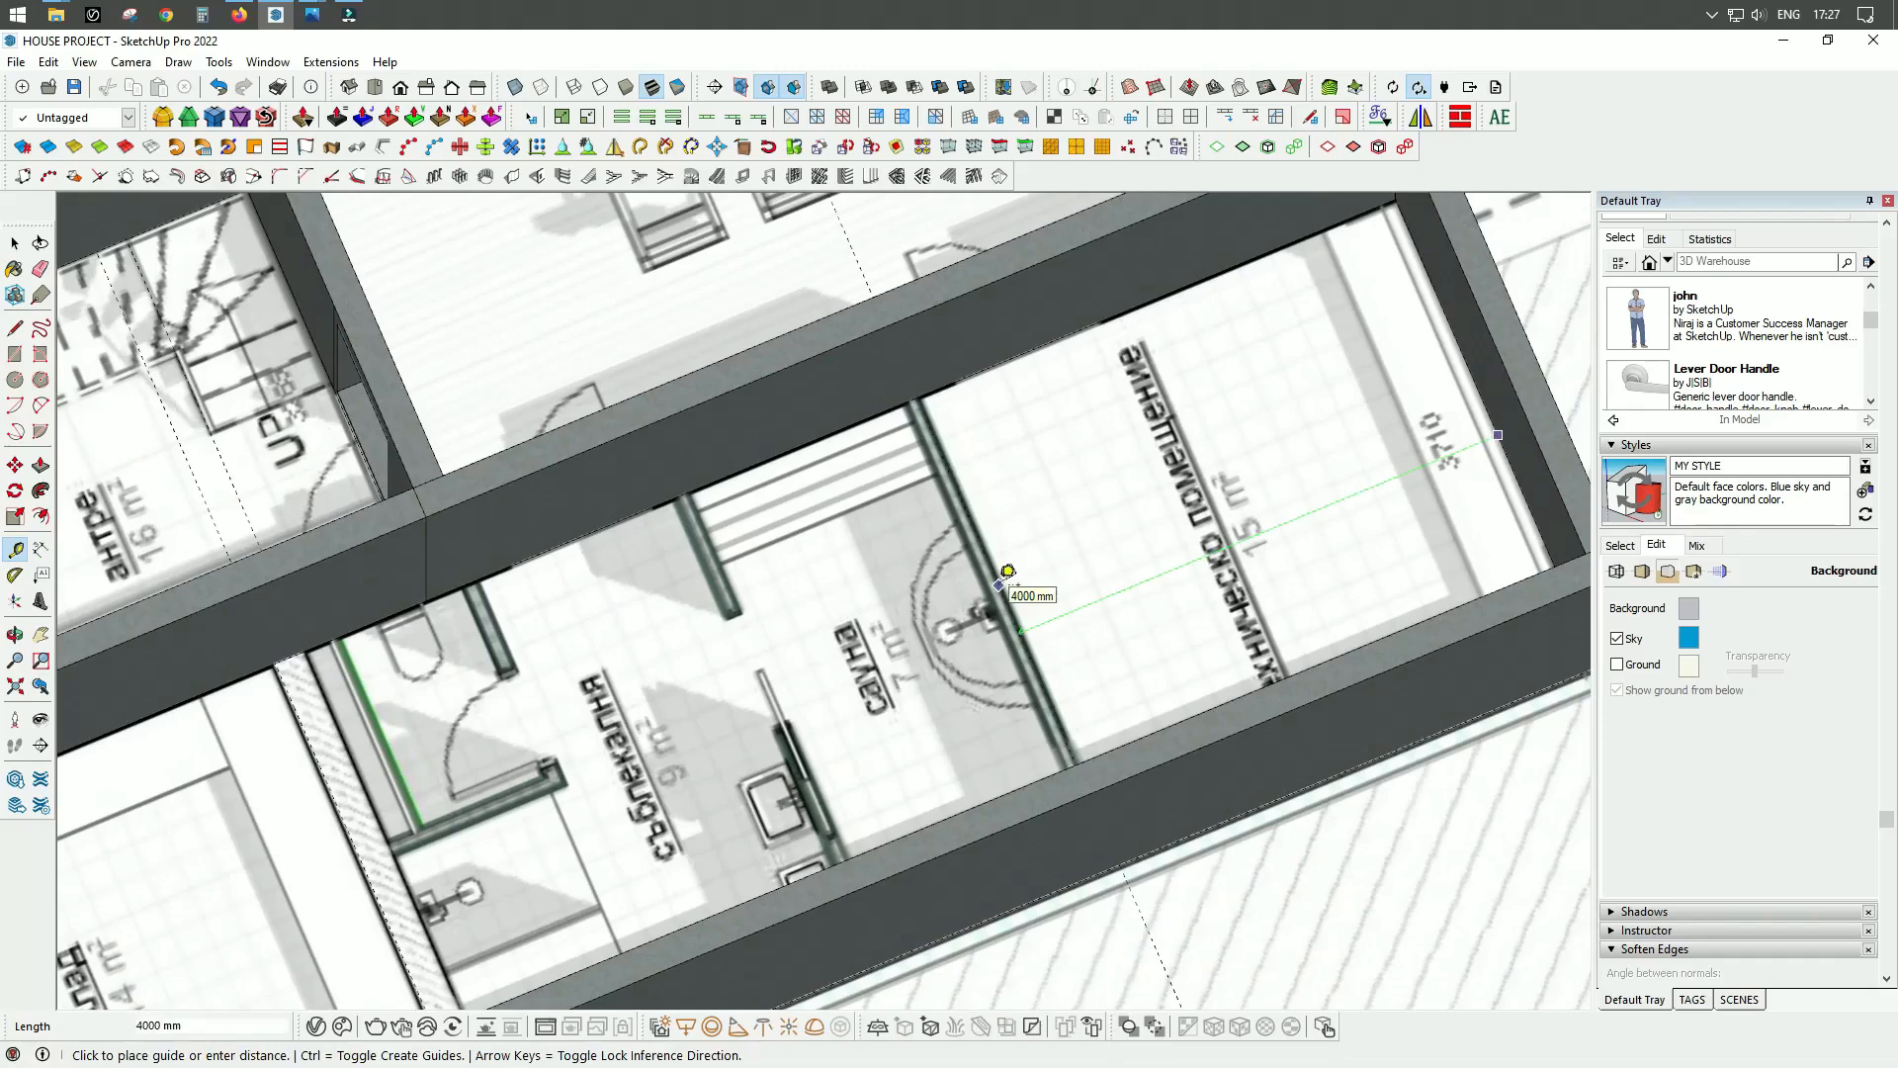
scroll(1006, 572, up, 2)
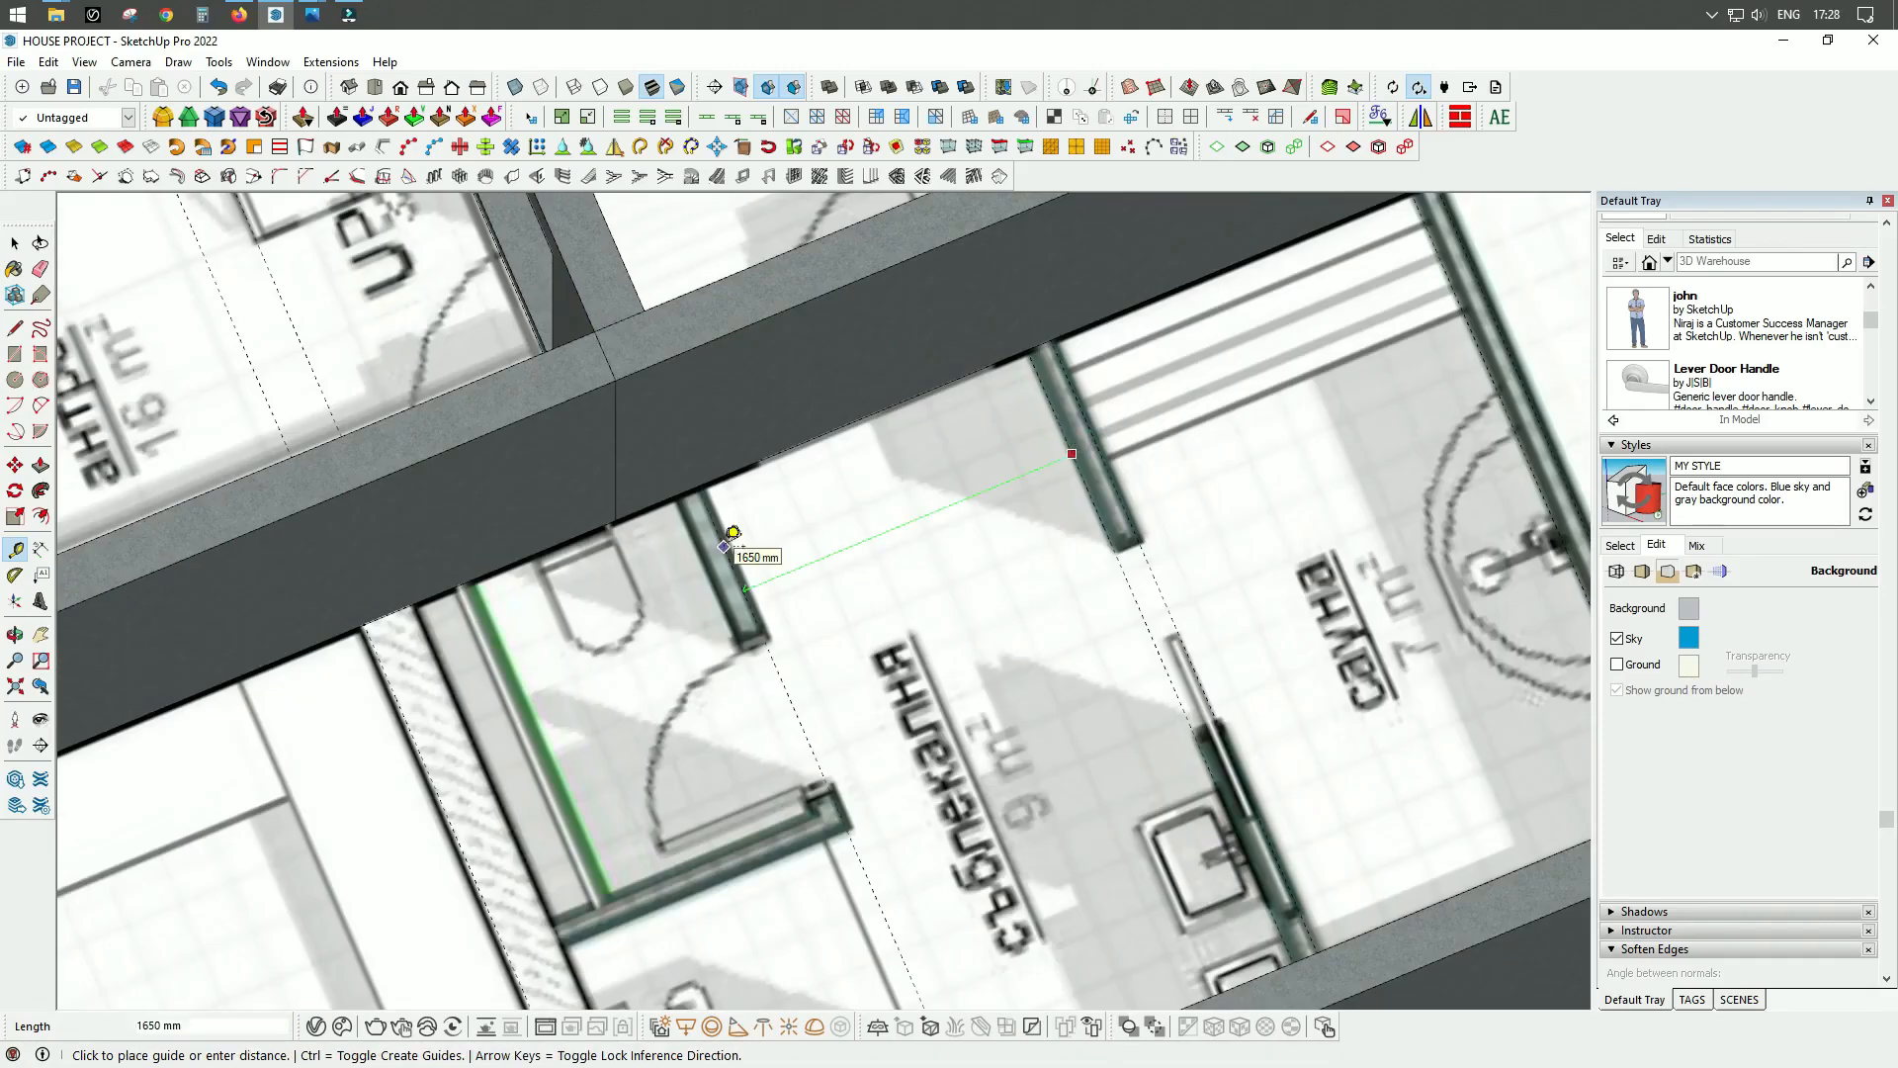
key(o)
drag(988, 642, 1248, 719)
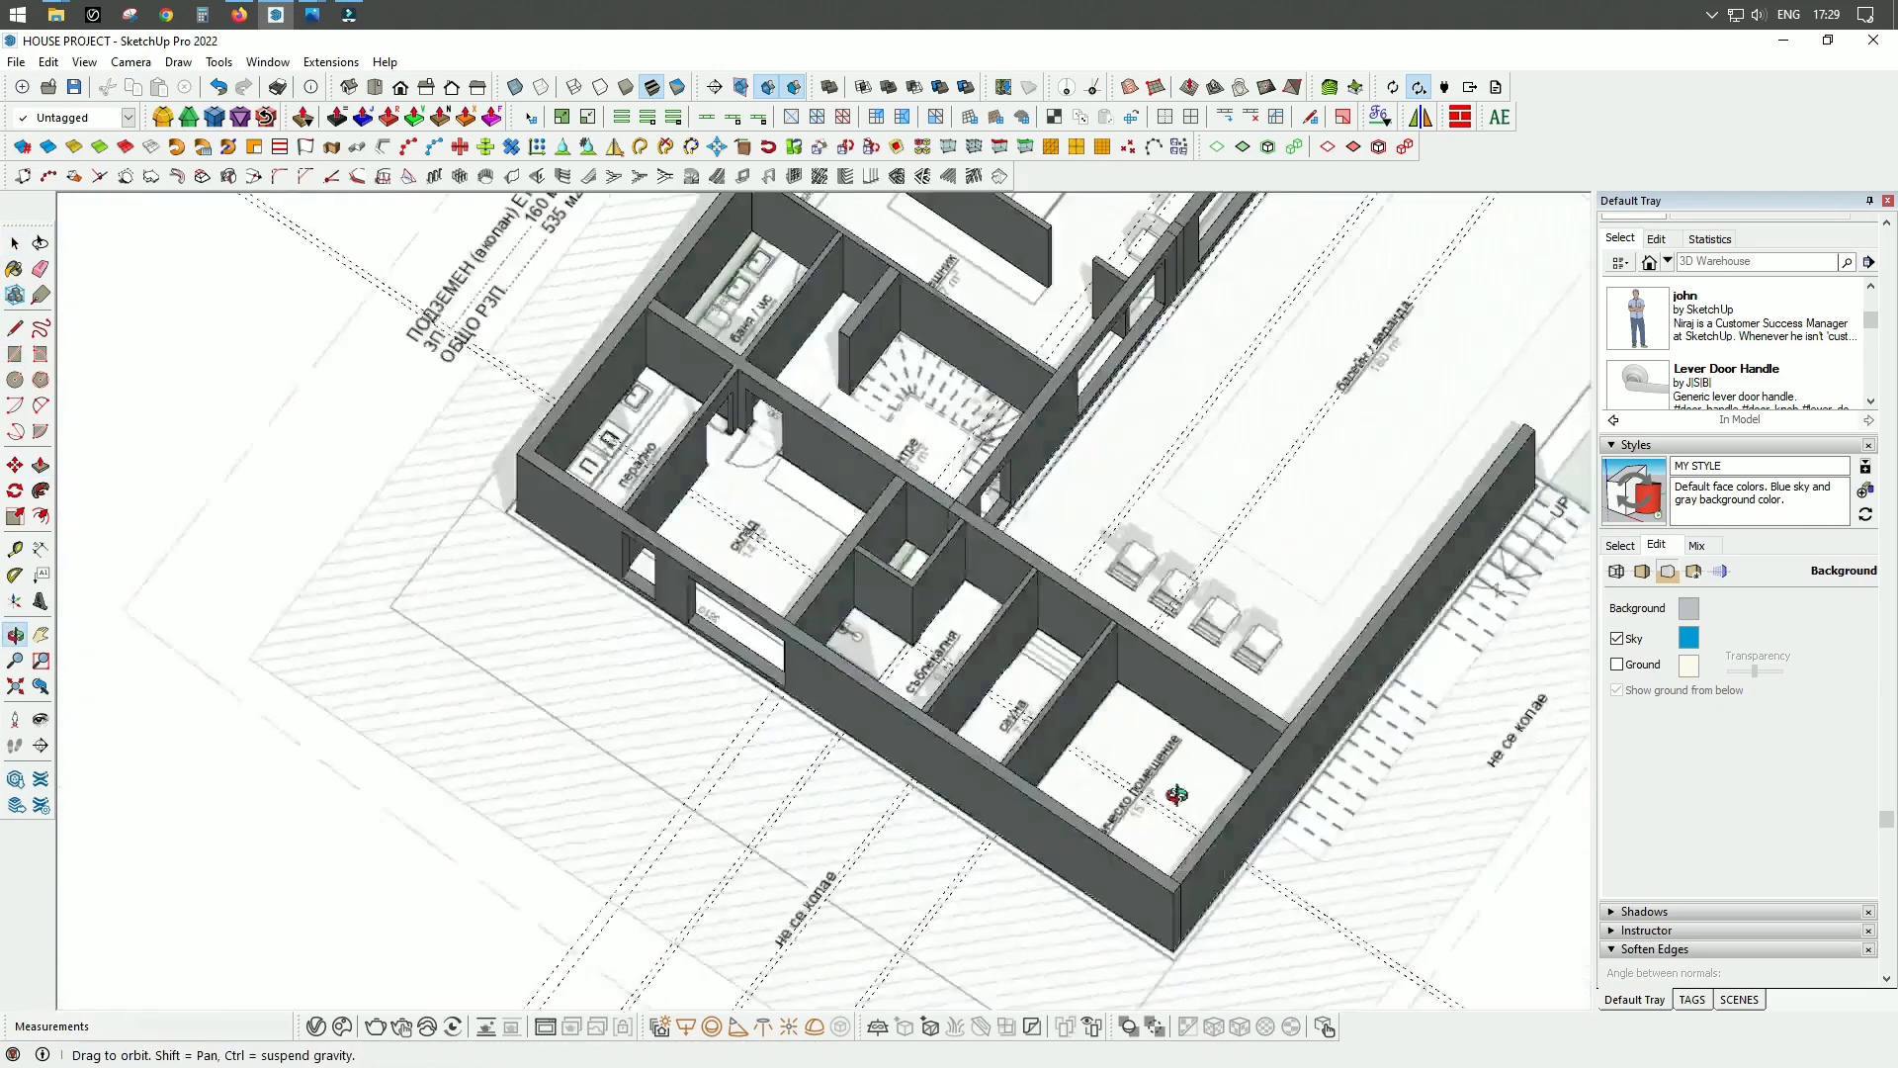
Step: Delete the dressing room and bedroom window openings from the external wall facing the terrace
drag(1043, 552, 1323, 854)
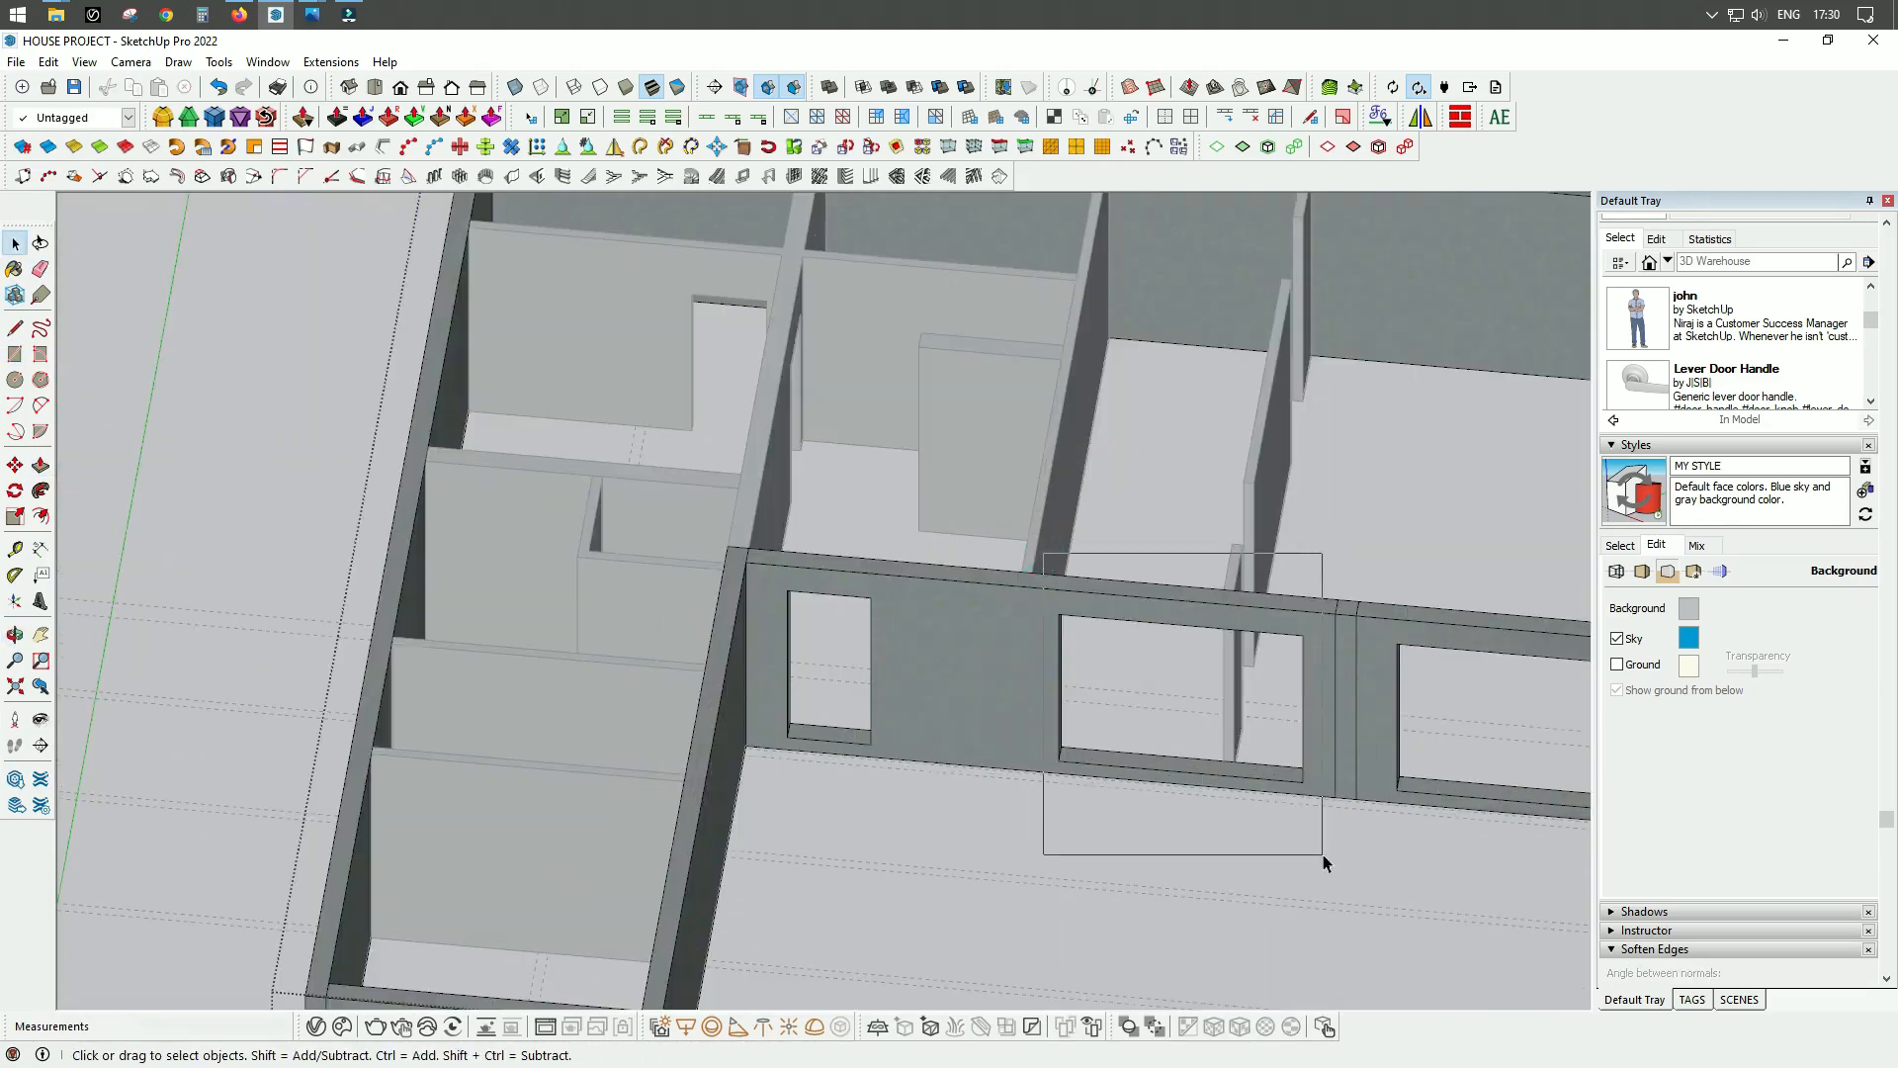
key(Delete)
shift+middle_drag(1454, 618, 1204, 780)
scroll(1236, 766, down, 2)
drag(1073, 625, 1203, 868)
key(Delete)
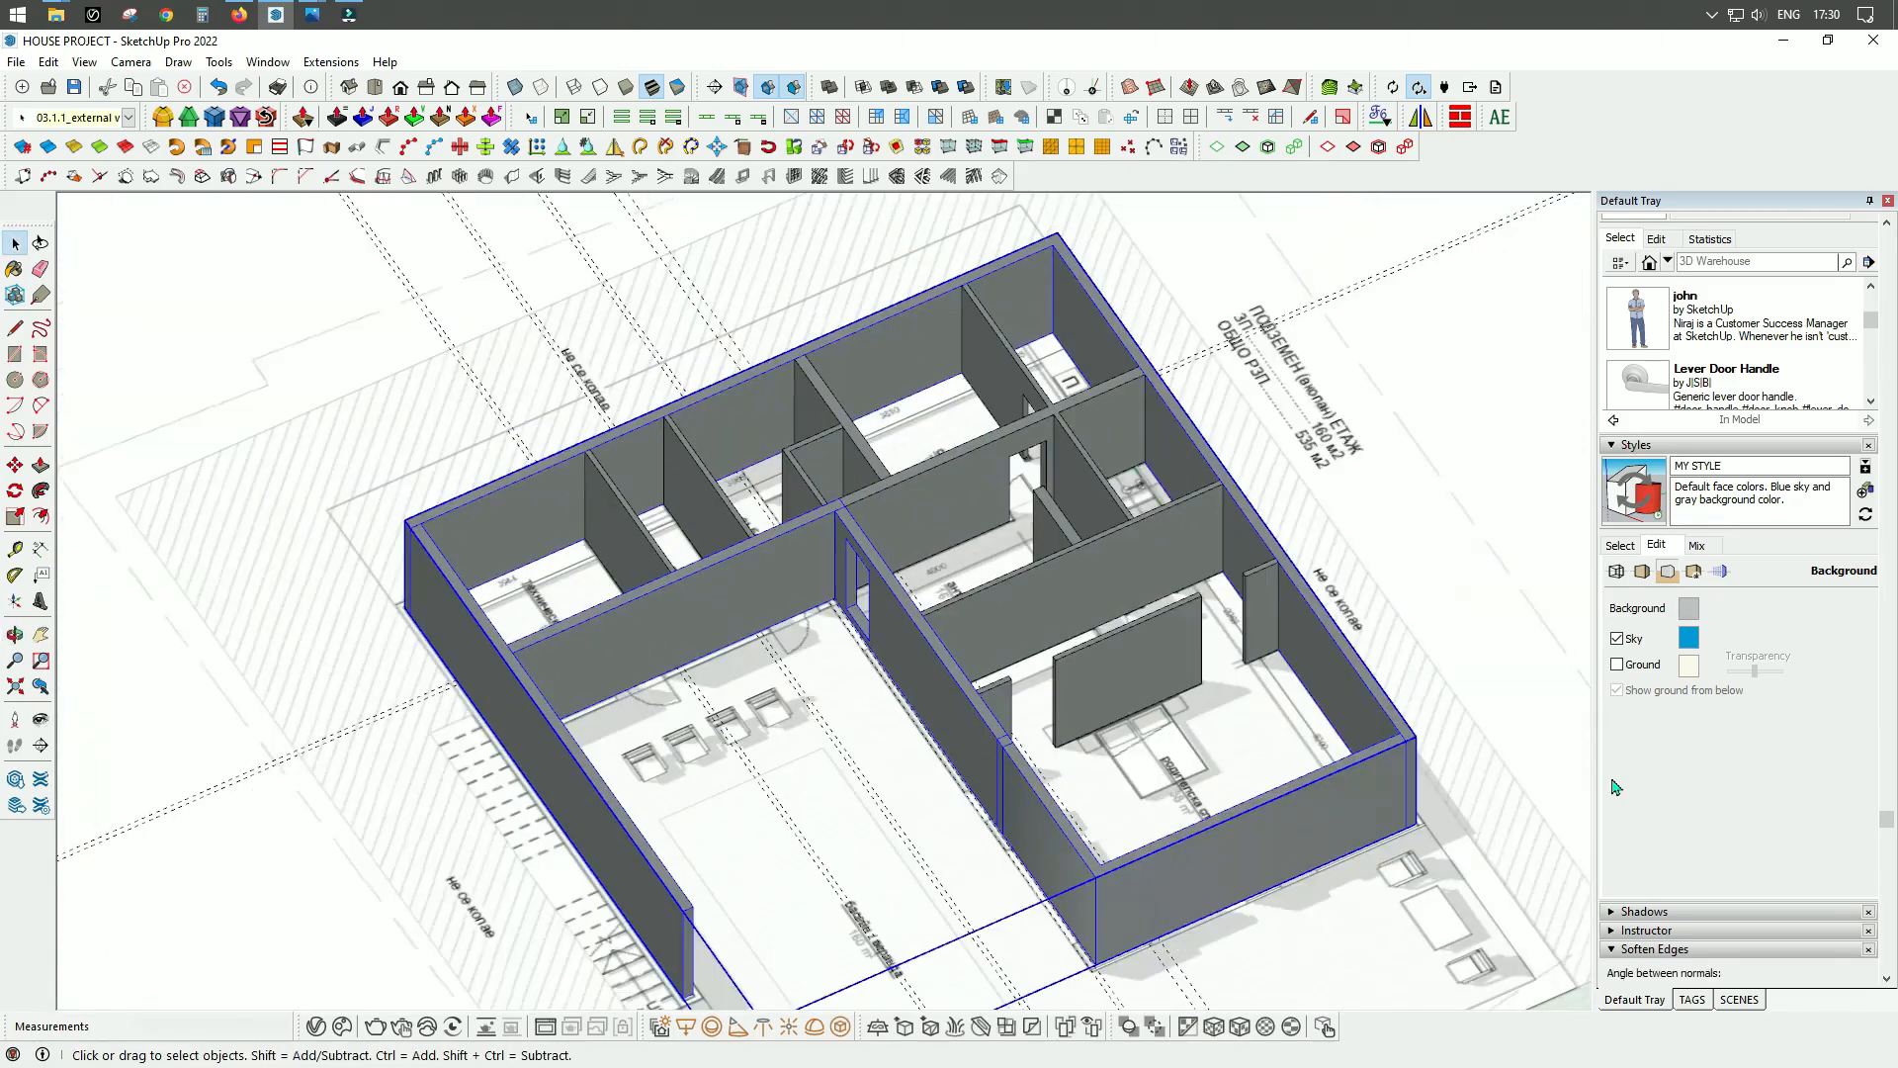
Step: Hide and restore the 03.1.2_internal walls tag, and inspect the underground walls from several sides
click(1692, 999)
click(1620, 486)
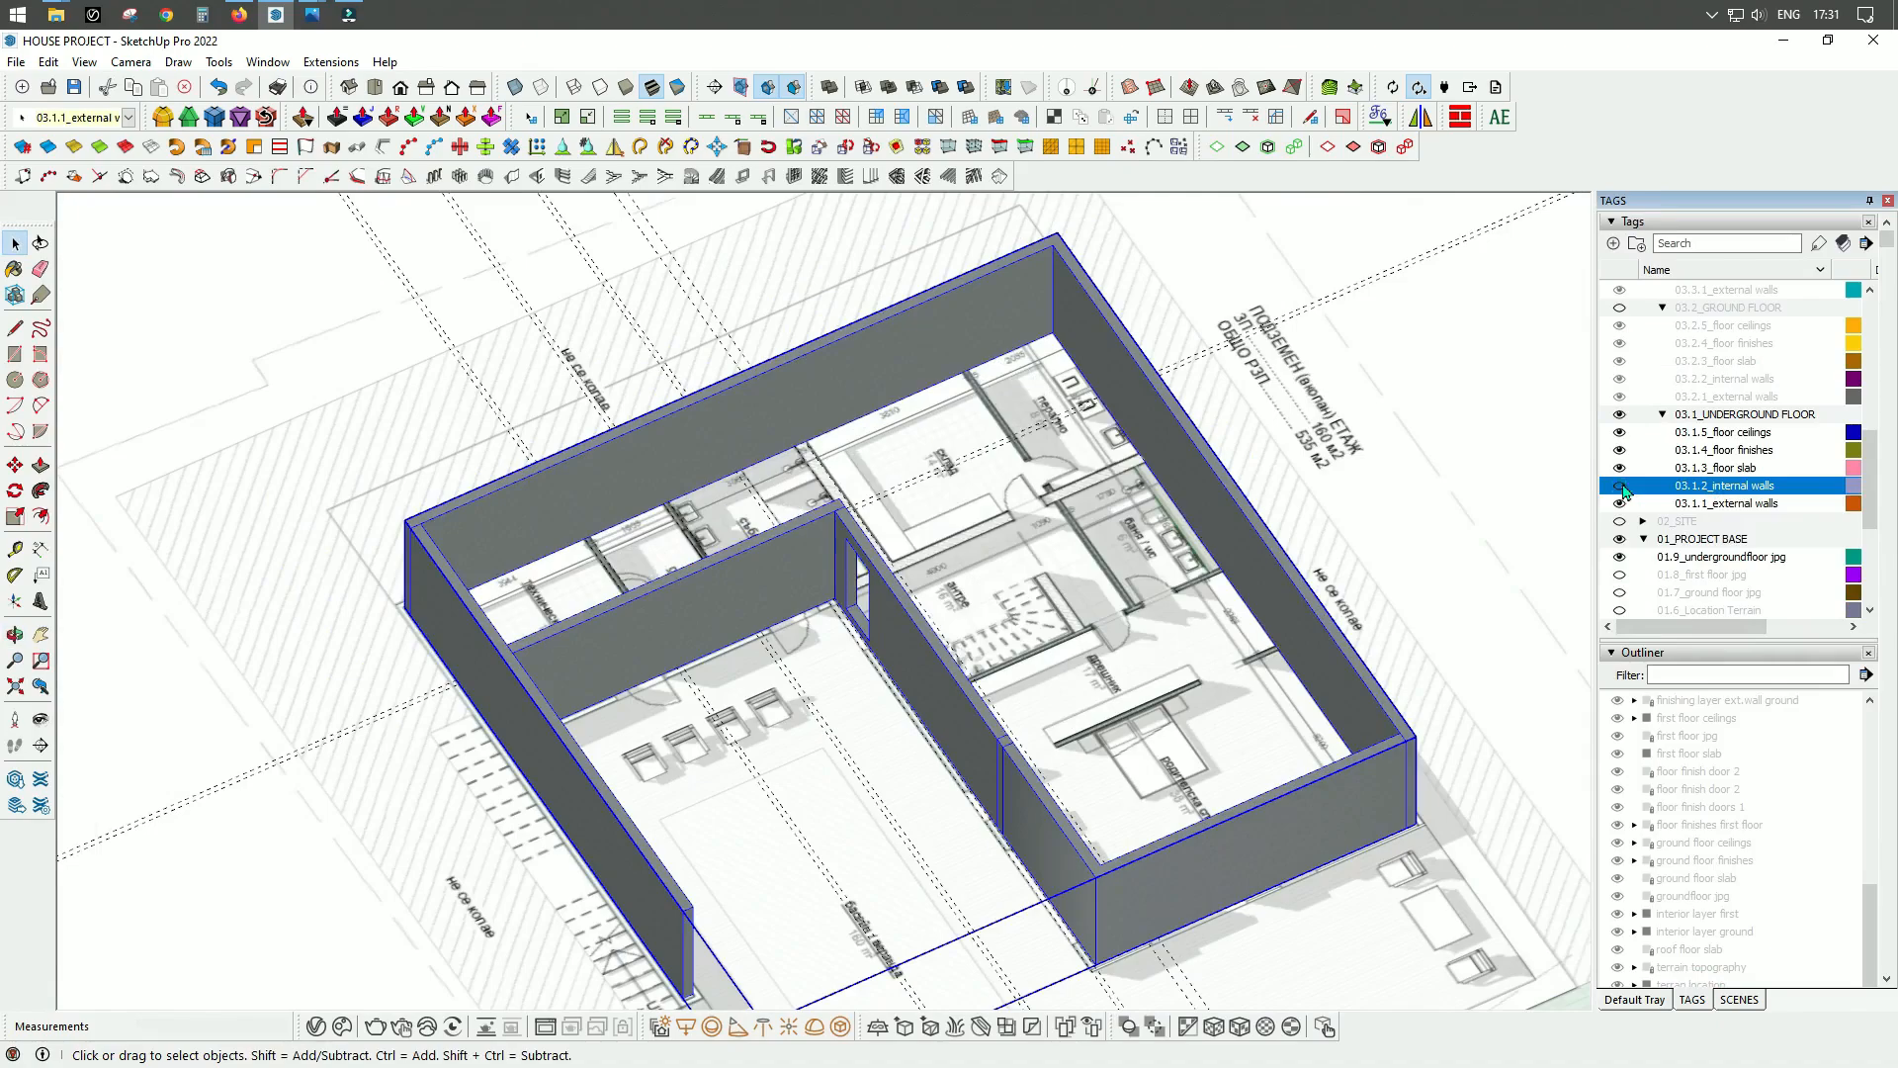
click(1619, 486)
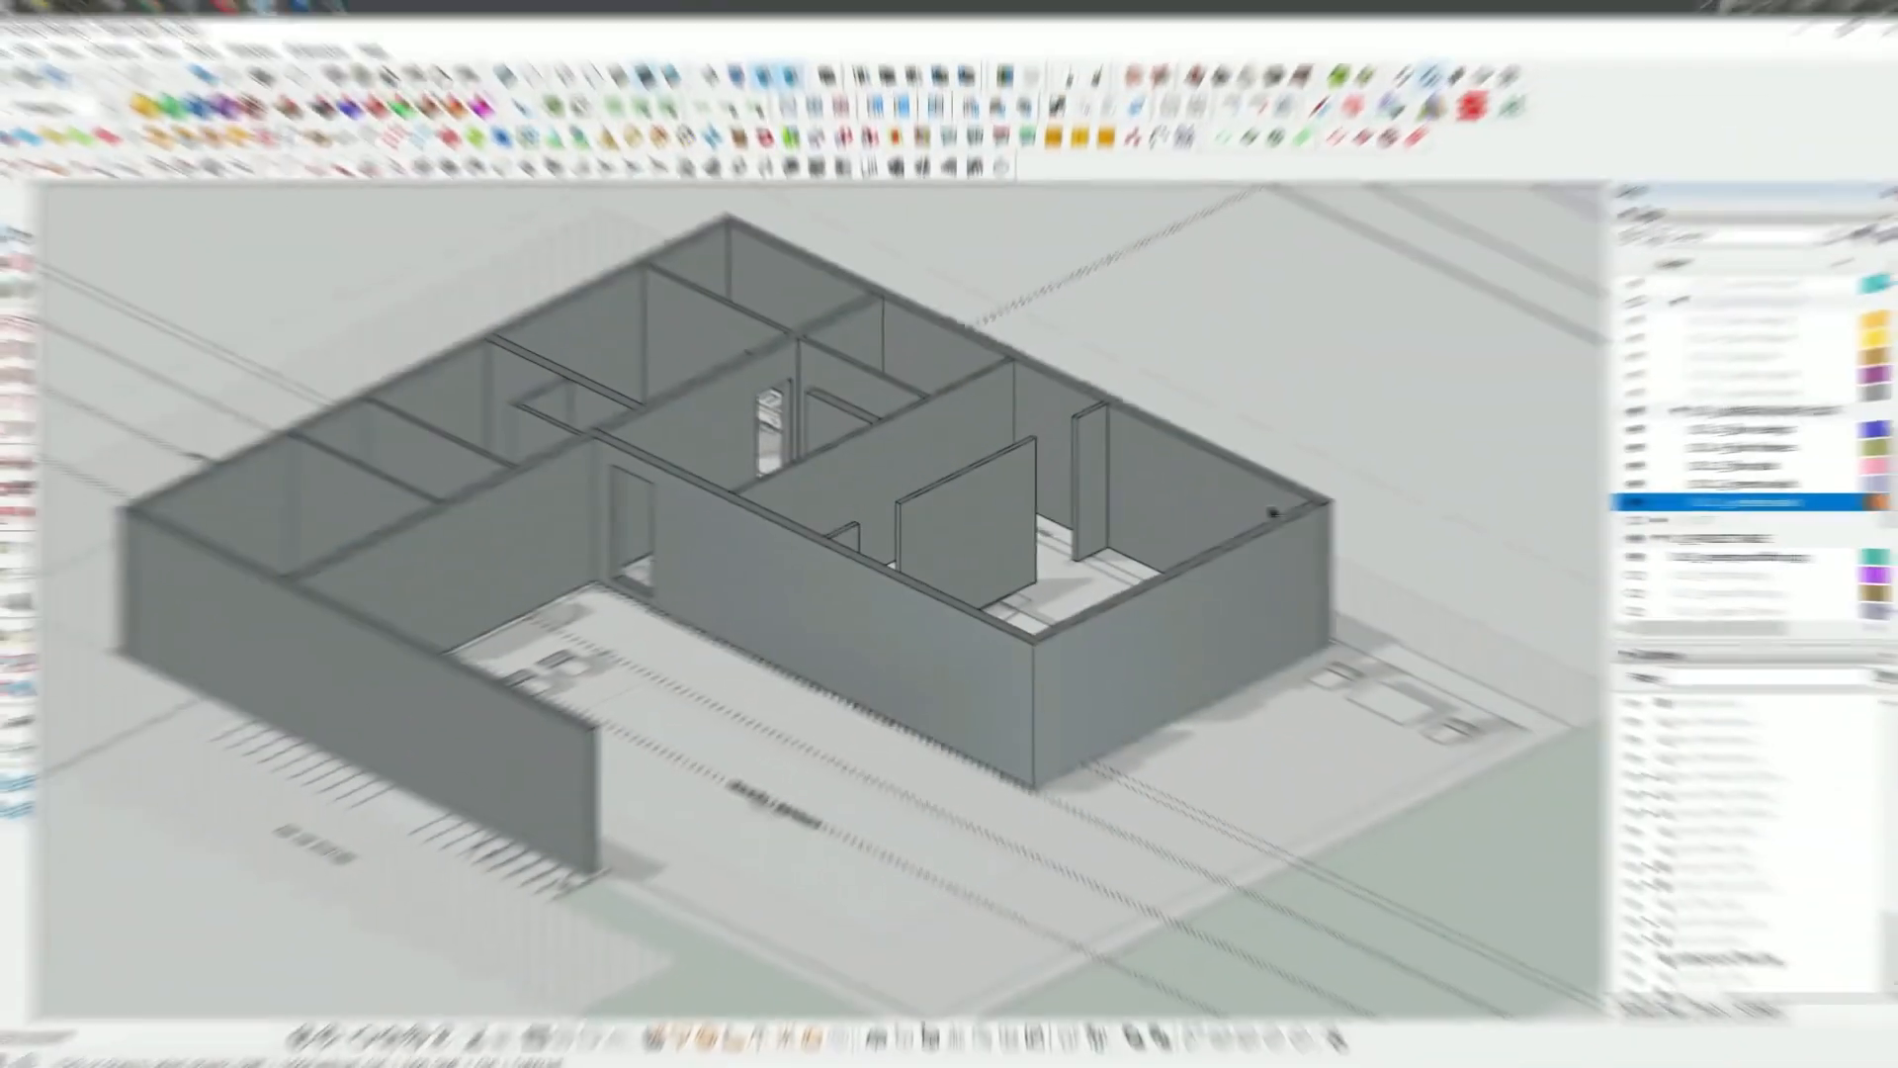
middle_drag(1273, 512, 1206, 504)
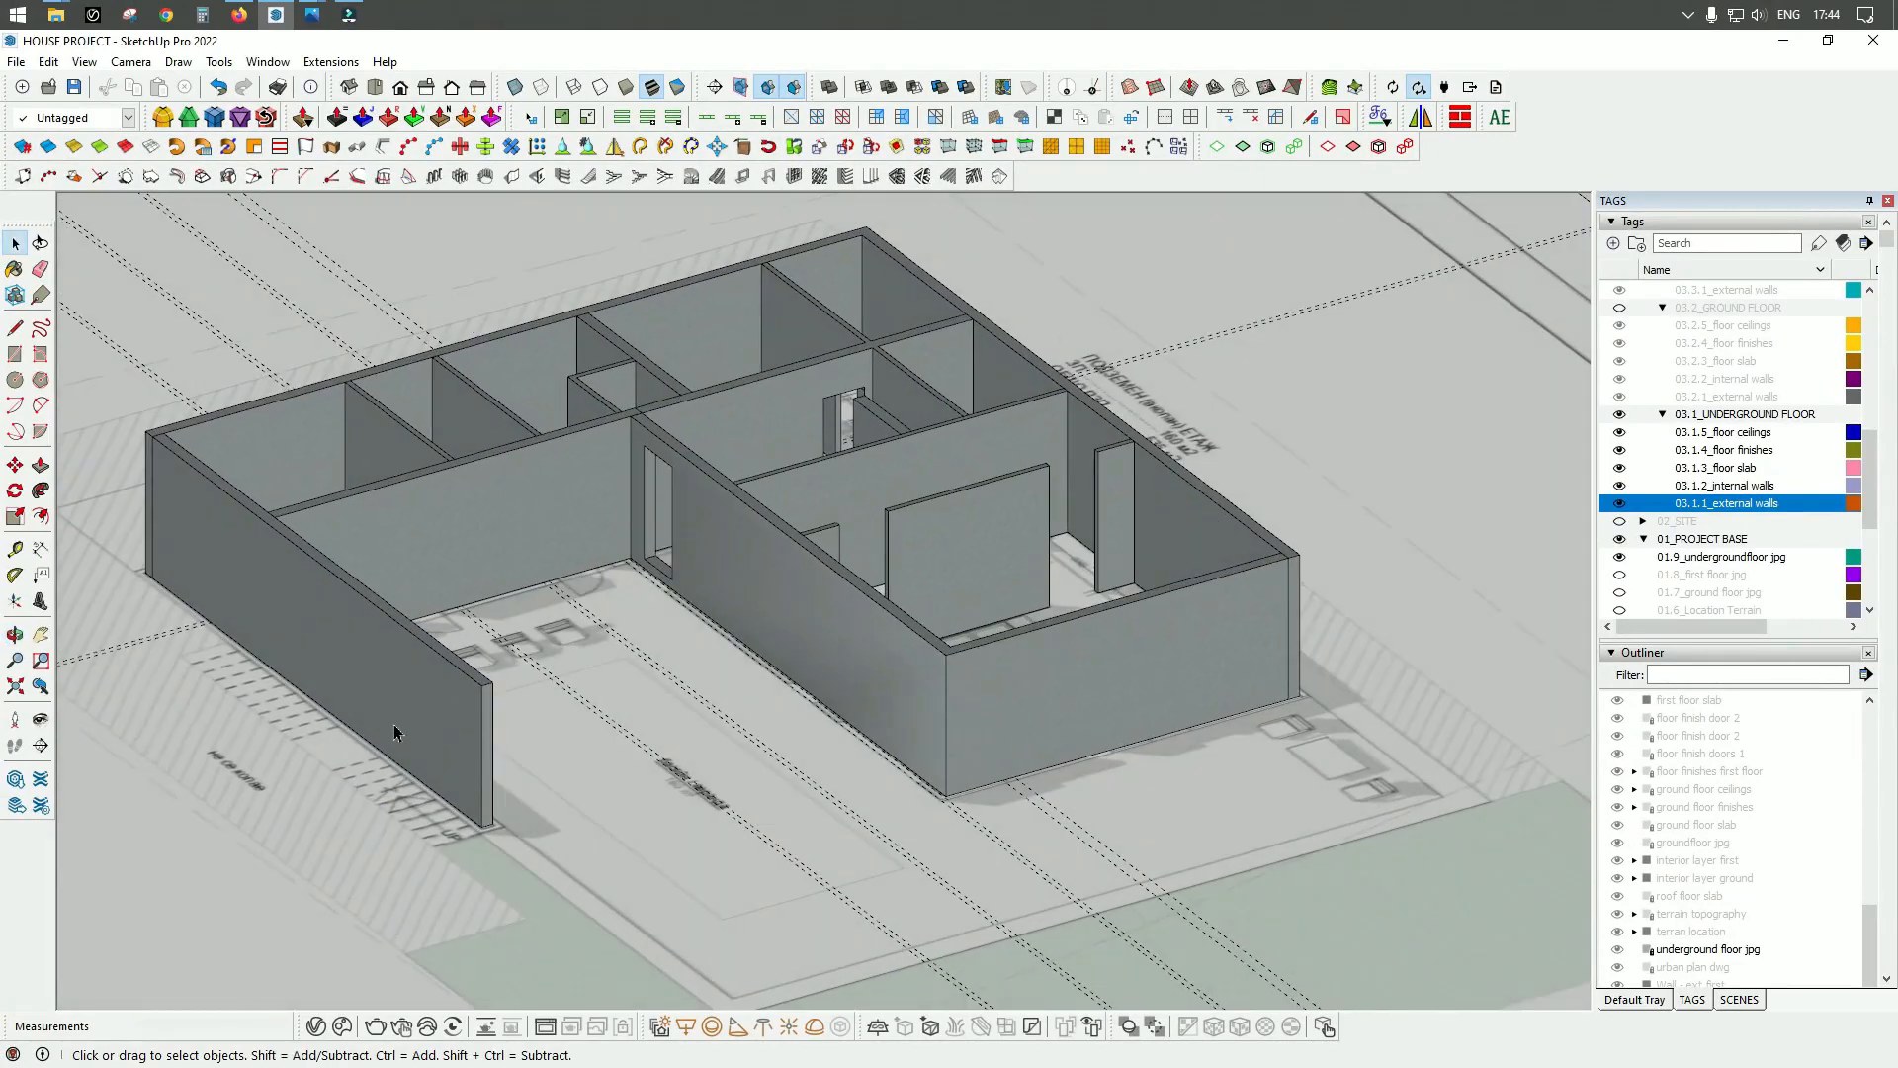
middle_drag(1215, 572, 843, 927)
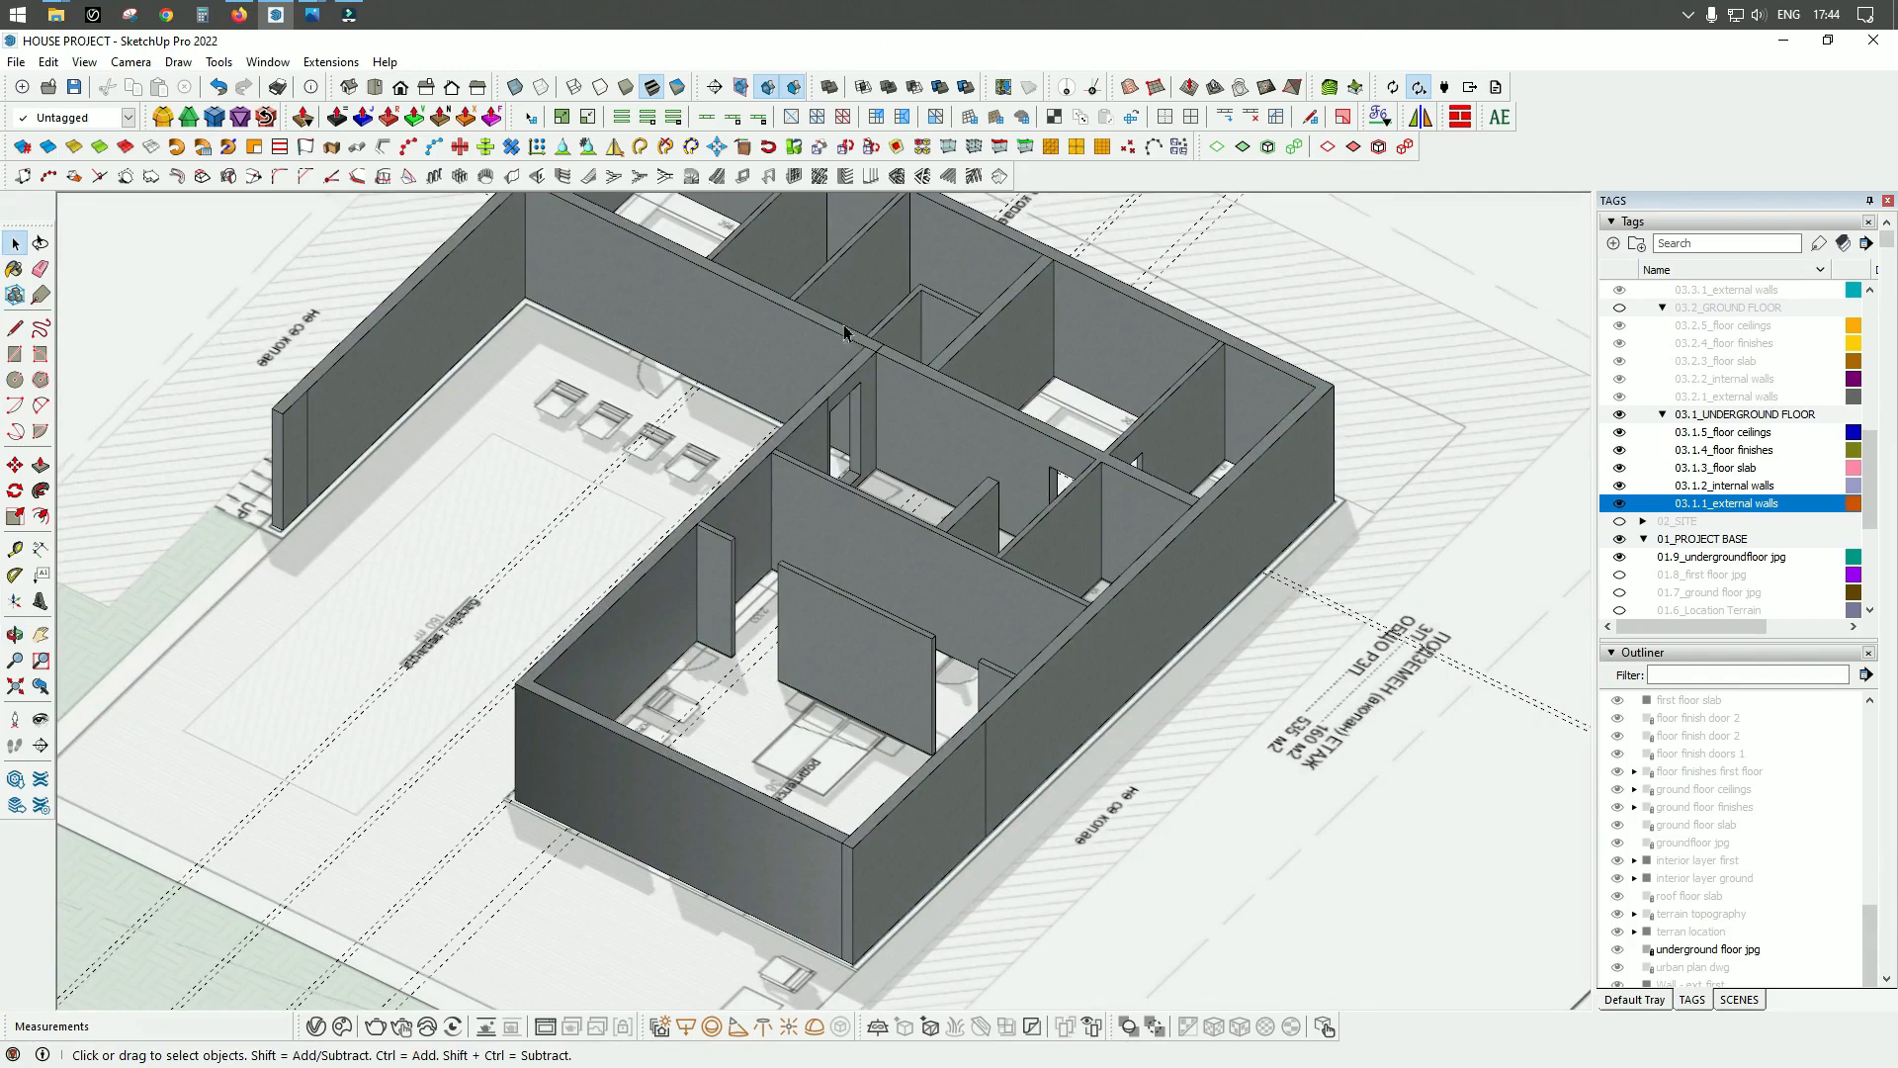
middle_drag(810, 682, 1398, 411)
middle_drag(700, 613, 957, 609)
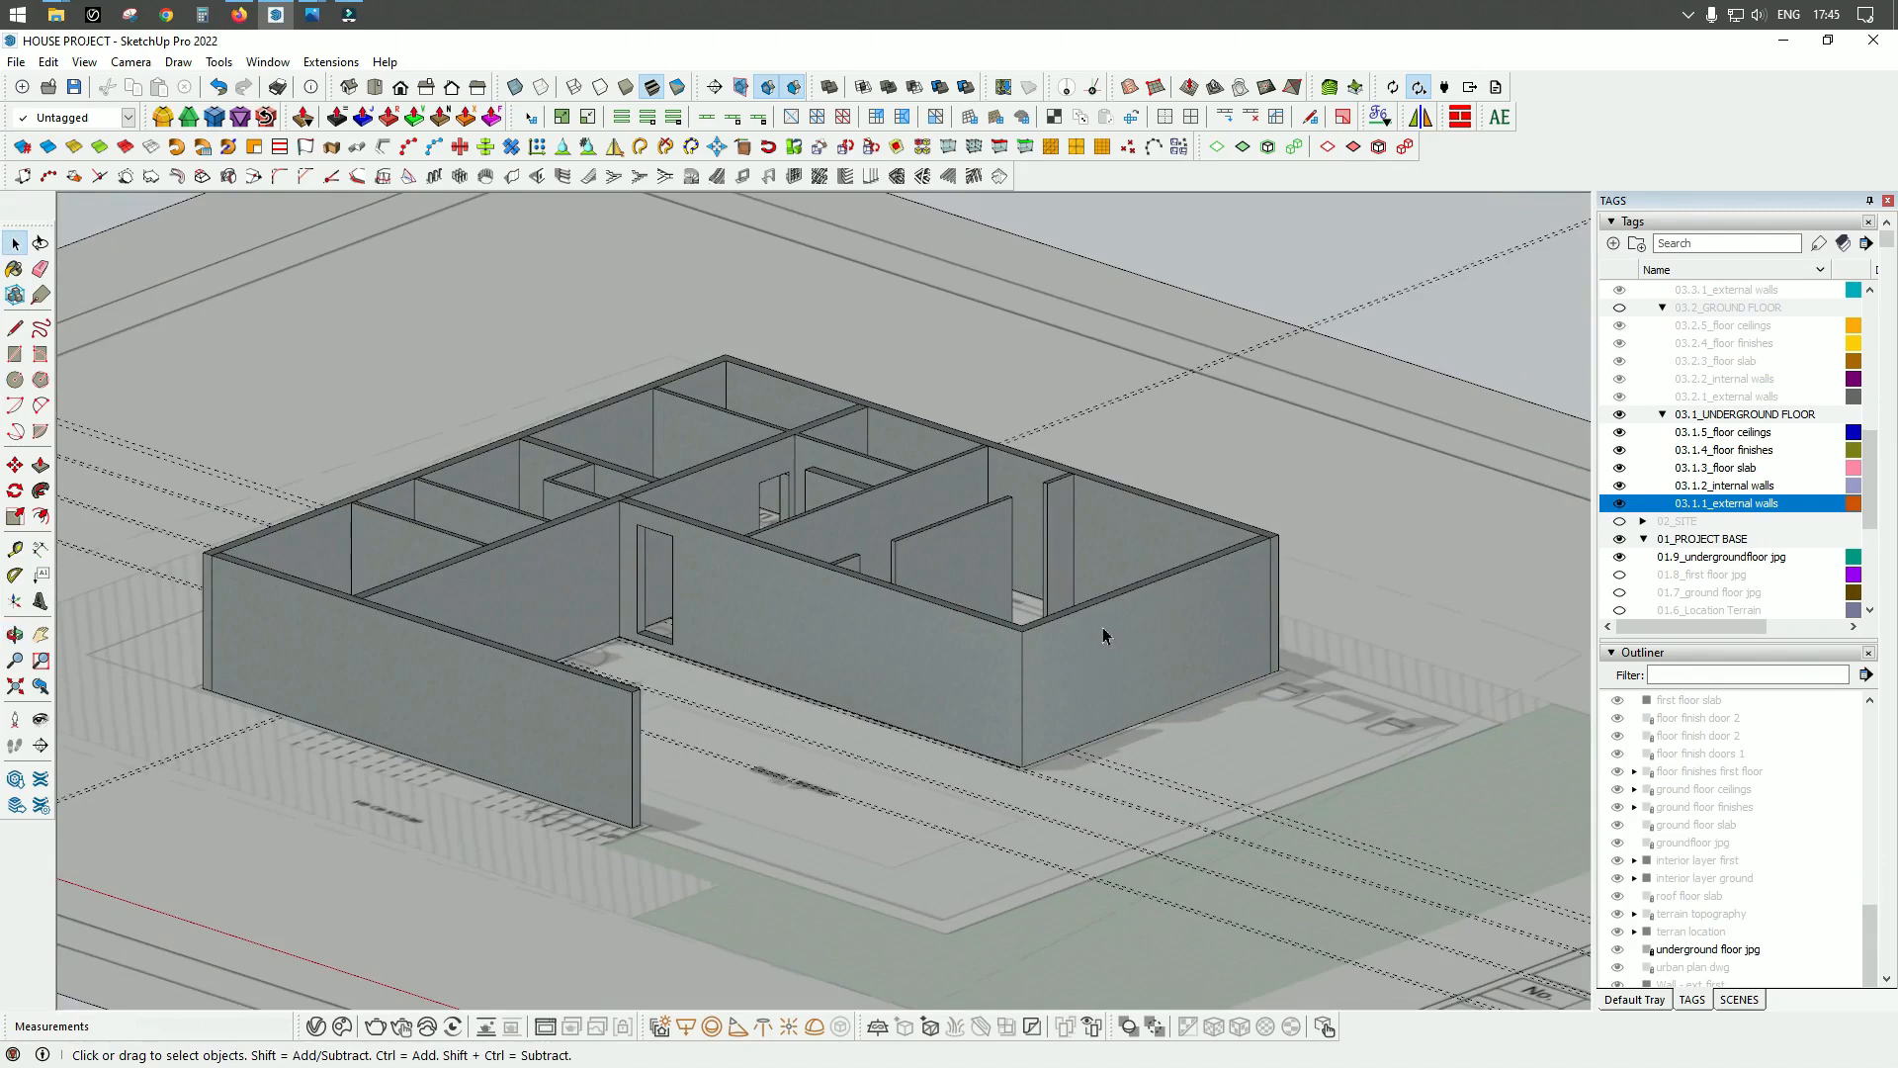
Step: Show the 03.3_FIRST FLOOR tags and copy the first floor slab 6300 mm straight down to the base of the underground walls
scroll(1700, 457, up, 4)
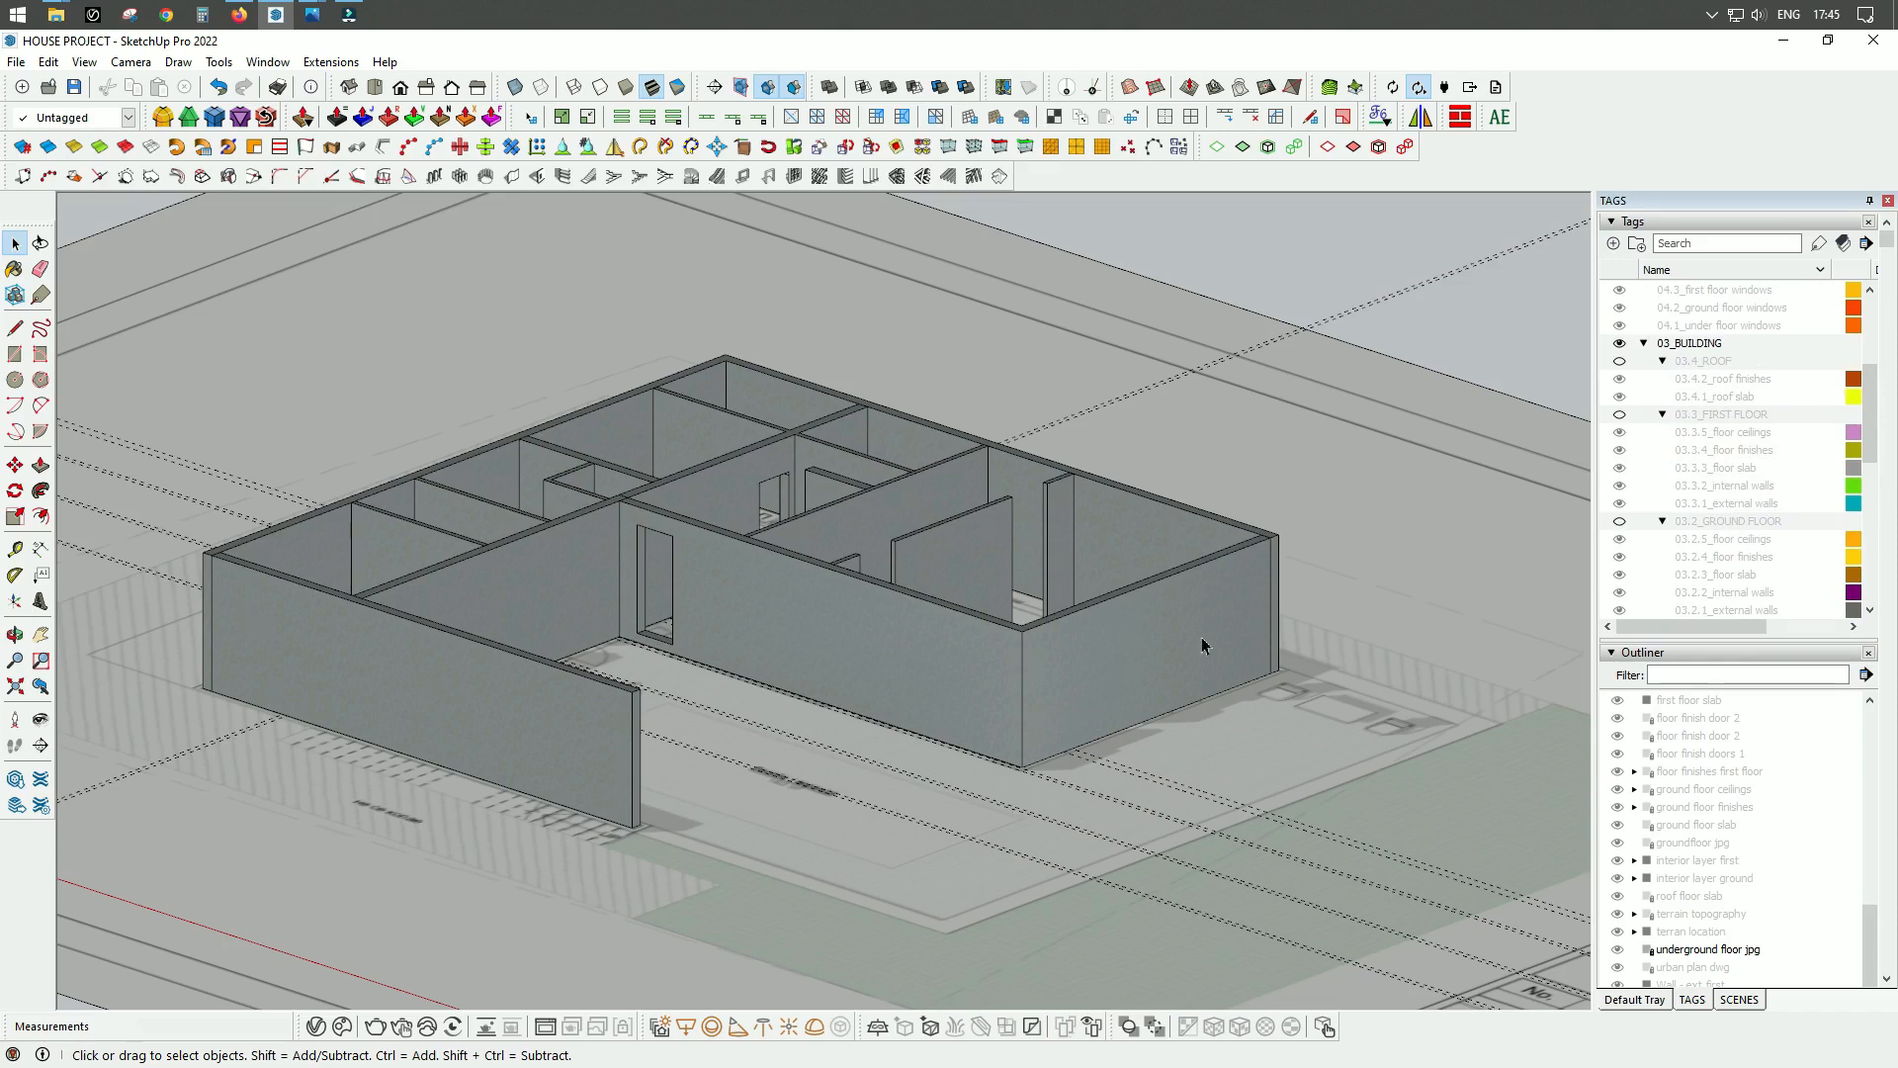
click(1620, 417)
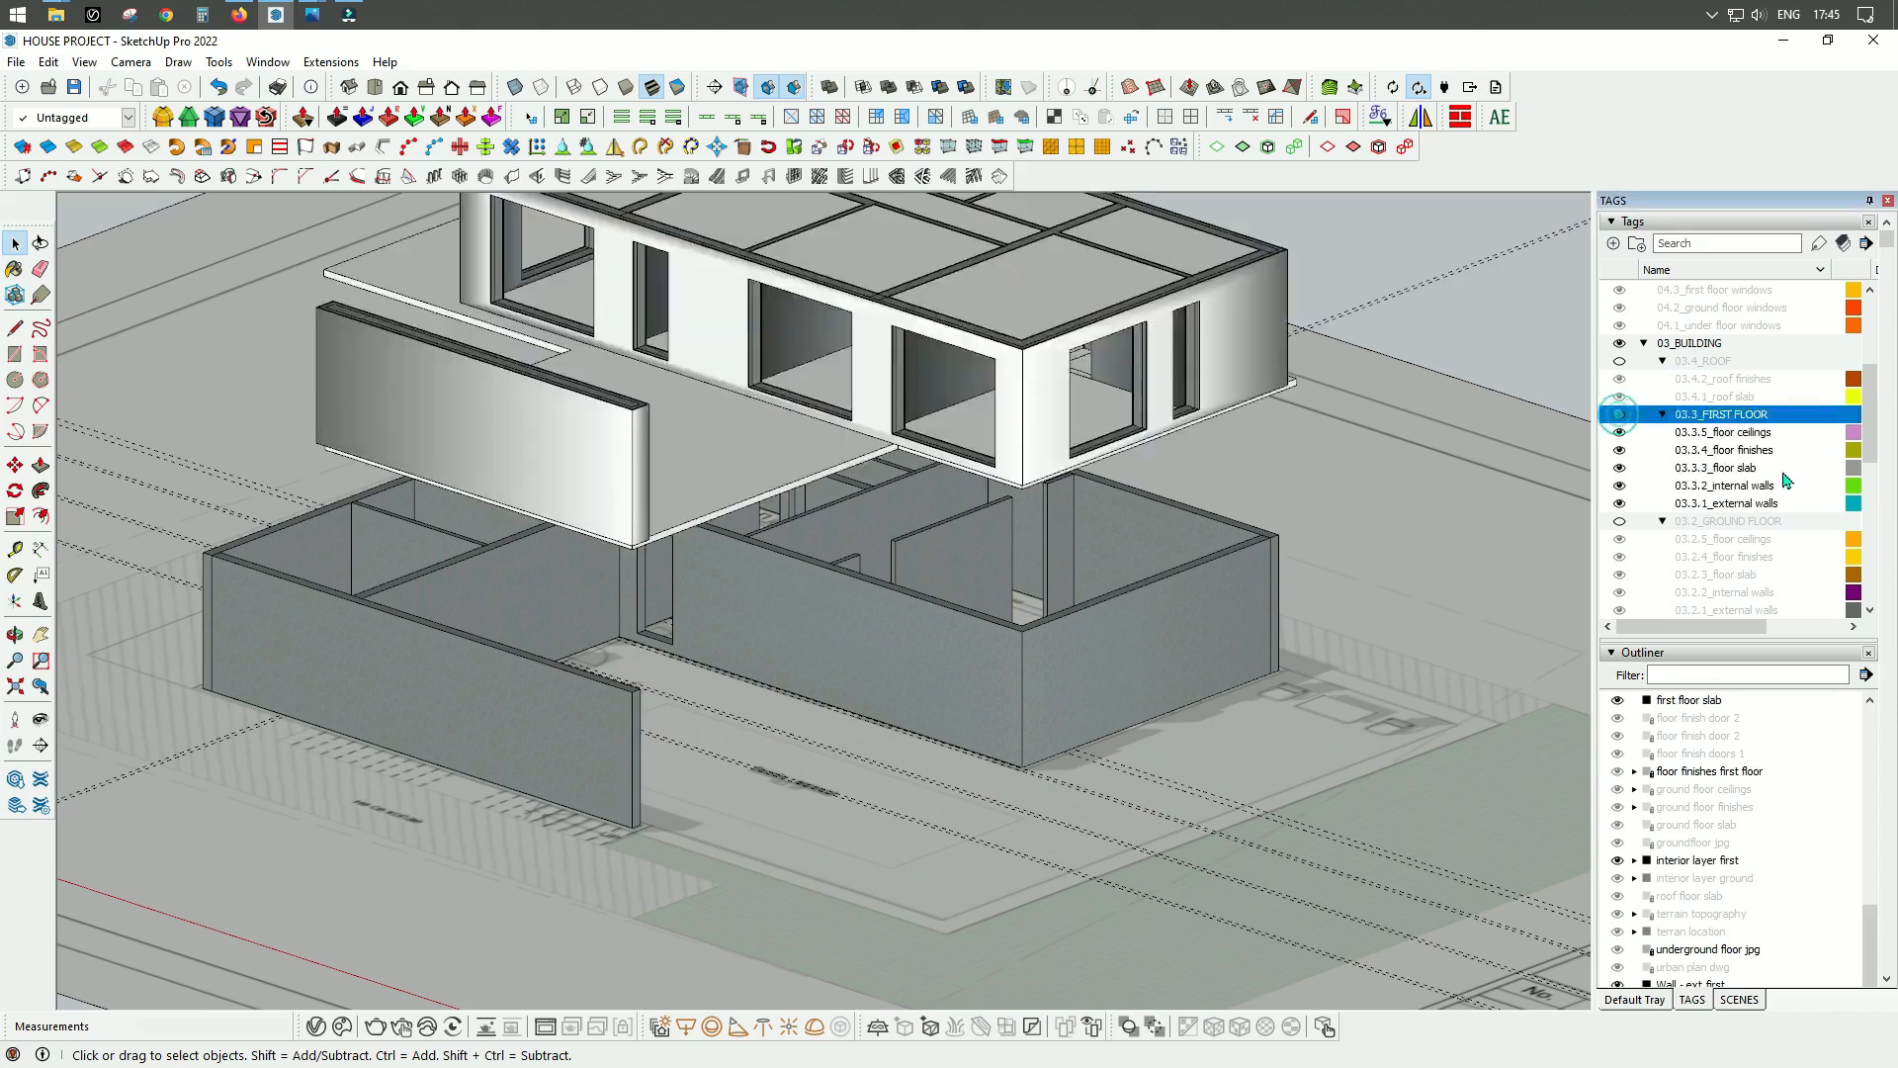
click(766, 502)
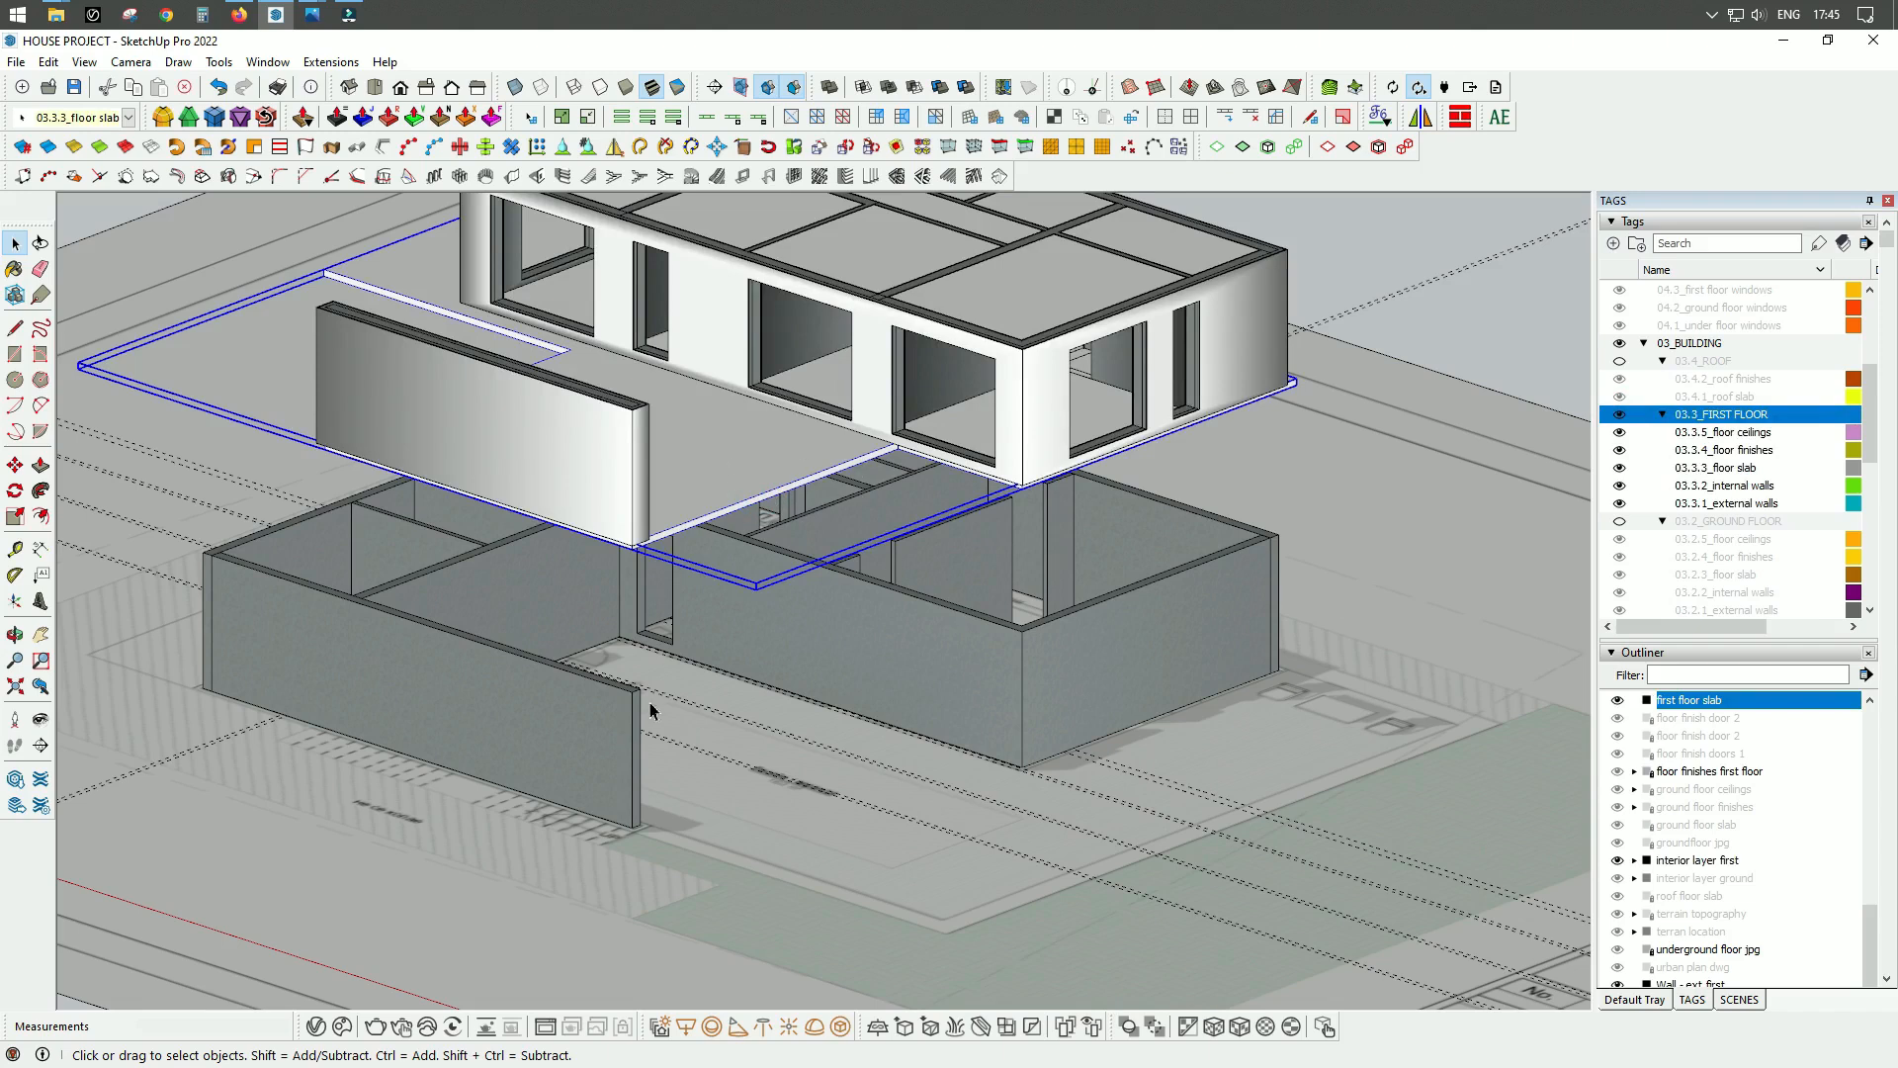
middle_drag(893, 653, 829, 667)
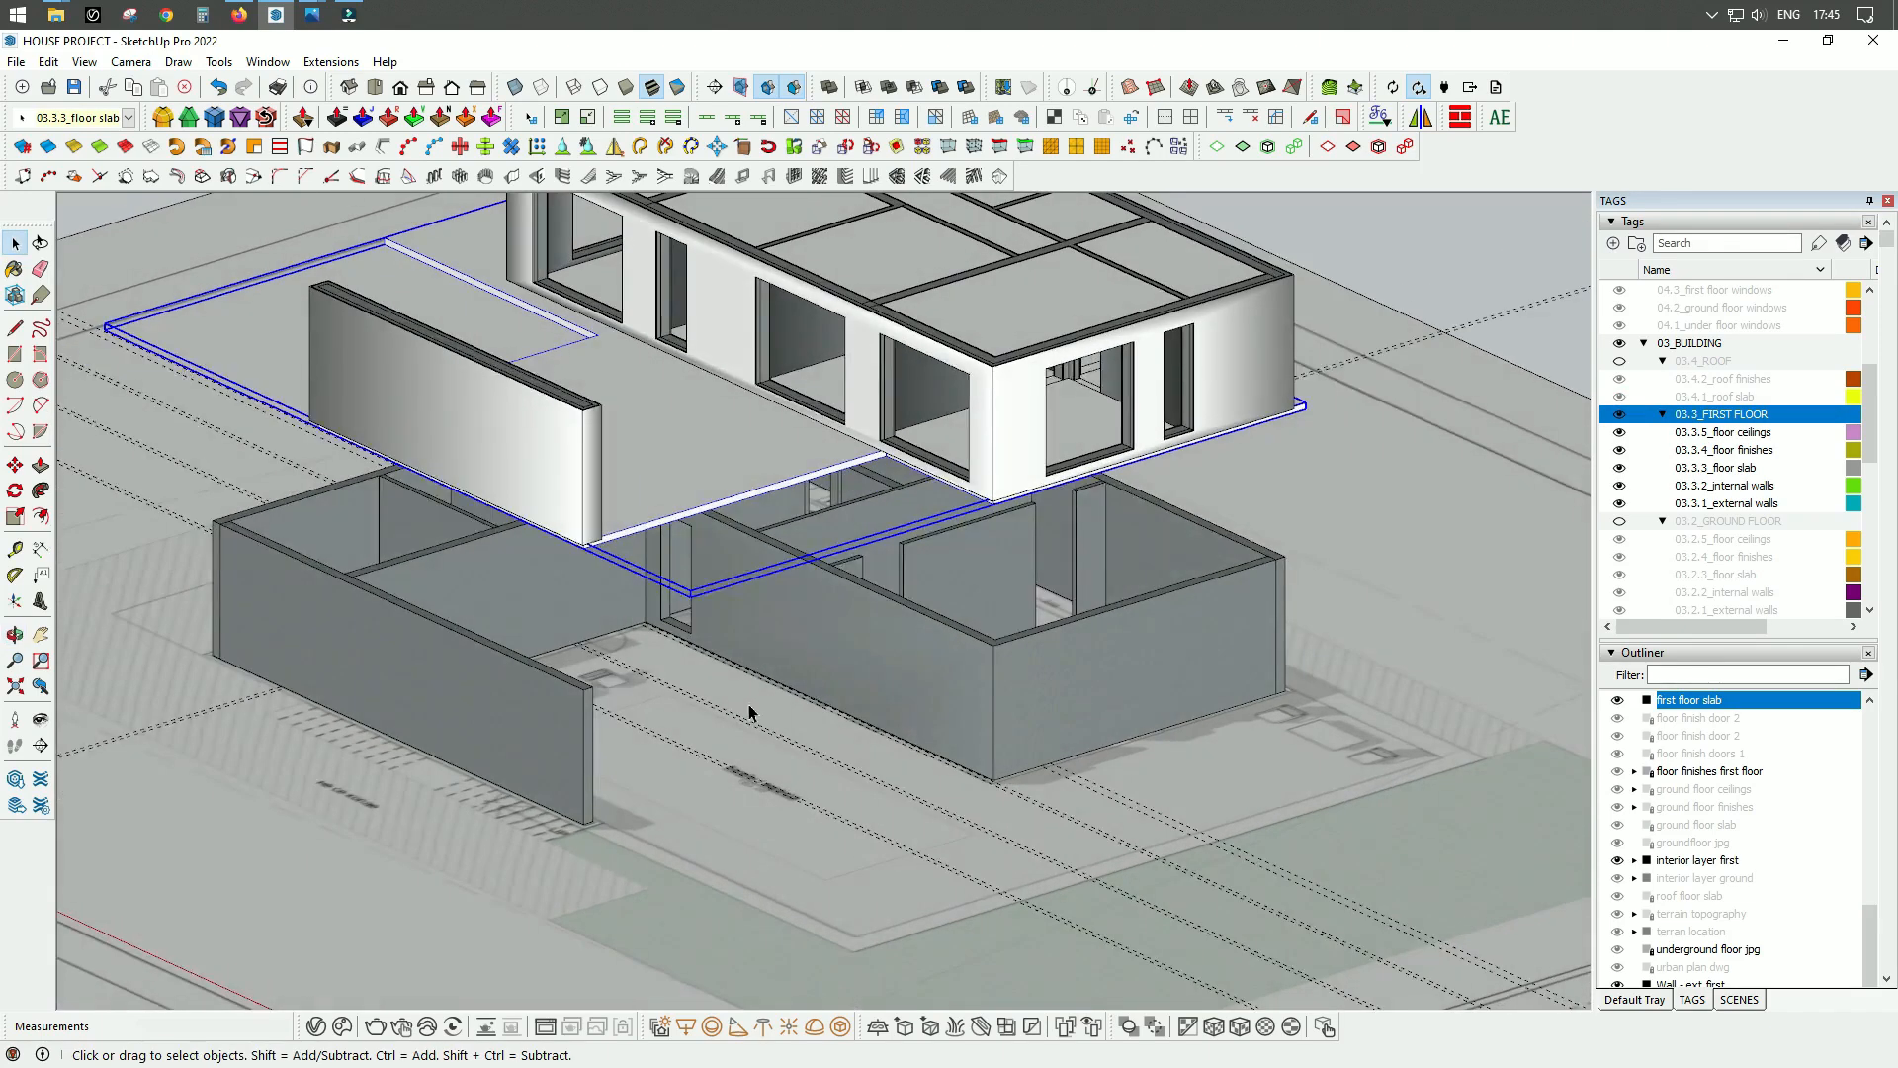
key(m)
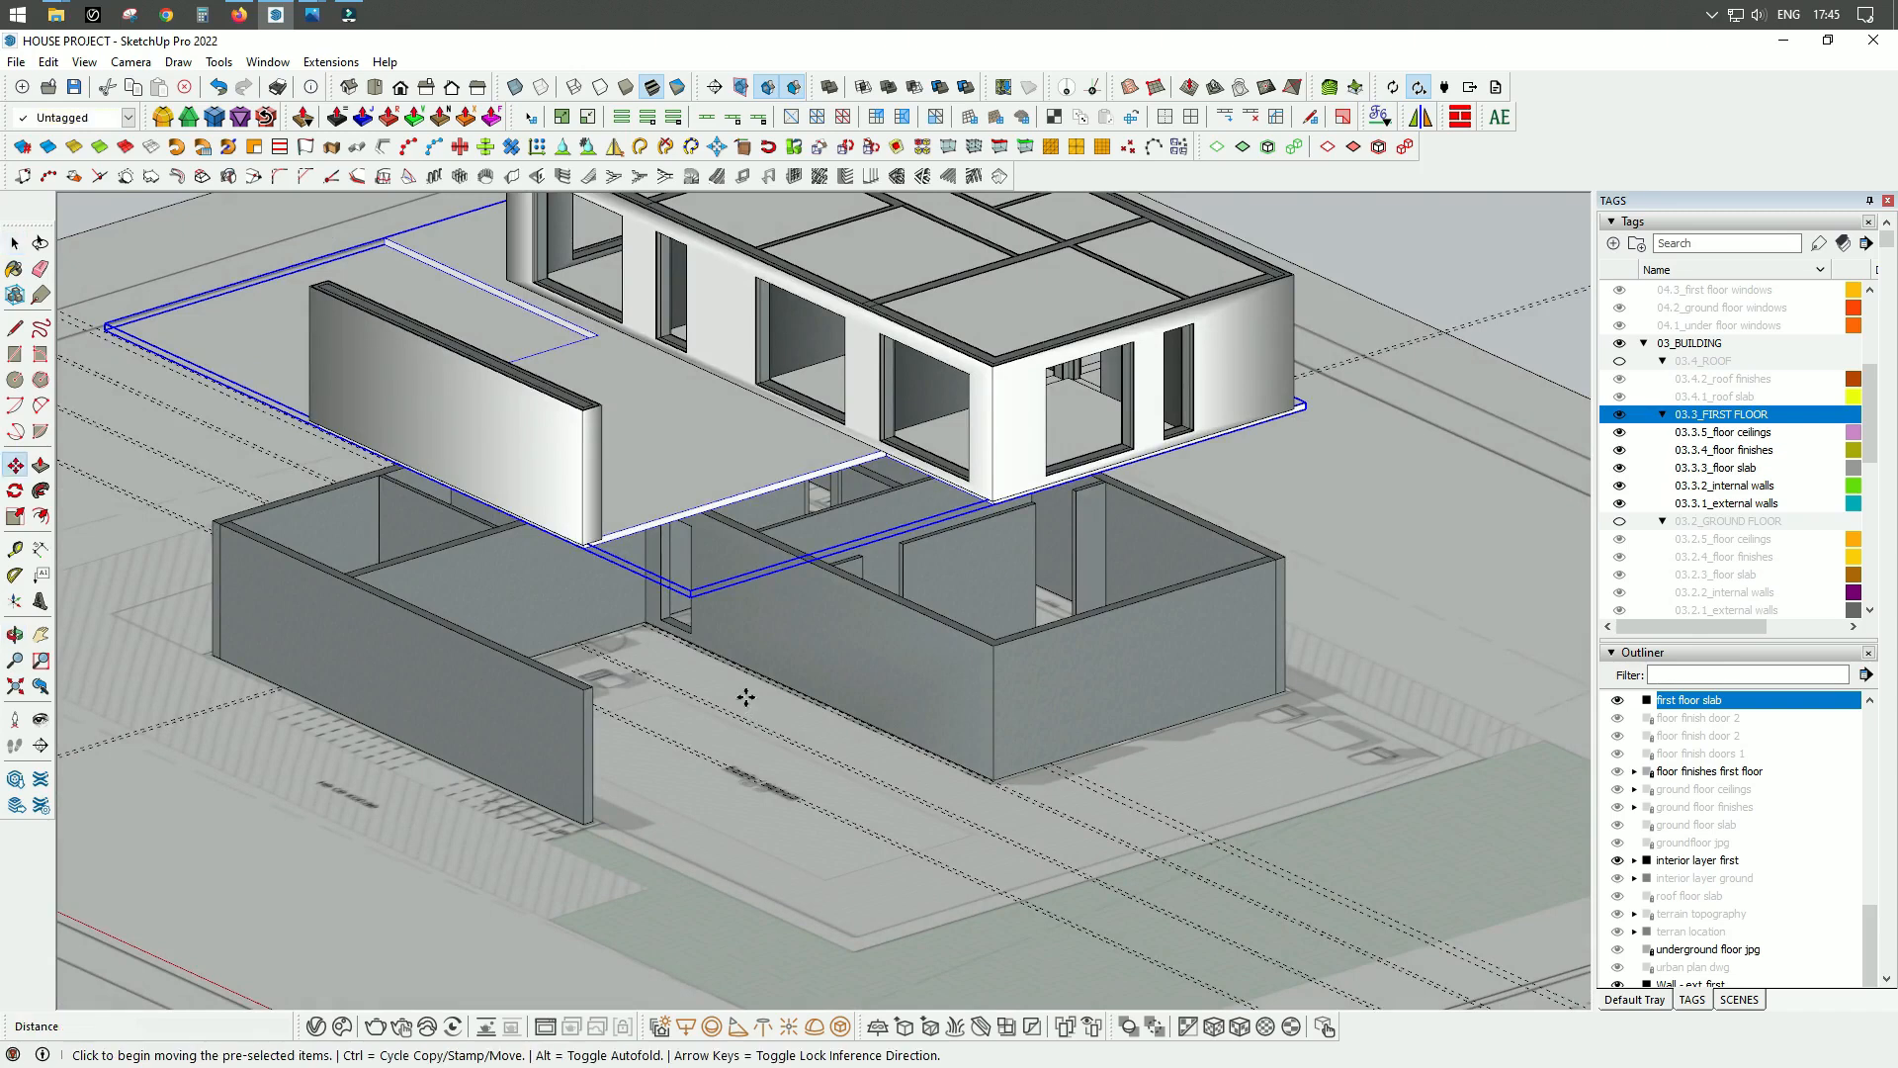
key(ctrl)
scroll(606, 547, up, 5)
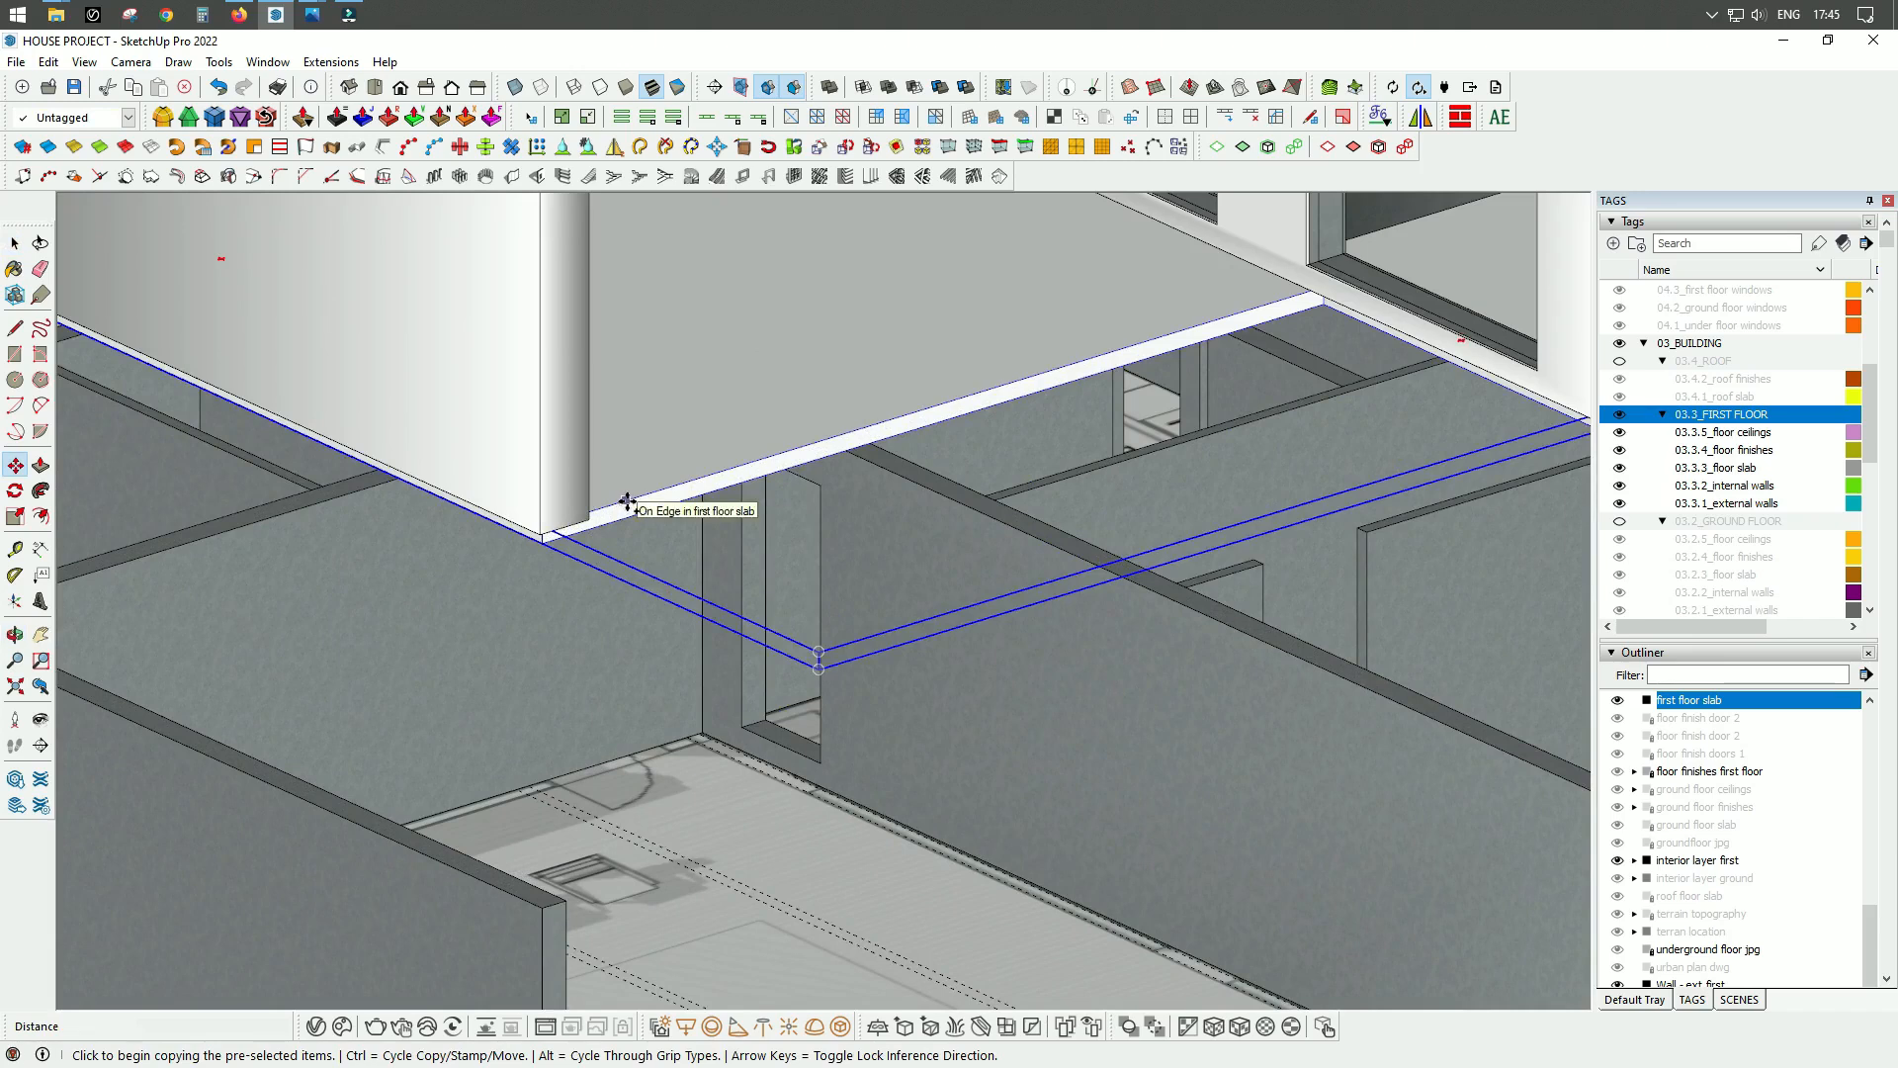
click(627, 506)
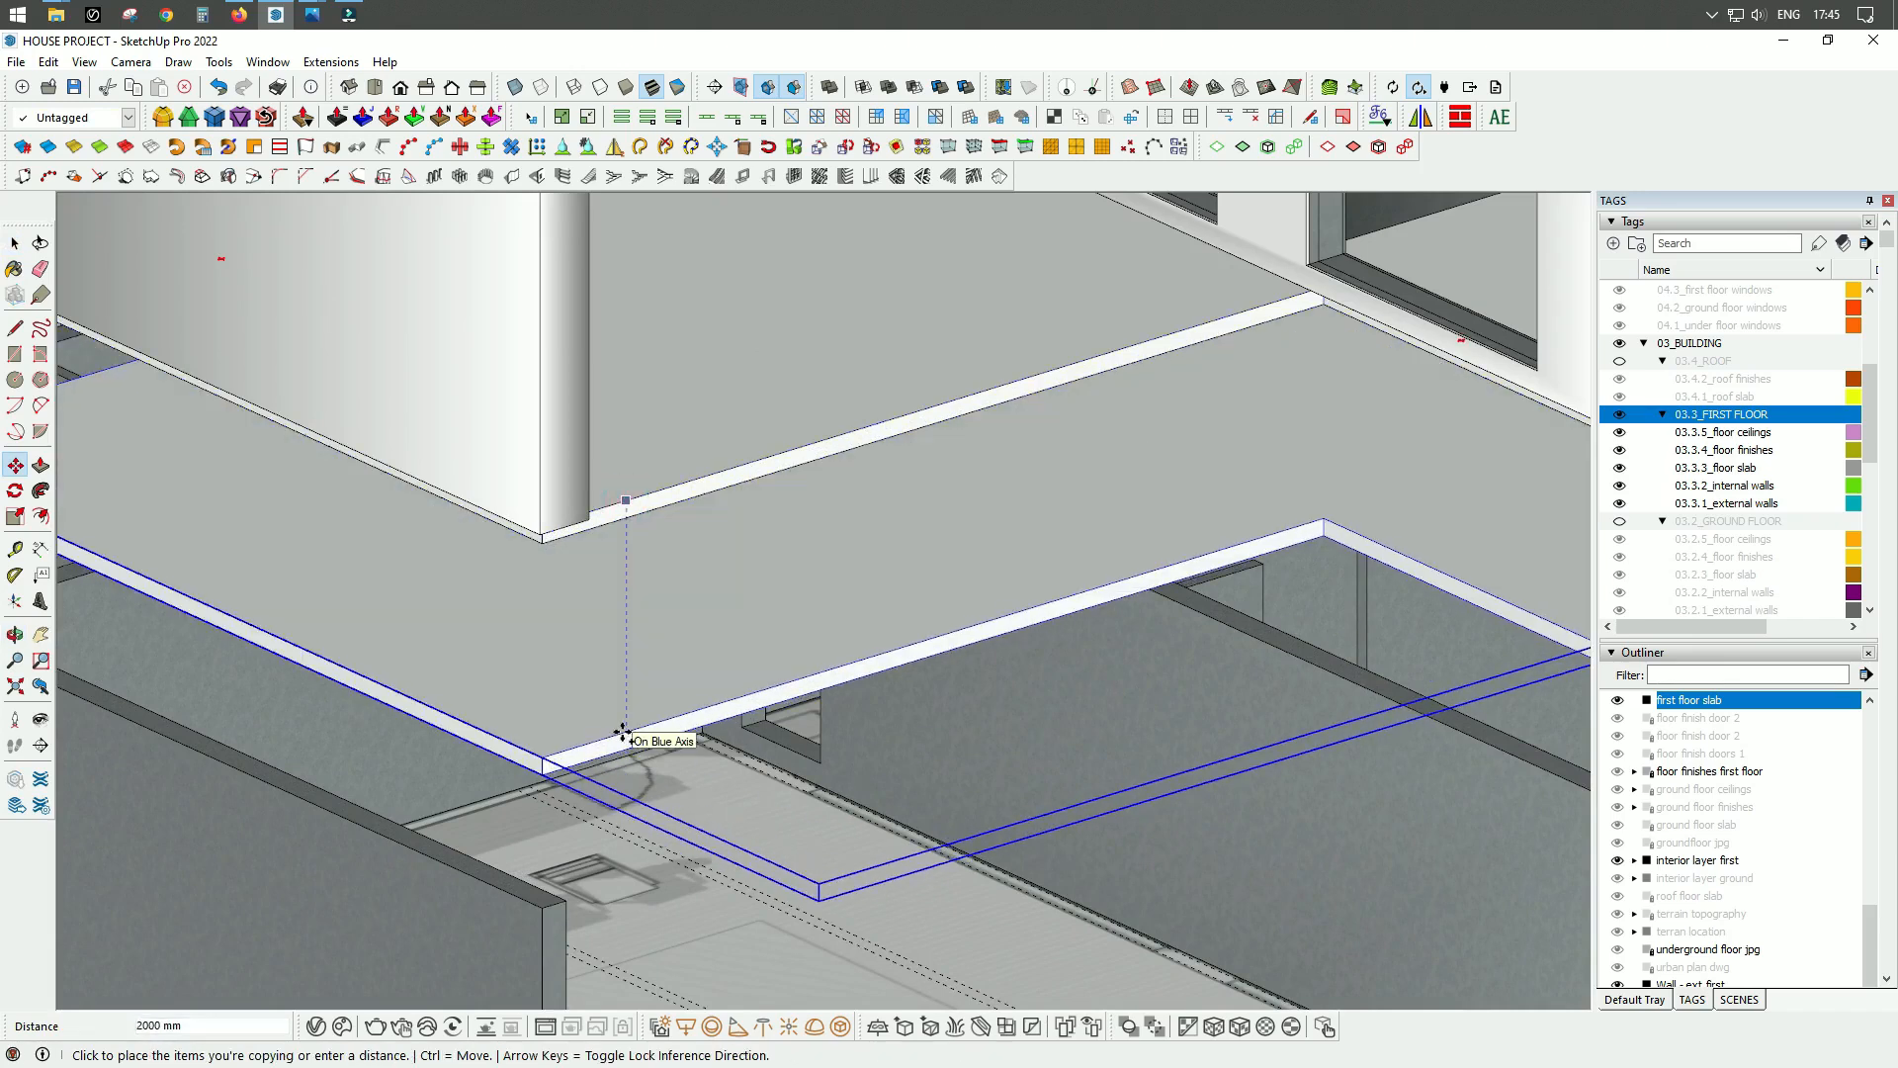
scroll(622, 803, down, 6)
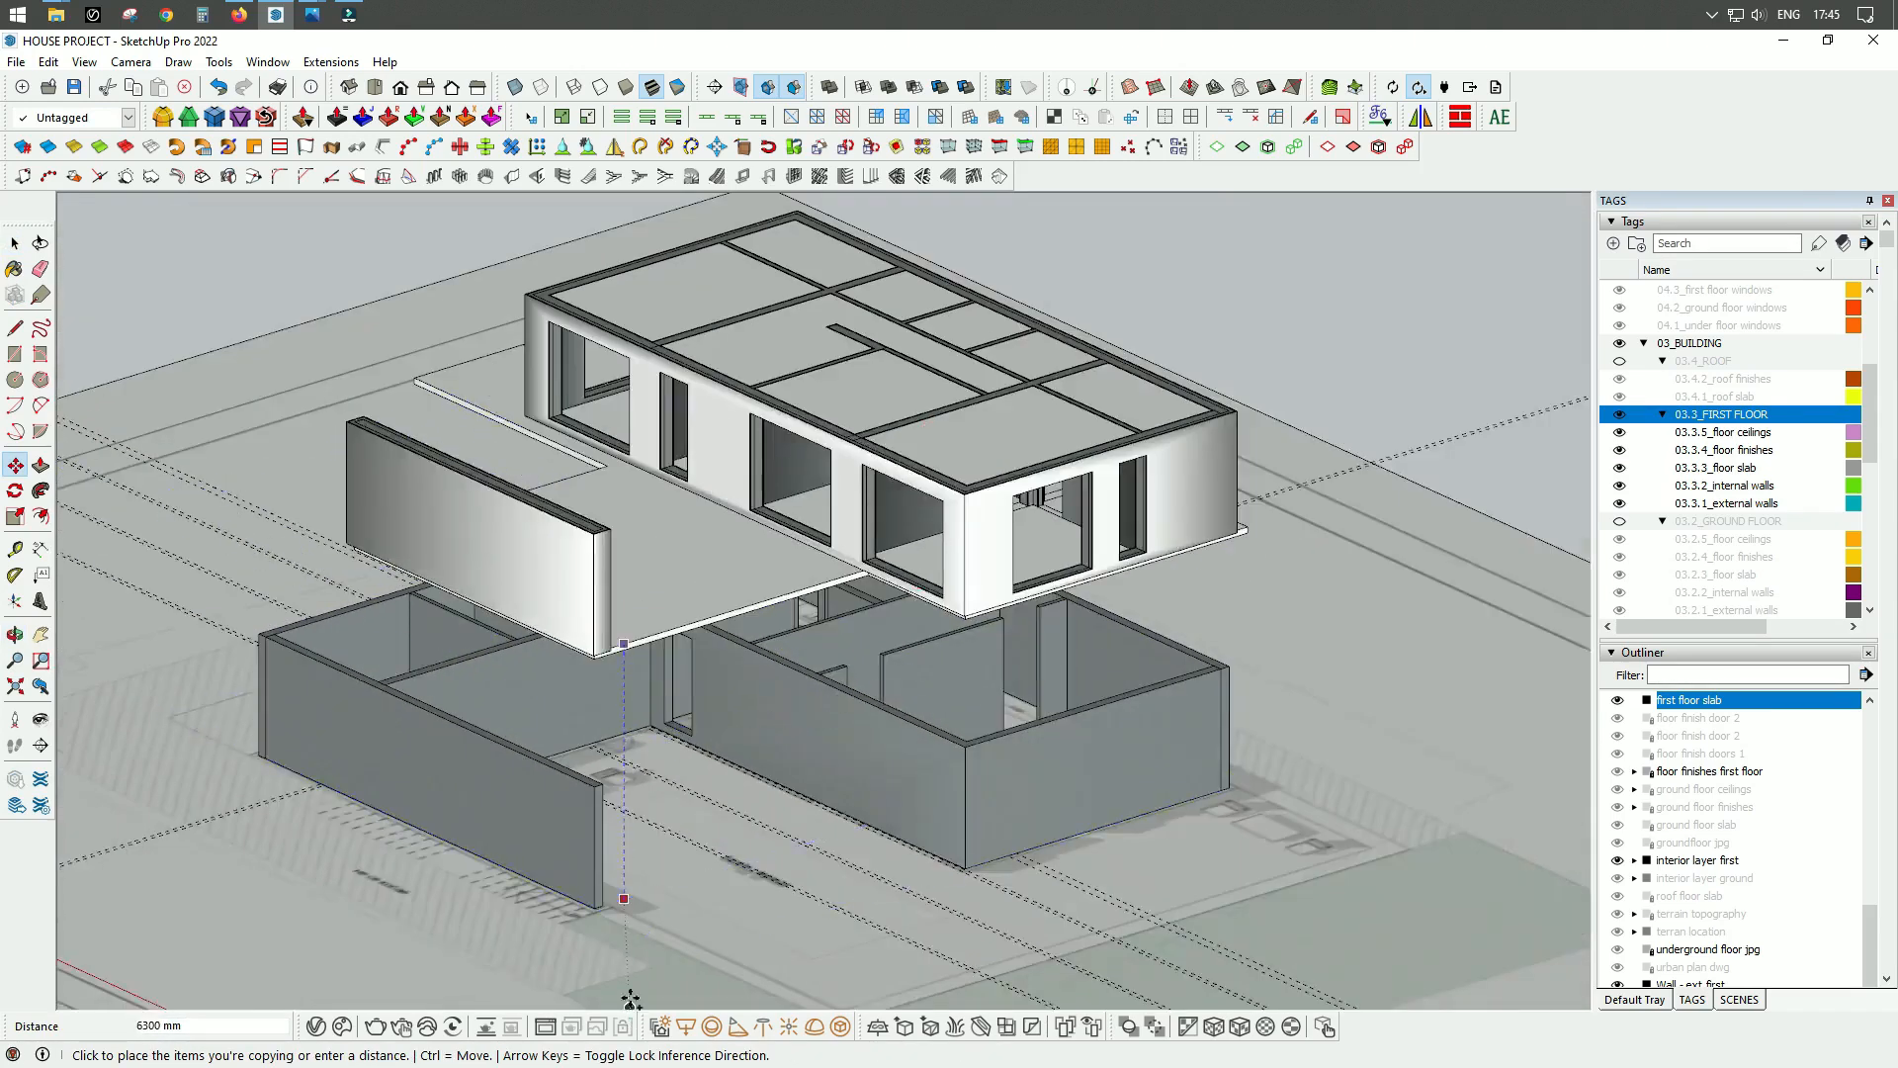
scroll(619, 831, up, 6)
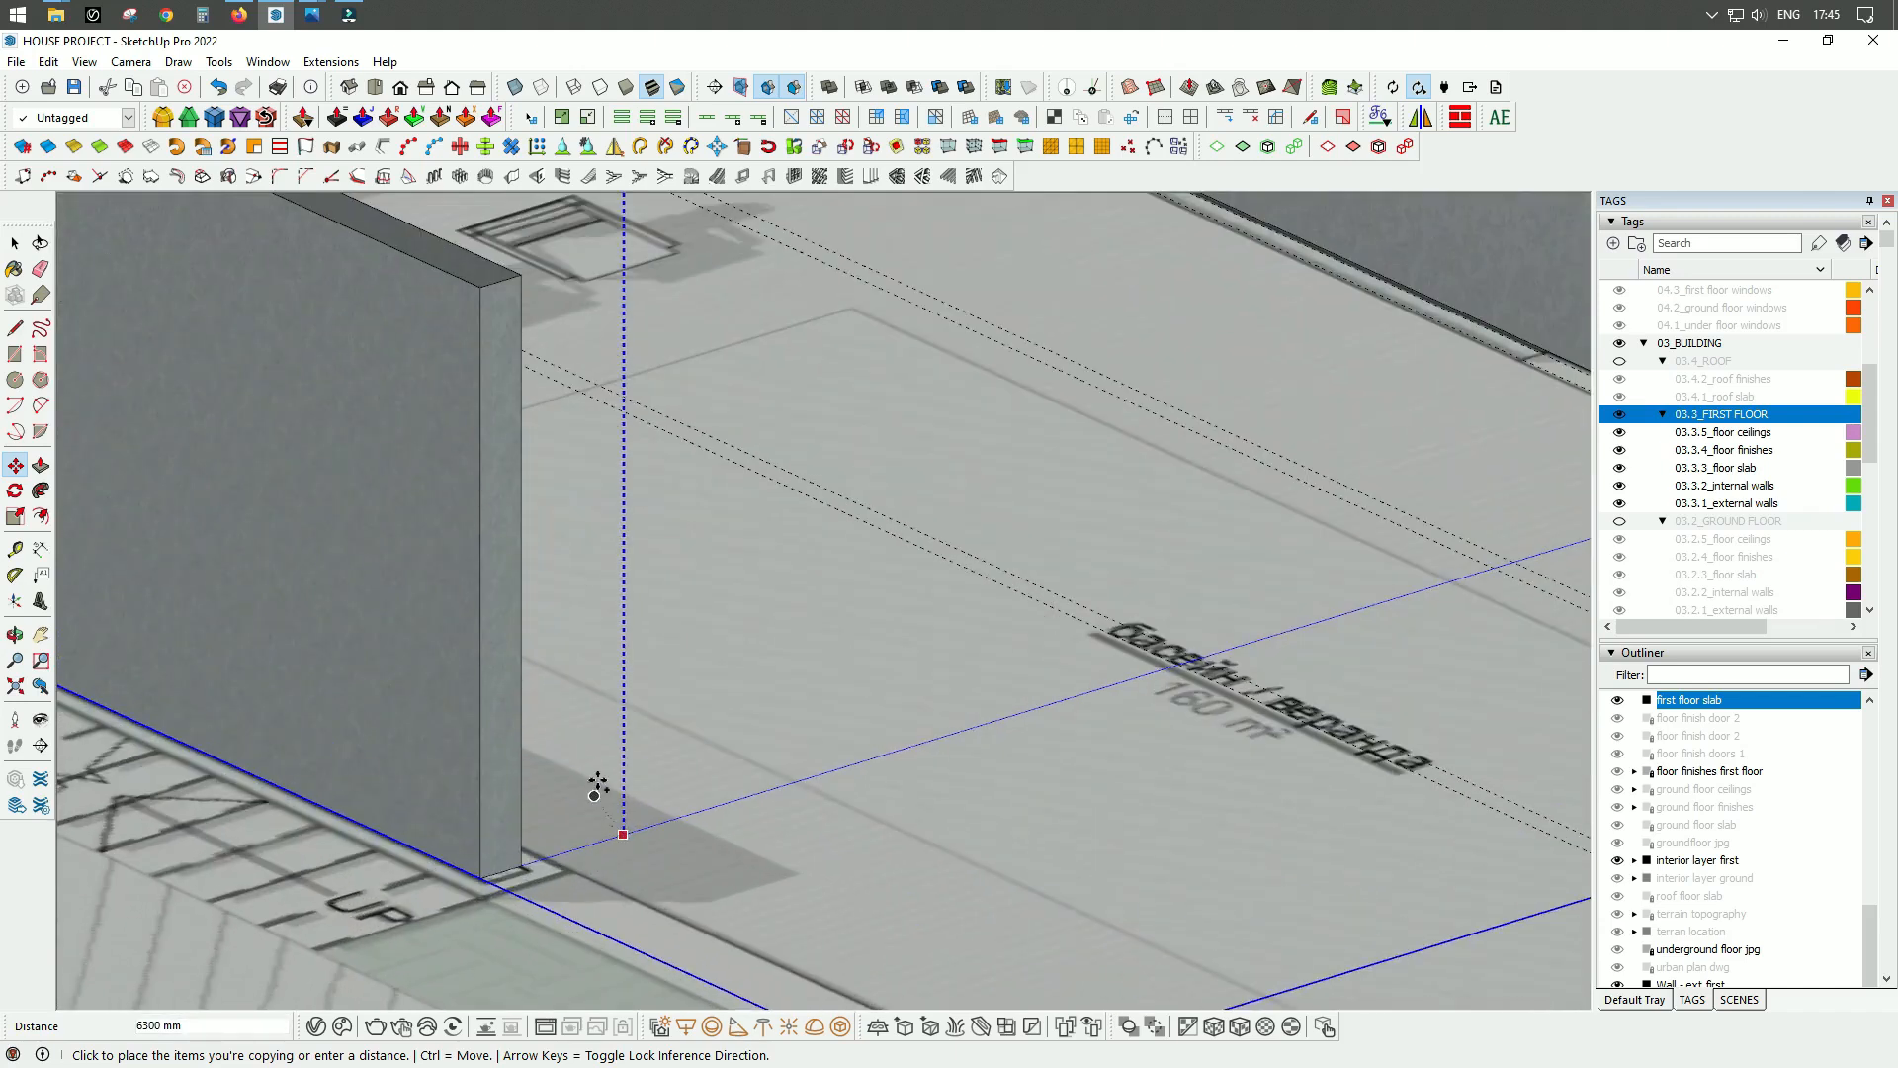
click(522, 866)
scroll(781, 751, down, 8)
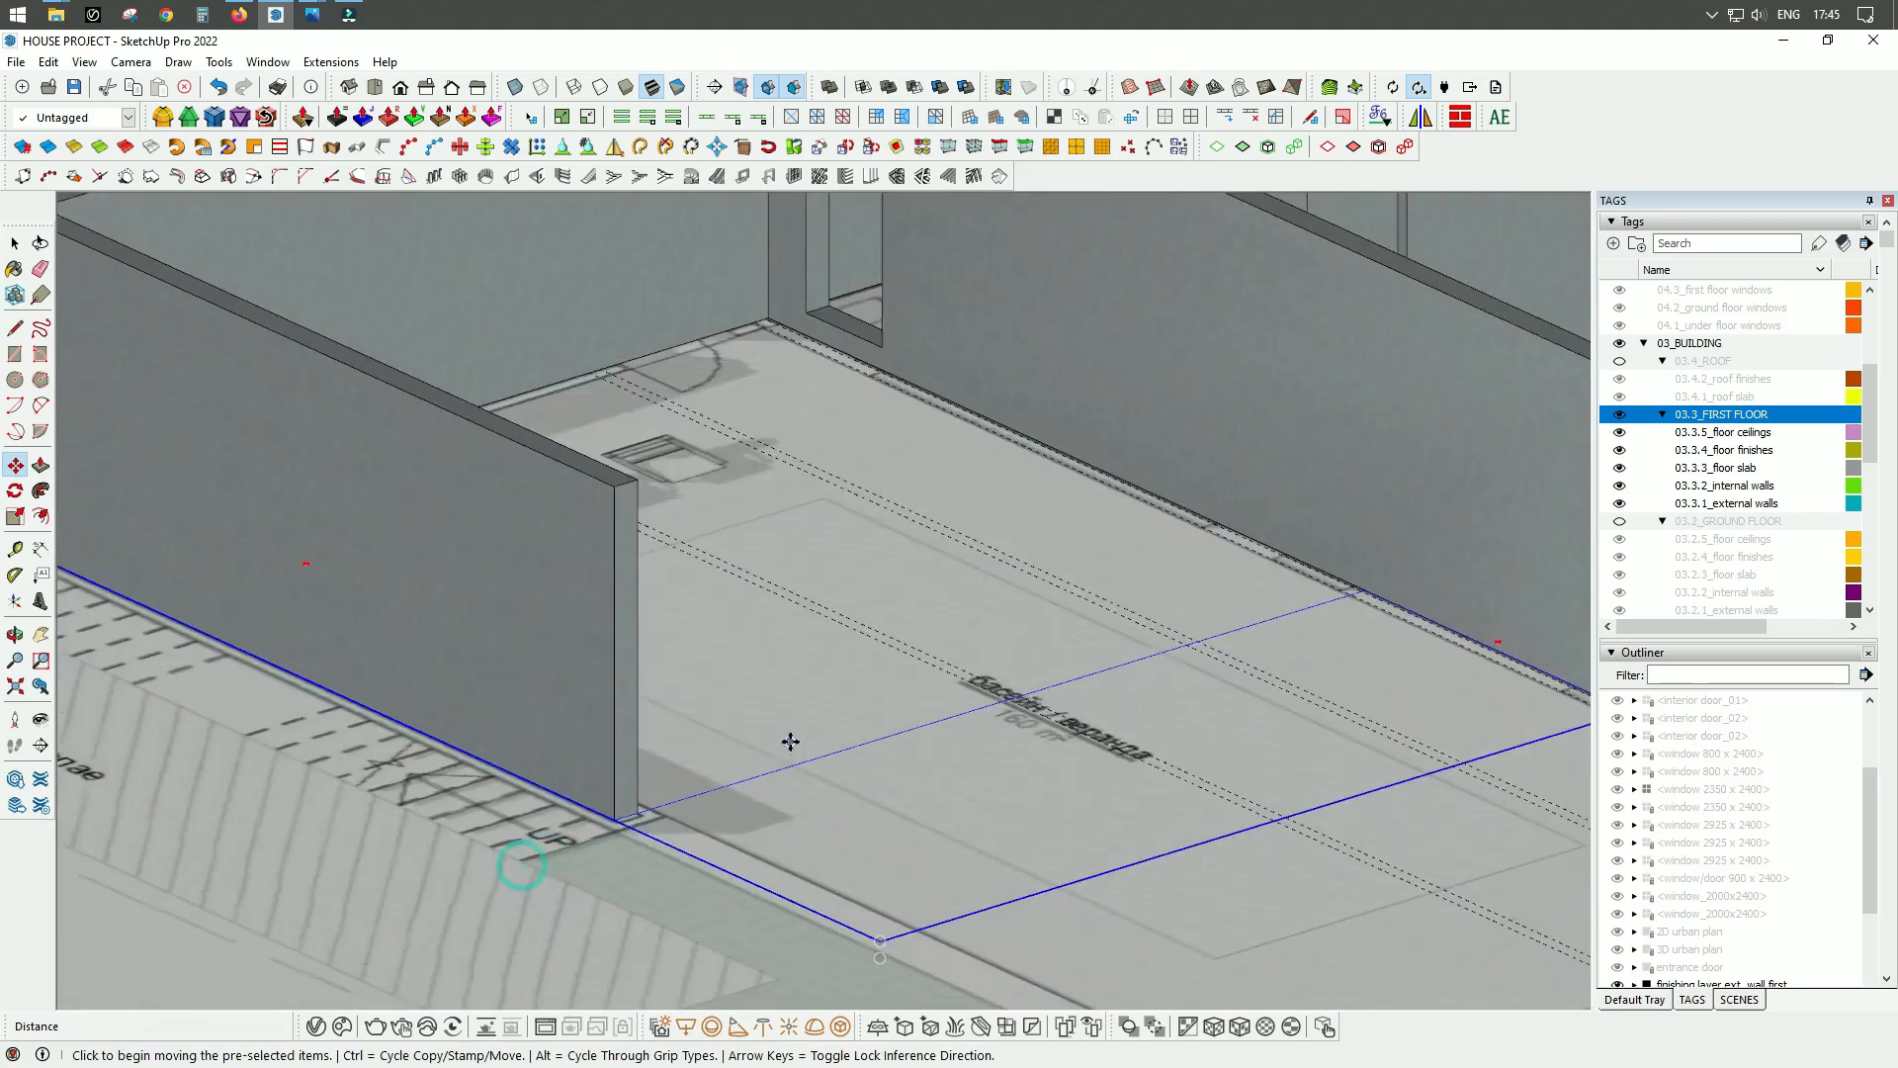
middle_drag(747, 912, 799, 1024)
key(space)
Step: Rename the lower copy of the first floor slab so that it is identified as the underground one
scroll(894, 609, up, 2)
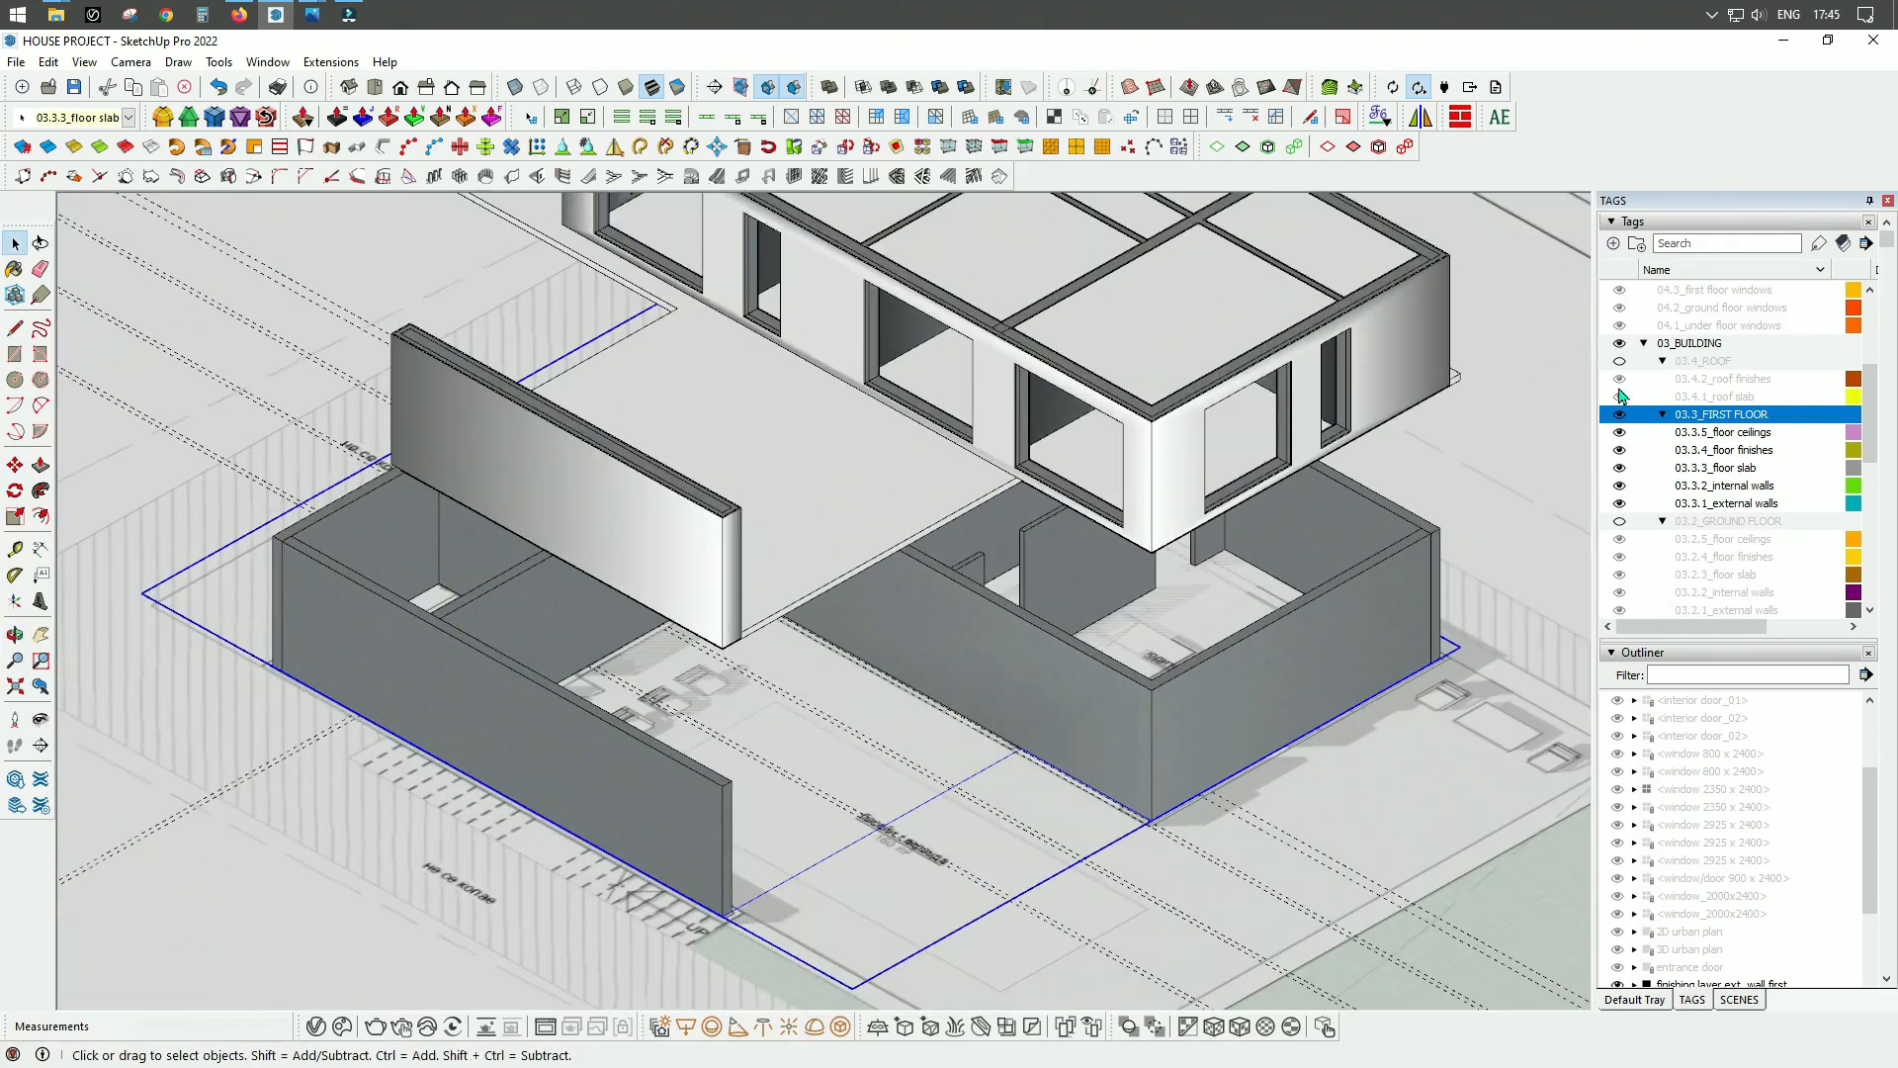
middle_drag(698, 906, 745, 767)
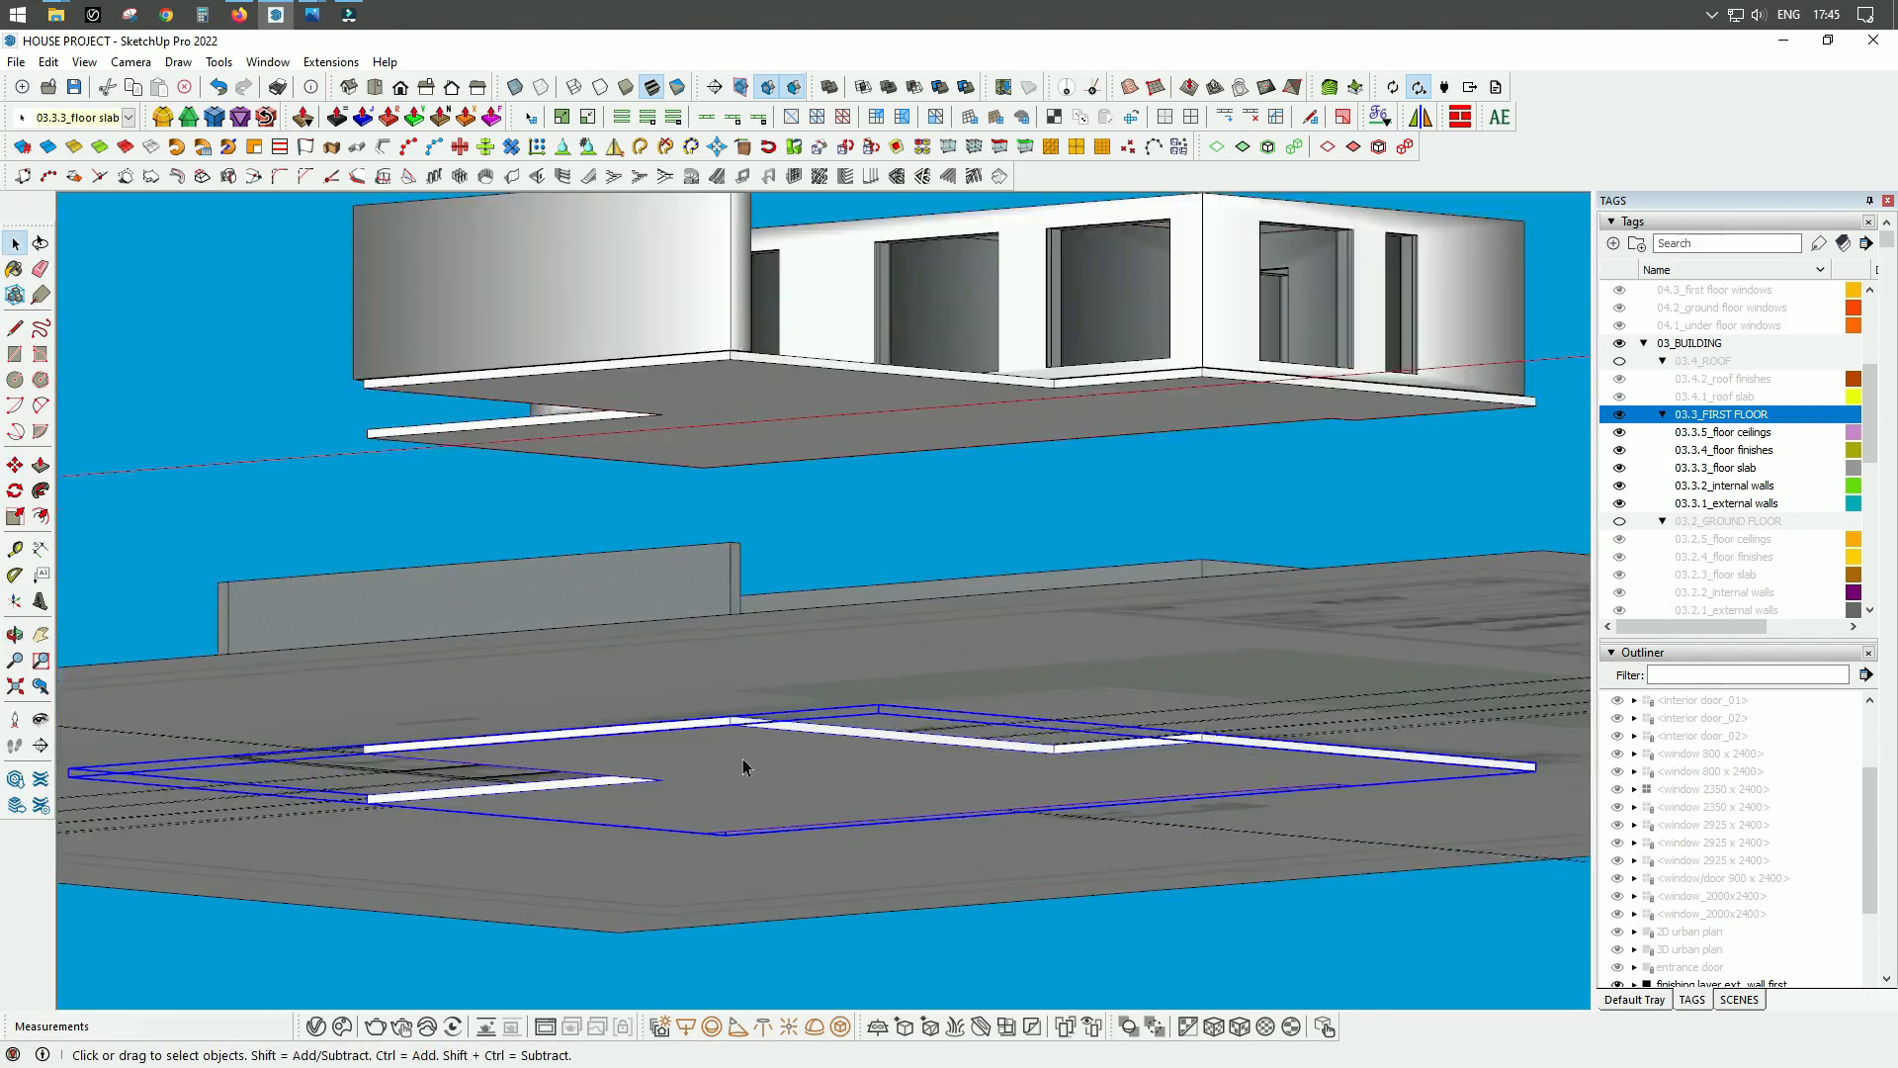
scroll(746, 761, up, 2)
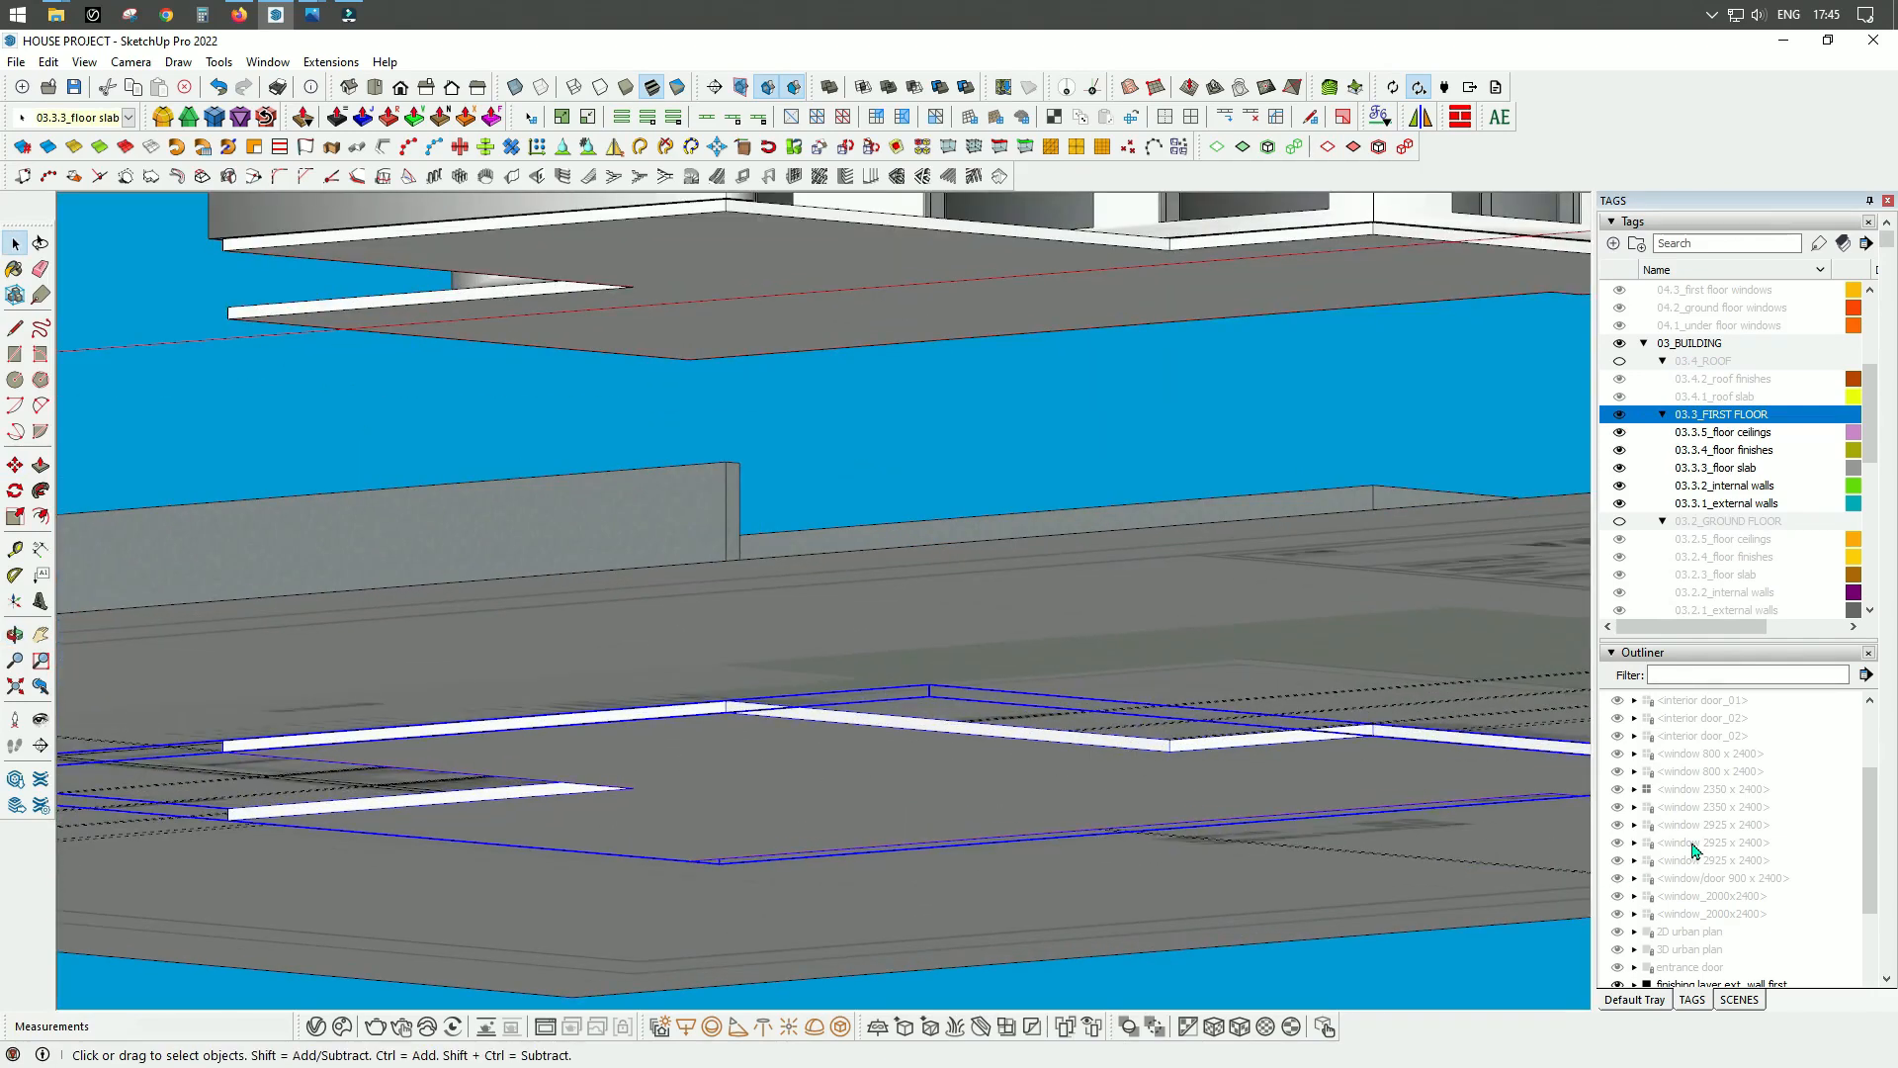
scroll(1694, 852, down, 10)
scroll(1697, 866, up, 2)
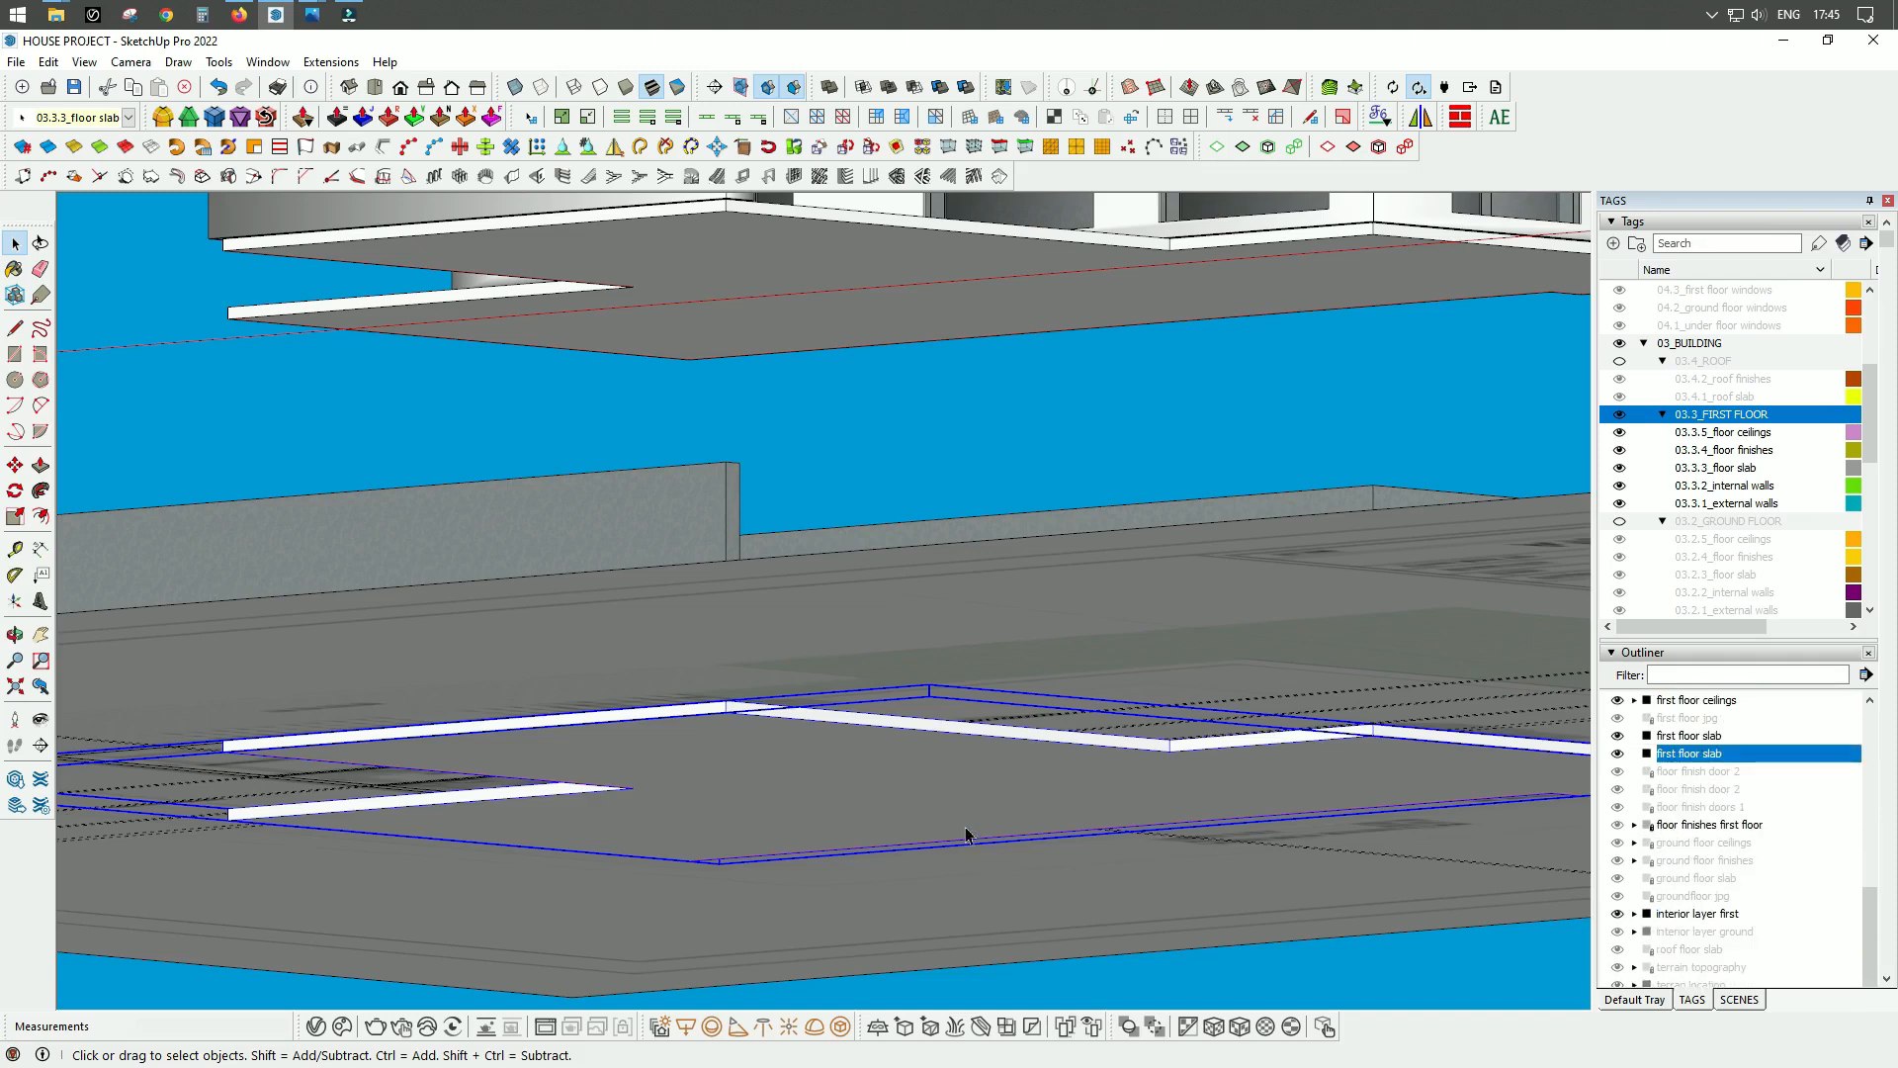
right_click(1690, 759)
click(1709, 734)
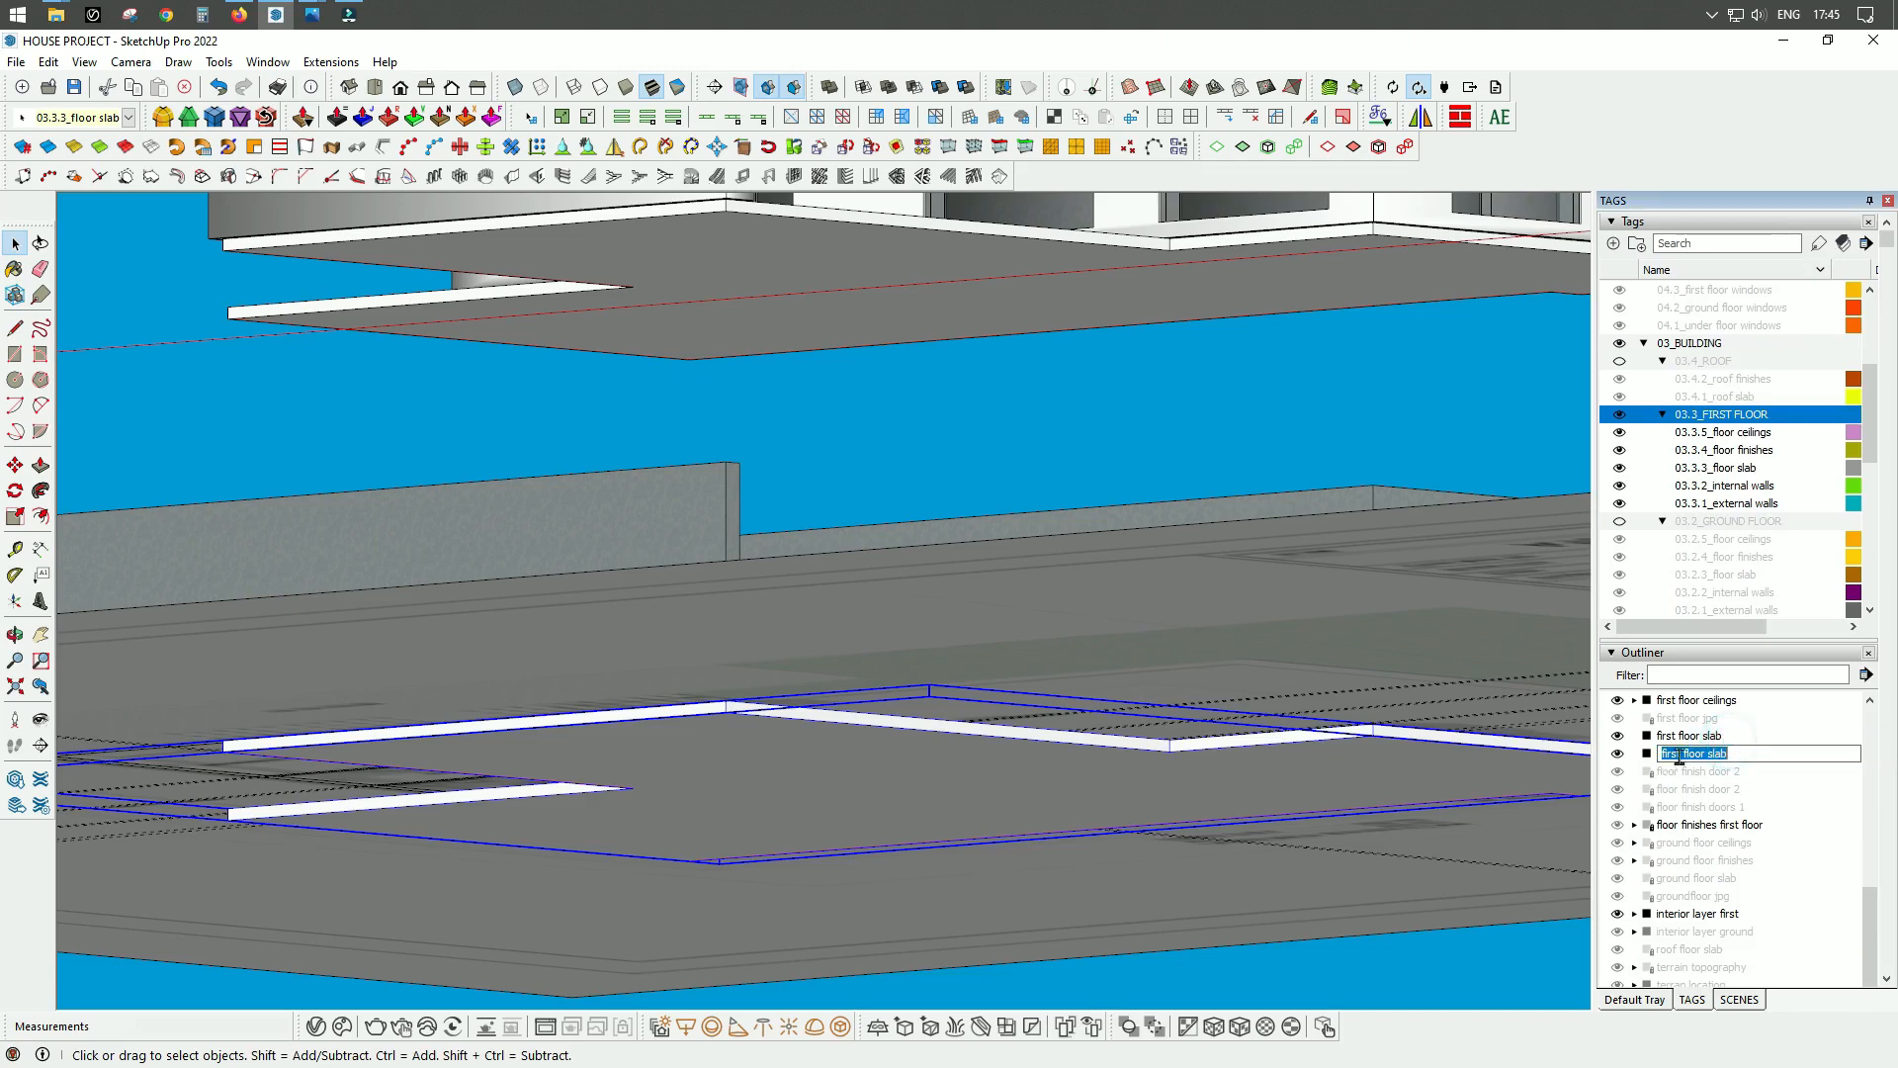
double_click(1682, 756)
text(unde)
key(Return)
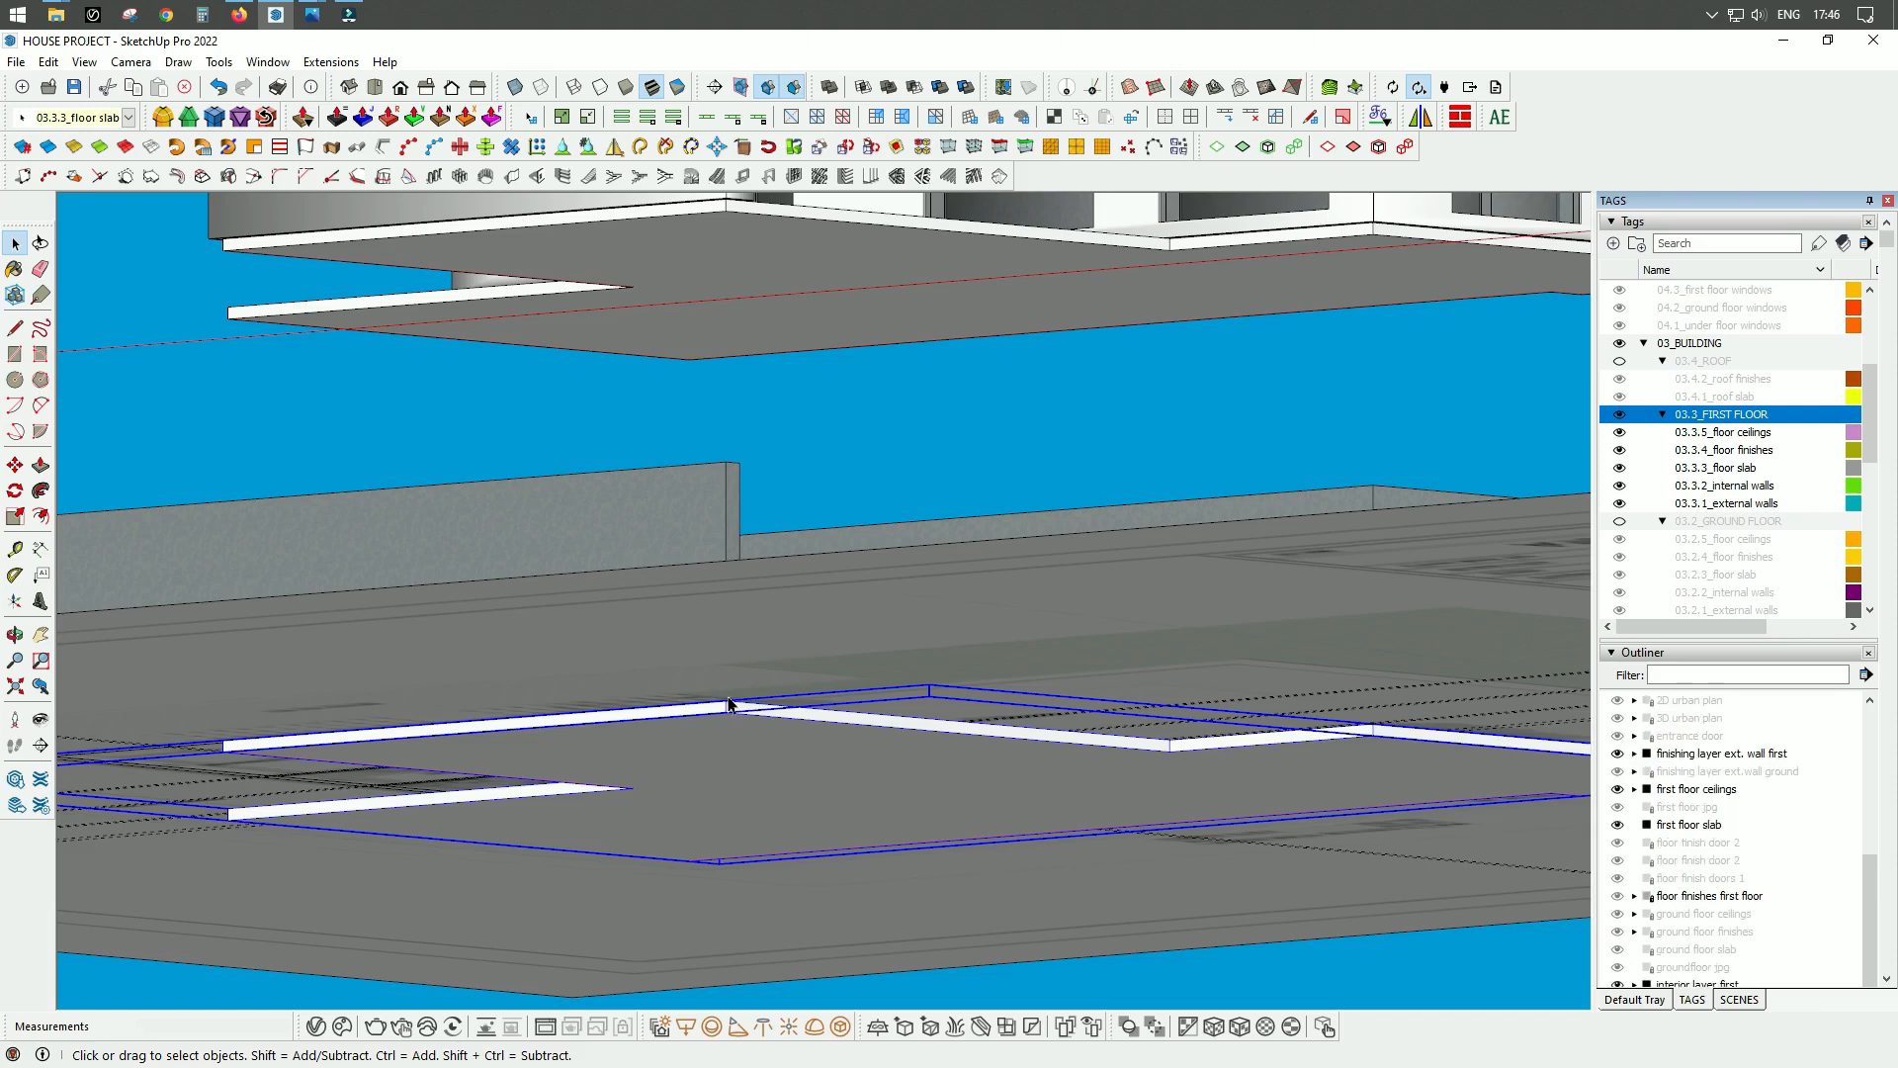
Step: Assign the copied slab beneath the underground walls to the 03.1.3_floor slab tag
mouse_move(835, 720)
middle_down()
mouse_move(826, 762)
mouse_move(814, 703)
mouse_move(827, 751)
middle_up()
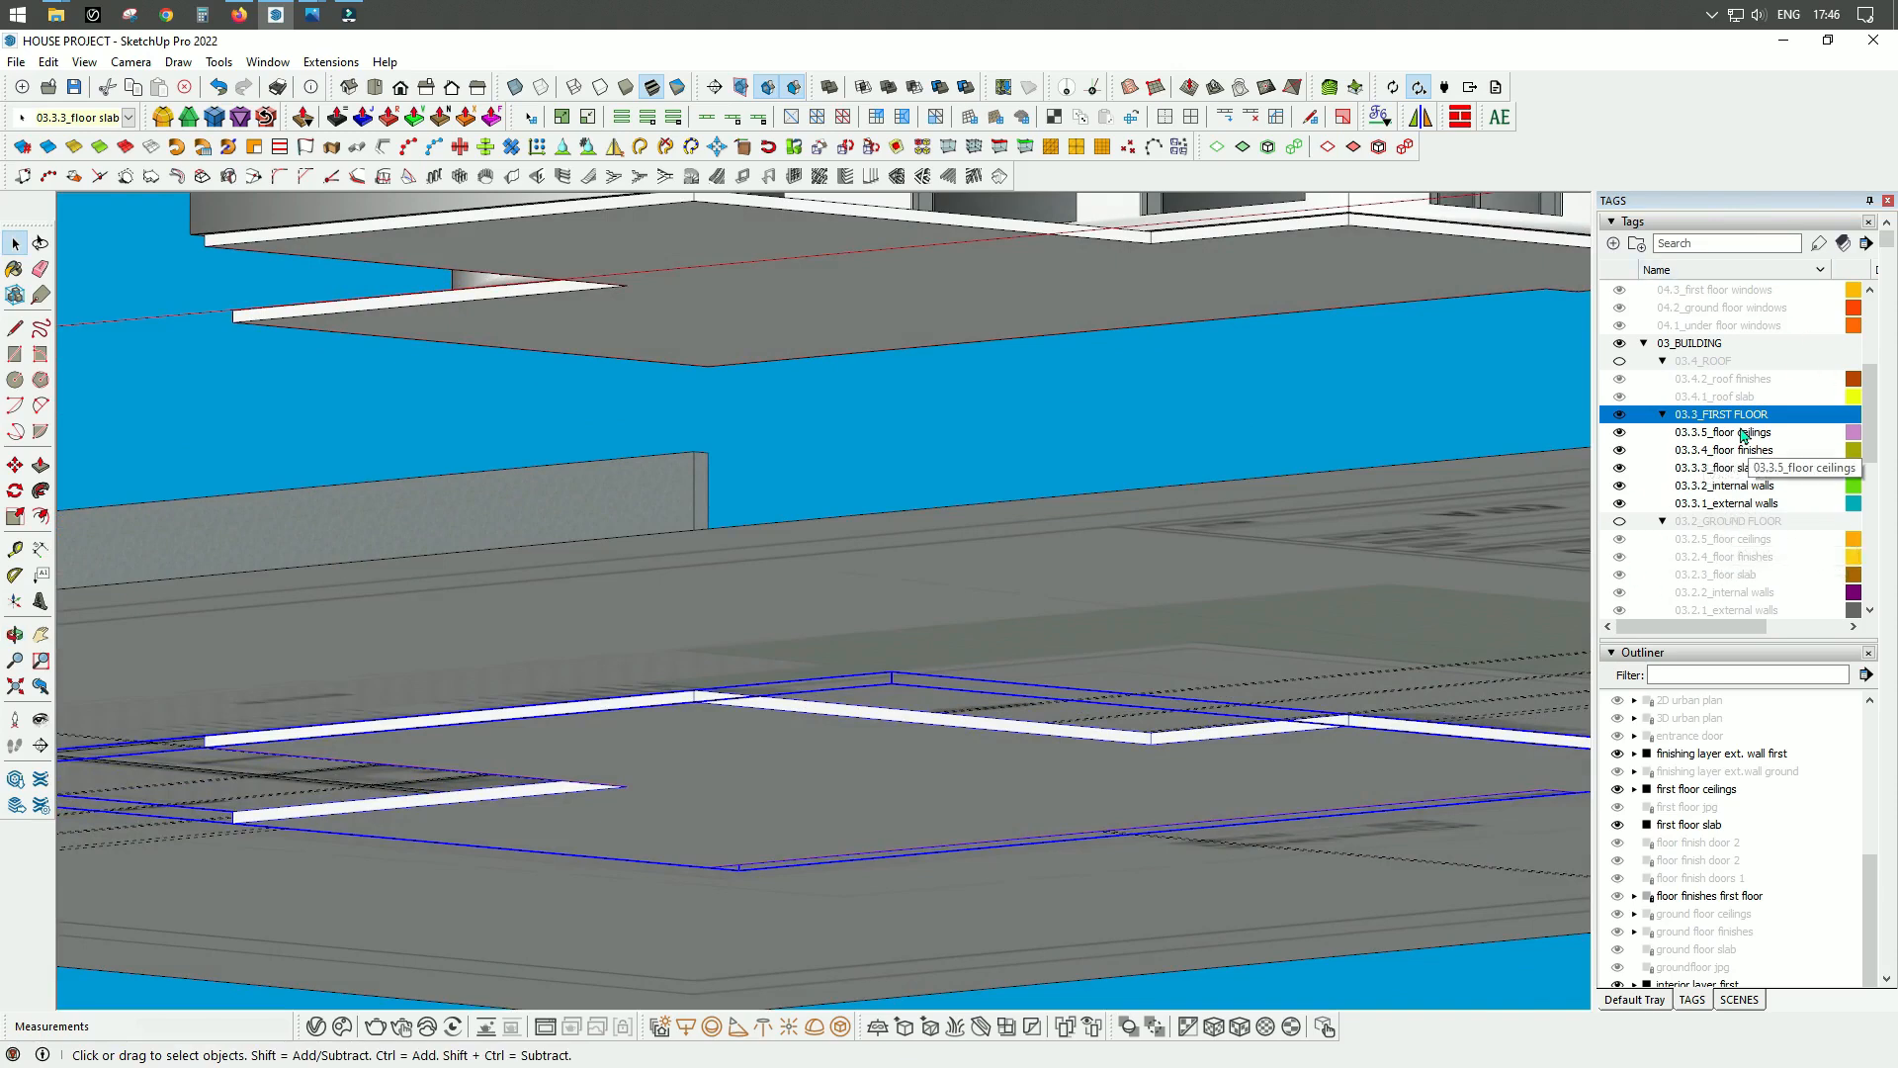
scroll(1743, 435, down, 4)
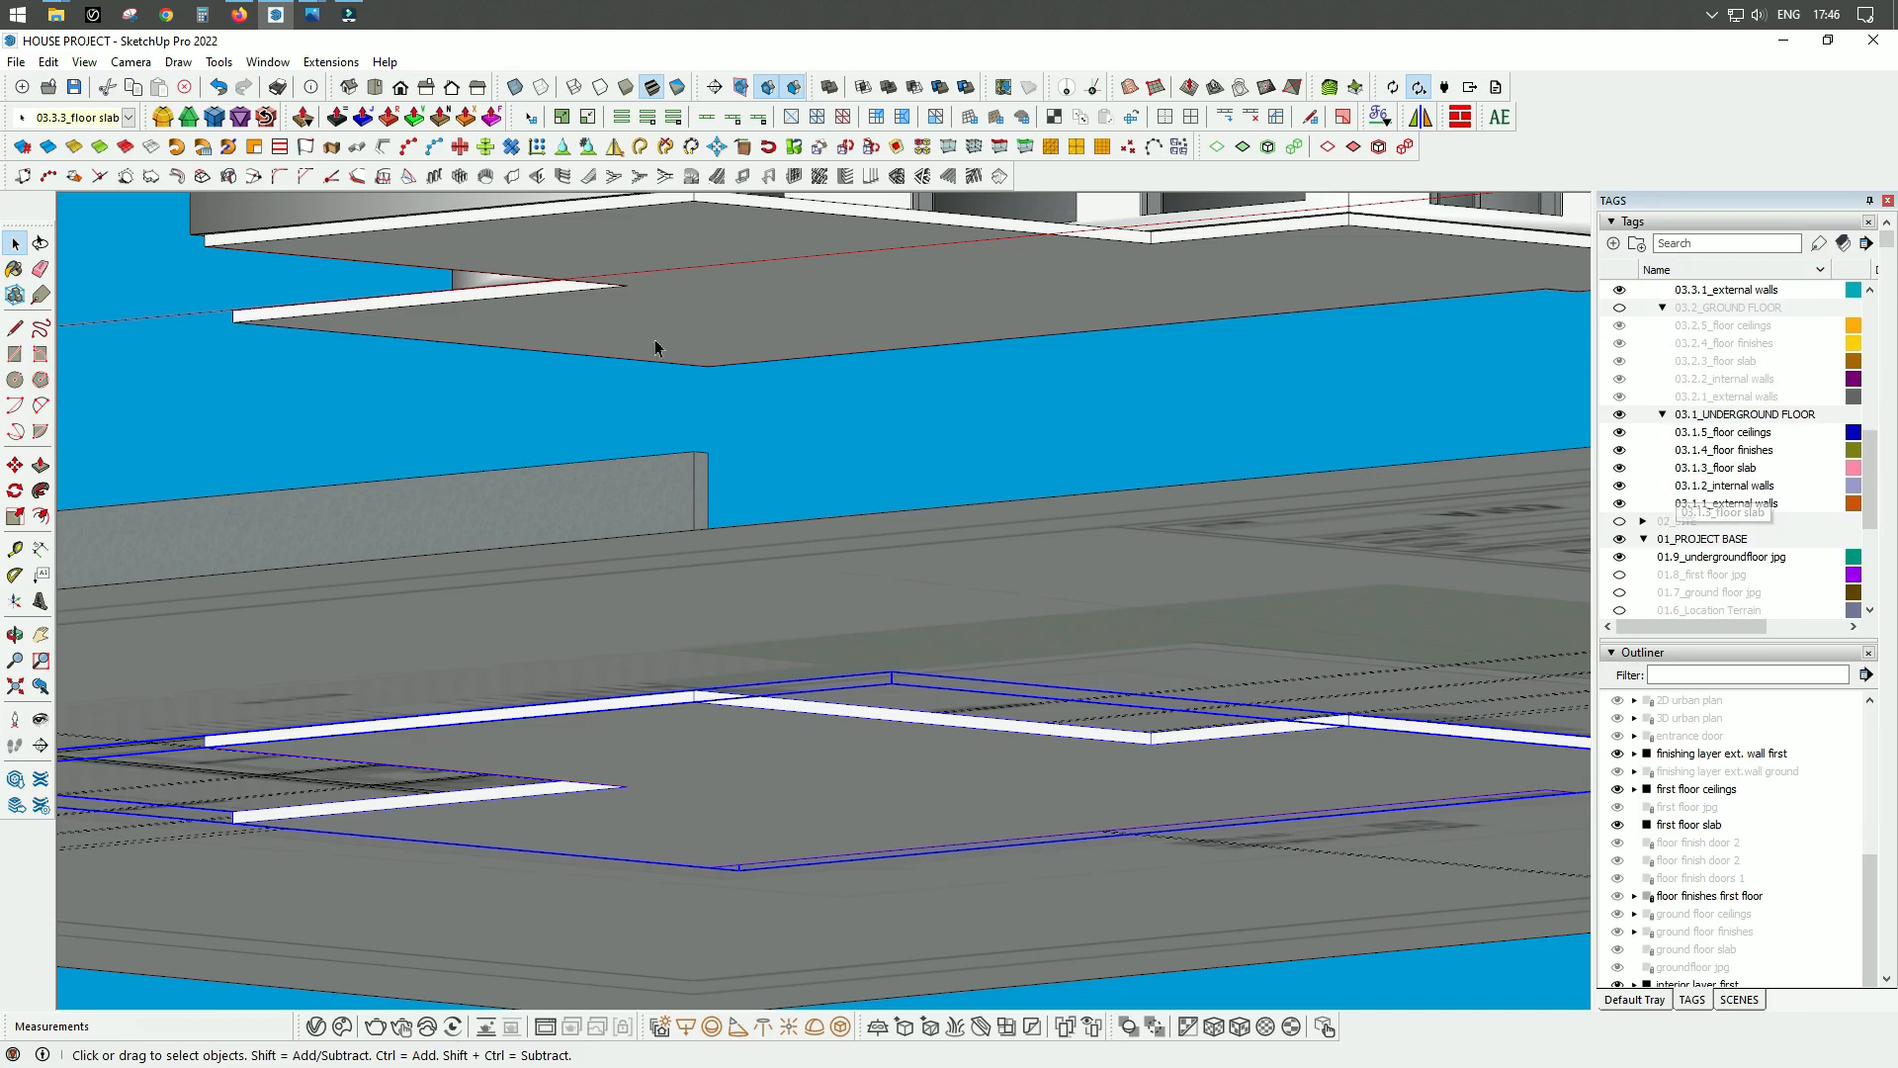
click(129, 118)
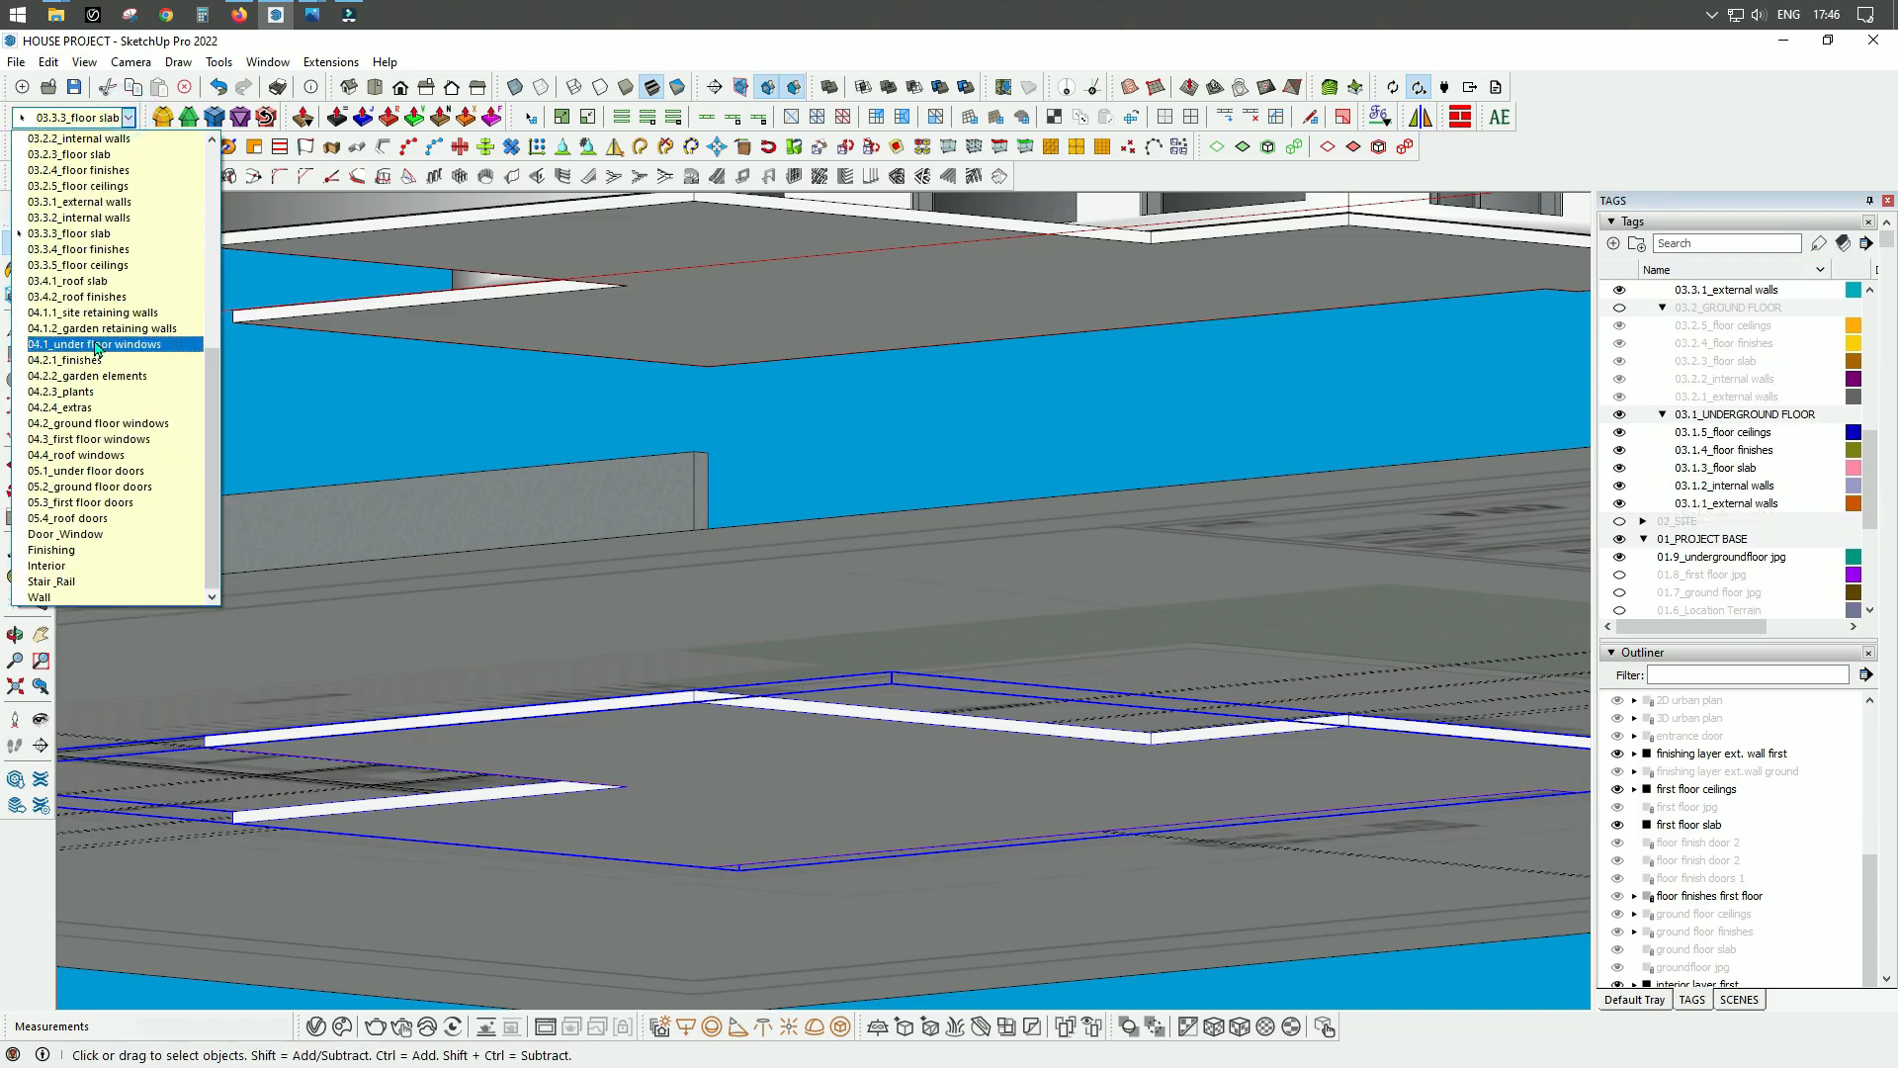
scroll(87, 257, up, 2)
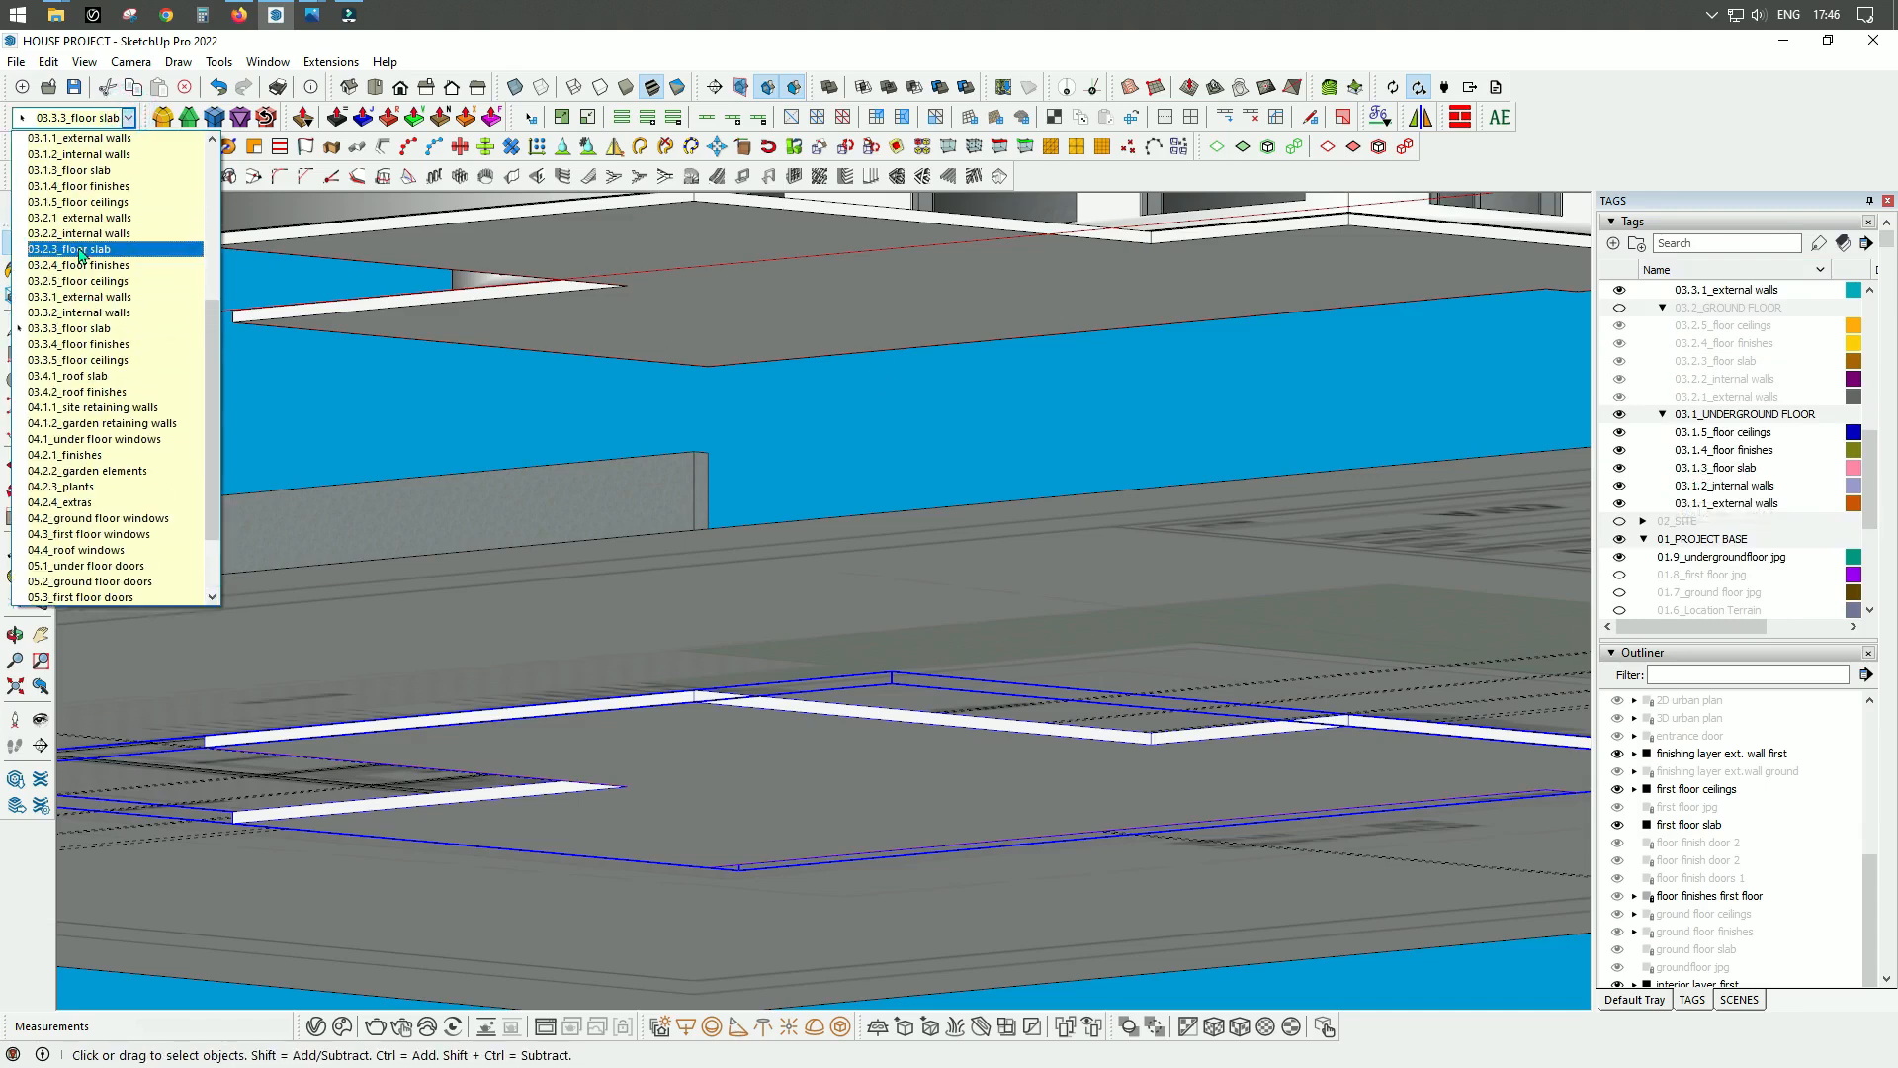
click(95, 170)
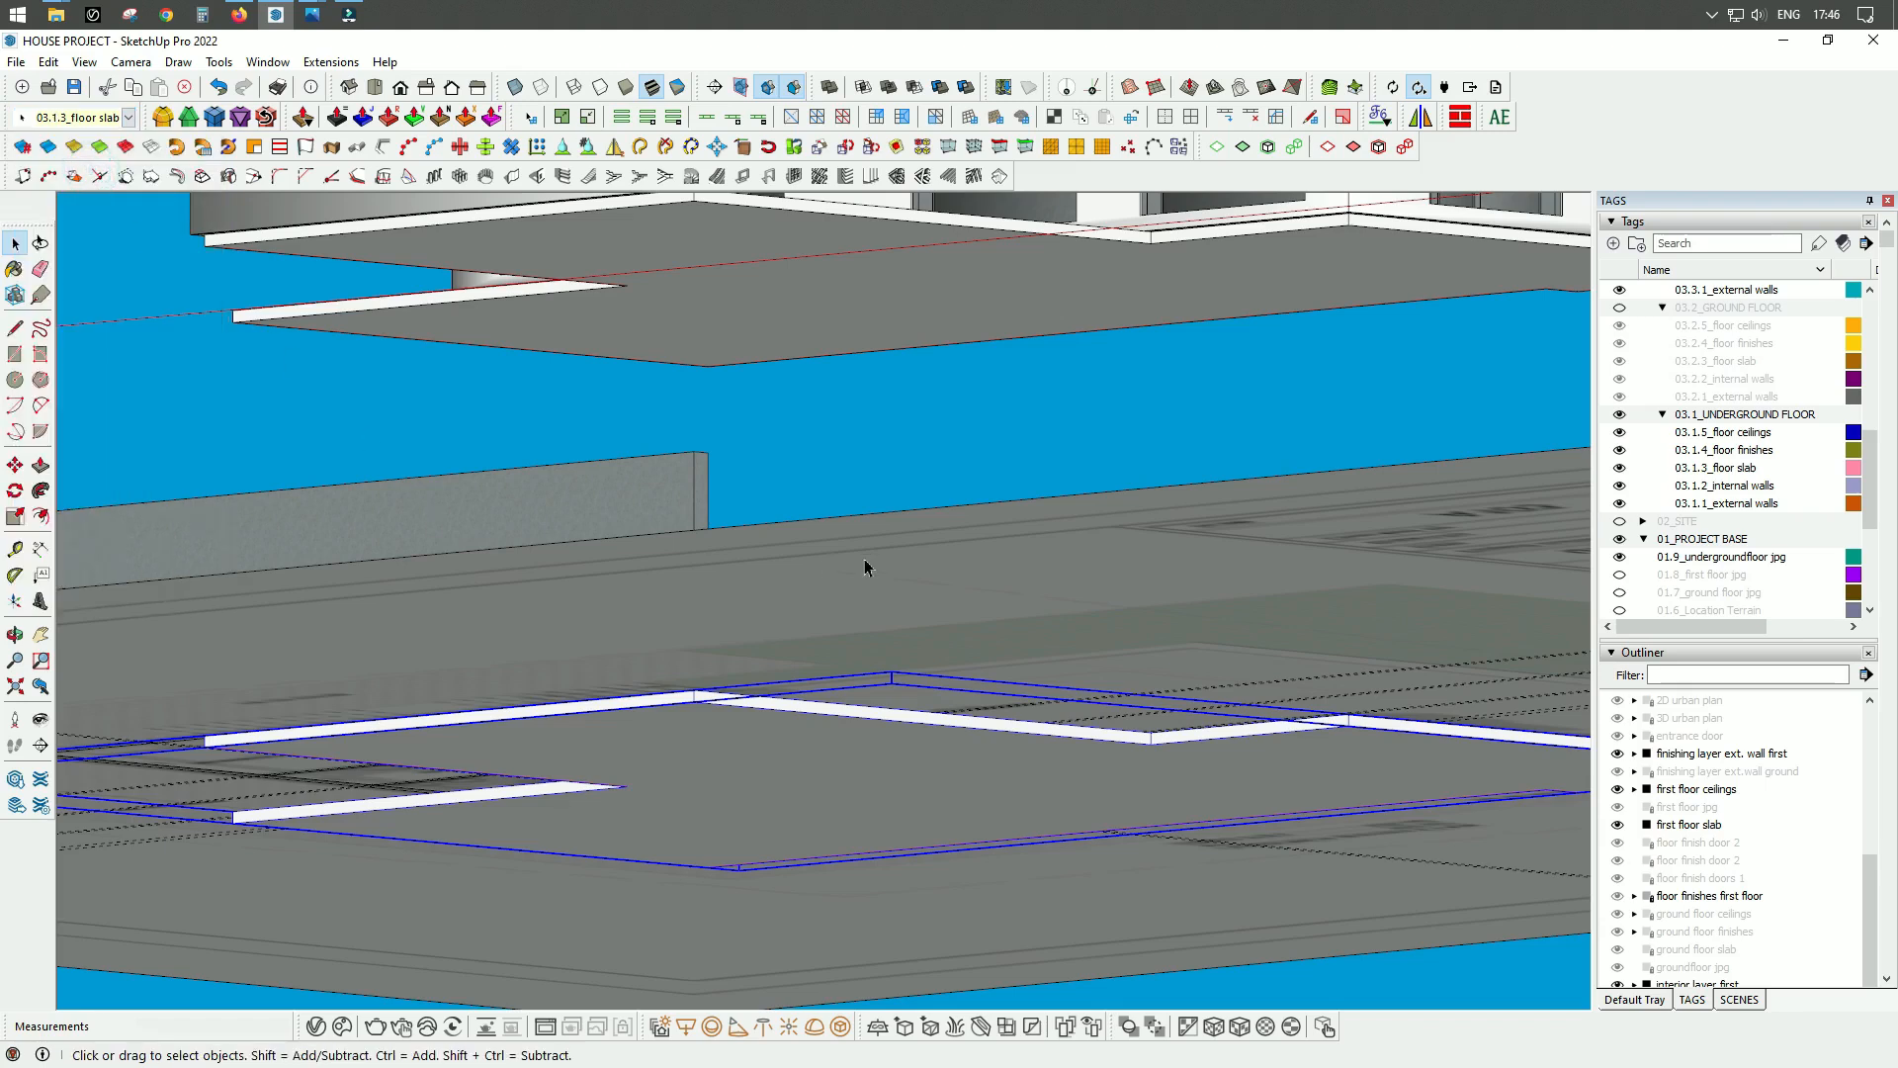
Step: Hide the 01.9_undergroundfloor jpg tag so the copied slab can be viewed without the plan image
middle_drag(1095, 569, 837, 818)
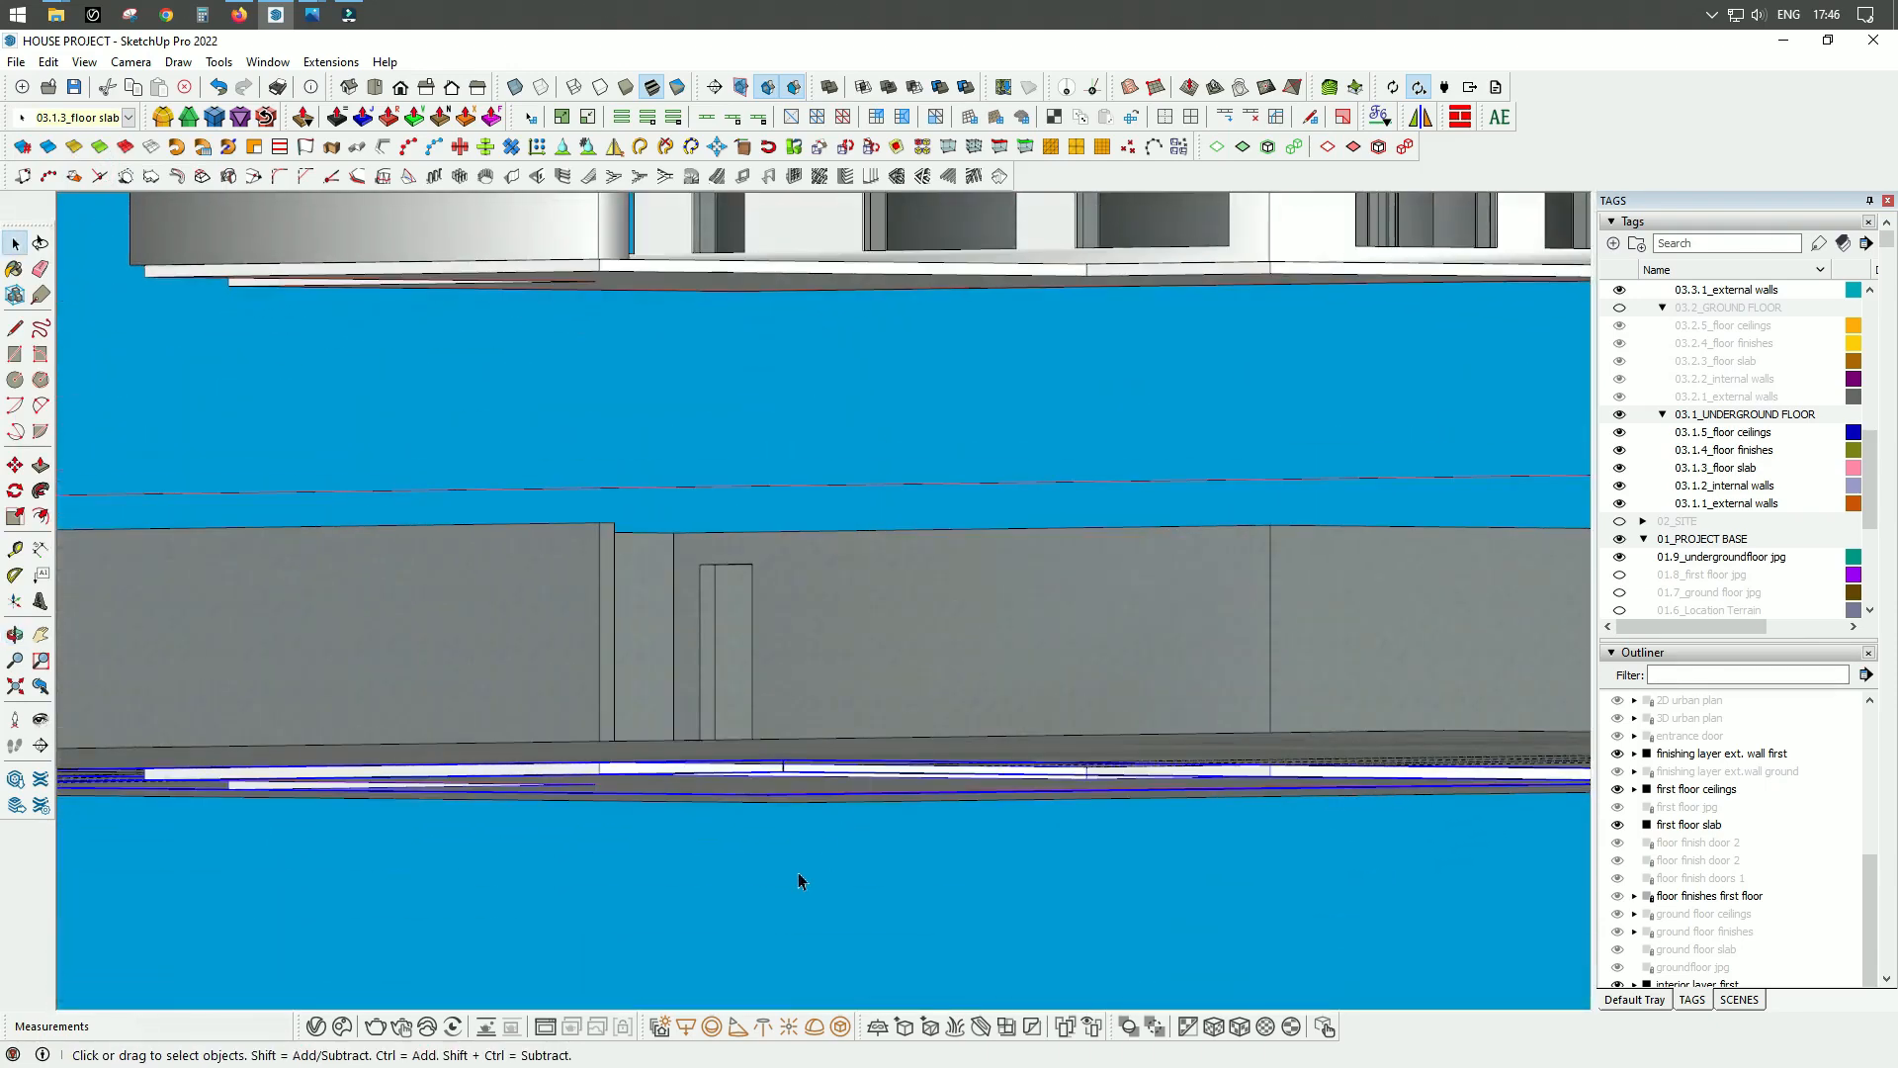
middle_drag(648, 492, 1082, 710)
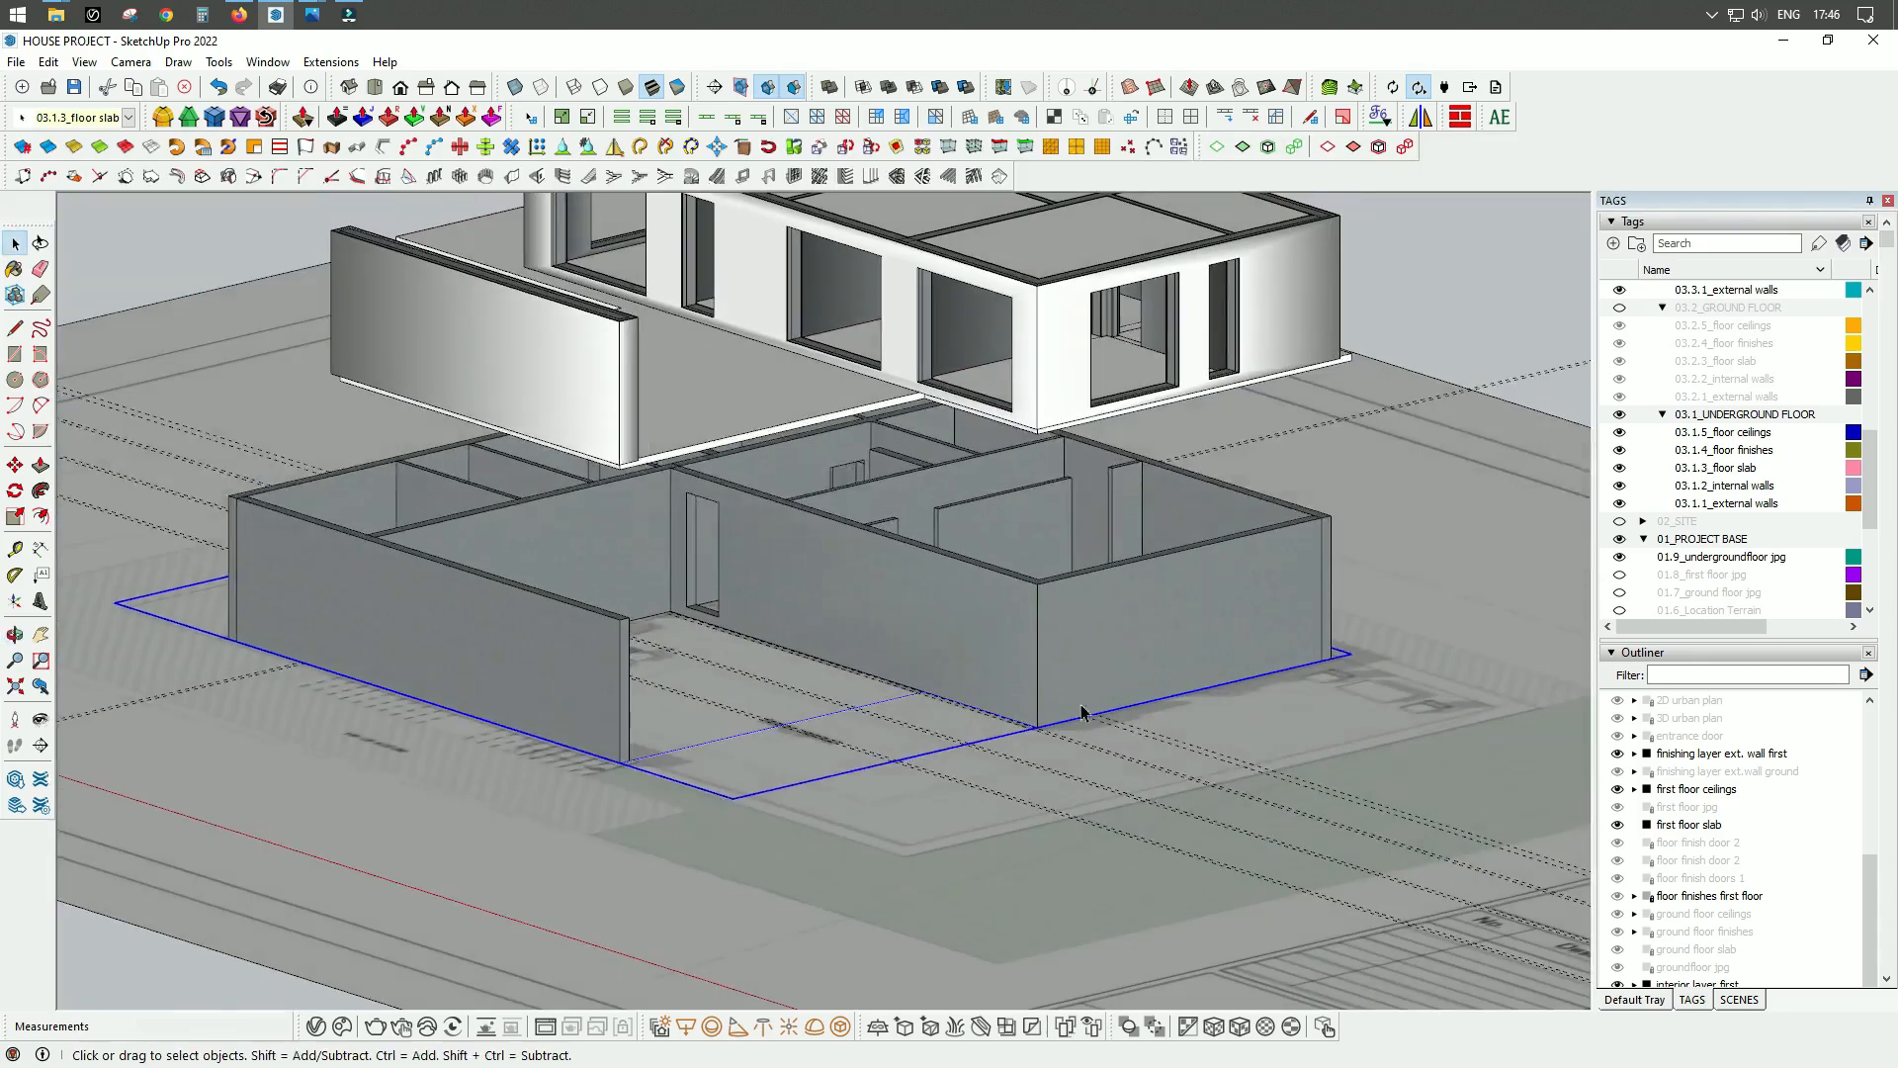
scroll(809, 784, down, 2)
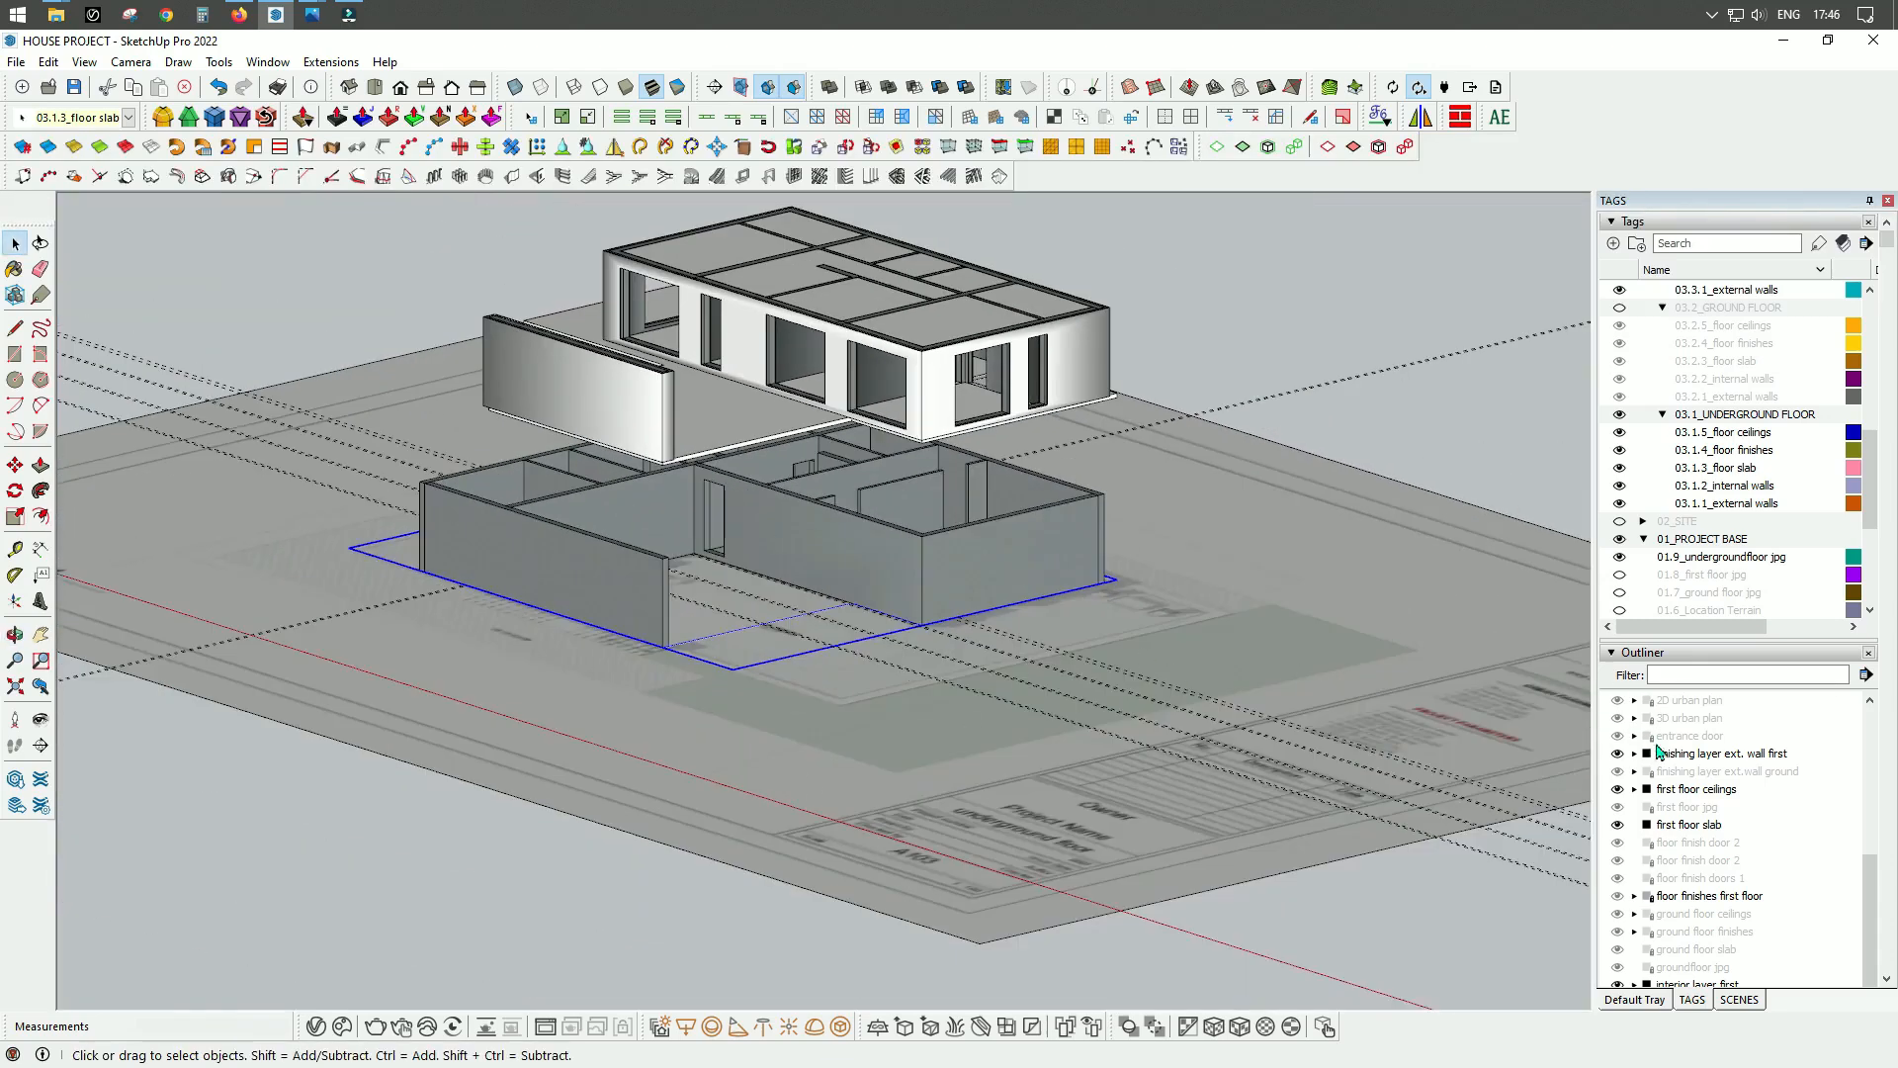
scroll(1667, 761, up, 5)
scroll(1734, 561, up, 1)
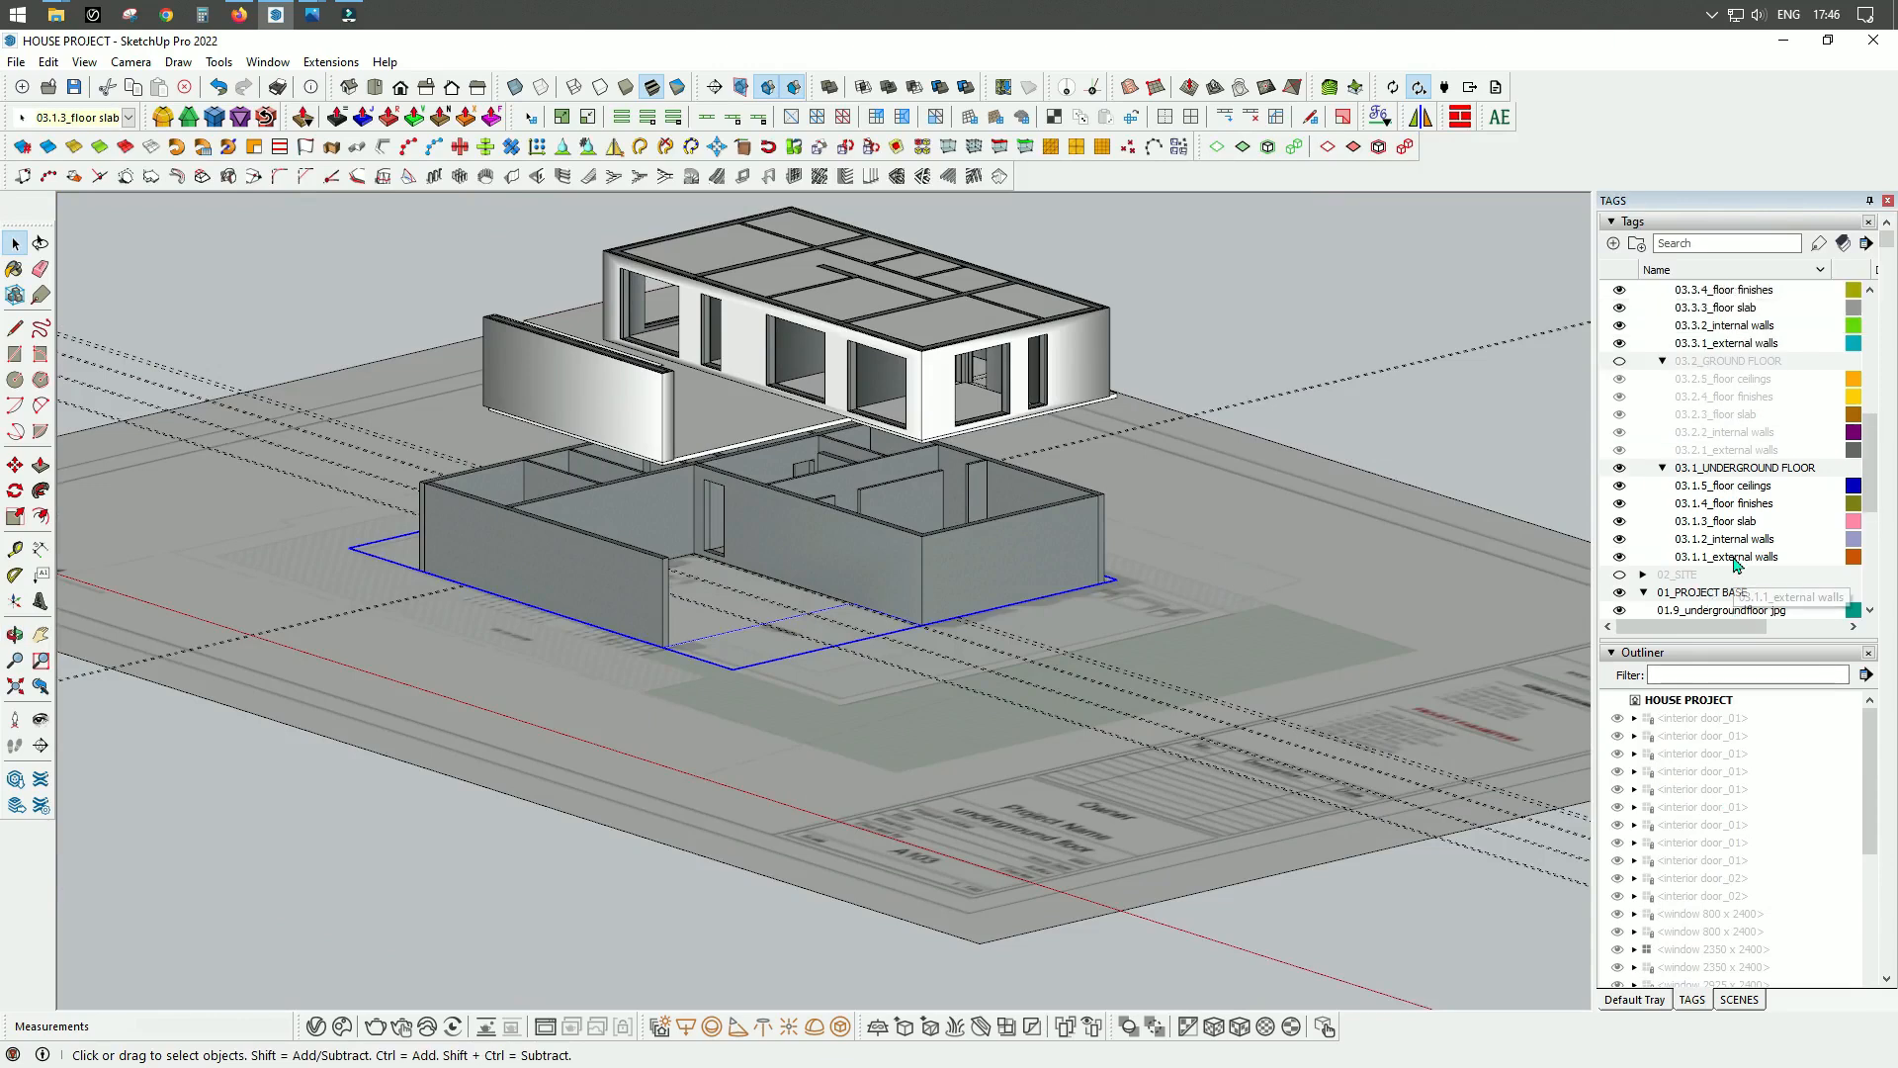
scroll(1737, 563, down, 4)
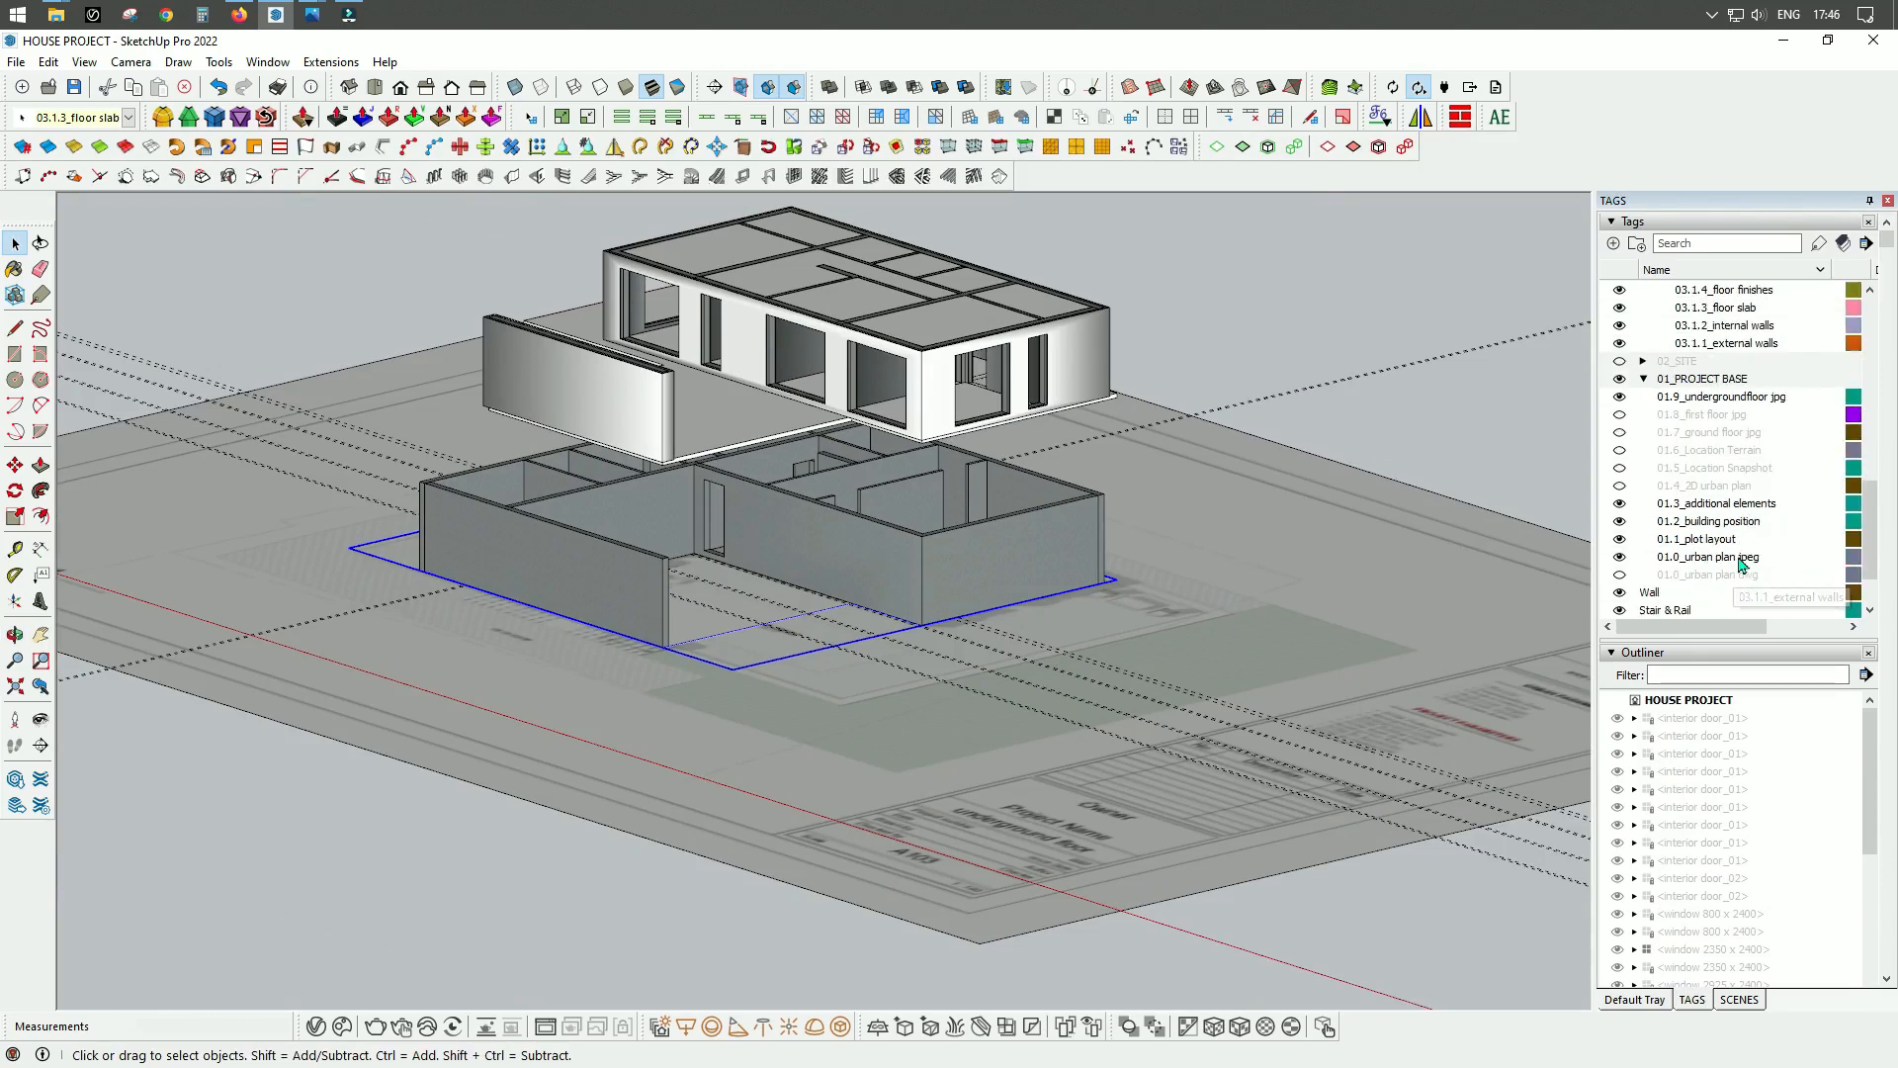
click(1620, 396)
scroll(945, 681, up, 8)
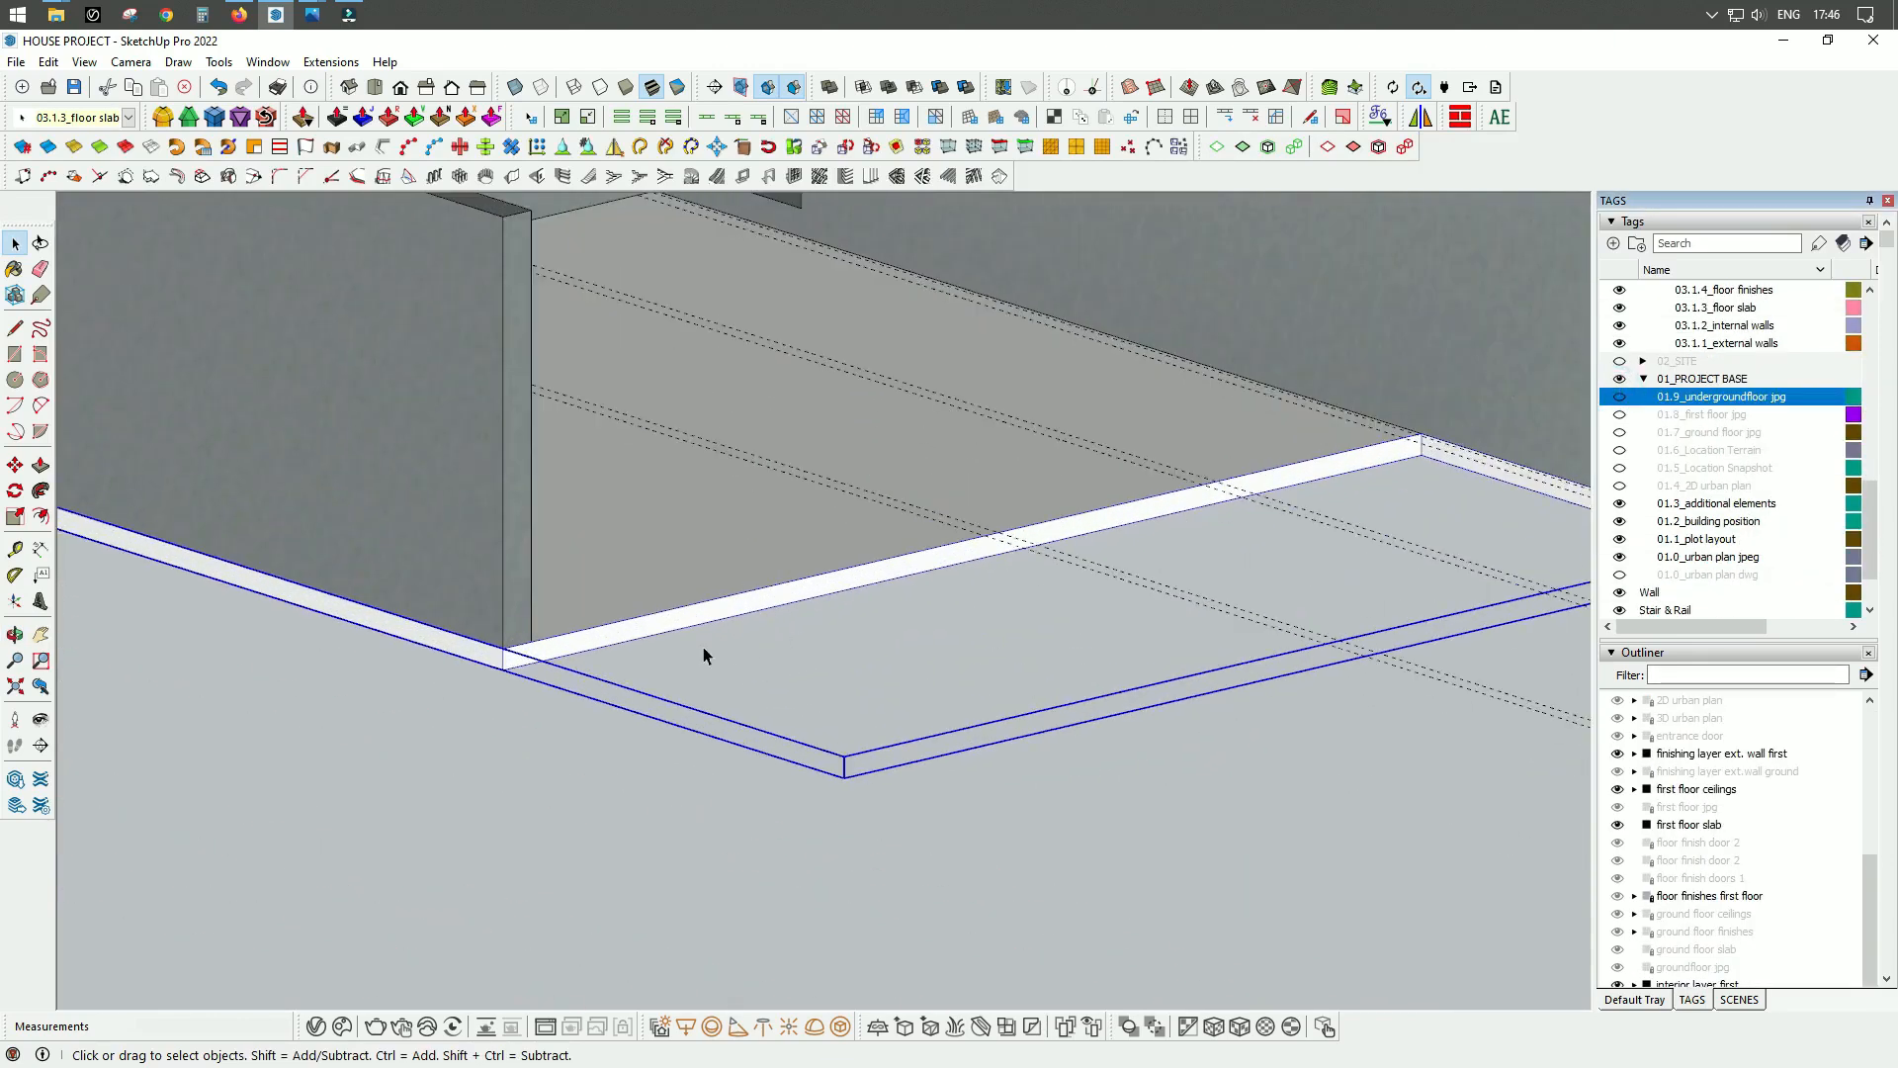
scroll(619, 805, down, 6)
Step: Open the copied underground slab group for editing, cancelling the first edit attempt at the locked-instances prompt
middle_drag(614, 839, 1516, 805)
scroll(1265, 850, down, 3)
middle_drag(1145, 859, 1123, 907)
scroll(716, 810, up, 5)
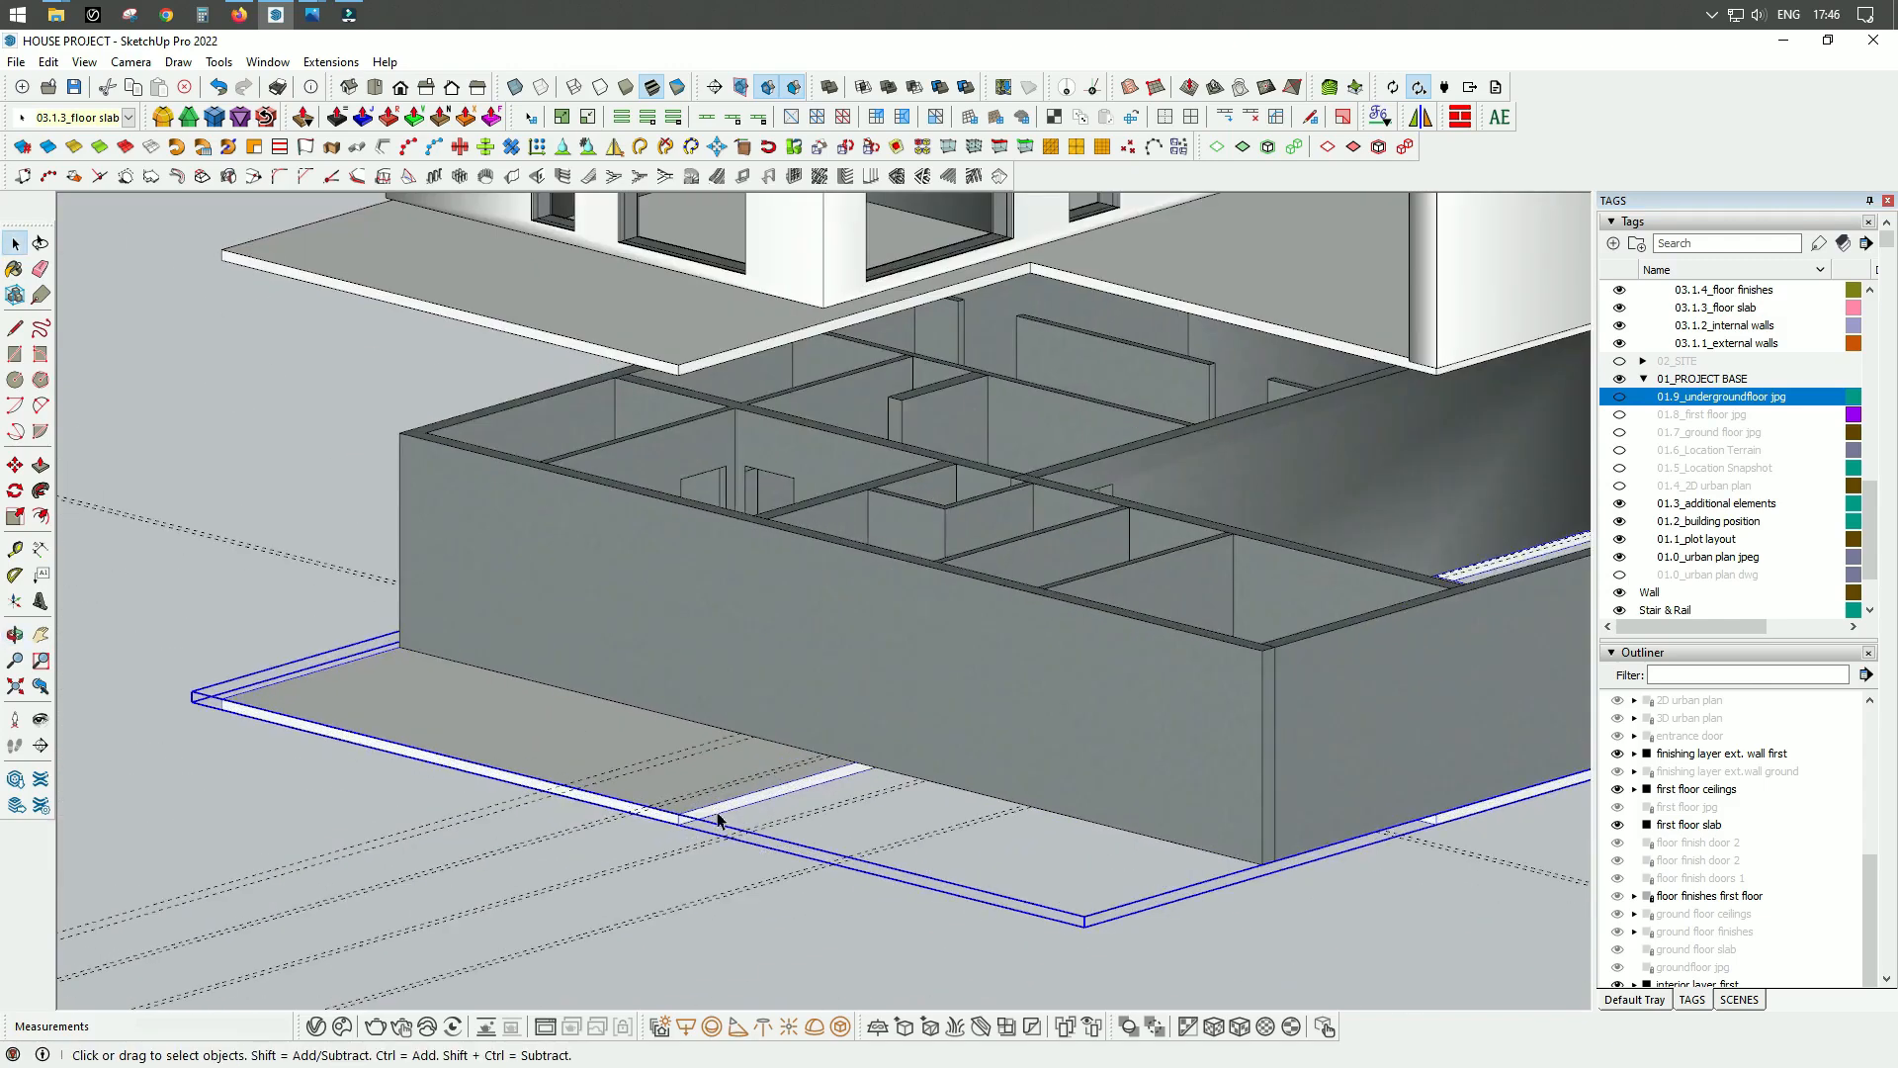
double_click(670, 777)
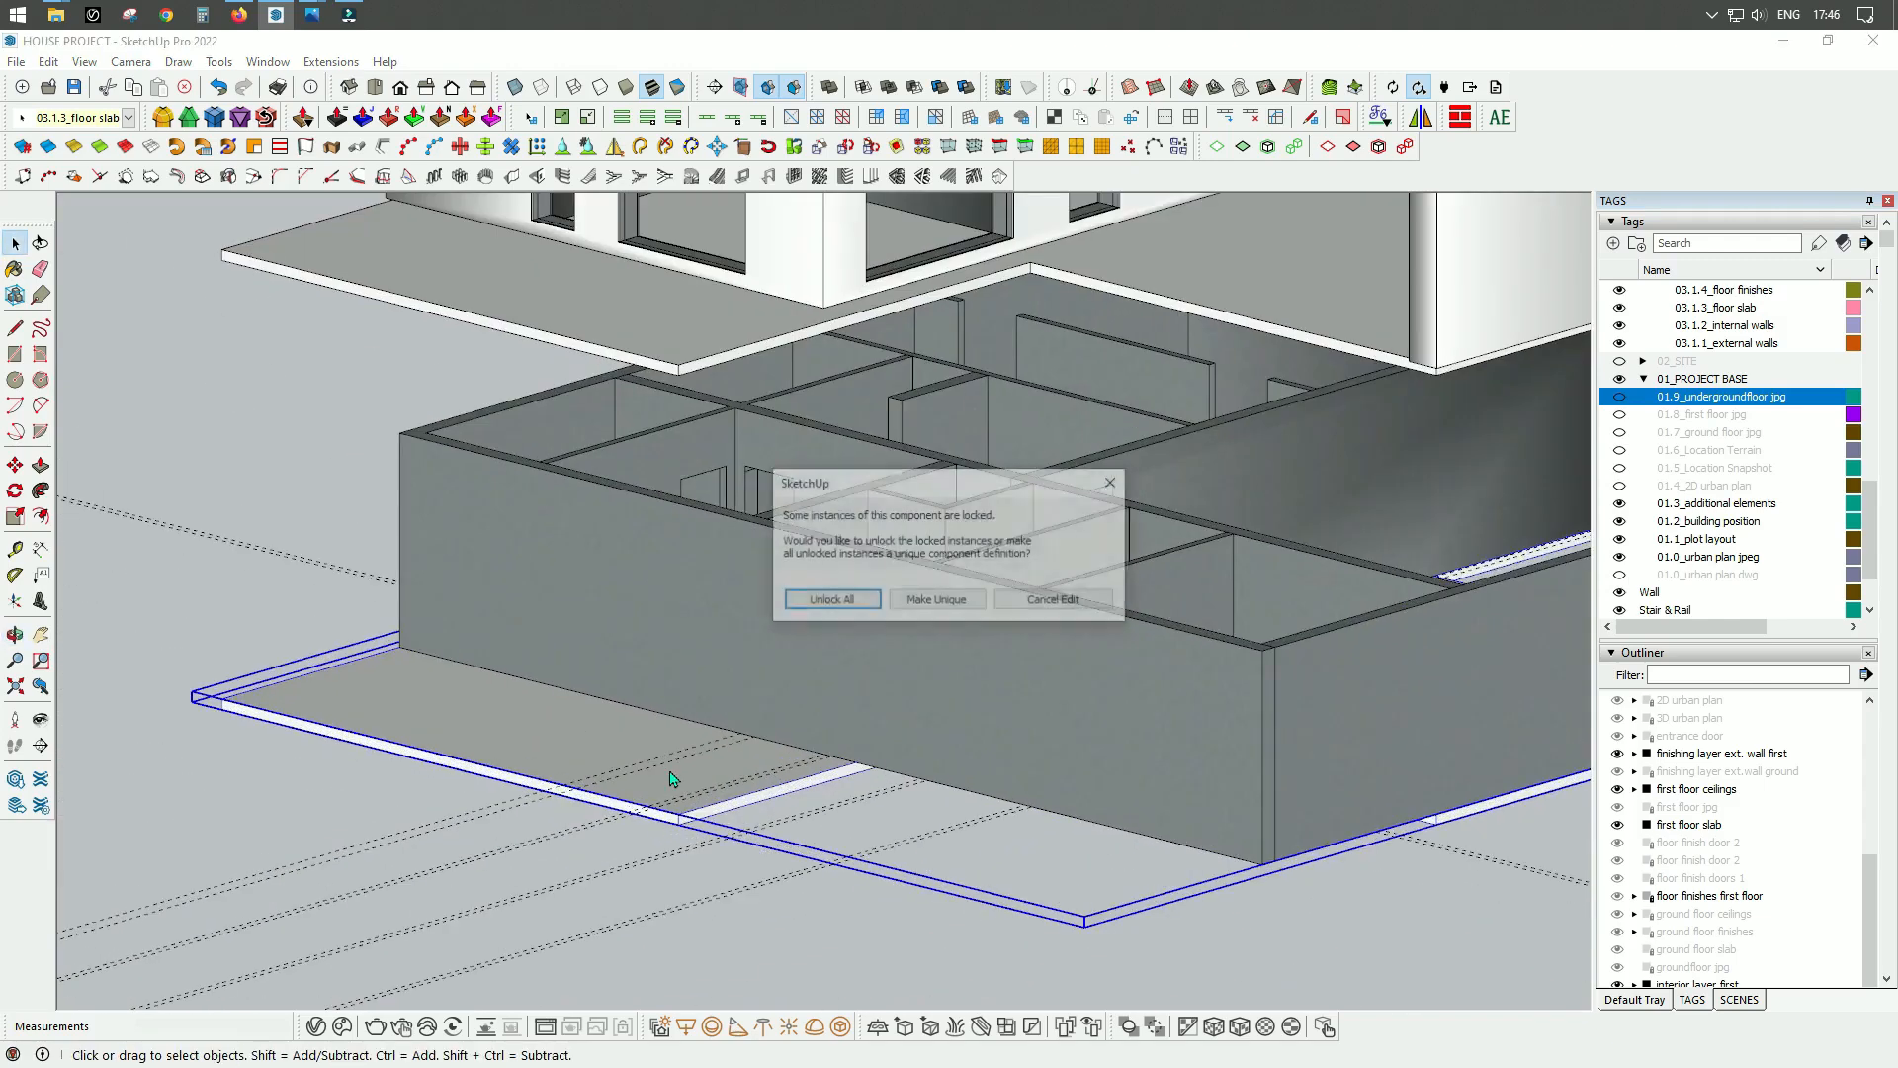
click(1060, 603)
right_click(586, 757)
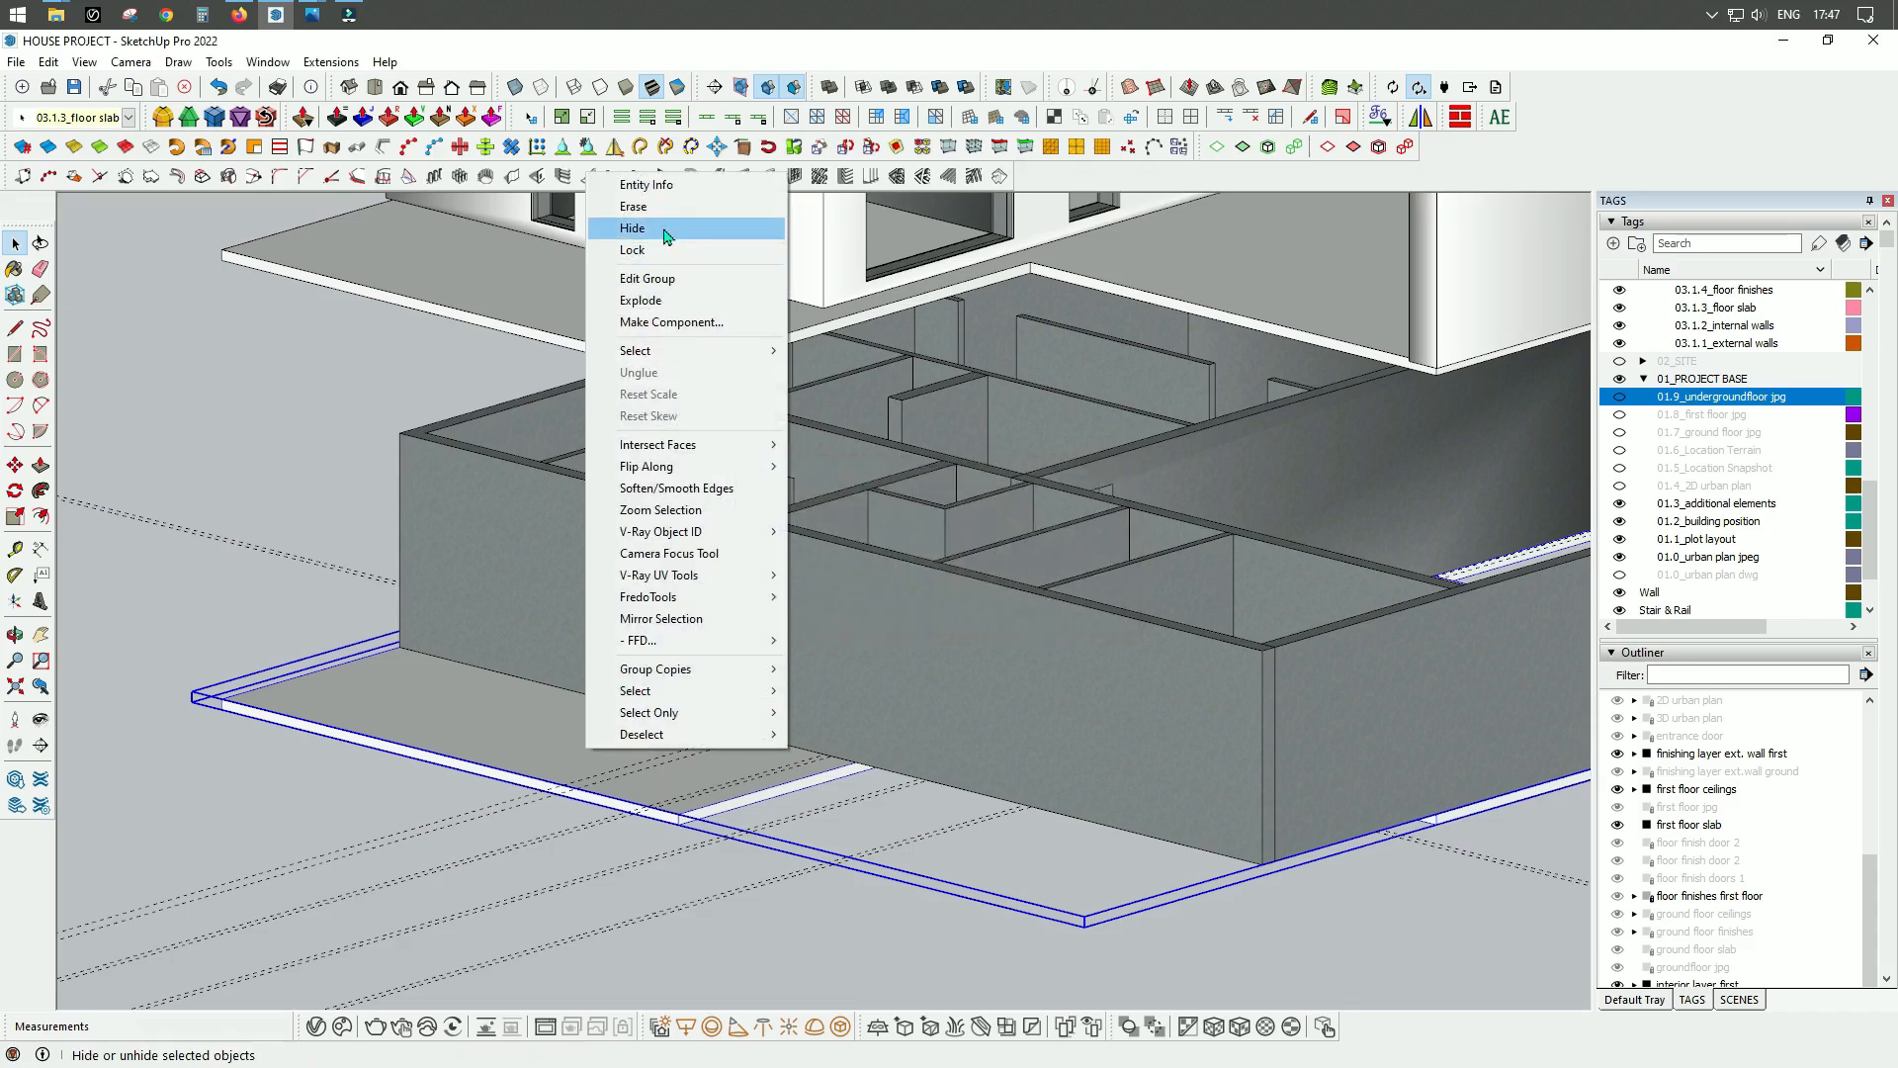
click(653, 278)
Step: Push the side face of the slab part projecting beyond the external wall 3525 mm inward, flush with the wall
scroll(771, 829, up, 5)
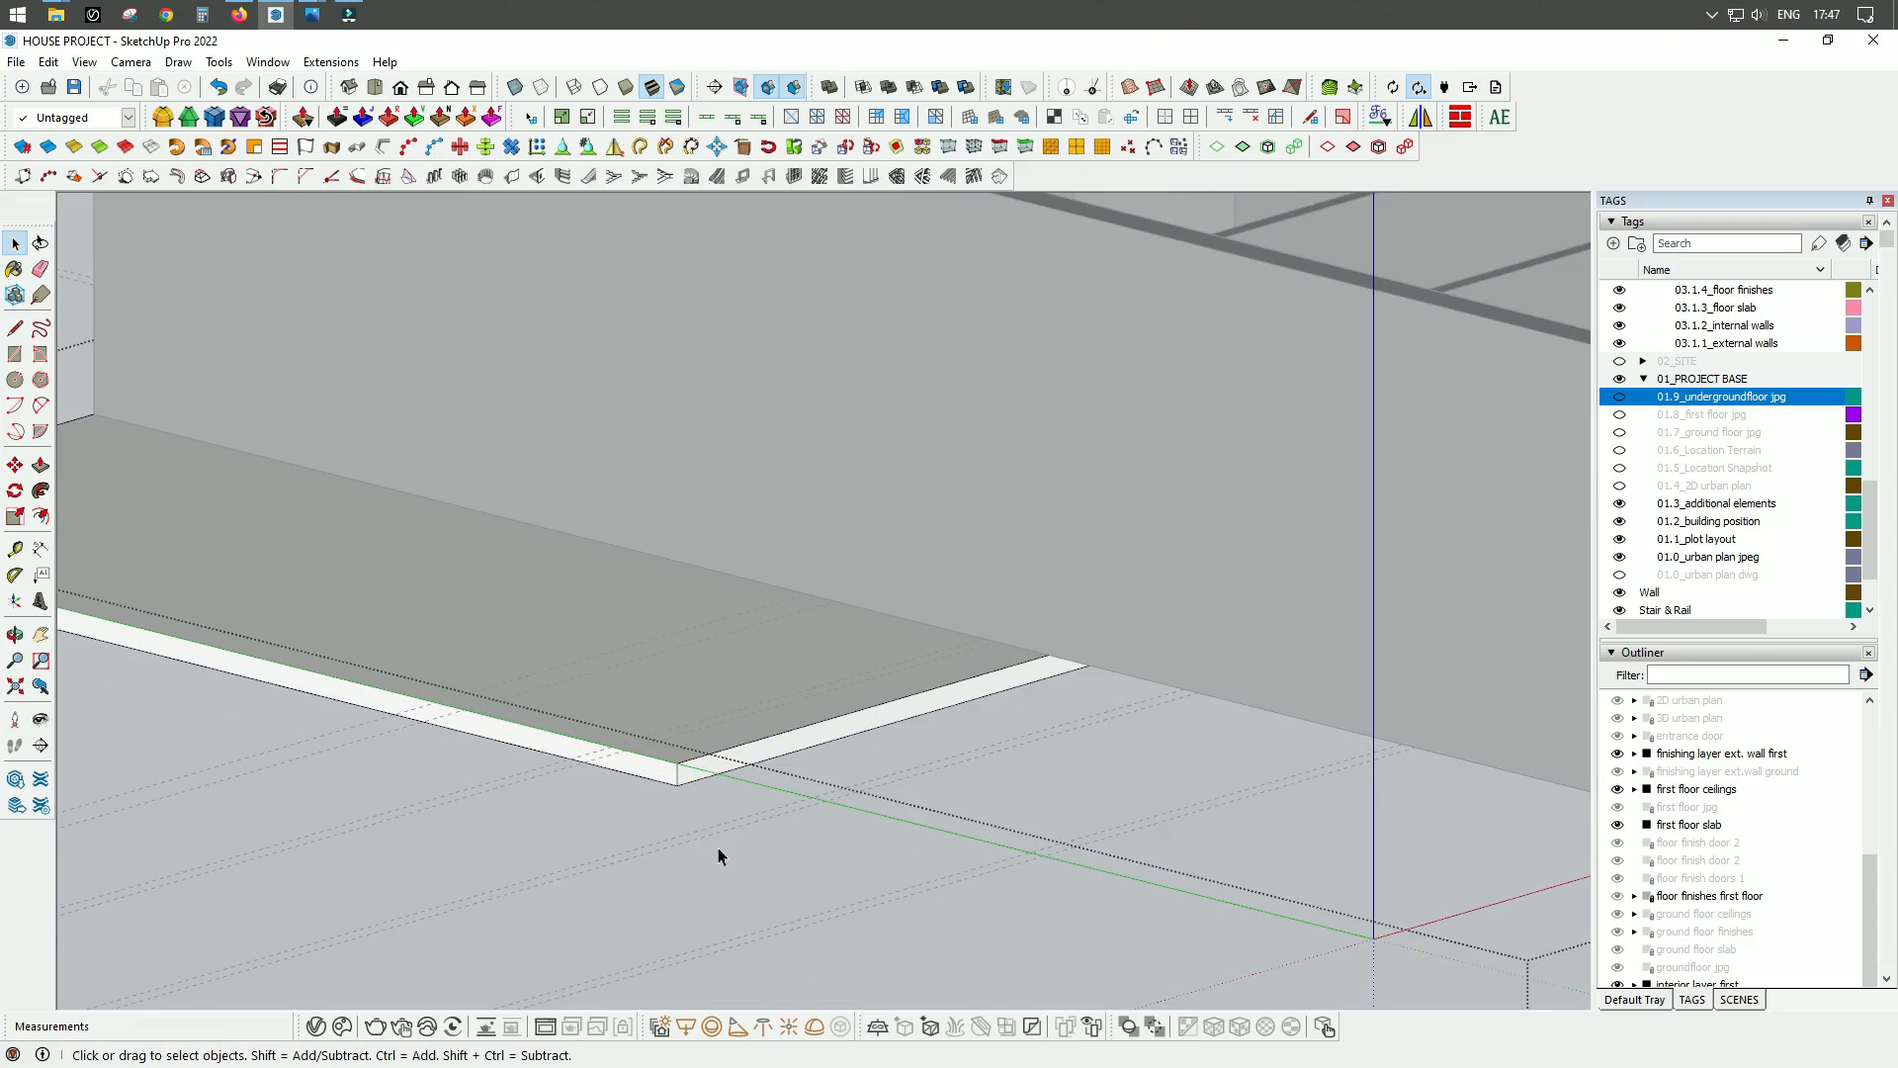
key(p)
click(670, 767)
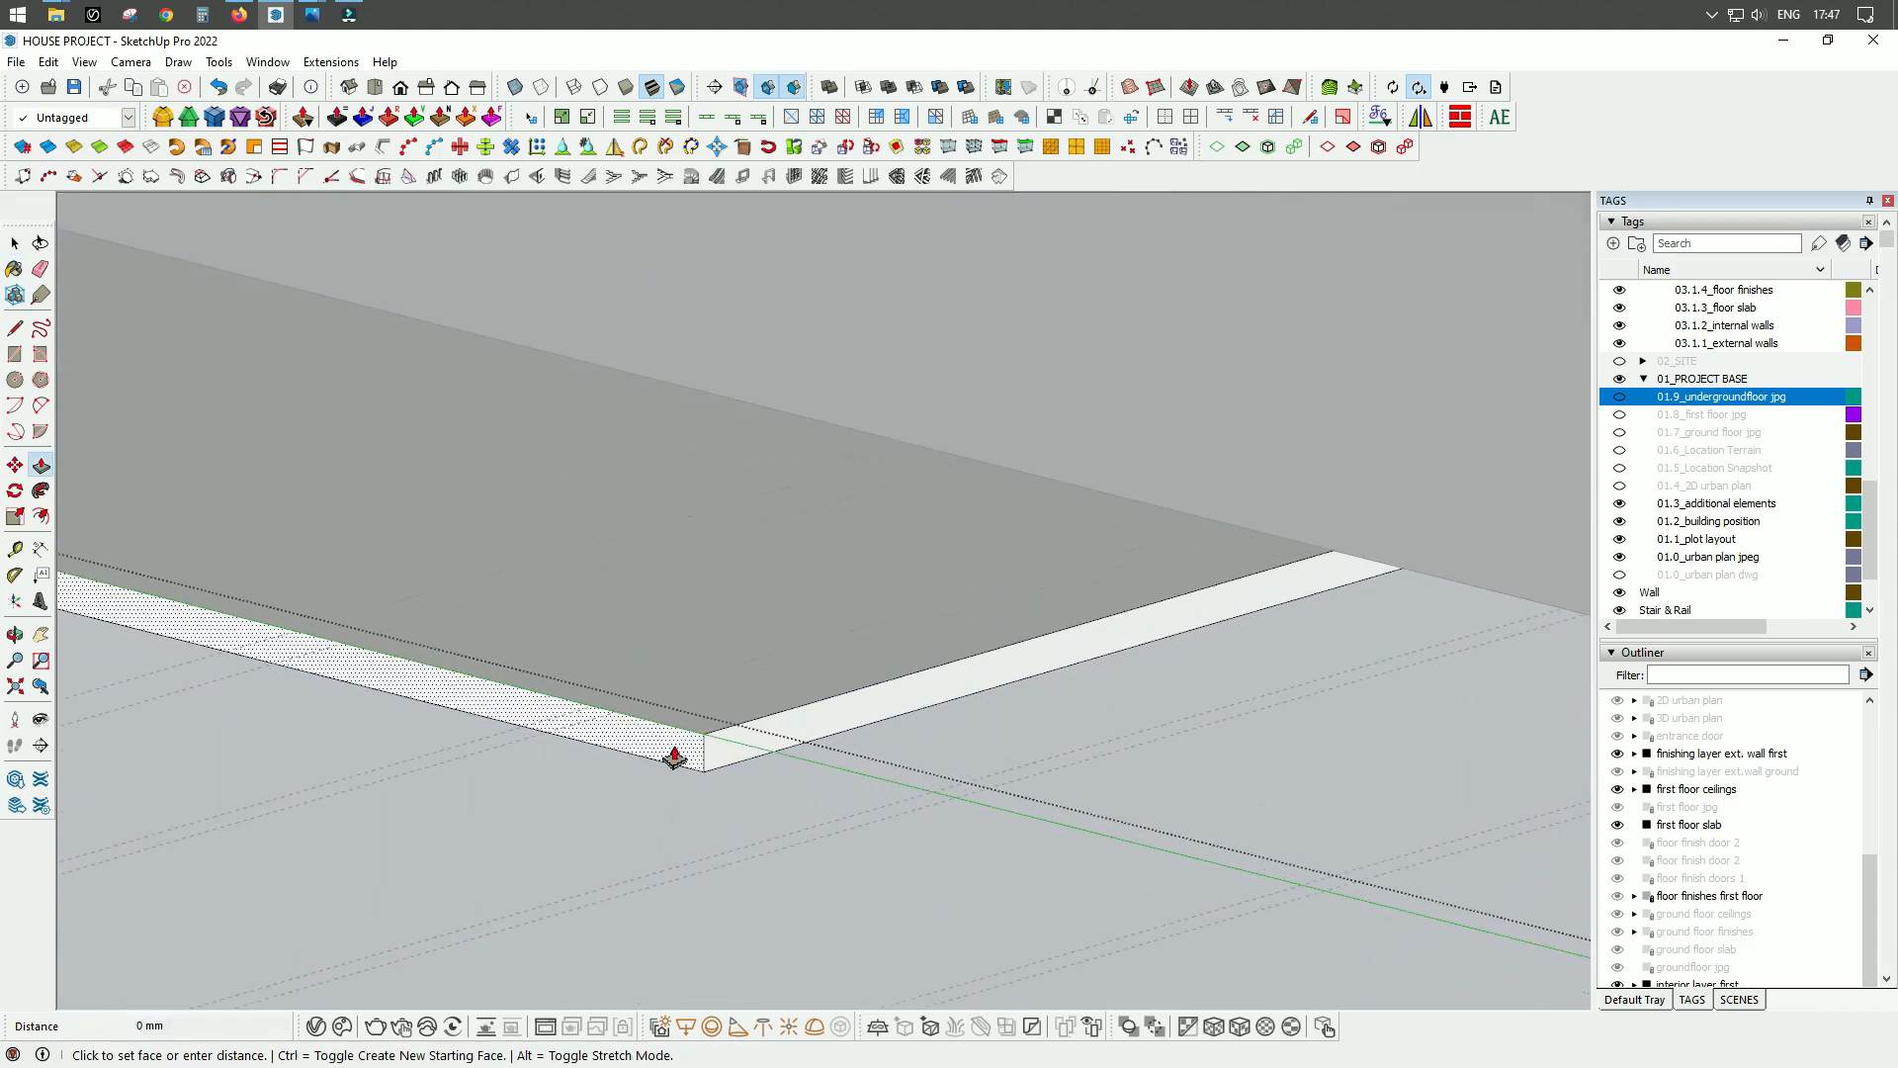
scroll(983, 822, down, 7)
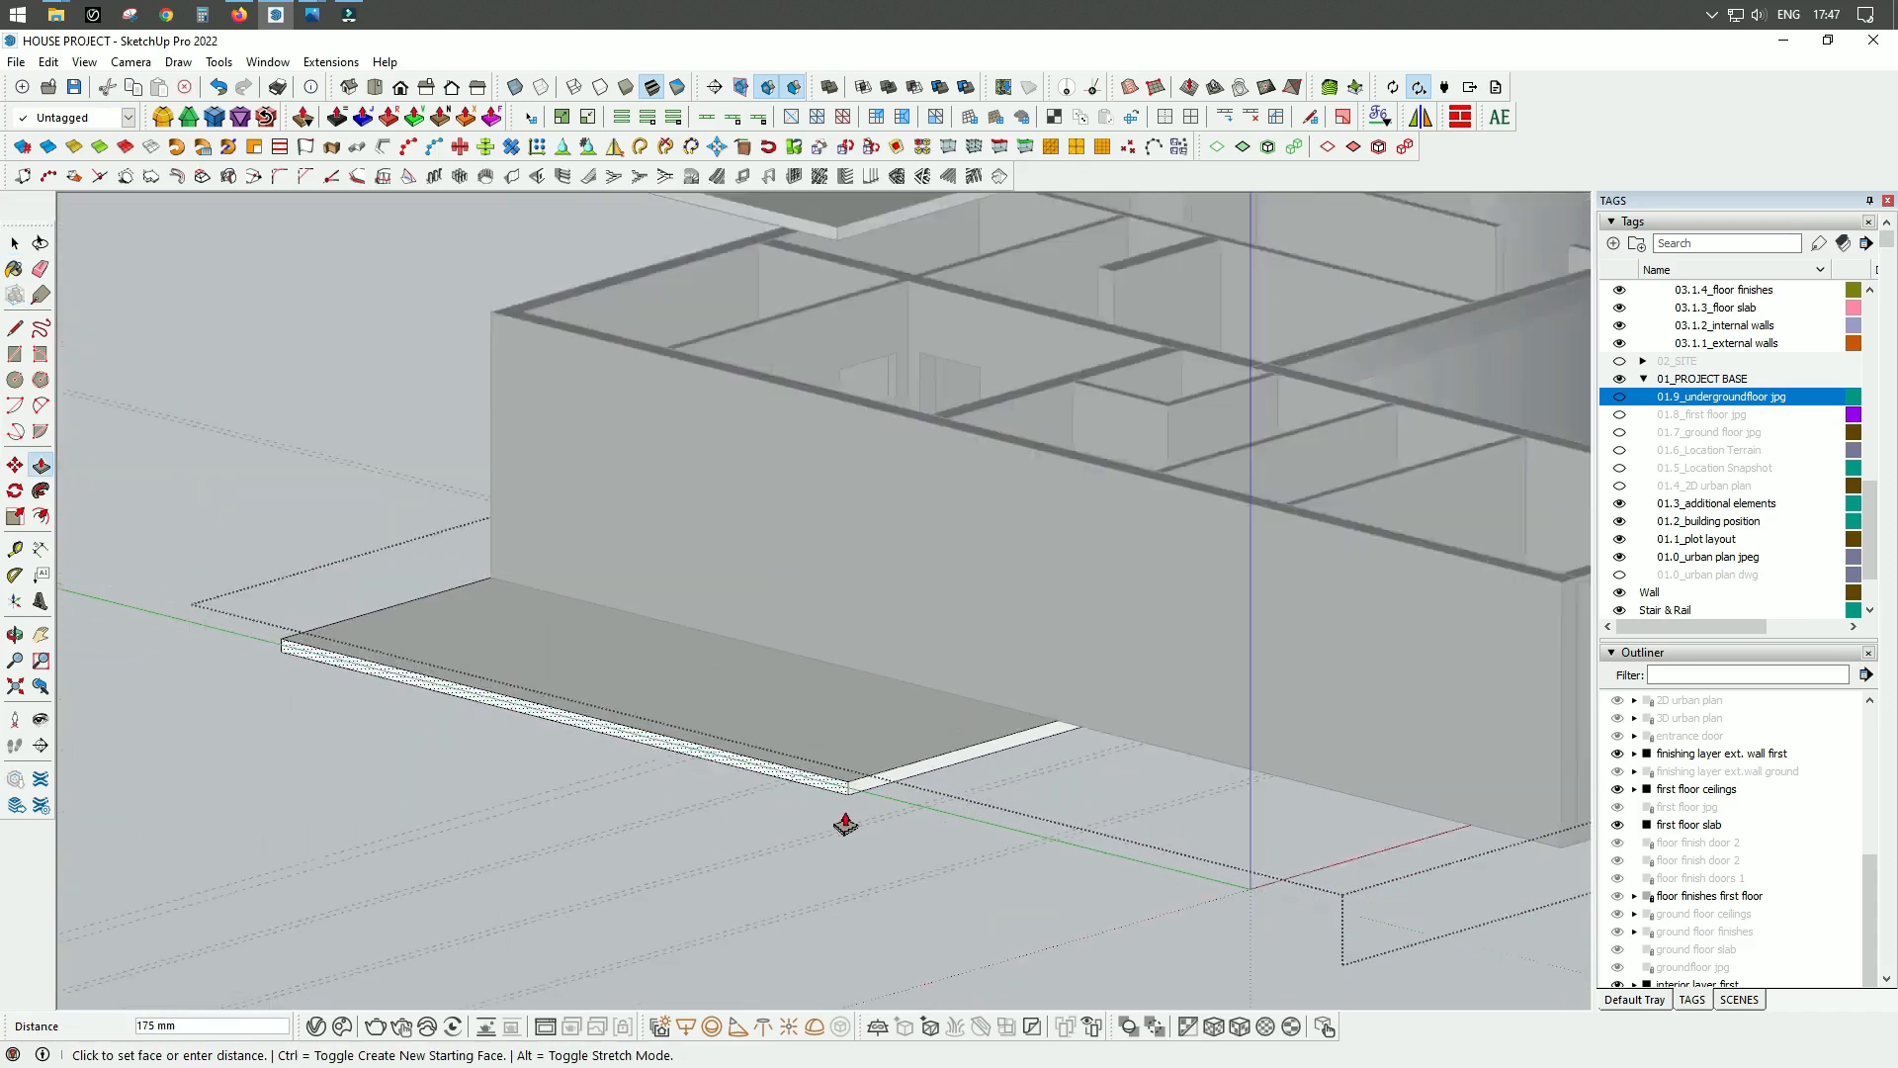
scroll(1052, 509, up, 3)
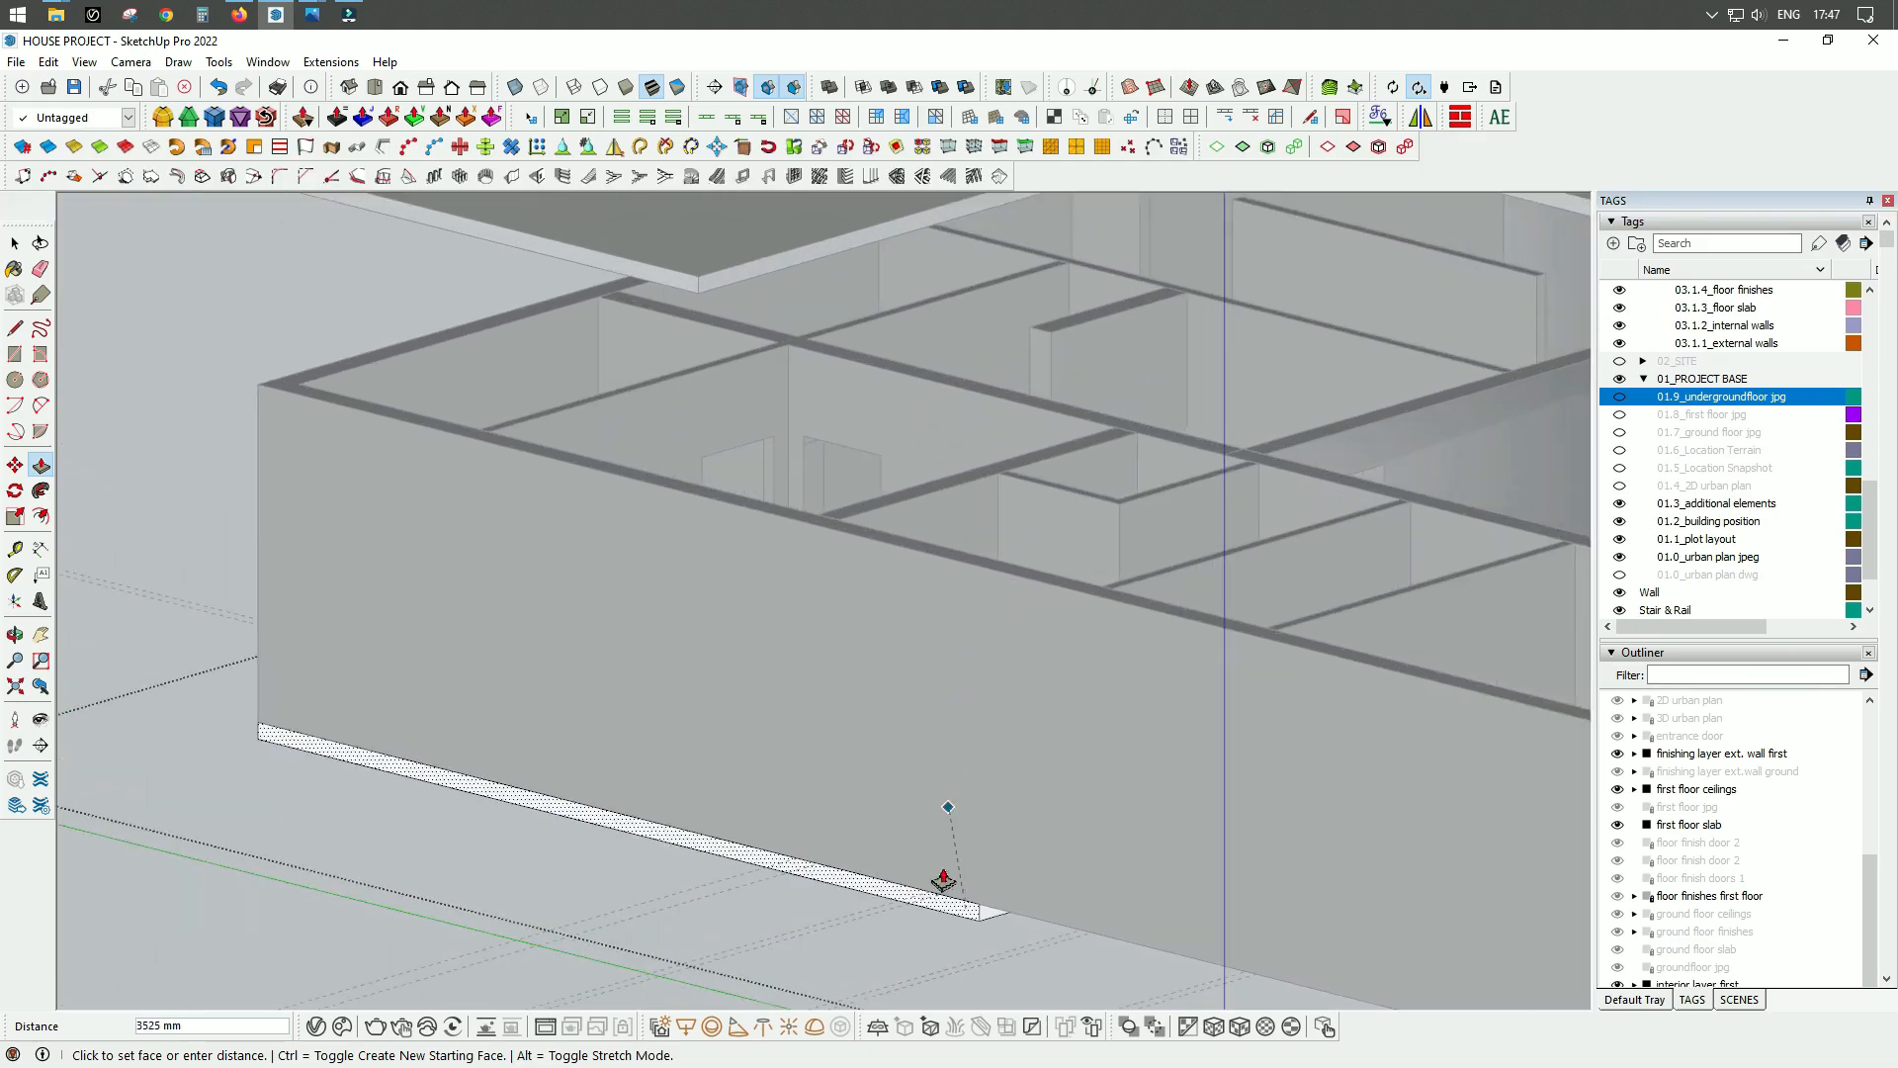
click(956, 901)
scroll(957, 896, down, 3)
middle_drag(956, 896, 939, 662)
scroll(852, 614, up, 4)
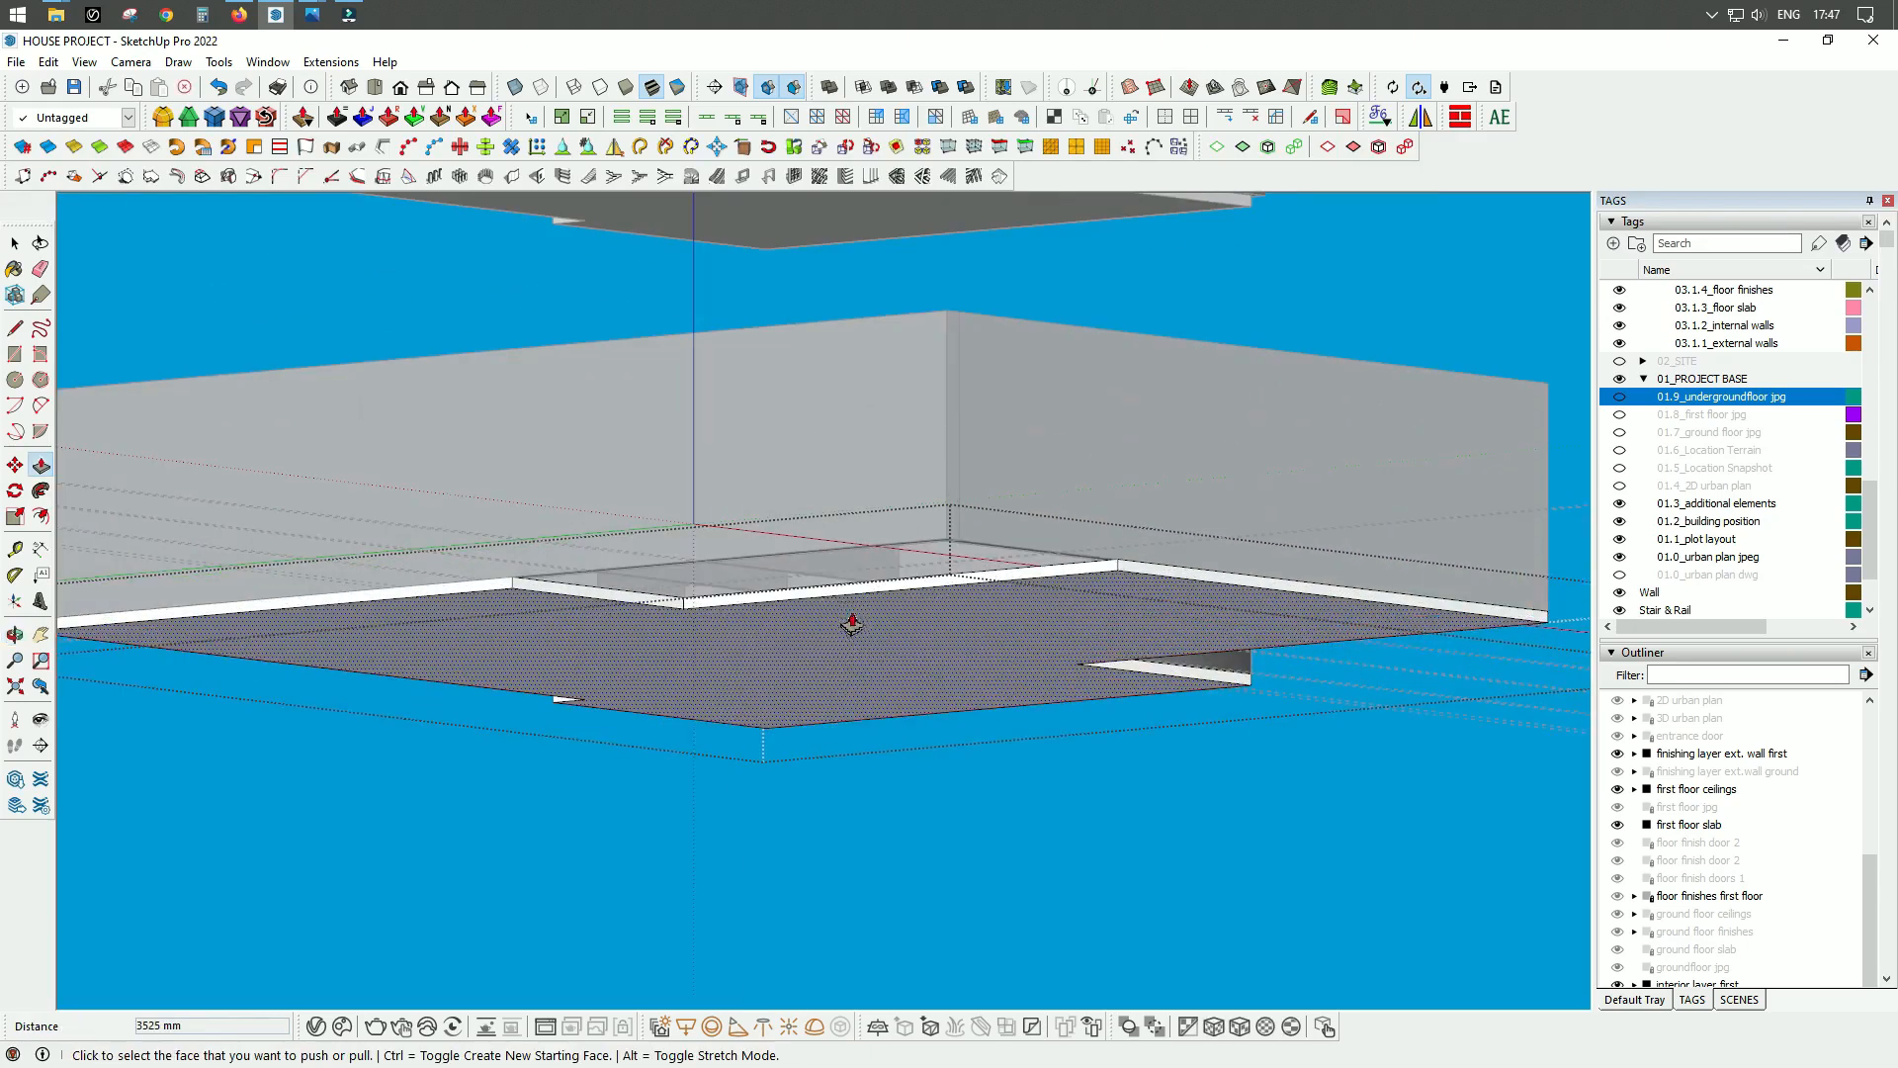
Step: Pull the slab's recessed side face out 3450 mm, and push the projecting strip at the corner in 550 mm, flush with the external wall
click(852, 591)
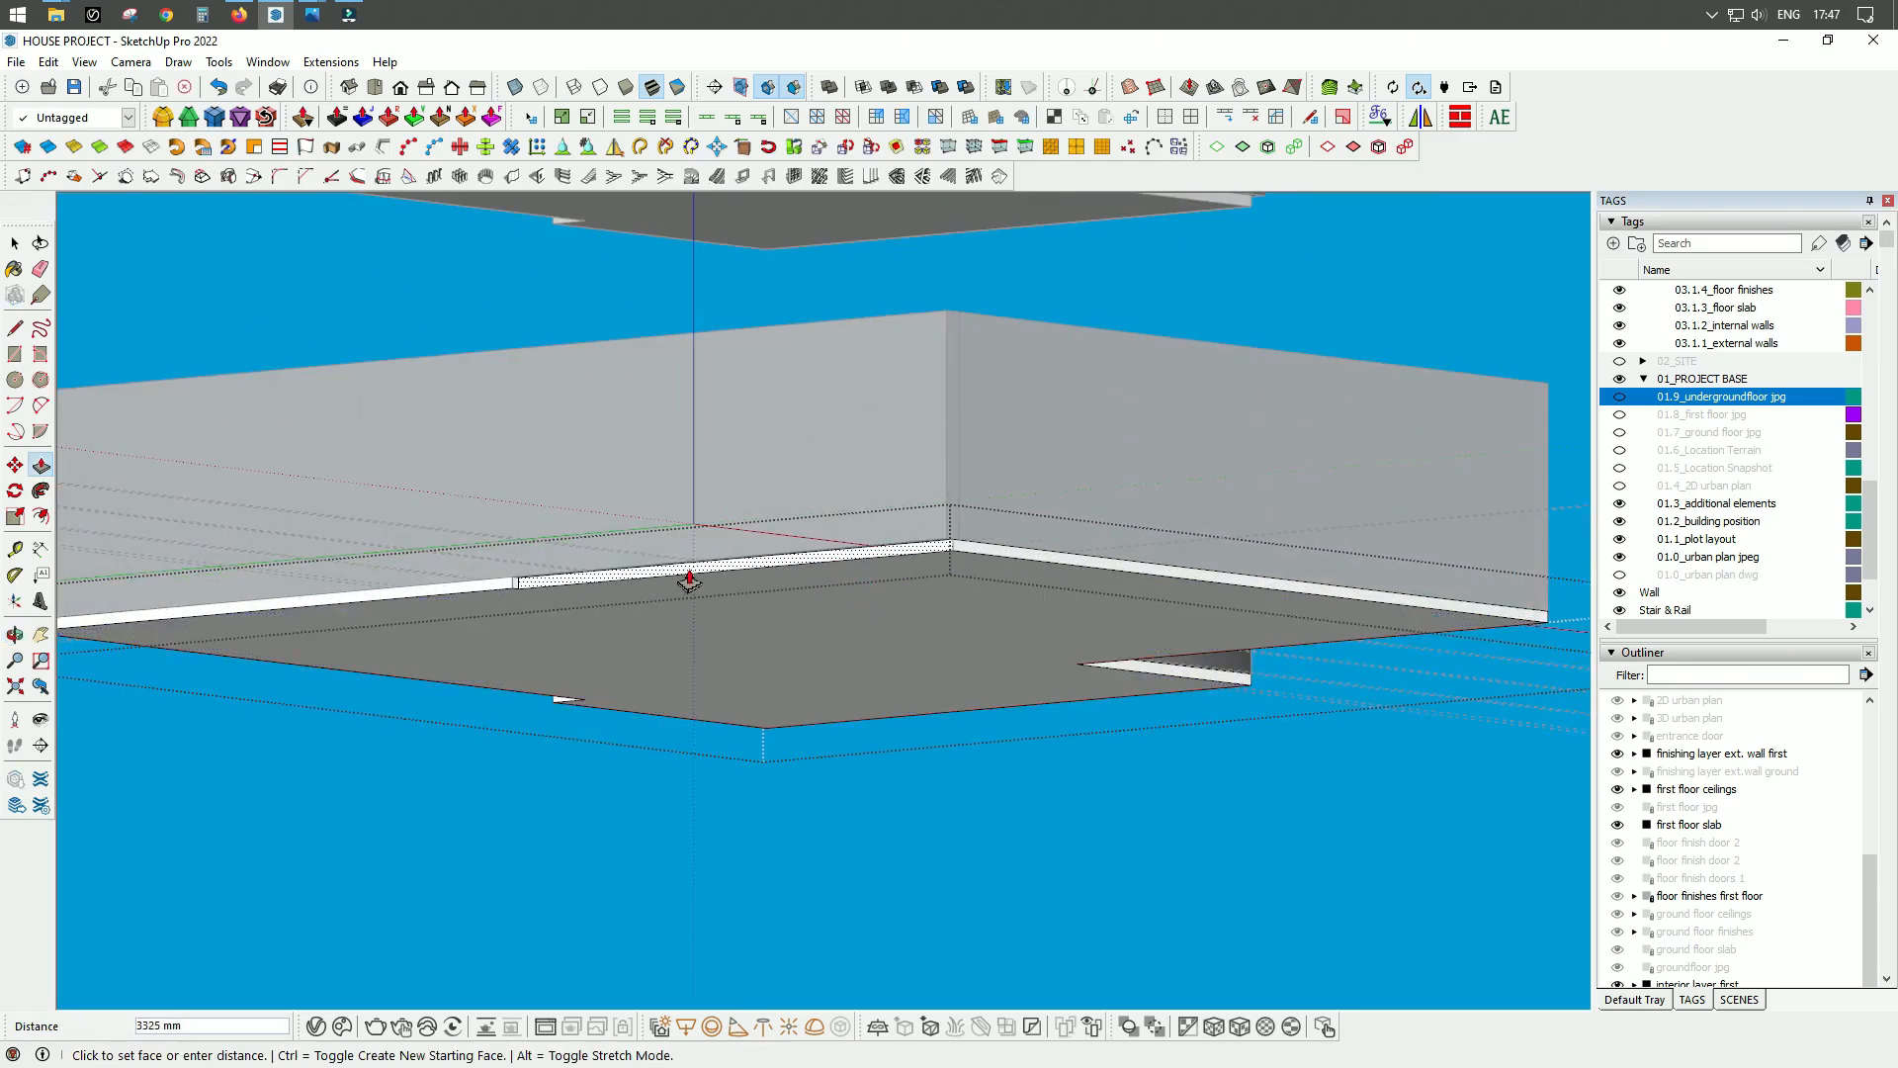
click(690, 560)
scroll(1070, 643, down, 3)
middle_drag(1301, 530, 825, 788)
scroll(826, 788, up, 3)
scroll(826, 788, up, 4)
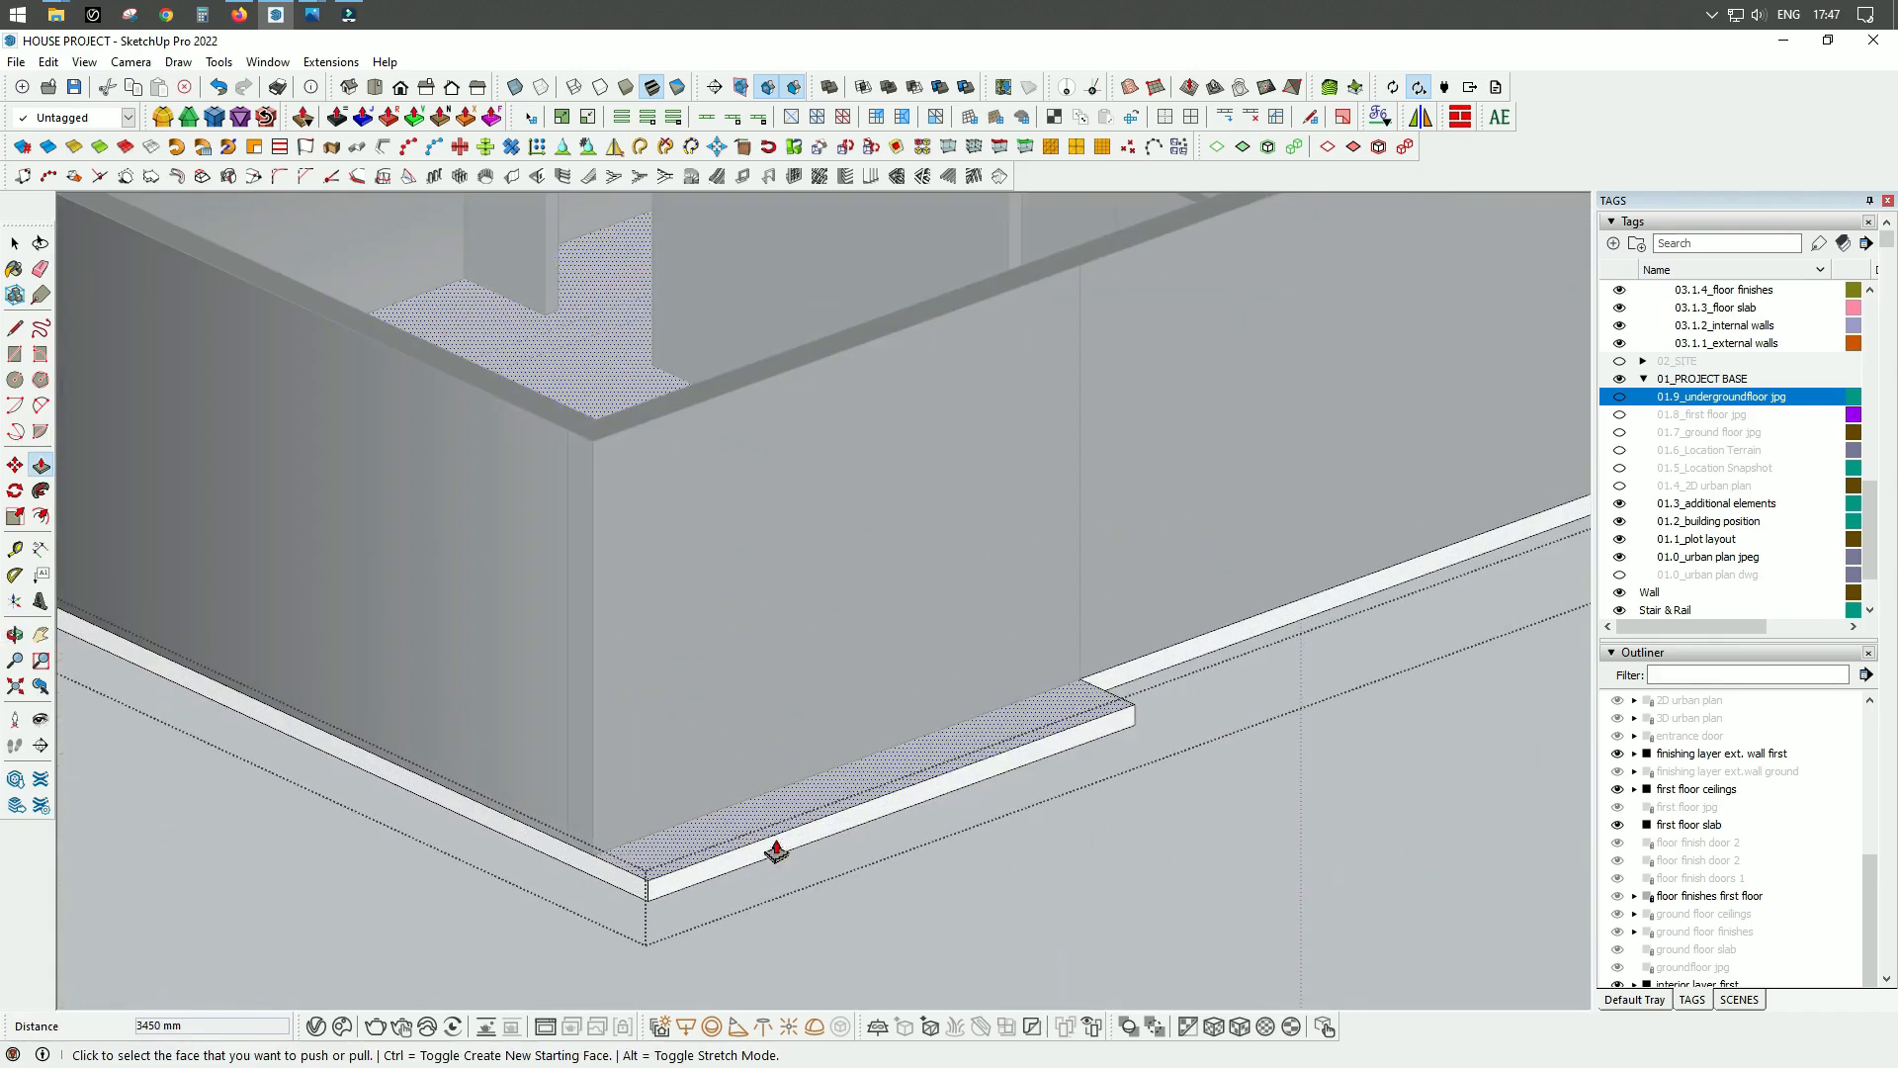
click(780, 846)
click(661, 846)
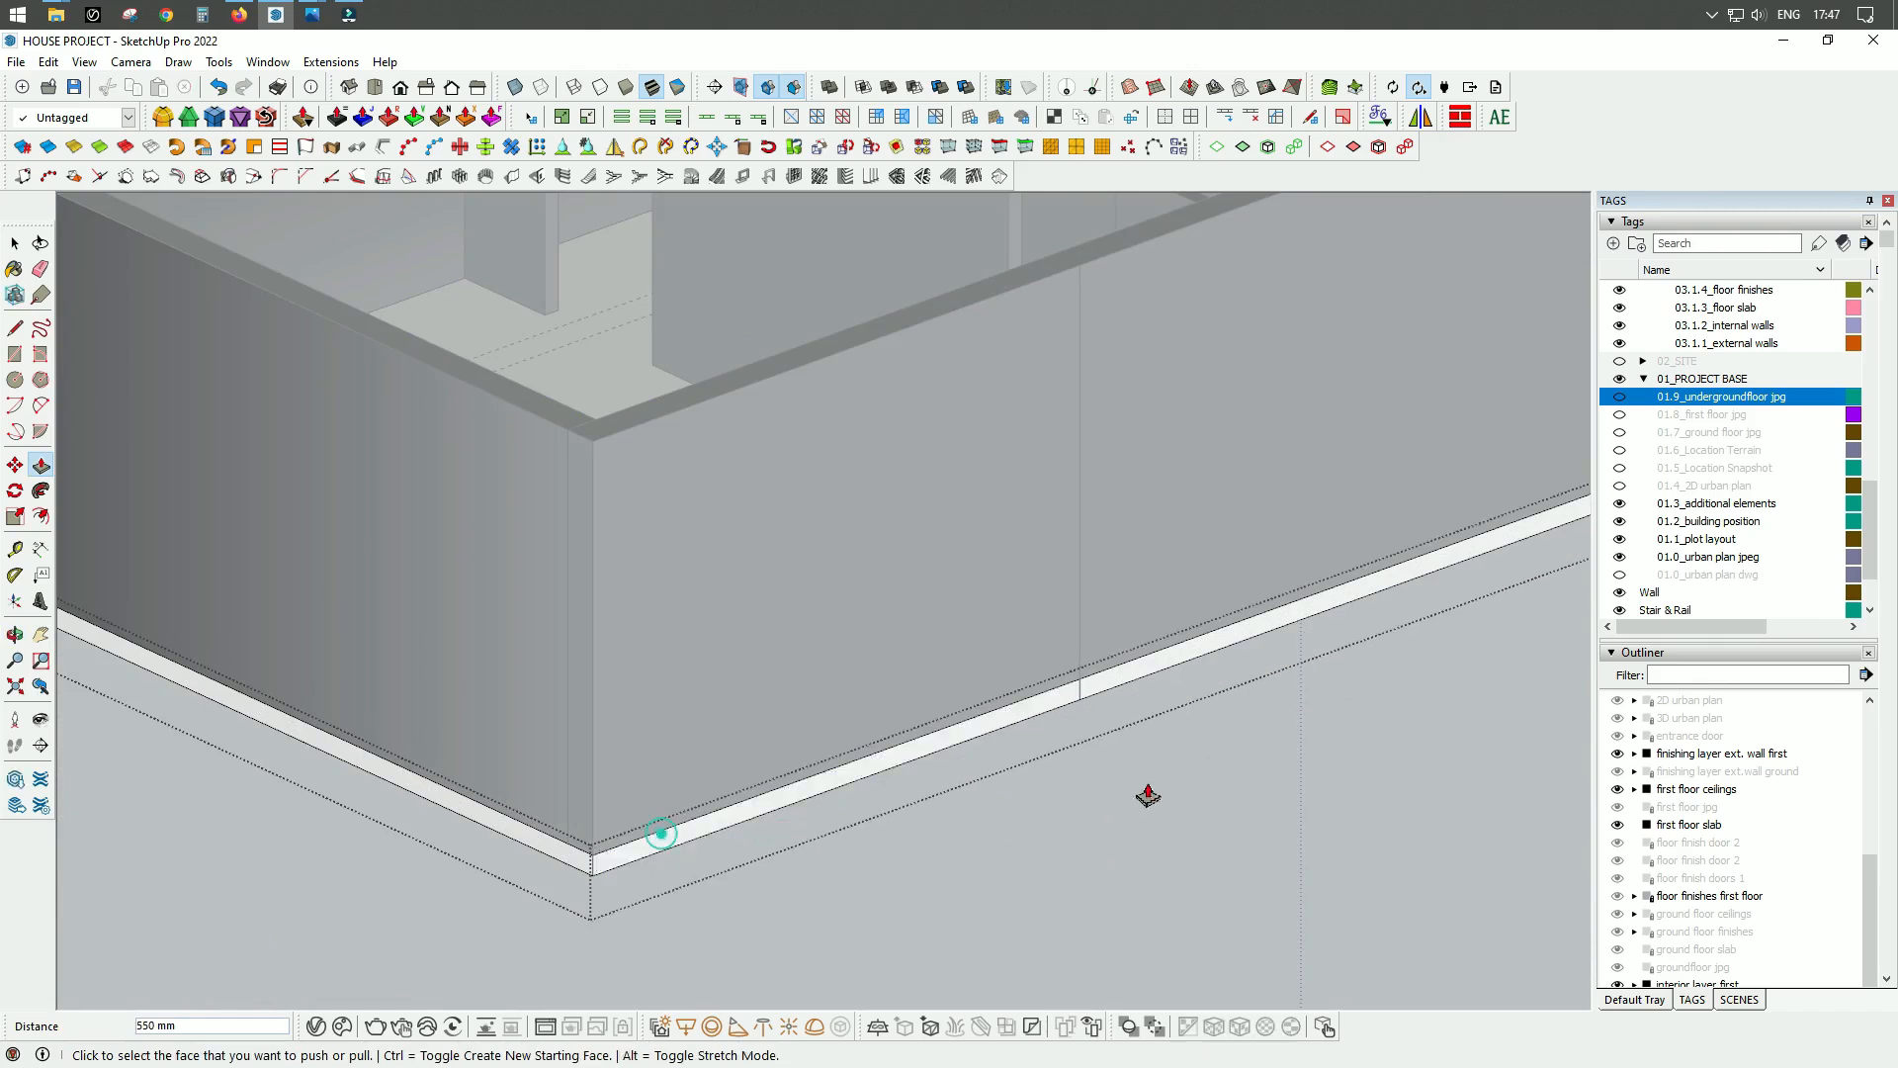
Step: Pull the slab's end face at the open area 3500 mm outward to the neighbouring external wall's corner
scroll(1147, 776, down, 5)
middle_drag(580, 754, 1051, 818)
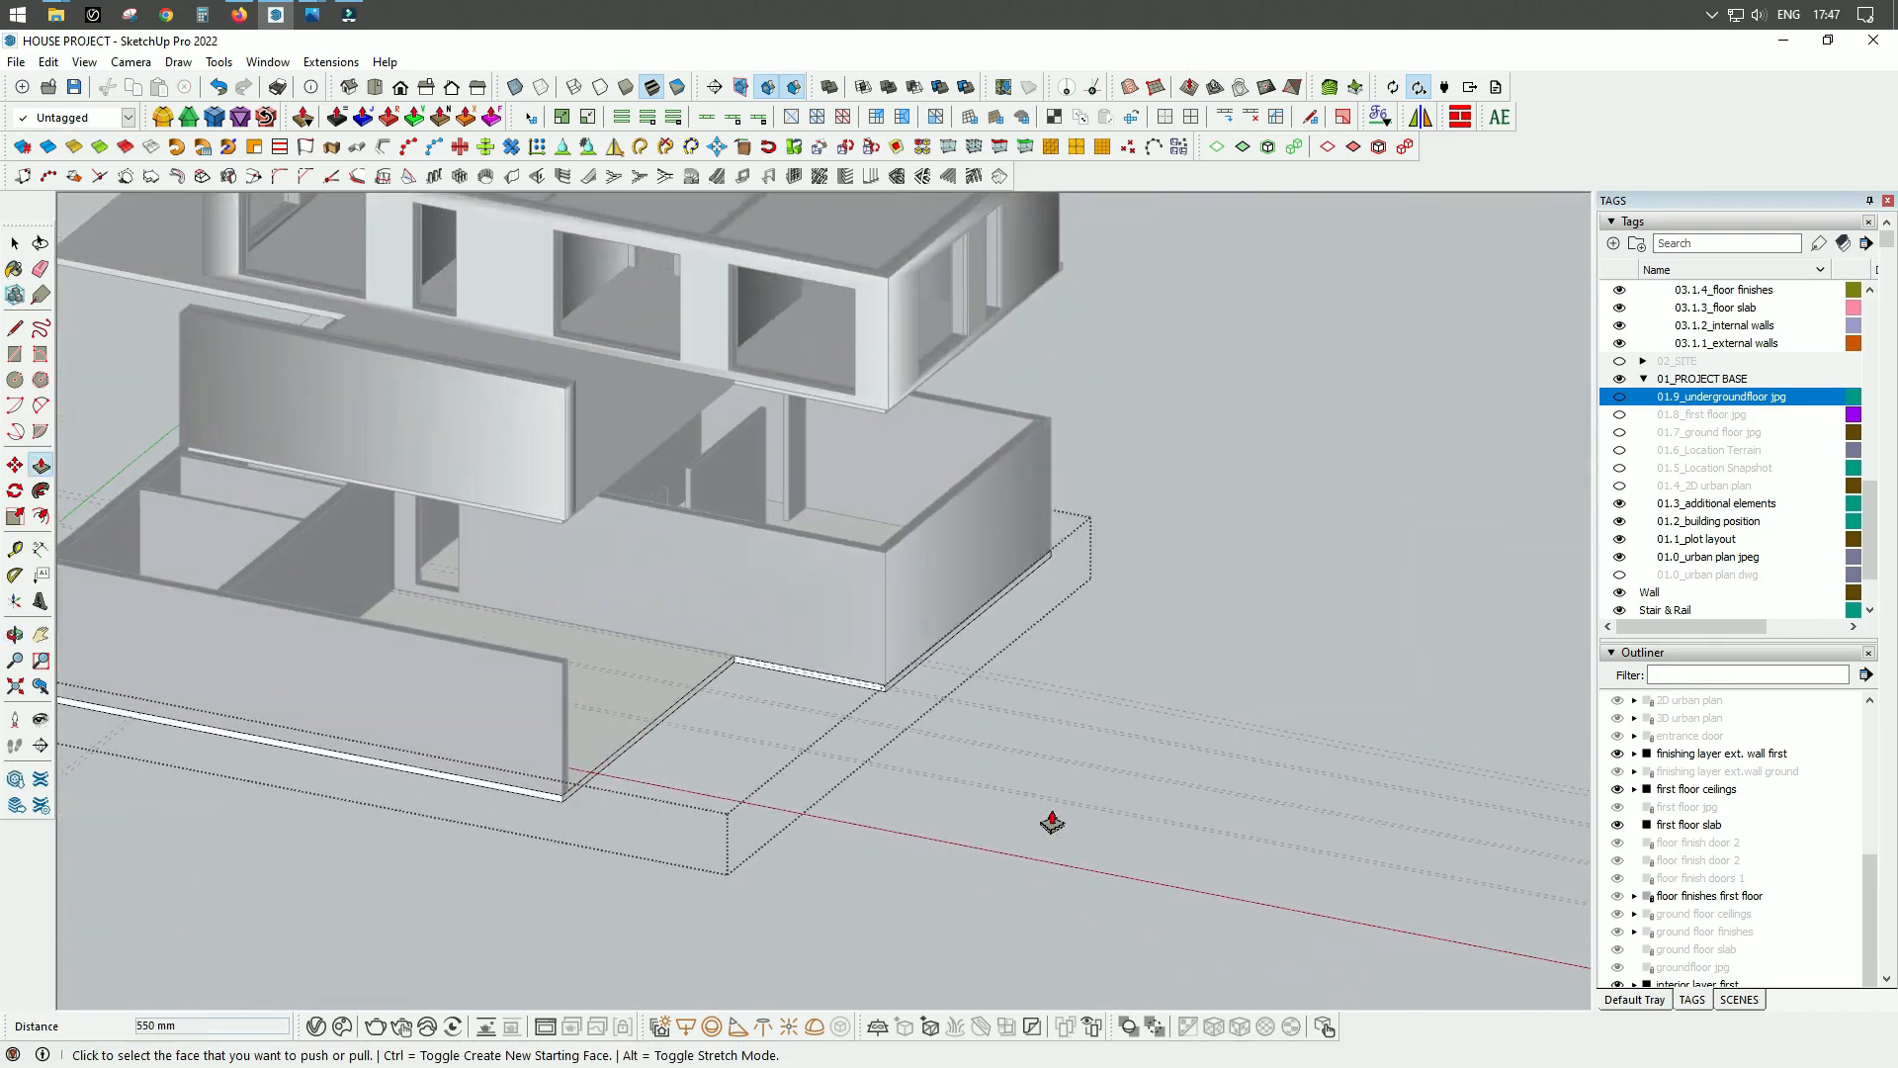
scroll(662, 683, up, 3)
click(612, 629)
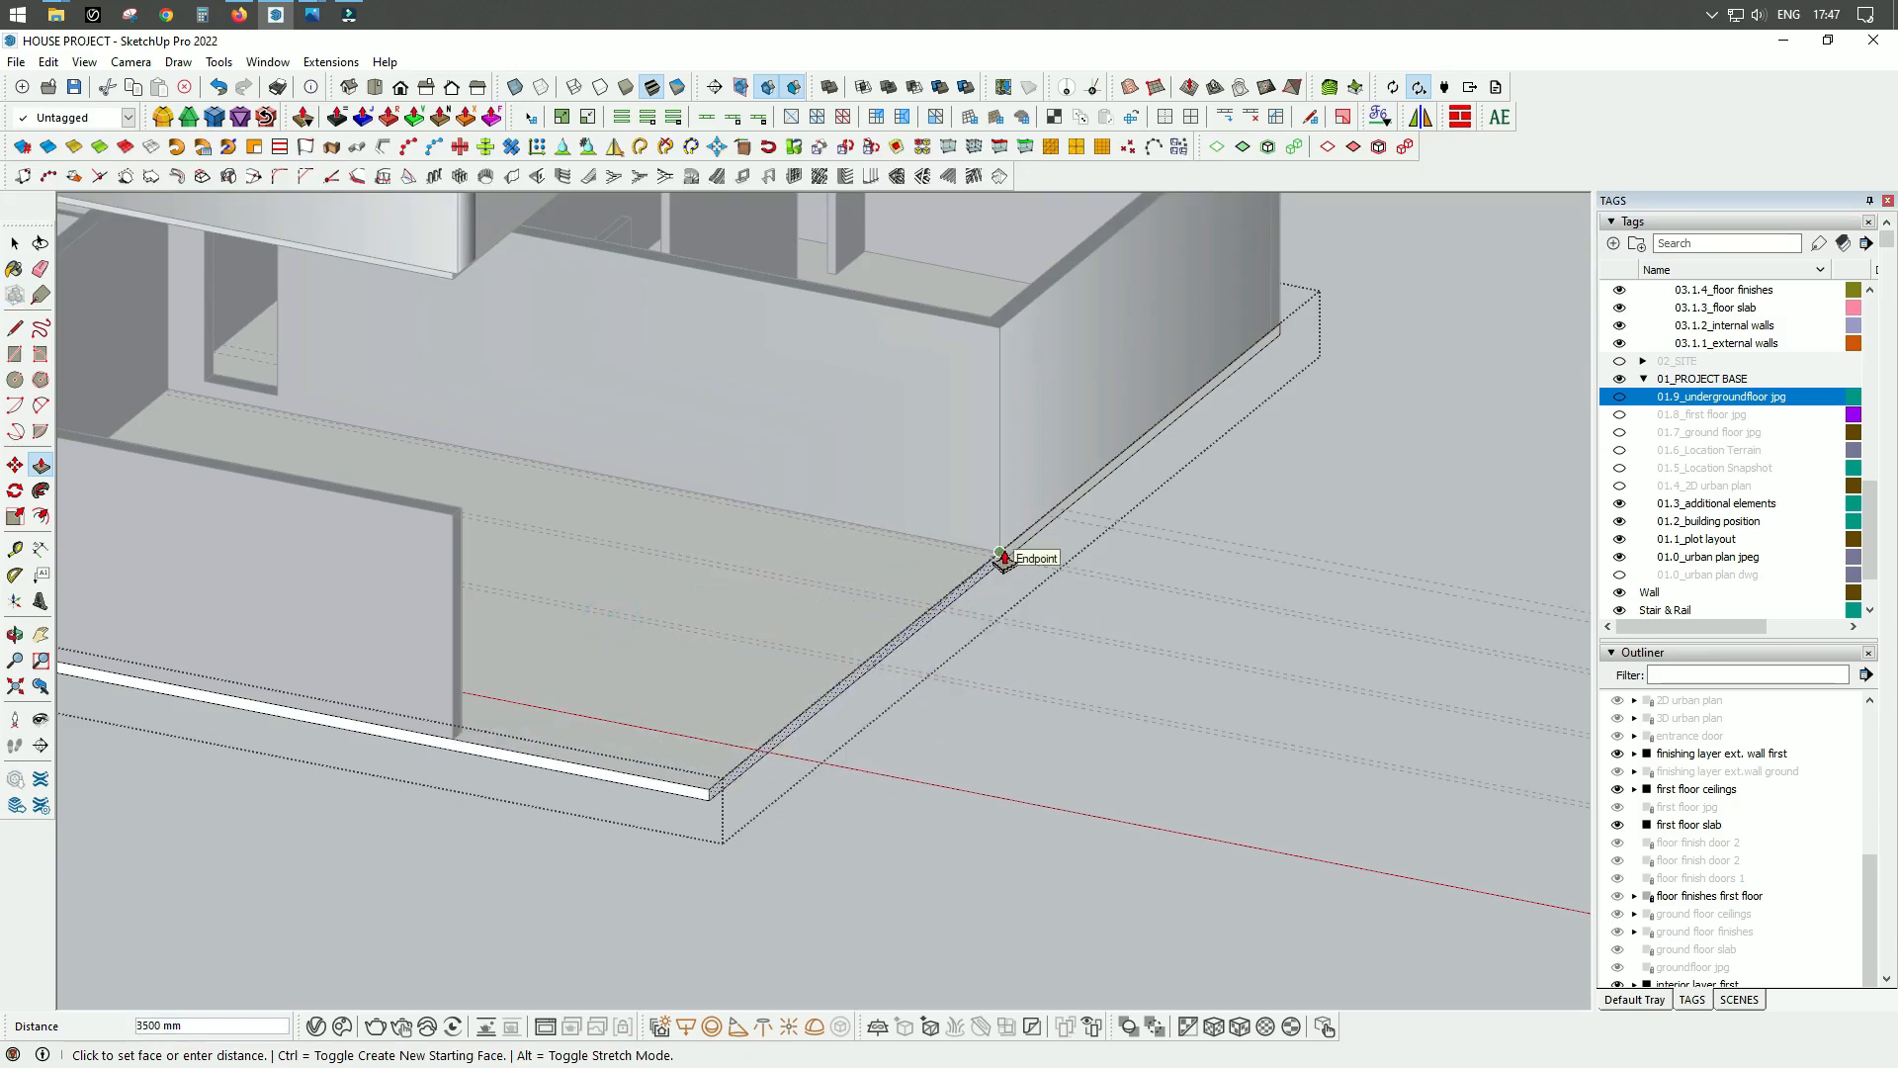
click(1004, 559)
middle_drag(500, 784, 454, 771)
key(space)
scroll(975, 709, down, 2)
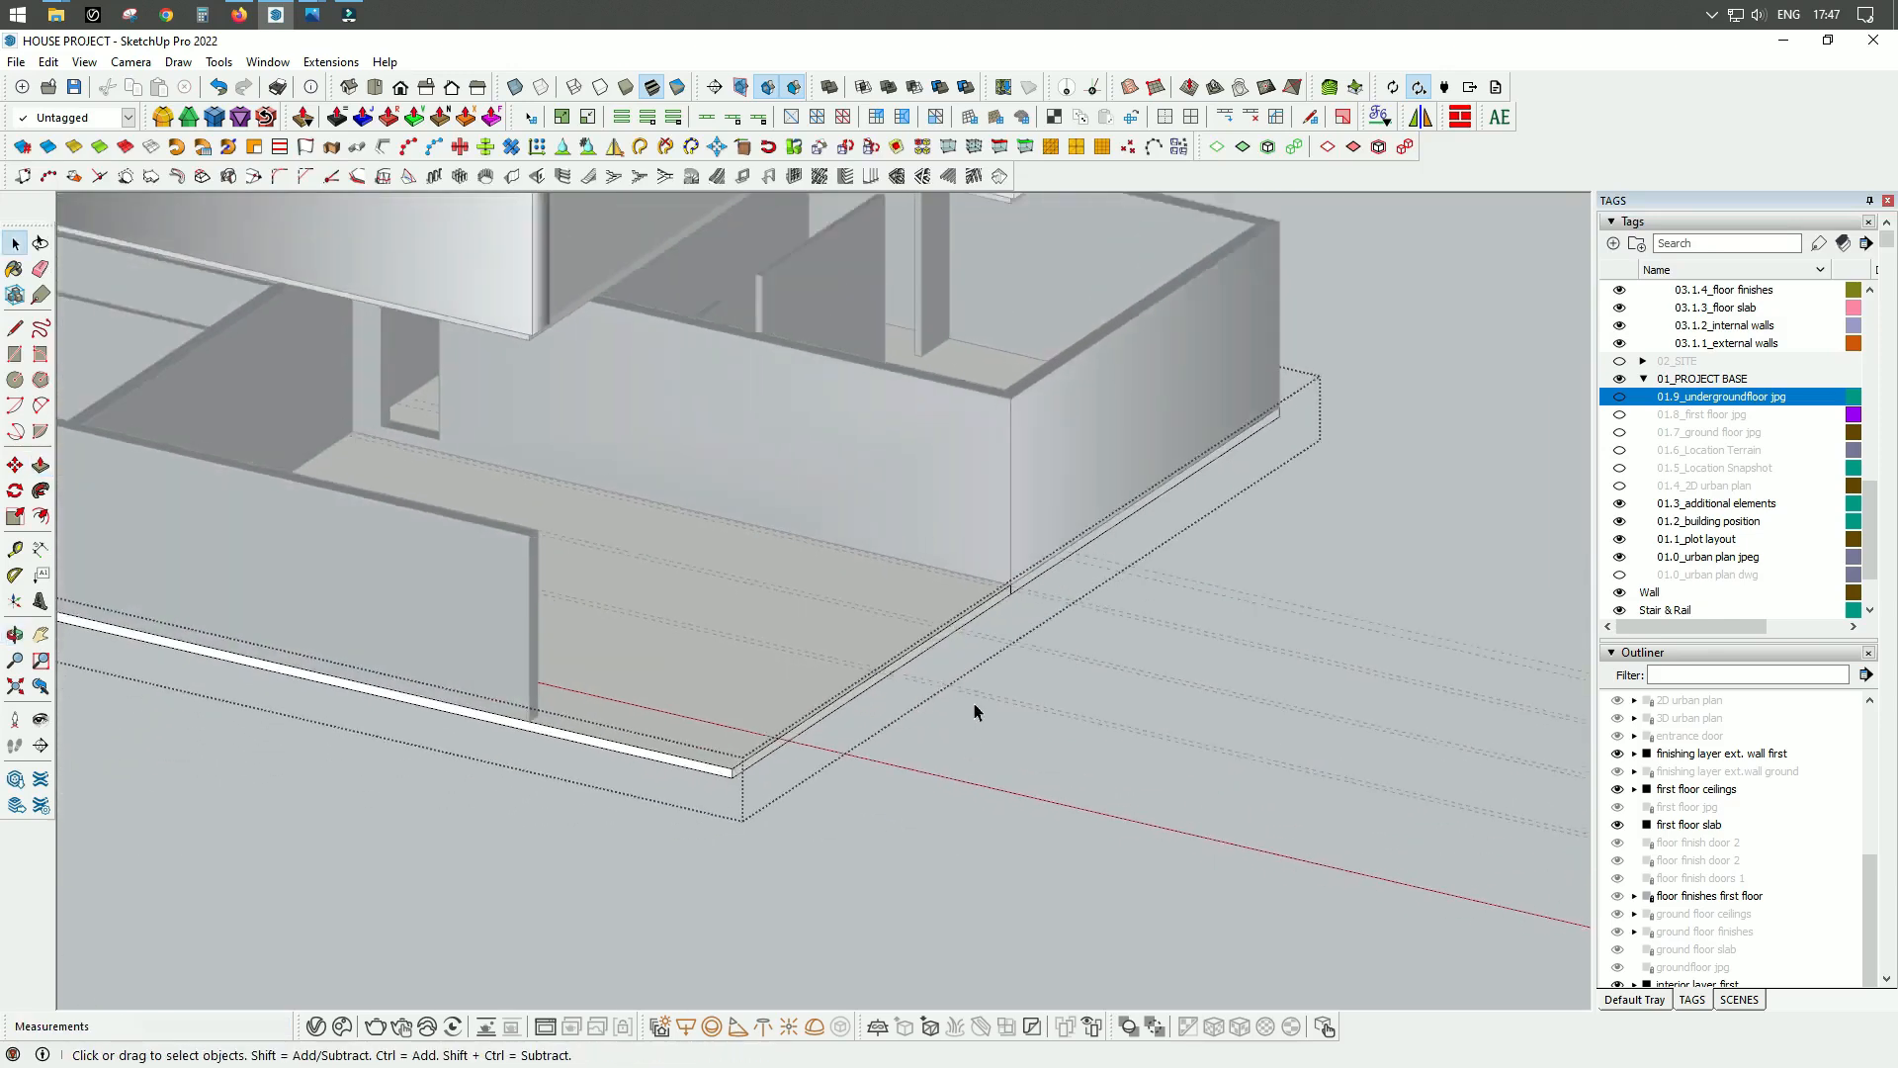
Step: Close the underground slab group and lock it
scroll(983, 712, down, 2)
middle_drag(1124, 690, 792, 703)
scroll(687, 669, up, 3)
scroll(793, 703, up, 2)
click(780, 753)
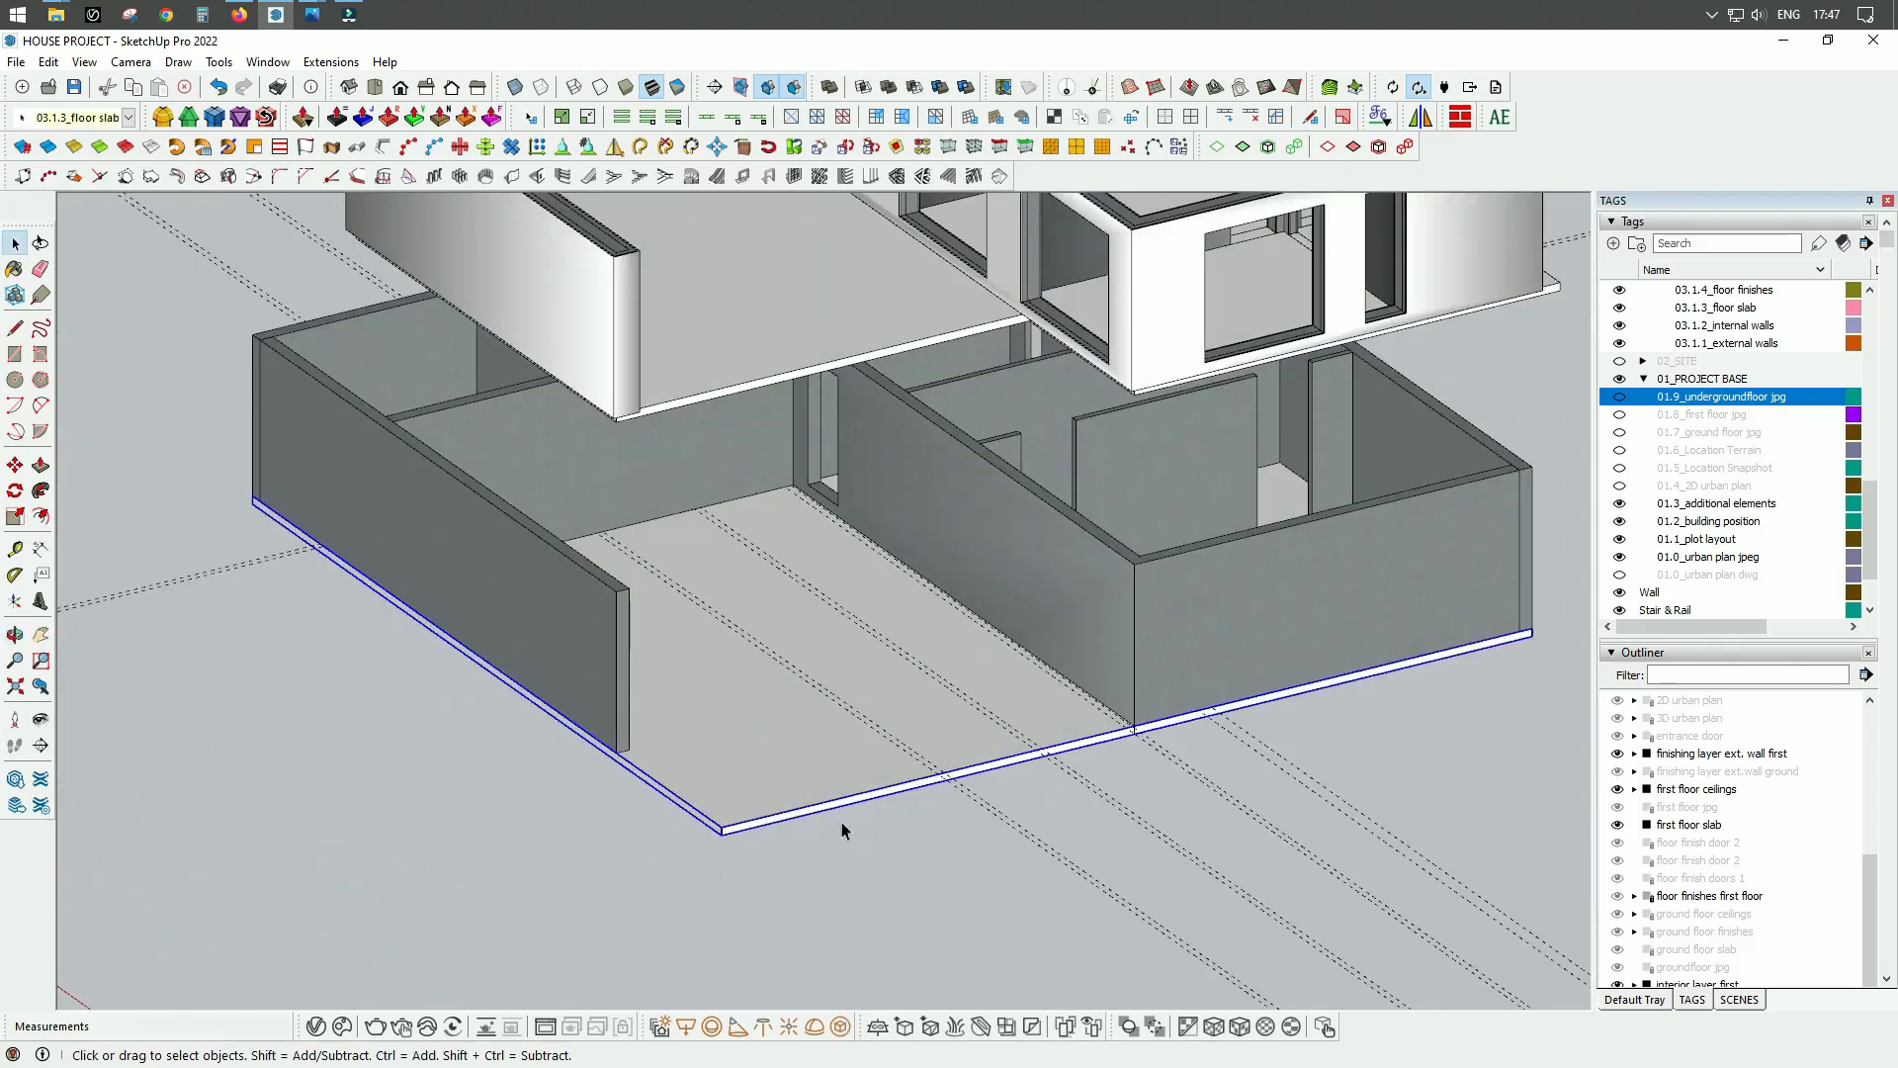
right_click(771, 776)
click(872, 254)
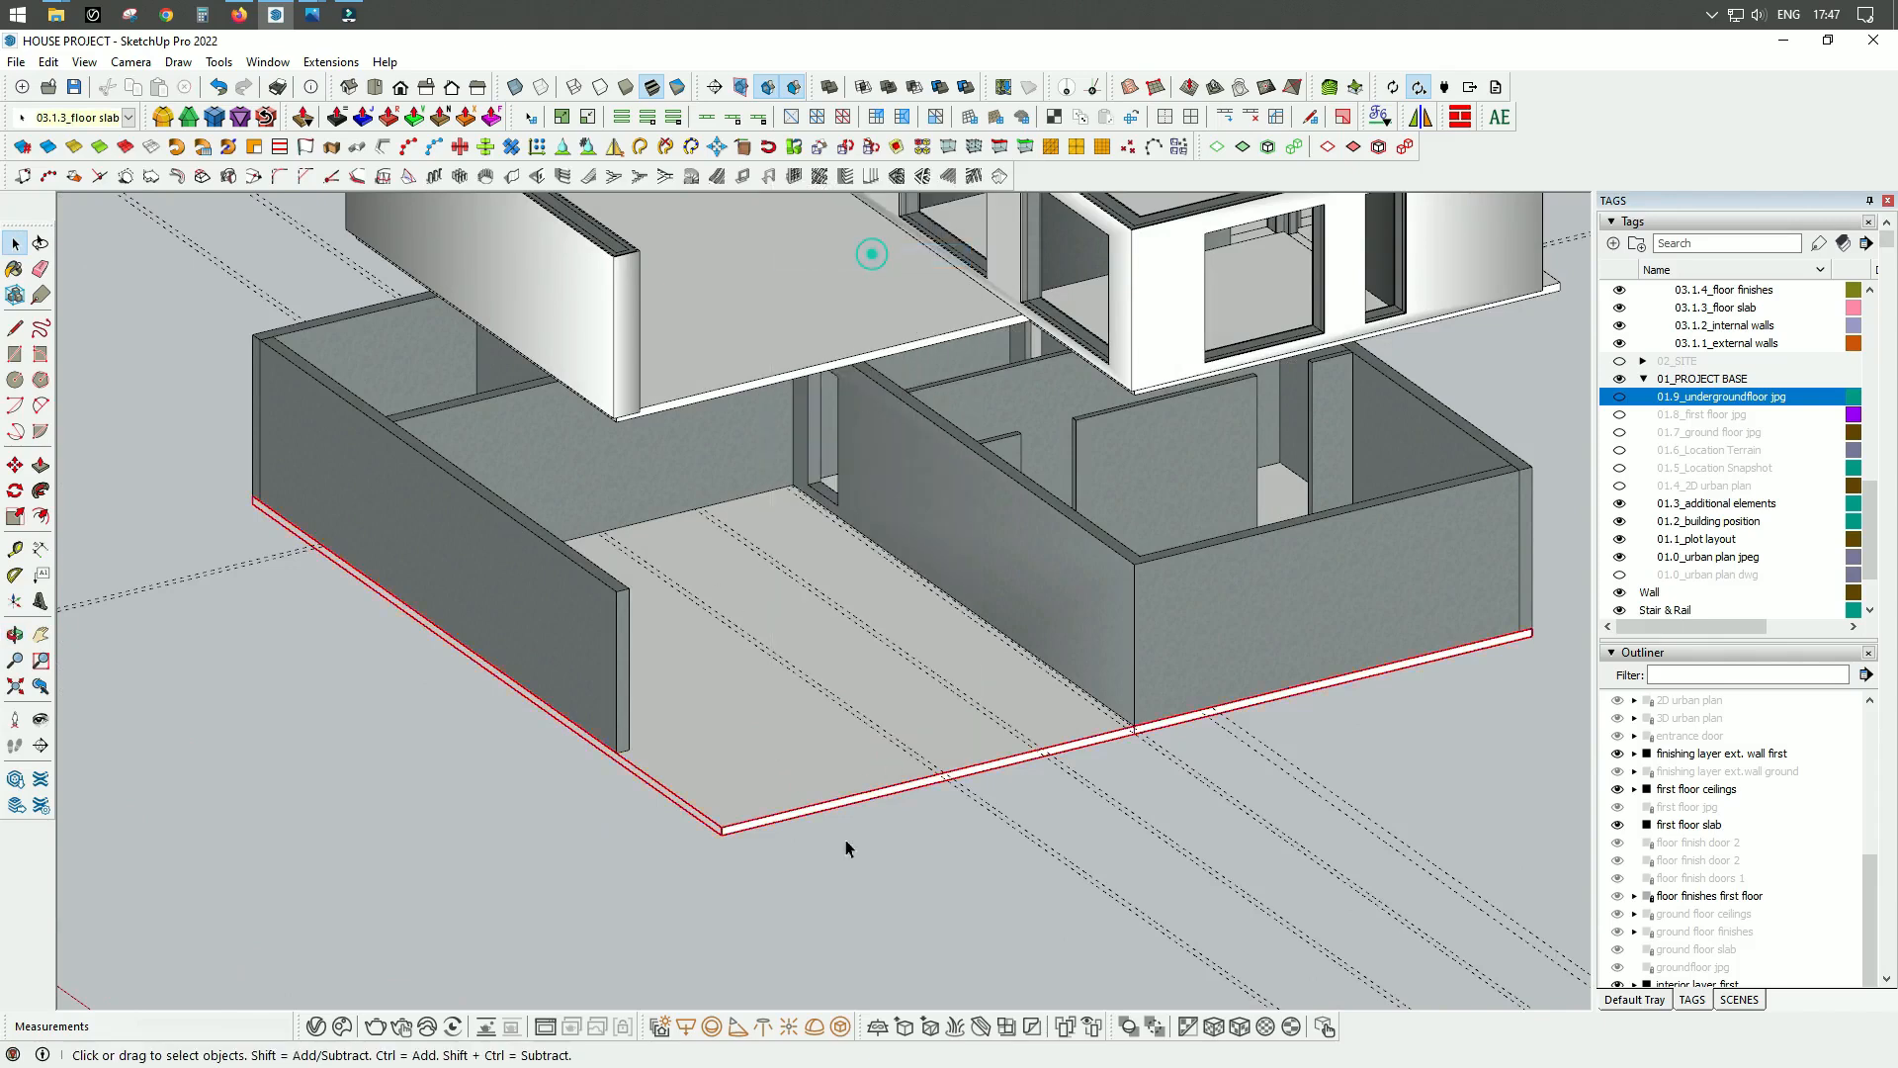
Step: Show the 01.9_undergroundfloor jpg tag to bring back the plan image
scroll(585, 754, down, 5)
middle_drag(584, 755, 686, 899)
scroll(721, 791, up, 3)
scroll(694, 846, up, 2)
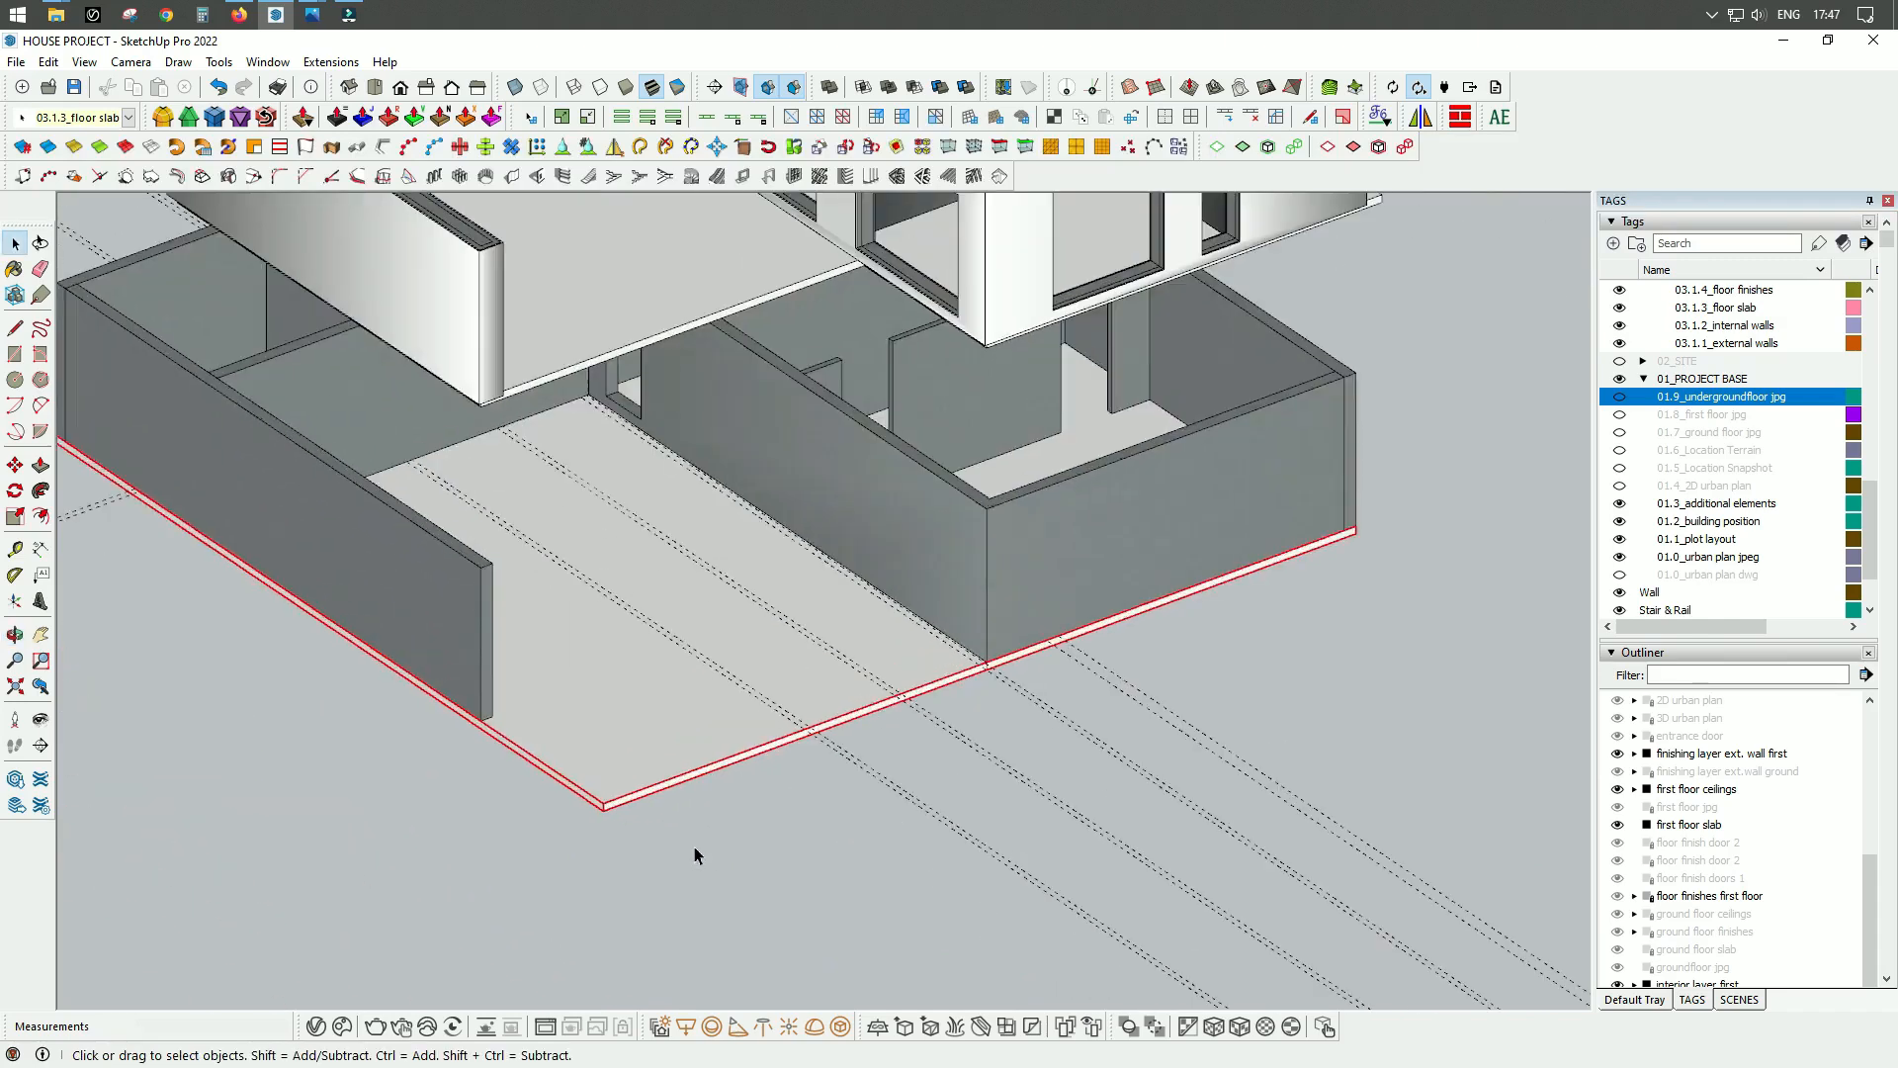
scroll(704, 840, down, 4)
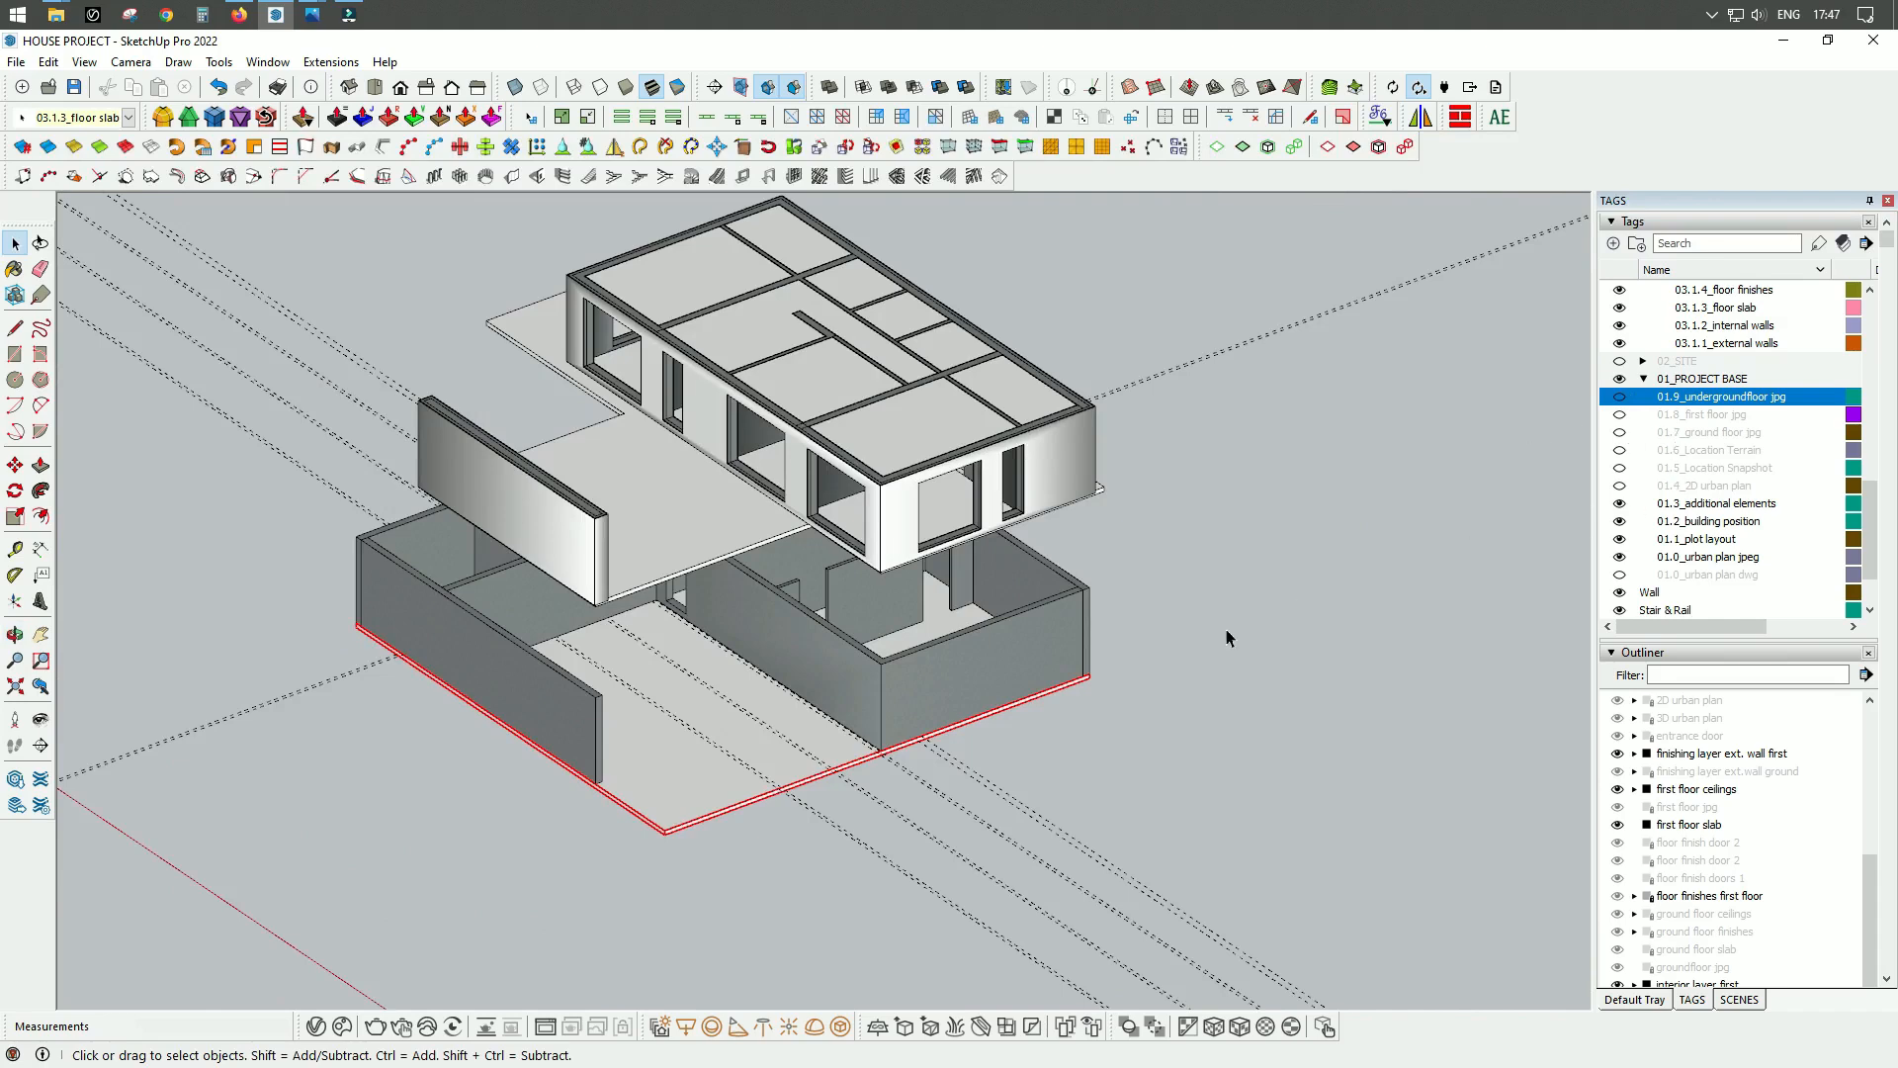
click(1620, 396)
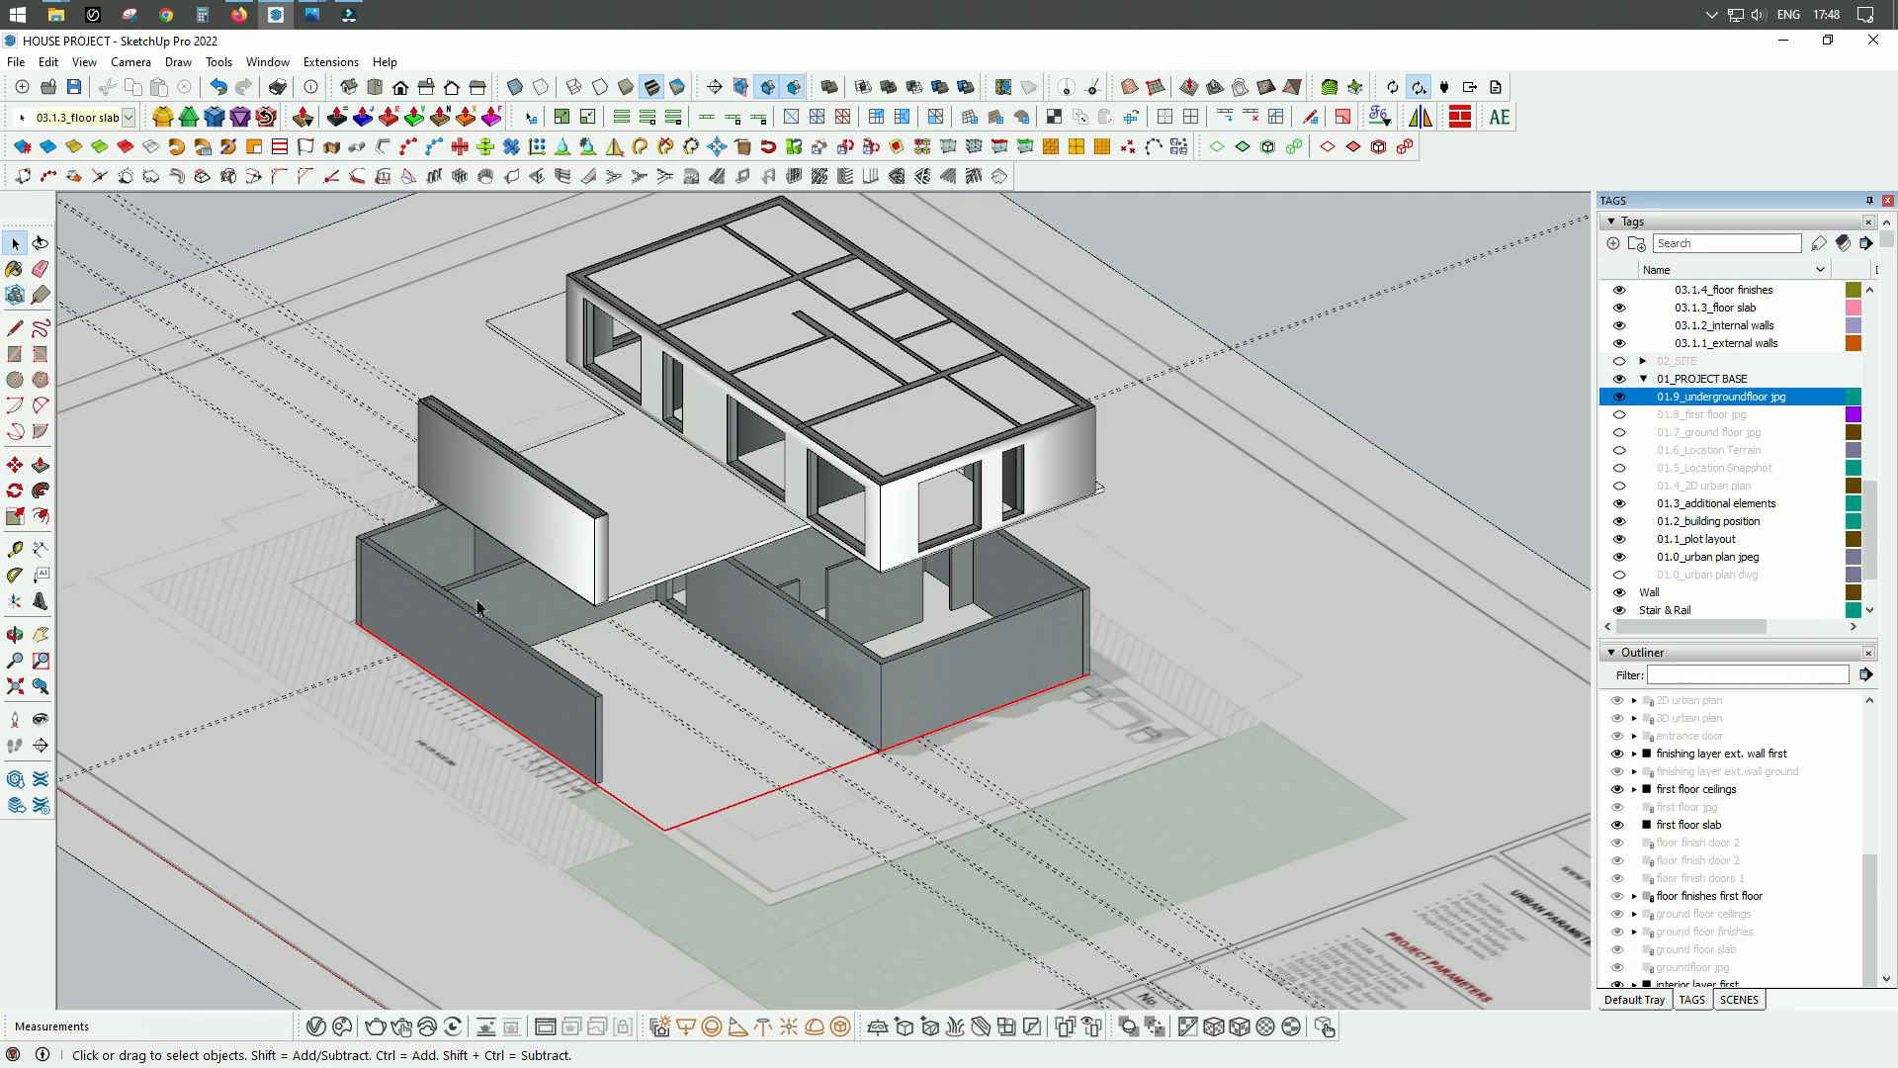
Step: Examine the underground walls and slab against the plan image from several sides
middle_drag(408, 638, 731, 762)
scroll(769, 774, up, 5)
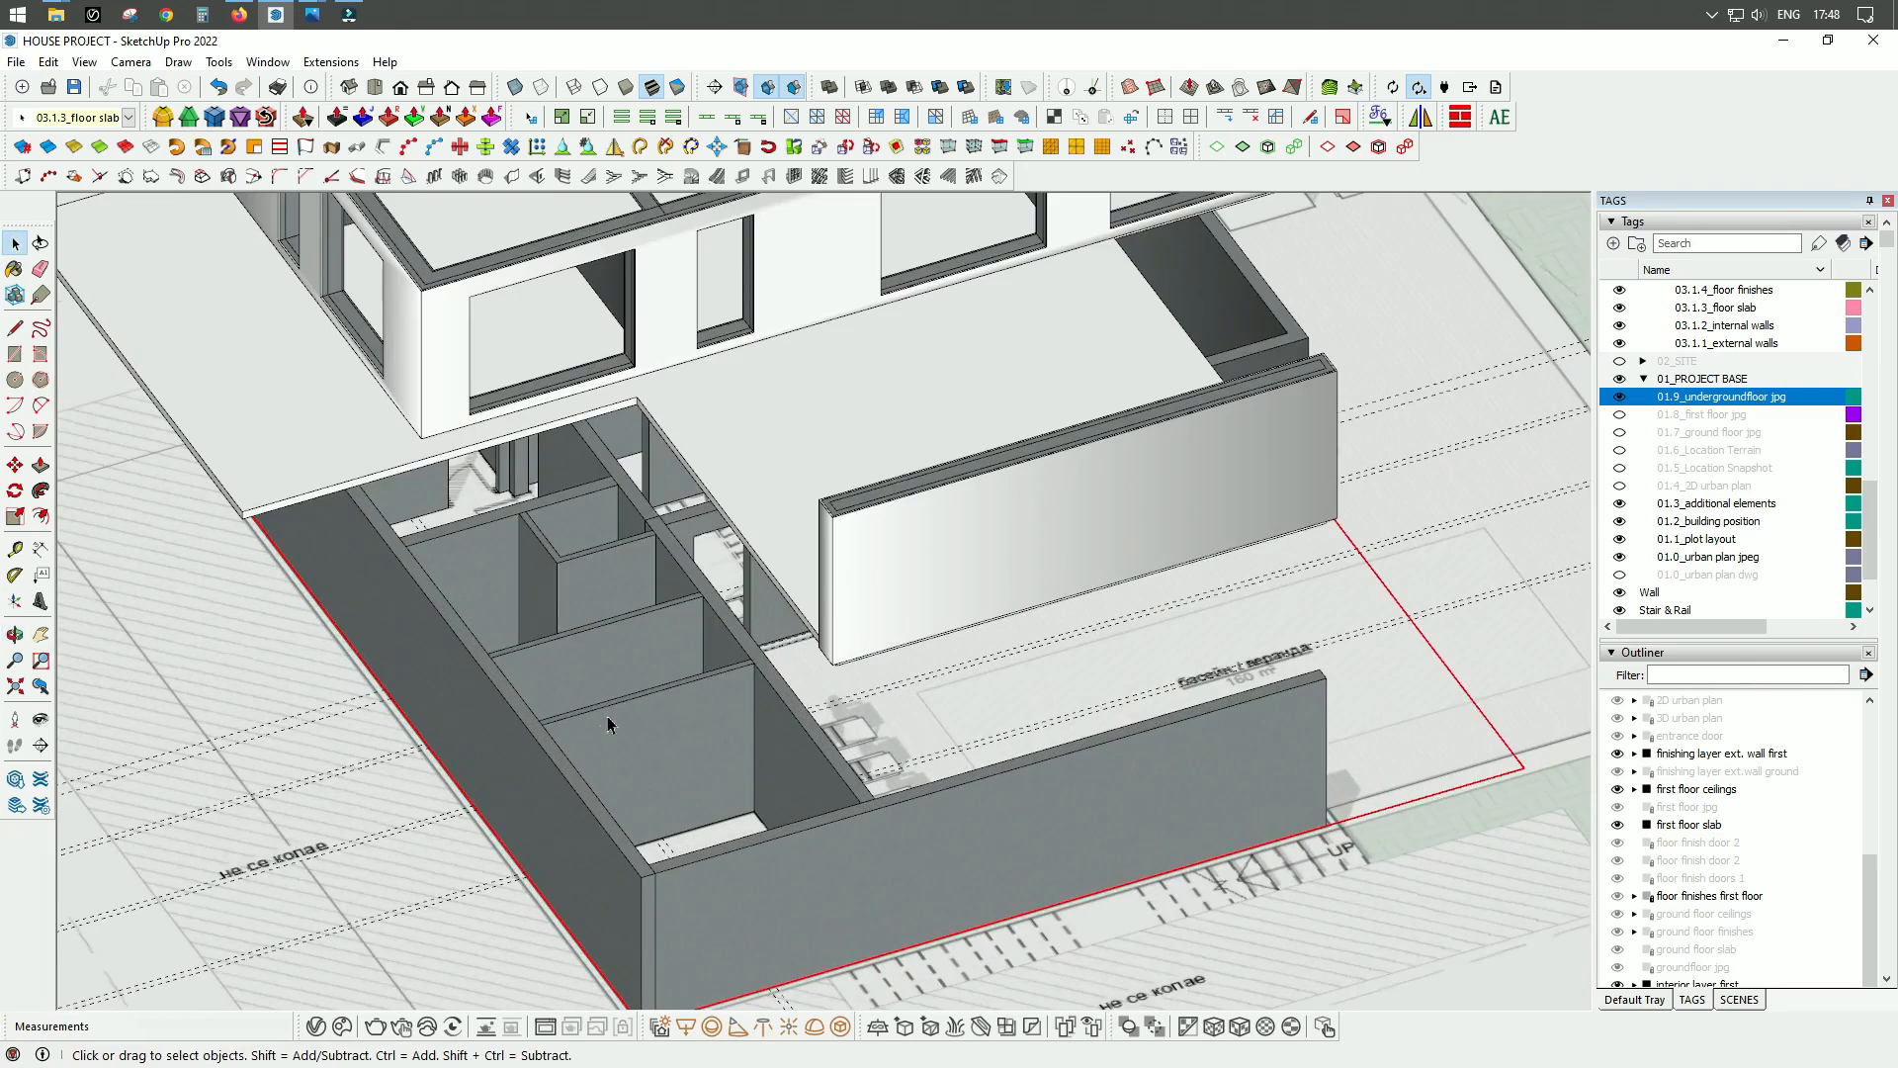
middle_drag(838, 783, 570, 619)
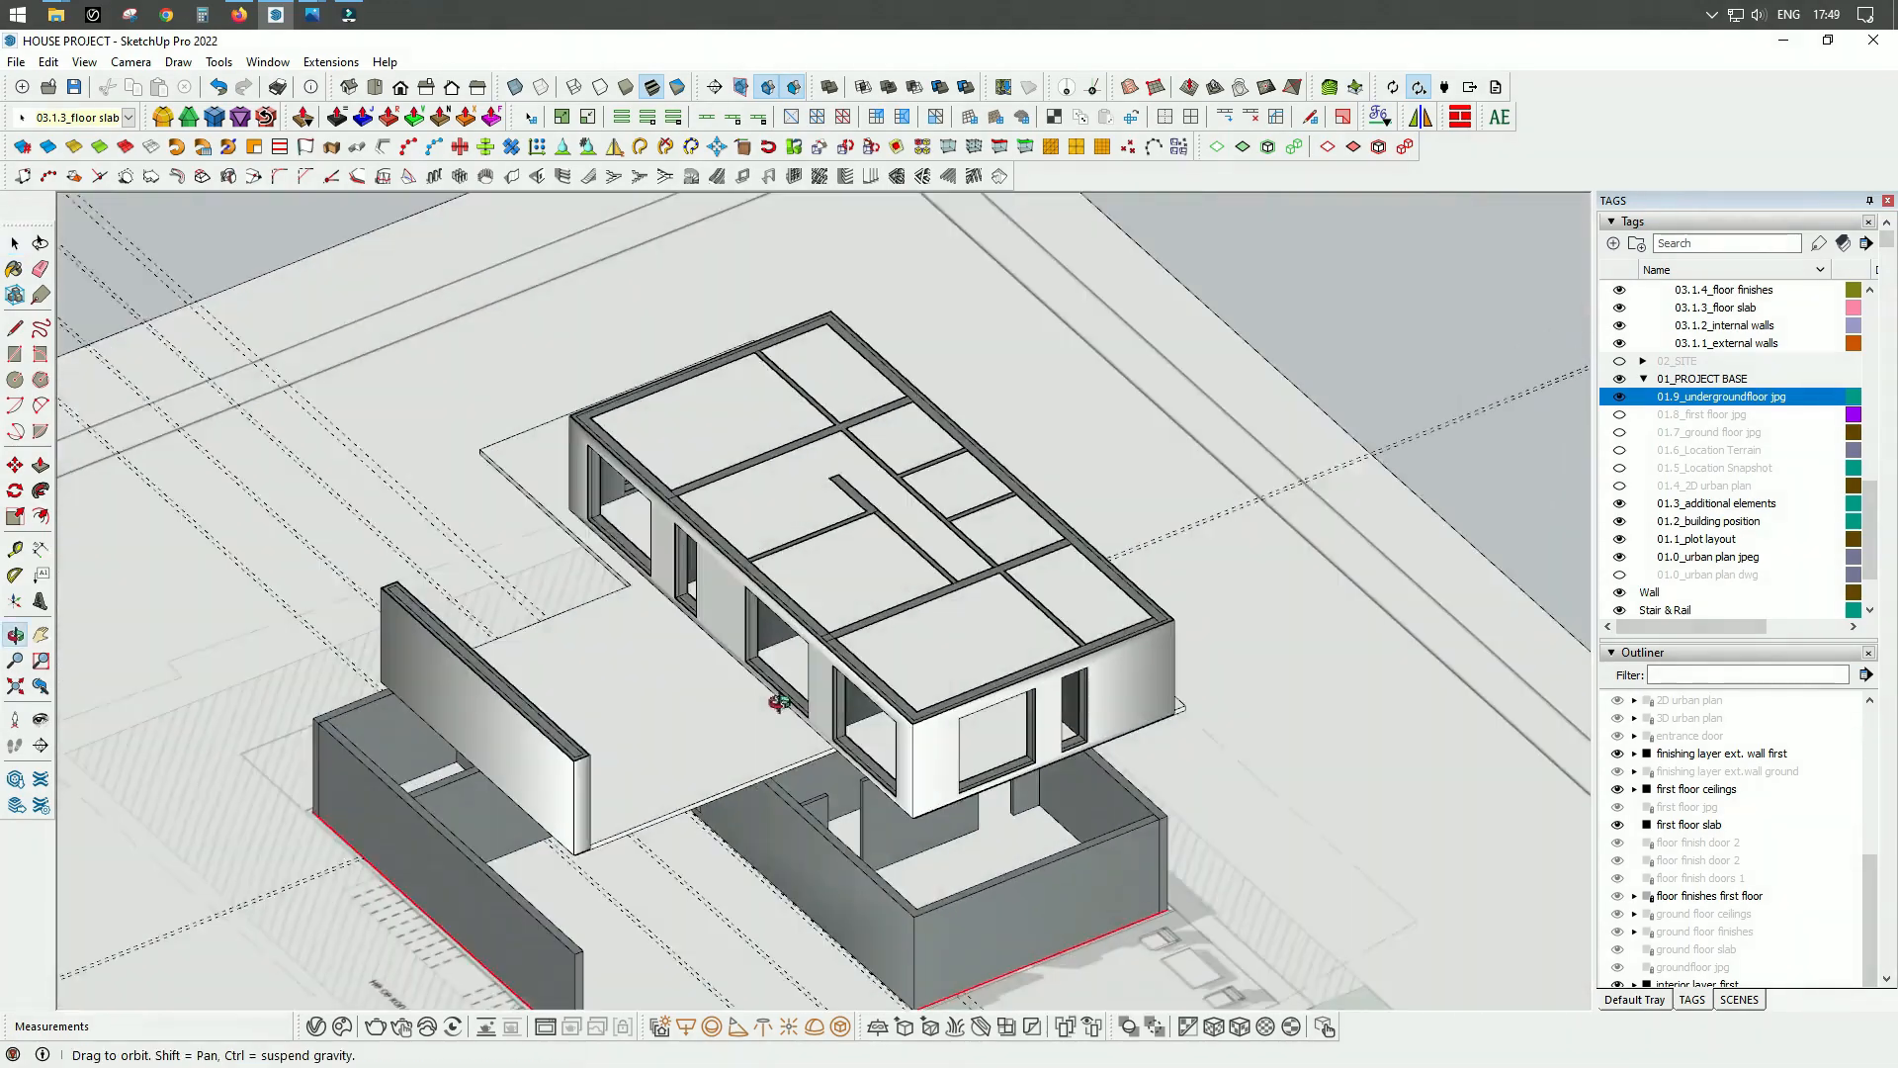
drag(778, 702, 890, 672)
key(space)
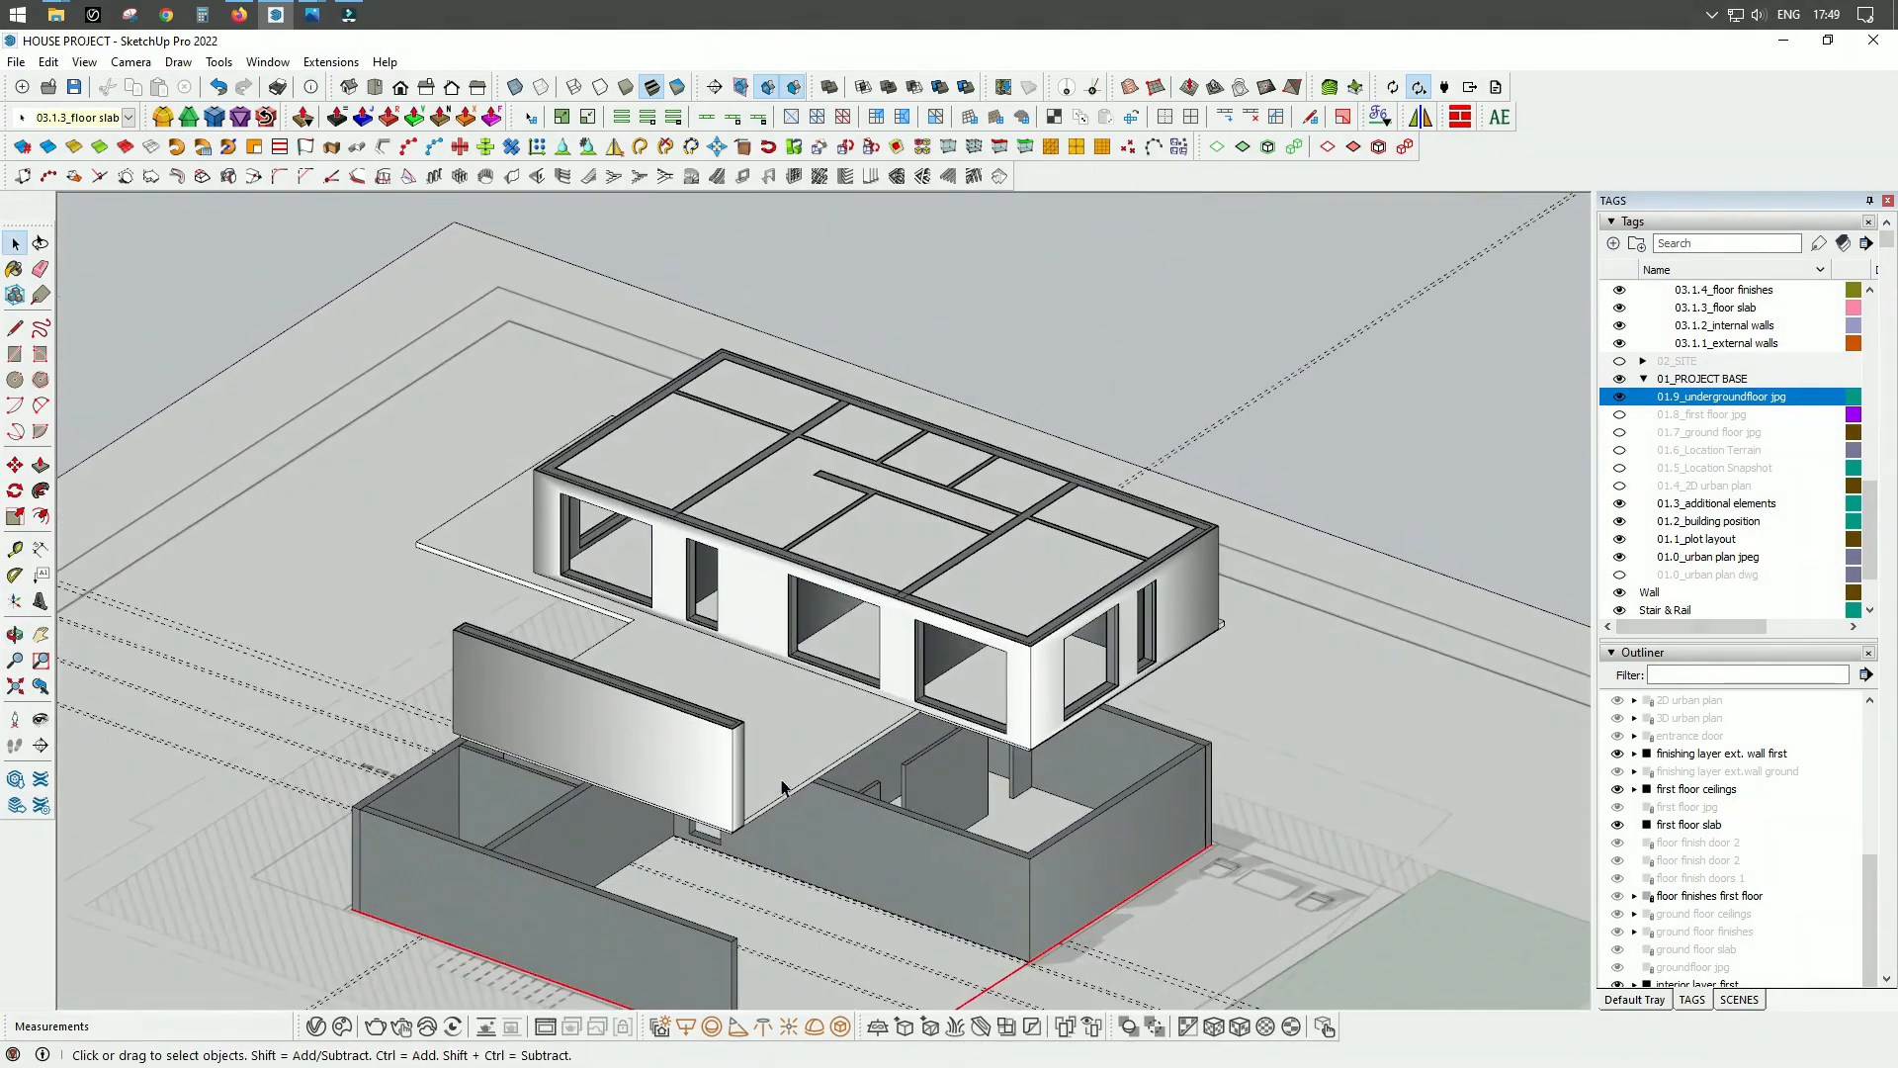
scroll(782, 787, up, 3)
middle_drag(979, 659, 848, 768)
scroll(856, 771, down, 2)
middle_drag(1063, 714, 1054, 586)
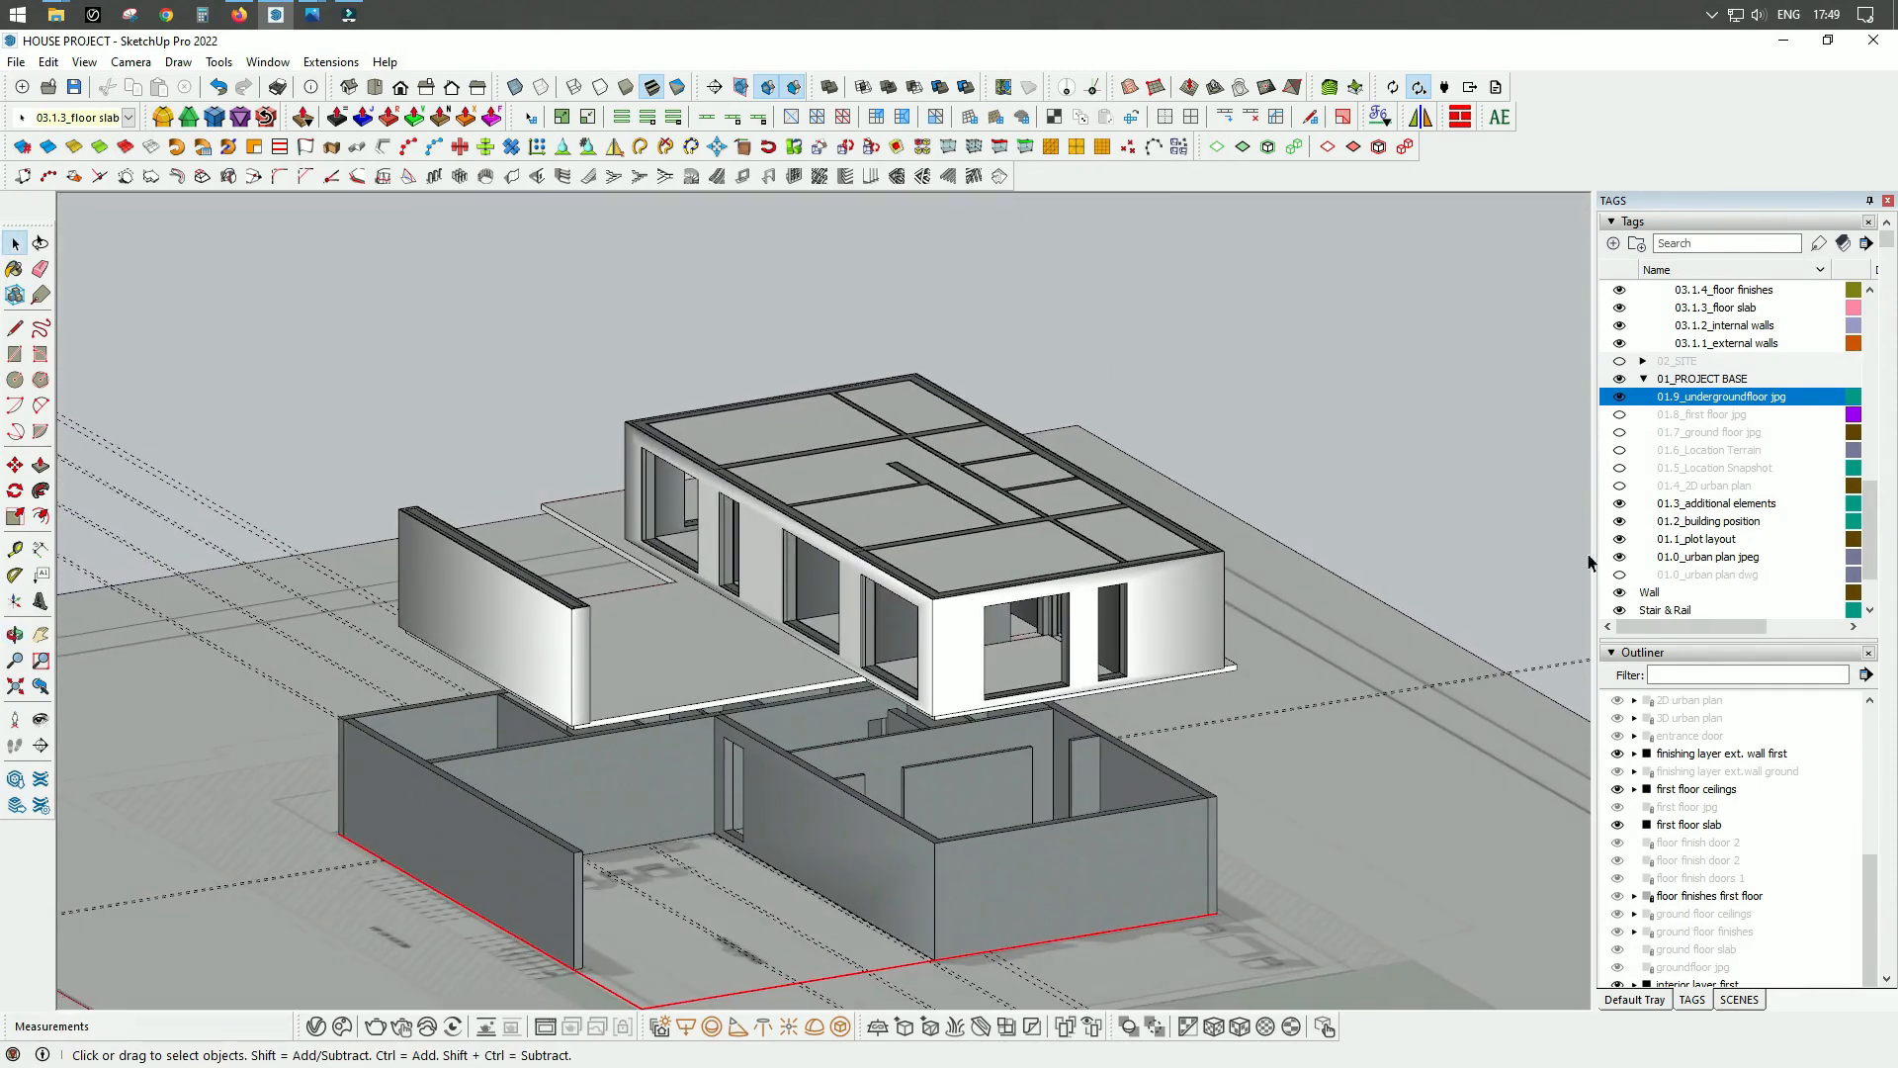
Step: Hide the 03.3_FIRST FLOOR tag folder so the underground walls can be viewed alone
scroll(1746, 429, up, 5)
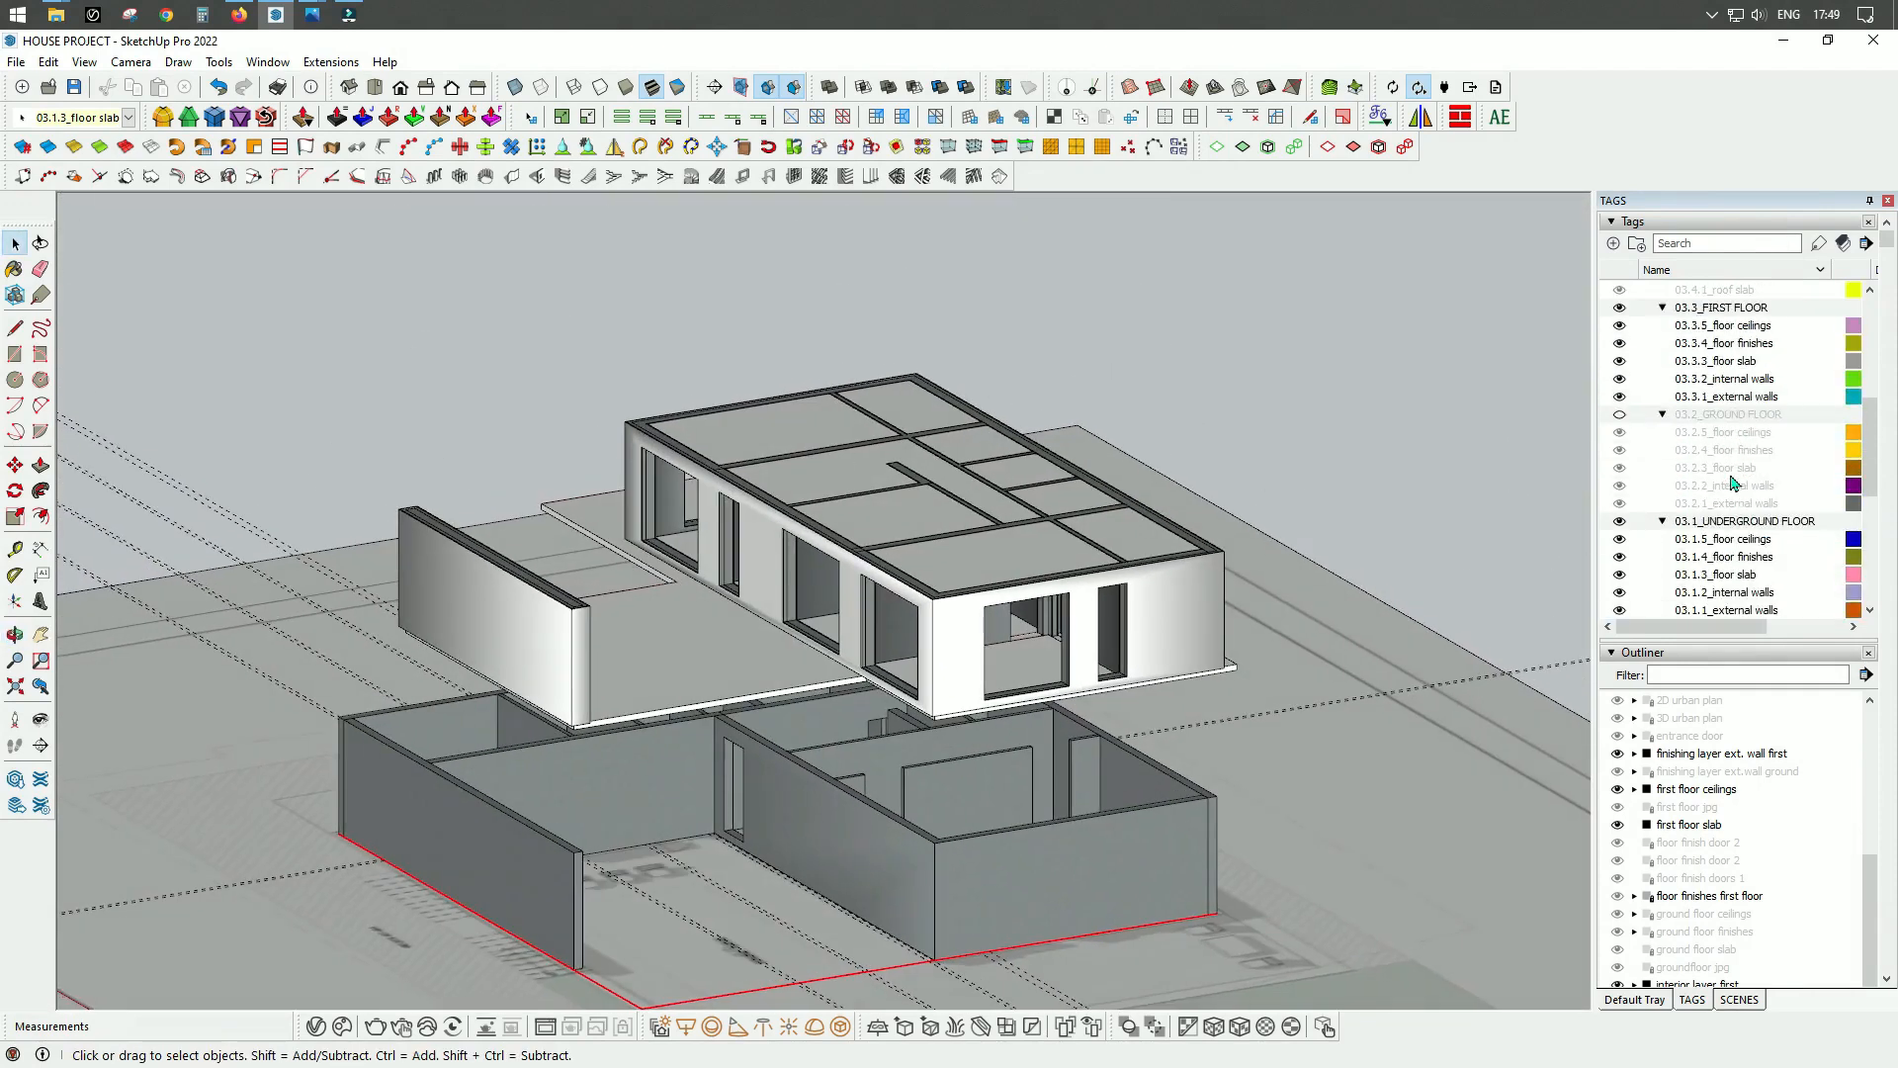
scroll(1732, 482, up, 2)
click(1622, 420)
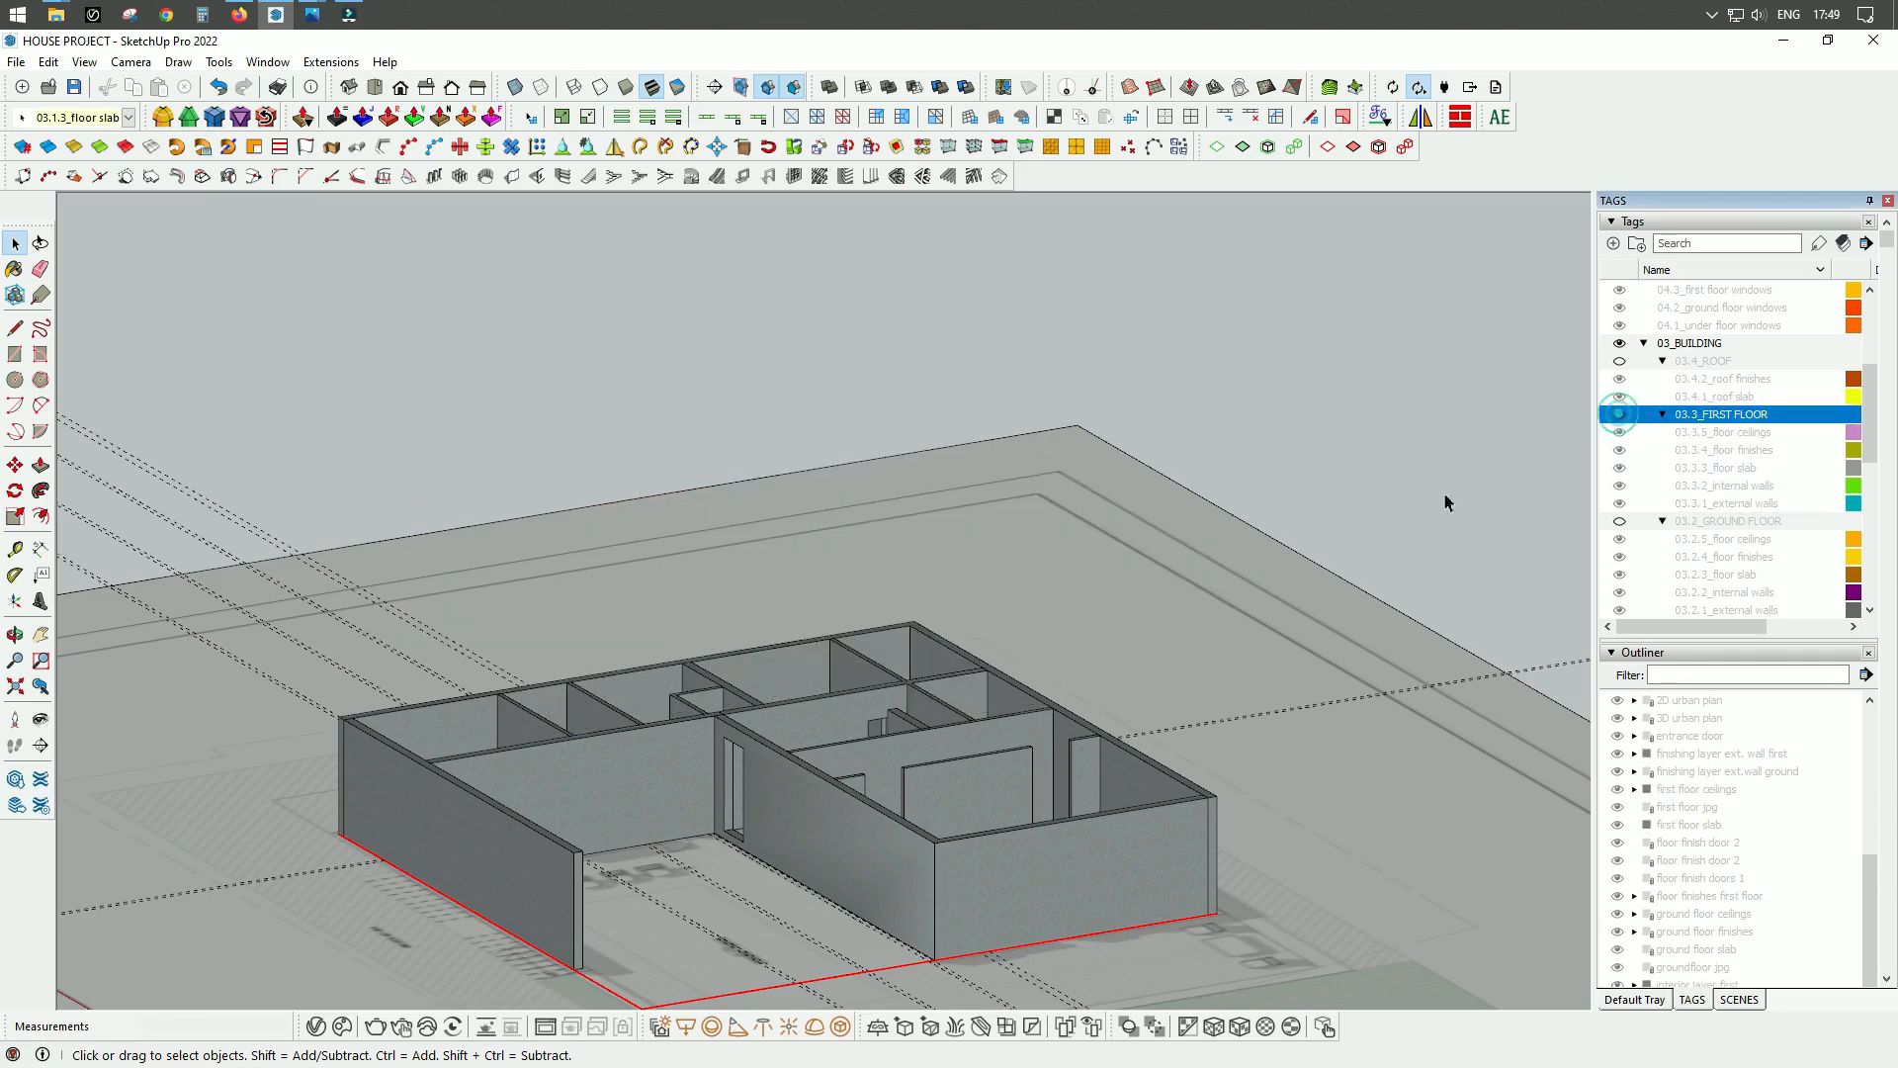
middle_drag(565, 719, 1076, 707)
scroll(899, 830, up, 8)
scroll(1076, 707, down, 5)
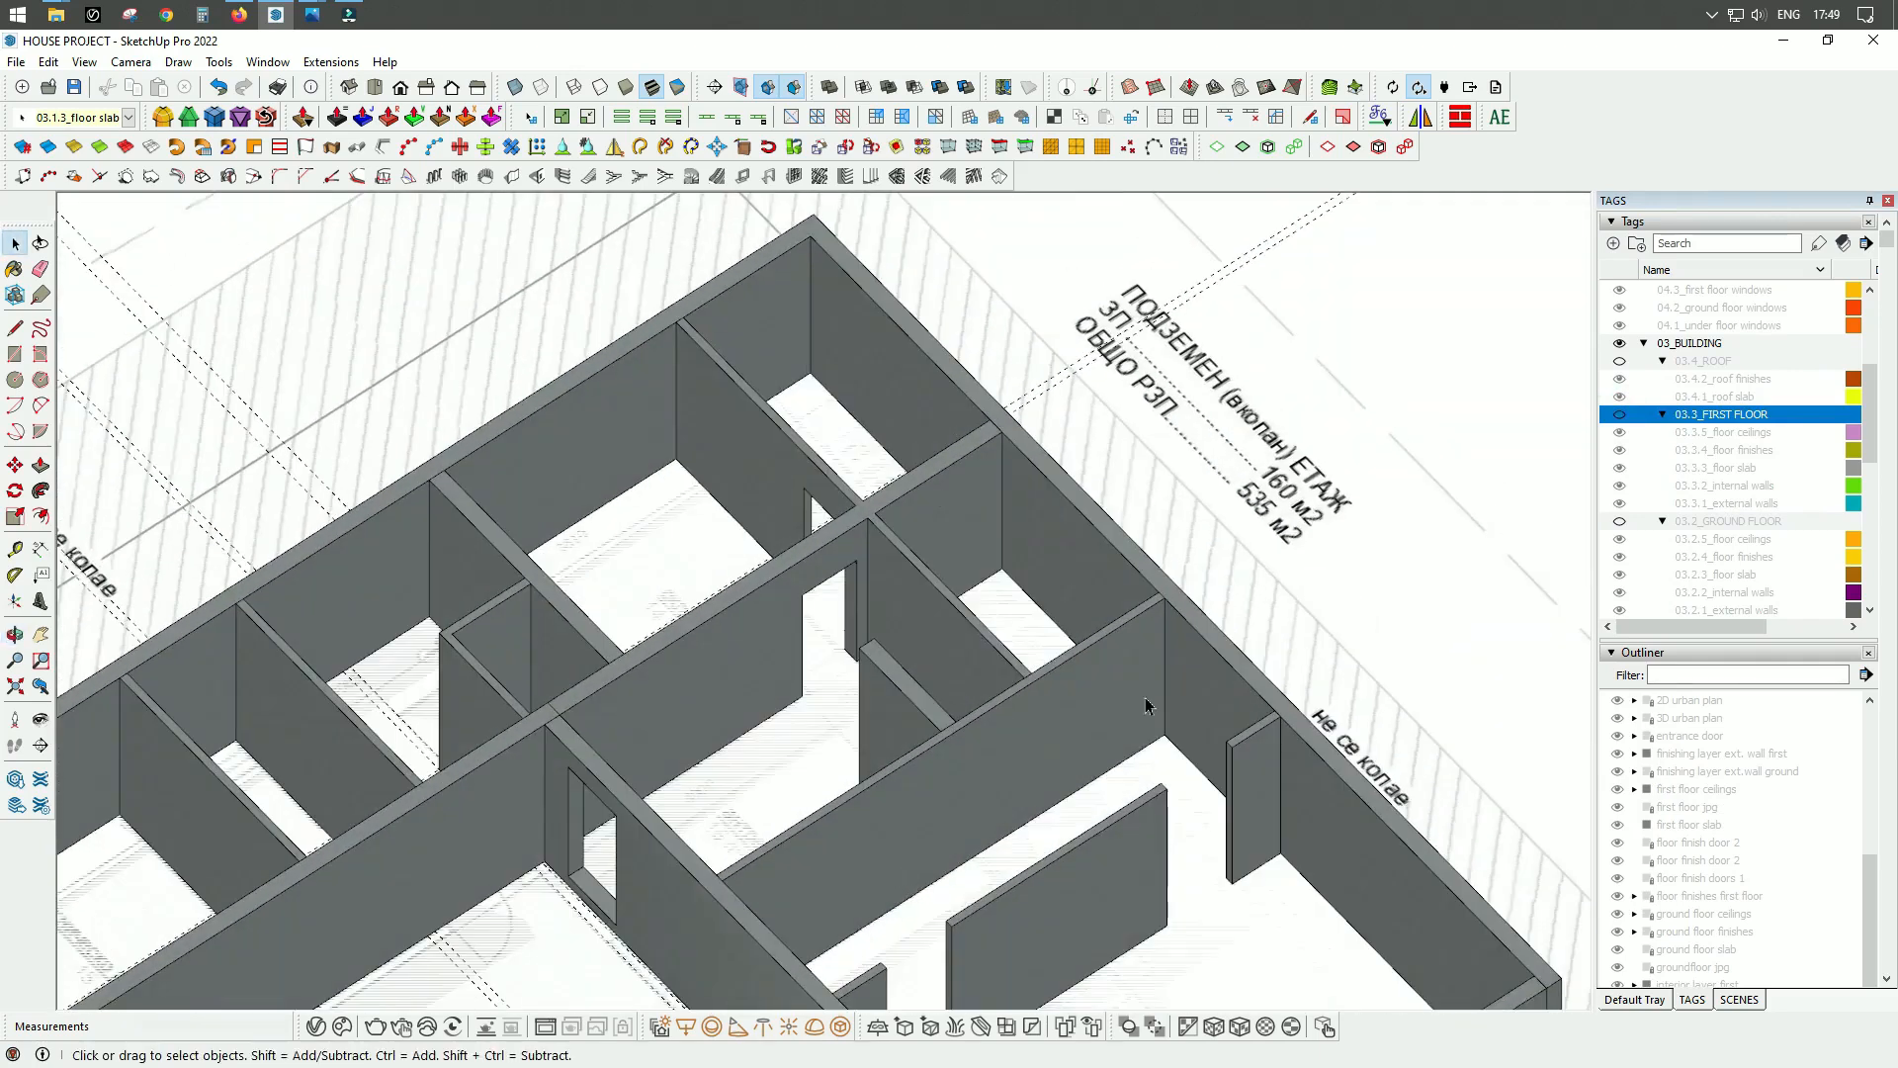
middle_drag(906, 744, 1025, 754)
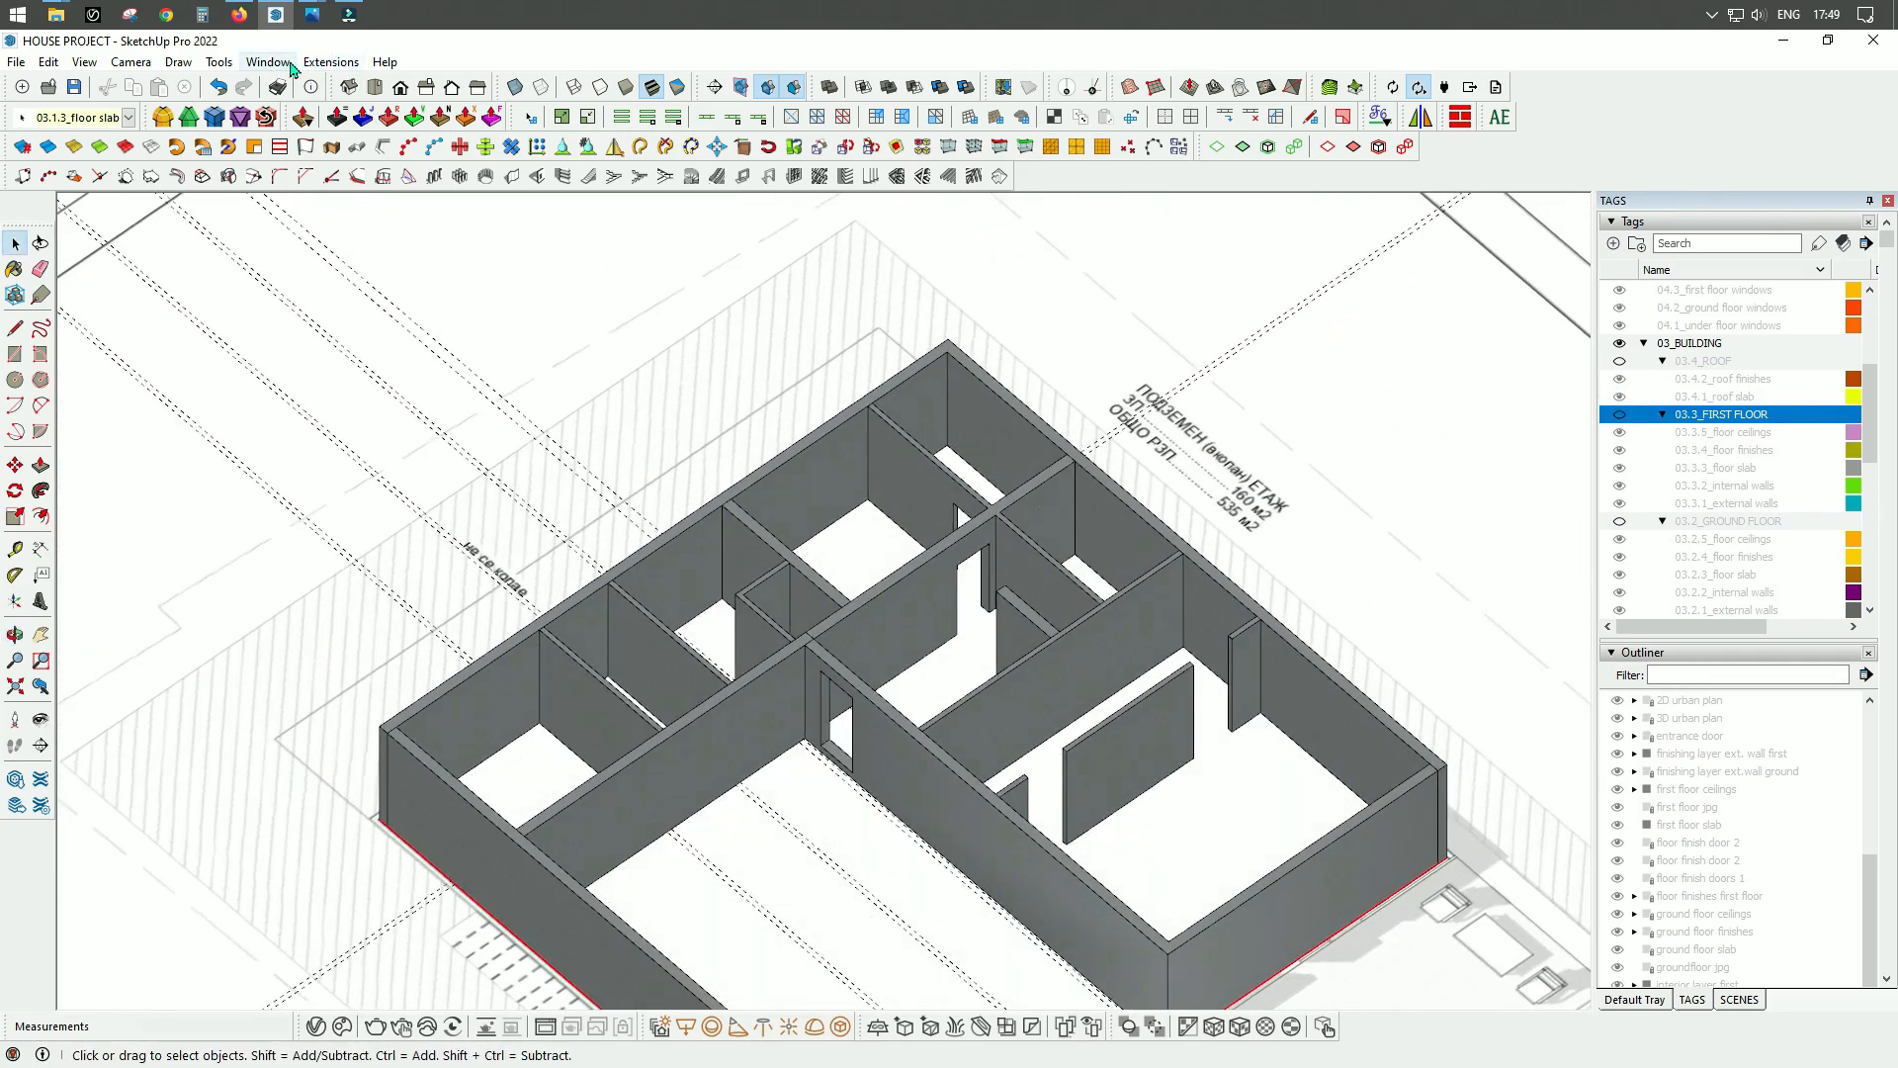
Step: Start the wall extension's drawing command and trace the first side of the outer layer along the underground external wall's base
click(332, 63)
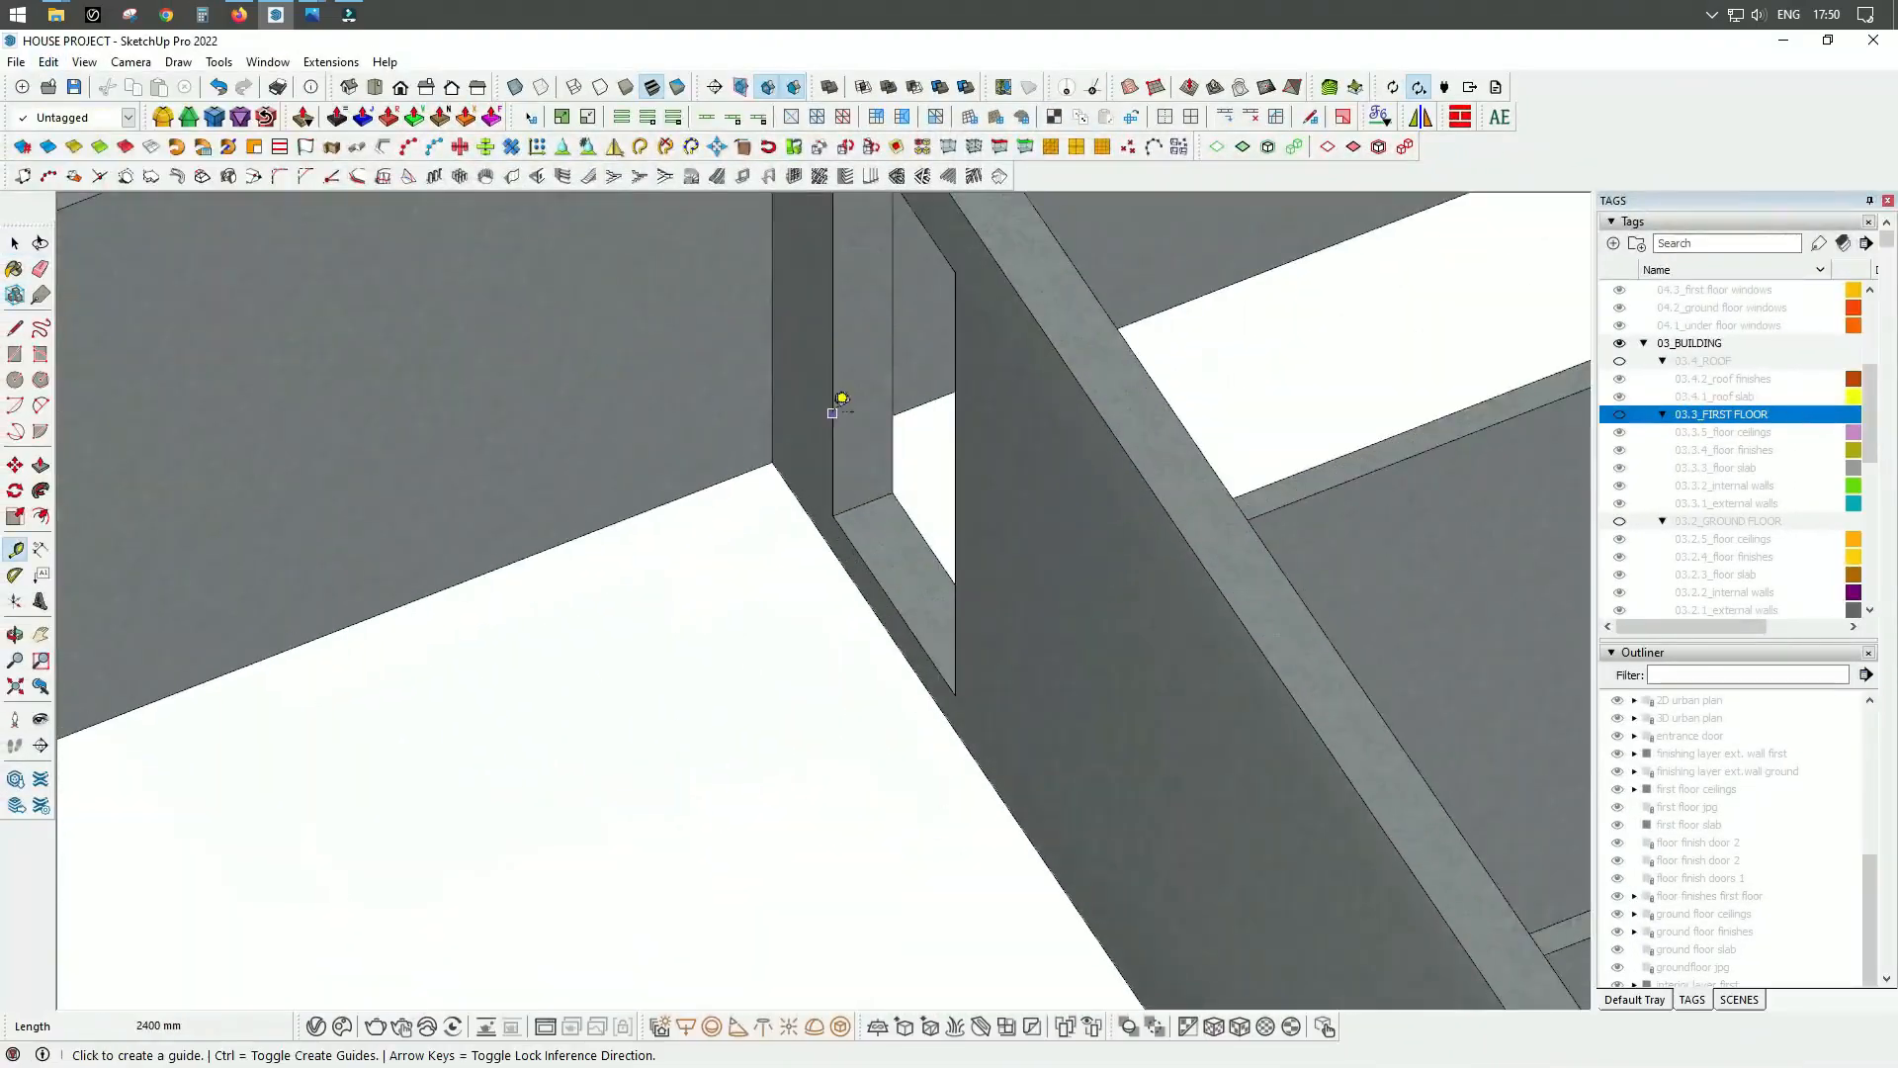
scroll(833, 413, down, 5)
middle_drag(791, 697, 934, 602)
key(space)
click(934, 603)
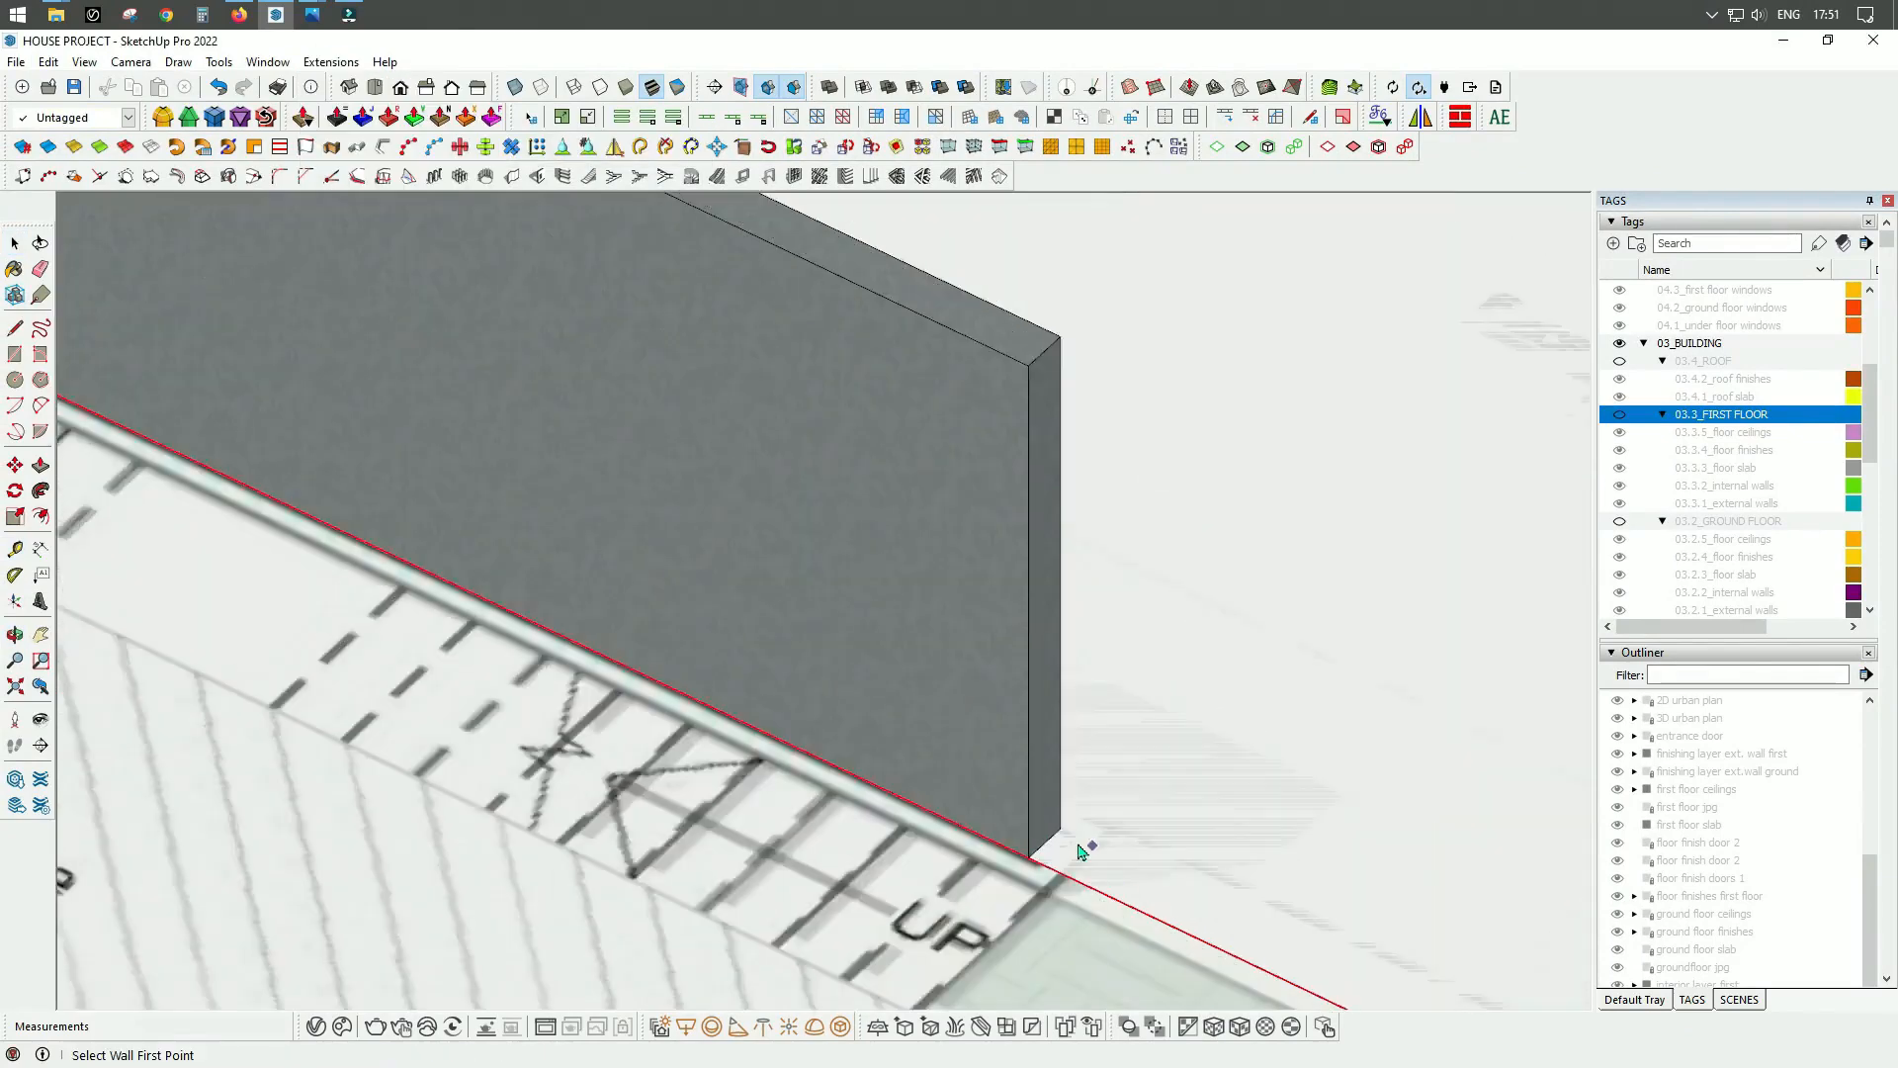
scroll(1080, 847, up, 3)
click(1011, 859)
scroll(634, 710, down, 4)
scroll(393, 506, up, 3)
click(394, 506)
middle_drag(393, 506, 955, 775)
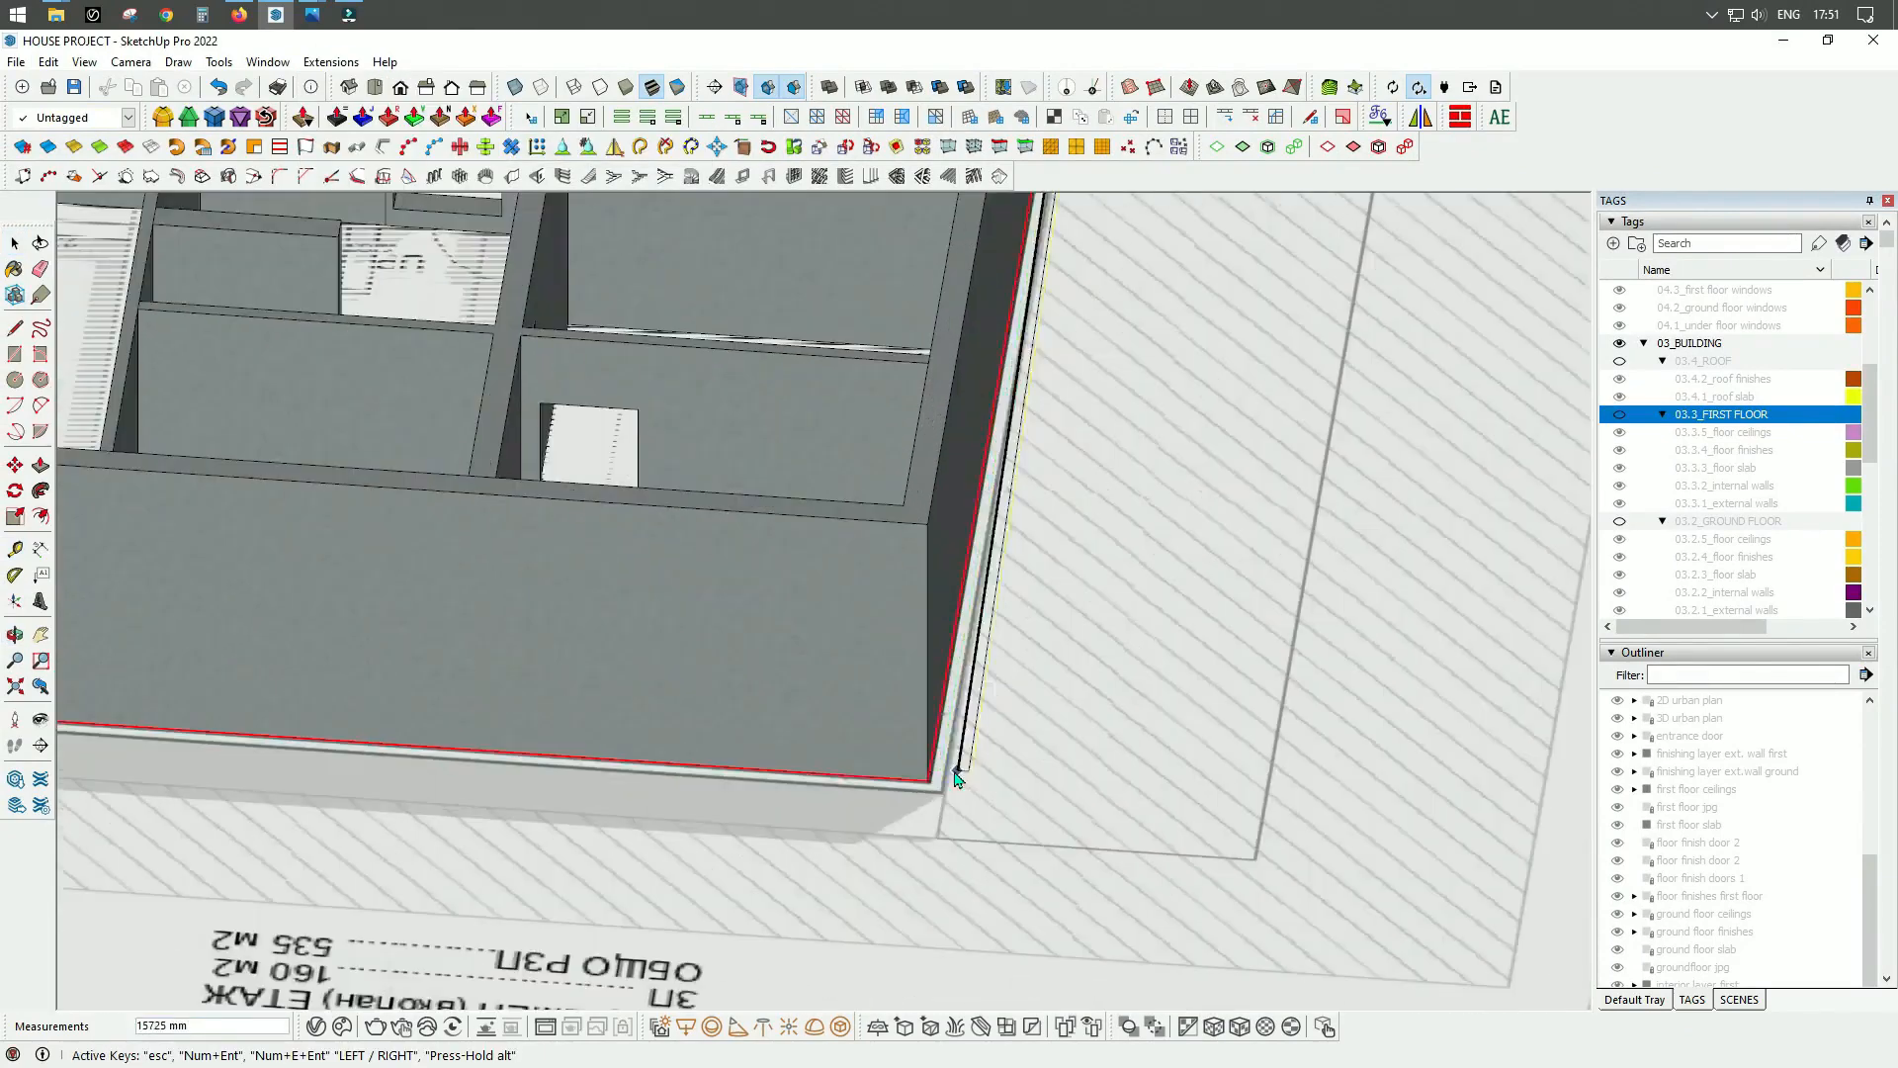
Step: Trace the outer layer around the remaining external wall corners and finish the wall path
click(938, 781)
scroll(955, 776, down, 3)
scroll(727, 736, up, 6)
click(695, 755)
scroll(435, 756, down, 3)
middle_drag(435, 757, 634, 888)
scroll(692, 633, up, 6)
double_click(634, 886)
scroll(657, 920, down, 5)
Step: Select the new I_Wall and Wall objects and combine them into one group
scroll(551, 657, up, 3)
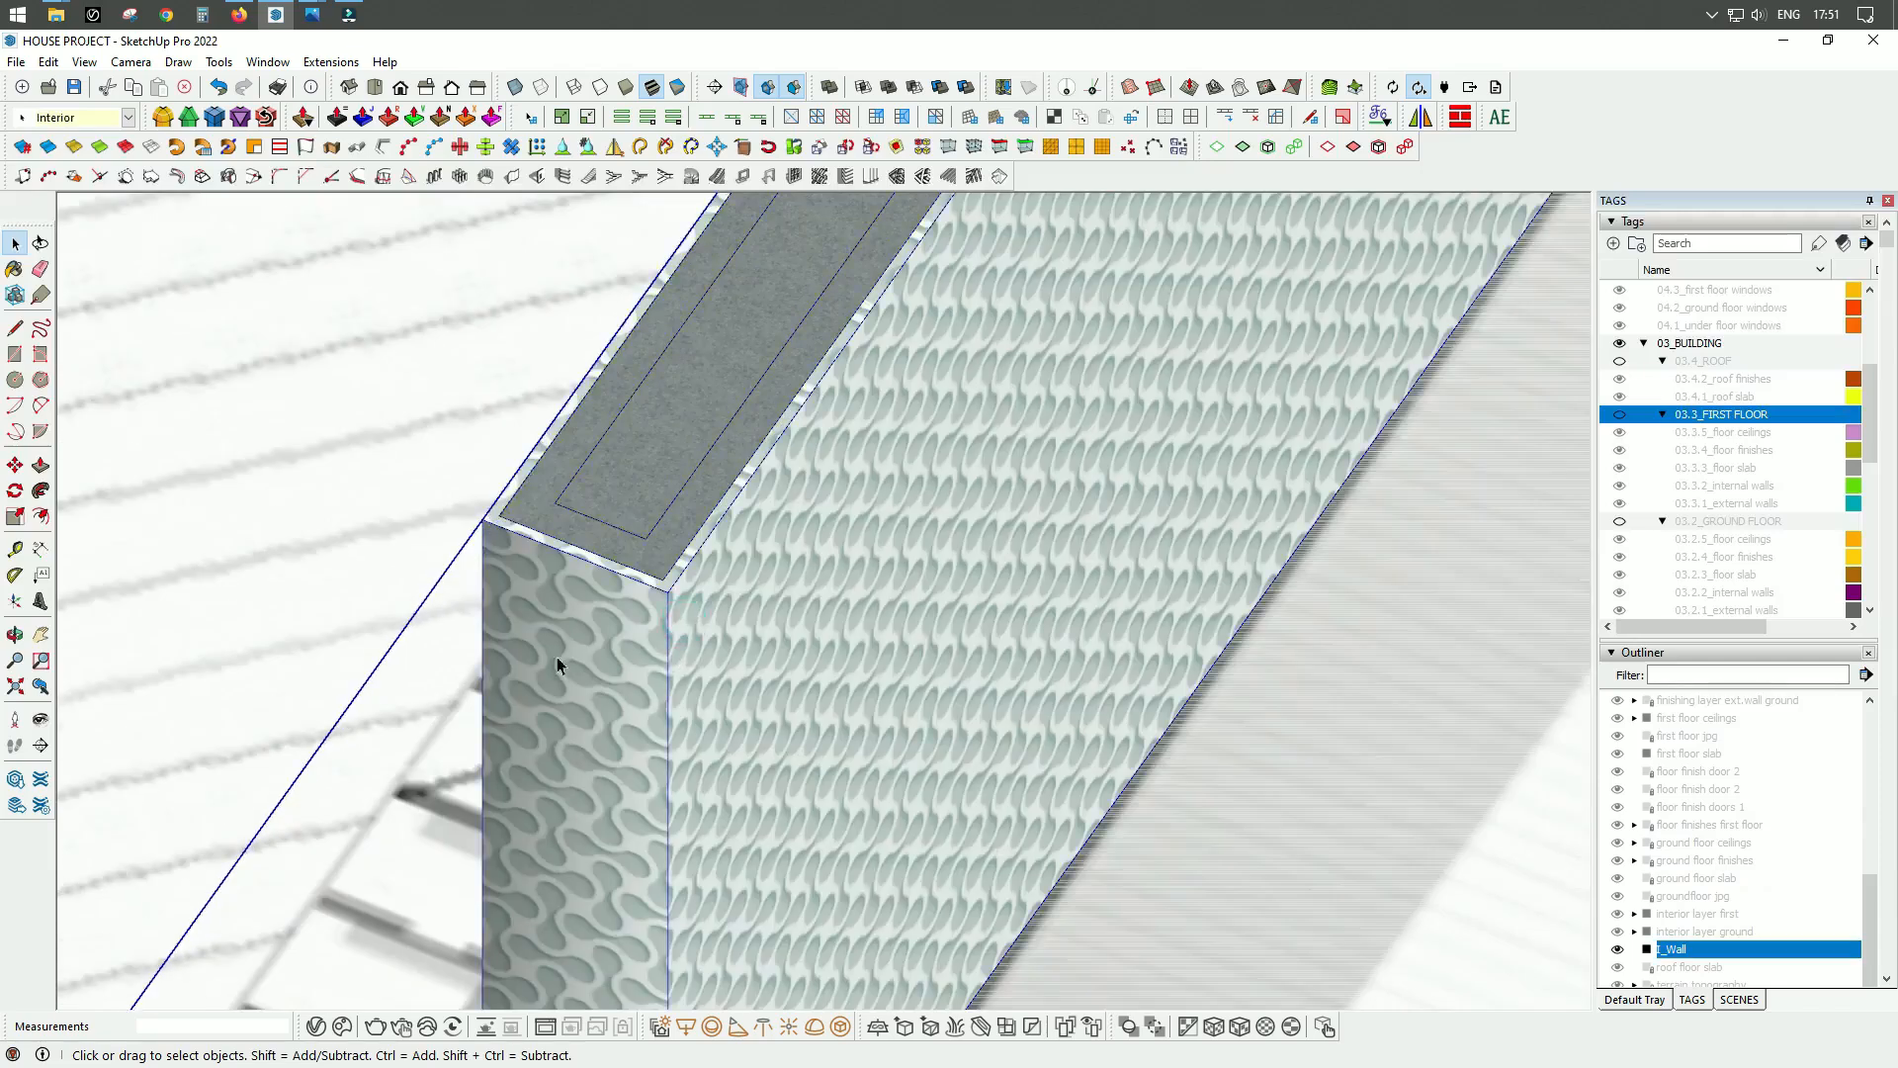
scroll(594, 633, down, 3)
ctrl+click(562, 615)
scroll(562, 615, up, 4)
right_click(1717, 790)
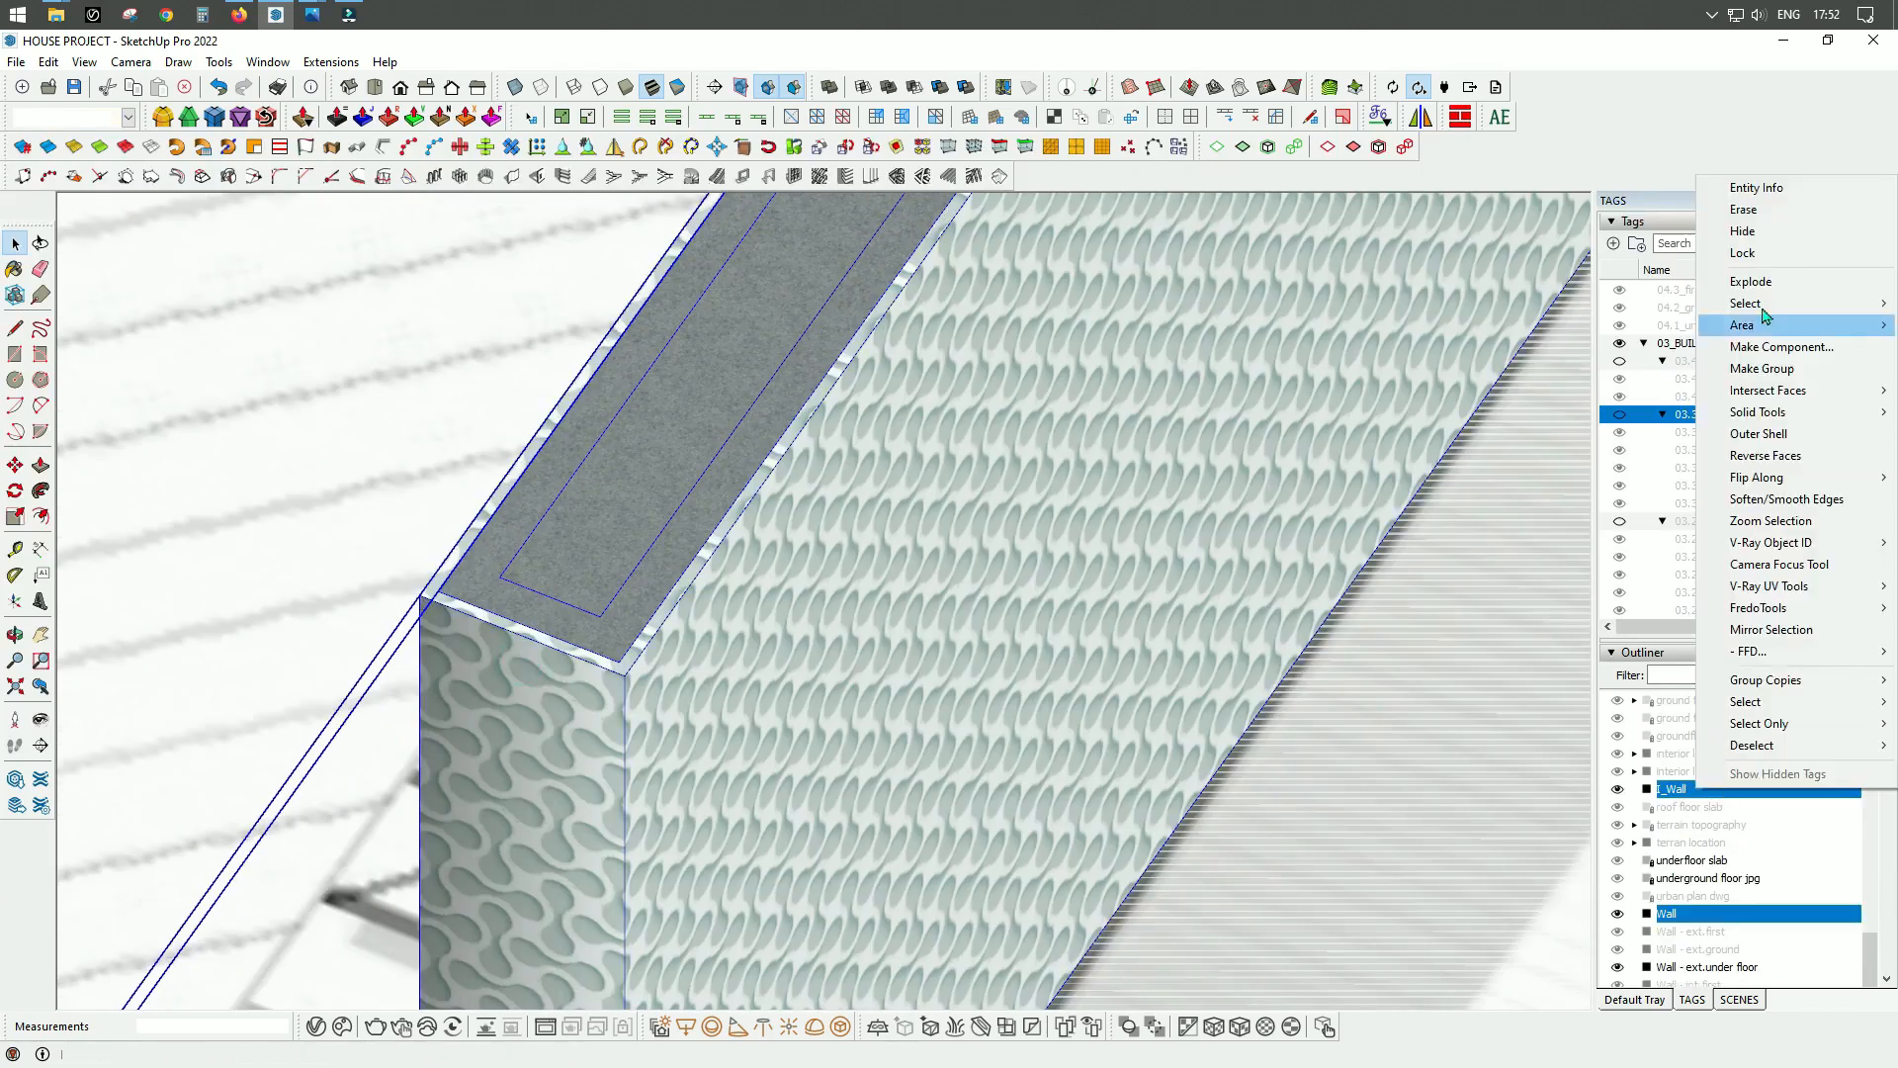
click(1760, 367)
Step: Rename the new group as ext. layer under floor walls
right_click(1689, 772)
click(1718, 755)
scroll(1769, 880, down, 5)
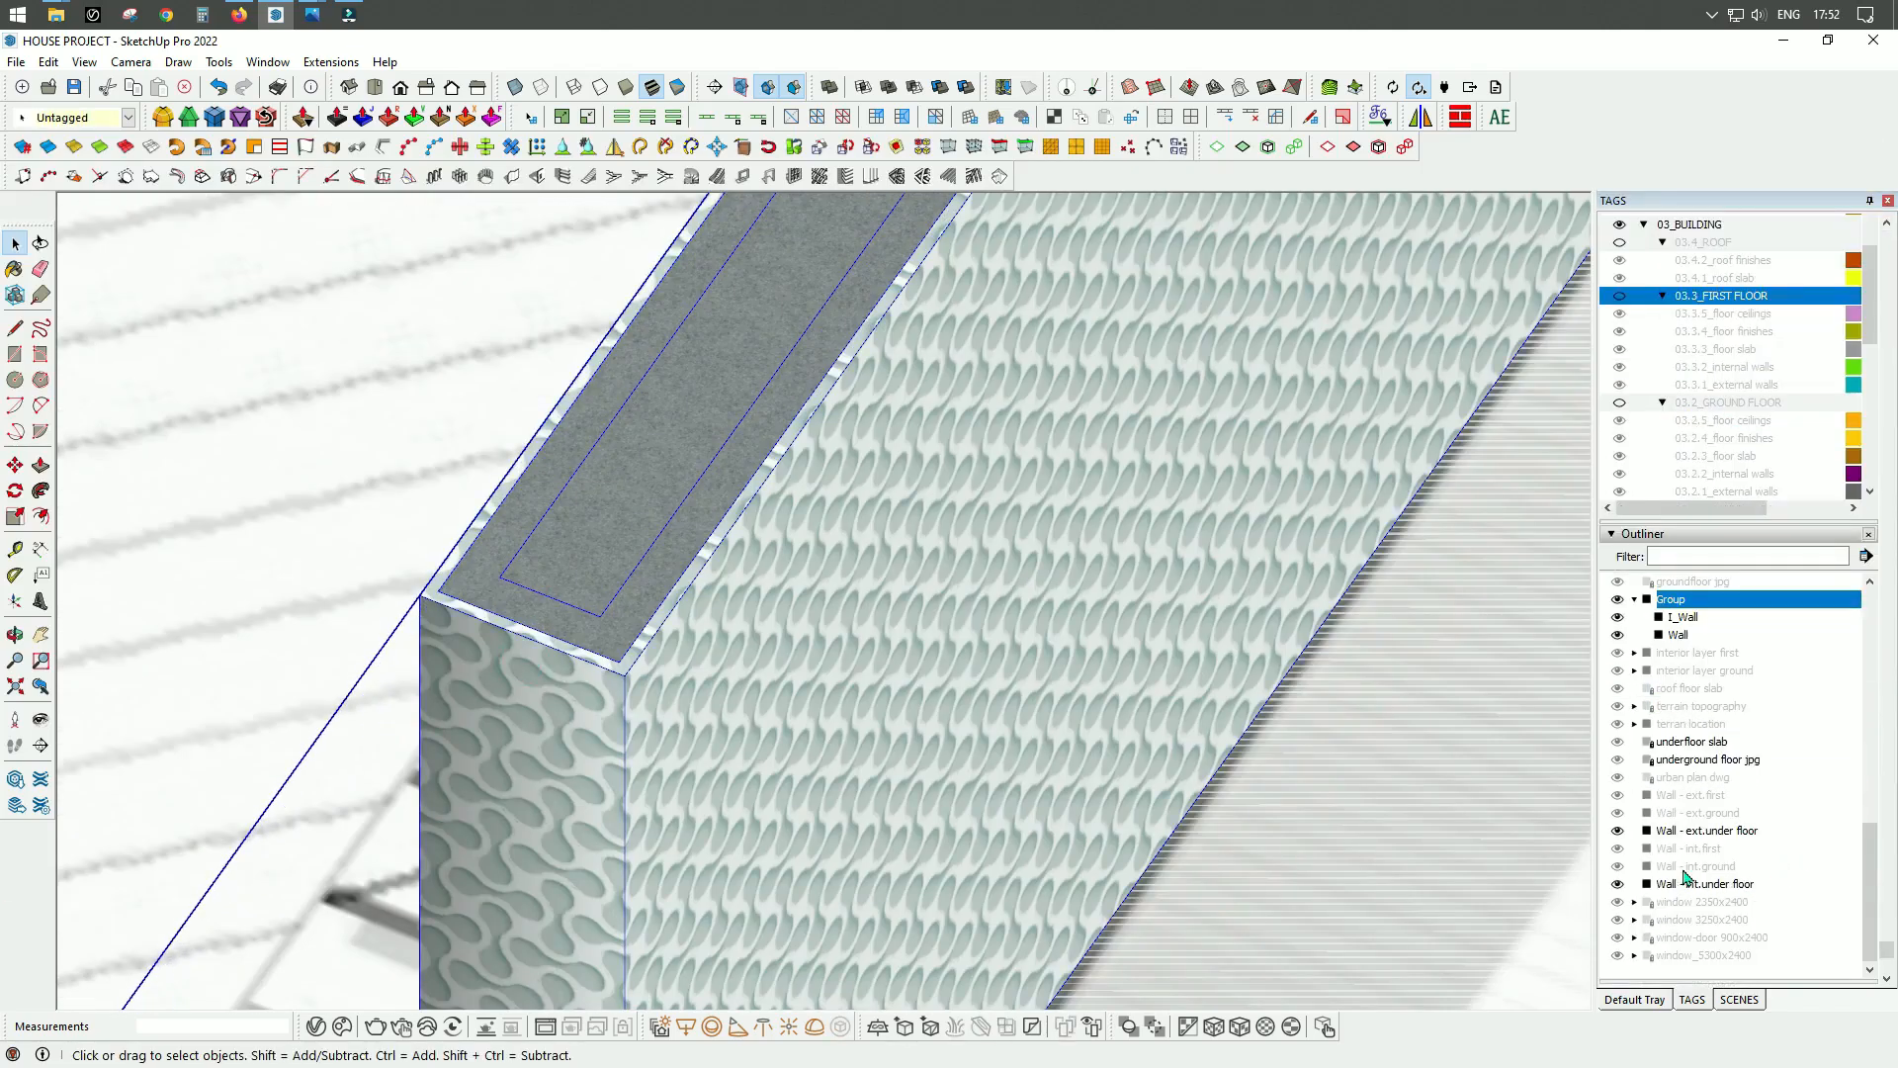
scroll(1765, 857, up, 2)
double_click(1757, 917)
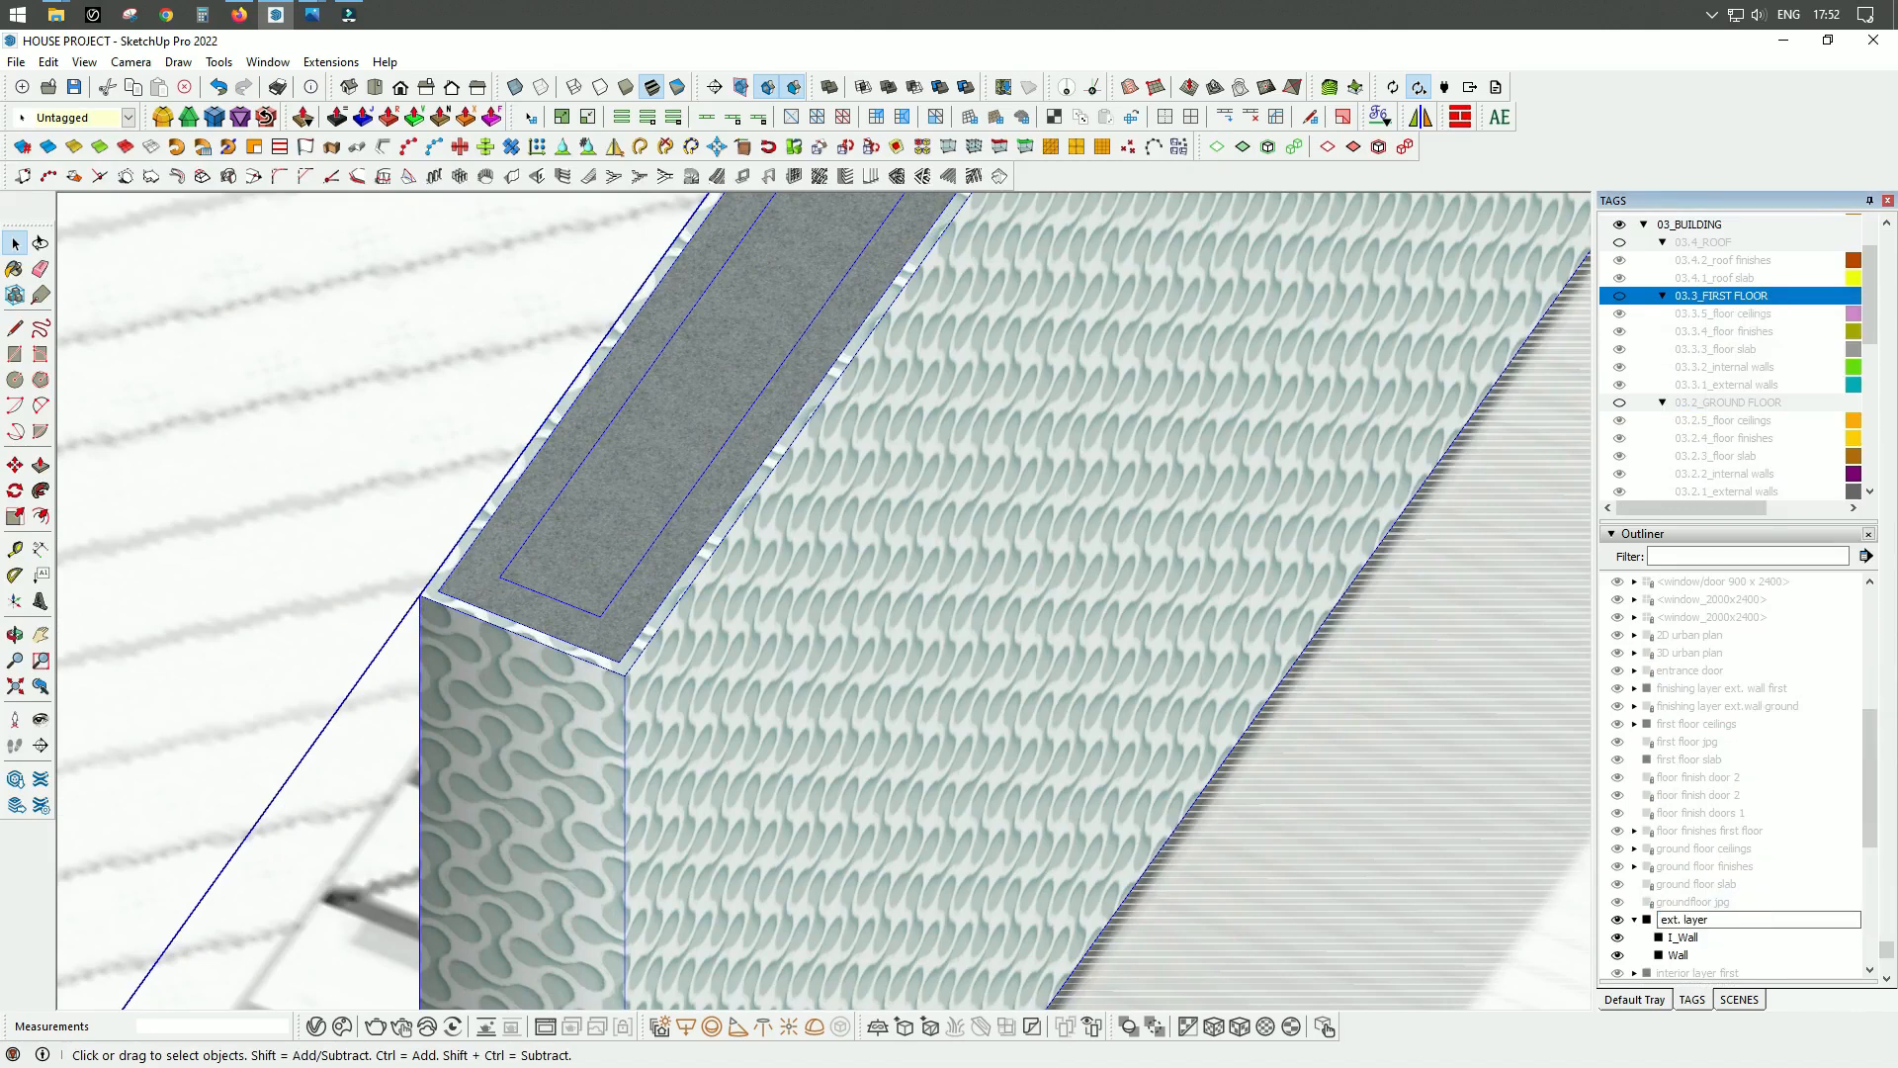
key(Return)
Step: Configure a new wall with wall width 30, wall height 3000 mm and interior width 0
scroll(1780, 396, down, 4)
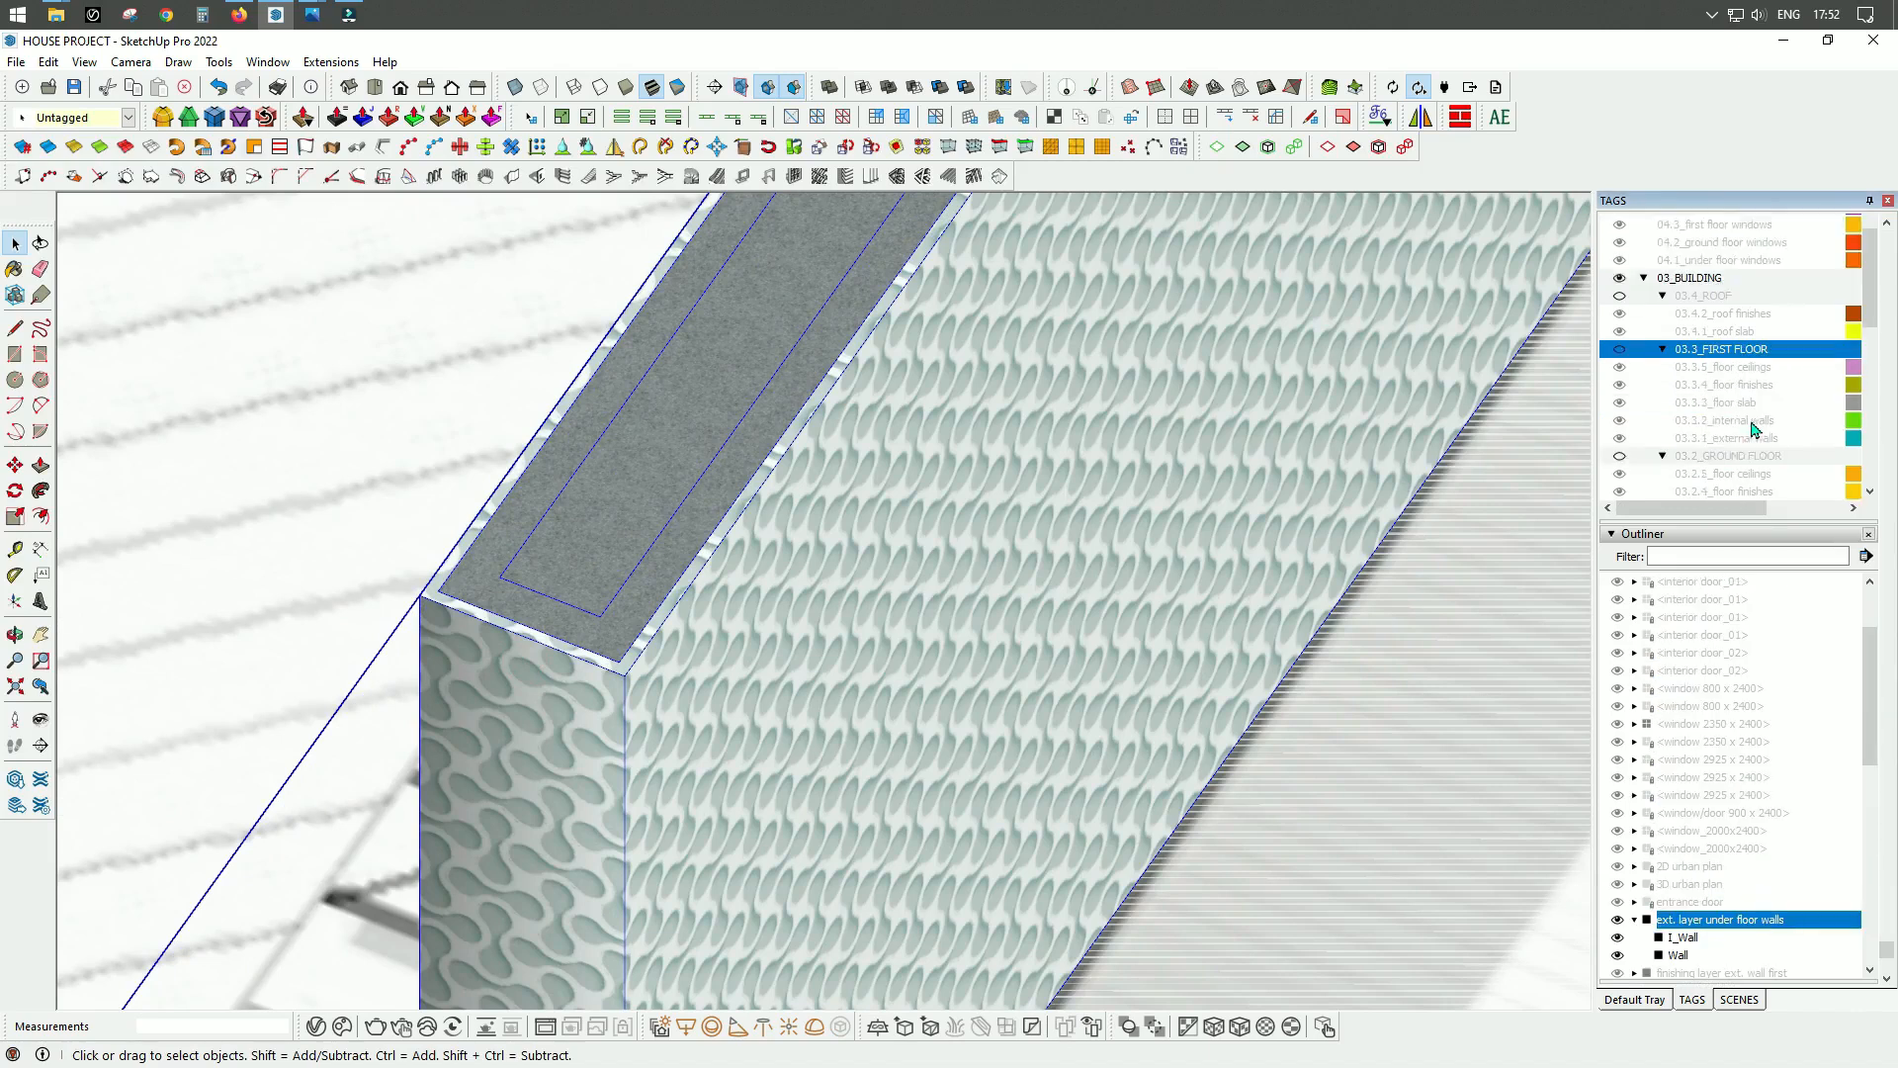
click(144, 442)
scroll(623, 693, down, 5)
middle_drag(1035, 697, 633, 326)
click(354, 316)
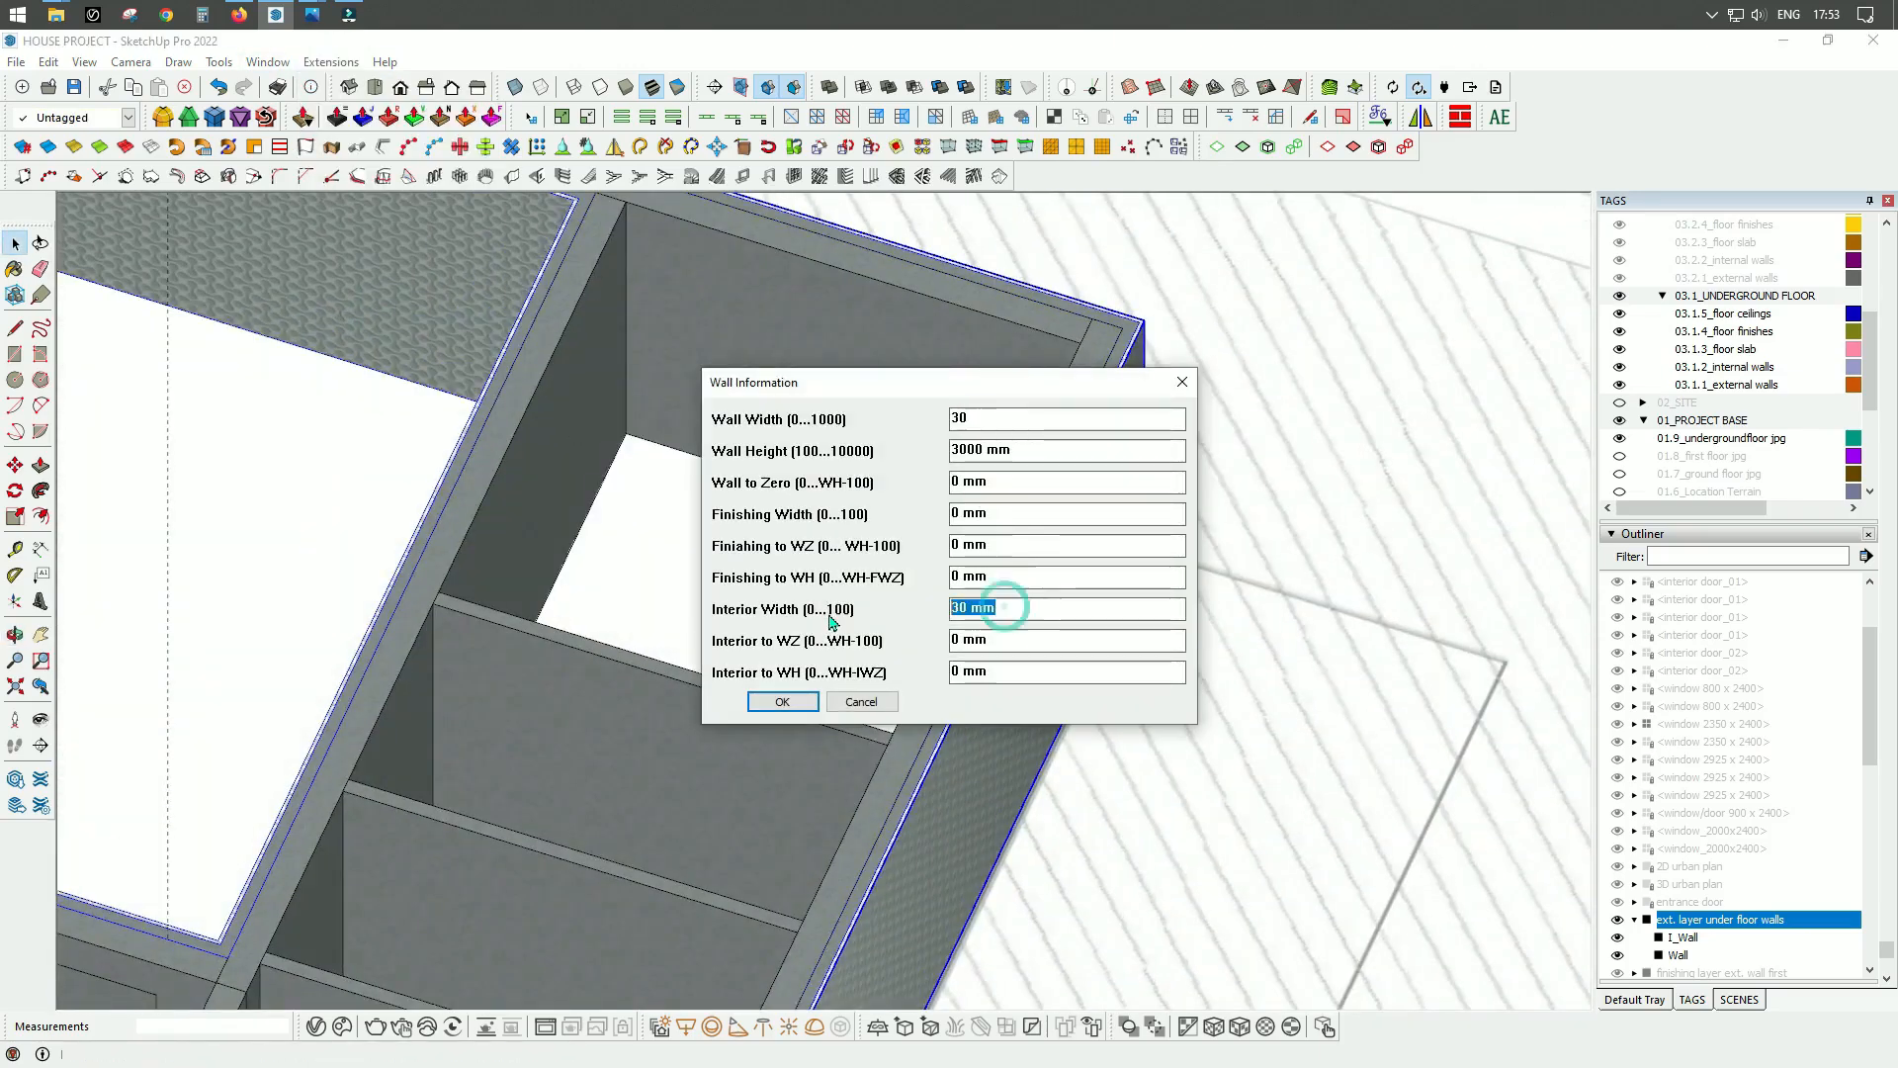
text(0)
click(782, 701)
Step: Try to trace the interior wall layer along the inner wall faces of the underground rooms
scroll(629, 425, up, 4)
click(629, 539)
middle_drag(754, 636, 979, 326)
click(979, 327)
scroll(979, 327, down, 5)
click(1127, 310)
click(871, 374)
middle_drag(871, 374, 775, 424)
scroll(1051, 317, up, 3)
click(1051, 318)
click(775, 424)
middle_drag(695, 729, 1242, 310)
click(1242, 310)
middle_drag(593, 639, 945, 296)
click(944, 296)
scroll(989, 298, down, 3)
click(1005, 267)
middle_drag(754, 598, 1086, 415)
click(1086, 415)
click(852, 631)
middle_drag(852, 631, 964, 763)
click(1081, 845)
click(1173, 729)
click(964, 764)
scroll(1093, 485, down, 6)
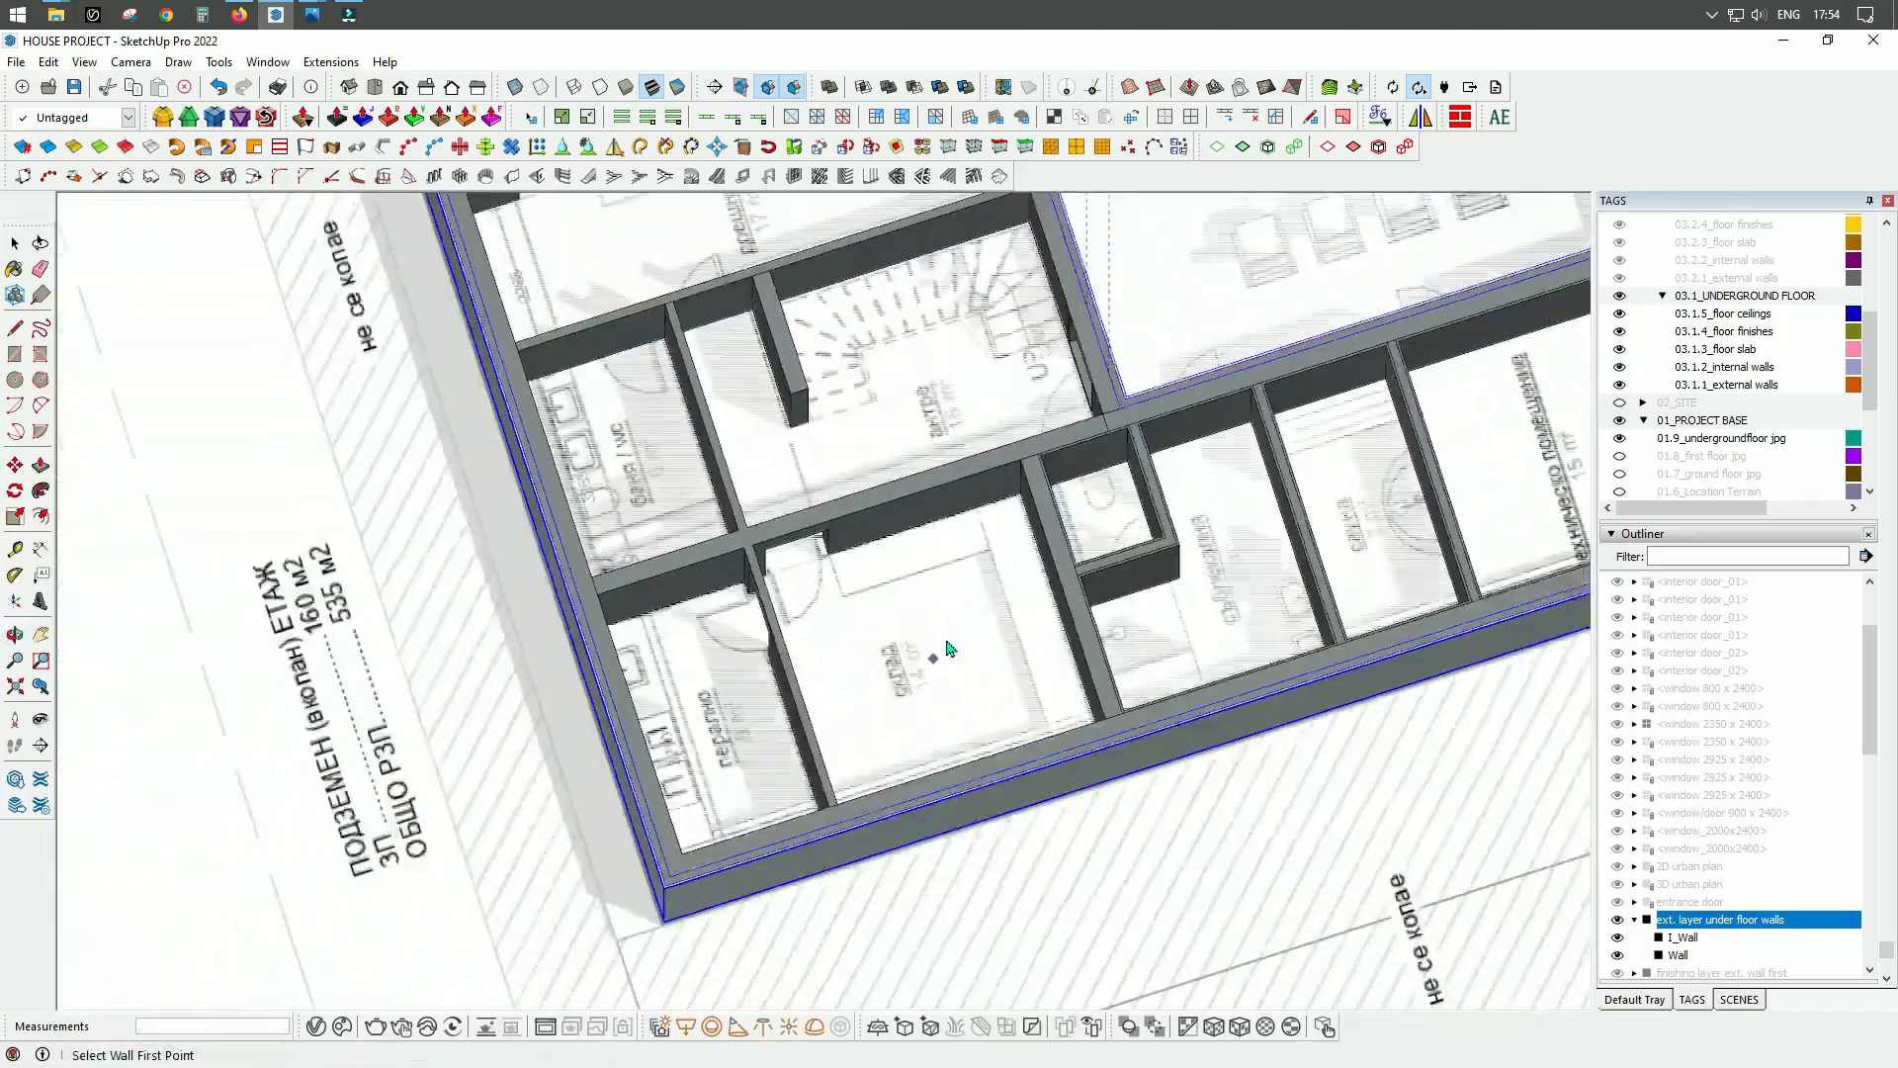
scroll(1117, 537, up, 3)
click(953, 466)
scroll(970, 428, up, 3)
middle_drag(745, 593, 886, 563)
click(971, 428)
click(1034, 475)
click(997, 558)
scroll(886, 563, down, 3)
key(Escape)
Step: Trace the interior layer path along the underground rooms' inner wall faces and around the stub wall beside the staircase
scroll(998, 569, up, 5)
click(1280, 441)
middle_drag(1280, 441, 1046, 390)
click(882, 407)
click(1046, 389)
click(1183, 614)
middle_drag(1183, 614, 1322, 686)
click(1231, 583)
middle_drag(1231, 583, 1463, 465)
click(1083, 459)
click(1017, 204)
middle_drag(1016, 204, 1483, 326)
click(856, 479)
middle_drag(856, 478, 1374, 495)
click(996, 492)
middle_drag(1001, 538, 297, 623)
click(851, 591)
middle_drag(851, 591, 1028, 554)
click(1000, 639)
middle_drag(999, 639, 1008, 722)
click(1029, 687)
click(1084, 678)
middle_drag(1314, 627, 1384, 613)
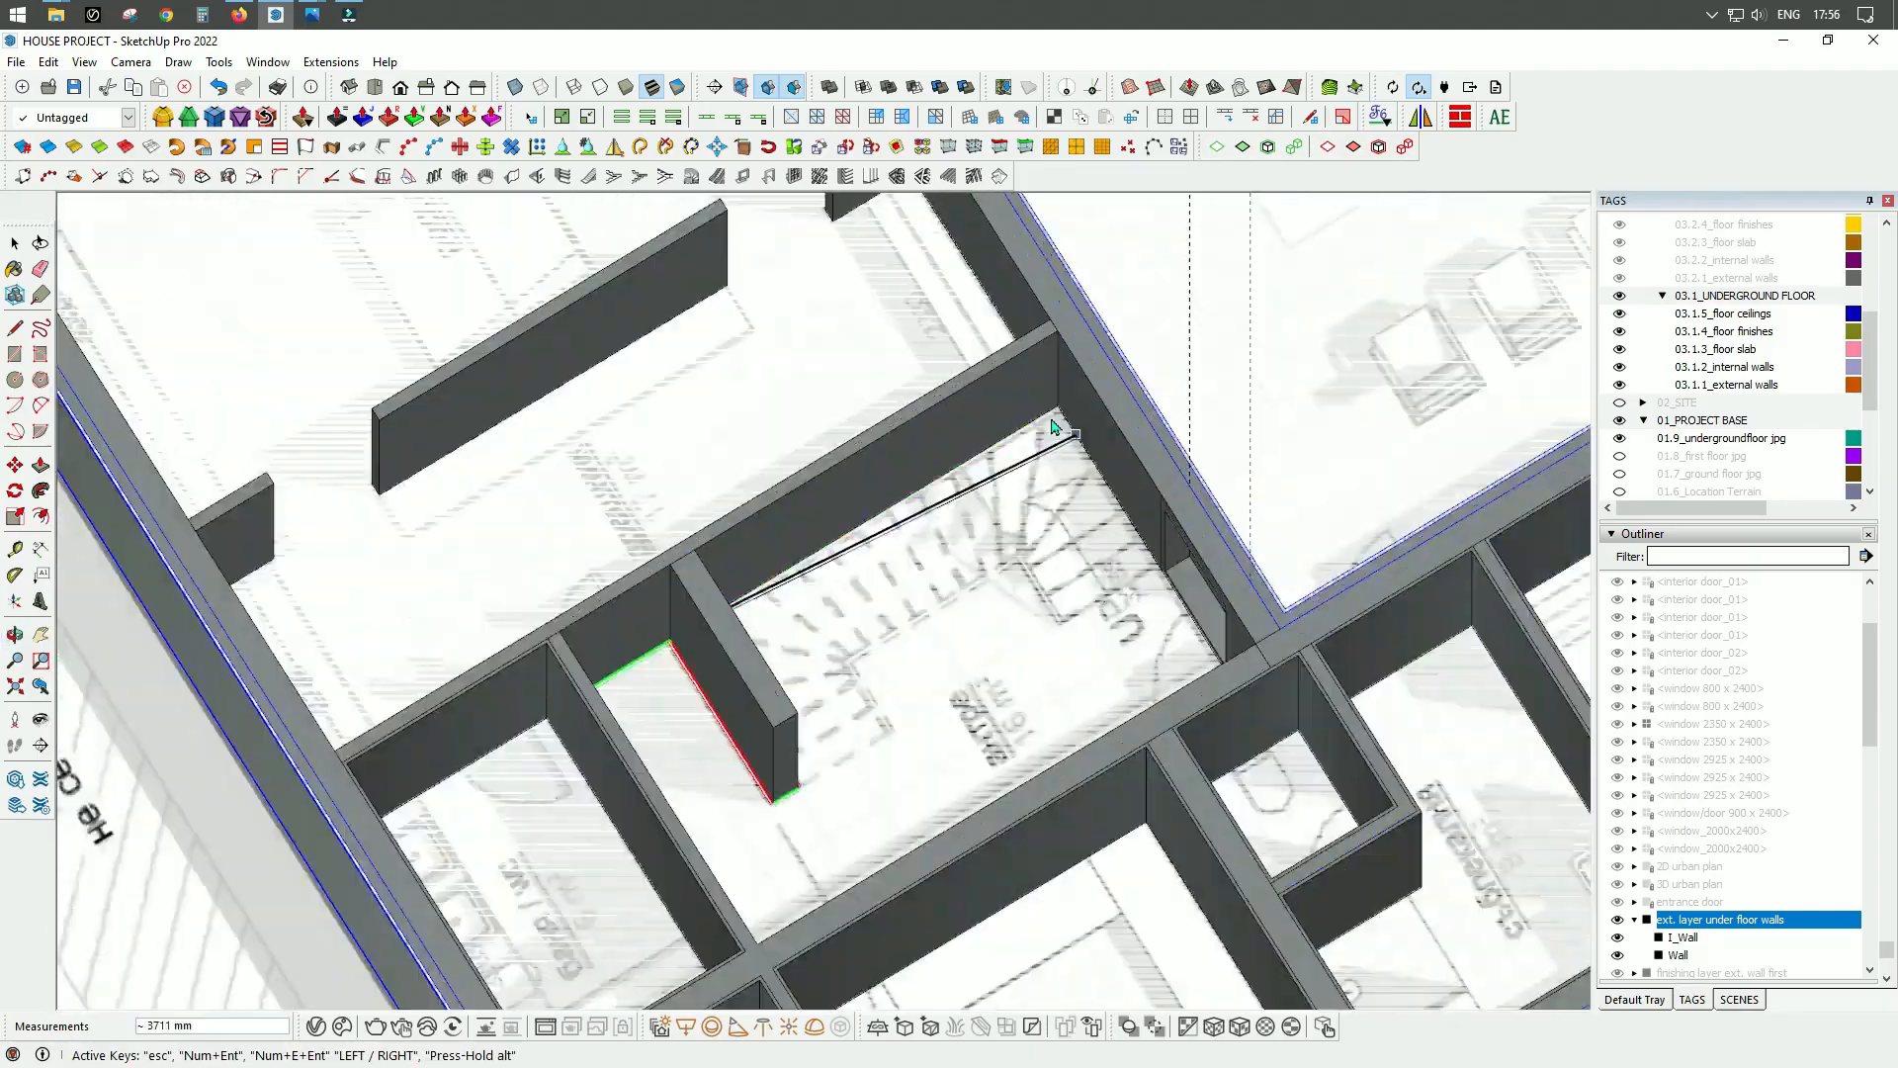
Step: Continue the interior layer path along the remaining inner wall faces of the staircase hall and the adjoining room
click(1058, 409)
middle_drag(1054, 423, 1364, 445)
click(940, 441)
middle_drag(847, 530, 1384, 534)
click(868, 389)
middle_drag(741, 551, 1236, 524)
click(1260, 453)
Step: Trace the interior layer path around the bedroom's stub wall and along the long outer wall to its far corner
middle_drag(1260, 454, 1440, 525)
scroll(1159, 297, up, 4)
click(1113, 436)
click(1157, 429)
middle_drag(1157, 430, 1464, 445)
click(1199, 411)
scroll(1216, 470, down, 4)
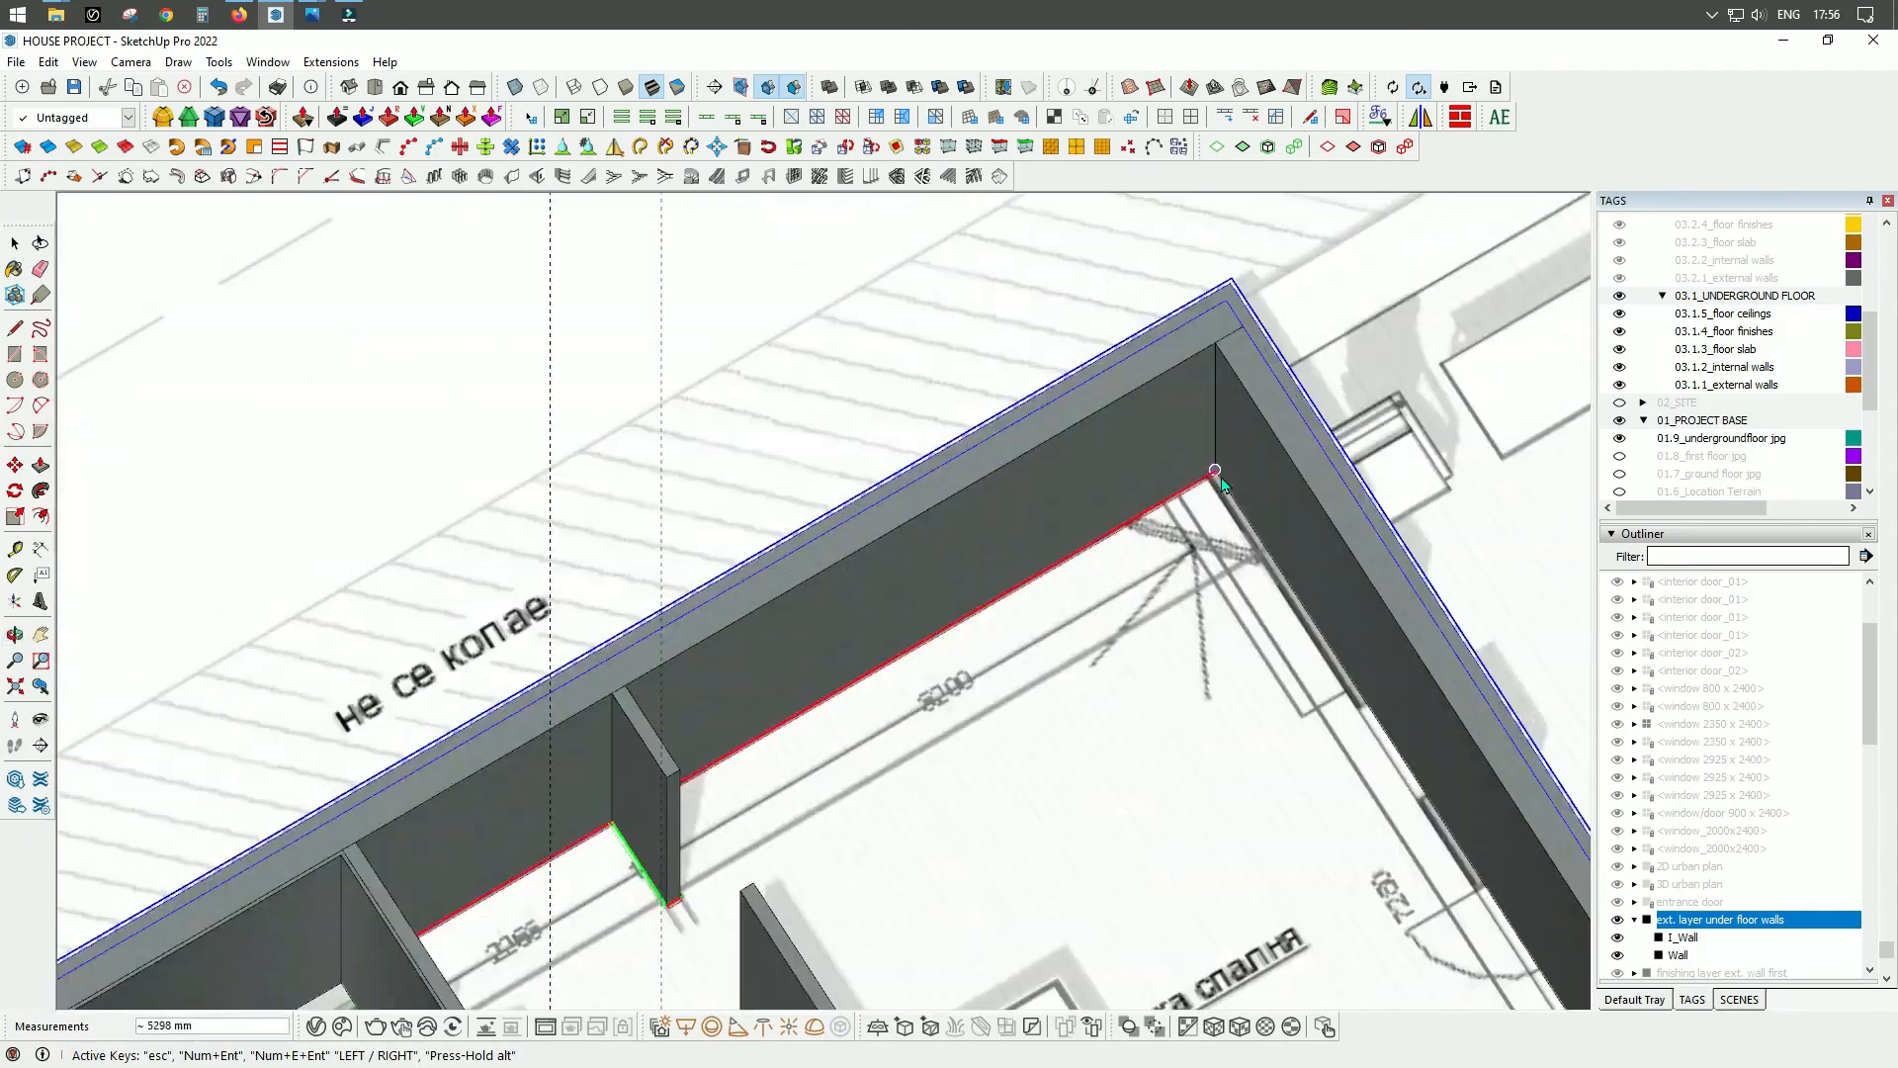
click(1215, 471)
Step: Trace the interior layer along the remaining bedroom wall faces and finish the wall path
middle_drag(989, 494, 1385, 494)
click(877, 441)
middle_drag(797, 750, 1236, 632)
click(821, 521)
click(909, 602)
middle_drag(909, 602, 593, 583)
click(818, 534)
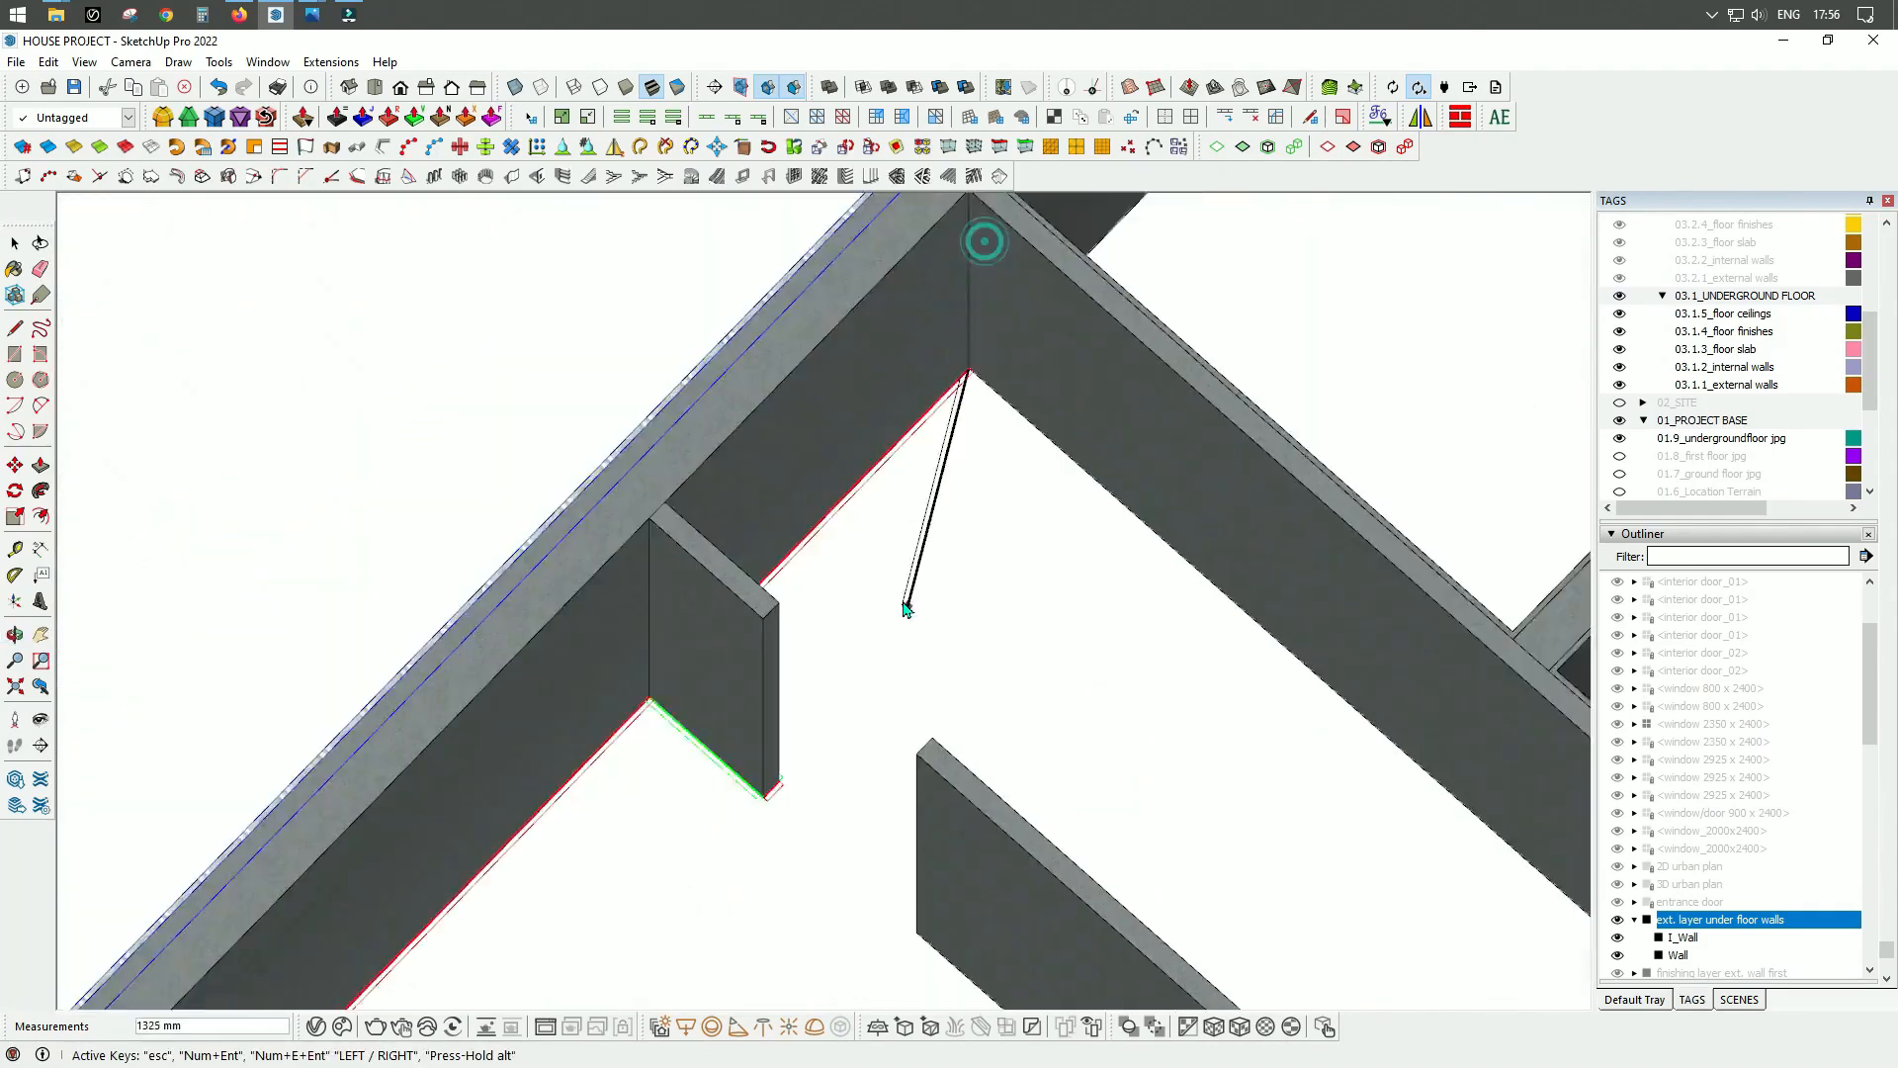
middle_drag(906, 607, 1364, 554)
click(1466, 321)
middle_drag(1088, 554, 1147, 475)
click(635, 823)
click(1339, 576)
middle_drag(1339, 576, 889, 553)
click(924, 703)
mouse_move(1183, 619)
middle_down()
mouse_move(1058, 573)
mouse_move(1026, 623)
middle_up()
key(space)
scroll(888, 665, down, 4)
shift+middle_drag(888, 665, 1424, 870)
scroll(585, 444, down, 1)
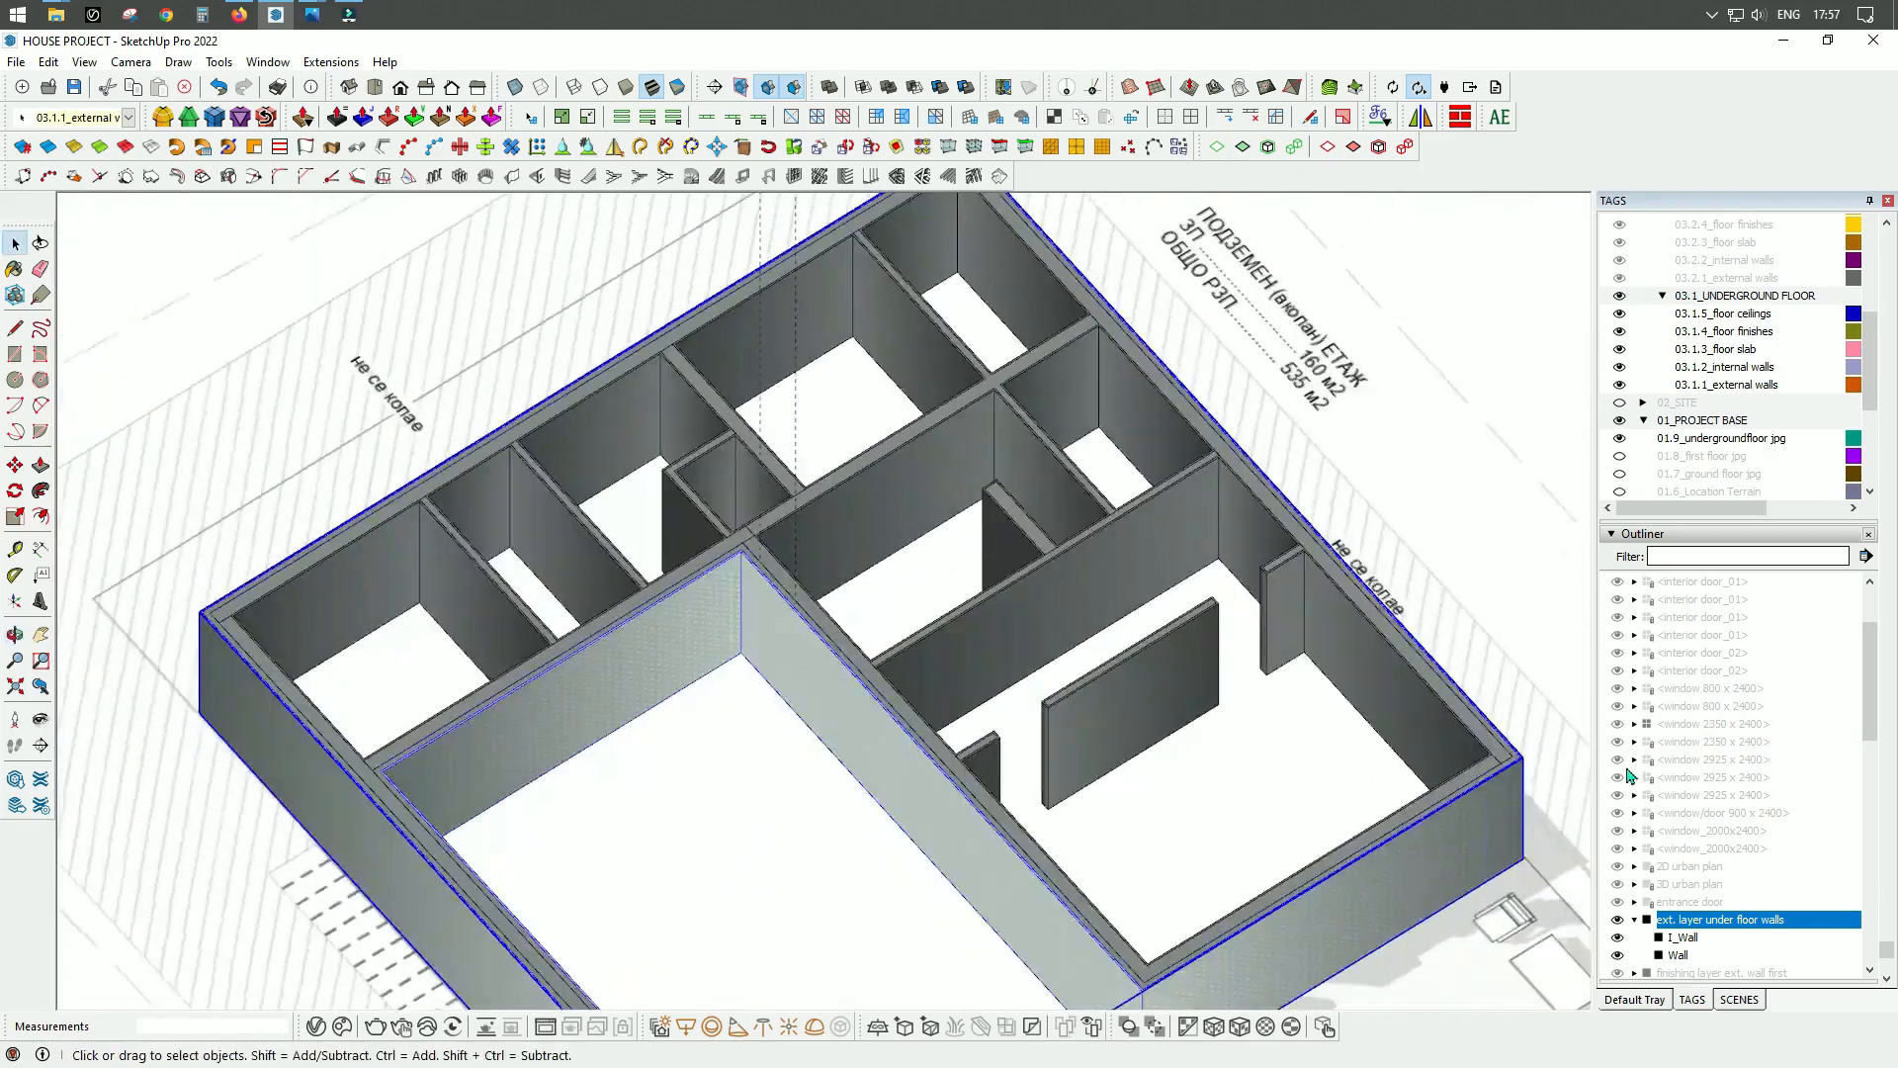
Step: Group all the traced interior layer Wall pieces as int. layer underground walls and assign the group a tag
scroll(1366, 780, up, 3)
click(1006, 609)
scroll(966, 780, down, 4)
click(1679, 796)
right_click(1706, 910)
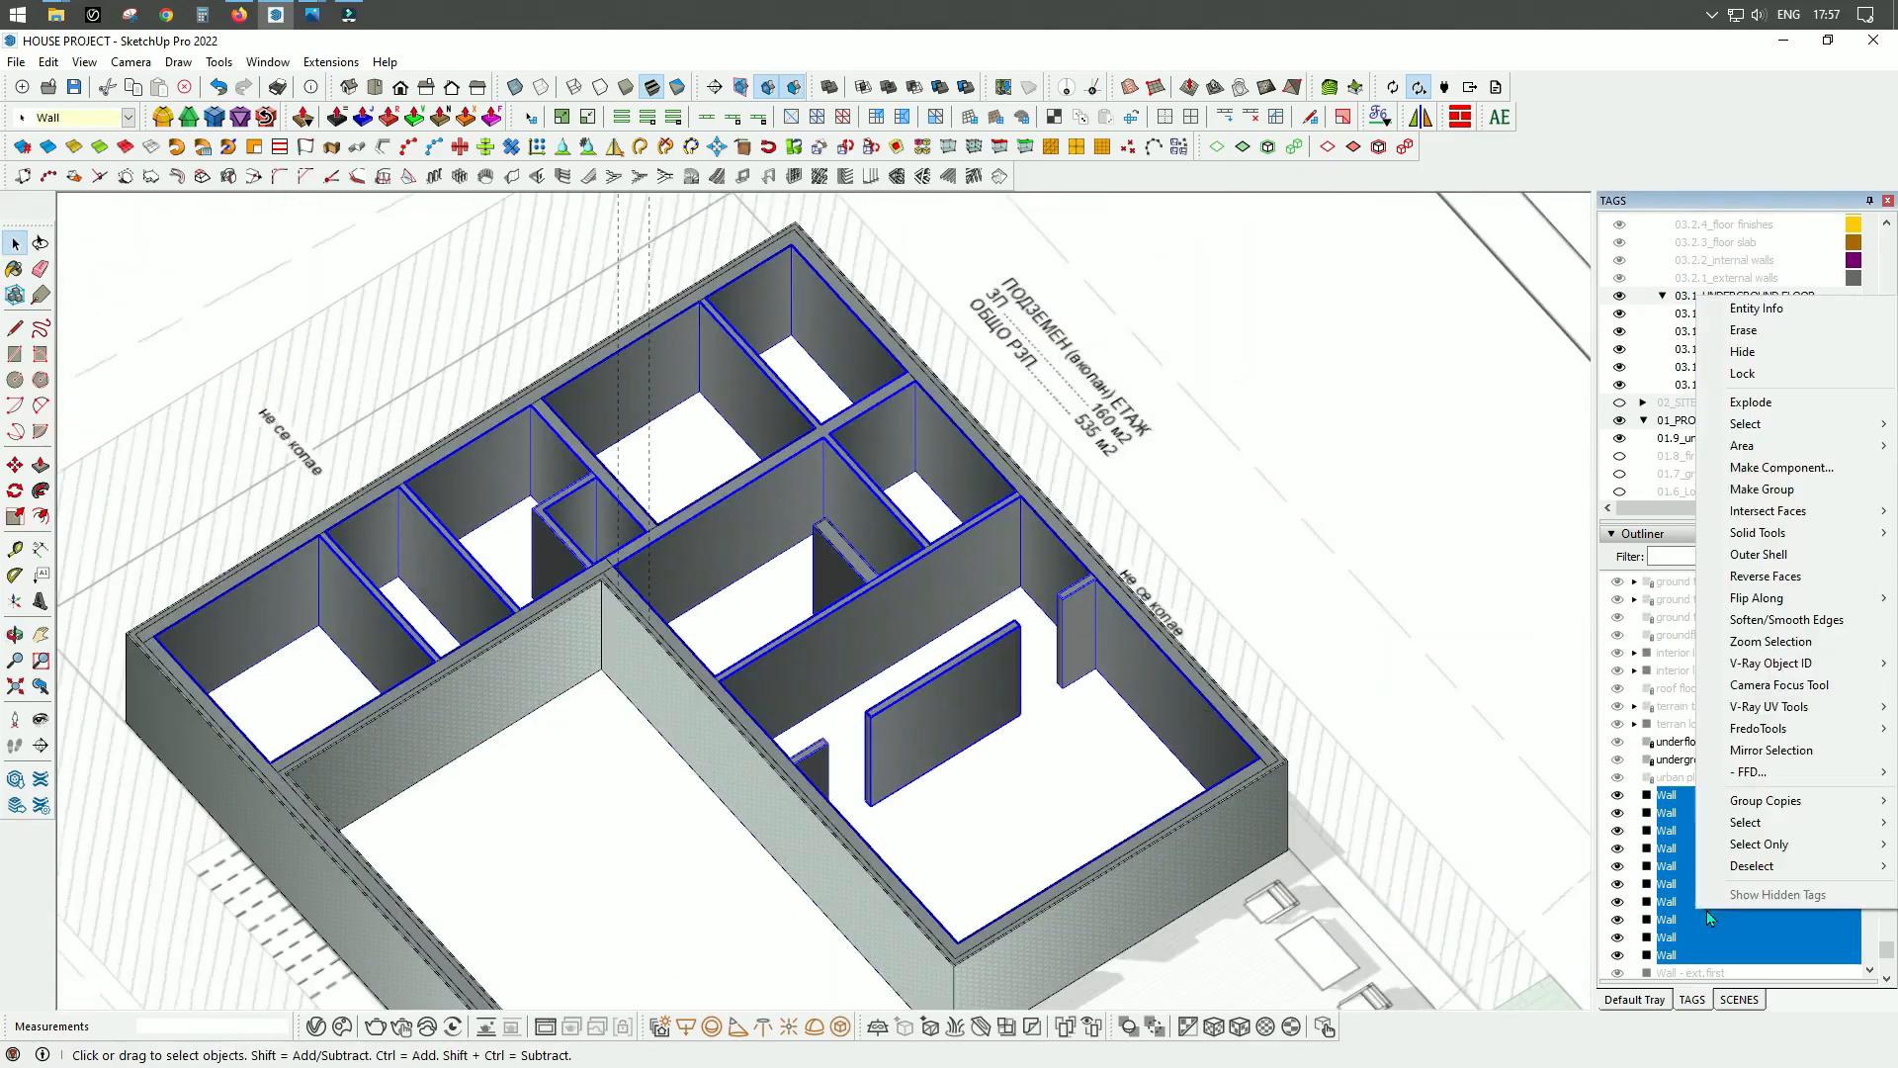
click(1713, 760)
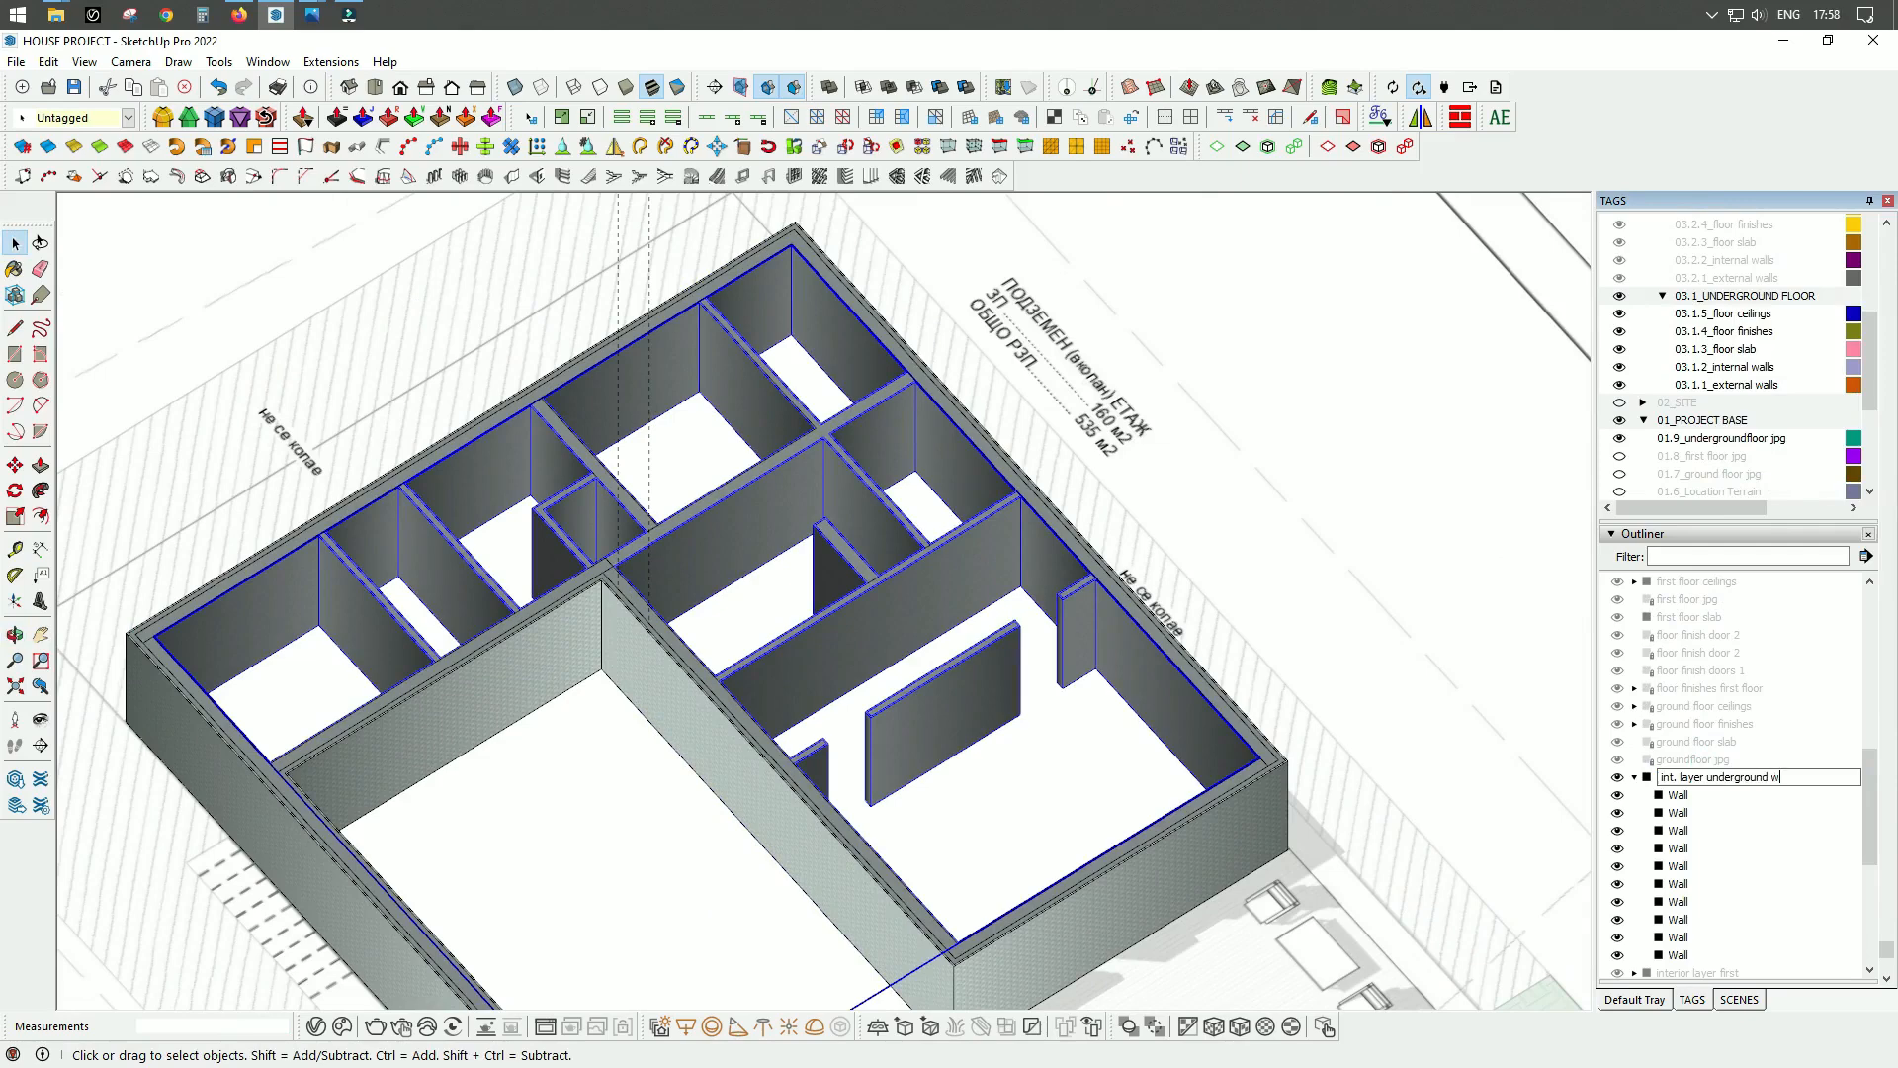
click(79, 117)
click(109, 447)
Step: Open the ext. layer under floor walls group down to its I_Wall faces and bring up the Default Tray
middle_drag(146, 477, 953, 712)
scroll(953, 712, up, 3)
double_click(953, 712)
click(953, 712)
click(953, 712)
scroll(954, 712, up, 1)
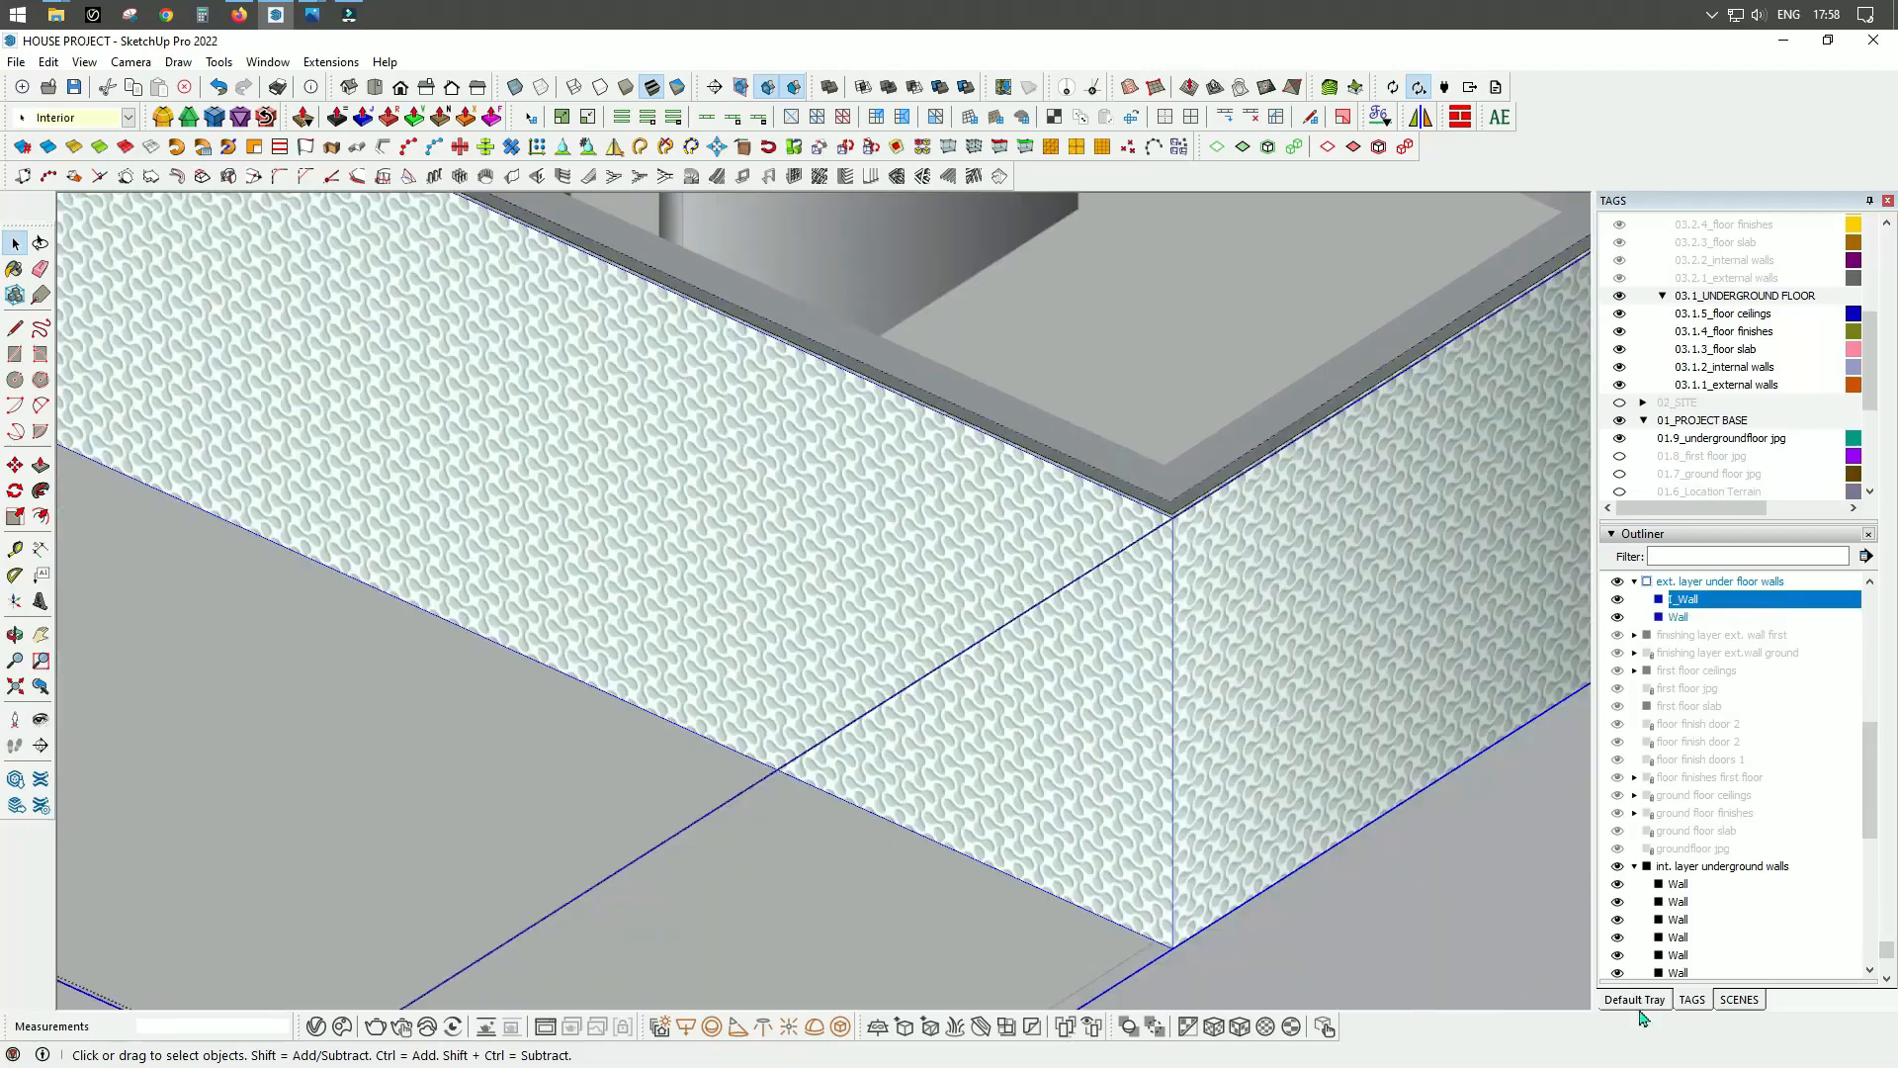
click(1635, 999)
scroll(1691, 396, up, 5)
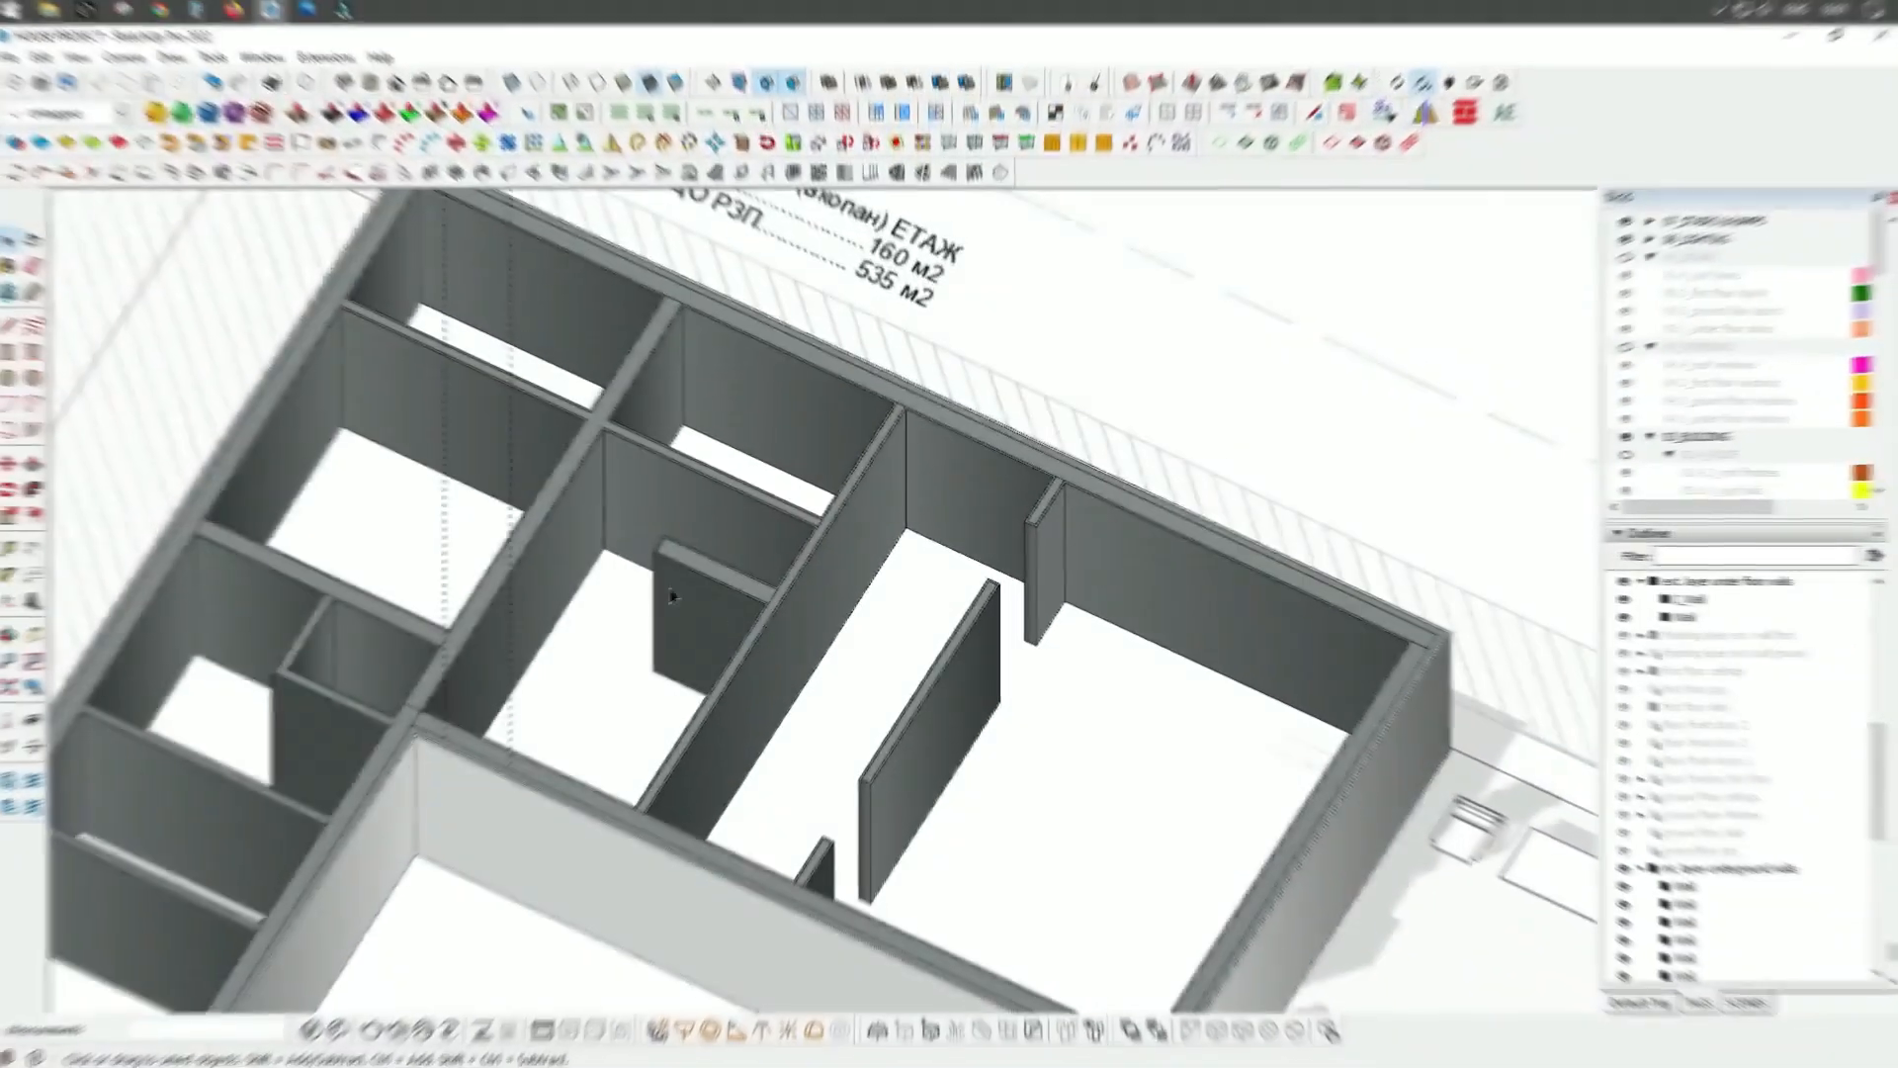
Step: Examine the finishing layers on the underground exterior, interior, stub and freestanding walls from several angles
middle_drag(672, 596, 508, 618)
scroll(648, 341, up, 3)
scroll(672, 500, down, 6)
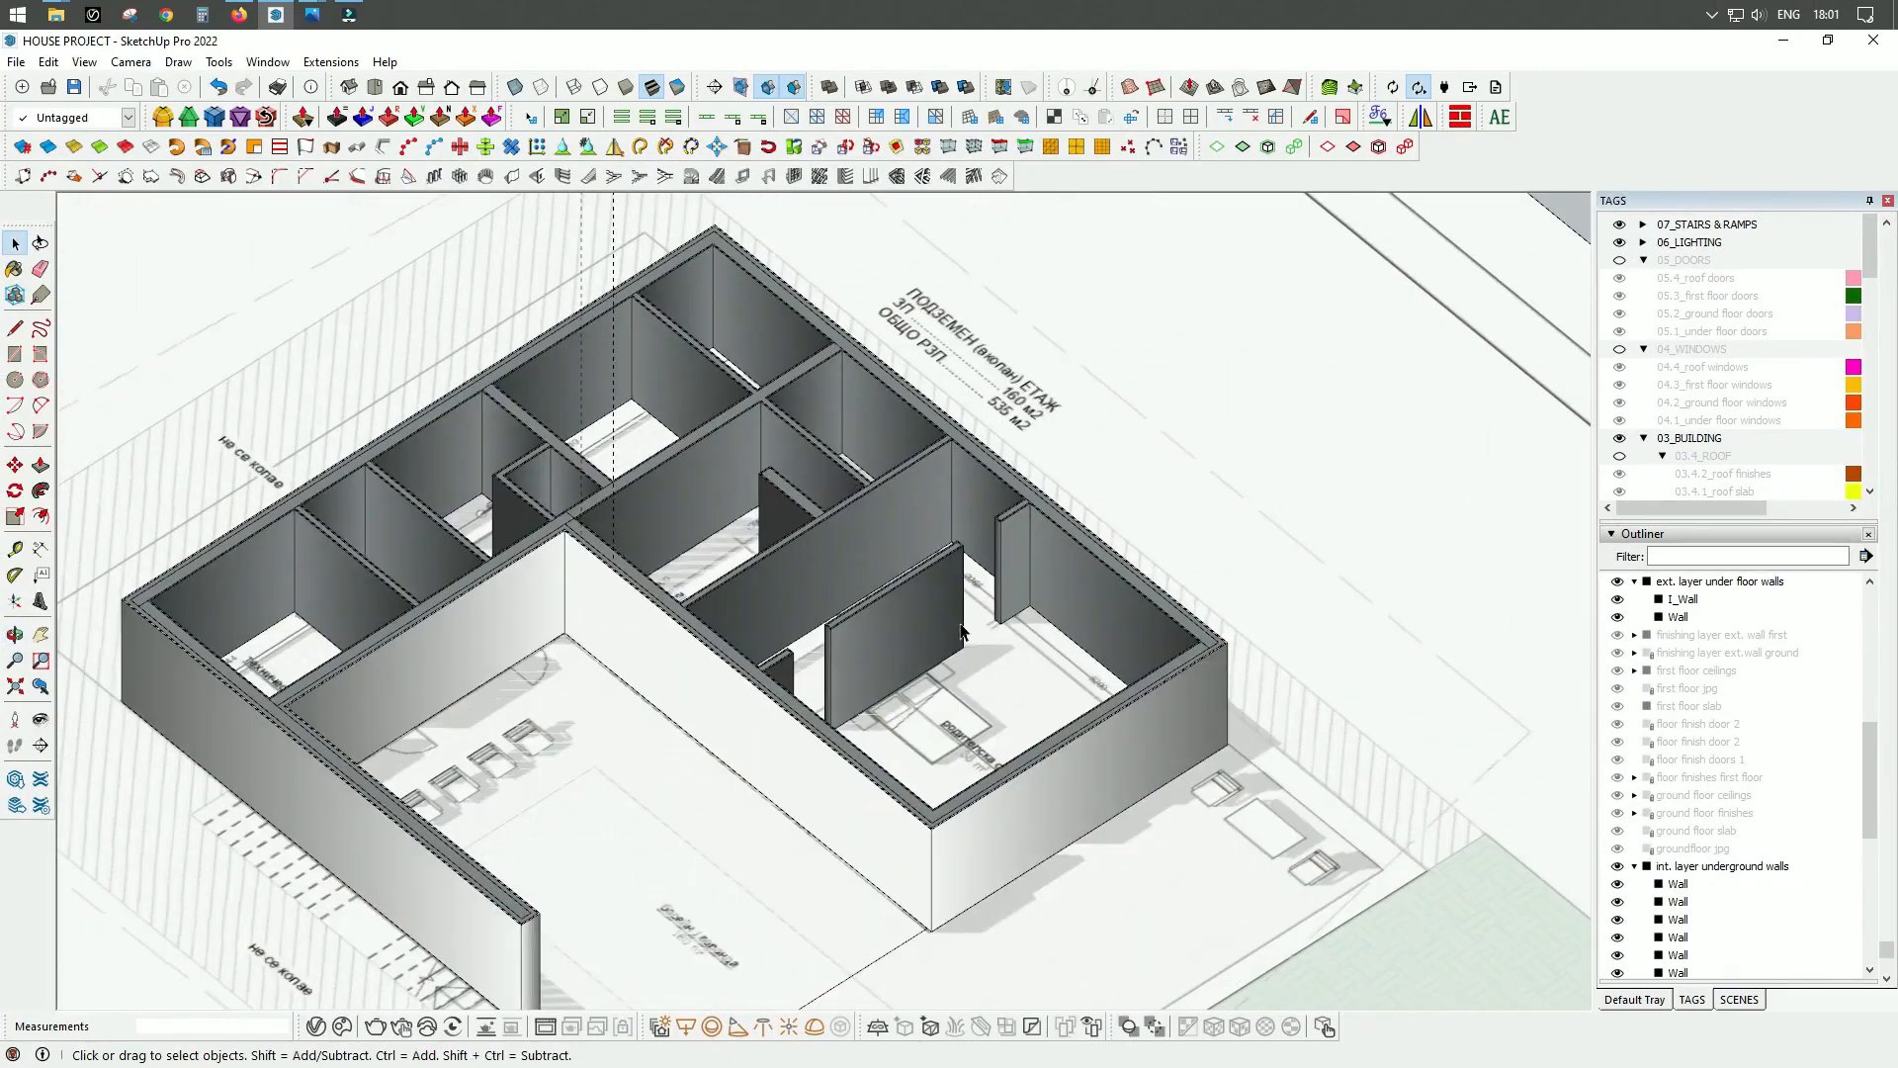
middle_drag(766, 760, 848, 756)
scroll(777, 489, up, 3)
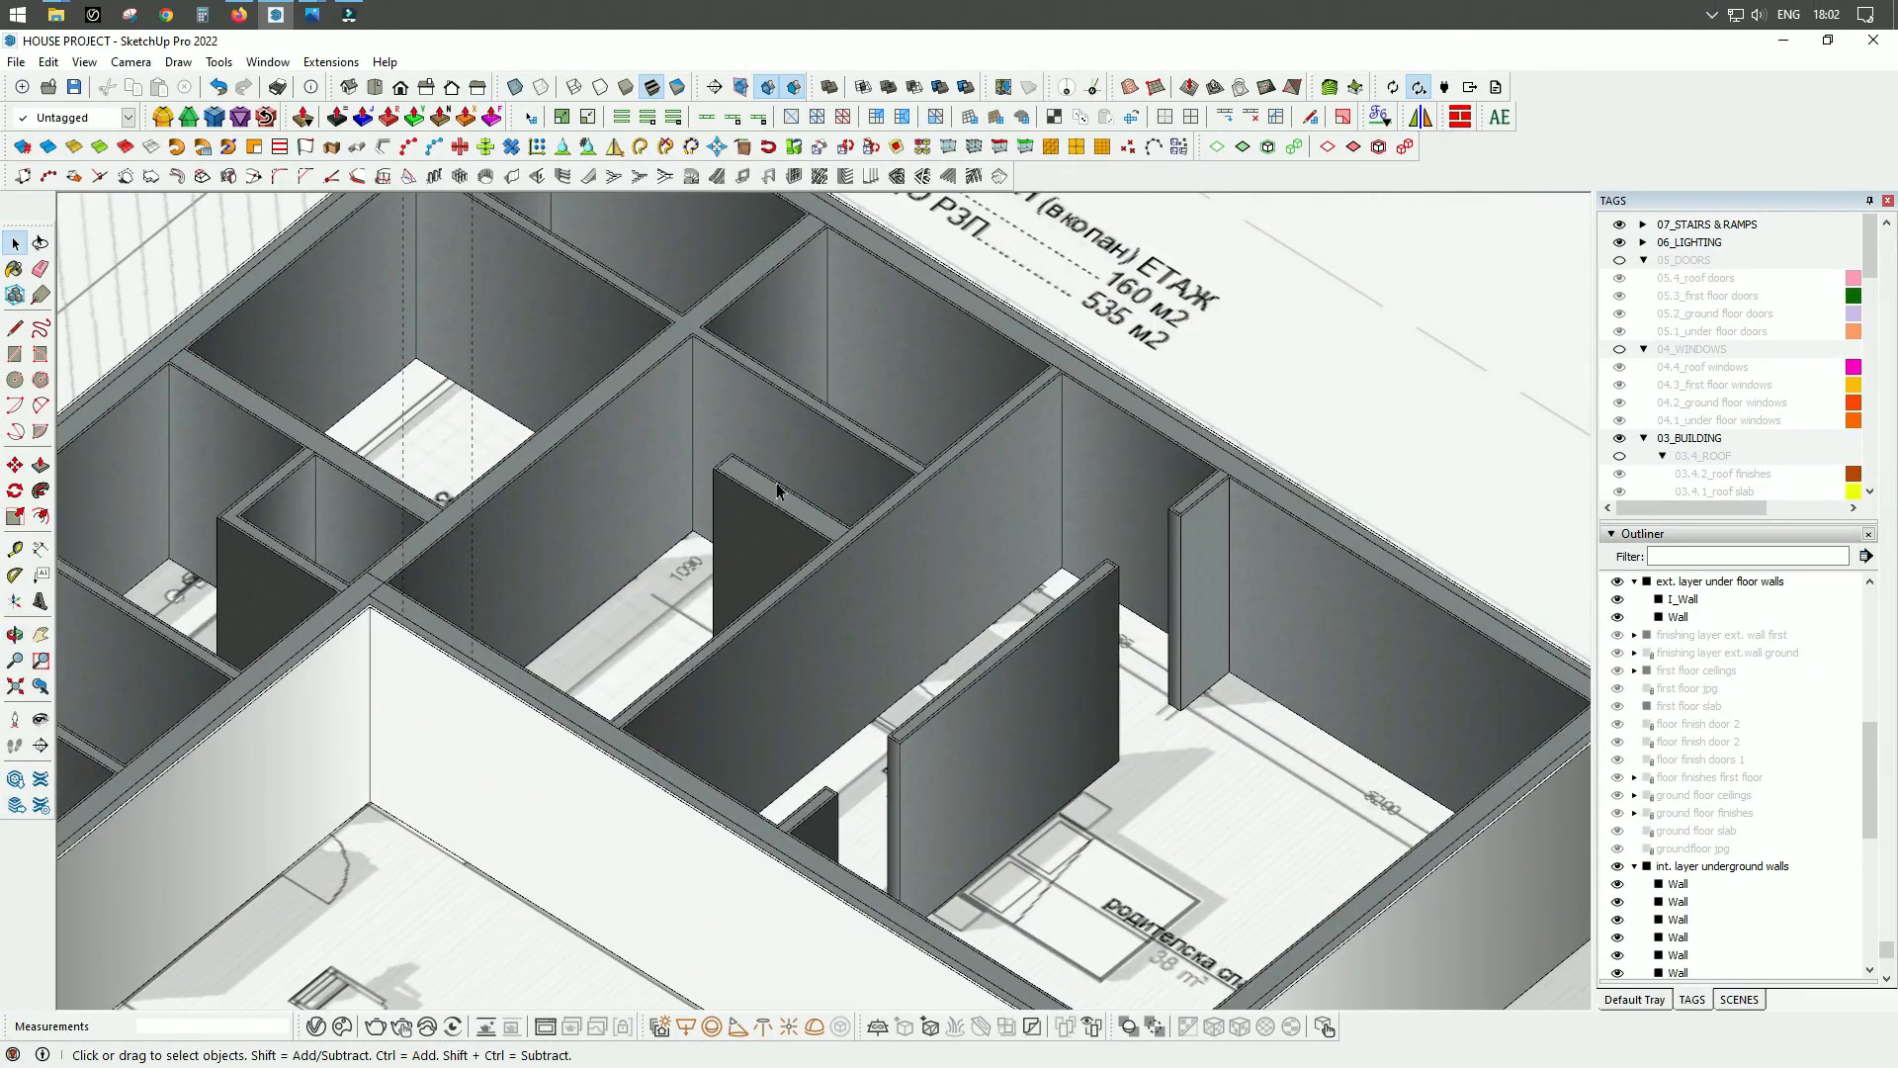
scroll(987, 577, down, 3)
middle_drag(983, 562, 747, 543)
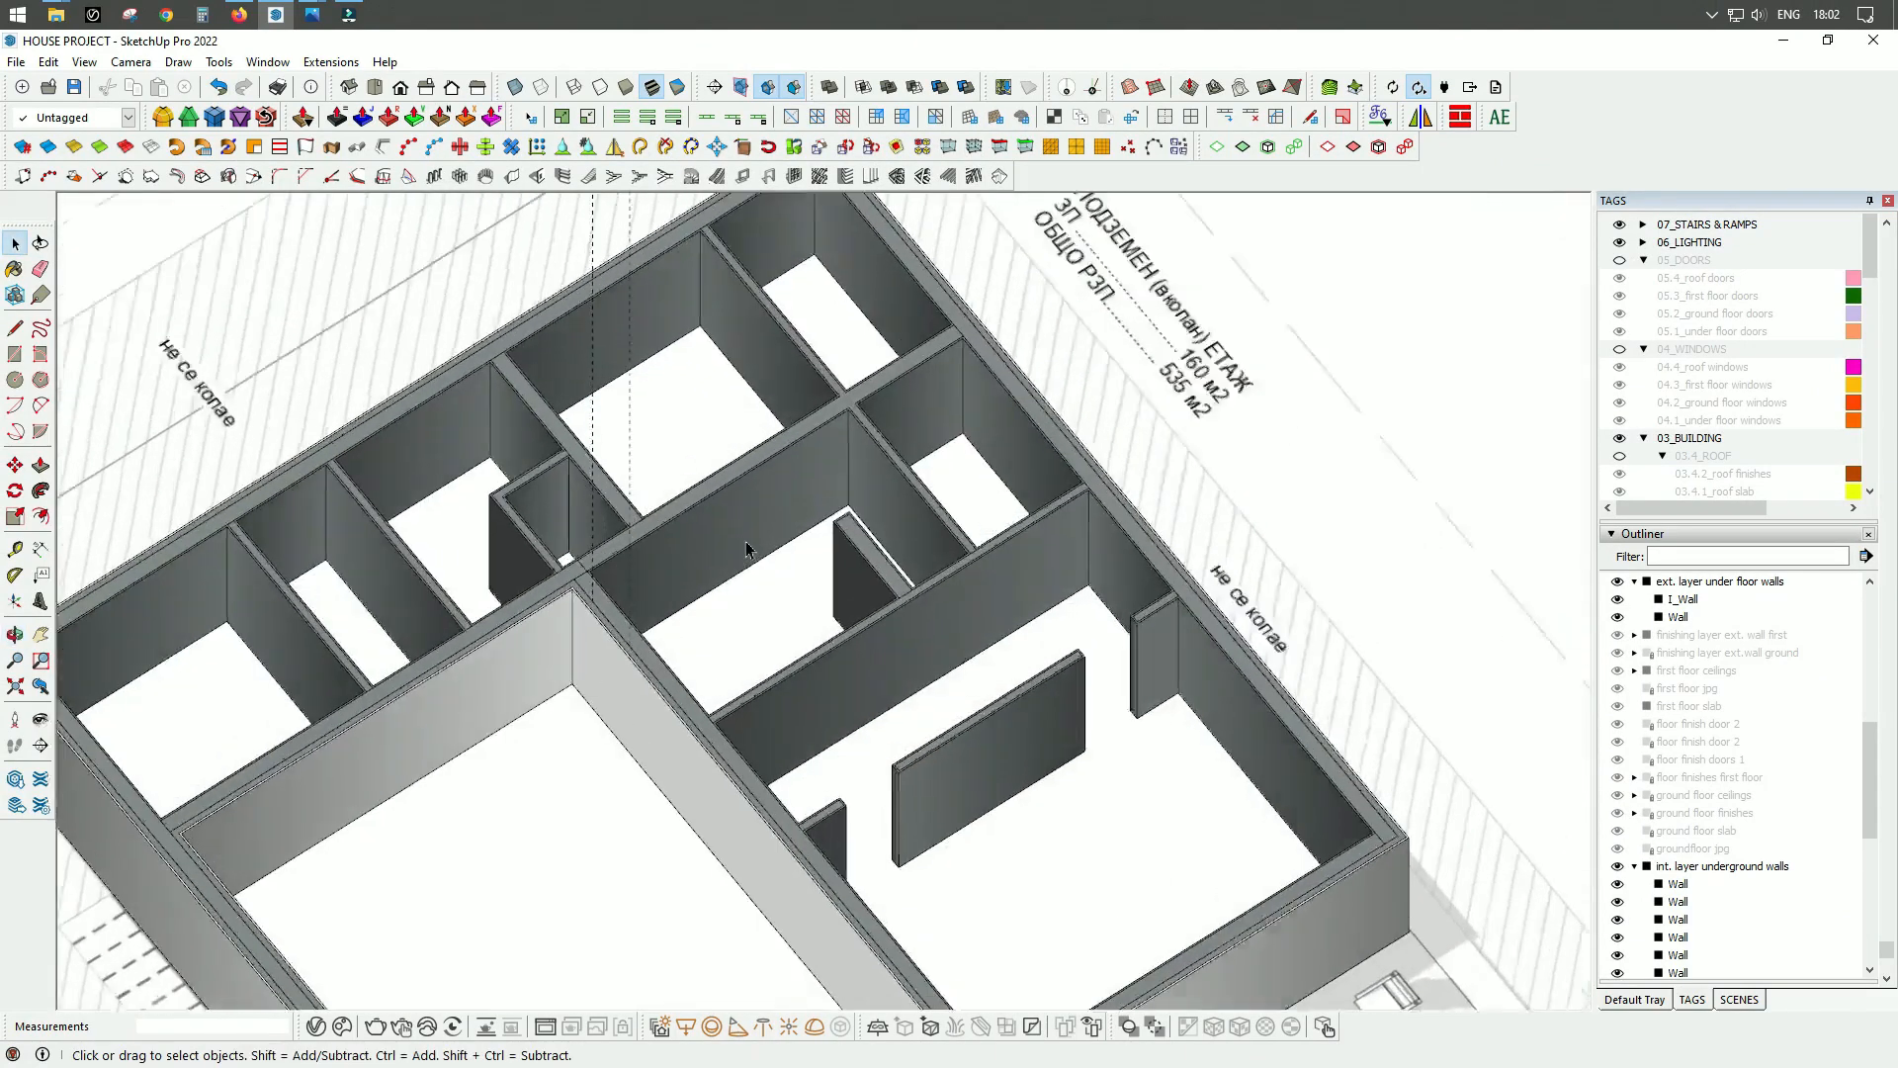
scroll(753, 546, up, 2)
mouse_move(767, 457)
middle_down()
mouse_move(758, 493)
mouse_move(756, 455)
middle_up()
scroll(866, 493, down, 3)
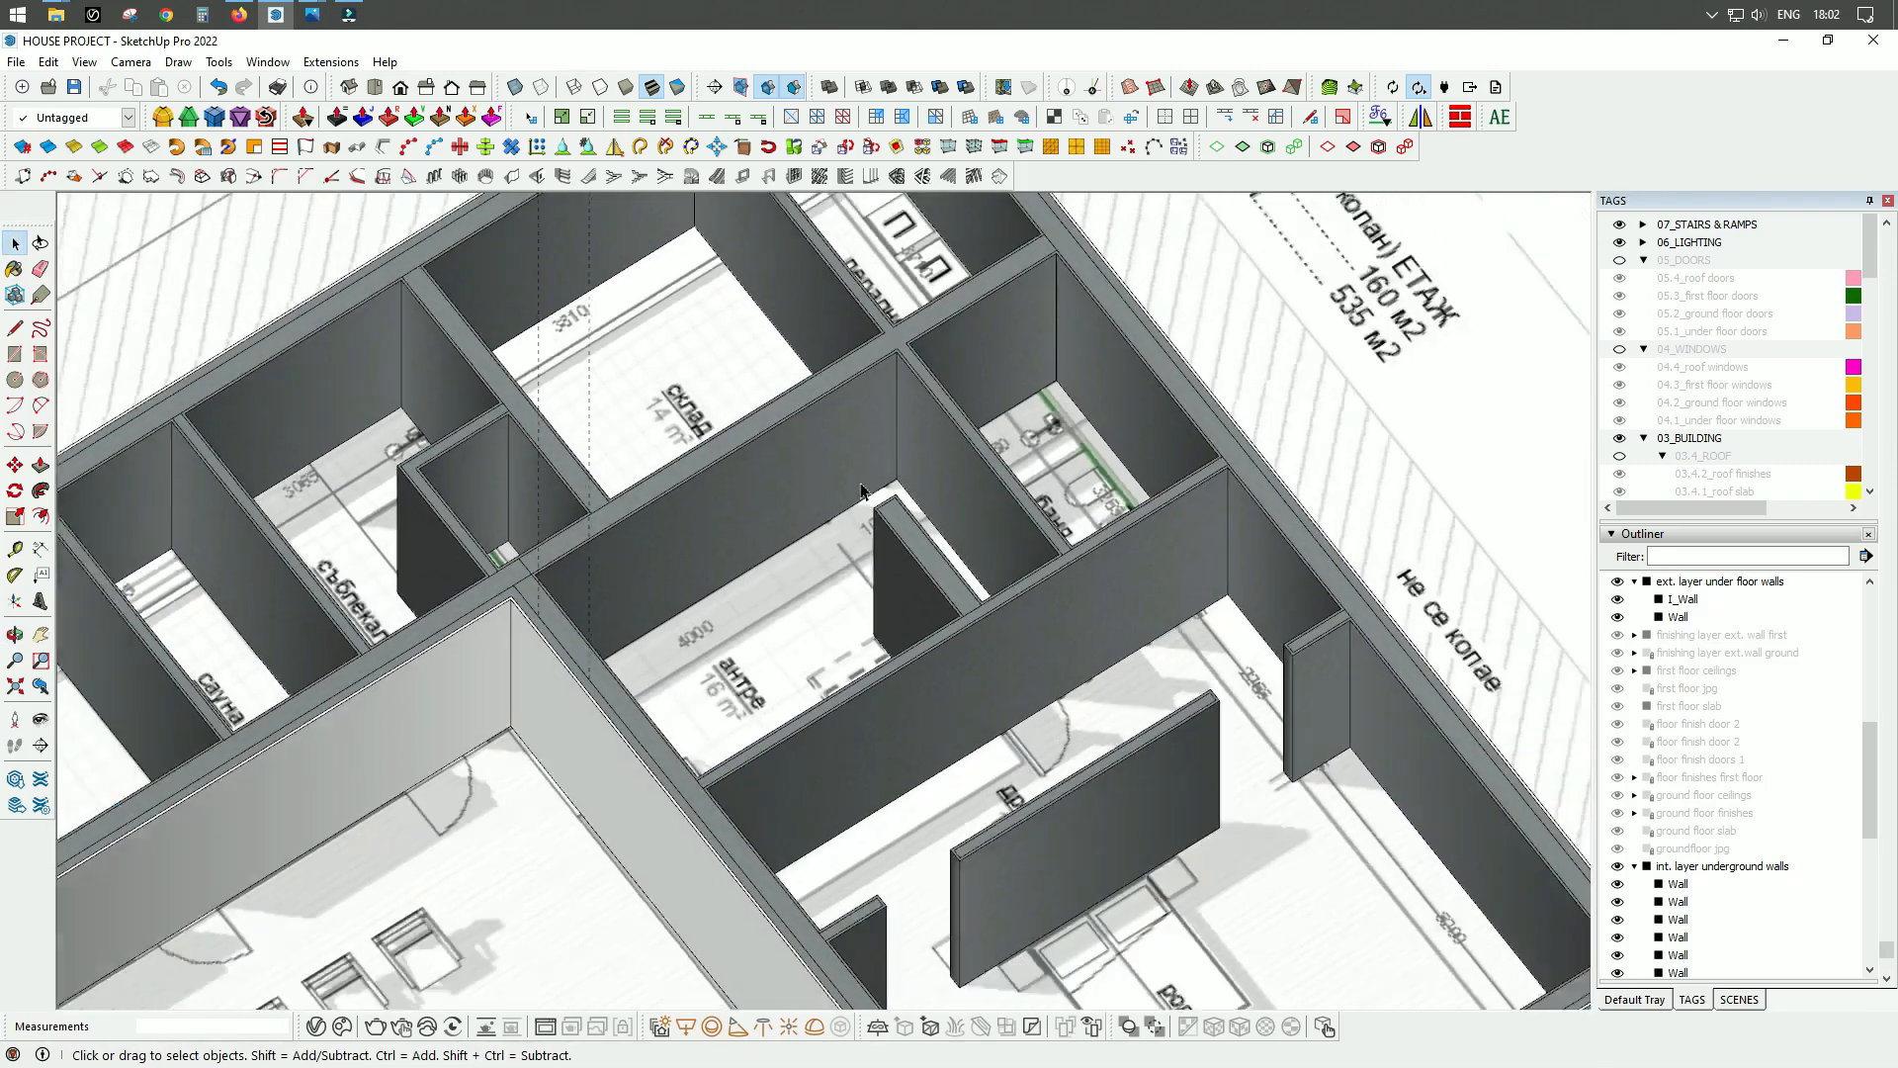
middle_drag(777, 584, 510, 512)
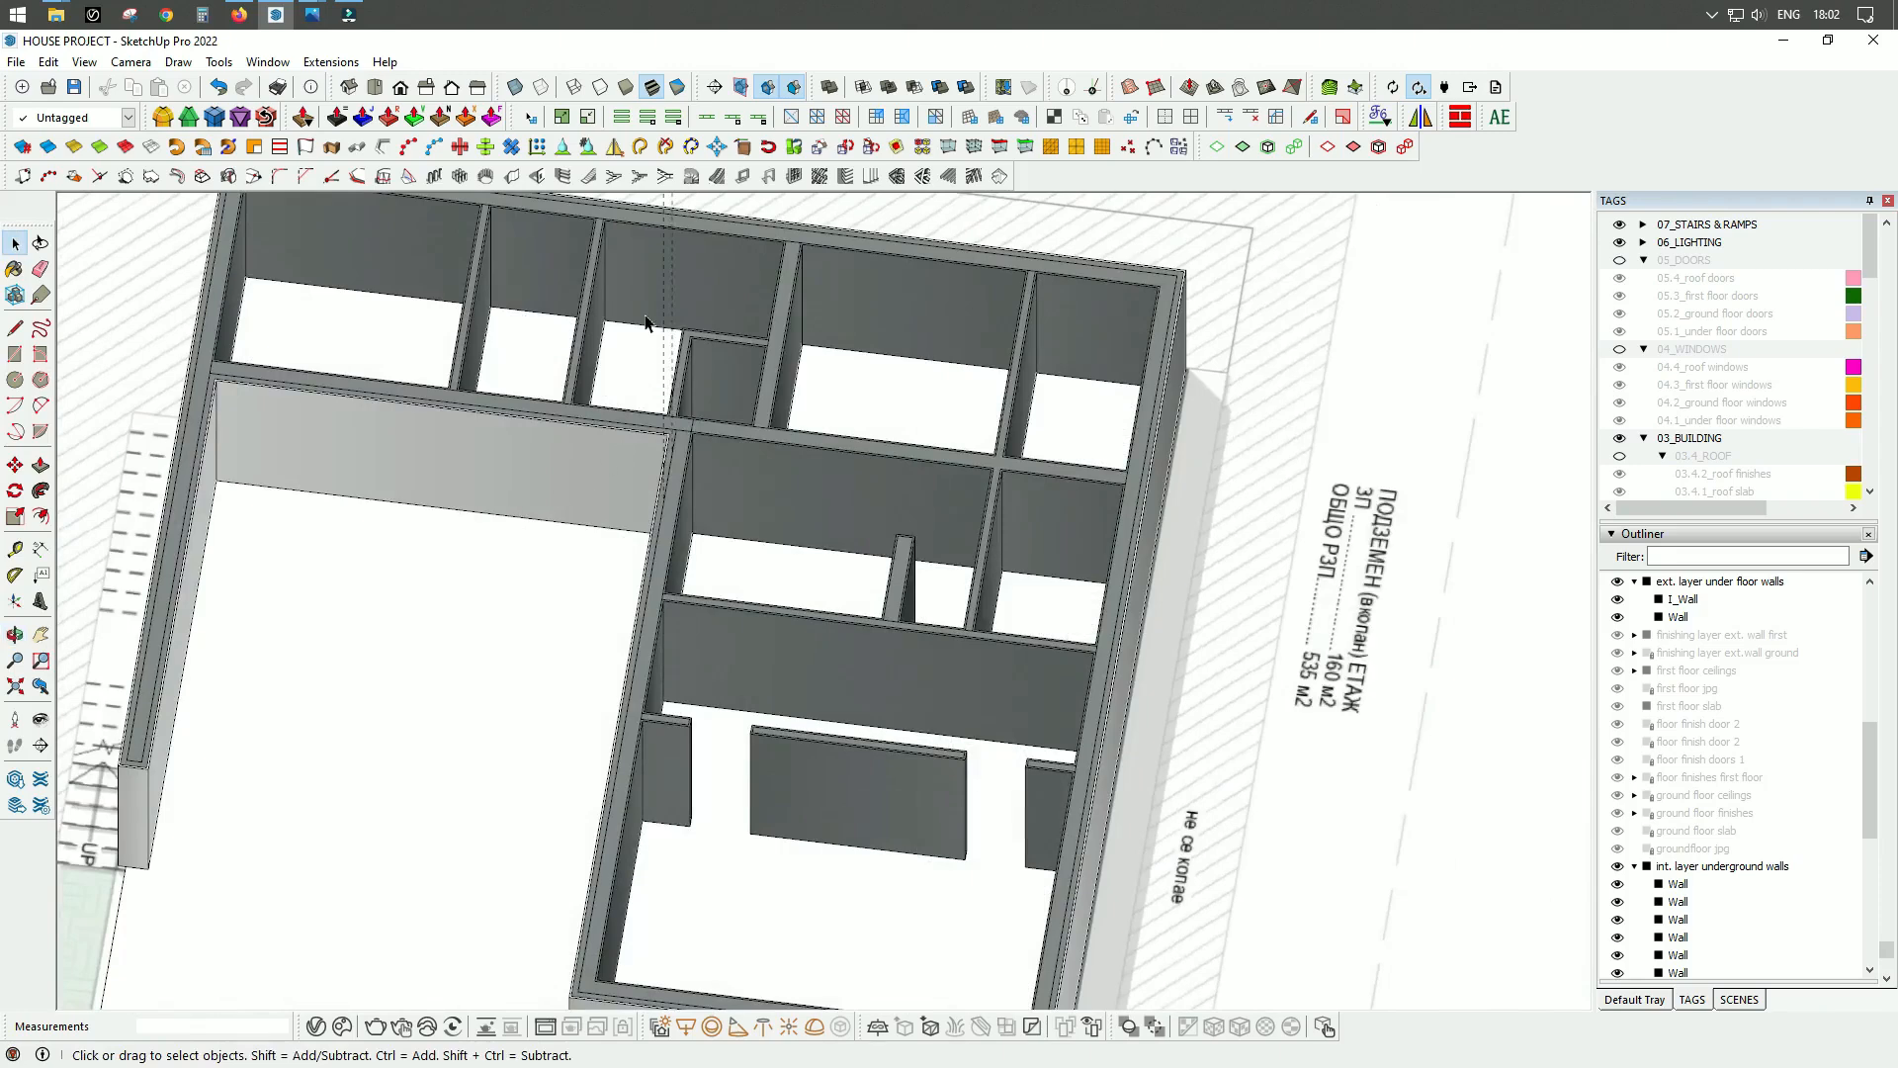
middle_drag(390, 641, 1124, 993)
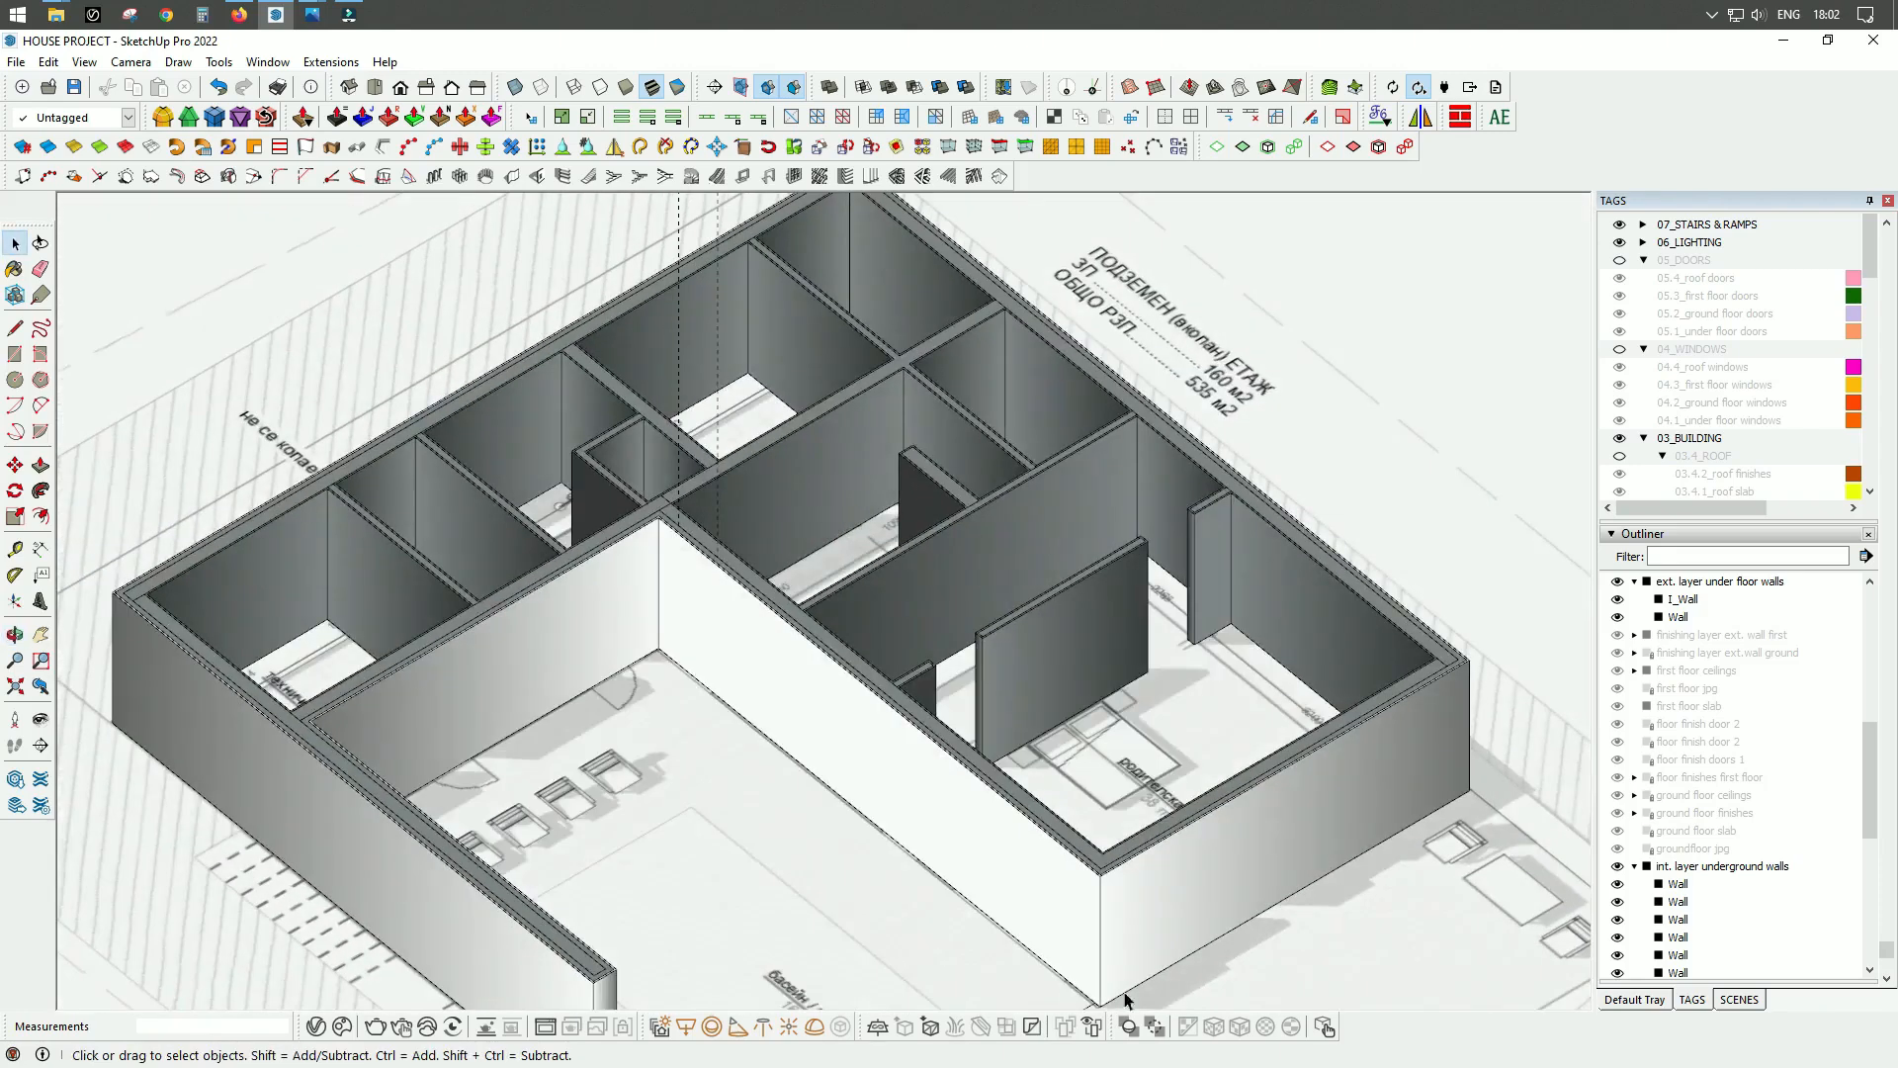
scroll(732, 435, up, 6)
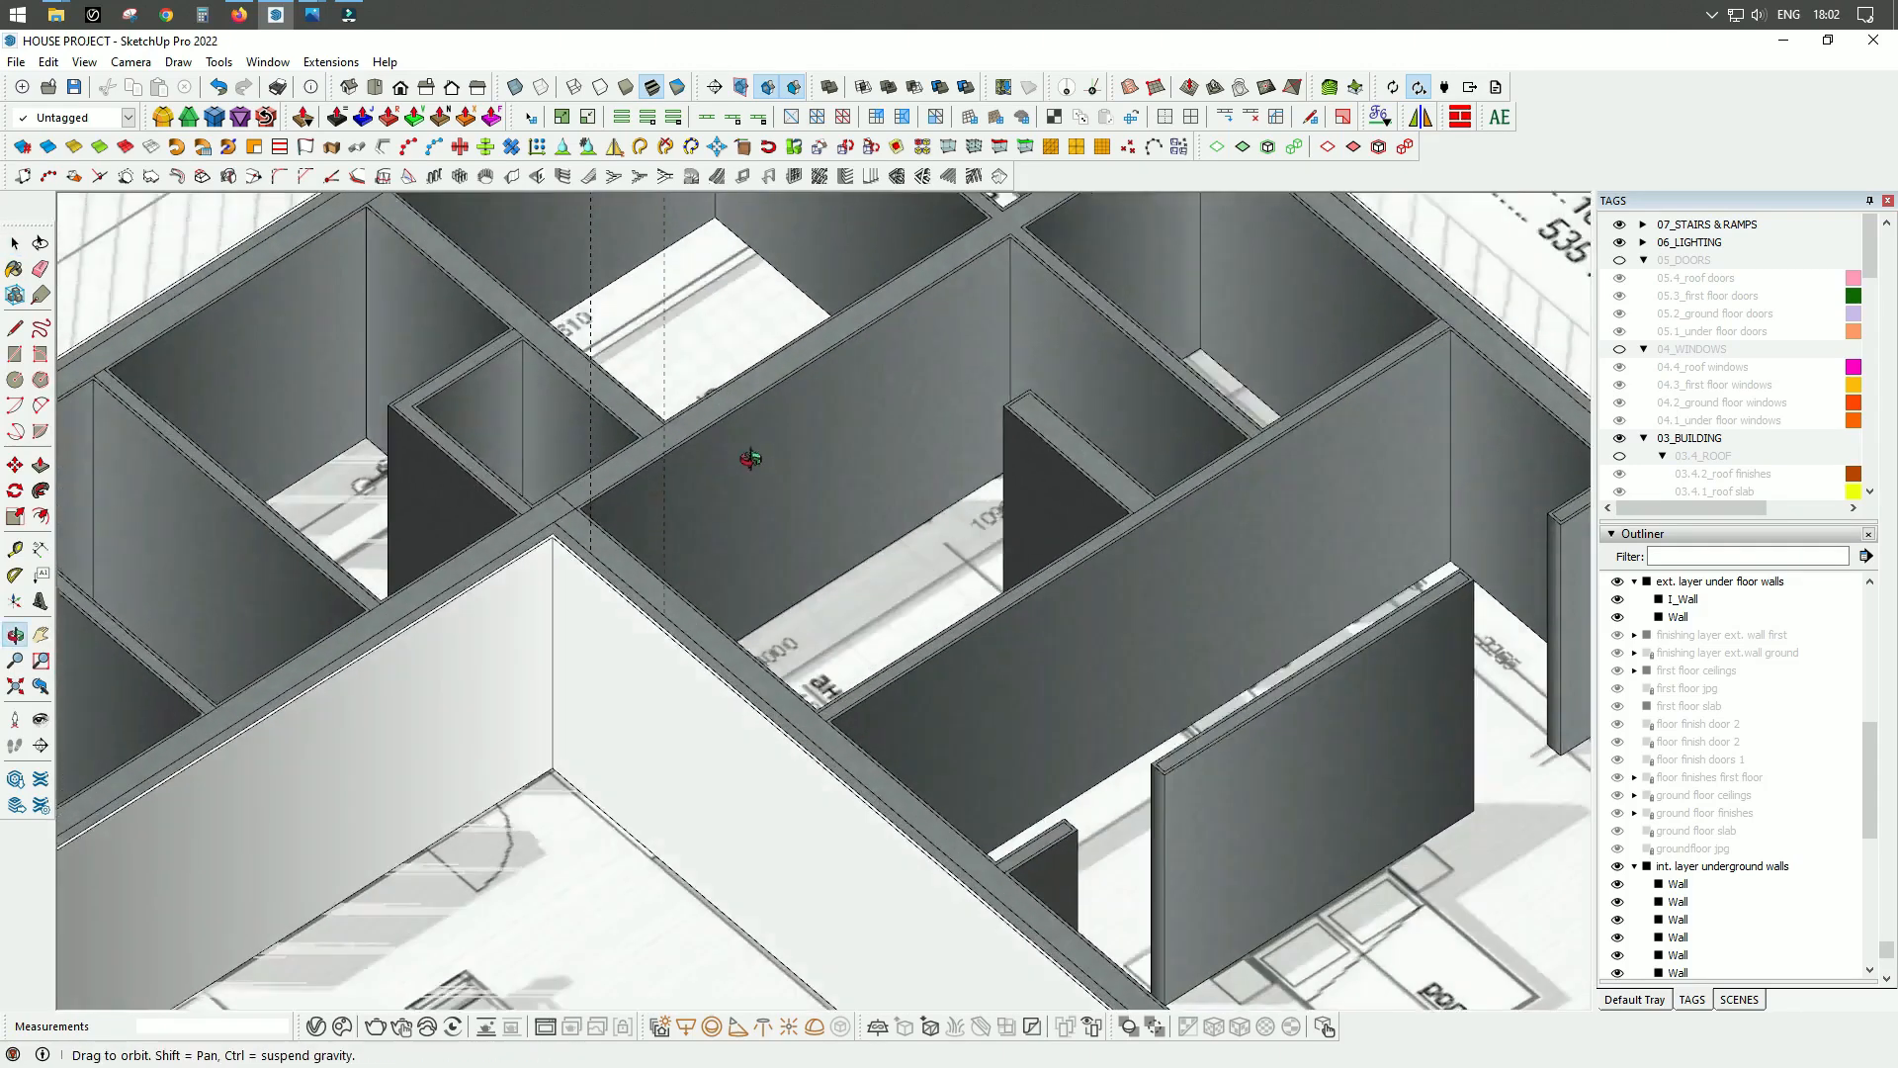
Step: Select the Wall - int.under floor group in the underground level
click(768, 459)
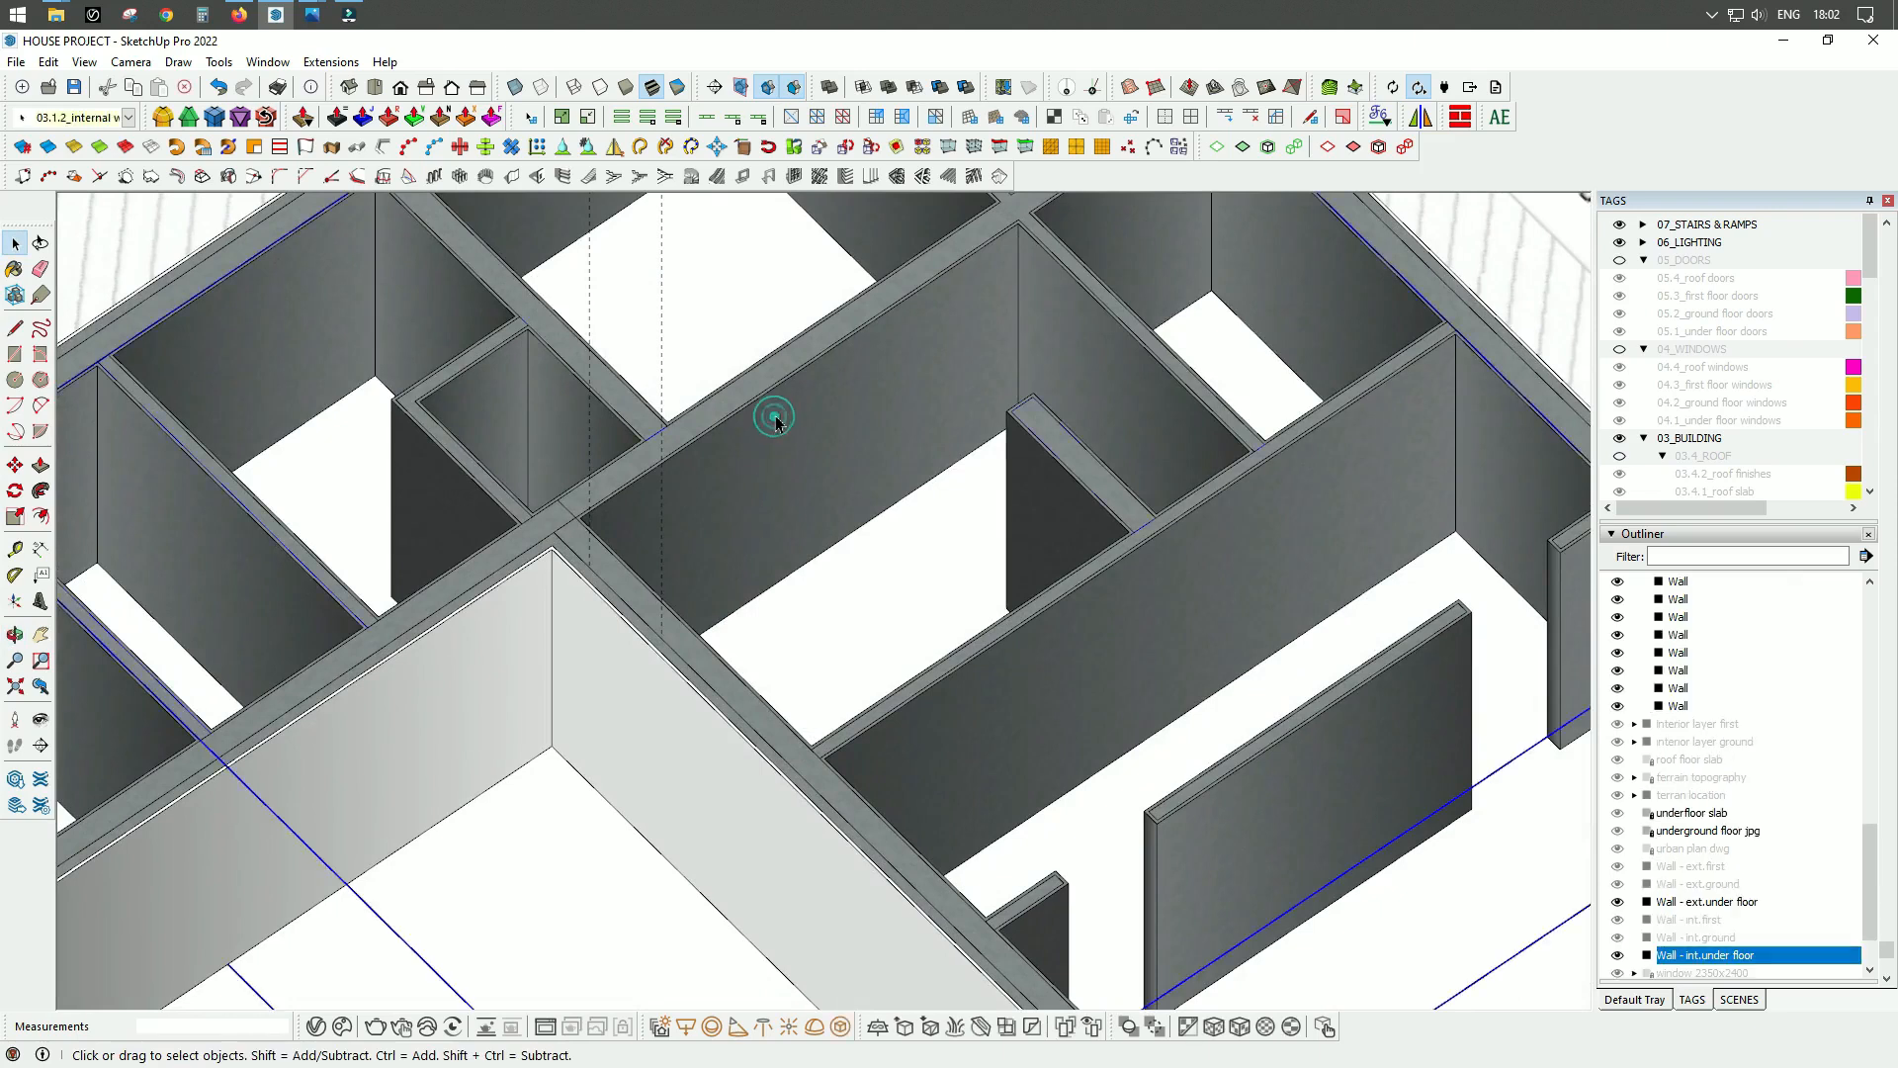
double_click(1114, 623)
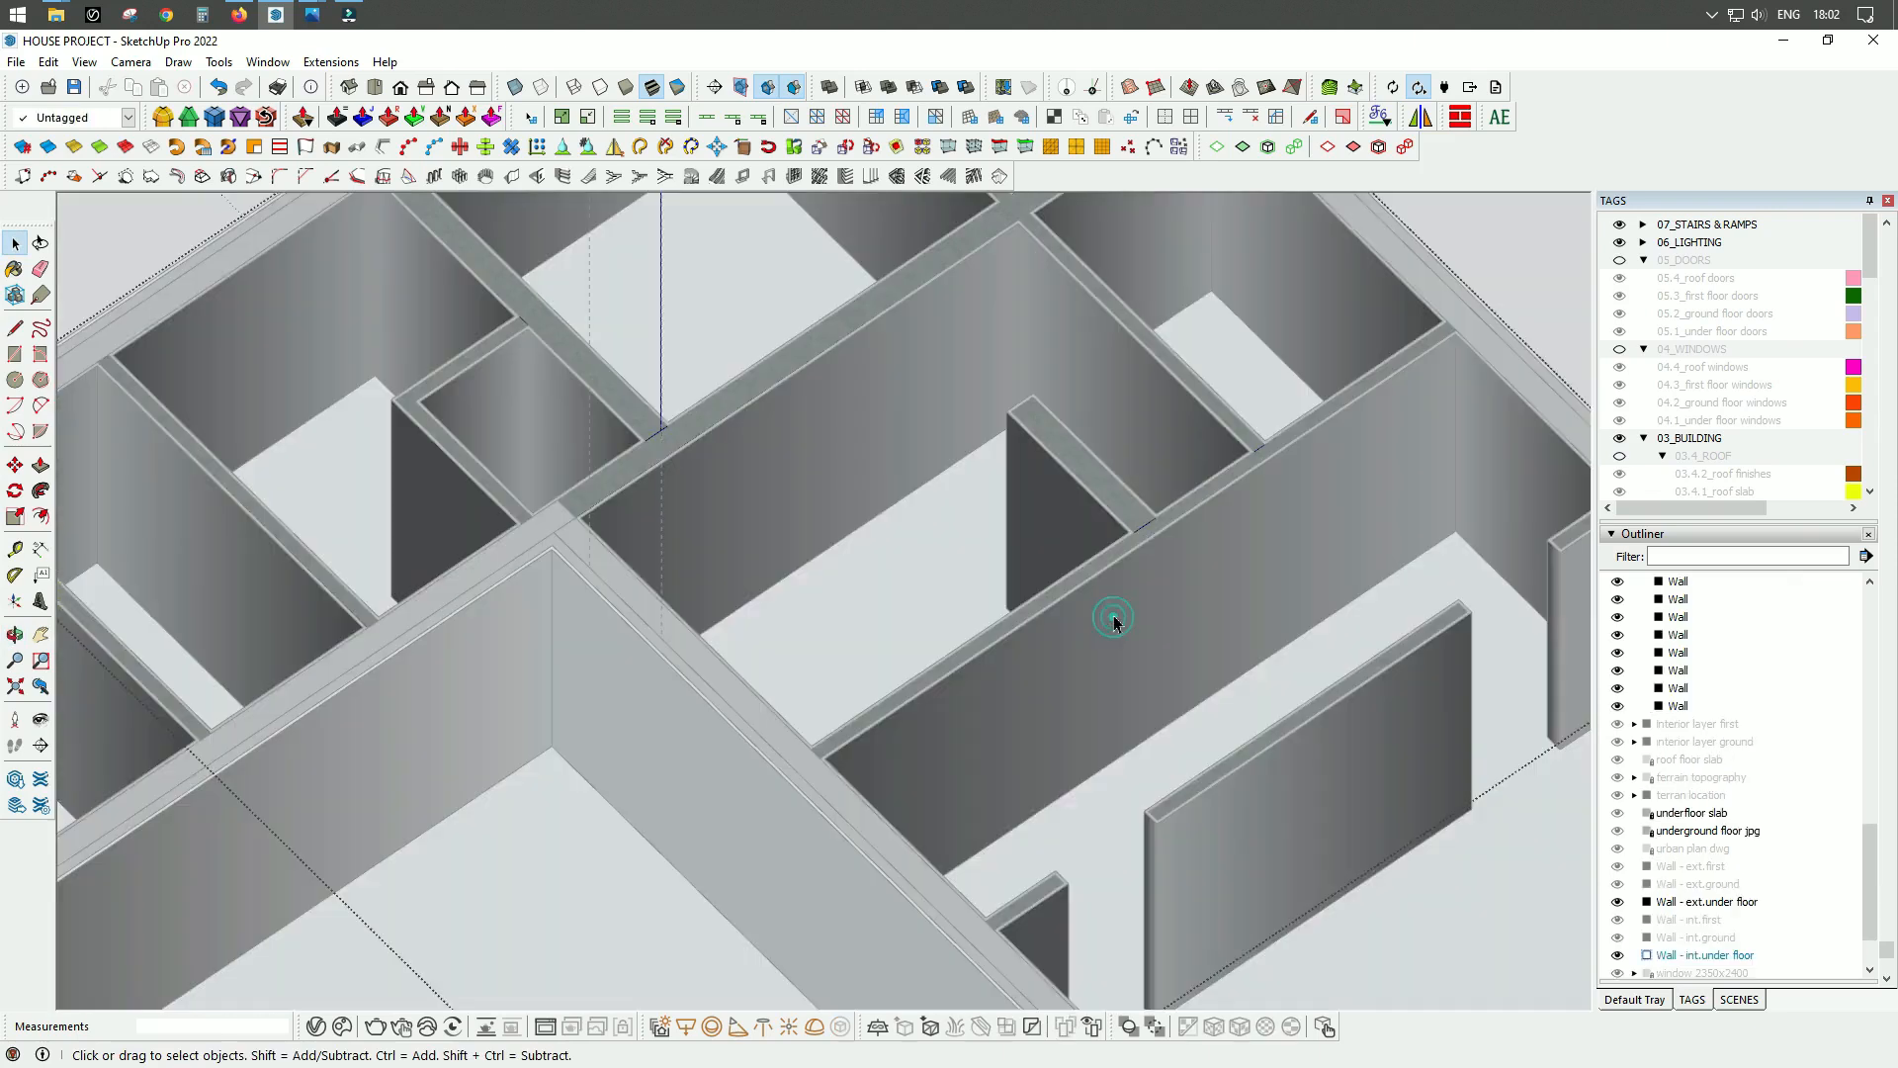
key(Escape)
click(1102, 614)
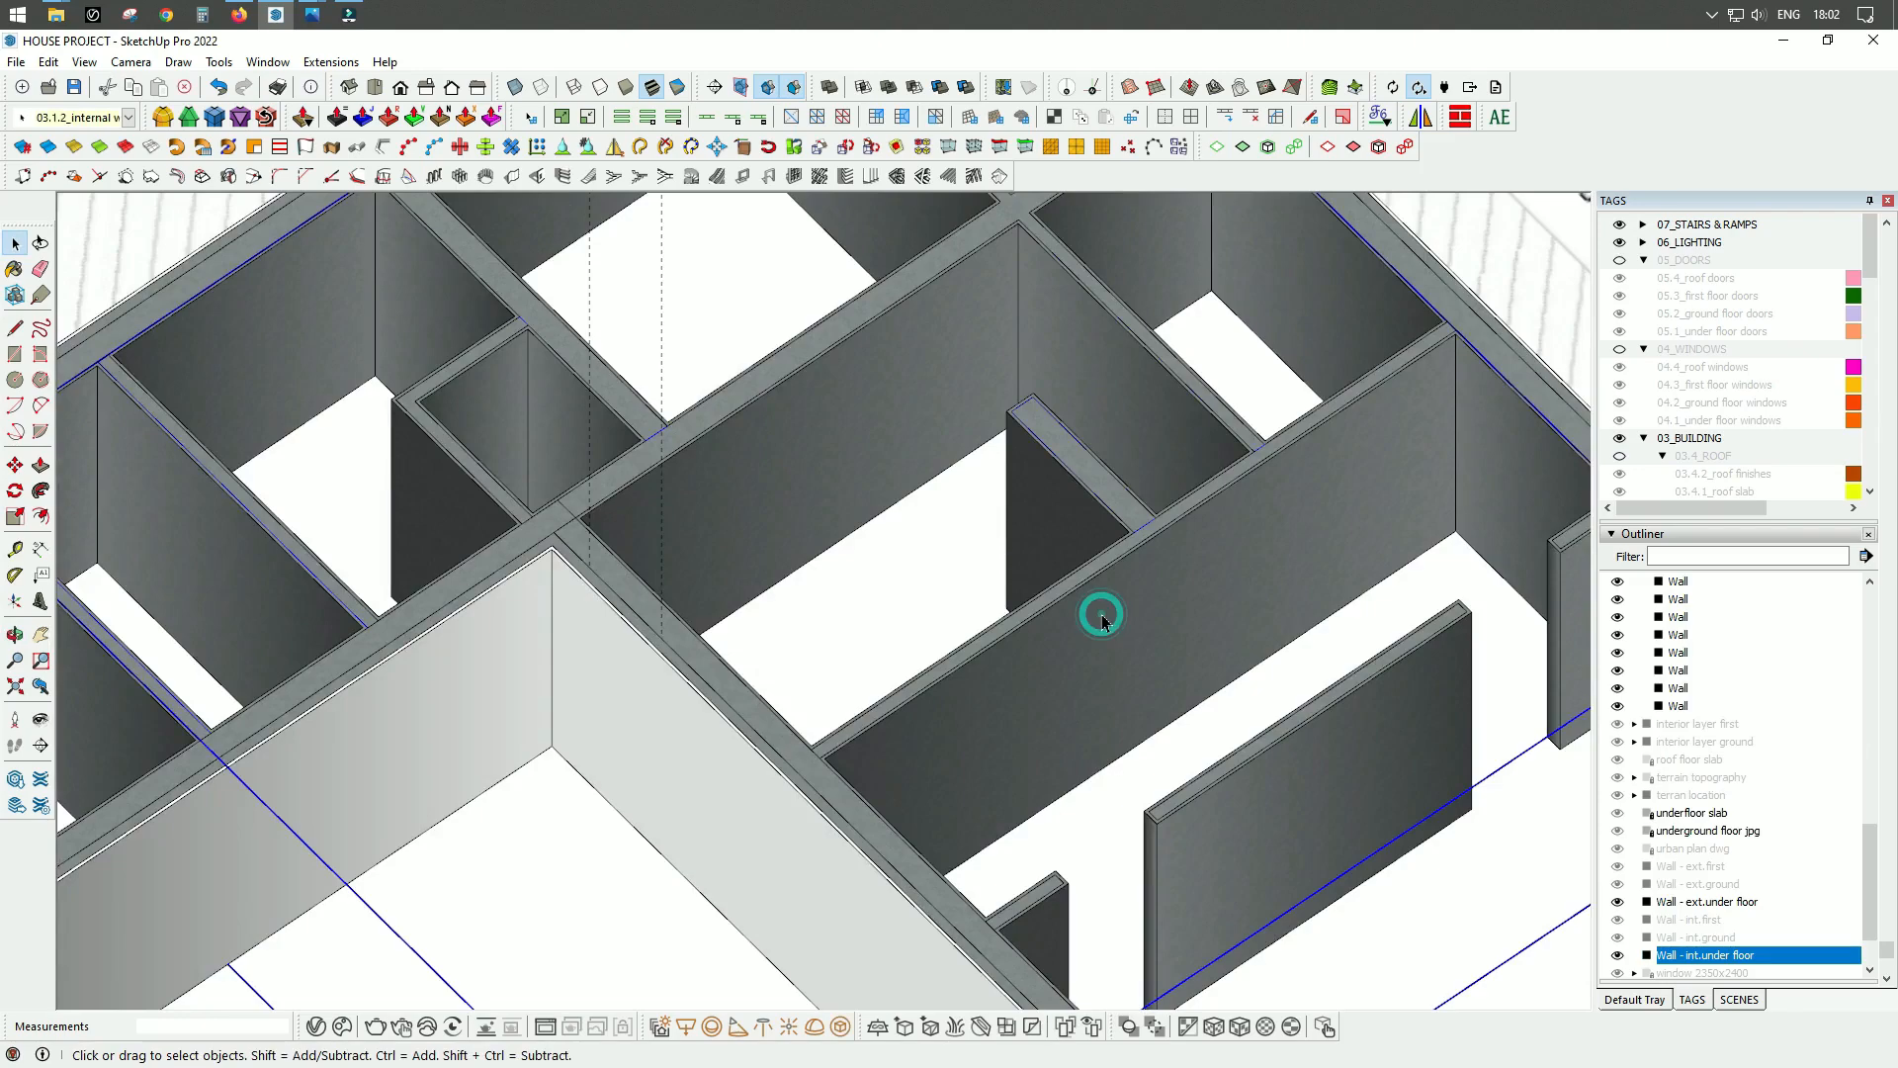
Step: Hide the "int. layer underground walls" group to expose the door openings in the inner walls
scroll(1031, 445, up, 2)
middle_drag(609, 342, 1147, 263)
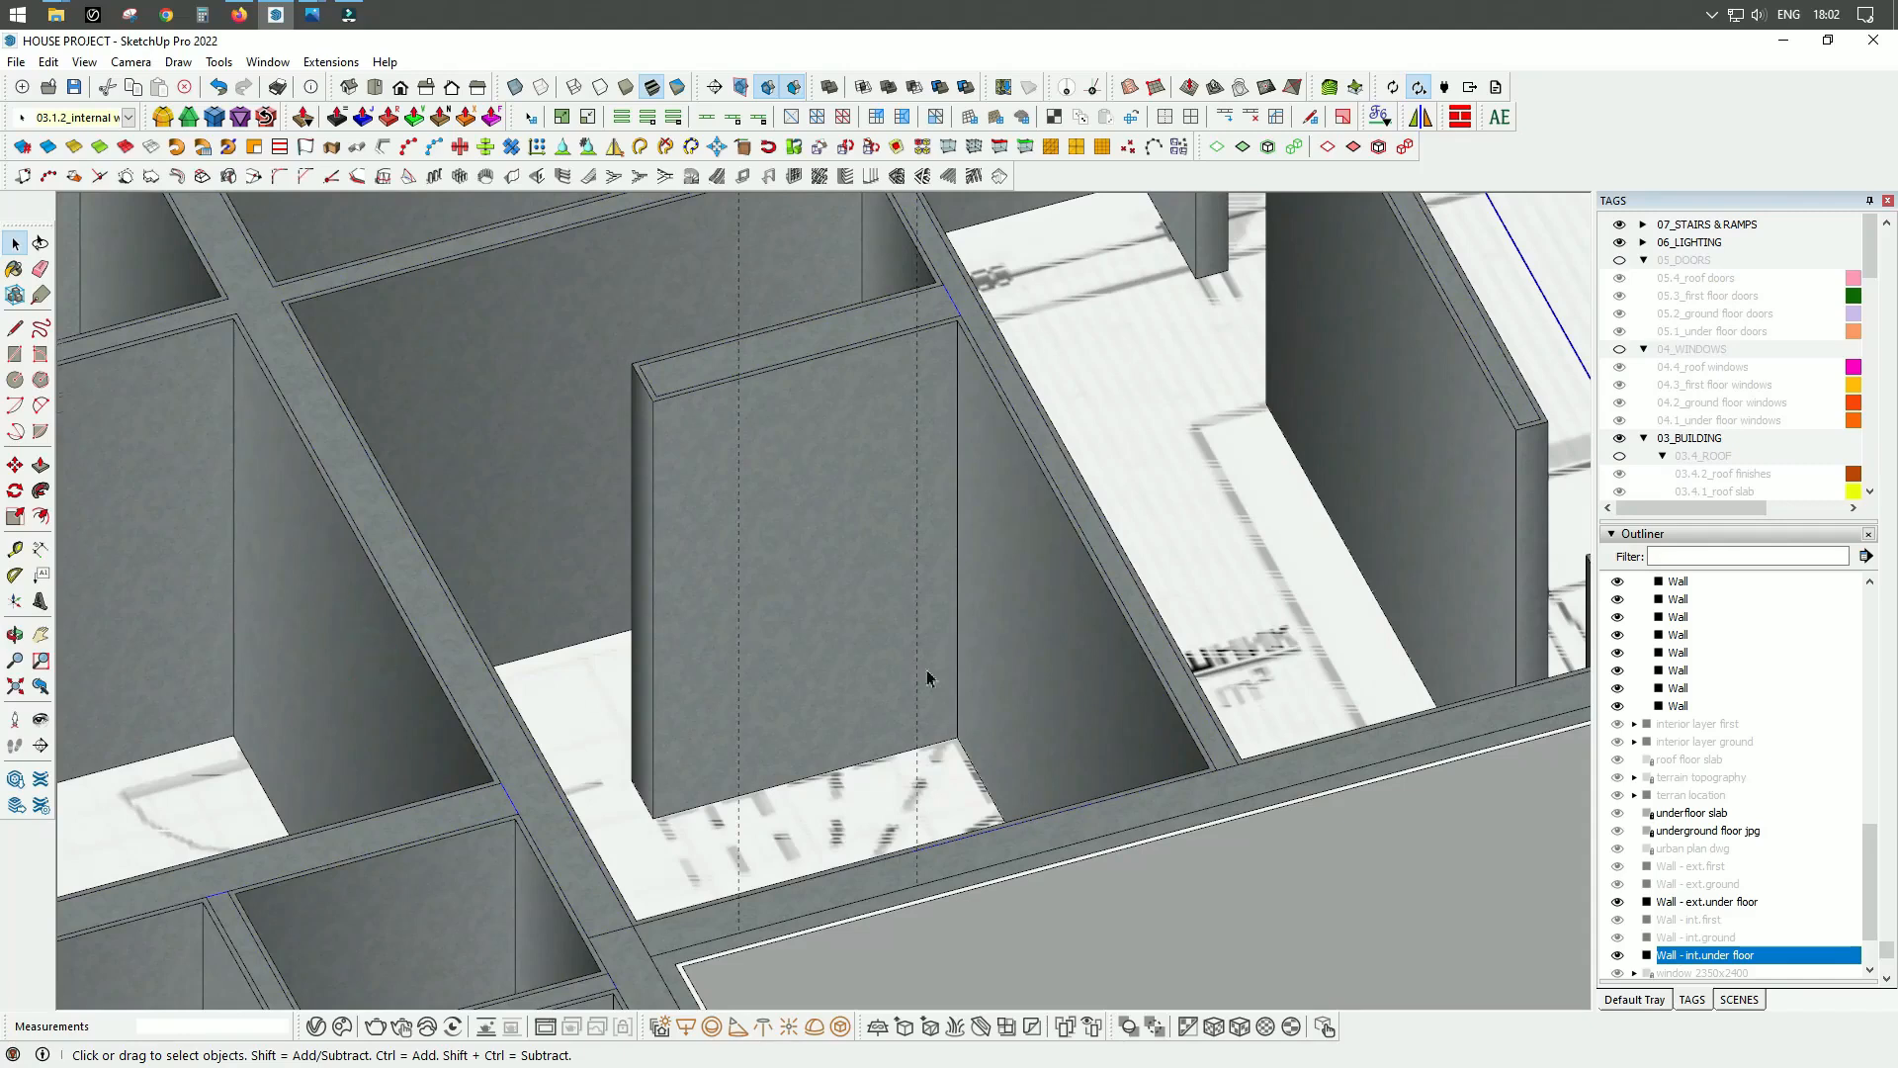
scroll(928, 678, down, 5)
scroll(578, 614, up, 5)
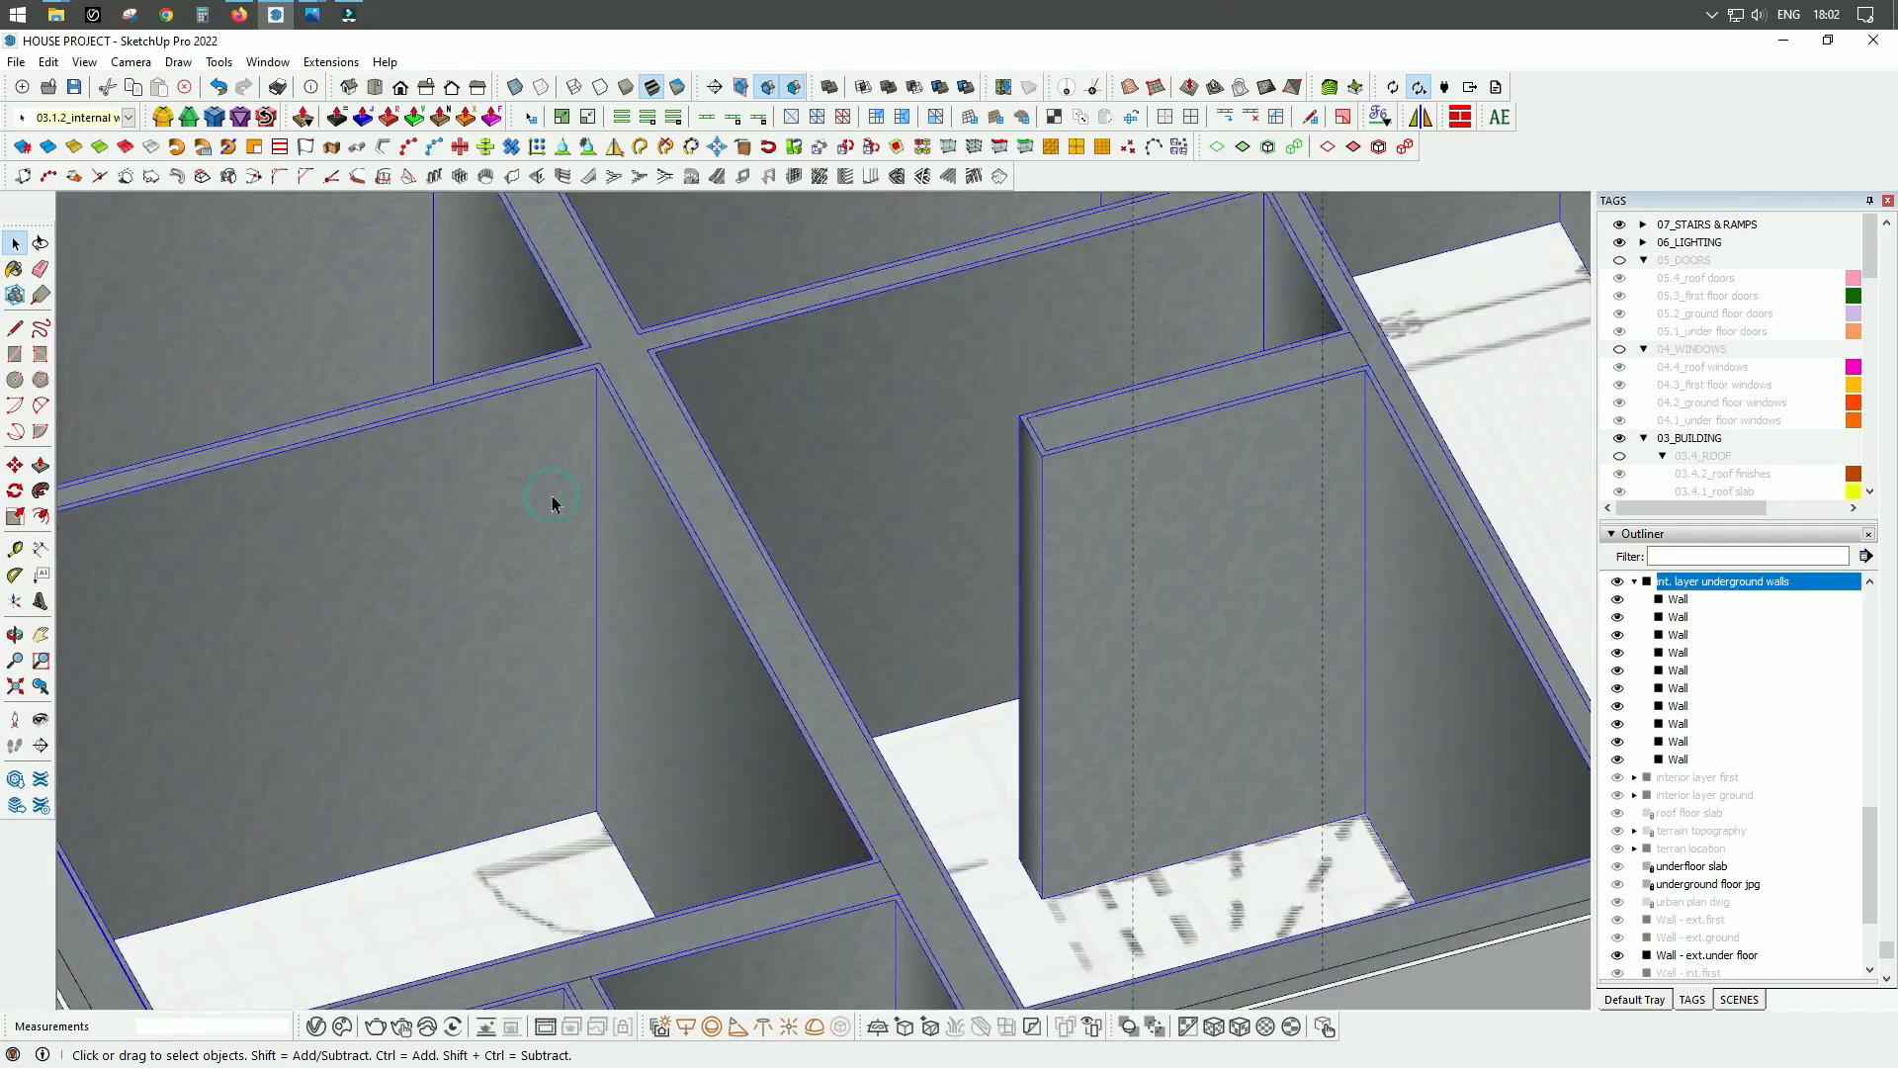
right_click(554, 505)
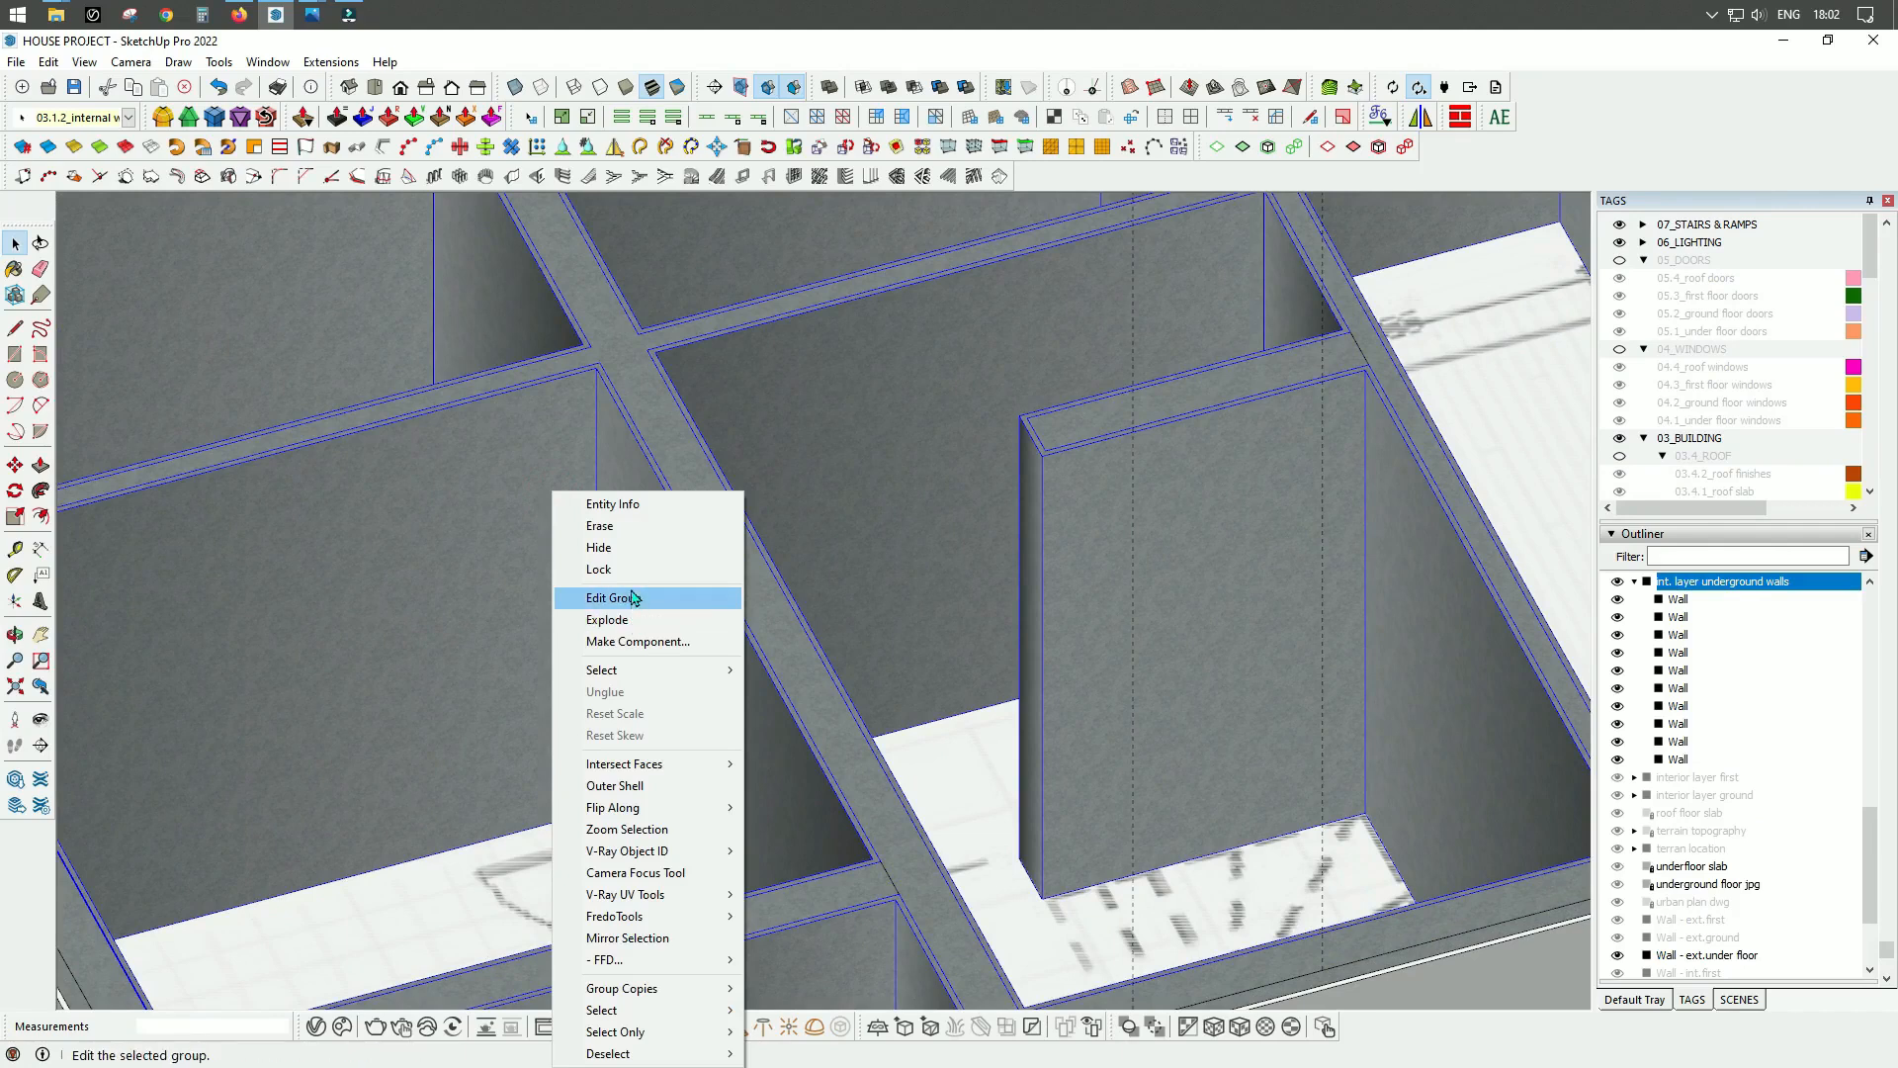
click(631, 549)
Step: Place vertical guides along the wall edges of the two door openings at the storage room's inner corner
middle_drag(453, 679, 696, 804)
scroll(696, 804, up, 6)
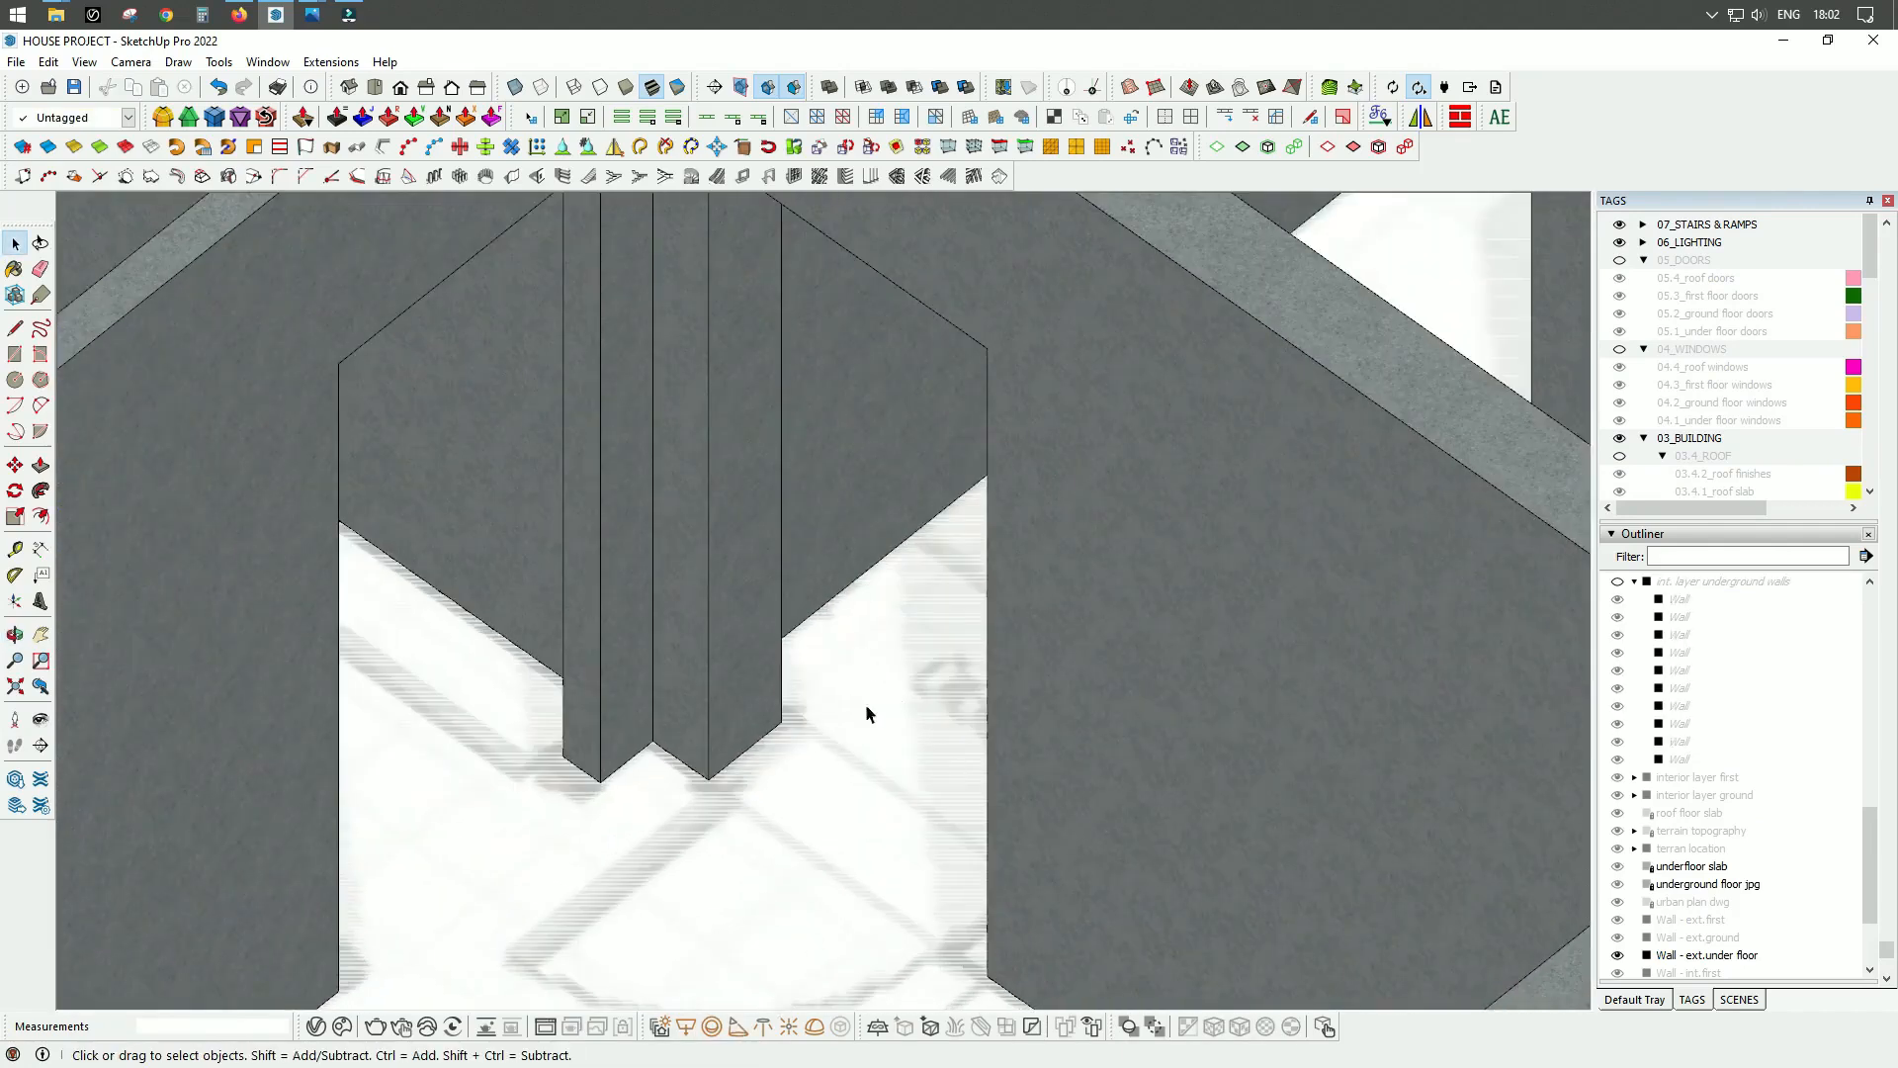
scroll(866, 714, down, 8)
middle_drag(926, 741, 886, 760)
key(t)
scroll(618, 741, up, 3)
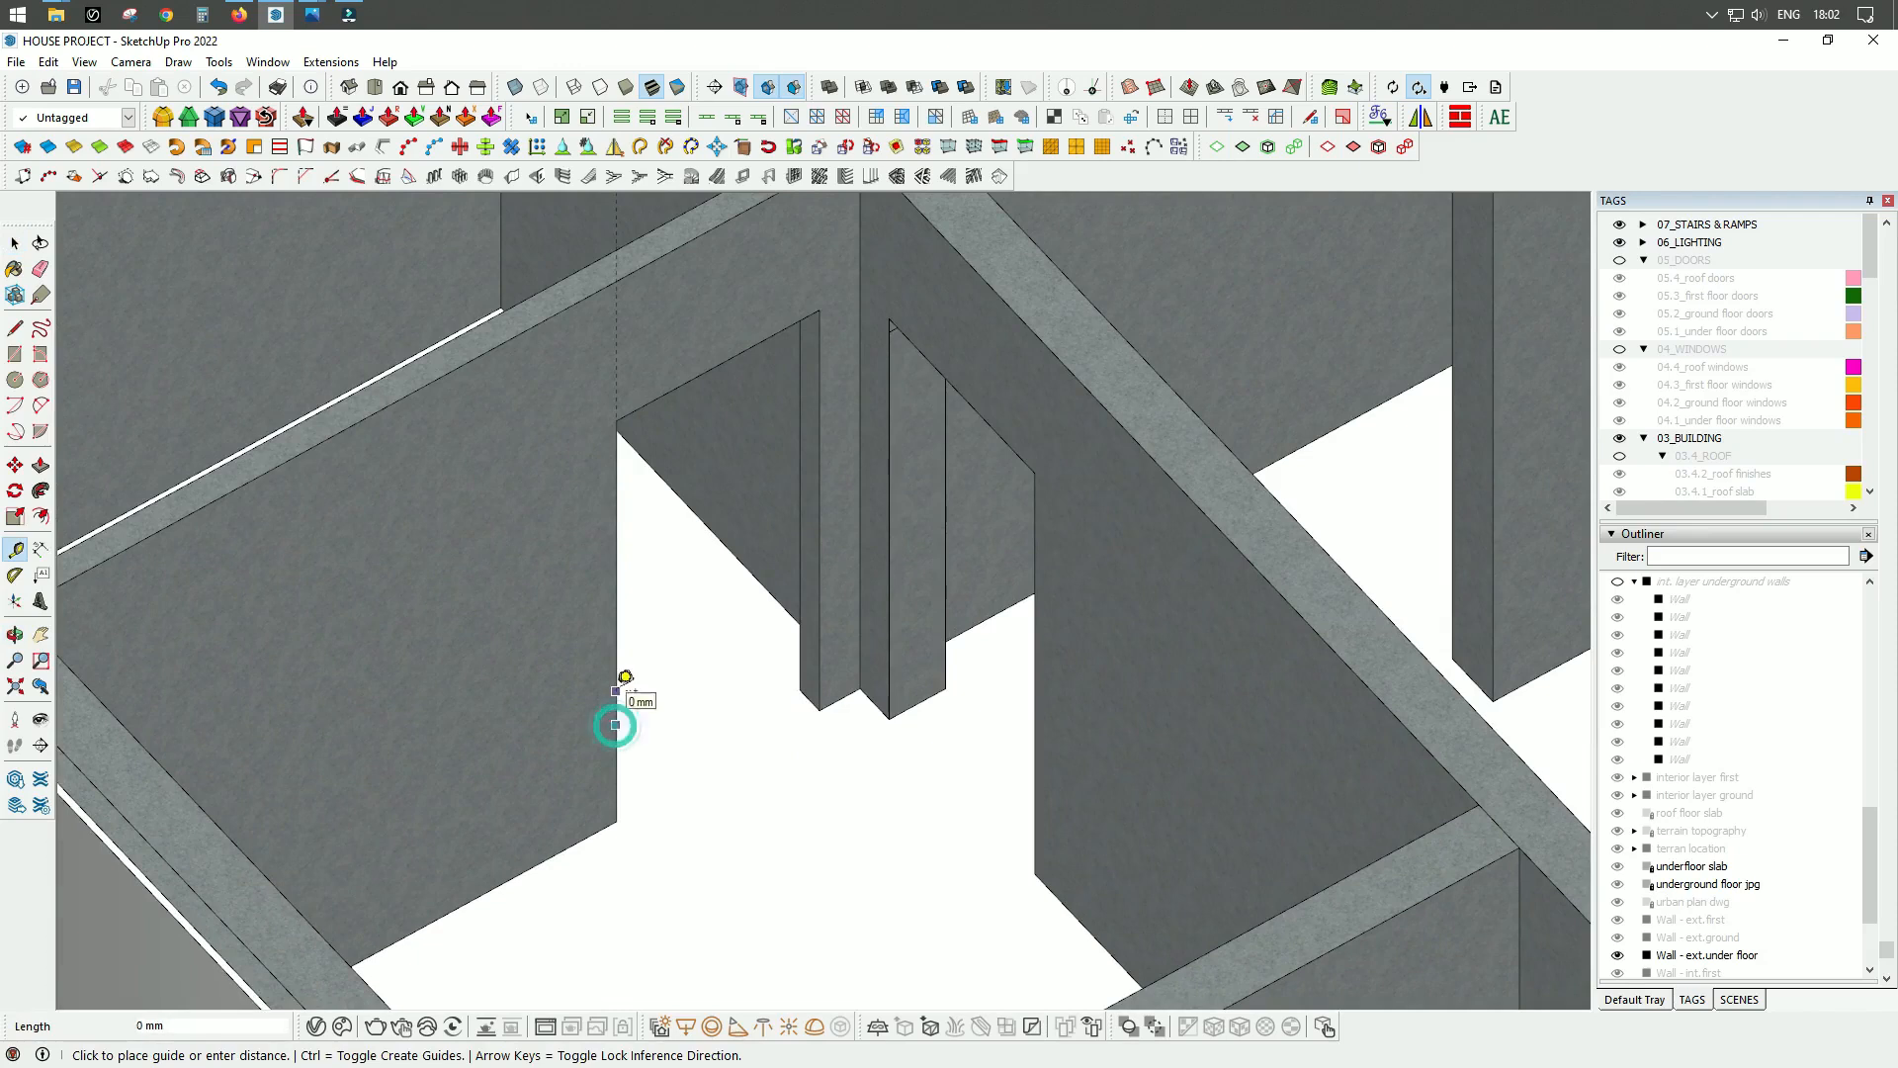
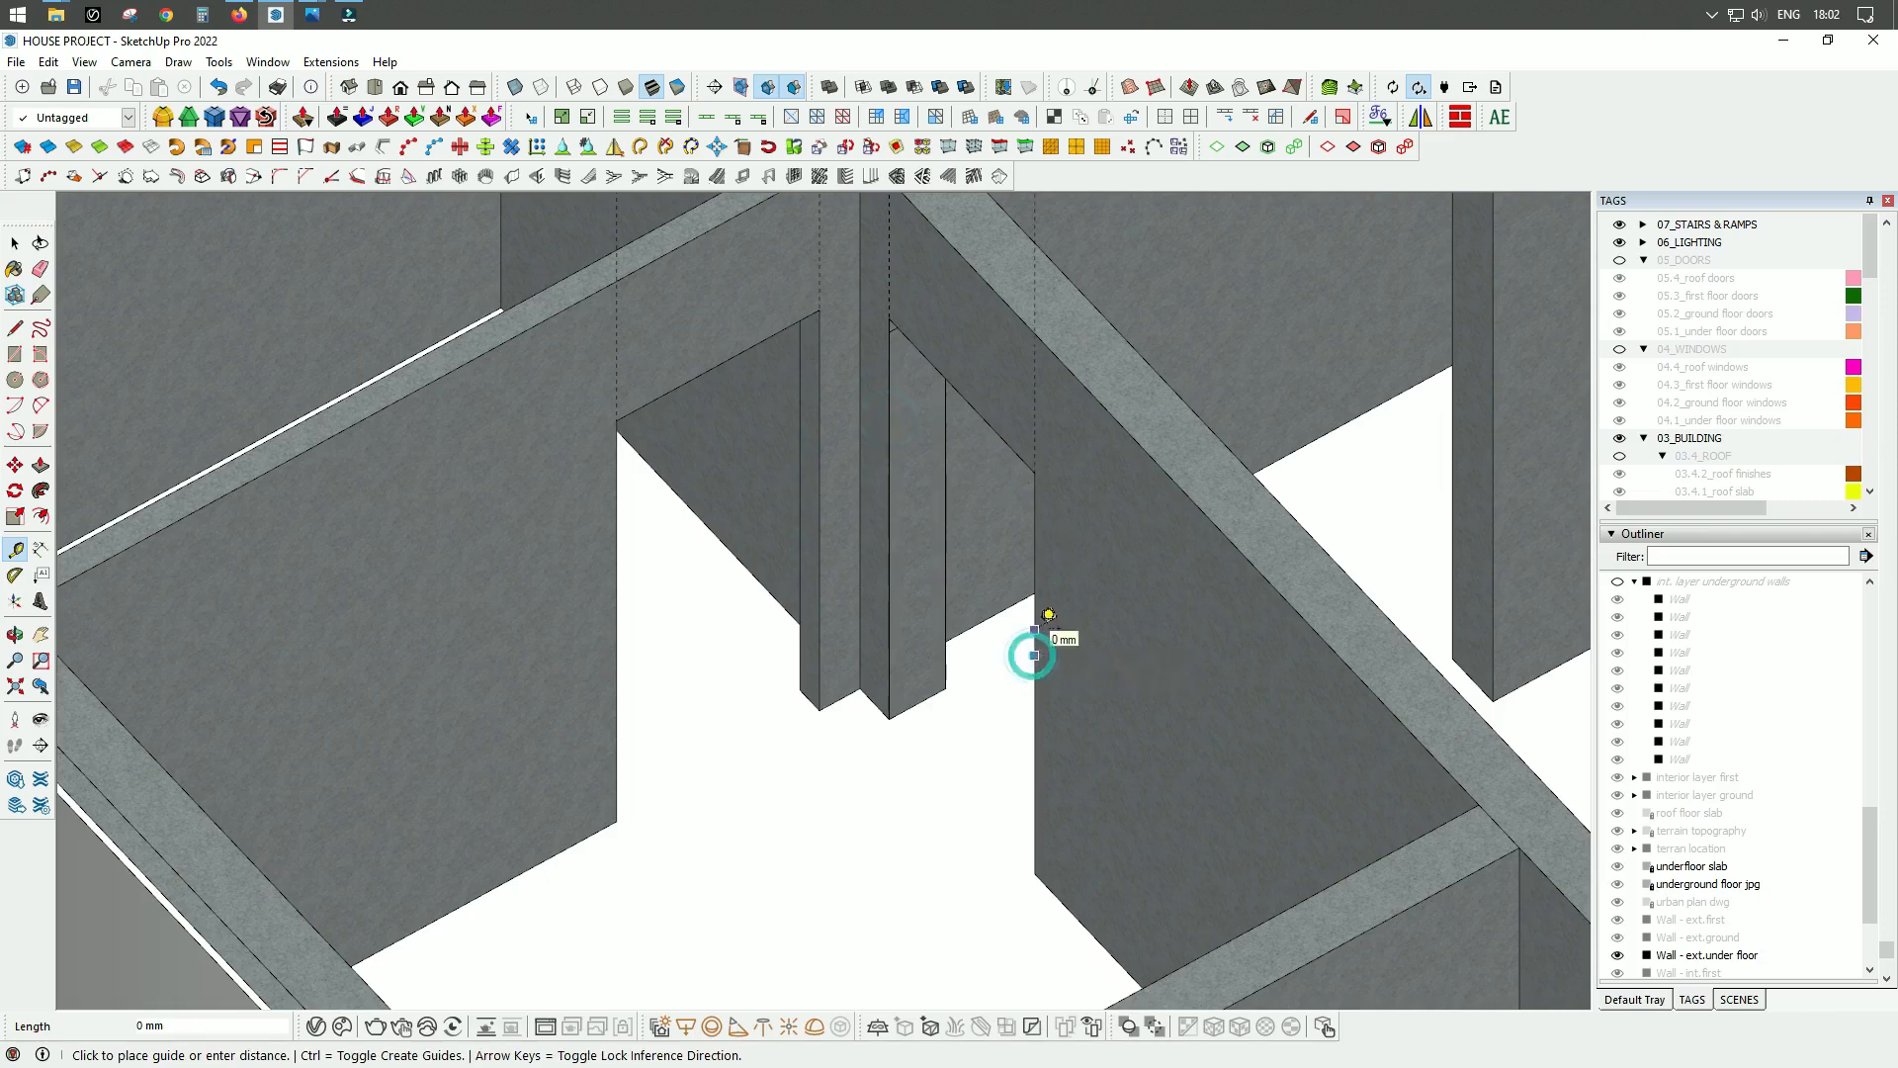
scroll(1079, 514, down, 3)
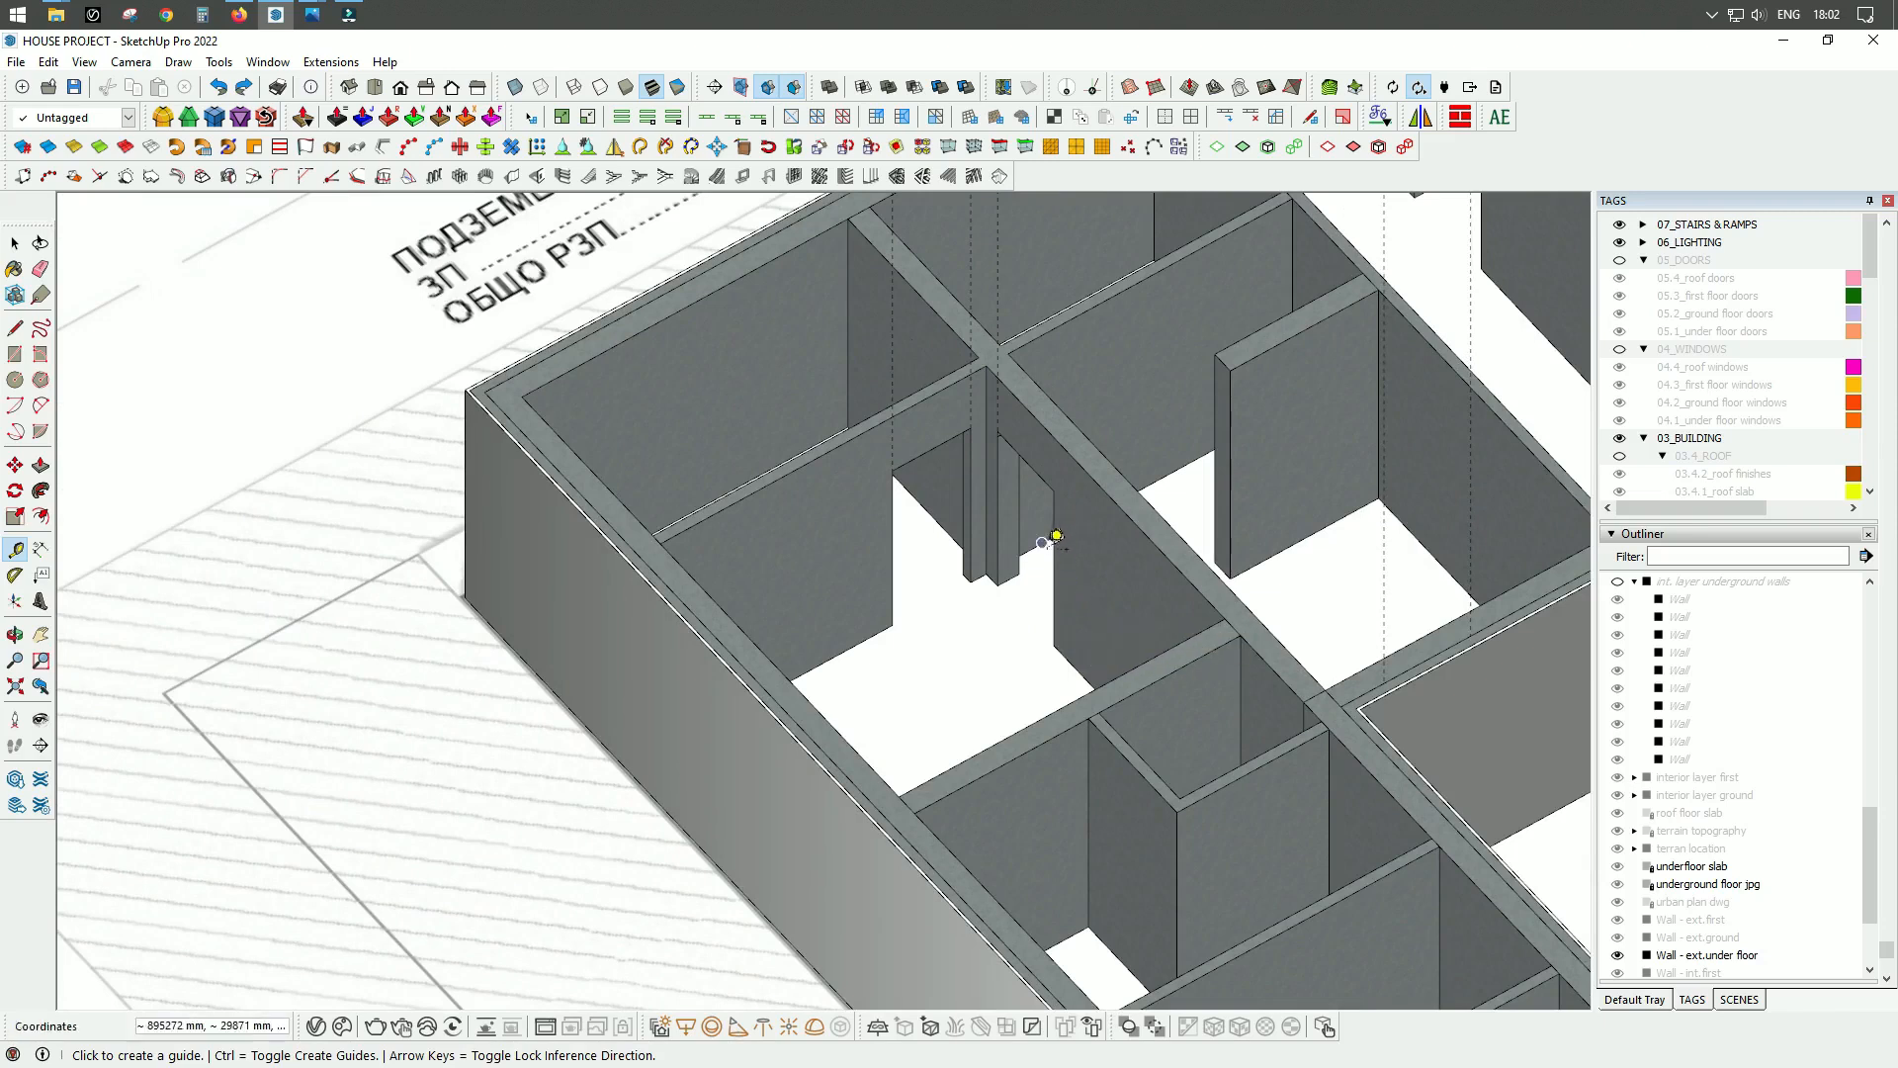
scroll(1038, 587, up, 5)
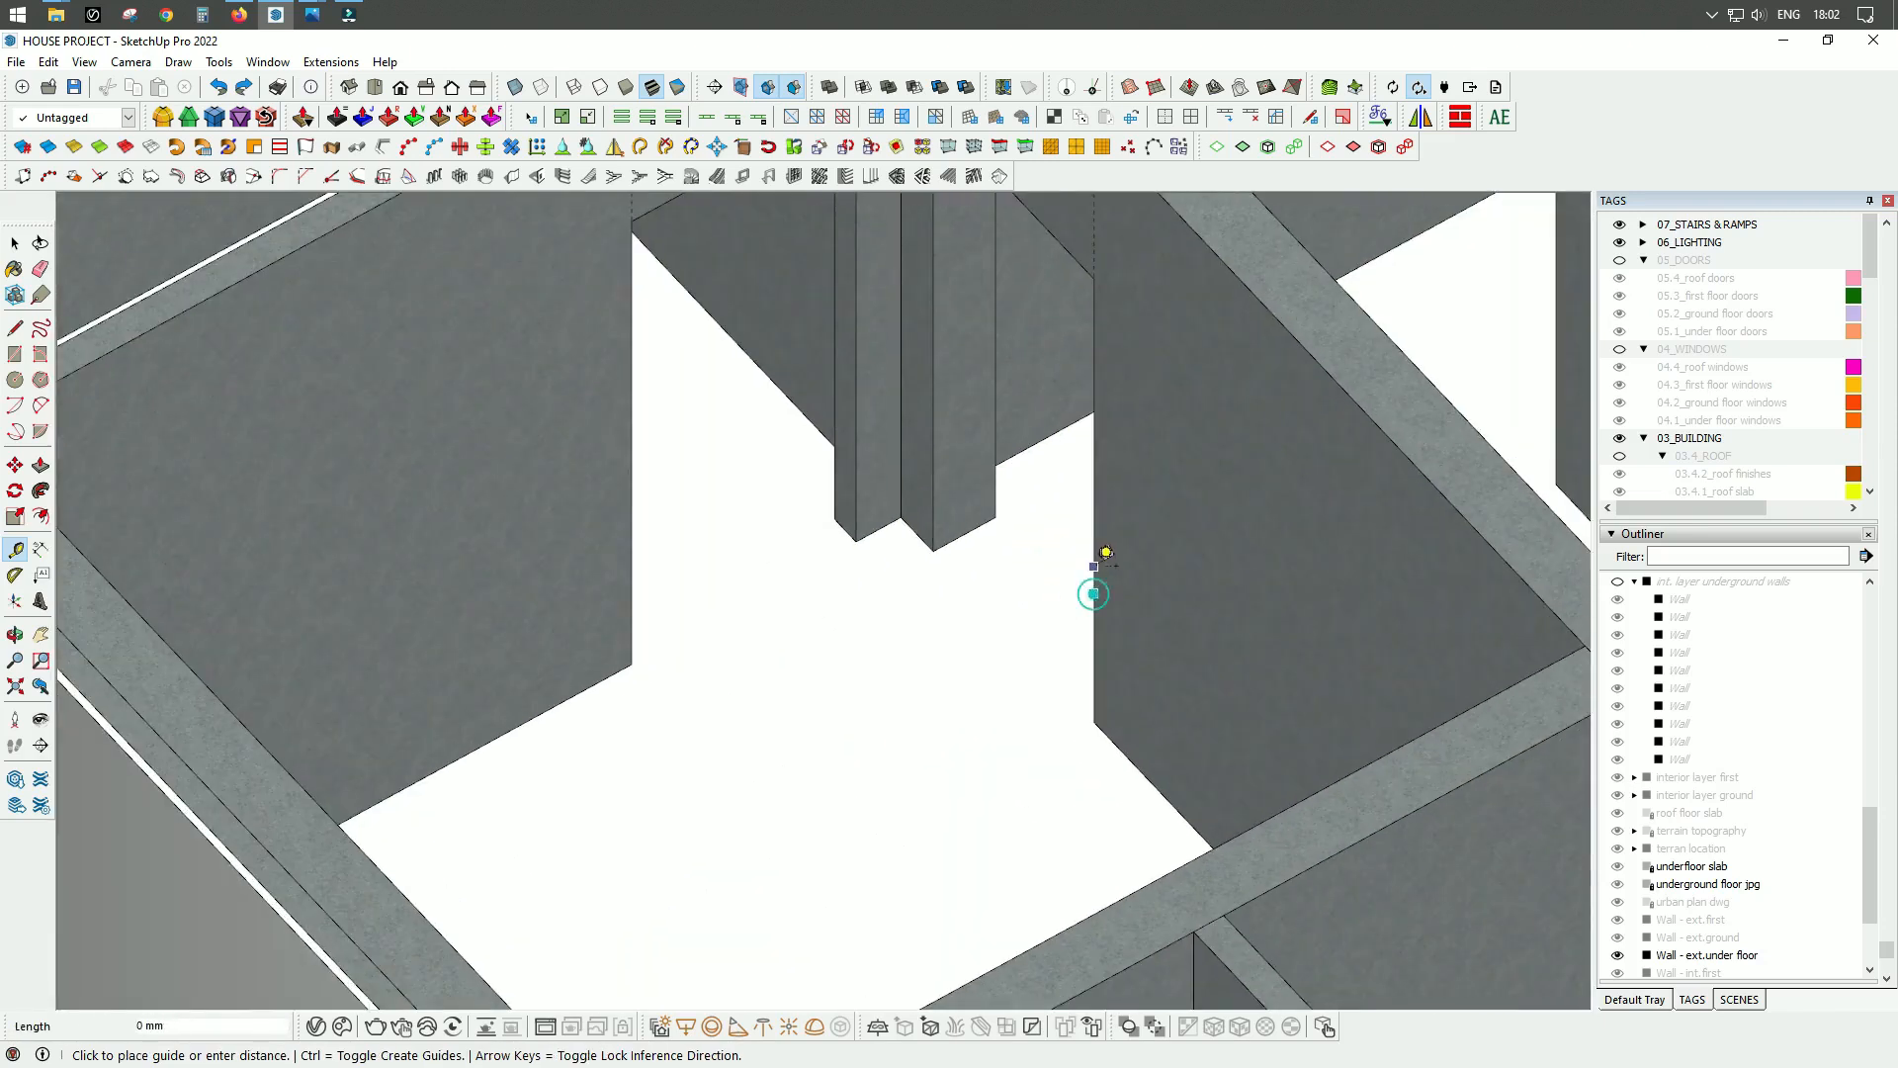
scroll(1024, 727, down, 3)
key(space)
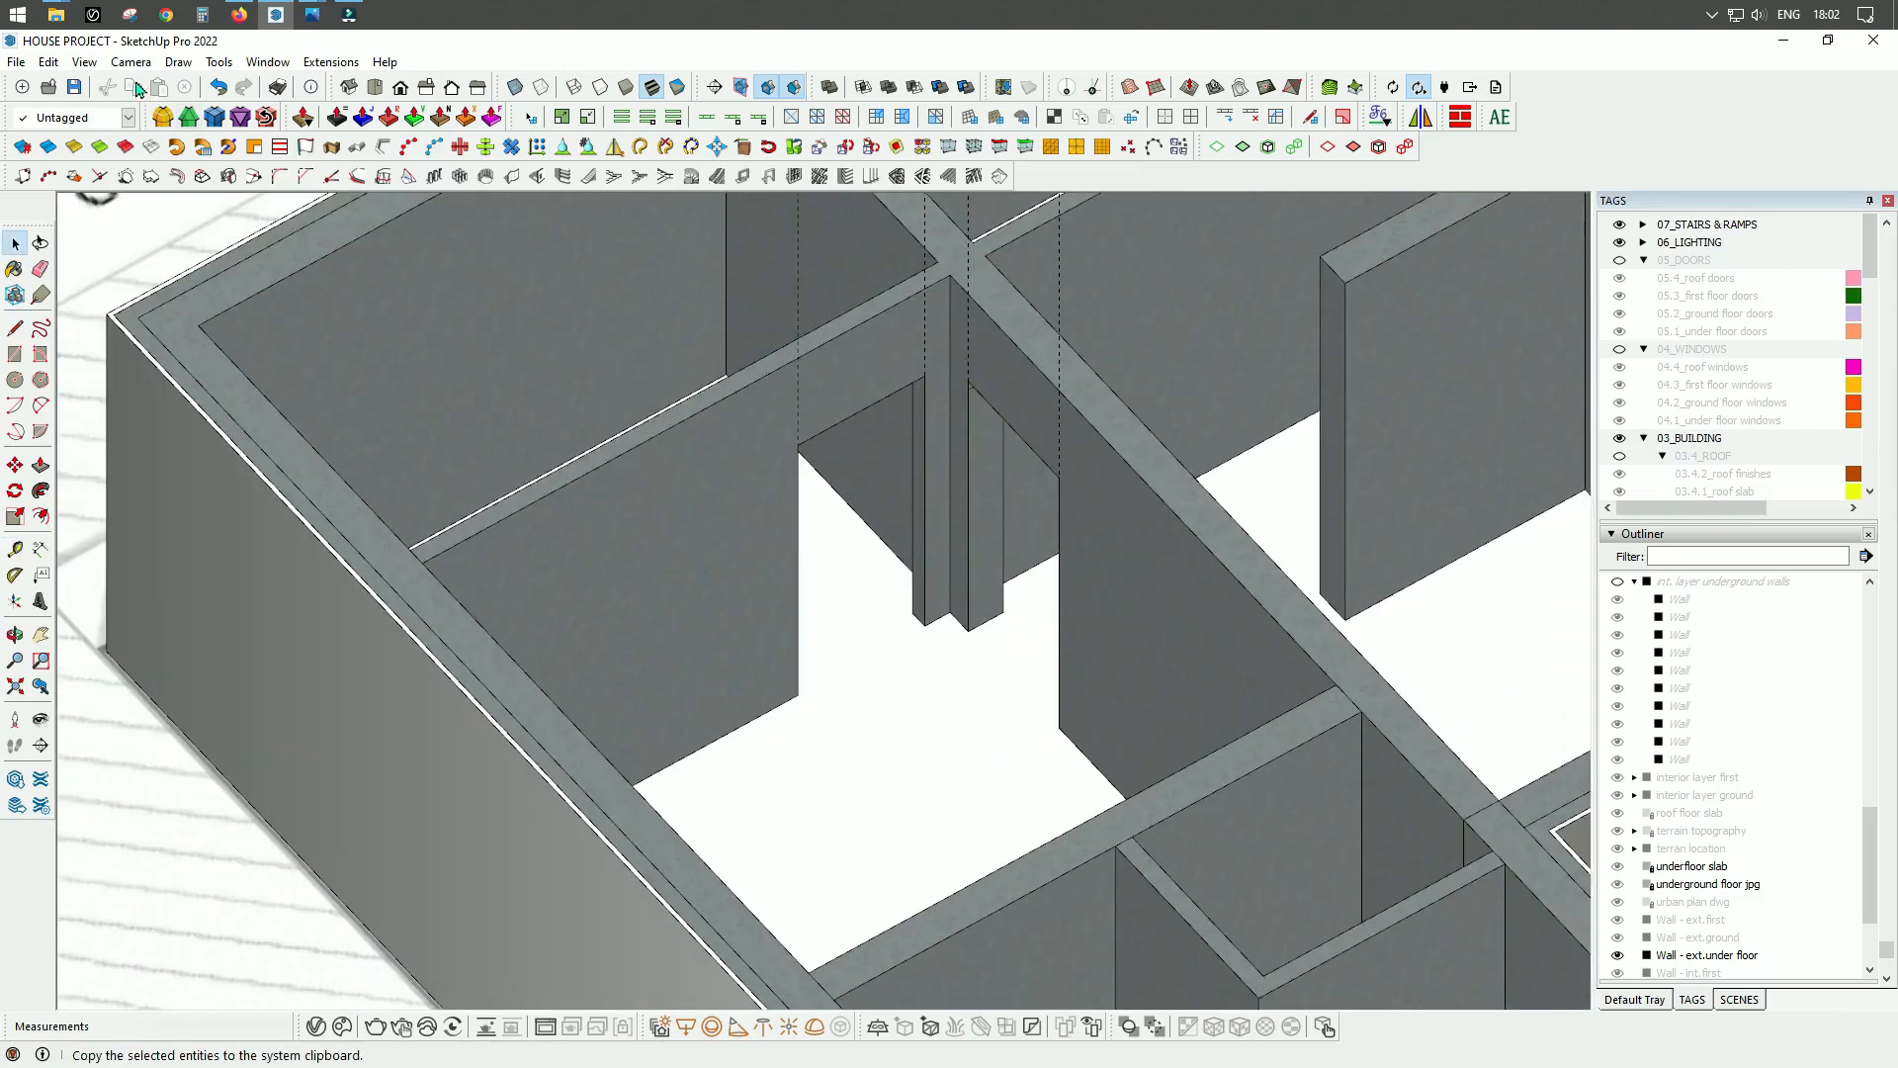
Step: Unhide the last hidden group, the underground floor's interior wall layer
click(51, 63)
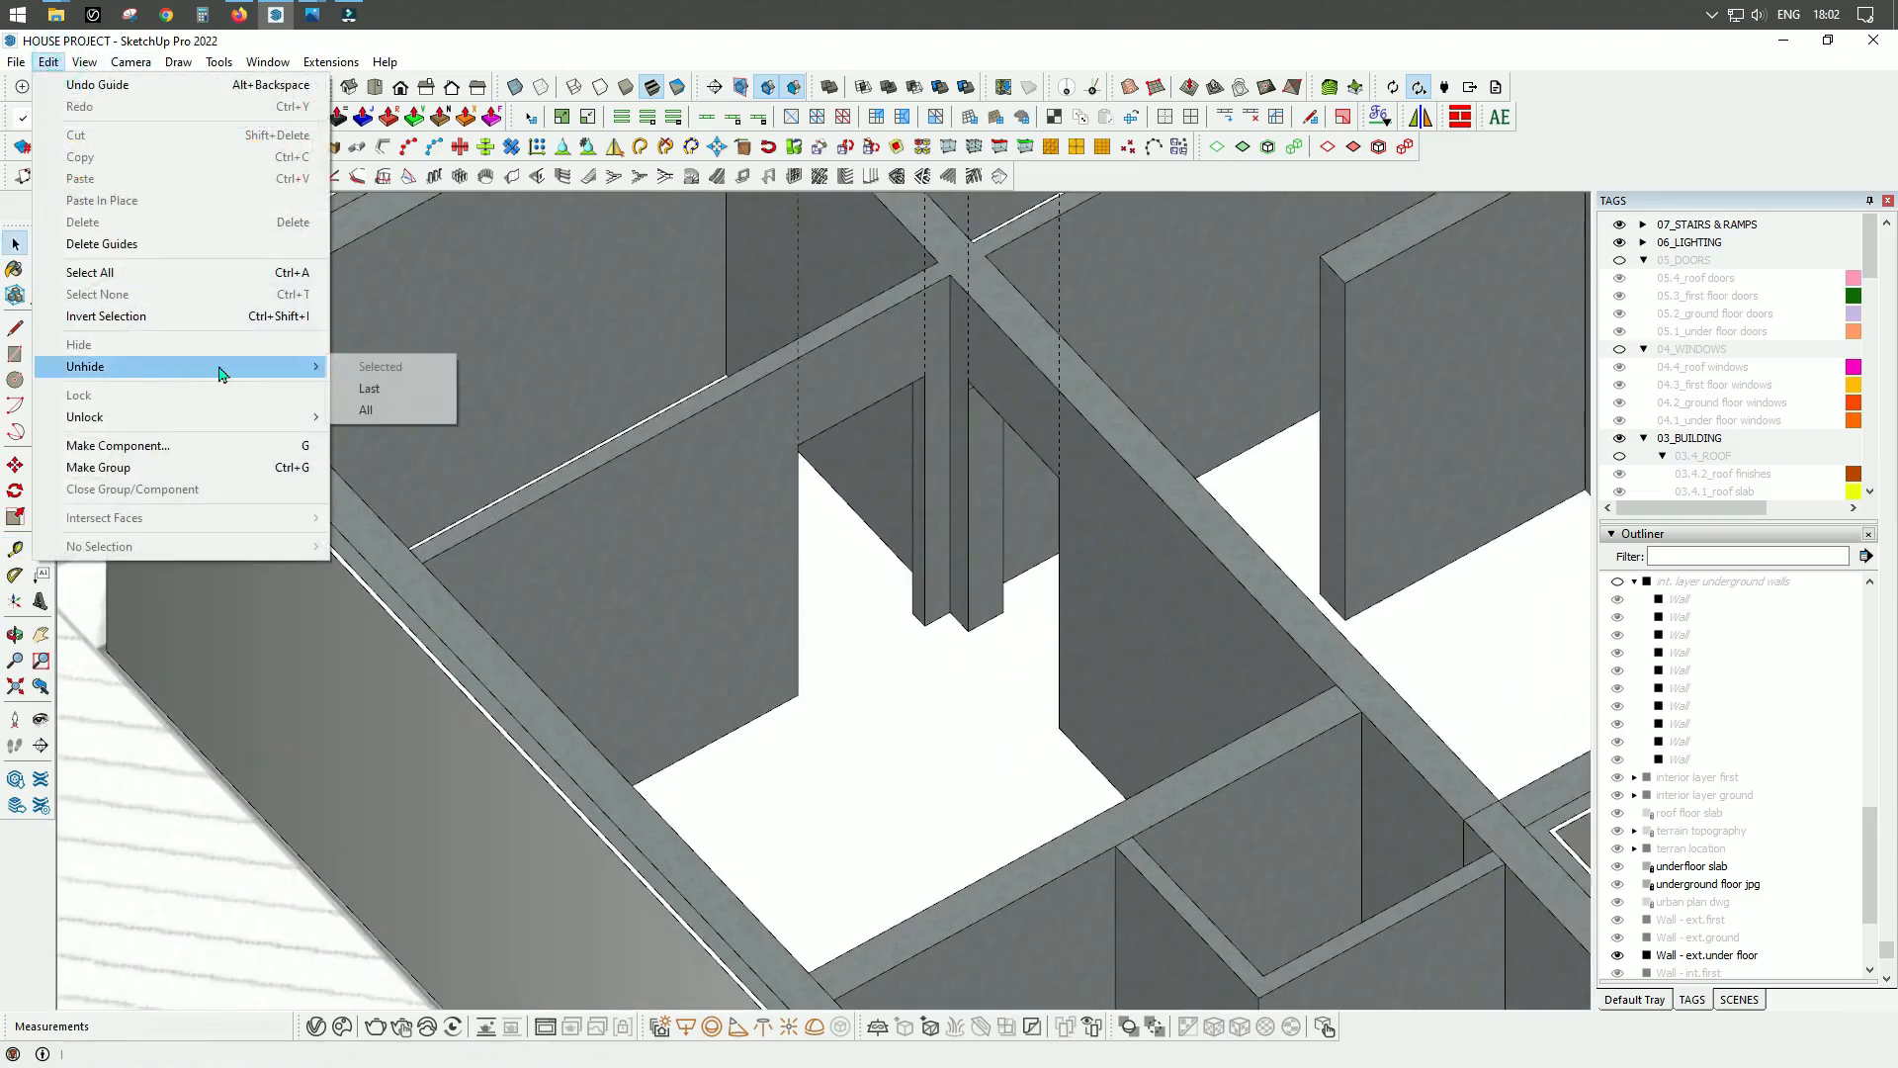
click(368, 389)
scroll(1026, 584, down, 5)
middle_drag(1025, 584, 430, 570)
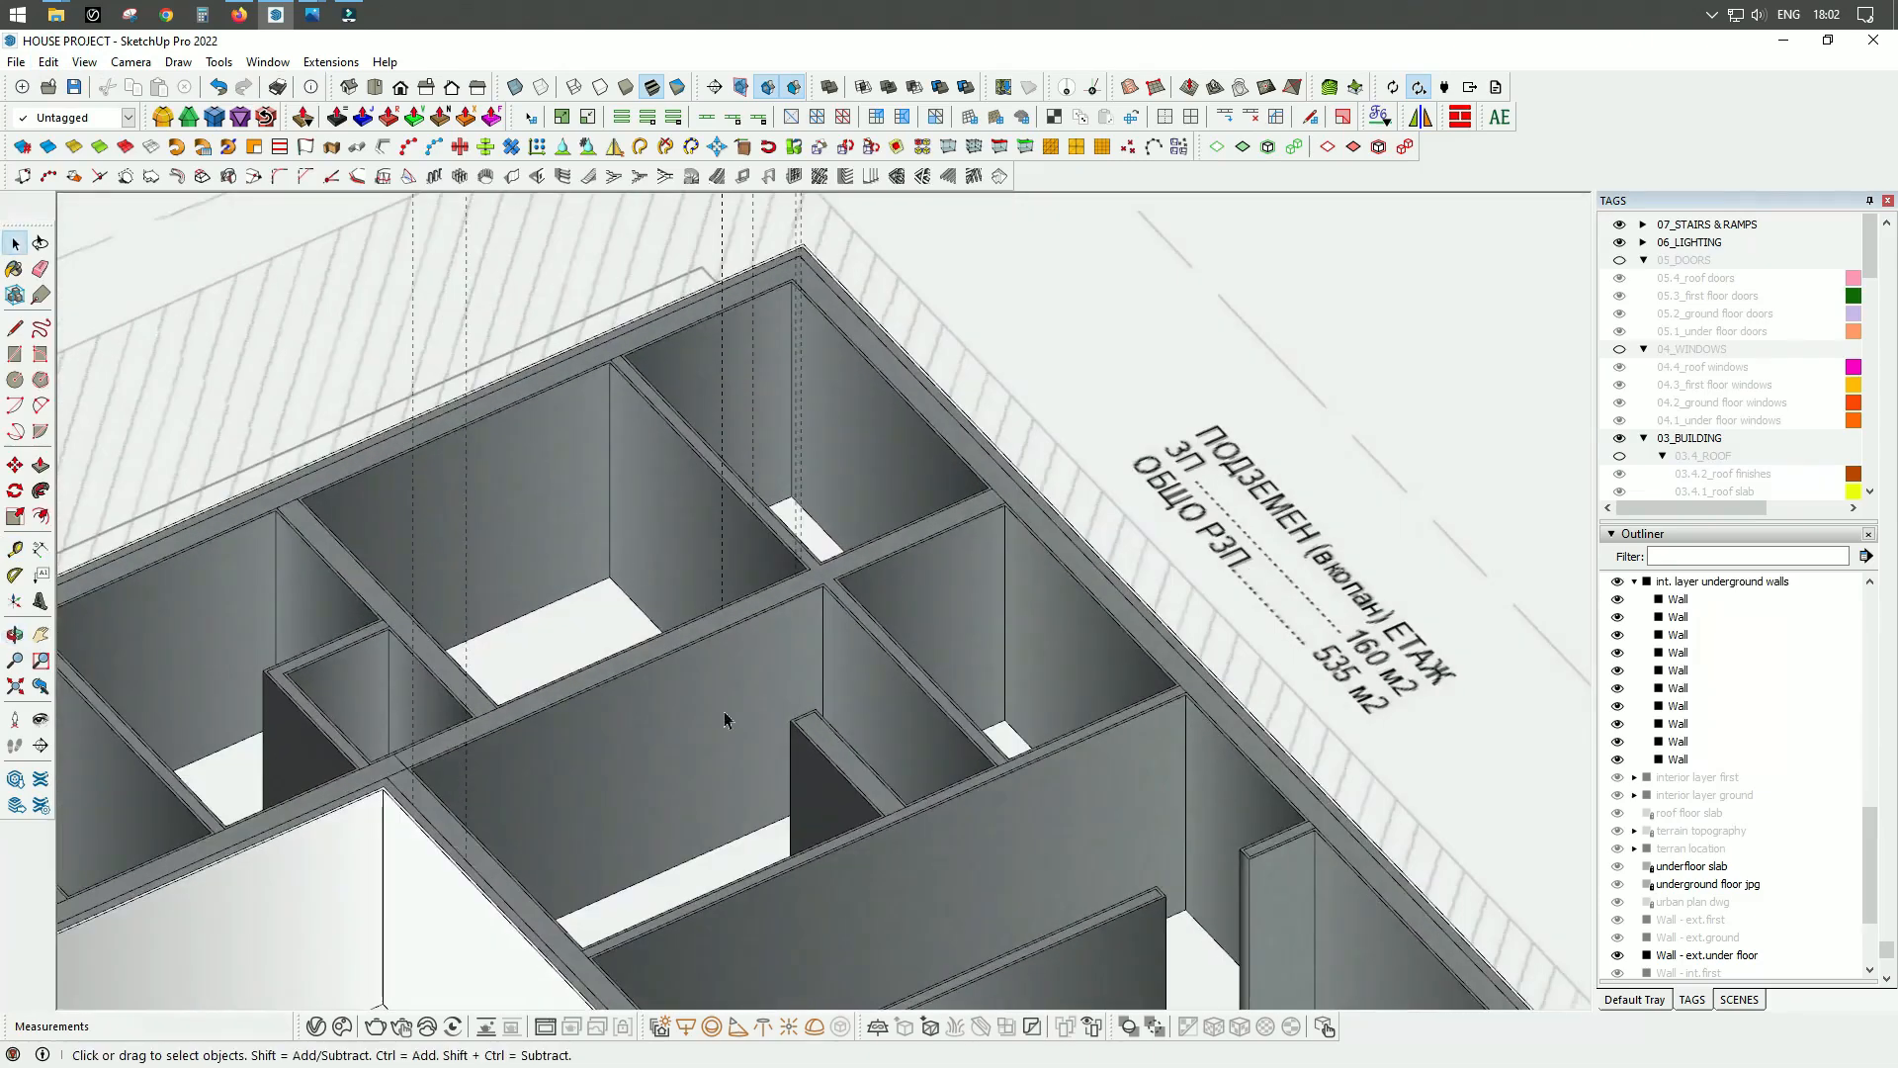
scroll(1016, 525, down, 3)
middle_drag(889, 647, 976, 615)
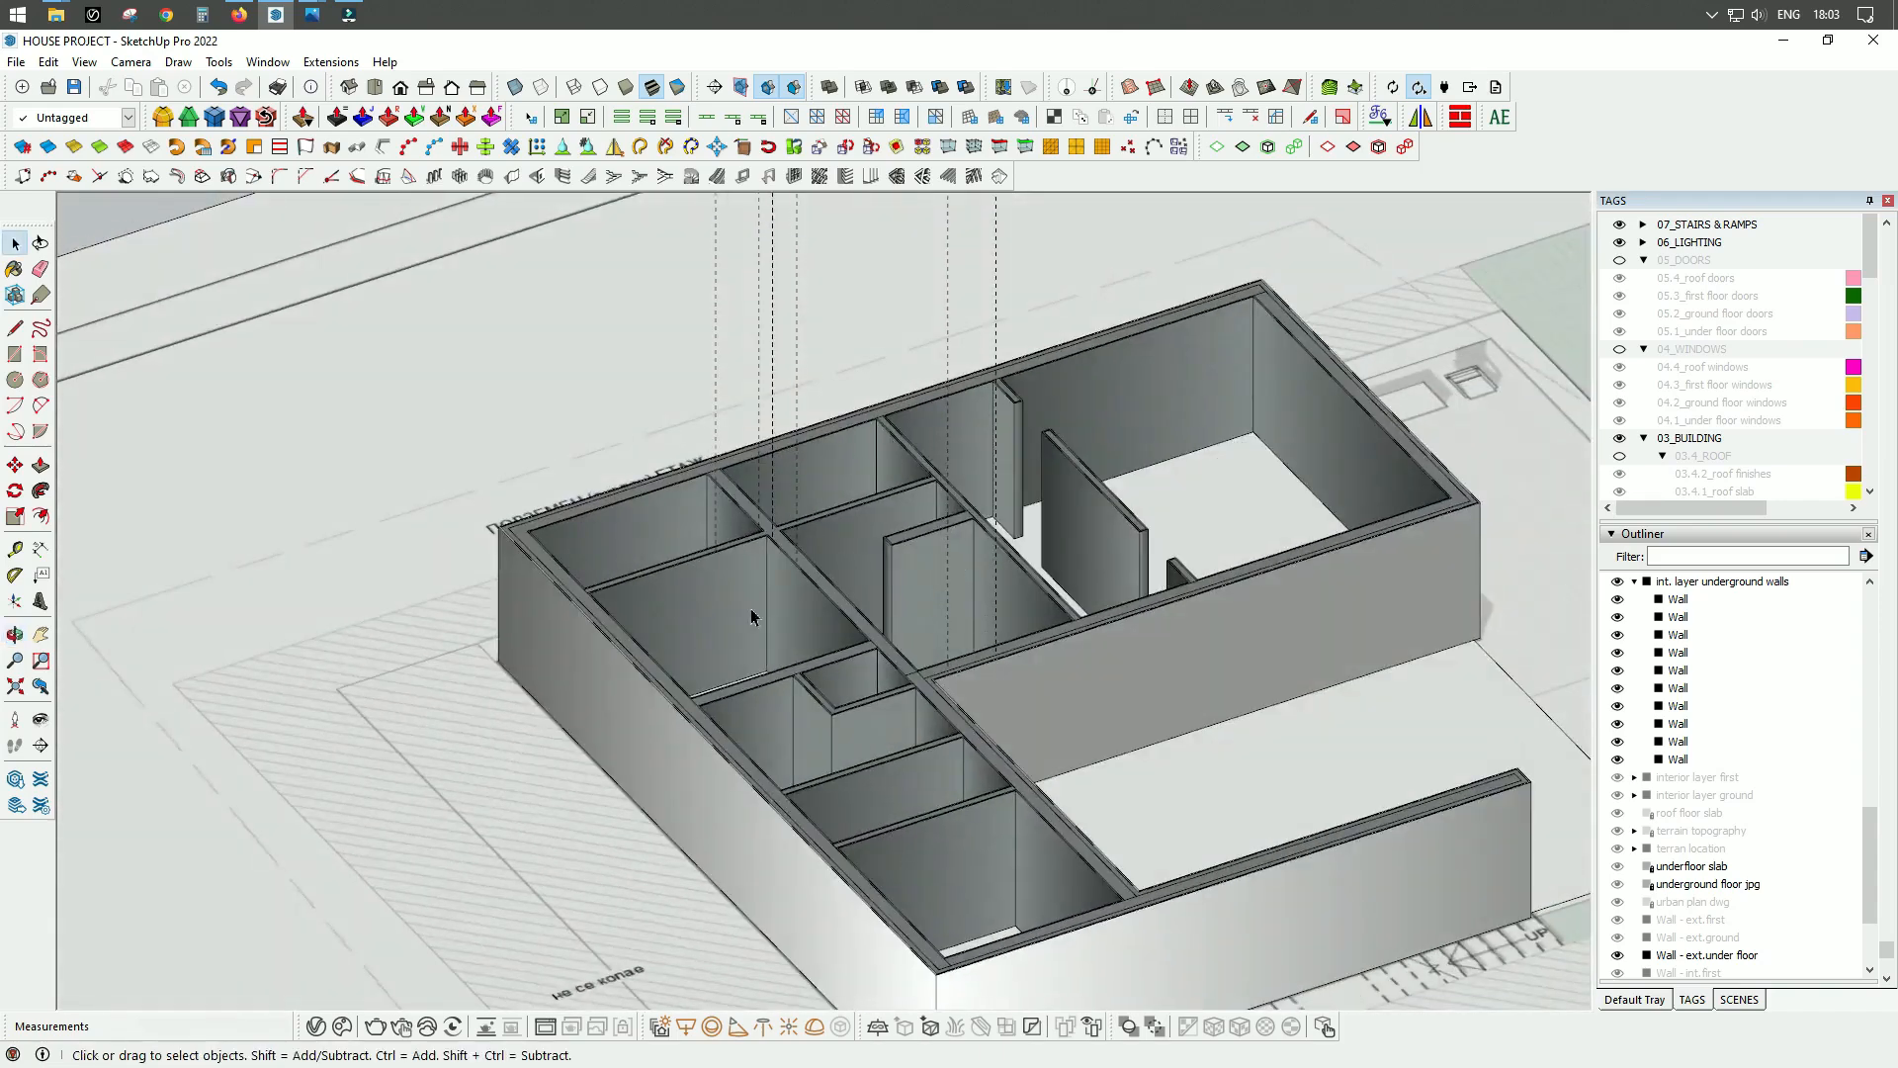
Step: Examine the underground floor's interior walls and the door guides from several angles
scroll(825, 638, up, 3)
middle_drag(1311, 650, 679, 780)
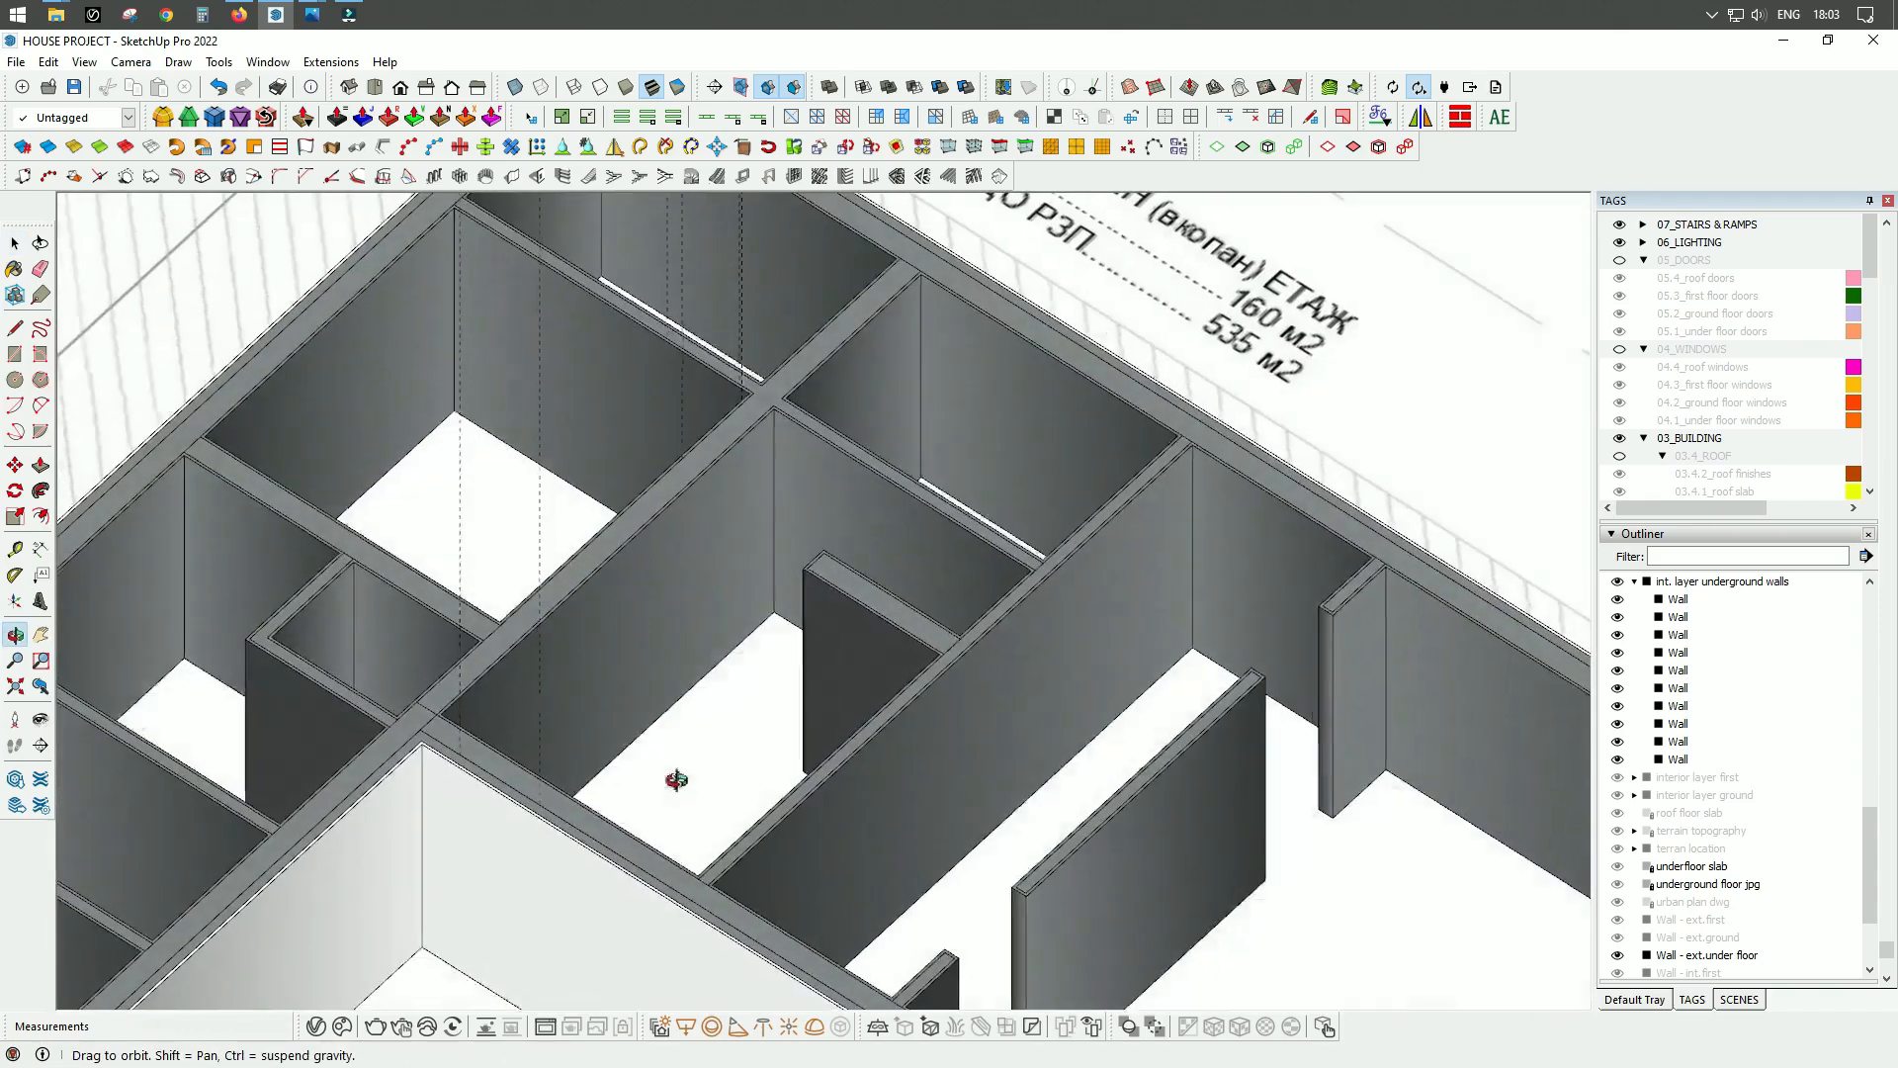
scroll(1089, 606, down, 2)
scroll(896, 619, up, 2)
scroll(894, 615, up, 1)
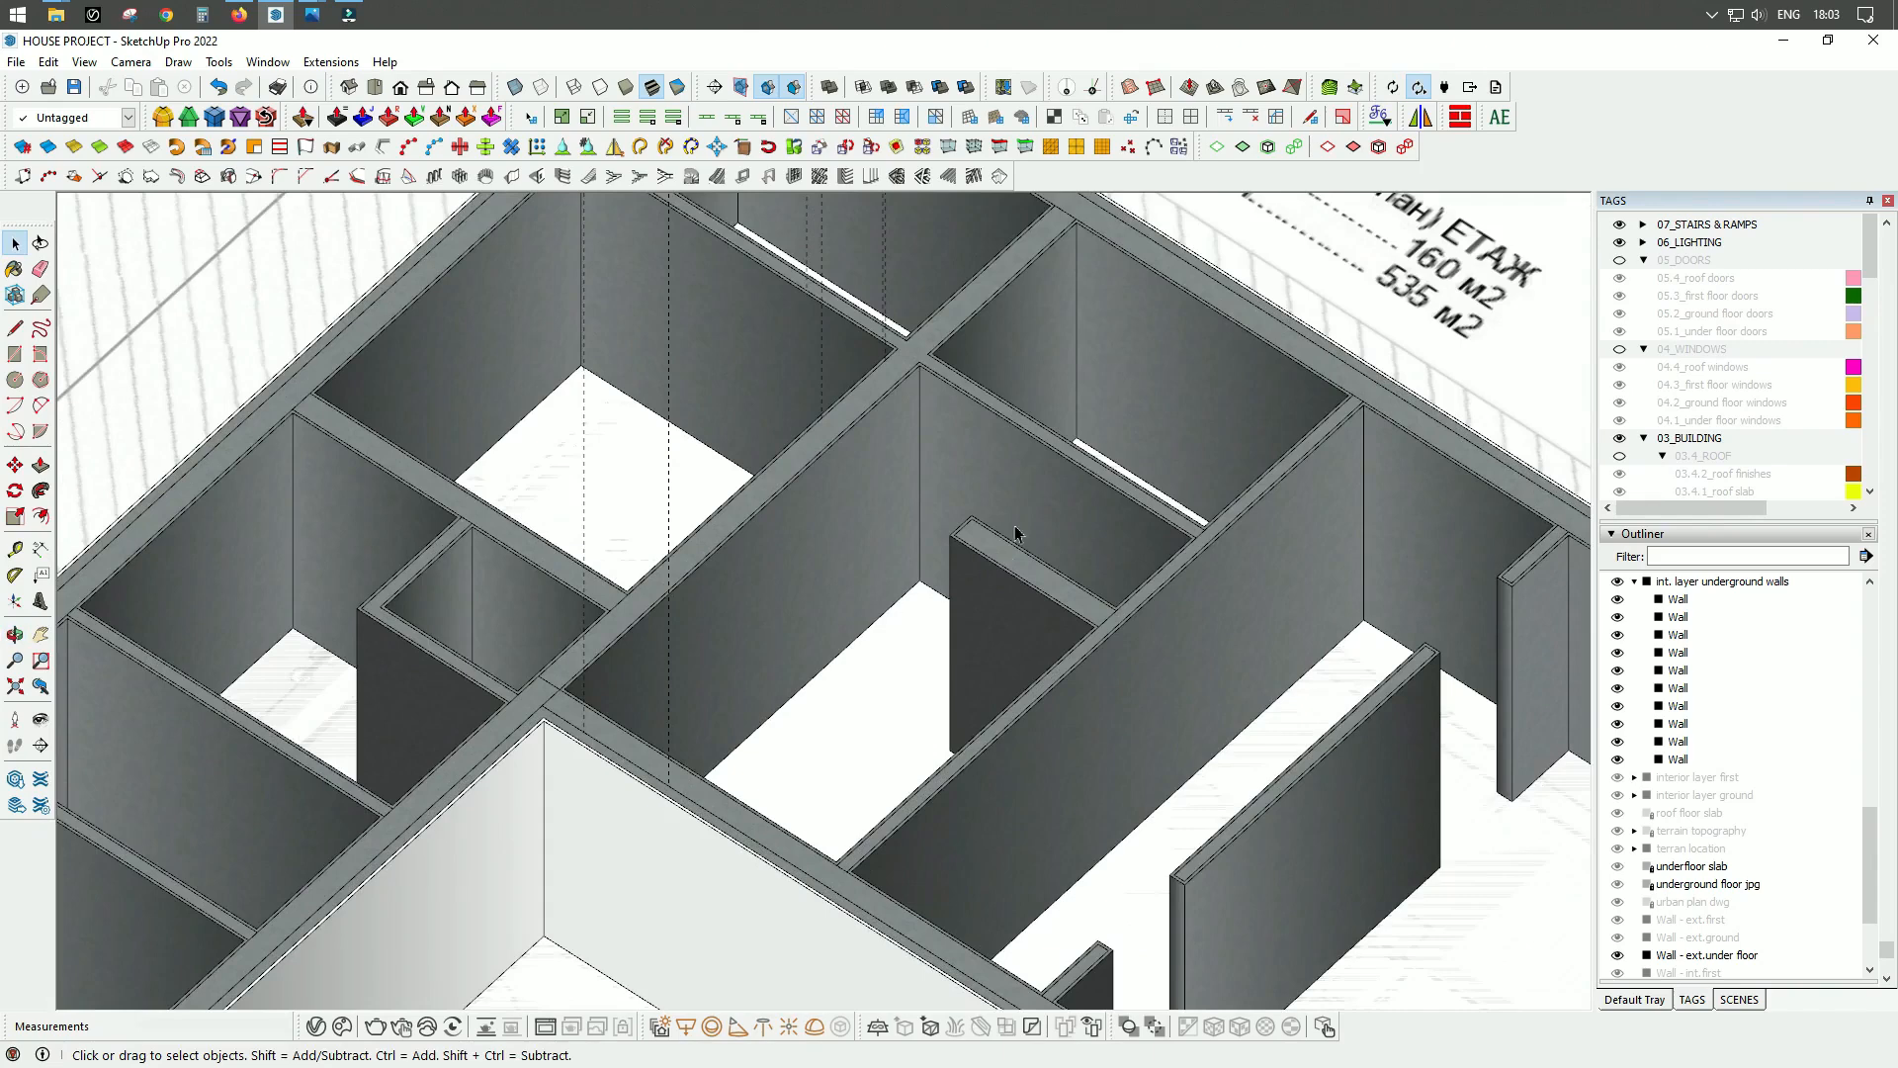
scroll(979, 607, down, 5)
scroll(892, 562, down, 4)
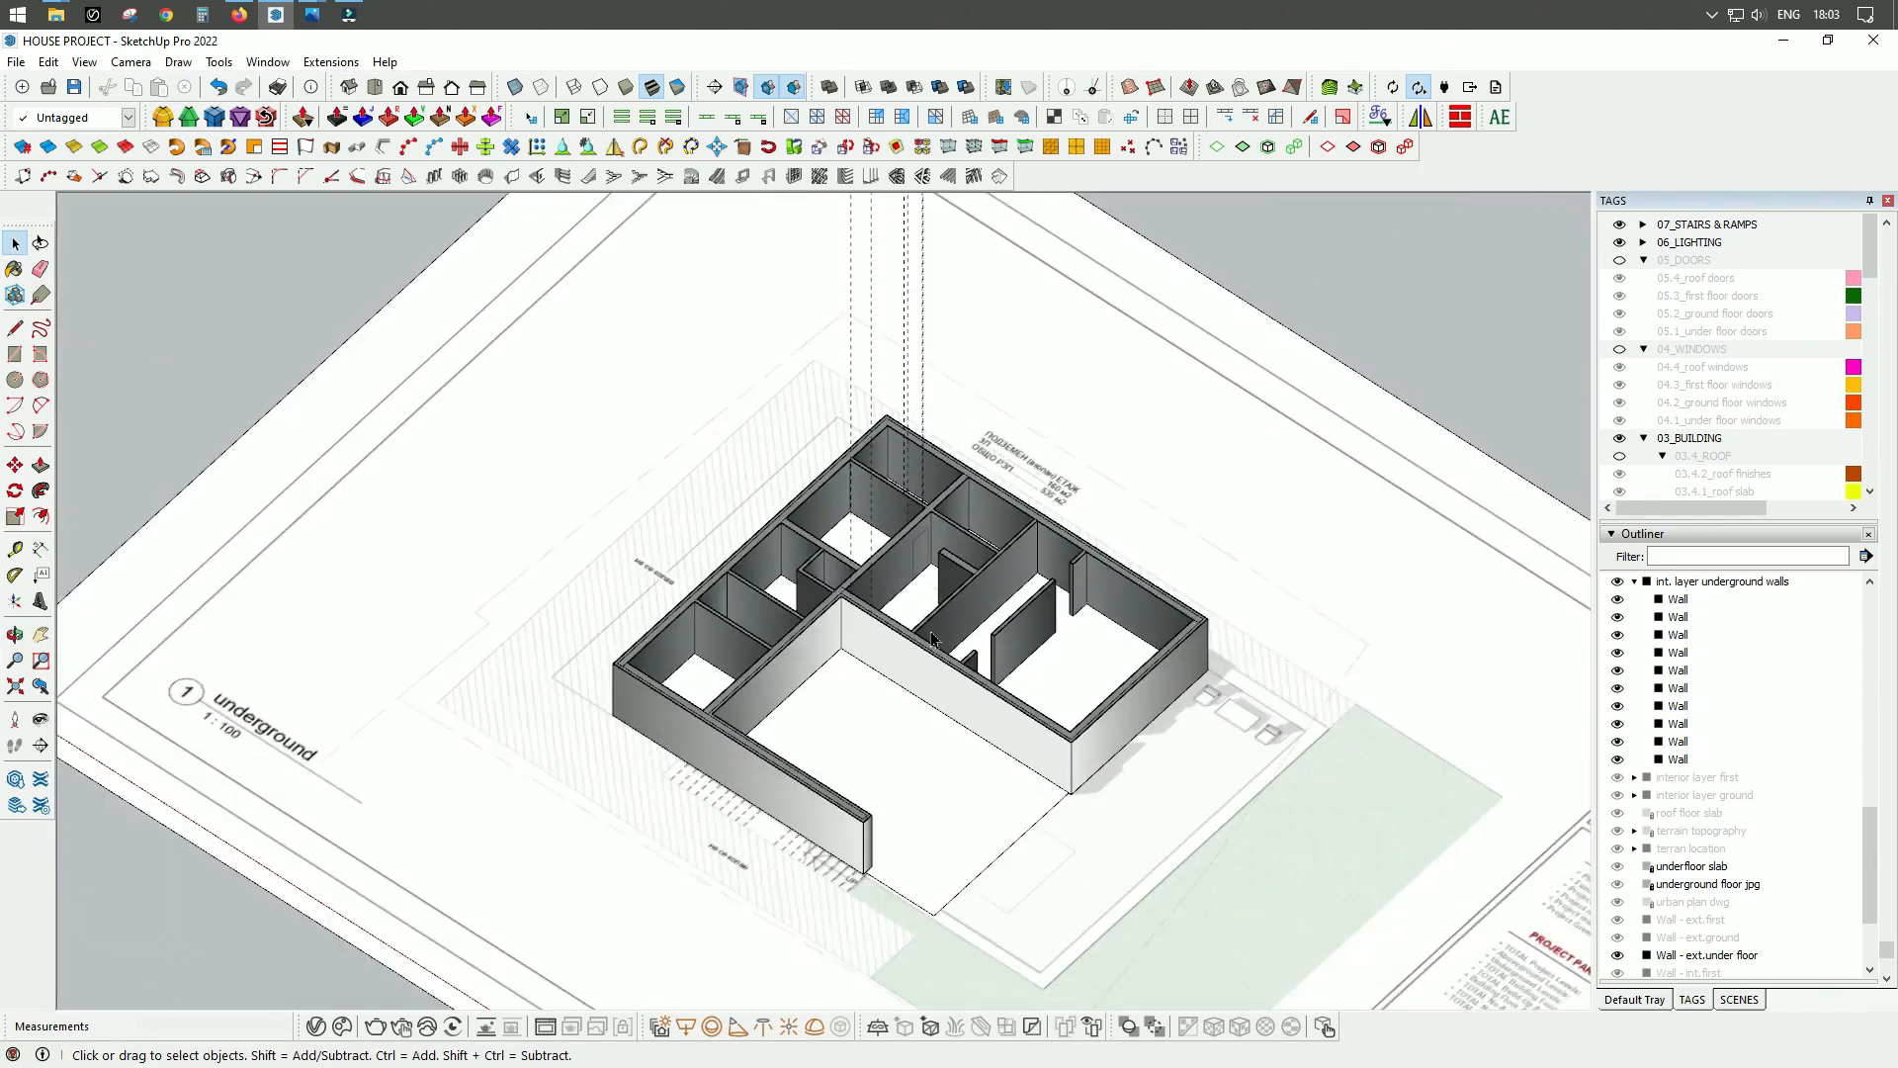
scroll(836, 643, up, 5)
scroll(1172, 726, down, 3)
middle_drag(1173, 726, 890, 682)
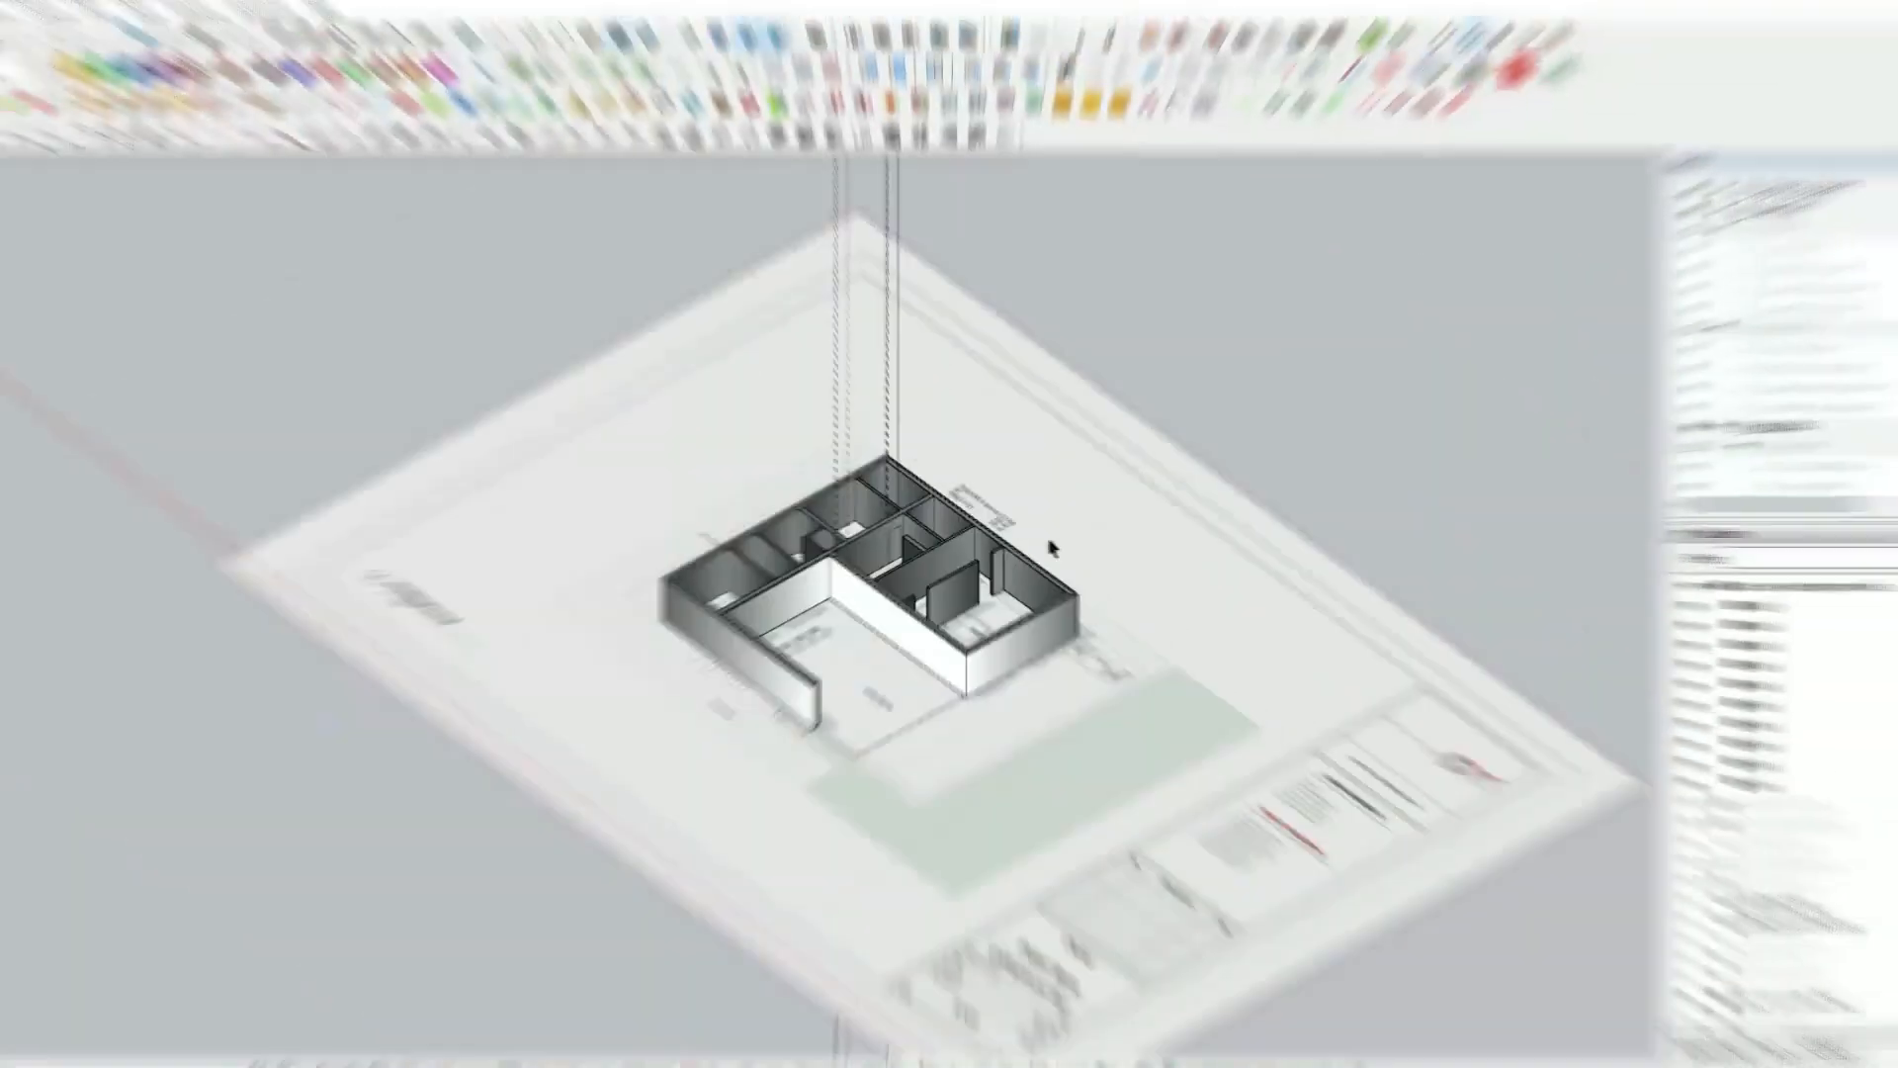
Step: Toggle the 01.9_undergroundfloor jpg tag off and on again, and hide the 03.1.3_floor slab tag
click(1049, 540)
scroll(1695, 462, down, 6)
click(1620, 381)
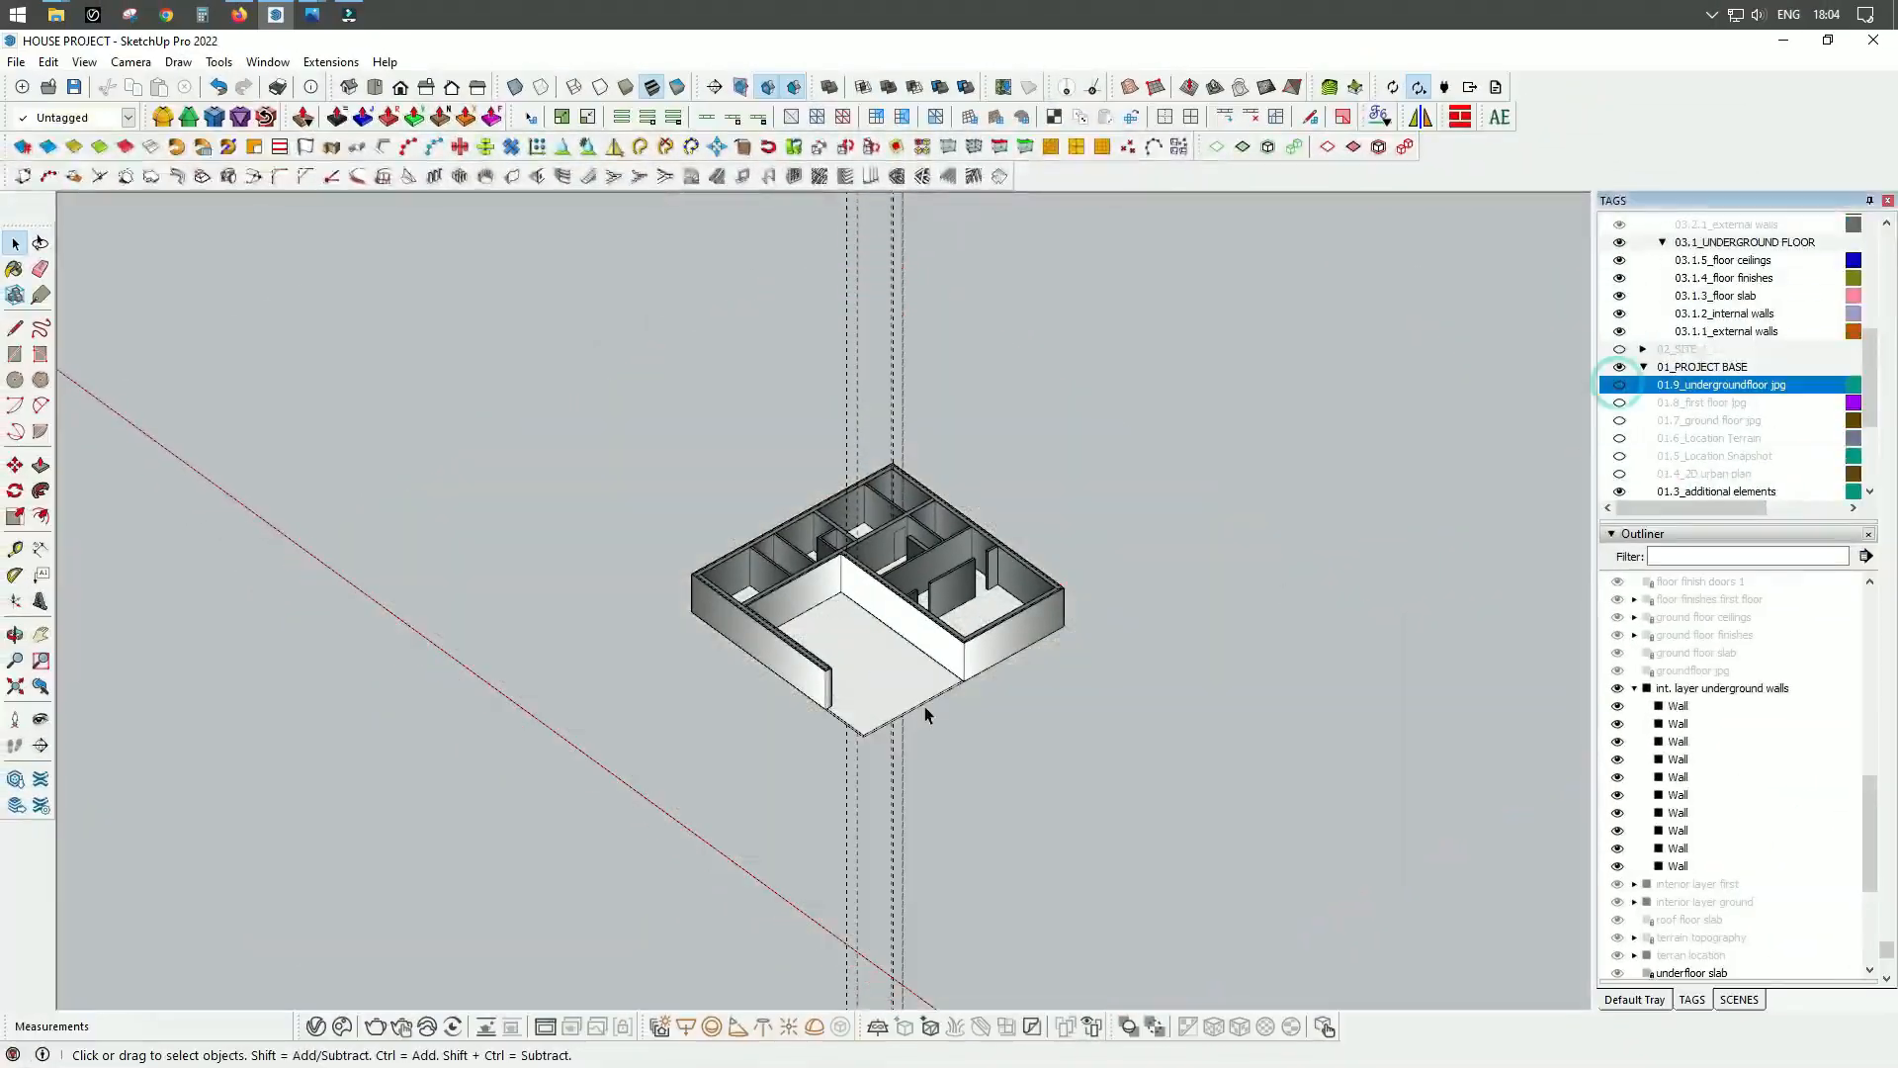
click(924, 712)
scroll(924, 712, up, 5)
scroll(1737, 389, up, 1)
click(1620, 349)
click(1619, 439)
Step: Place a vertical guide about 275 mm from the corner edge on the changing room wall
scroll(1024, 590, up, 6)
middle_drag(826, 593, 795, 636)
key(t)
middle_drag(710, 697, 653, 593)
scroll(638, 495, up, 3)
click(631, 450)
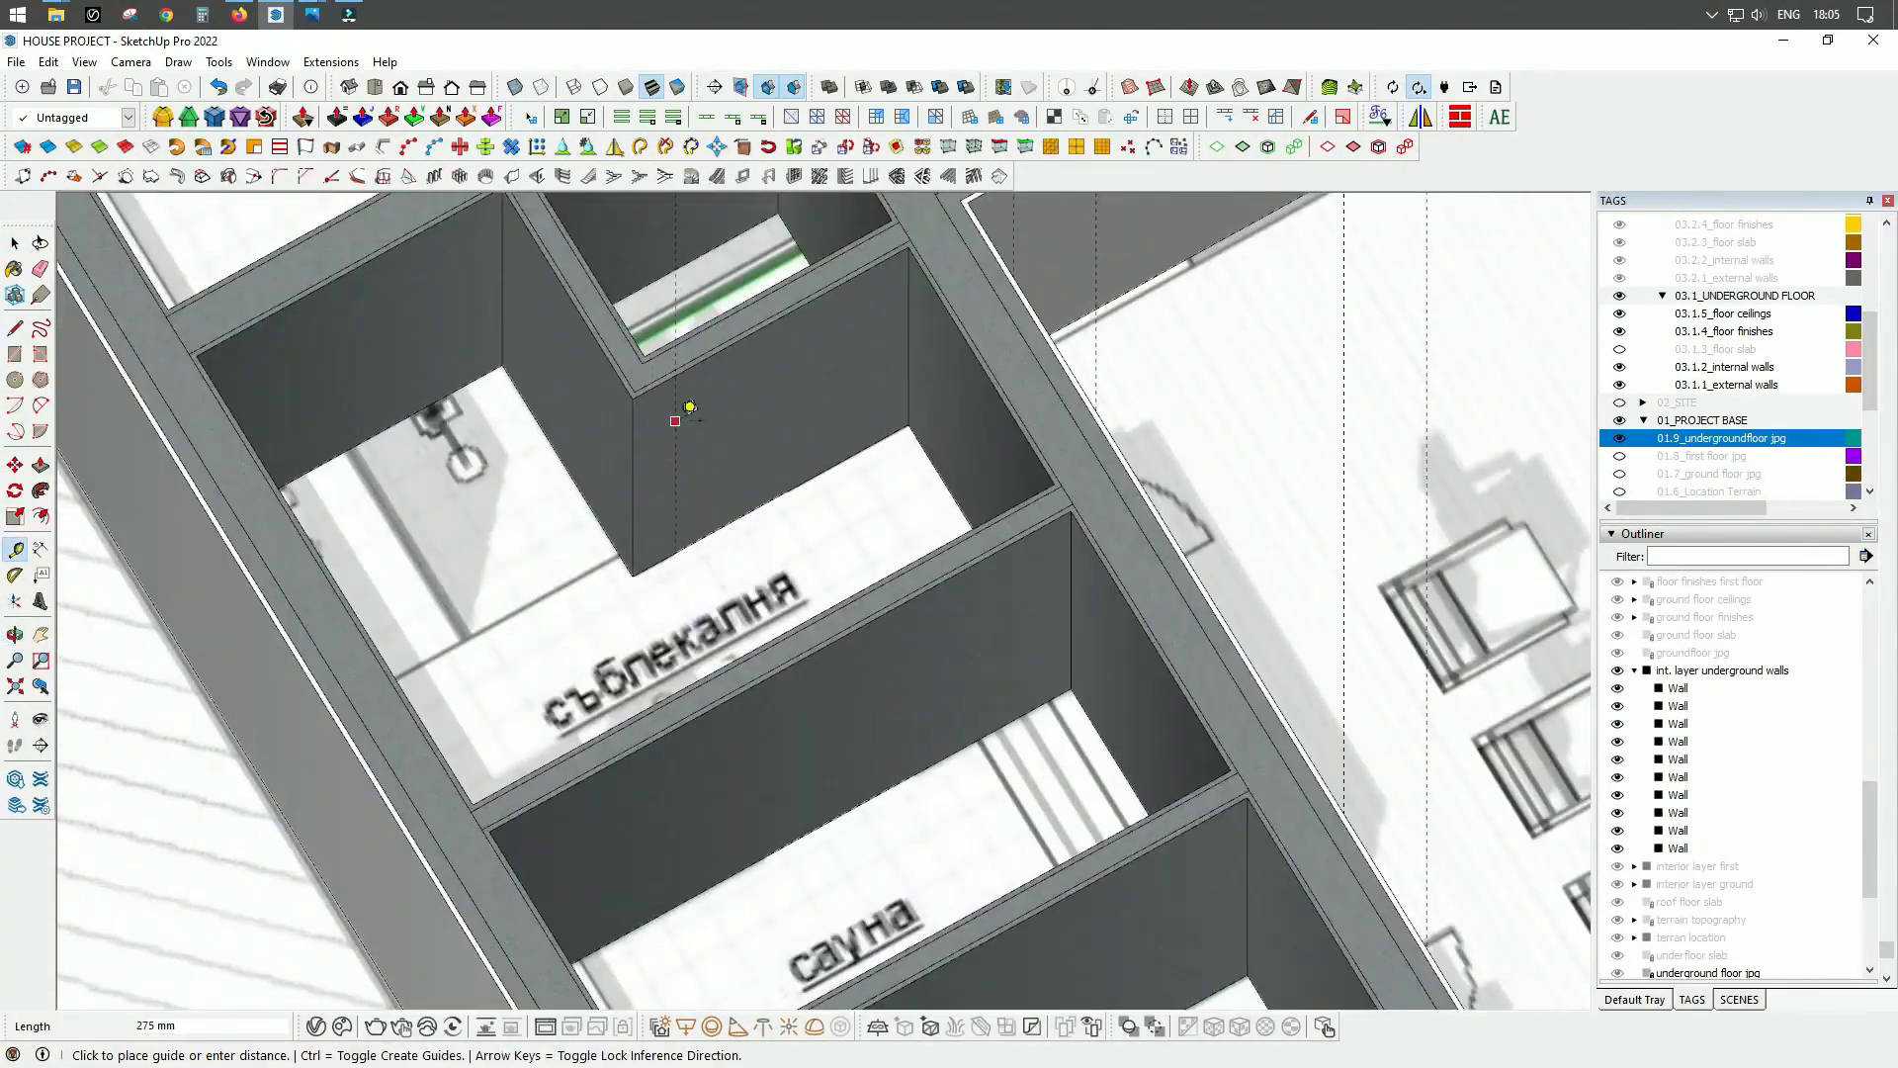
click(676, 421)
Step: Place vertical door guides on the sauna wall, offset from its corner edge
scroll(675, 421, down, 2)
middle_drag(676, 421, 475, 494)
scroll(724, 704, up, 2)
scroll(725, 704, down, 2)
middle_drag(1186, 653, 1384, 656)
scroll(901, 715, up, 2)
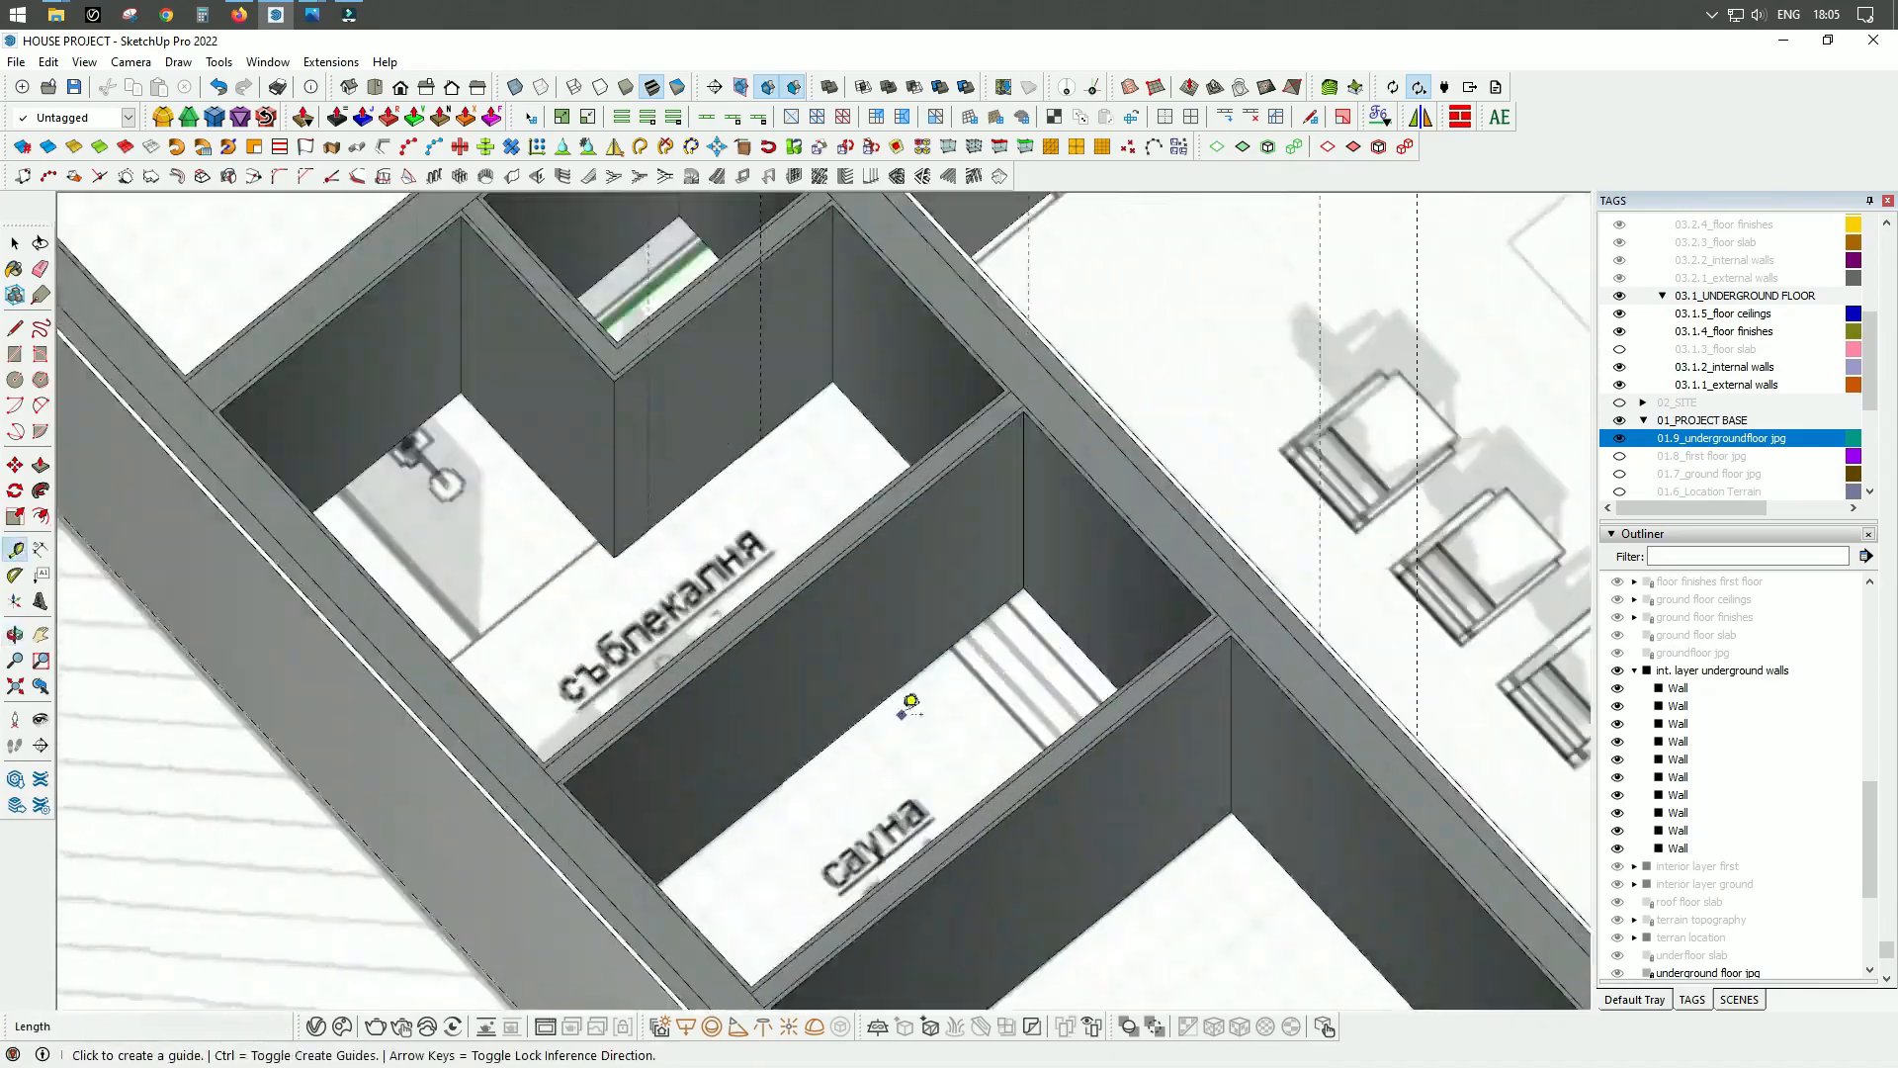
scroll(910, 701, up, 1)
click(1025, 531)
scroll(479, 390, down, 3)
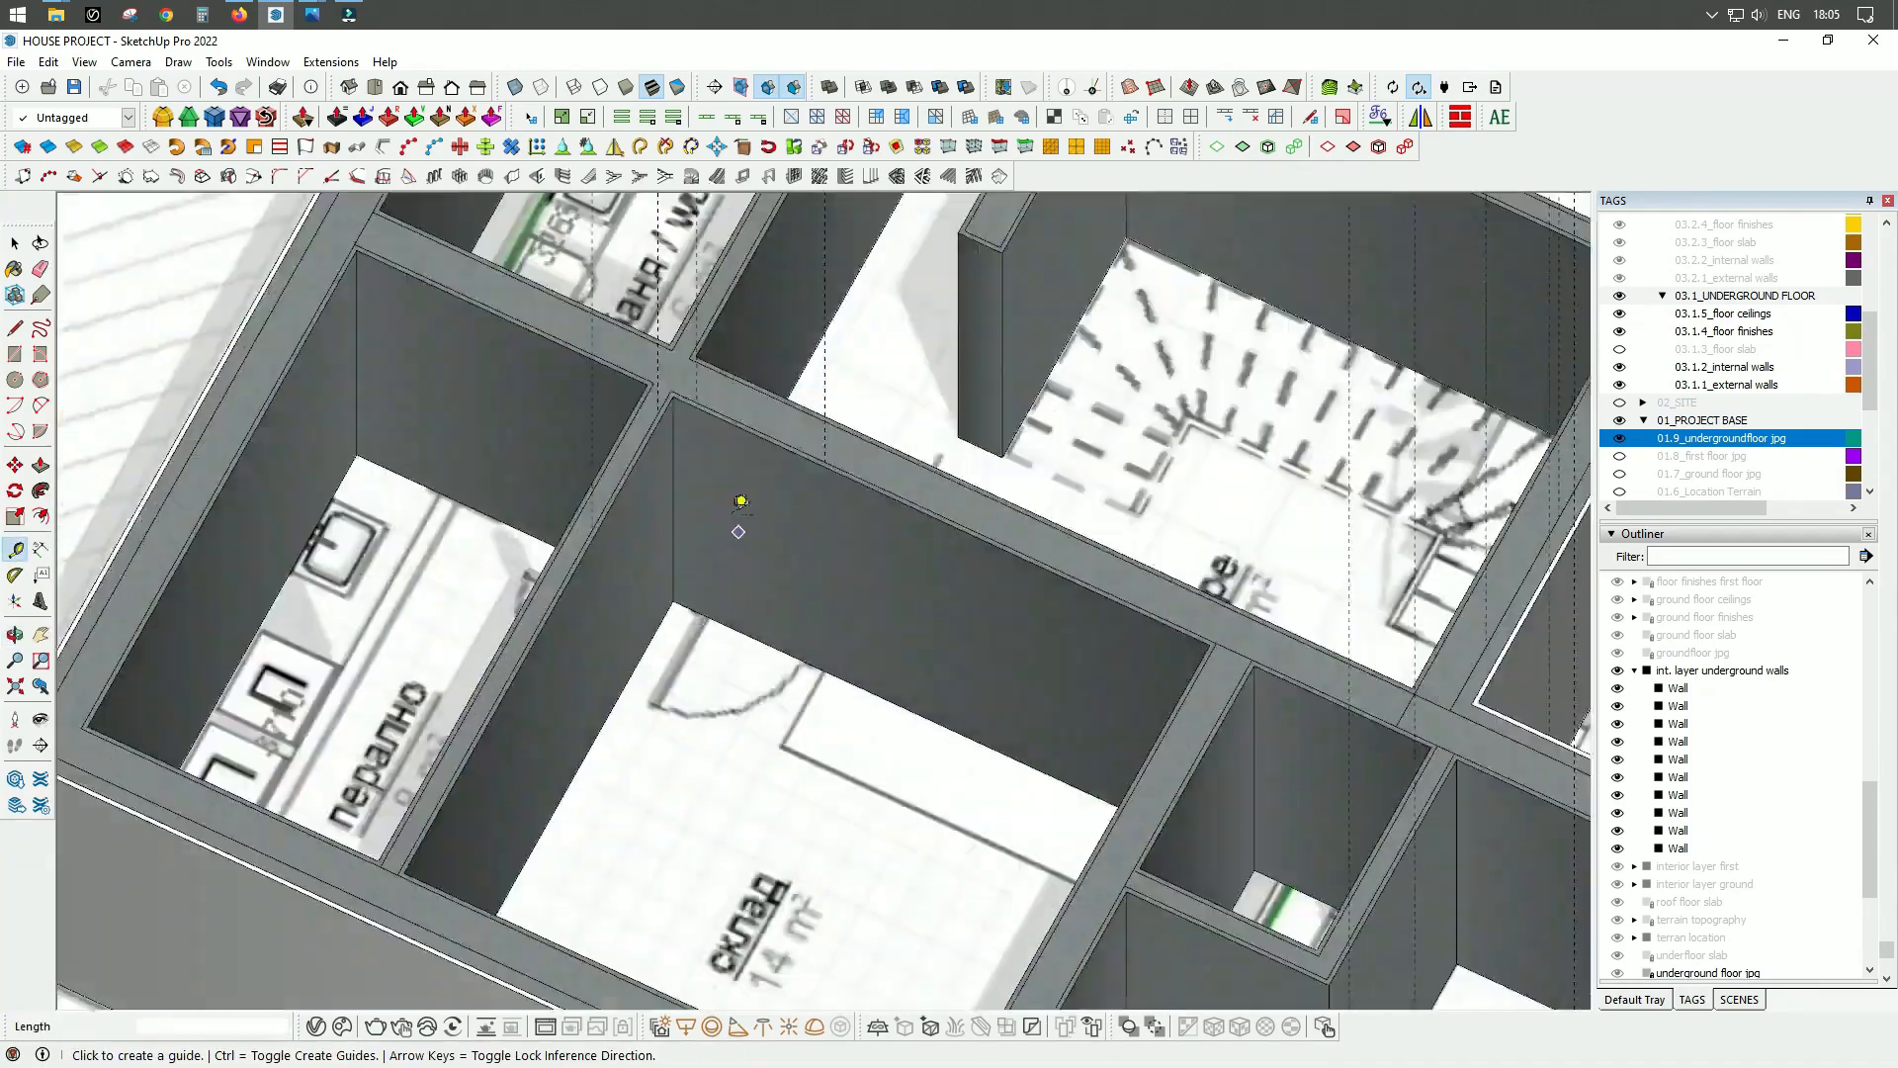
Step: Delete the vertical guide on the wall between the storage room and the entrance hall
scroll(606, 393, up, 5)
middle_drag(699, 341, 742, 462)
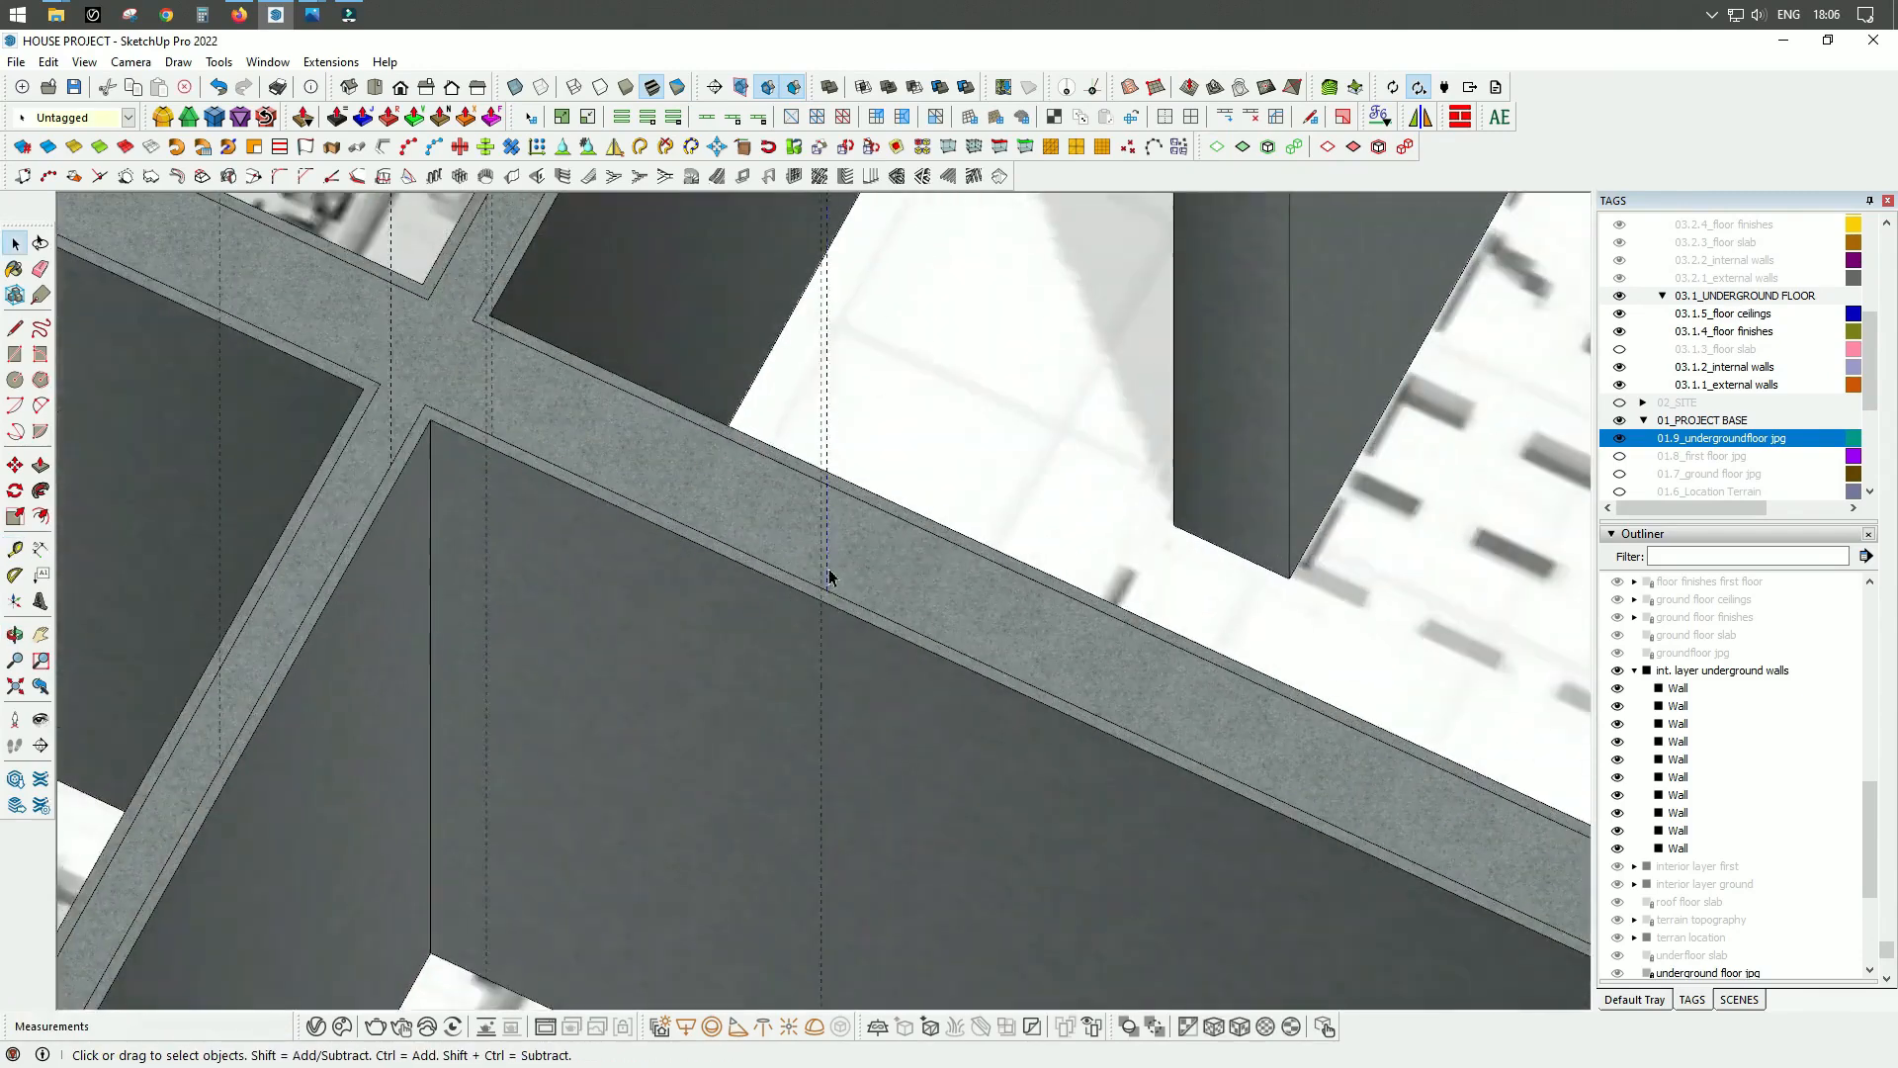
key(Delete)
Step: Offset a vertical guide 30 mm from the existing guide at the wall junction beside the storage room's corner
scroll(811, 356, down, 2)
scroll(525, 404, up, 4)
key(t)
click(500, 377)
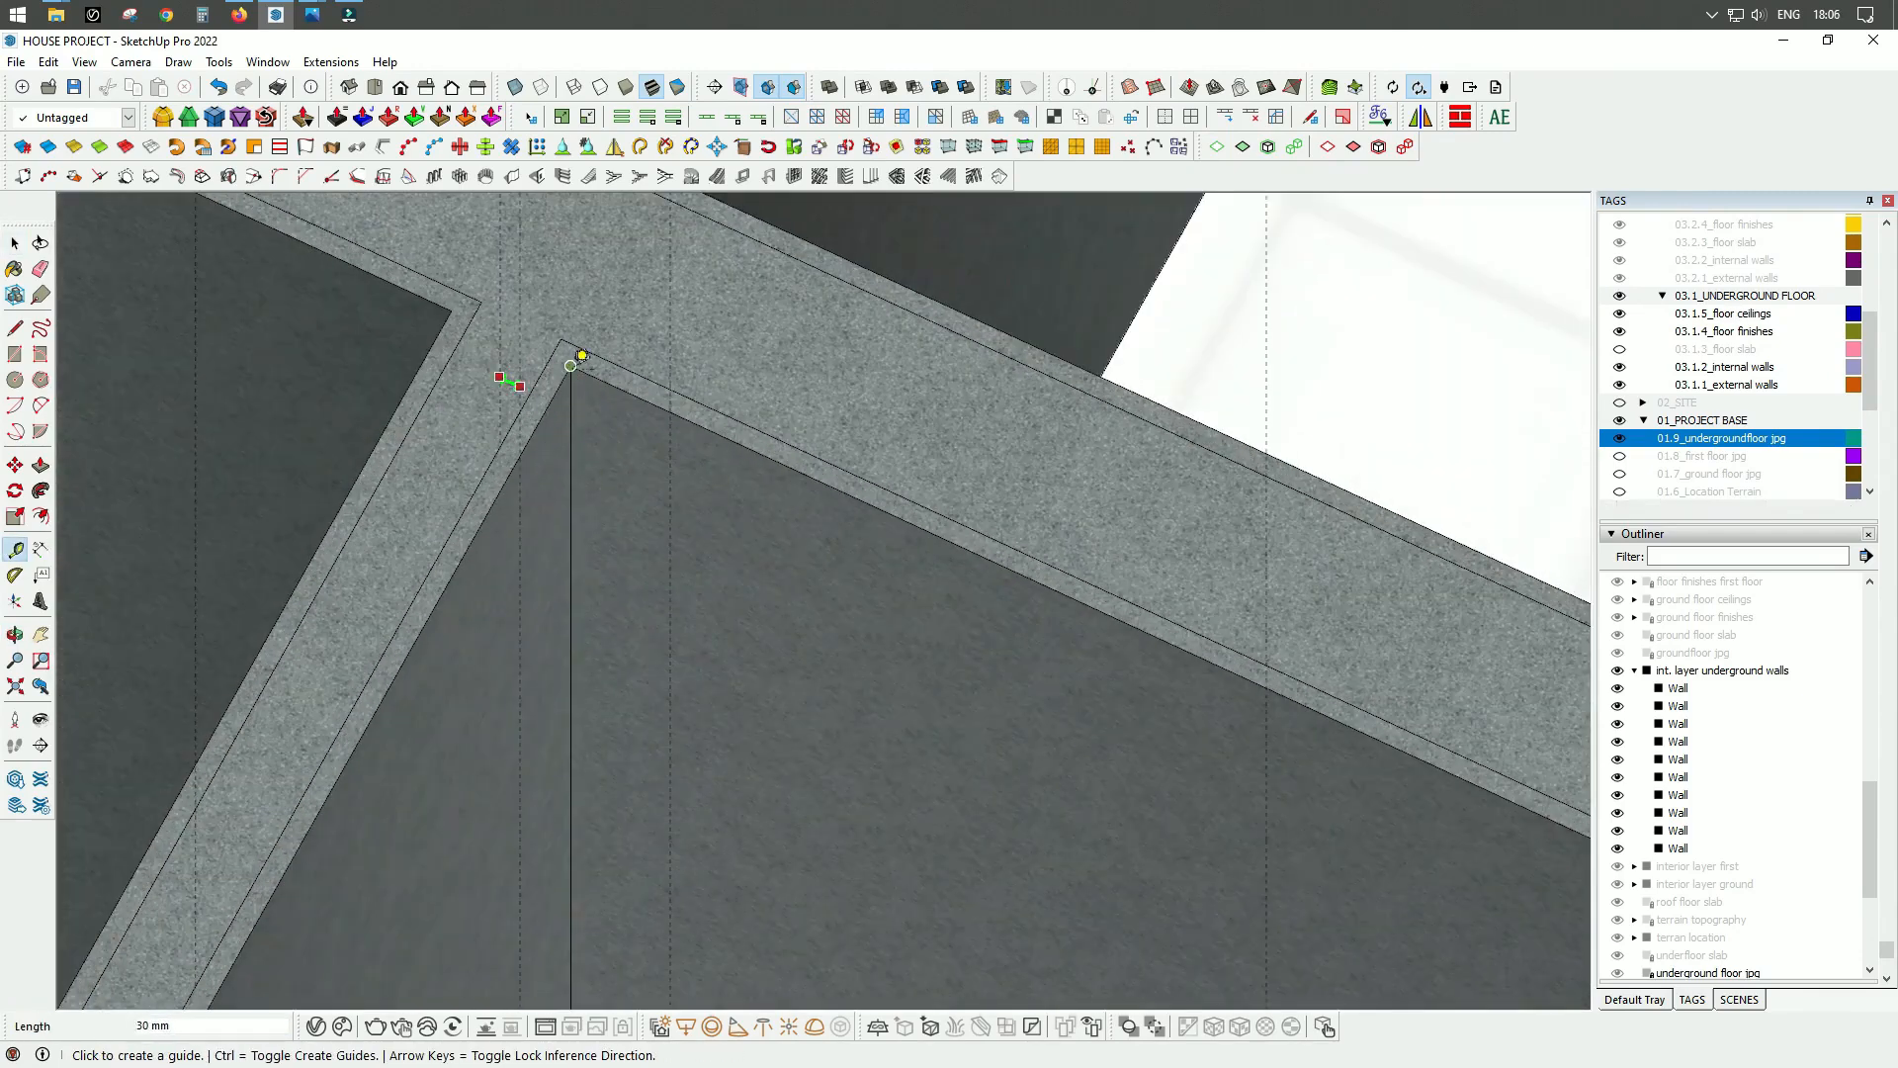
click(470, 650)
key(space)
scroll(680, 366, down, 2)
scroll(598, 373, up, 3)
Step: Place vertical guides marking the dressing room door on the wall between the entrance hall and the dressing room
scroll(597, 373, down, 5)
middle_drag(597, 373, 504, 801)
scroll(327, 554, up, 1)
key(t)
click(326, 445)
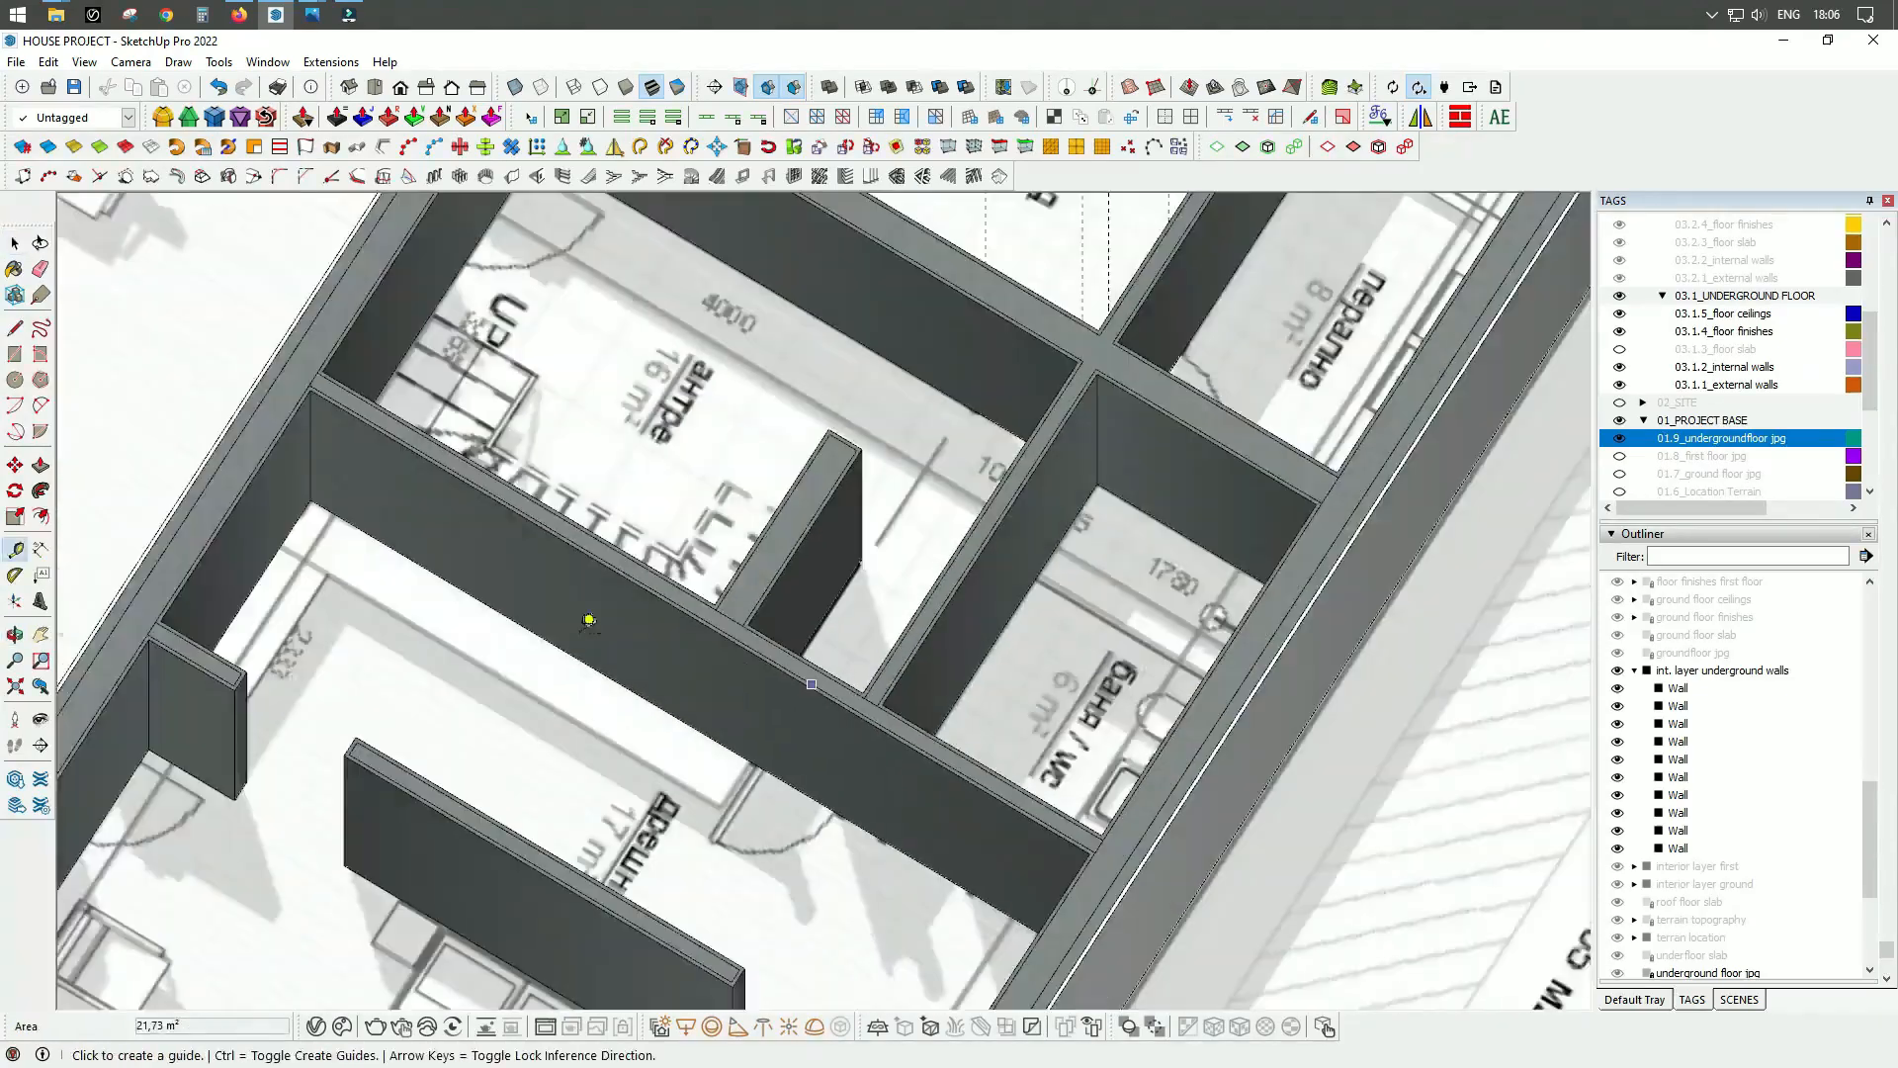
scroll(791, 648, up, 3)
click(879, 761)
middle_drag(879, 761, 998, 749)
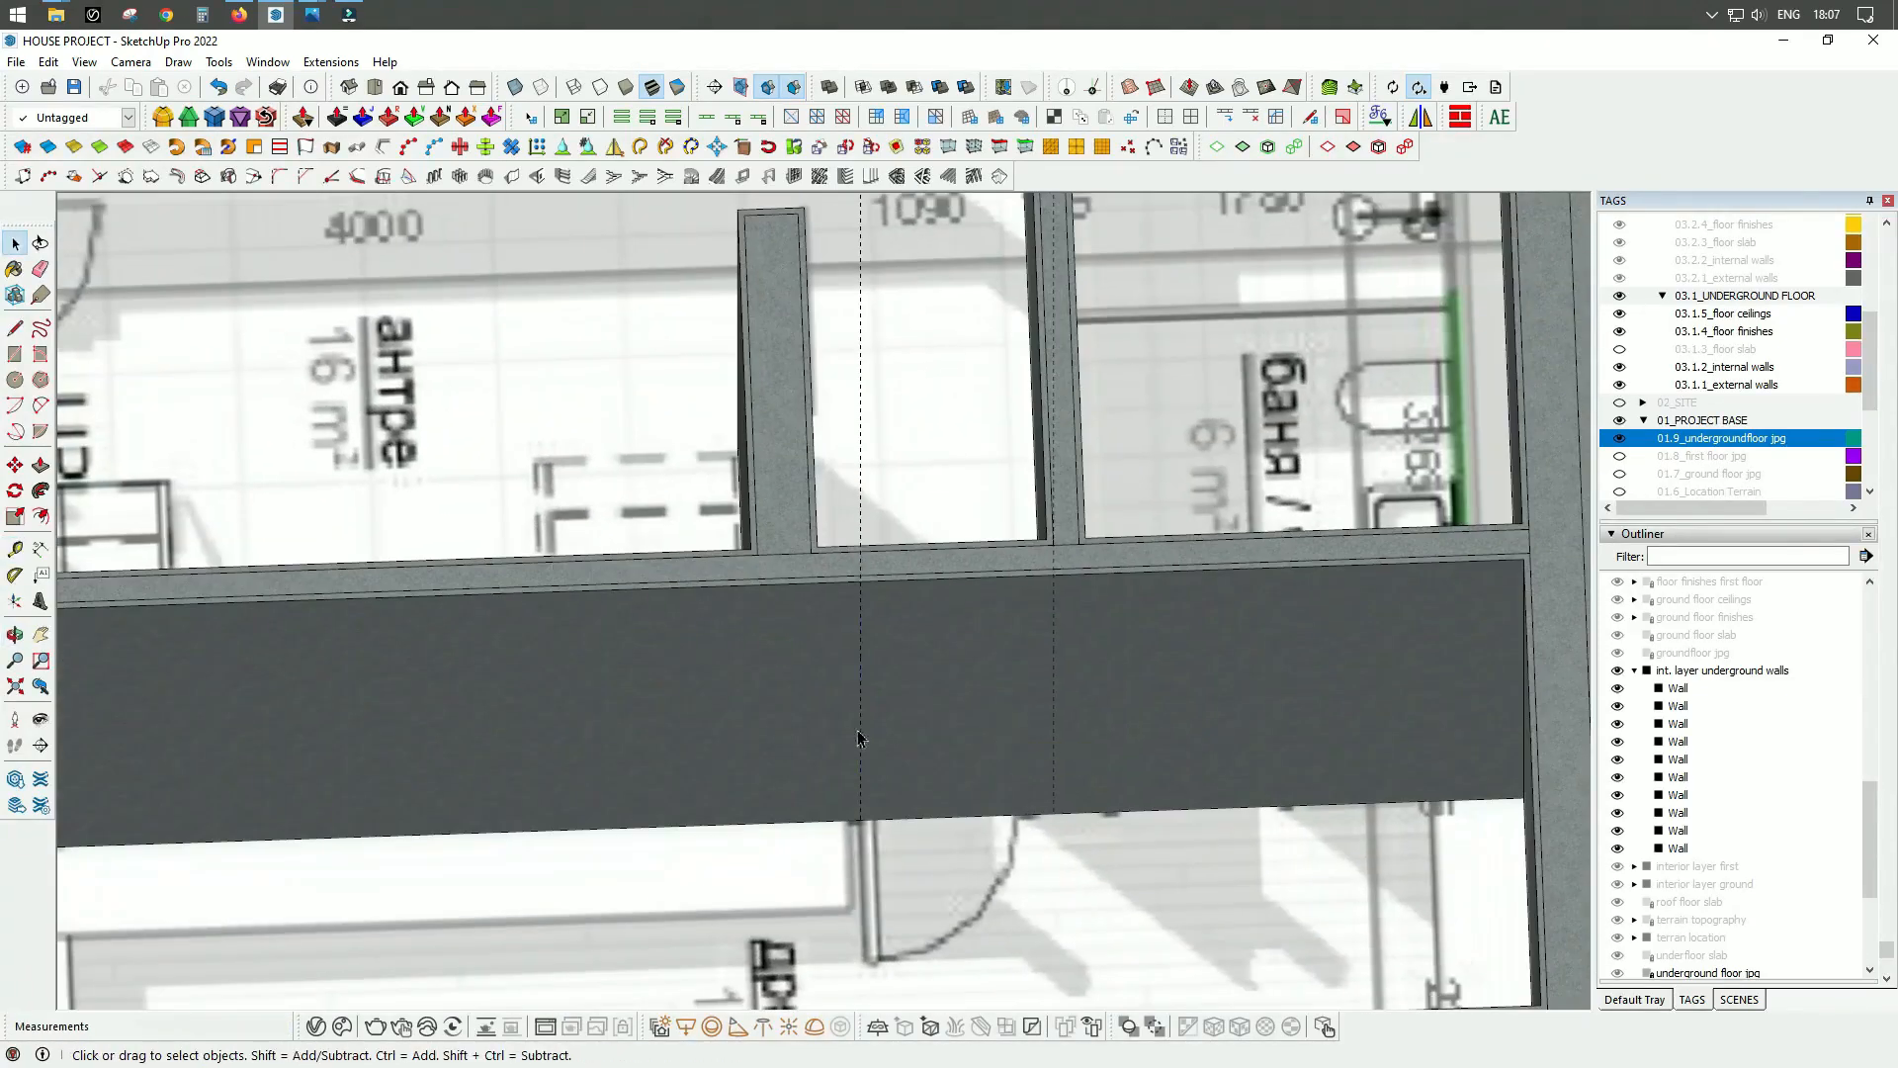
middle_drag(1032, 578, 880, 701)
key(t)
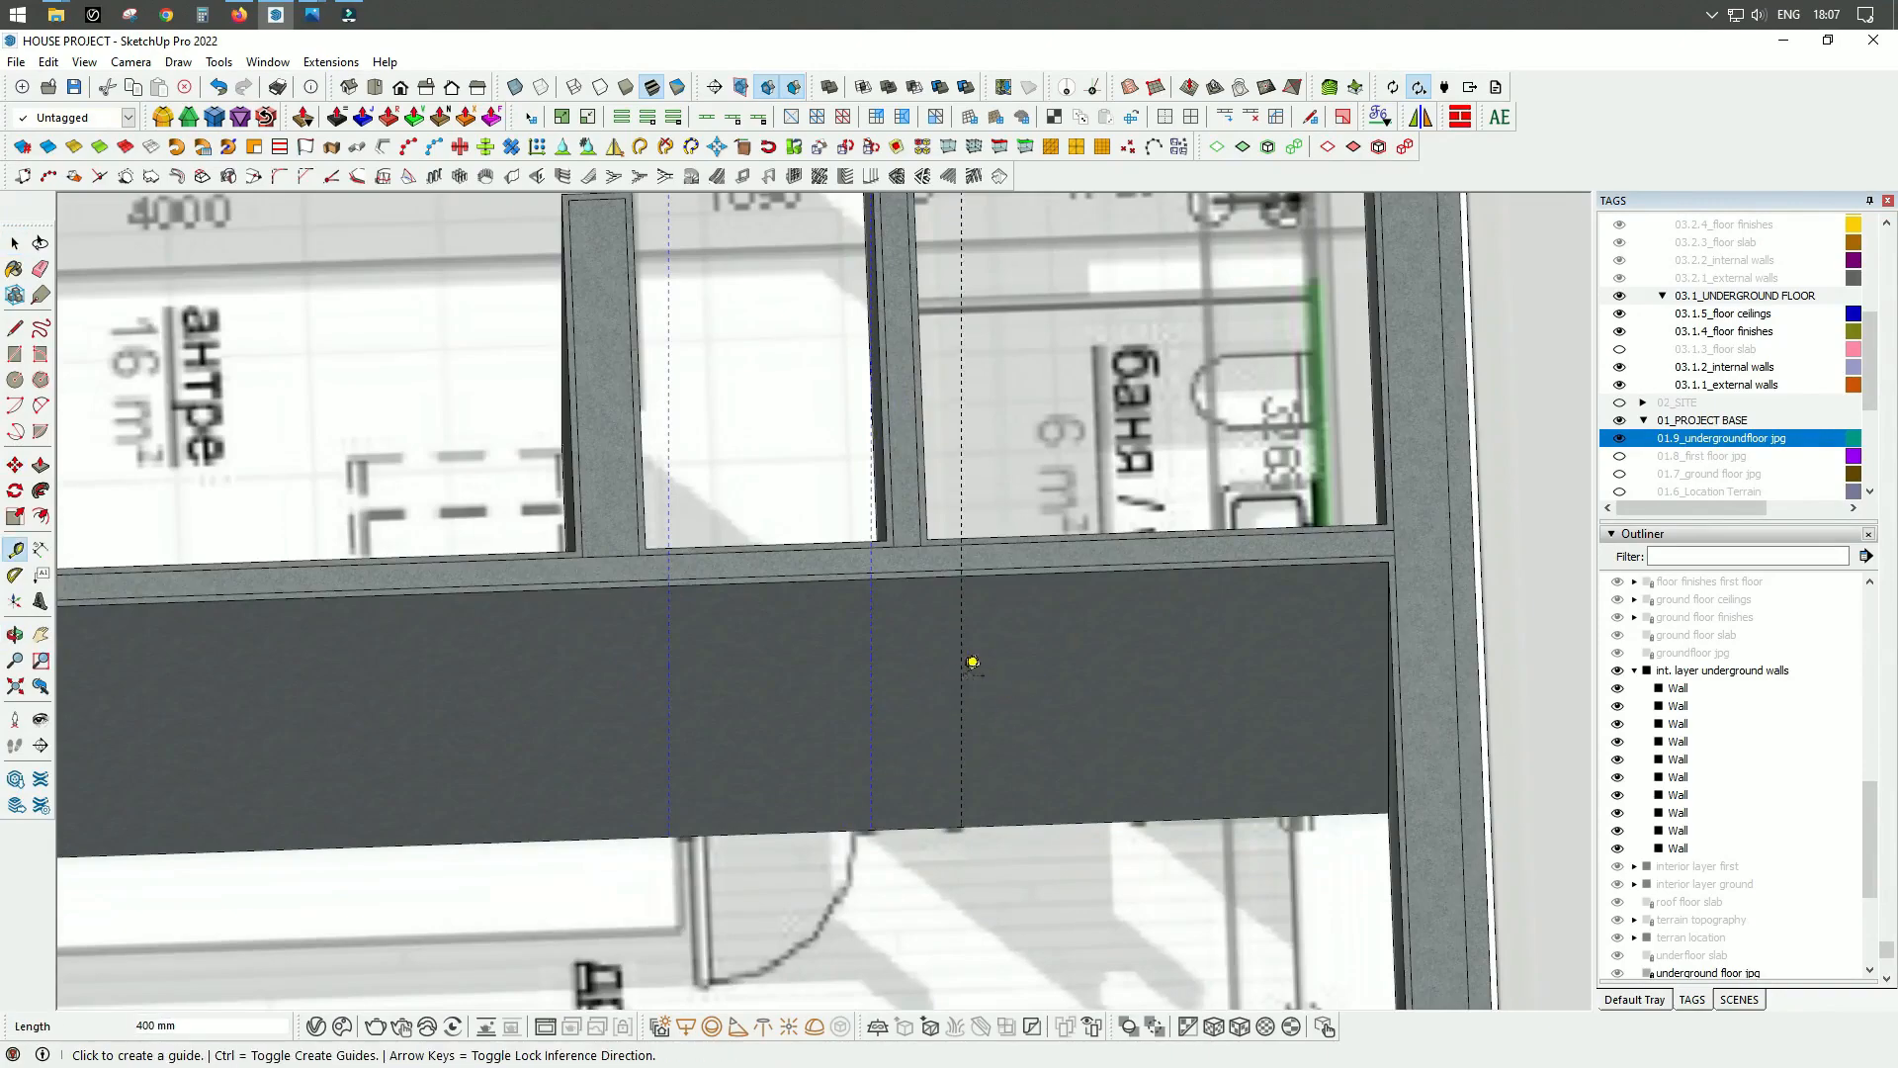
Step: Offset a vertical guide 130 mm from the existing guide at the entrance hall corner by the pool terrace
scroll(965, 692, down, 4)
middle_drag(539, 905, 686, 860)
scroll(652, 673, up, 6)
click(635, 458)
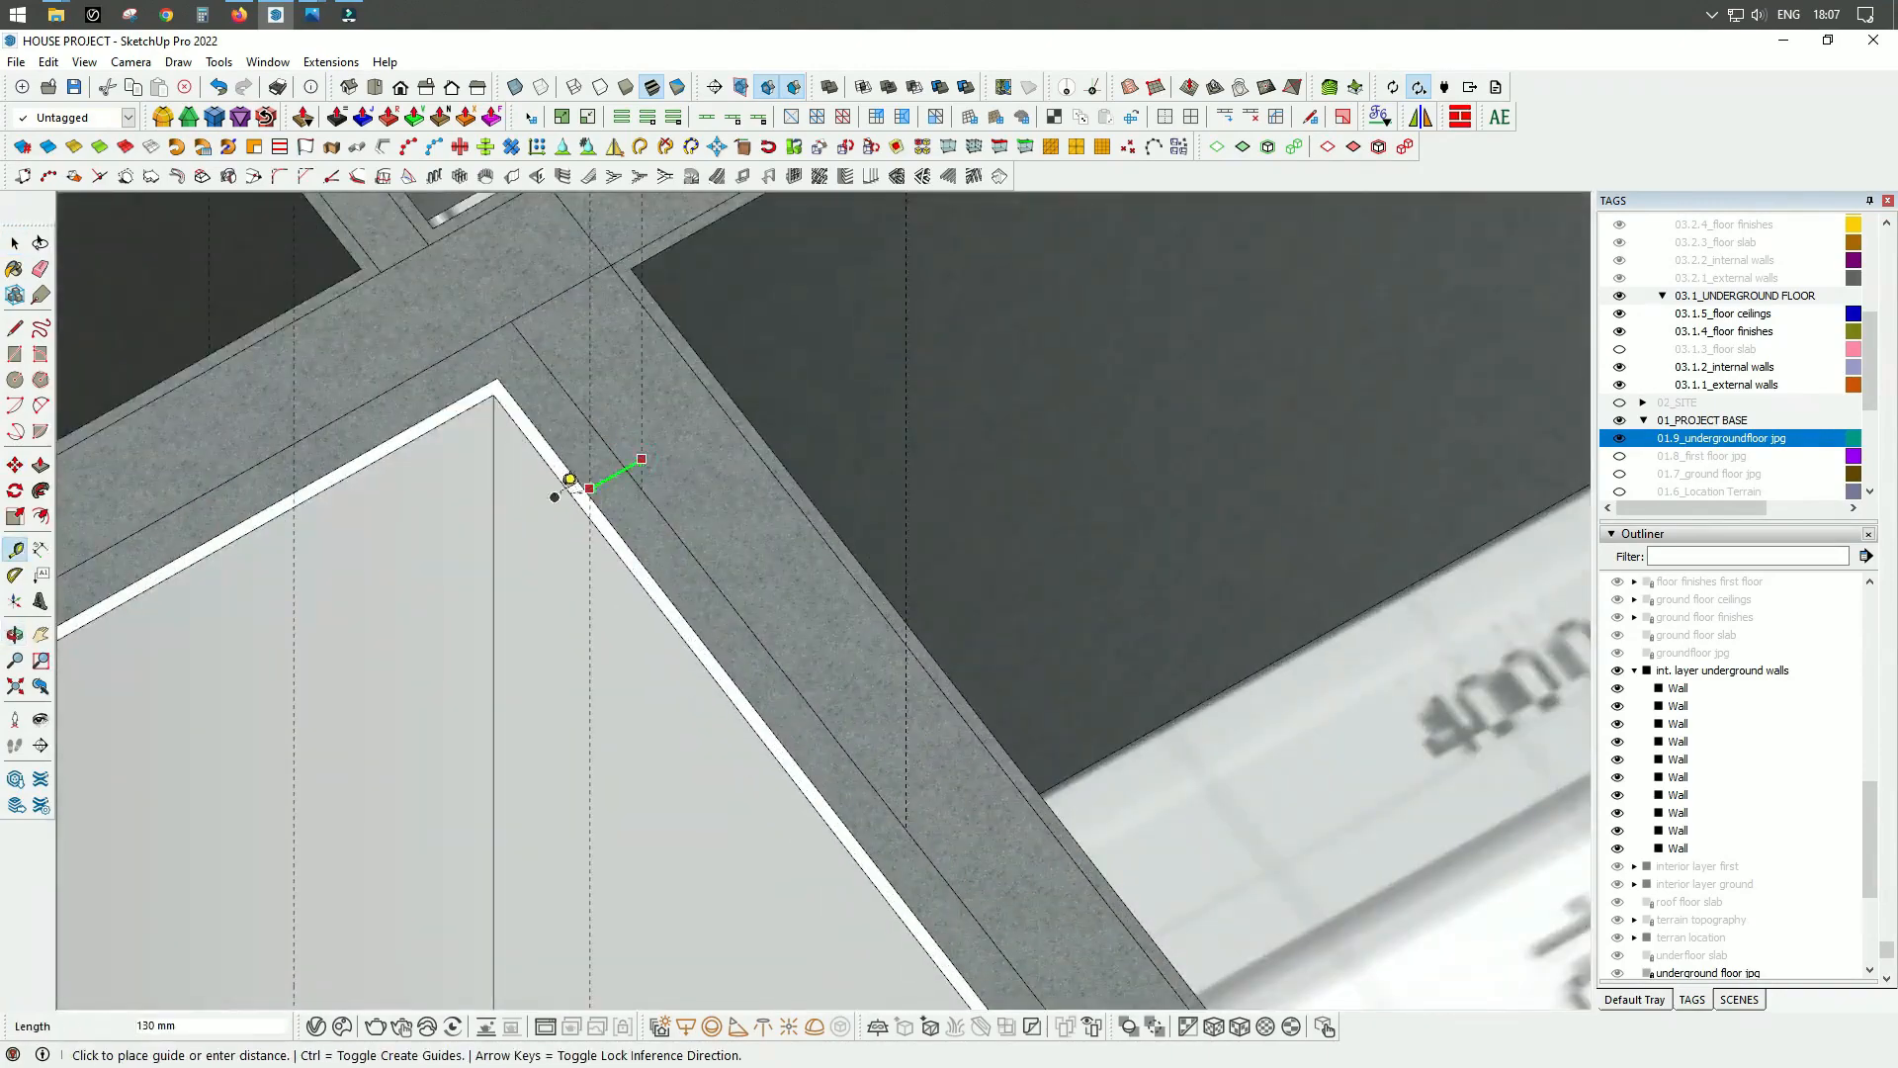
key(Escape)
scroll(599, 524, down, 1)
key(space)
Step: Examine the door guides placed across the underground floor's rooms from several angles
scroll(840, 640, down, 6)
middle_drag(839, 640, 1153, 543)
scroll(1153, 542, down, 3)
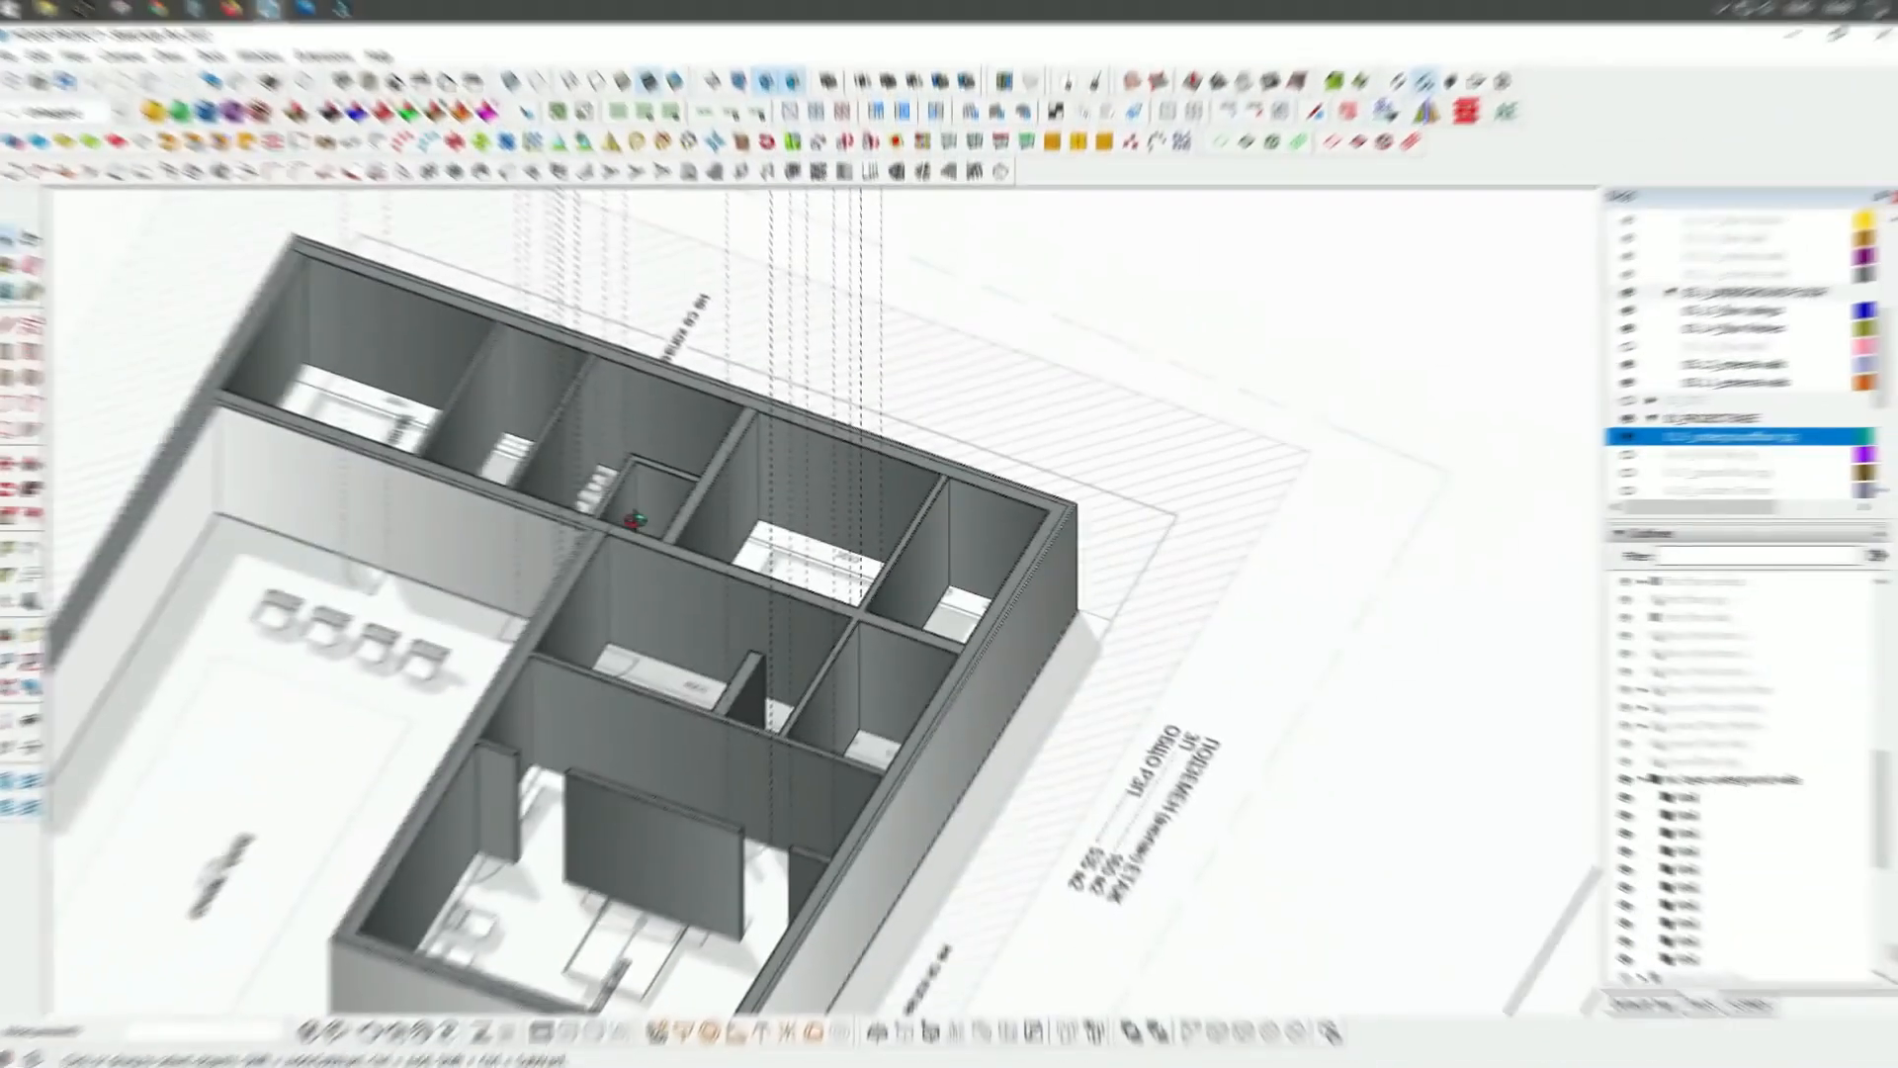
middle_drag(1039, 494, 1116, 437)
scroll(891, 408, up, 3)
scroll(891, 408, up, 3)
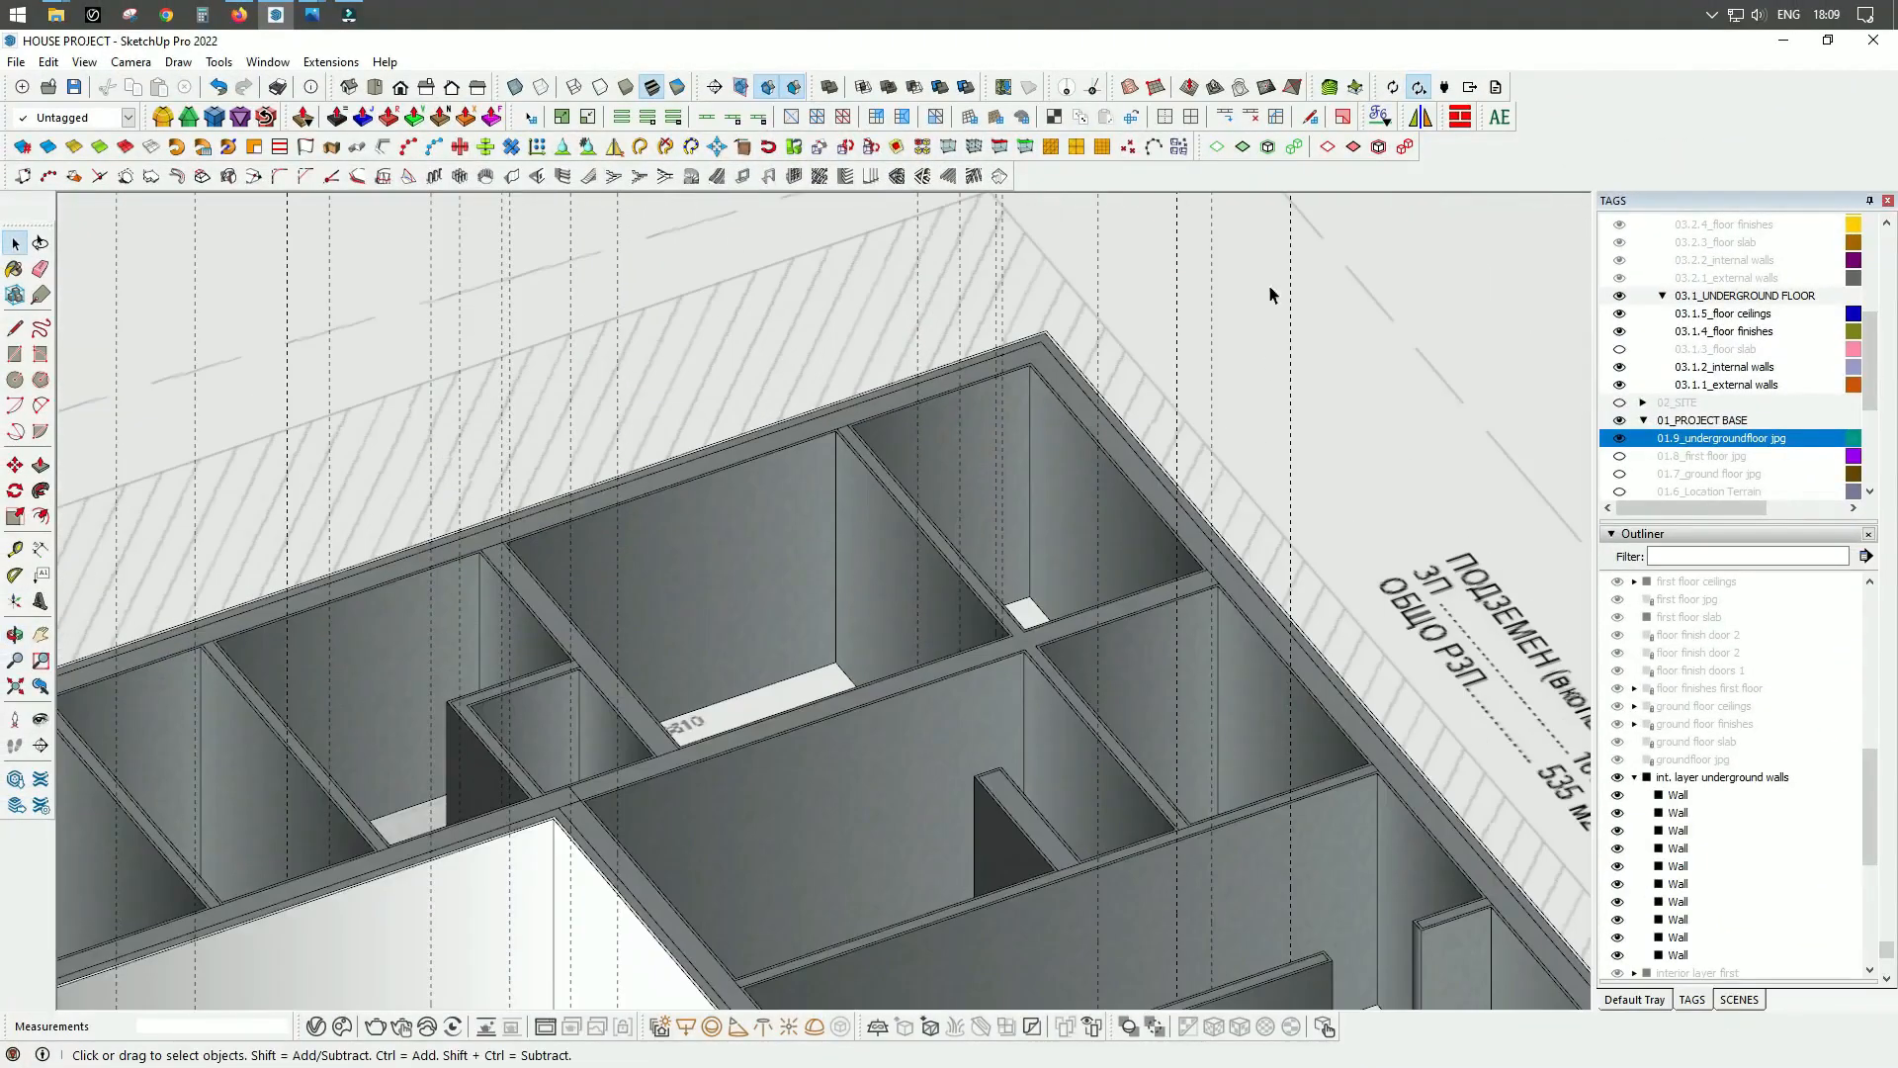
scroll(919, 504, down, 3)
middle_drag(852, 719, 937, 751)
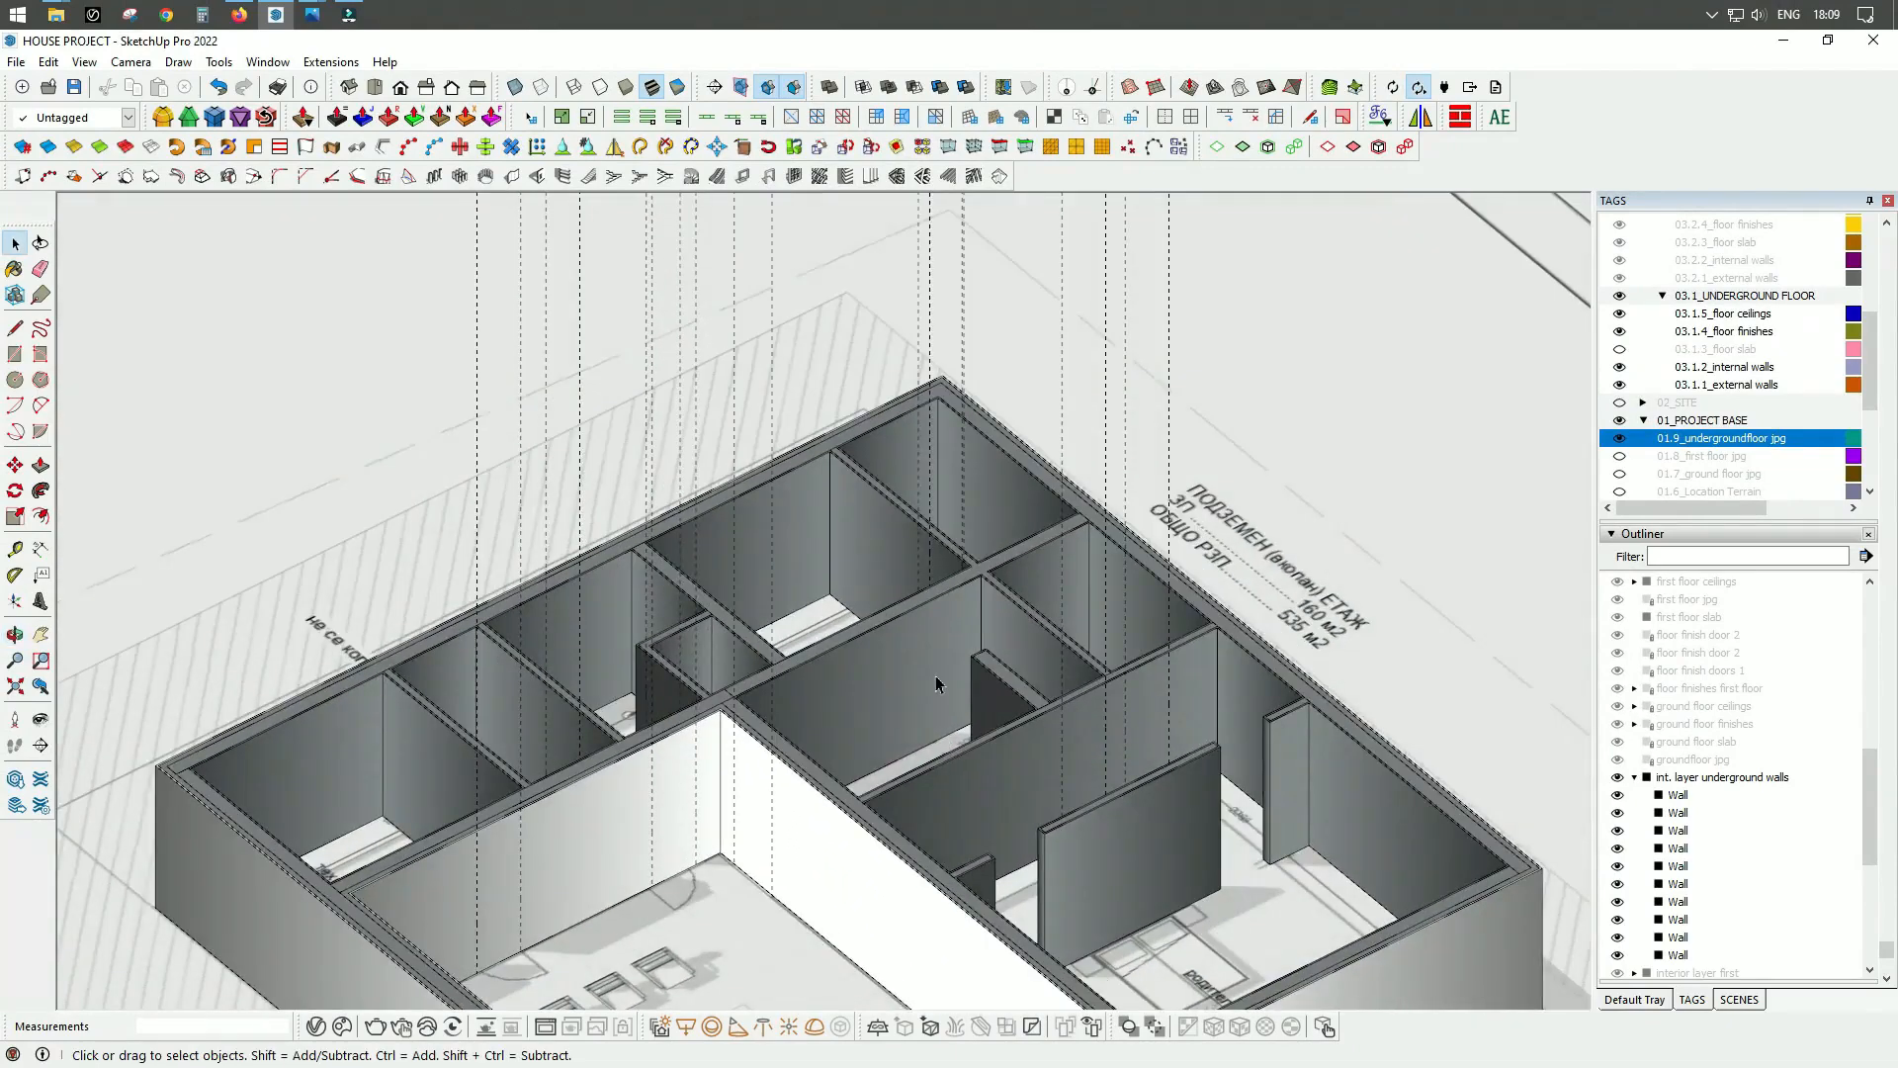
middle_drag(955, 663, 821, 697)
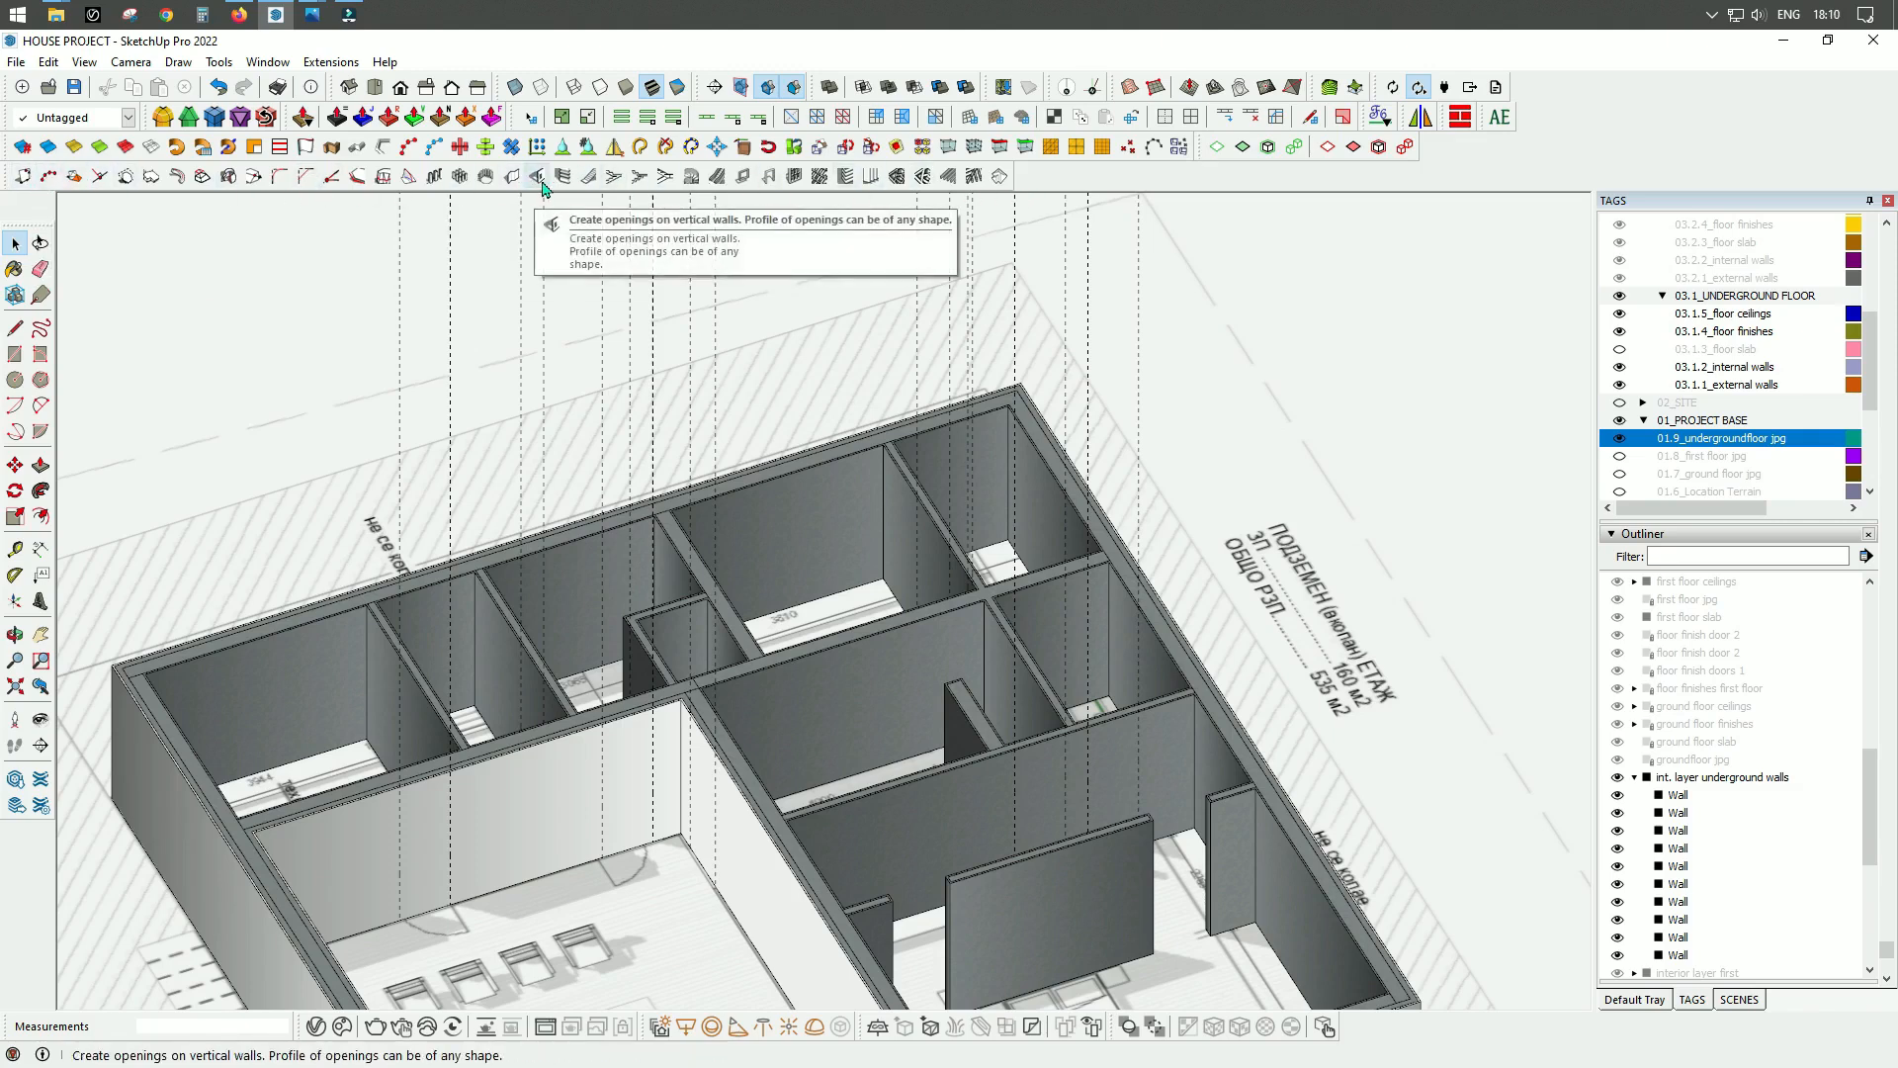
middle_drag(911, 802, 716, 750)
scroll(840, 714, up, 5)
scroll(1015, 634, down, 3)
scroll(1063, 759, up, 3)
middle_drag(1029, 699, 855, 788)
middle_drag(833, 745, 920, 566)
scroll(919, 566, down, 3)
middle_drag(836, 748, 508, 538)
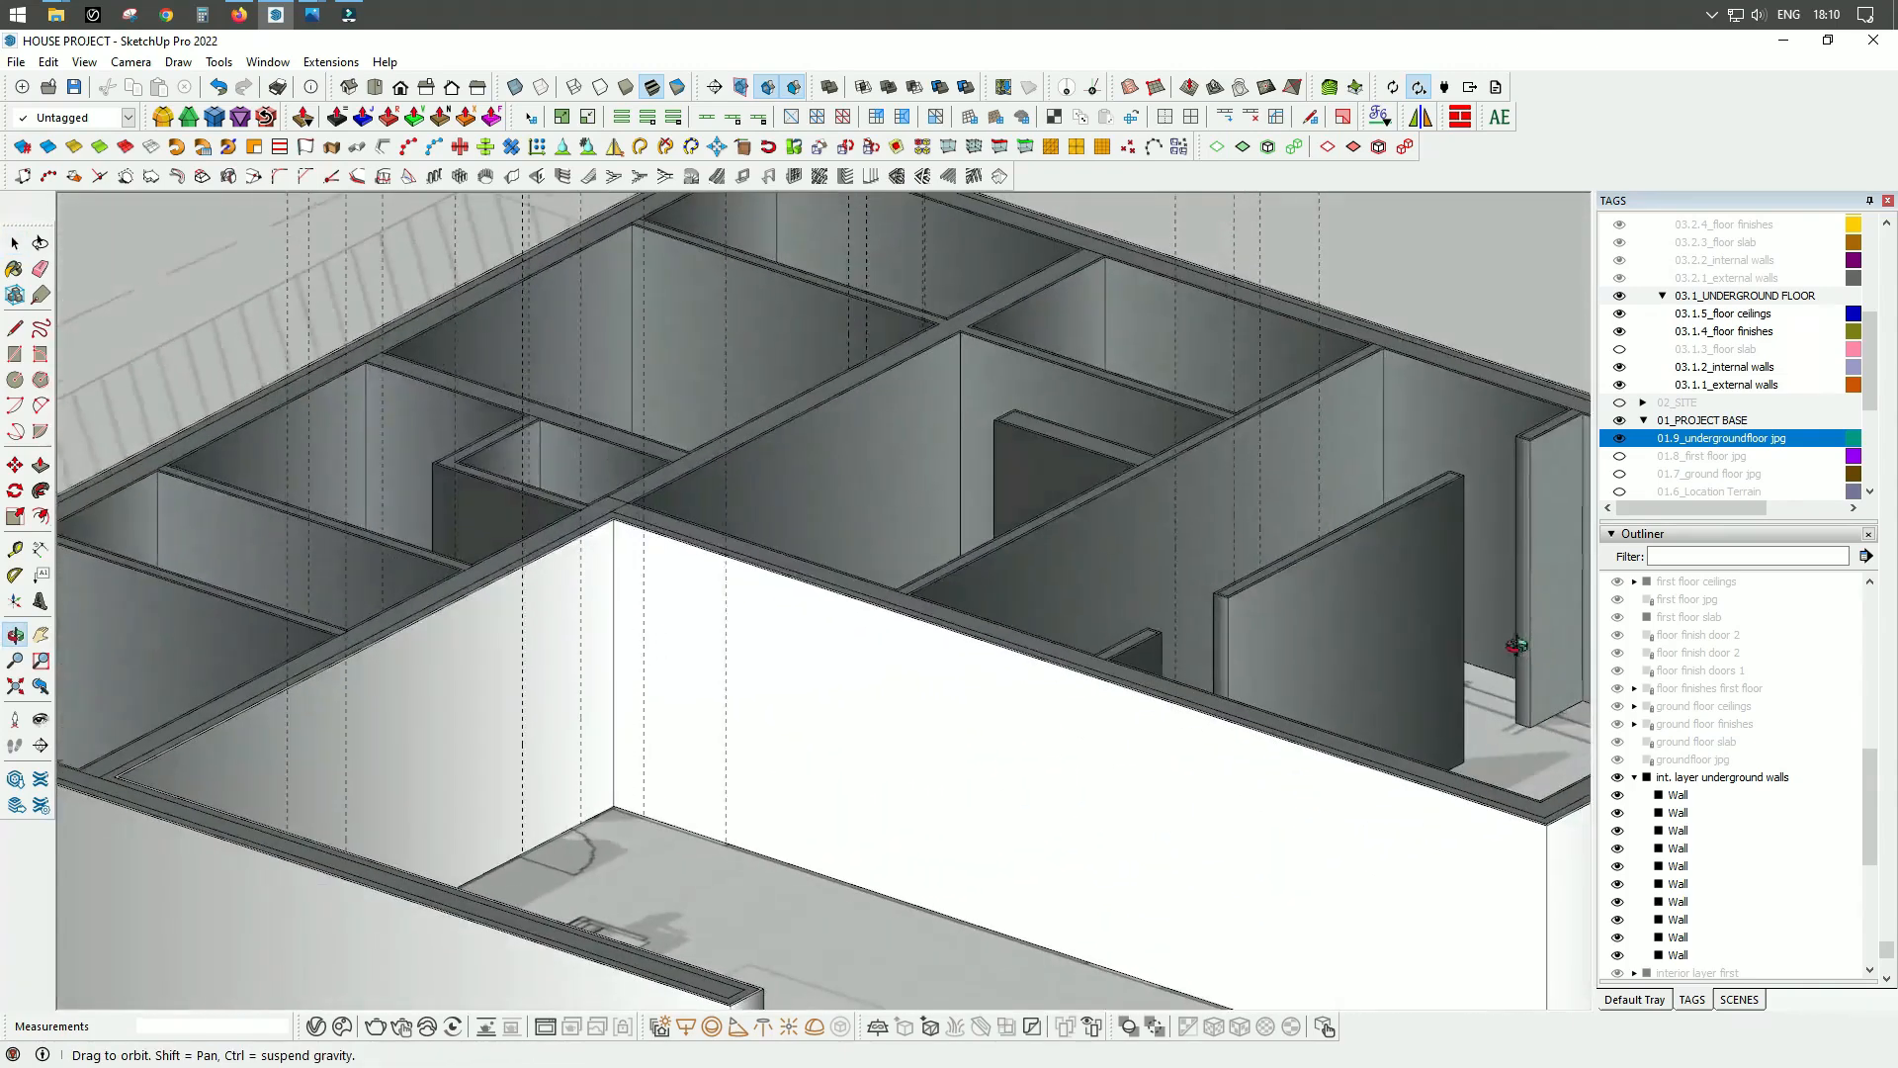
scroll(508, 538, down, 2)
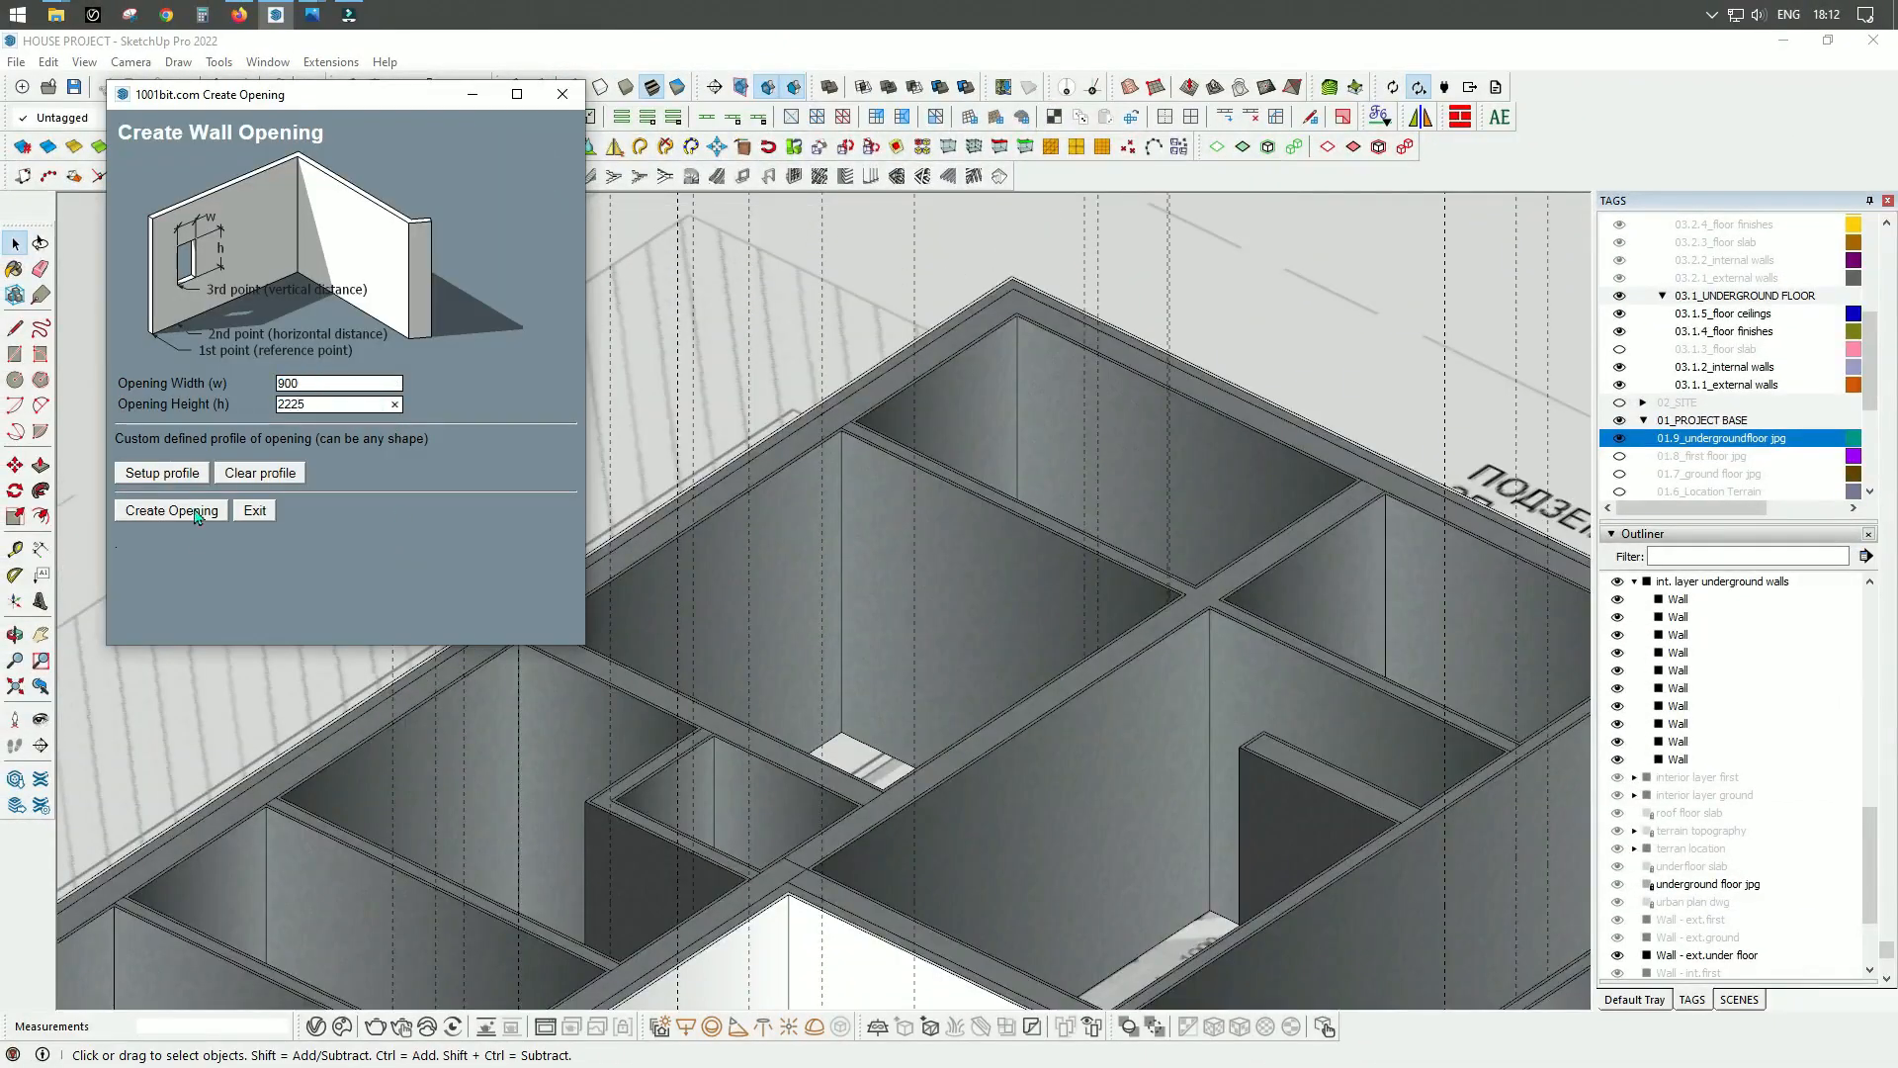
Step: Create a 900 by 2225 mm wall opening at the storage room door guides
click(173, 511)
scroll(965, 432, down, 3)
scroll(874, 608, up, 10)
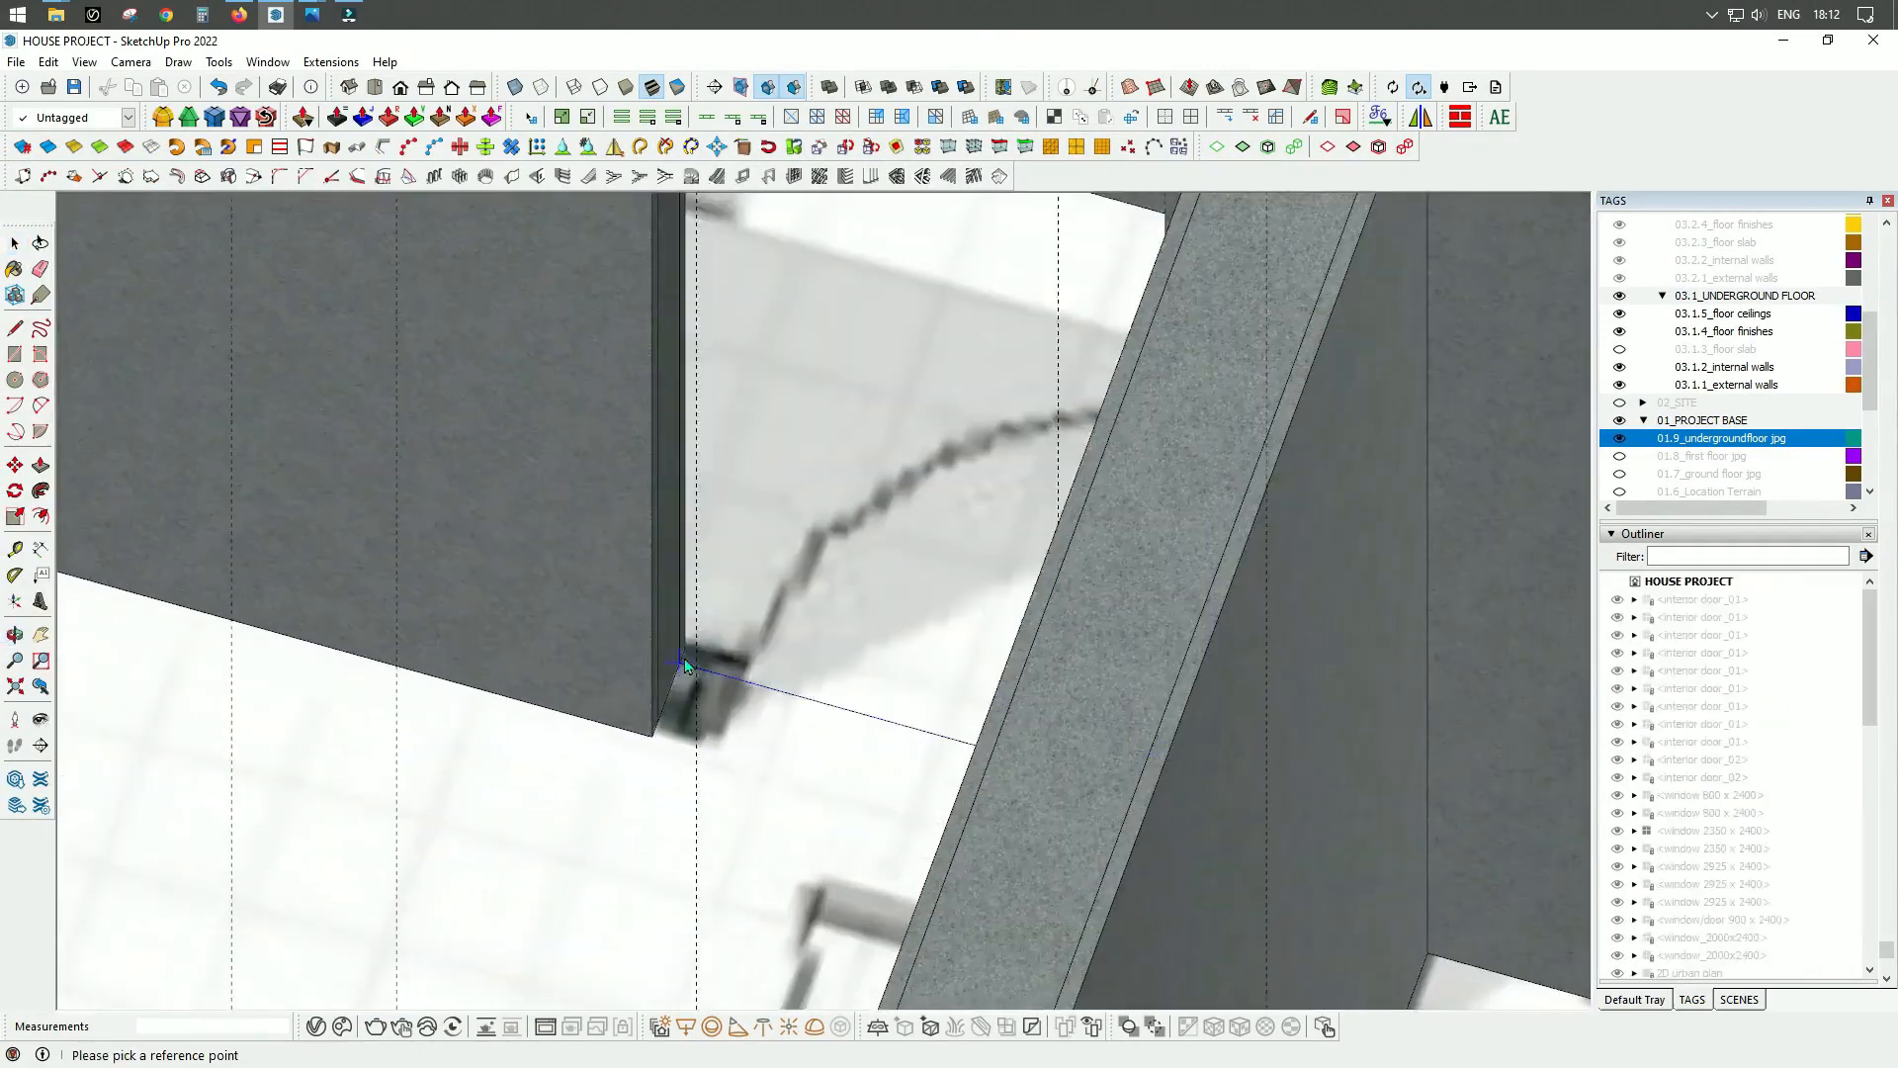
scroll(685, 660, down, 4)
middle_drag(684, 660, 825, 806)
scroll(947, 782, up, 5)
click(946, 759)
Step: Cut openings through the interior wall layer at the door guides of the bathroom and the adjoining small room
scroll(729, 796, down, 8)
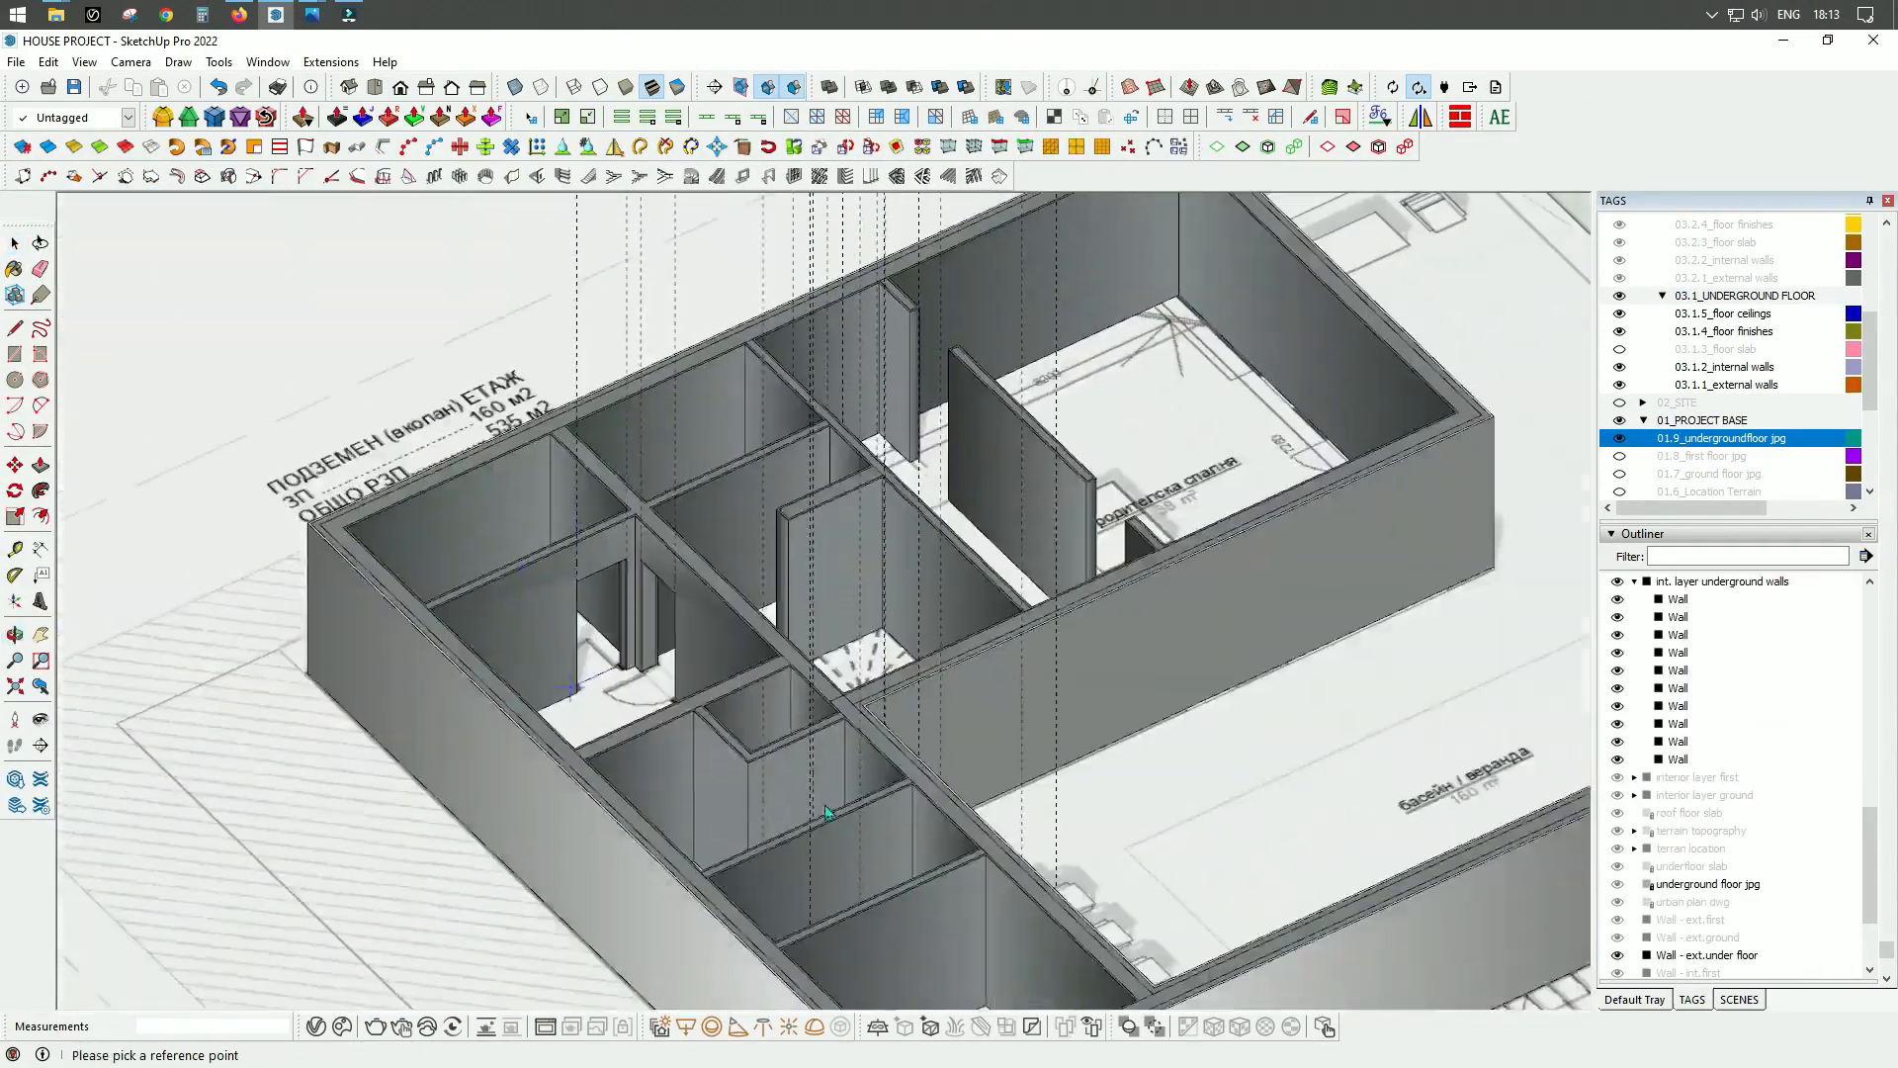
scroll(826, 813, up, 8)
scroll(799, 889, down, 5)
scroll(799, 967, up, 4)
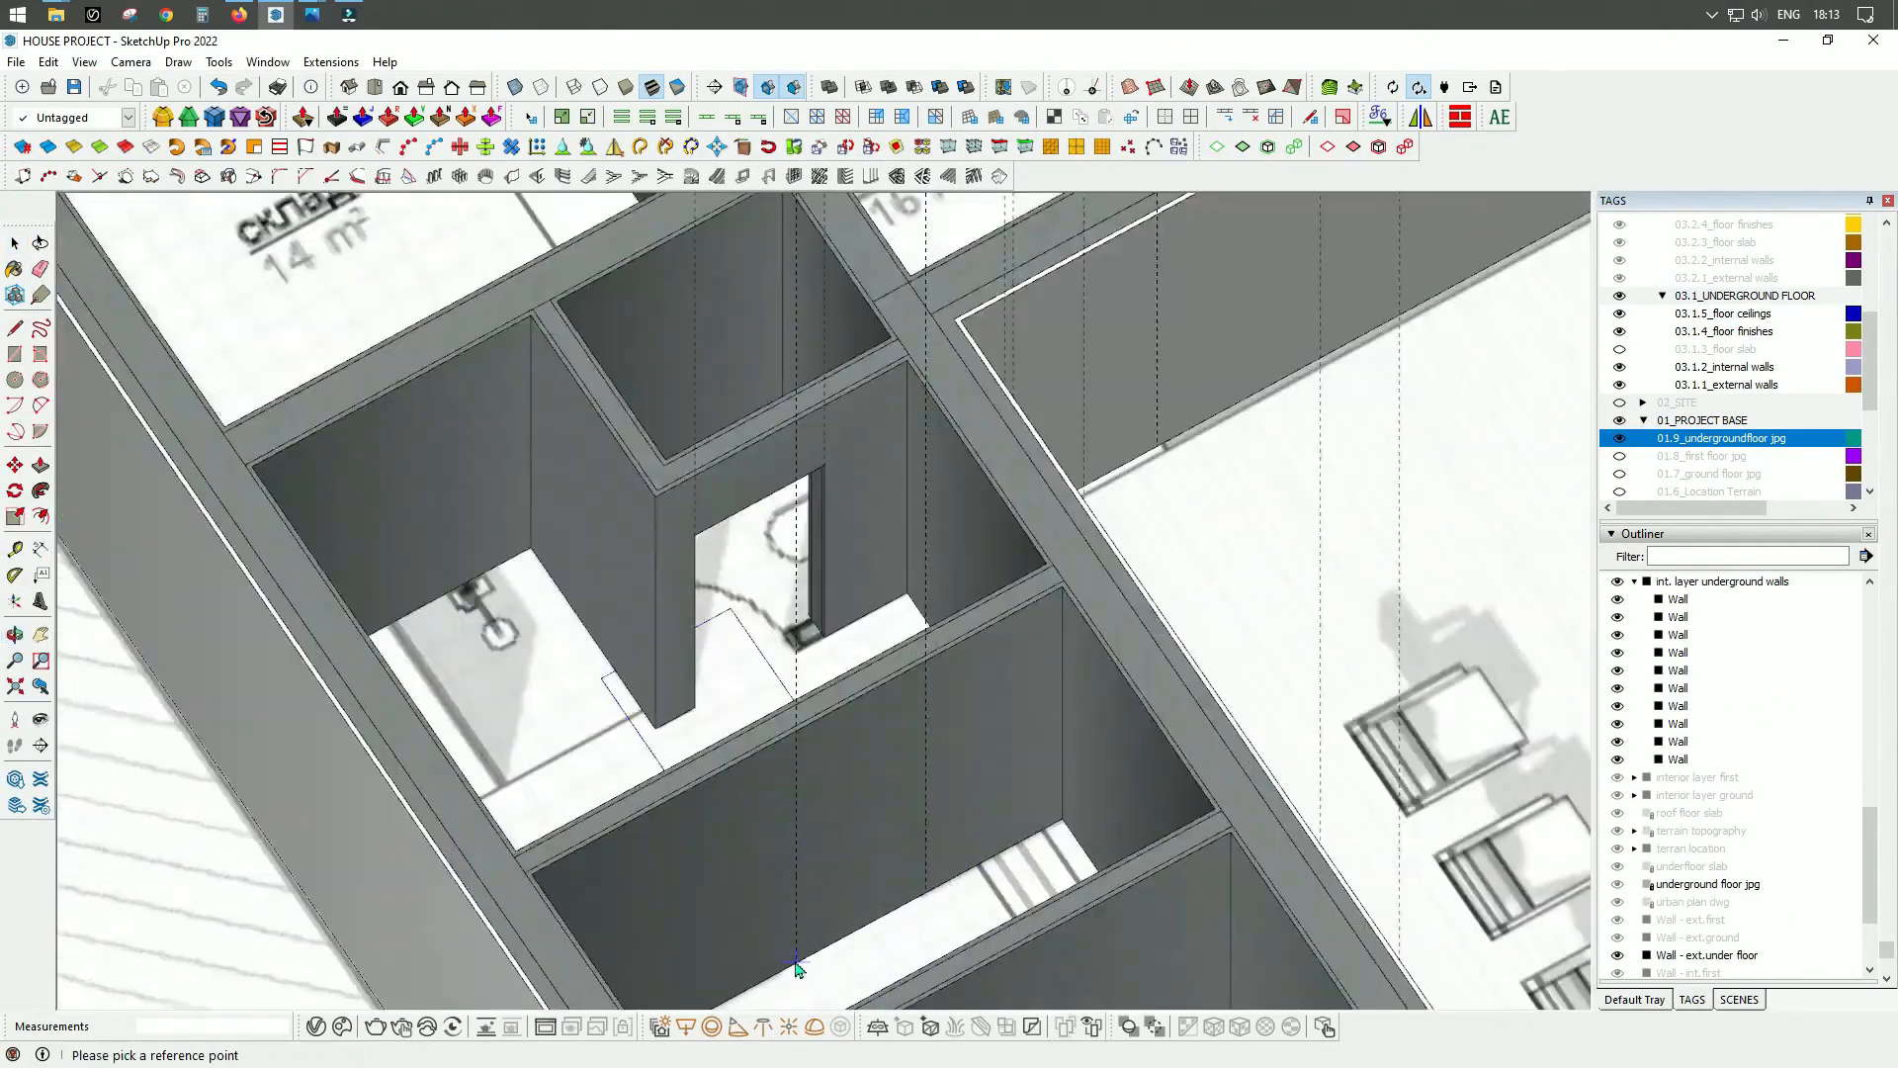
middle_drag(952, 903, 529, 820)
scroll(529, 801, up, 4)
click(529, 788)
scroll(525, 741, down, 6)
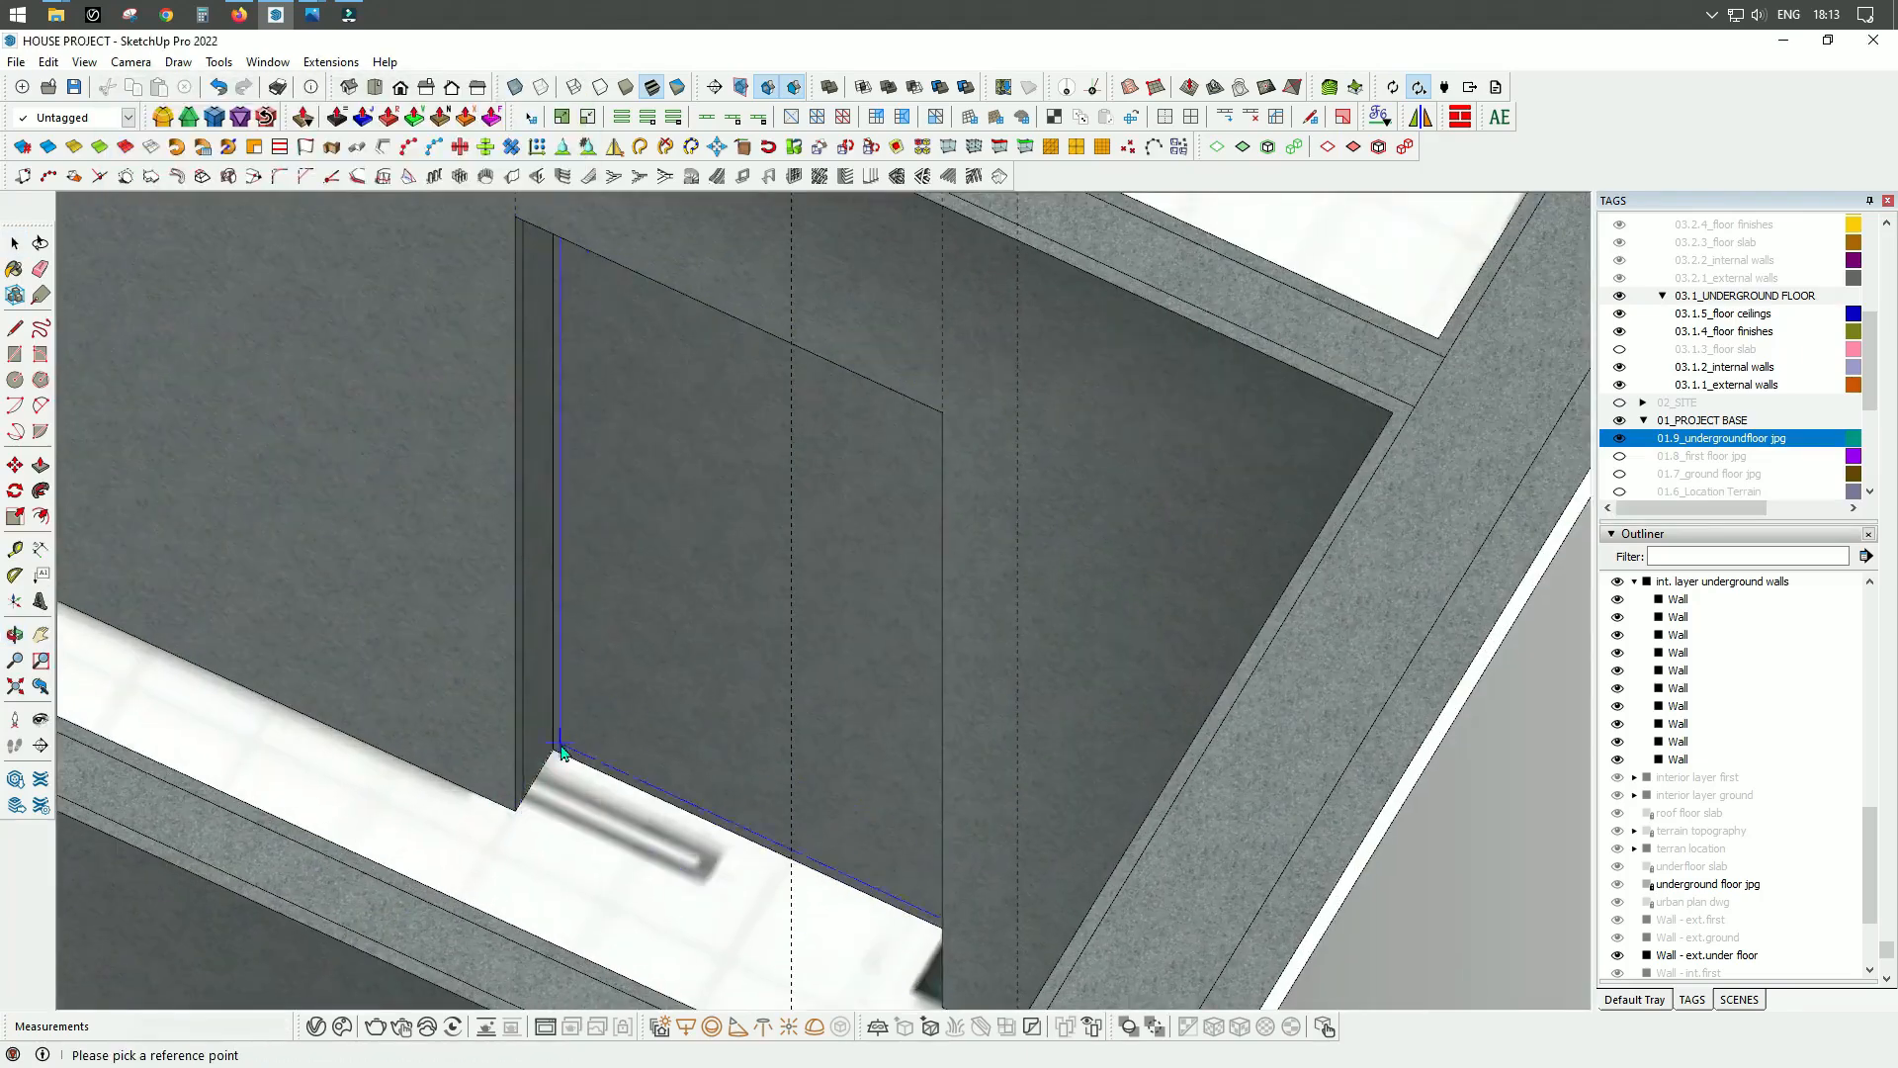
Step: Cut door openings at the guides on the wall facing the pool terrace
scroll(611, 660, up, 7)
click(607, 657)
scroll(702, 422, up, 2)
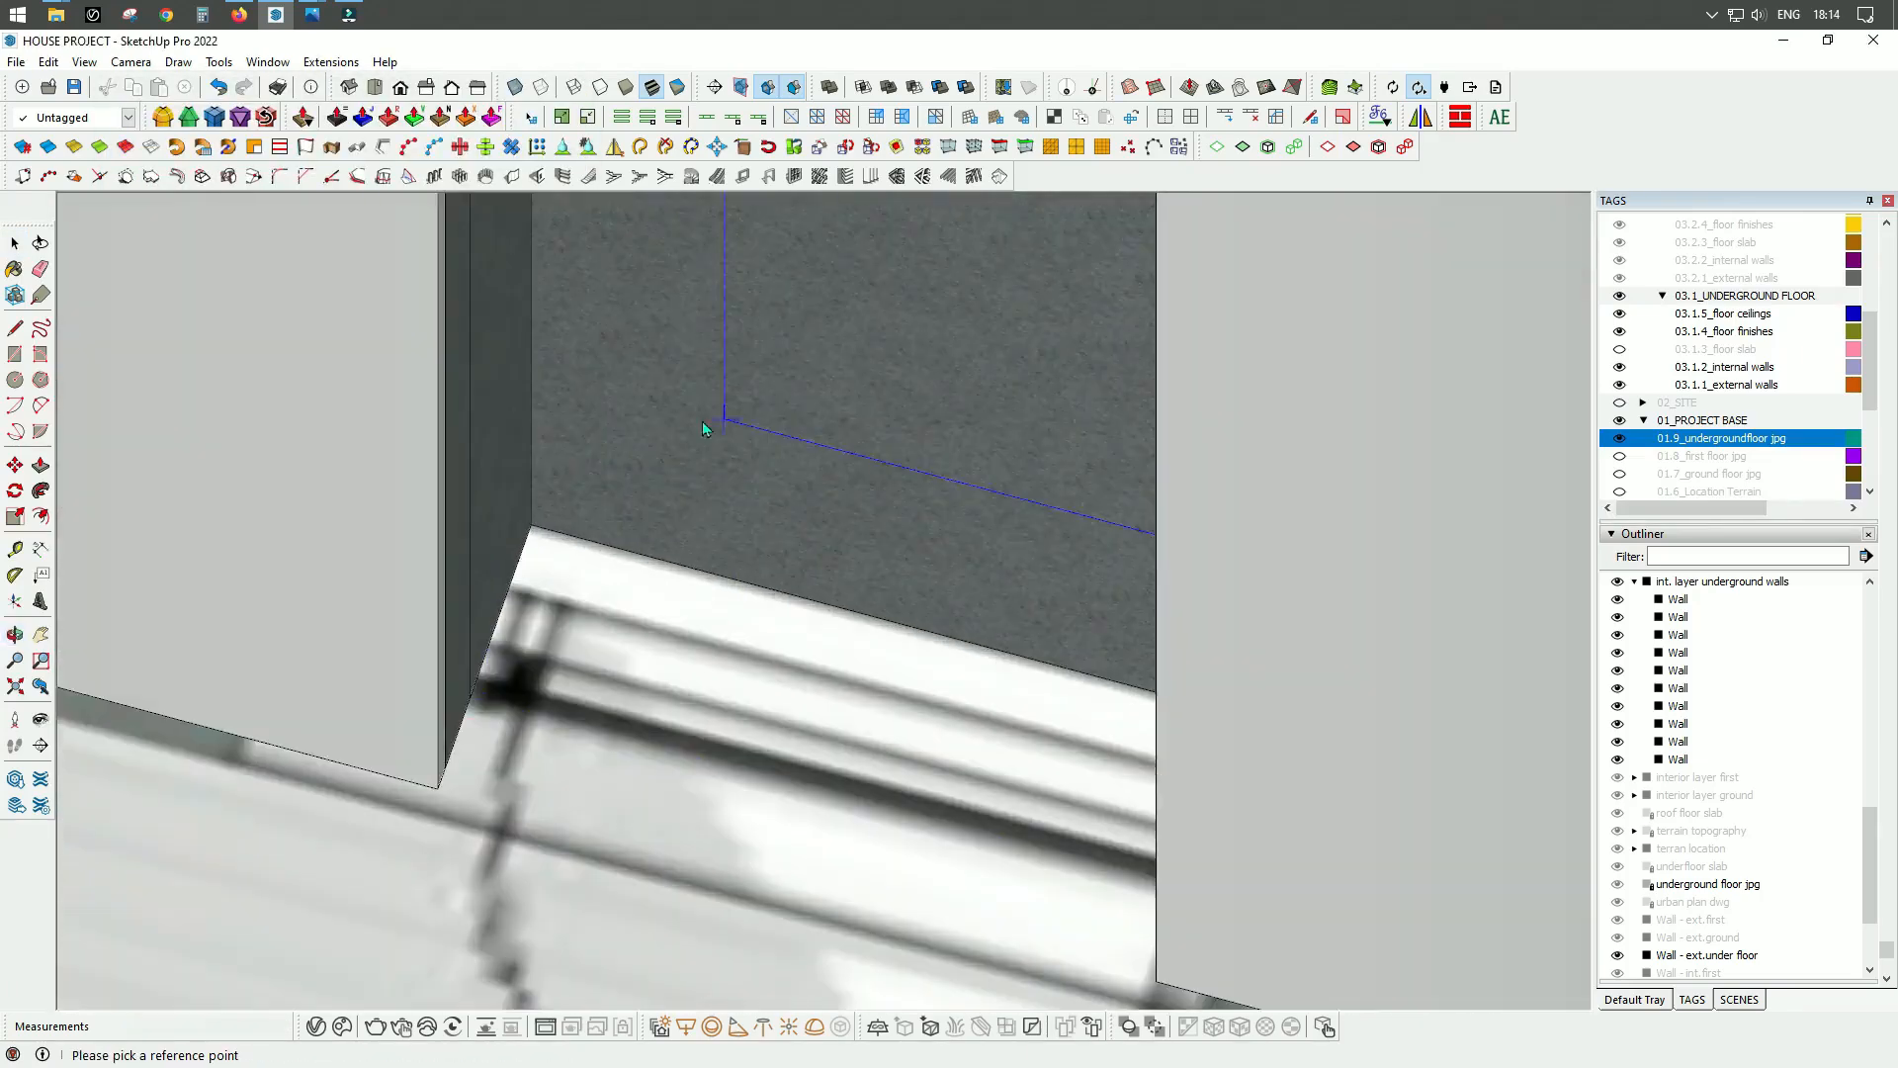
scroll(596, 643, down, 3)
click(595, 643)
Step: Cut door openings at the guides on the interior walls around the entrance hall
scroll(595, 643, down, 8)
scroll(403, 678, up, 6)
middle_drag(751, 811, 761, 594)
scroll(1088, 752, down, 8)
scroll(1421, 866, up, 10)
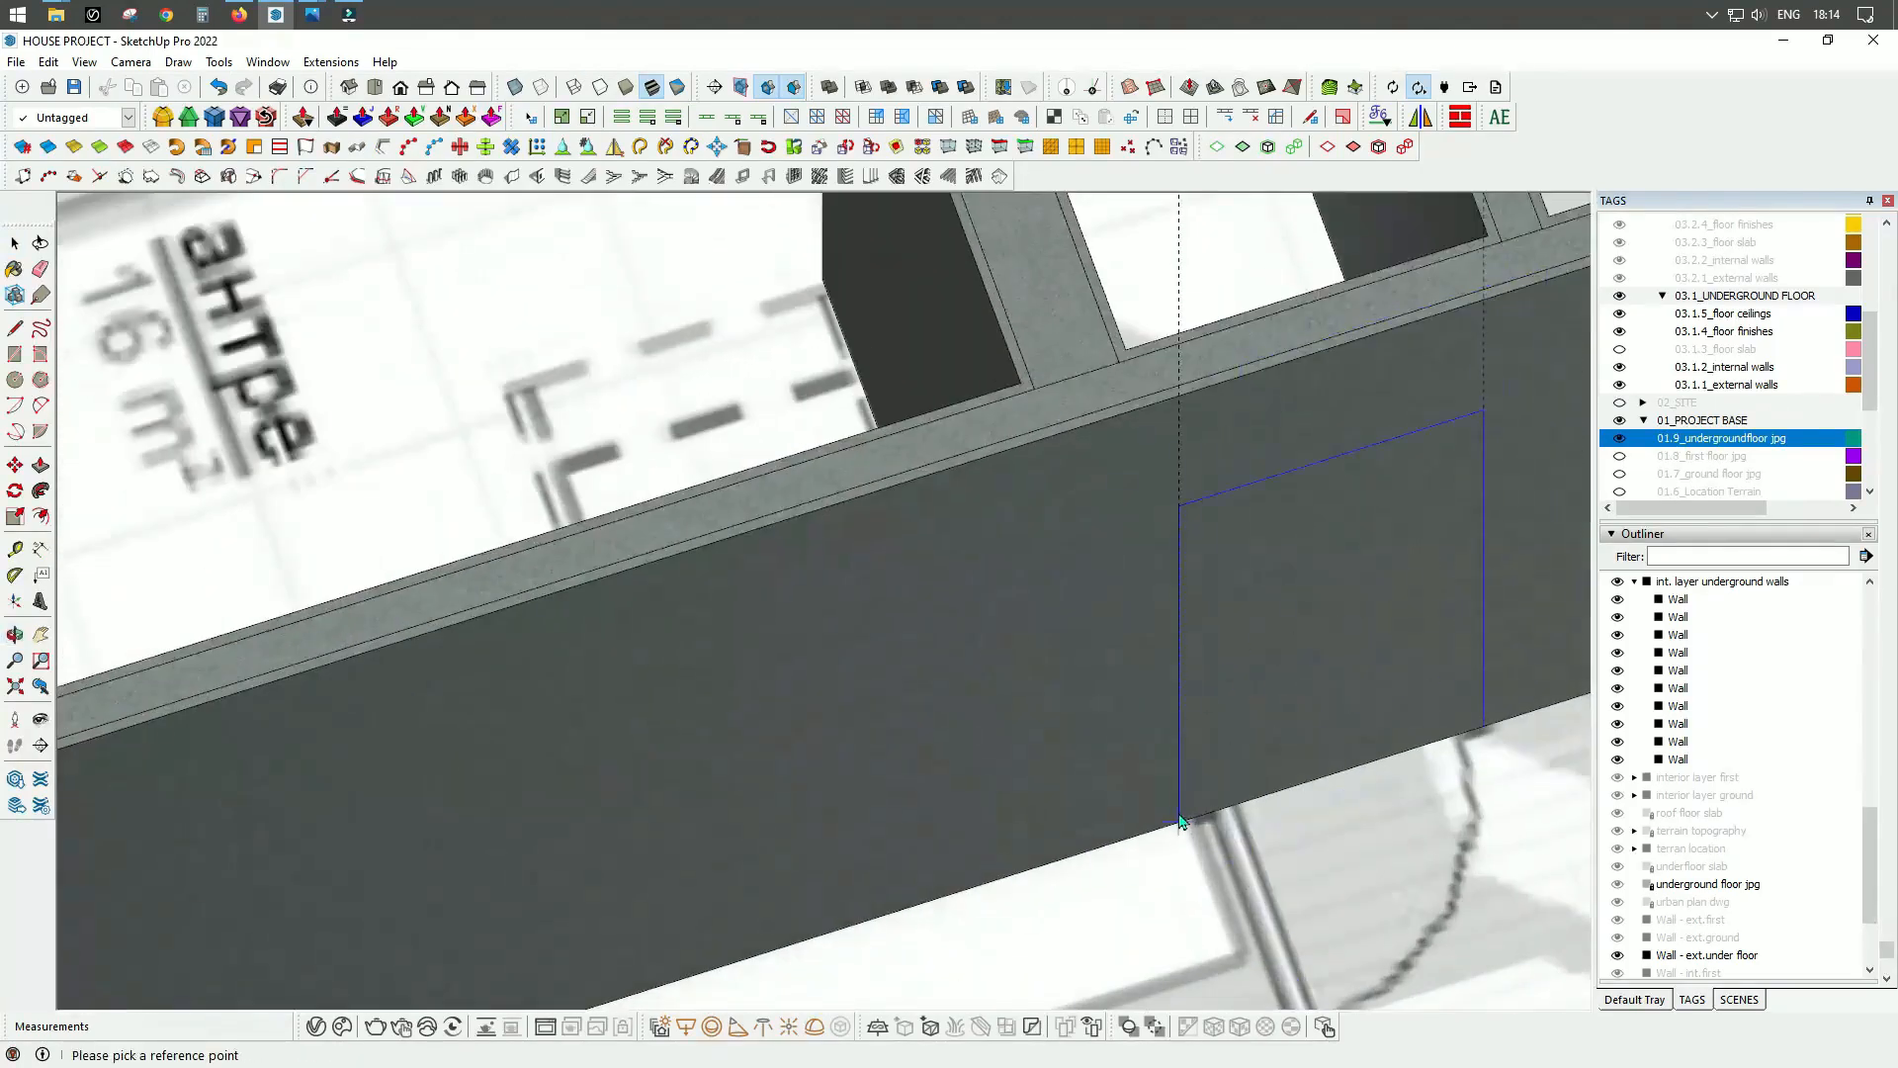
scroll(1010, 817, down, 10)
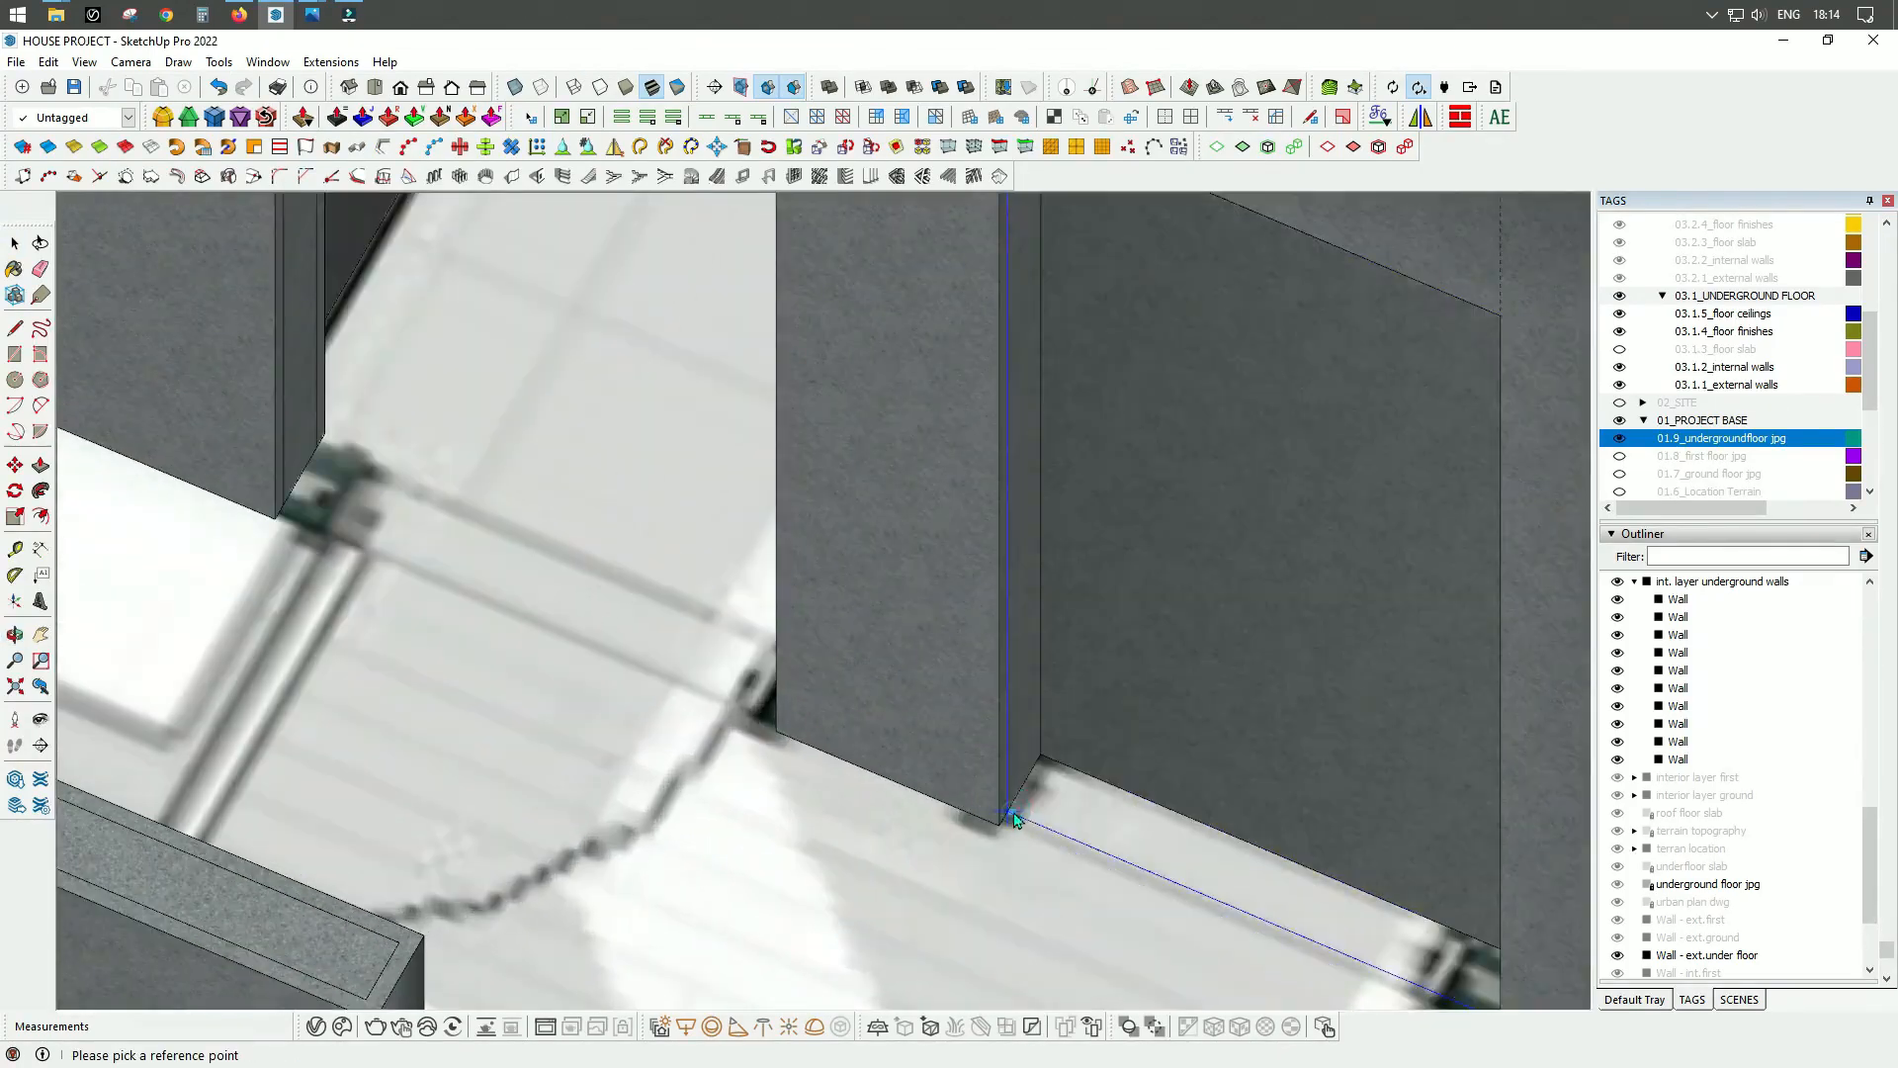
middle_drag(989, 890, 857, 968)
Step: Create wall openings at the remaining door guides by the inner corner of the pool terrace
key(space)
scroll(668, 570, up, 5)
click(742, 176)
click(178, 506)
scroll(576, 881, up, 3)
click(550, 693)
scroll(549, 692, up, 3)
middle_drag(550, 693, 525, 805)
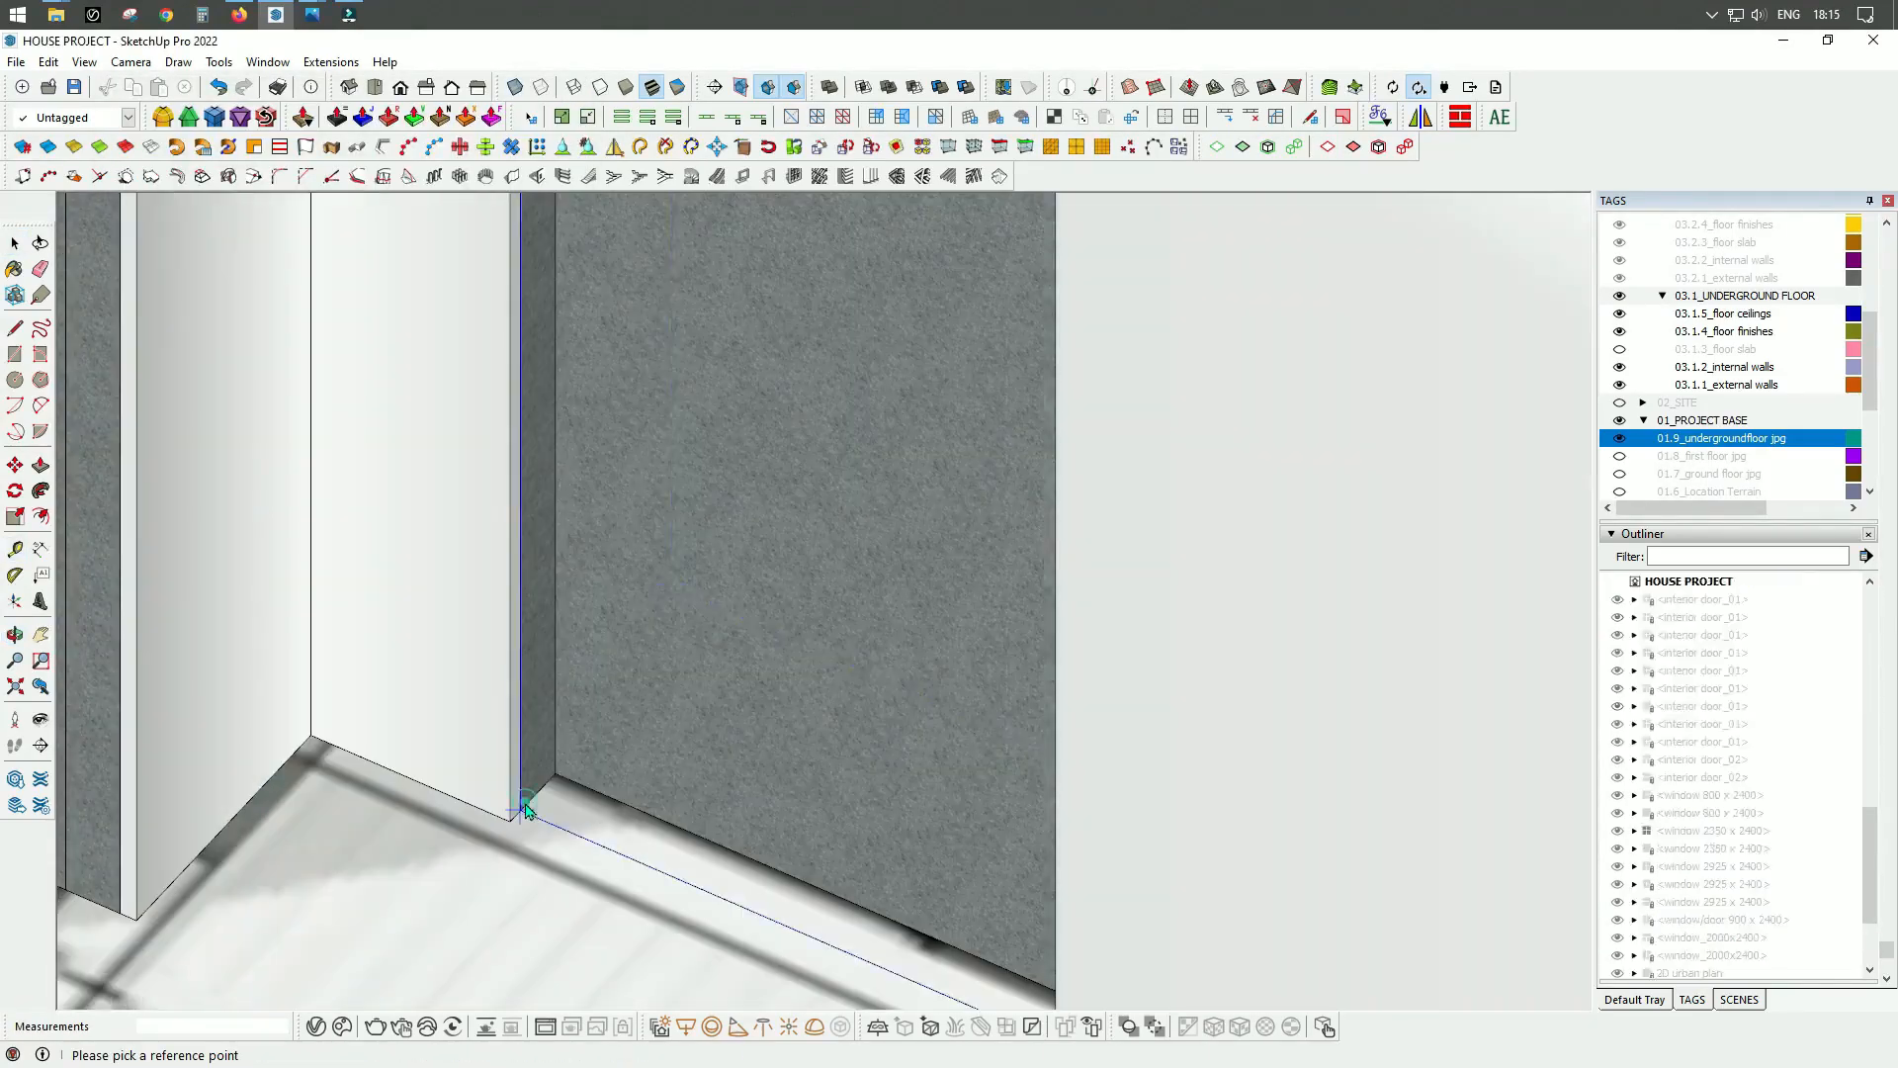
click(525, 805)
click(670, 636)
key(space)
scroll(1055, 712, down, 10)
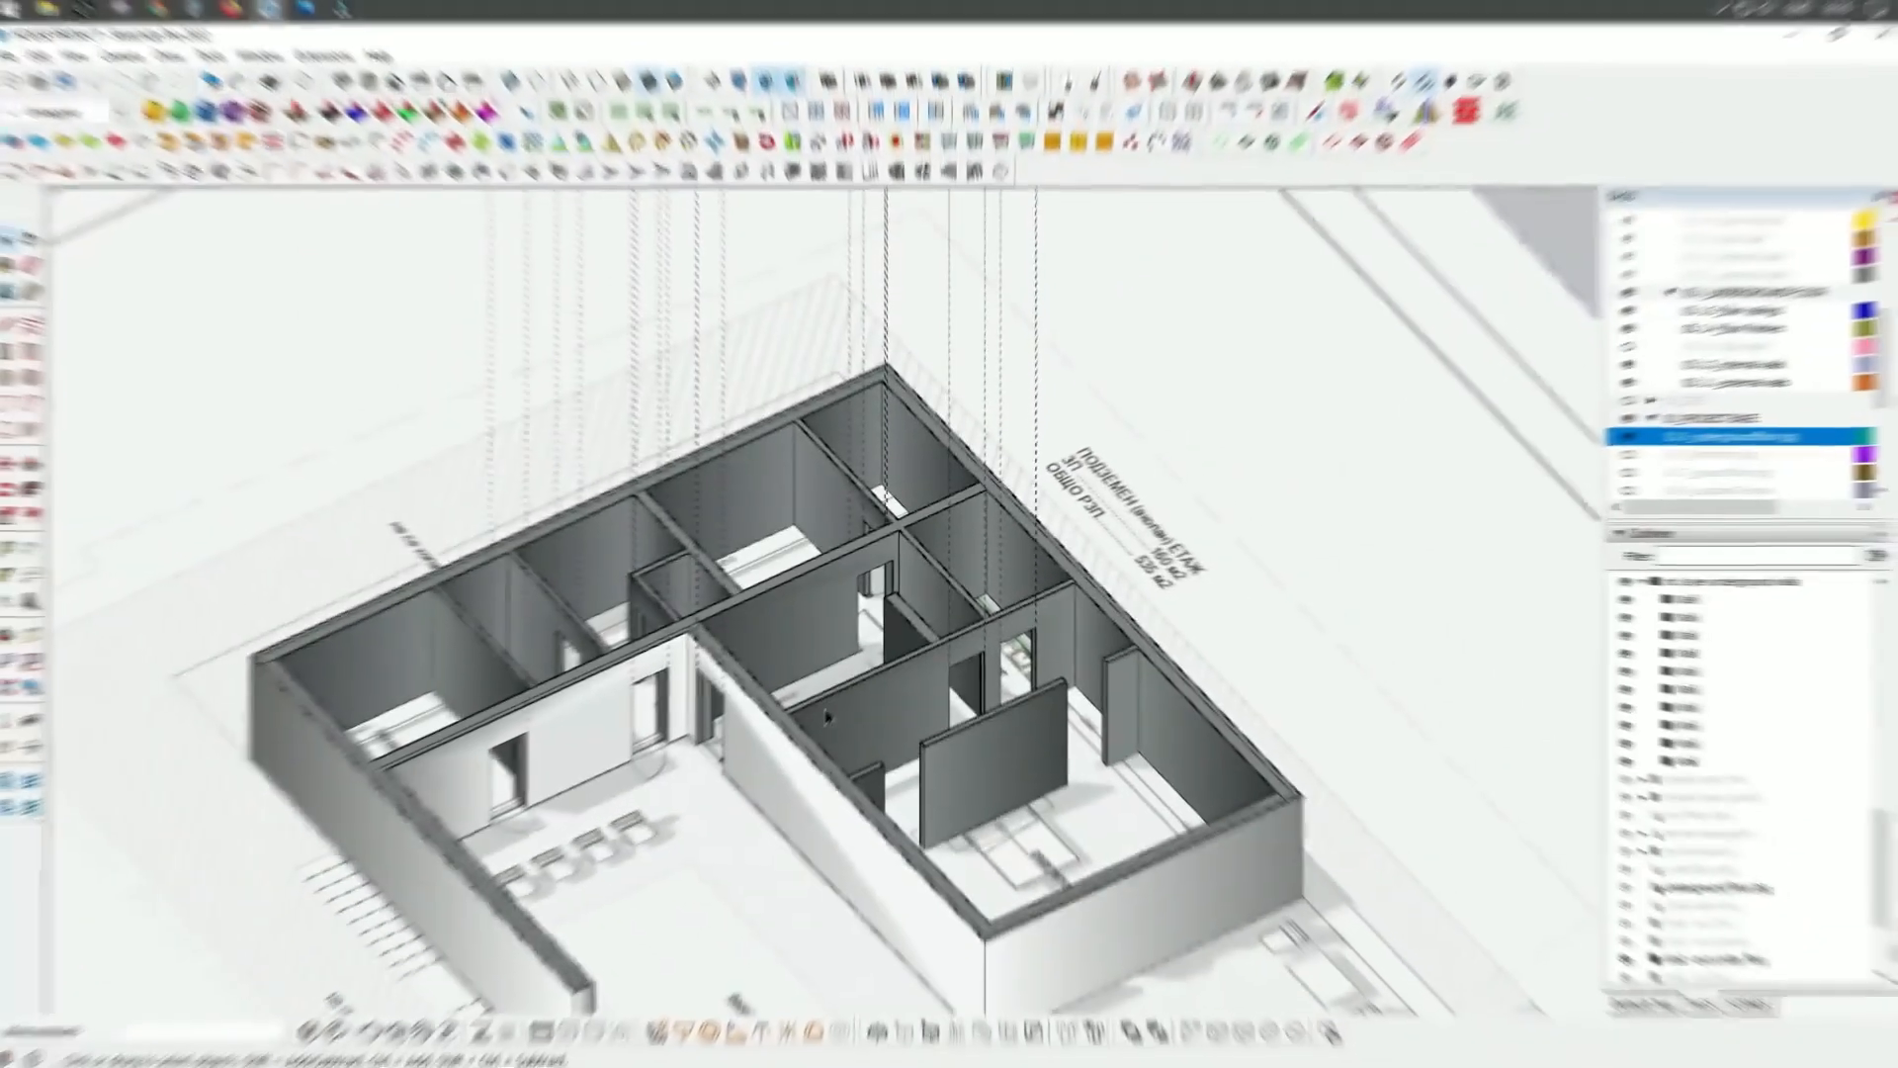
Step: Delete all door guides from the underground floor model
middle_drag(835, 795, 1096, 574)
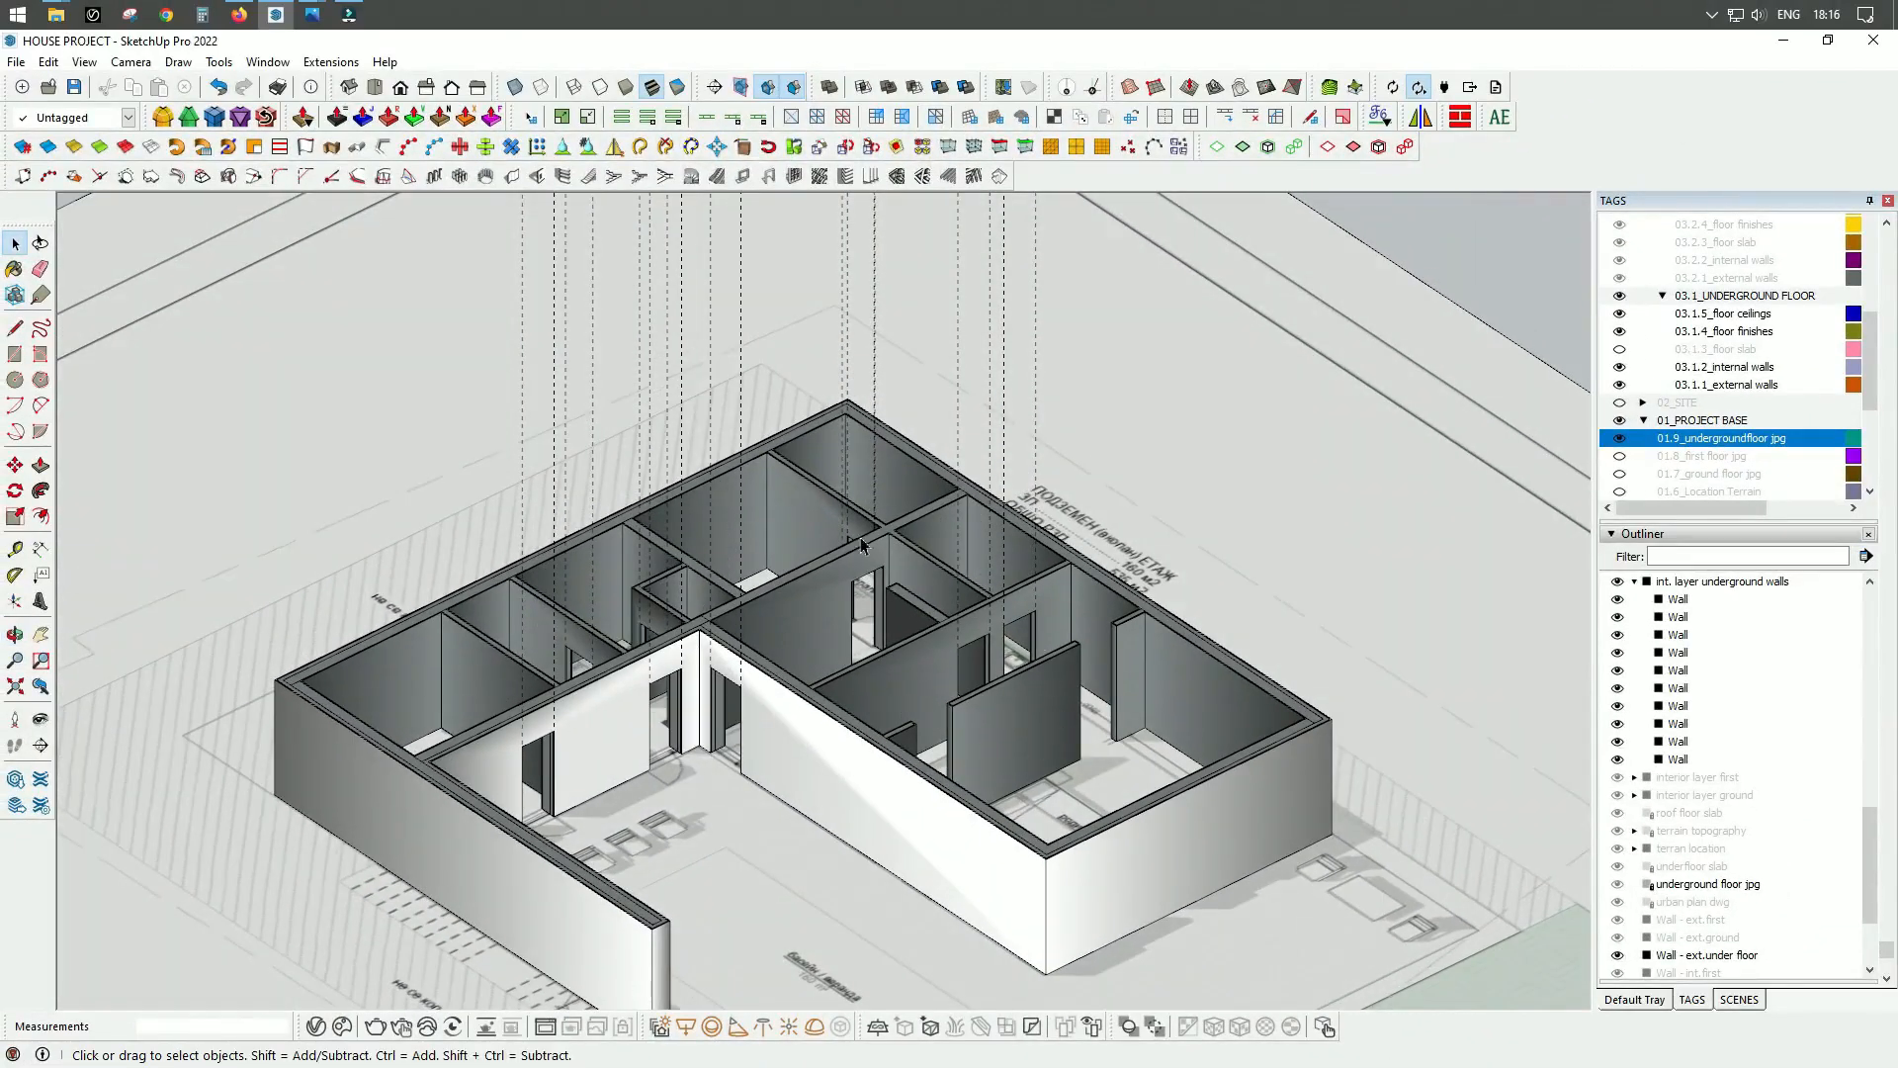
middle_drag(968, 751, 1023, 756)
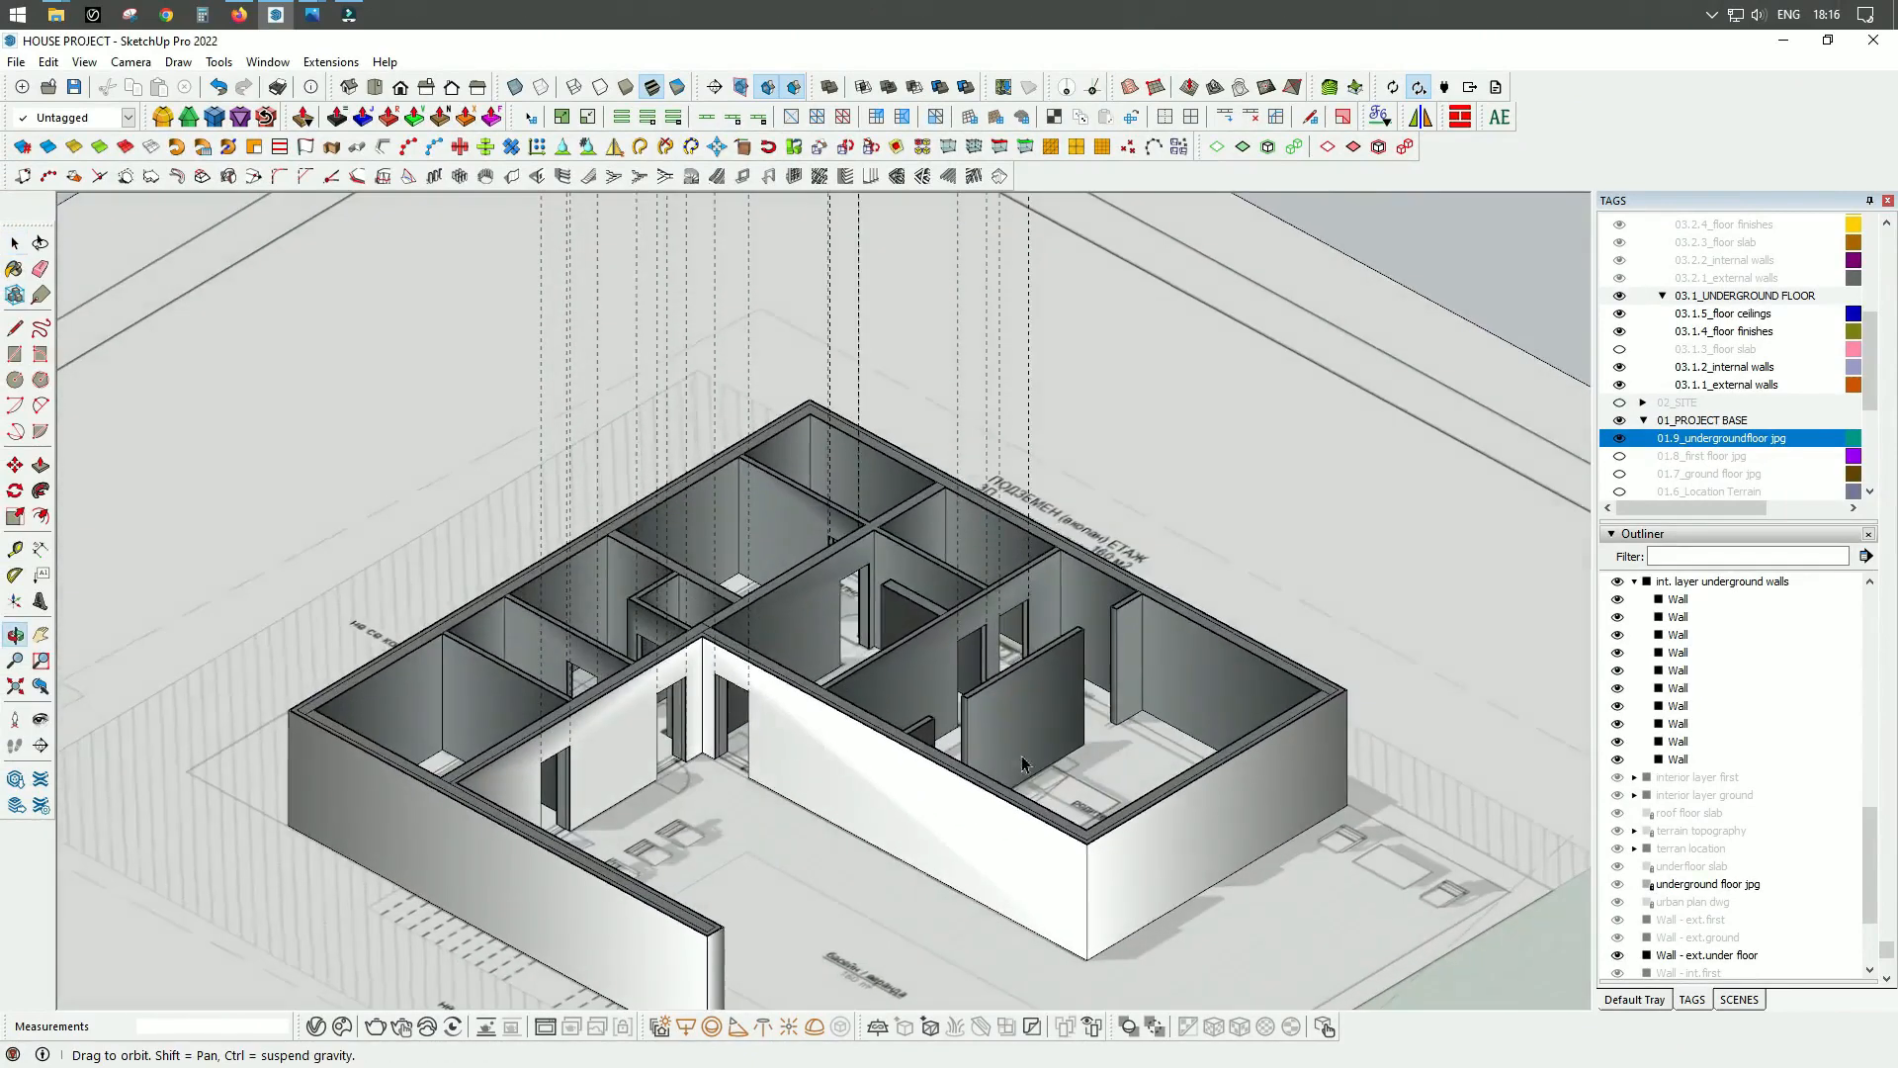
scroll(856, 799, up, 3)
scroll(765, 902, down, 5)
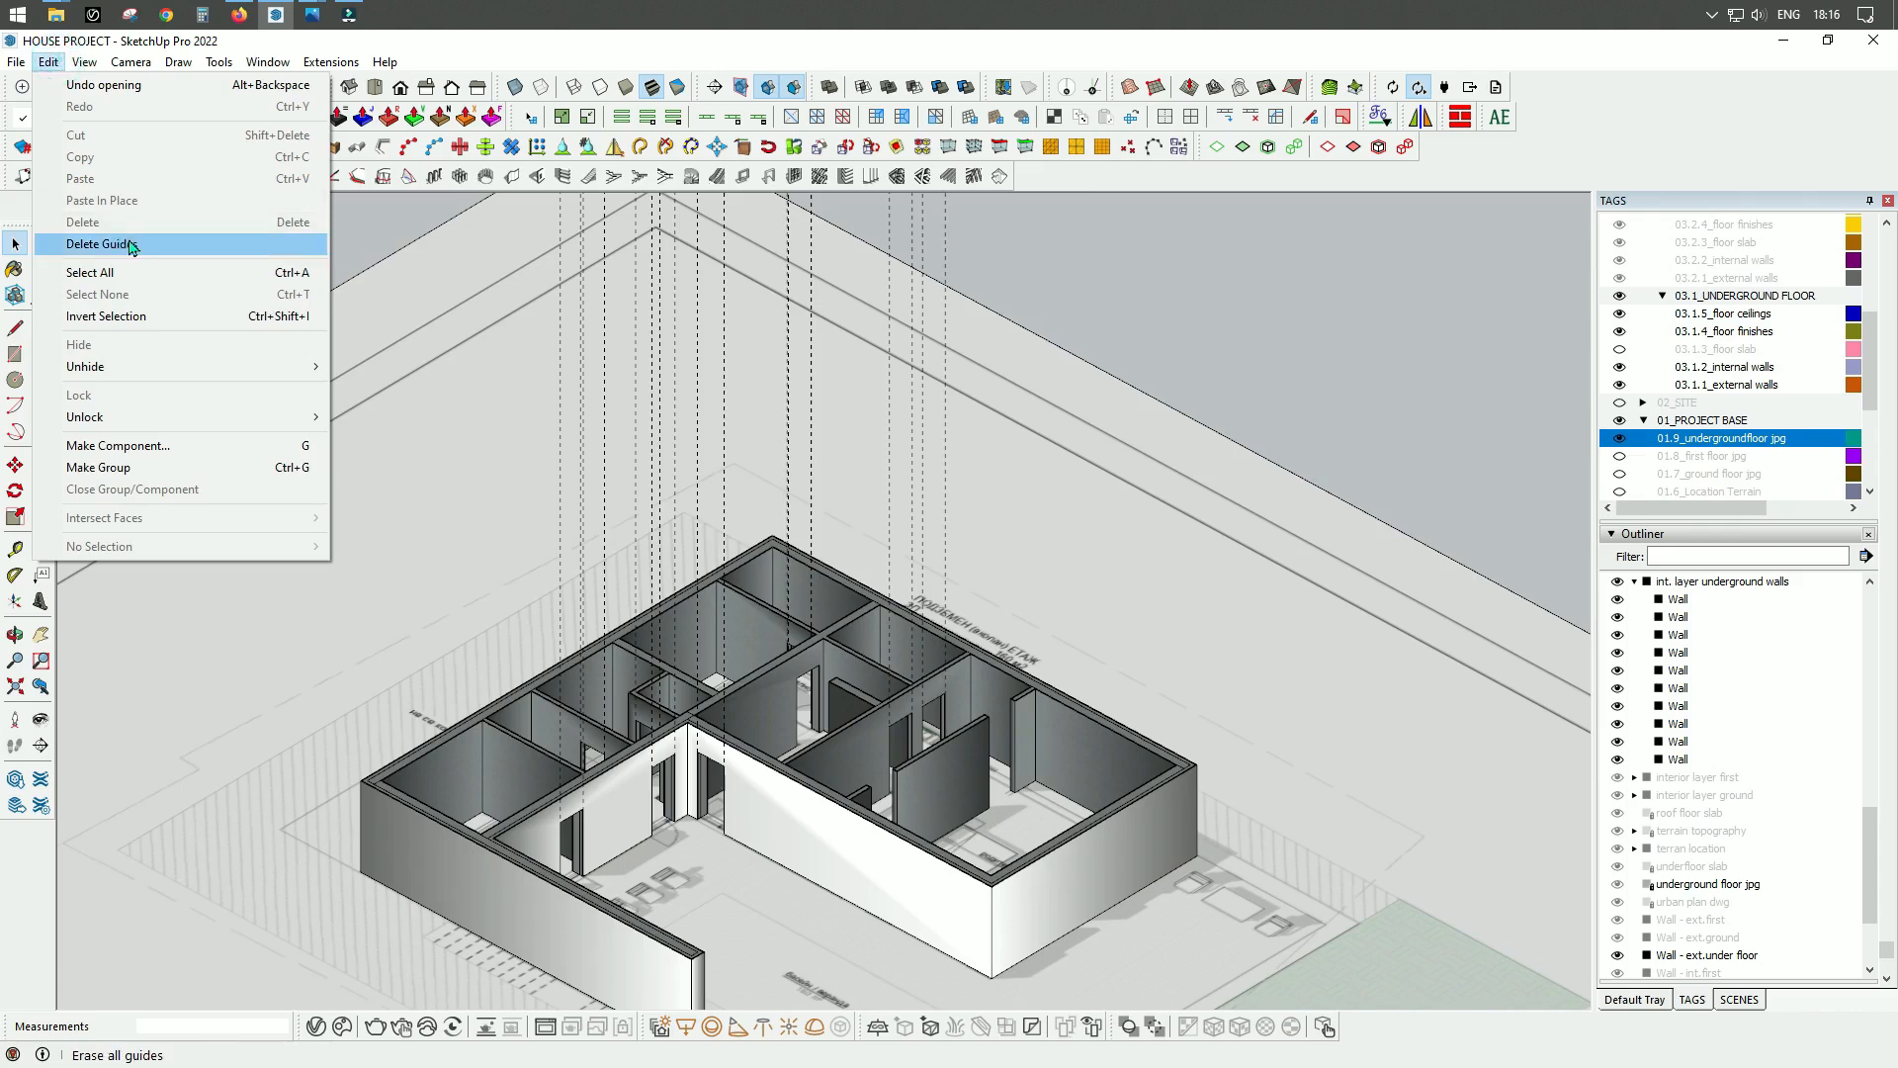
scroll(959, 940, up, 3)
mouse_move(899, 940)
middle_down()
mouse_move(830, 890)
mouse_move(1236, 788)
mouse_move(903, 920)
middle_up()
scroll(831, 873, up, 2)
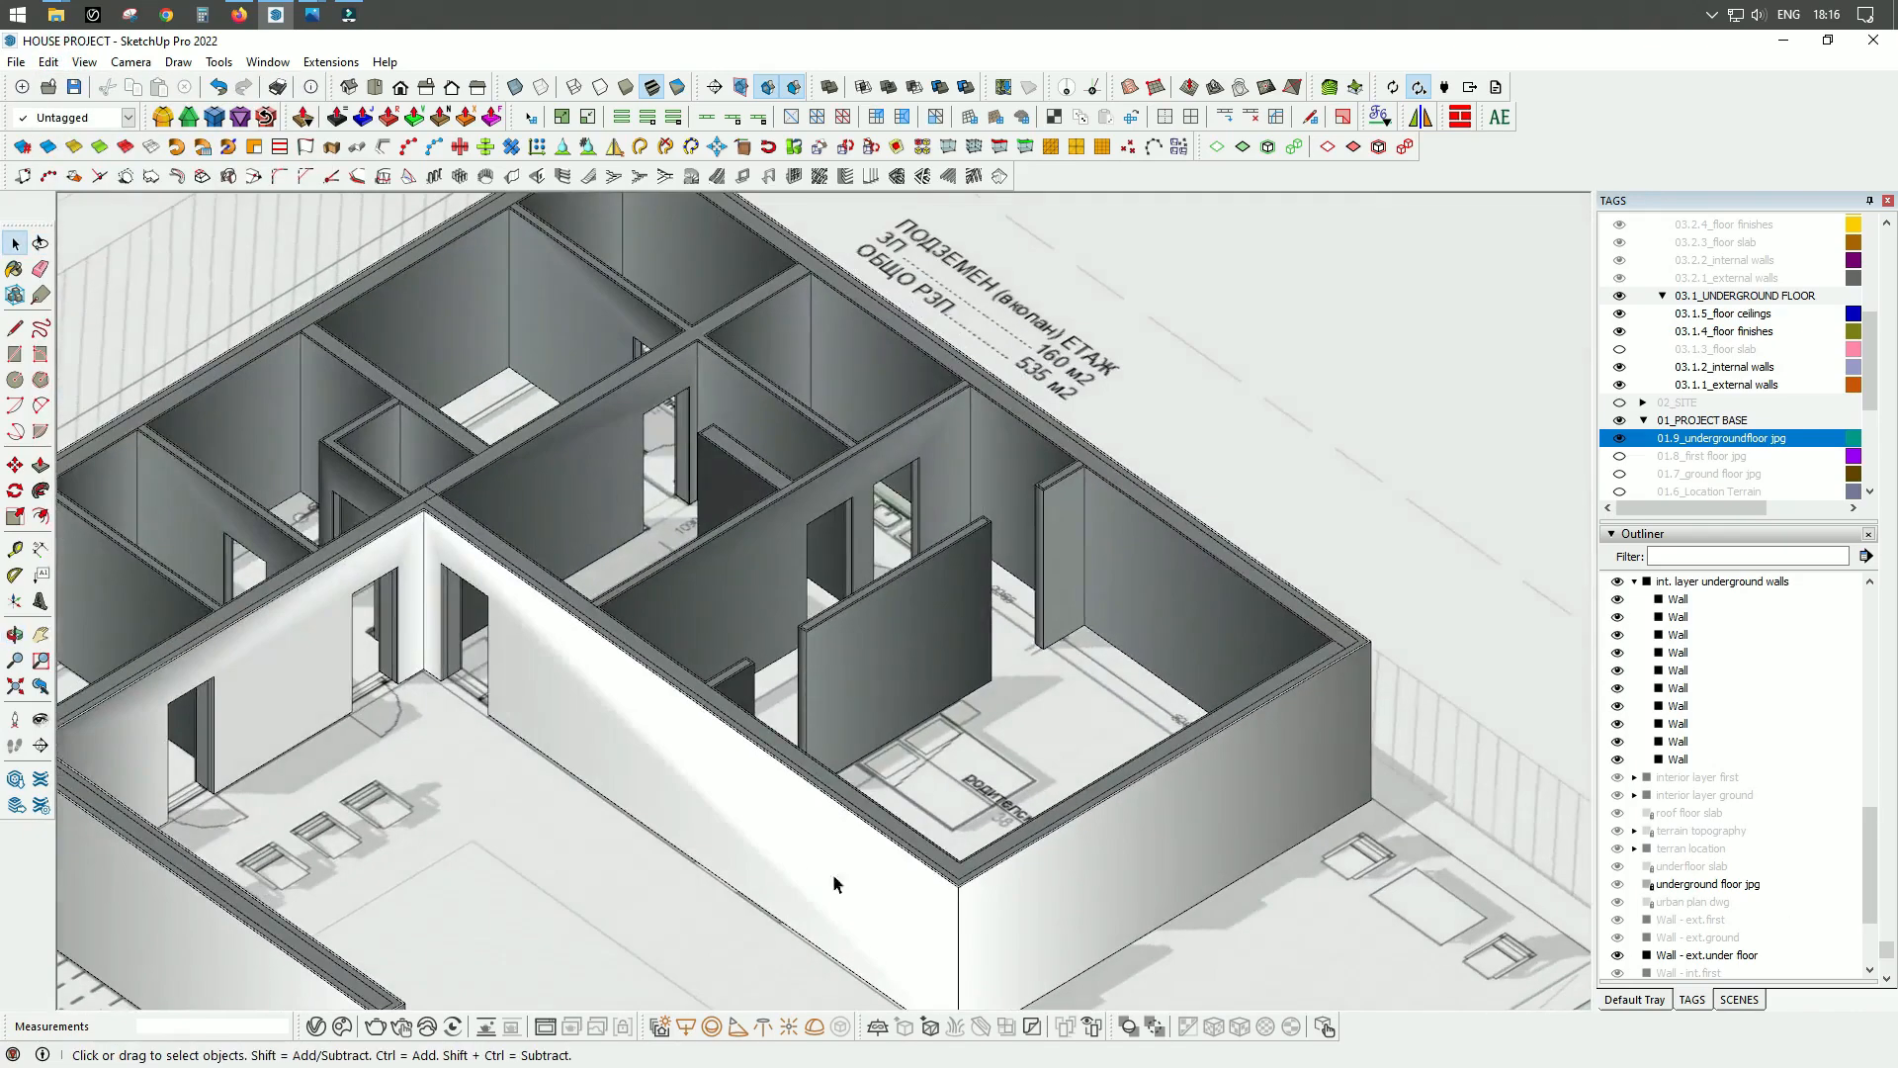
Step: Place guides for the window openings on the bedroom side of the terrace wall, offsetting a vertical guide 900 mm
scroll(963, 712, down, 3)
scroll(1068, 837, up, 2)
middle_drag(1068, 837, 1289, 748)
scroll(1085, 809, up, 2)
middle_drag(1084, 808, 1285, 781)
scroll(682, 840, up, 3)
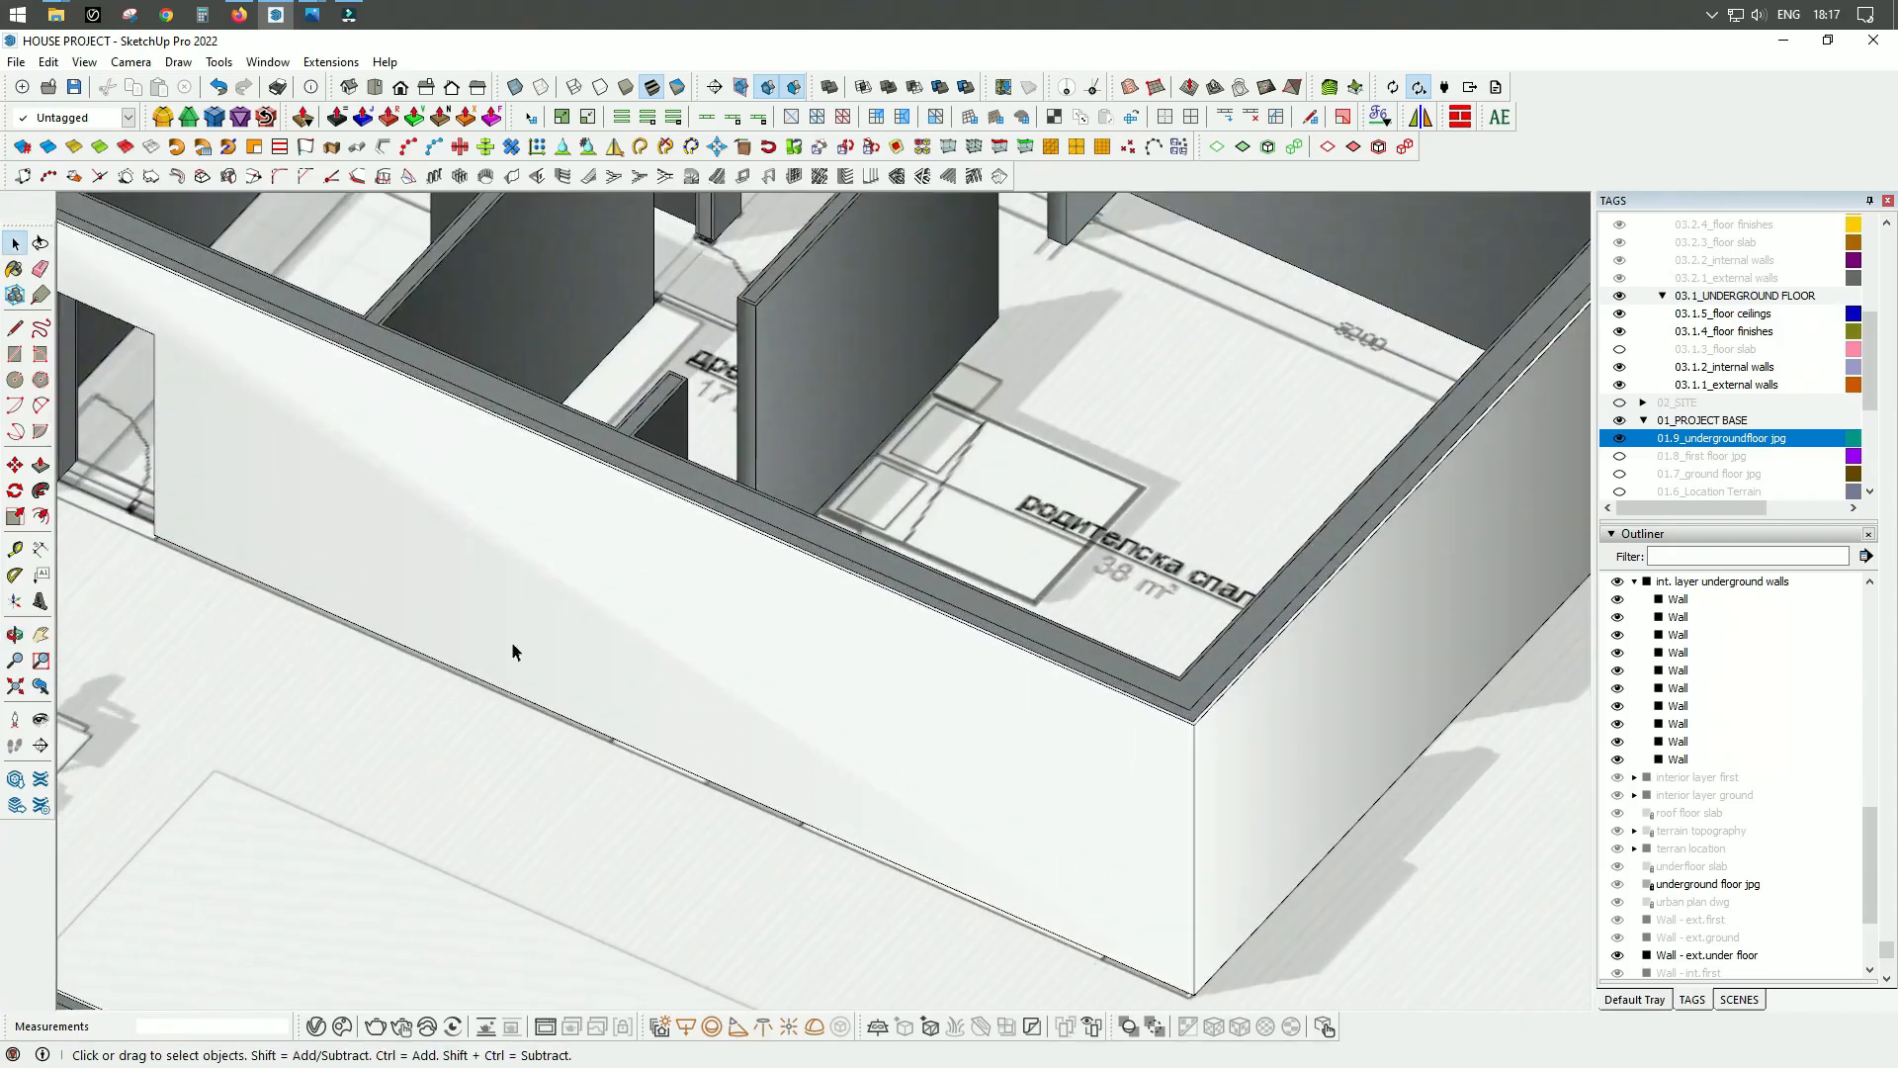
scroll(1089, 769, down, 2)
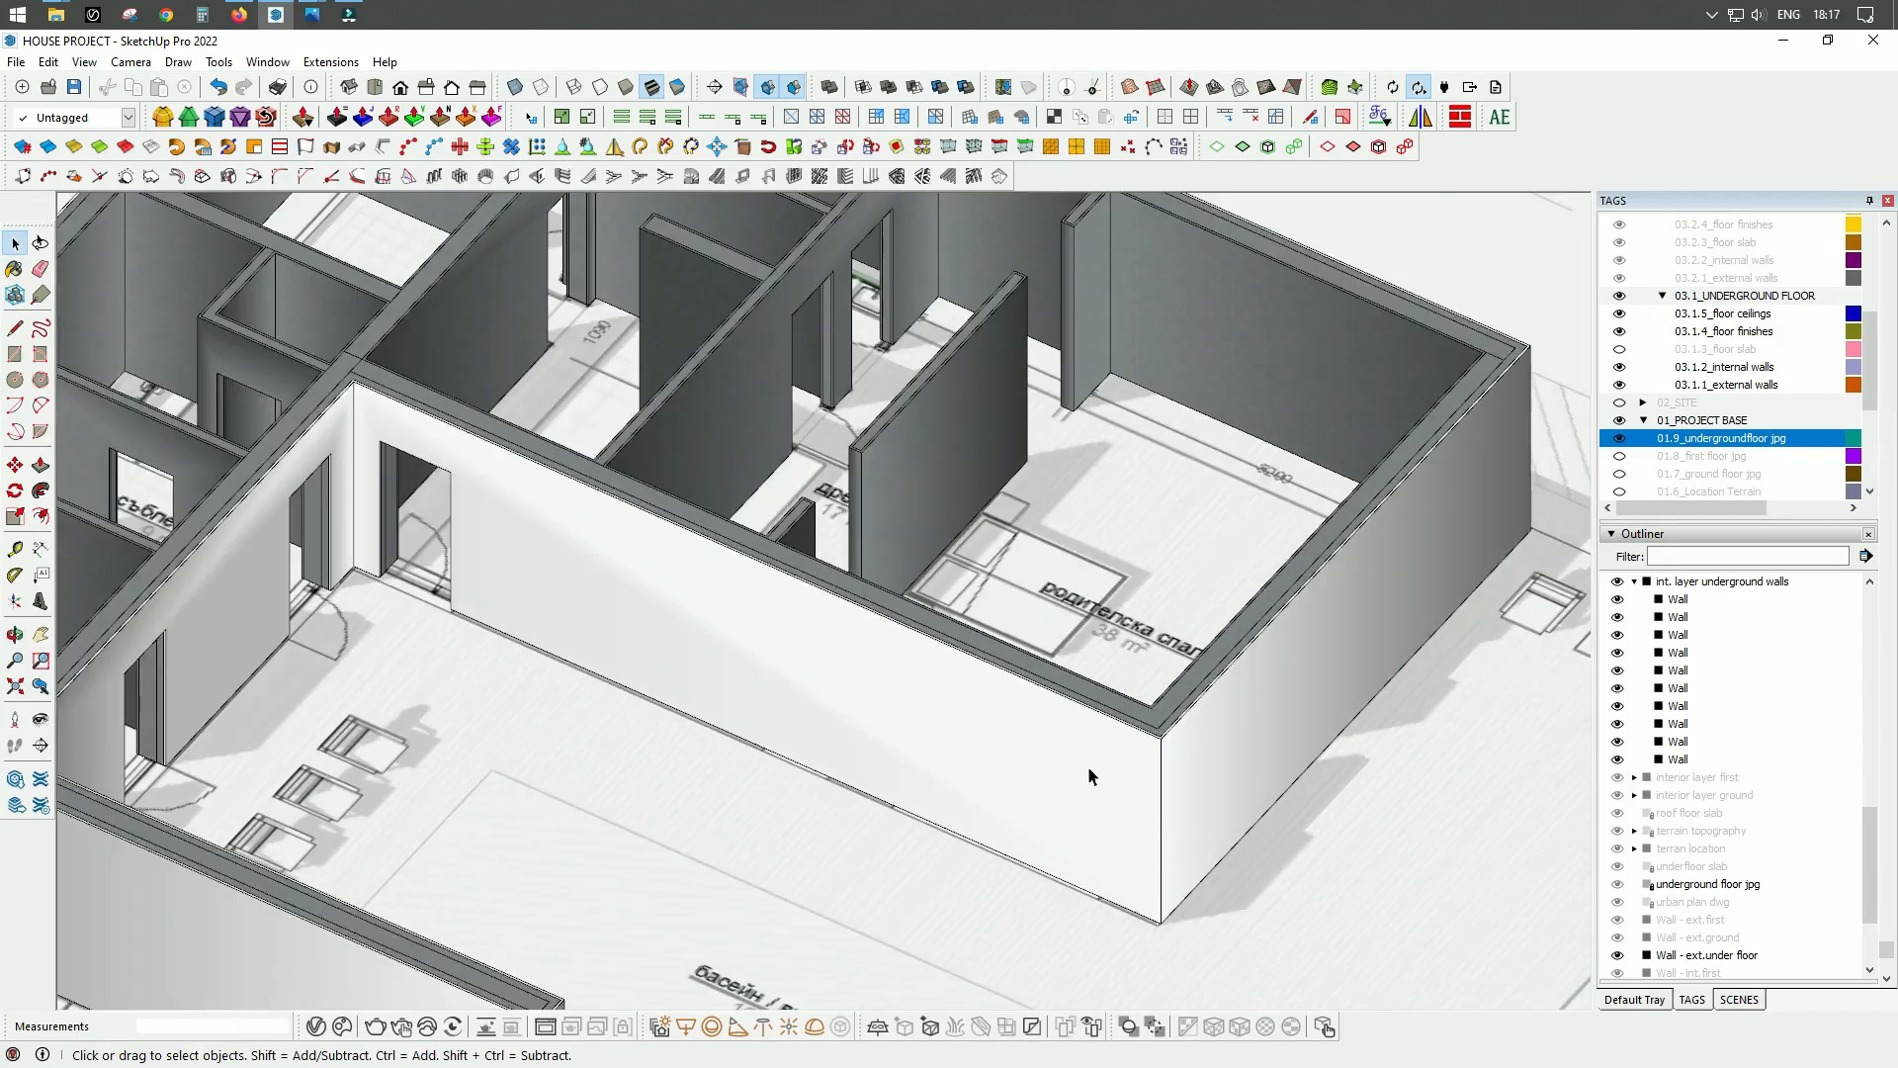
middle_drag(926, 877, 868, 822)
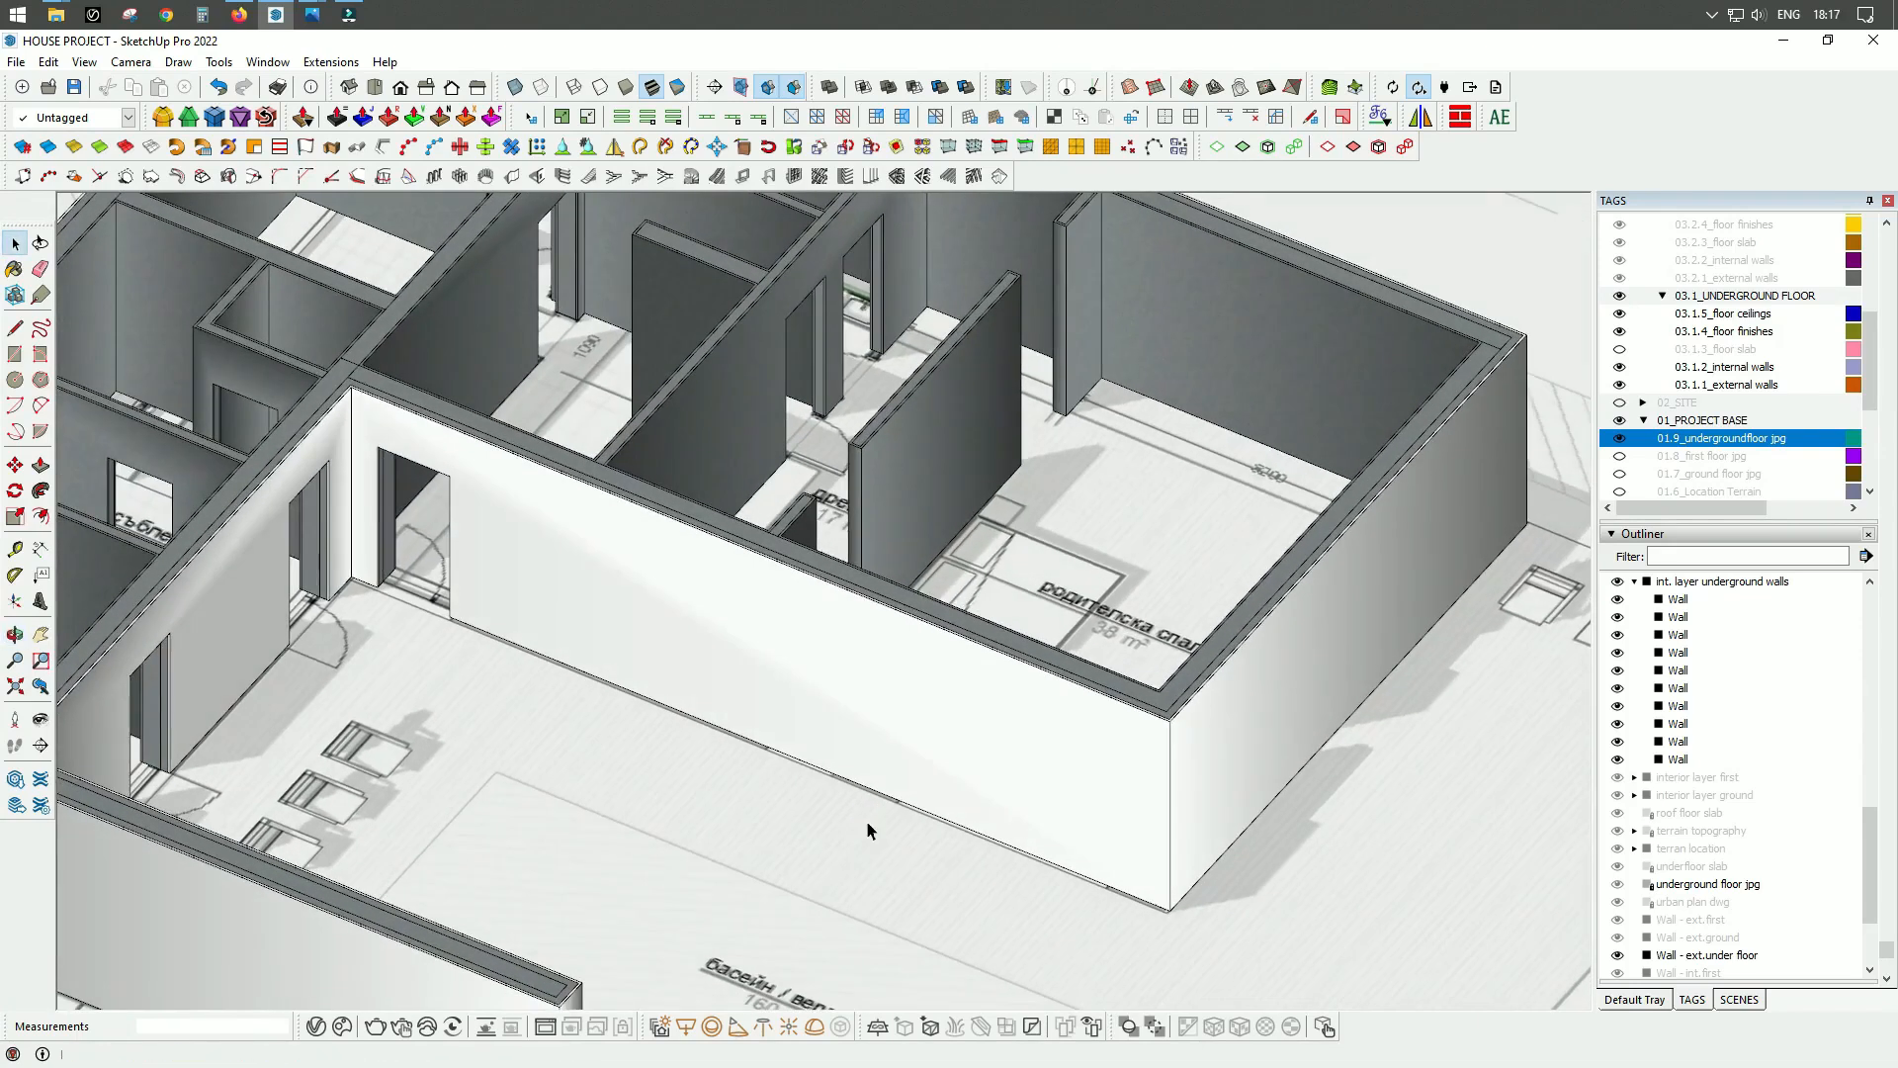
scroll(868, 829, up, 3)
key(t)
click(806, 761)
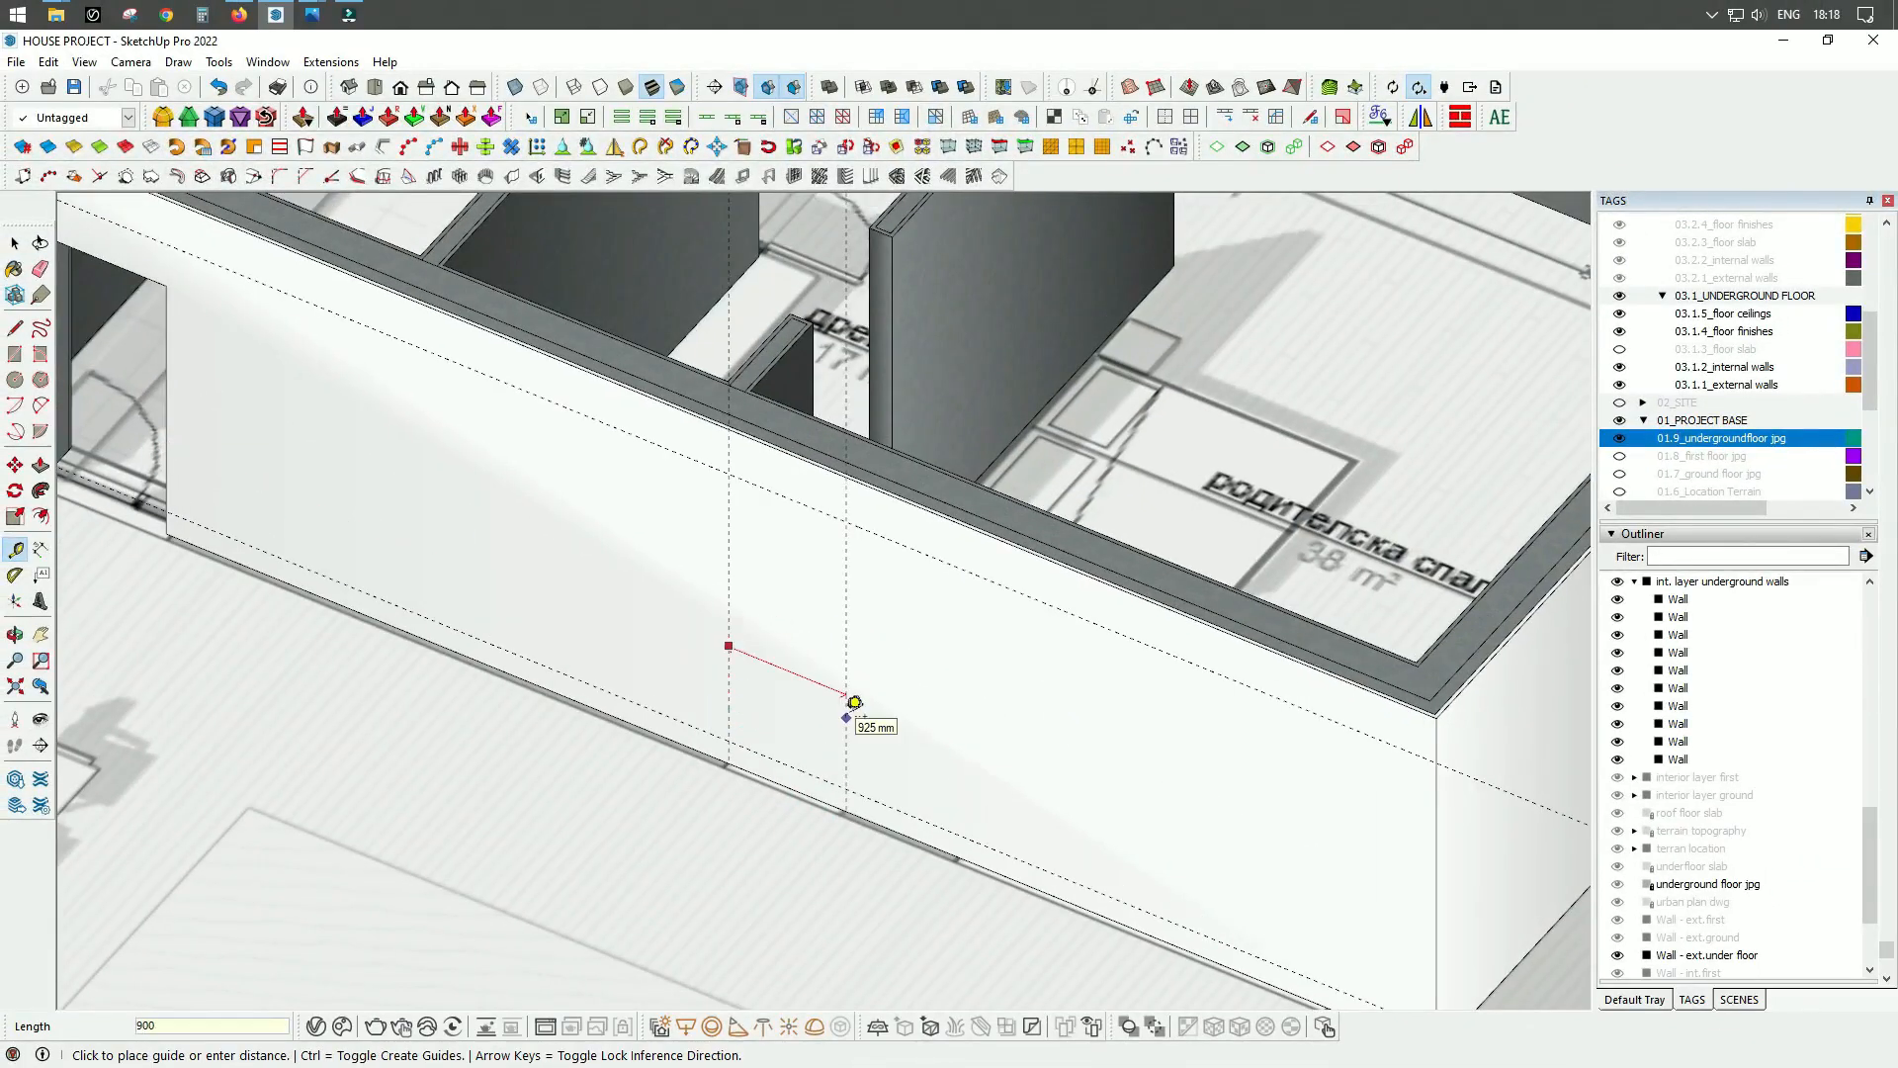
scroll(838, 685, down, 2)
click(1143, 825)
scroll(1087, 890, down, 3)
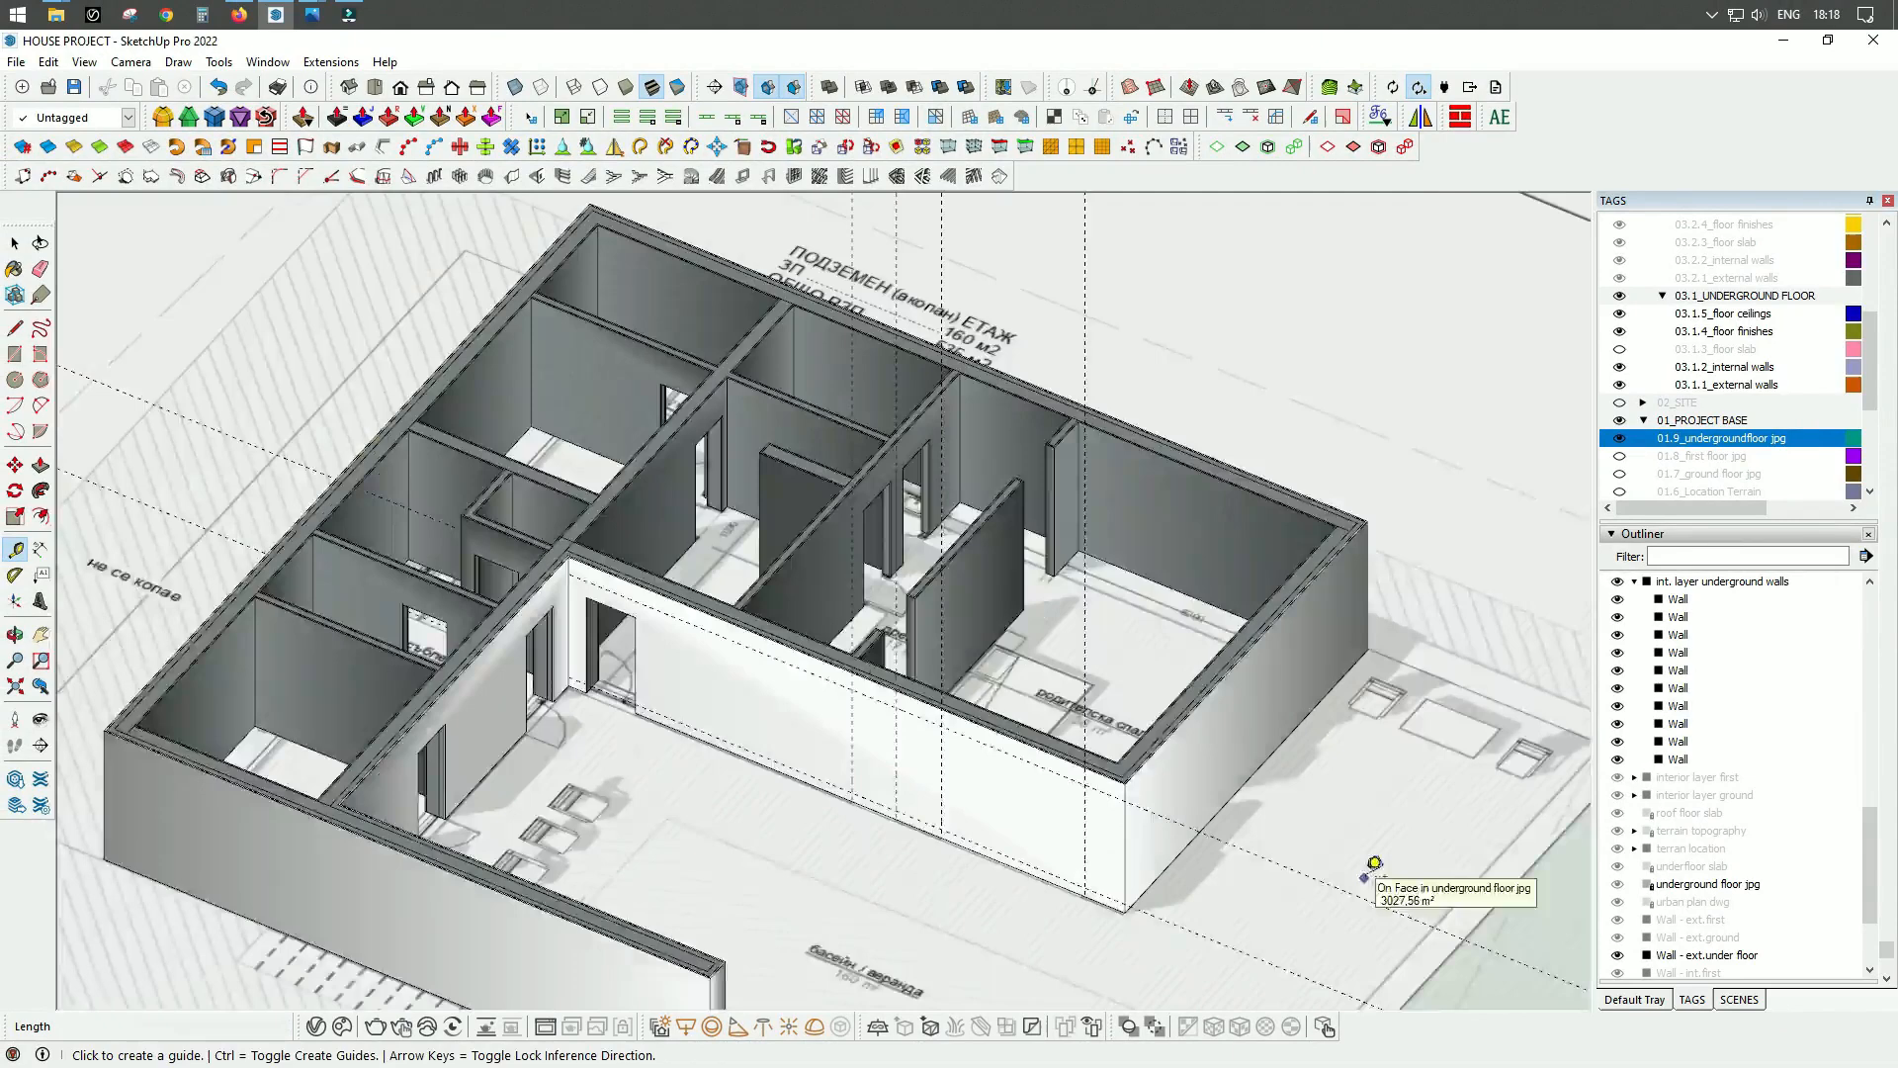
Step: Offset vertical window guides 2350 mm and 800 mm along the master bedroom's short end wall
middle_drag(1369, 865, 751, 820)
scroll(752, 821, up, 5)
click(683, 821)
scroll(915, 801, down, 2)
middle_drag(894, 814, 1164, 801)
scroll(932, 712, up, 3)
text(2350)
key(Return)
middle_drag(1173, 719, 1168, 783)
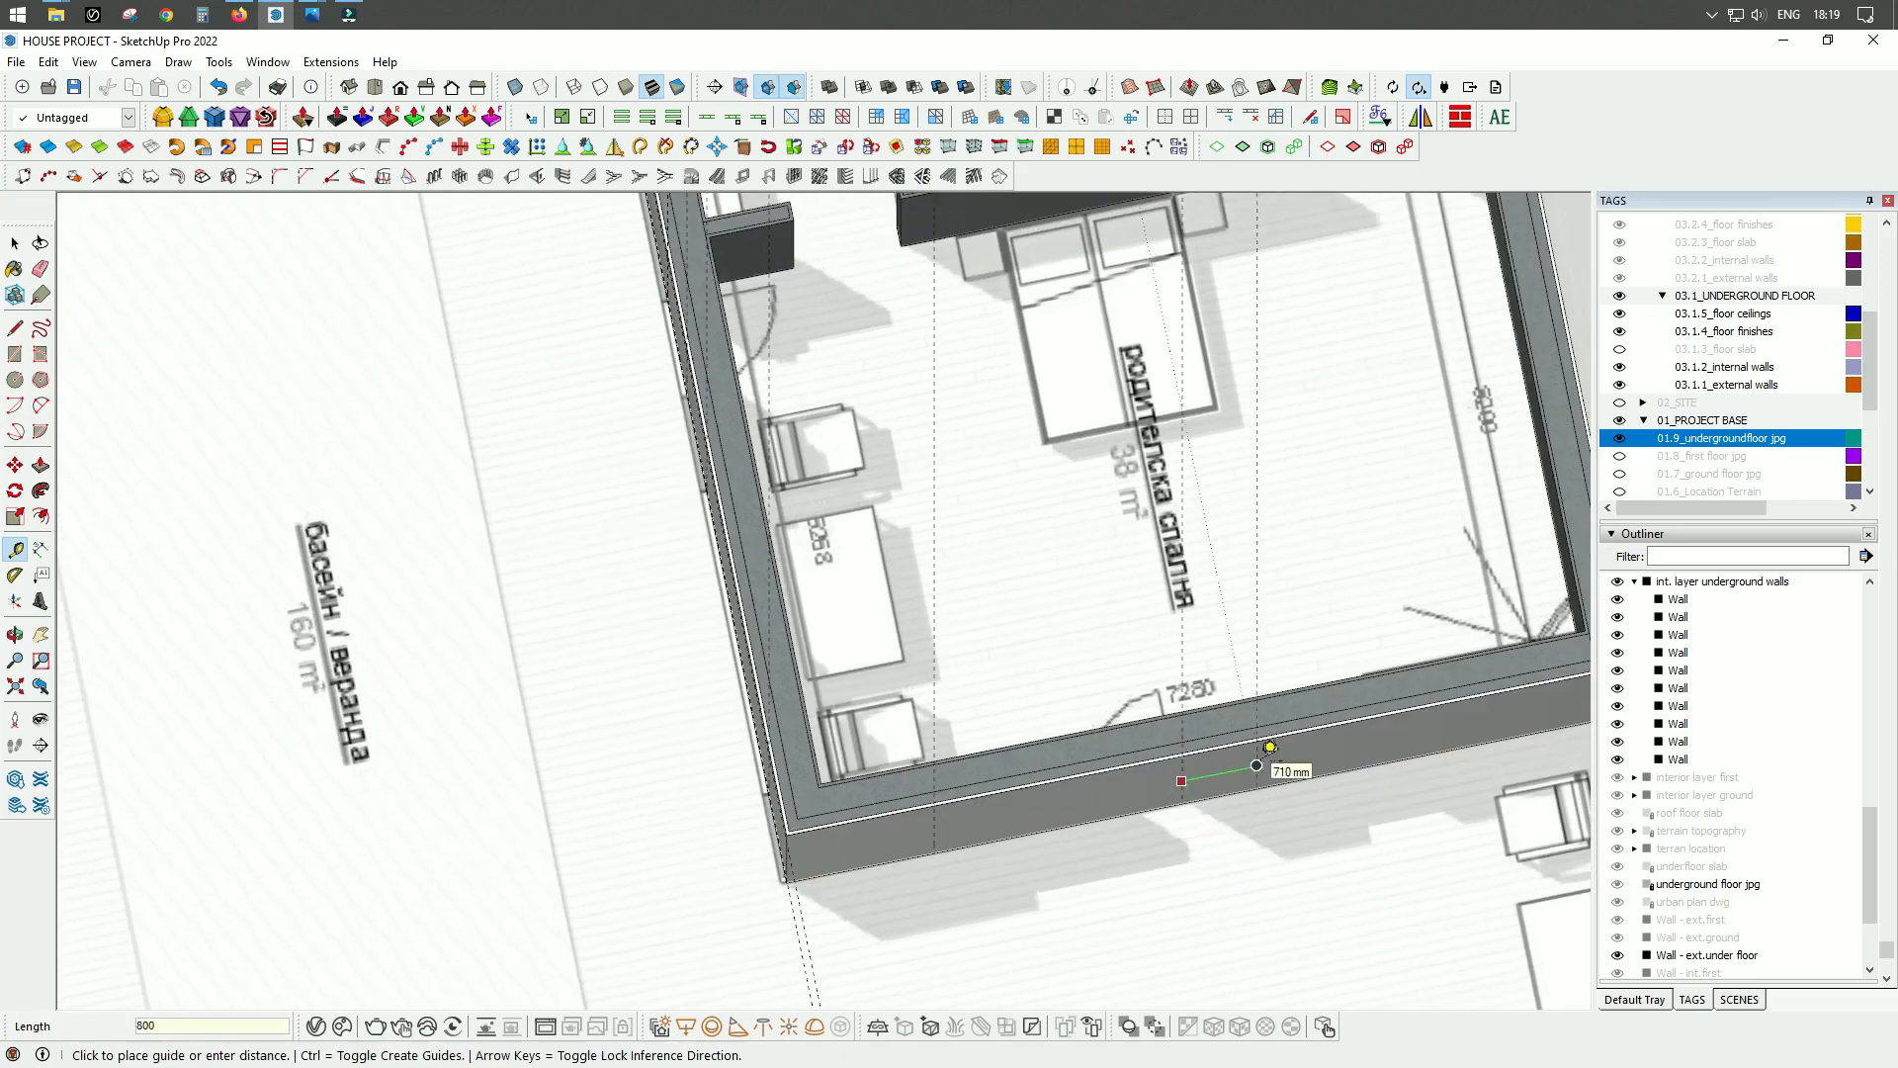
key(Return)
scroll(1256, 766, down, 3)
middle_drag(1304, 768, 845, 726)
key(space)
Step: Create the narrow window openings at the guides on the terrace wall and the bedroom's end wall
scroll(1097, 771, down, 5)
scroll(745, 625, up, 5)
click(537, 176)
click(171, 510)
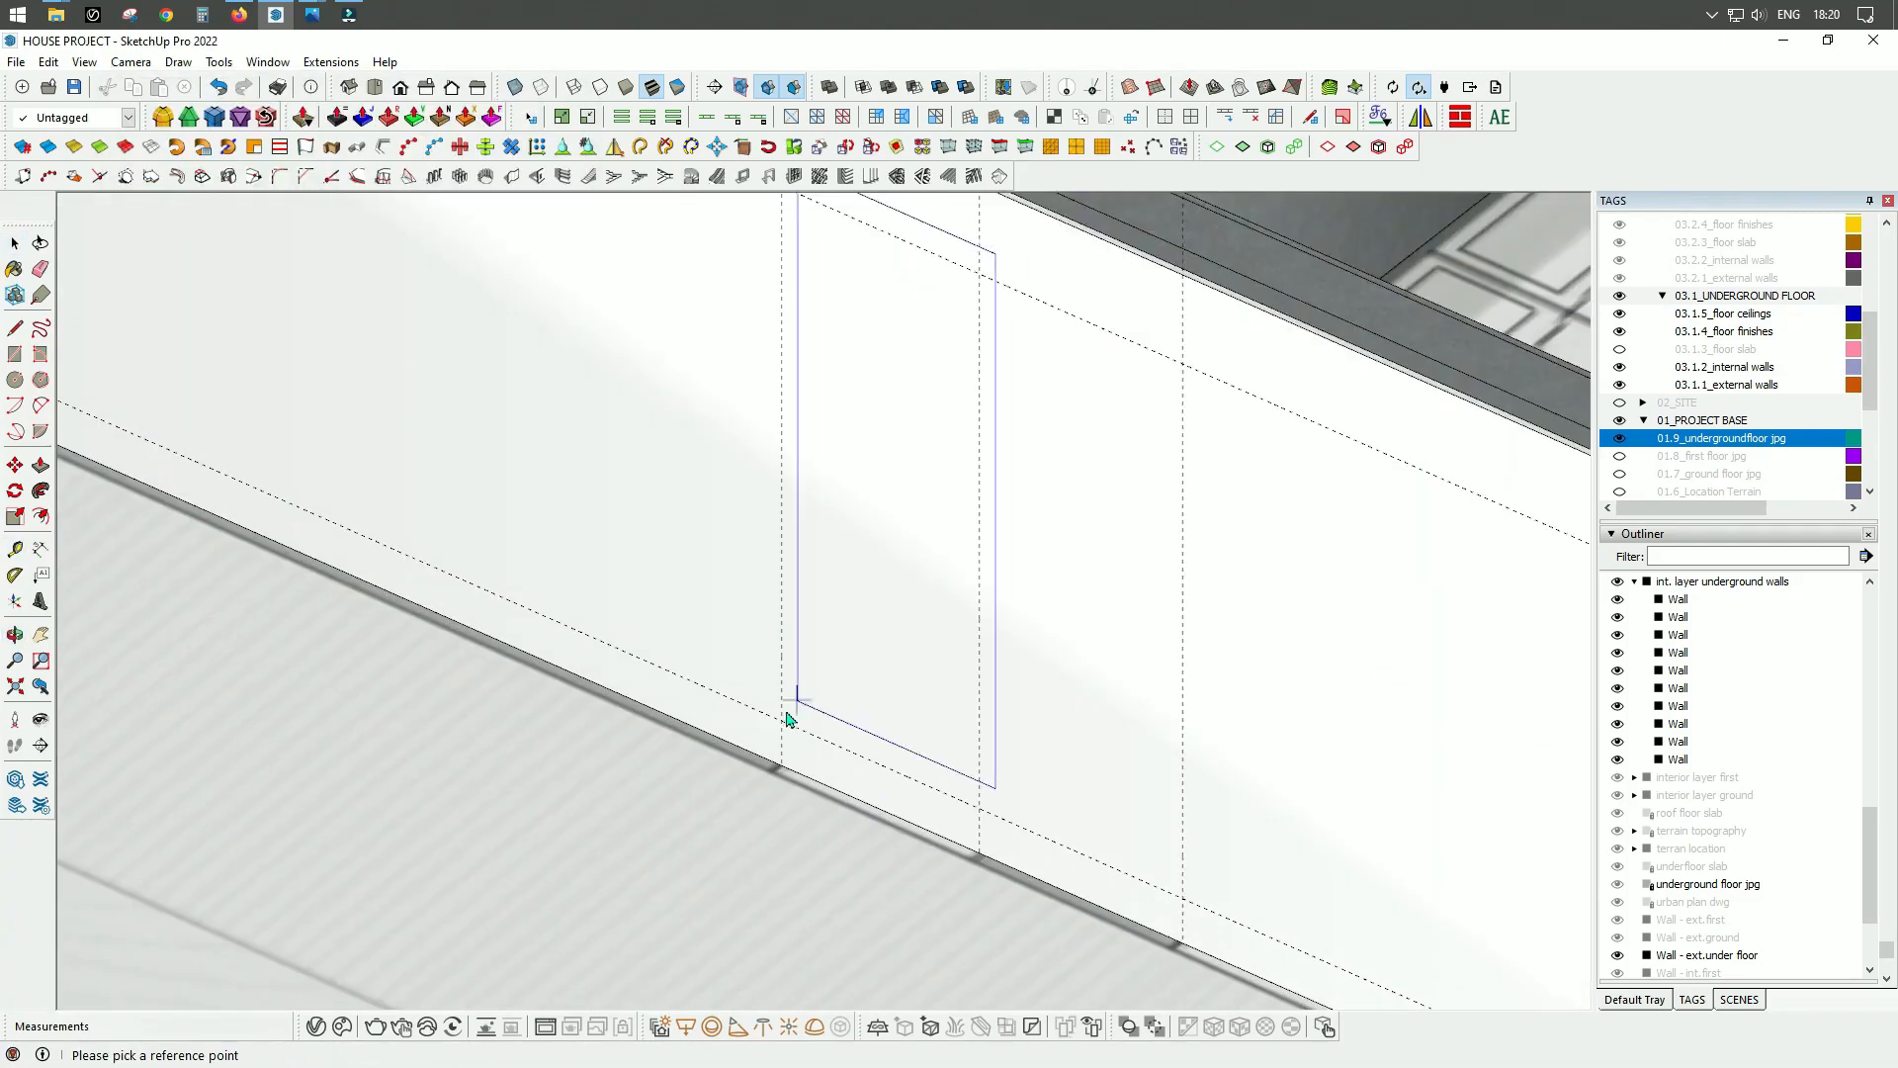
scroll(774, 777, up, 5)
scroll(682, 620, down, 5)
middle_drag(683, 620, 784, 741)
scroll(1137, 850, up, 6)
middle_drag(1137, 851, 1047, 870)
click(1040, 878)
Step: Create the wide window openings at the guides on both walls beside the master bedroom's outer corner
scroll(1339, 786, down, 3)
middle_drag(1339, 786, 380, 584)
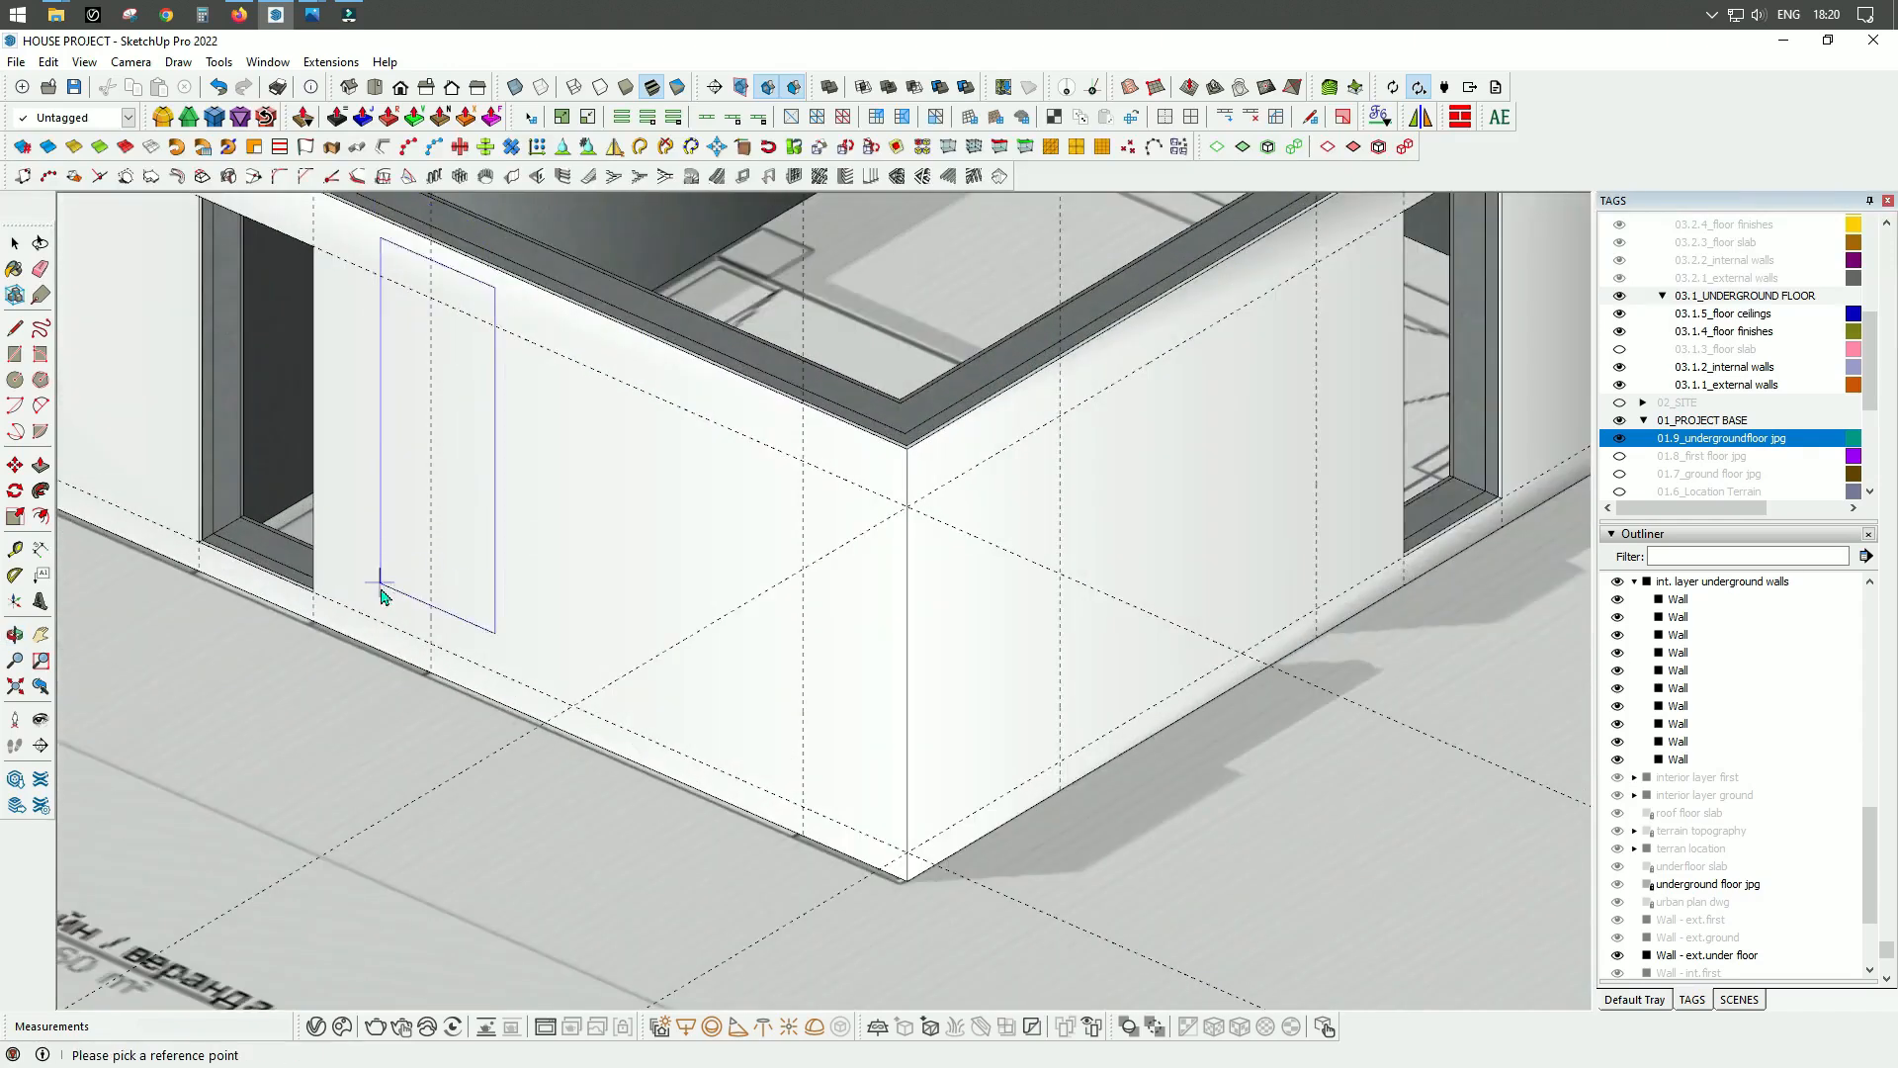
click(185, 510)
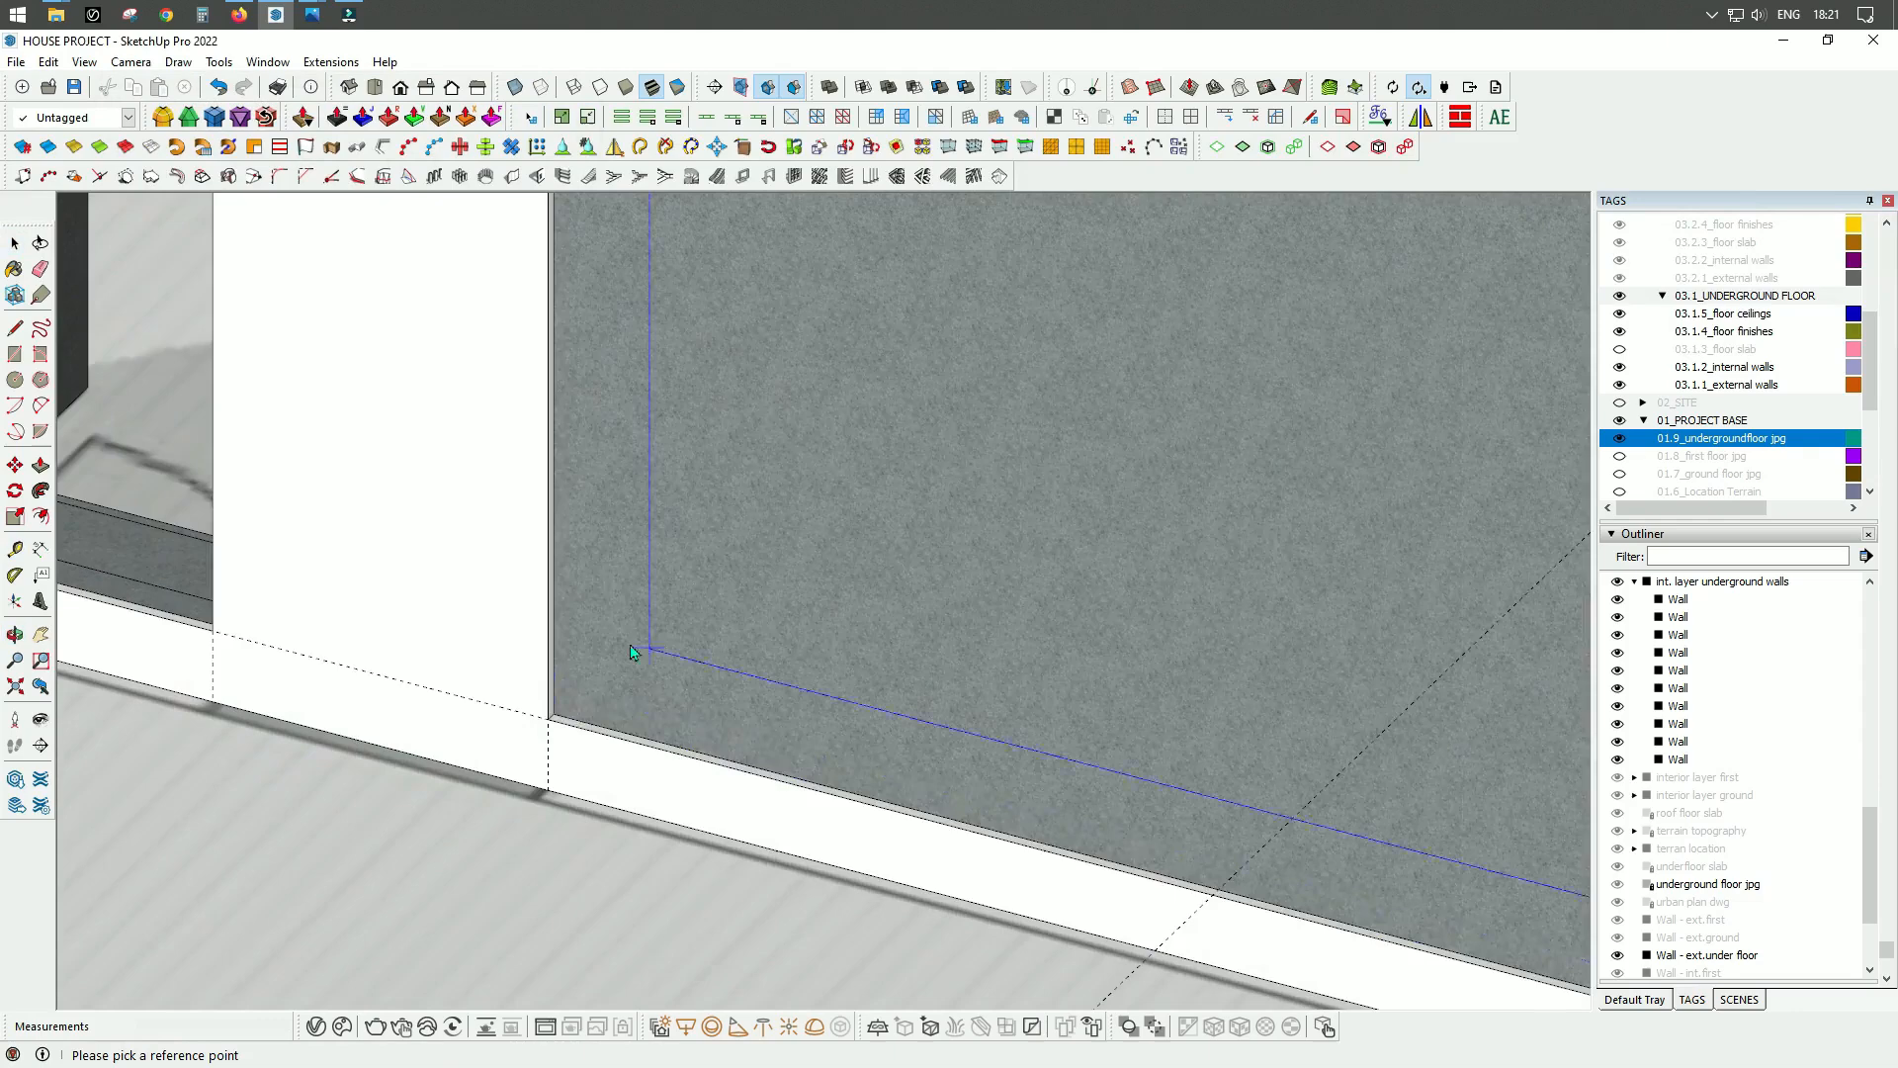
click(583, 703)
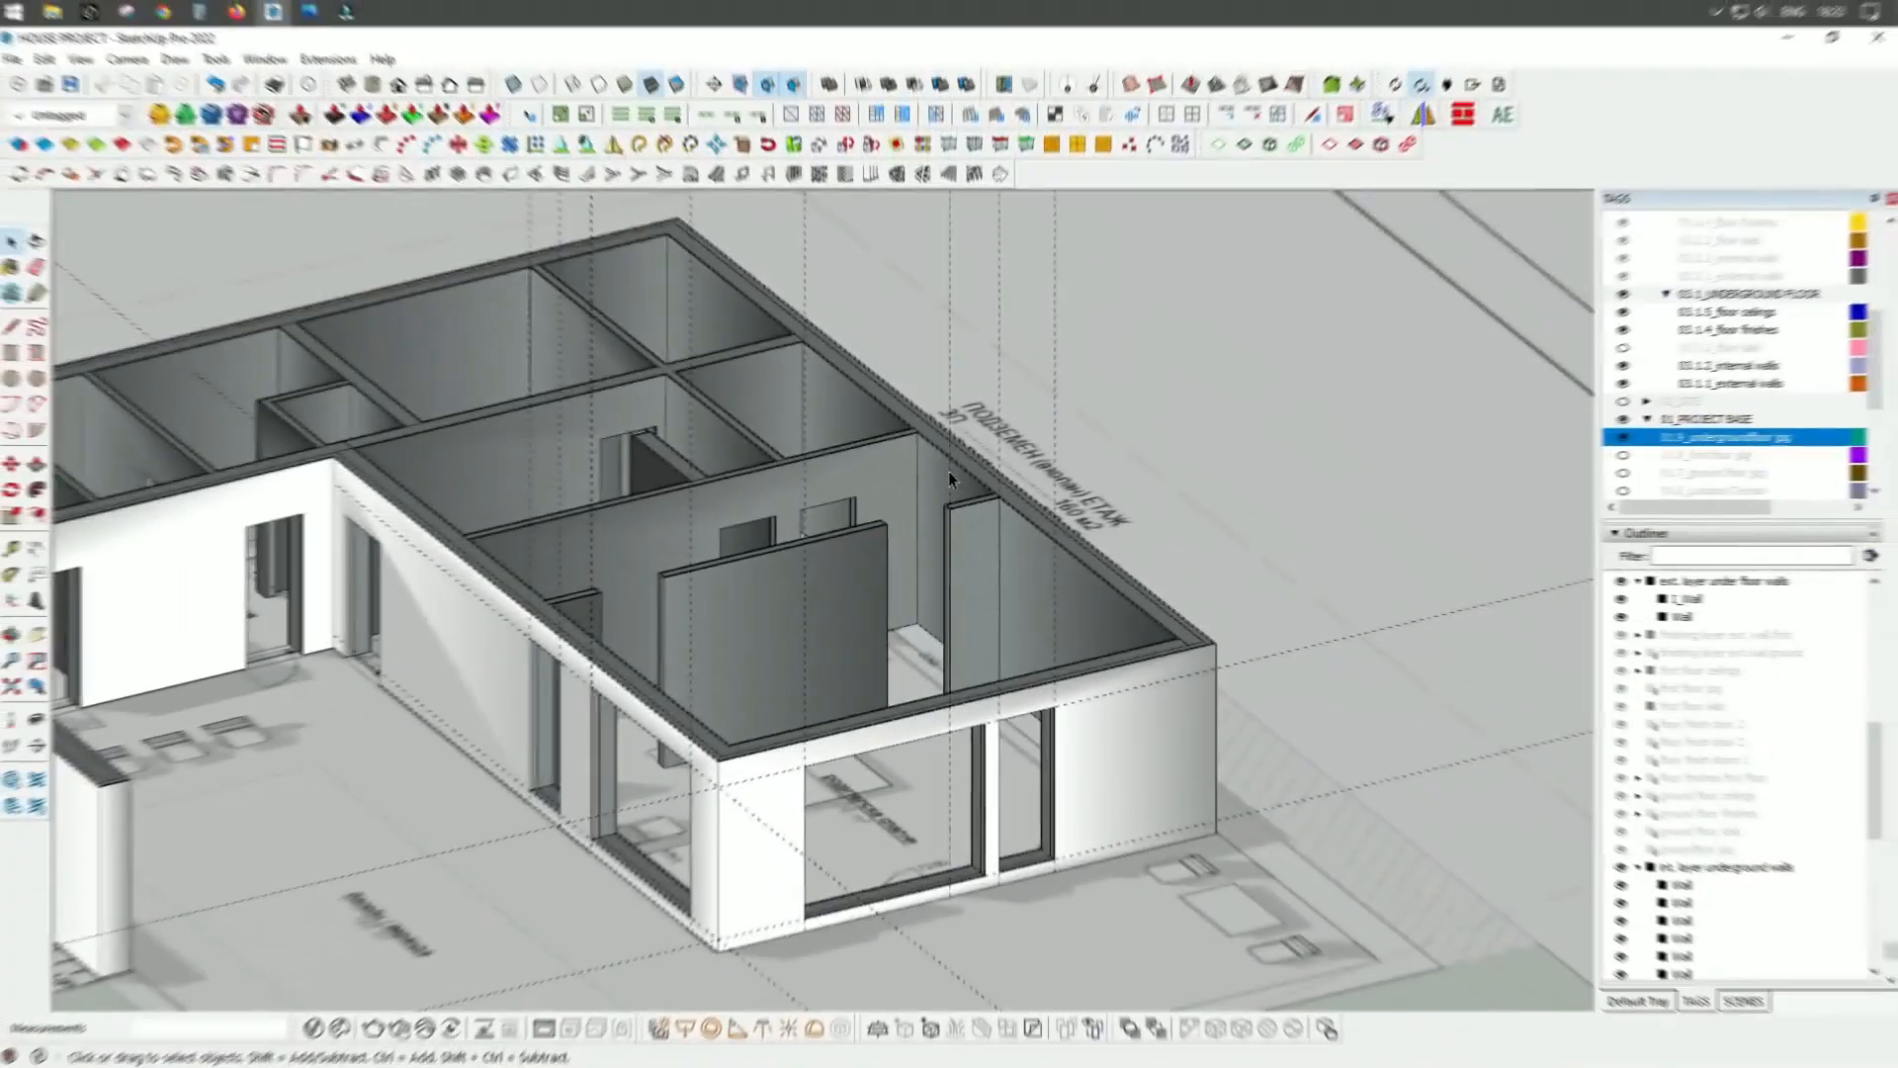
key(space)
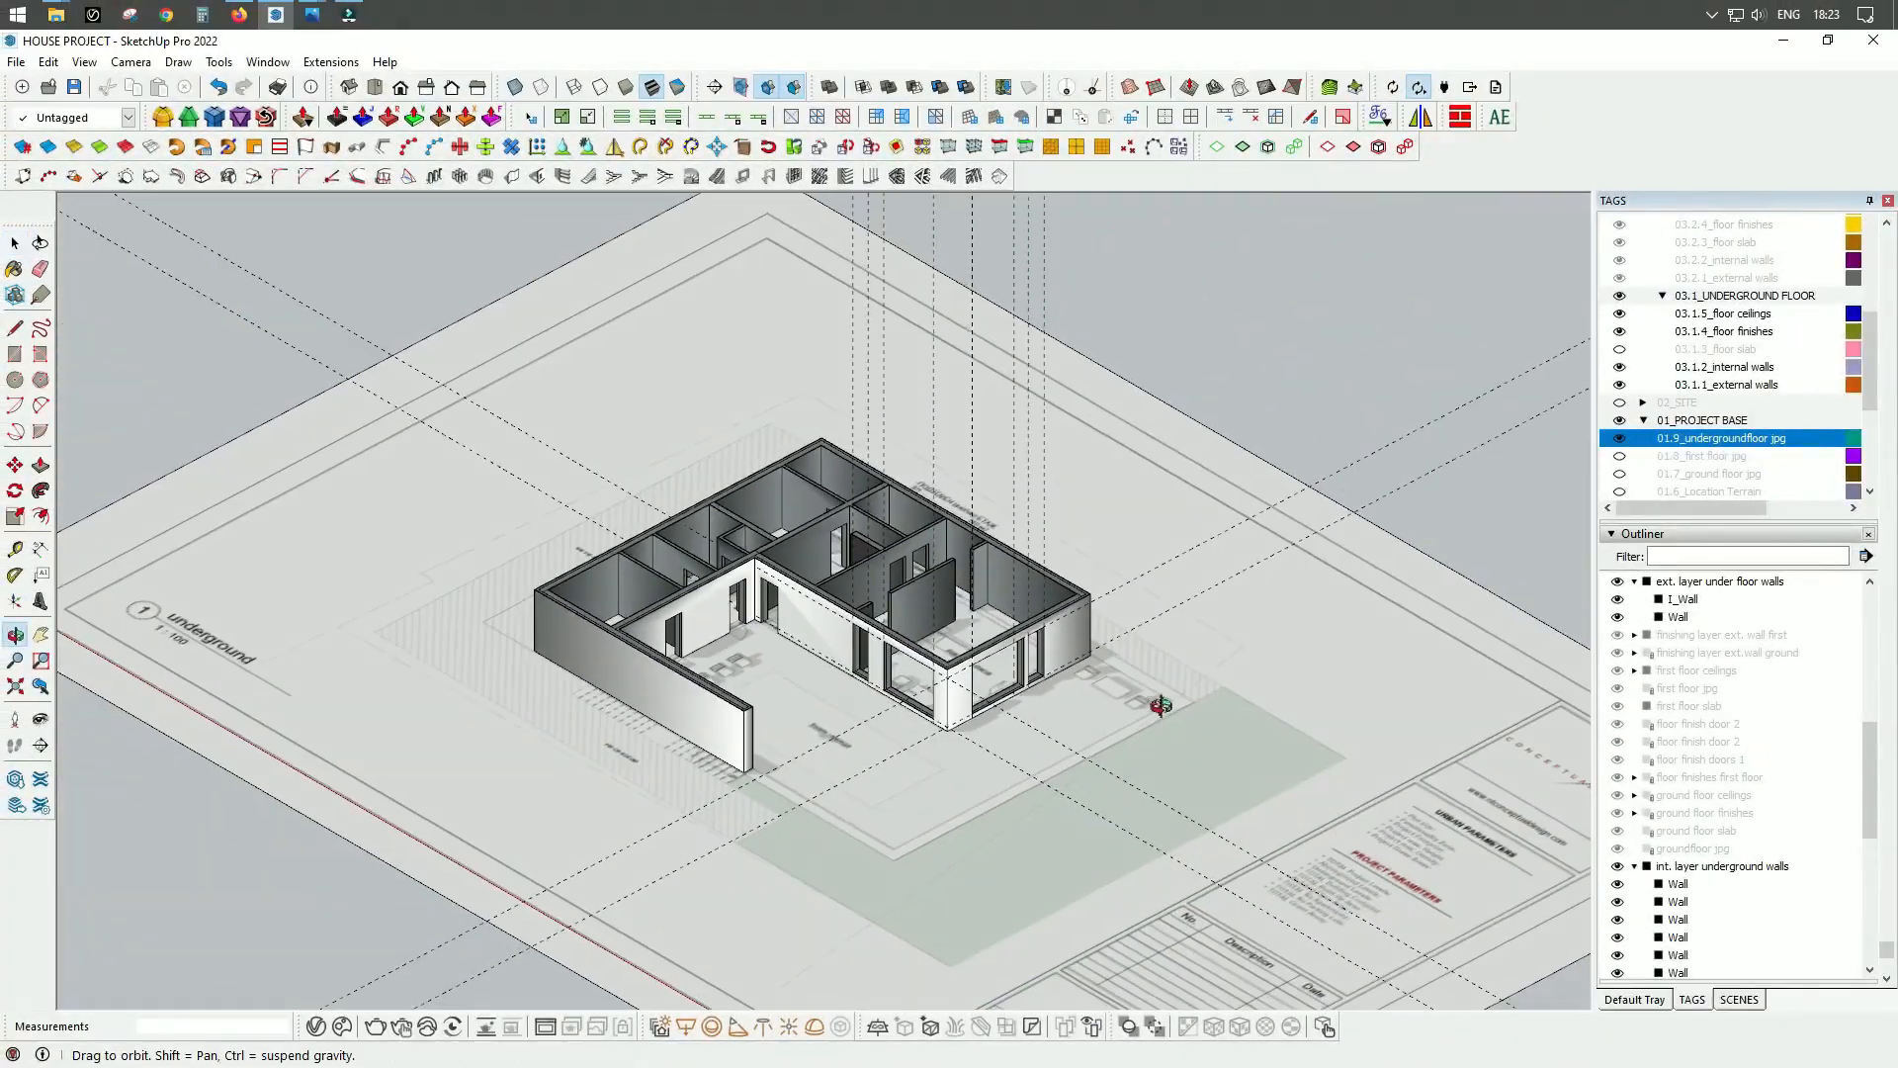
Step: Delete all guides used for the window openings
drag(1161, 706, 1107, 607)
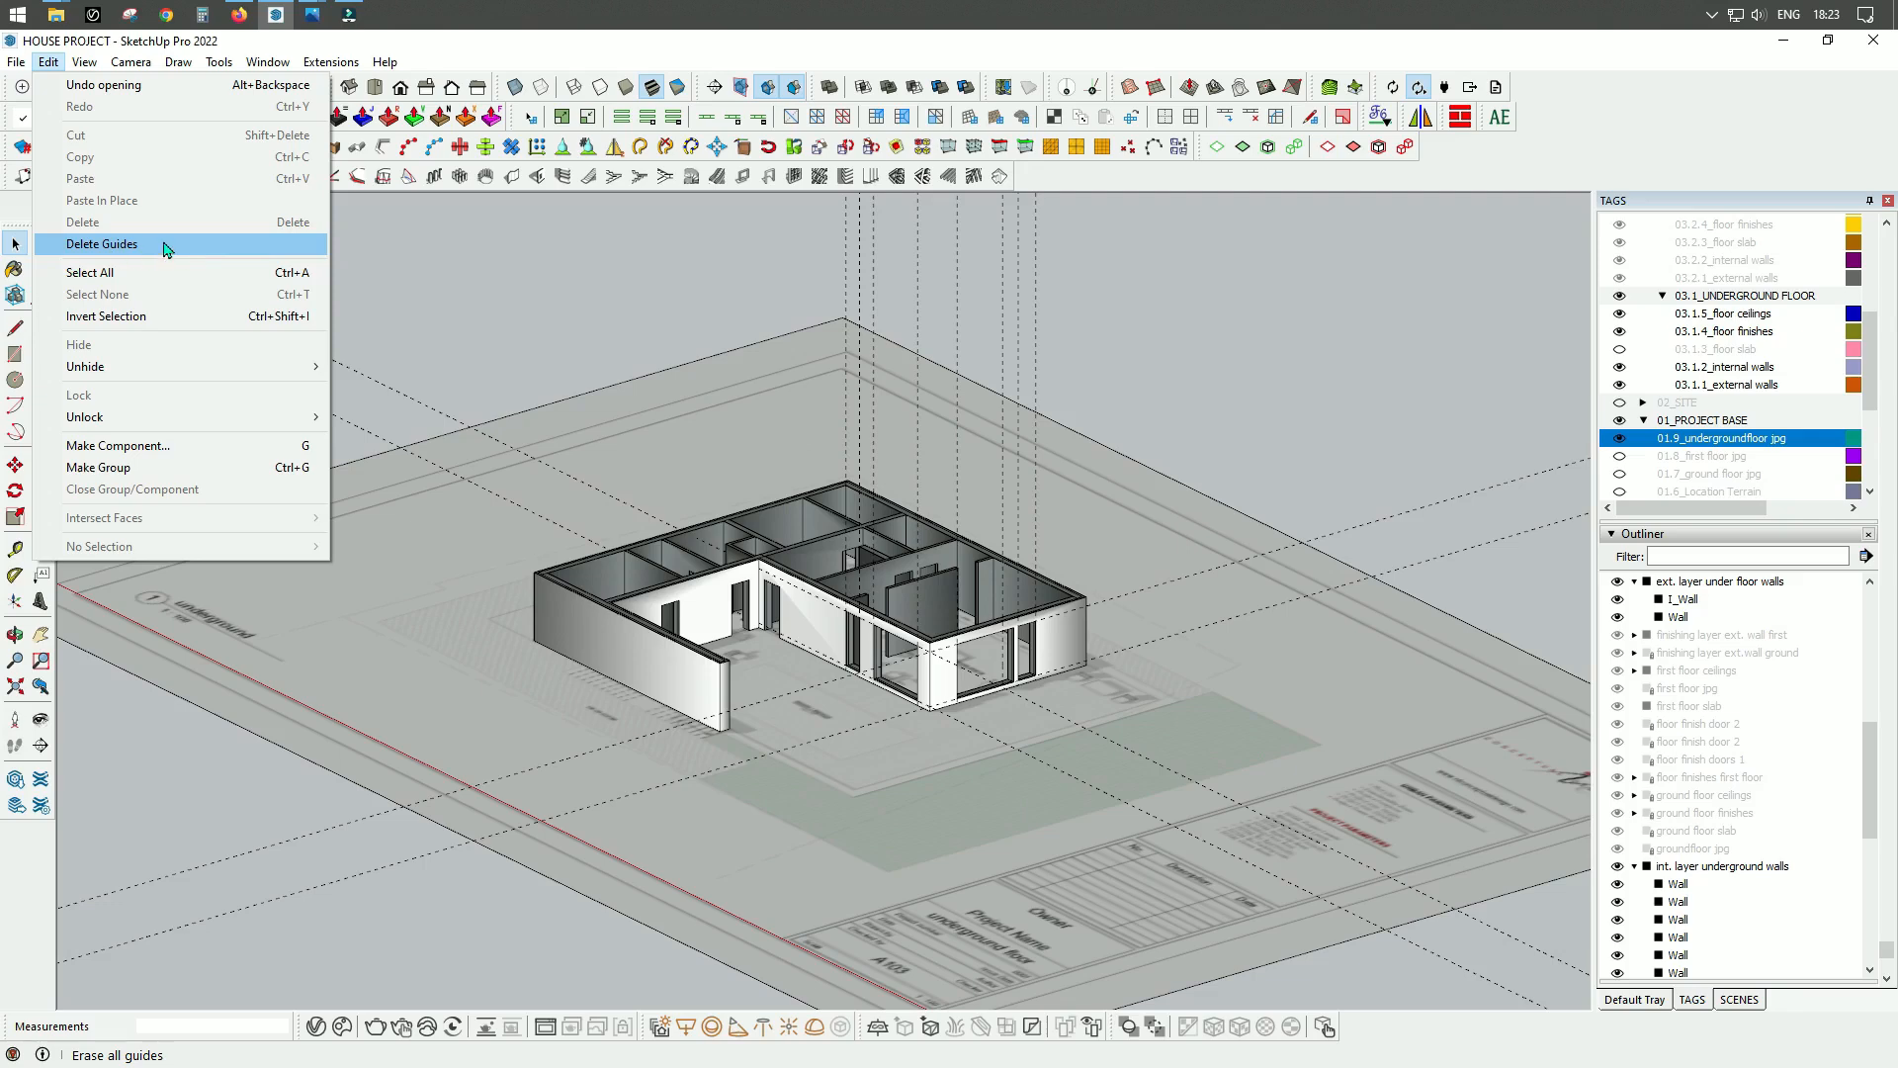
scroll(991, 640, up, 5)
middle_drag(992, 639, 1139, 749)
scroll(1139, 750, down, 5)
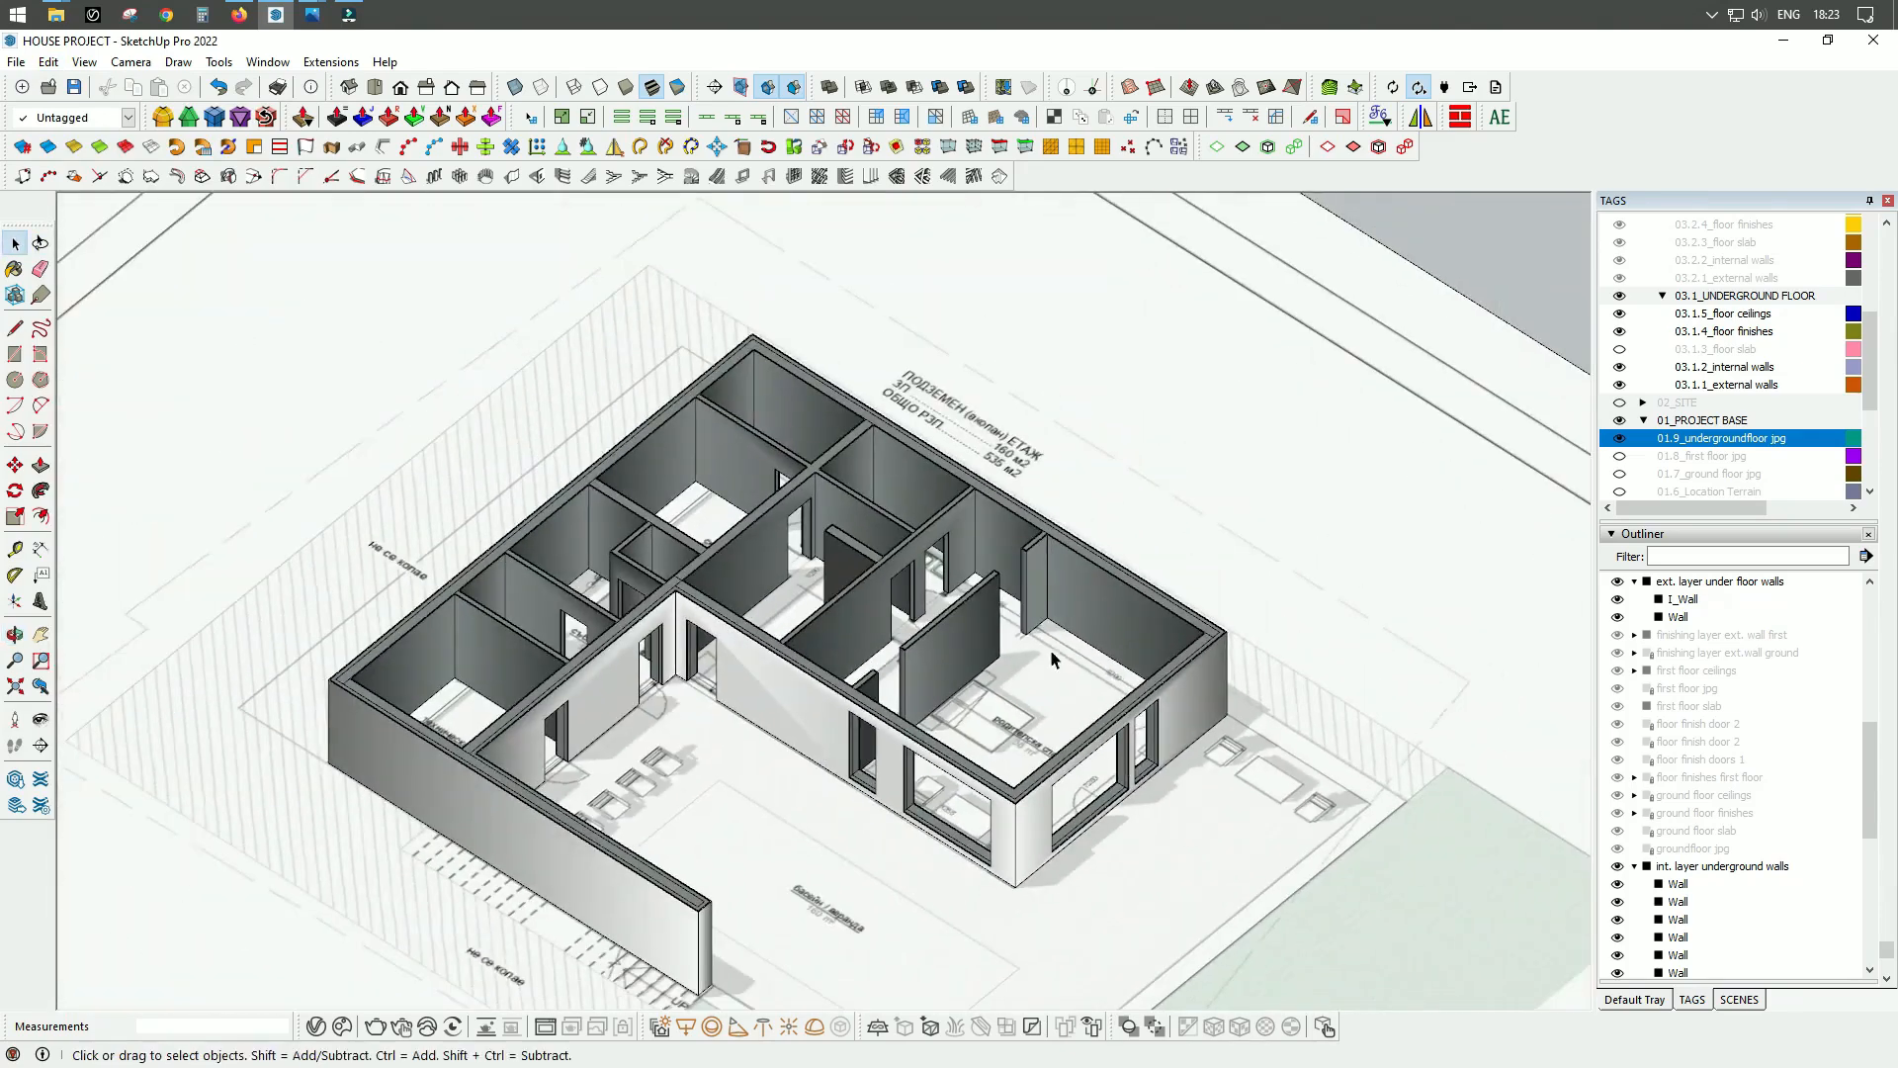
Step: Examine the finished door and window openings of the underground floor from several angles
middle_drag(1050, 650, 1017, 721)
scroll(1014, 736, up, 4)
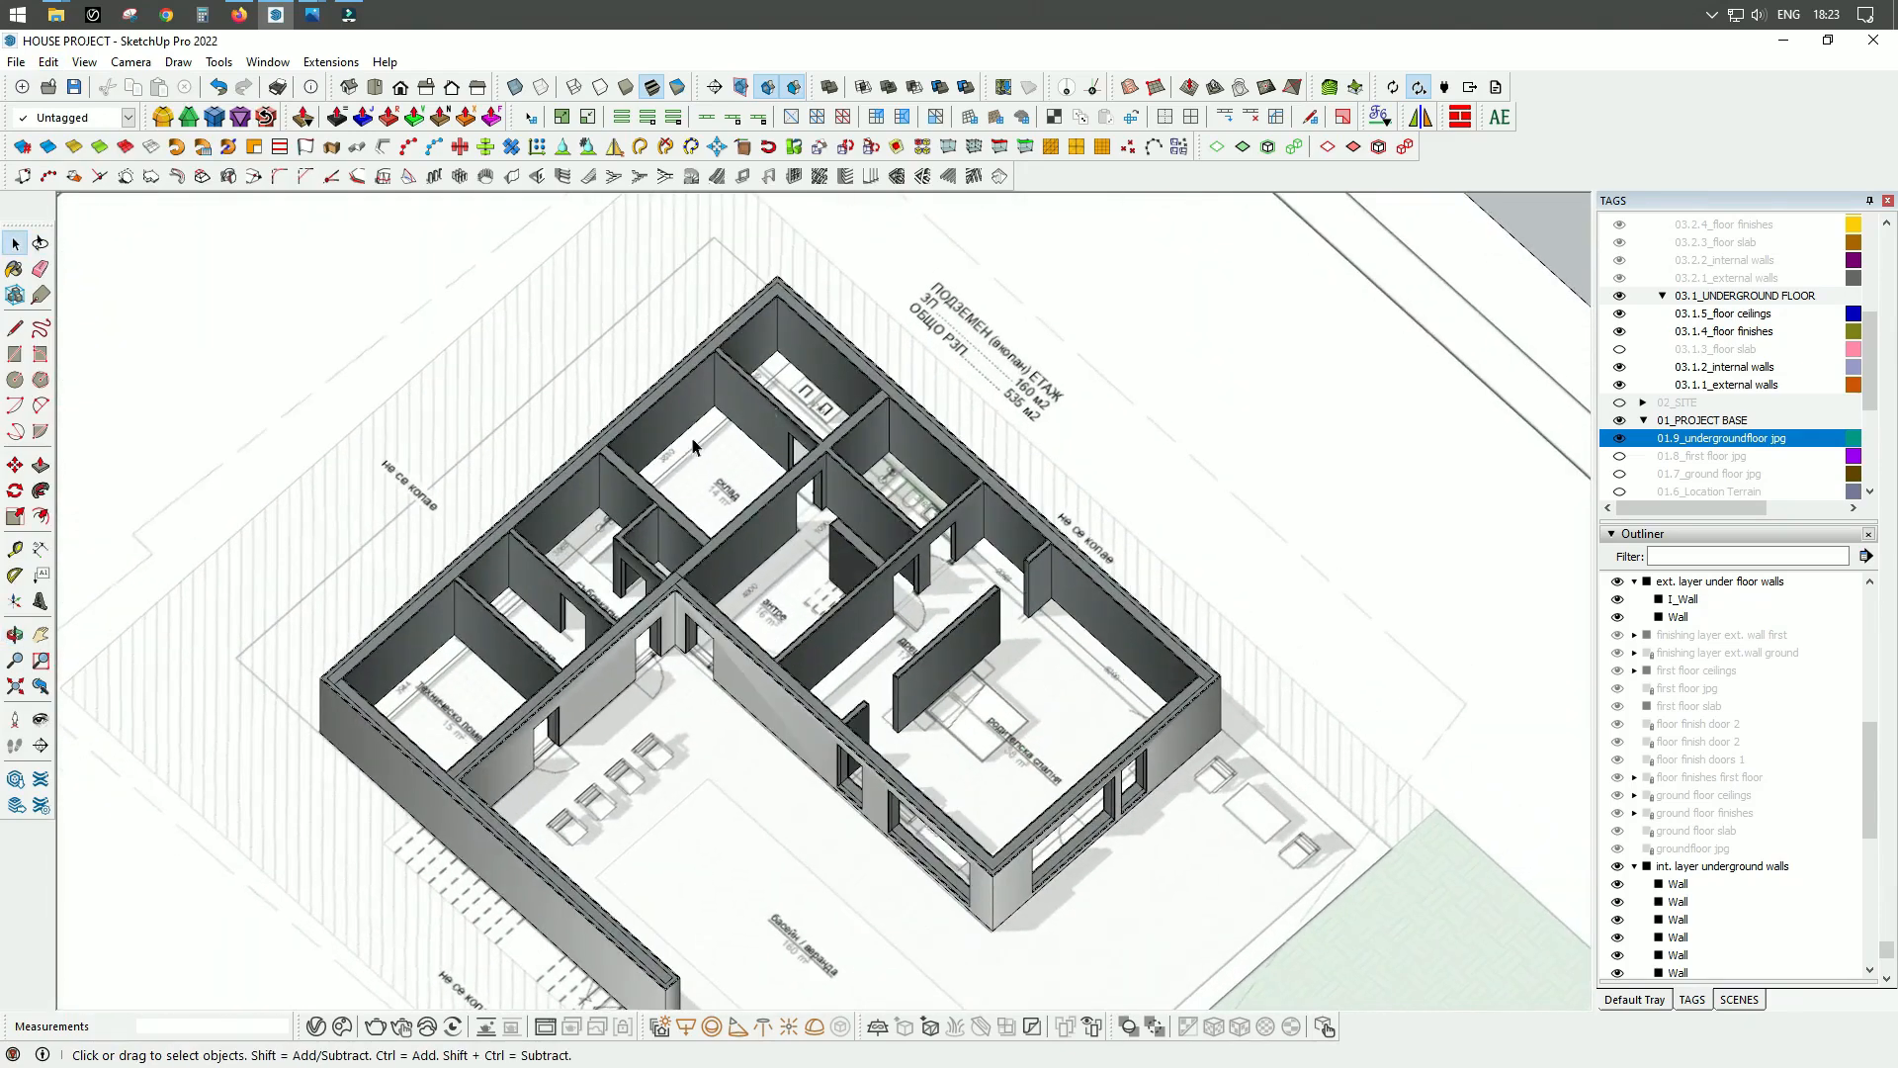
middle_drag(838, 774, 898, 566)
scroll(841, 445, up, 4)
middle_drag(779, 529, 706, 375)
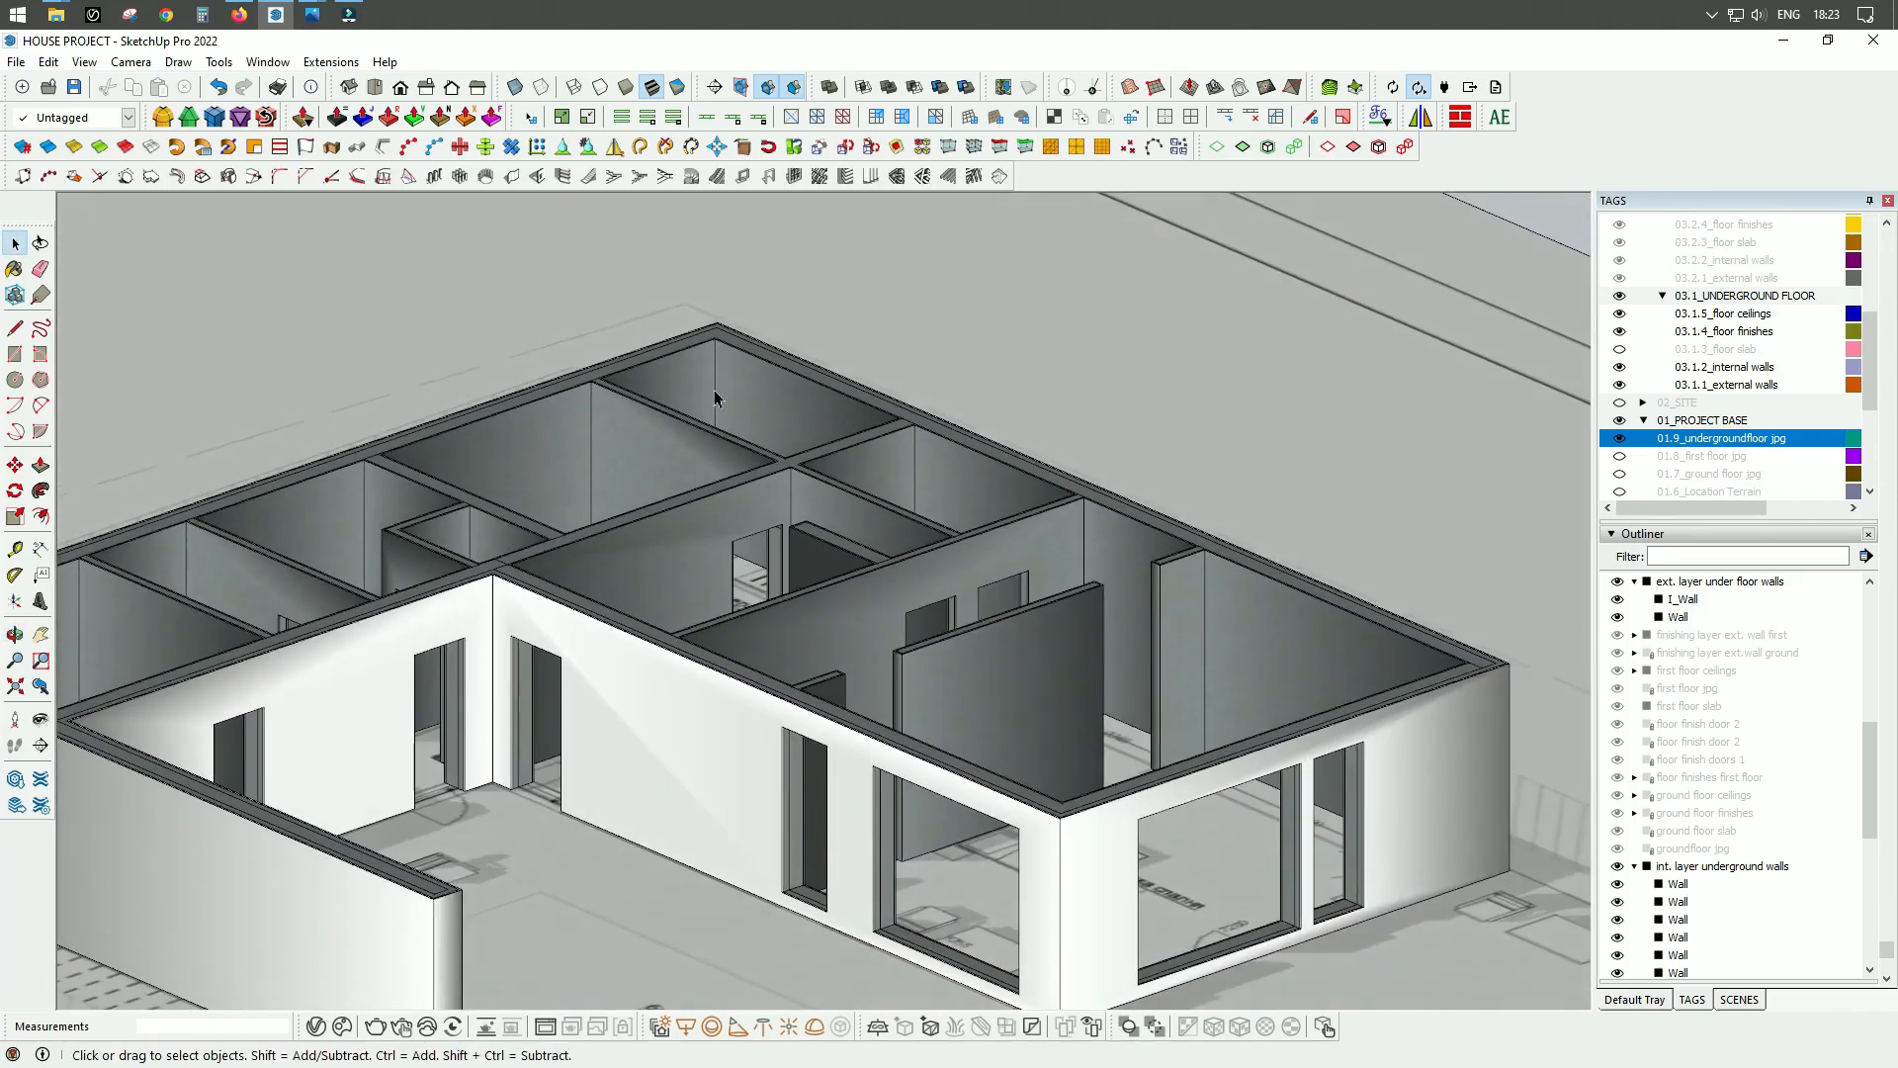
scroll(834, 569, down, 4)
middle_drag(939, 521, 804, 678)
scroll(863, 415, up, 1)
scroll(827, 474, up, 2)
middle_drag(823, 477, 904, 539)
scroll(808, 721, down, 3)
scroll(788, 640, up, 3)
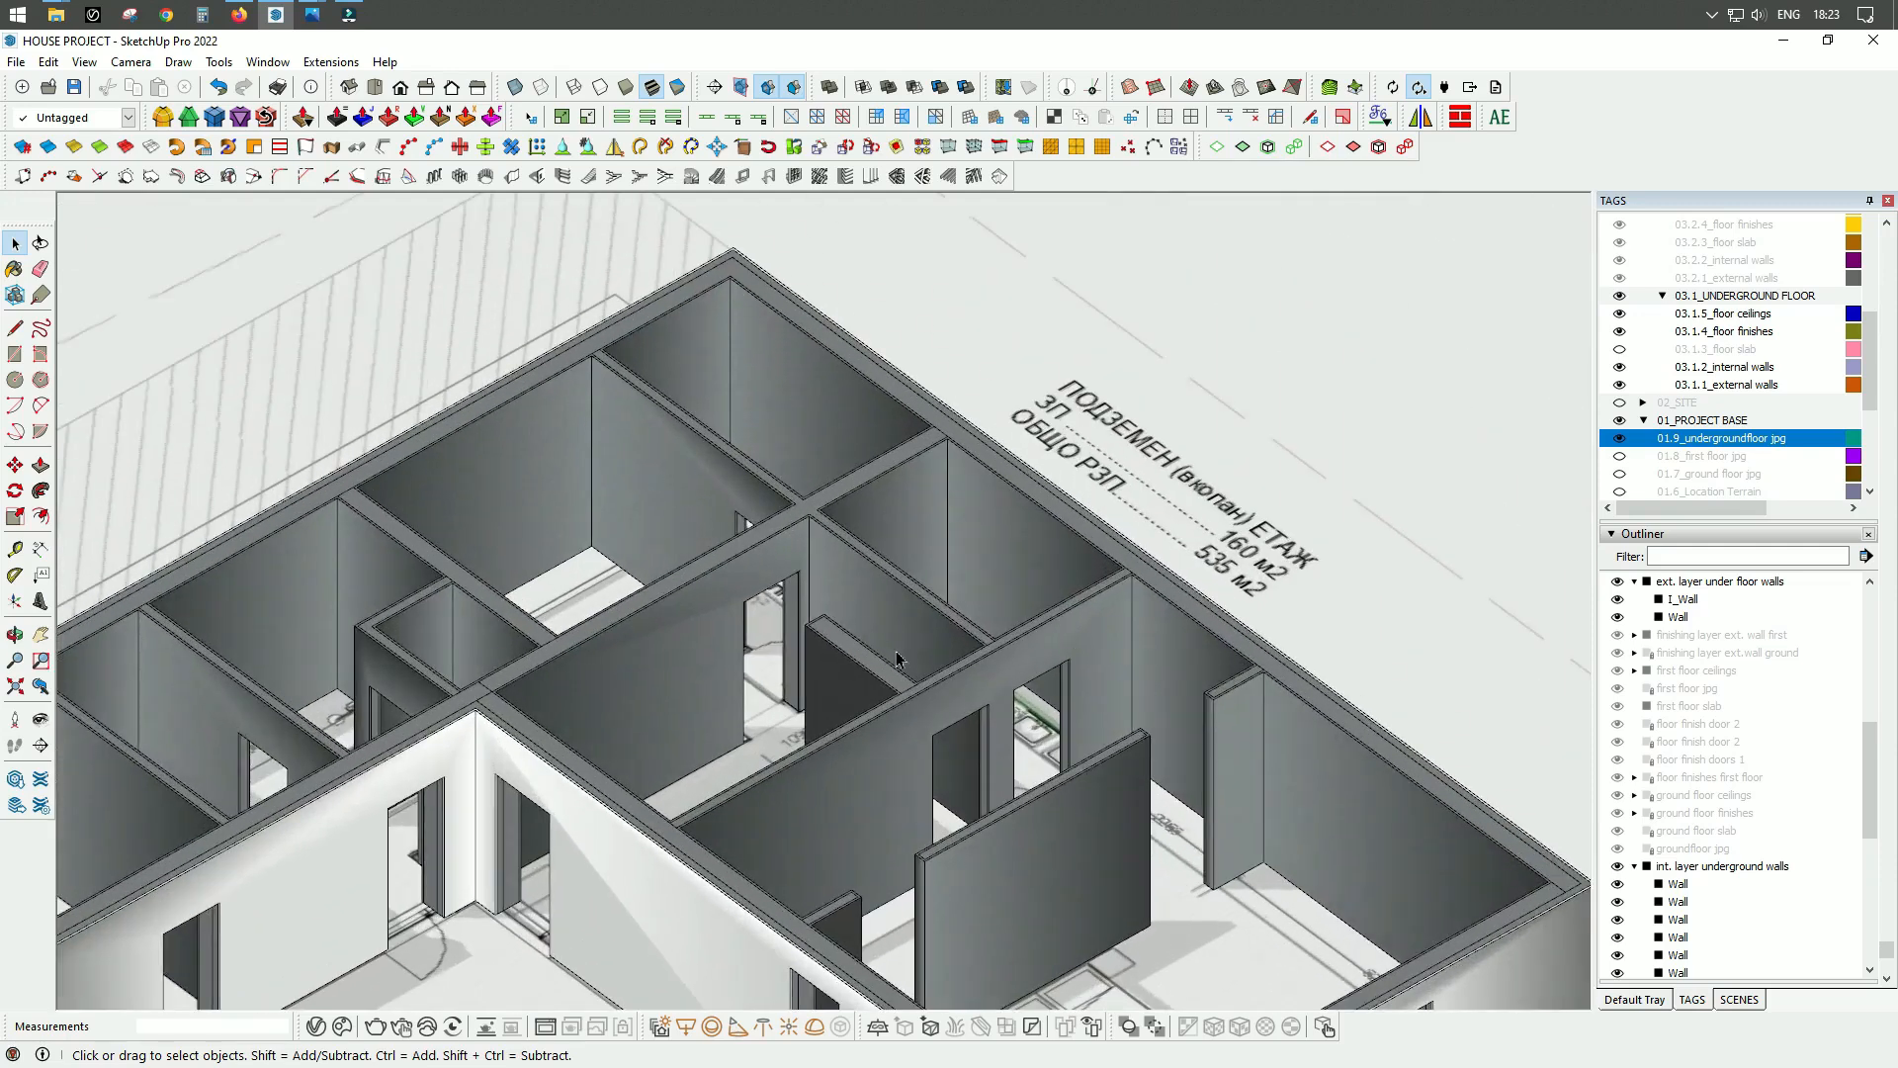
scroll(958, 498, down, 3)
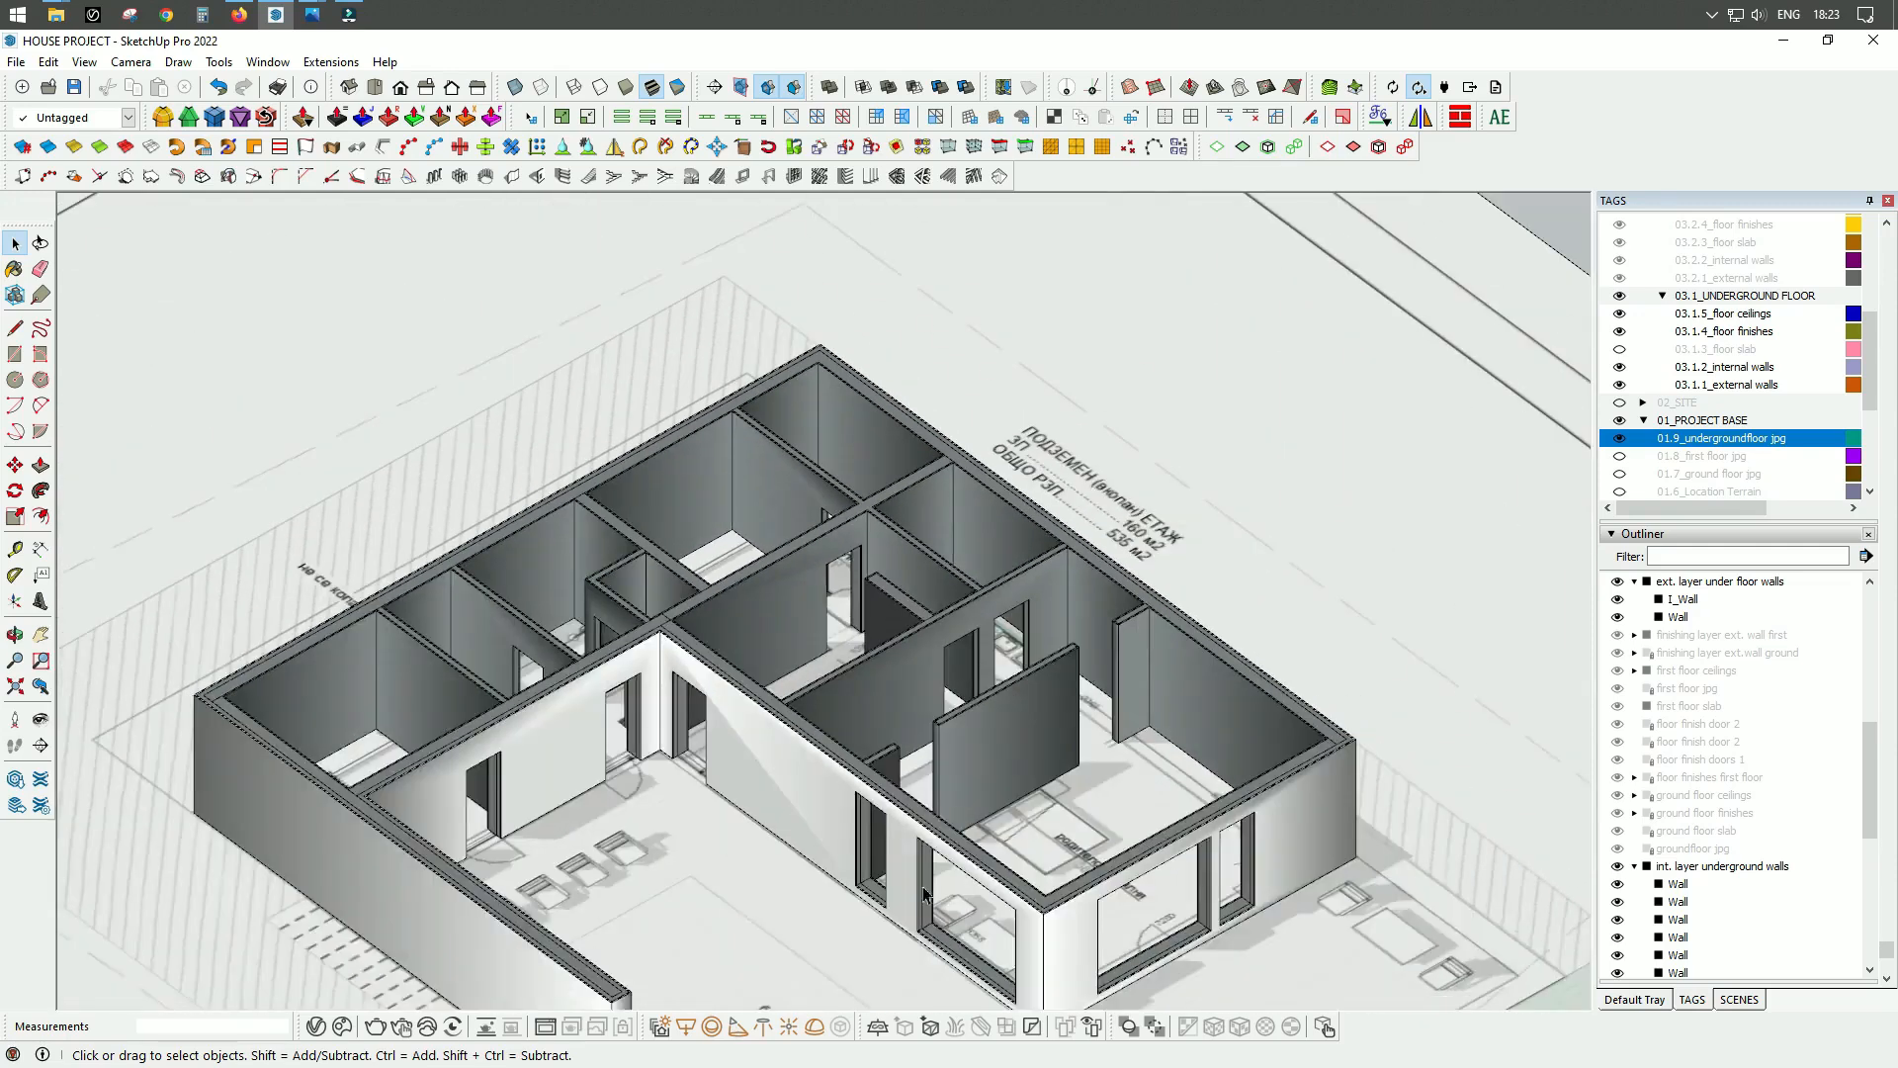
scroll(899, 508, up, 3)
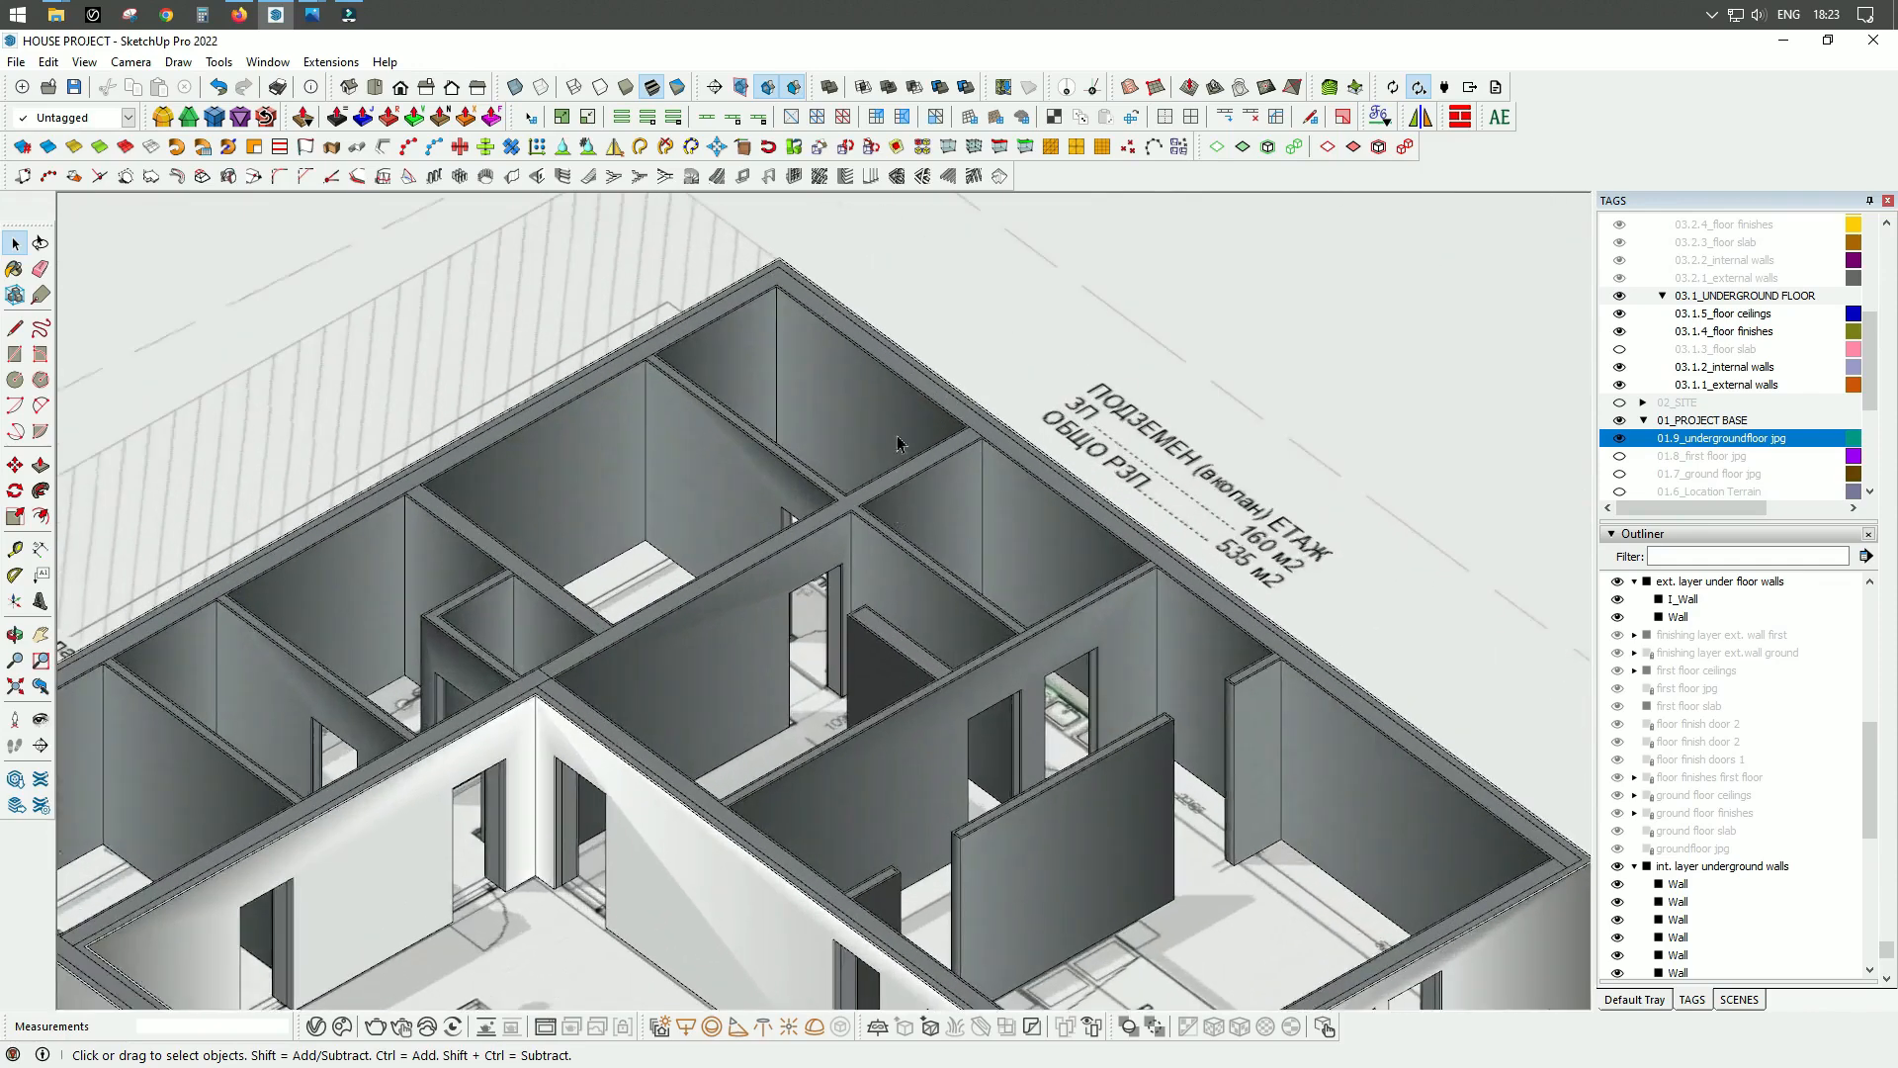
scroll(870, 554, down, 3)
middle_drag(865, 593, 941, 627)
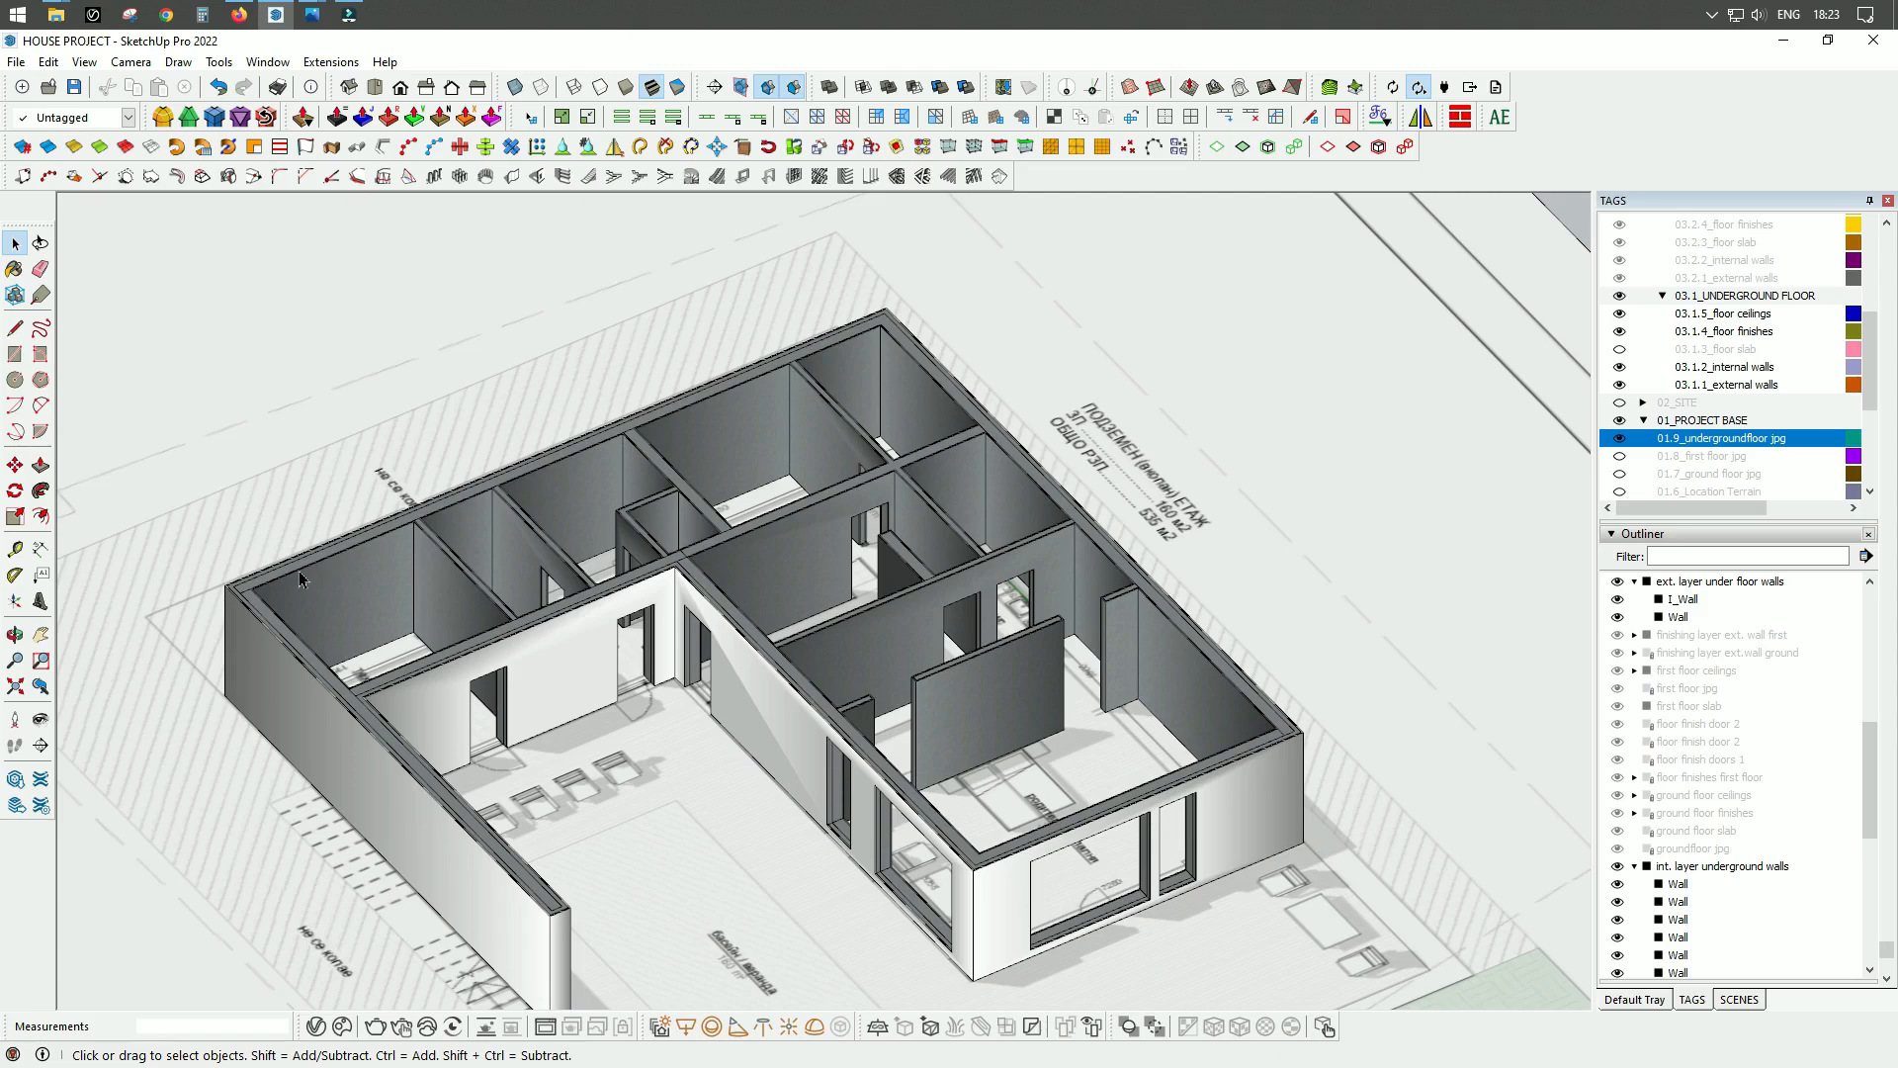
middle_drag(457, 740, 626, 674)
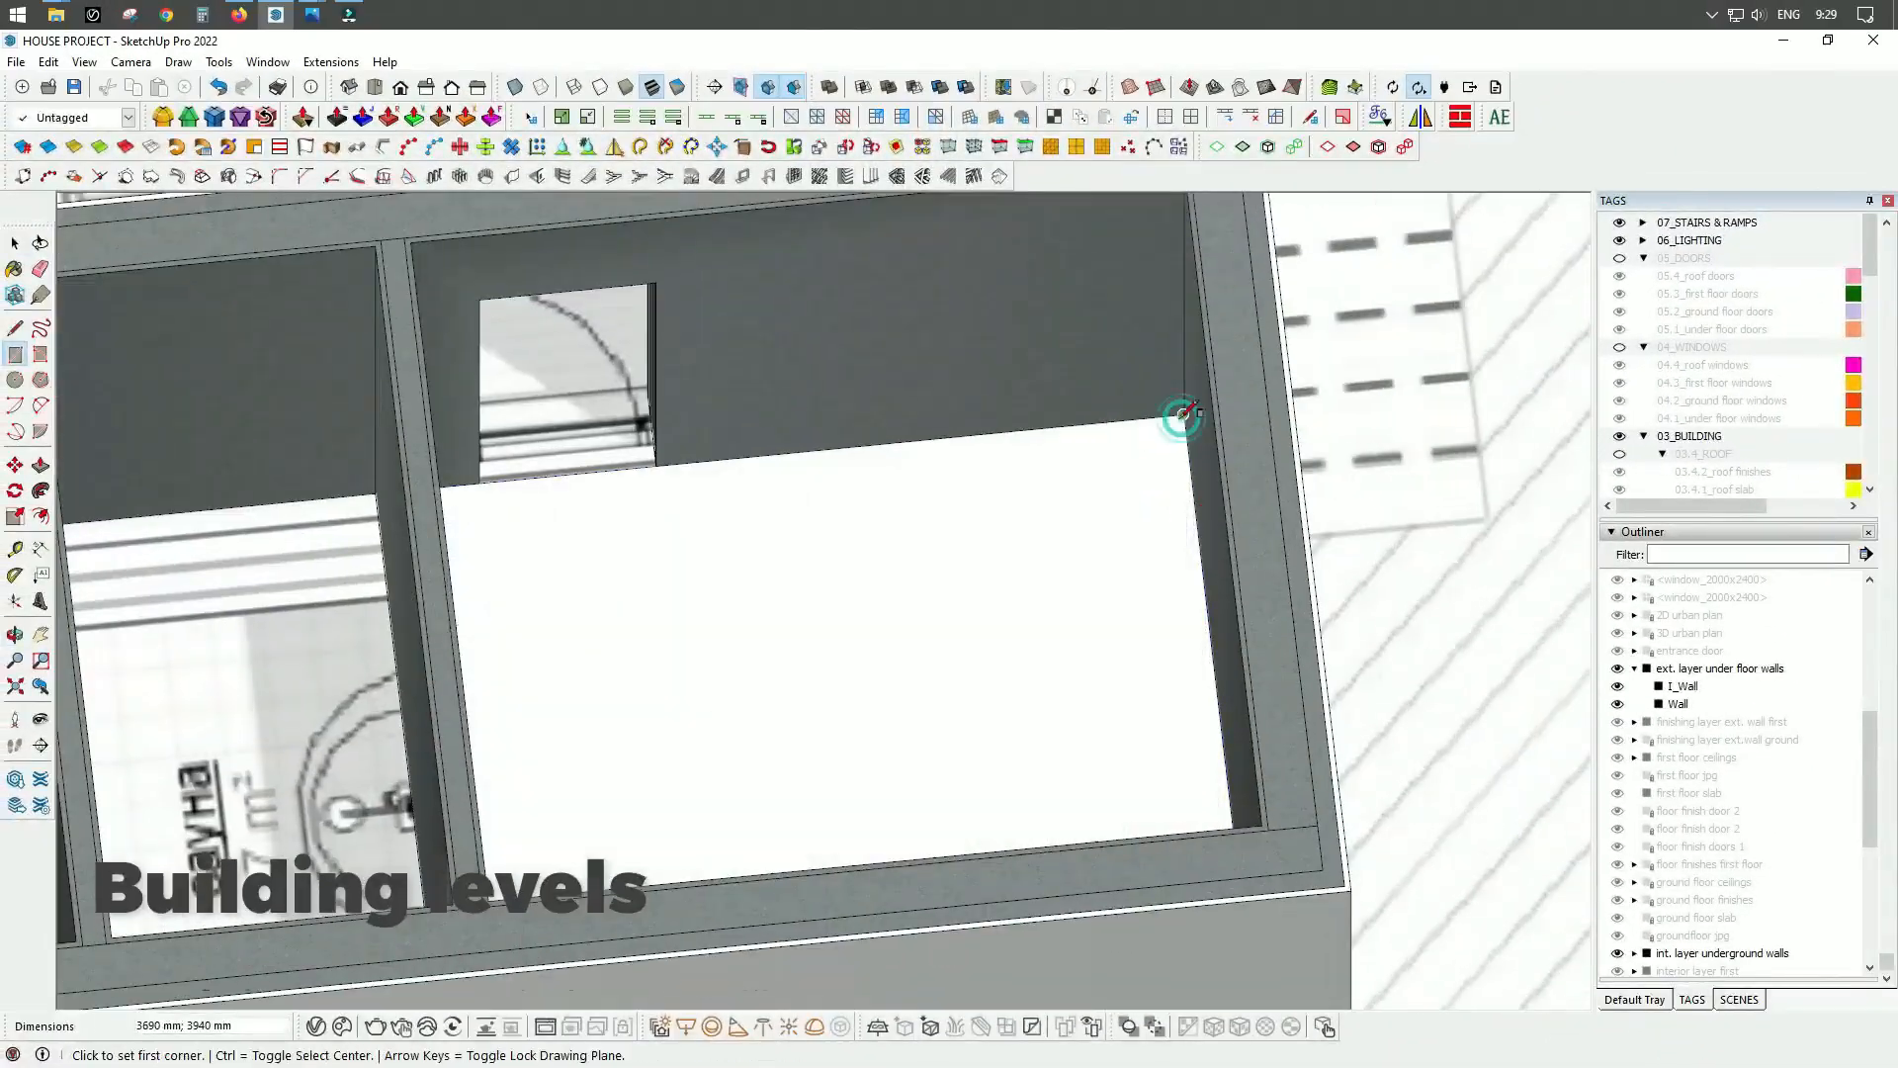
Step: Group the rectangular floor face in the corner room next to the sauna
key(space)
double_click(1055, 618)
right_click(1065, 618)
click(1123, 225)
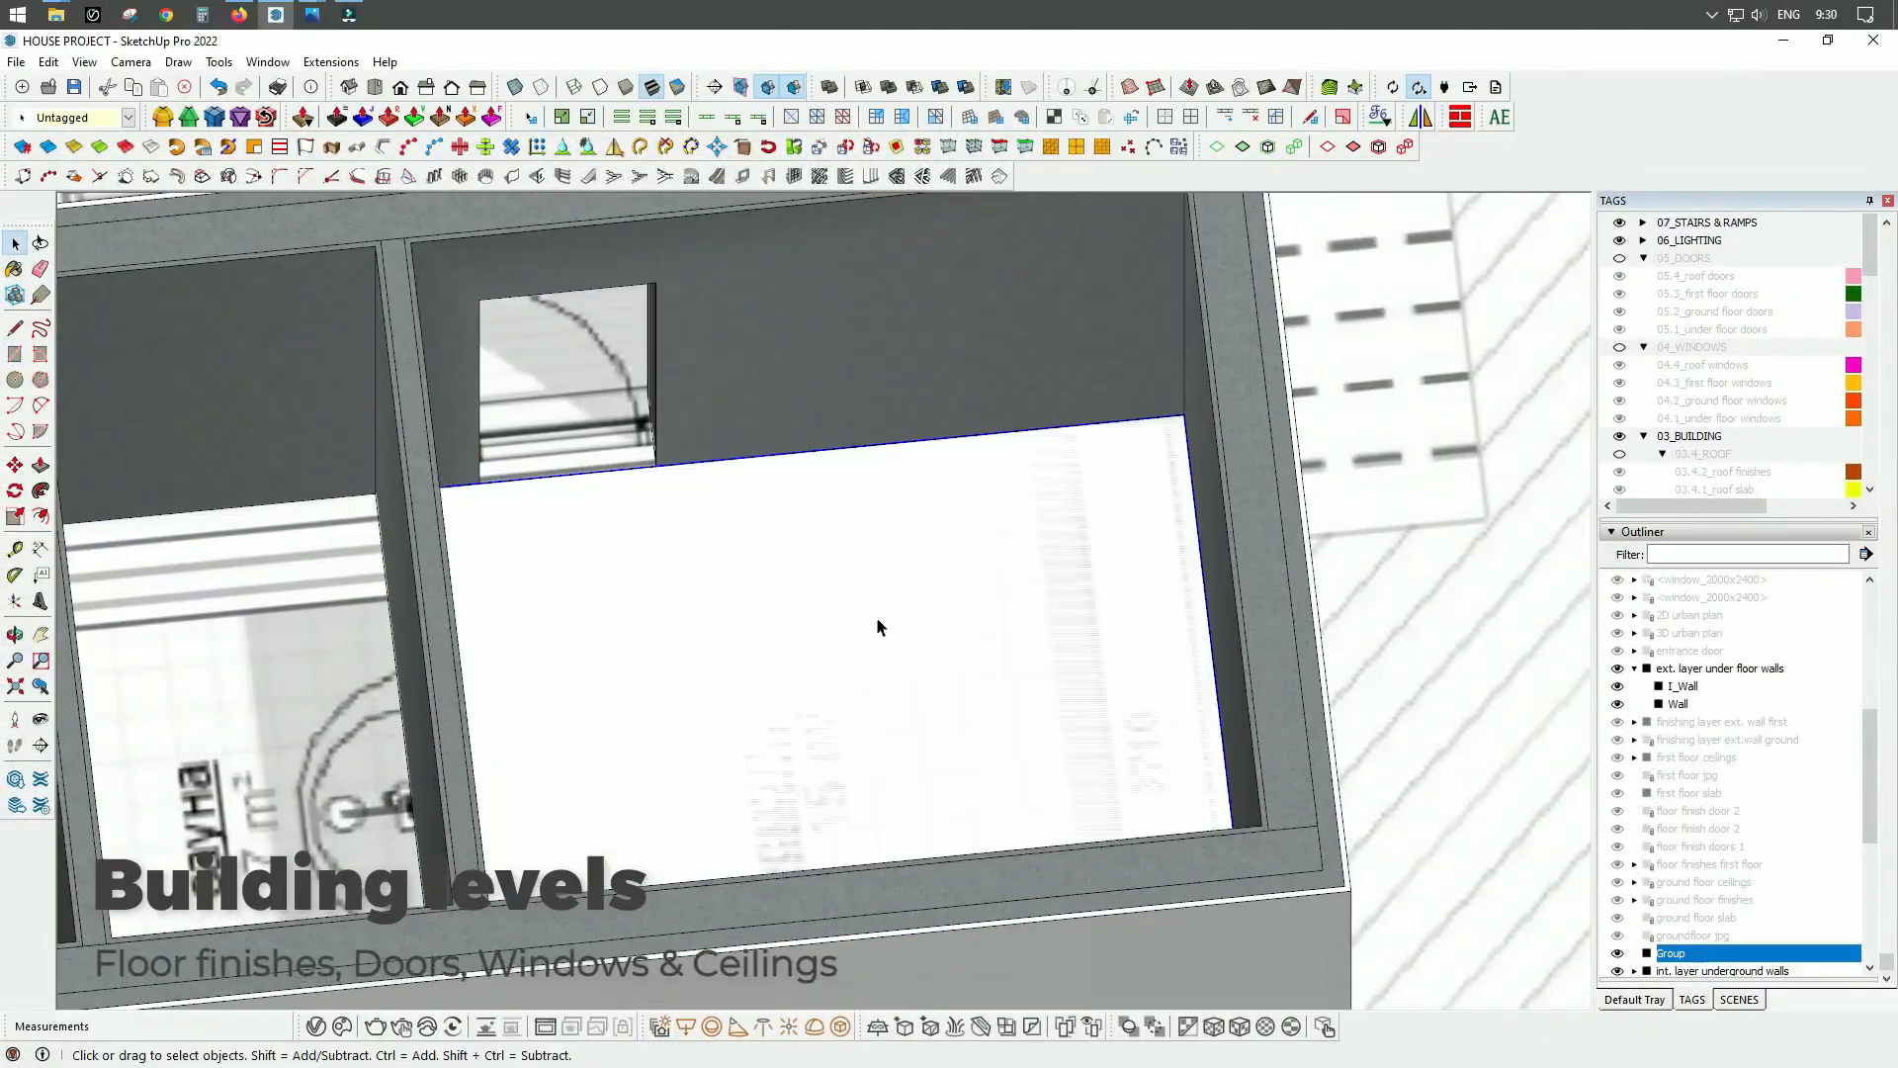
Step: Extrude the floor face inside the corner room's group with Push/Pull
double_click(876, 617)
key(p)
click(936, 619)
scroll(1151, 621, down, 3)
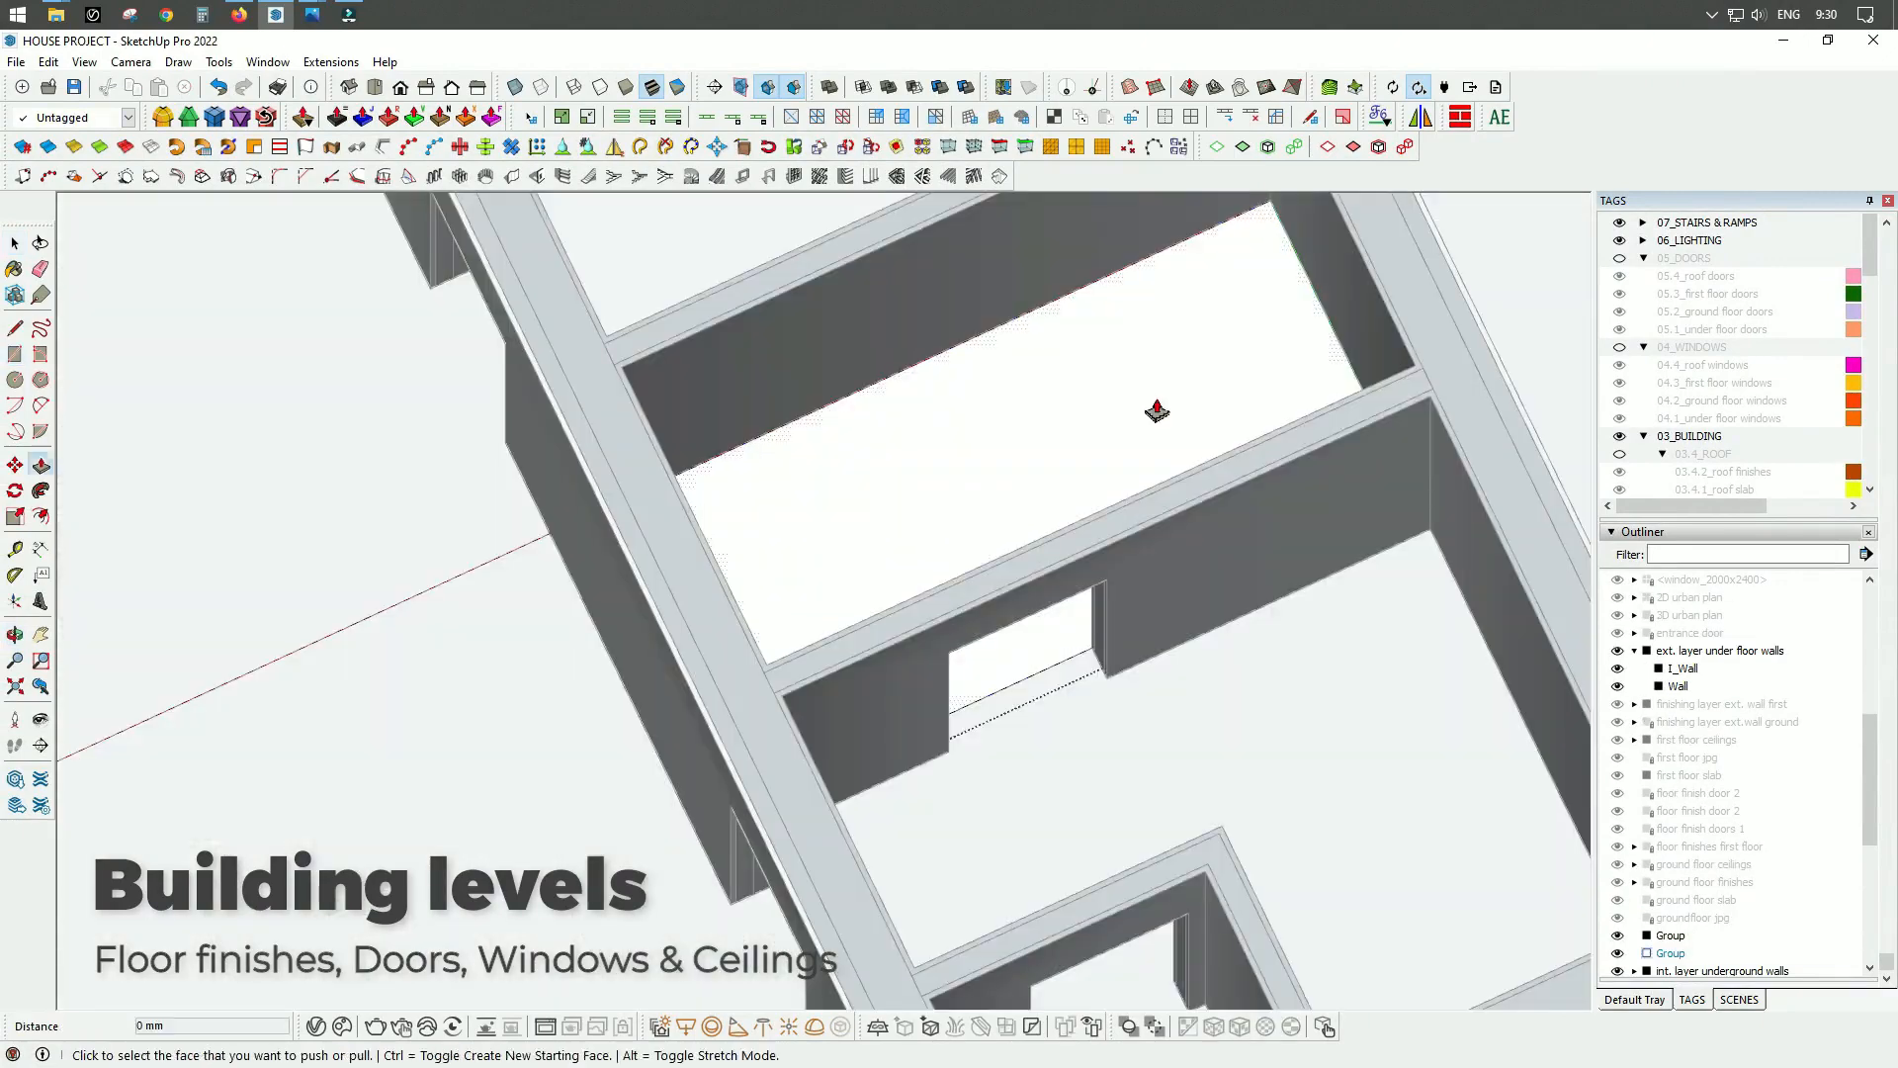
Step: Repeat the same Push/Pull extrusion on the floor face of the neighbouring sauna
double_click(1157, 412)
scroll(1008, 416, down, 2)
middle_drag(1316, 585, 903, 818)
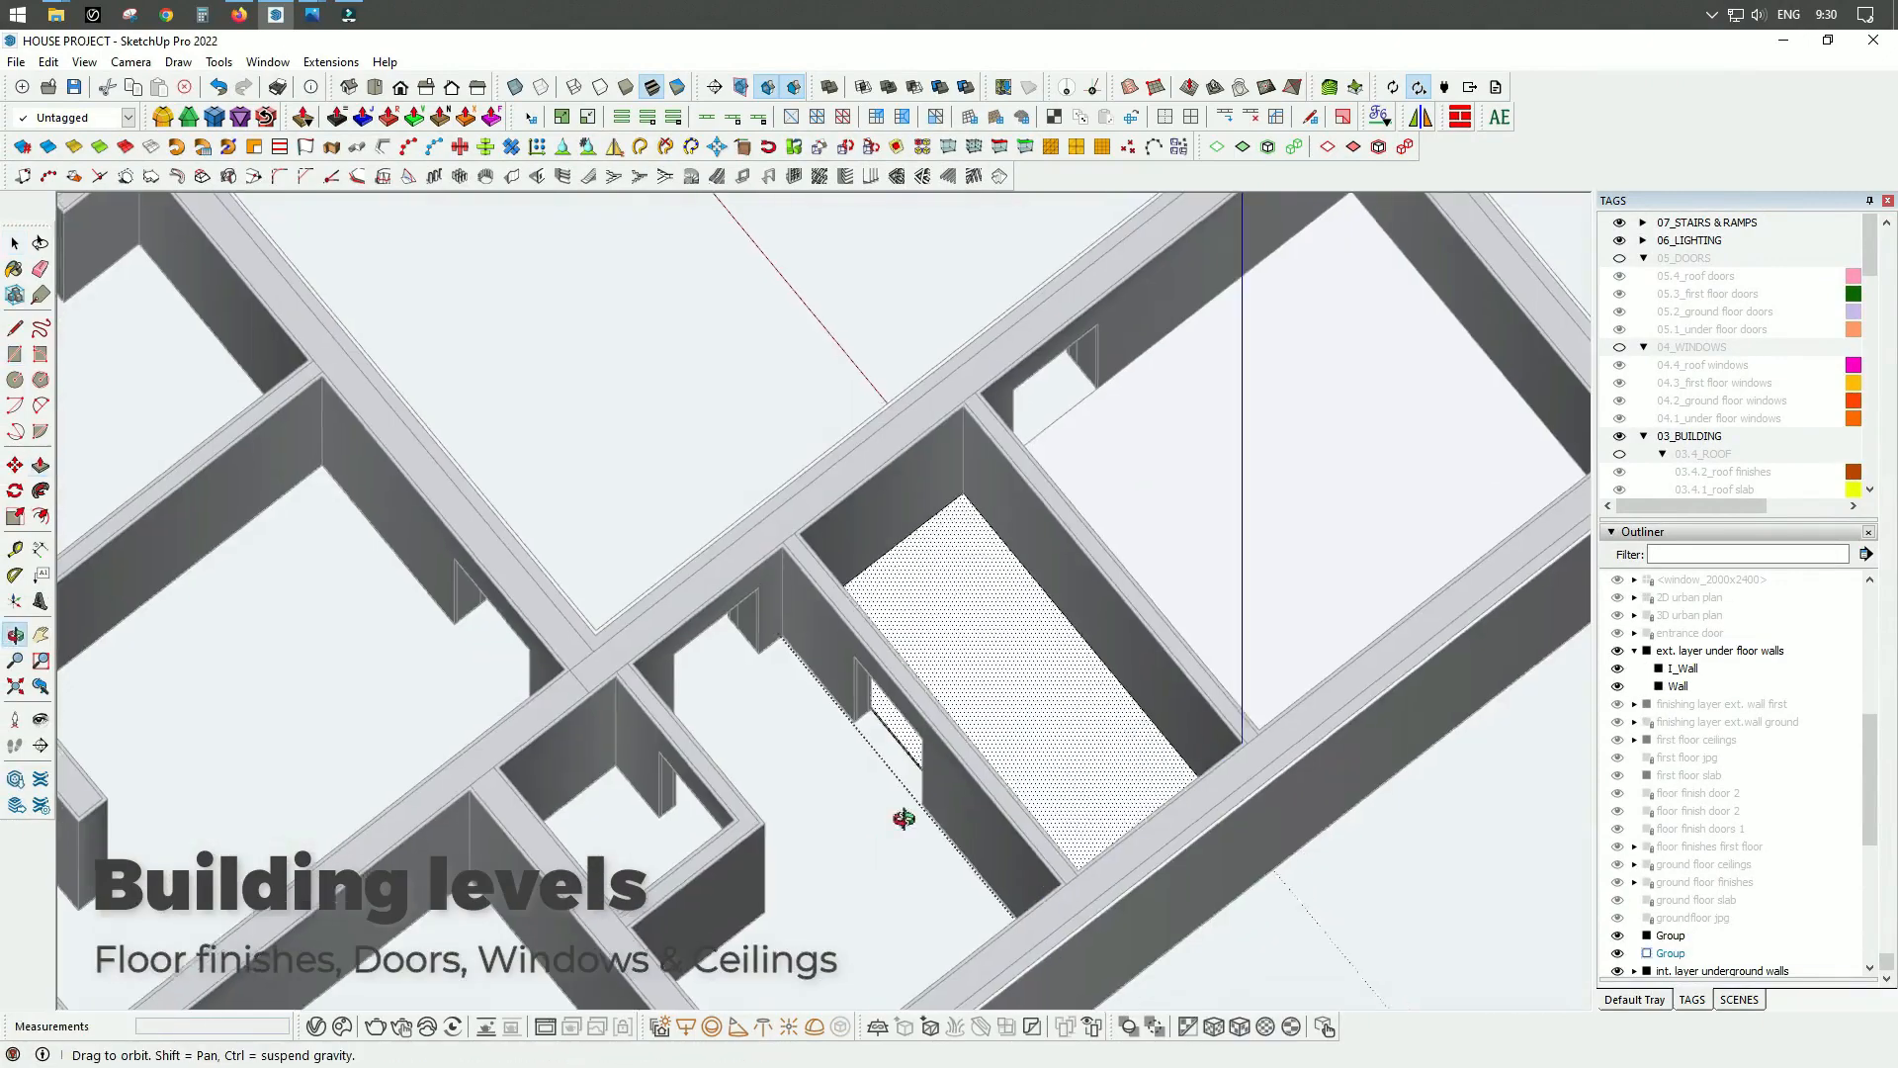
Step: Outline the floor of the changing room (съблекалня, 9 m²) around the small toilet with the Line tool and group the face
key(space)
click(857, 813)
scroll(805, 625, up, 2)
key(l)
click(803, 625)
scroll(805, 625, down, 2)
middle_drag(805, 625, 1217, 613)
middle_drag(847, 593, 1250, 465)
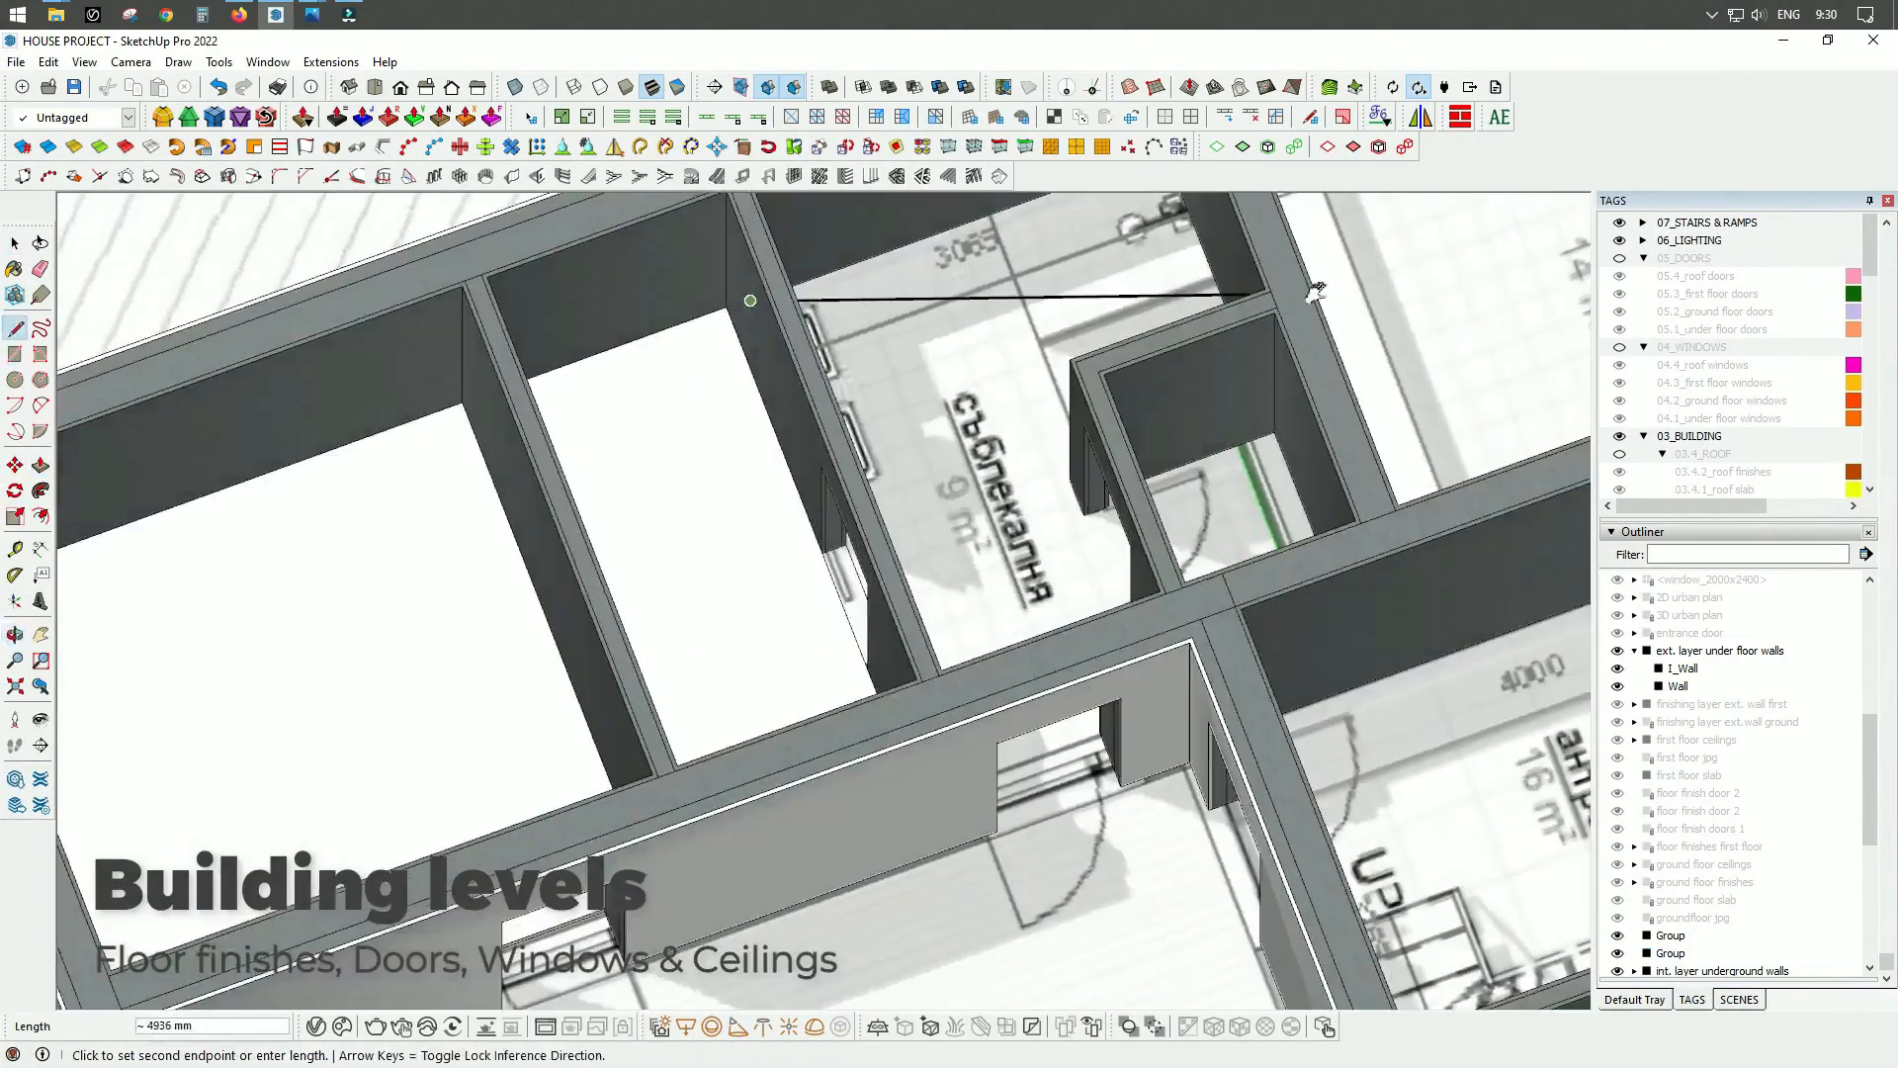
middle_drag(771, 395, 1186, 415)
mouse_move(1389, 436)
middle_down()
mouse_move(1440, 623)
mouse_move(1261, 326)
middle_up()
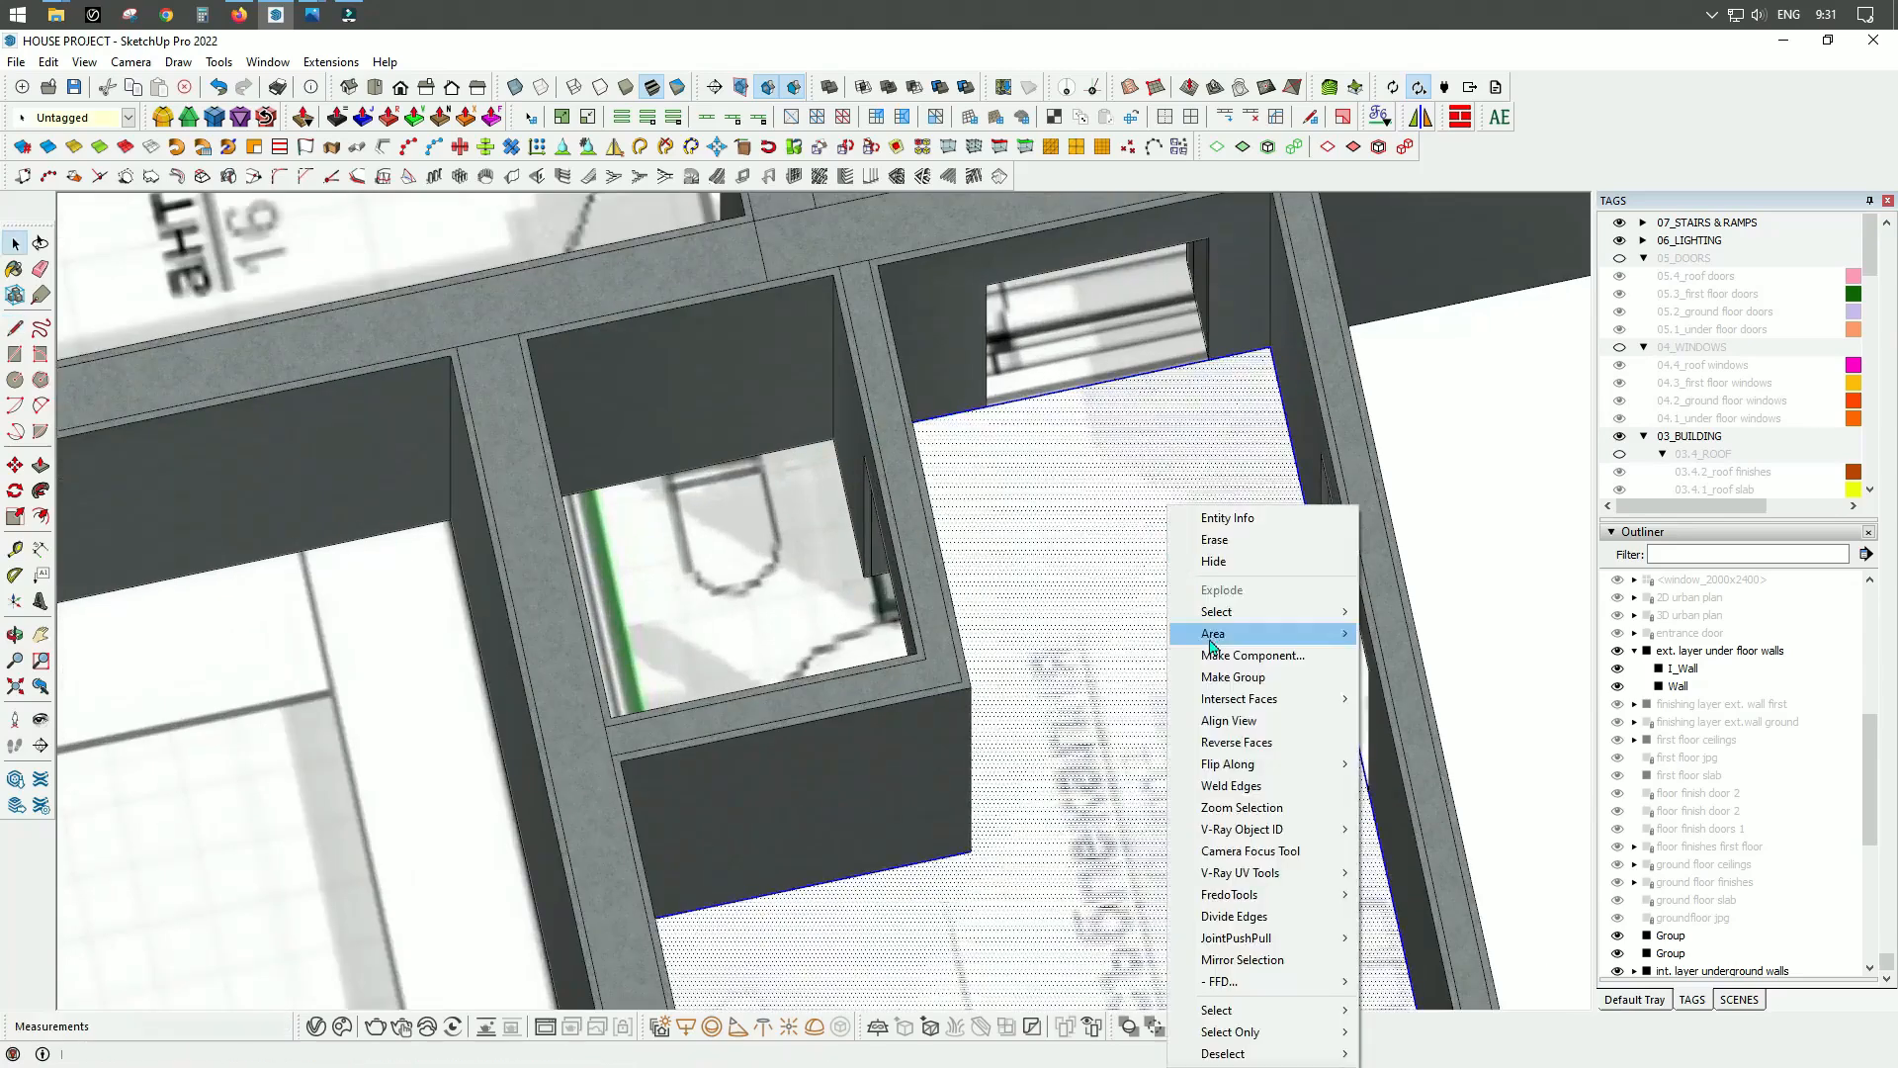
click(1214, 561)
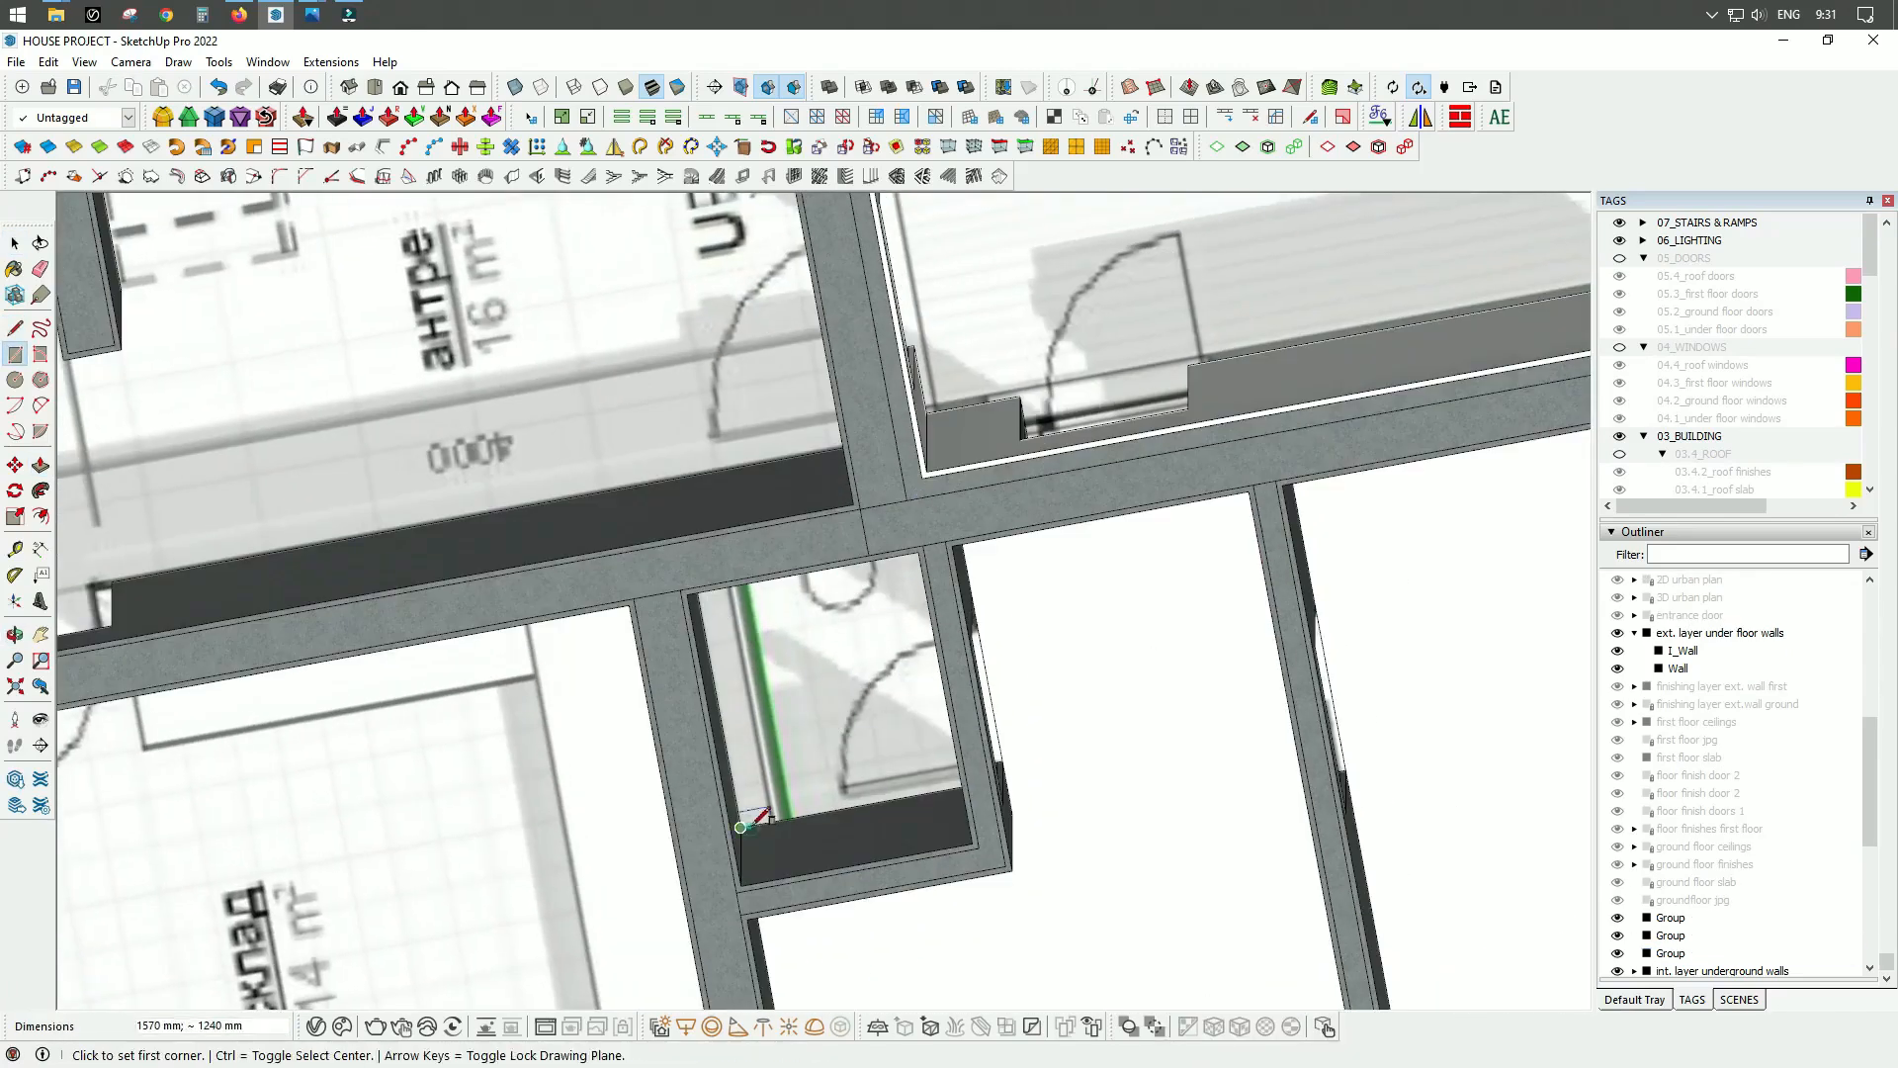
Step: Group the floor faces of the small toilet and the 14 m² storage room, and extrude the storage floor with Push/Pull
right_click(858, 376)
click(840, 571)
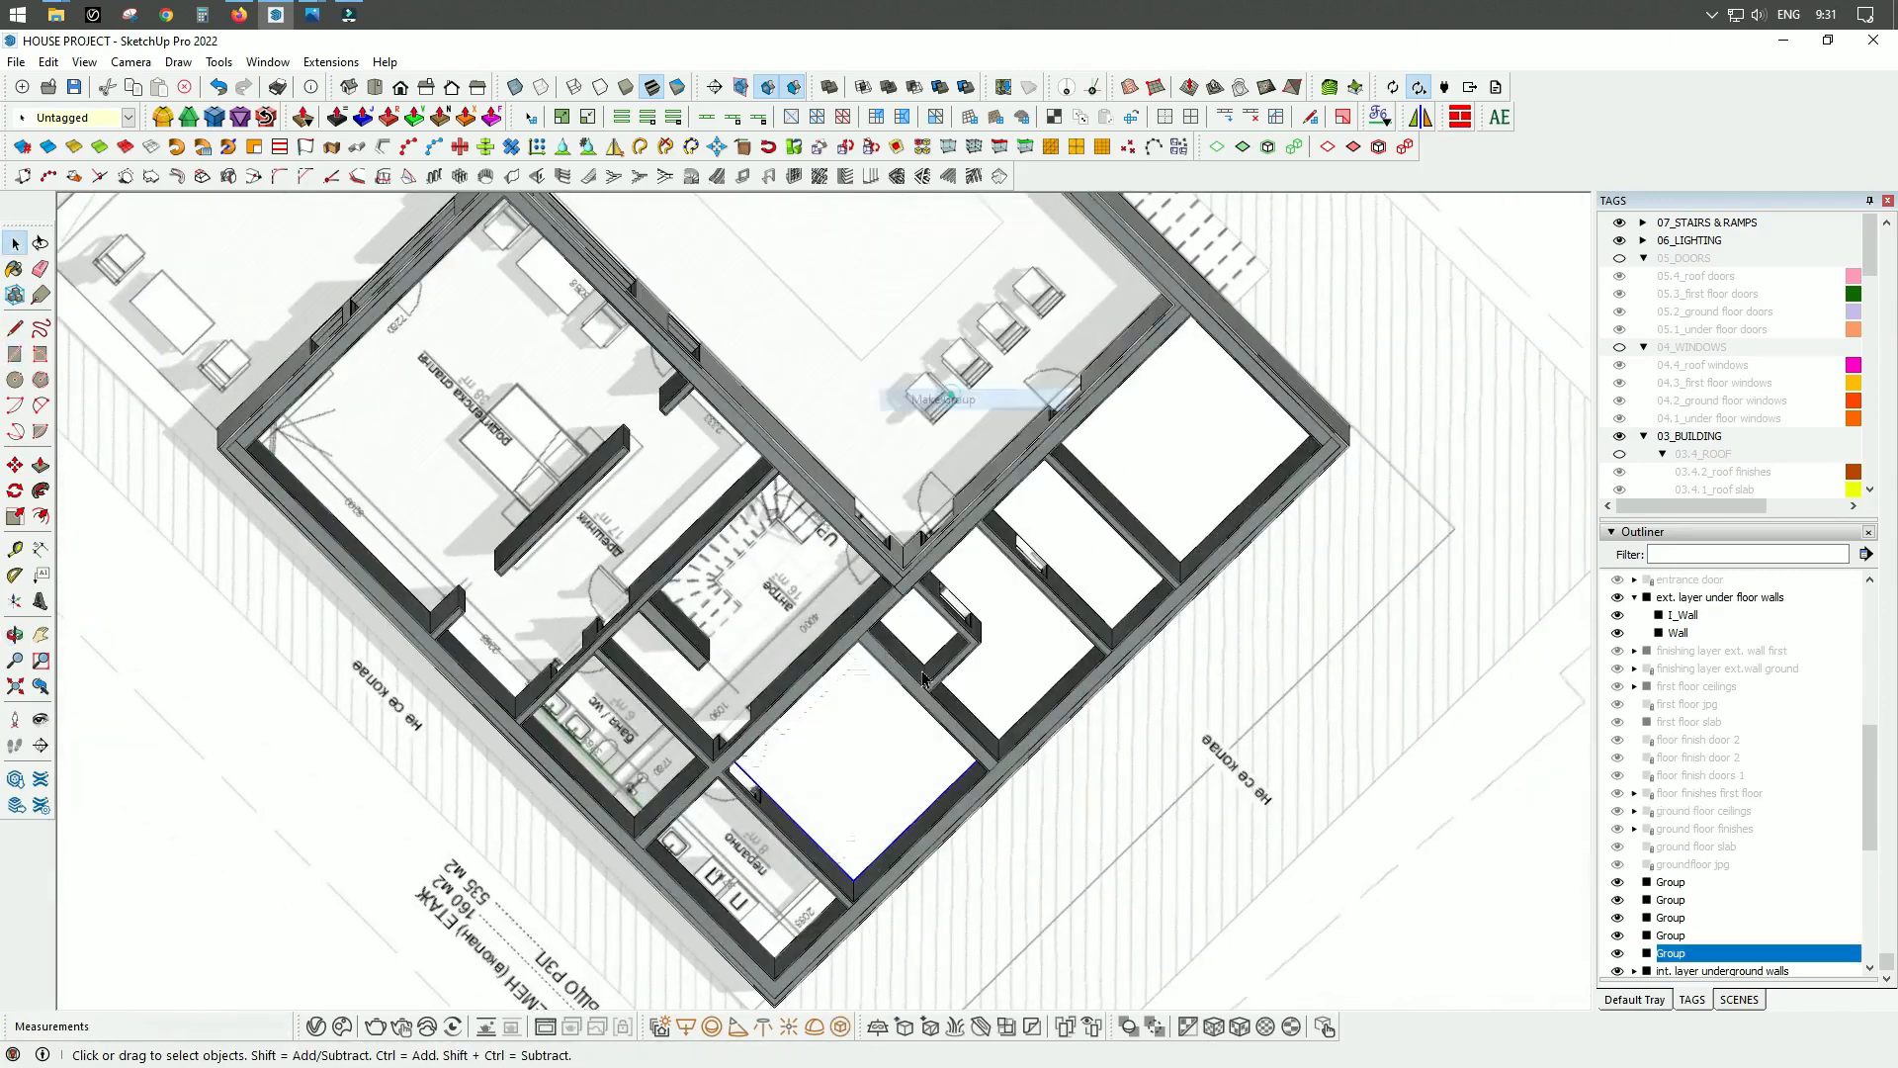
double_click(873, 767)
key(p)
click(873, 768)
Step: Draw a rectangular floor in the corner laundry room, group it, and extrude it with Push/Pull
mouse_move(873, 767)
middle_down()
mouse_move(759, 610)
mouse_move(1356, 728)
mouse_move(1286, 682)
middle_up()
scroll(759, 610, up, 2)
key(r)
click(1216, 656)
click(911, 347)
key(space)
double_click(1063, 445)
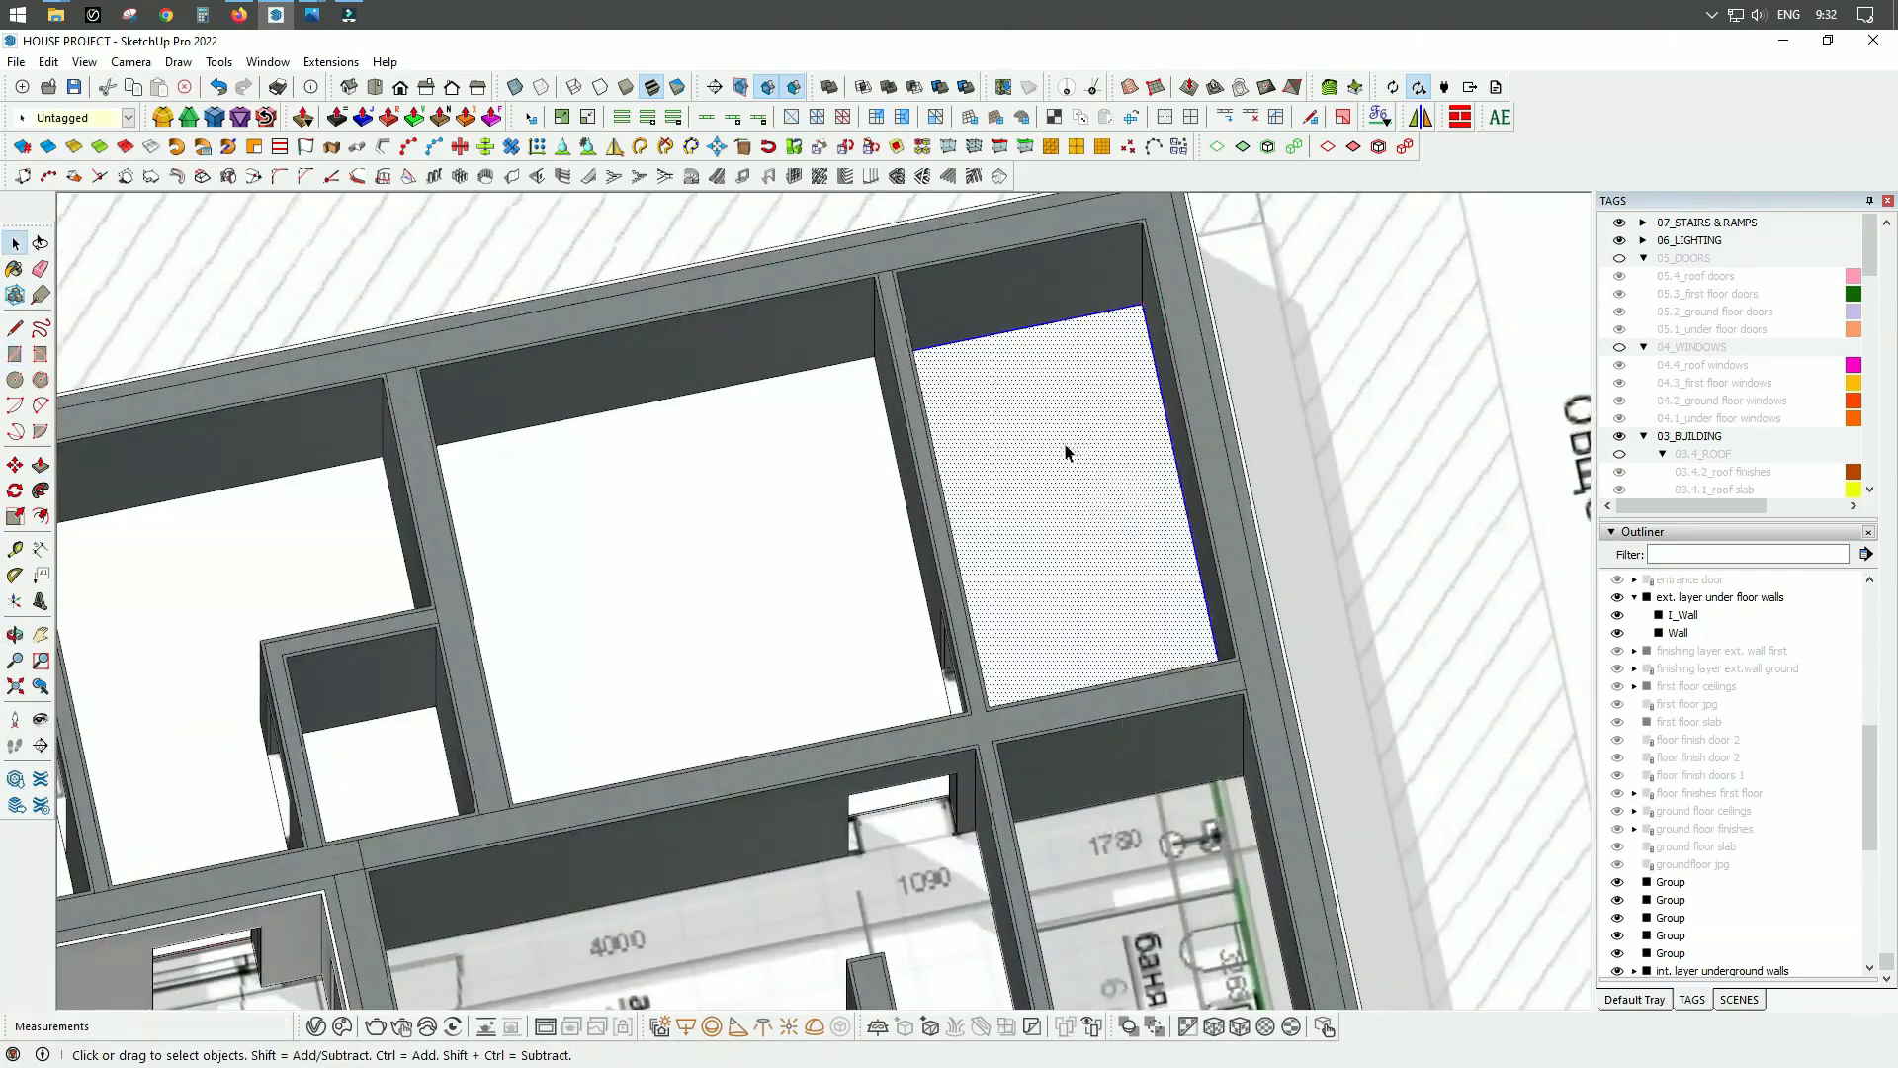
key(g)
double_click(1081, 517)
key(p)
click(1094, 298)
Step: Draw a rectangular floor in the bathroom beside the laundry, group it, and extrude it with Push/Pull
click(1129, 722)
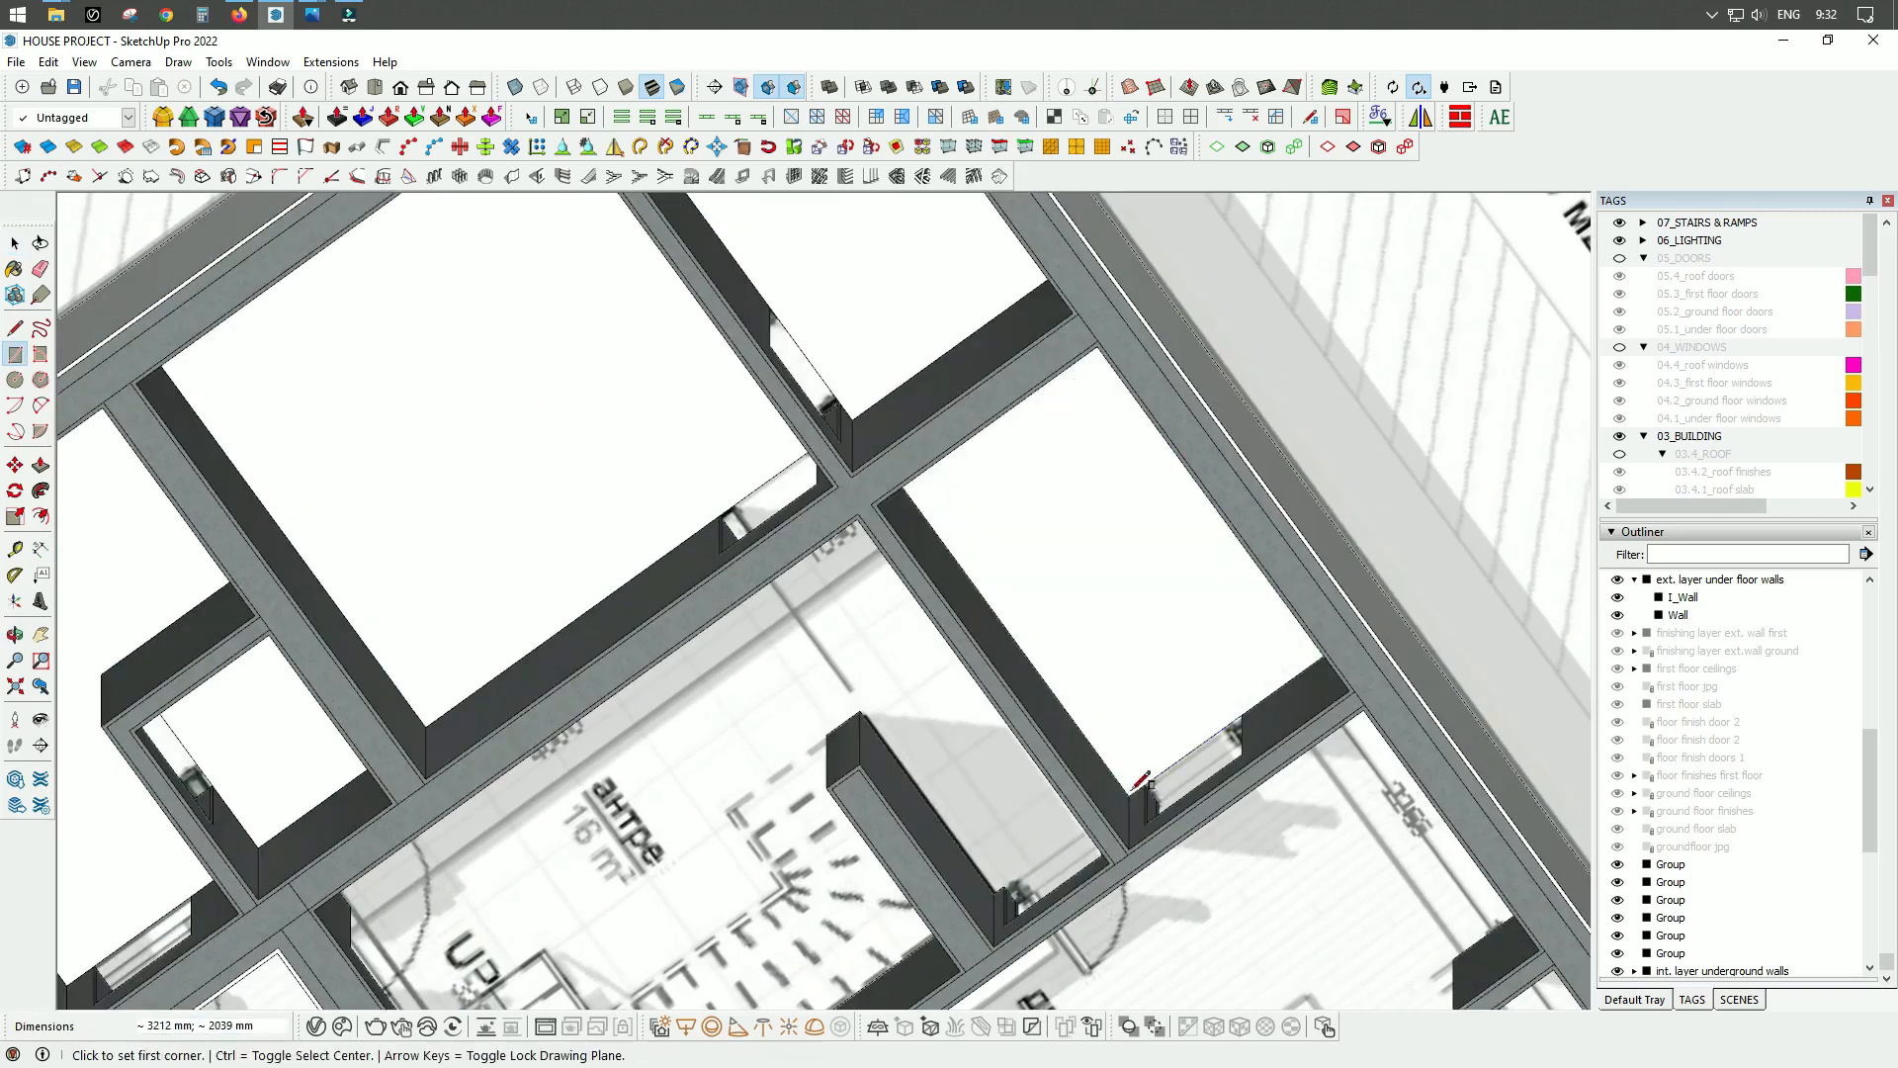
key(space)
double_click(1147, 579)
right_click(1159, 579)
key(g)
double_click(1136, 557)
key(p)
click(1135, 522)
key(space)
key(Escape)
Step: Draw one rectangular floor across the master bedroom and its dressing area, and group the face
scroll(1135, 521, down, 3)
middle_drag(1135, 521, 747, 850)
scroll(748, 851, up, 3)
key(r)
click(462, 561)
scroll(761, 637, down, 1)
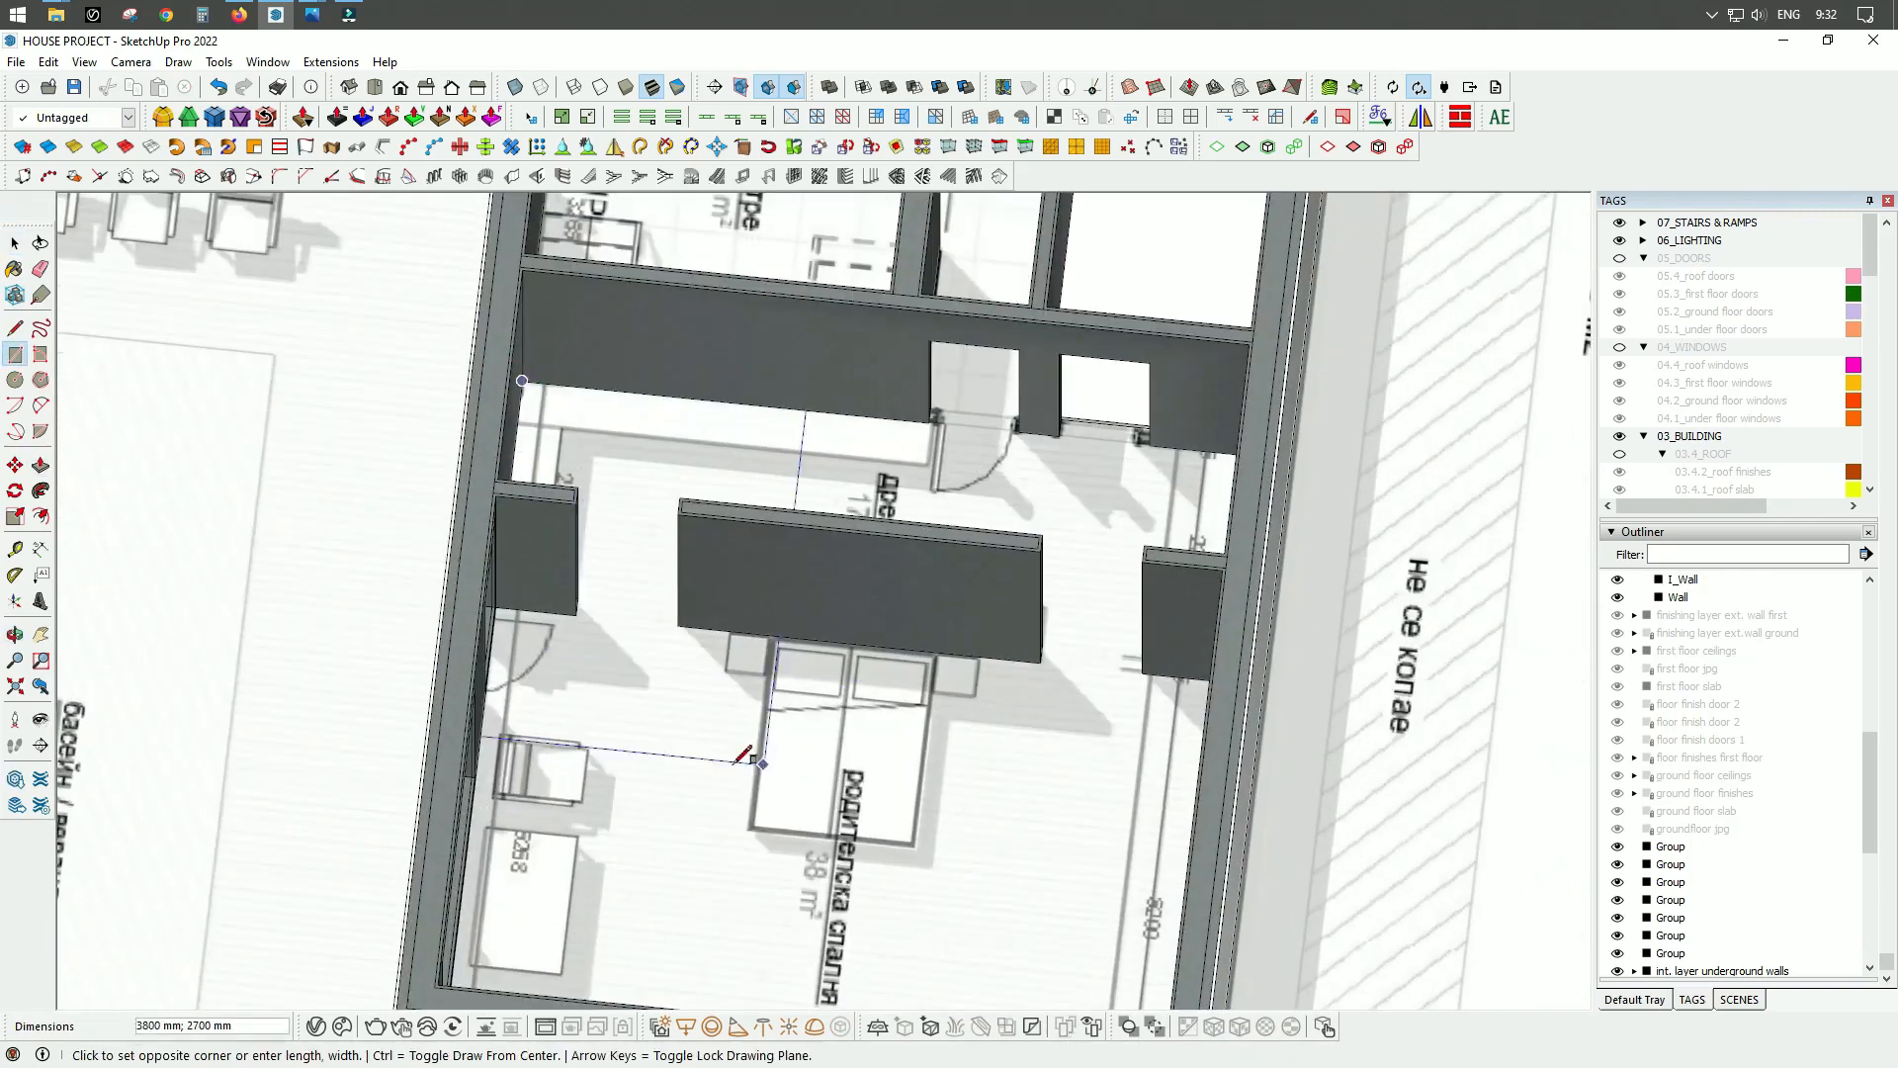
middle_drag(742, 762, 1182, 254)
click(1178, 248)
key(space)
double_click(1110, 524)
right_click(1109, 524)
click(1159, 678)
Step: Trace the short partition wall's outline on the bedroom floor inside its group, and extrude the floor with Push/Pull
scroll(1031, 431, up, 3)
key(r)
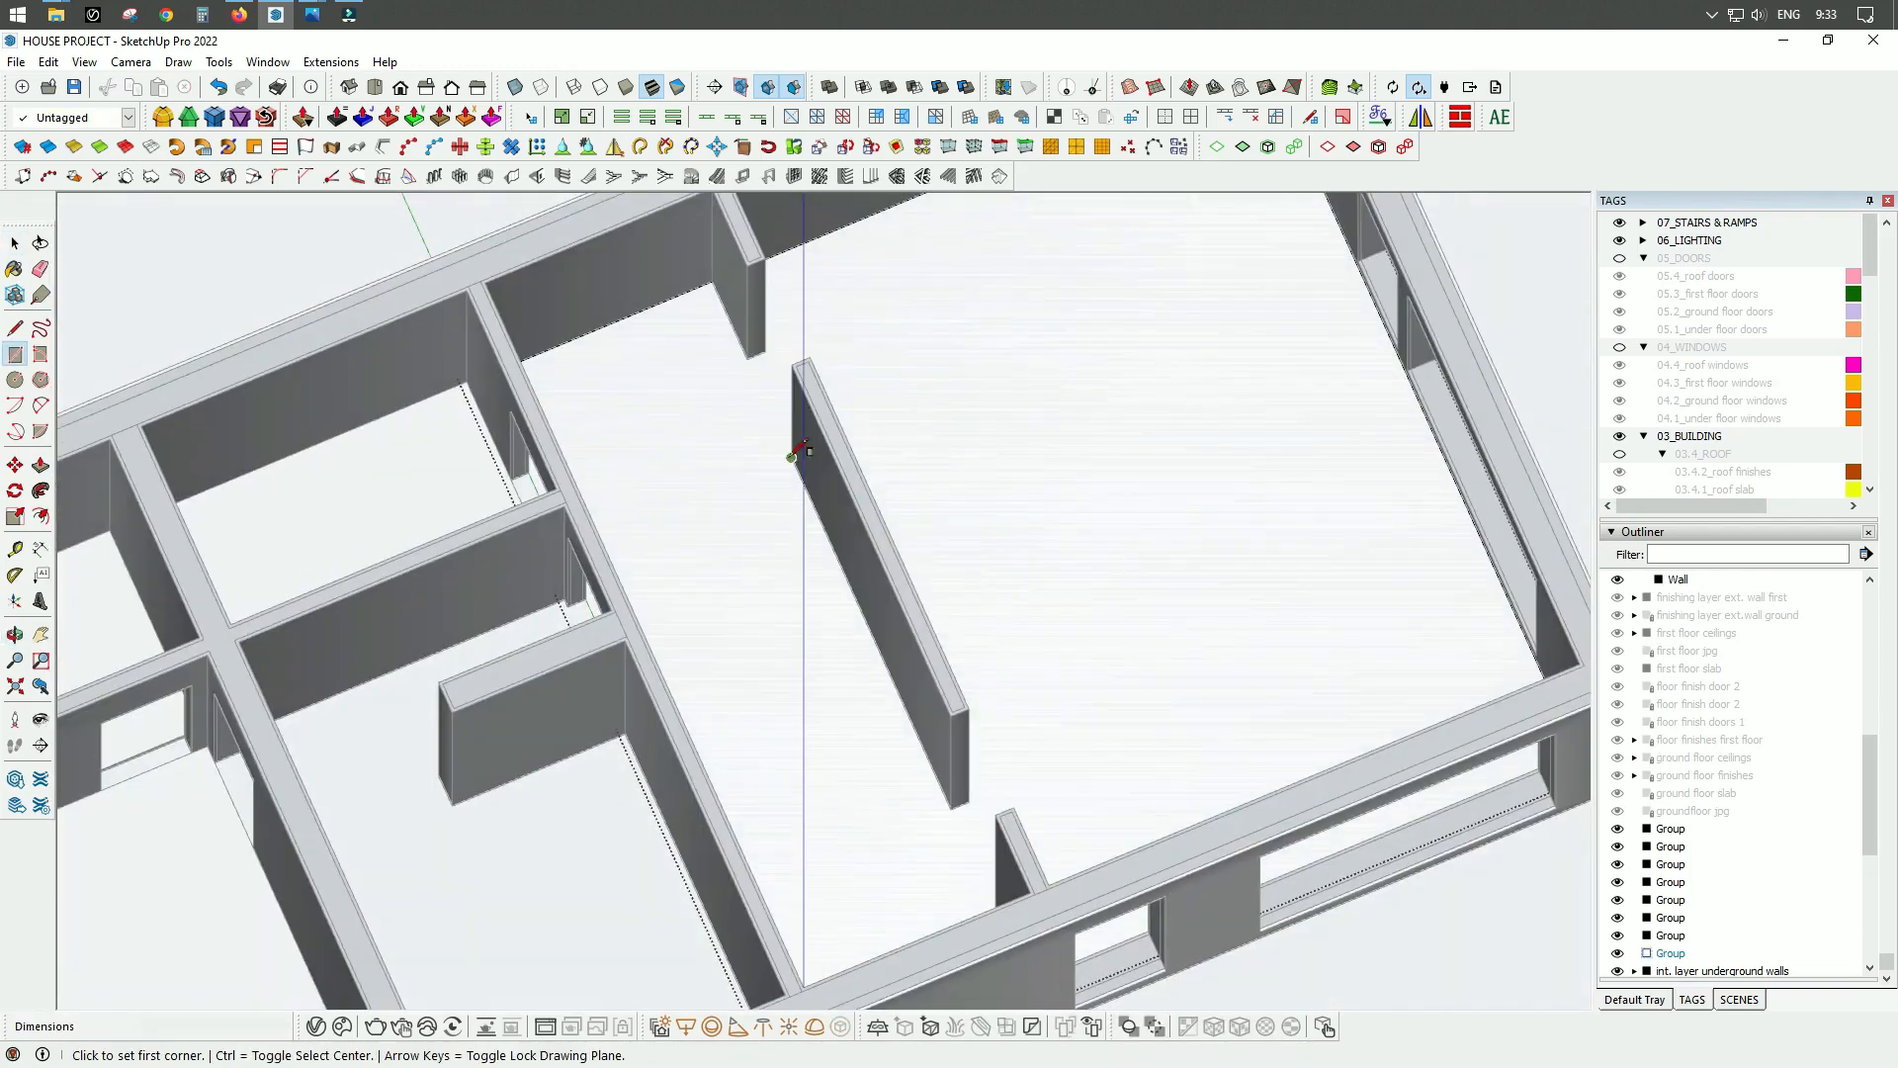
key(space)
middle_drag(973, 813, 1028, 395)
key(l)
click(1145, 316)
scroll(929, 609, up, 4)
click(1111, 503)
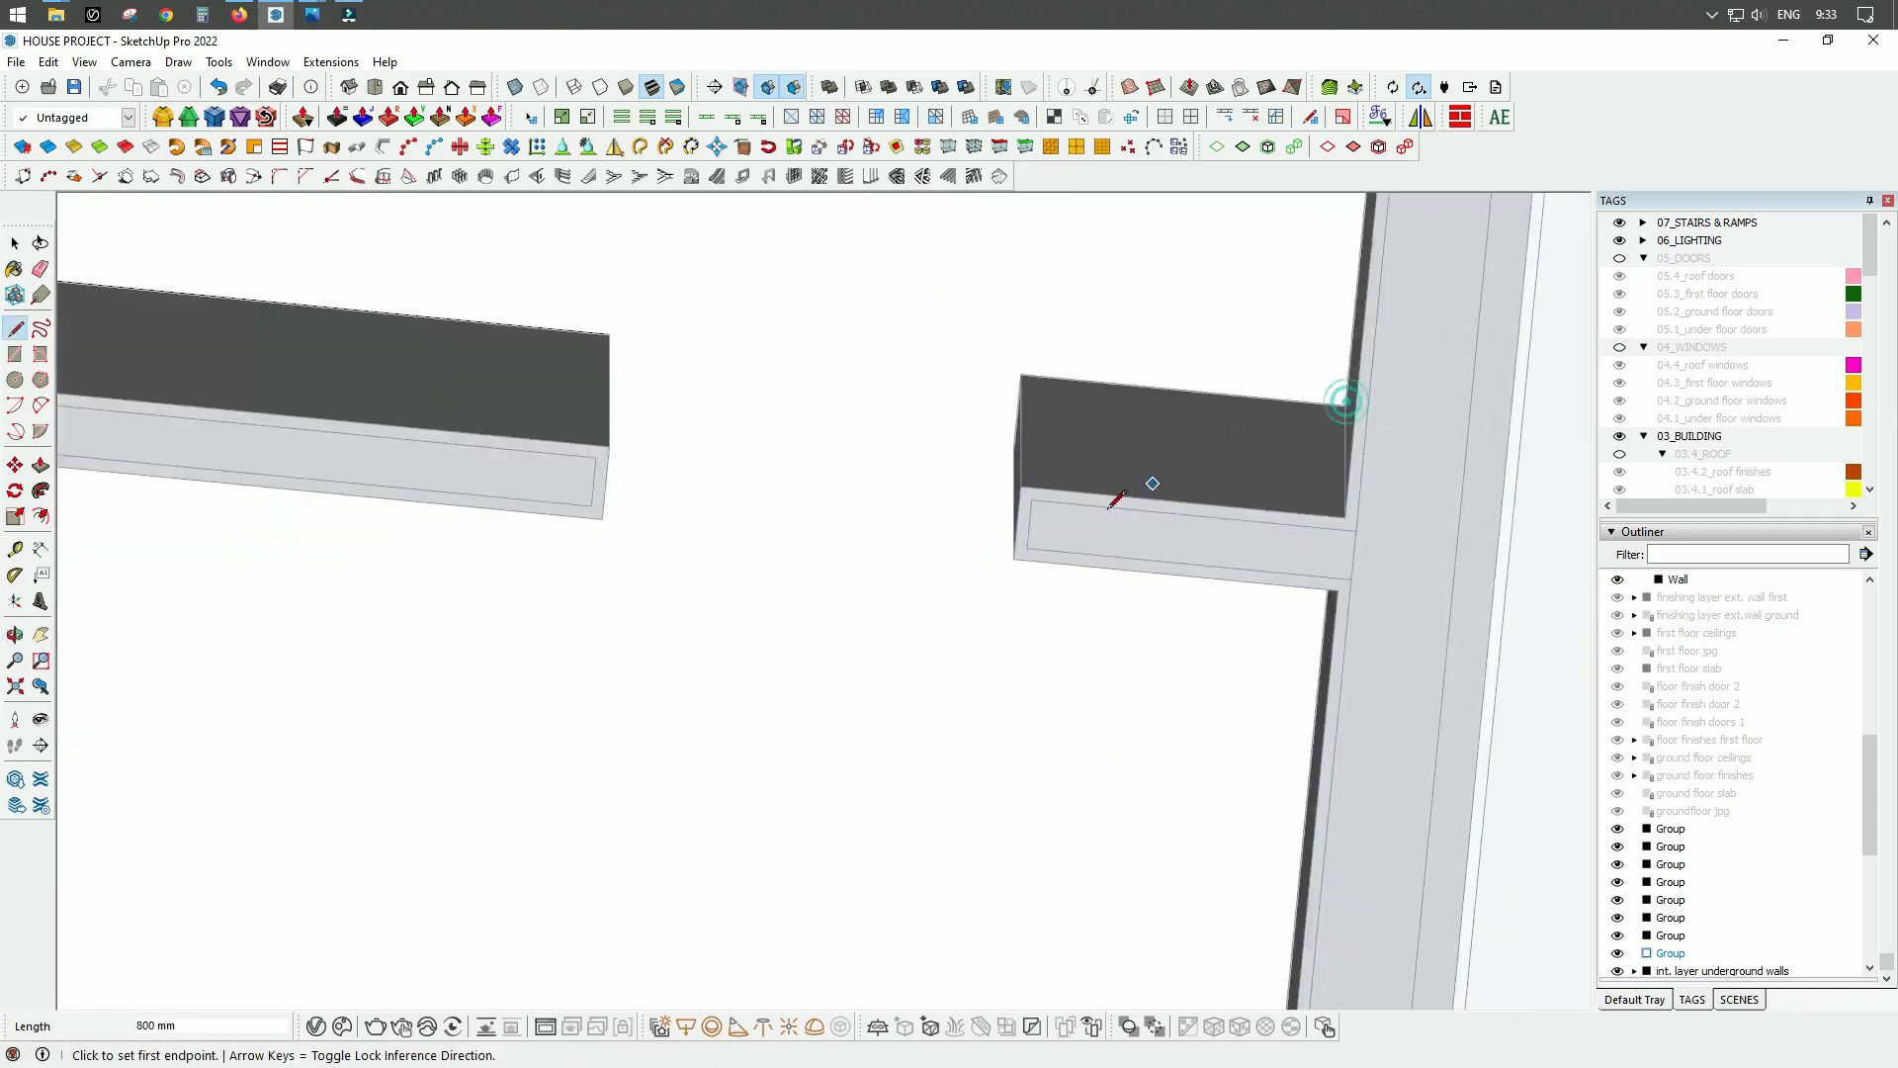
middle_drag(1111, 502, 781, 821)
key(p)
click(776, 801)
key(space)
Step: Outline the lobby floor around its freestanding partition wall with the Line tool and group the face
scroll(775, 801, down, 6)
scroll(924, 352, up, 3)
key(l)
mouse_move(785, 635)
middle_down()
mouse_move(924, 352)
mouse_move(1229, 690)
mouse_move(989, 653)
middle_up()
scroll(923, 352, up, 3)
click(394, 955)
click(1023, 379)
click(1229, 690)
scroll(1343, 645, down, 5)
mouse_move(712, 583)
middle_down()
mouse_move(1478, 667)
mouse_move(1029, 572)
mouse_move(1513, 403)
middle_up()
scroll(940, 593, up, 3)
click(1513, 403)
key(space)
right_click(1078, 593)
click(1170, 224)
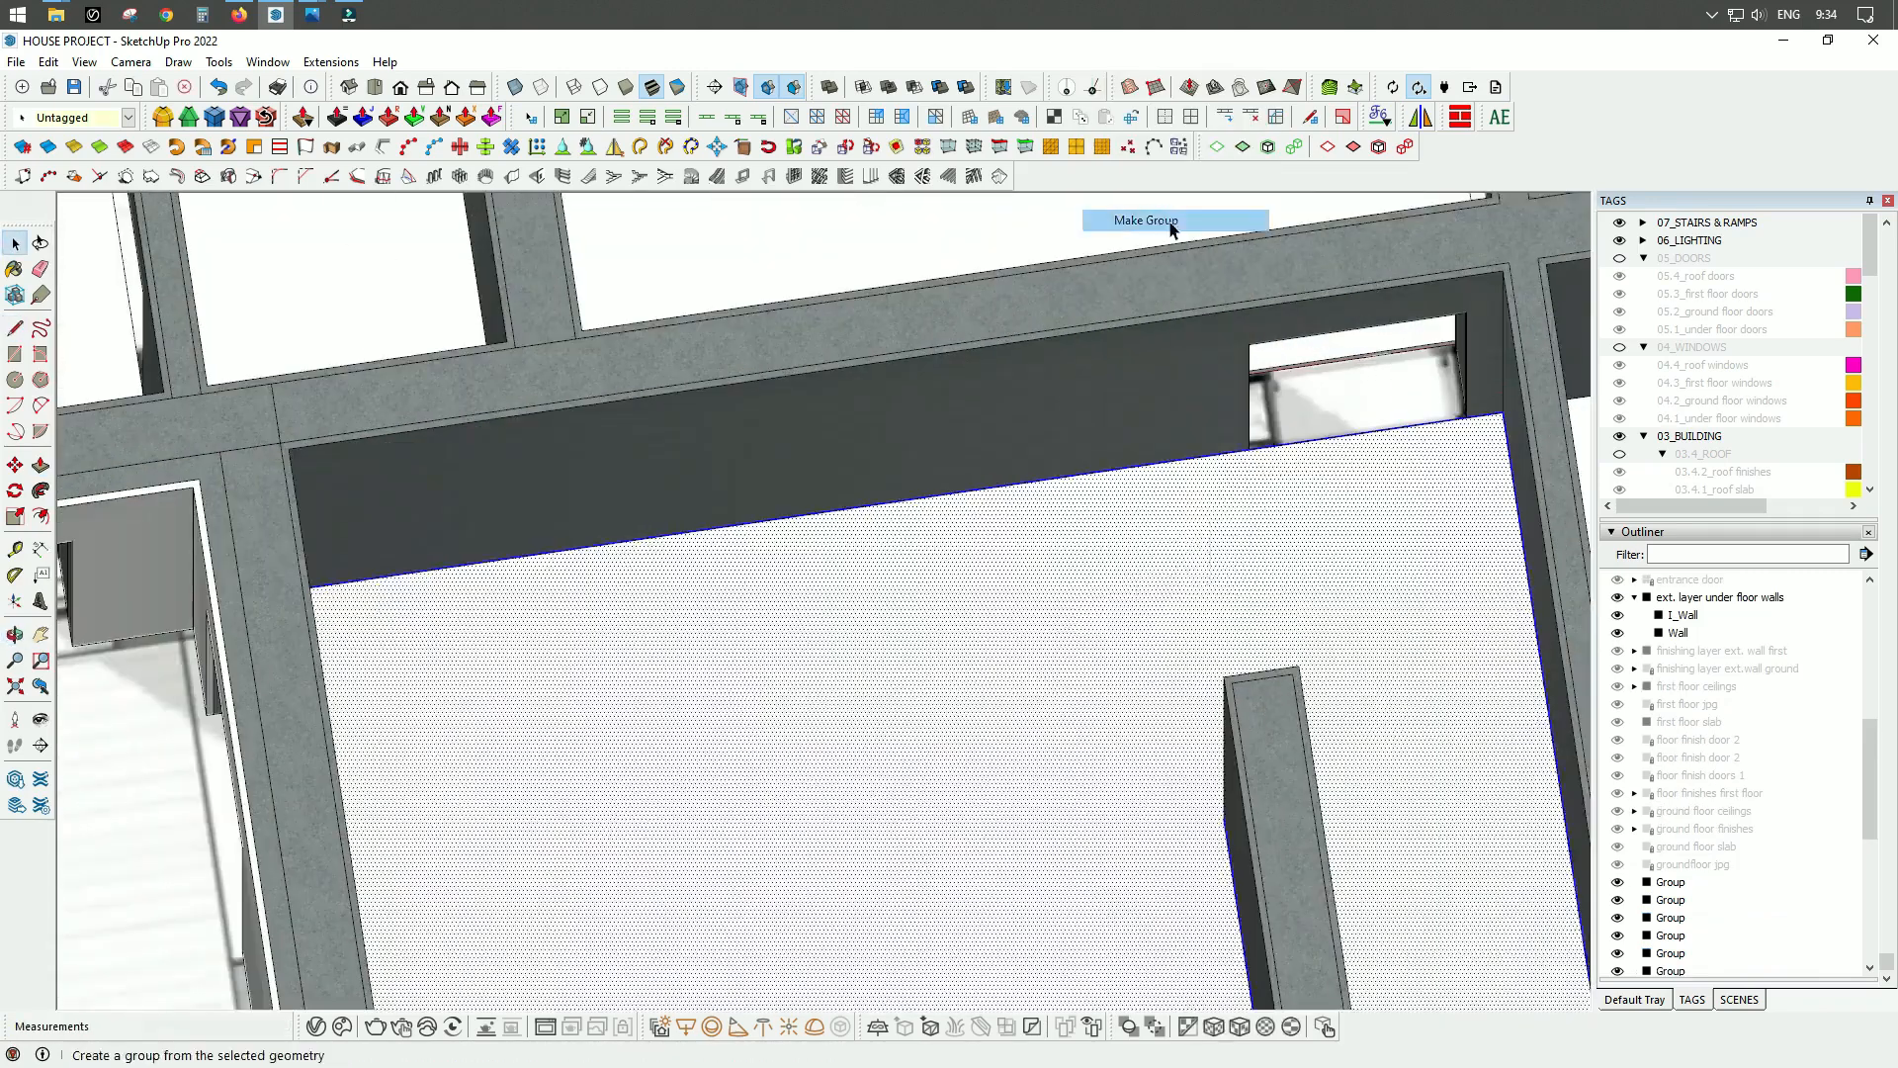
Step: Extrude the lobby floor face inside its group with Push/Pull
double_click(825, 687)
key(p)
click(838, 638)
key(space)
Step: Create a rectangular floor piece filling the technical room's outer doorway
scroll(839, 637, down, 5)
middle_drag(839, 638, 712, 613)
click(803, 389)
scroll(803, 390, up, 7)
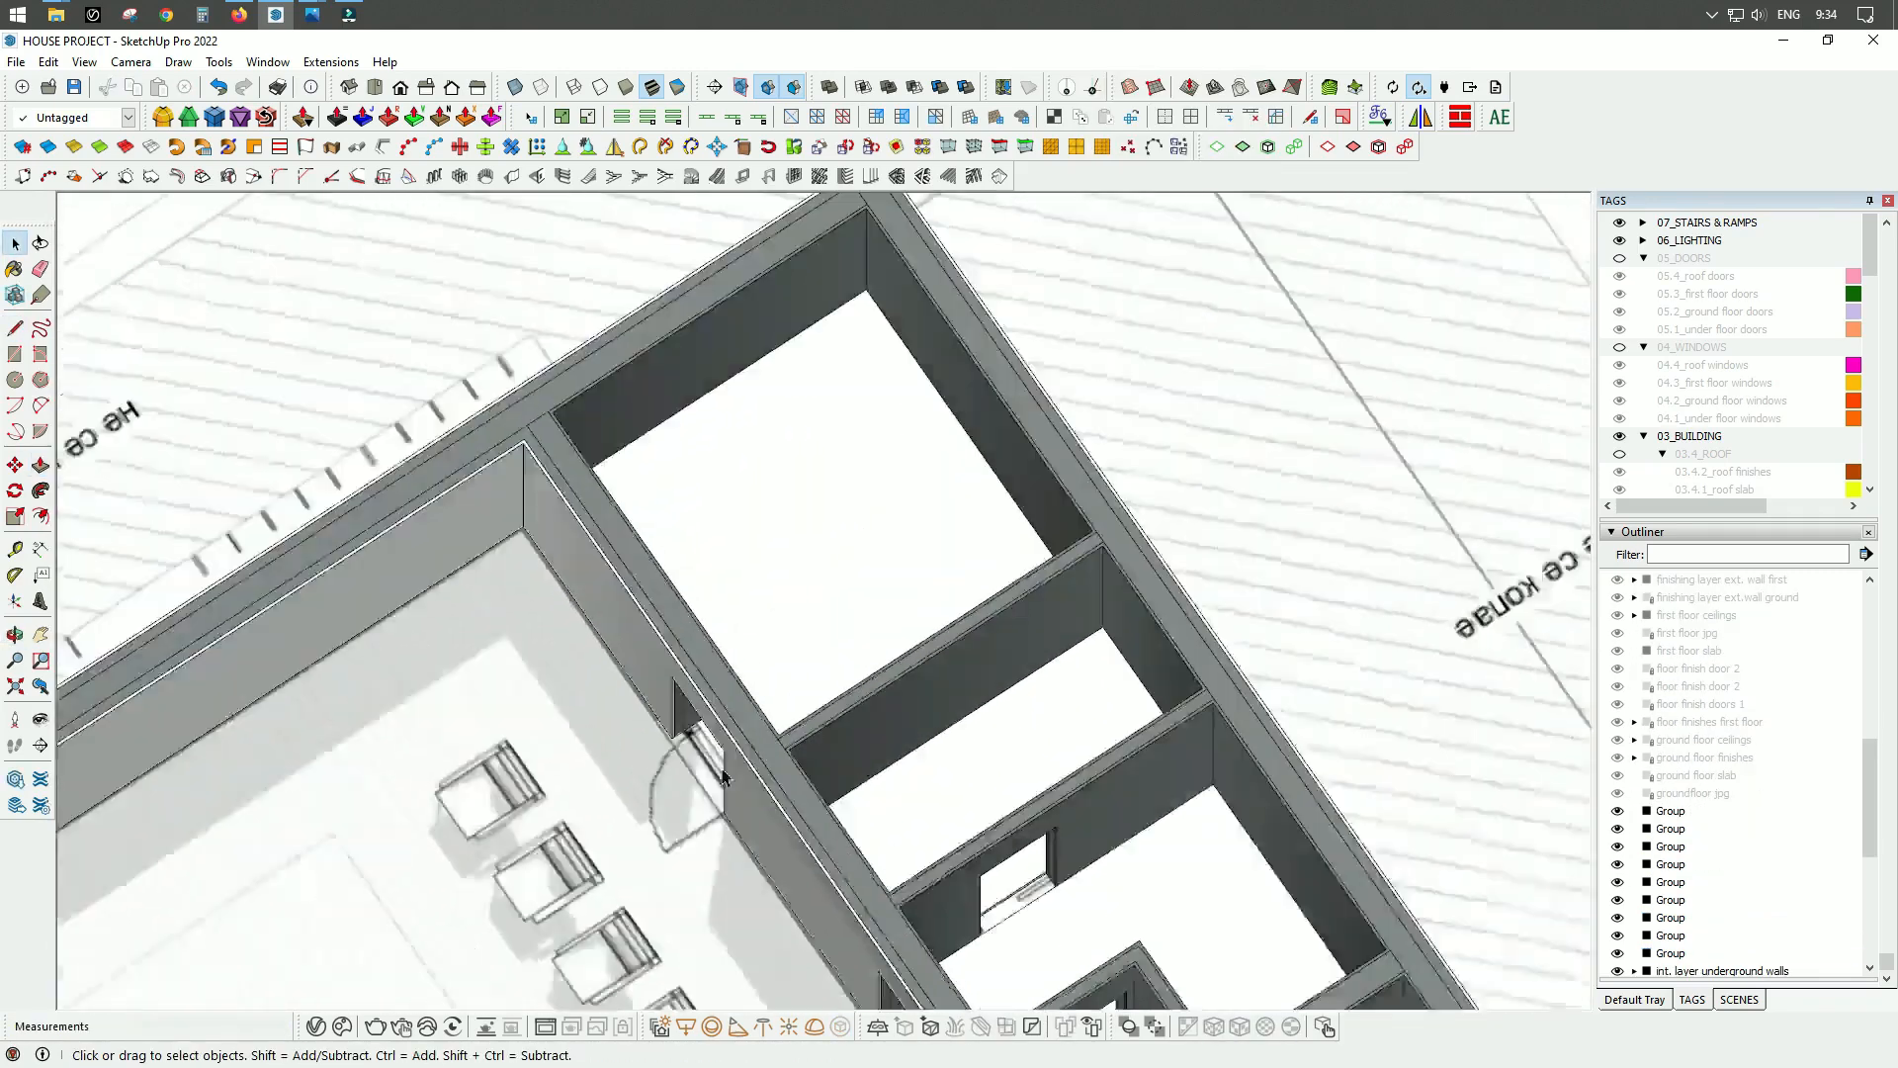
middle_drag(686, 692, 840, 633)
key(r)
double_click(802, 640)
click(875, 465)
key(space)
Step: Draw a rectangular floor piece in the changing room's outer doorway, group it, and extrude it with Push/Pull
scroll(875, 465, down, 6)
middle_drag(875, 465, 890, 692)
scroll(1048, 692, up, 8)
key(r)
click(1081, 613)
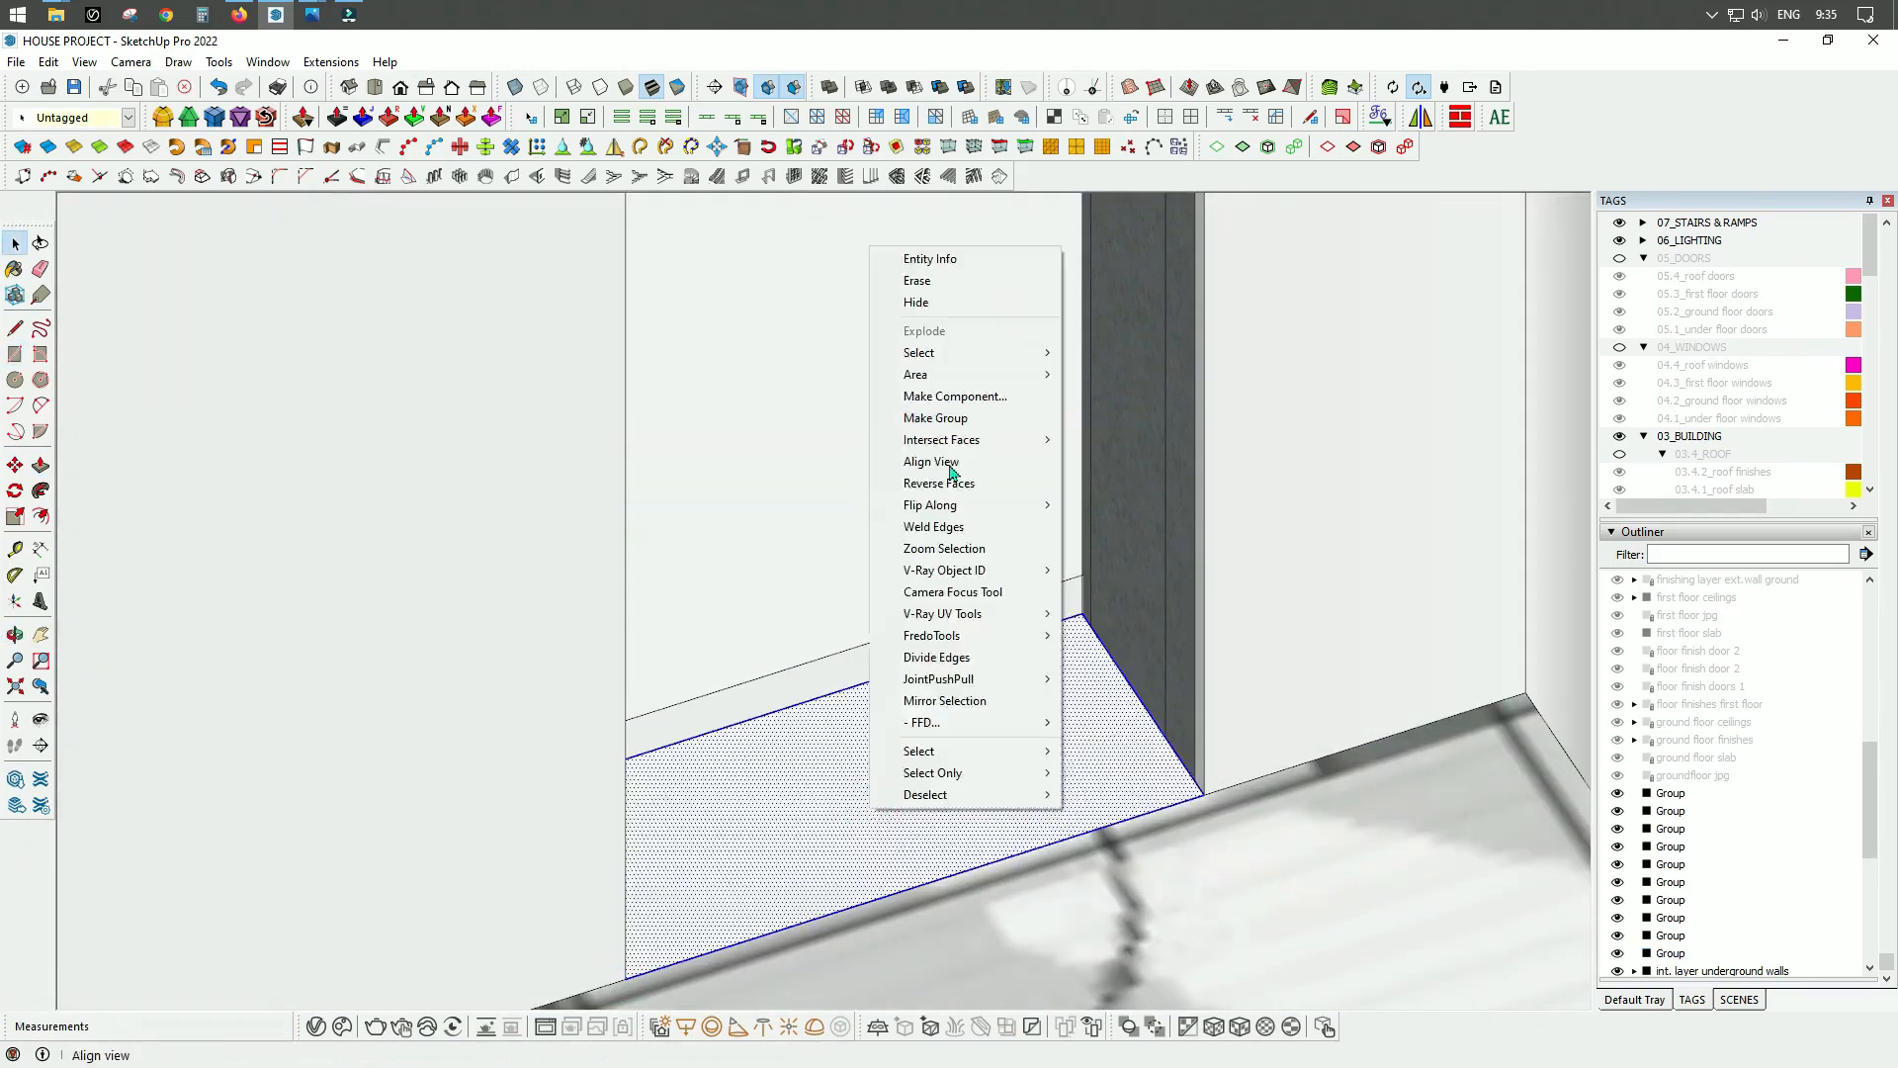
click(935, 418)
double_click(950, 791)
key(p)
click(949, 805)
click(957, 682)
key(space)
Step: Draw a rectangle in the lobby's outer doorway, group it, and extrude it with Push/Pull
scroll(956, 682, down, 6)
key(r)
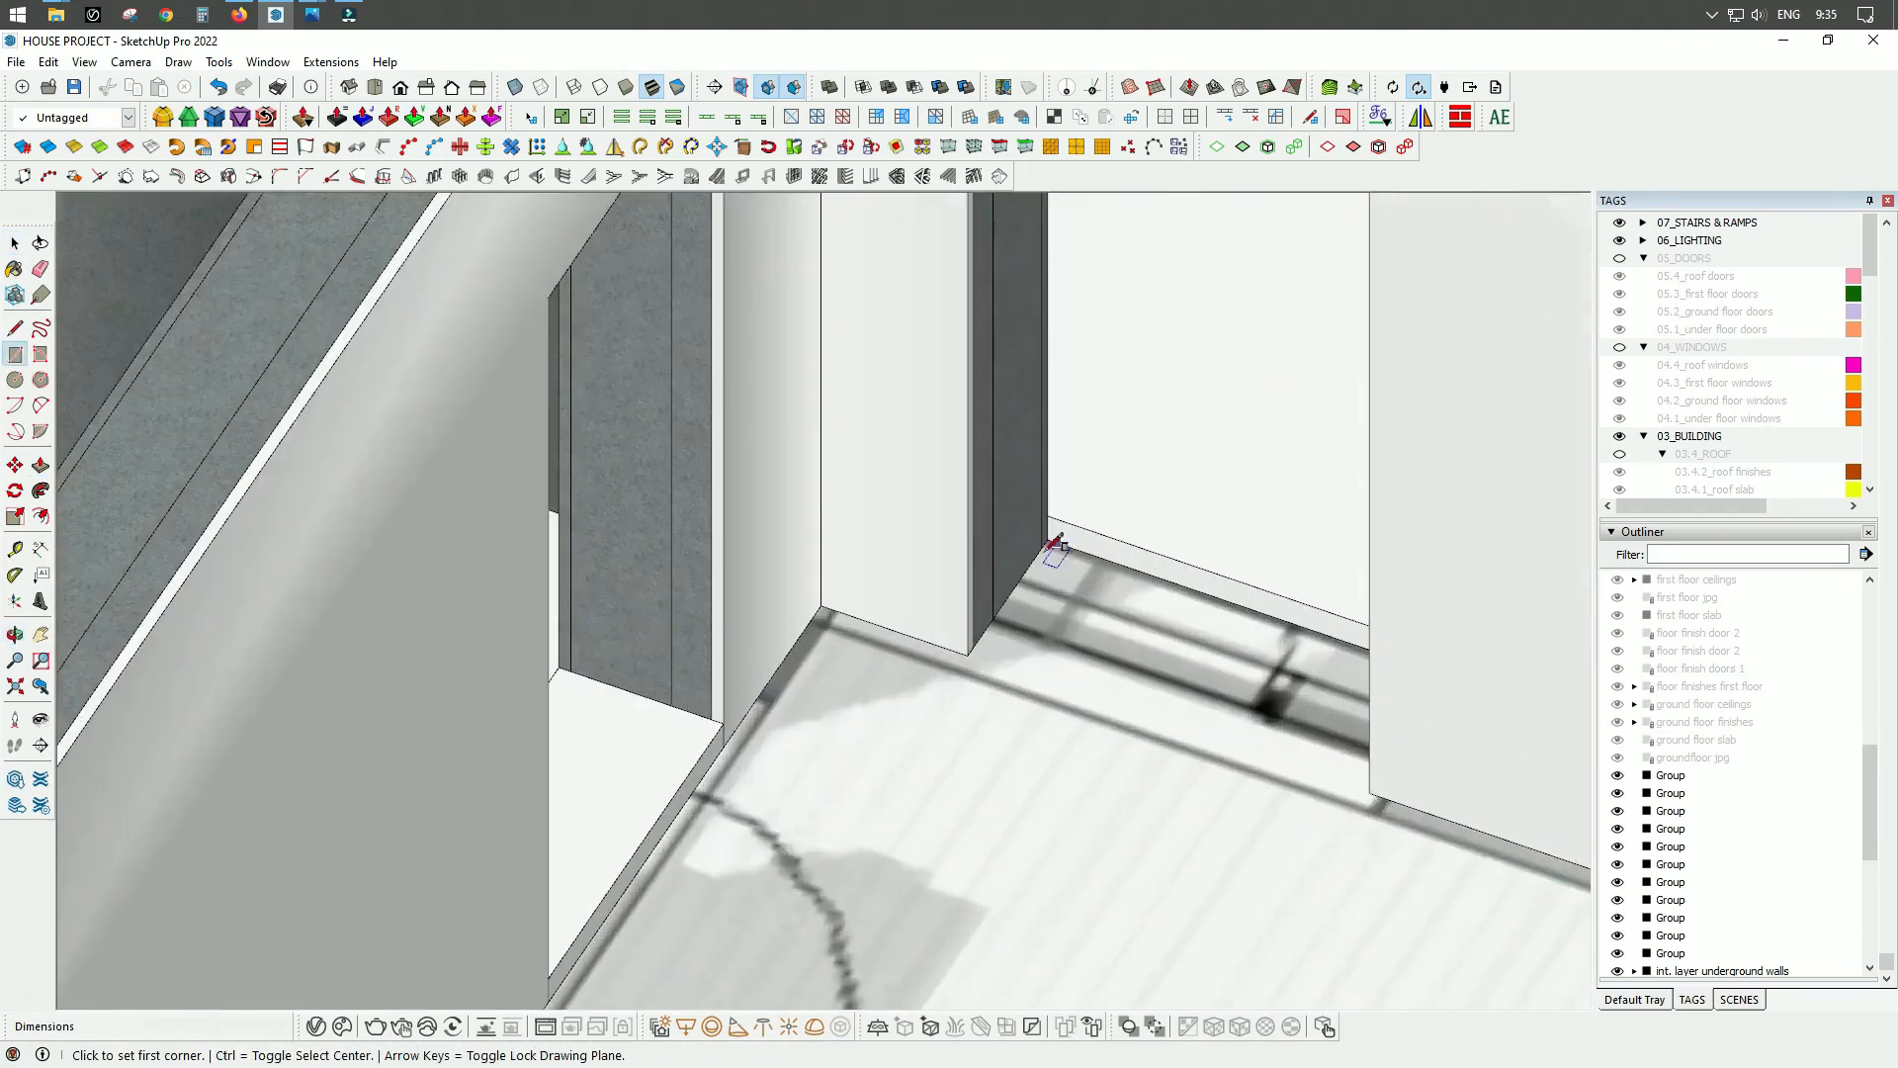
click(1046, 543)
click(1339, 841)
right_click(1026, 668)
click(1094, 284)
double_click(1034, 653)
key(p)
click(1035, 653)
Step: Build grouped and extruded rectangular floor pieces in the remaining interior doorways of the underground floor
scroll(948, 860, down, 8)
middle_drag(948, 860, 818, 892)
scroll(974, 455, up, 8)
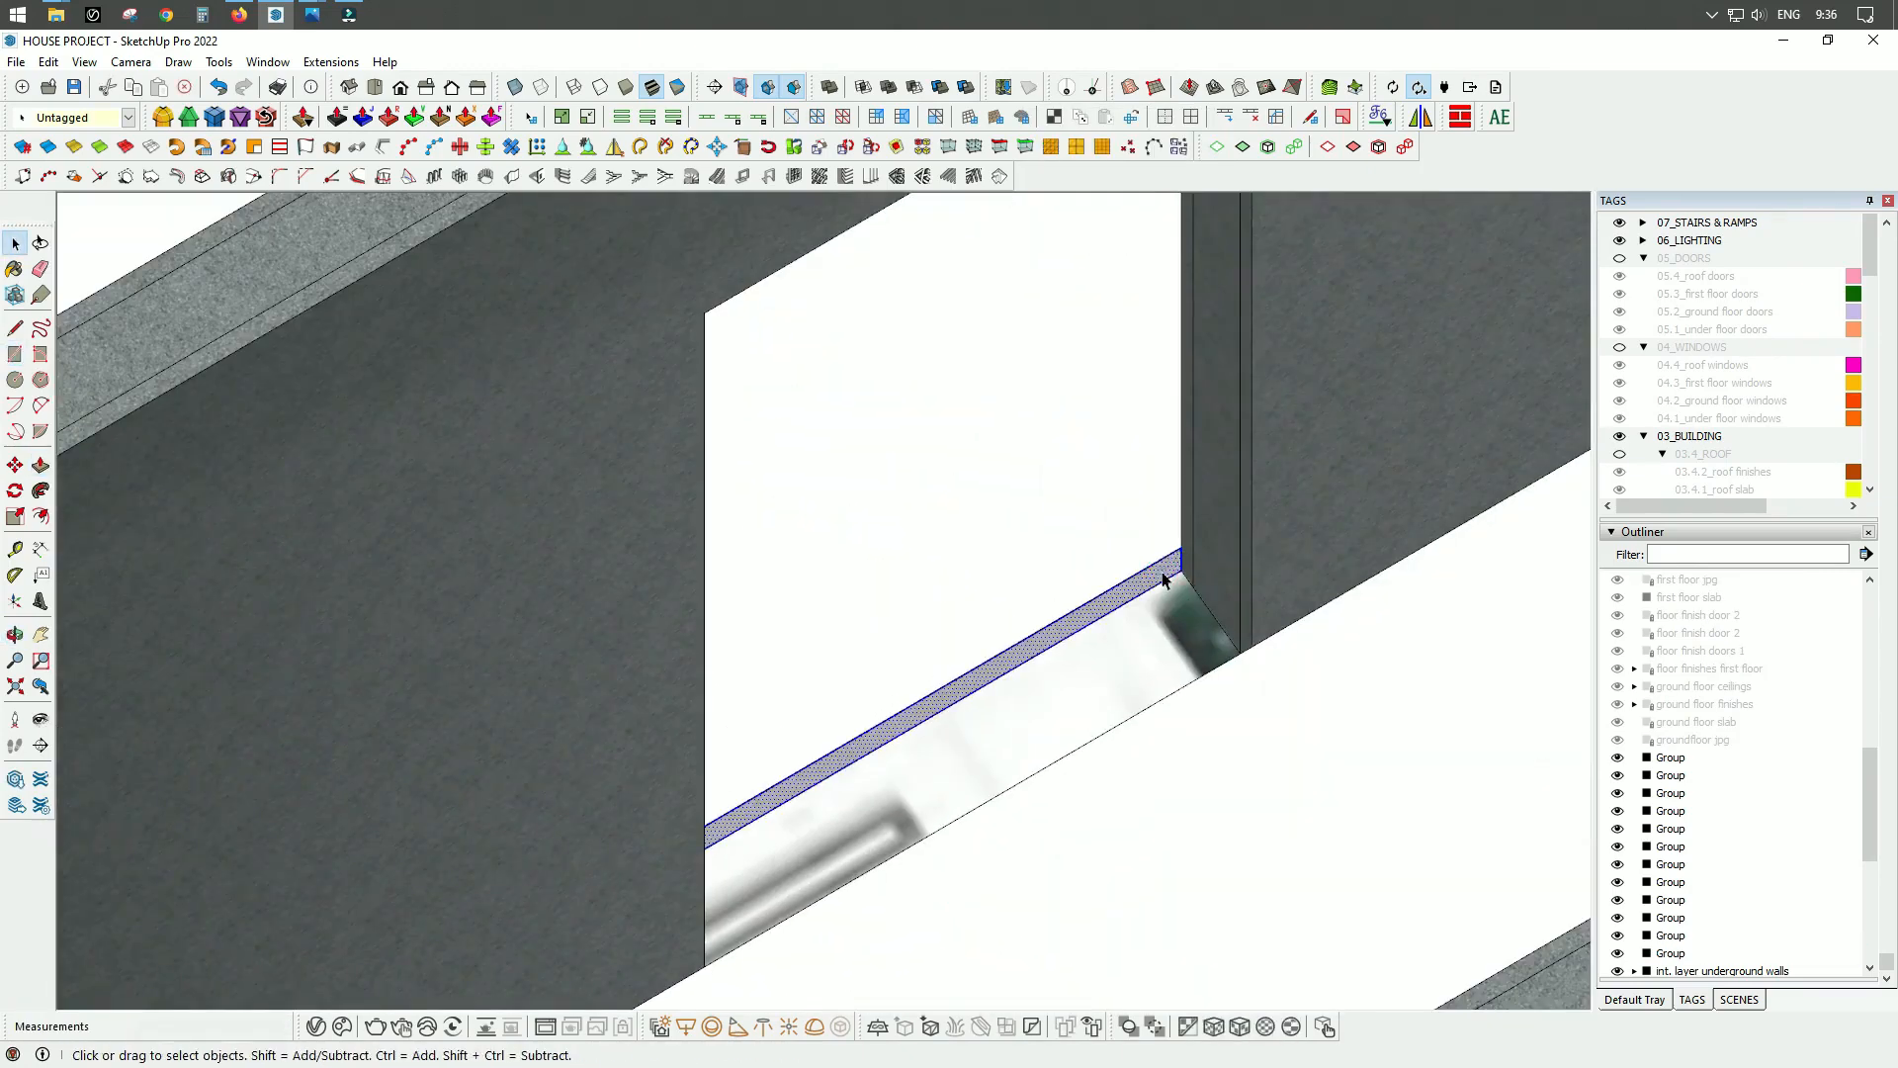
double_click(1159, 577)
key(space)
click(1236, 676)
scroll(1236, 675, down, 5)
scroll(996, 655, up, 5)
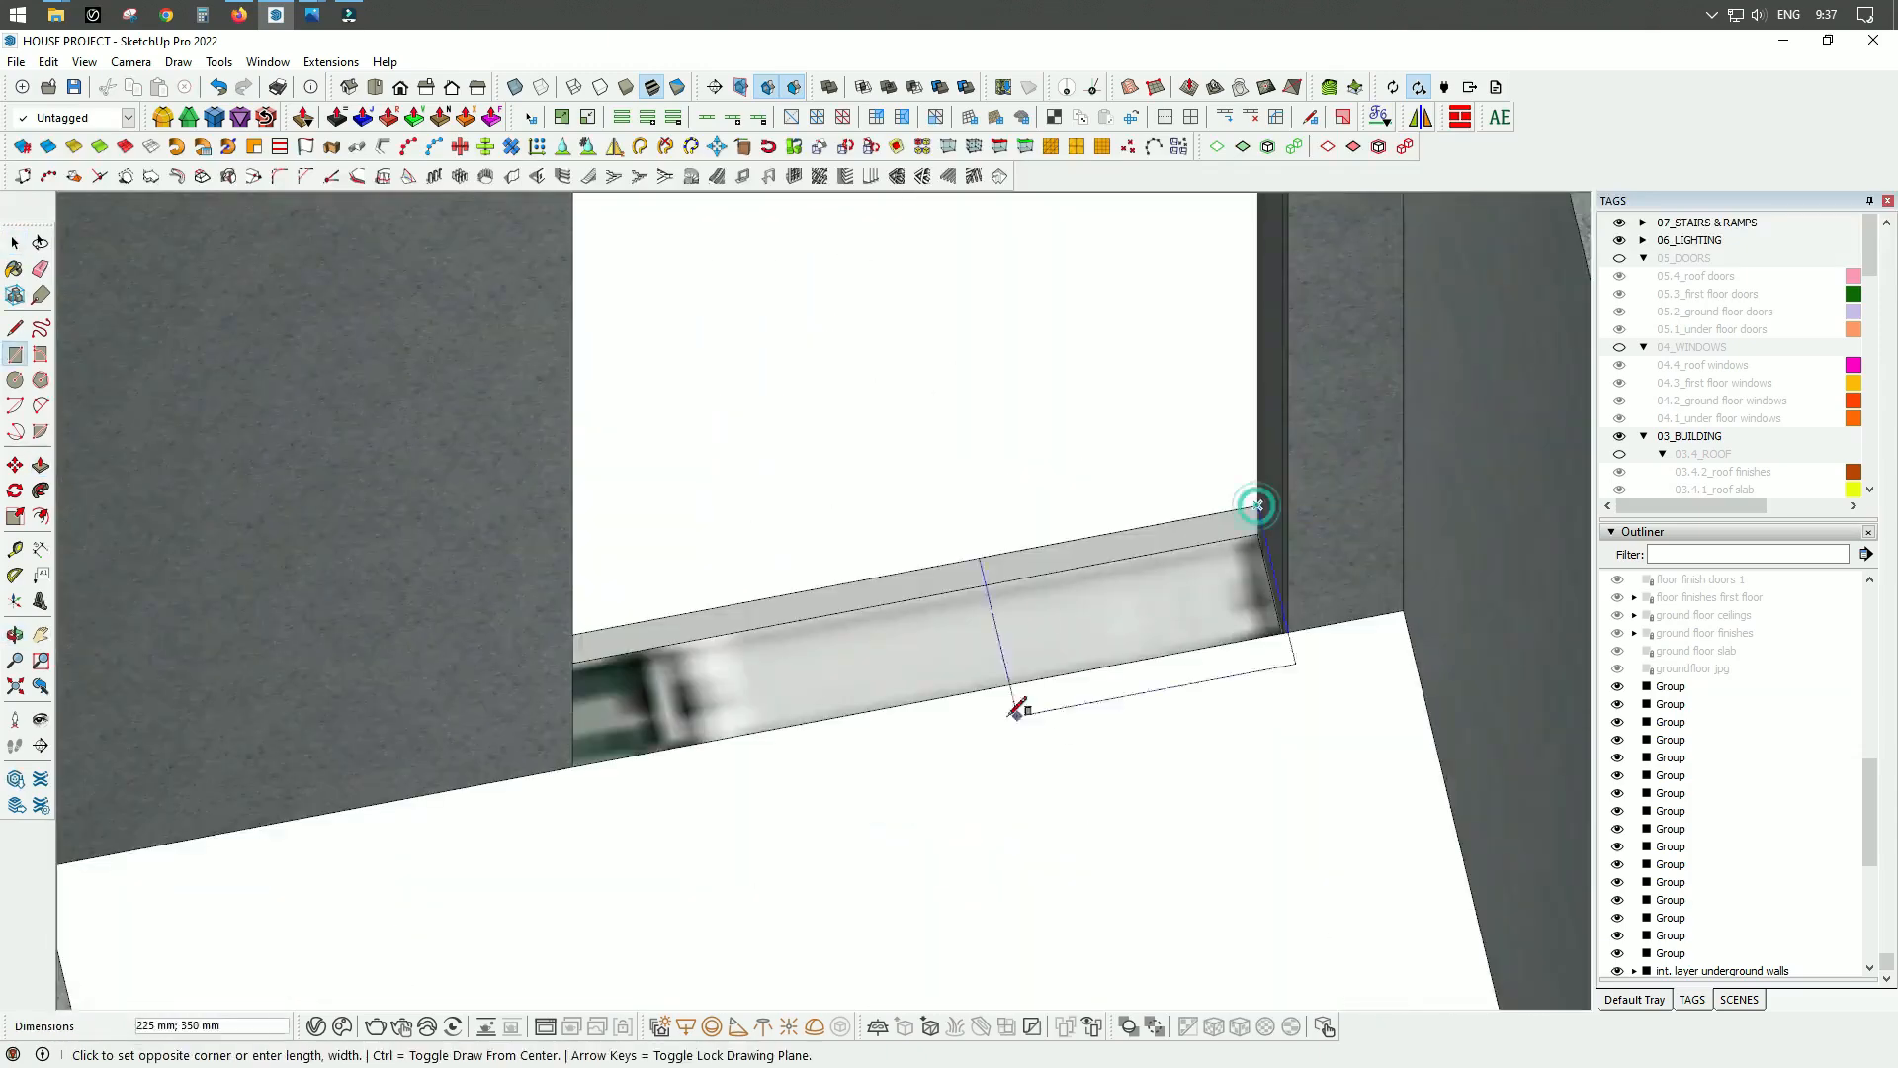
right_click(682, 508)
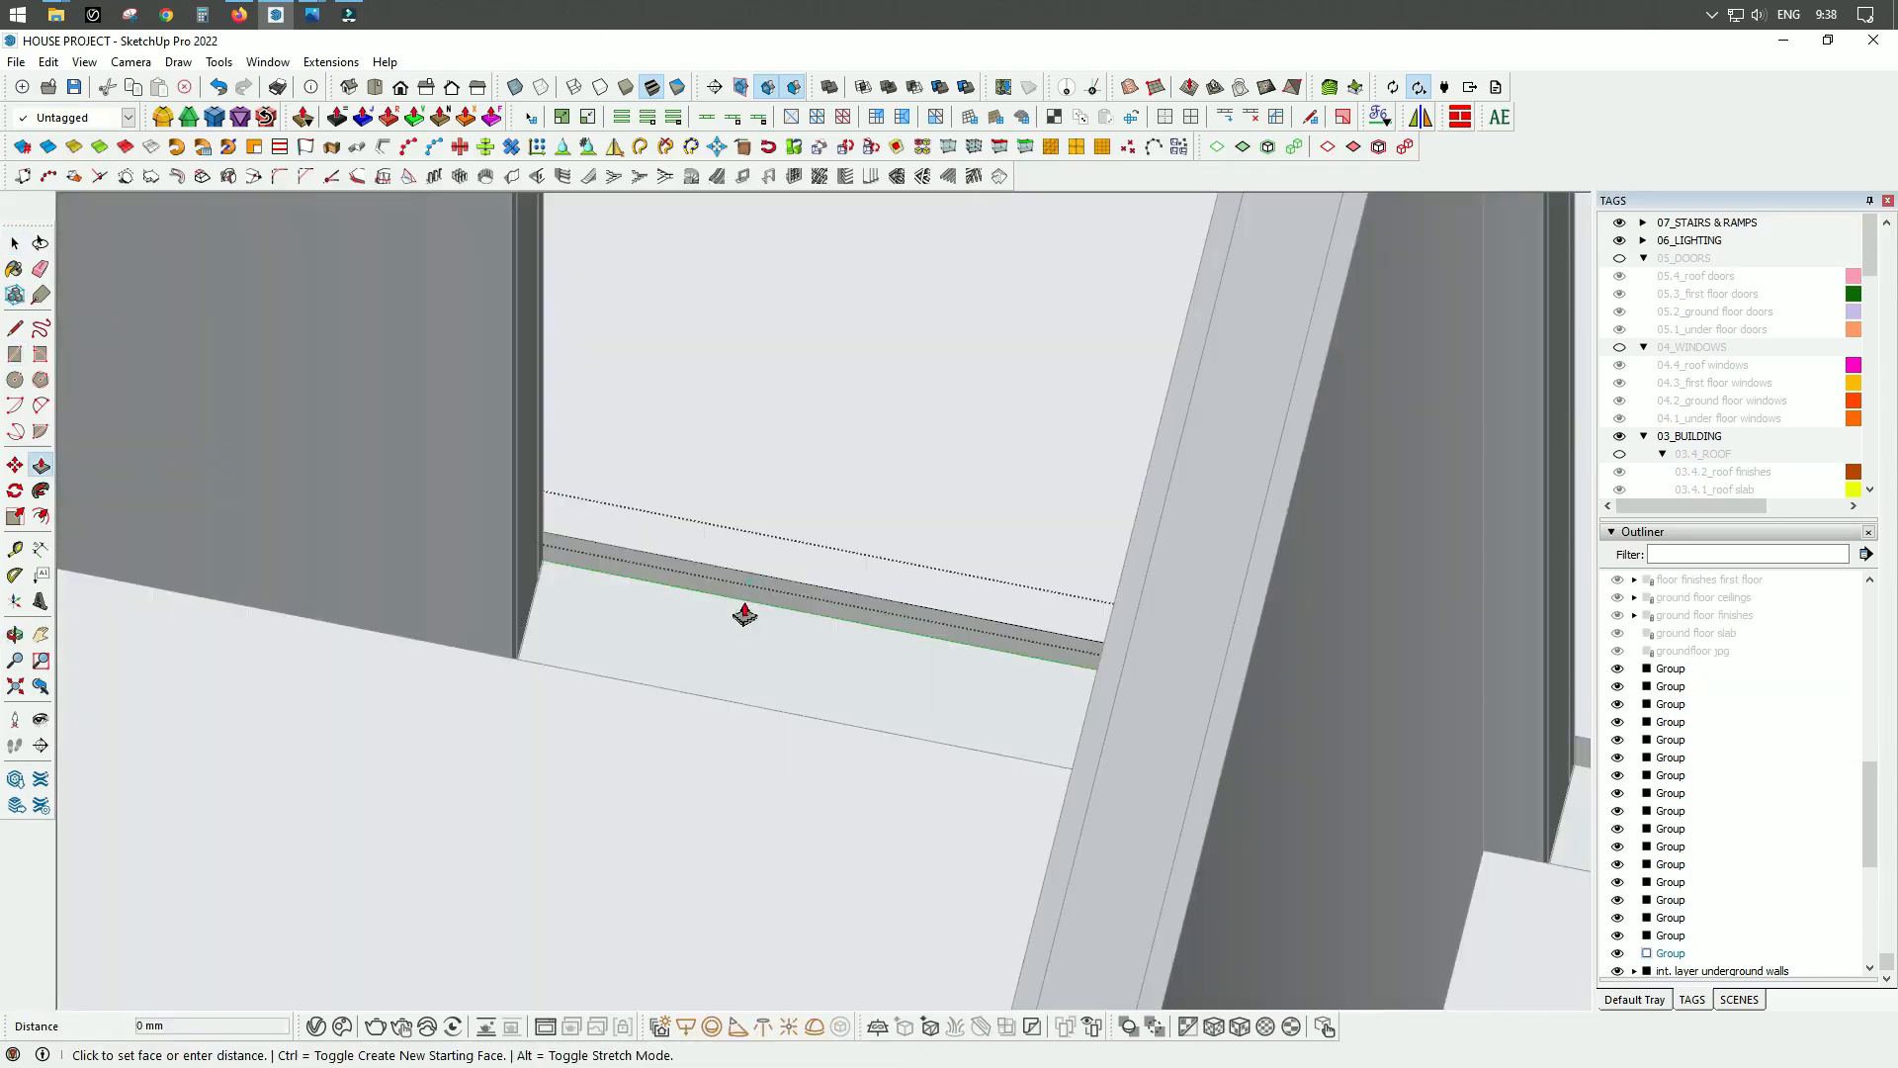
right_click(1094, 507)
click(1158, 678)
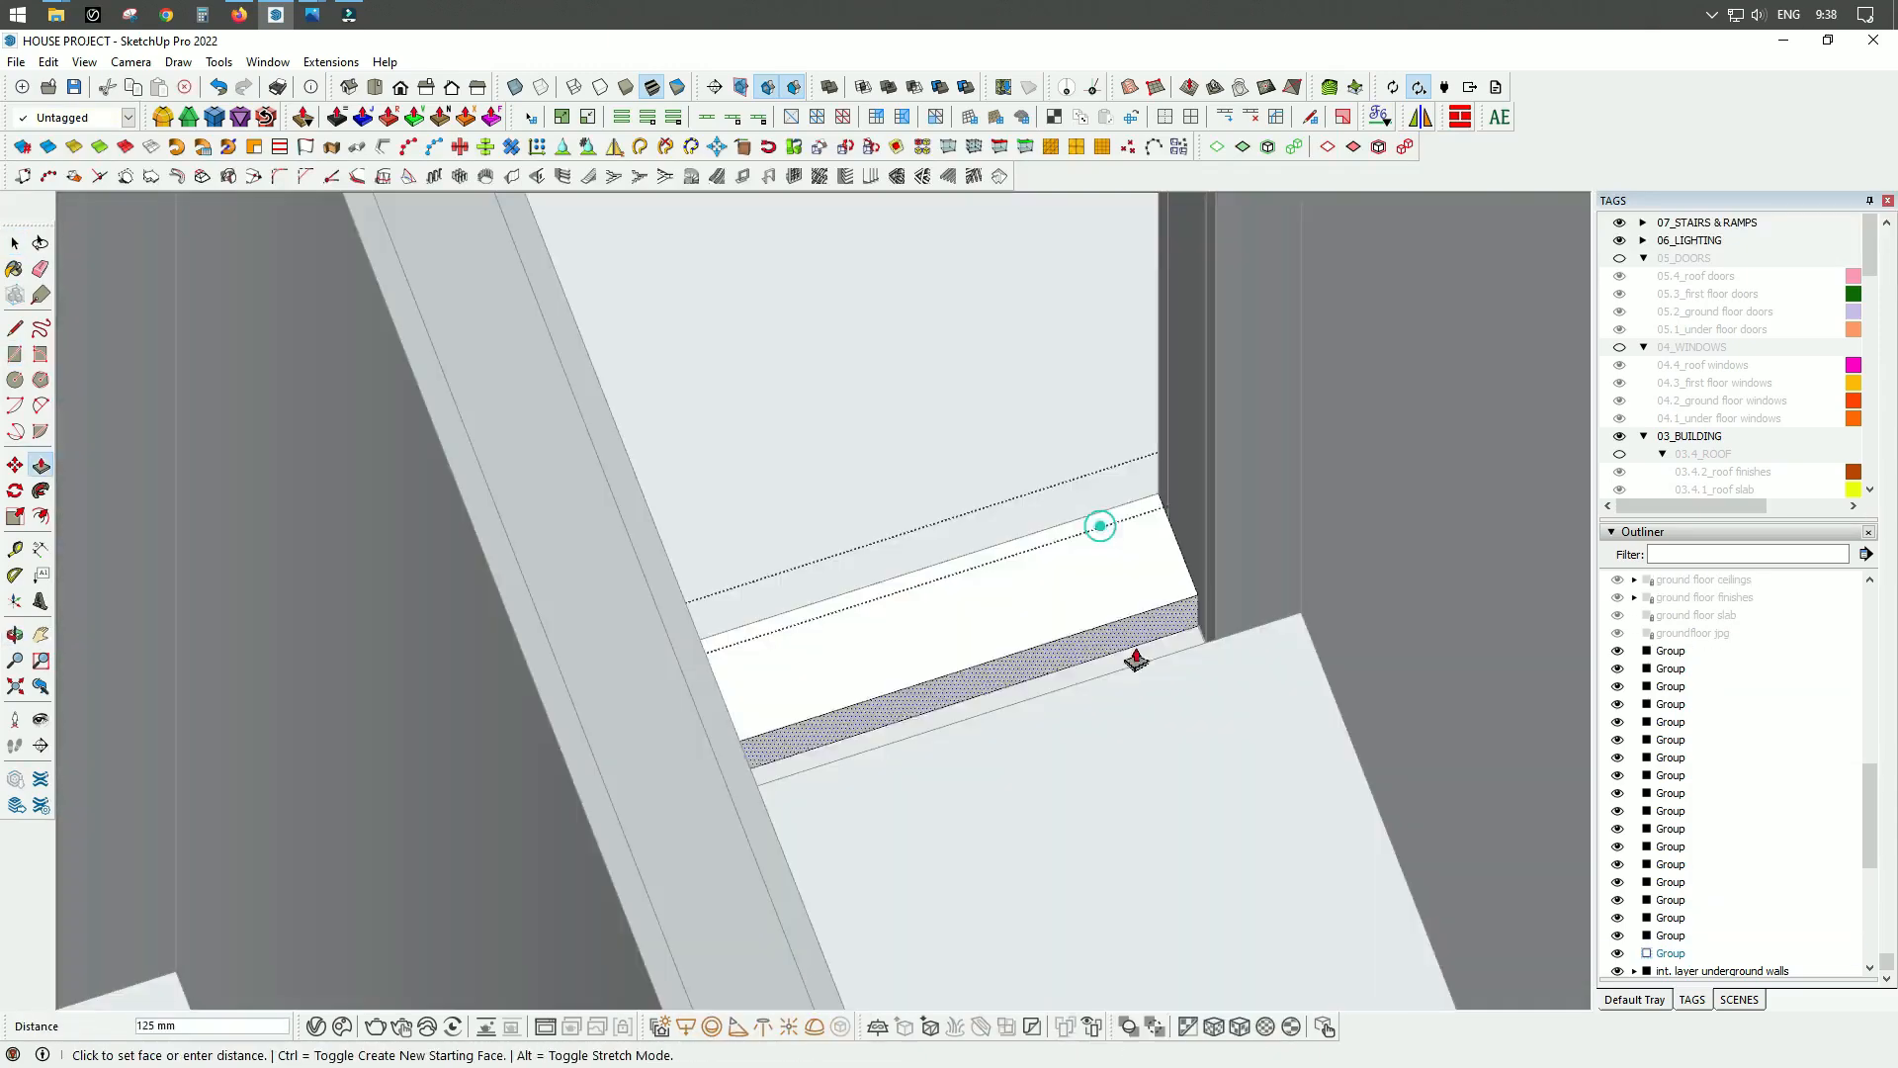
Step: Rename the technical room's floor group as "ff technical room"
right_click(1671, 651)
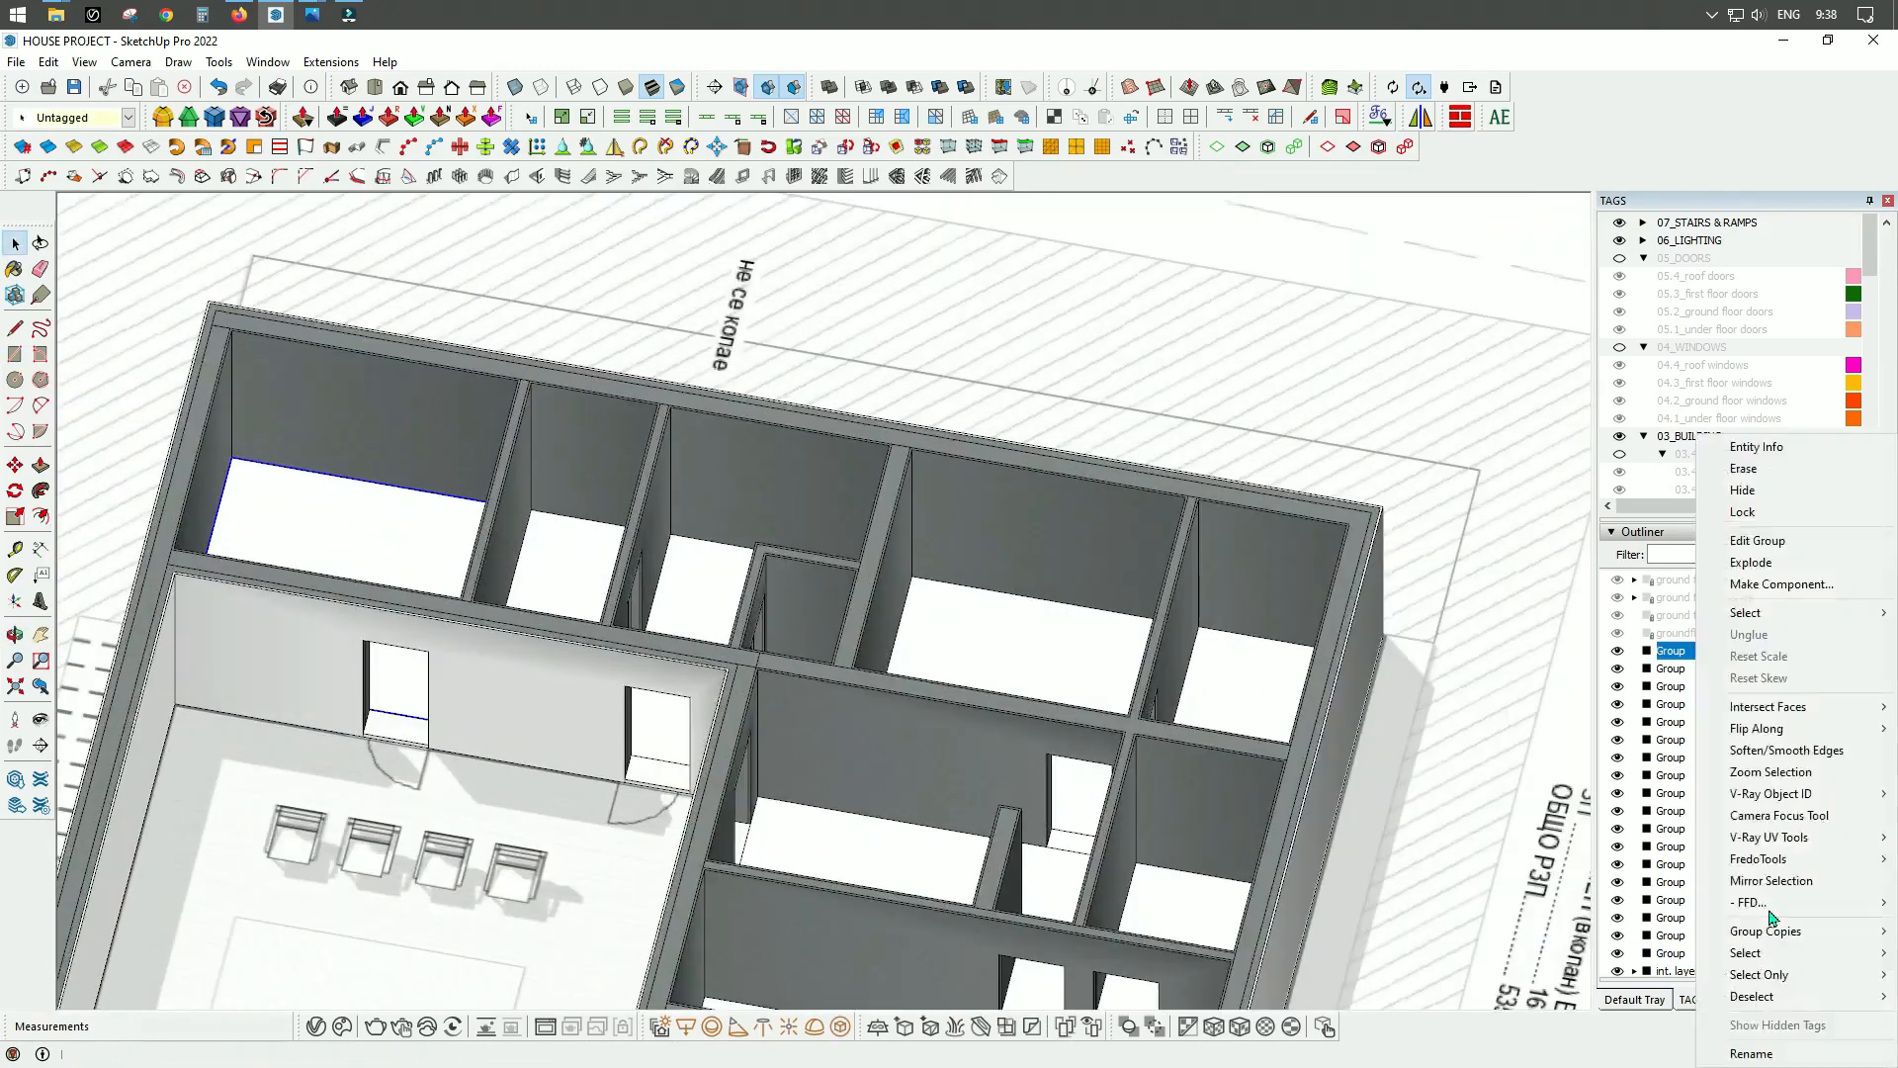
click(1770, 932)
key(Return)
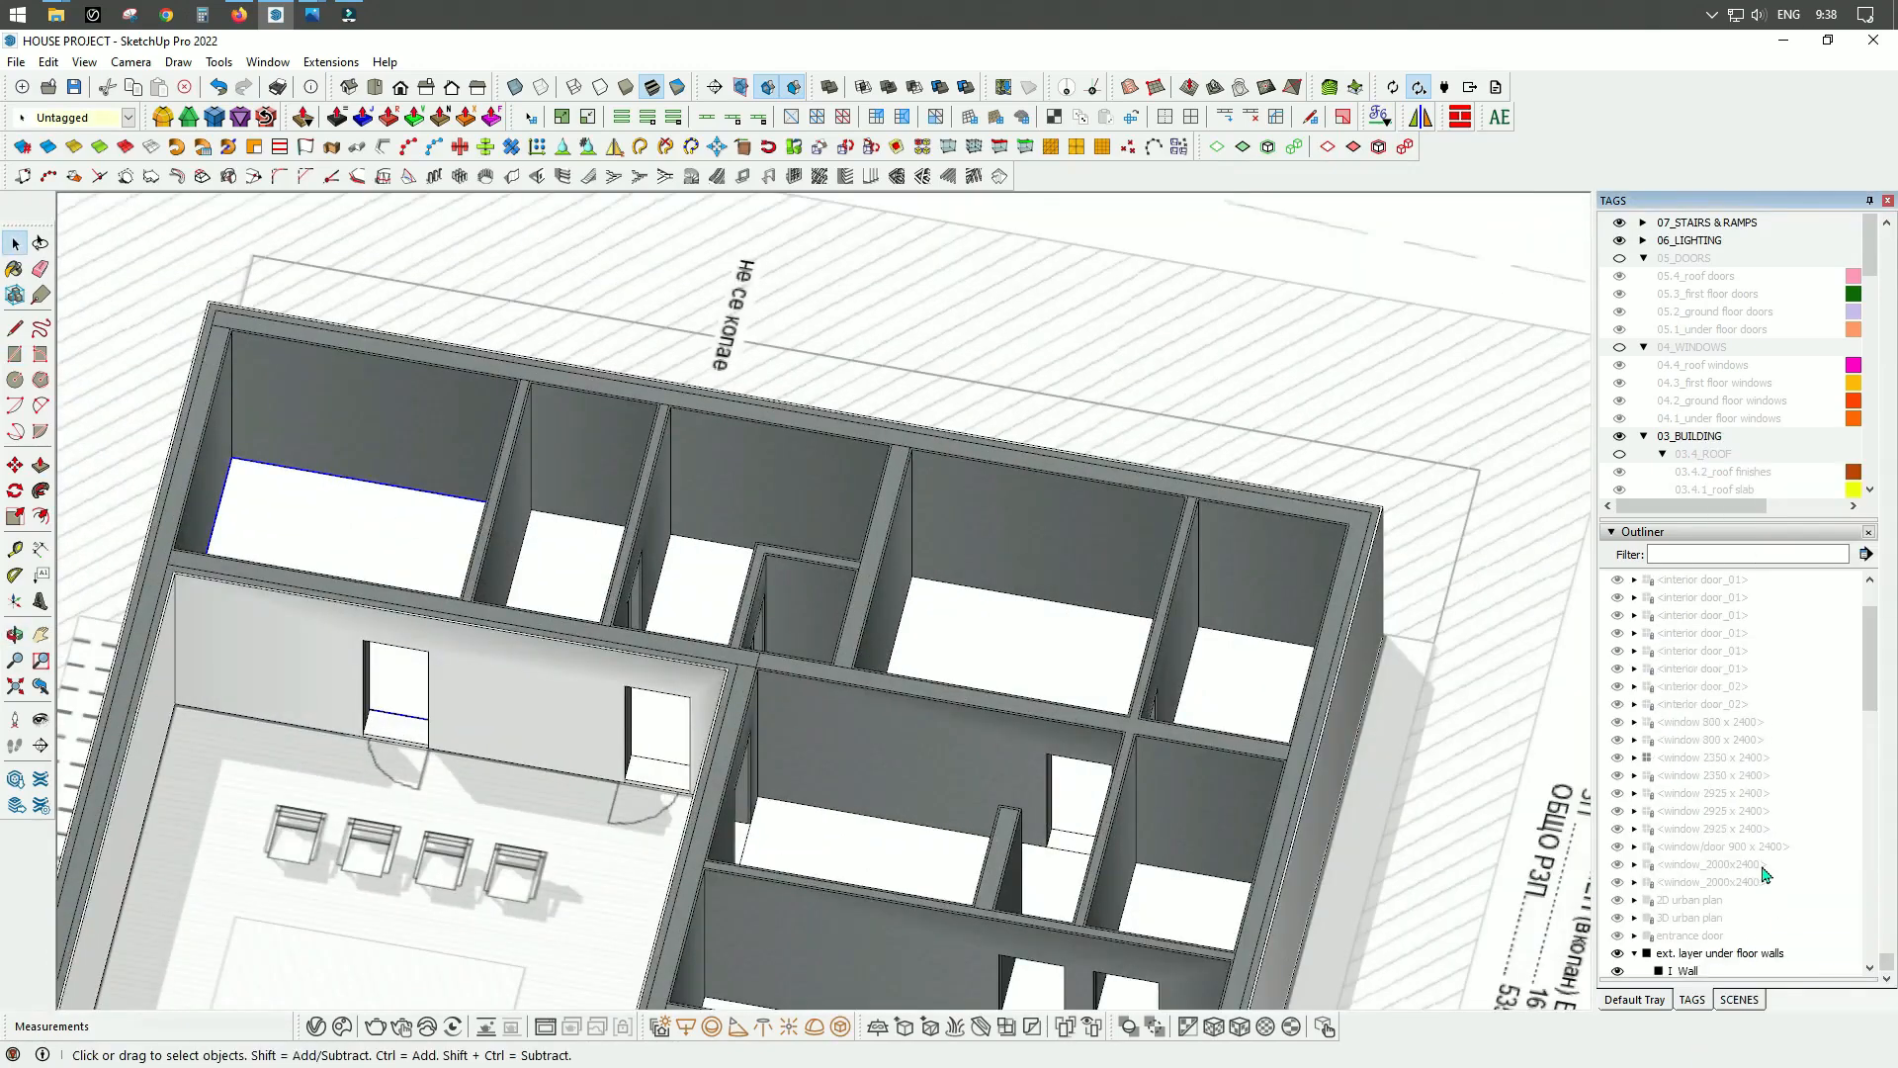
Step: Rename the floor groups of the sauna, changing room and toilet, using "ff spa 01" for the sauna and "ff spa 02" for the changing room
click(541, 542)
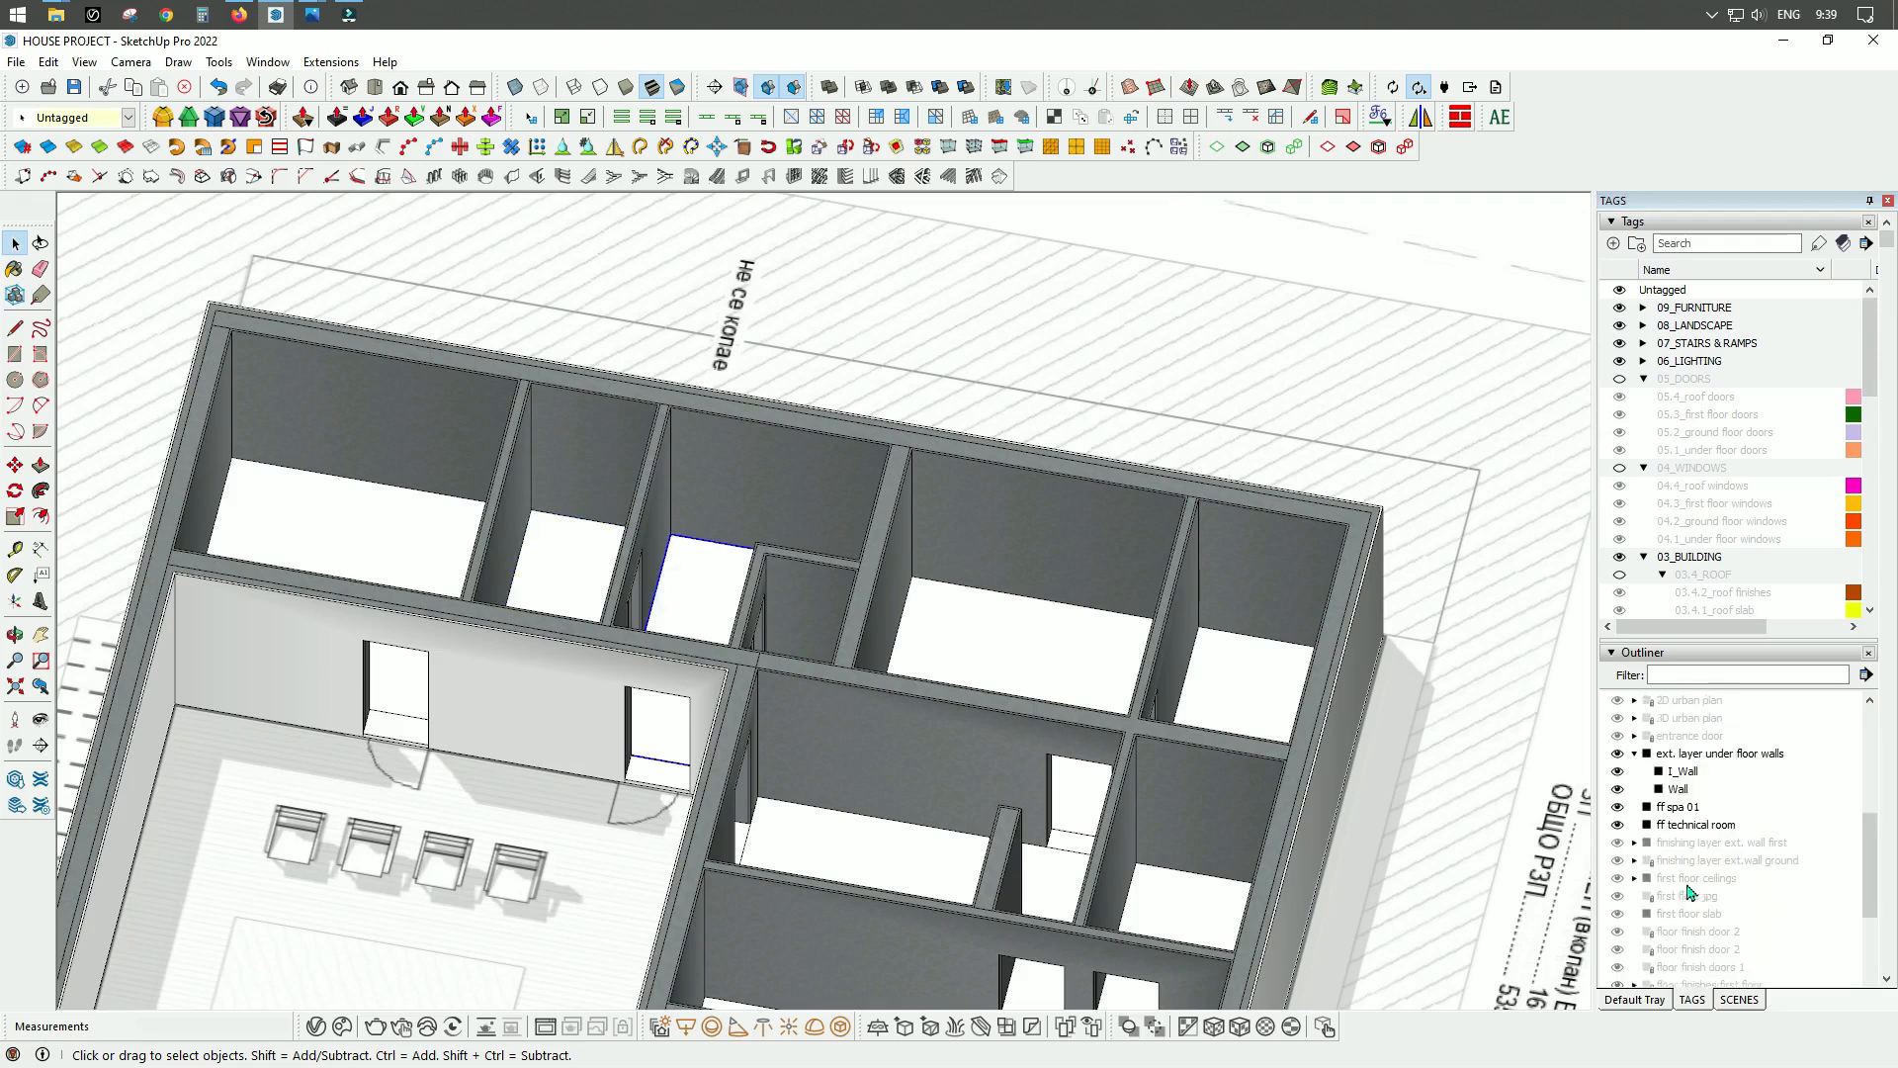
scroll(1691, 893, down, 5)
scroll(836, 754, up, 5)
right_click(1752, 808)
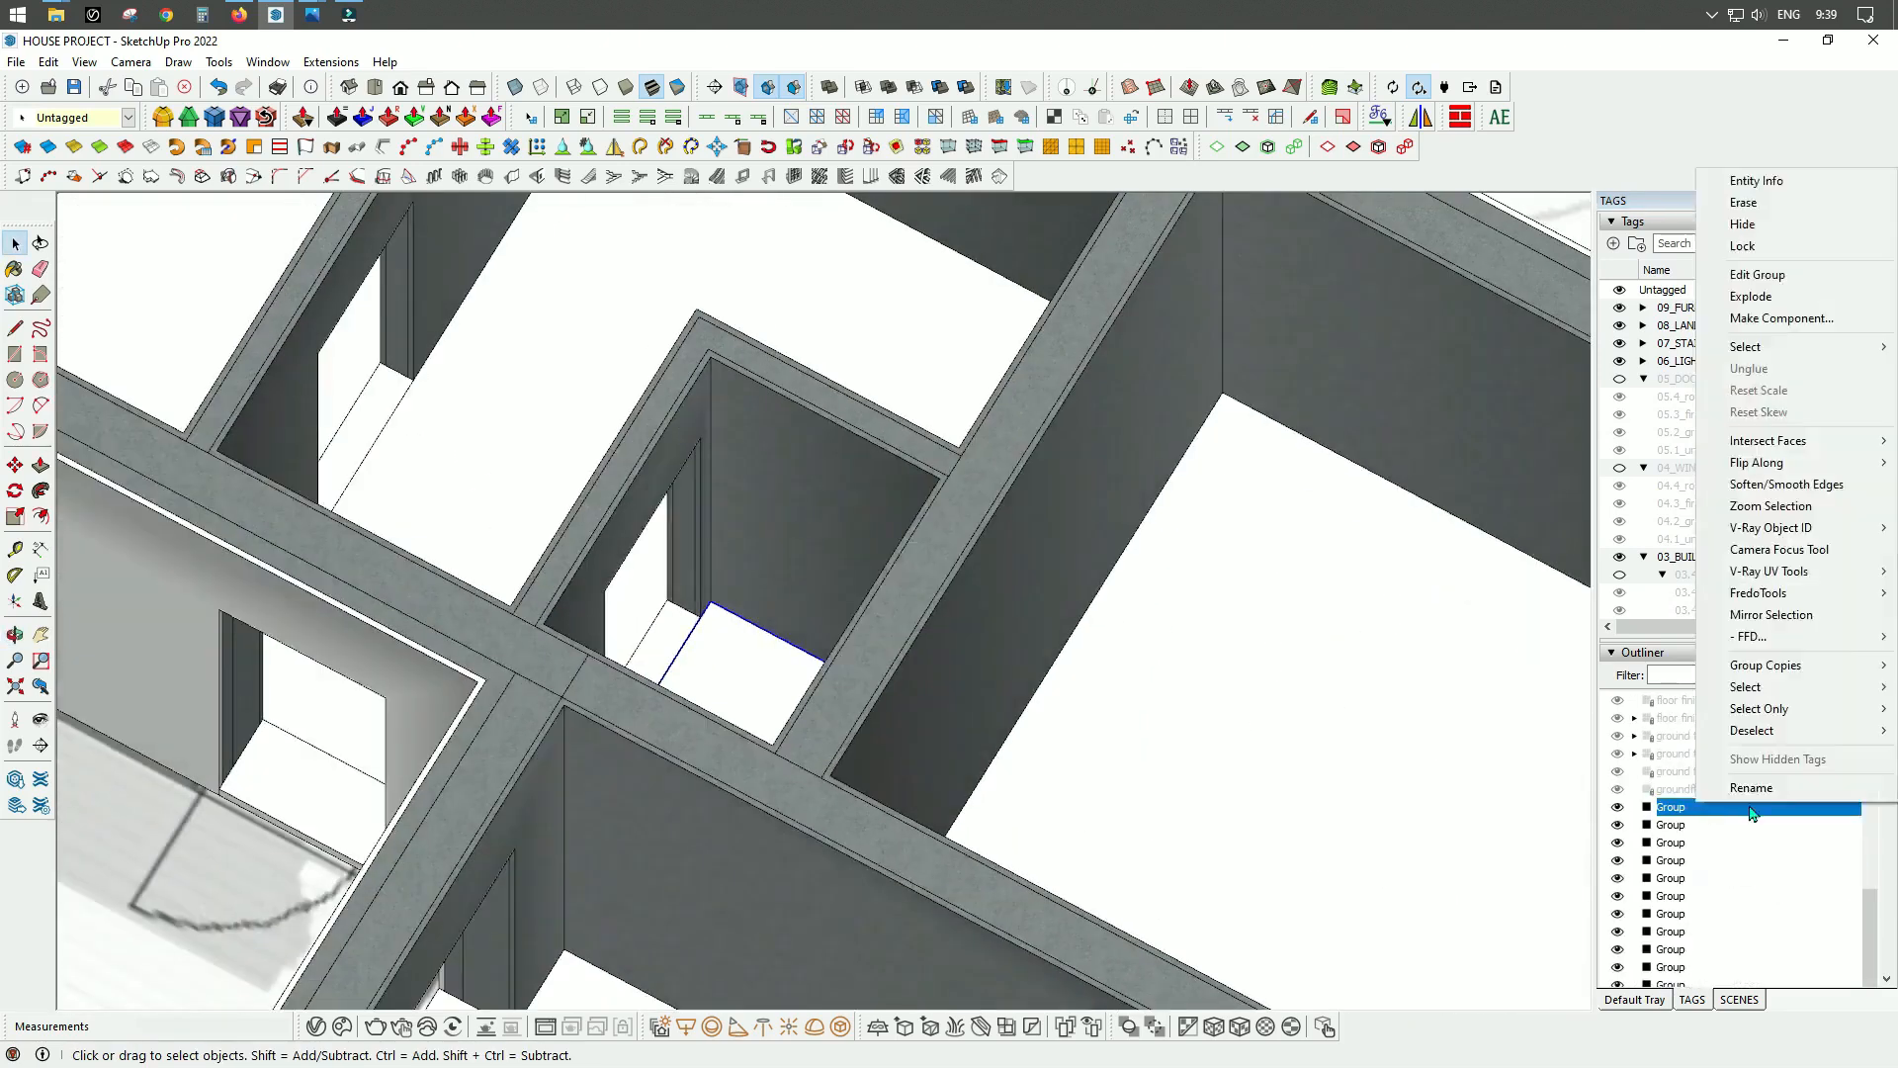
key(Escape)
scroll(917, 555, down, 6)
Step: Rename the storage room's floor group as "ff storage"
right_click(807, 494)
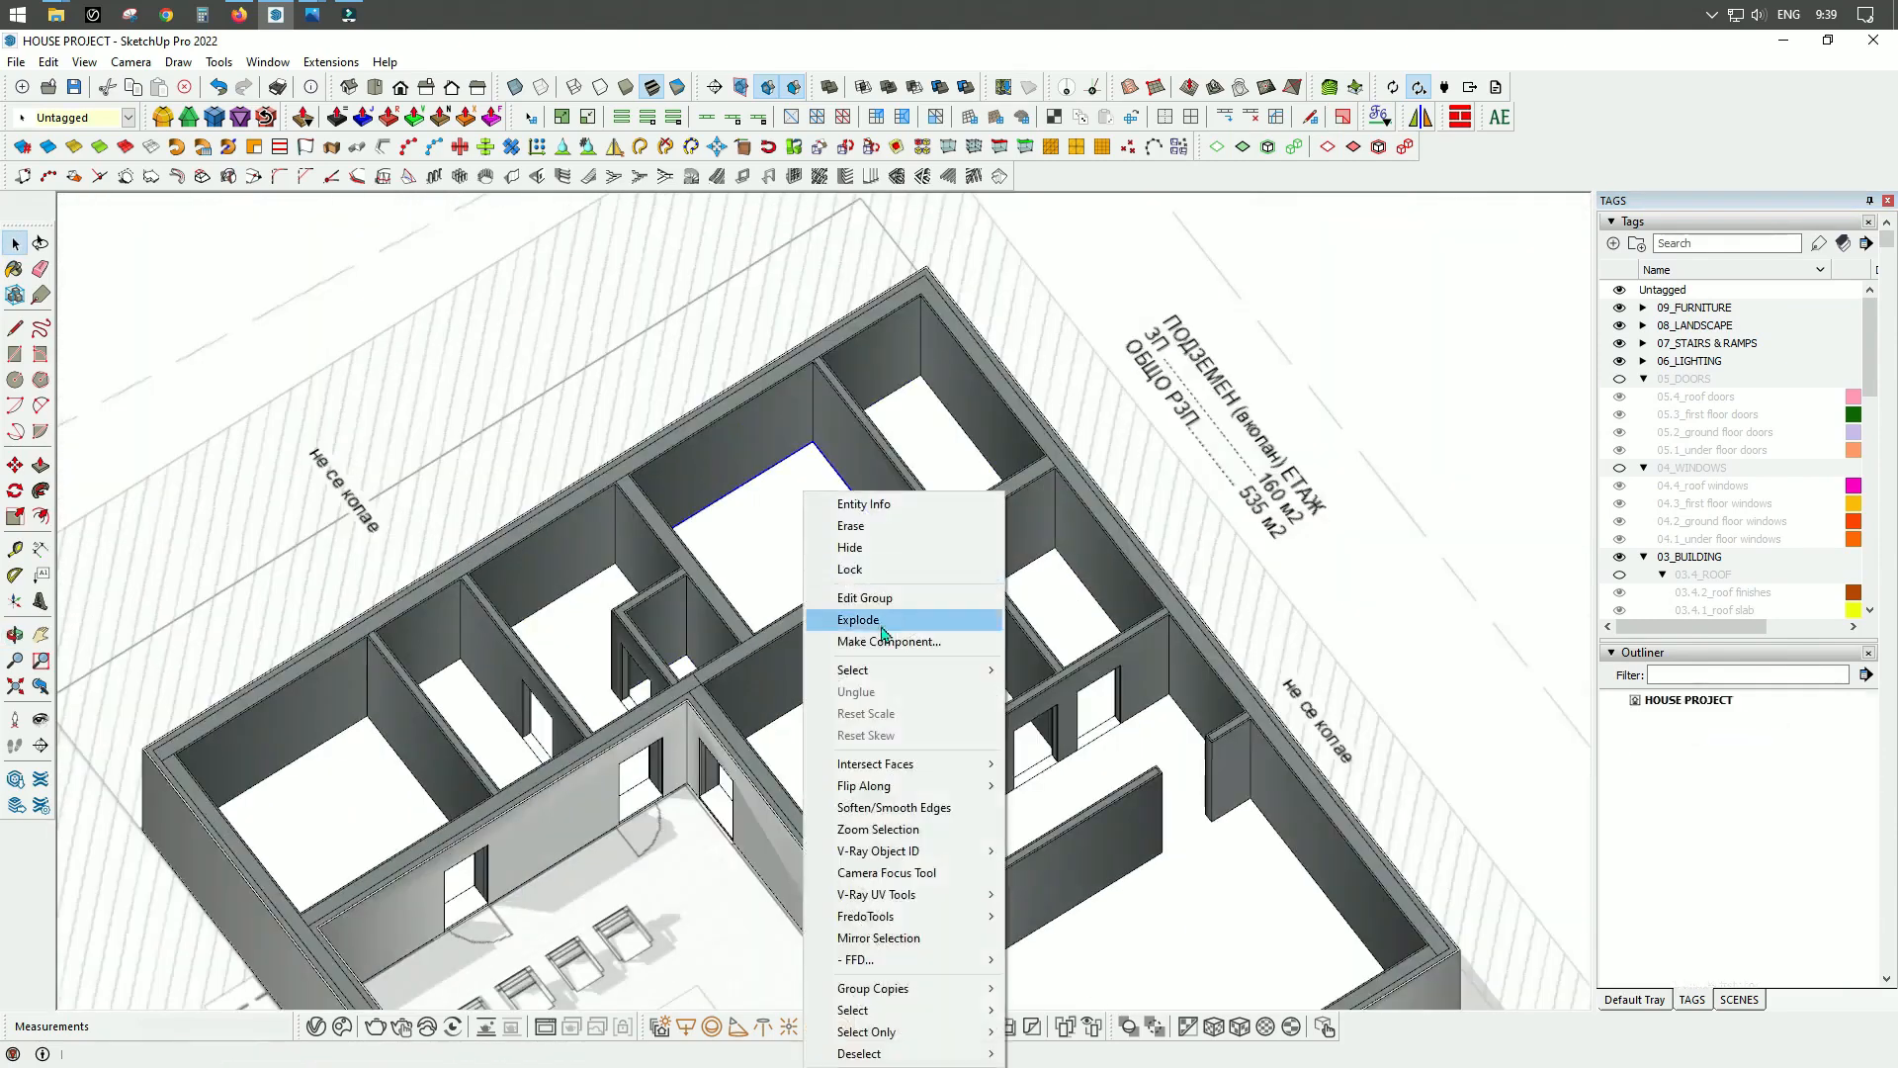
click(882, 620)
scroll(804, 583, up, 3)
text(ff storage)
key(Return)
Step: Rename the corner laundry room's floor group as "ff laundry"
scroll(1742, 937, down, 5)
right_click(1746, 914)
click(1751, 899)
text(ff loundry)
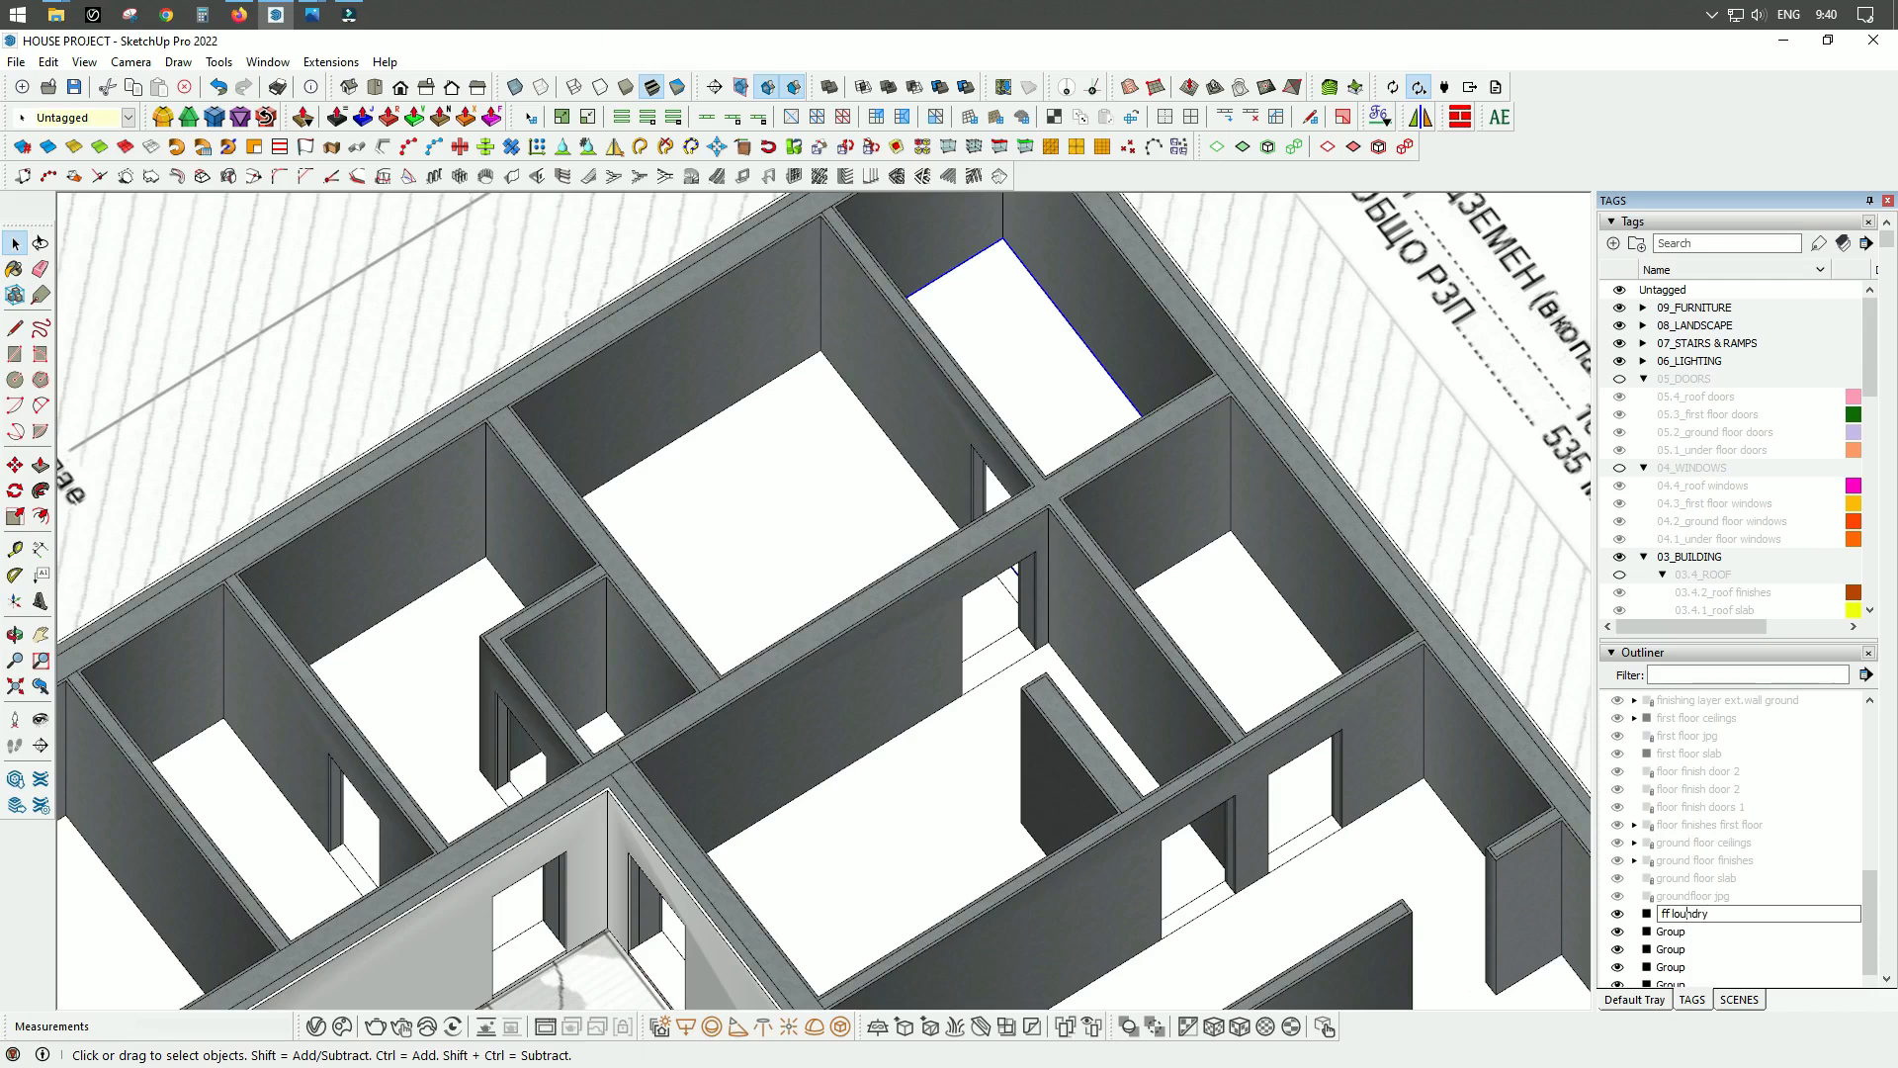
key(Return)
Step: Rename the master bathroom's floor group as "ff bath master bed"
scroll(1111, 560, down, 3)
shift+middle_drag(1110, 560, 992, 490)
click(992, 490)
scroll(1692, 829, down, 3)
right_click(1707, 915)
click(1751, 899)
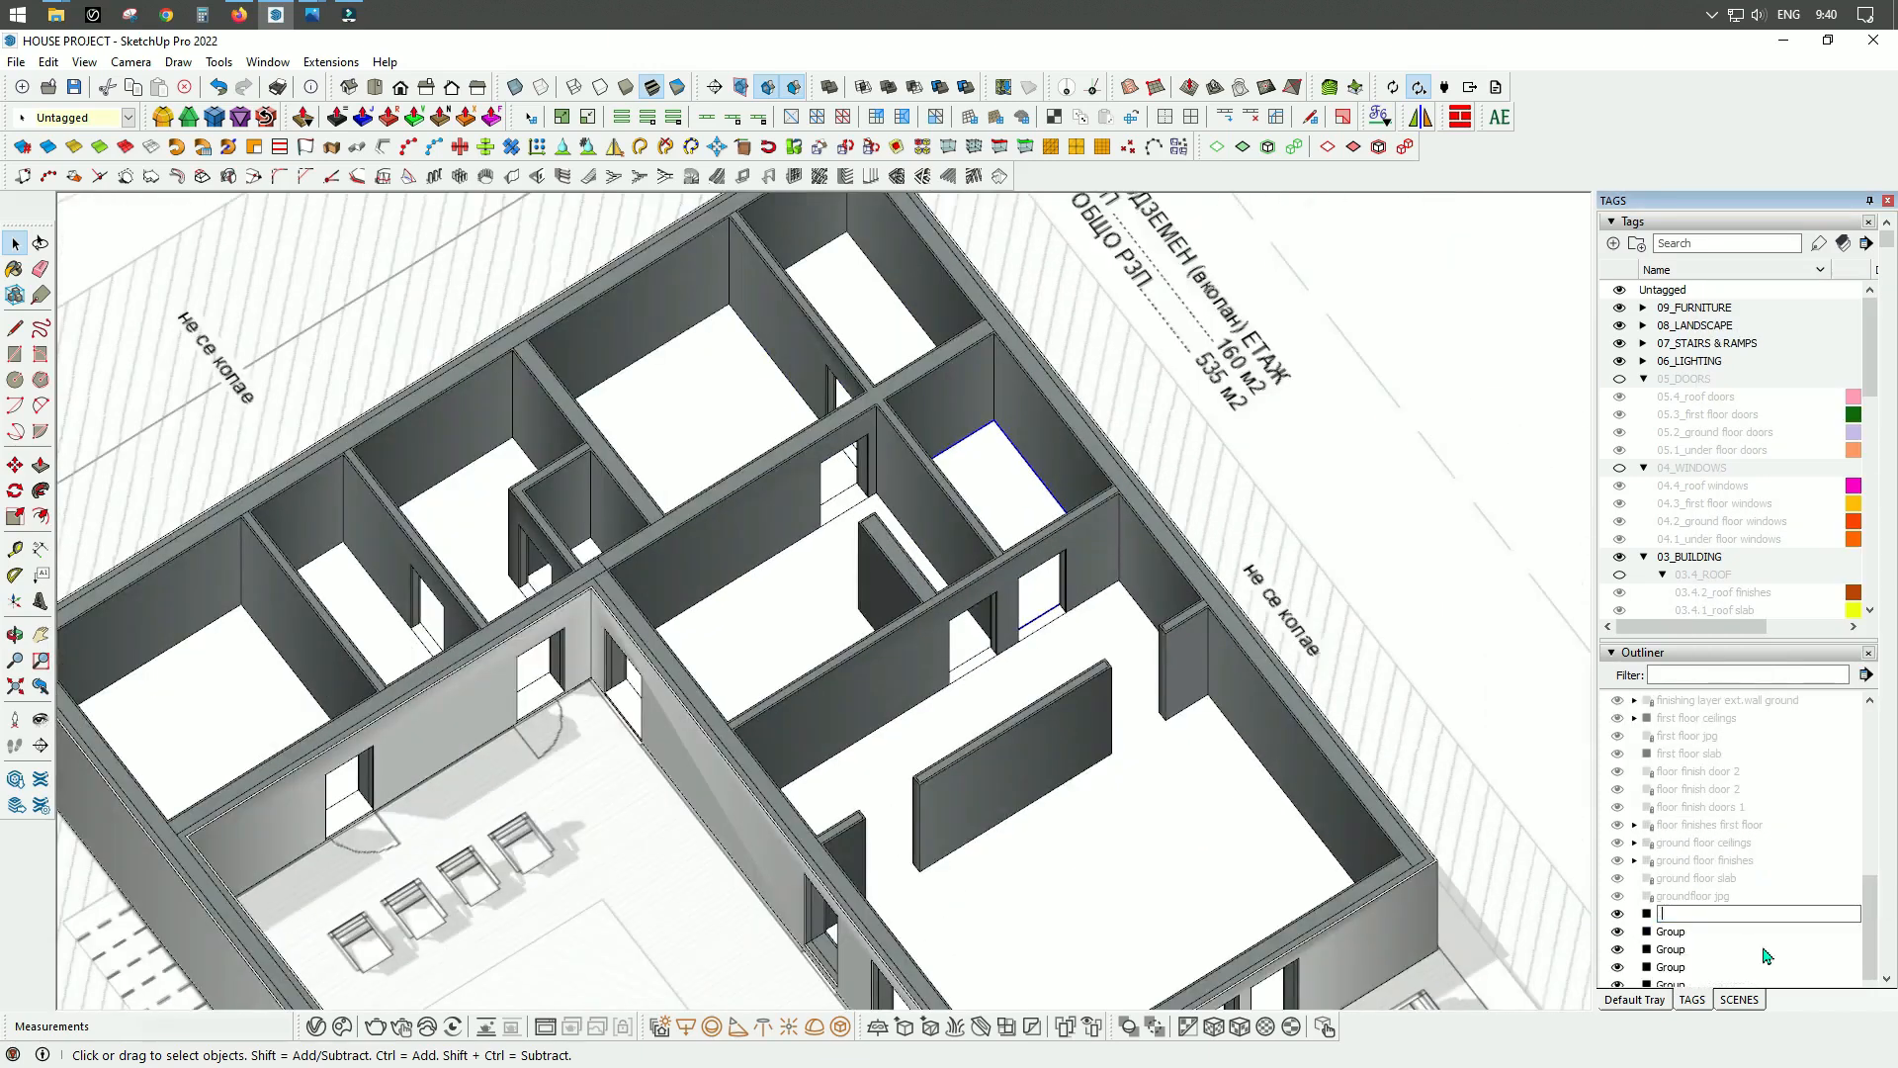
key(Return)
Step: Rename the lobby's floor group as "ff lobby under"
click(953, 661)
scroll(1697, 890, down, 3)
right_click(1695, 914)
click(1770, 900)
text(ff)
key(Return)
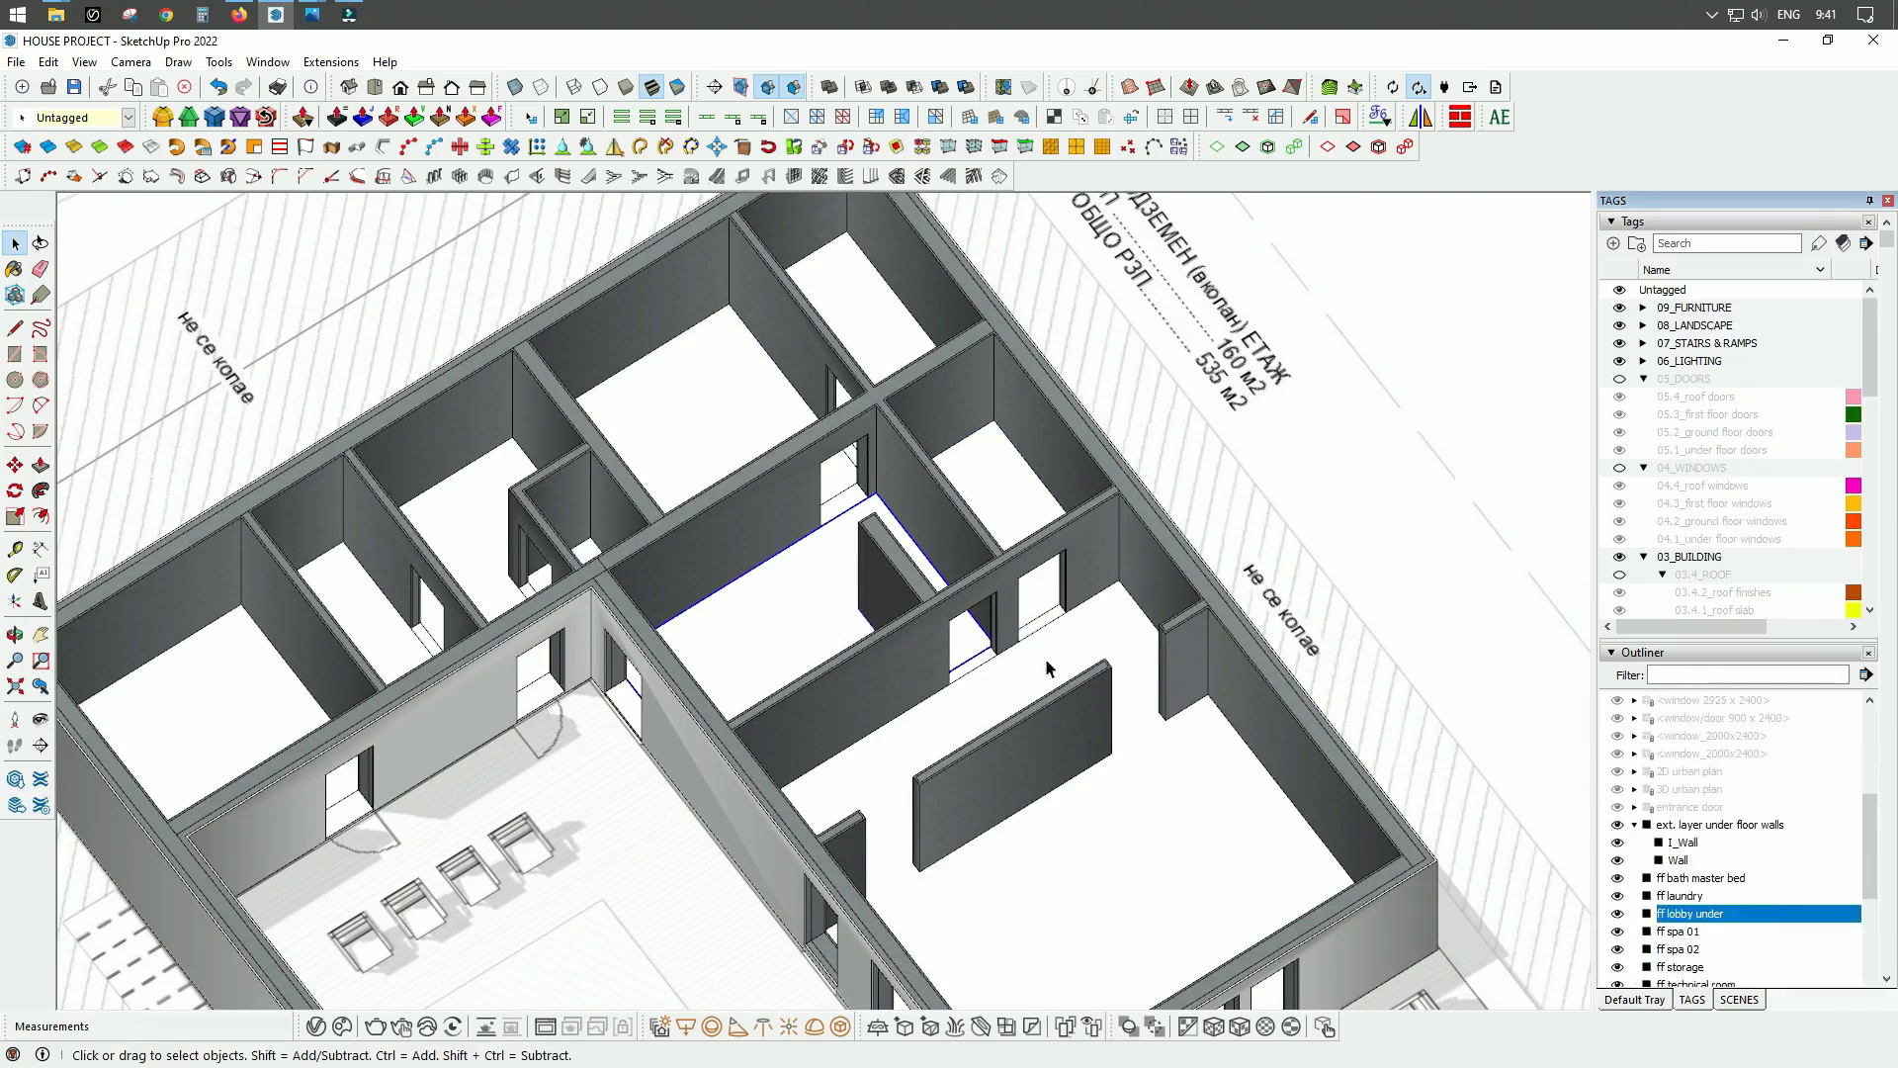
Step: Rename the master bedroom's floor group as "ff master bed"
text(bedroom)
key(Return)
Step: Rename the floor groups in the master bedroom's two doorways as "entrance lobby/m.bed" and "ff bath/m.bed"
scroll(994, 717, down, 3)
scroll(984, 687, up, 6)
click(989, 707)
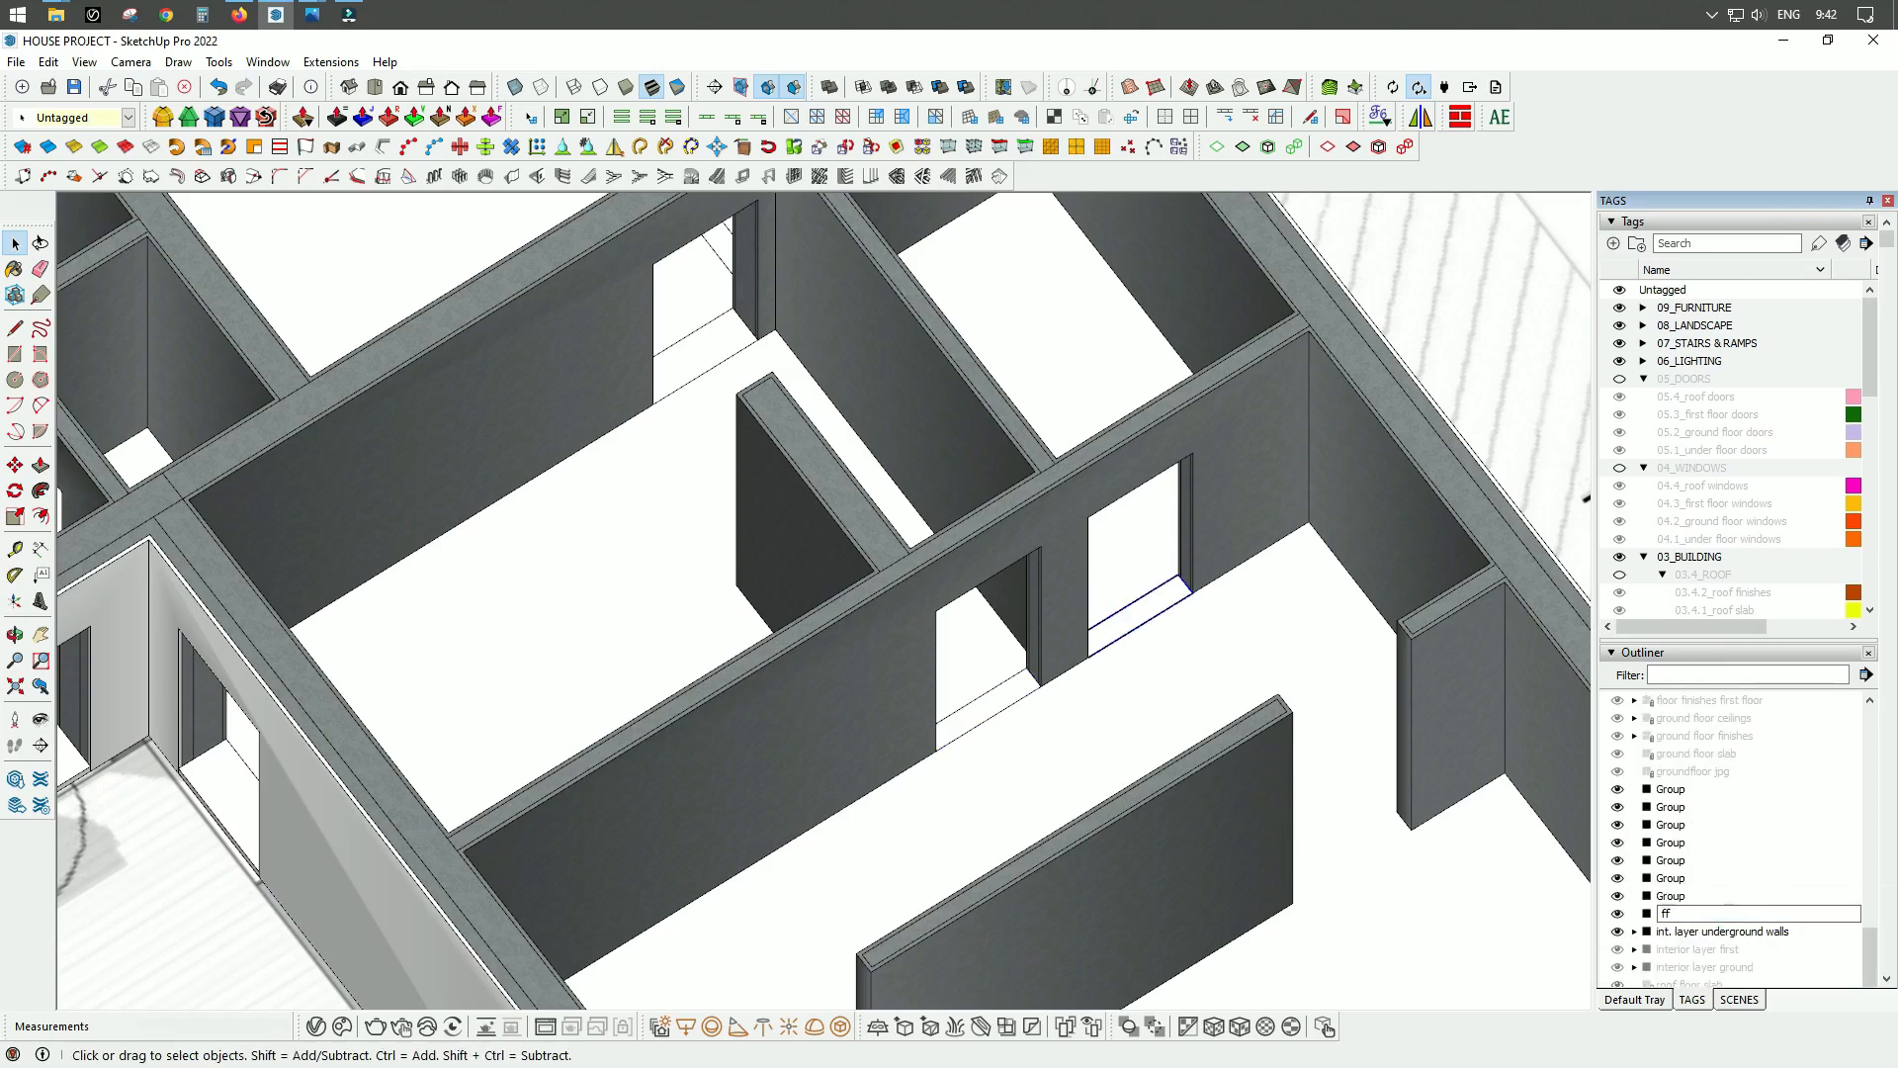
key(Return)
Step: Rename the floor group in the doorway between the lobby and the storage room as "entrance lobby/storage"
scroll(1217, 771, down, 3)
scroll(924, 564, up, 4)
scroll(924, 563, down, 2)
click(945, 588)
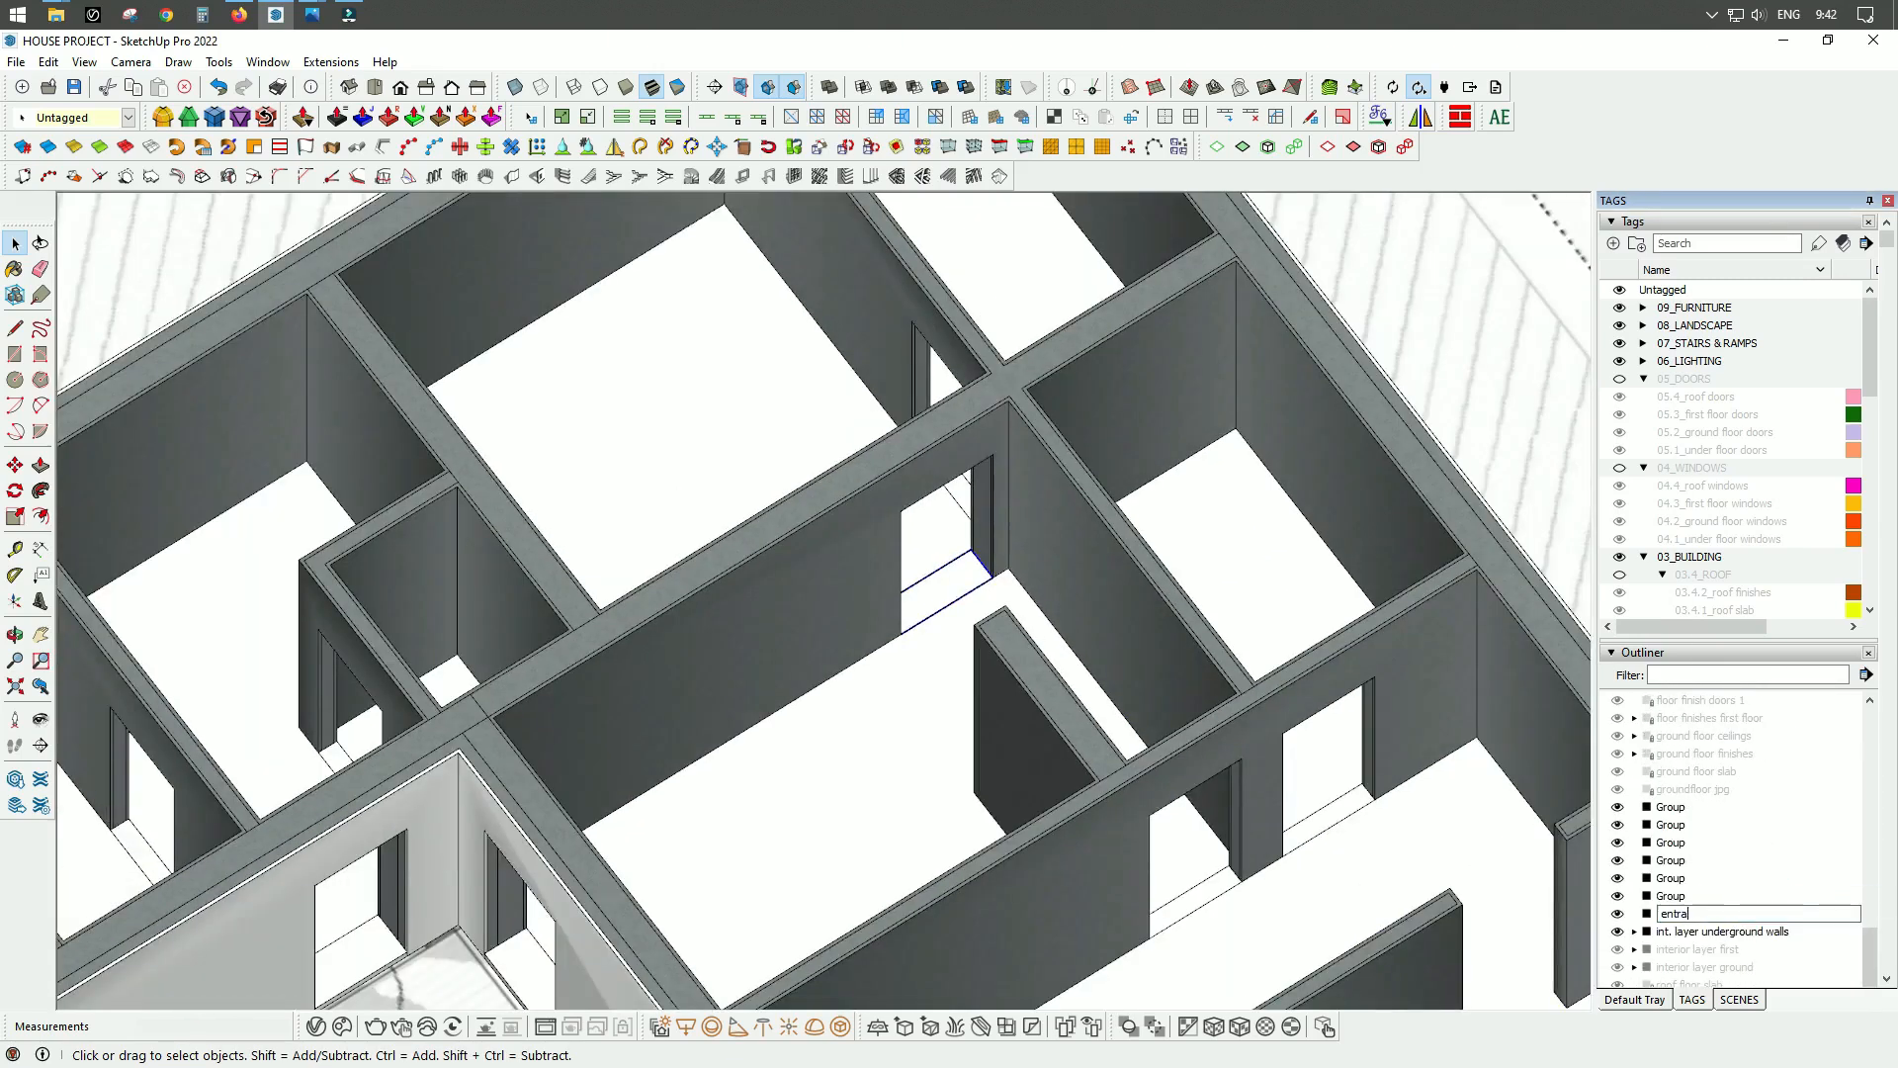
text(e)
key(Return)
Step: Rename the floor group in the doorway between the storage room and the laundry after those two rooms
scroll(945, 511, up, 2)
click(964, 489)
scroll(1671, 797, down, 3)
right_click(1699, 917)
click(1746, 899)
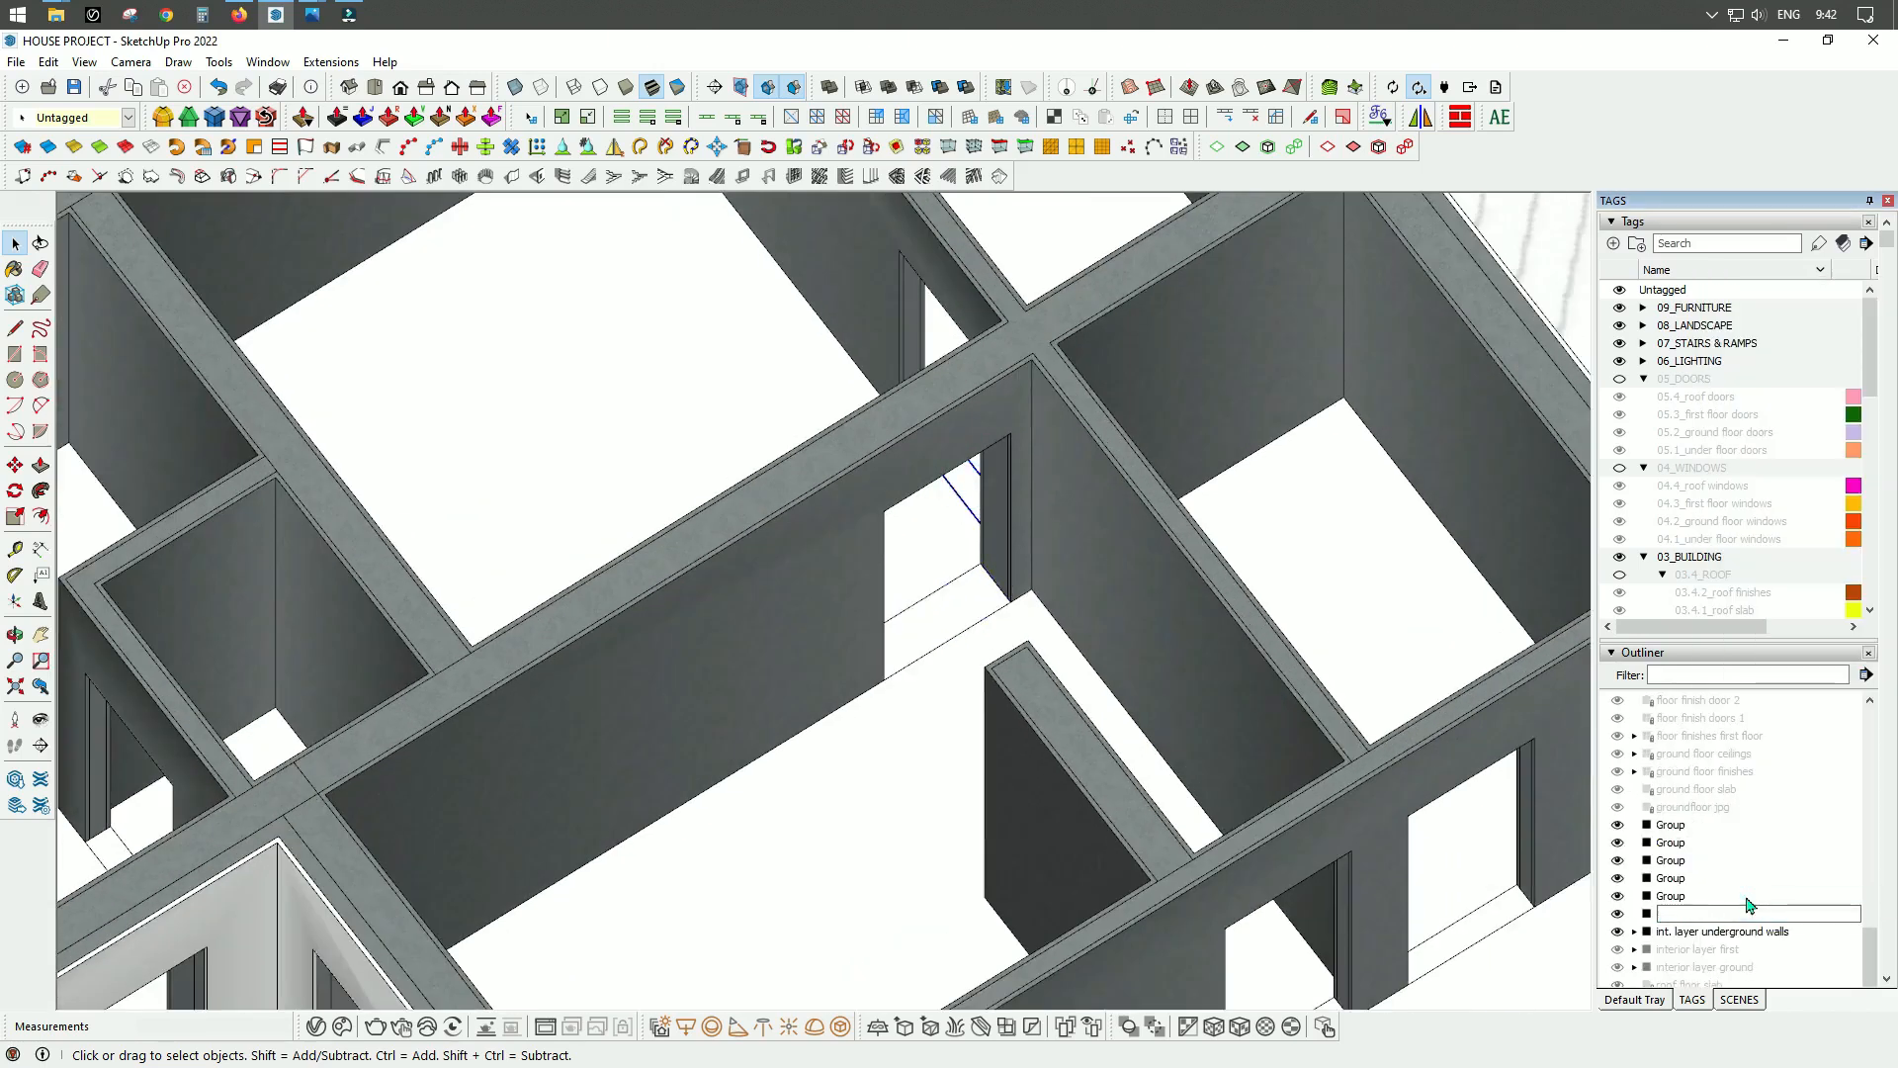
text(ry)
key(Return)
Step: Rename the floor group in the lobby's exterior doorway as "entrance lobby/outside"
scroll(1104, 489, down, 3)
scroll(730, 860, up, 2)
click(740, 761)
scroll(1658, 814, down, 3)
right_click(1695, 915)
click(1746, 899)
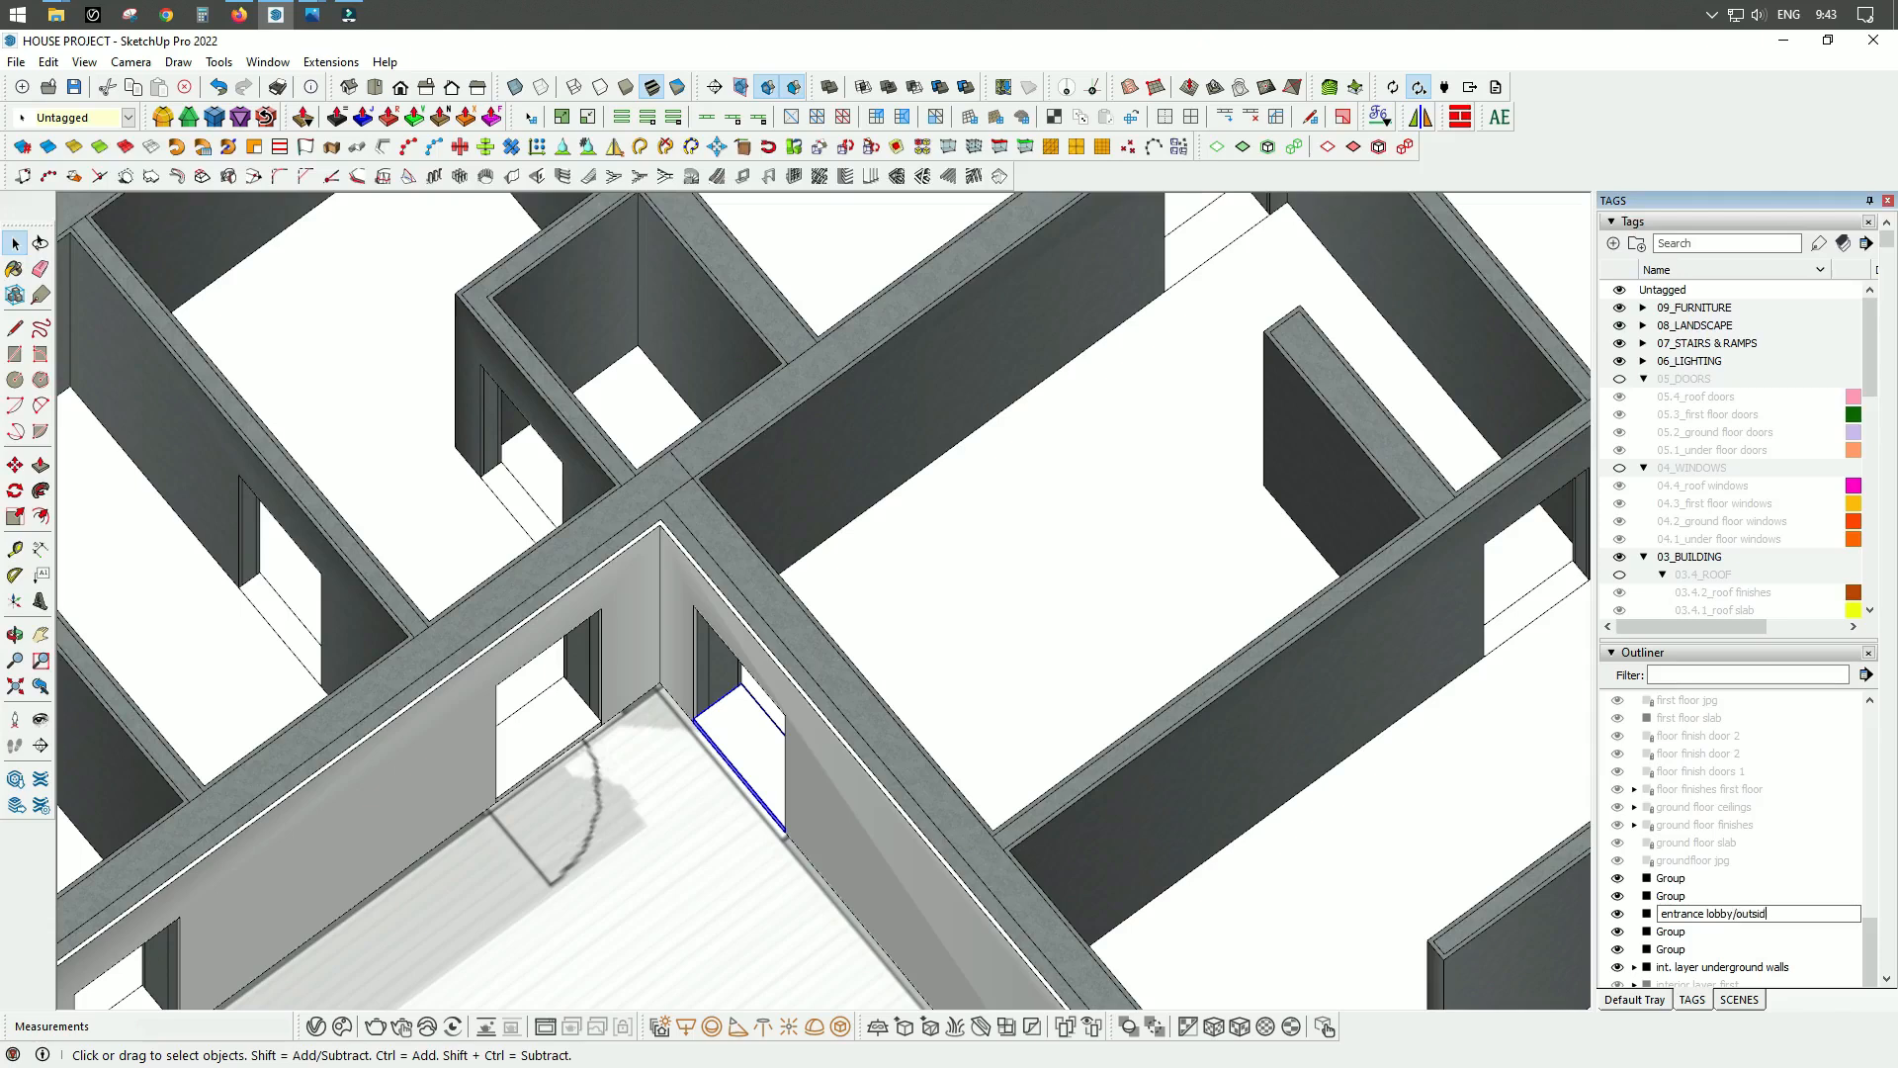
text(e)
key(Return)
Step: Rename the floor group in the spa's exterior doorway as "entrance spa/outside"
click(550, 744)
scroll(1671, 811, down, 4)
right_click(1695, 809)
click(1746, 792)
text(ent)
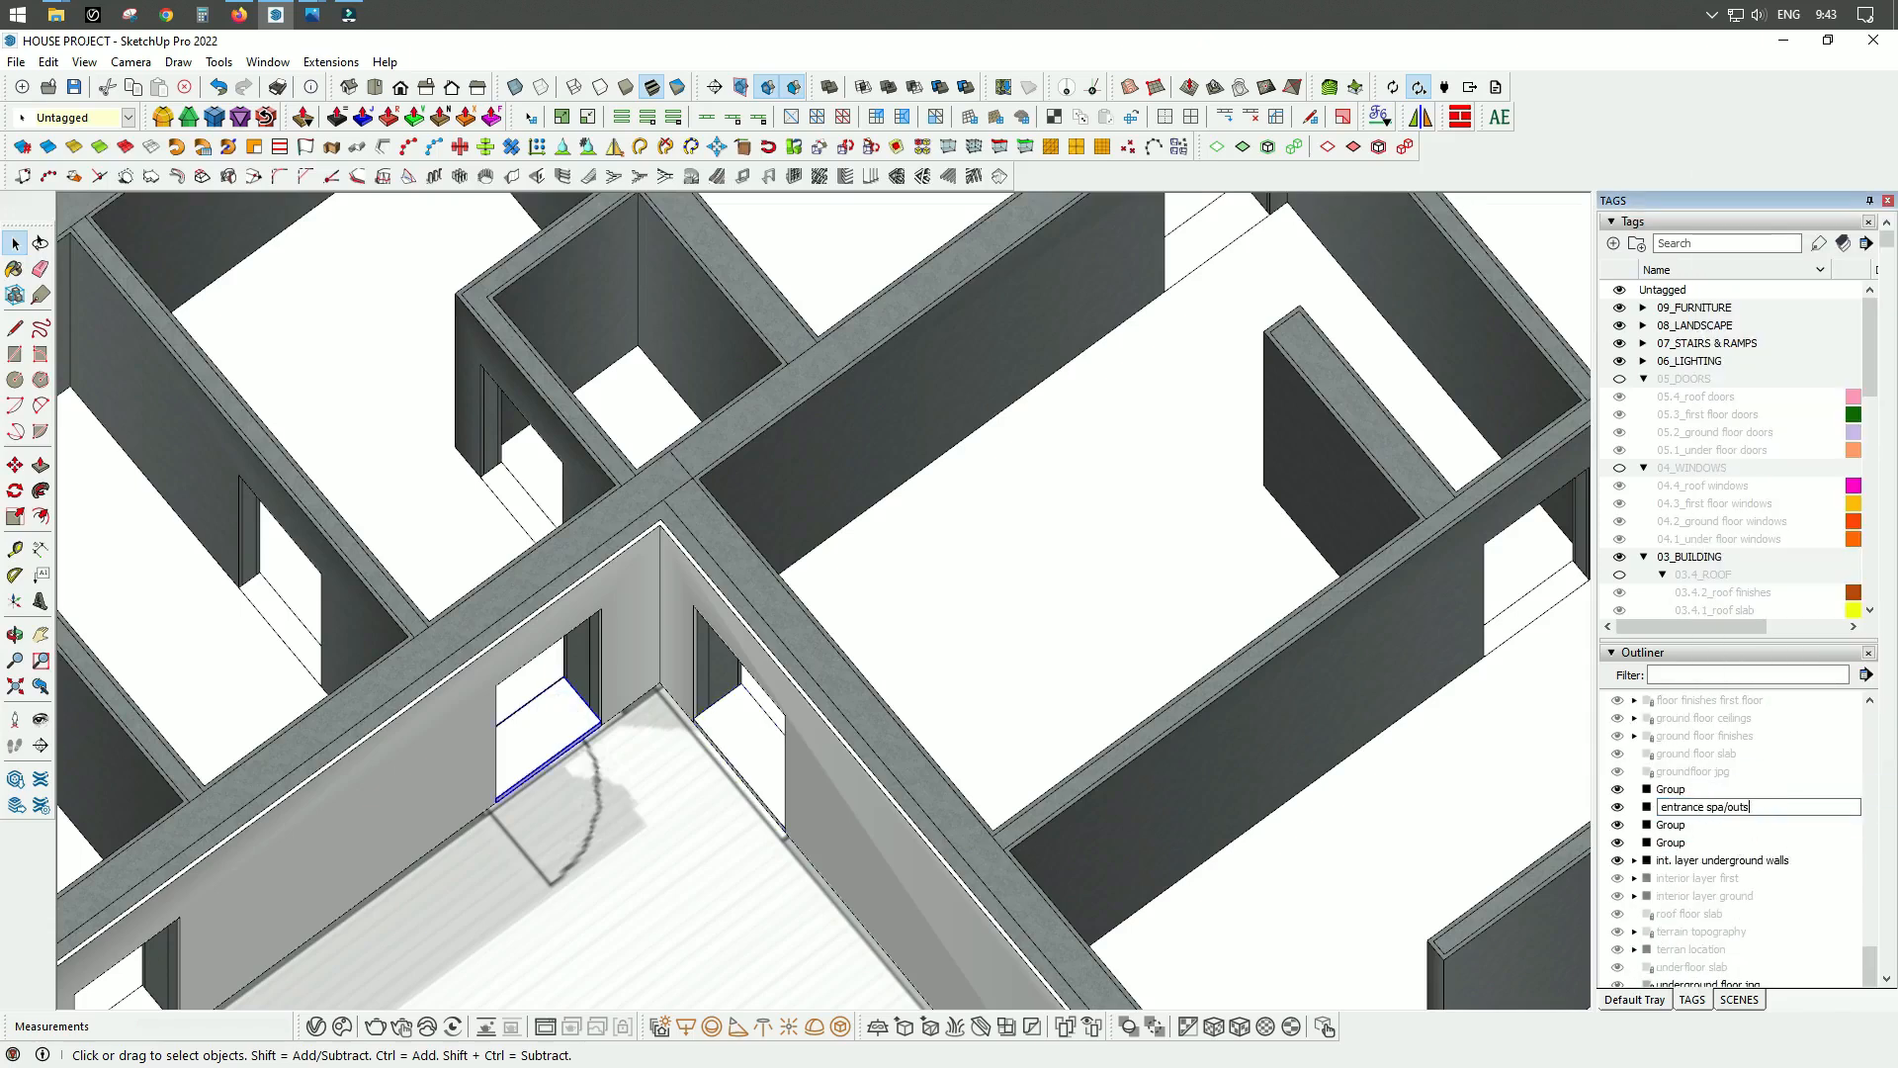
text(ide)
key(Return)
Step: Rename the WC doorway's floor group as "ff spa/wc" and the one between the two spa rooms as "ff spa 01/spa 02"
scroll(1186, 415, down, 2)
scroll(754, 471, up, 3)
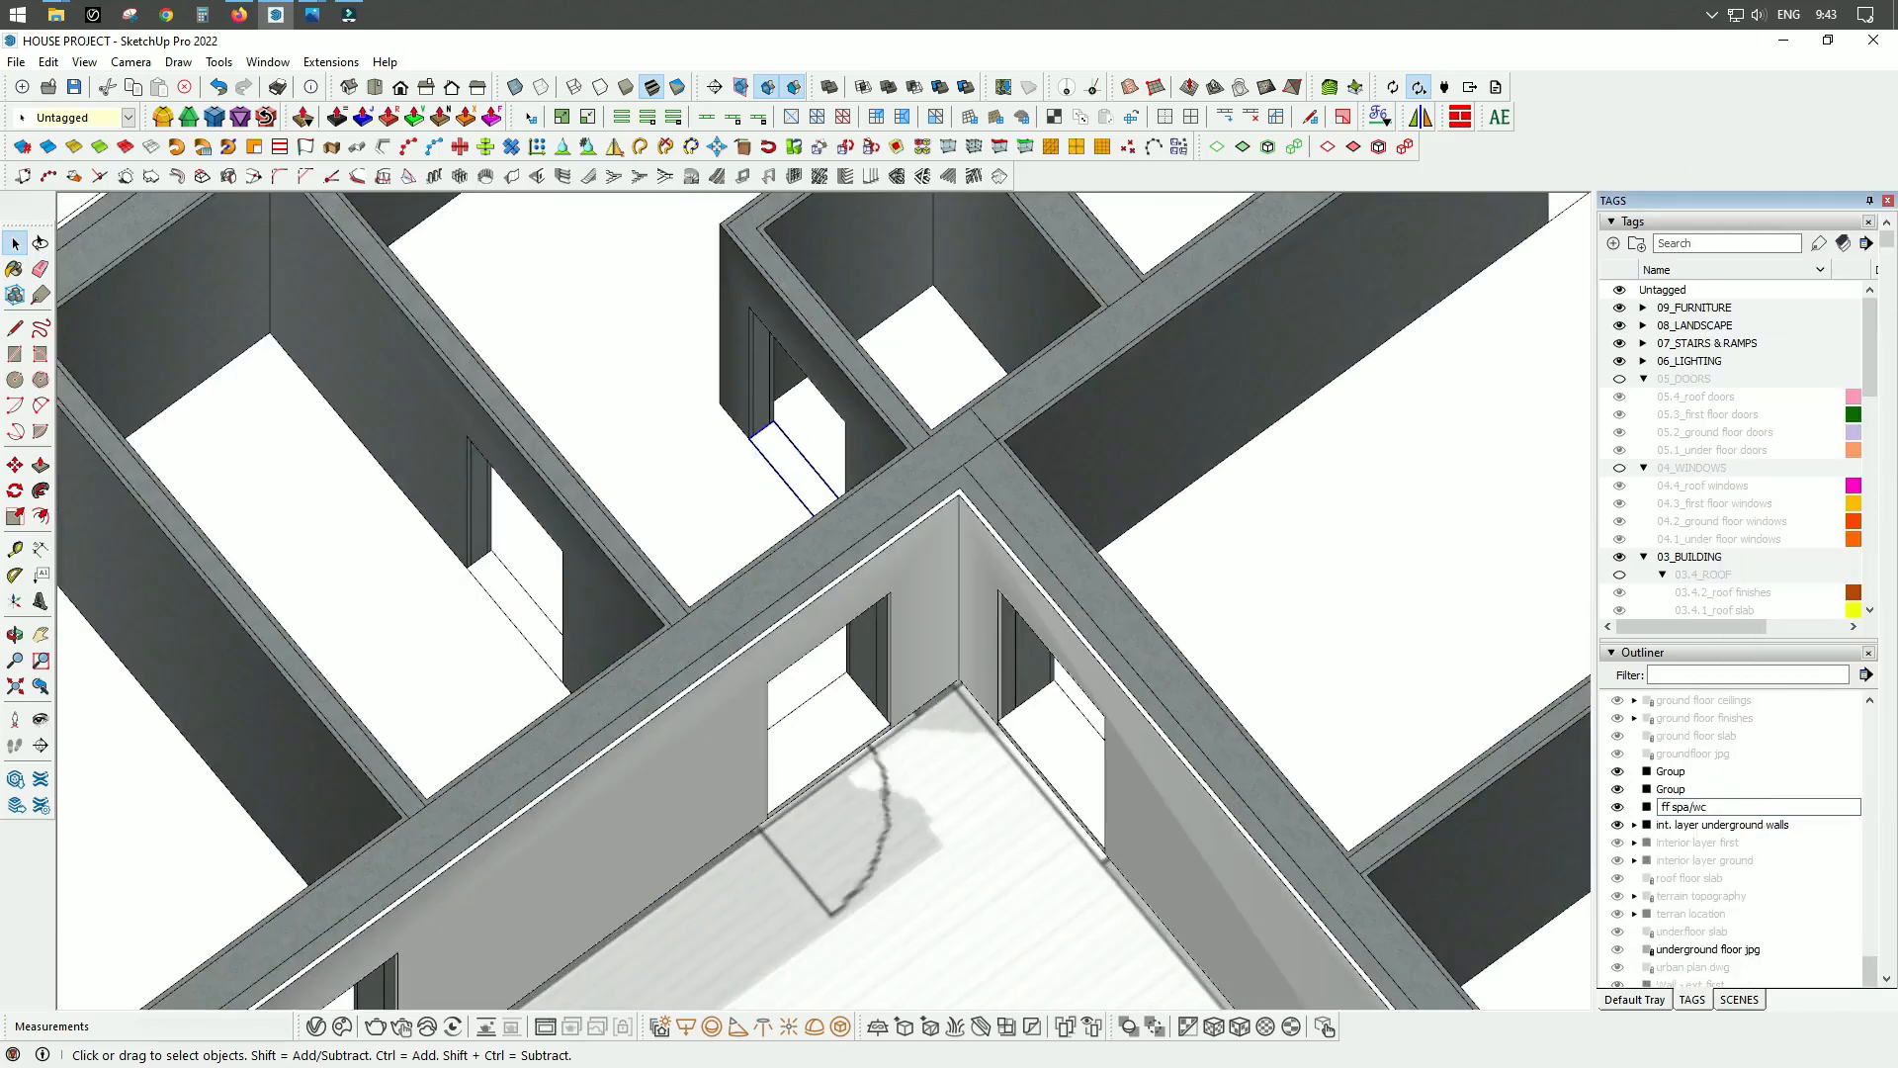
key(Return)
scroll(1137, 445, down, 3)
scroll(584, 888, up, 3)
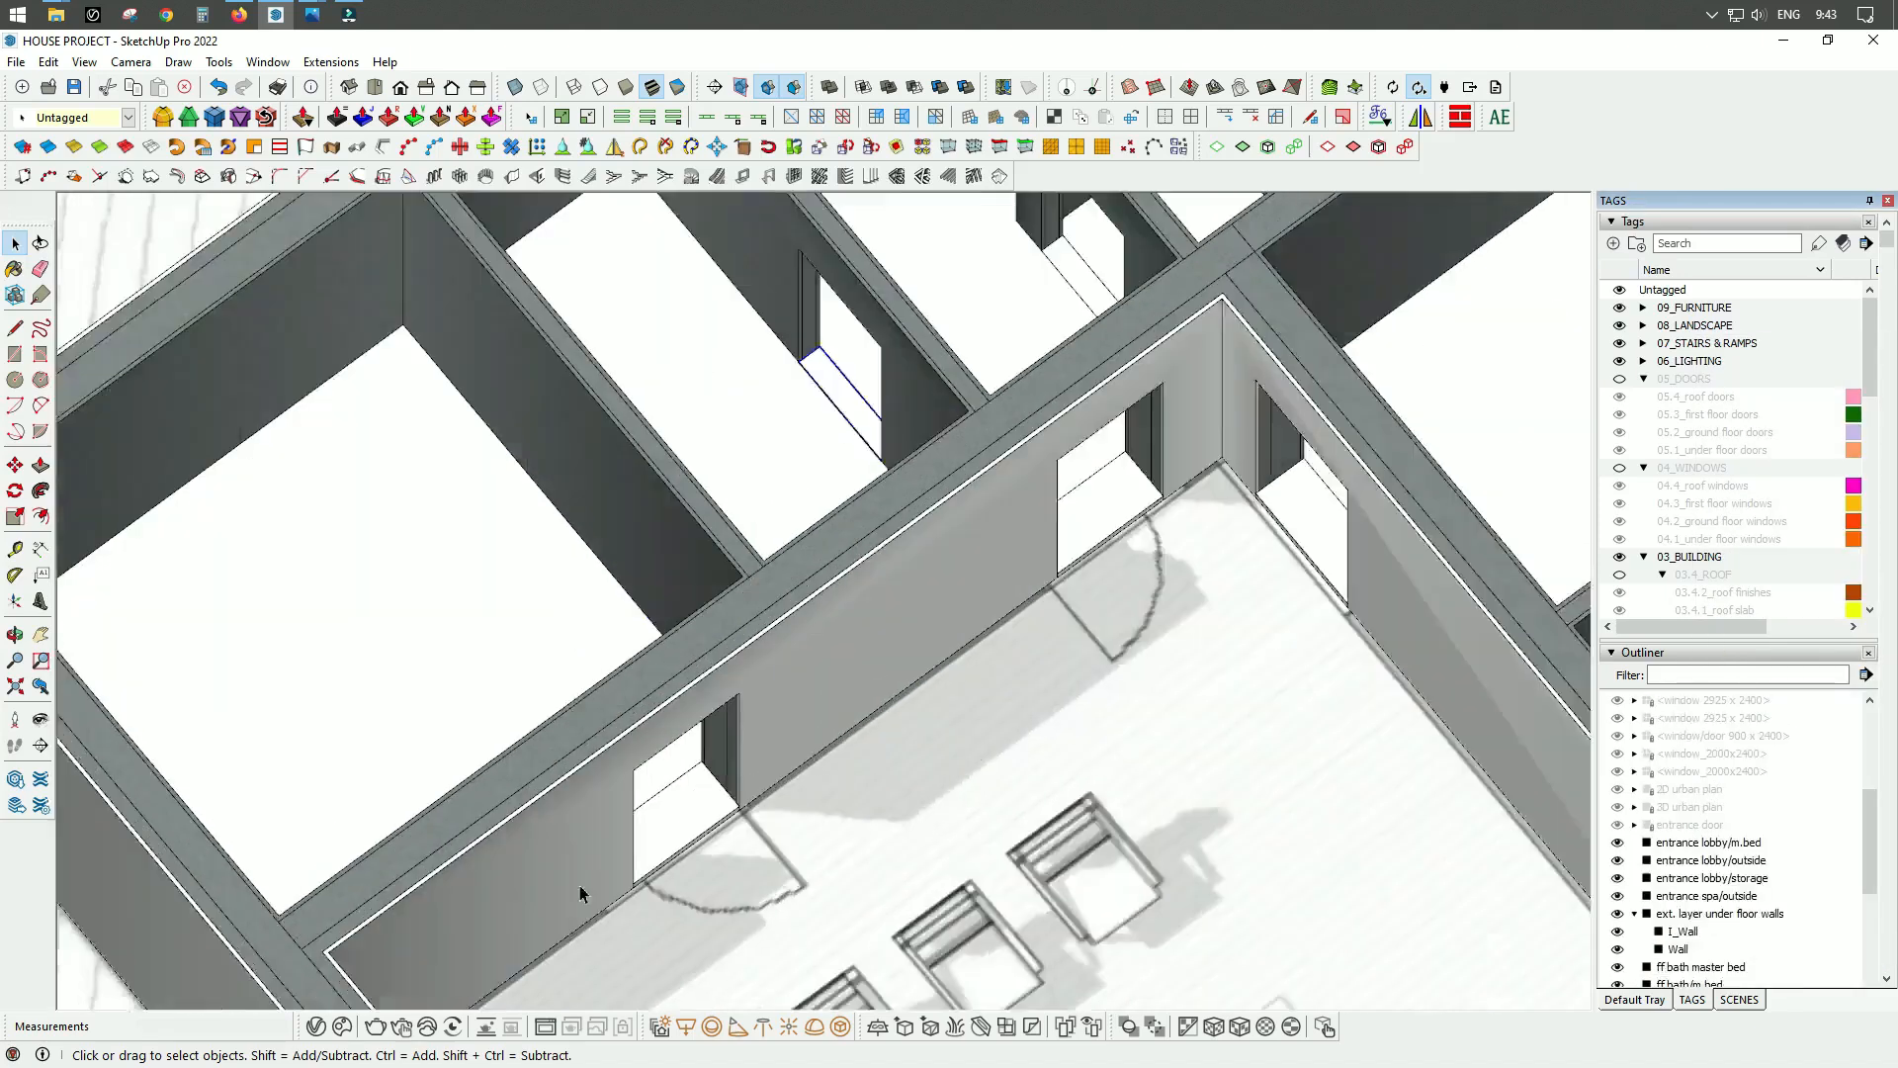
Step: Rename the floor group in the technical room's exterior doorway as "entrance tech./outside"
click(708, 832)
scroll(1681, 840, down, 5)
right_click(1694, 861)
click(1745, 846)
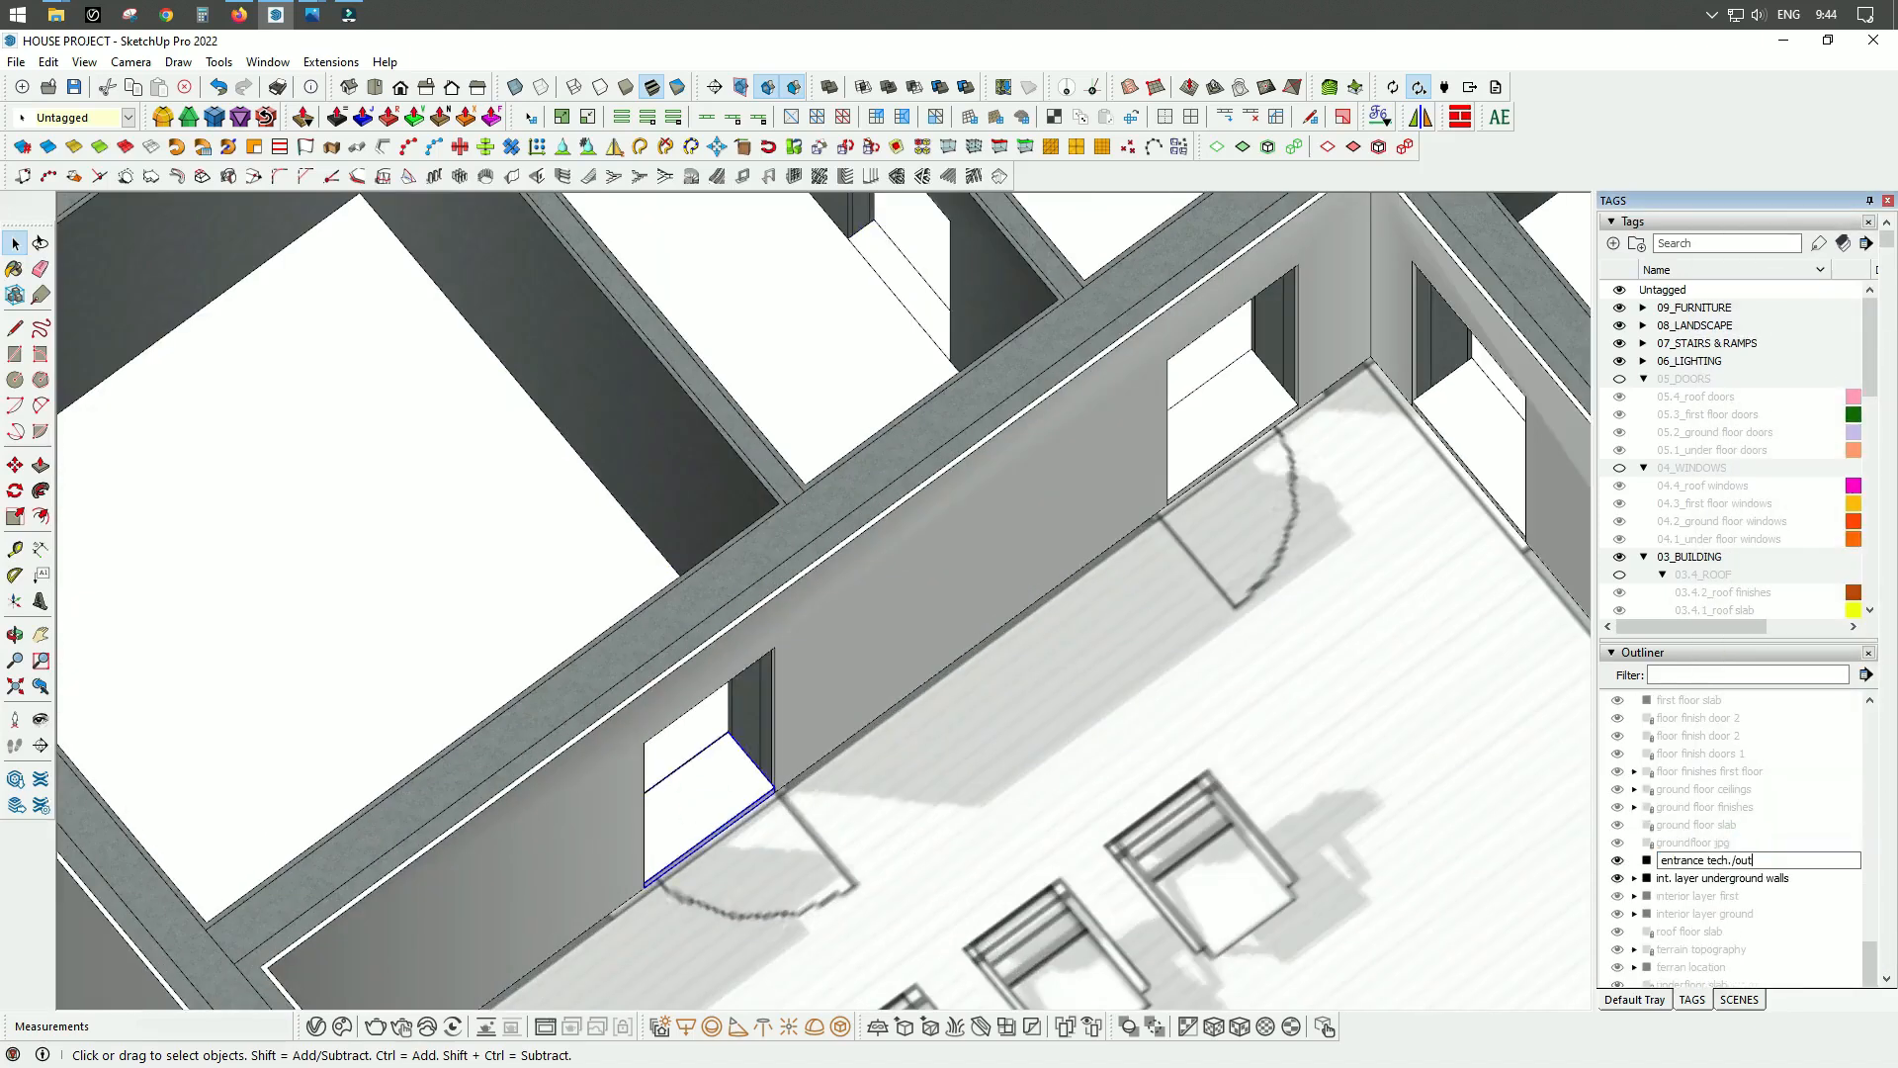
text(side)
key(Return)
Step: Combine all the room and doorway floor groups into one group and name it "ff underground level"
scroll(935, 559, down, 4)
ctrl+click(841, 495)
scroll(939, 483, up, 3)
ctrl+click(888, 486)
ctrl+click(1123, 574)
ctrl+click(1019, 499)
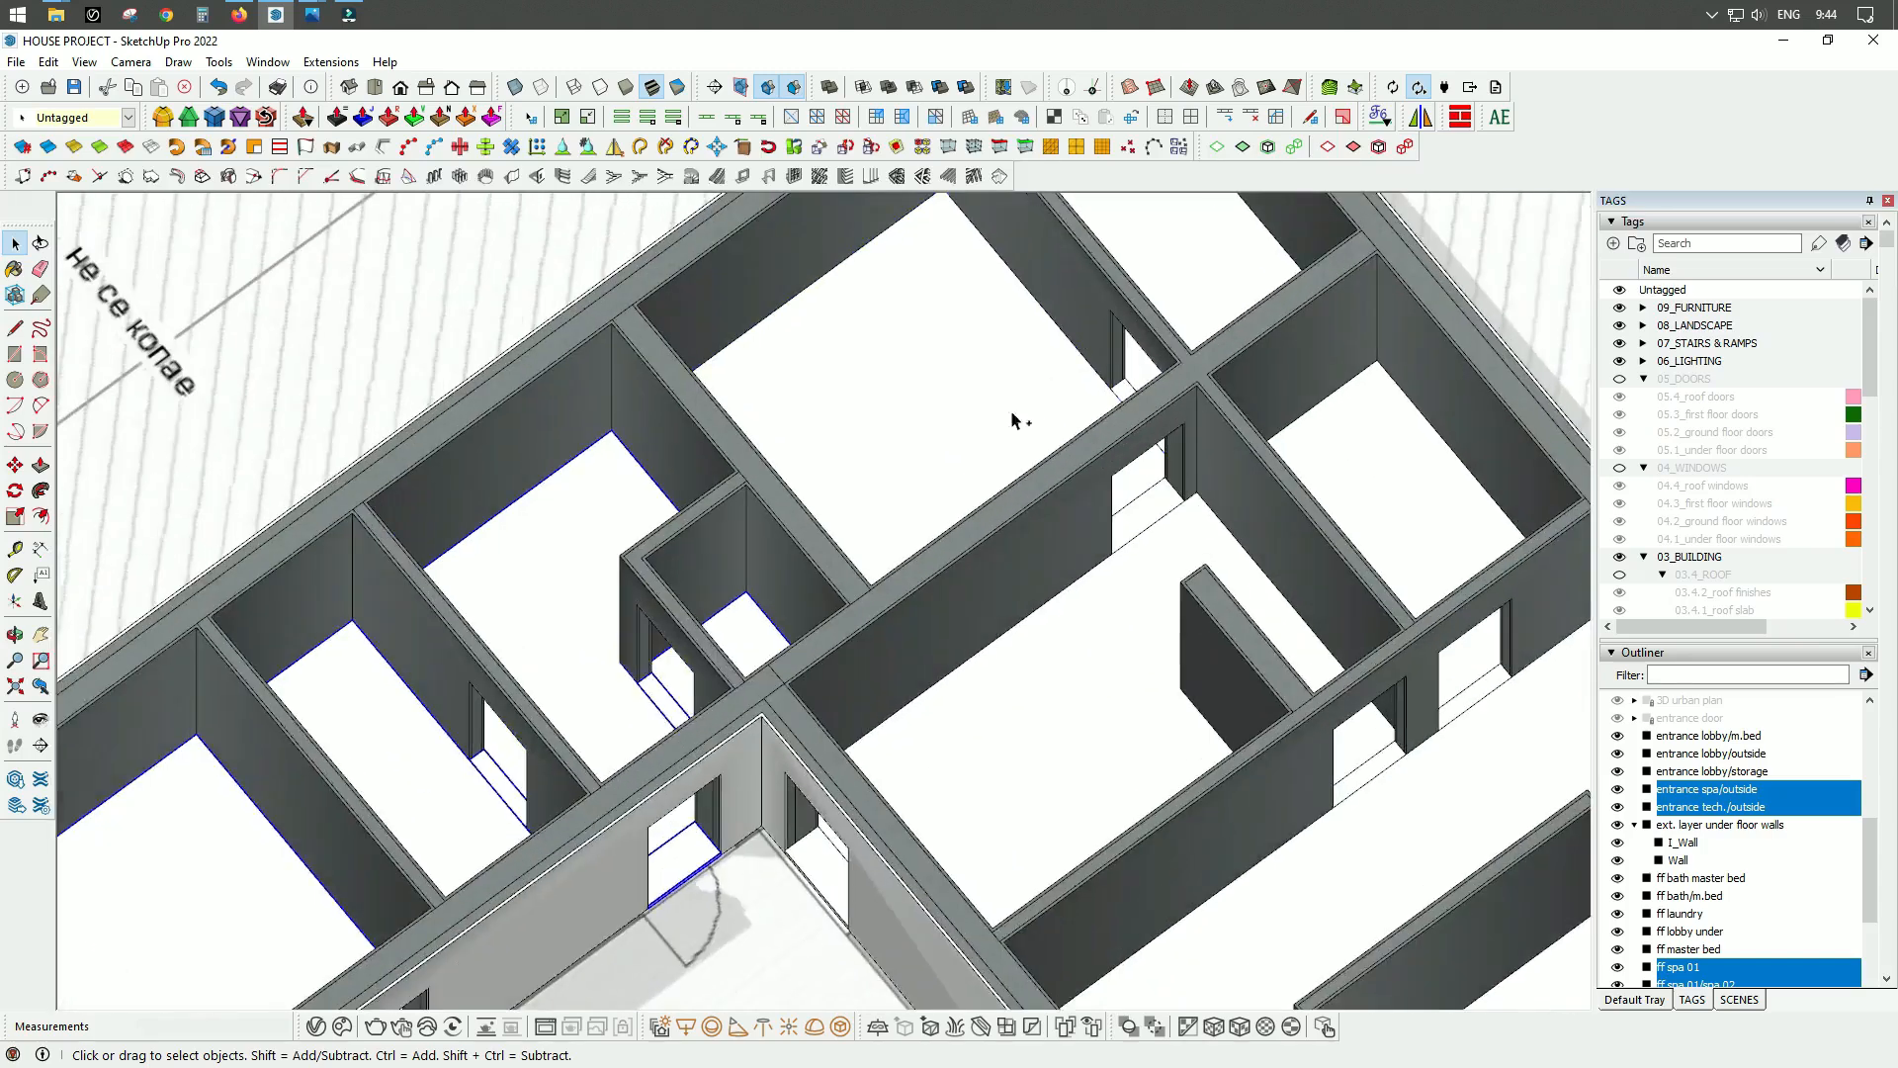
ctrl+click(1285, 524)
ctrl+click(1176, 623)
ctrl+click(1012, 712)
ctrl+click(1077, 791)
ctrl+click(564, 522)
middle_drag(589, 584, 1138, 553)
right_click(1697, 776)
click(1817, 408)
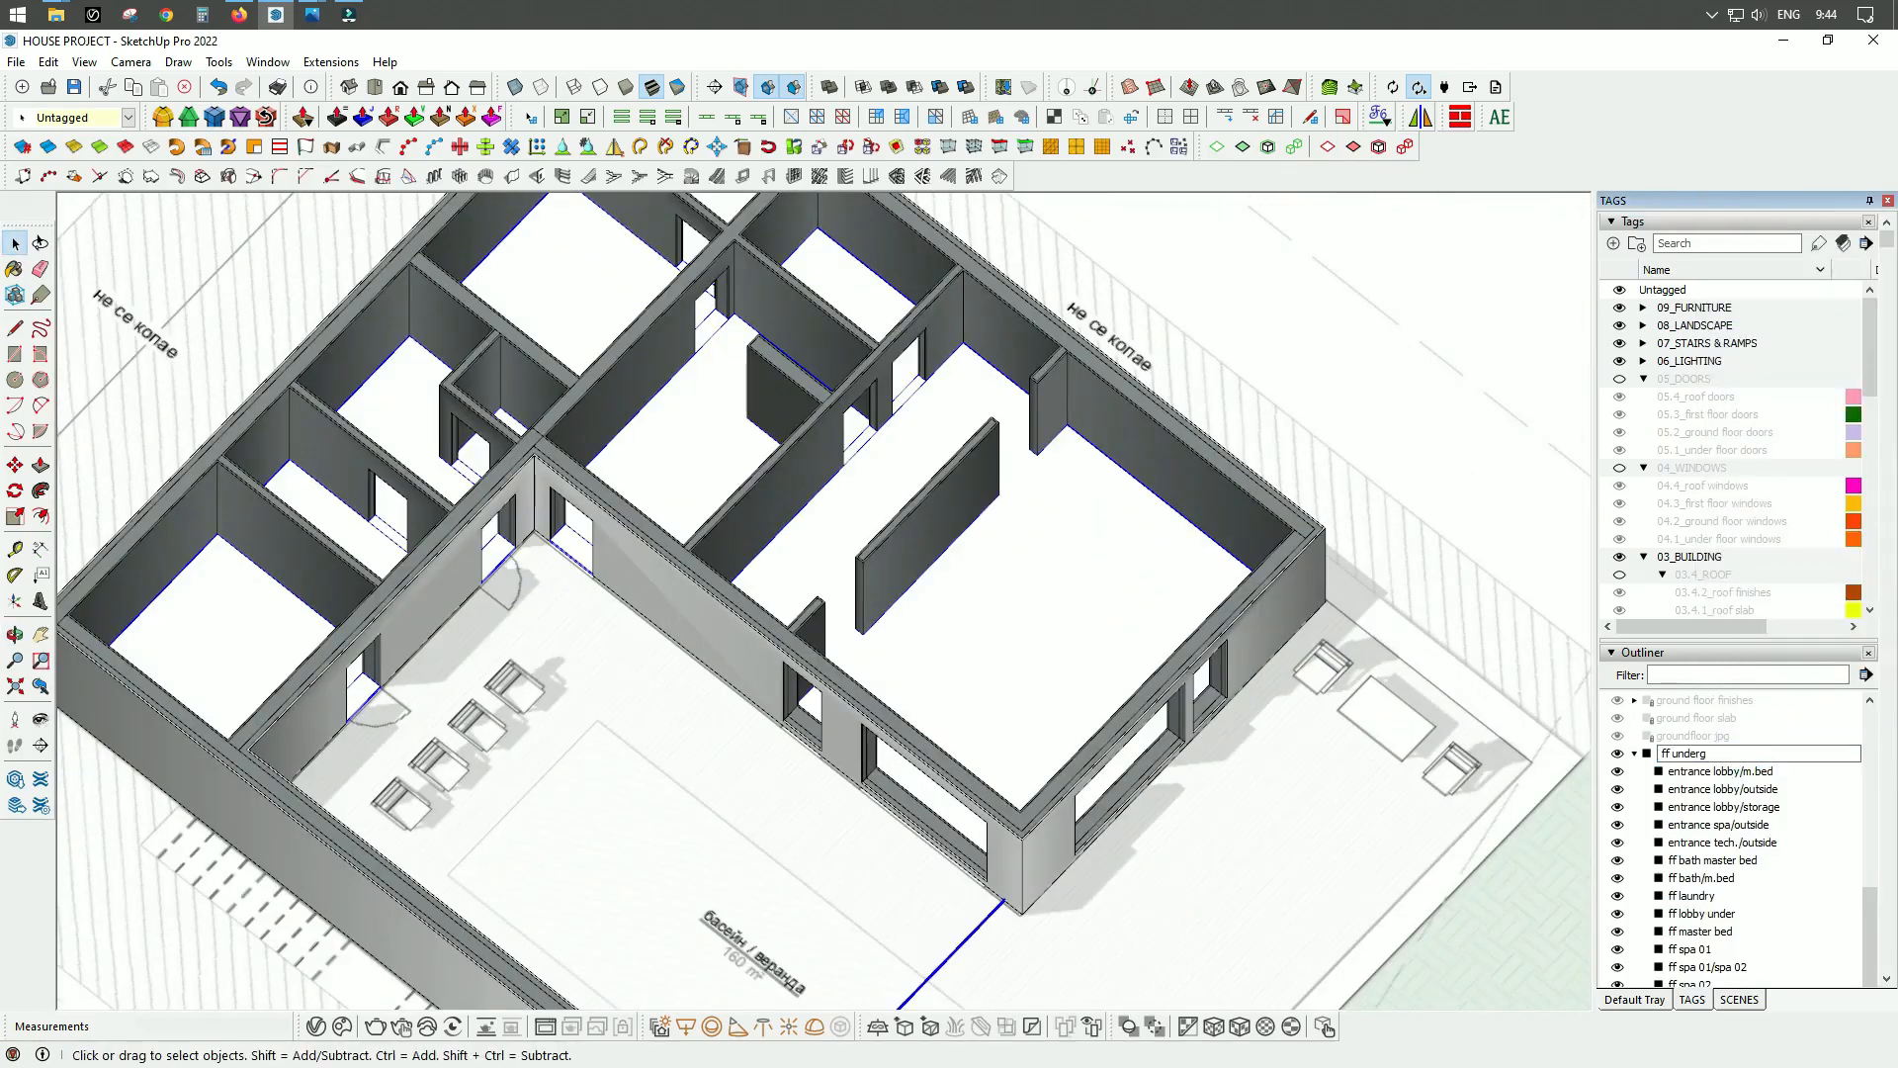
Step: Assign the 03.1.4_floor finishes tag to the "ff underground level" group
scroll(1777, 455, down, 8)
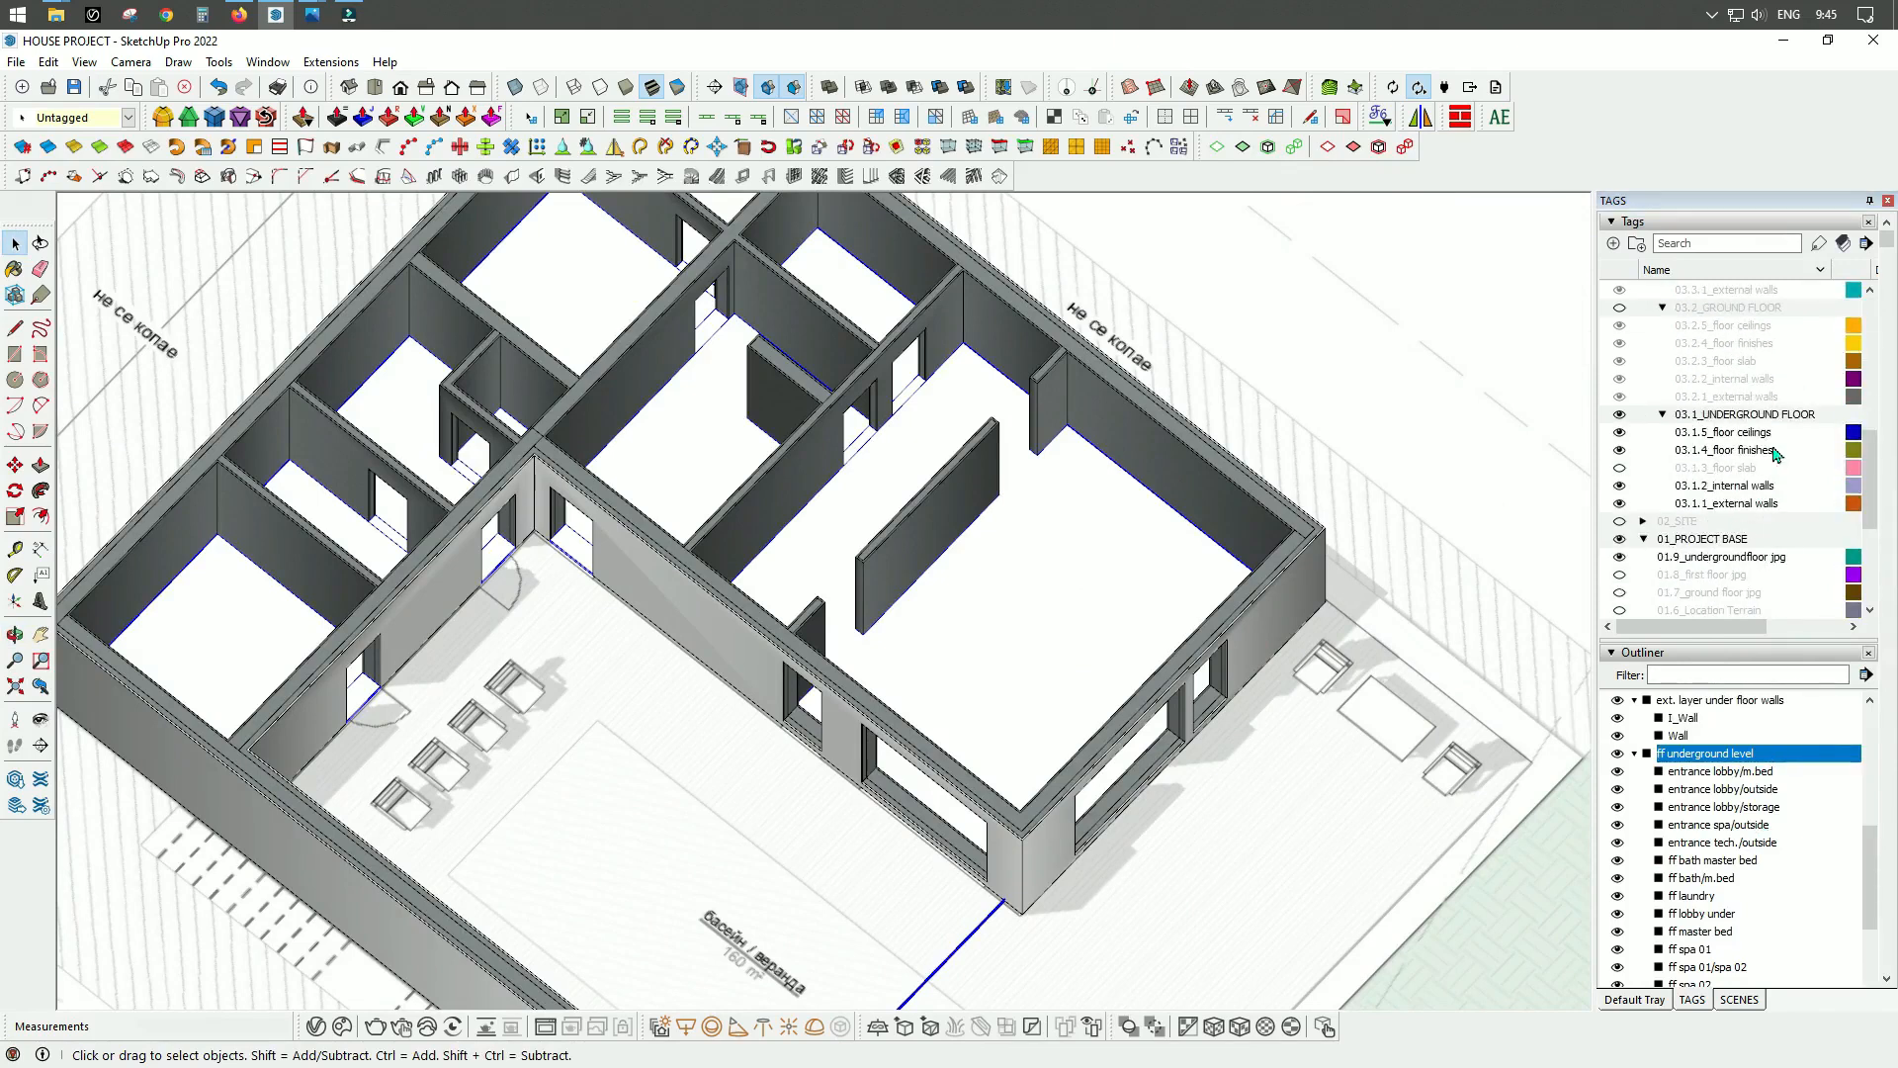
click(128, 118)
click(94, 395)
scroll(1144, 521, down, 3)
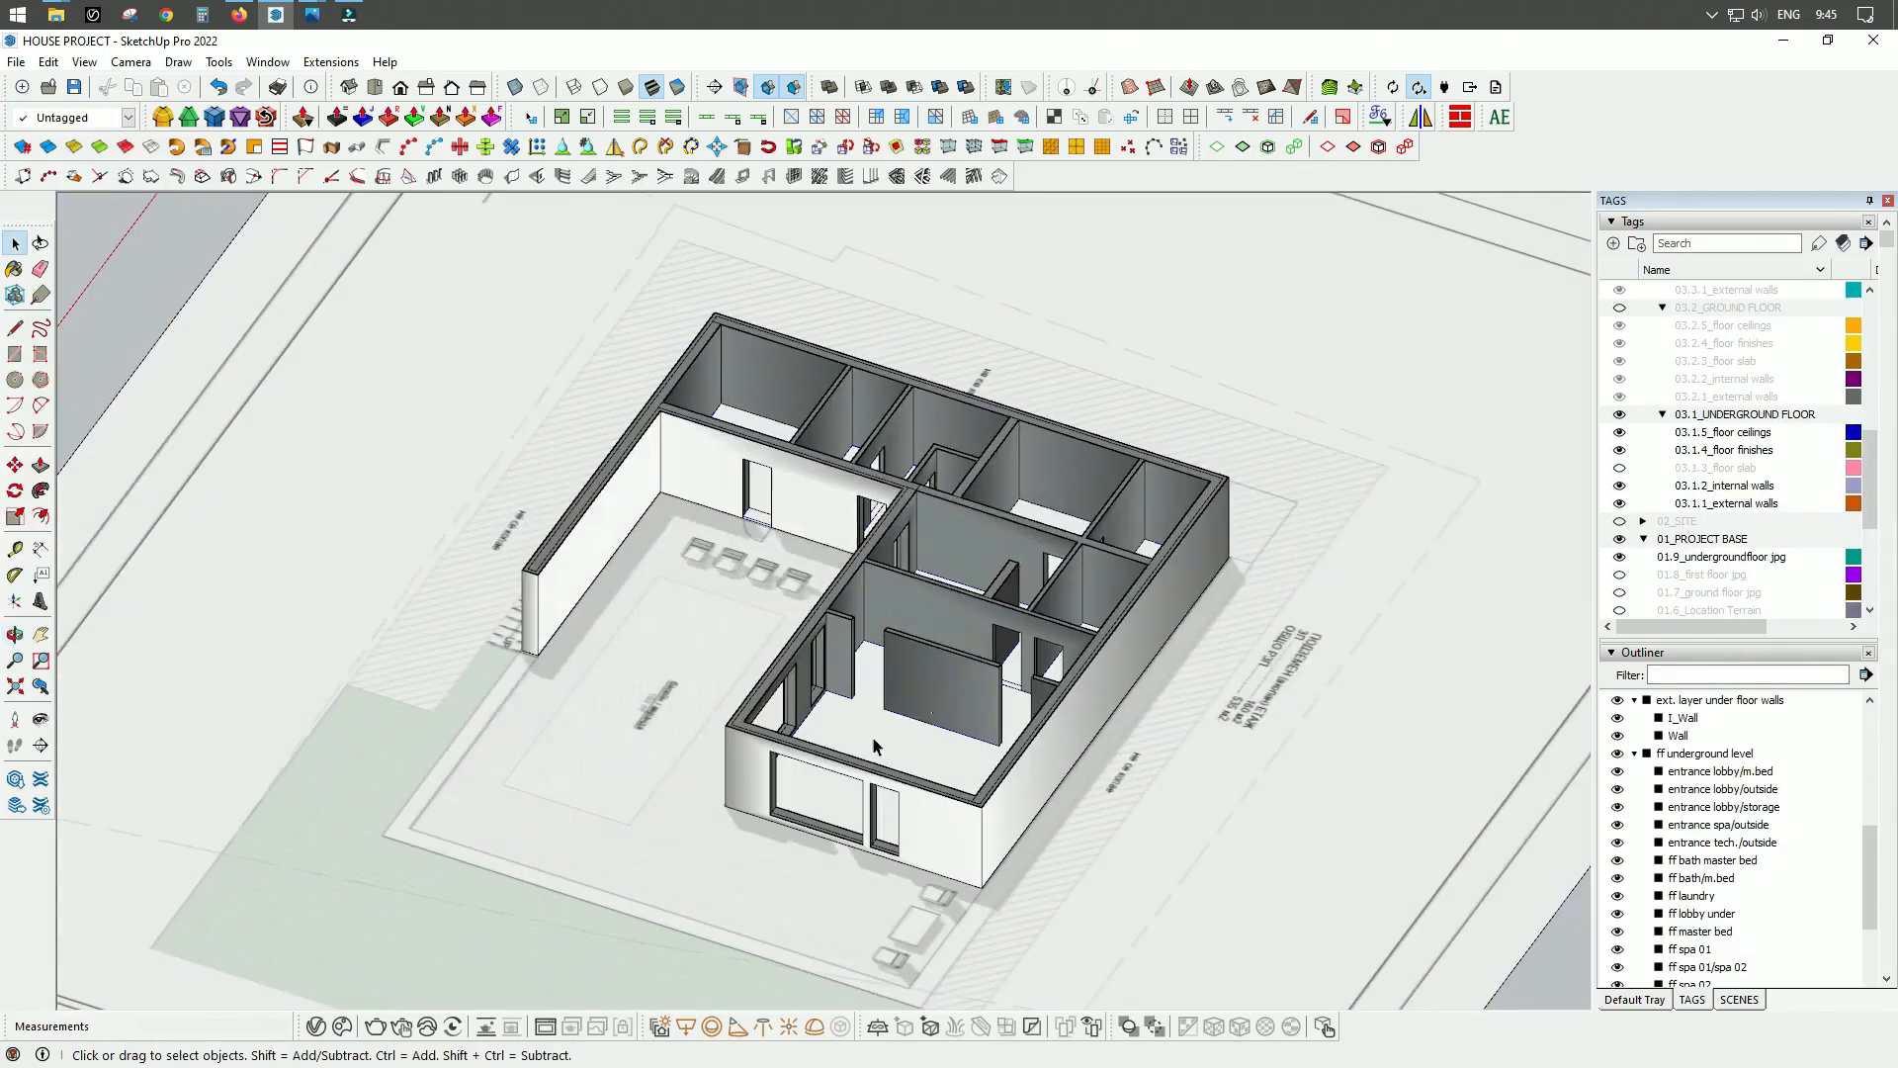
right_click(872, 737)
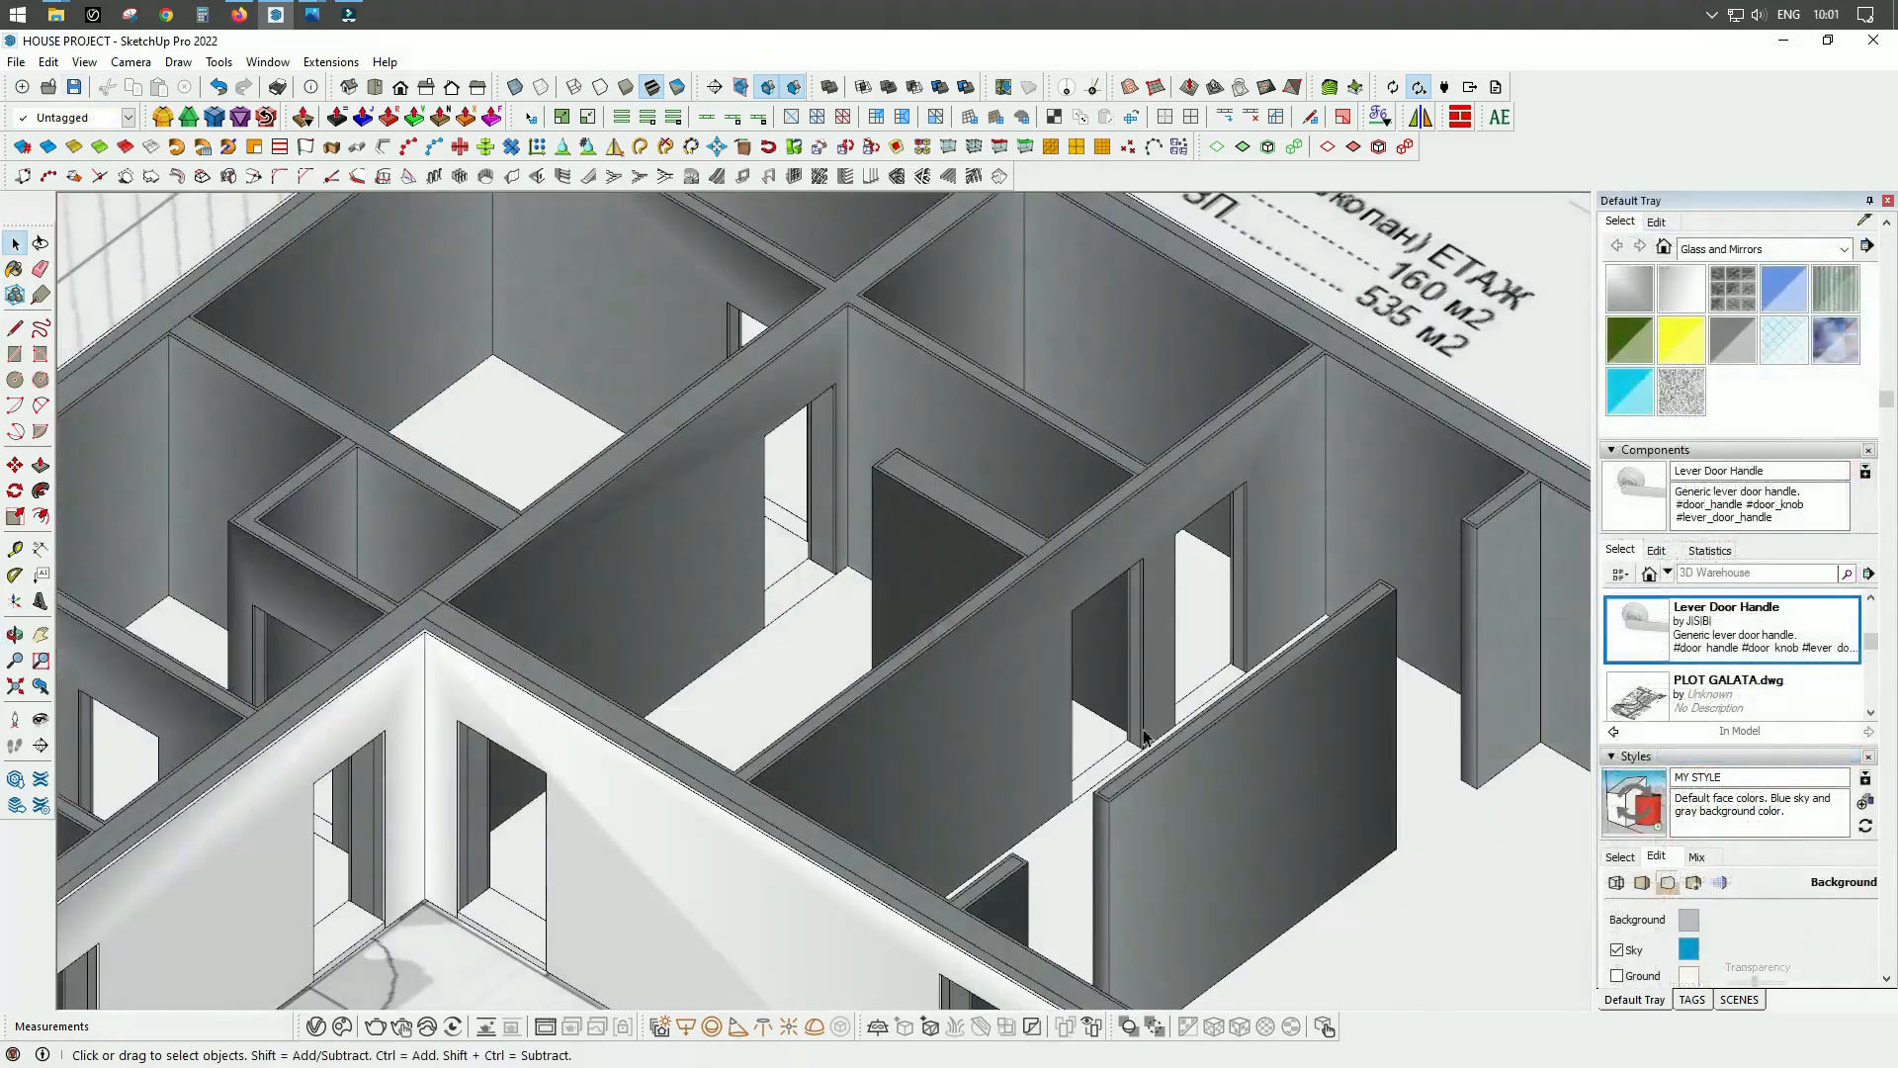
Step: Place an interior door_01 component in the doorway between the lobby and the storage room, aligned to the opening's corner
scroll(1709, 676, up, 5)
click(1637, 629)
click(771, 564)
key(m)
scroll(823, 585, up, 5)
middle_drag(856, 810, 1233, 686)
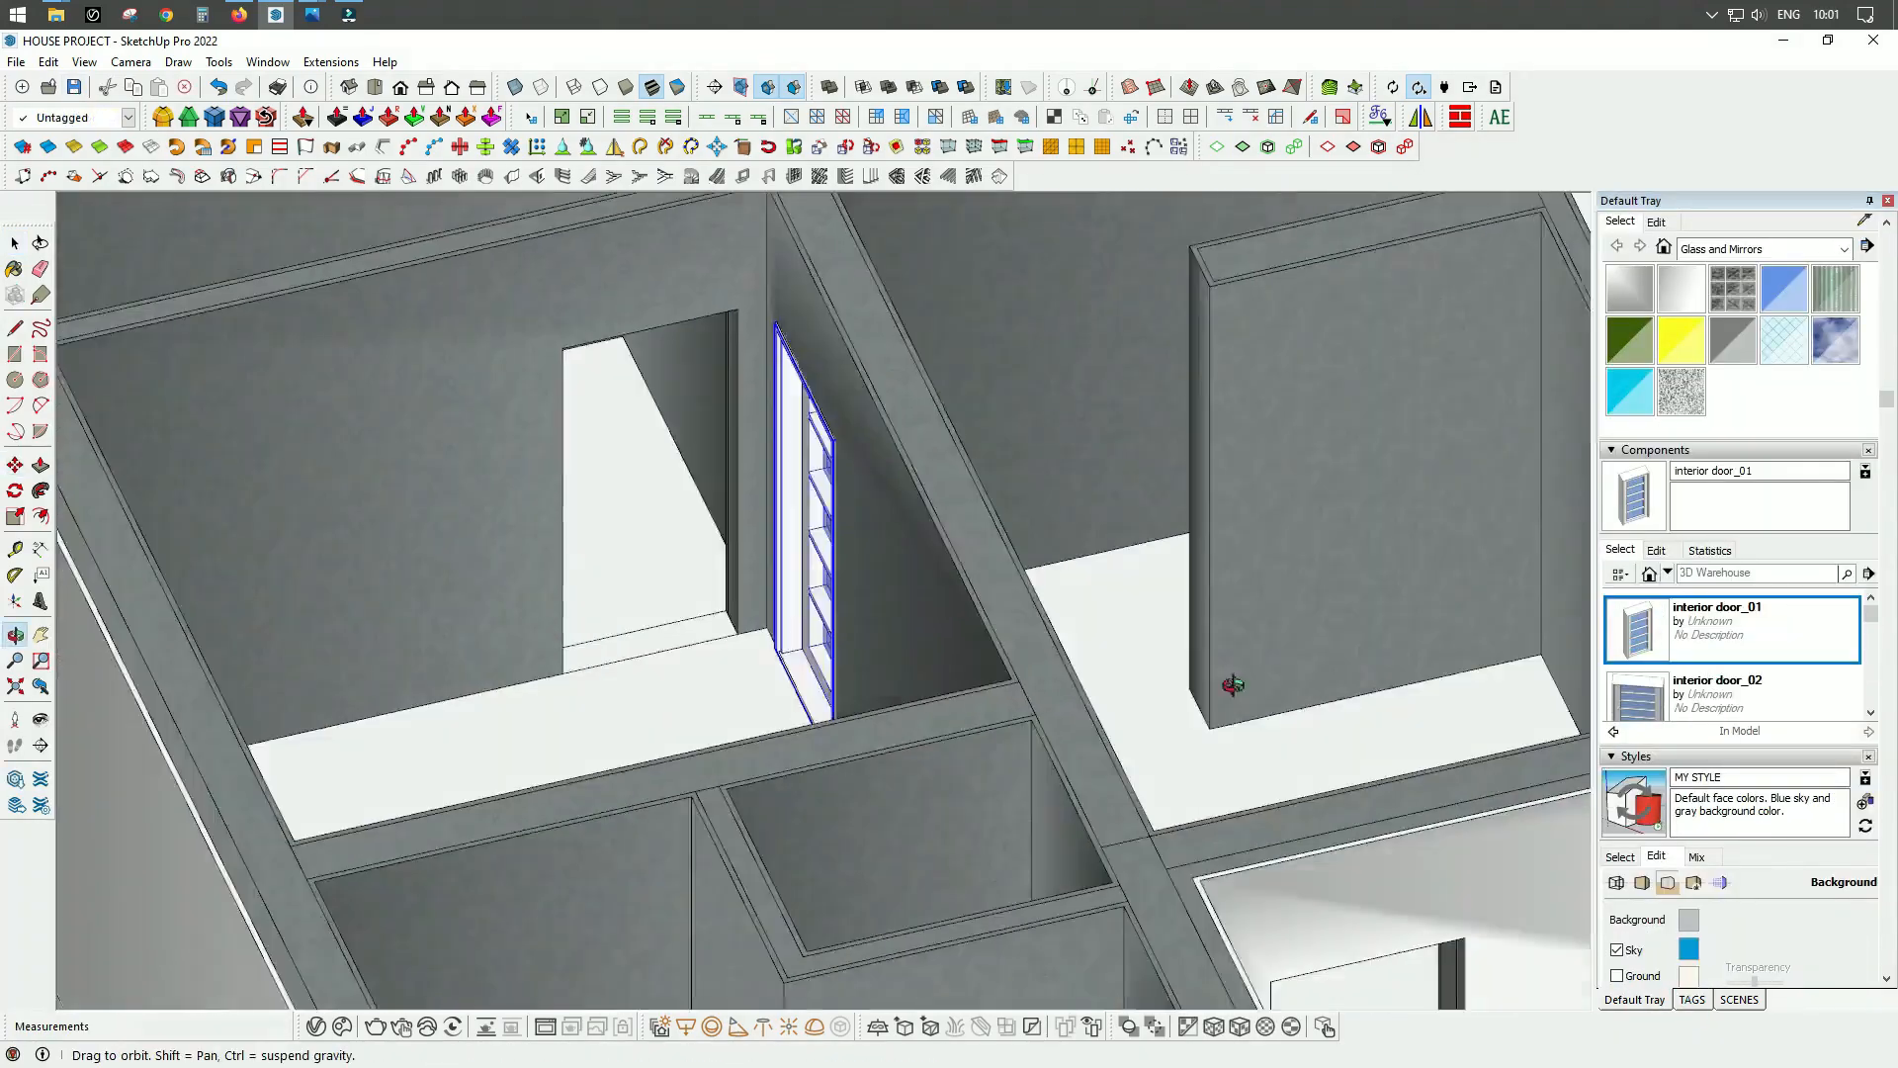
scroll(672, 787, up, 8)
click(656, 792)
click(680, 775)
Step: Copy the interior door_01 component from its base corner to the doorway between the lobby and the master bedroom
scroll(594, 751, down, 6)
middle_drag(602, 721, 254, 682)
scroll(475, 544, up, 8)
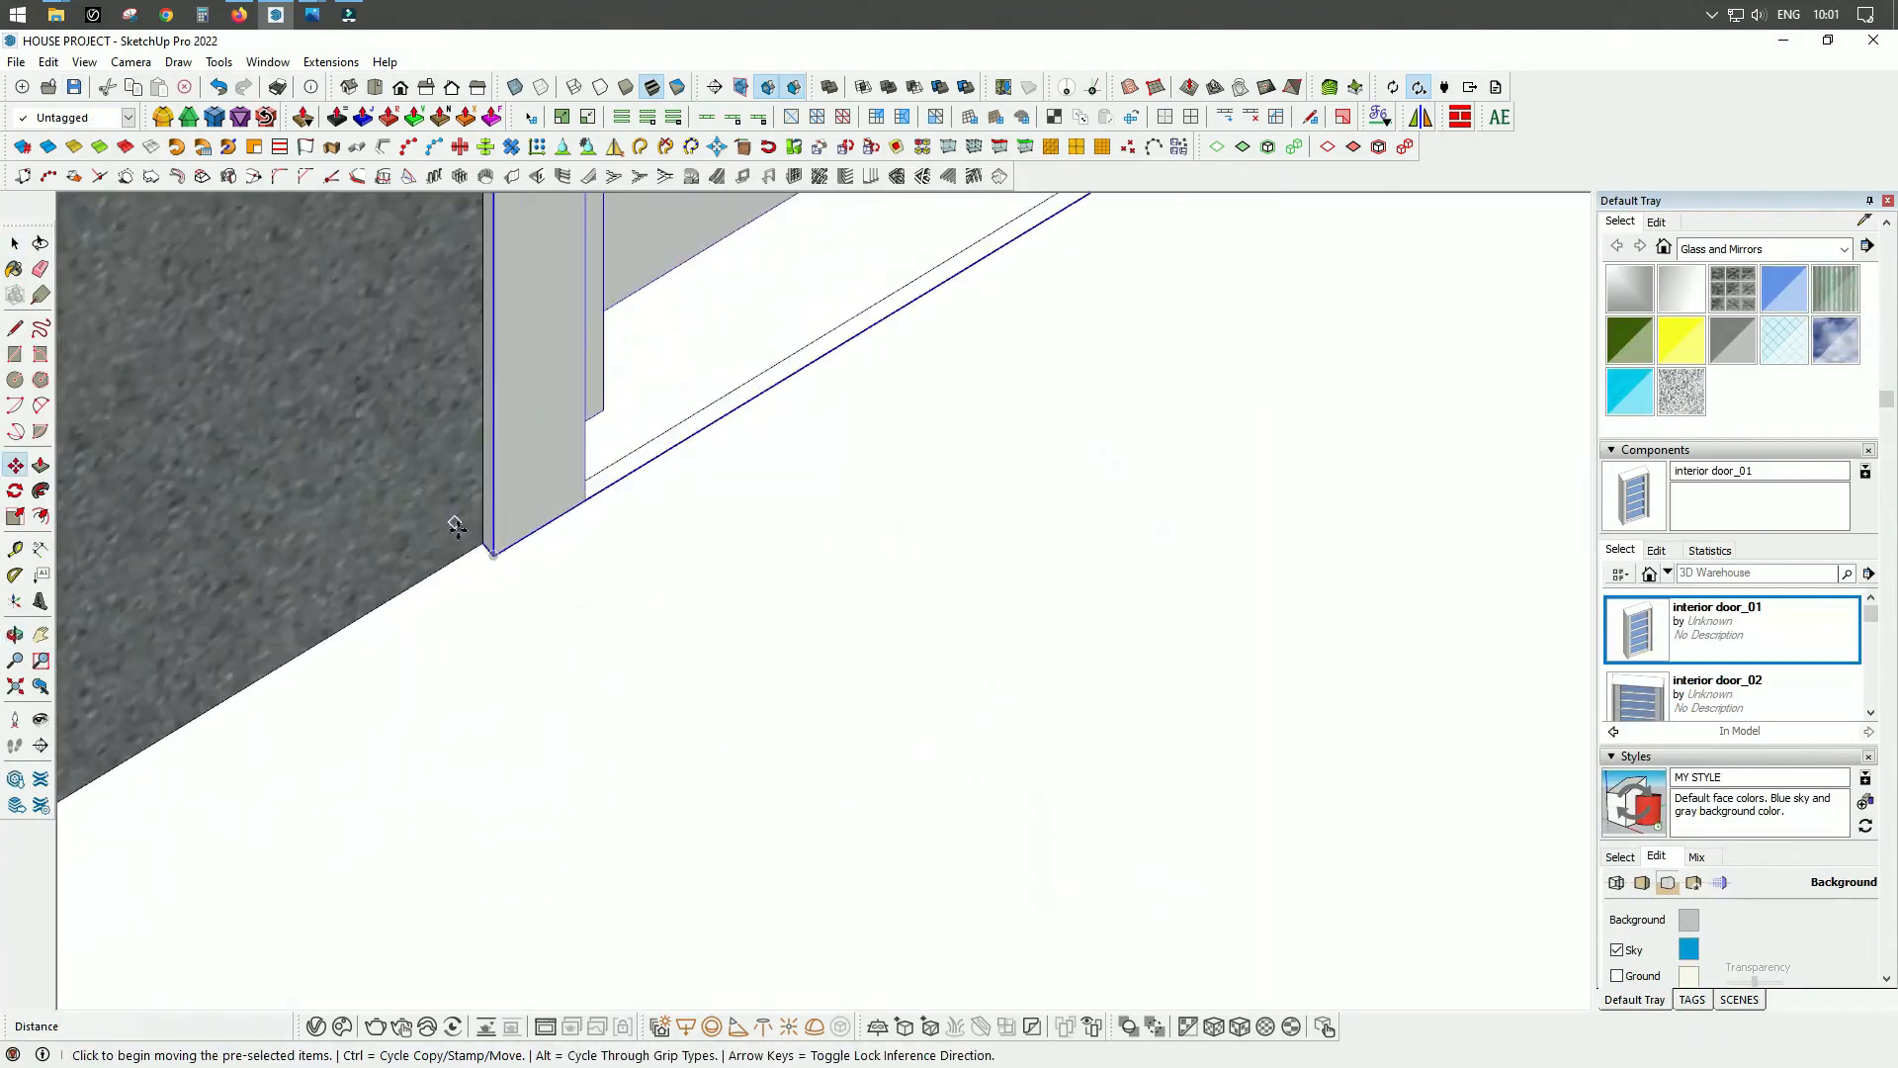
click(494, 550)
key(ctrl)
scroll(474, 297, down, 6)
scroll(1019, 959, up, 8)
click(754, 899)
Step: Copy the interior door_01 component to the adjacent doorway between the master bedroom and its bathroom
scroll(755, 899, down, 8)
middle_drag(1315, 830, 920, 800)
scroll(772, 638, up, 8)
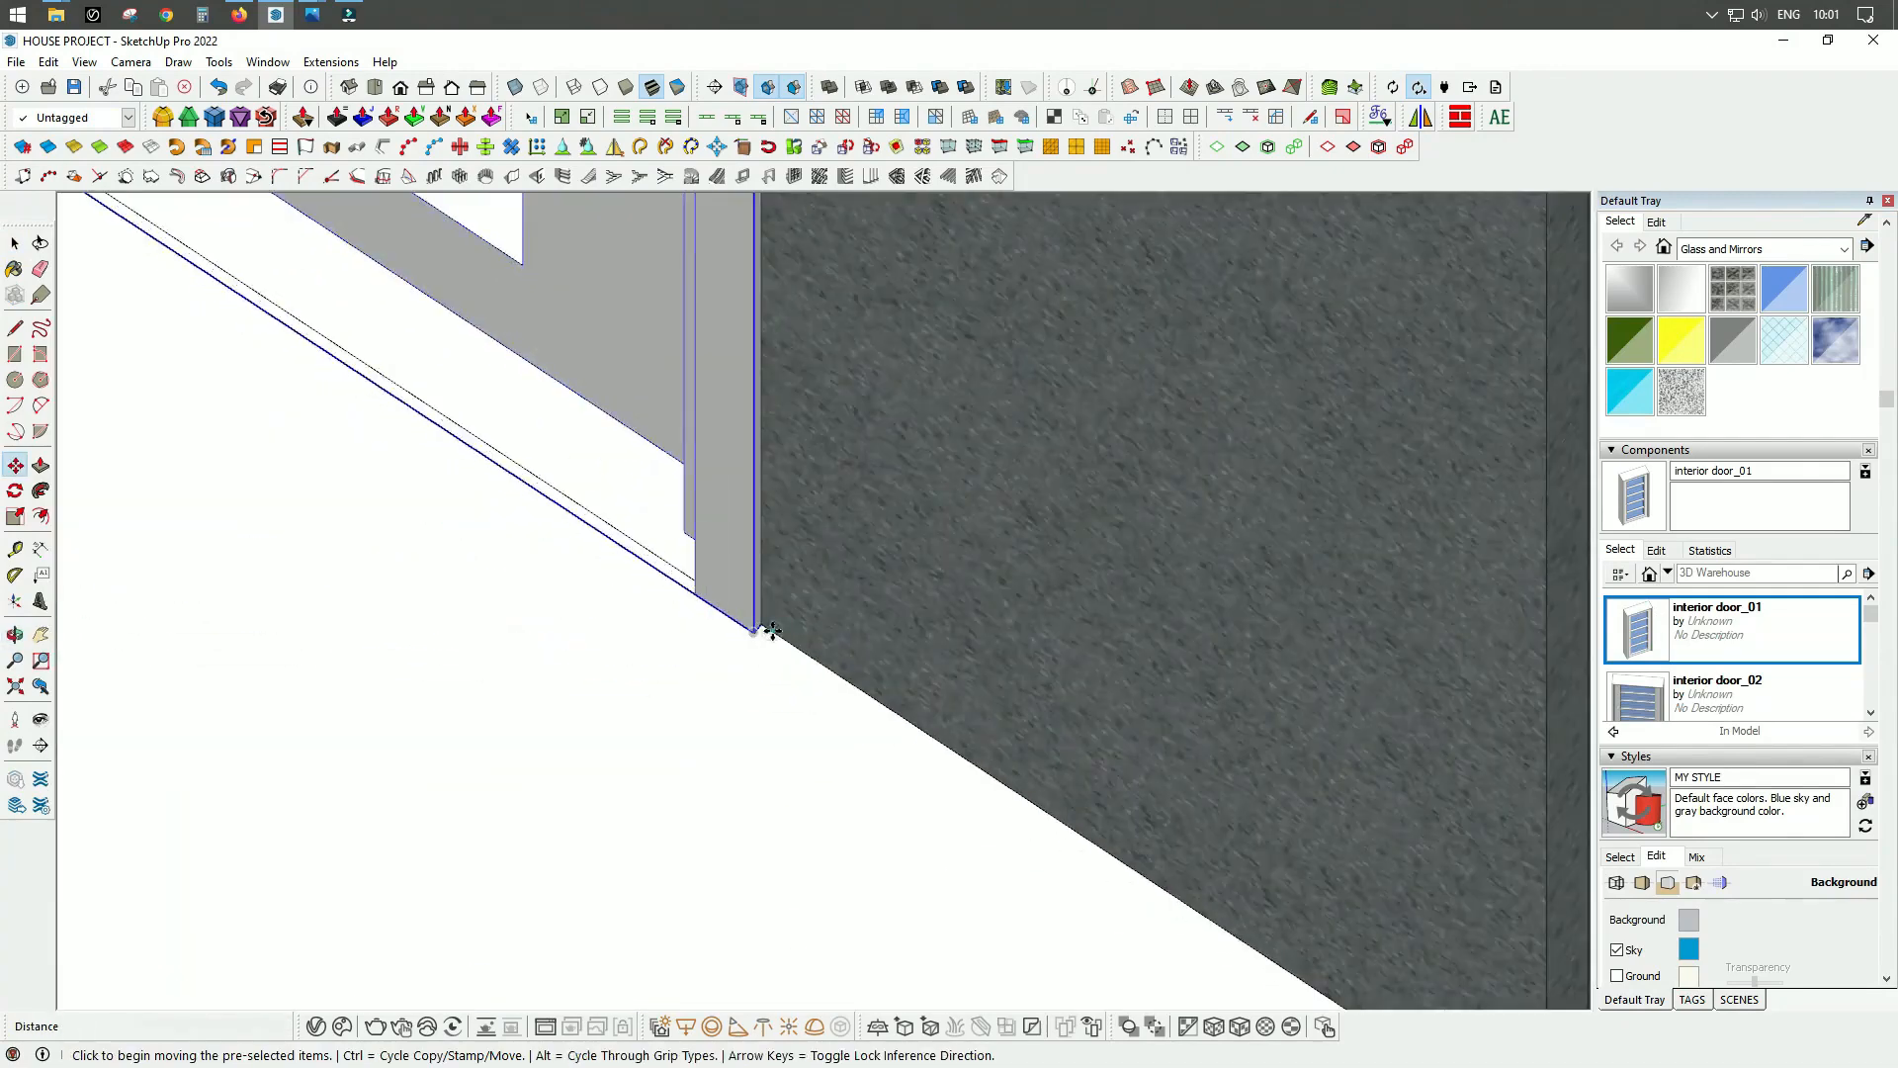
click(767, 638)
key(ctrl)
click(1205, 954)
key(space)
scroll(791, 643, down, 4)
right_click(873, 597)
middle_drag(553, 732, 890, 841)
scroll(919, 603, down, 6)
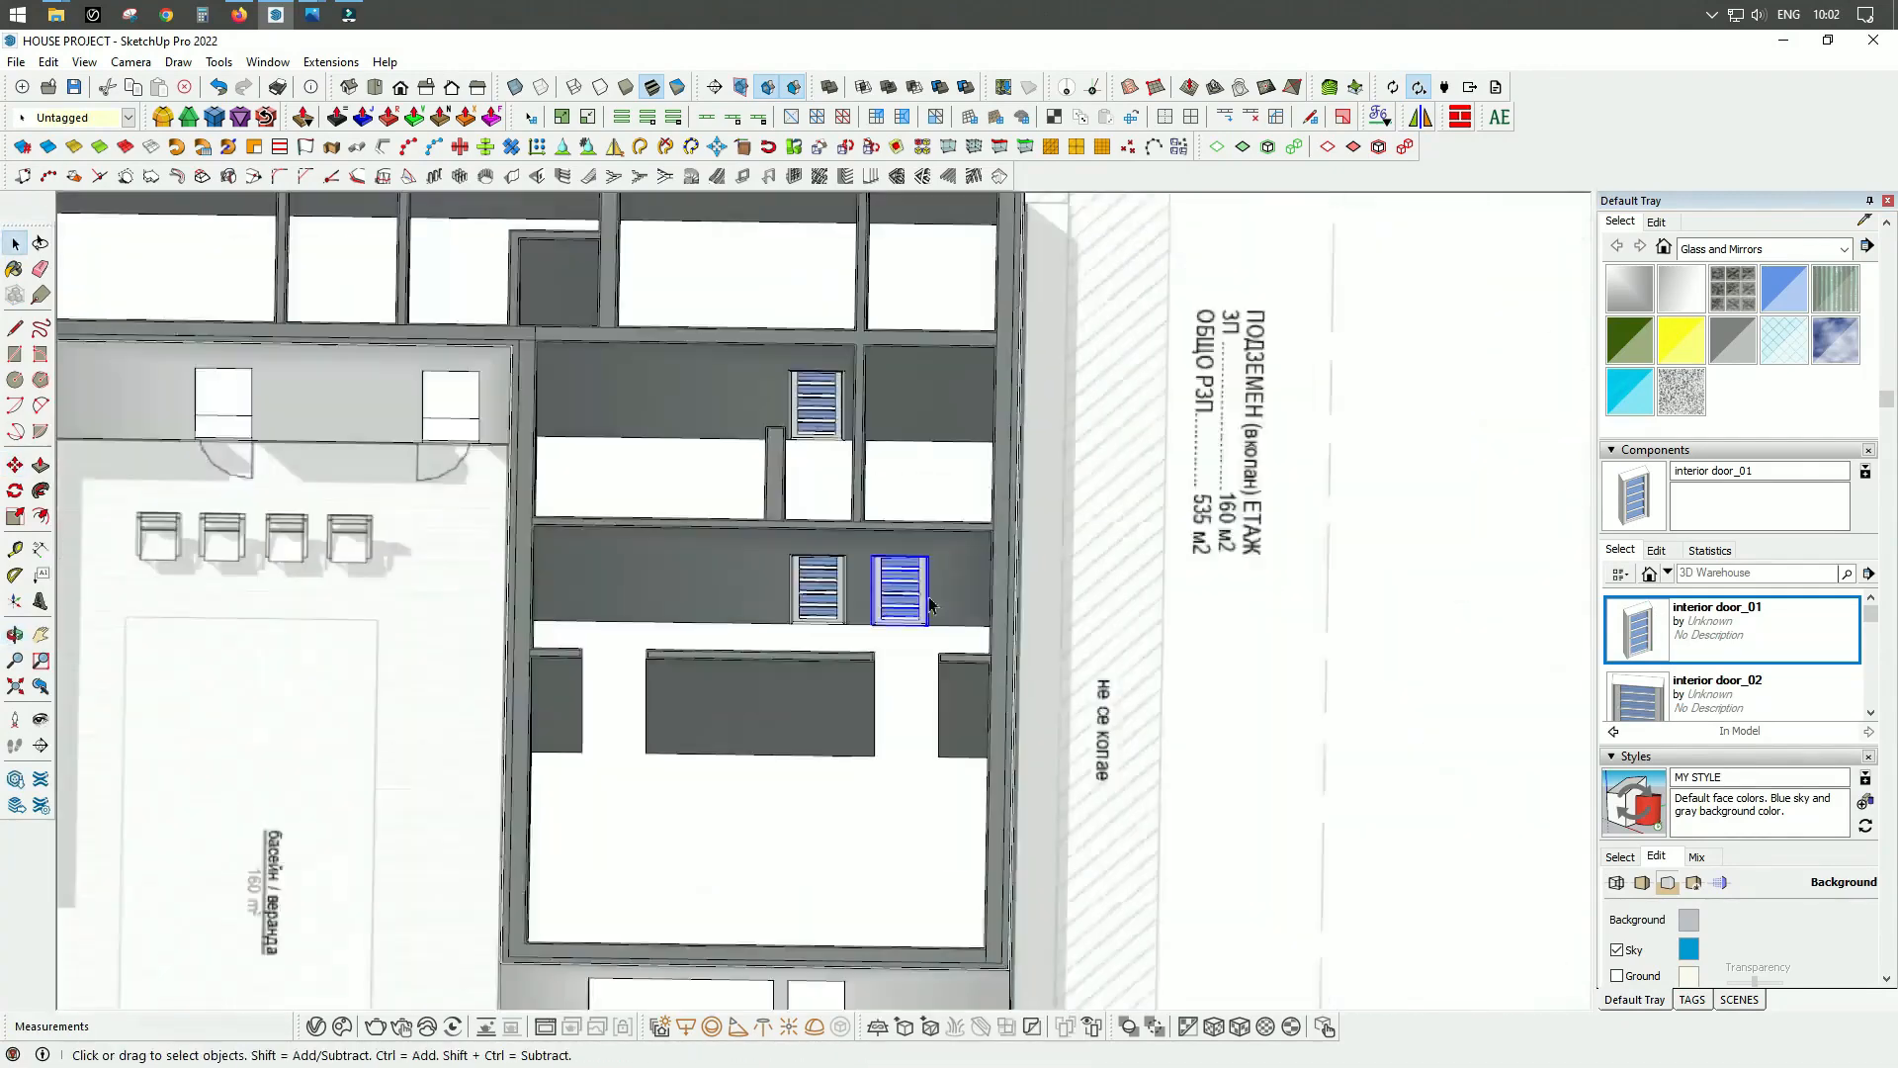
Step: Place an interior door_02 component in the doorway between the storage room and the laundry, aligned to the opening's corner
middle_drag(811, 534, 1279, 575)
scroll(741, 405, up, 5)
middle_drag(554, 554, 698, 613)
click(698, 613)
click(211, 834)
scroll(211, 834, down, 3)
middle_drag(211, 834, 145, 669)
scroll(431, 712, up, 8)
scroll(509, 311, up, 5)
click(186, 436)
scroll(570, 672, down, 9)
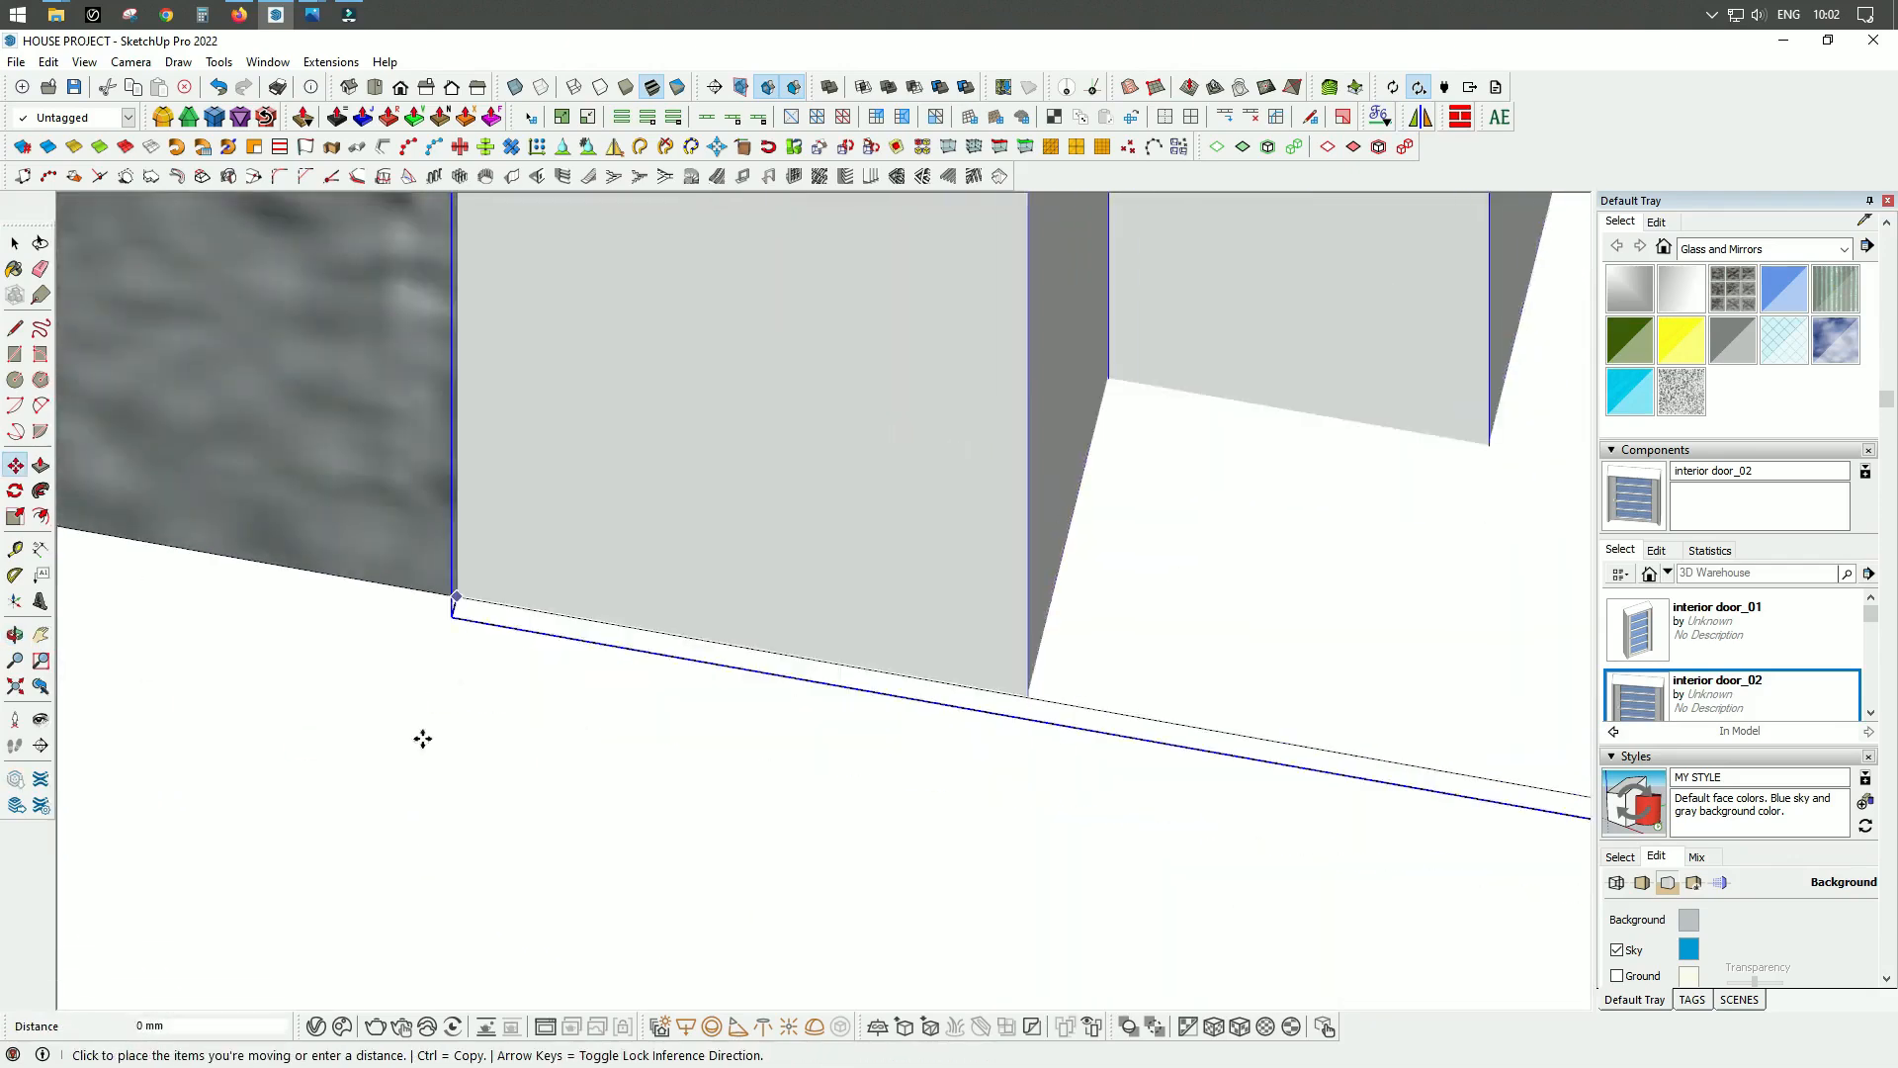
click(432, 759)
Step: Copy the interior door_02 component to the spa's WC doorway and flip the copy along its red axis
middle_drag(432, 759, 554, 553)
scroll(845, 609, down, 7)
scroll(554, 553, up, 7)
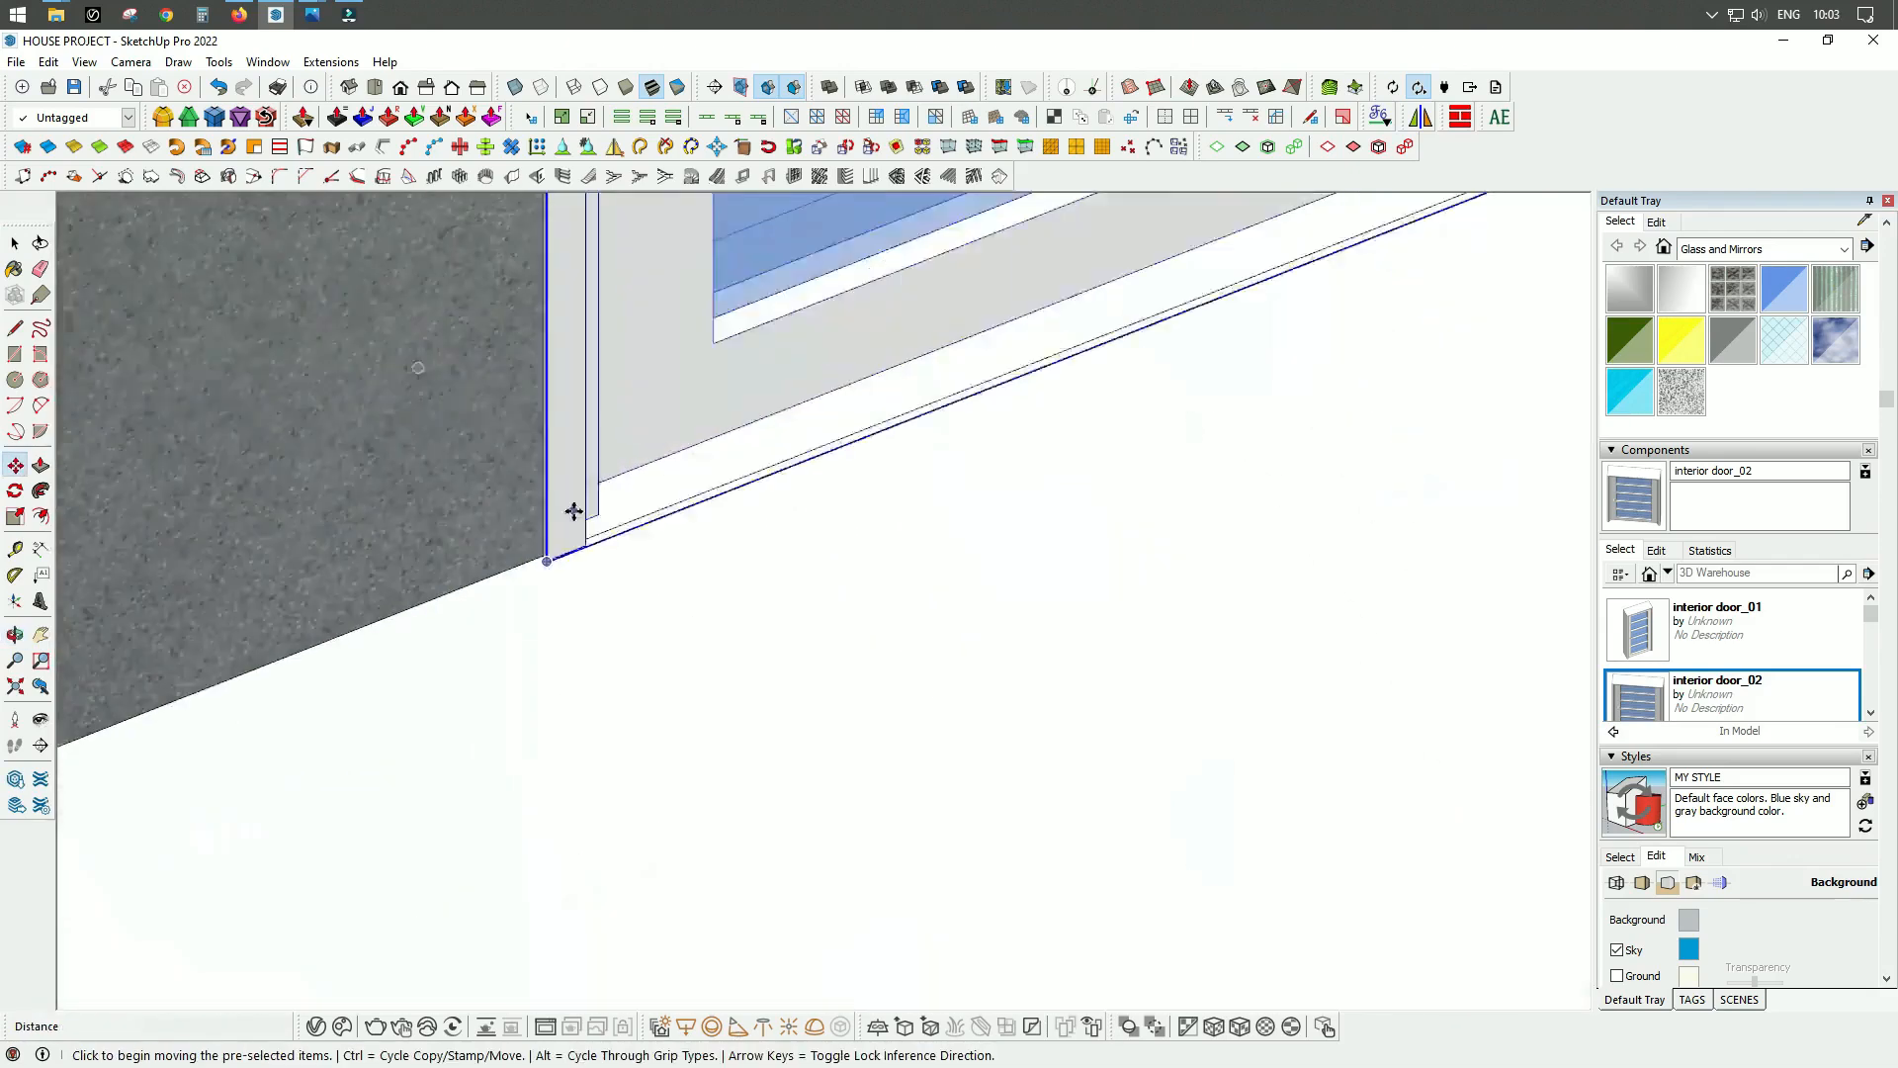
click(547, 559)
key(ctrl)
scroll(547, 560, down, 7)
middle_drag(911, 818, 762, 923)
click(762, 914)
scroll(833, 892, up, 3)
key(space)
right_click(924, 494)
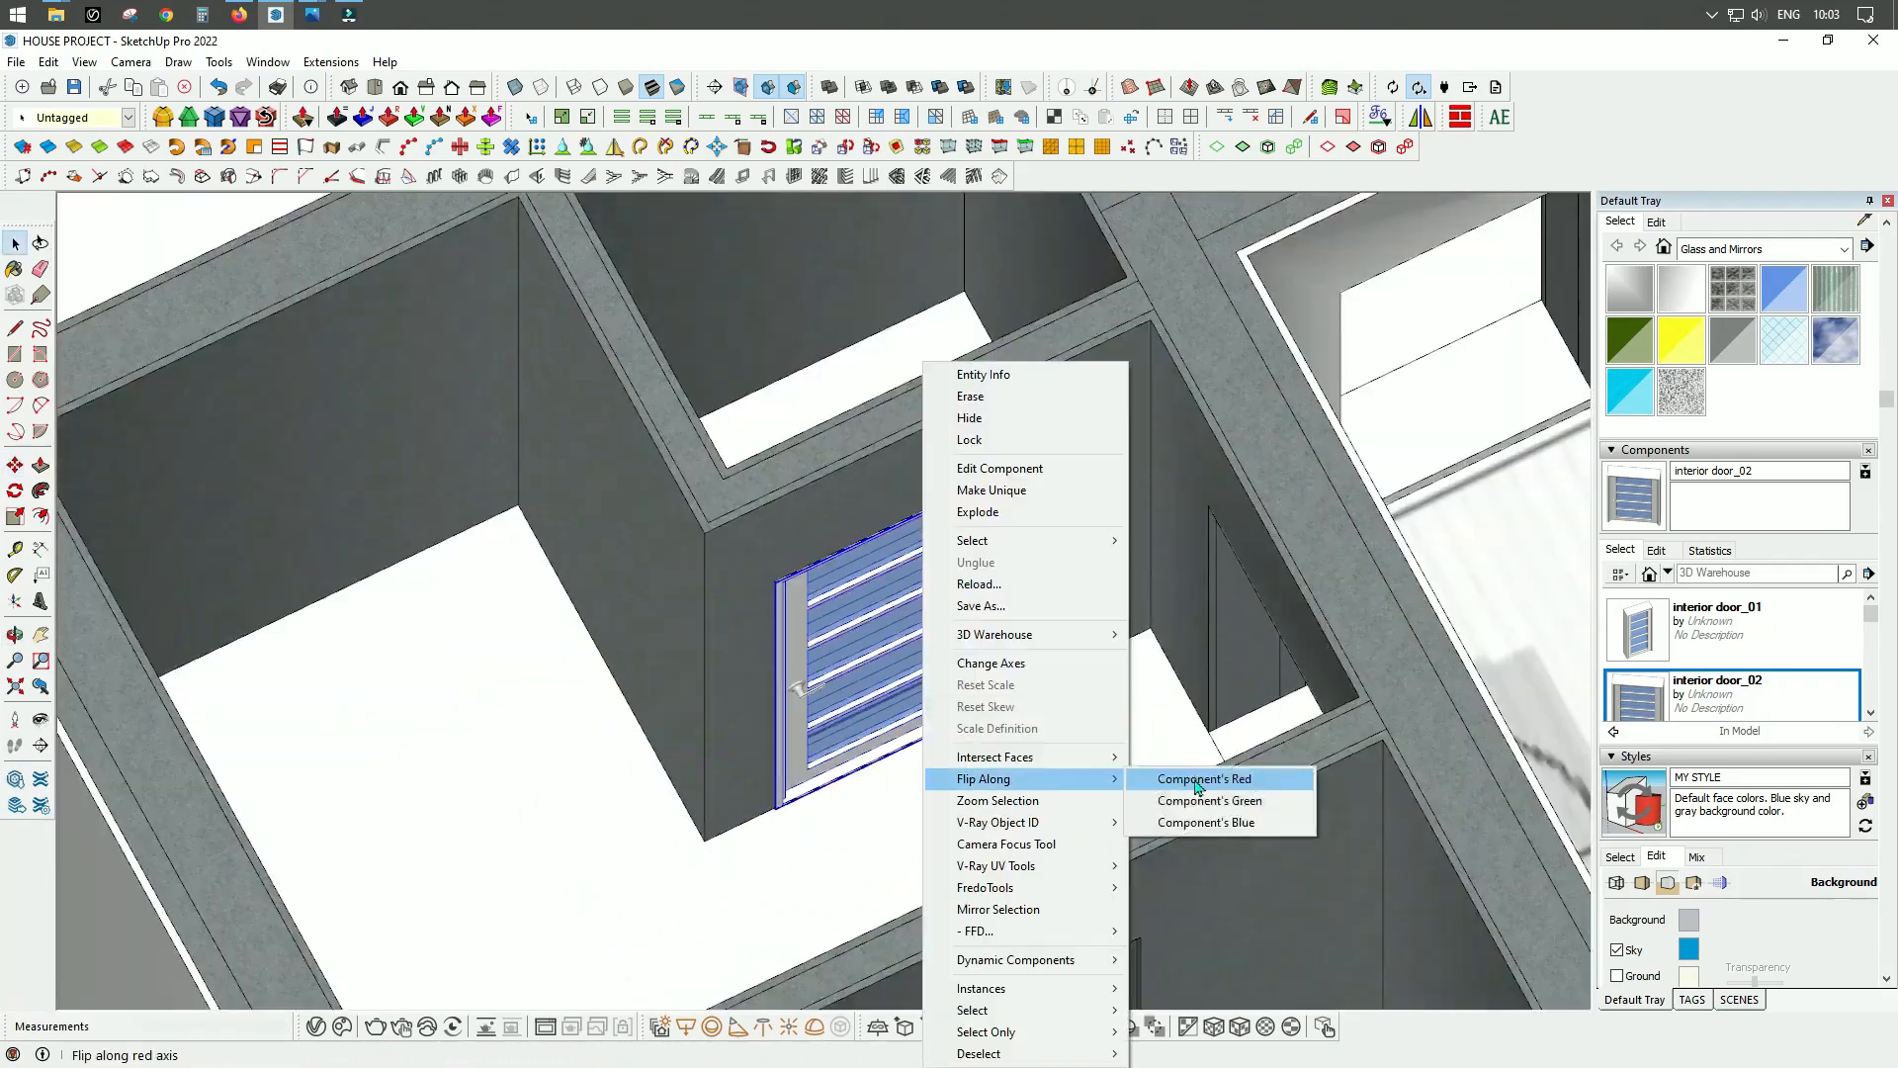
click(1194, 788)
Step: Copy the interior door_02 component from the WC to the doorway between the two spa rooms
shift+middle_drag(1194, 789, 831, 415)
key(m)
scroll(361, 297, up, 8)
click(509, 513)
key(ctrl)
click(640, 432)
scroll(641, 432, down, 3)
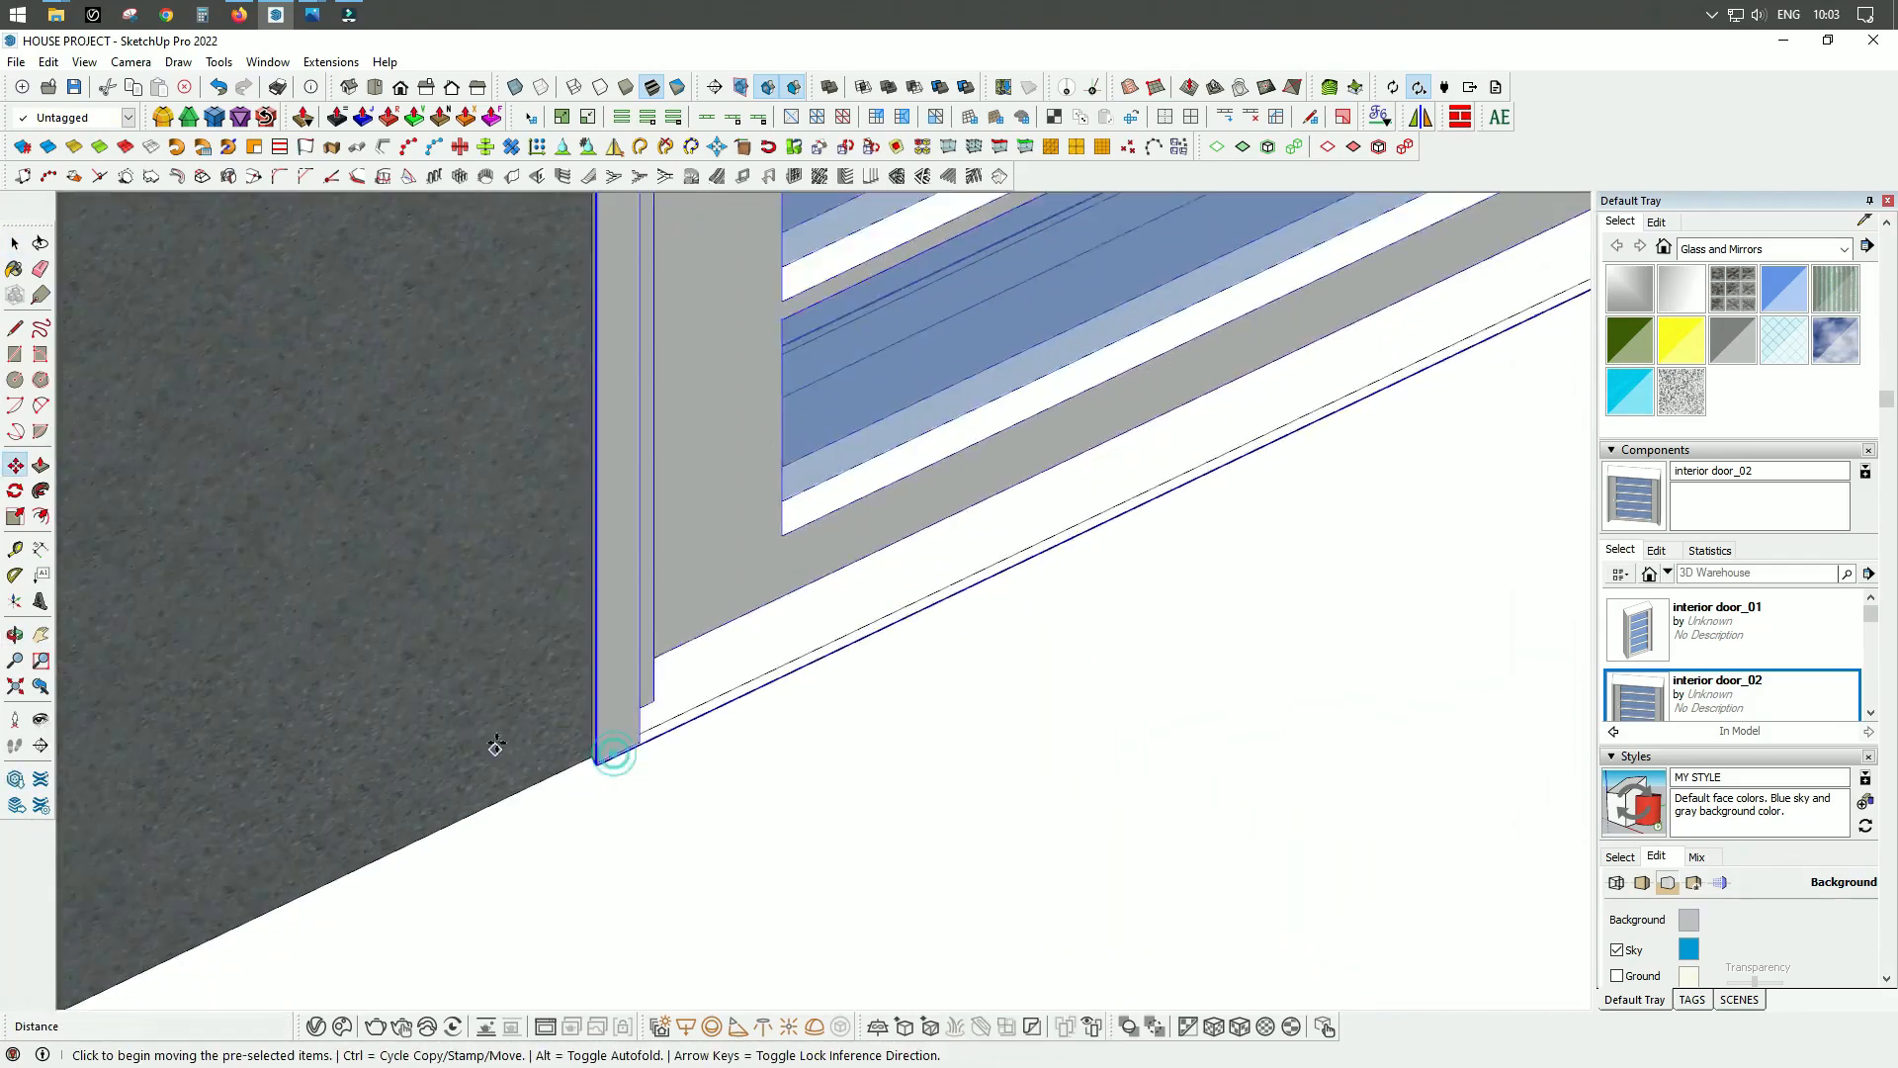
right_click(805, 369)
click(890, 678)
Step: Draw a rectangle filling the lobby's exterior doorway opening from its upper corner down to the floor finish
scroll(929, 668, down, 5)
middle_drag(929, 669, 889, 465)
scroll(1054, 680, up, 8)
scroll(1054, 680, down, 3)
middle_drag(1384, 652, 1295, 741)
scroll(1723, 685, up, 3)
scroll(1728, 785, down, 3)
scroll(829, 693, up, 6)
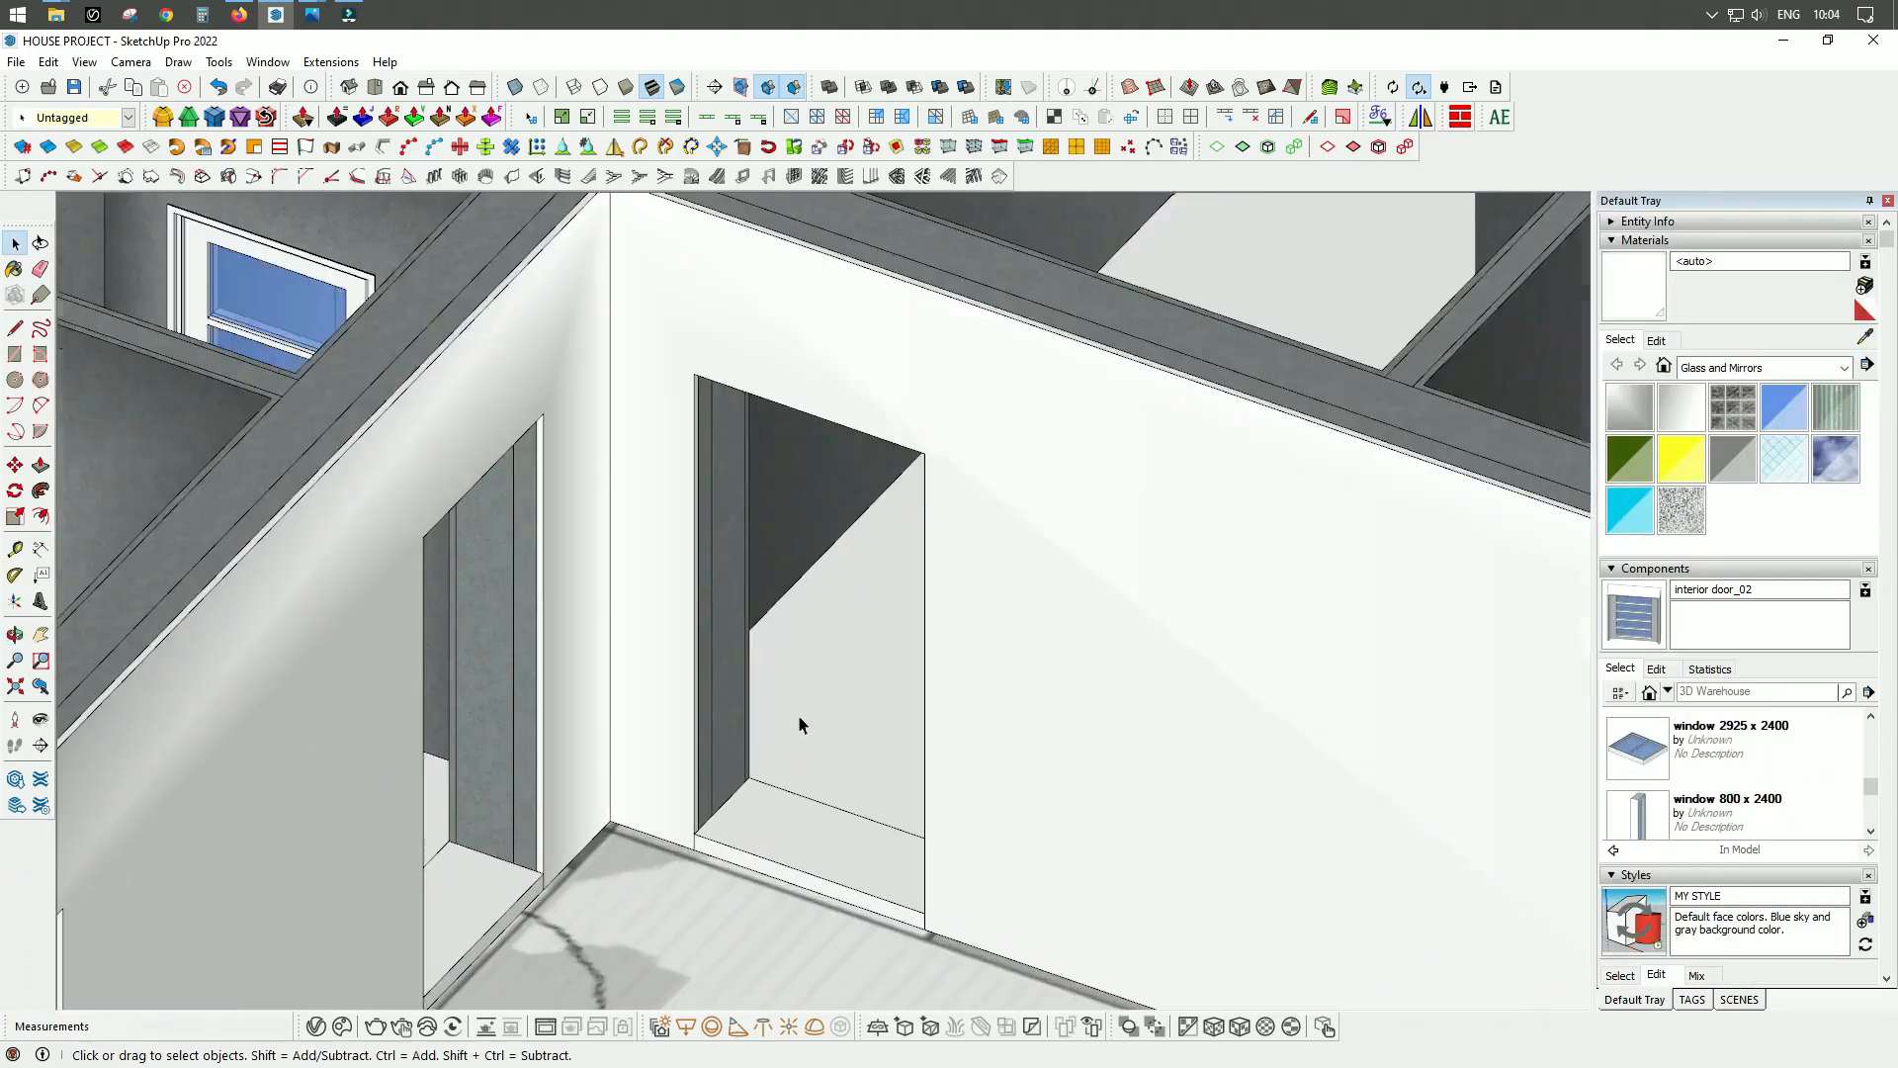
key(r)
click(695, 377)
click(920, 826)
key(space)
Step: Create a recessed/extruded-edge door frame from the doorway face, 50 mm wide with 20 mm recesses, and move it about 20 mm to the opening's corner
click(736, 737)
click(770, 176)
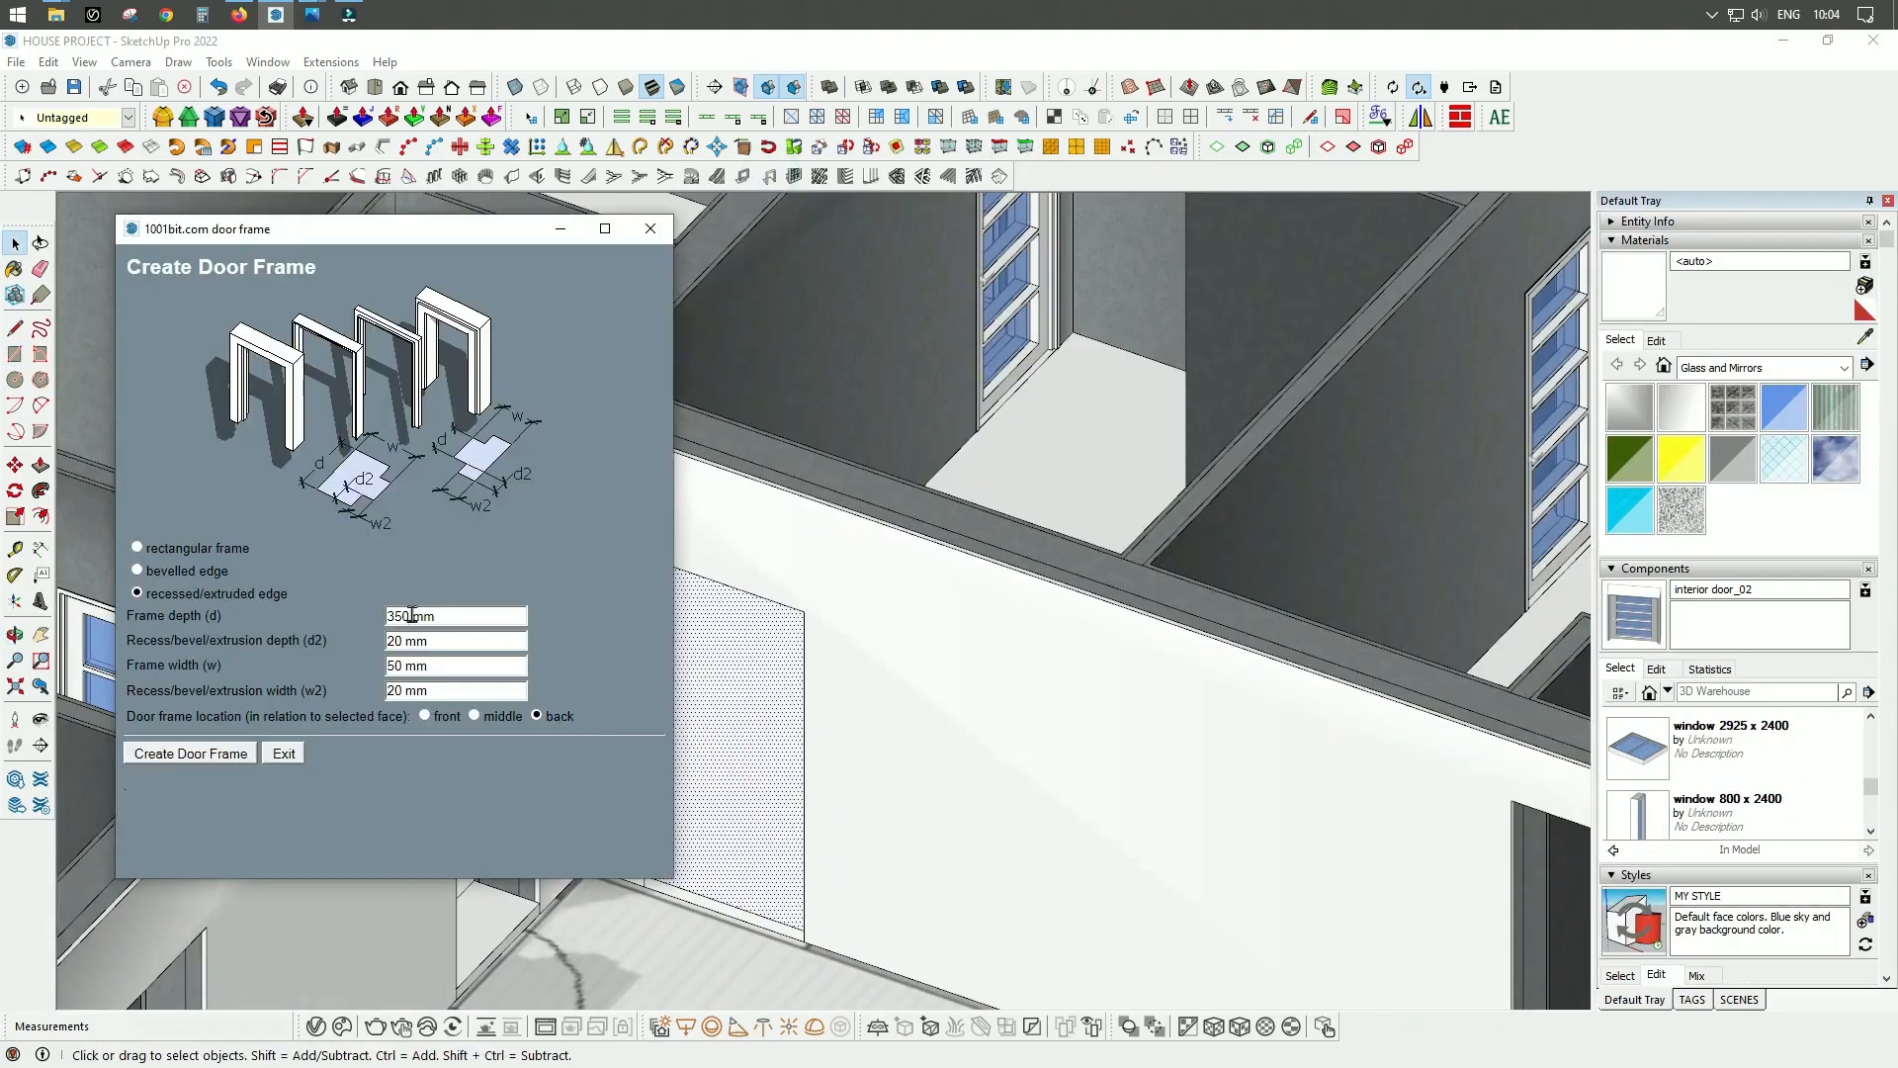
click(229, 760)
scroll(669, 885, up, 6)
click(517, 821)
key(m)
scroll(534, 826, up, 3)
click(491, 809)
scroll(474, 814, up, 3)
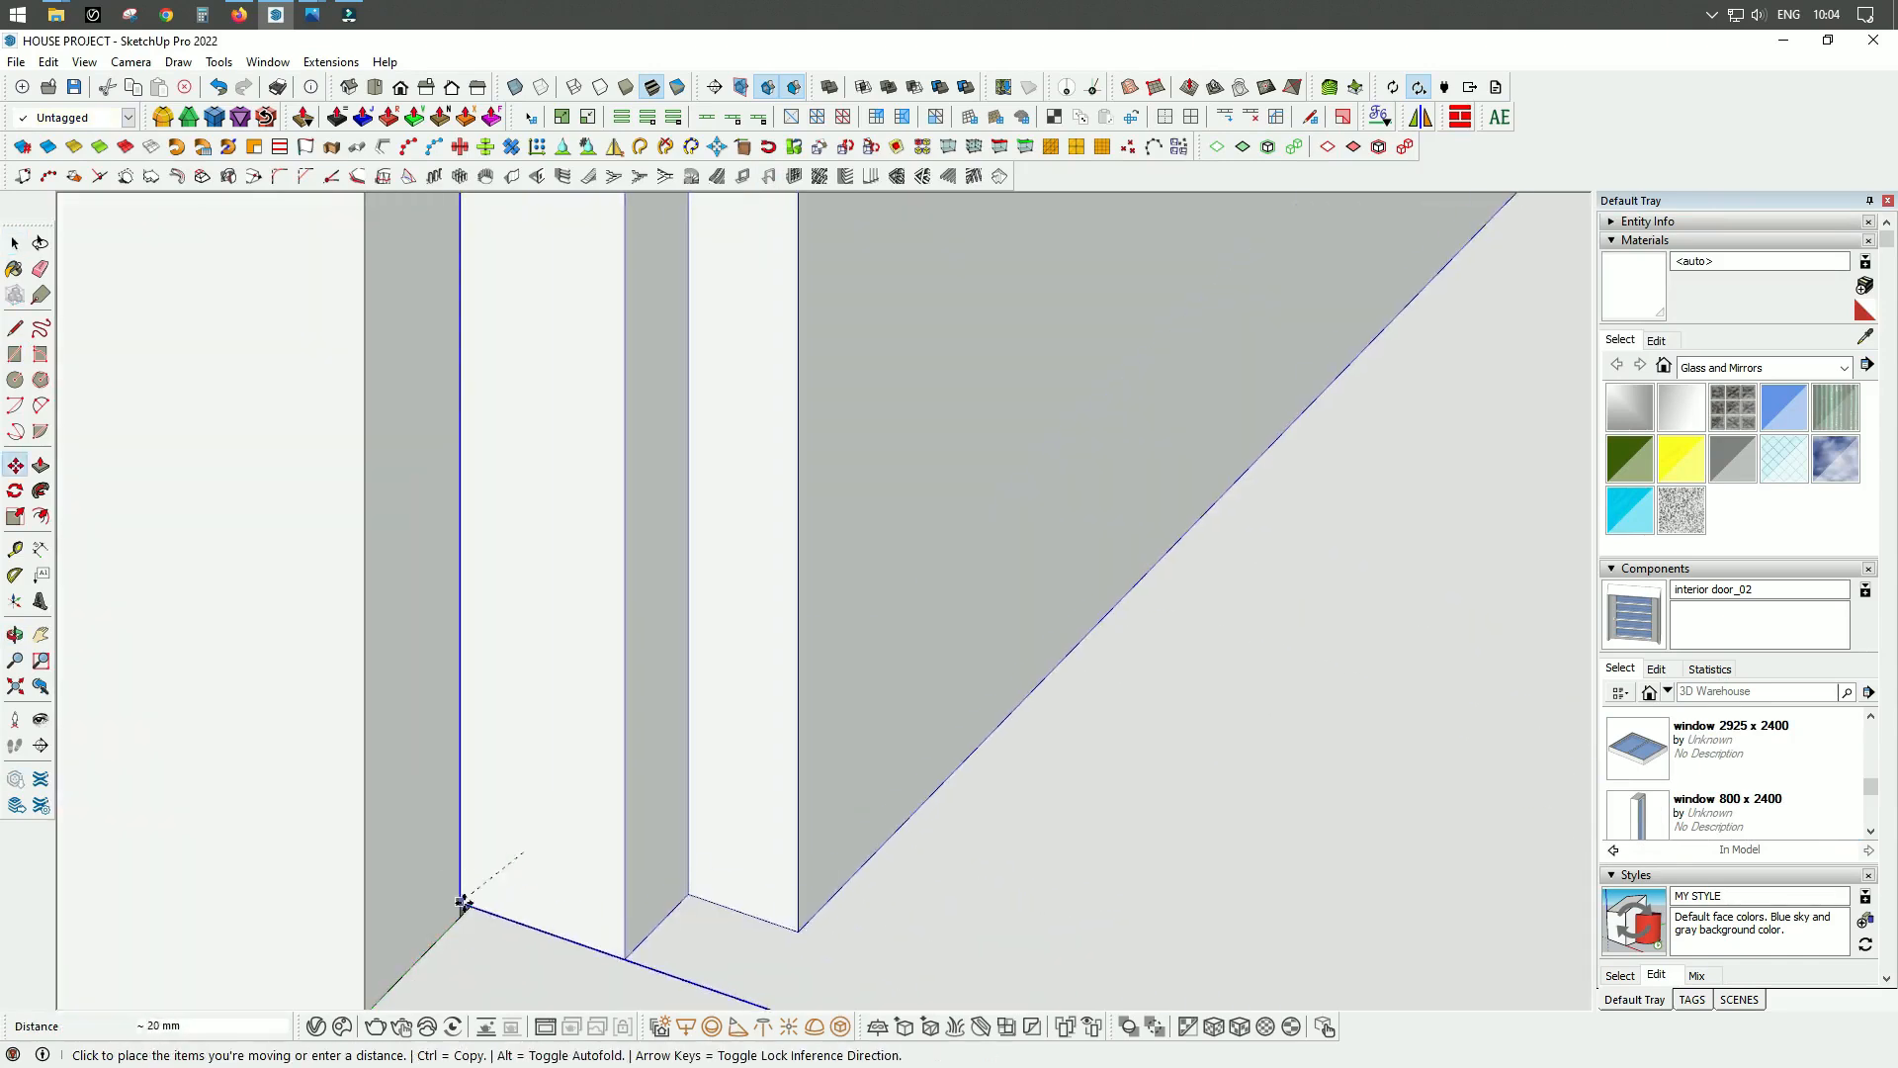
click(462, 902)
key(space)
Step: Draw a rectangle filling the inside of the lobby's exterior door frame
scroll(495, 915, down, 6)
middle_drag(495, 916, 538, 797)
key(r)
click(792, 276)
key(space)
Step: Create a rectangular one-row, one-column door leaf frame, 100 mm wide, with Panel Divider from the face inside the lobby door frame
click(917, 698)
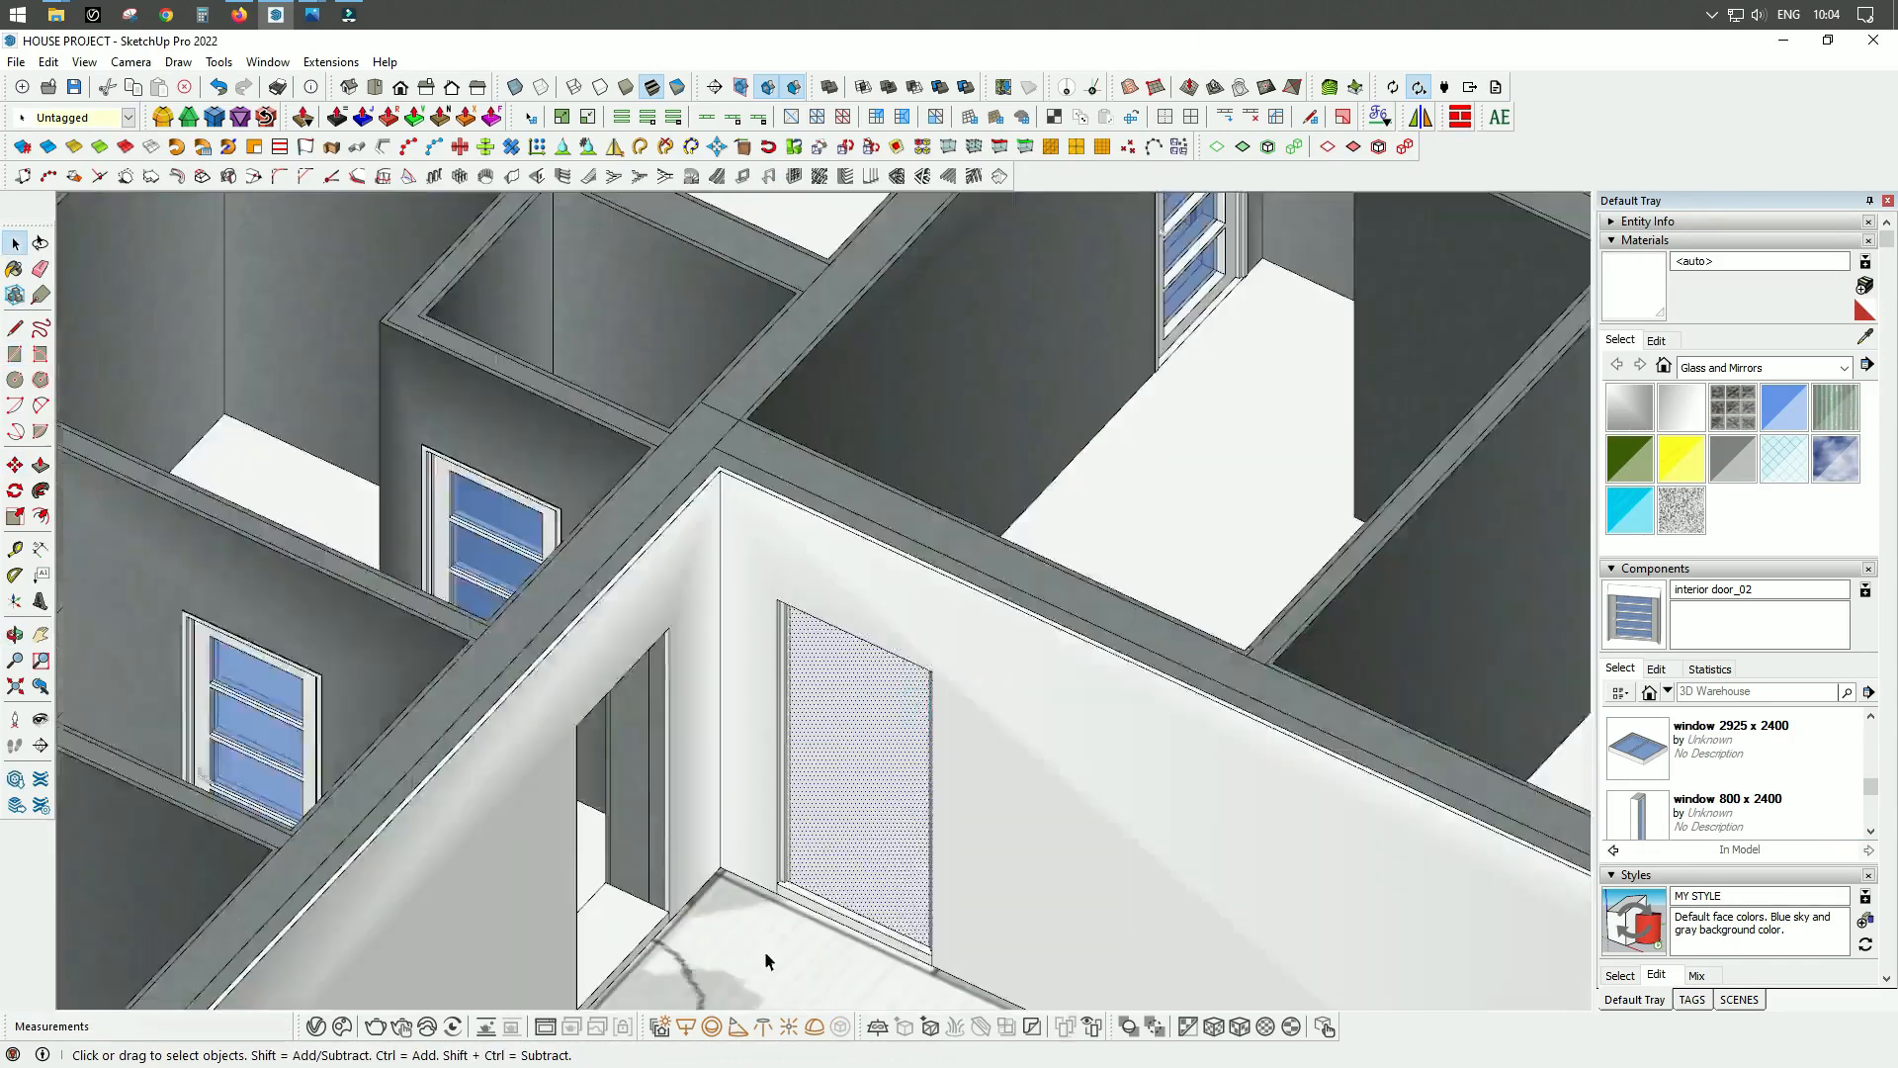
scroll(928, 690, up, 3)
click(794, 176)
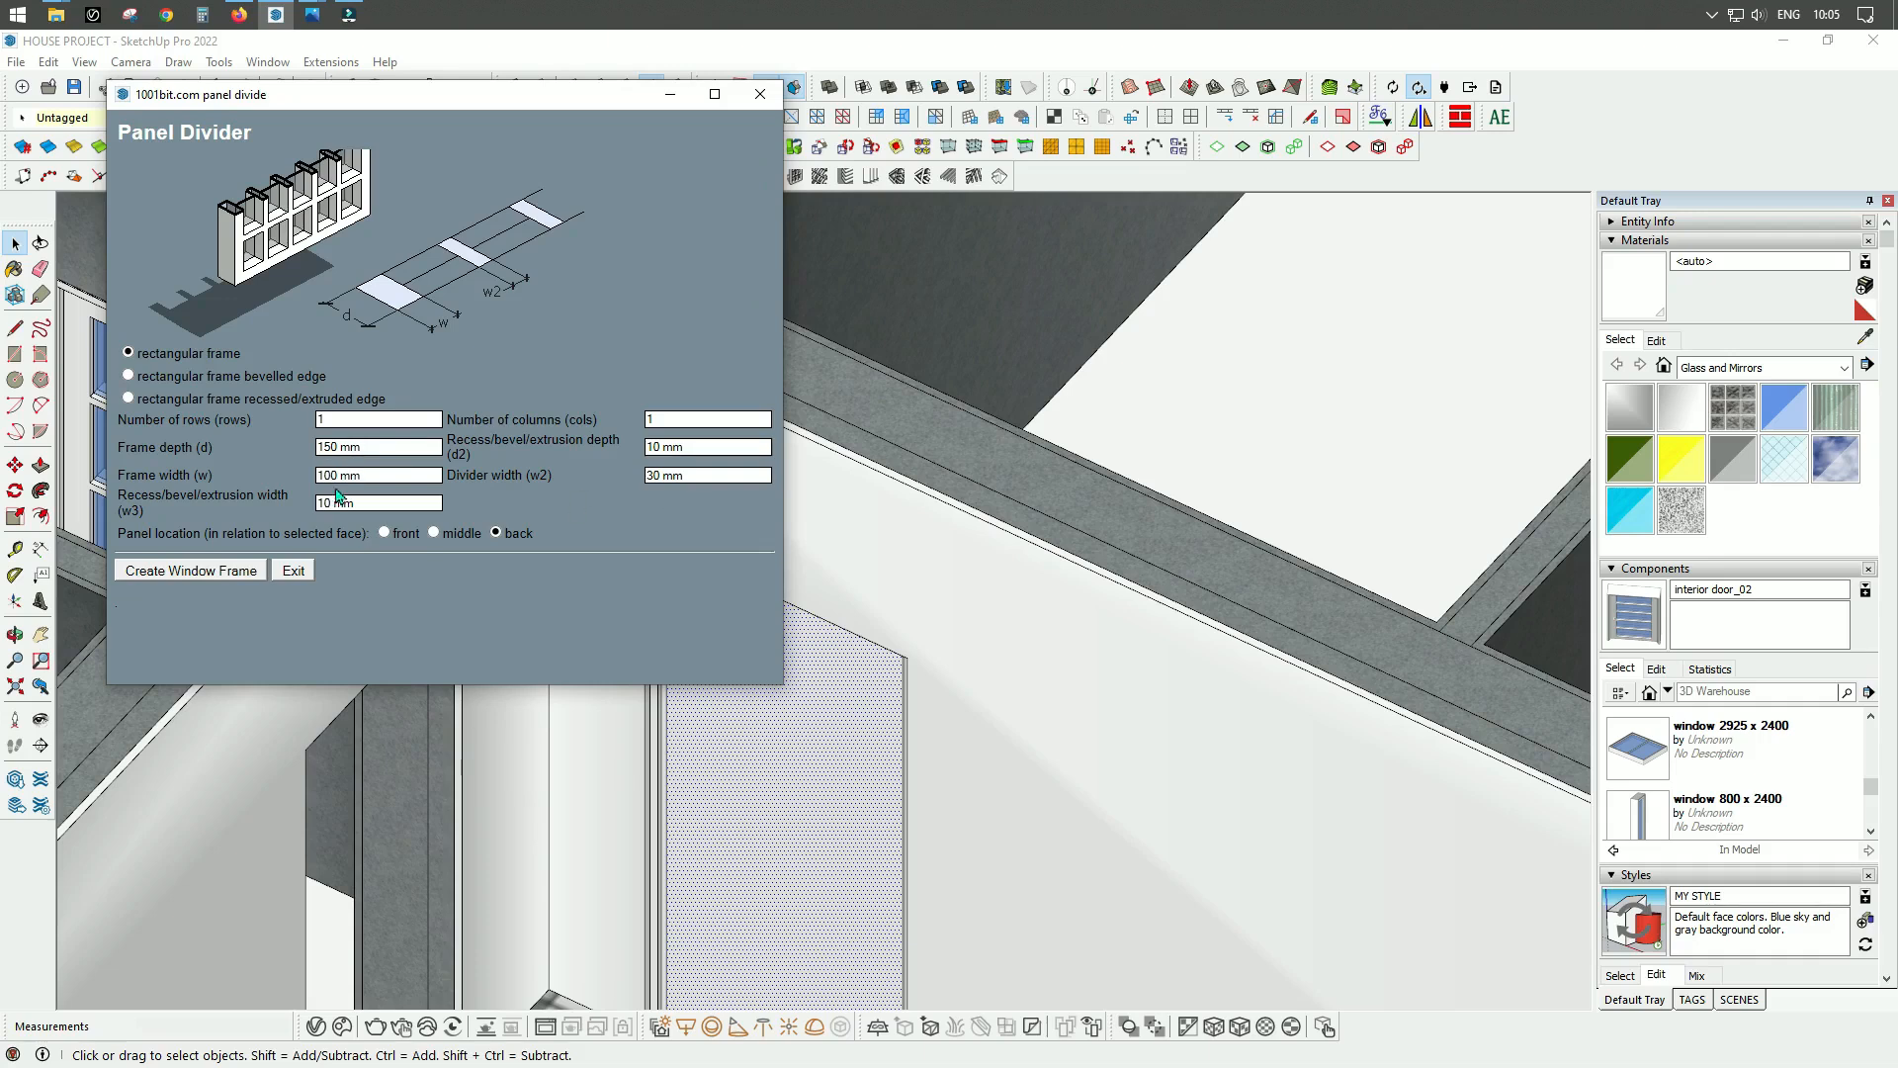
click(191, 570)
shift+middle_drag(742, 791, 691, 578)
scroll(717, 659, up, 1)
Step: Paint the pane inside the new door leaf with Translucent Glass Blue
double_click(717, 660)
double_click(733, 668)
key(space)
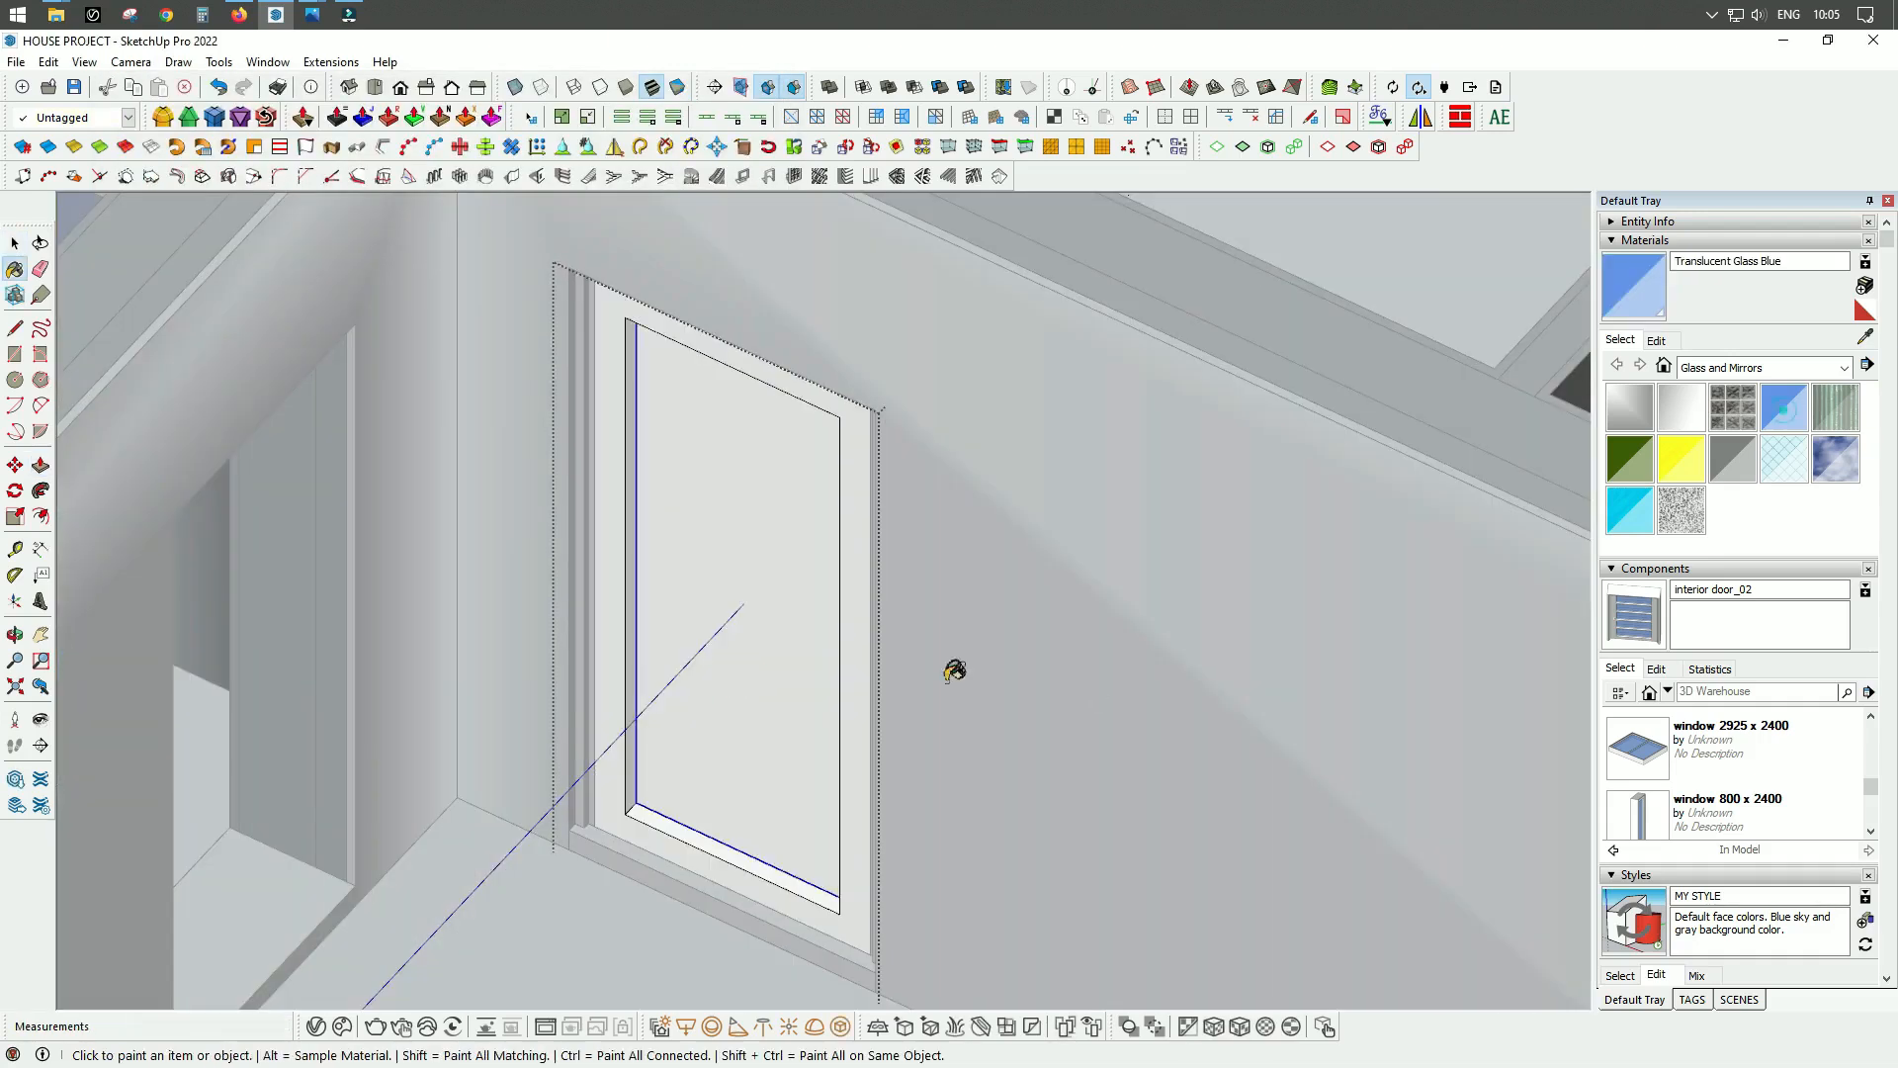
click(797, 684)
middle_drag(797, 685, 1242, 687)
key(space)
Step: Insert the Lever Door Handle component and position it on the stile of the glazed door leaf
click(1649, 824)
scroll(581, 669, up, 4)
scroll(574, 739, down, 3)
scroll(677, 563, up, 2)
middle_drag(678, 578, 454, 610)
click(450, 792)
scroll(450, 856, up, 3)
click(411, 830)
Step: Make a copy of the lever handle beside the original and mirror it for the other face of the leaf
scroll(474, 643, down, 5)
middle_drag(692, 475, 732, 336)
scroll(491, 475, up, 5)
key(ctrl)
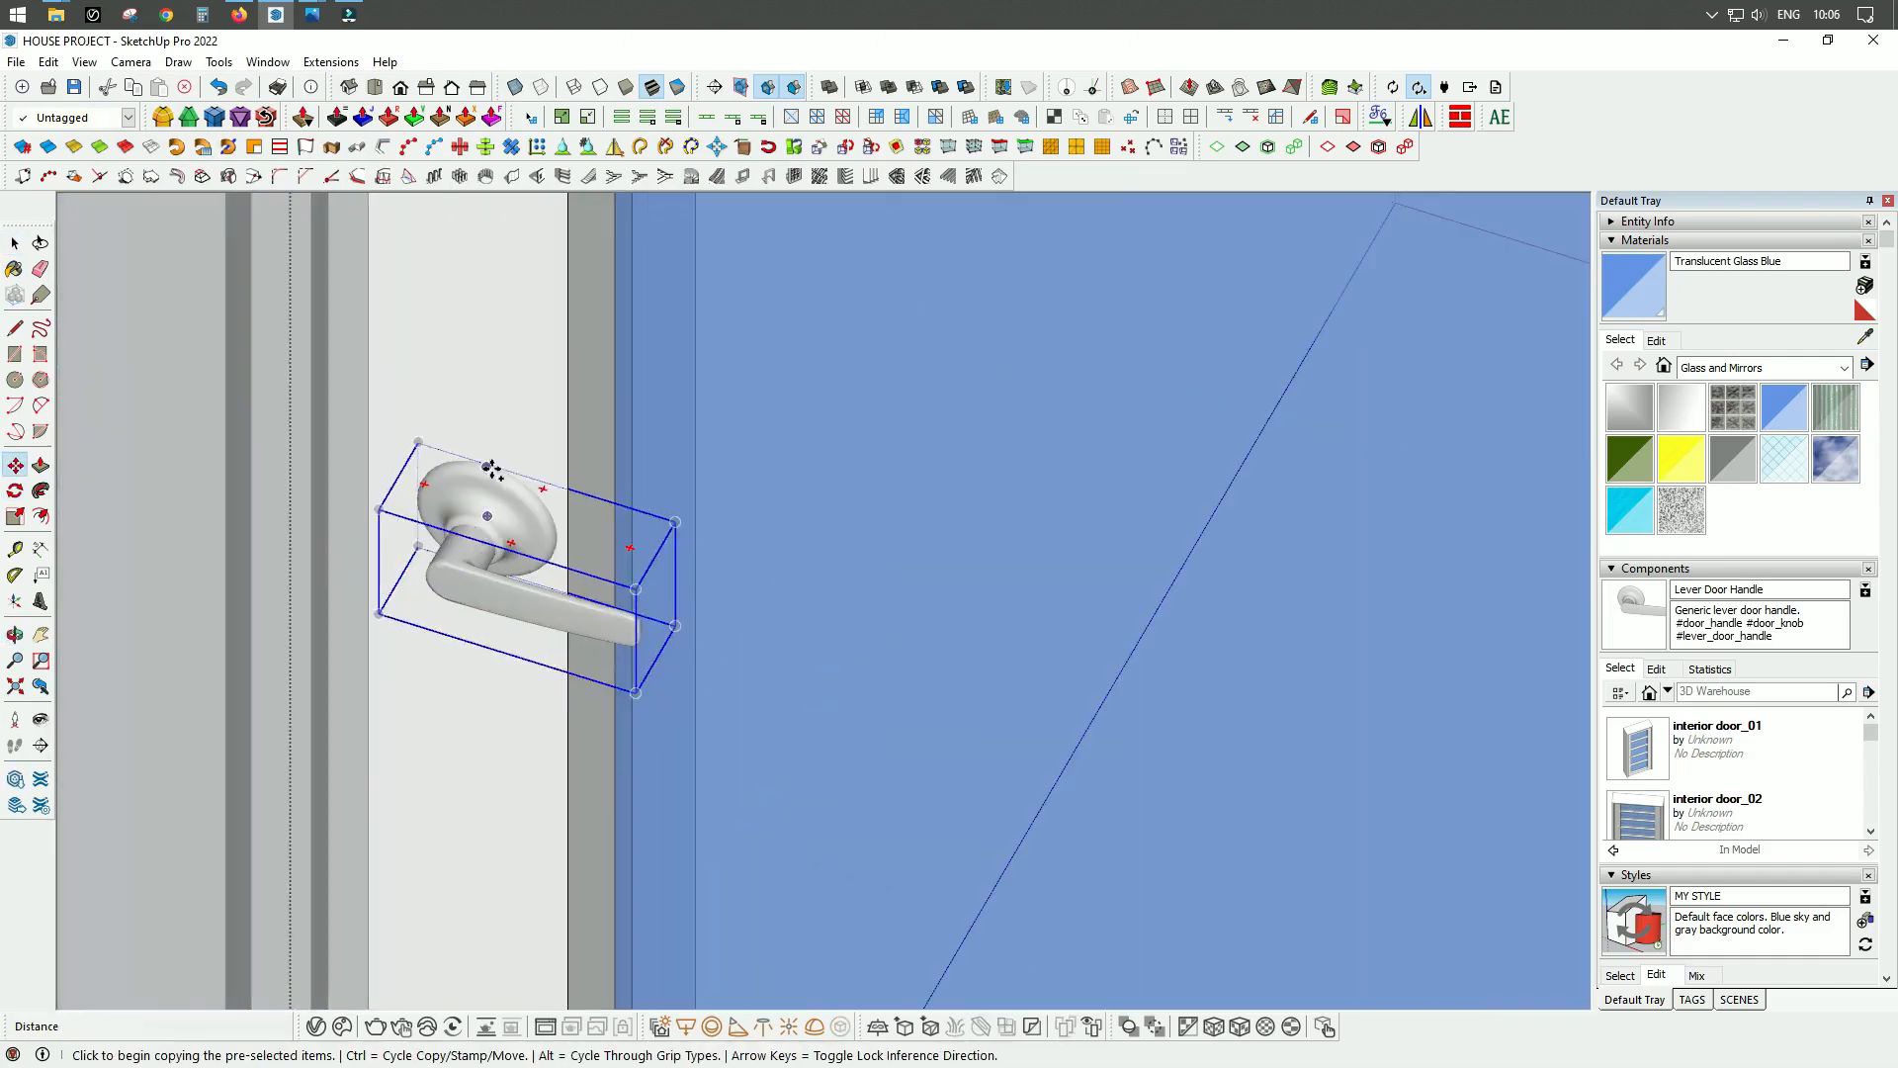
click(406, 618)
scroll(396, 613, up, 2)
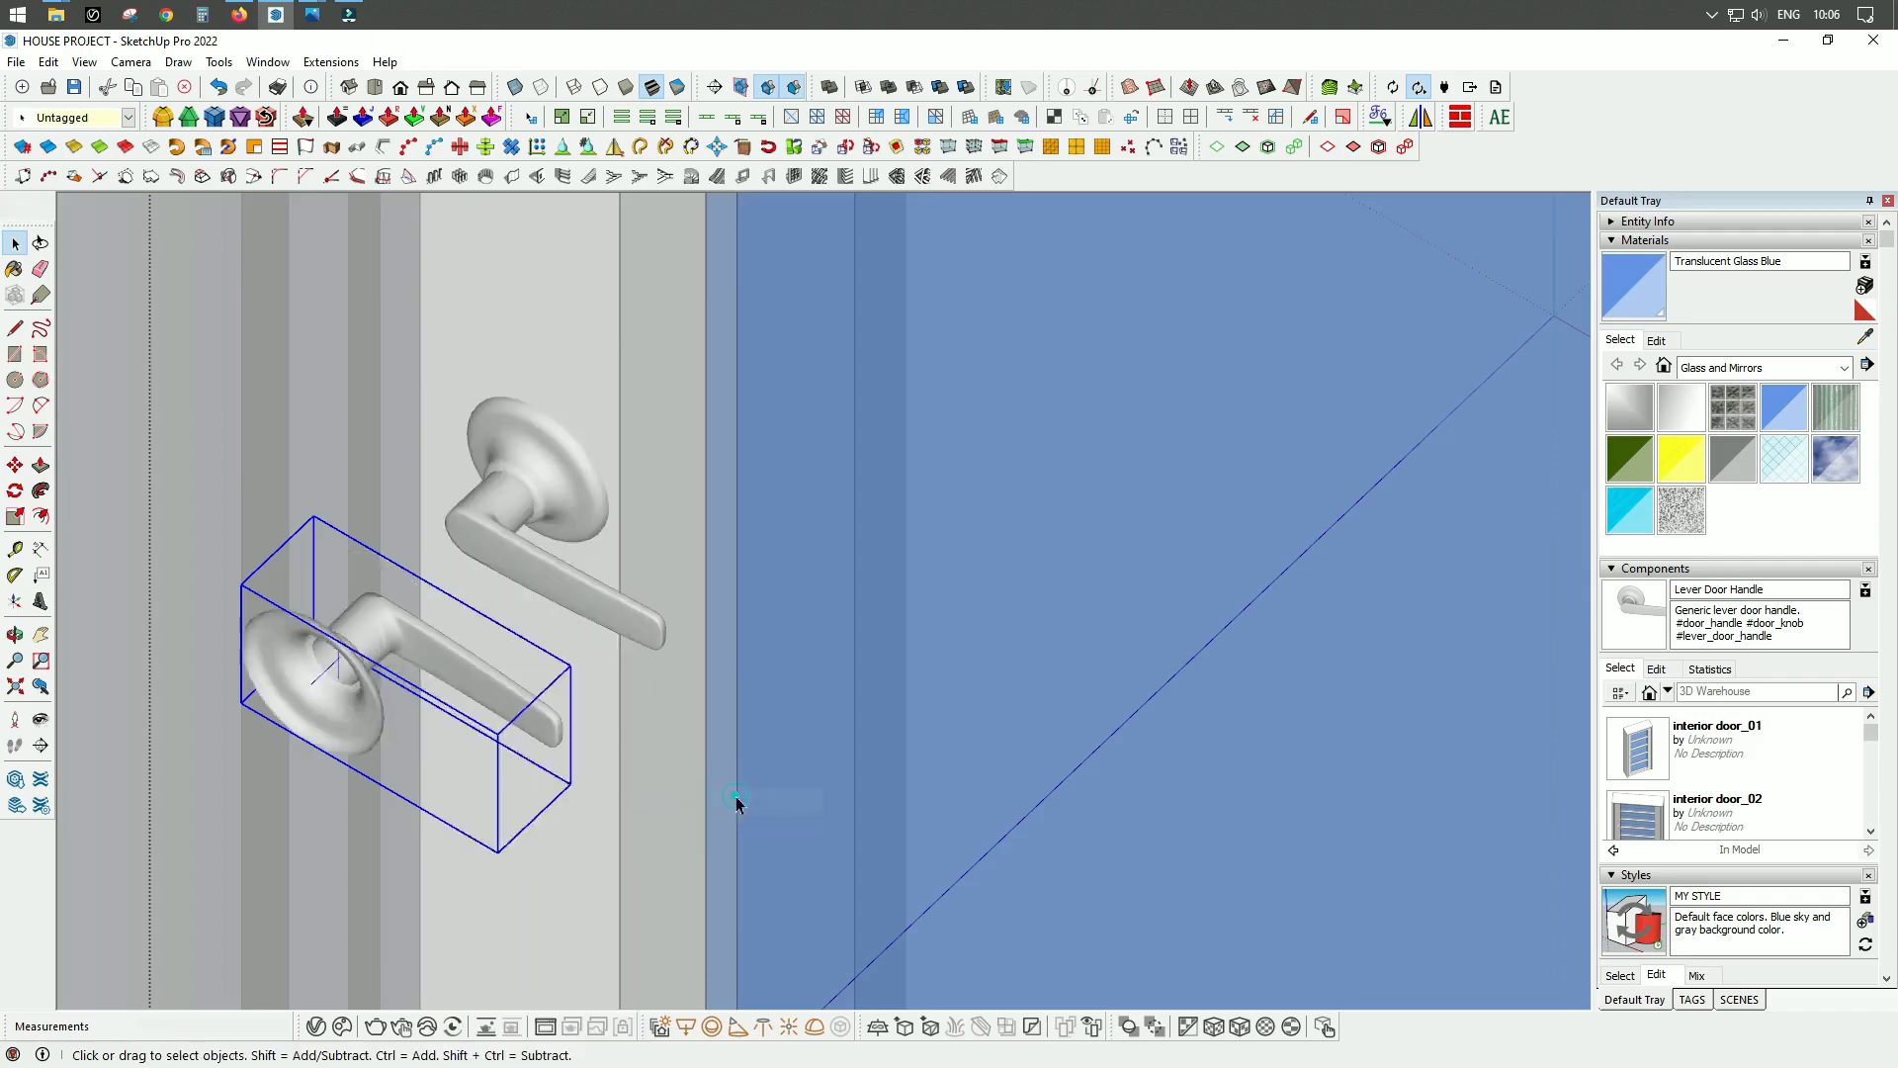
Step: Move the mirrored lever handle onto the opposite face of the door leaf, in line with the first handle
scroll(204, 630, up, 3)
click(204, 629)
scroll(791, 507, down, 5)
middle_drag(930, 487, 751, 613)
key(Escape)
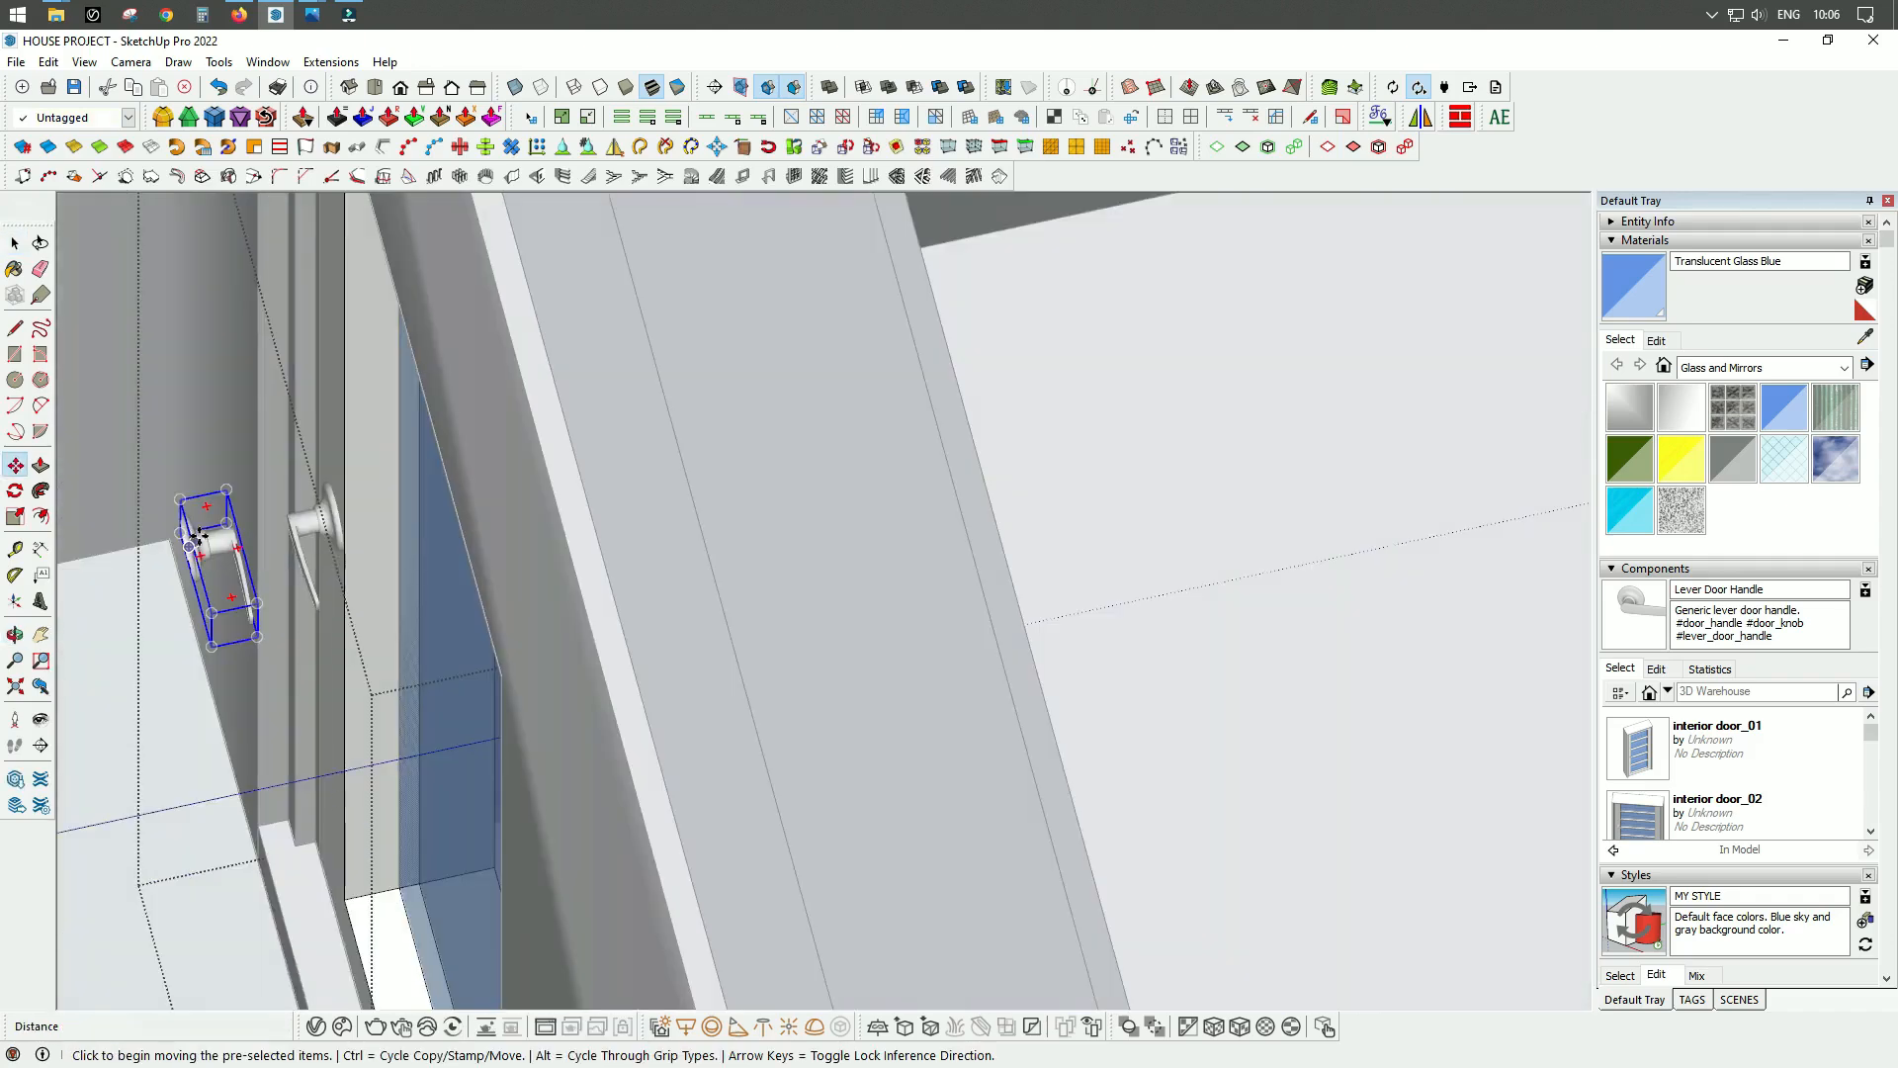
scroll(205, 527, up, 4)
click(205, 527)
scroll(607, 517, down, 5)
middle_drag(606, 516, 445, 554)
scroll(775, 403, up, 4)
click(774, 345)
scroll(885, 578, down, 4)
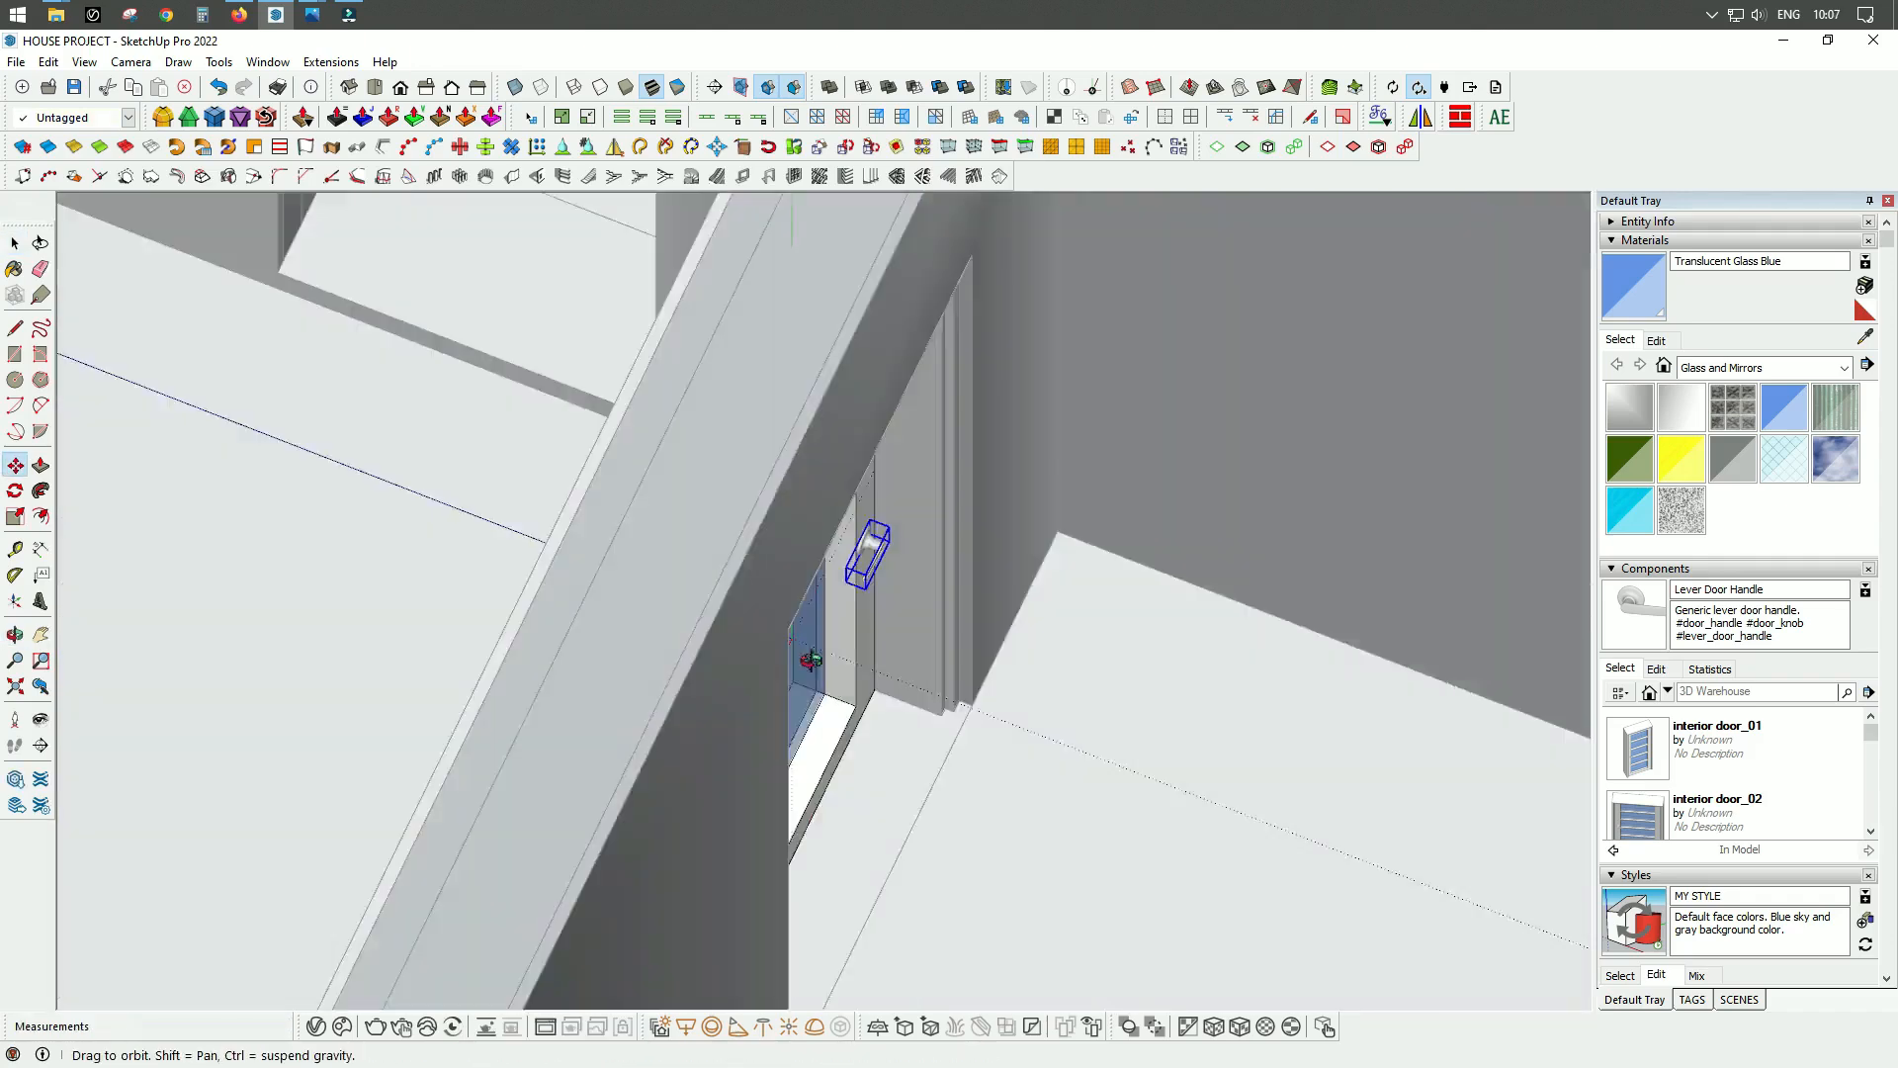
Step: Combine the frame, leaf and handles into a component named "entrance door outside 1000x2150"
middle_drag(810, 662, 1087, 574)
key(space)
ctrl+click(689, 643)
scroll(730, 655, down, 3)
scroll(716, 864, up, 3)
click(716, 864)
middle_drag(716, 864, 691, 762)
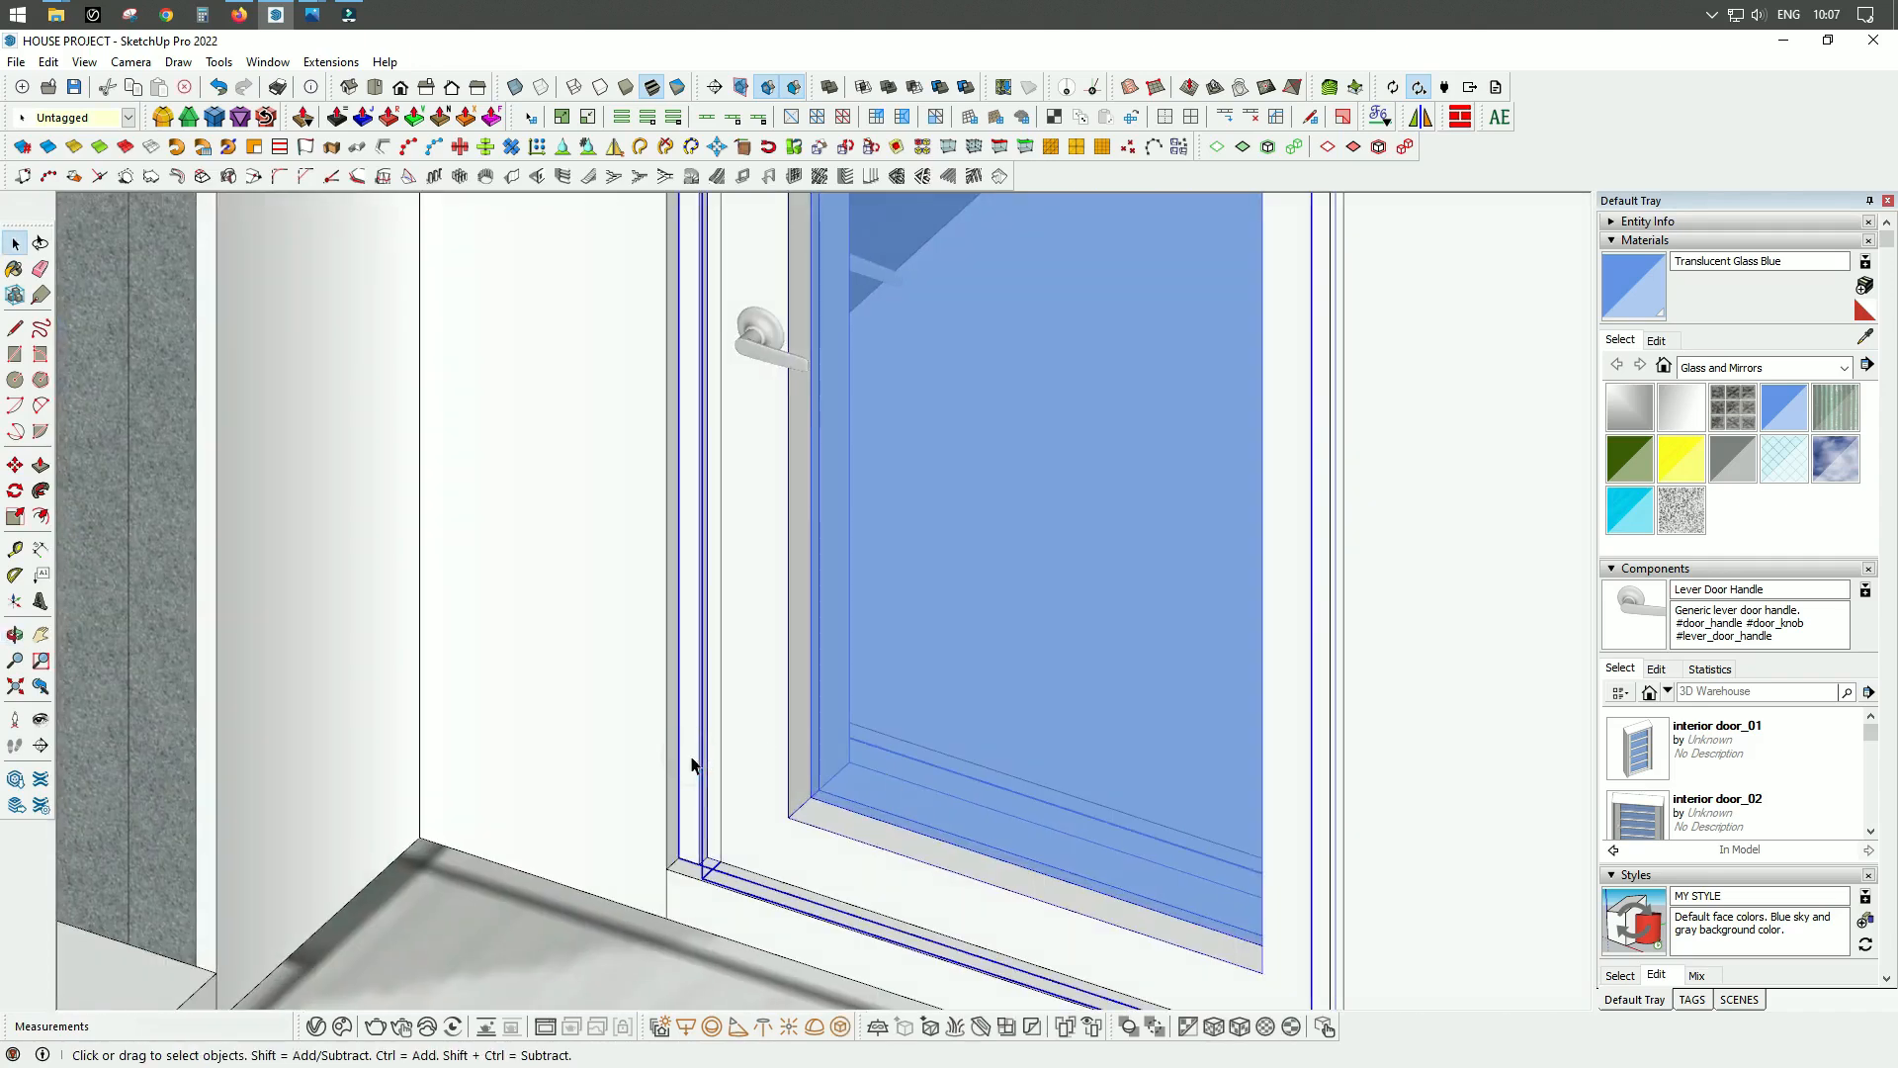
right_click(692, 765)
click(793, 626)
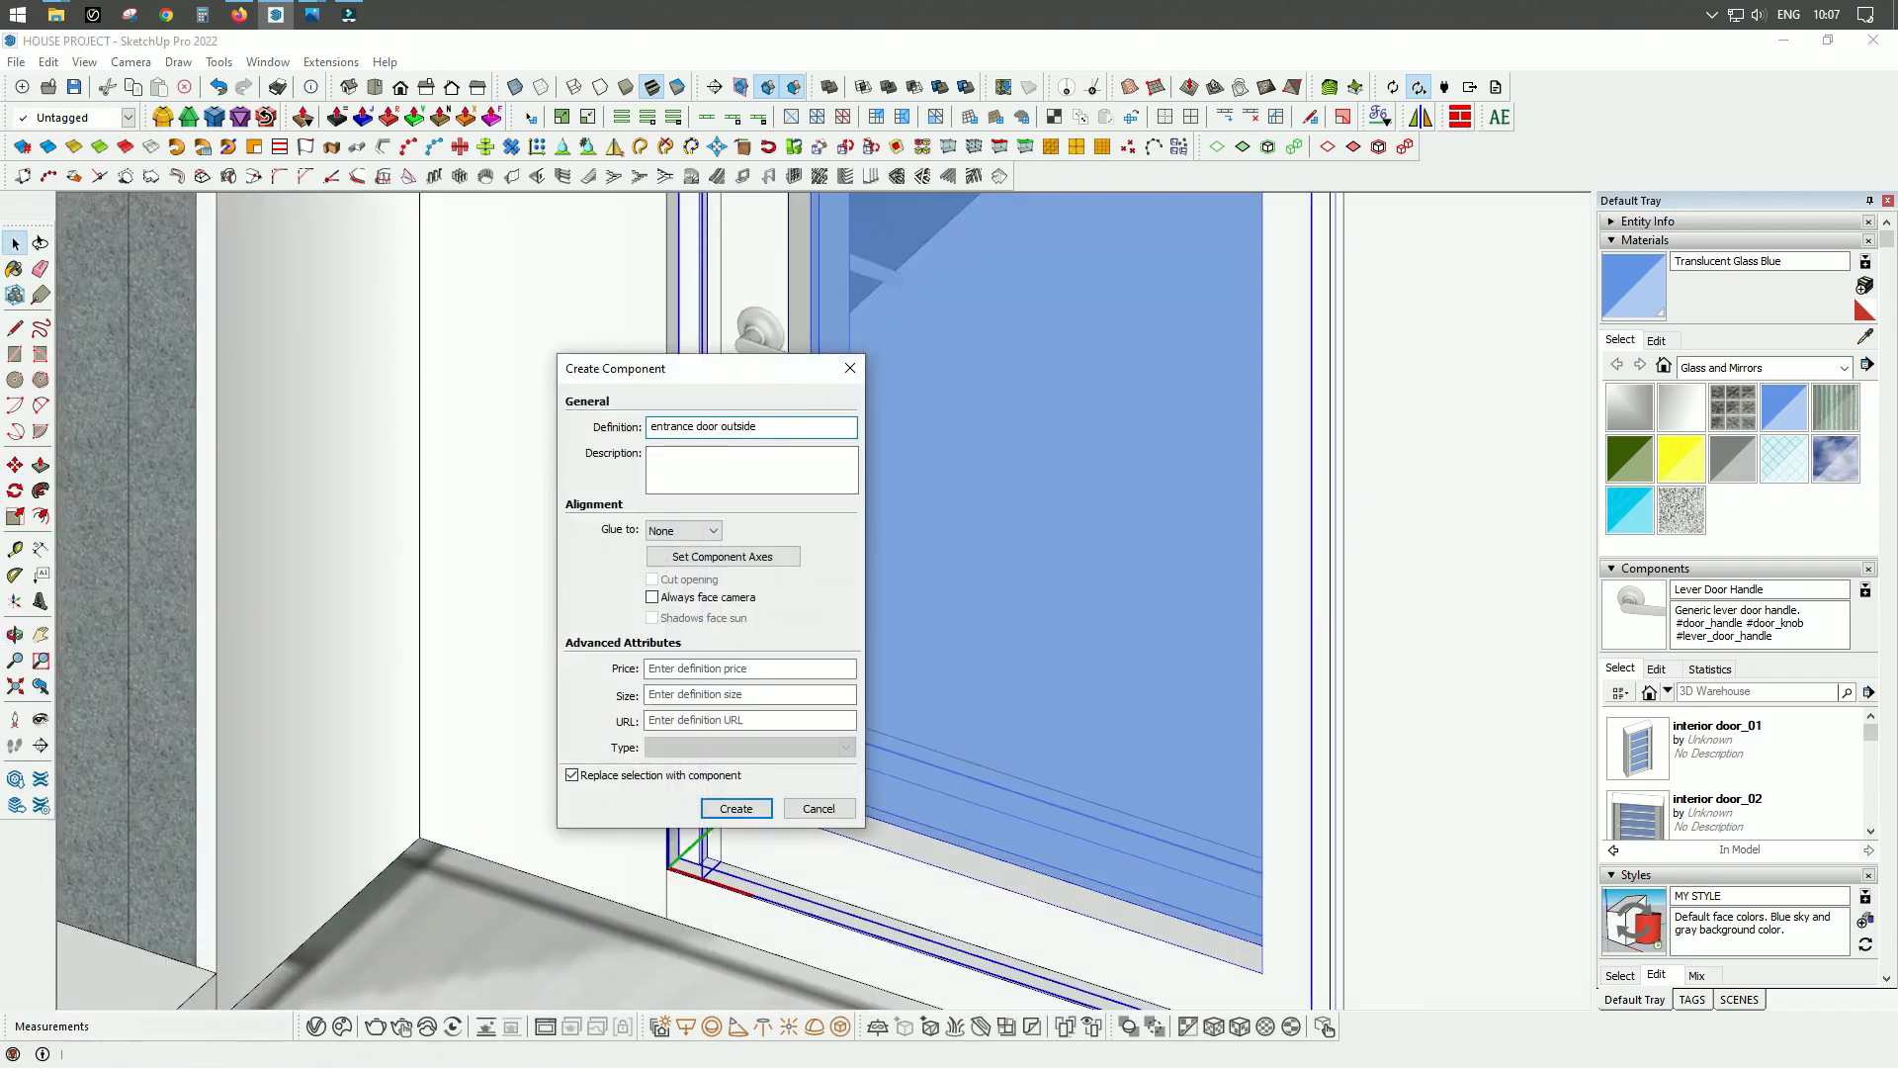
click(736, 808)
scroll(845, 678, down, 5)
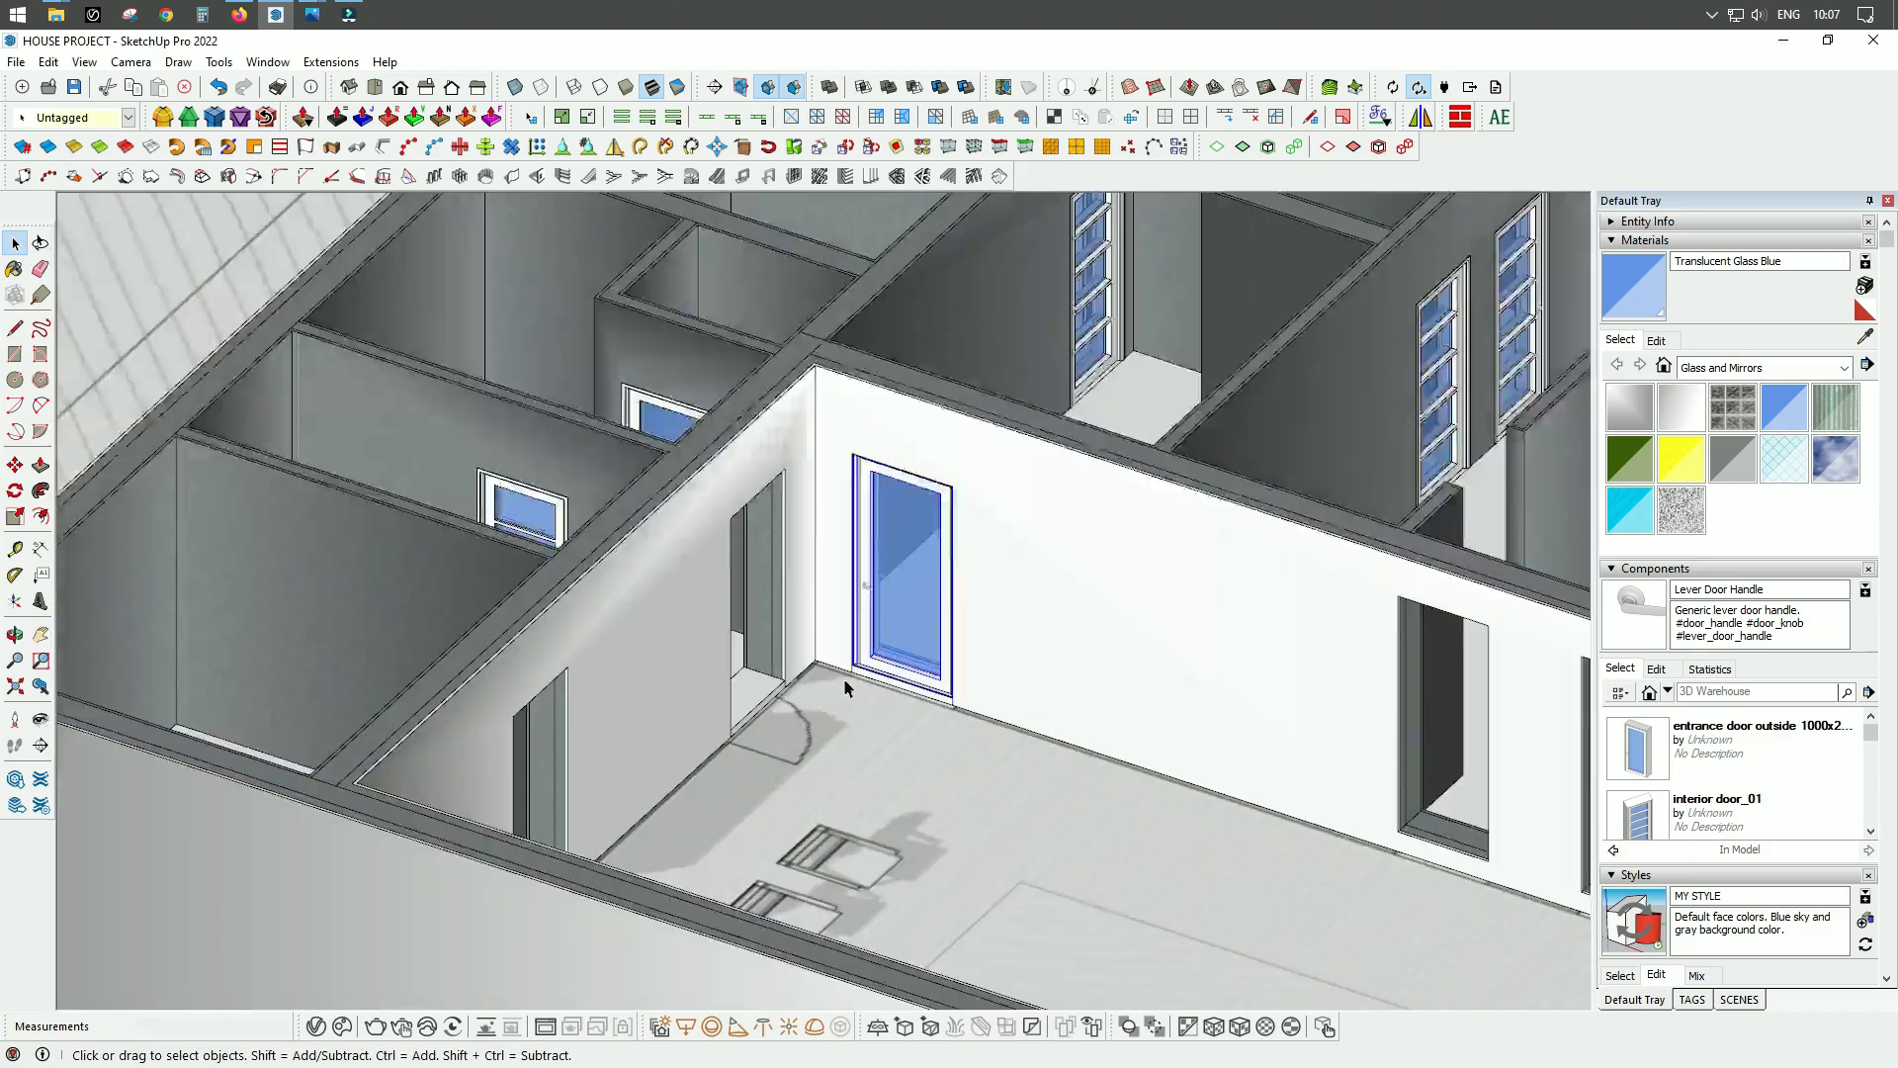
Step: Move the door frame in the exterior doorway around the corner to align it with the opening
scroll(803, 797, up, 4)
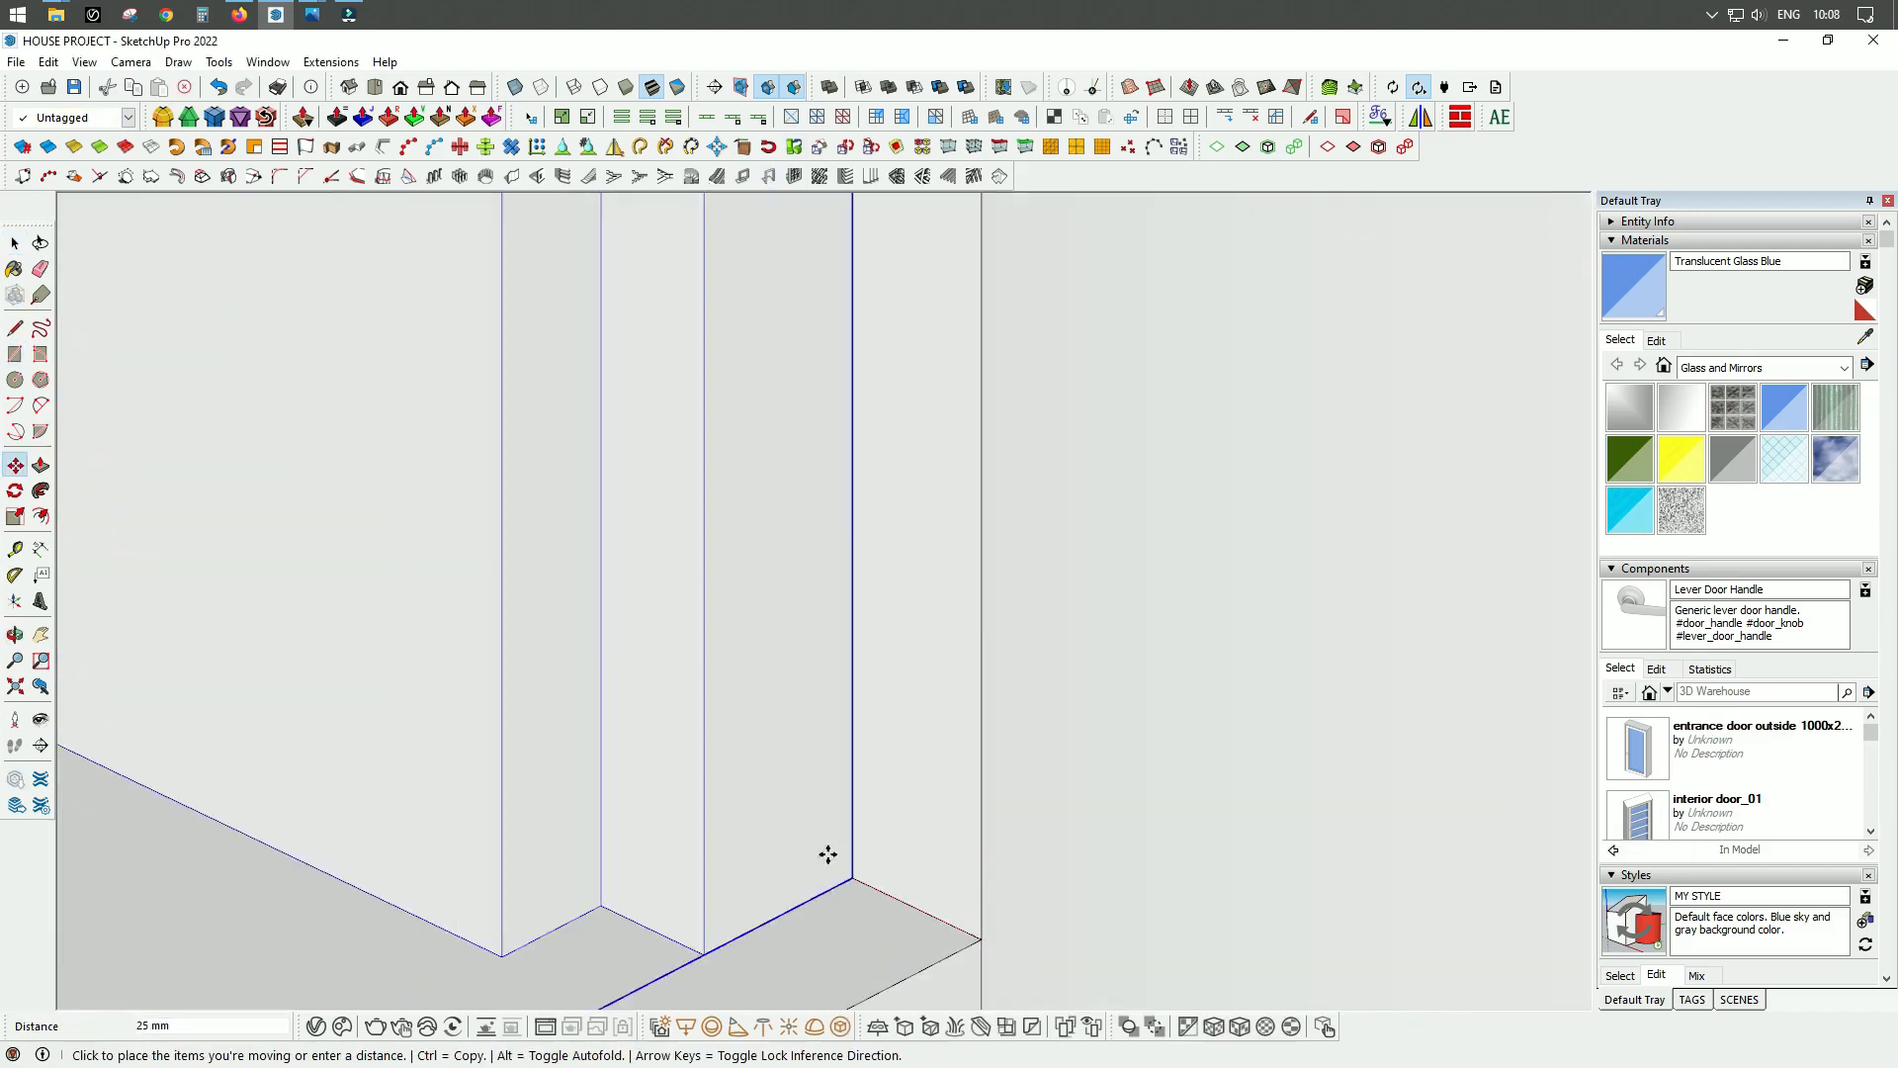
click(593, 754)
click(593, 755)
click(800, 851)
scroll(801, 851, down, 5)
middle_drag(801, 850, 770, 699)
scroll(770, 699, down, 4)
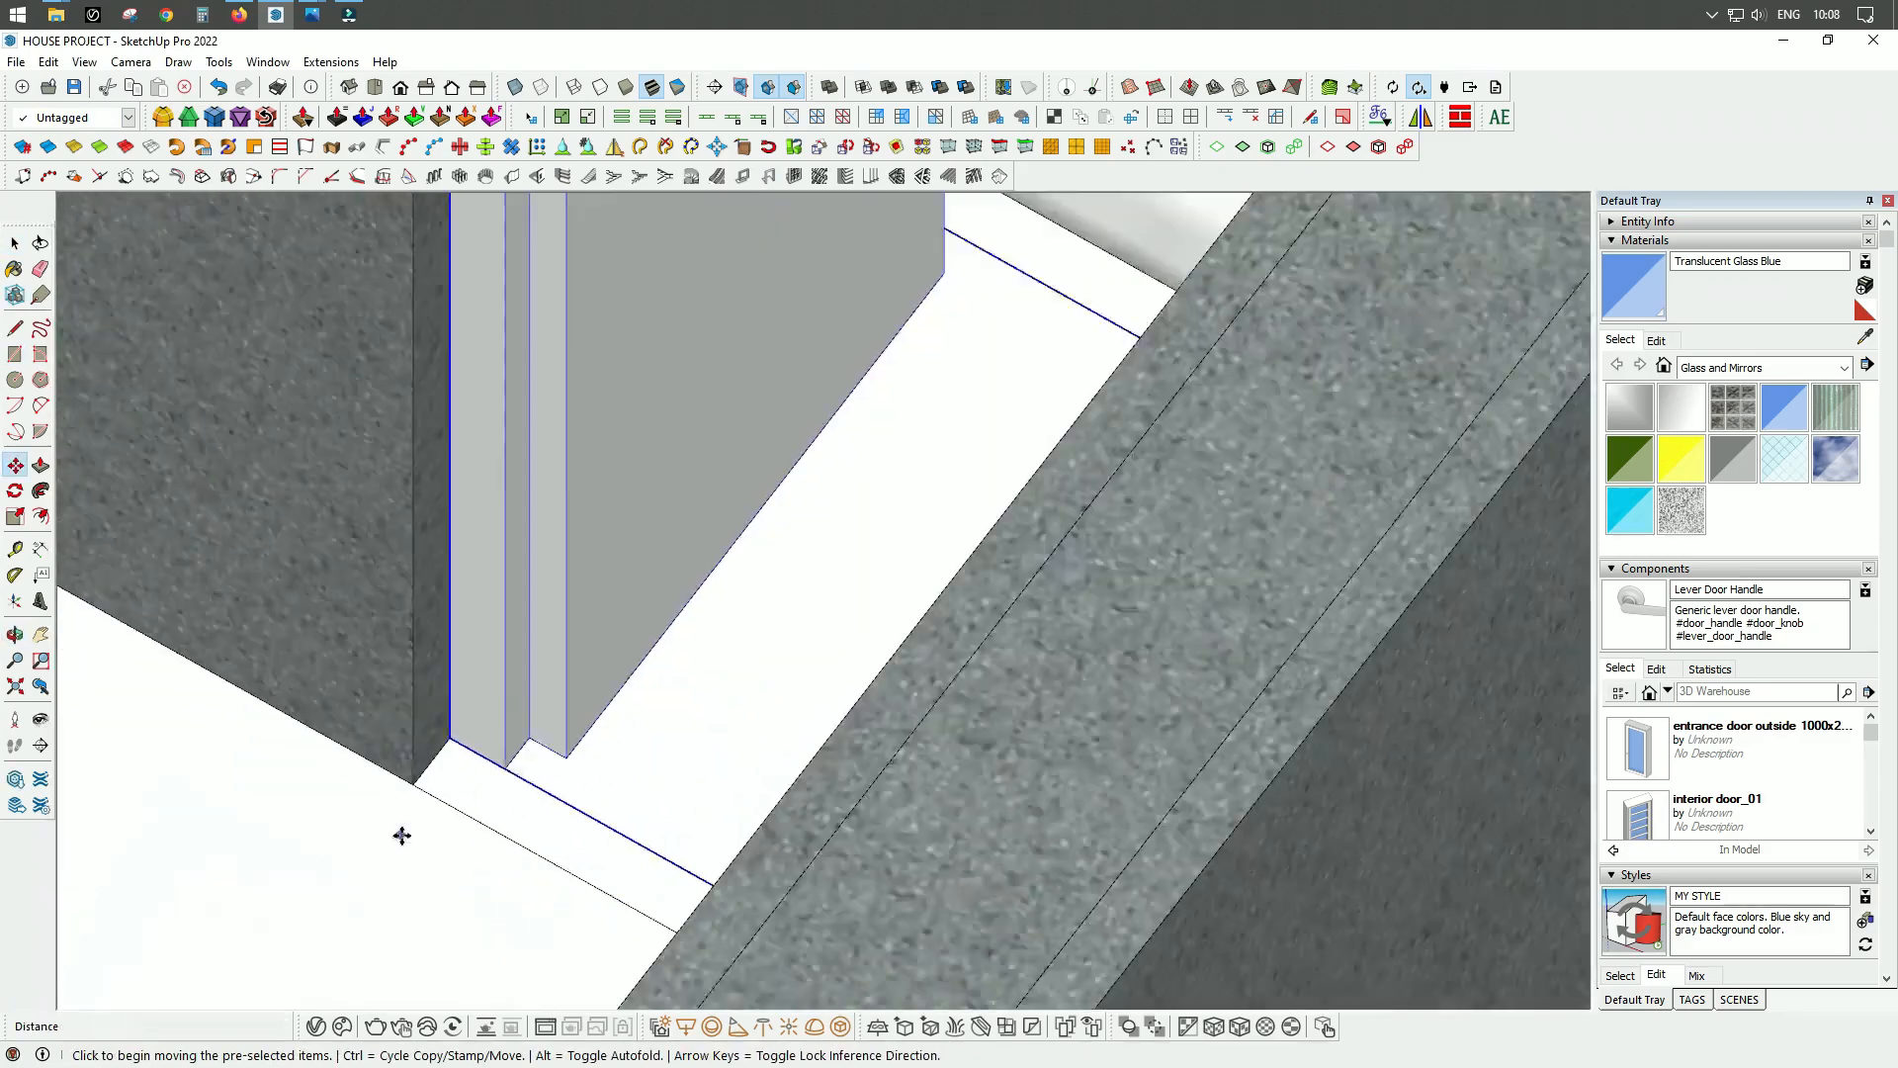
Step: Draw a rectangle inside the second exterior door frame and build a glazed door leaf from it
key(r)
click(1115, 784)
scroll(656, 336, up, 3)
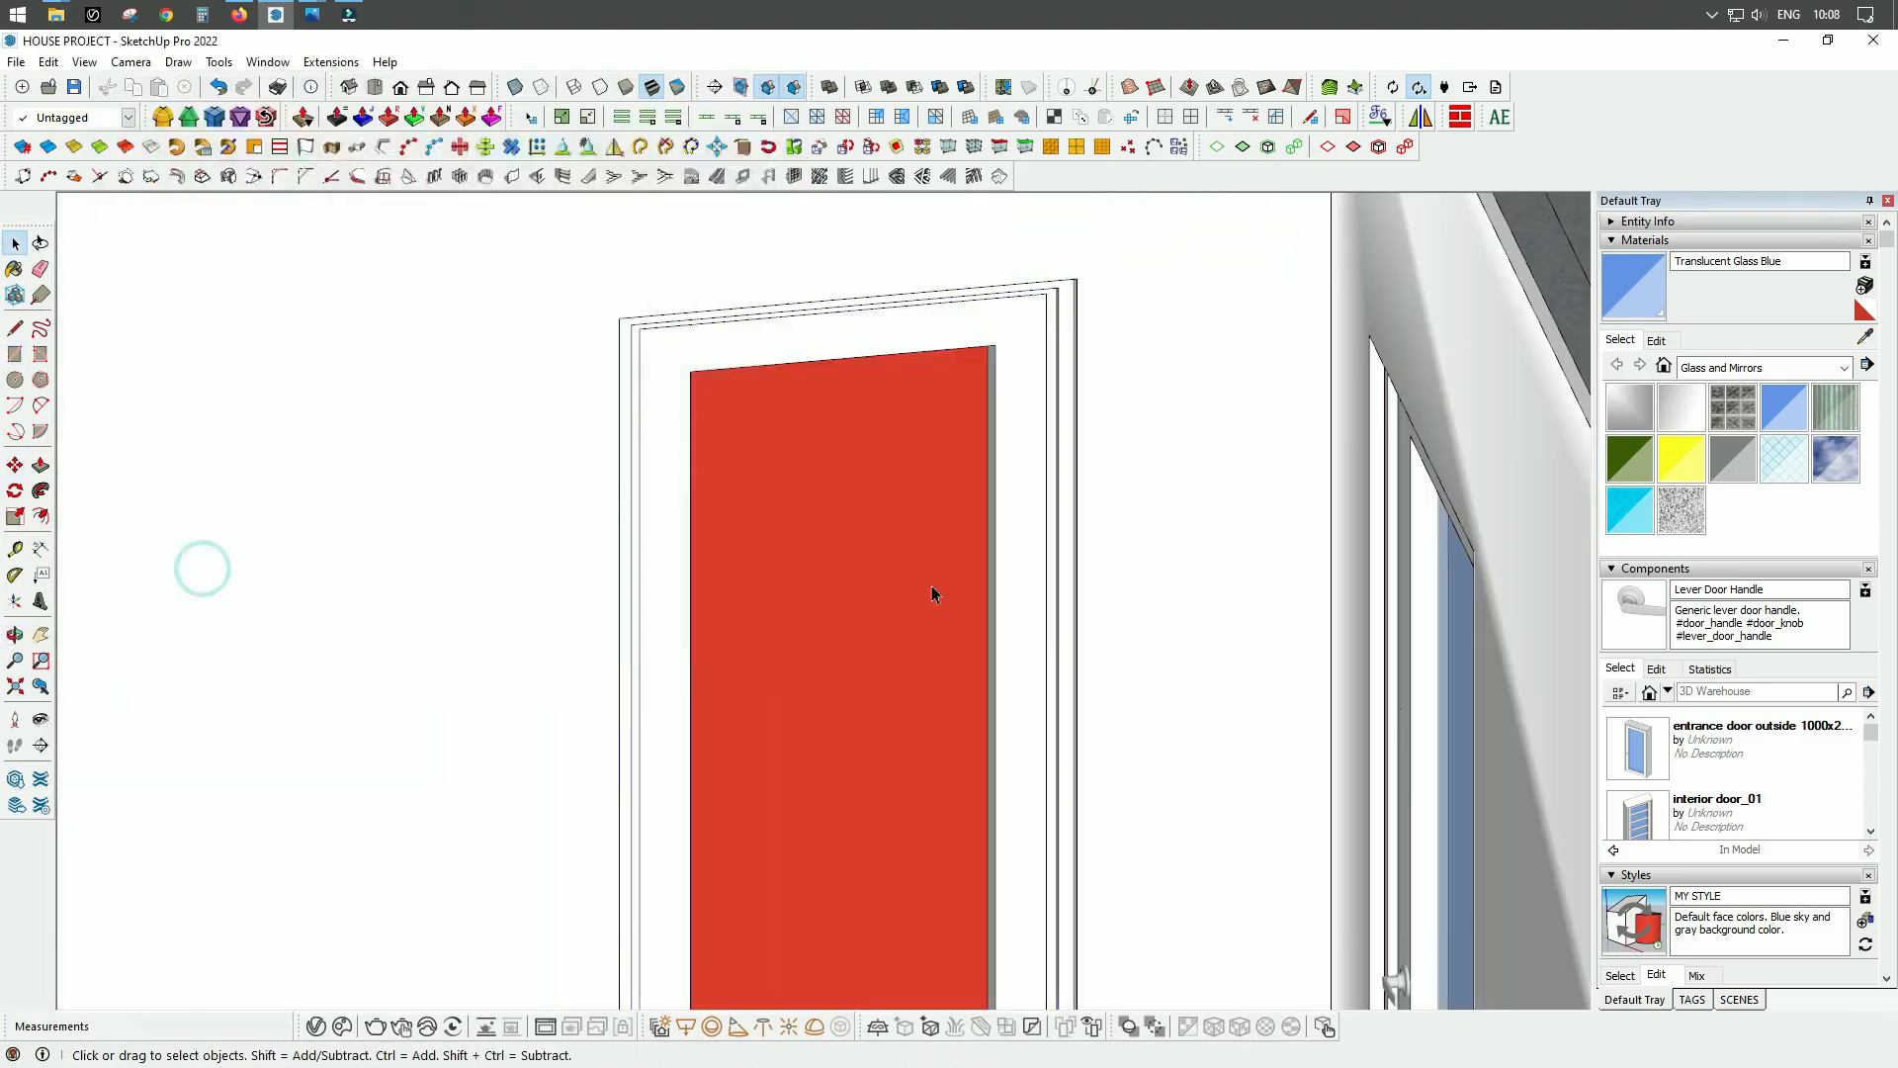
key(Return)
scroll(880, 564, down, 2)
key(space)
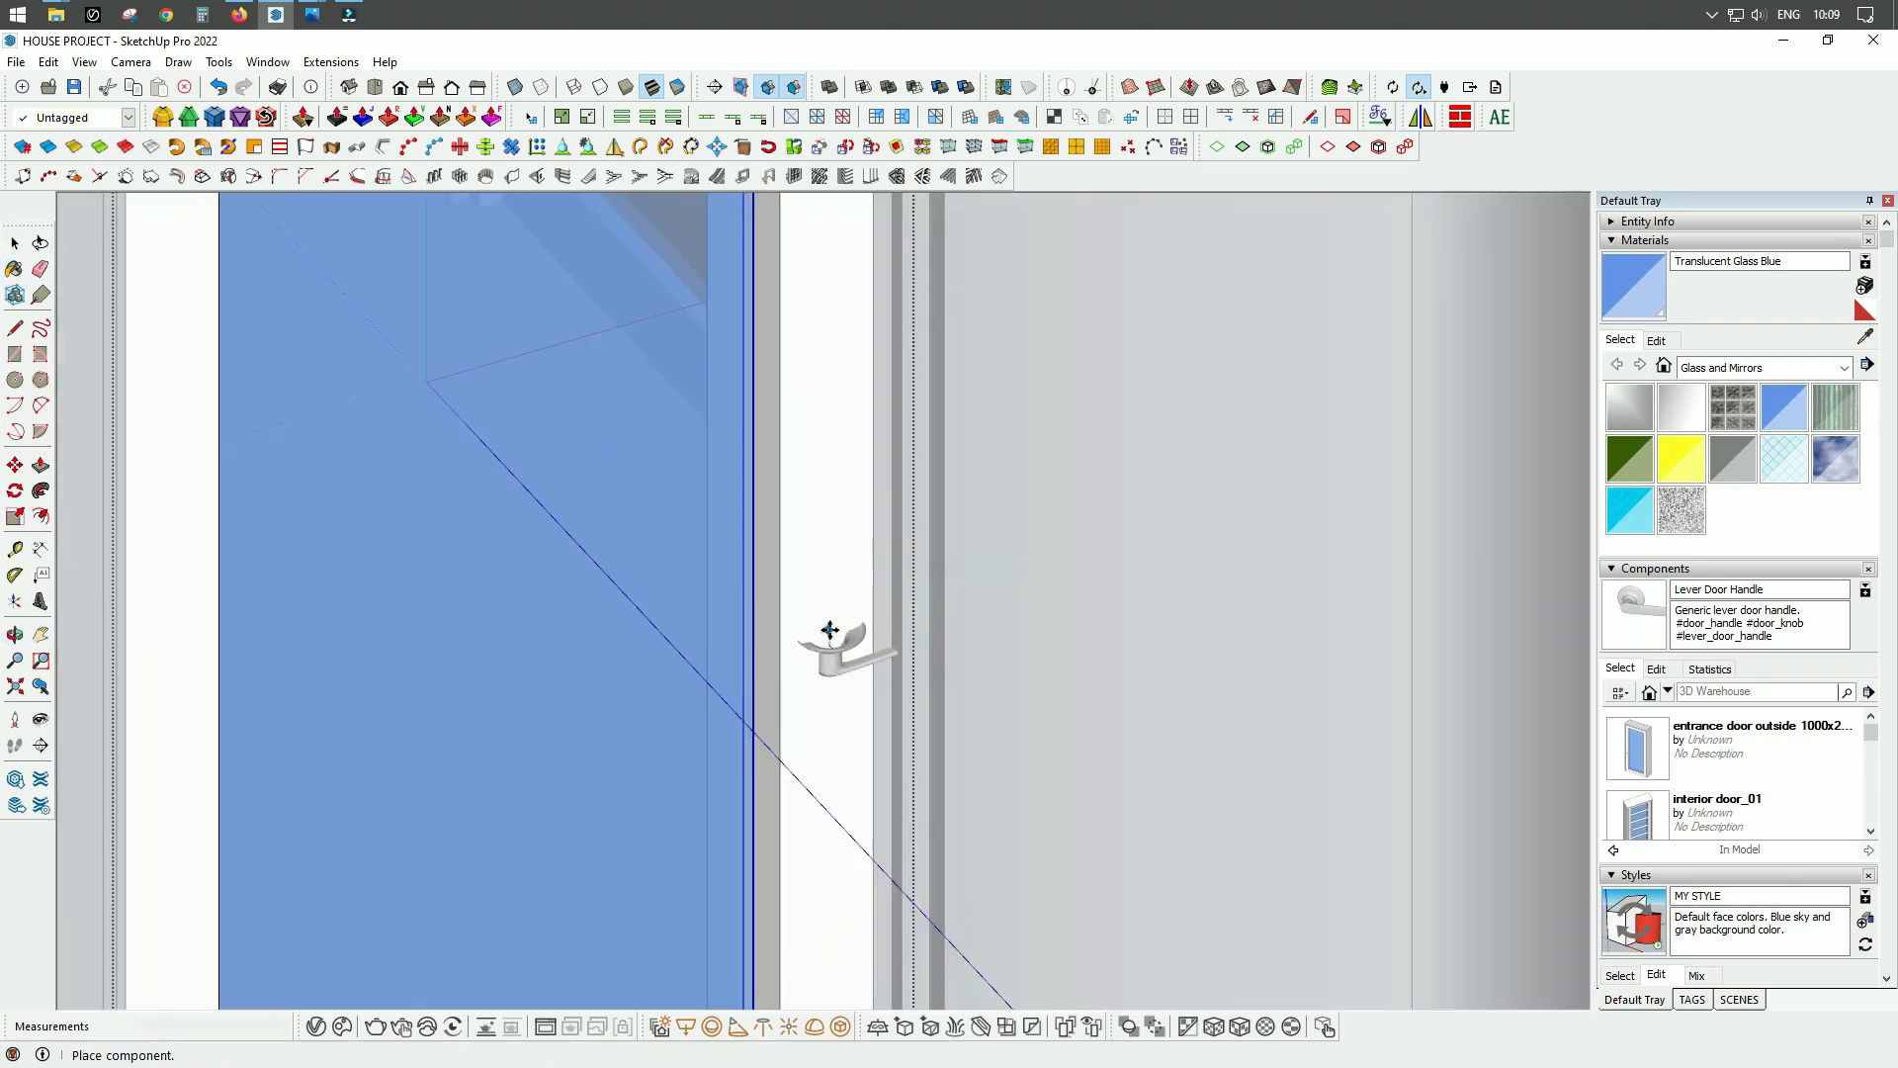
Step: Place a Lever Door Handle component on the stile of the second exterior door leaf
click(813, 621)
scroll(803, 623, up, 3)
key(space)
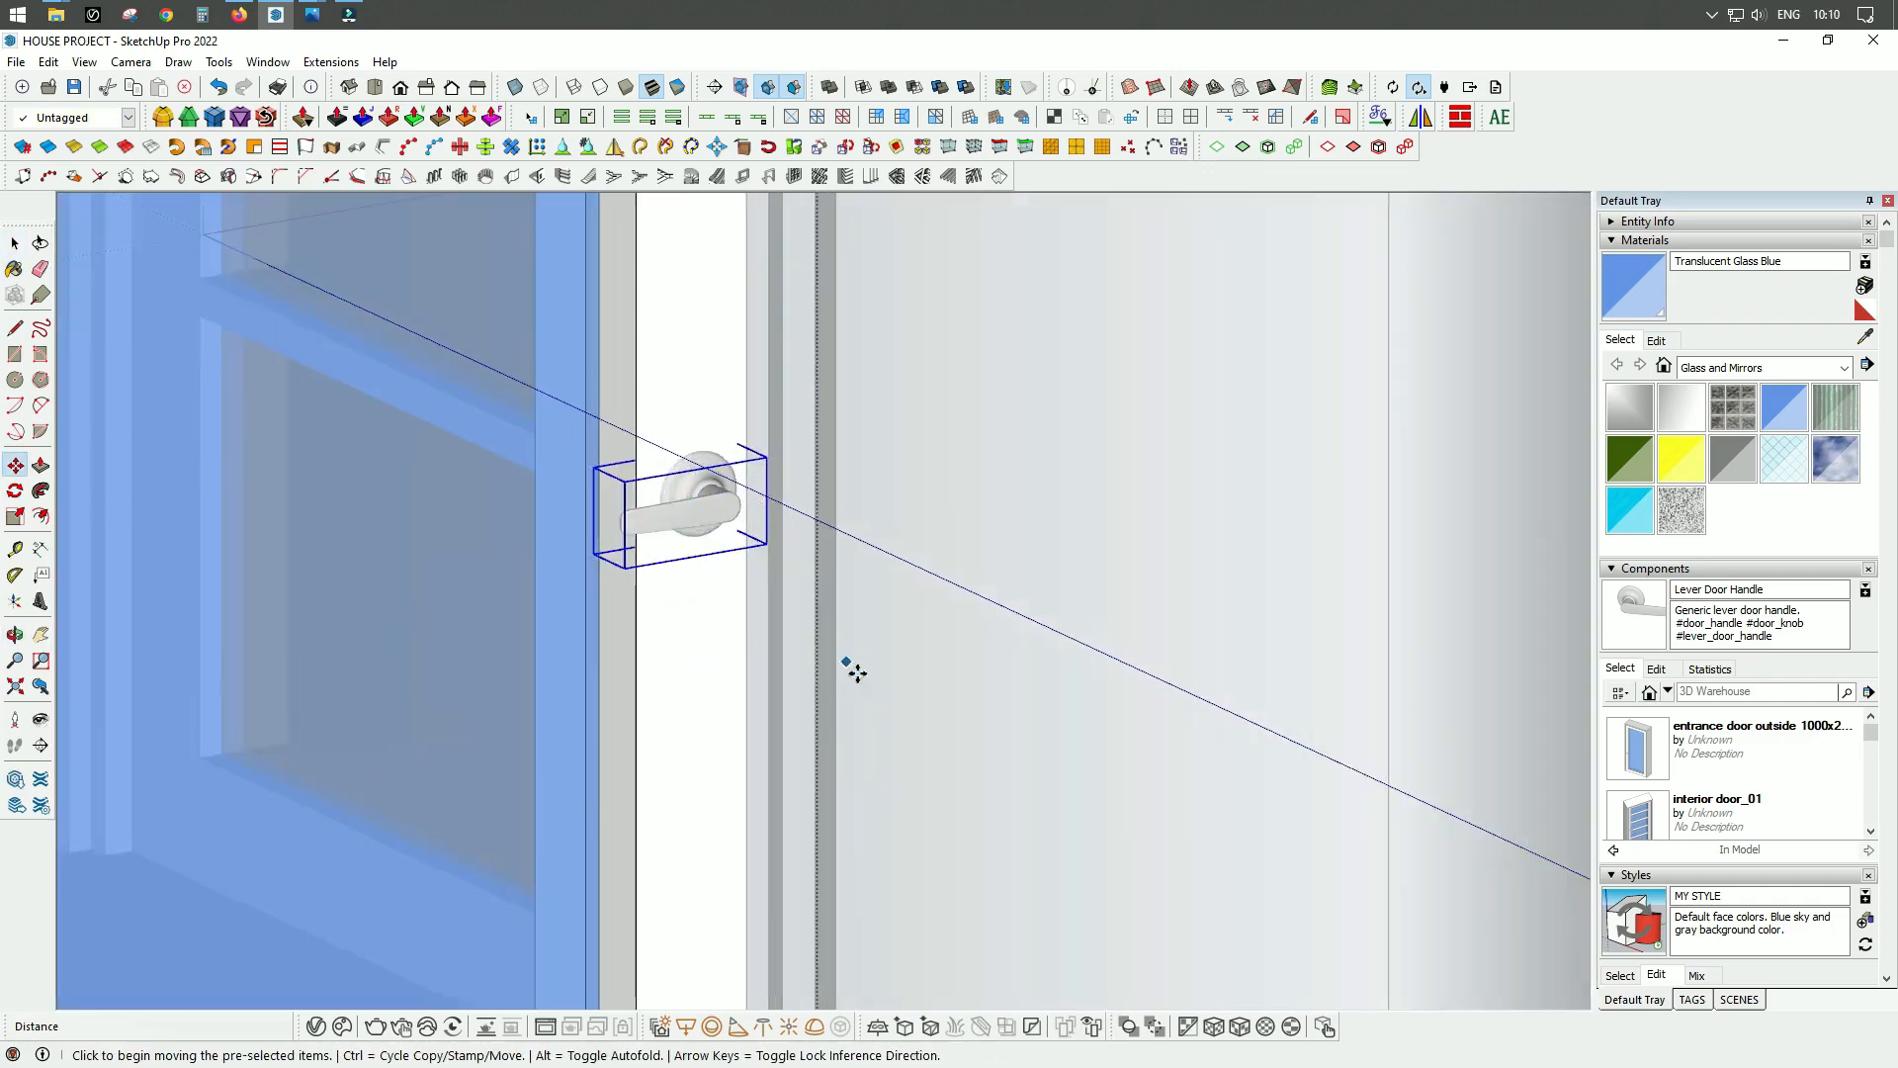
Step: Copy the second door's lever handle, mirror the copy and move it to the other face of the leaf
middle_drag(851, 665, 737, 875)
scroll(737, 874, up, 2)
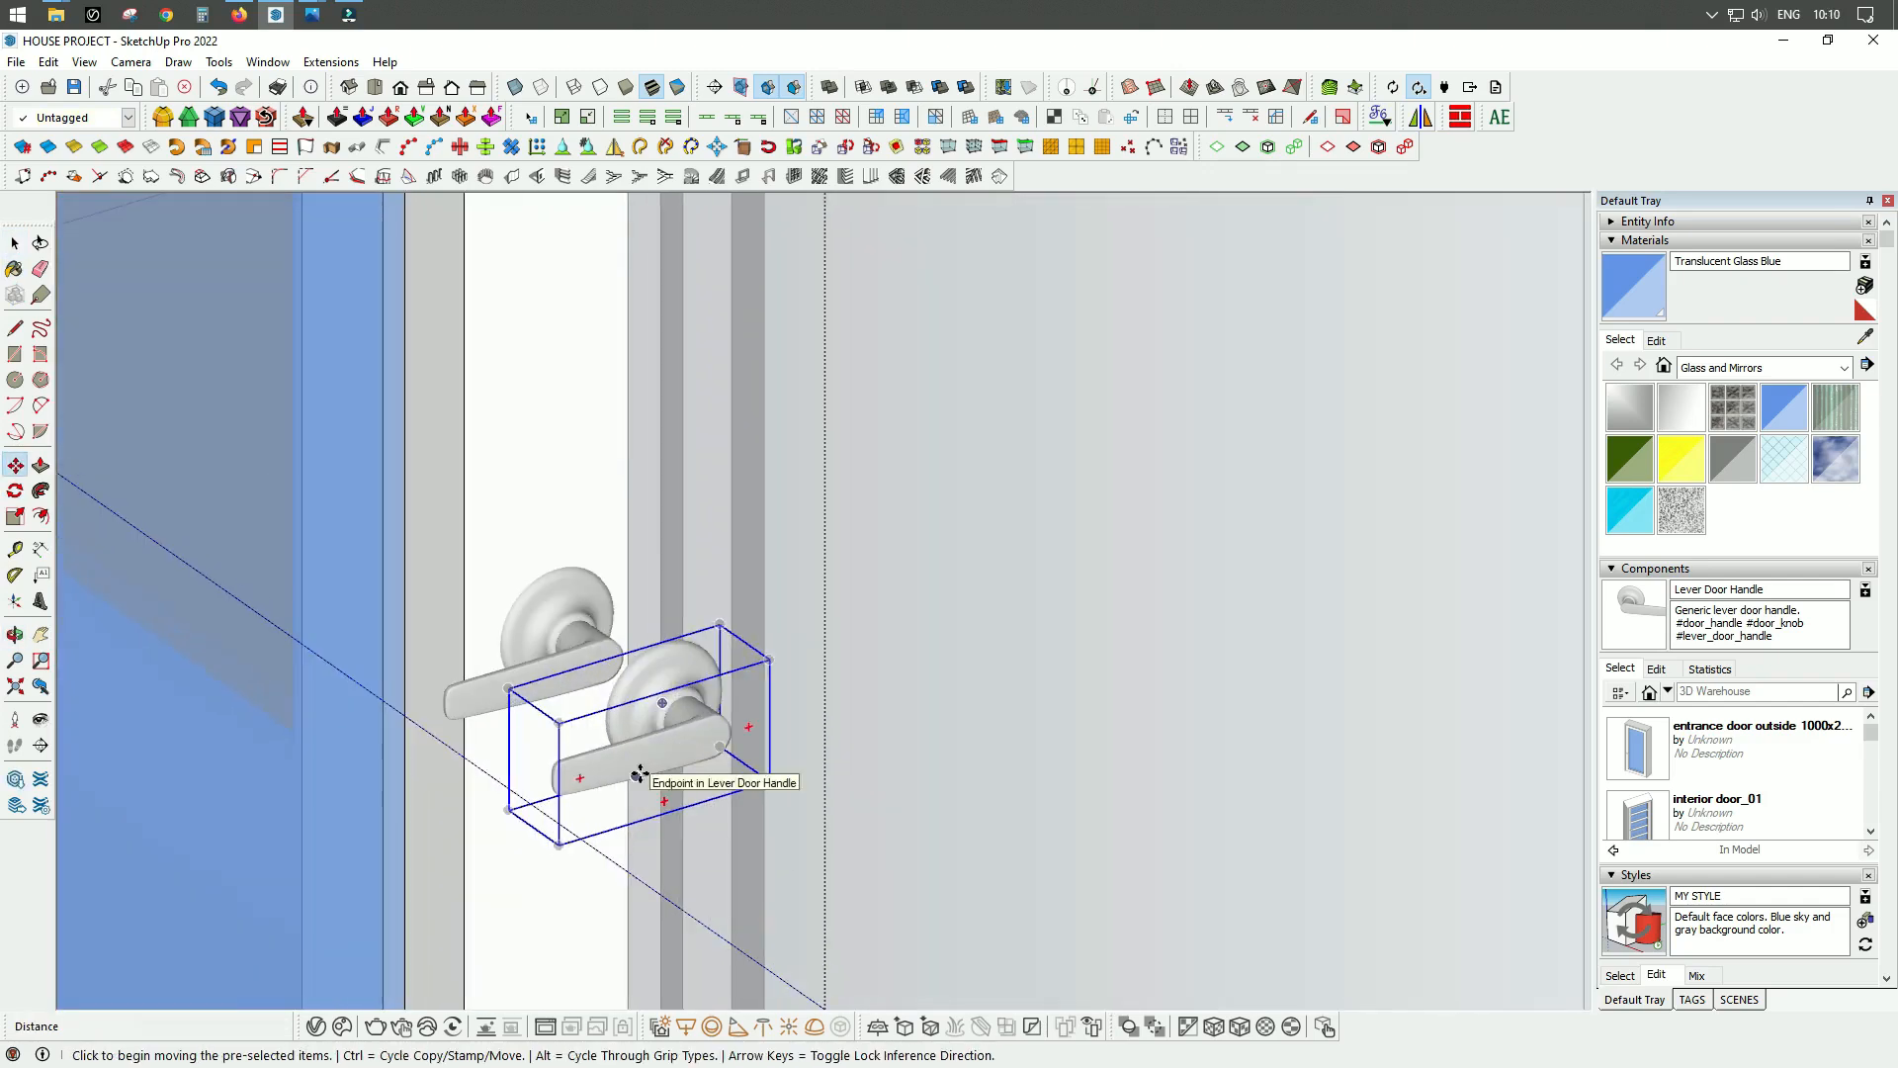
right_click(653, 781)
click(933, 454)
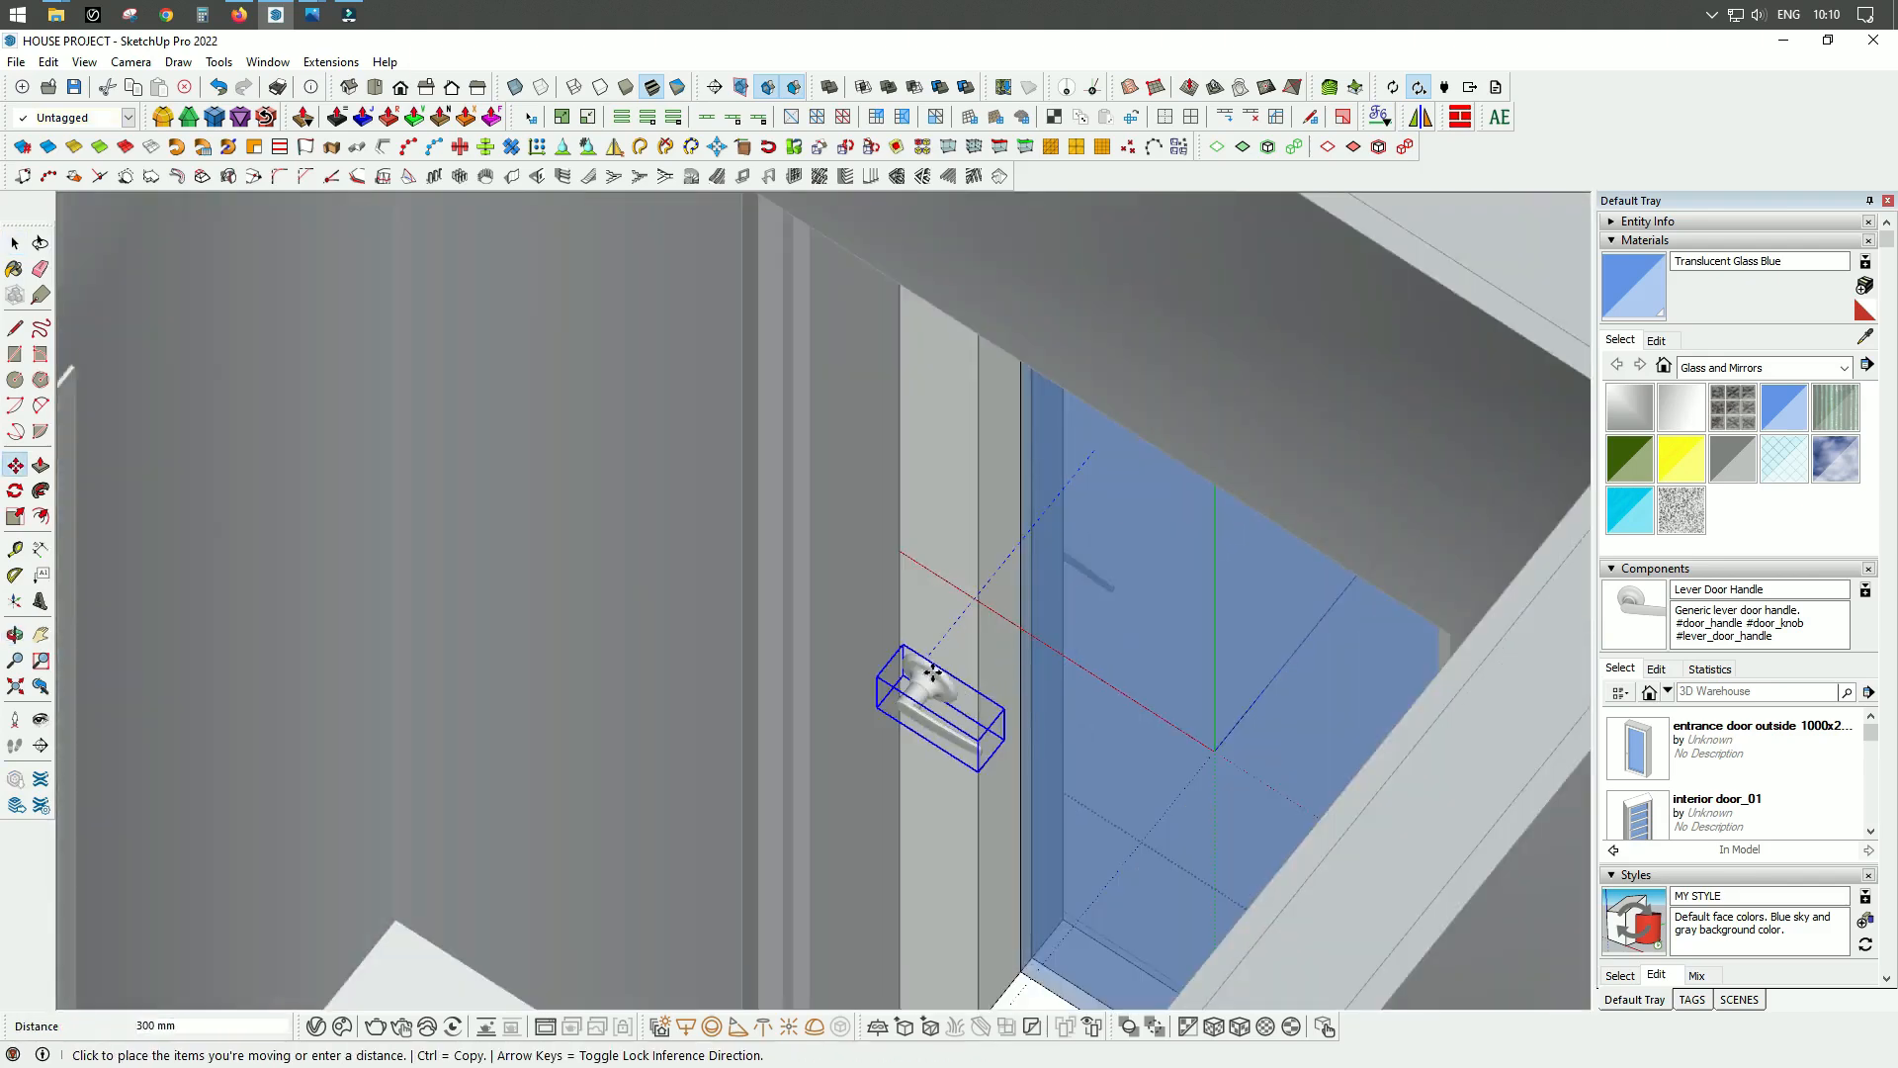
middle_drag(925, 673, 767, 679)
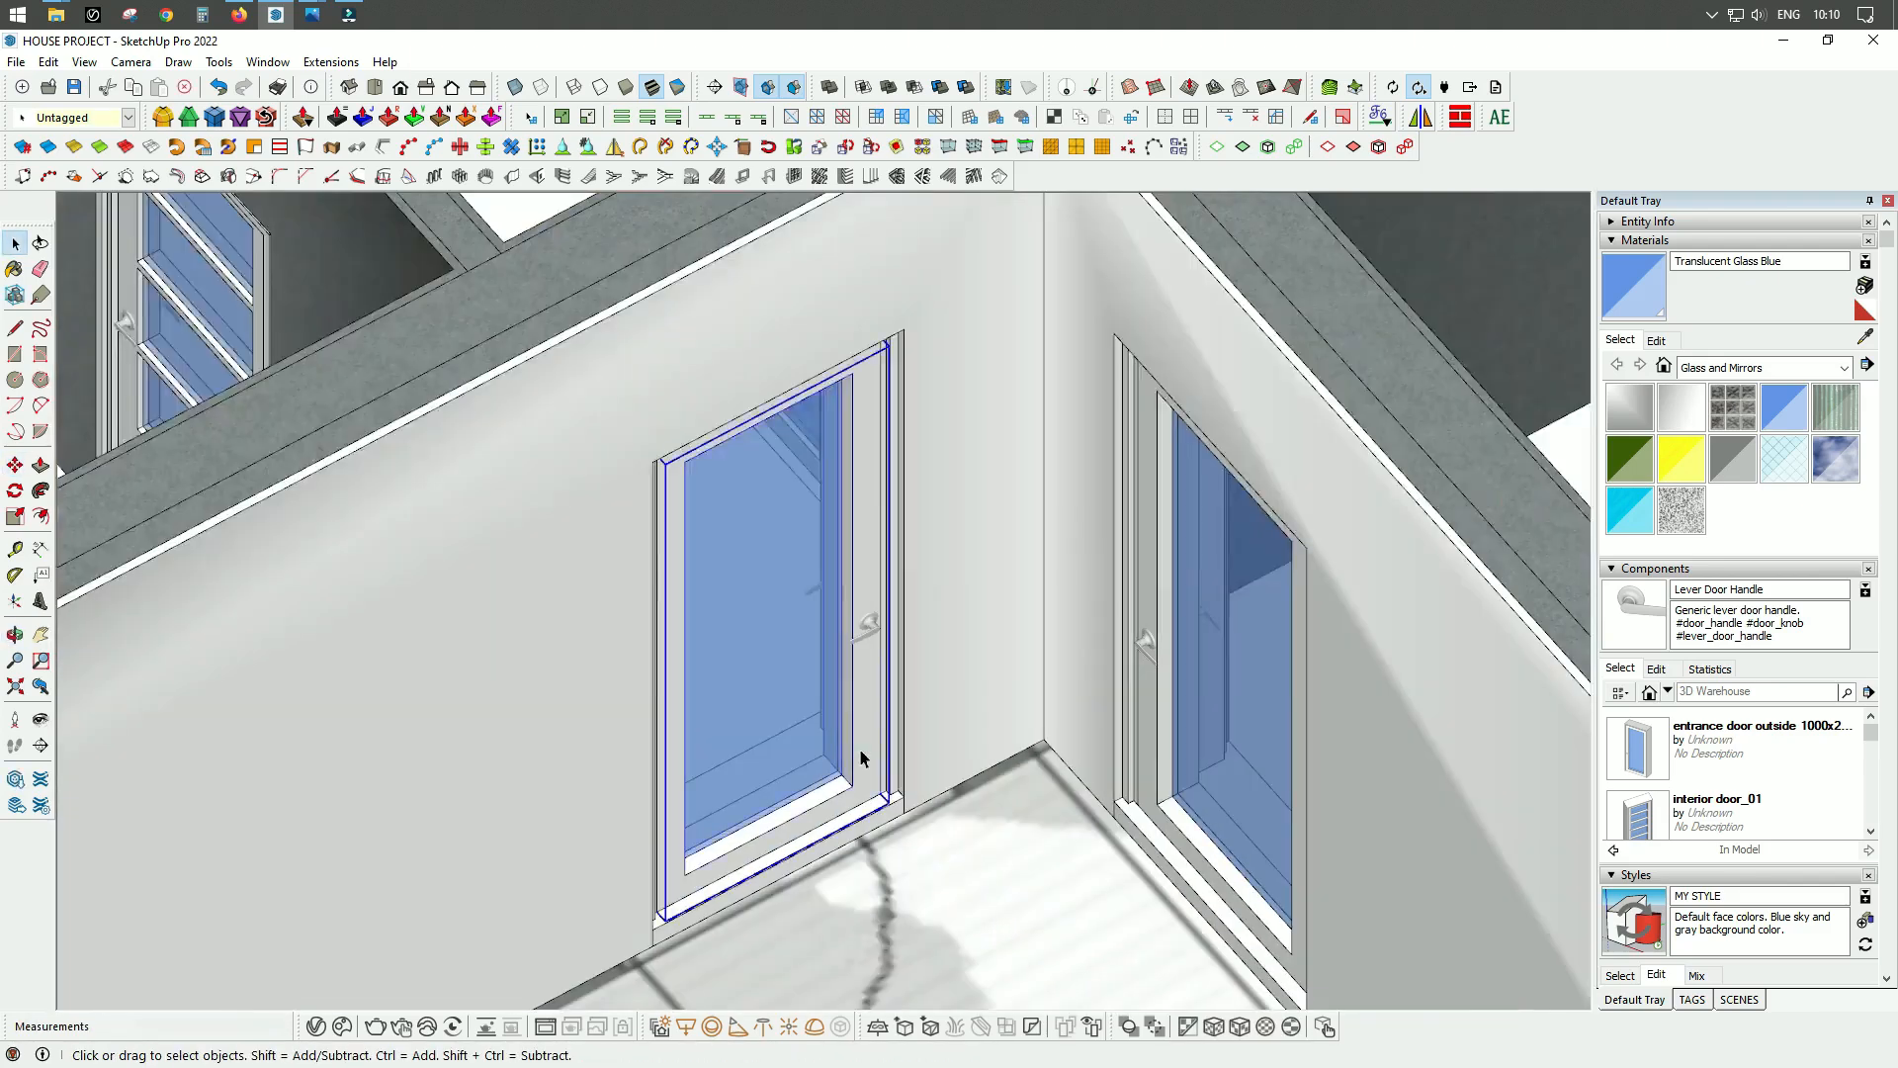
Step: Make the second exterior door with its frame and handles a component named "entrance door otside 900 x 2150"
click(990, 378)
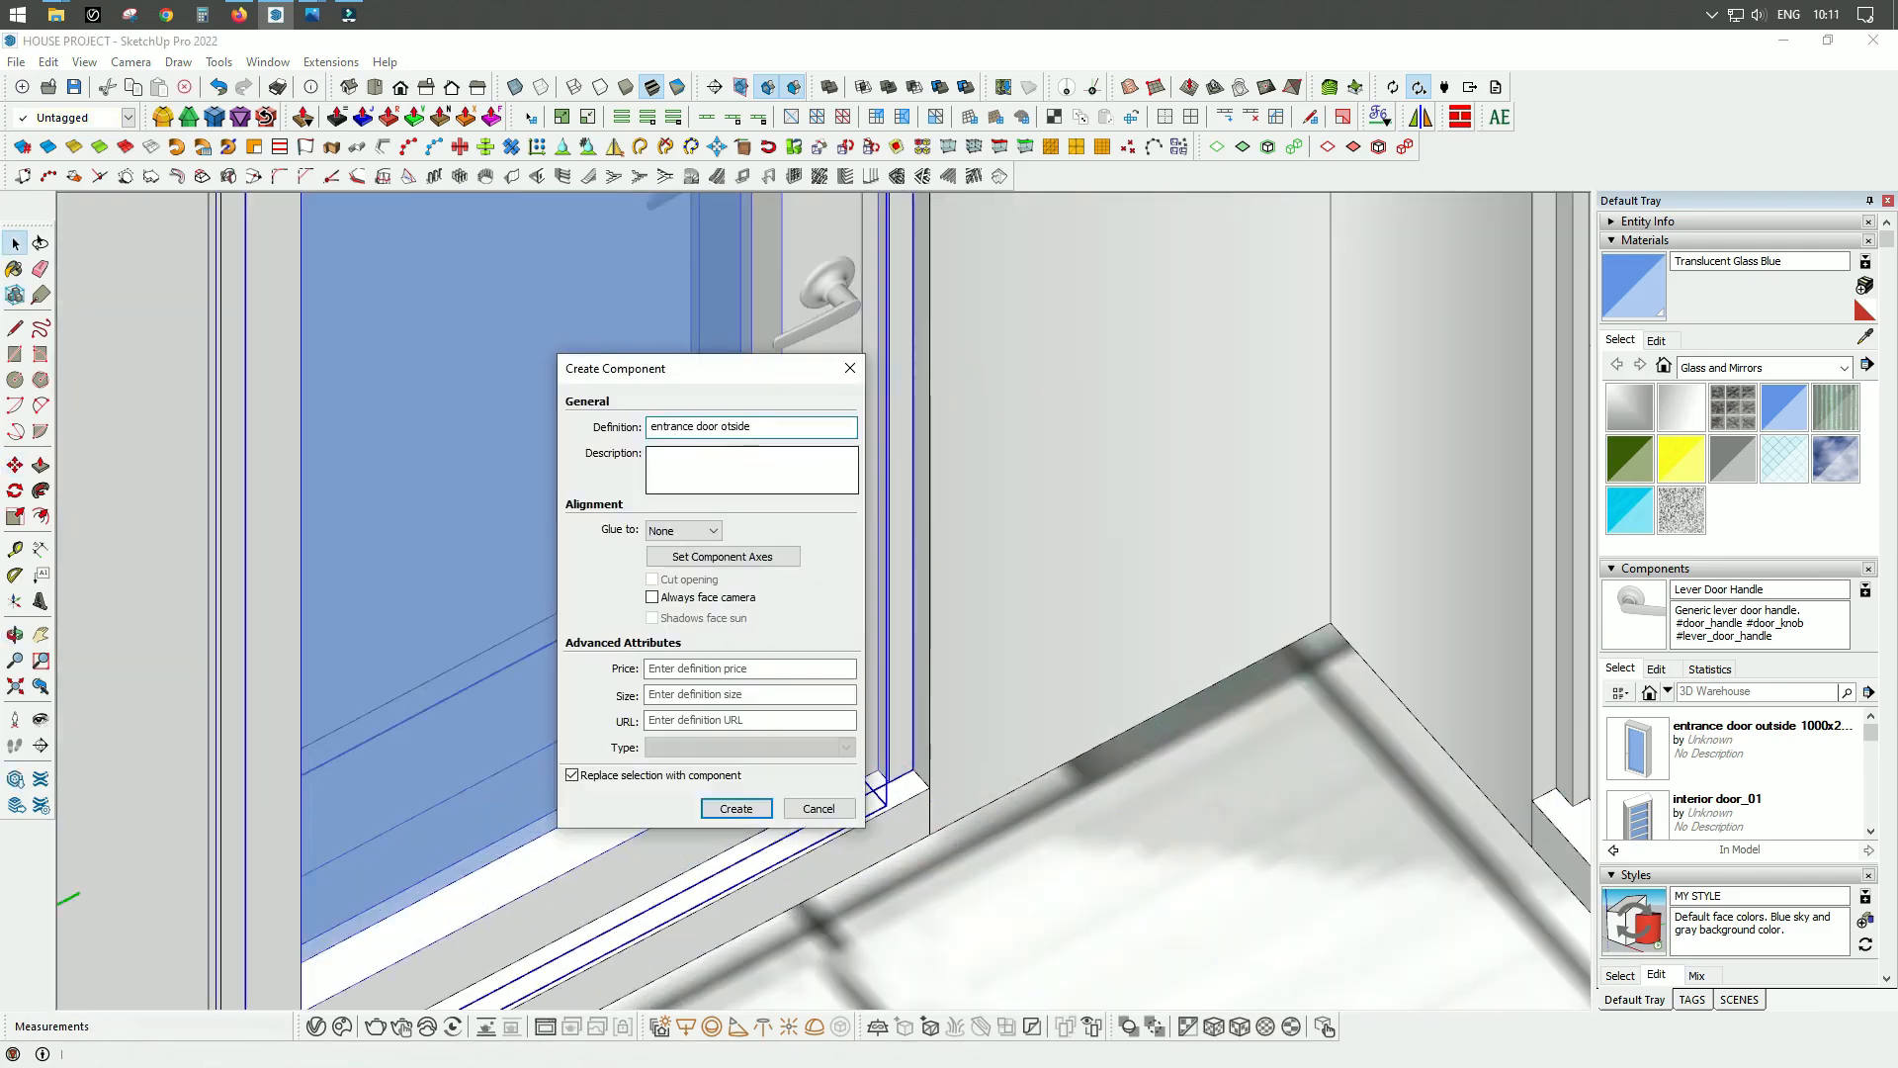
click(737, 809)
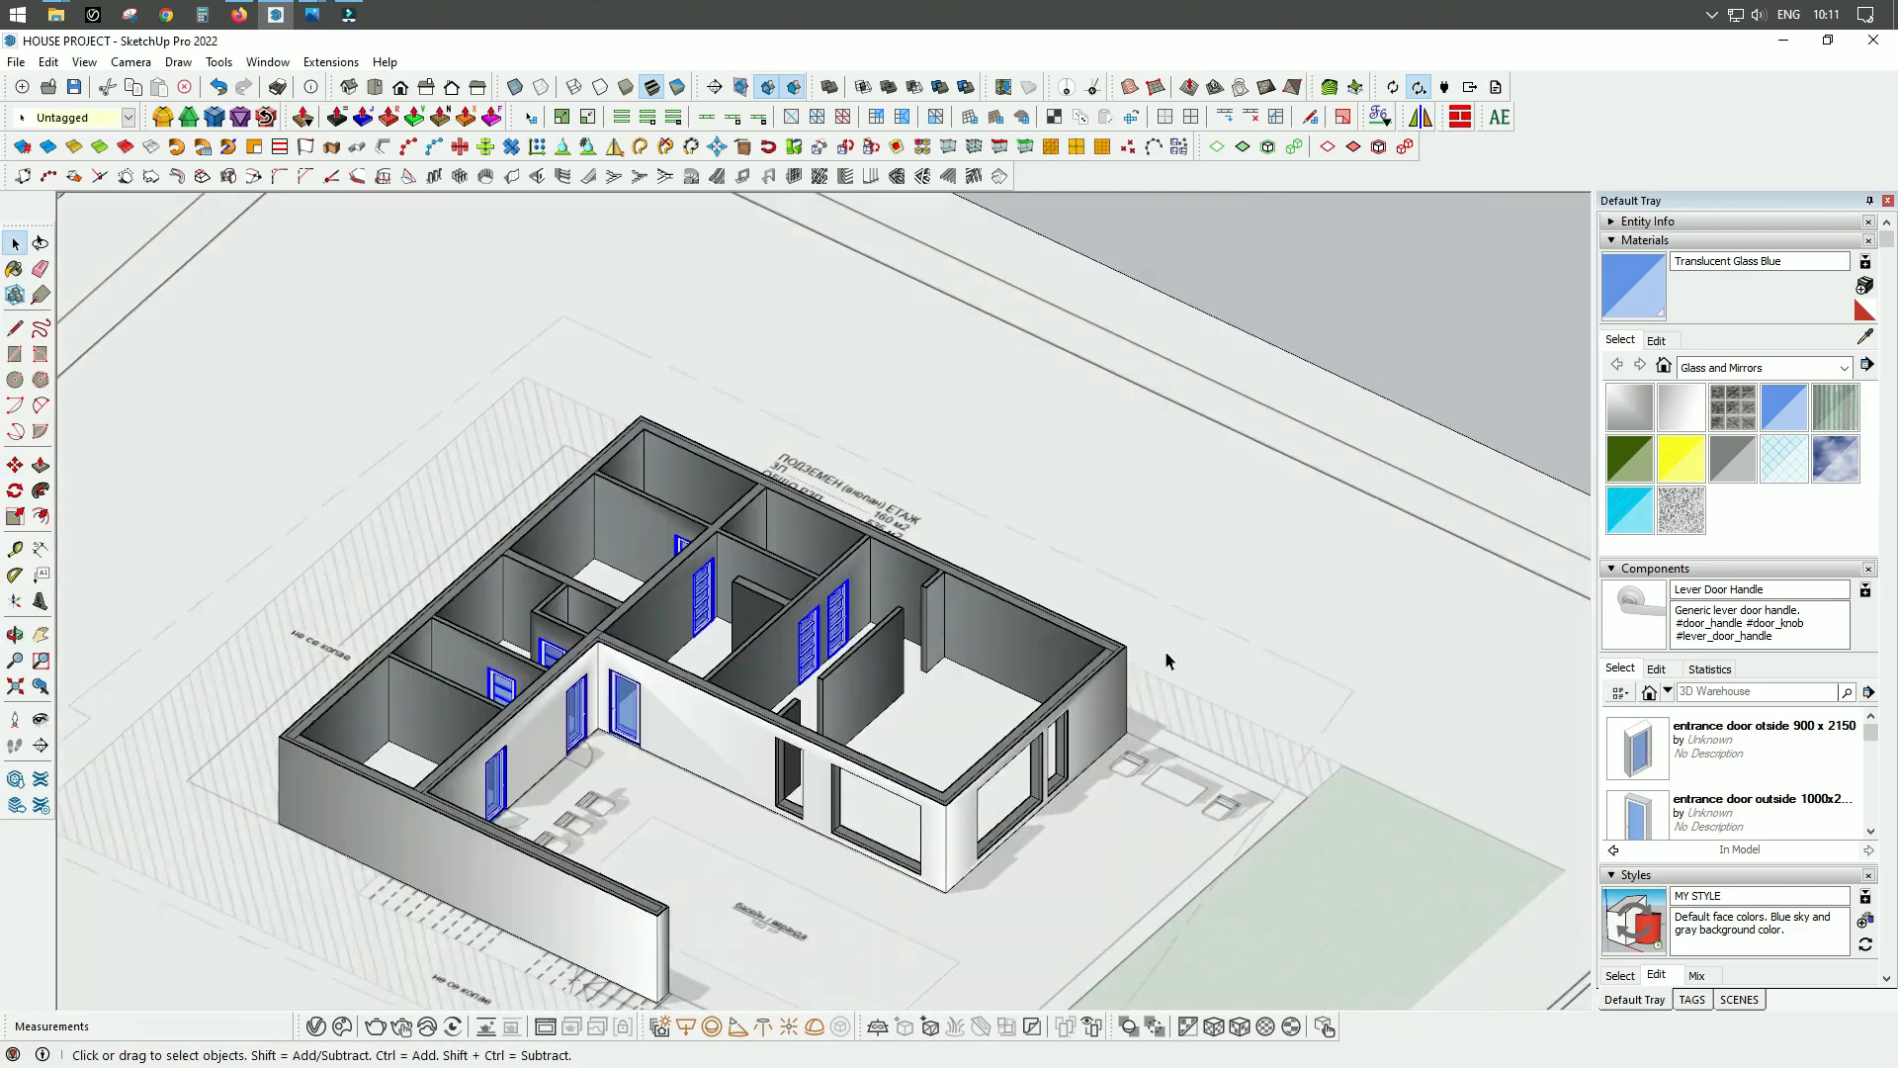
Step: Assign the selected doors to the 05.1_under floor doors tag and show only that tag within the 05_DOORS folder
click(1691, 998)
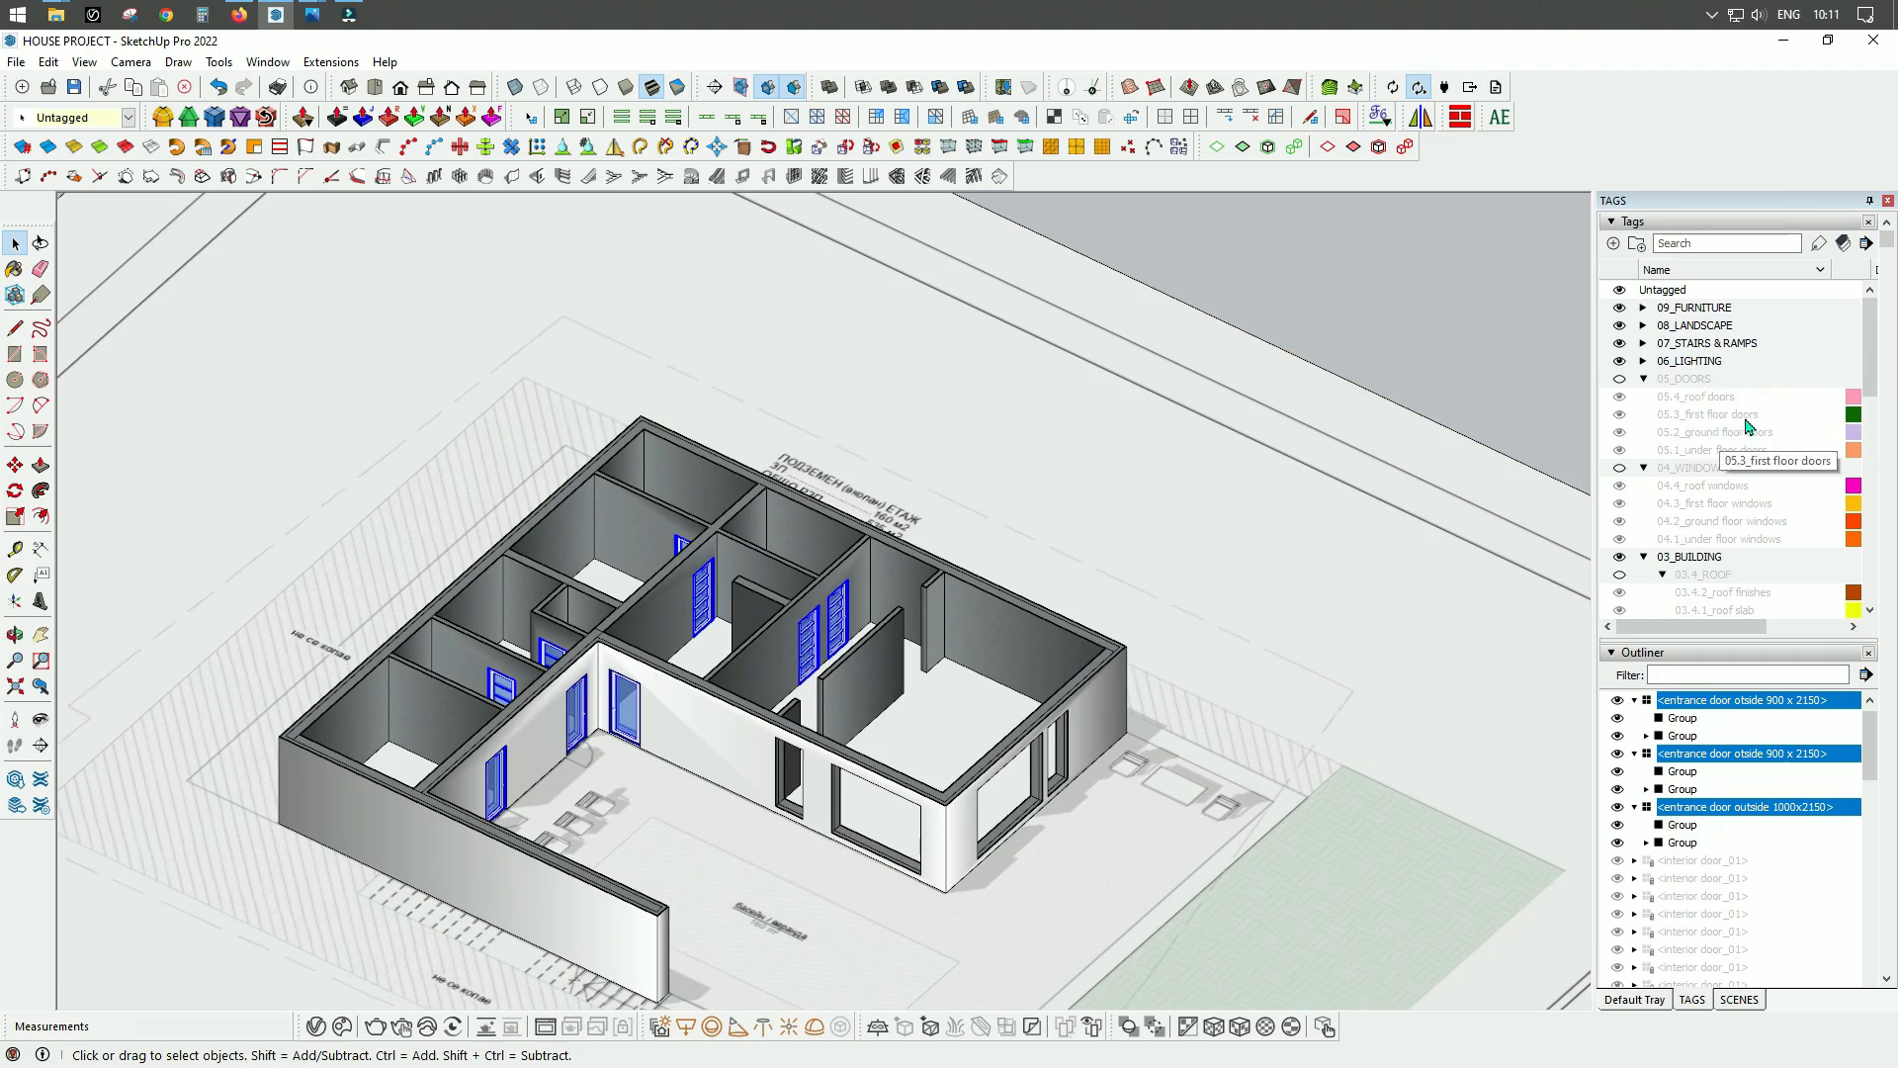
click(128, 117)
click(84, 473)
click(1620, 379)
drag(1245, 797, 1163, 709)
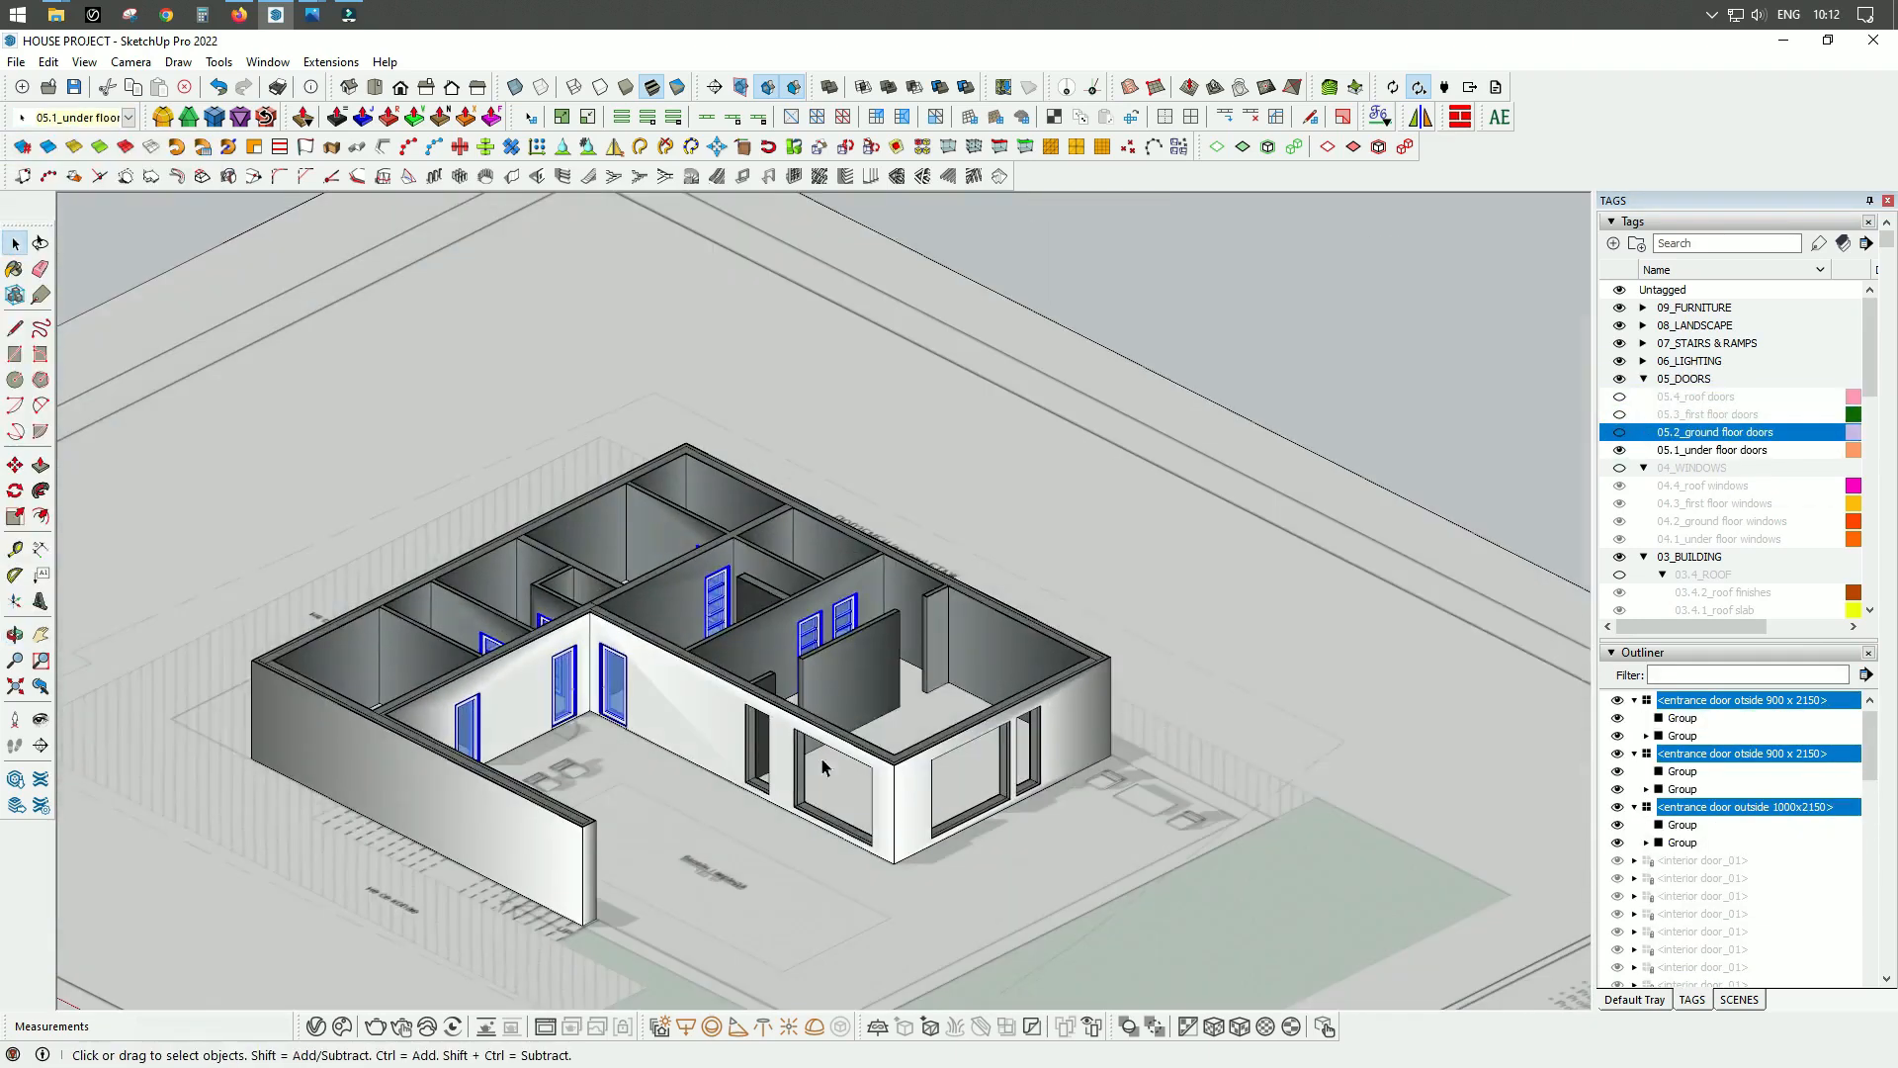
Step: Measure the narrow and wide window openings on the terrace facade
scroll(823, 767, up, 6)
key(t)
key(space)
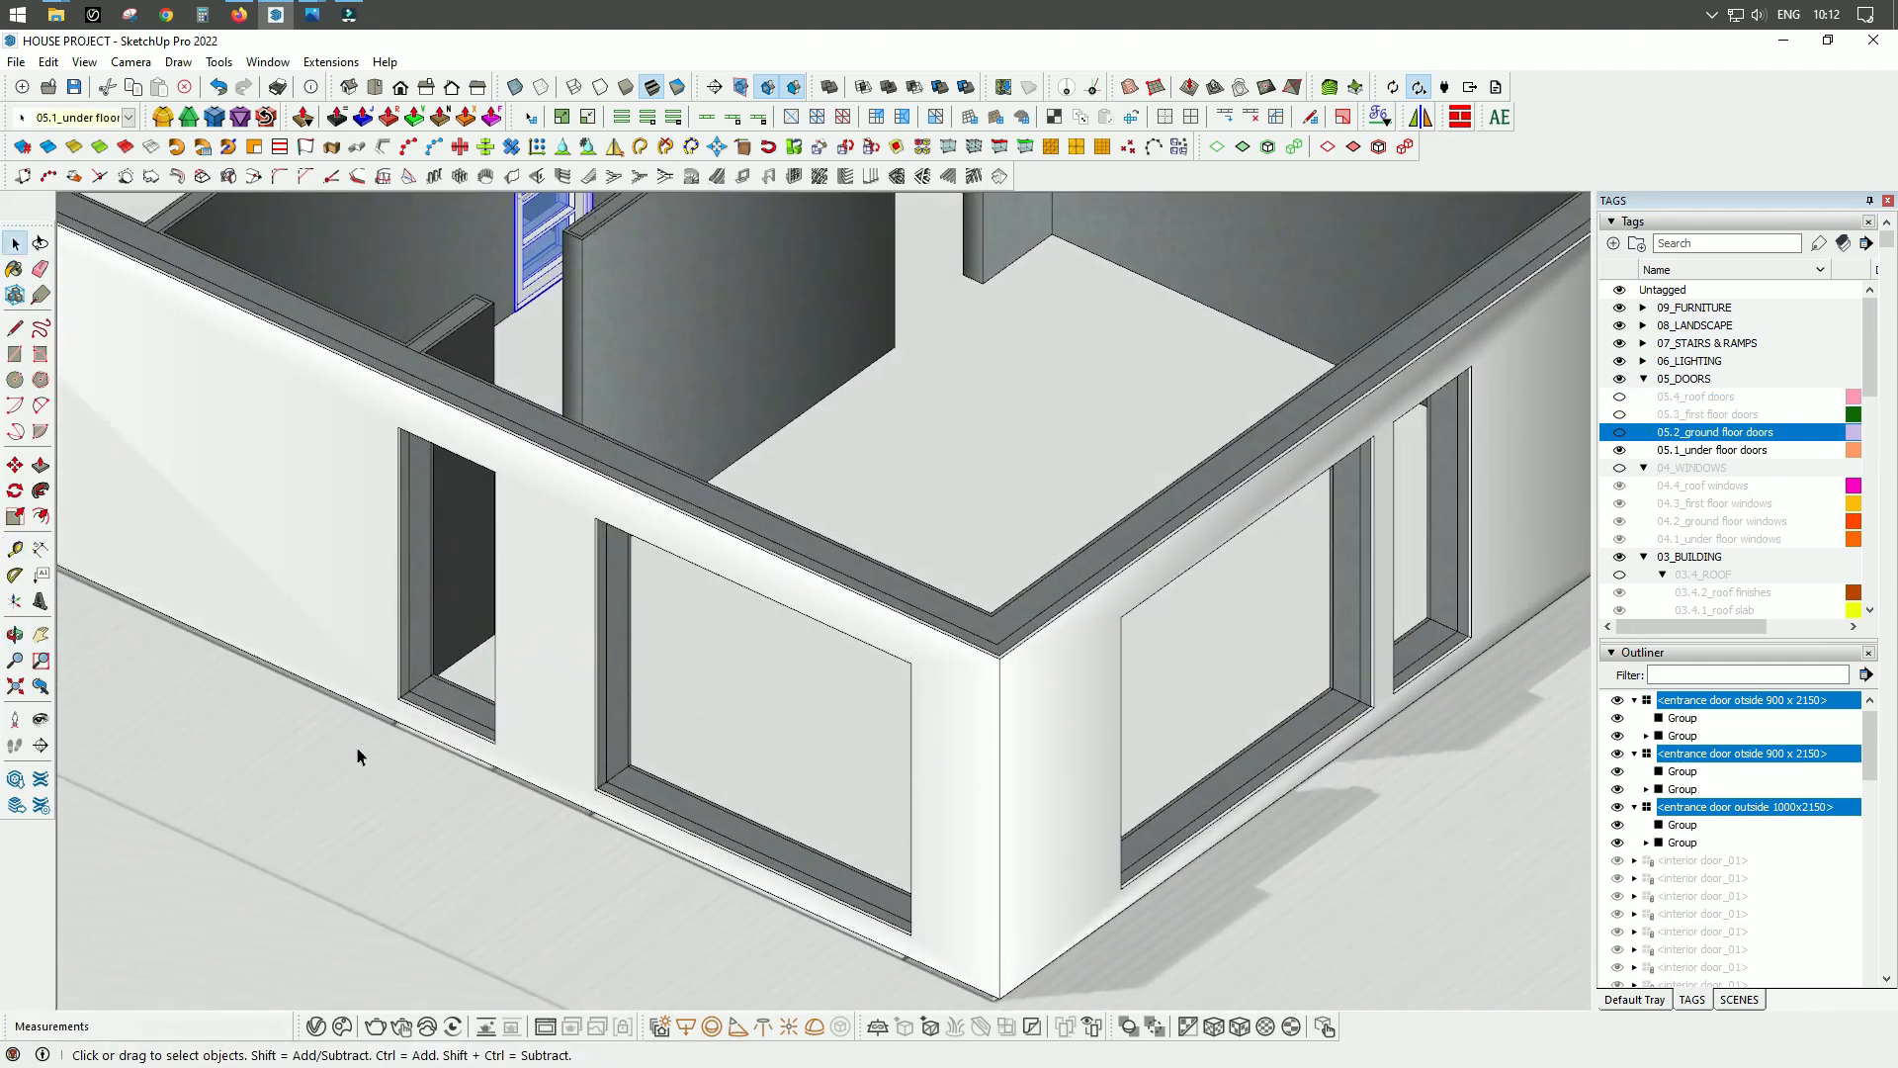
key(t)
scroll(372, 598, up, 2)
click(412, 580)
key(space)
scroll(552, 659, down, 2)
Step: Insert the window 2925 x 2400 component in front of the terrace facade and rotate it upright
click(1647, 998)
scroll(1779, 677, down, 3)
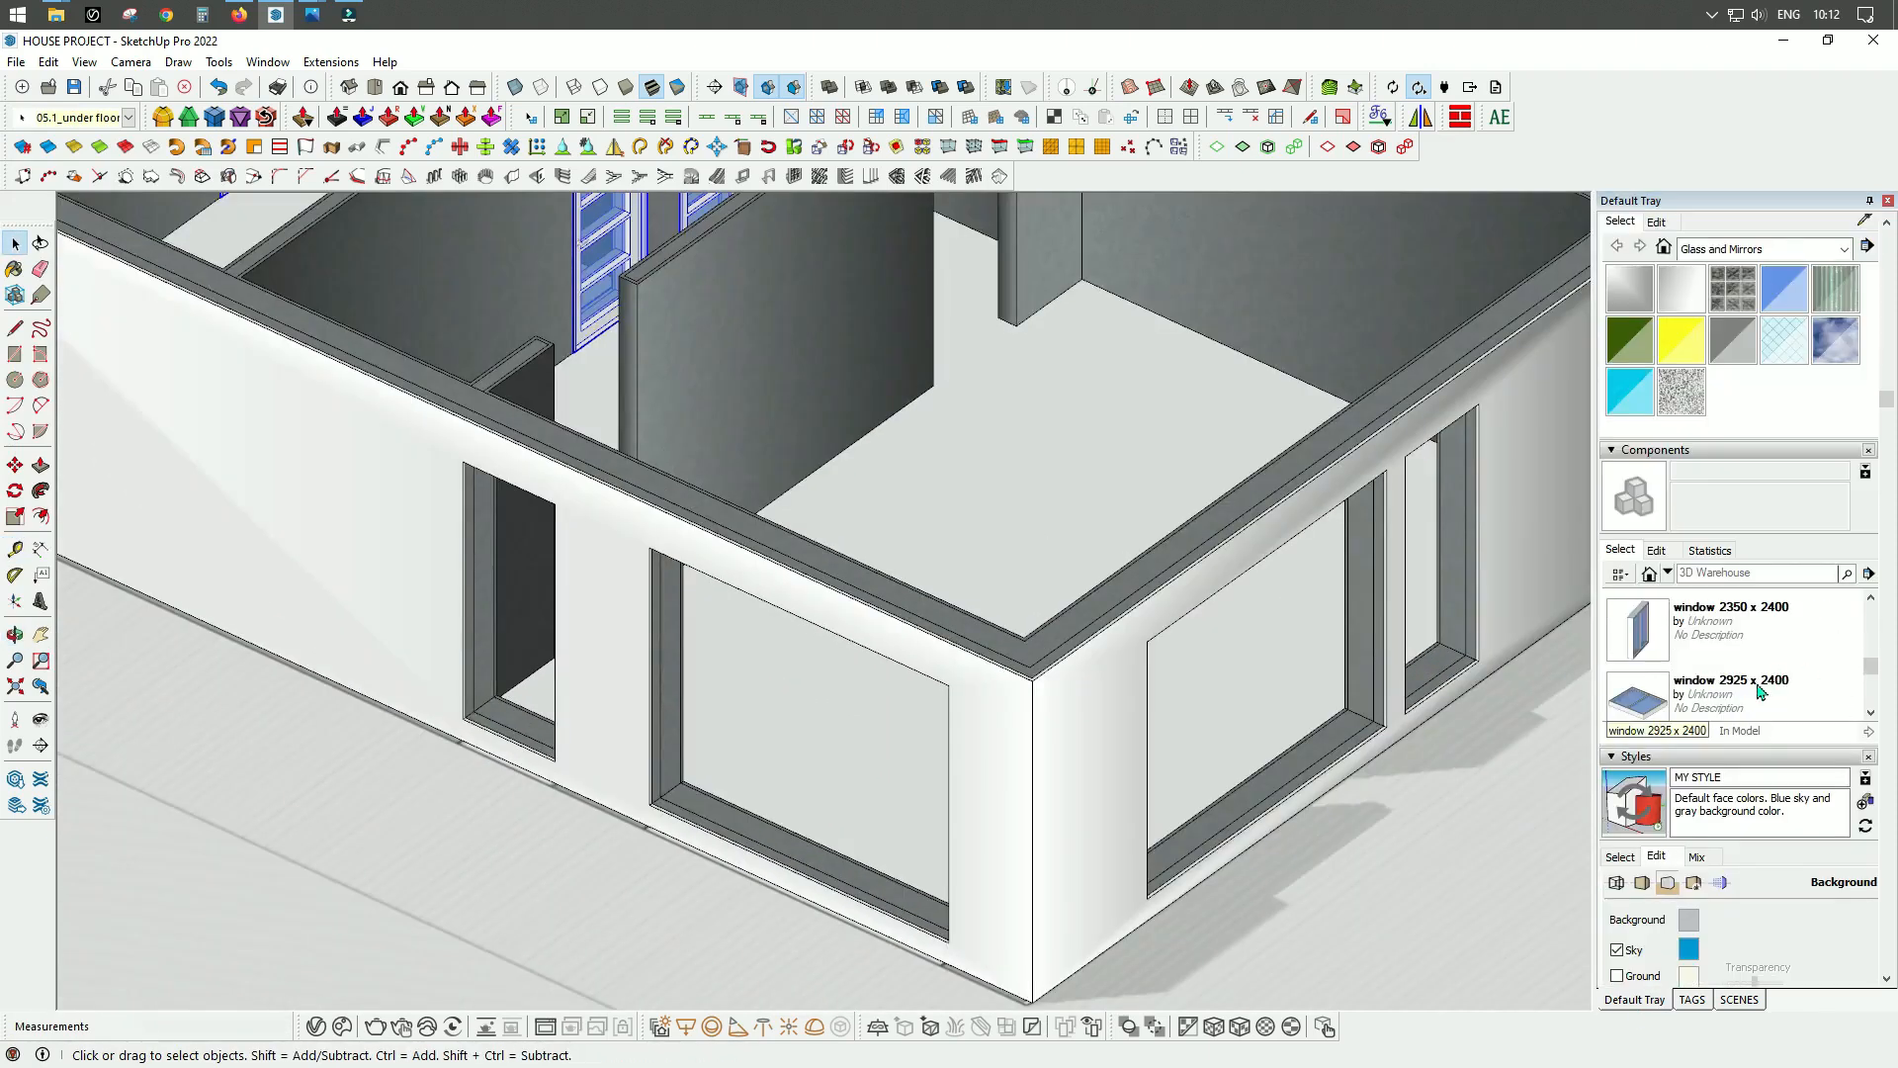
click(1759, 691)
click(360, 807)
key(q)
click(669, 873)
click(831, 766)
click(657, 602)
Step: Move the upright window by its lower corner into the wide opening of the terrace facade
key(m)
click(636, 896)
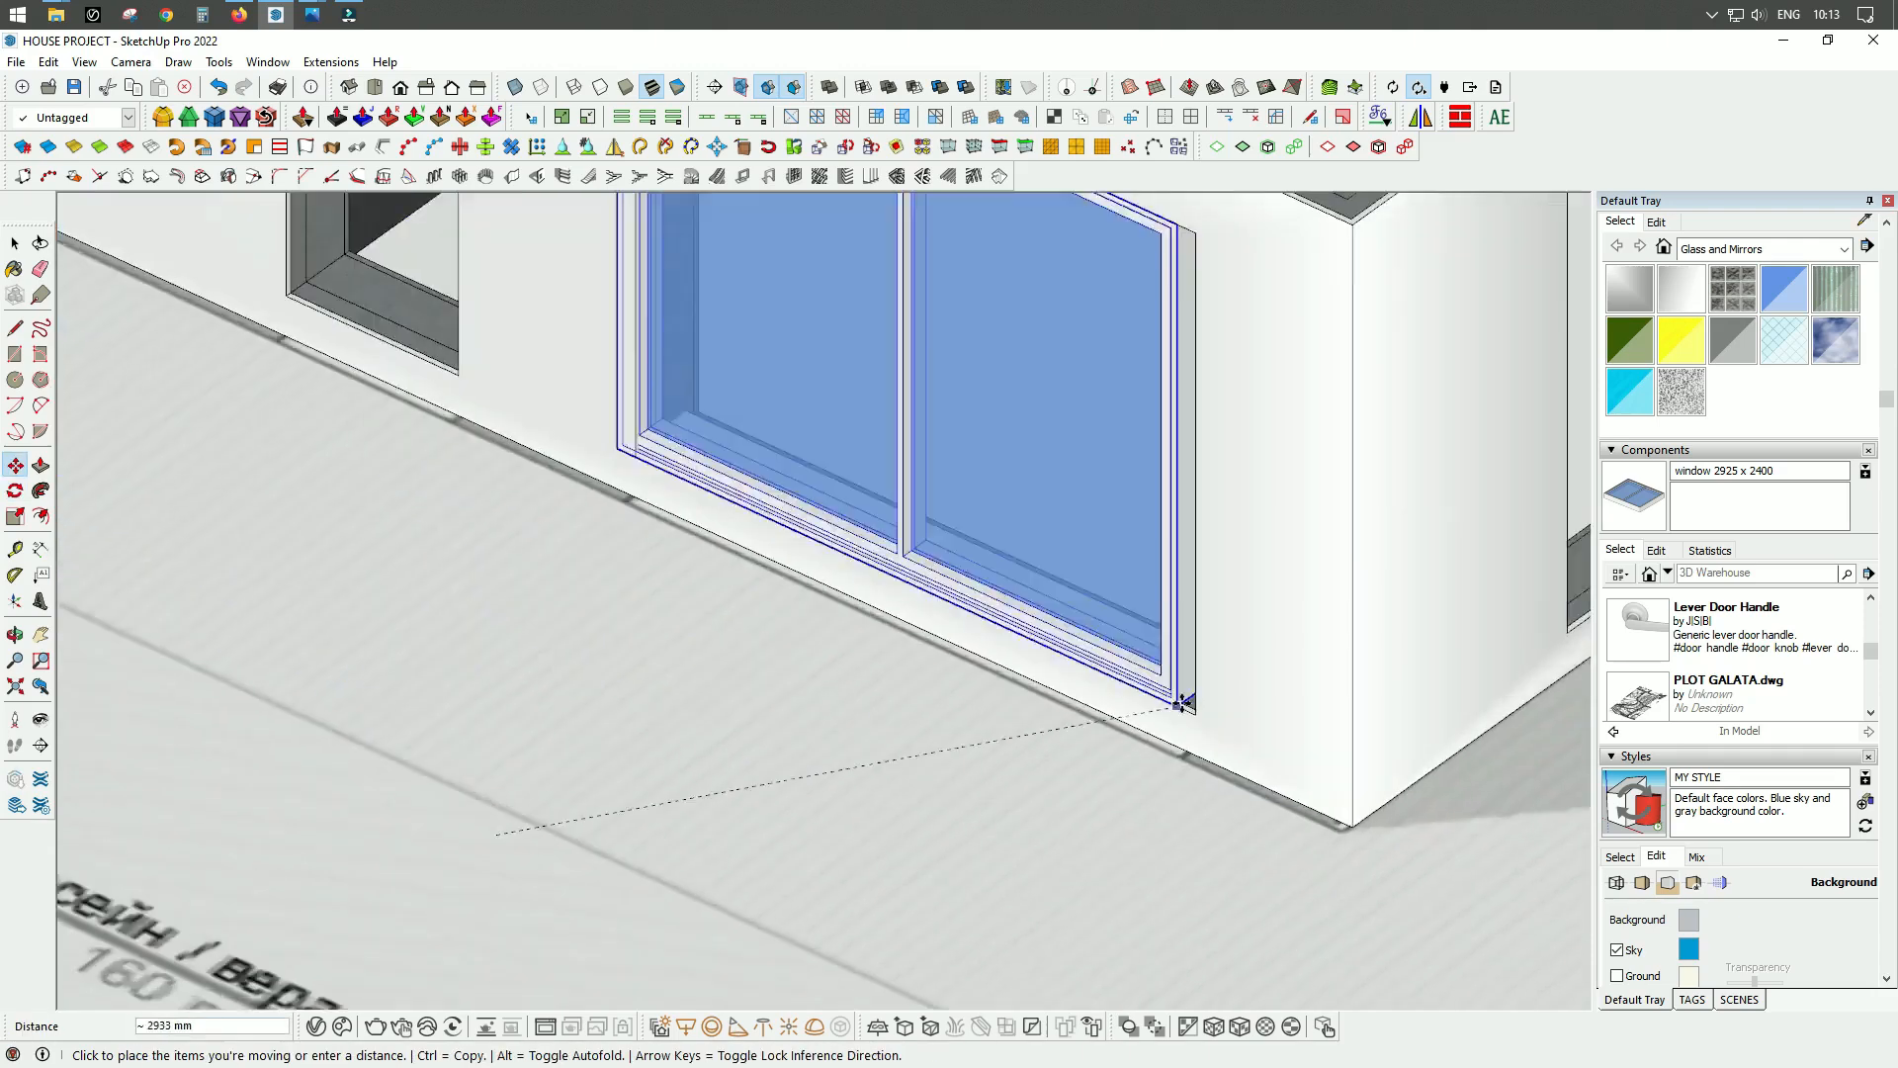
click(1183, 704)
scroll(720, 417, up, 5)
scroll(233, 638, down, 6)
Step: Copy the 2925 x 2400 window around the building corner and rotate the copy parallel to the side facade
click(237, 630)
key(ctrl)
middle_drag(574, 583, 415, 598)
click(645, 648)
scroll(768, 560, up, 2)
click(768, 559)
click(890, 633)
click(406, 977)
Step: Fit the copied 2925 x 2400 window into the wide opening of the side facade
click(354, 731)
scroll(483, 740, up, 2)
scroll(672, 653, up, 4)
click(662, 663)
middle_drag(1022, 479, 1285, 554)
click(616, 610)
scroll(616, 611, down, 8)
key(space)
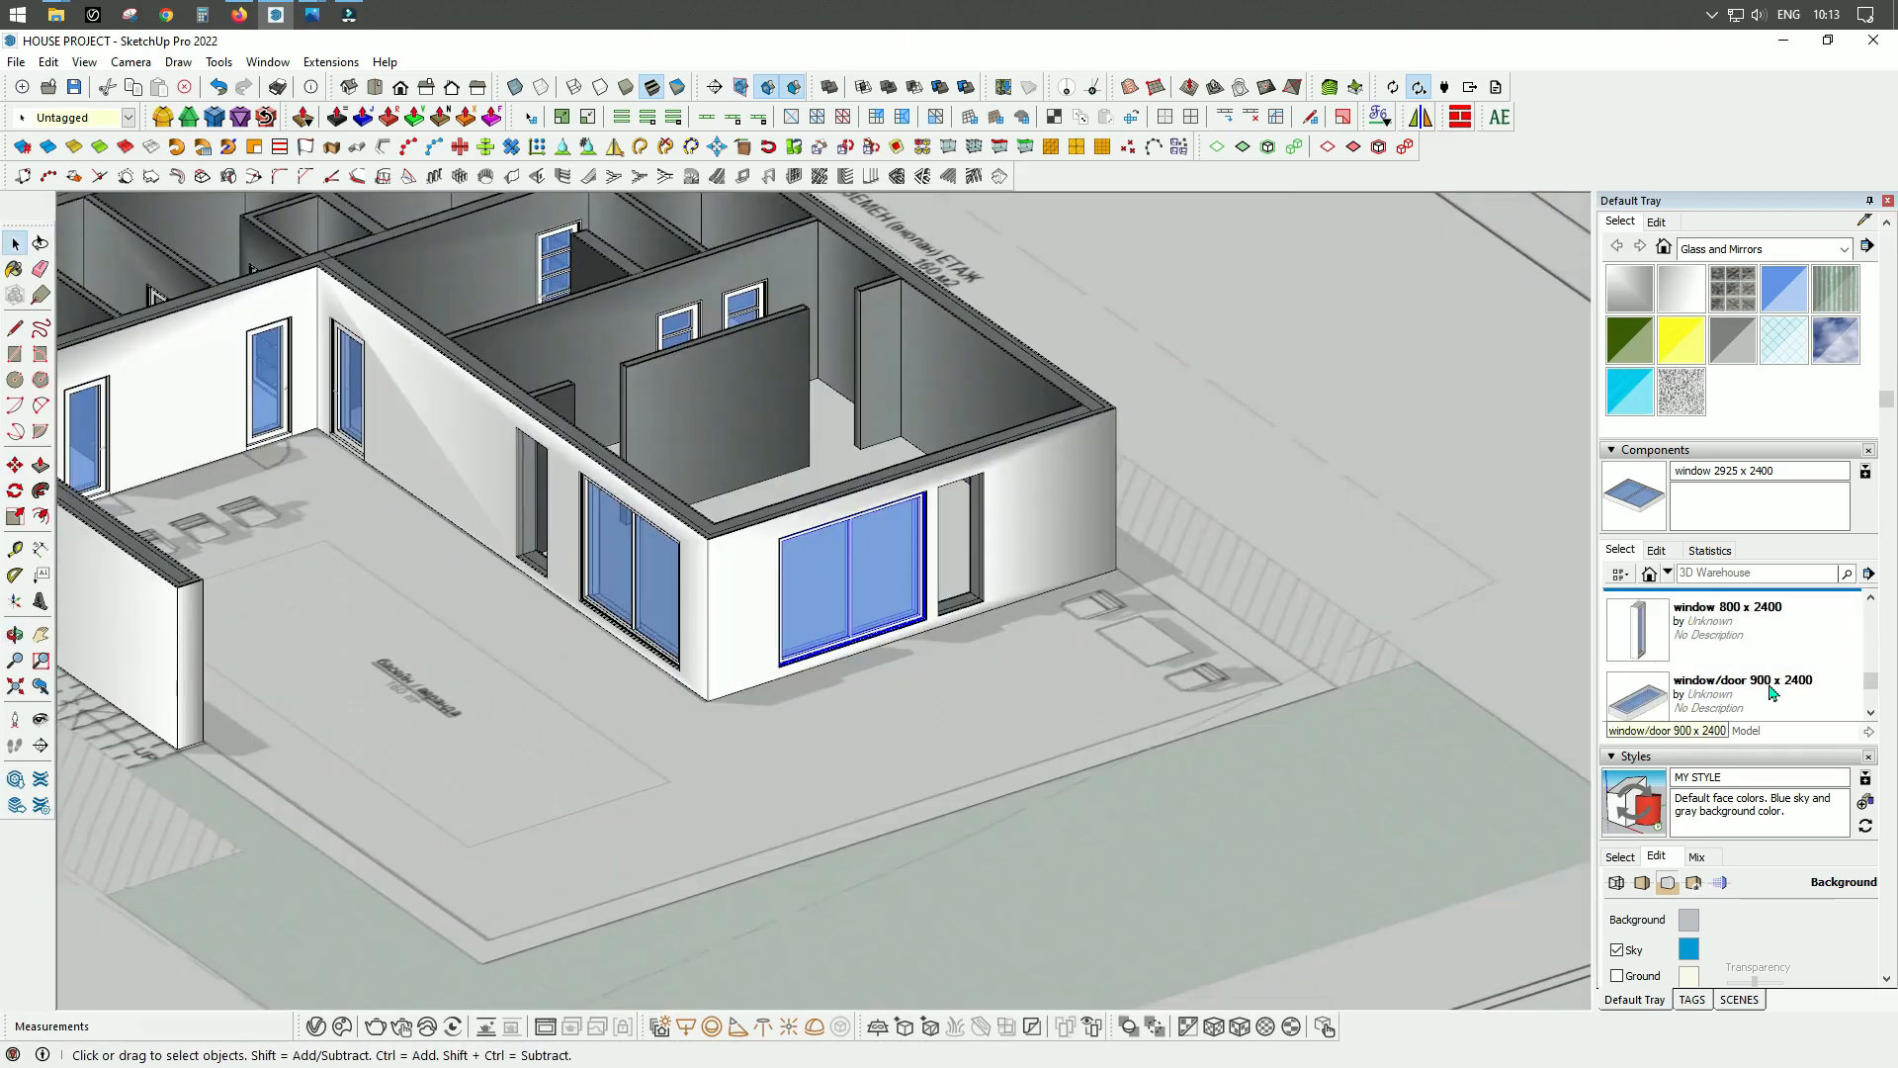
Step: Insert the window/door 900 x 2400 component in front of the terrace facade and rotate it upright
key(m)
scroll(543, 593, up, 10)
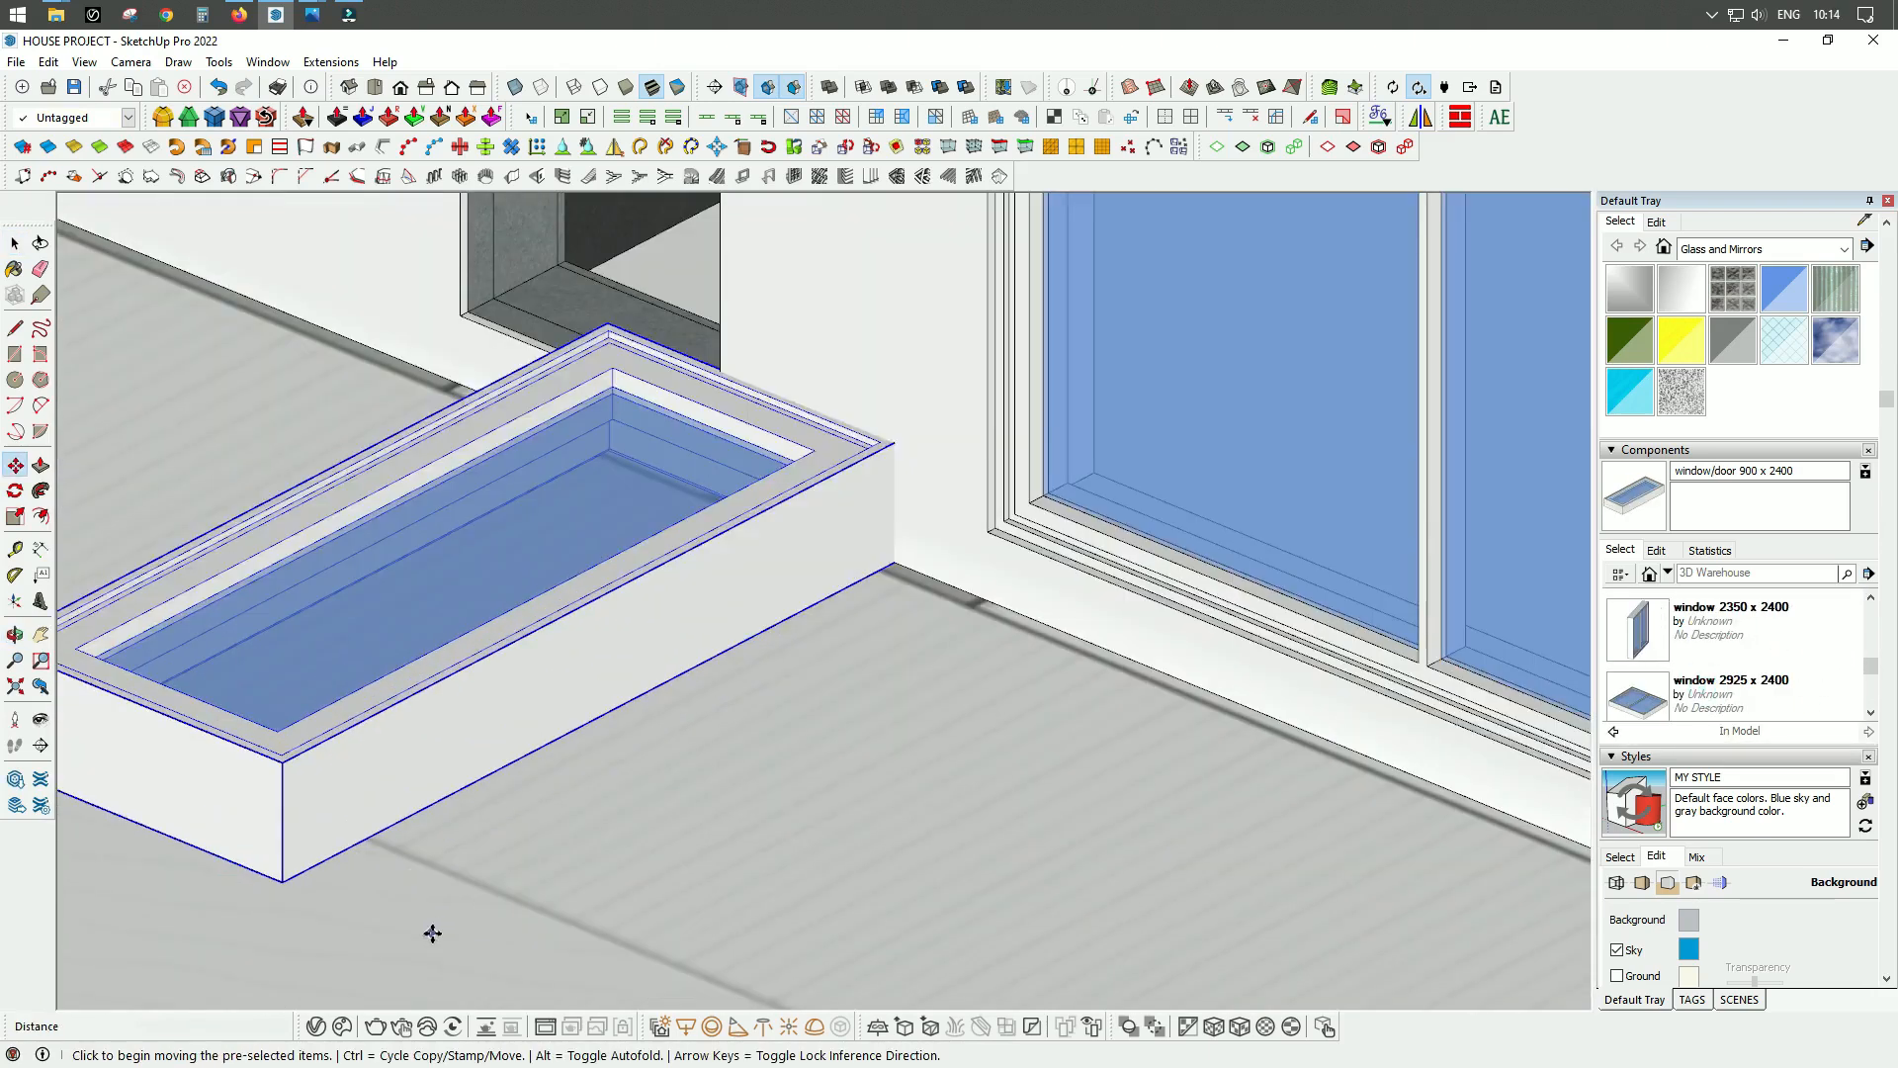
key(q)
click(297, 826)
click(445, 758)
click(323, 606)
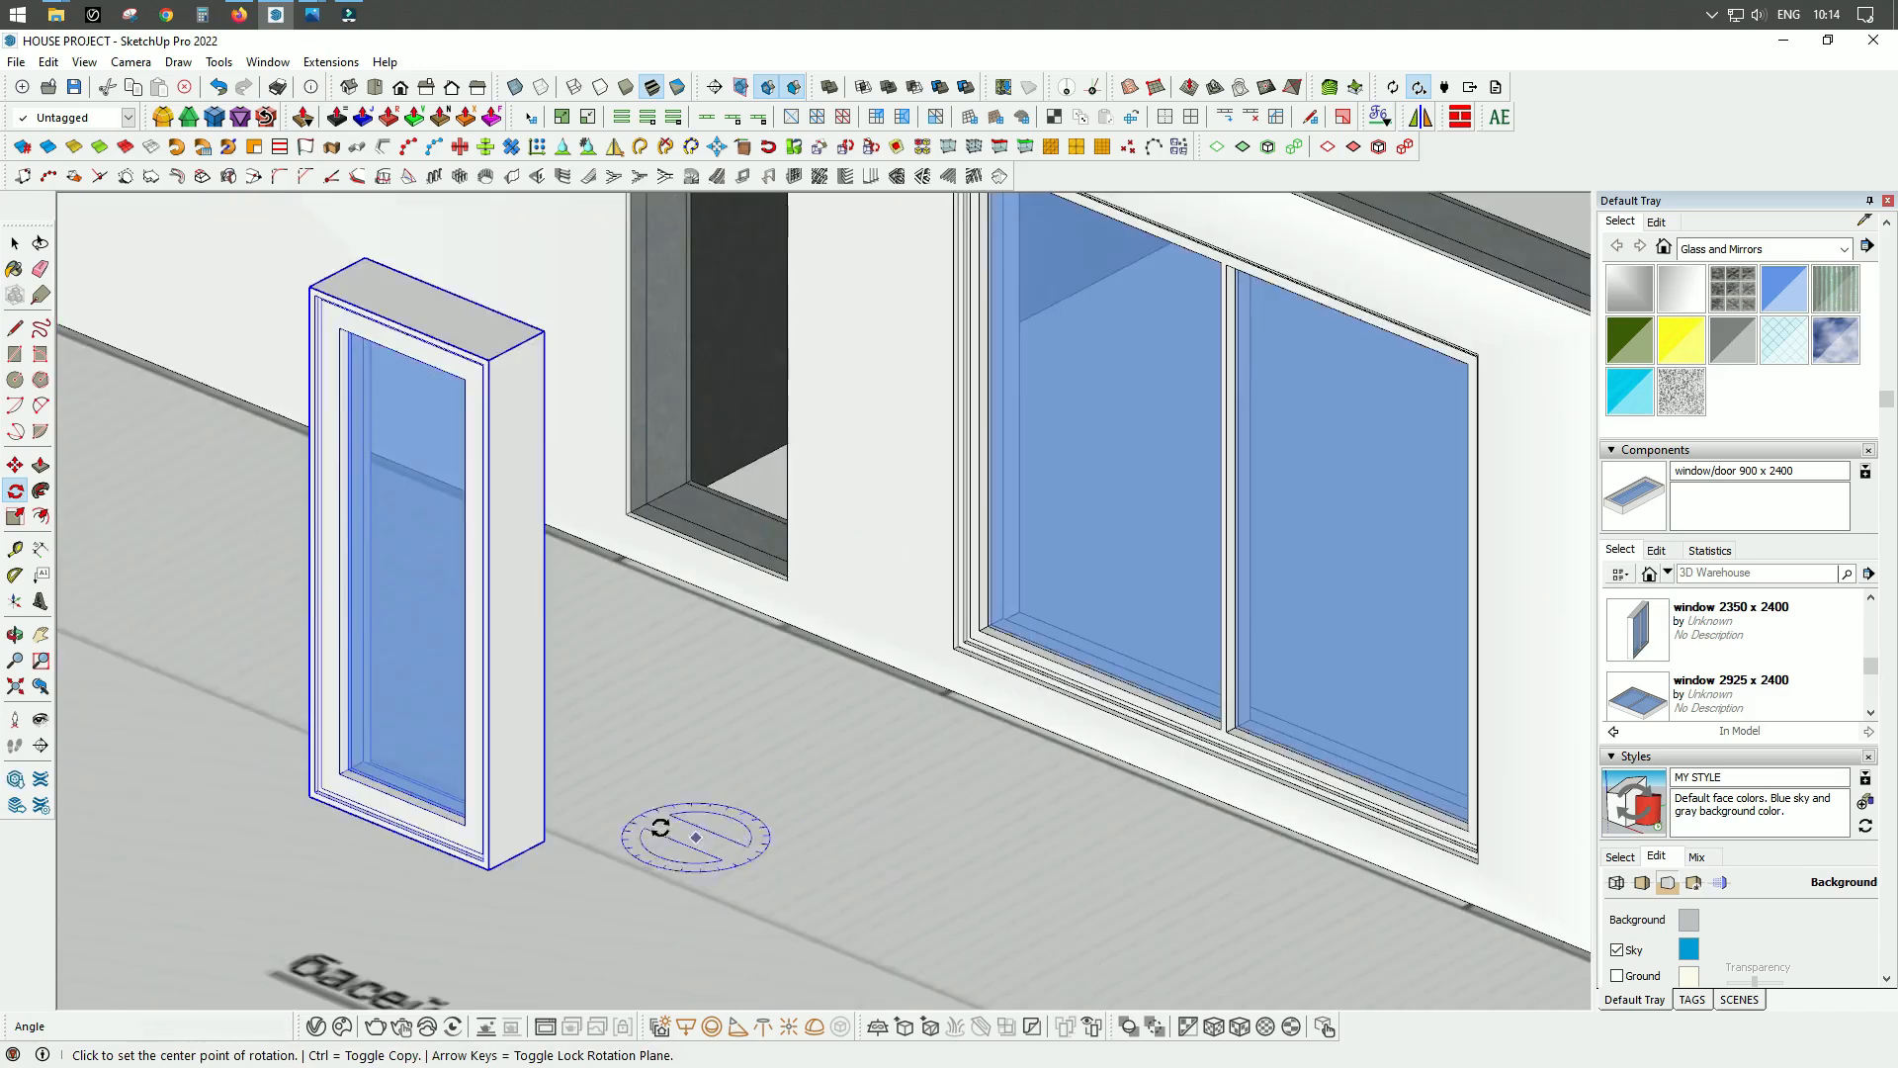
Step: Move the 900 x 2400 window/door into the narrow opening beside the wide window on the terrace facade
key(m)
click(310, 797)
click(523, 776)
click(462, 764)
click(521, 726)
scroll(237, 769, down, 8)
Step: Copy the 900 x 2400 window/door around the corner to a spot in front of the side facade's narrow opening
ctrl+click(339, 729)
scroll(339, 729, down, 4)
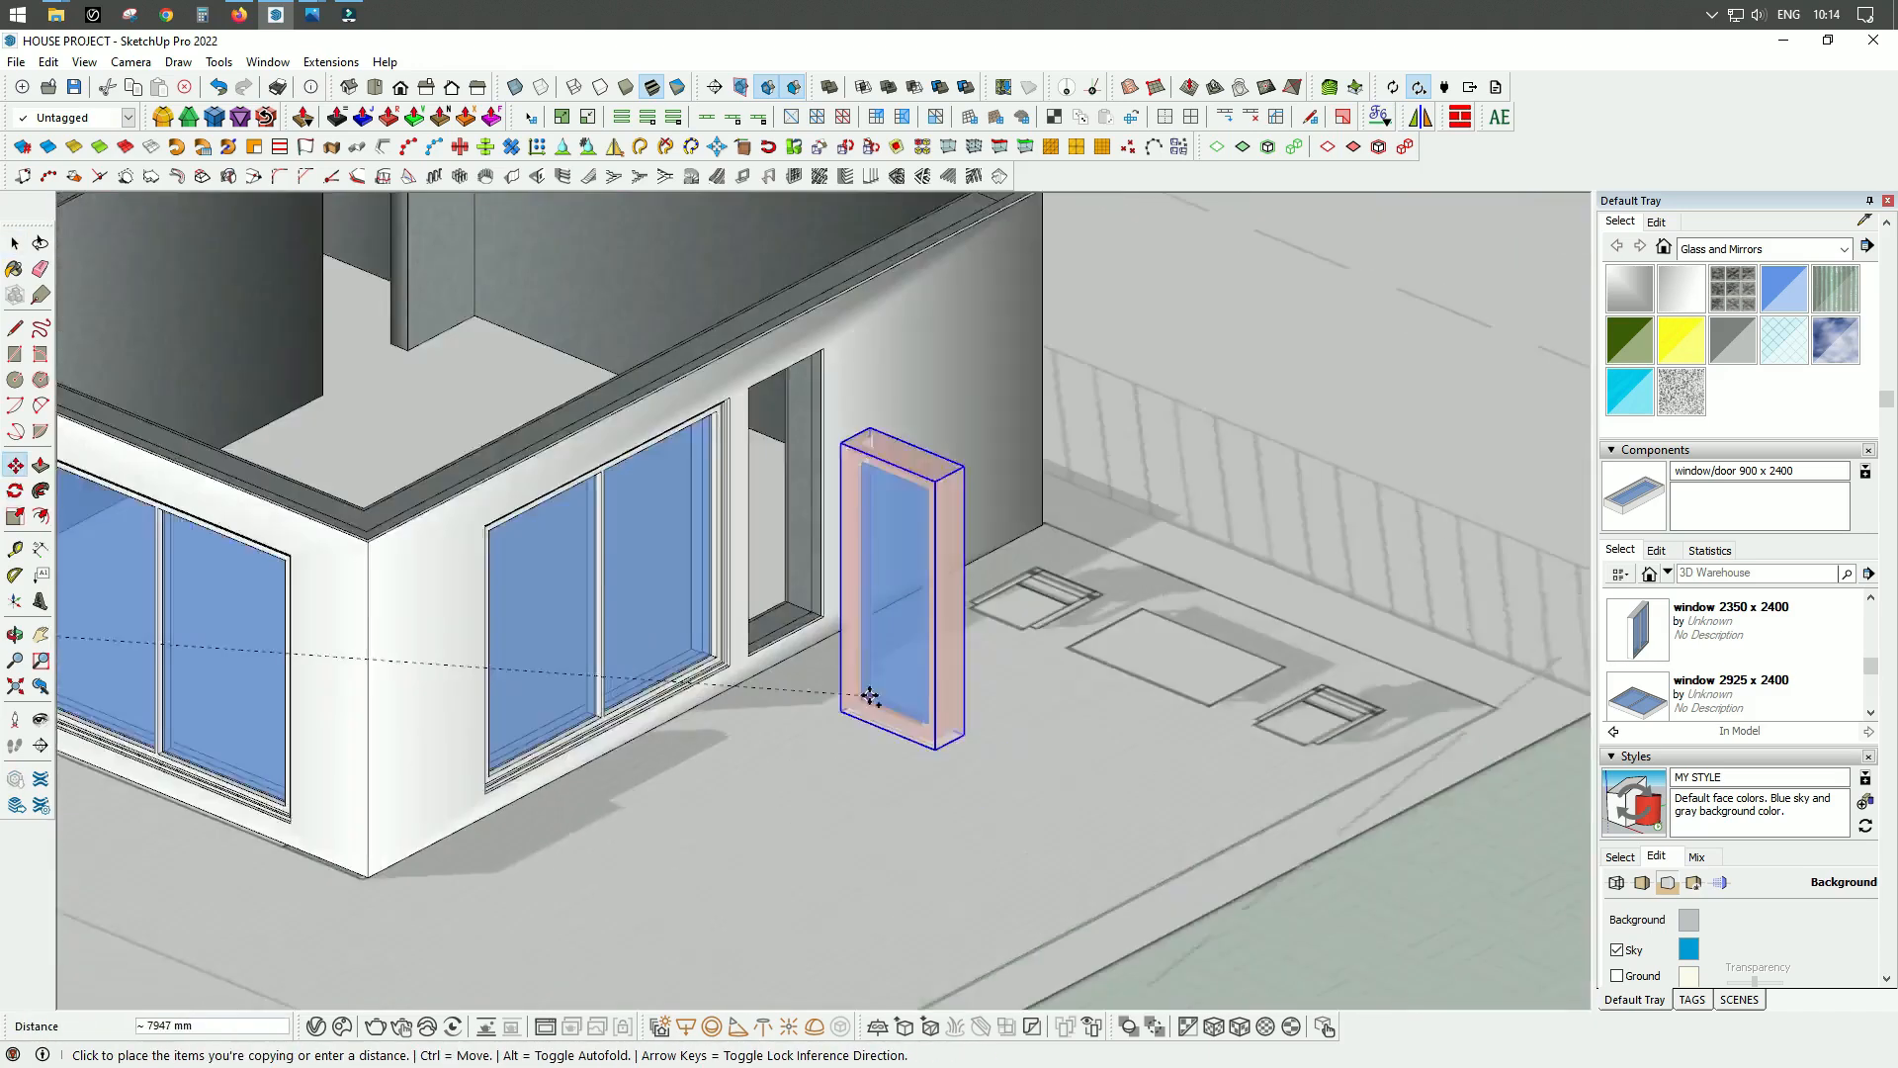
click(869, 699)
scroll(905, 712, up, 6)
Step: Rotate the copied window/door parallel to the side facade and fit it into the narrow opening
key(q)
click(934, 809)
scroll(745, 670, down, 15)
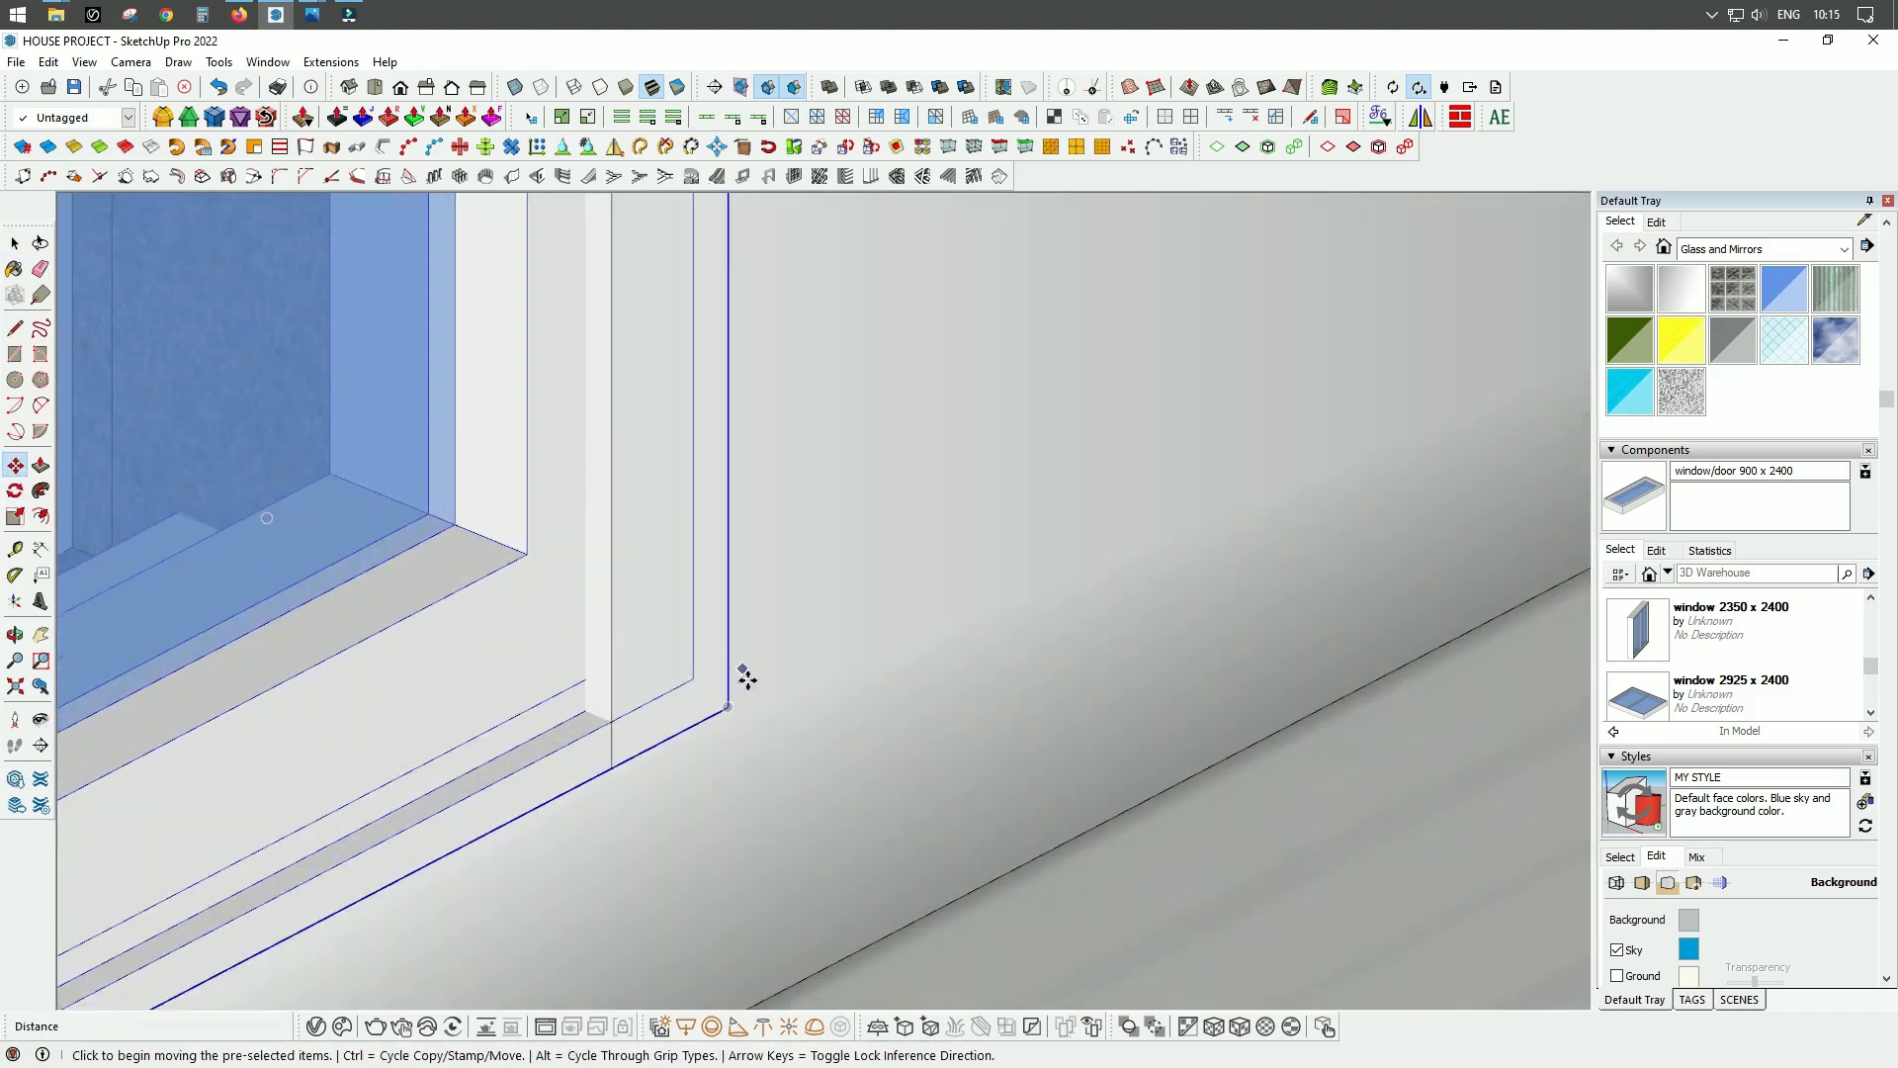
scroll(981, 811, up, 3)
key(space)
scroll(982, 811, down, 2)
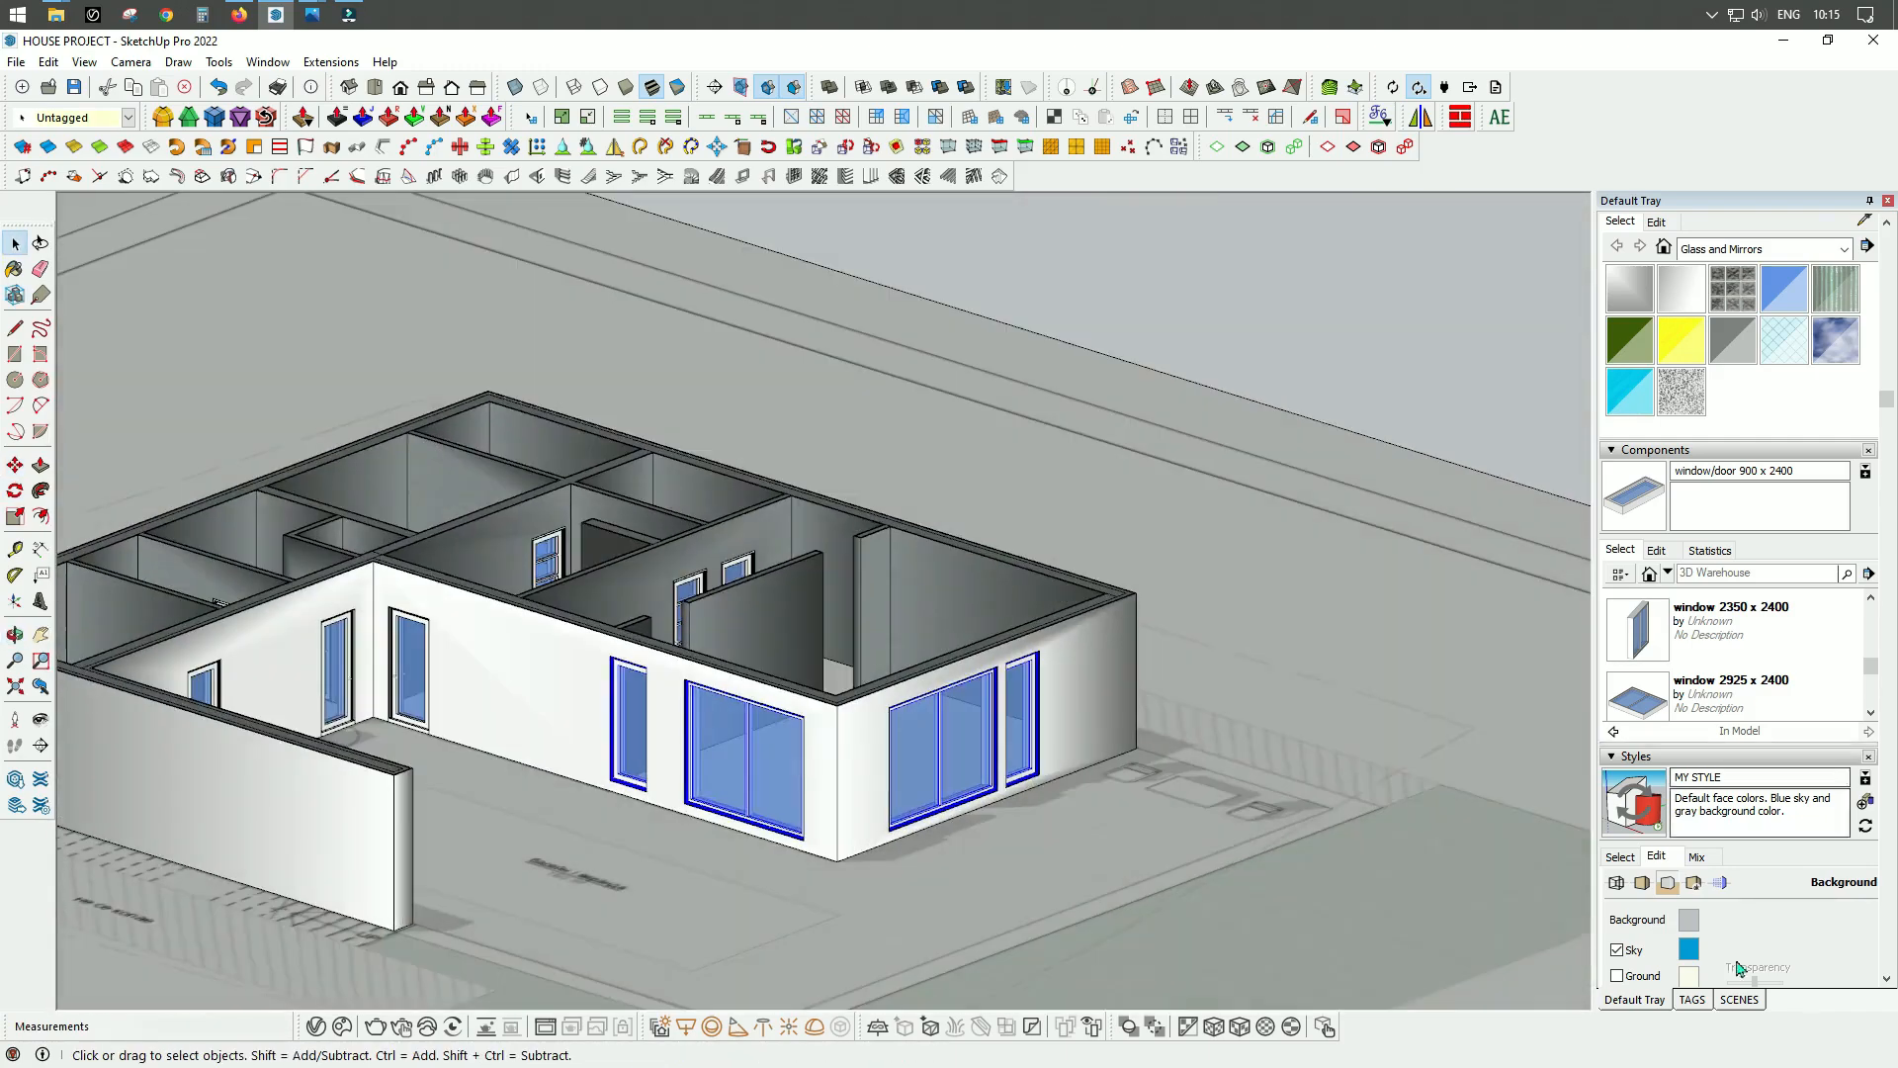
Step: Assign the four selected windows to the 04.1_under floor windows tag and show only that tag within the 04_WINDOWS folder
click(1693, 999)
click(128, 120)
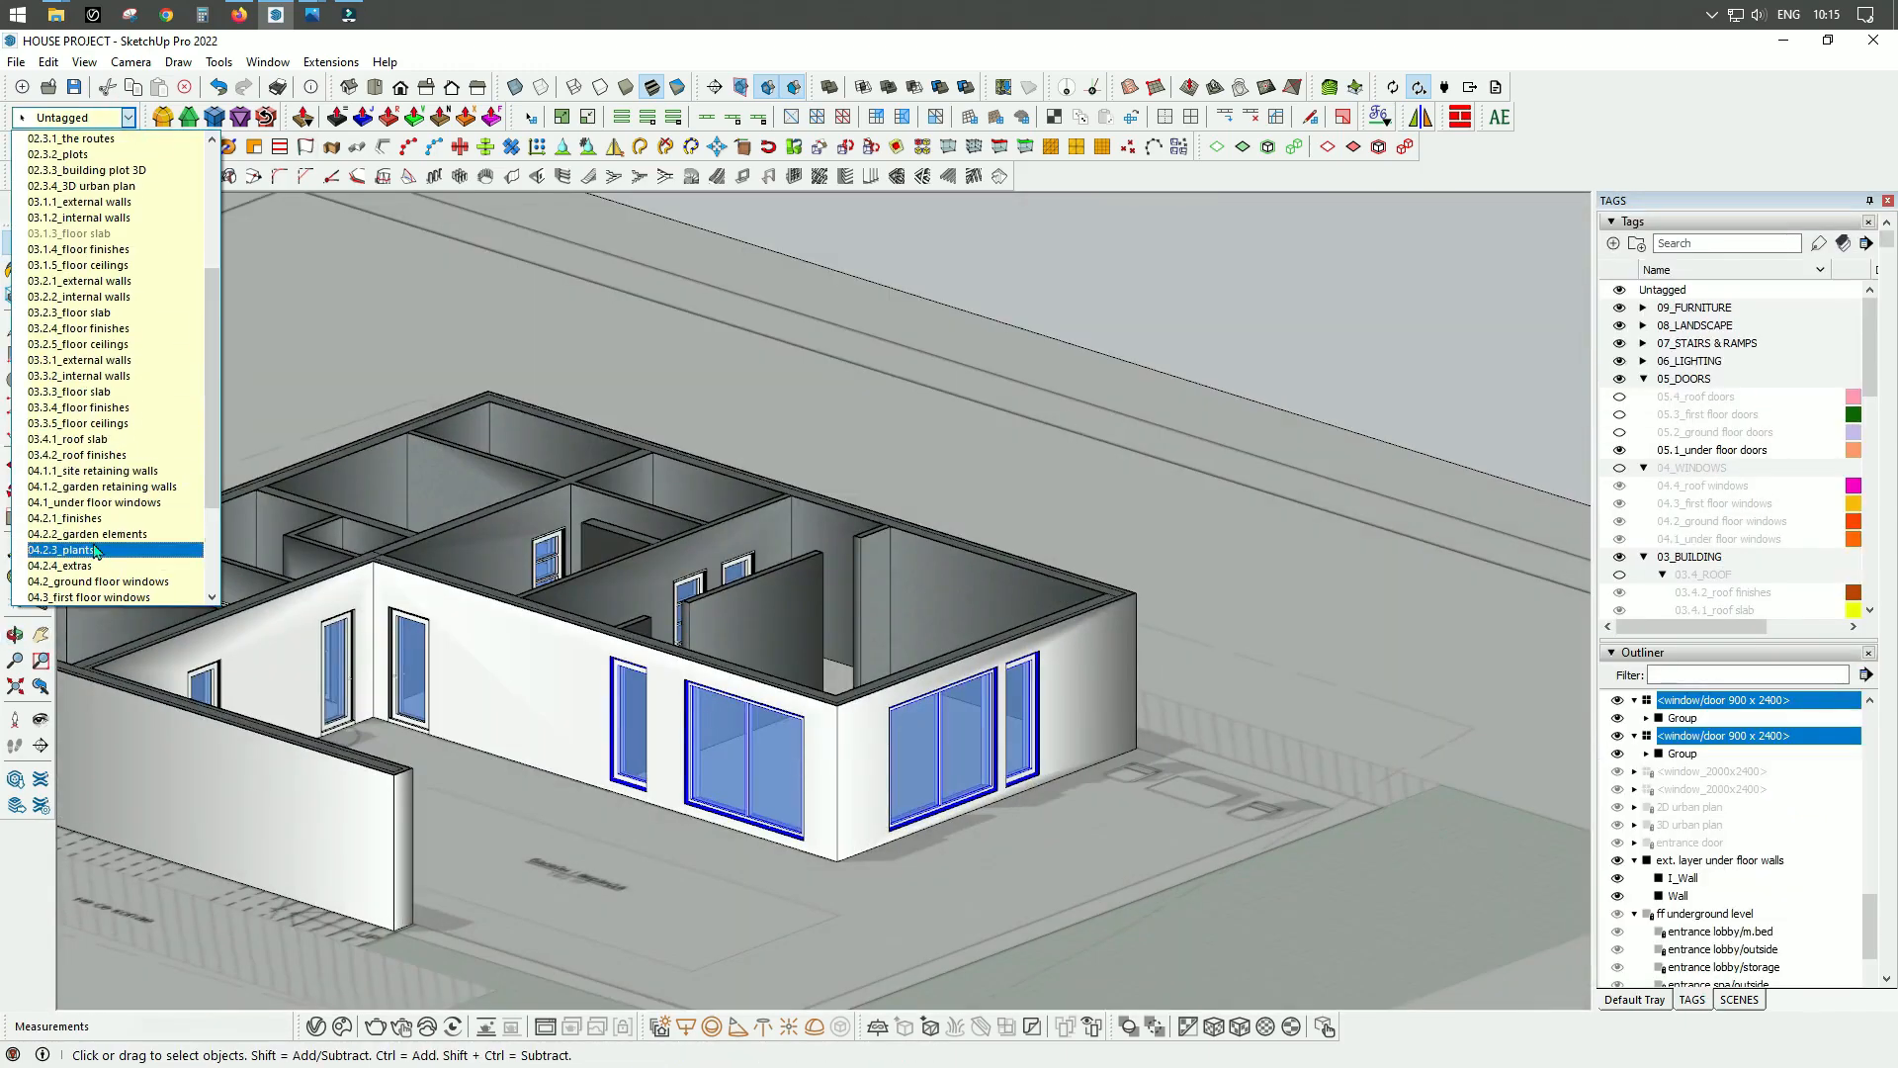
click(123, 502)
scroll(974, 849, up, 3)
click(1620, 468)
click(1620, 486)
click(1619, 504)
click(1620, 521)
scroll(678, 553, down, 8)
Step: Lock all windows and doors of the underground floor, including those in the inner rooms and on the courtyard facades
middle_drag(678, 554, 568, 544)
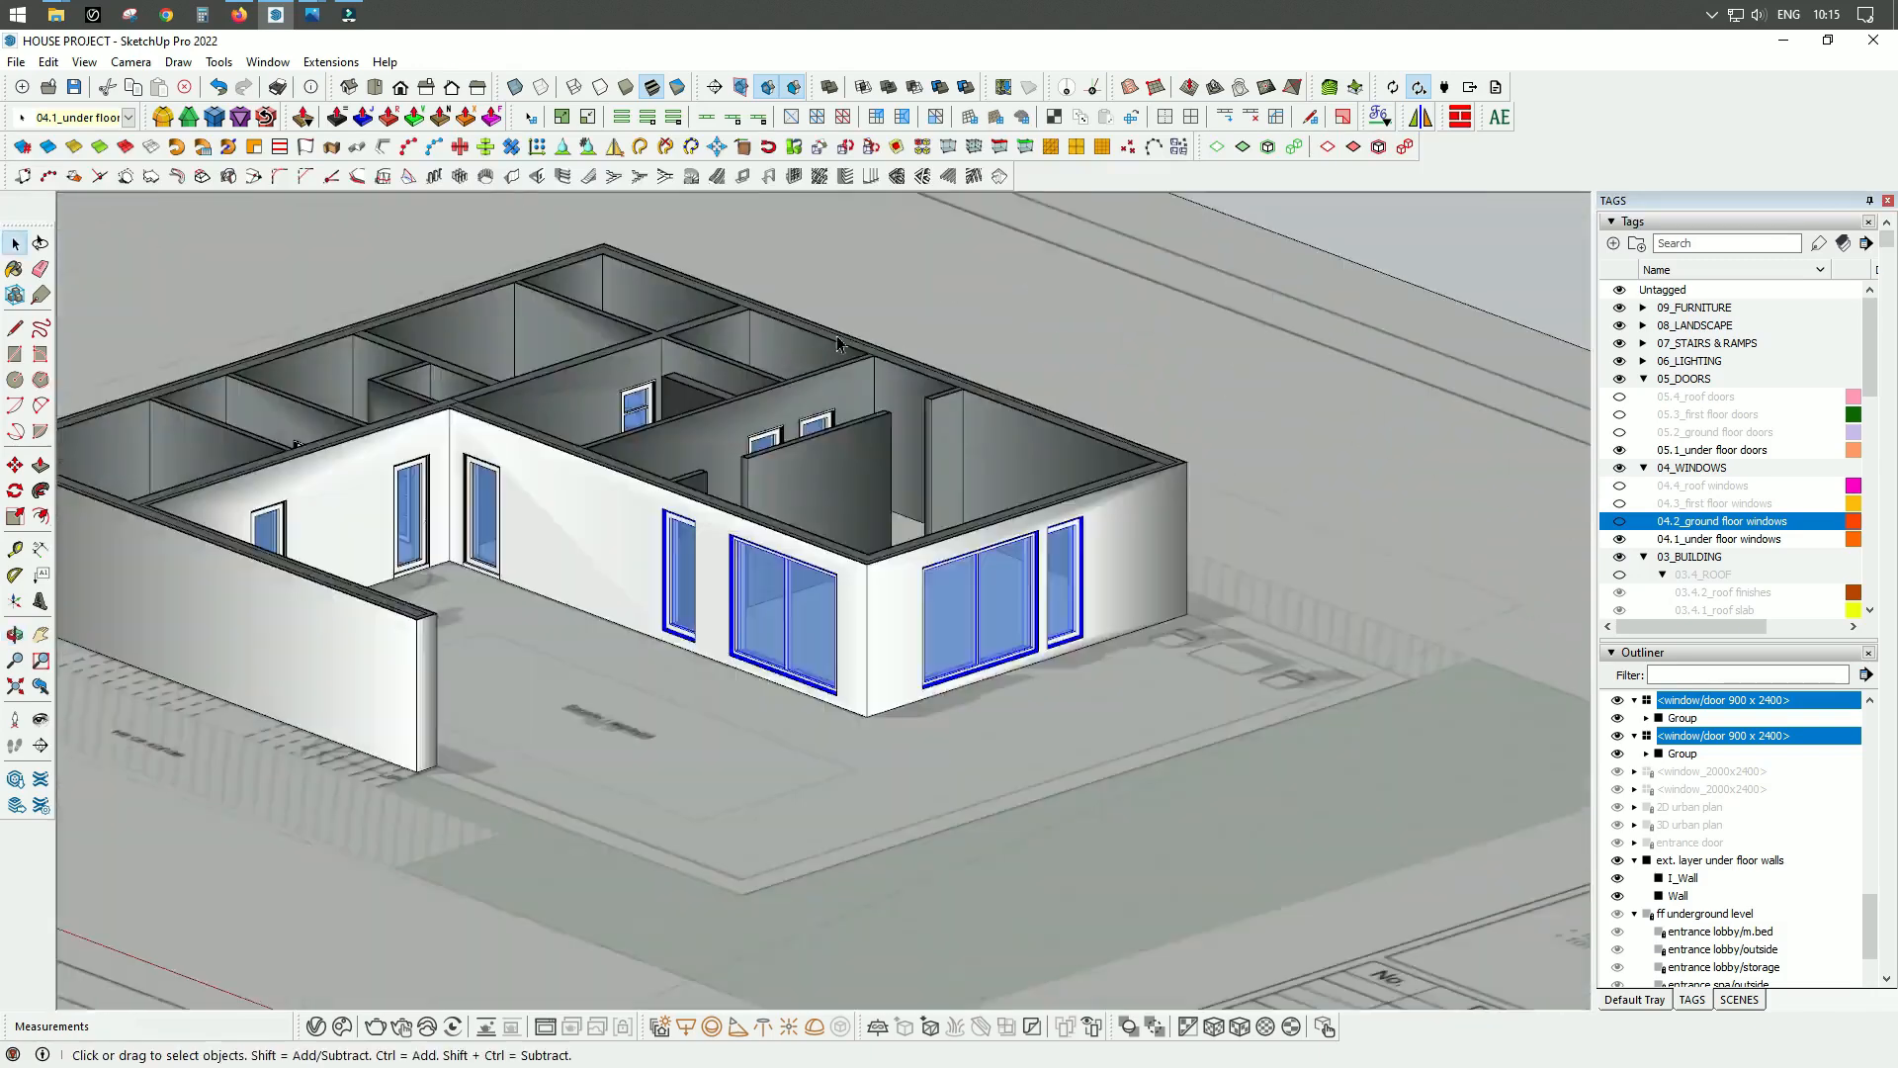
middle_drag(837, 343, 831, 465)
ctrl+click(814, 382)
ctrl+click(762, 402)
ctrl+click(638, 360)
middle_drag(466, 318, 554, 346)
ctrl+click(483, 621)
ctrl+click(415, 647)
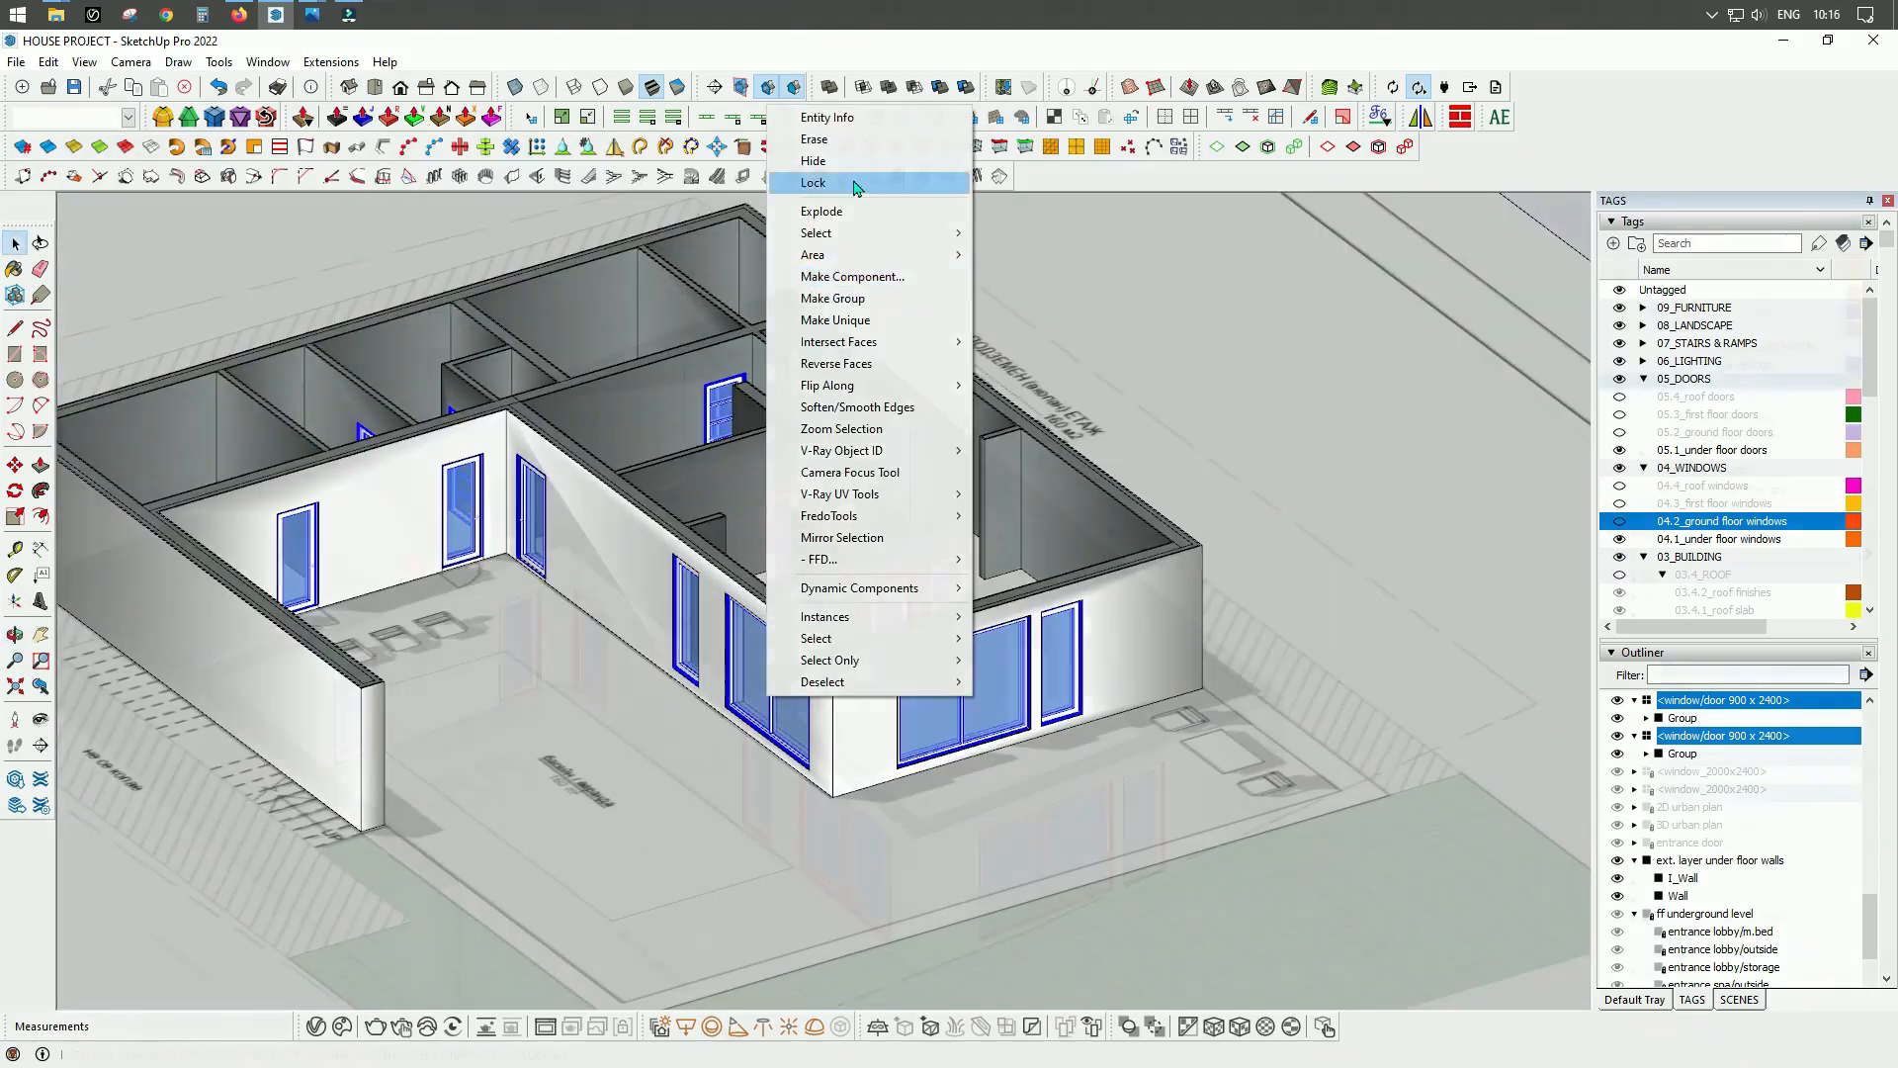
click(861, 187)
Step: Draw a ceiling rectangle over the end room of the long wing, group it and extrude its face inside the group
scroll(417, 333, up, 8)
key(r)
scroll(416, 332, up, 3)
click(418, 339)
scroll(428, 341, down, 3)
click(648, 813)
key(space)
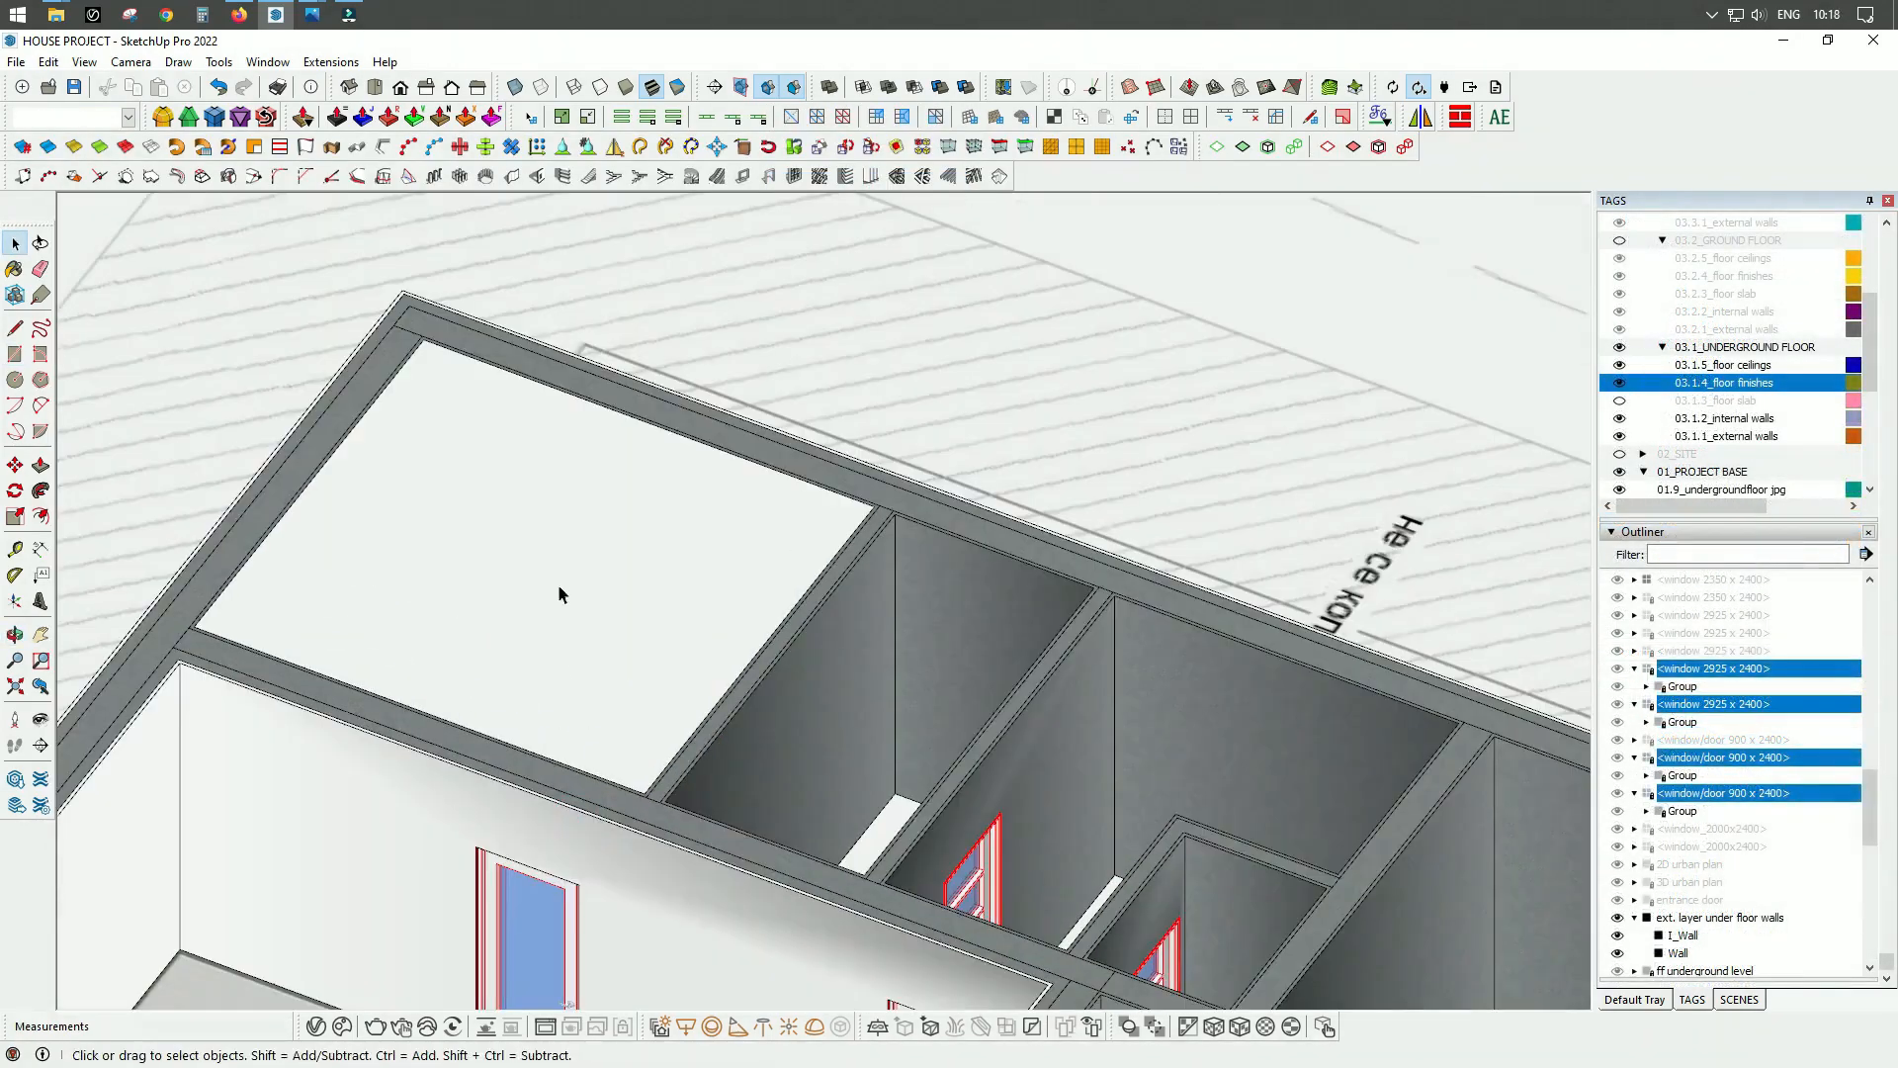
double_click(560, 593)
key(ctrl+g)
double_click(640, 579)
key(Return)
key(space)
Step: Draw a 3690 x 1740 mm ceiling rectangle over the narrow room beside the end room, group it and extrude it
key(r)
click(656, 362)
scroll(692, 806, up, 3)
click(600, 763)
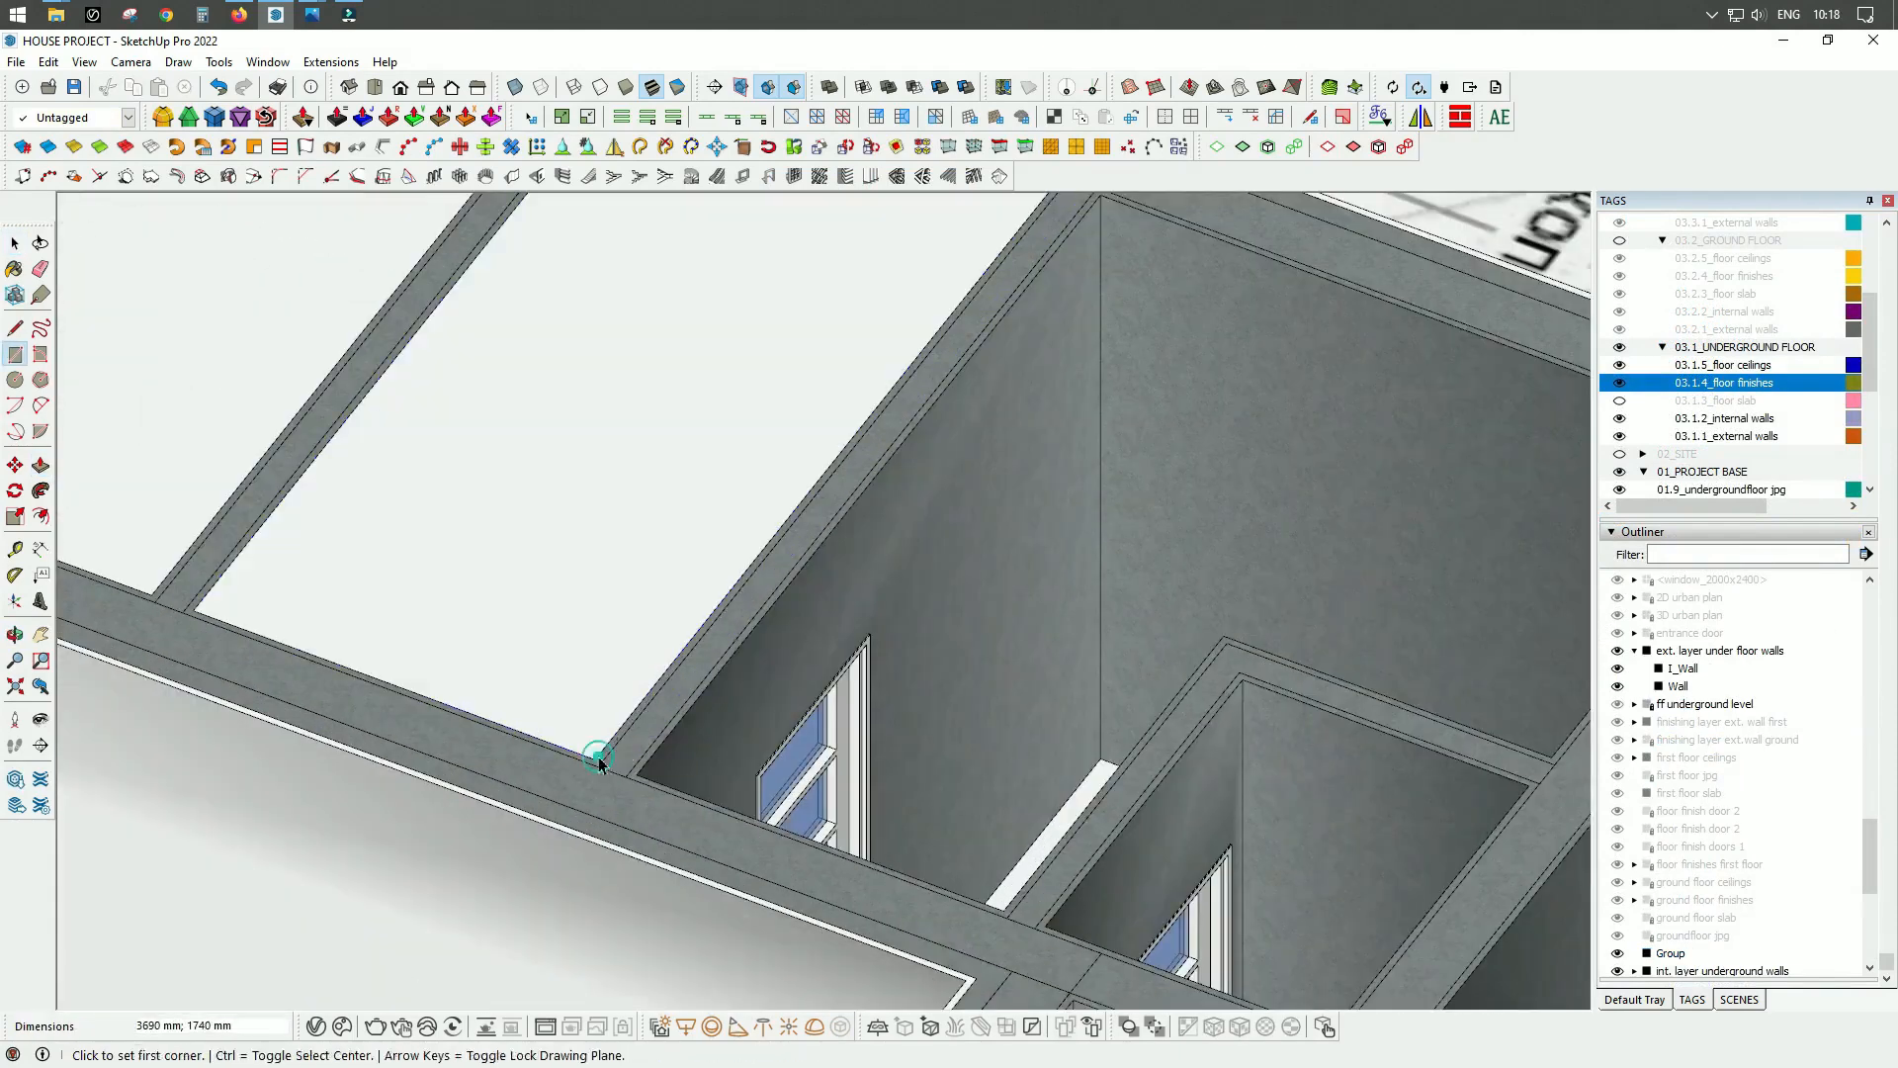
key(ctrl+g)
double_click(523, 567)
key(Return)
key(space)
click(99, 499)
Step: Outline the L-shaped room around the small inner room at wall-top level, group the ceiling face and extrude it
scroll(79, 502, down, 4)
key(r)
scroll(707, 553, up, 3)
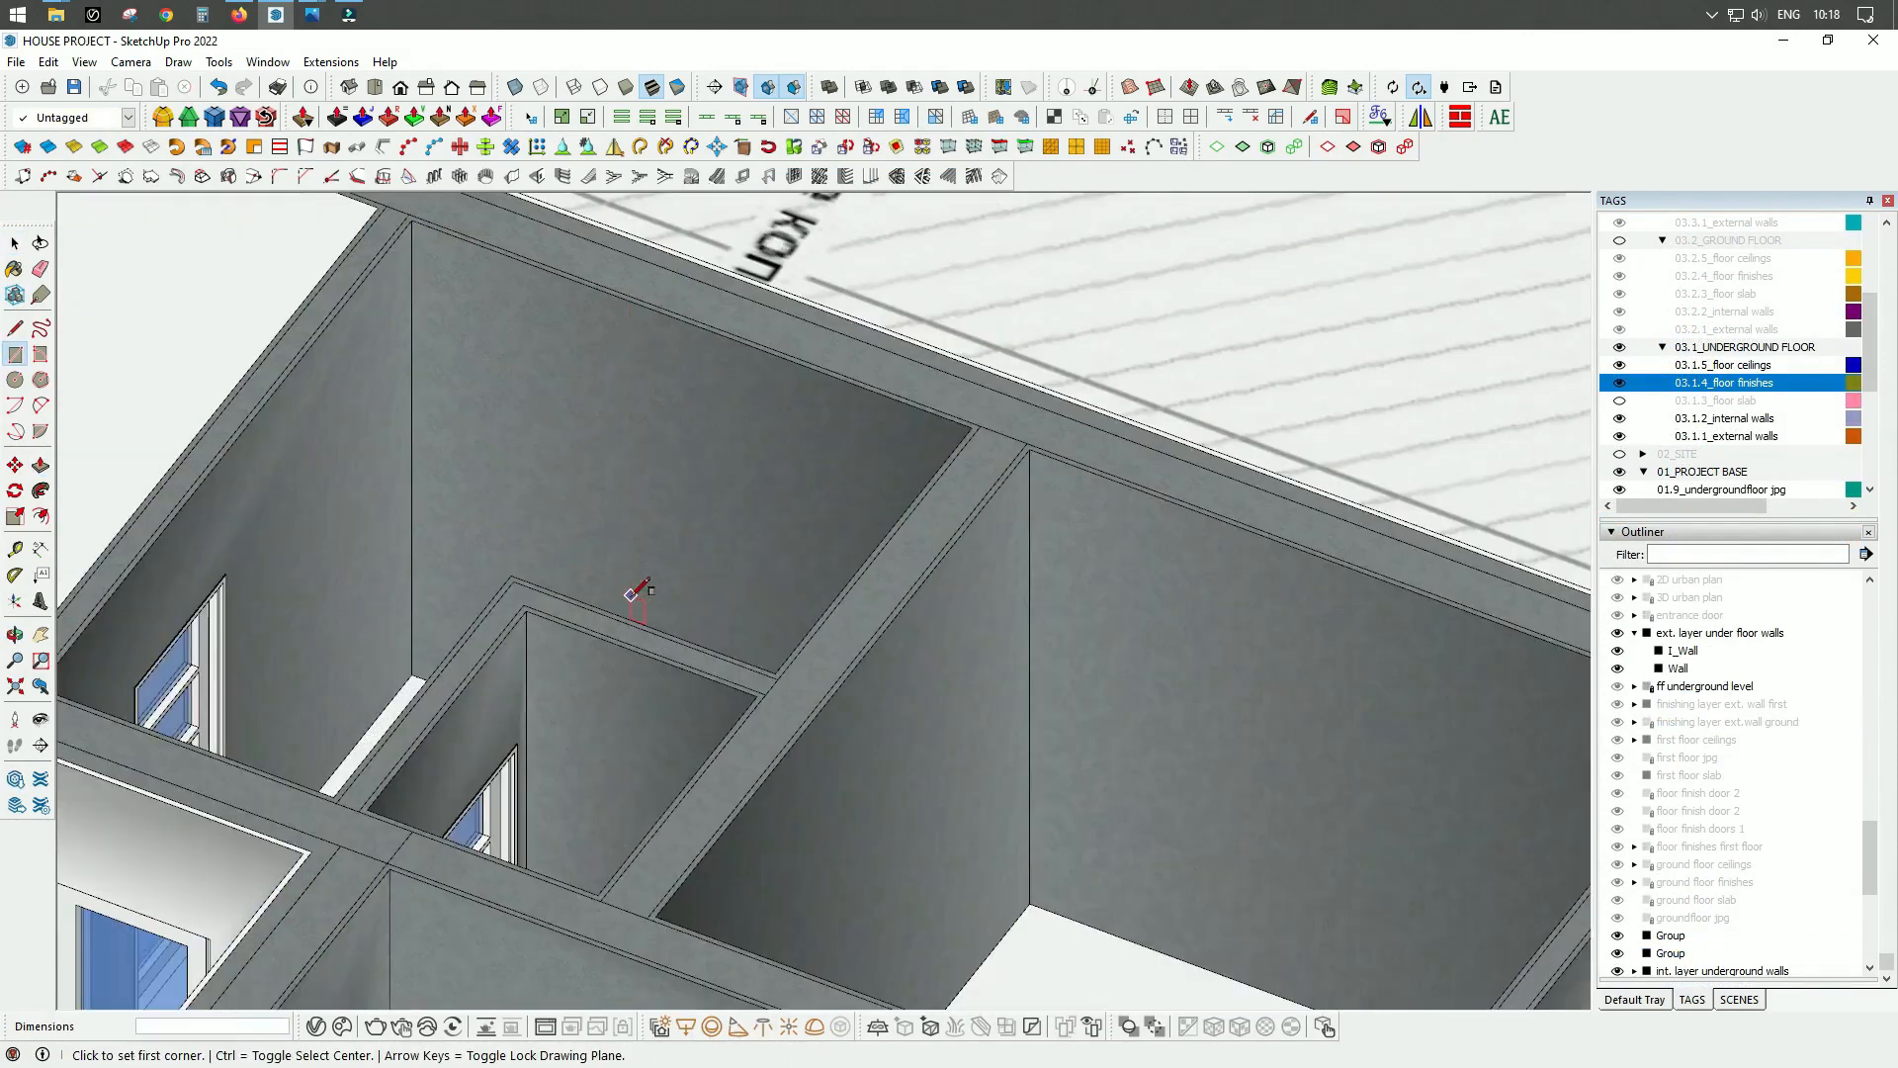
click(511, 575)
click(331, 796)
scroll(511, 692, down, 3)
scroll(296, 673, up, 3)
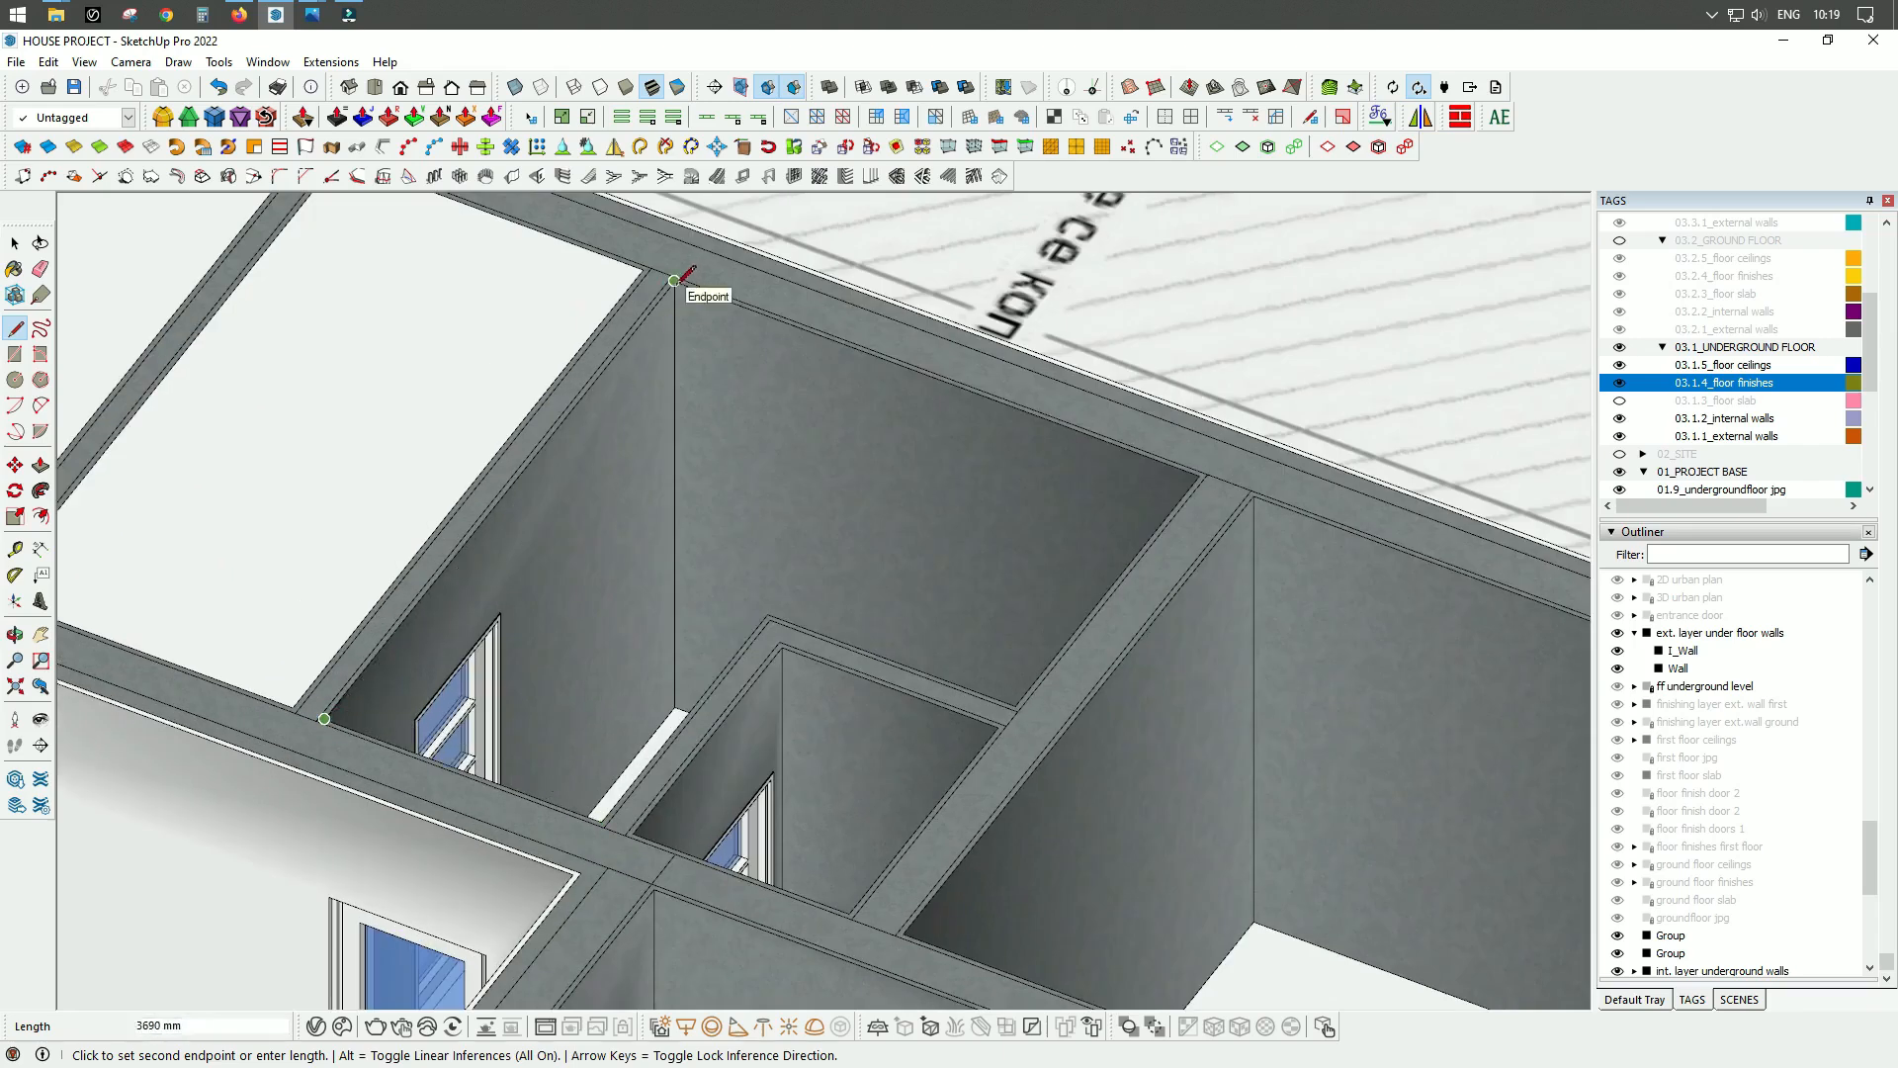
click(710, 608)
double_click(842, 481)
key(p)
click(842, 481)
key(space)
key(Escape)
Step: Draw a ceiling rectangle over the small inner room enclosed by the L-shaped room, group it and extrude it
shift+middle_drag(858, 727, 669, 565)
key(r)
click(596, 484)
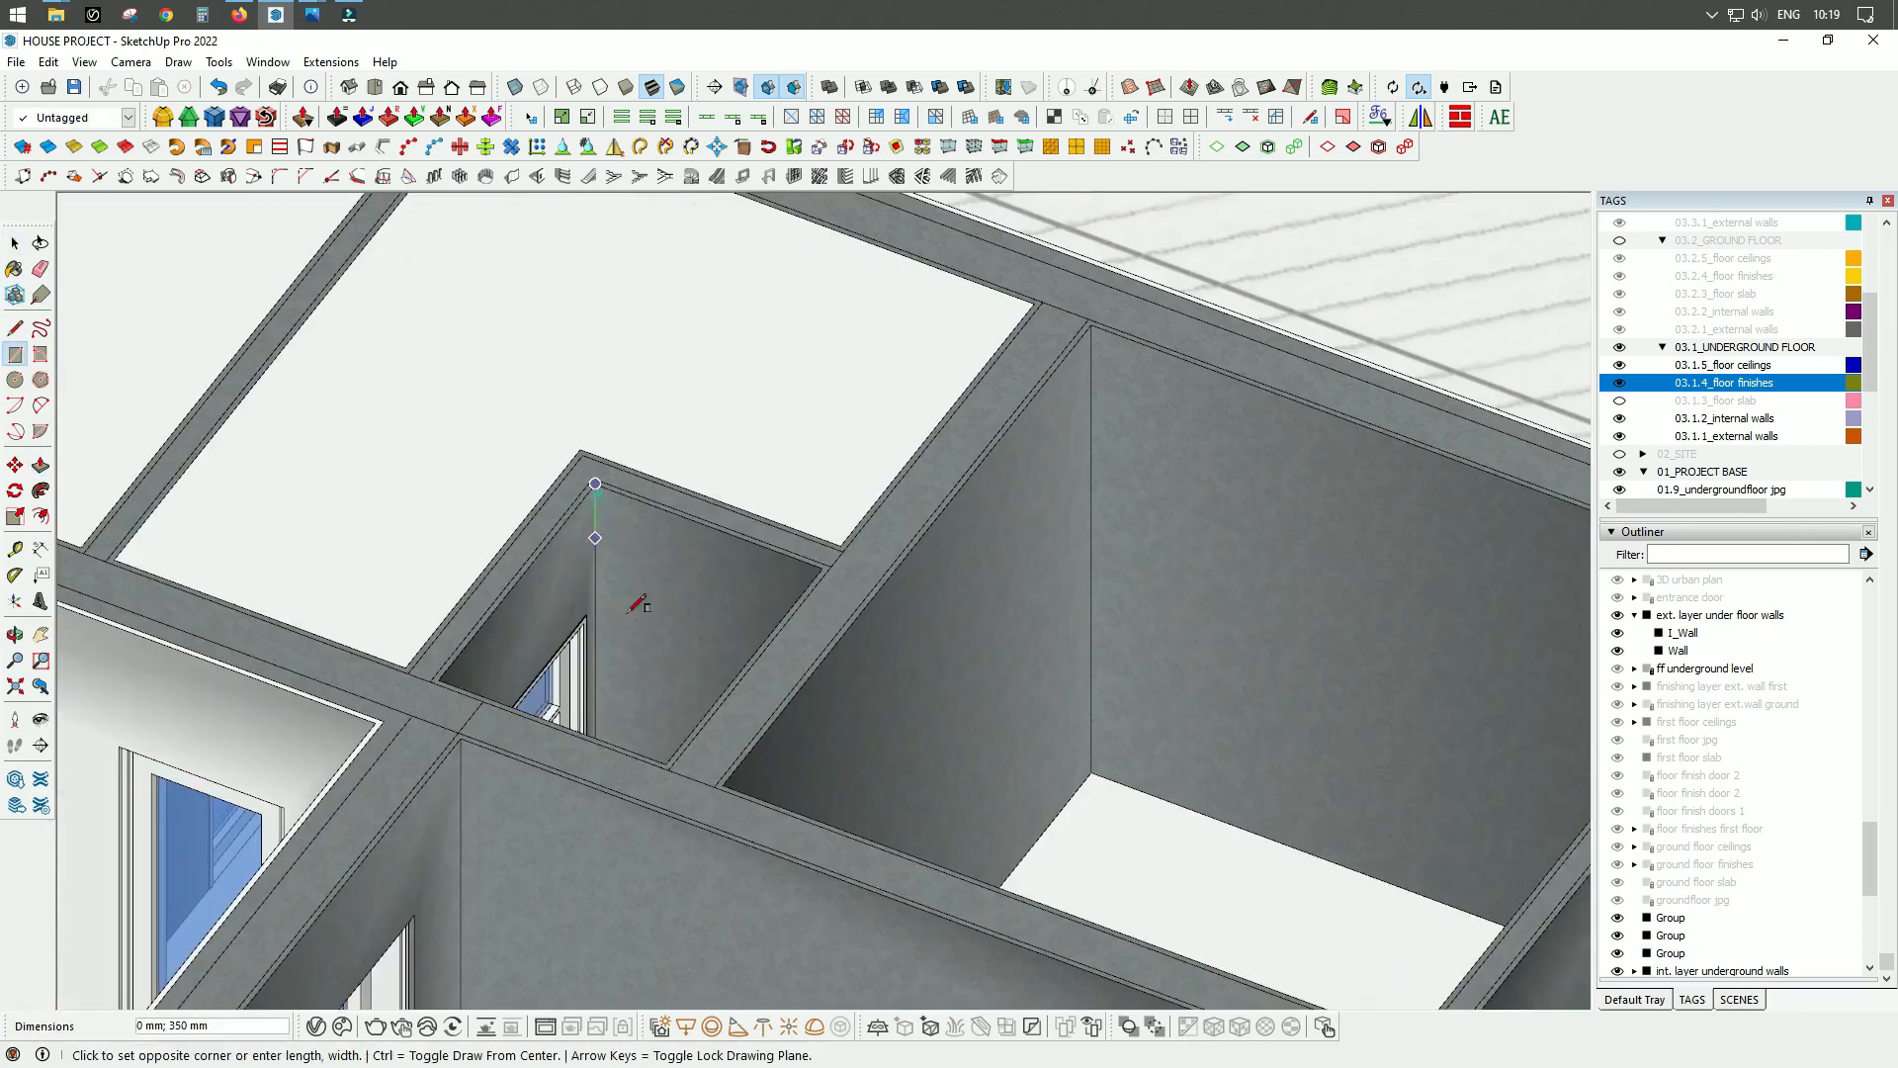
double_click(722, 591)
key(p)
double_click(644, 720)
key(space)
key(Escape)
Step: Draw a 3750 x 3875 mm ceiling rectangle over the room beyond the L-shaped room, group it and extrude it
scroll(408, 394, down, 2)
key(r)
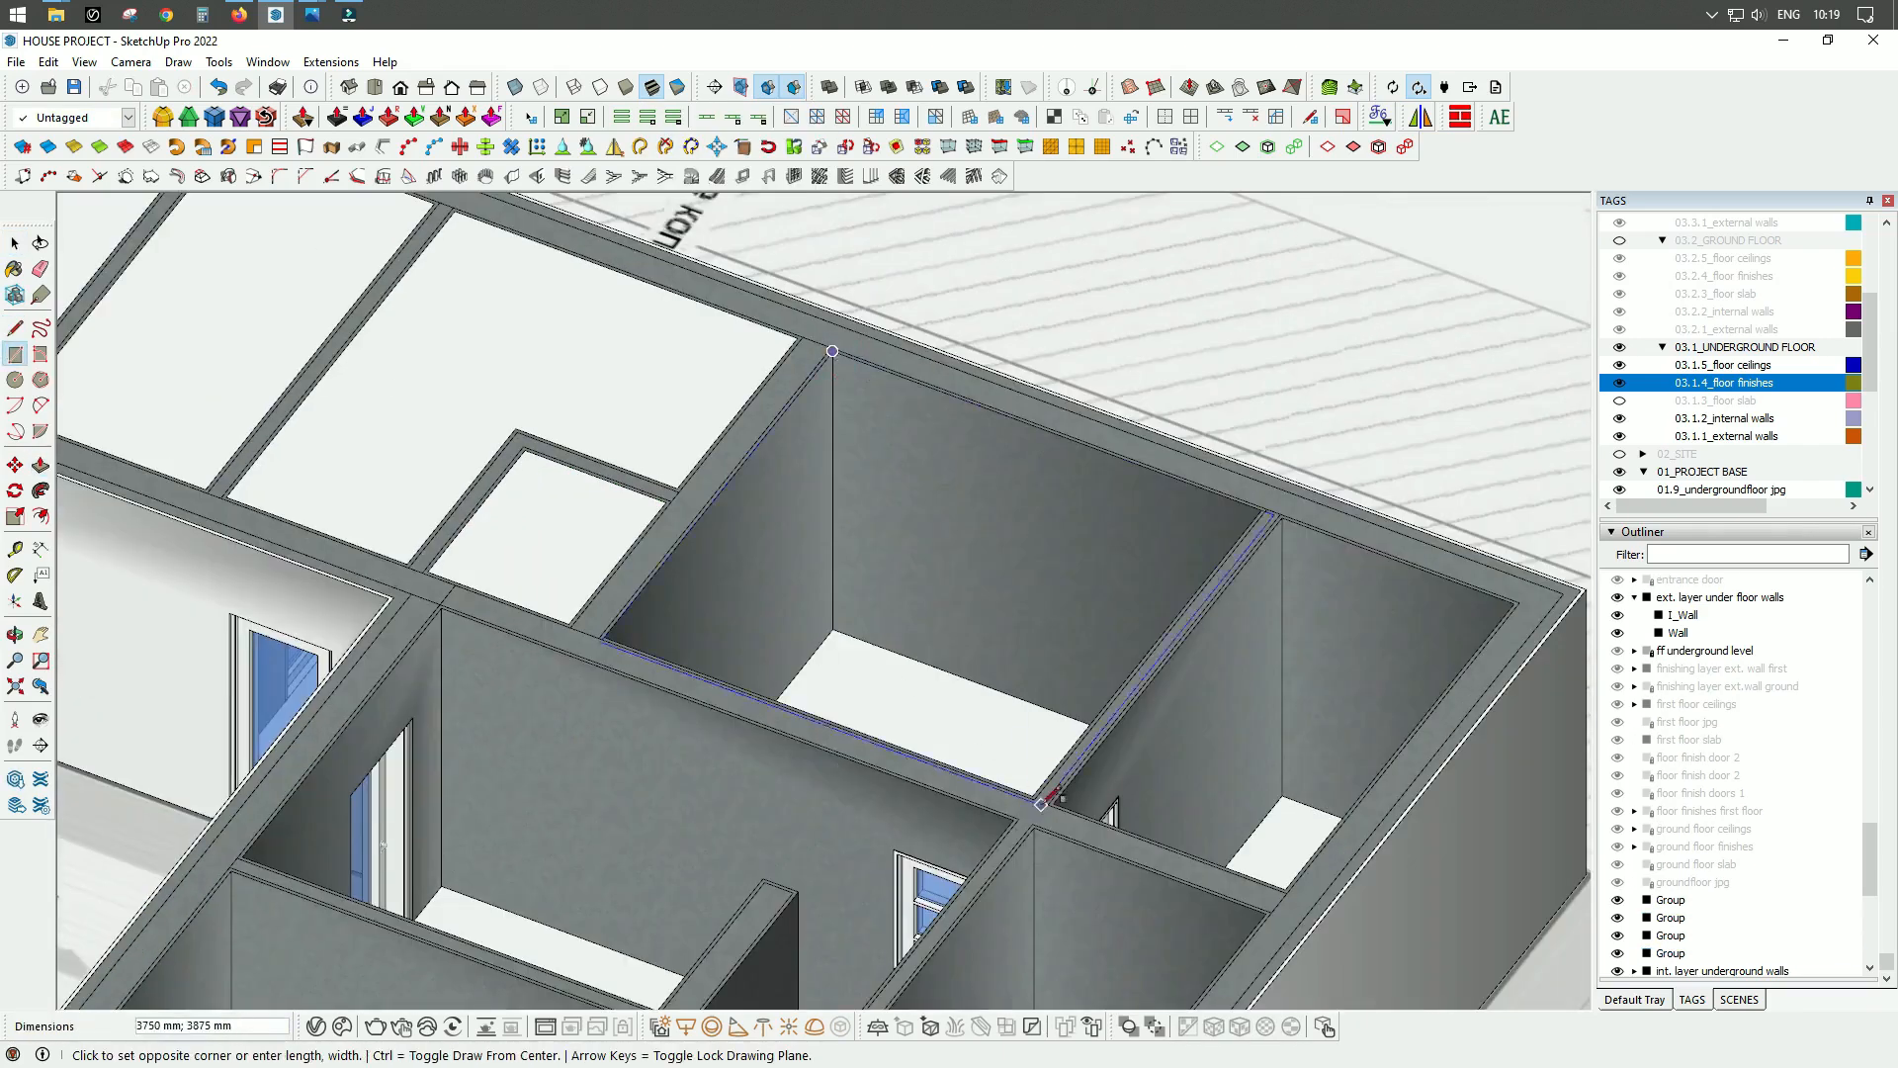
click(1040, 804)
key(space)
shift+middle_drag(1040, 805, 898, 785)
double_click(851, 584)
right_click(846, 591)
click(915, 199)
double_click(859, 573)
Step: Draw a ceiling rectangle over the back corner room, make it a group and extrude it 150 mm
key(r)
click(941, 415)
click(945, 729)
double_click(881, 632)
right_click(881, 632)
click(949, 229)
double_click(848, 704)
key(p)
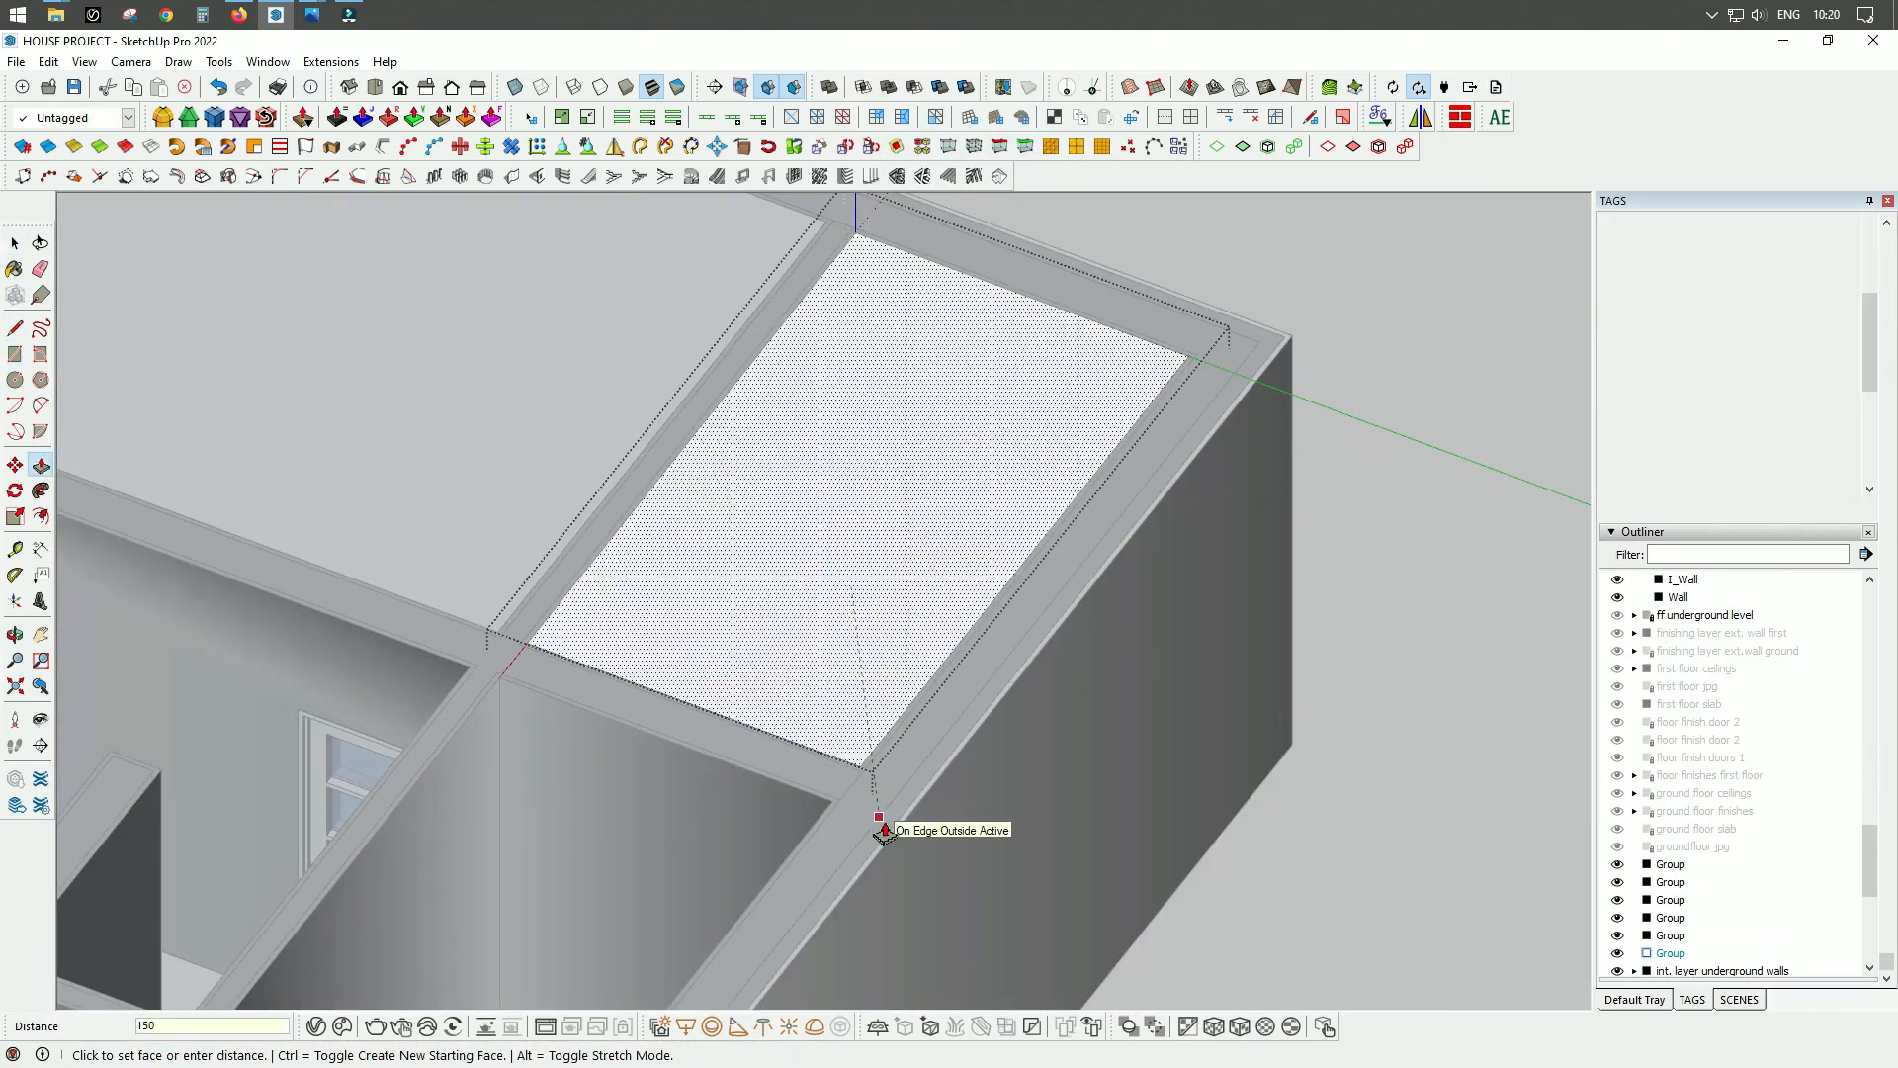
click(877, 826)
key(space)
key(Escape)
Step: Add a grouped ceiling over the room next to the back corner room, extruded to the same thickness
scroll(877, 827, down, 1)
shift+middle_drag(534, 999, 762, 718)
double_click(874, 638)
key(p)
click(857, 602)
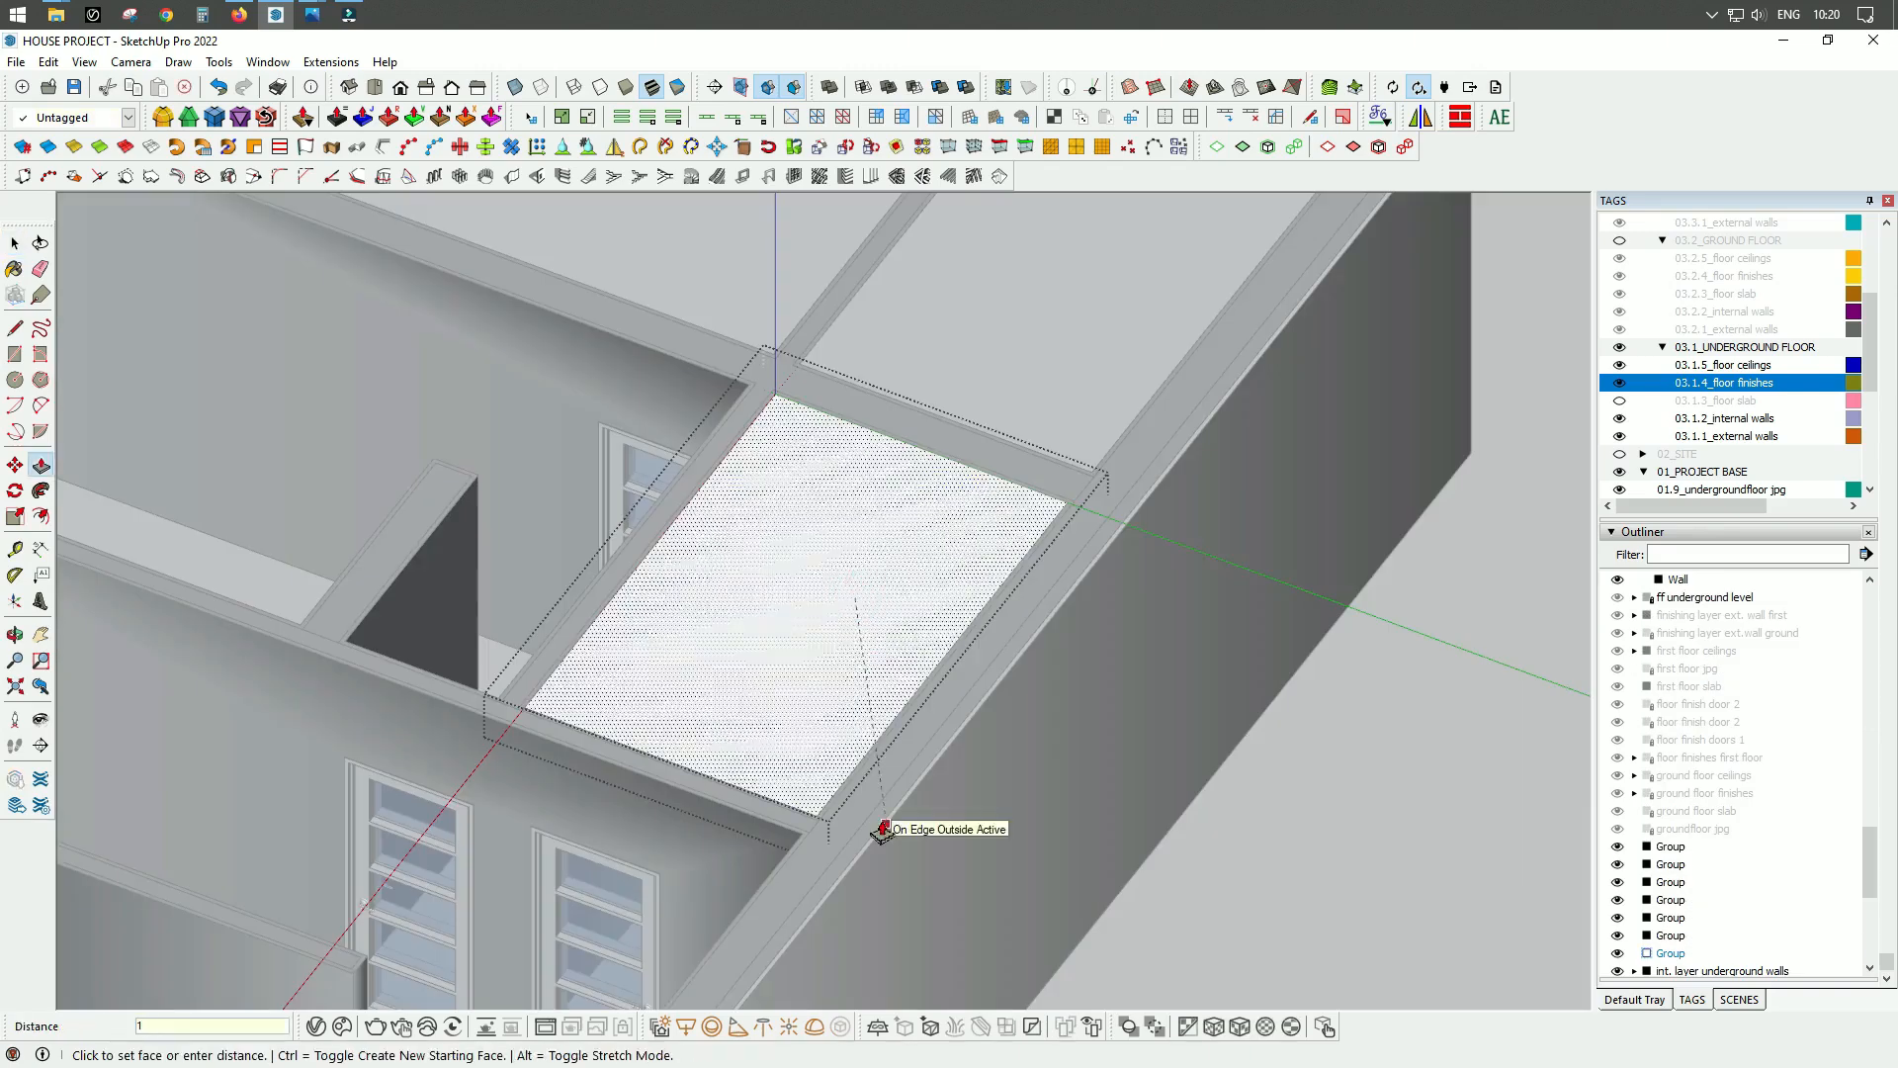
click(881, 830)
key(space)
Step: Draw a ceiling rectangle over the large room with the wide windows, make it a group and open it for editing
middle_drag(869, 465, 788, 436)
key(r)
click(441, 320)
scroll(524, 994, up, 4)
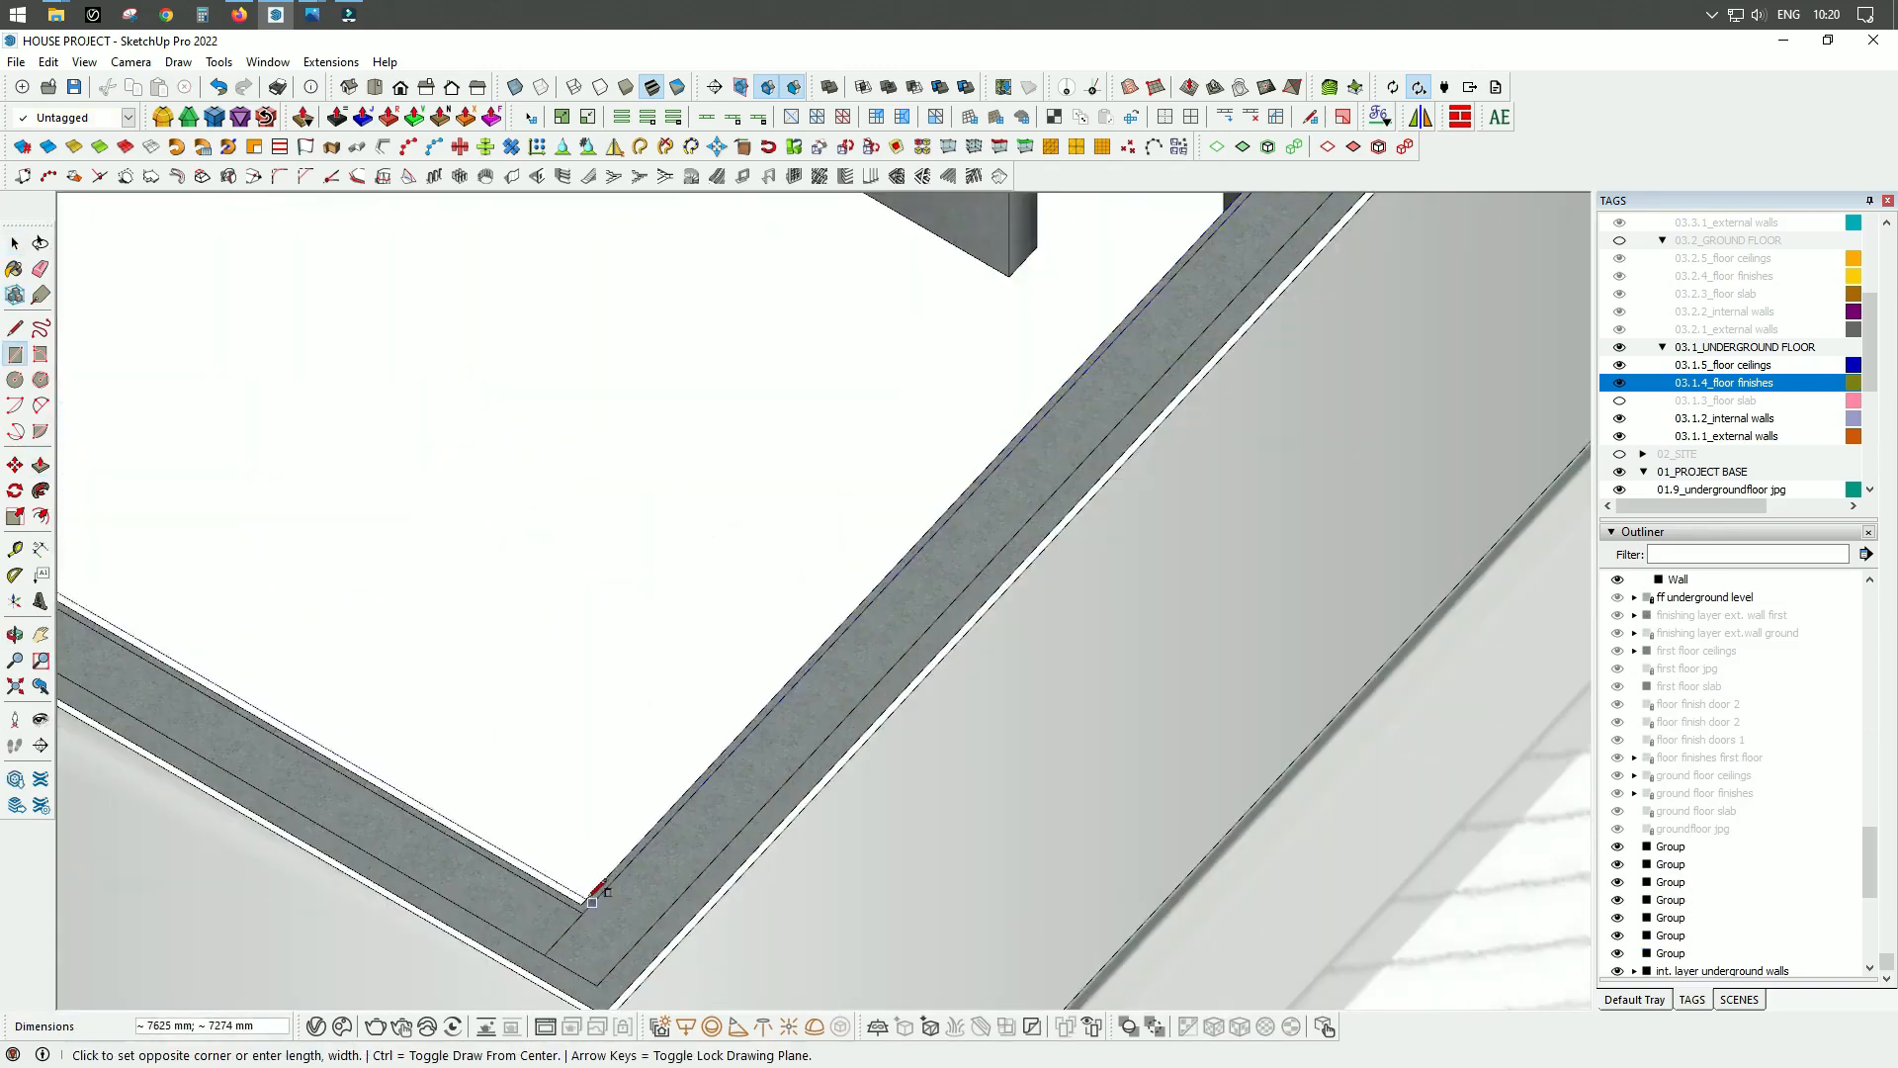
click(601, 894)
key(space)
double_click(614, 691)
right_click(615, 691)
click(683, 290)
double_click(534, 337)
Step: Trace the tops of the freestanding wall pieces onto the large room's ceiling face
key(r)
click(818, 612)
shift+middle_drag(1001, 727, 839, 682)
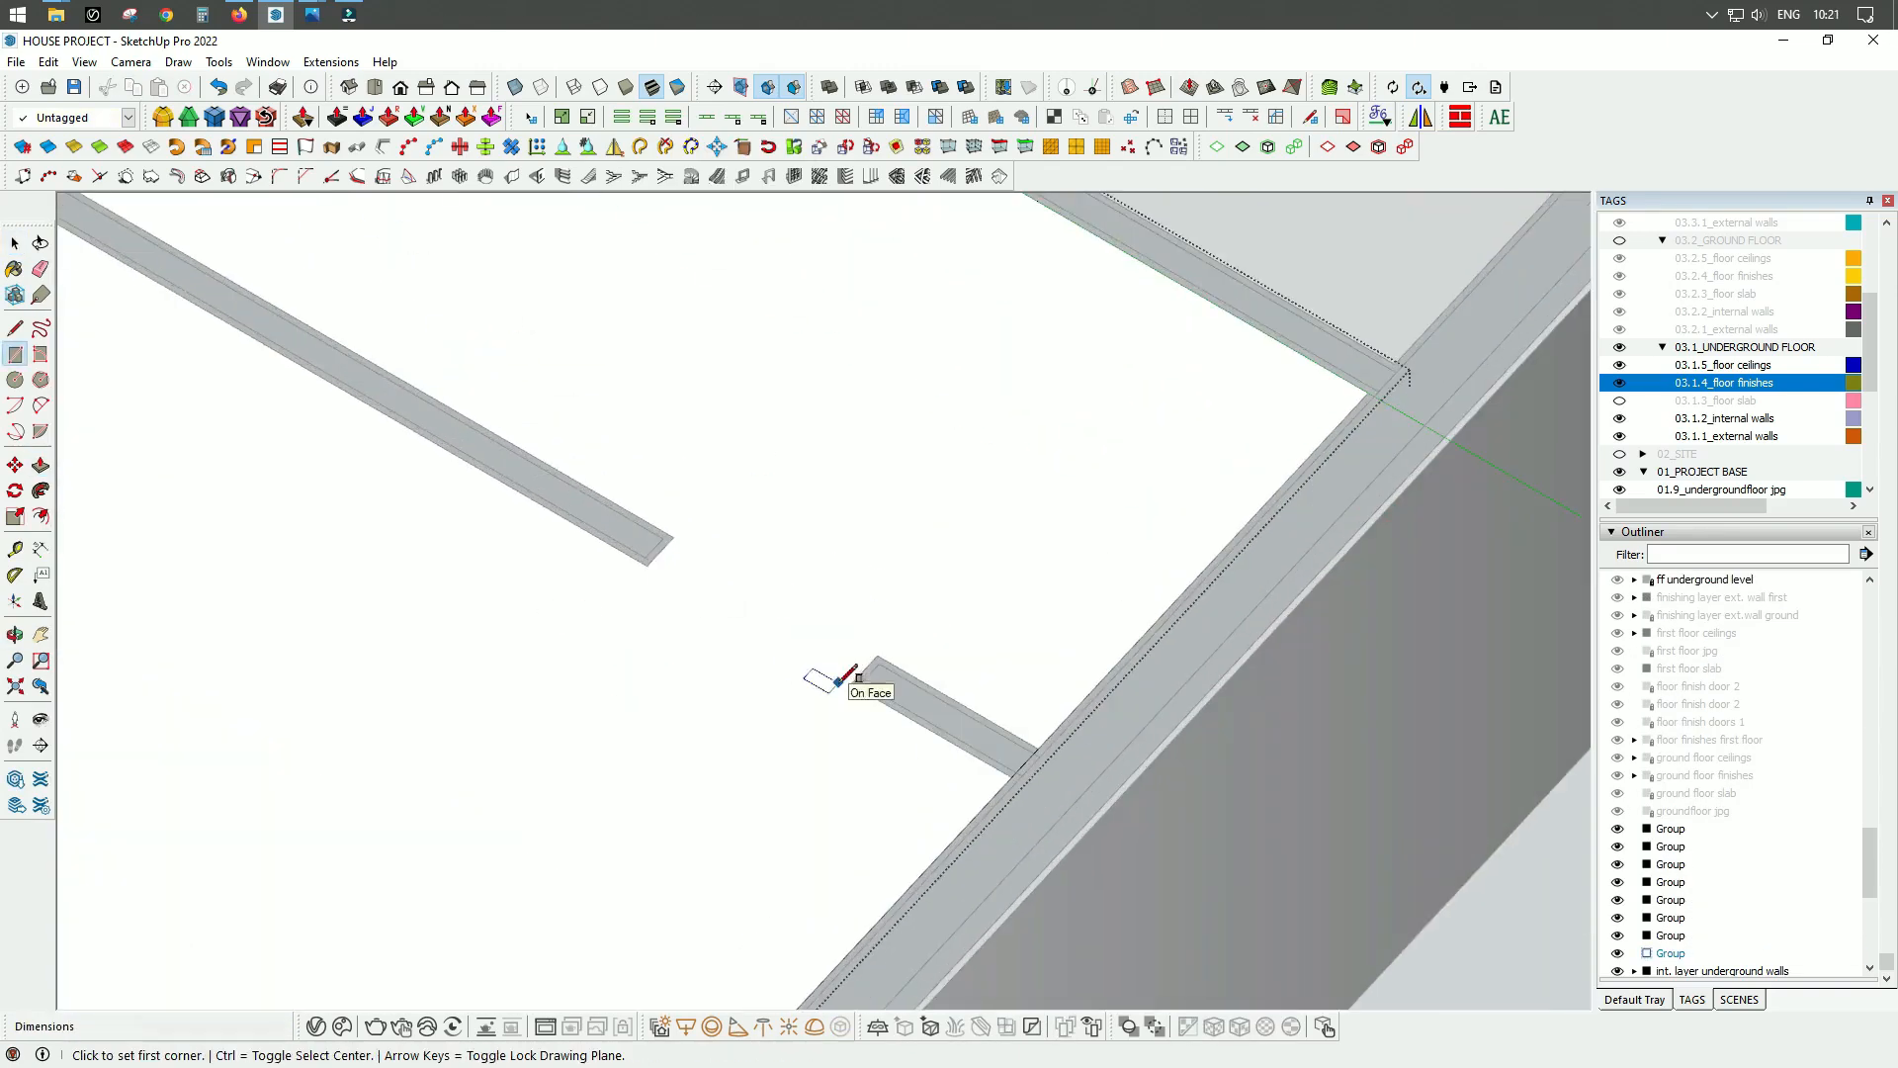
scroll(886, 653, up, 3)
key(Escape)
click(1185, 843)
click(826, 712)
click(1043, 779)
scroll(1038, 692, down, 5)
click(734, 514)
click(668, 578)
click(295, 361)
Step: Extrude the large room's ceiling 150 mm, leaving the traced wall pieces out of it
scroll(574, 486, down, 5)
key(space)
click(632, 629)
key(p)
click(632, 640)
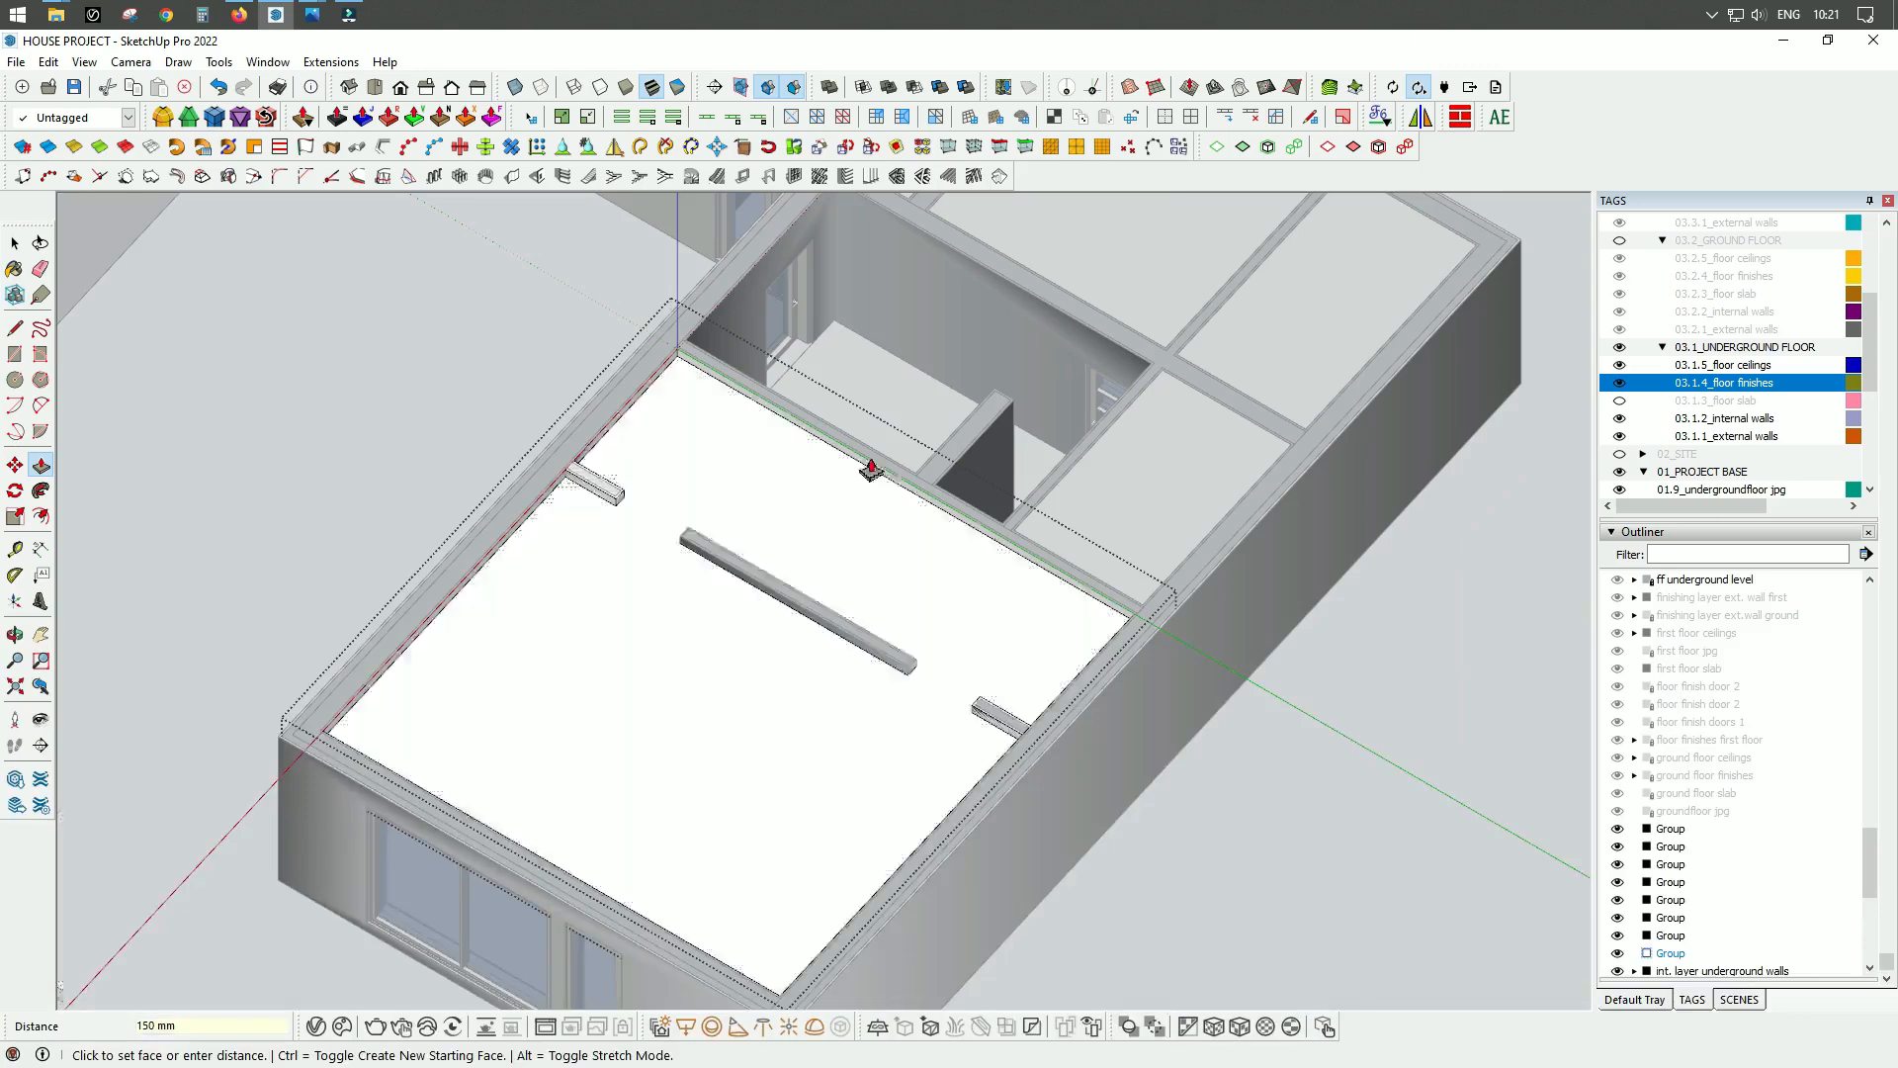
click(869, 471)
scroll(860, 579, up, 2)
click(640, 420)
click(341, 436)
scroll(381, 425, up, 2)
key(space)
click(699, 613)
Step: Outline the ceiling of the remaining middle room with lines, following the edges of its projecting wall
scroll(399, 370, down, 3)
middle_drag(930, 554, 781, 613)
click(986, 620)
key(l)
click(699, 339)
scroll(945, 511, up, 4)
shift+middle_drag(272, 977, 598, 727)
click(986, 507)
click(920, 456)
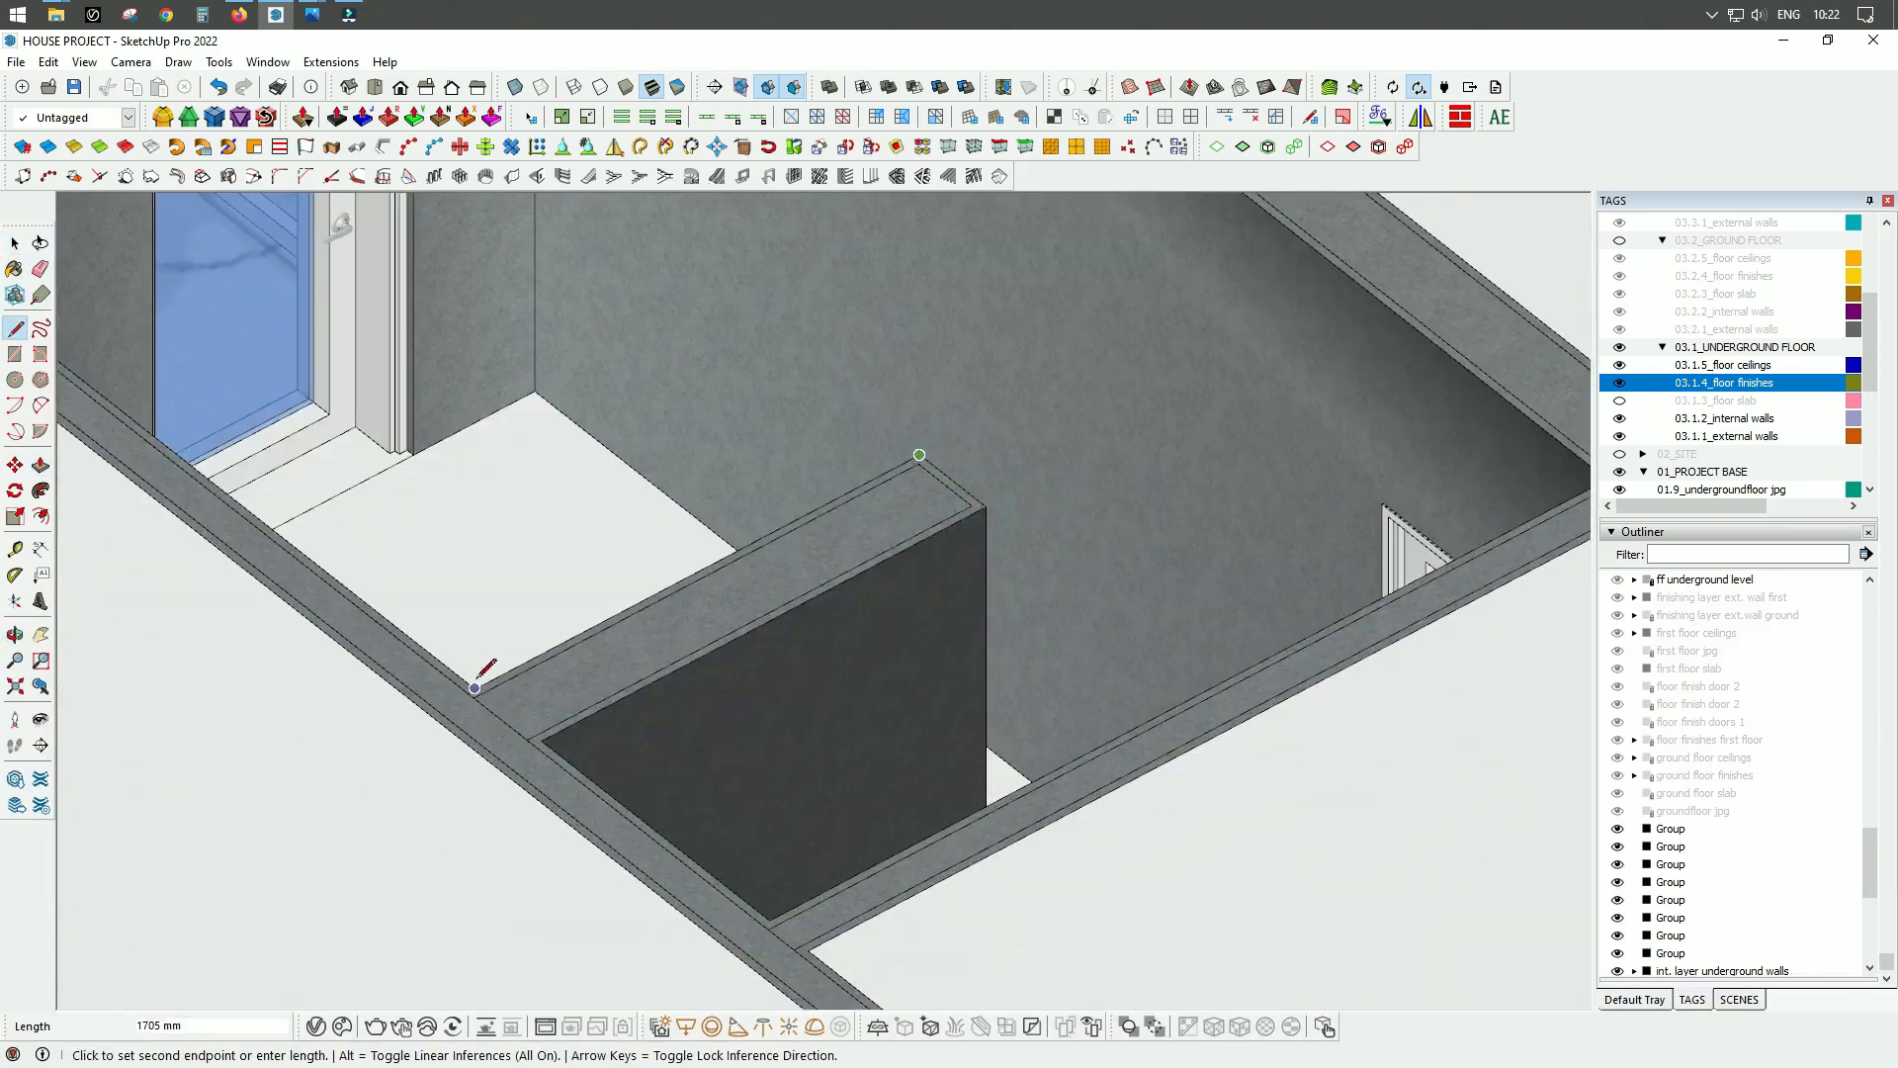
click(475, 690)
scroll(435, 643, down, 4)
click(587, 418)
Step: Group the middle room's ceiling face and extrude it 150 mm
key(space)
double_click(610, 556)
key(p)
double_click(669, 541)
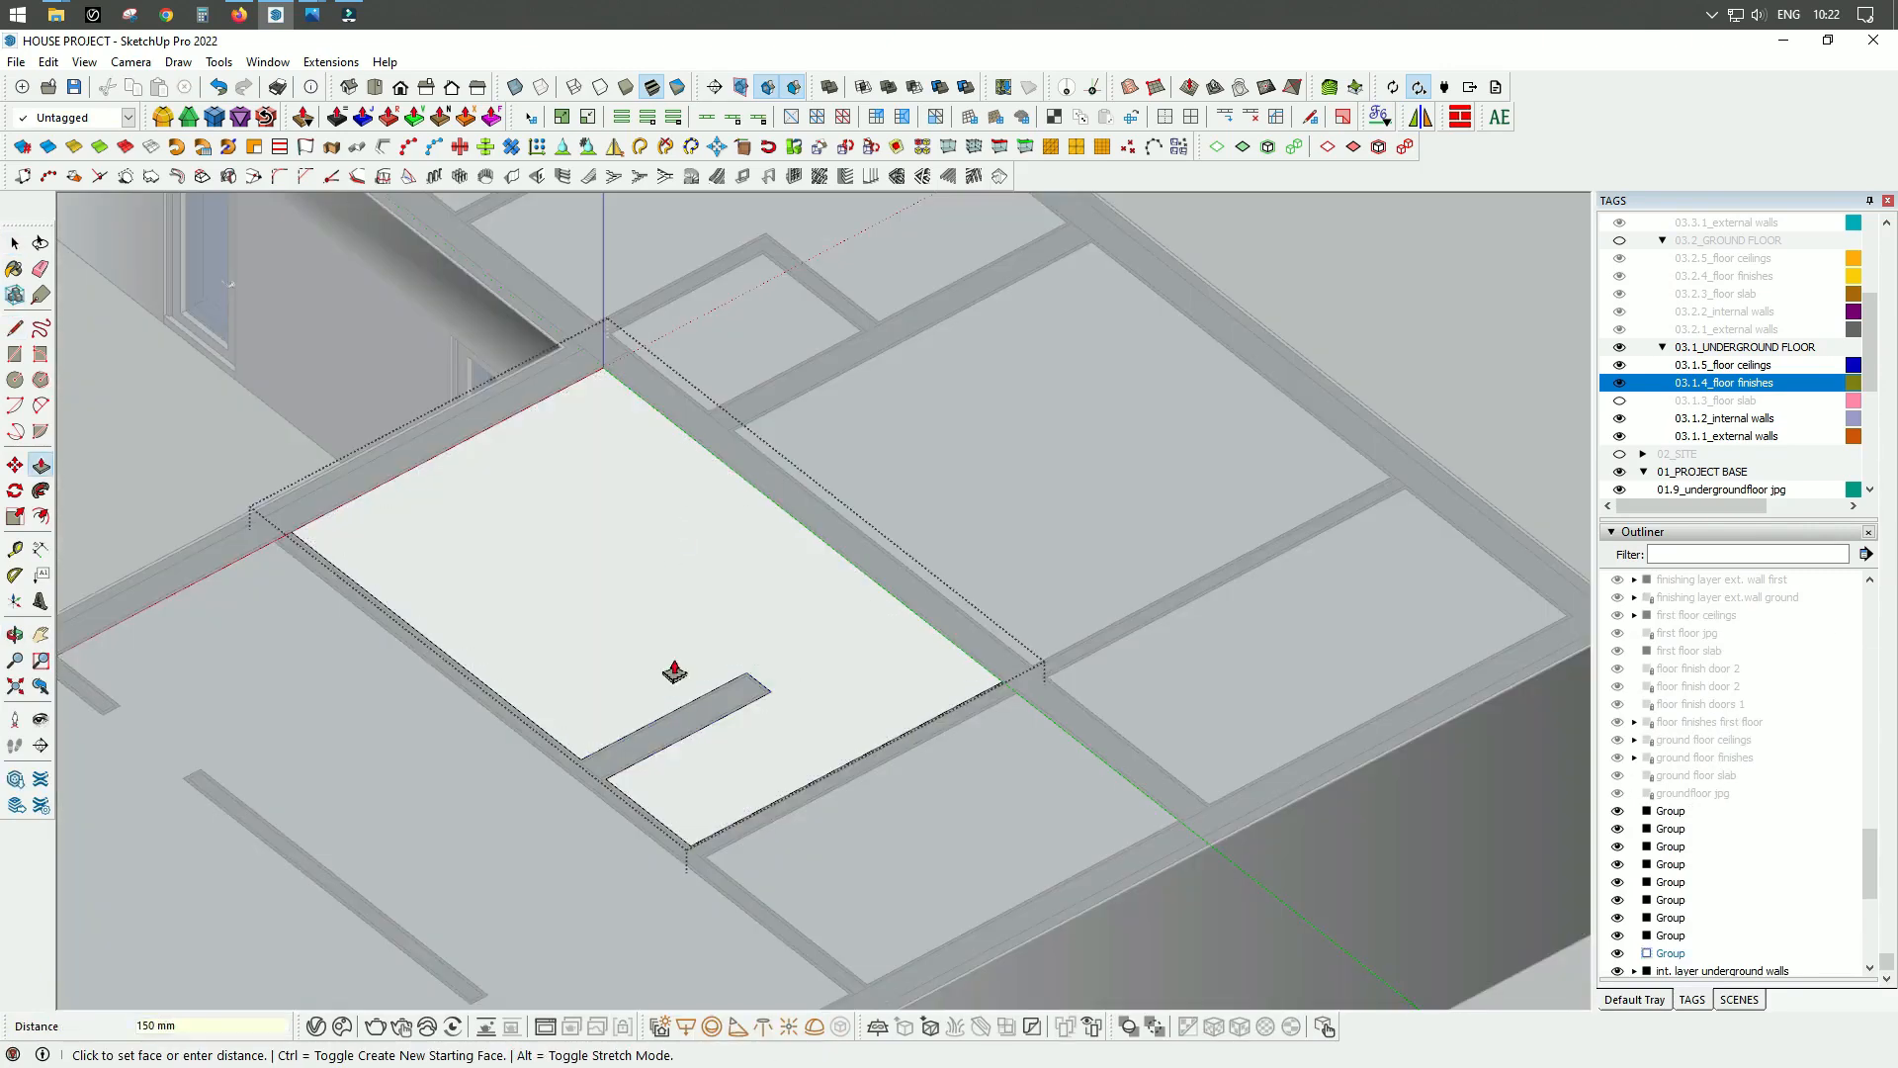
key(space)
Step: Select all the individual room ceilings of the underground floor and combine them into one group
scroll(673, 669, down, 2)
middle_drag(673, 669, 1199, 725)
click(1199, 725)
scroll(1200, 725, down, 1)
ctrl+click(327, 583)
ctrl+click(479, 547)
ctrl+click(965, 560)
ctrl+click(1021, 594)
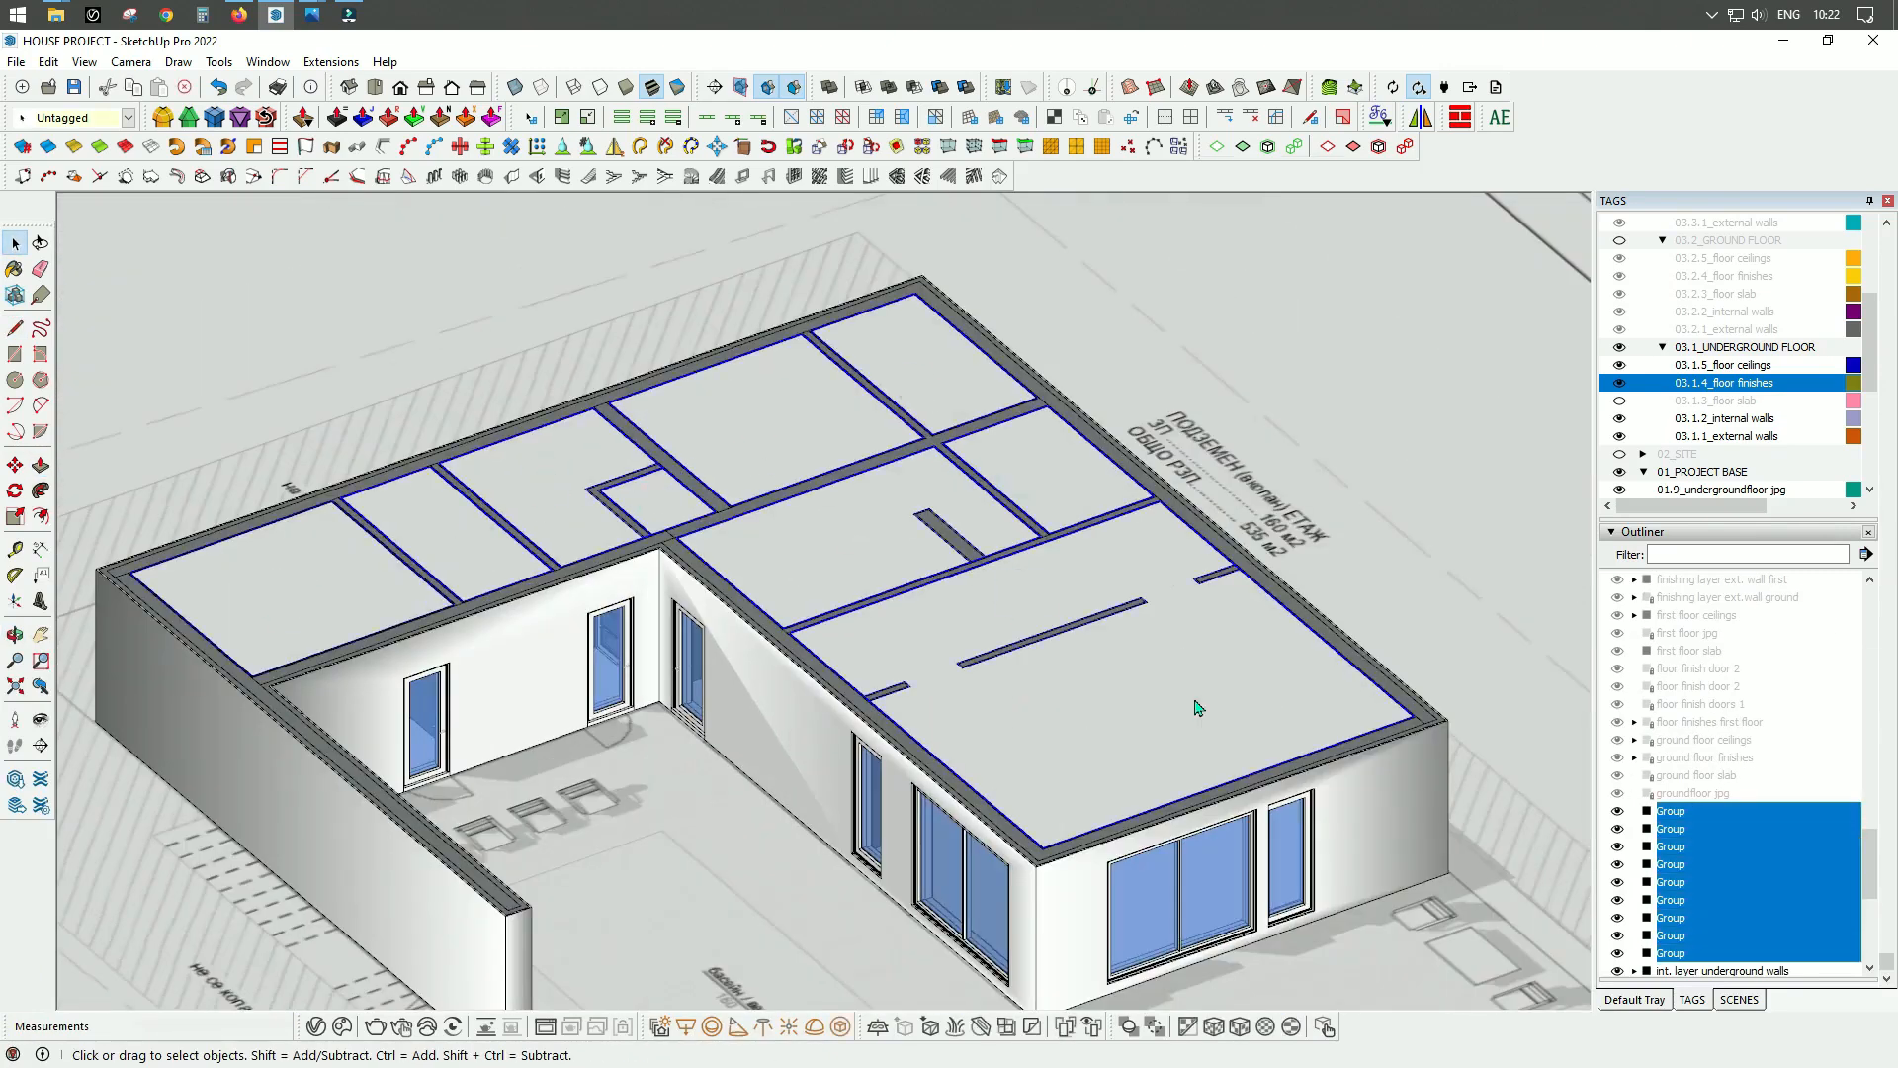
right_click(1197, 704)
click(1272, 326)
Step: Rename the combined group "ceilings underground floor" and assign it to the 03.1.5_floor ceilings tag
right_click(1712, 794)
click(1768, 783)
text(ceilings underground floor)
key(Return)
click(127, 116)
click(115, 503)
Step: Open the ceilings underground floor group and name its first two ceilings "ceiling techn.room" and "ceiling spa 01"
double_click(1175, 788)
scroll(345, 598, up, 2)
click(345, 598)
scroll(679, 603, down, 1)
right_click(1707, 742)
click(1755, 731)
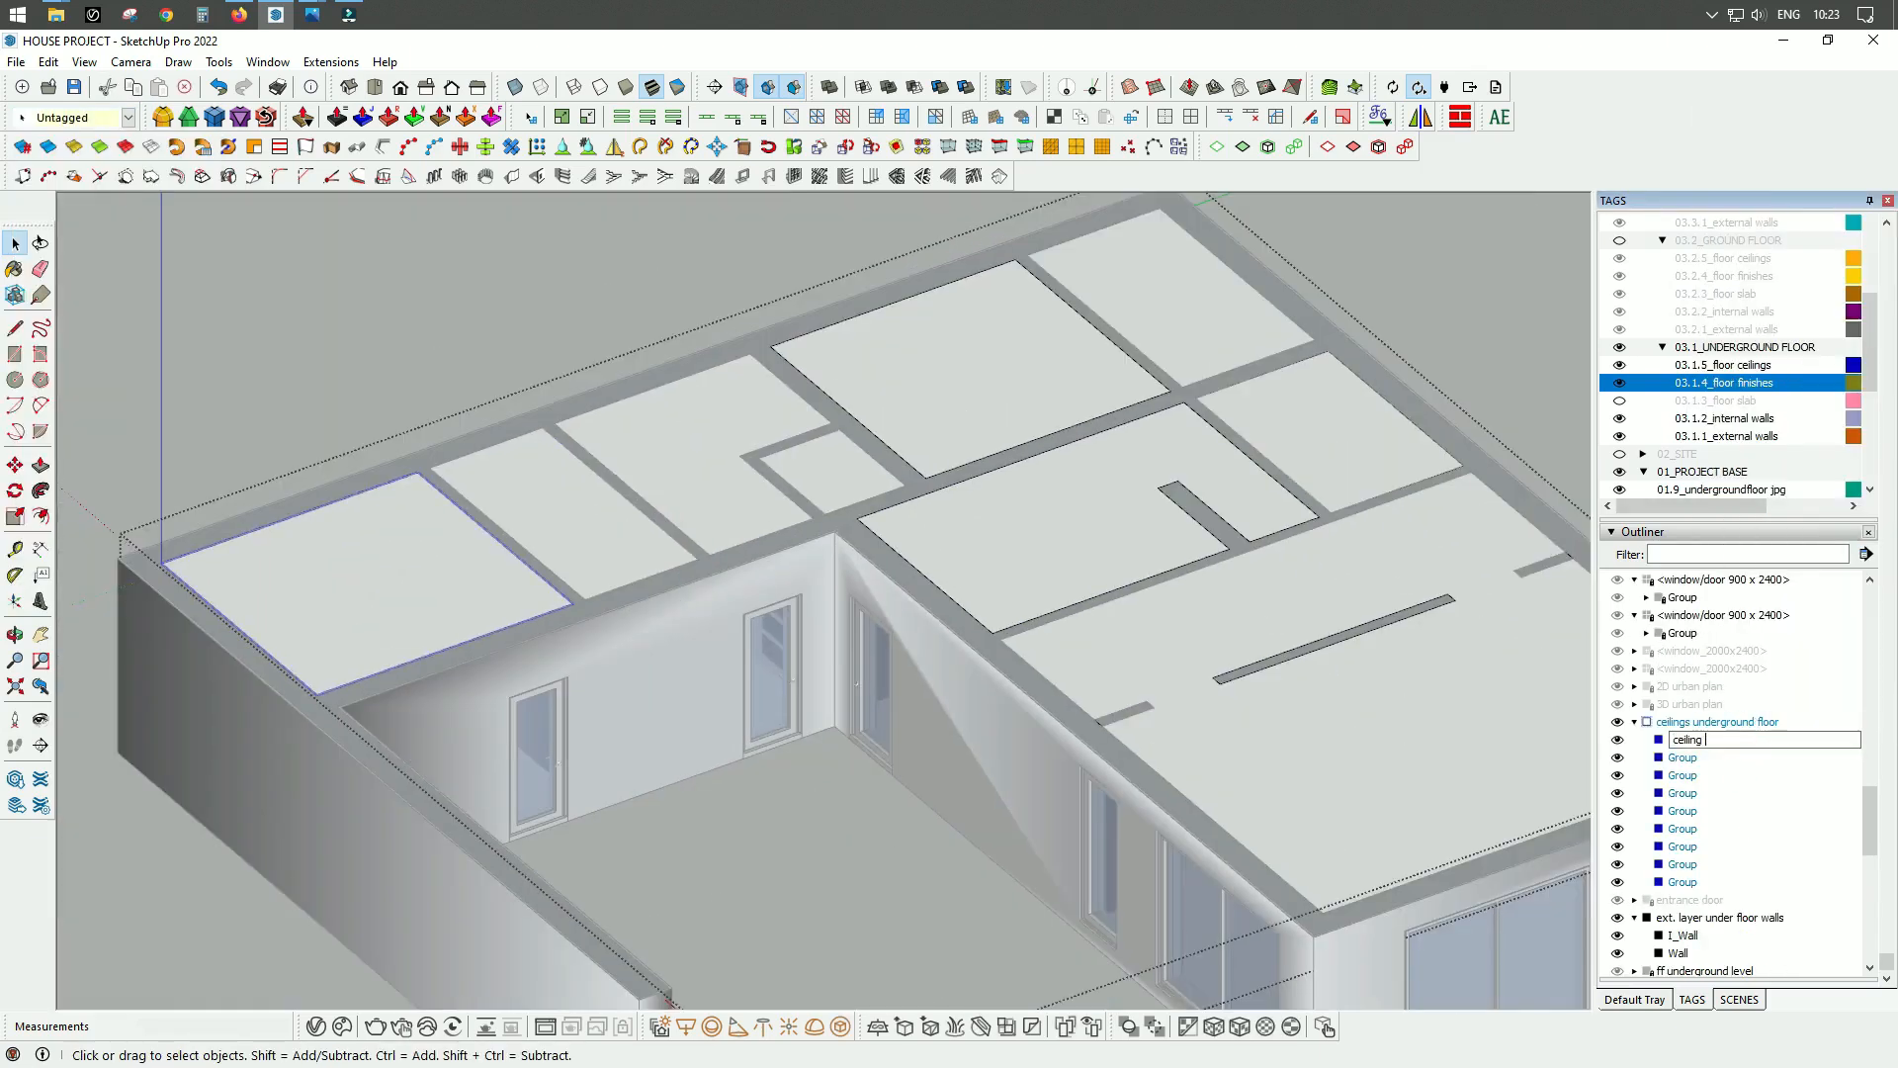
key(Return)
right_click(1715, 761)
click(1764, 750)
text(ceilin)
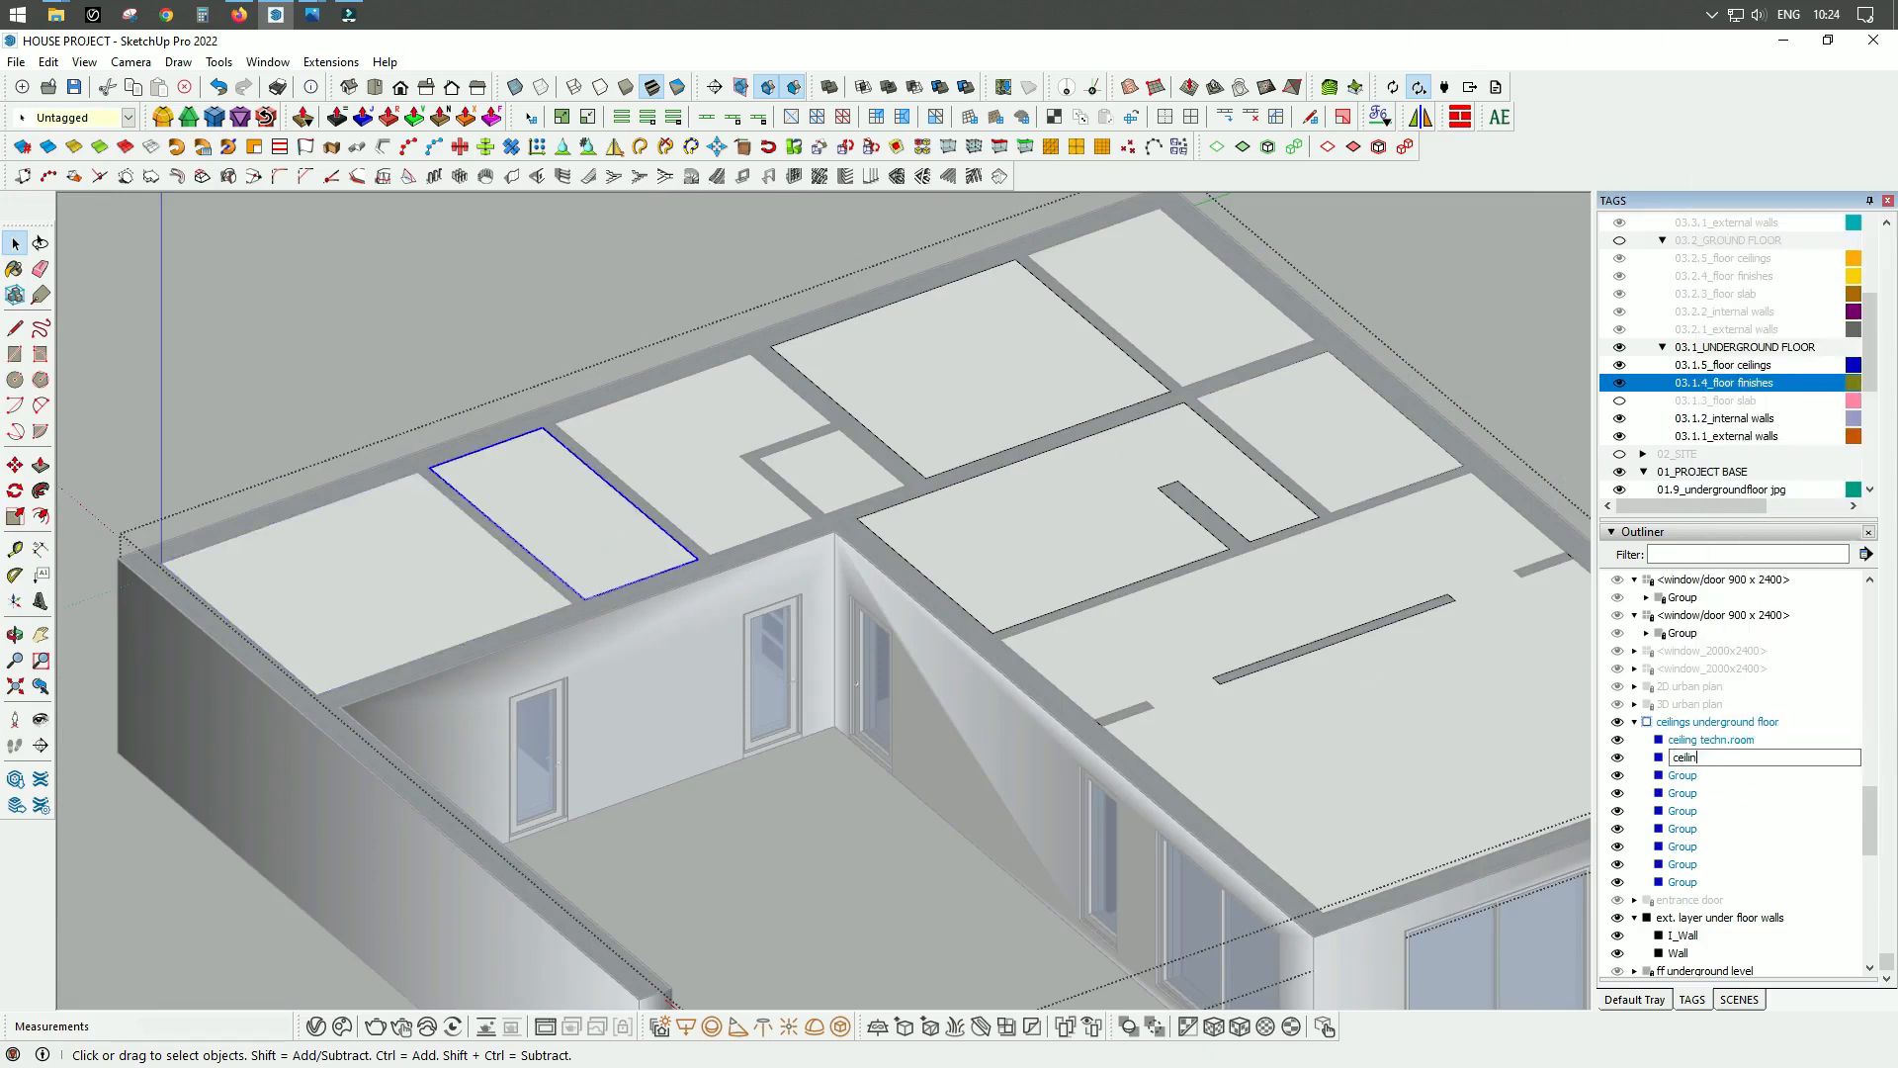
key(Return)
Step: Name the next two room ceilings "ceiling spa 02" and "ceiling wc spa"
click(700, 479)
double_click(1731, 781)
text(ceiling spa 02)
key(Return)
click(831, 473)
double_click(1754, 789)
text(ceiling wc spa)
key(Return)
Step: Name the storage and laundry room ceilings "ceiling storage" and "ceiling laundry"
right_click(979, 385)
double_click(1681, 811)
text(ceiling storage)
key(Return)
double_click(1741, 830)
text(ceiling laundry)
key(Return)
Step: Name the master bathroom and bedroom ceilings "ceiling bath master" and "ceiling master bed"
double_click(1755, 838)
text(ceiling bath master)
key(Return)
click(1295, 579)
double_click(1754, 860)
text(ceiling master bed)
key(Return)
Step: Name the lobby ceiling, the last unnamed one in the group, "ceiling lobby under"
click(1131, 509)
double_click(1756, 881)
text(ceiling lobby under)
key(Return)
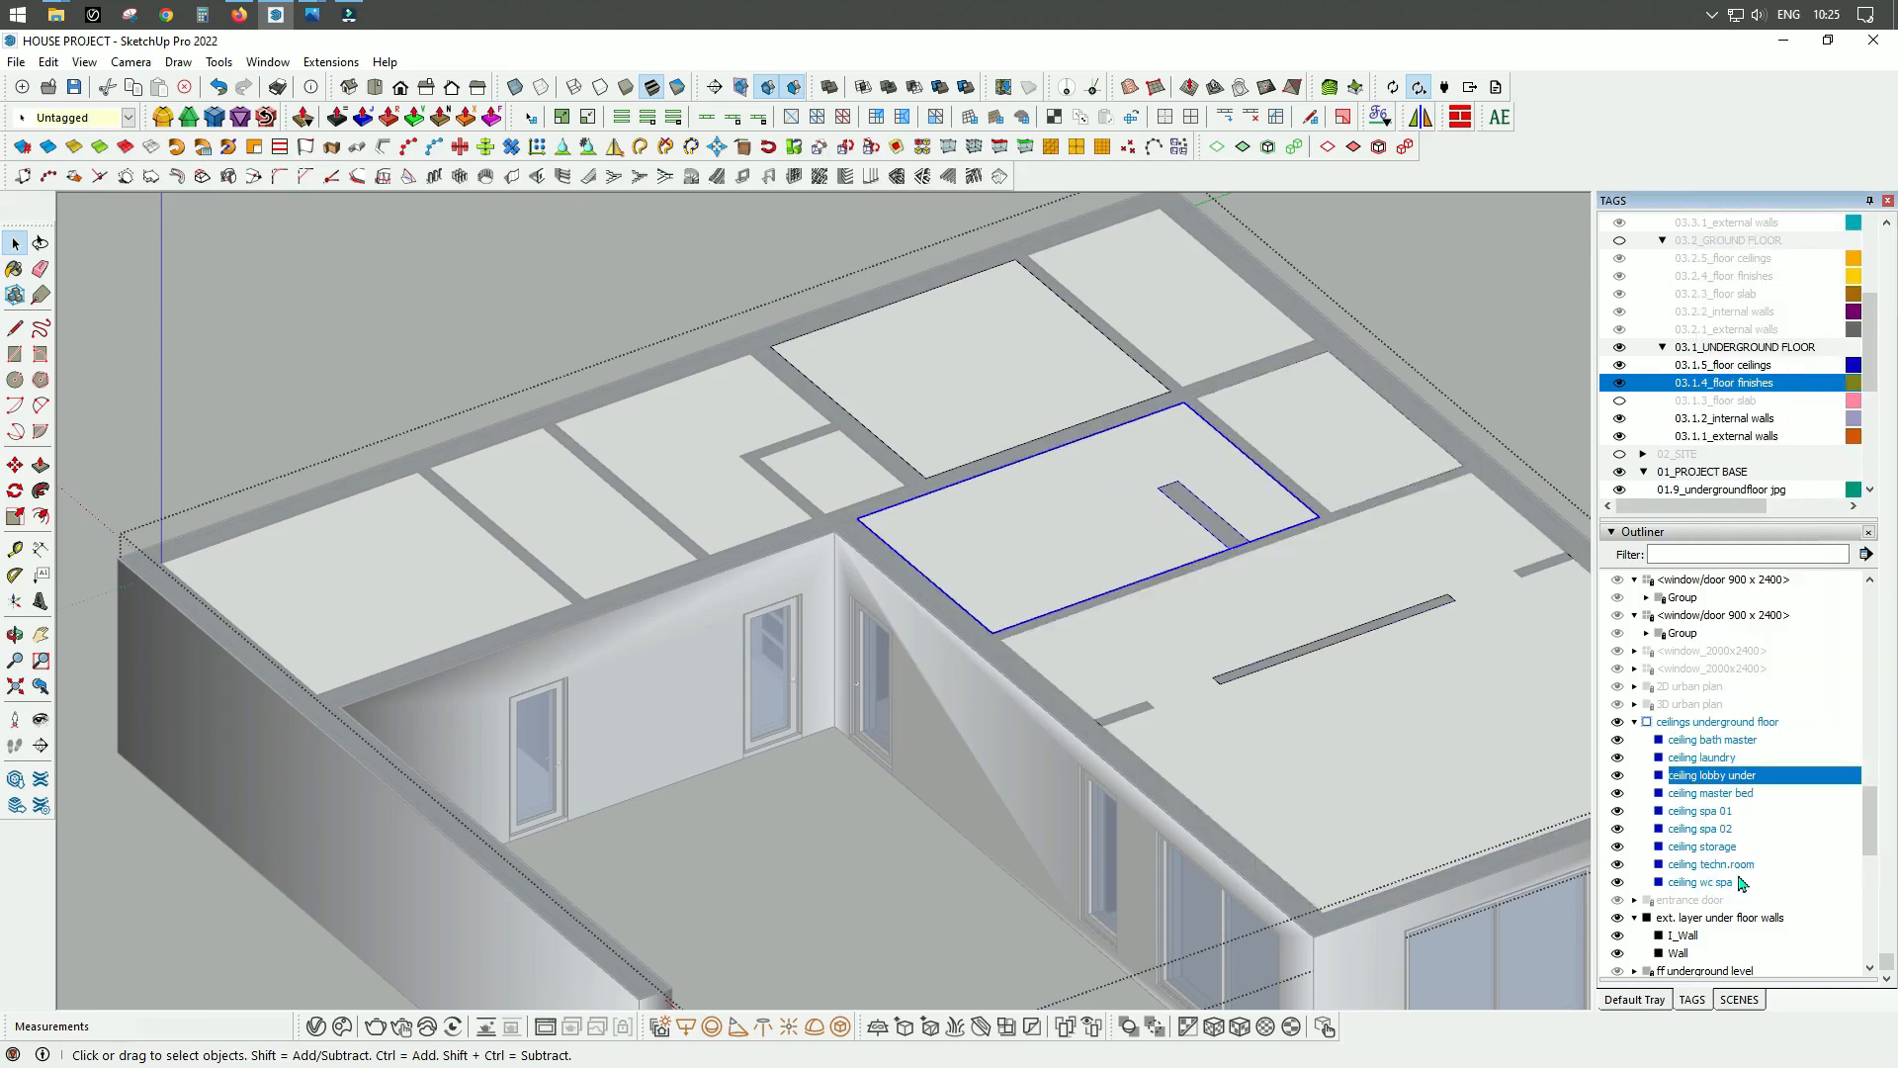
right_click(1741, 729)
click(1740, 183)
Step: Examine the underground floor's walls, windows, doors and ceilings against the plan image beneath the model
middle_drag(366, 480, 466, 449)
scroll(466, 449, down, 3)
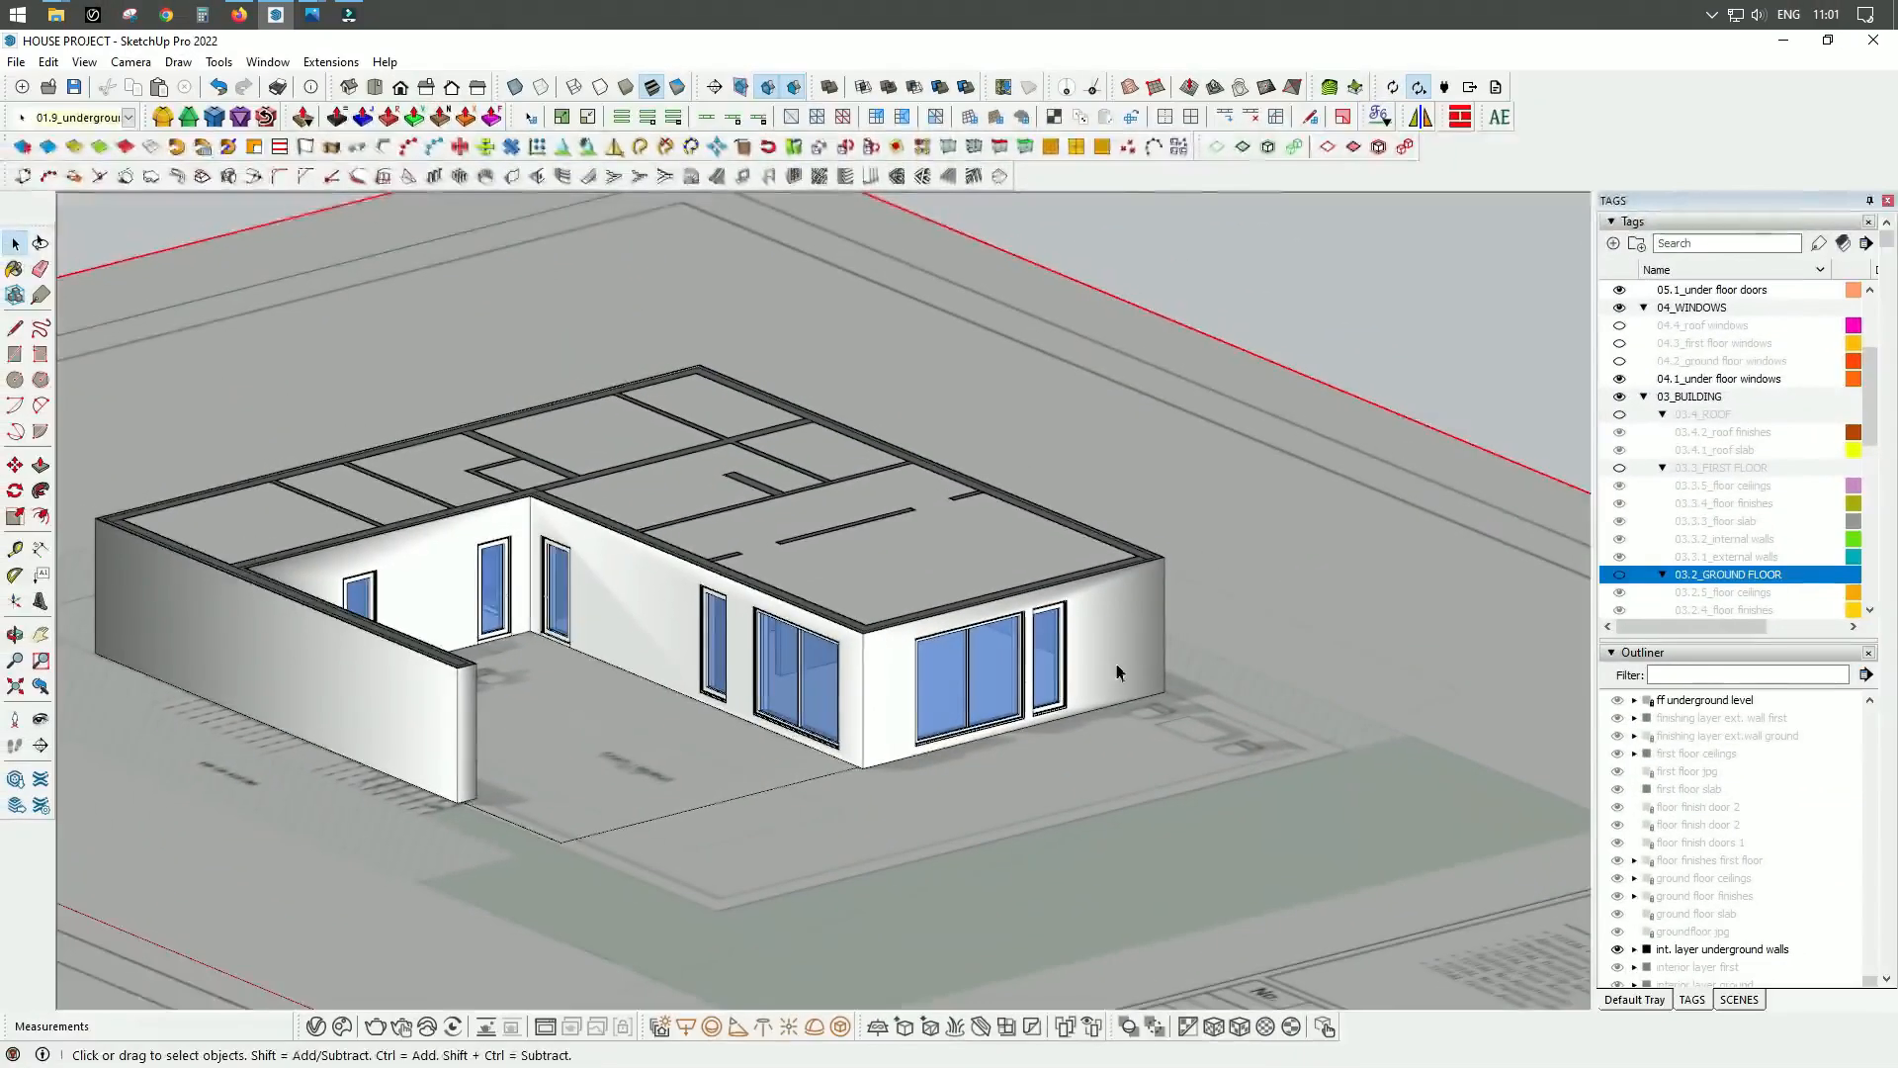
drag(1117, 662, 757, 708)
middle_drag(758, 708, 1170, 686)
scroll(846, 710, up, 3)
middle_drag(1016, 730, 940, 708)
scroll(1019, 680, down, 3)
scroll(796, 655, up, 5)
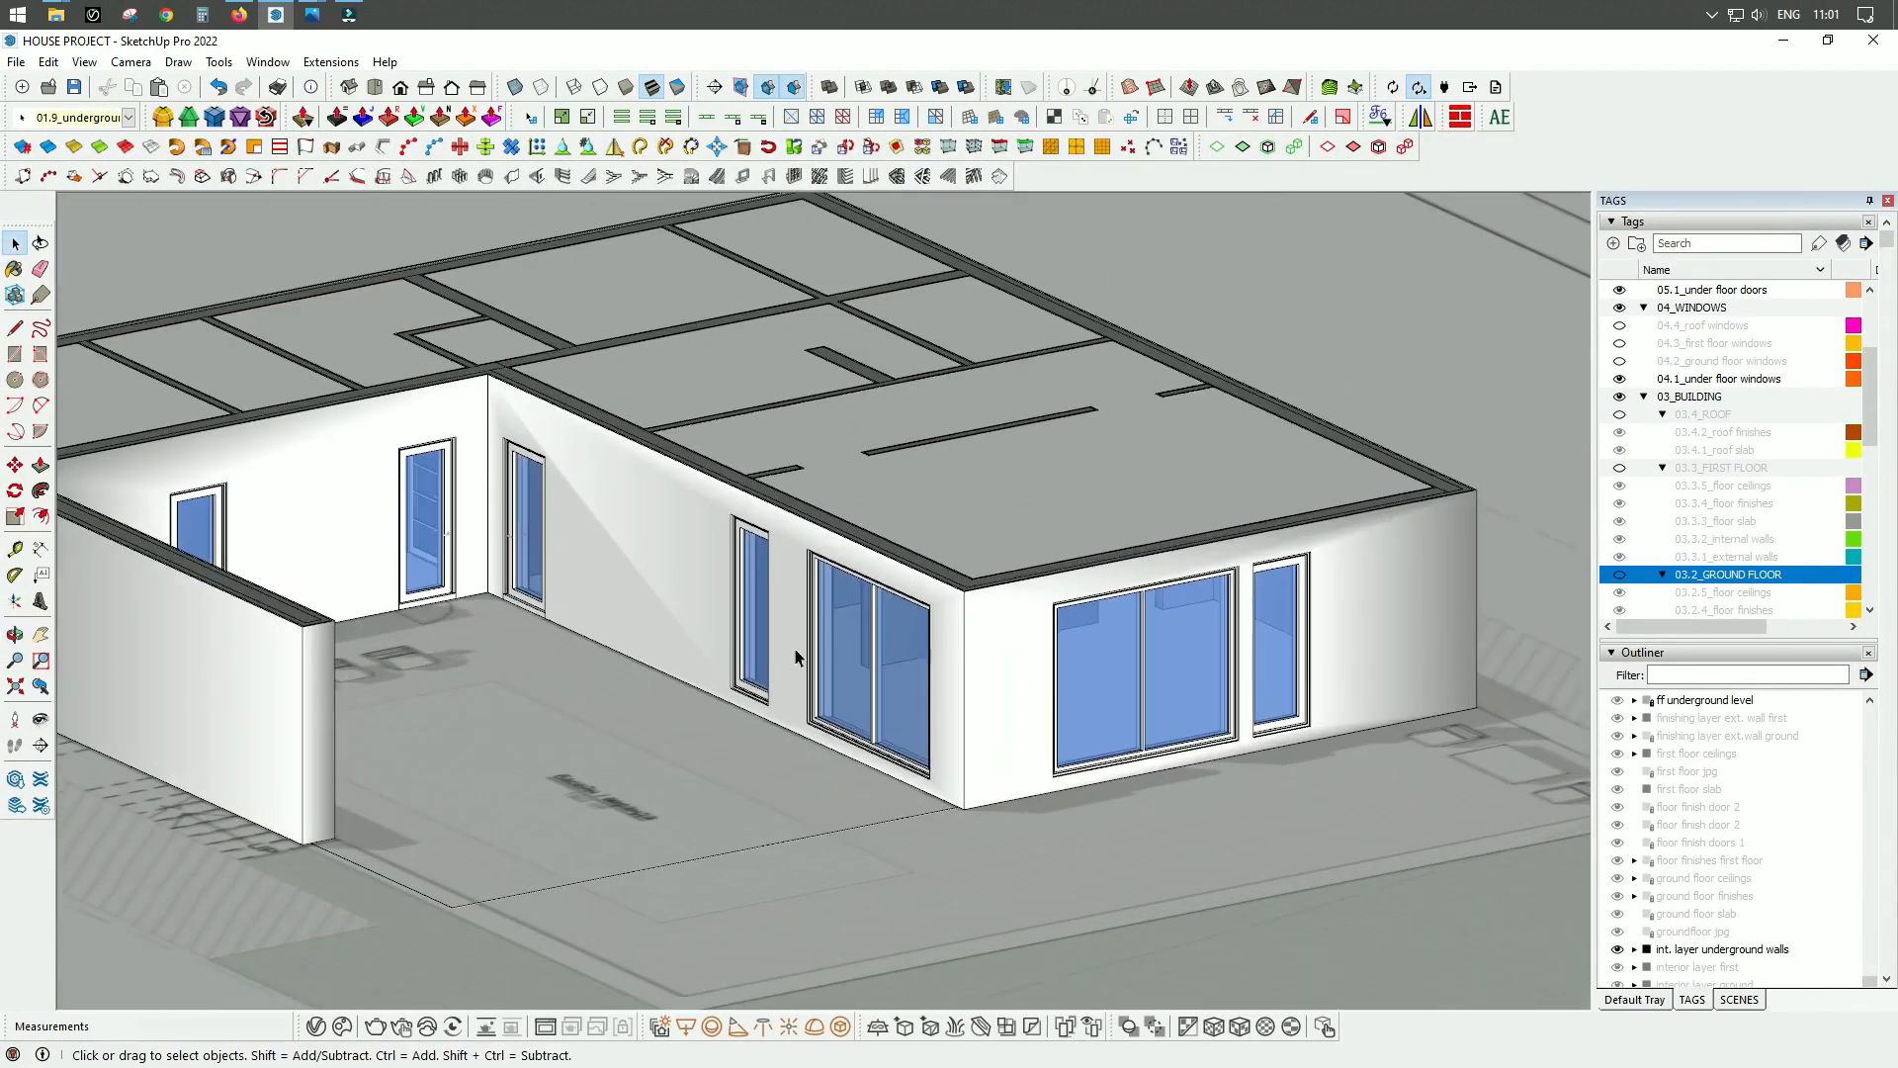
scroll(836, 614, down, 2)
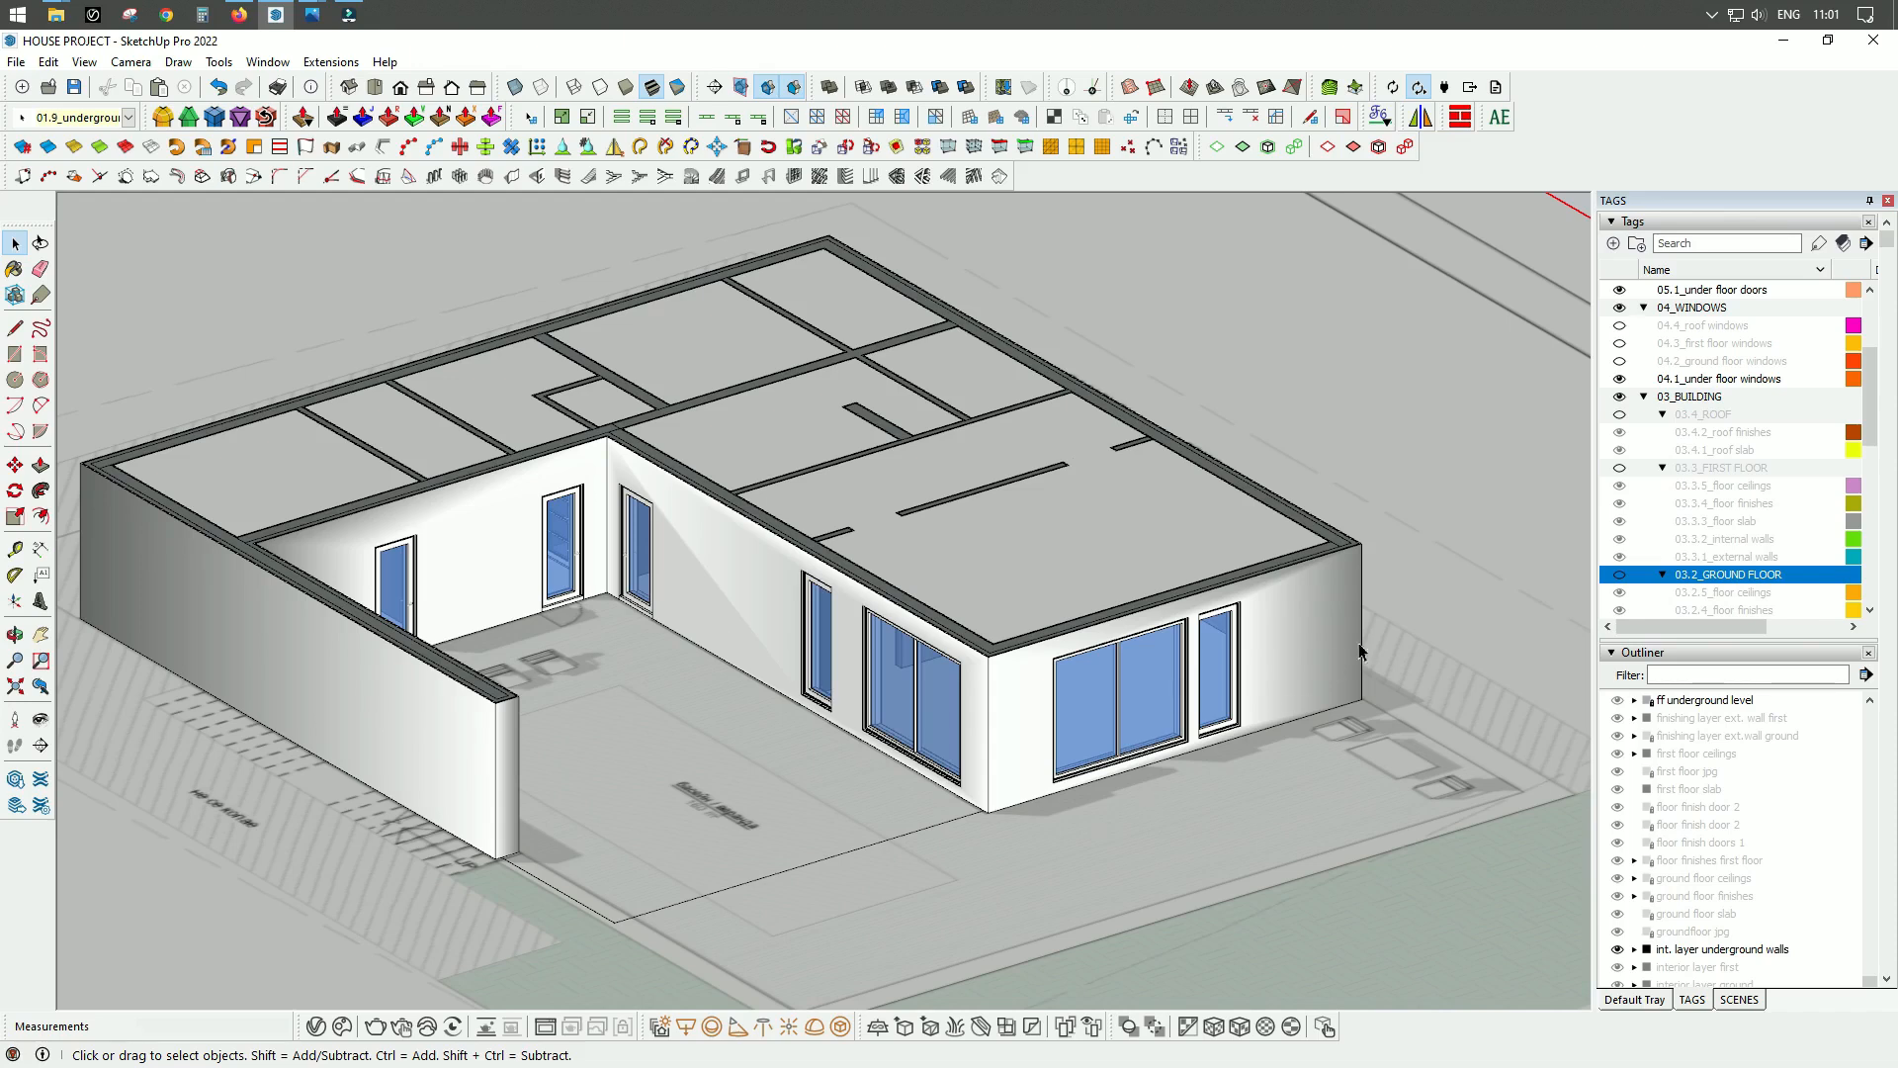
scroll(719, 631, up, 3)
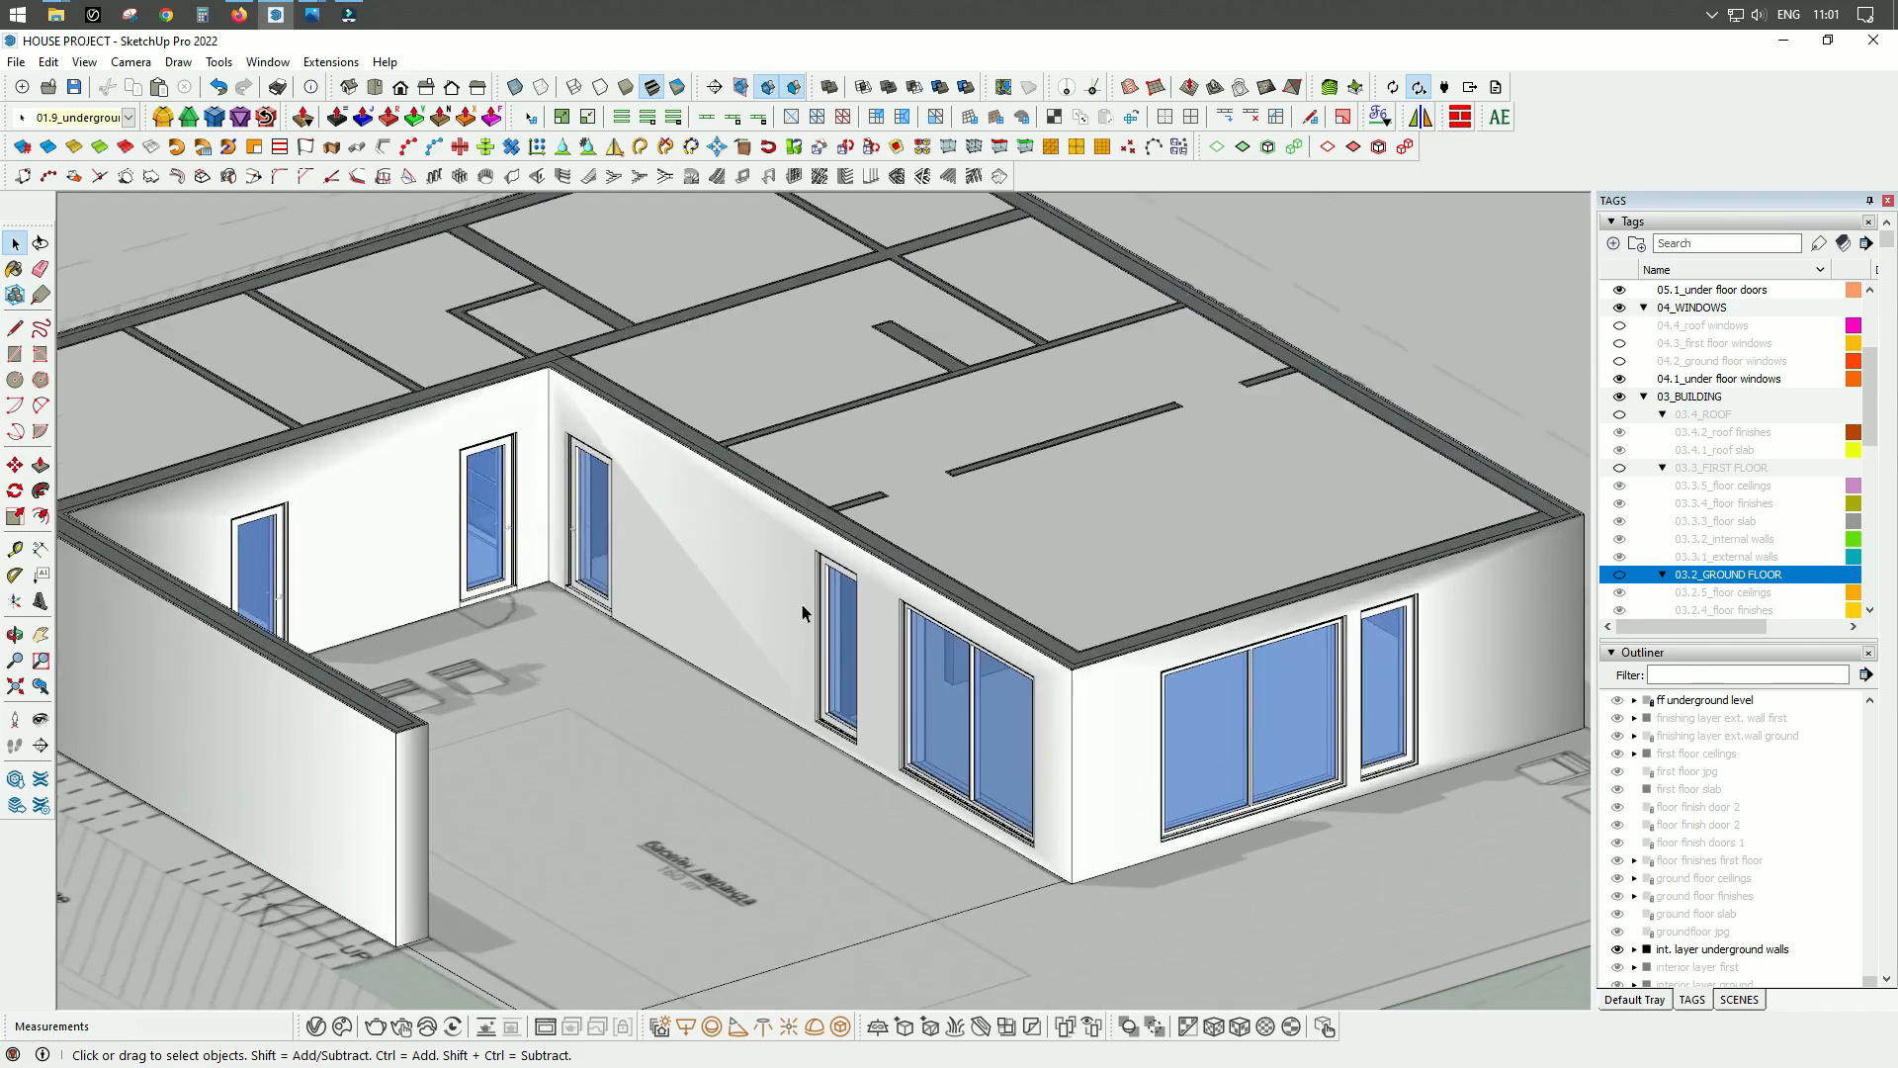
scroll(992, 725, down, 3)
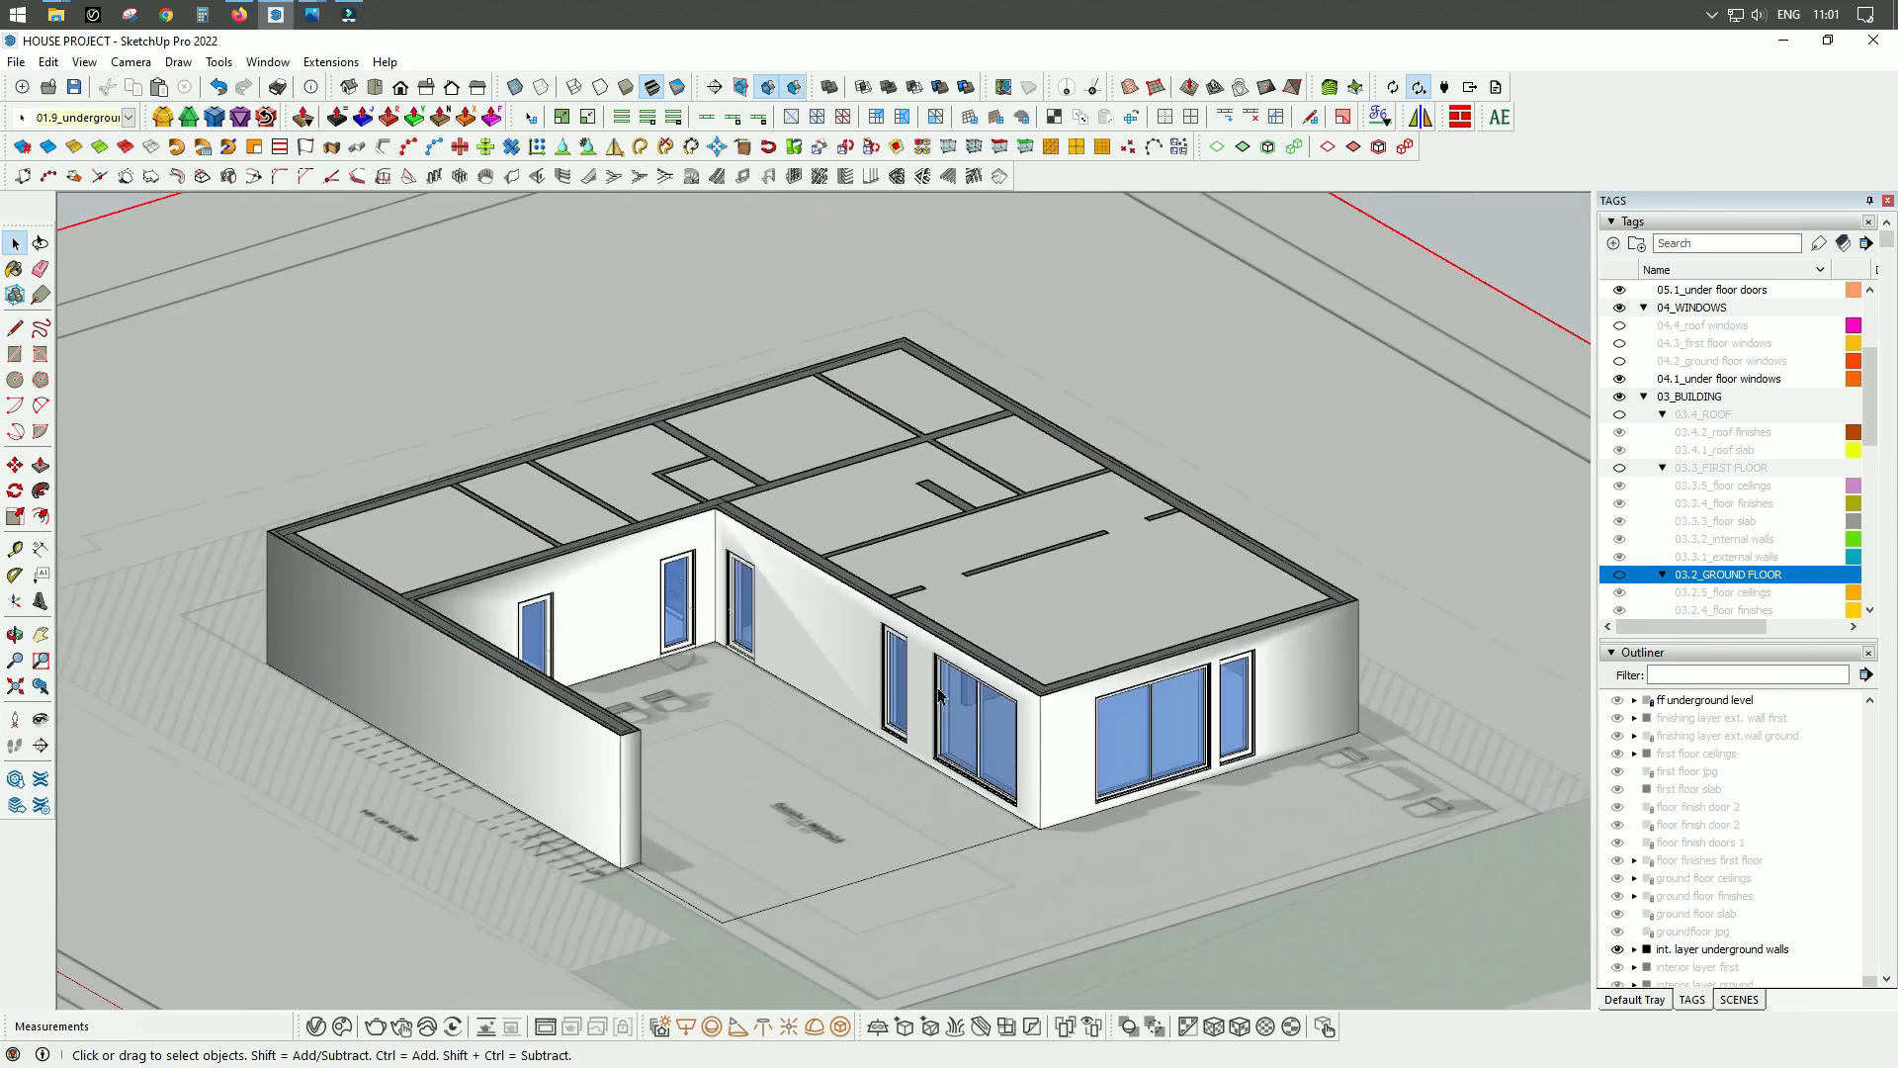
scroll(680, 707, down, 2)
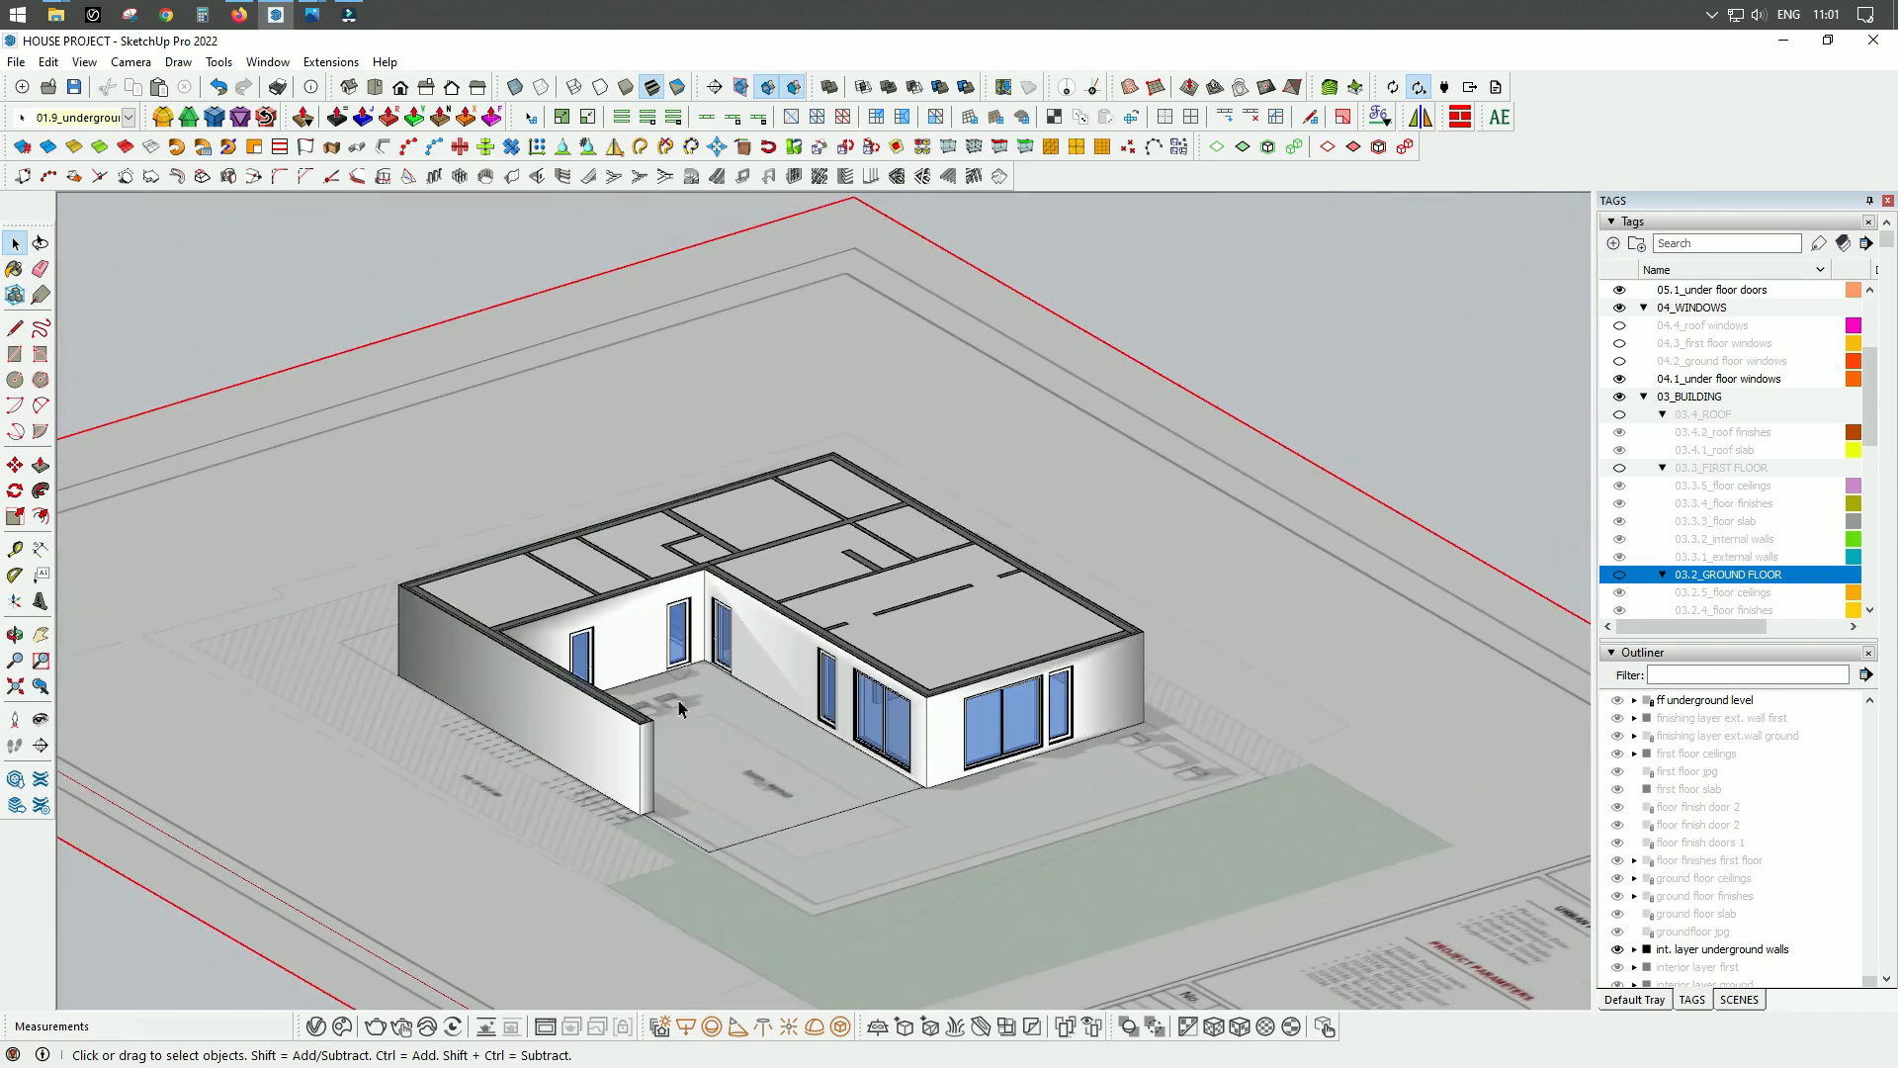
middle_drag(982, 770, 995, 720)
scroll(983, 796, up, 3)
scroll(640, 661, down, 3)
mouse_move(775, 706)
middle_down()
mouse_move(825, 621)
mouse_move(824, 577)
mouse_move(823, 758)
mouse_move(825, 721)
mouse_move(504, 746)
mouse_move(791, 724)
middle_up()
scroll(787, 700, up, 3)
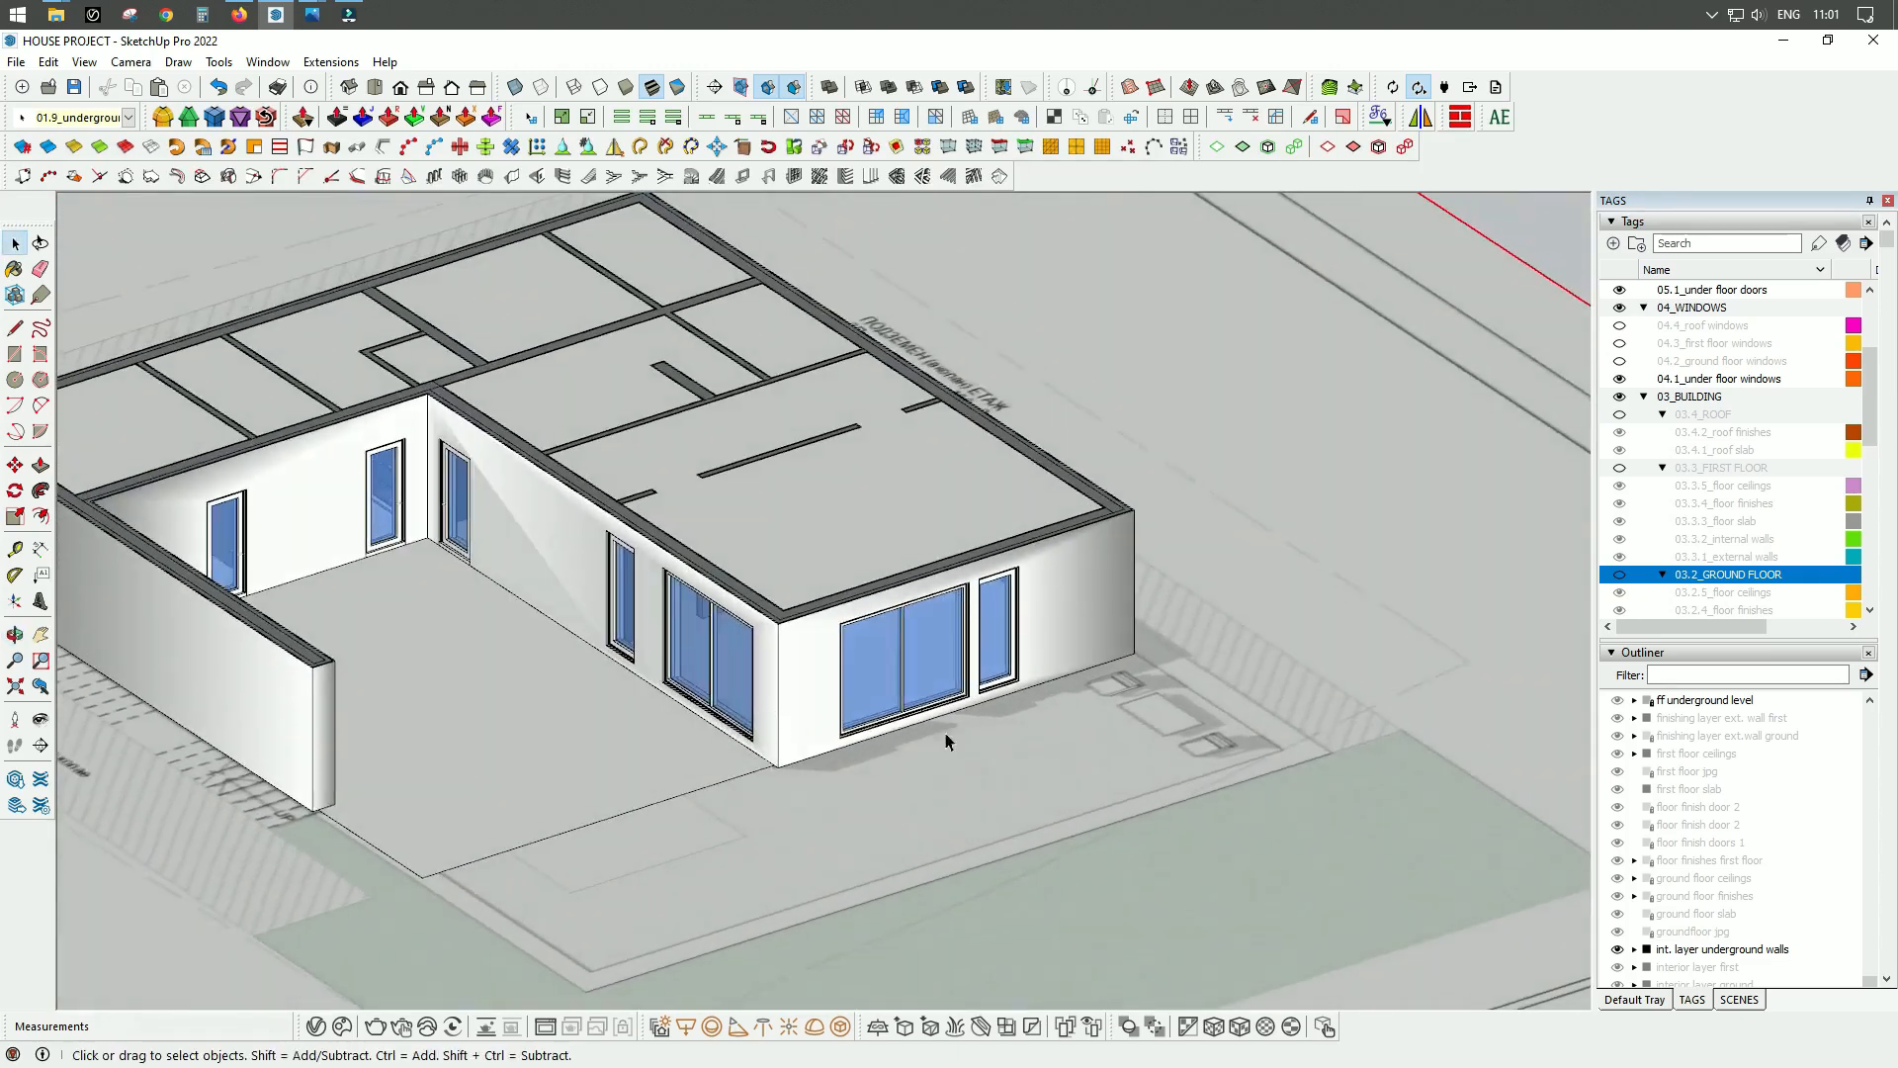
scroll(1053, 773, down, 3)
scroll(862, 703, up, 3)
middle_drag(887, 771, 659, 672)
scroll(659, 672, down, 2)
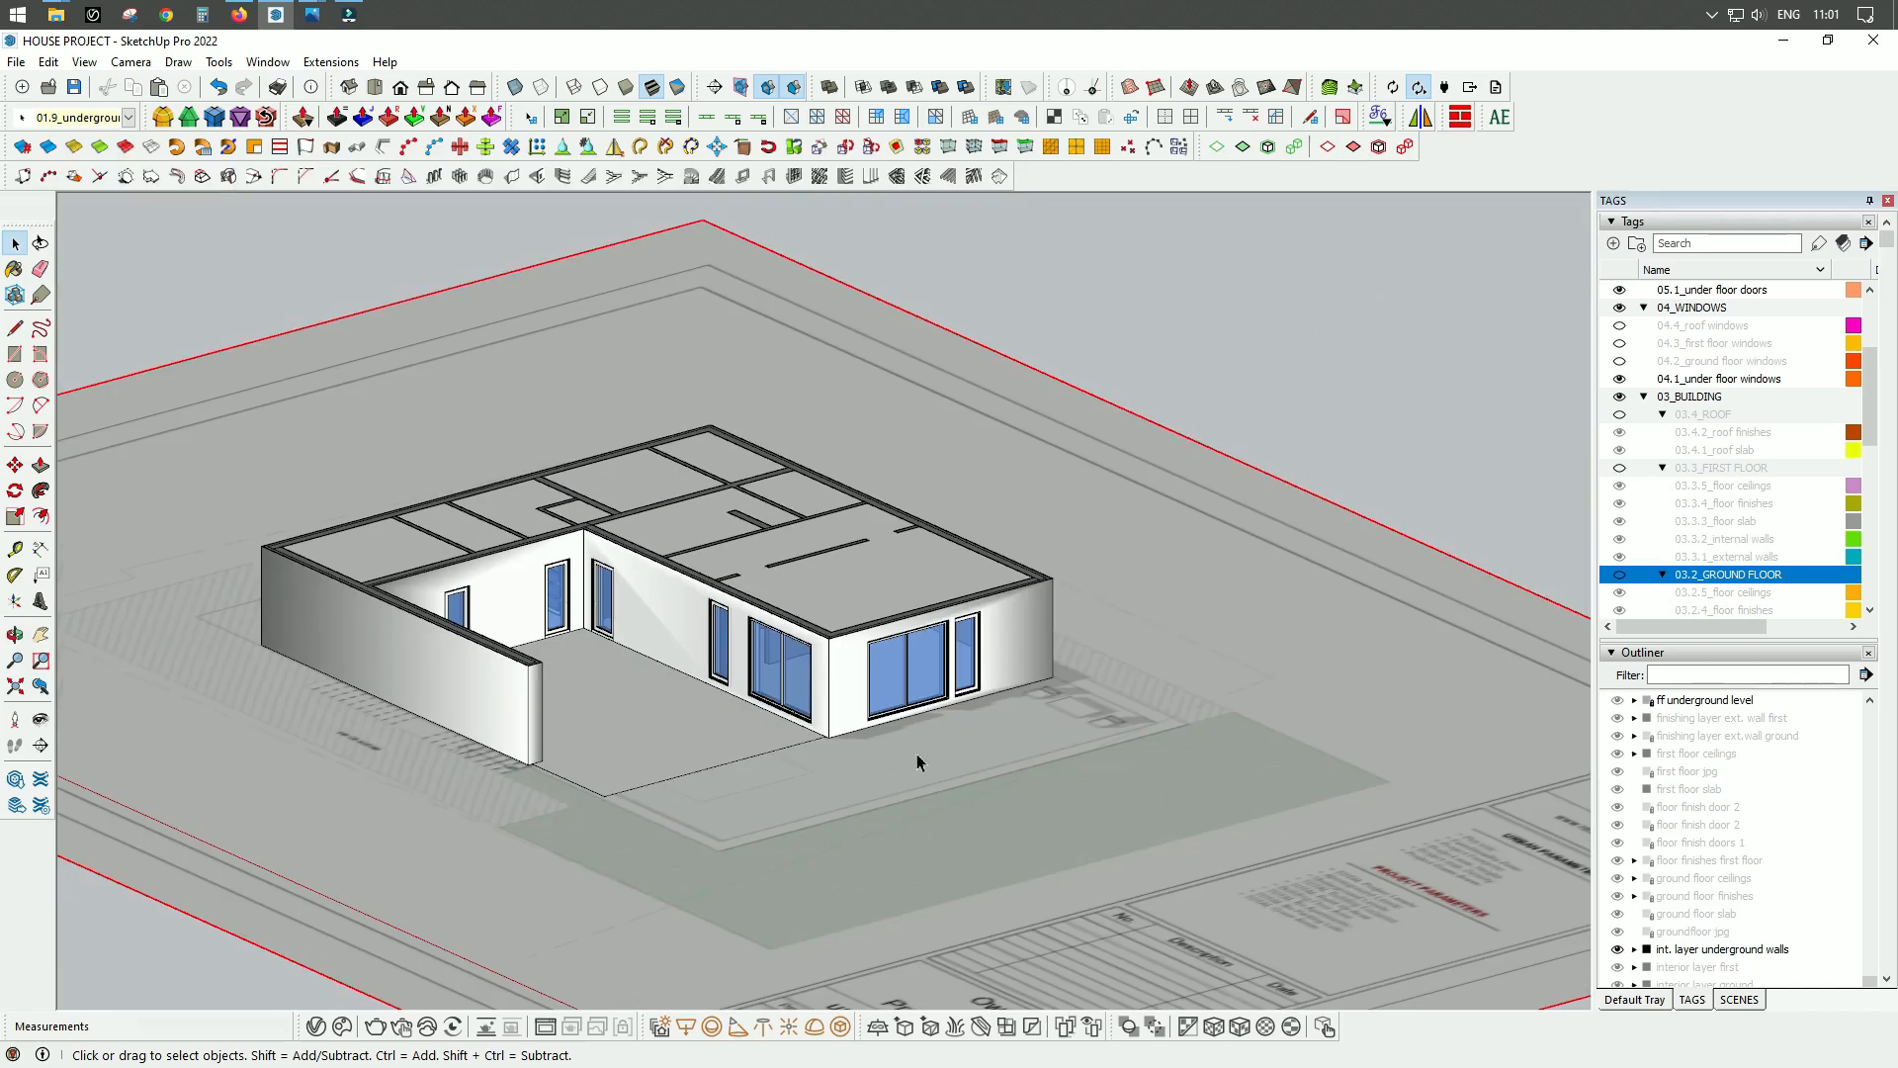
scroll(930, 764, up, 2)
scroll(895, 767, down, 2)
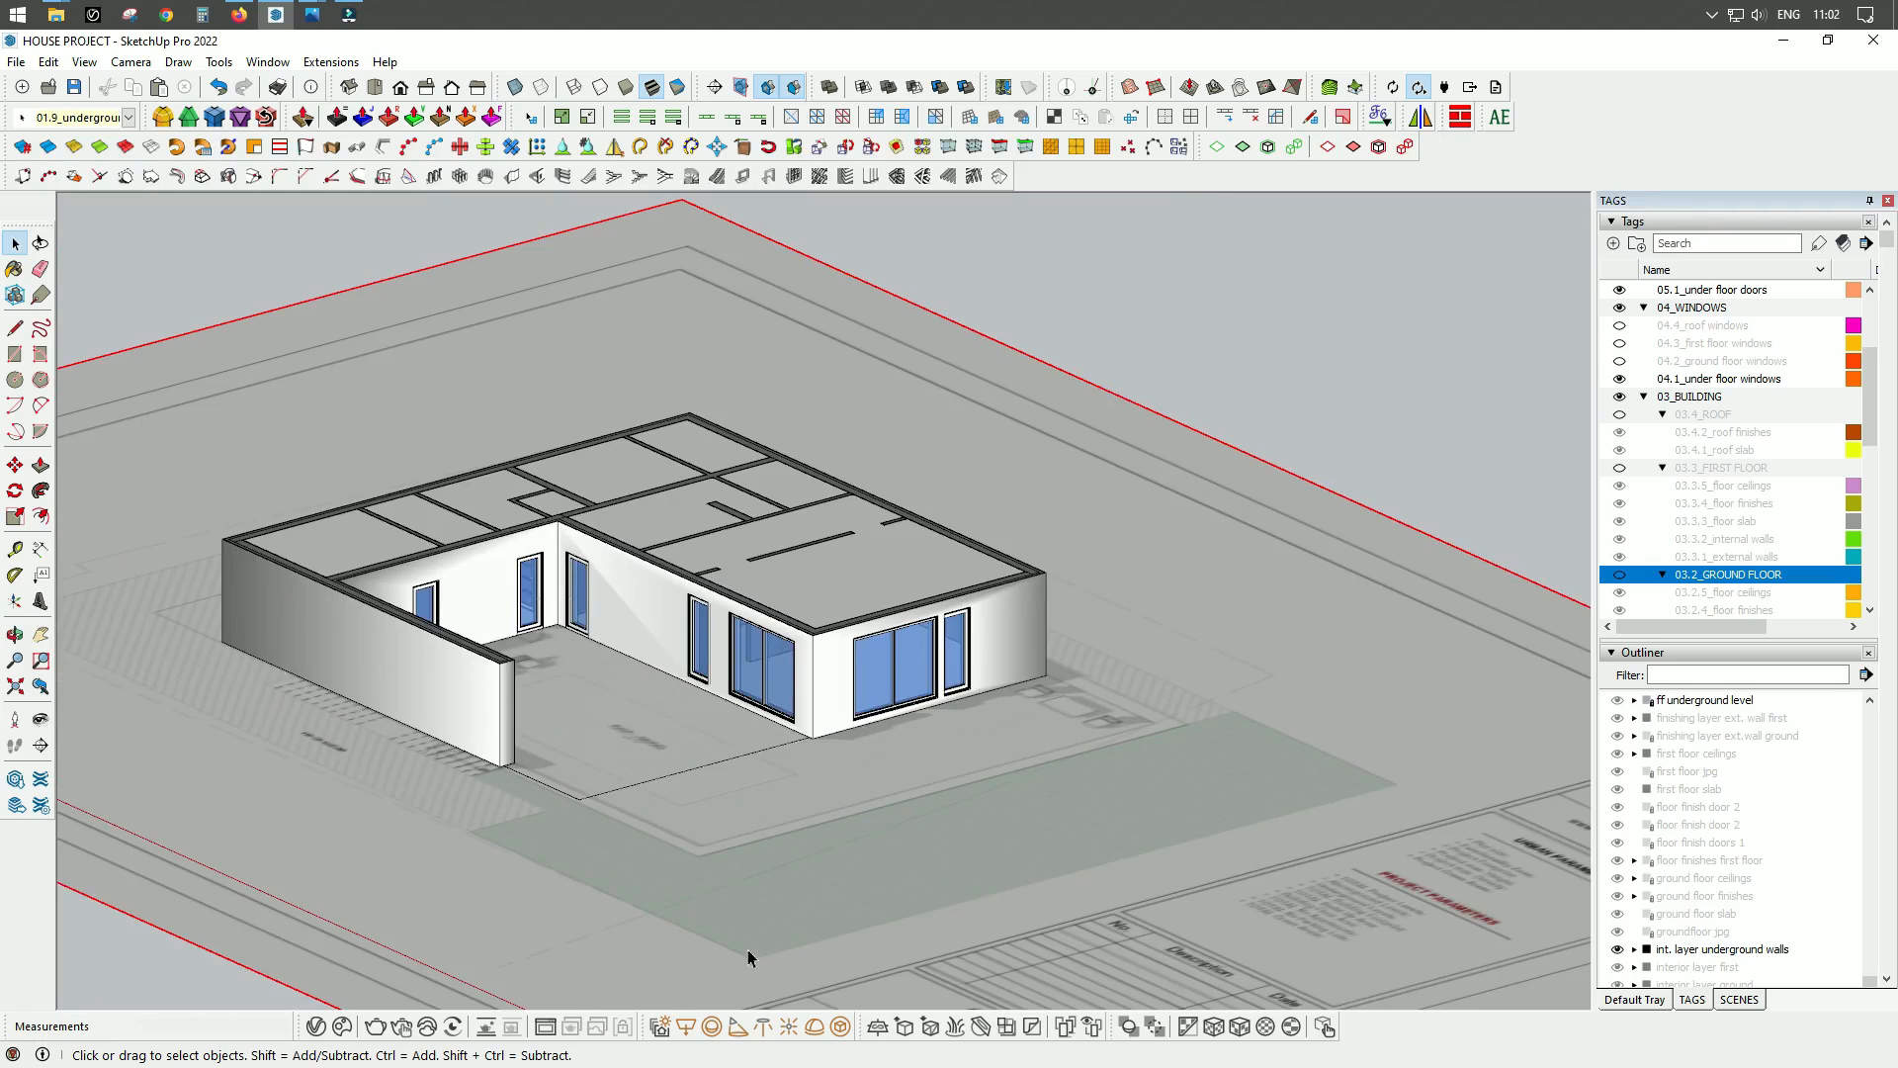
scroll(826, 526, down, 2)
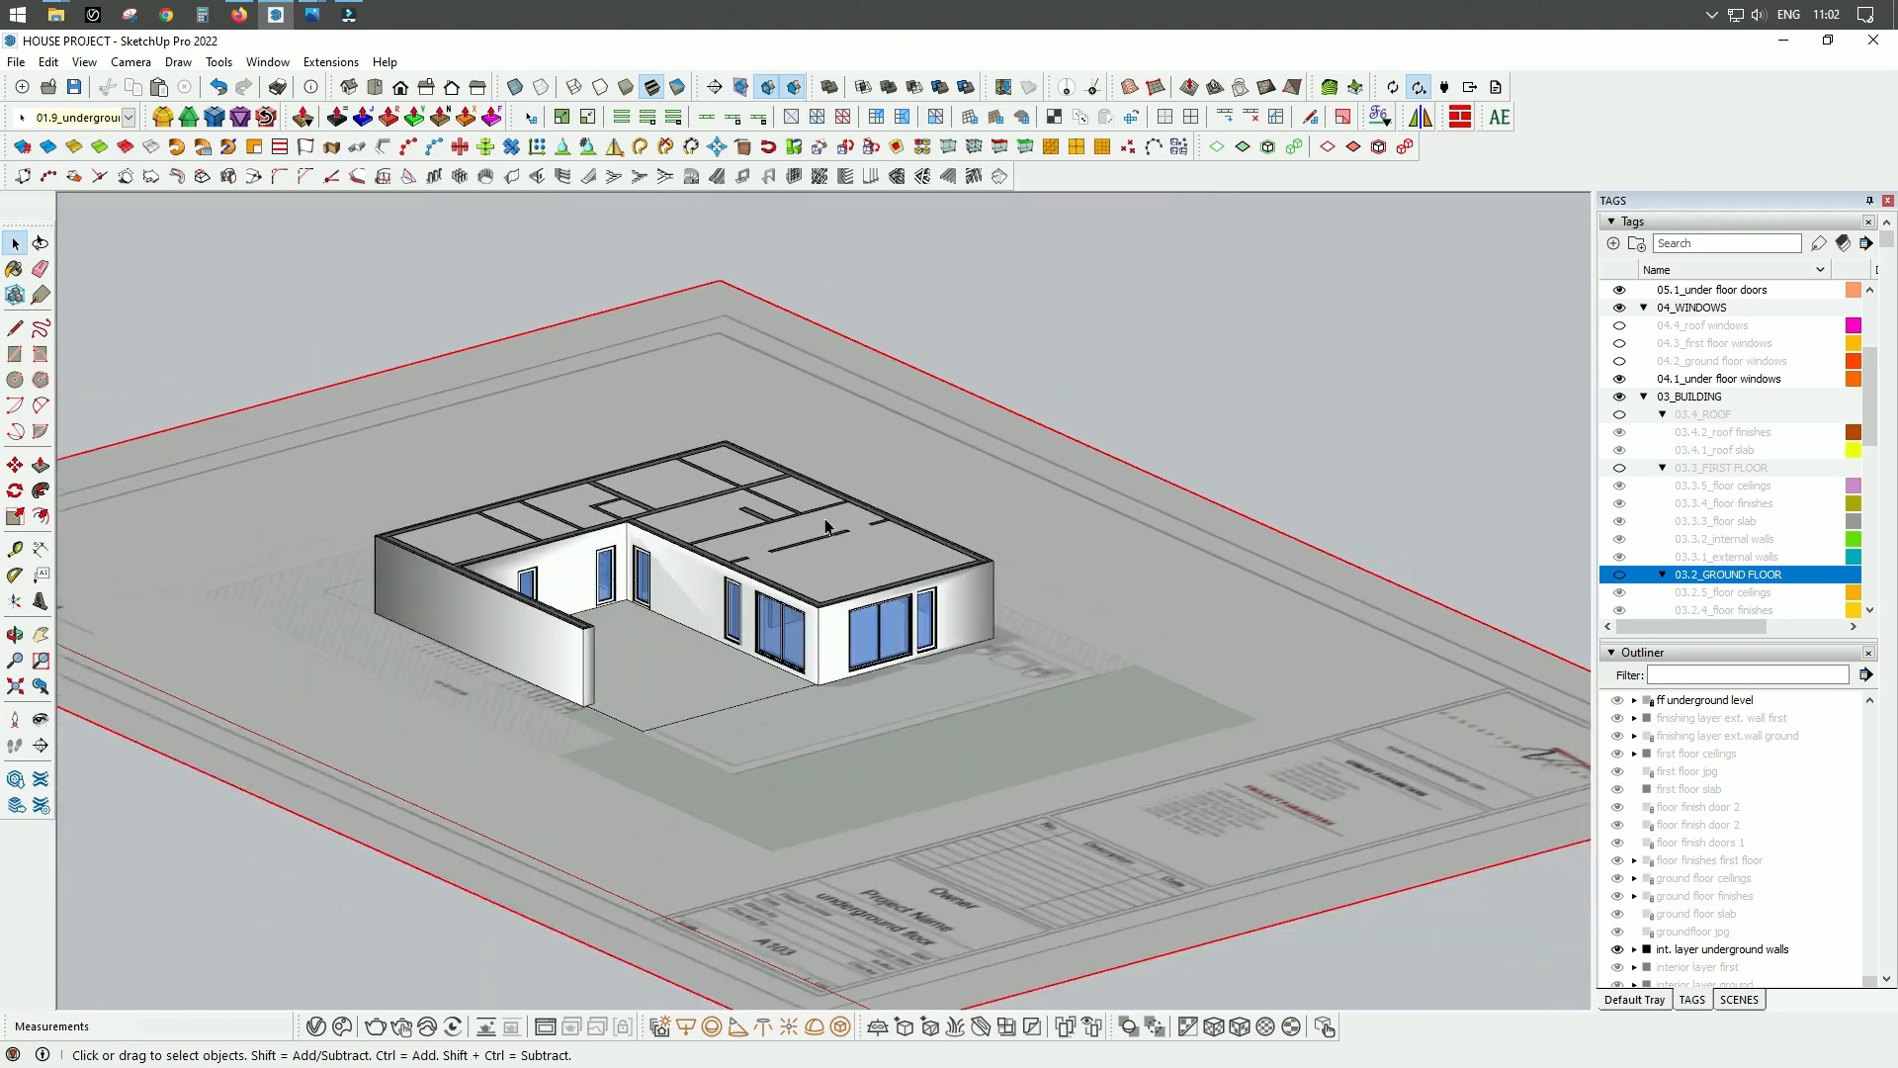
scroll(724, 679, up, 2)
middle_drag(1142, 743, 1069, 736)
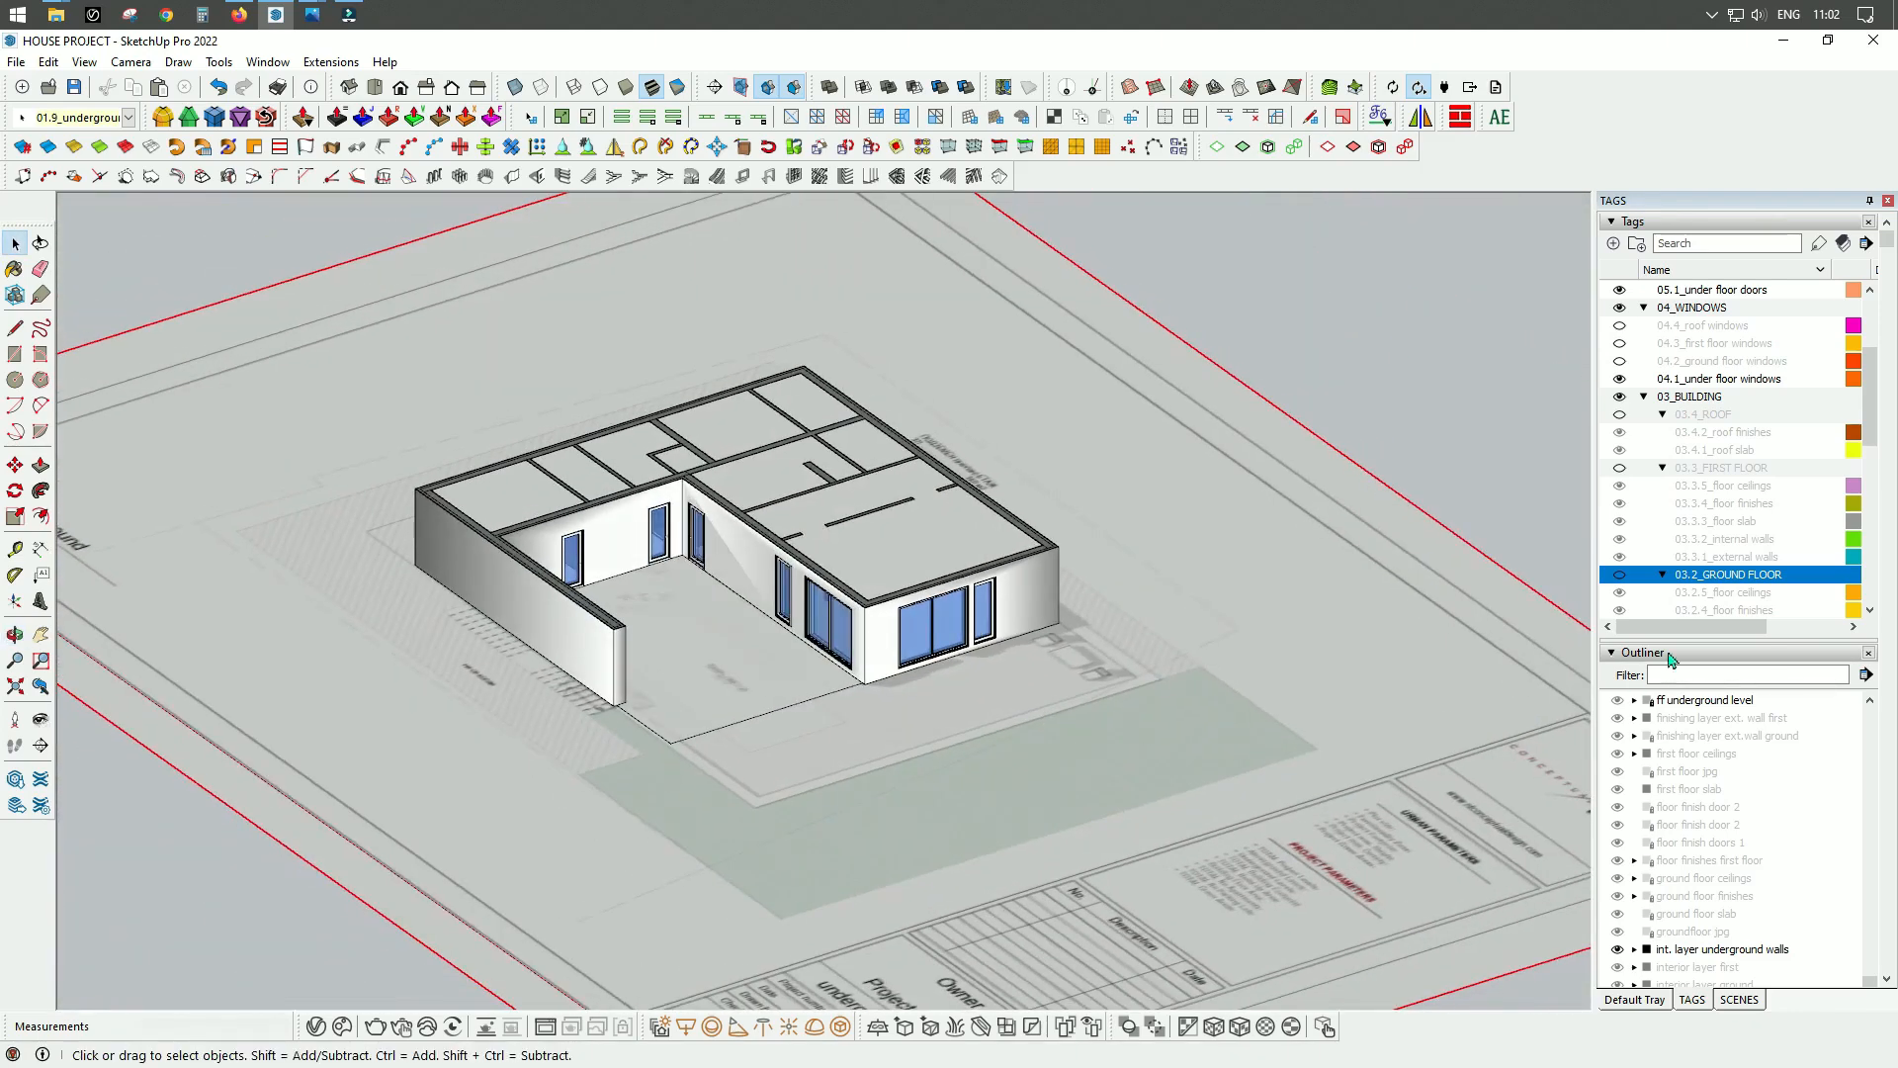
Step: Hide the 01.9_undergroundfloor jpg tag so the plan image no longer shows under the model
scroll(1695, 505, down, 4)
scroll(1799, 506, down, 2)
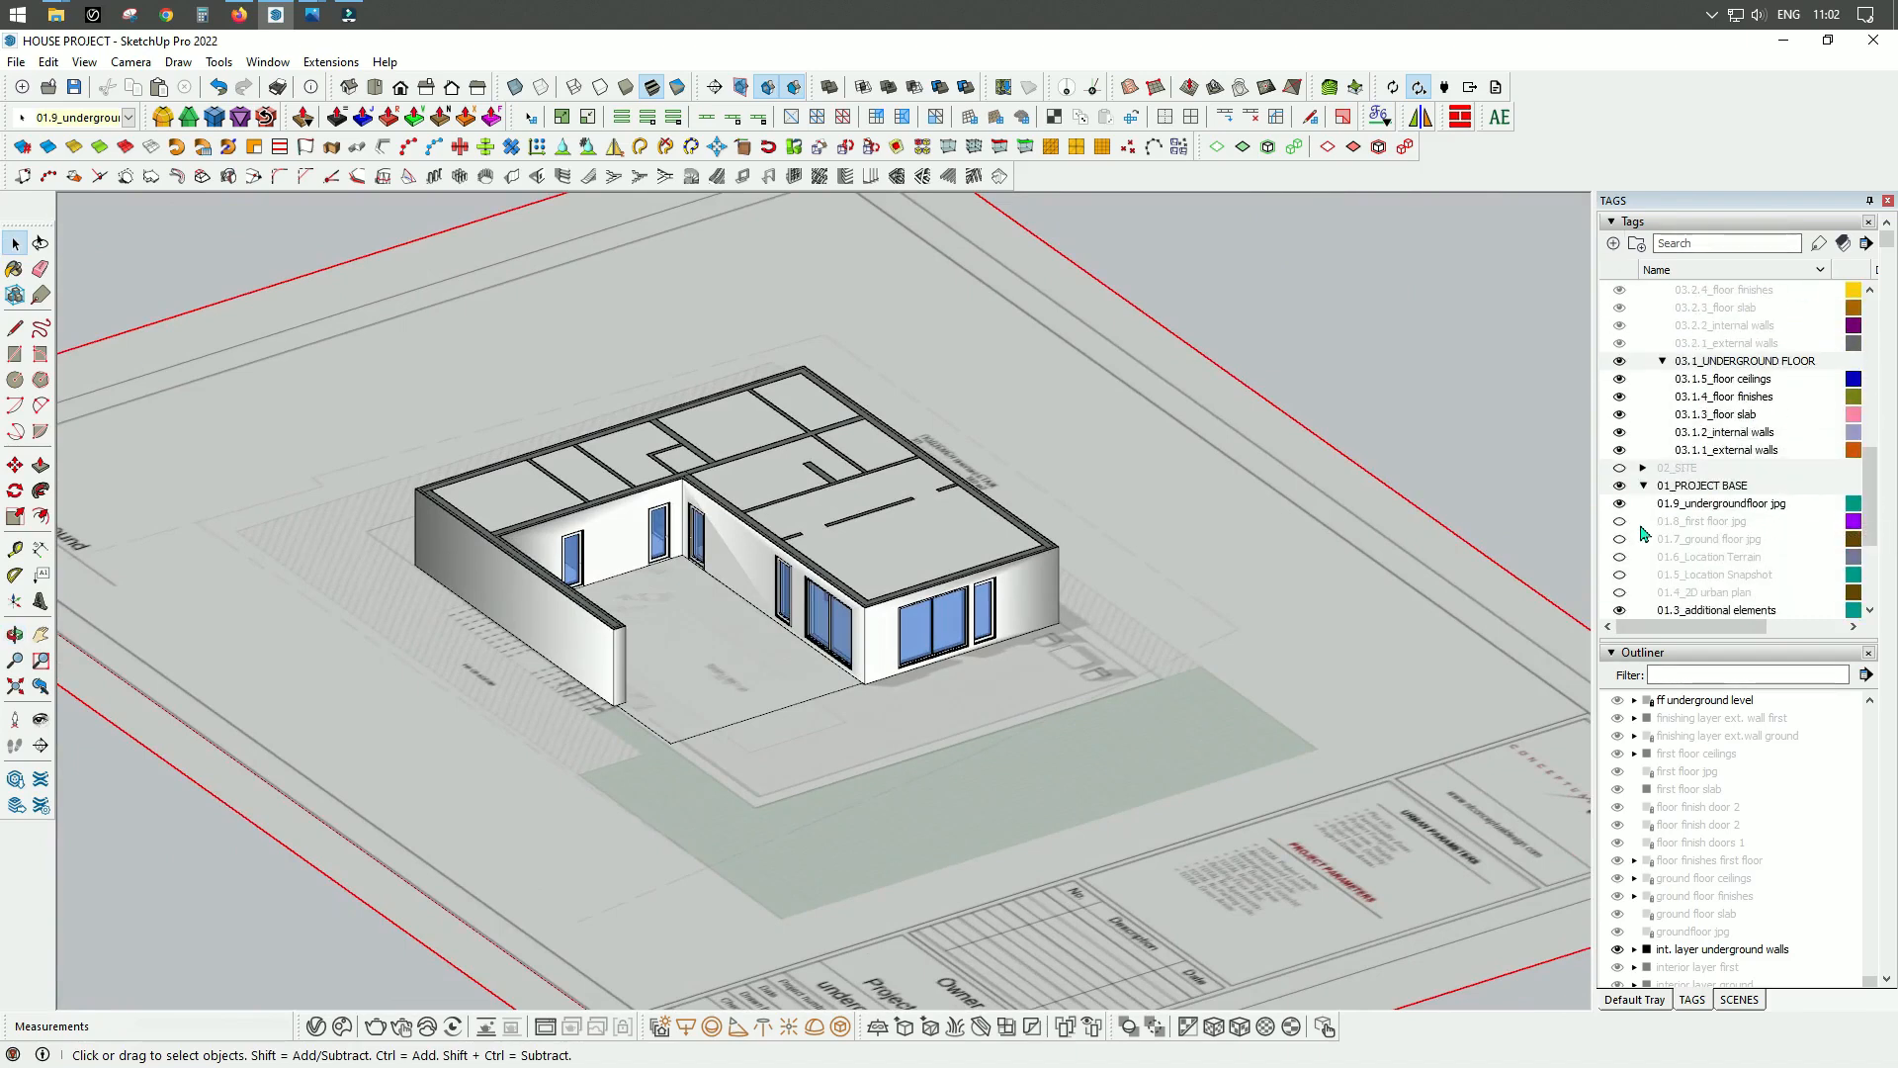
click(1620, 504)
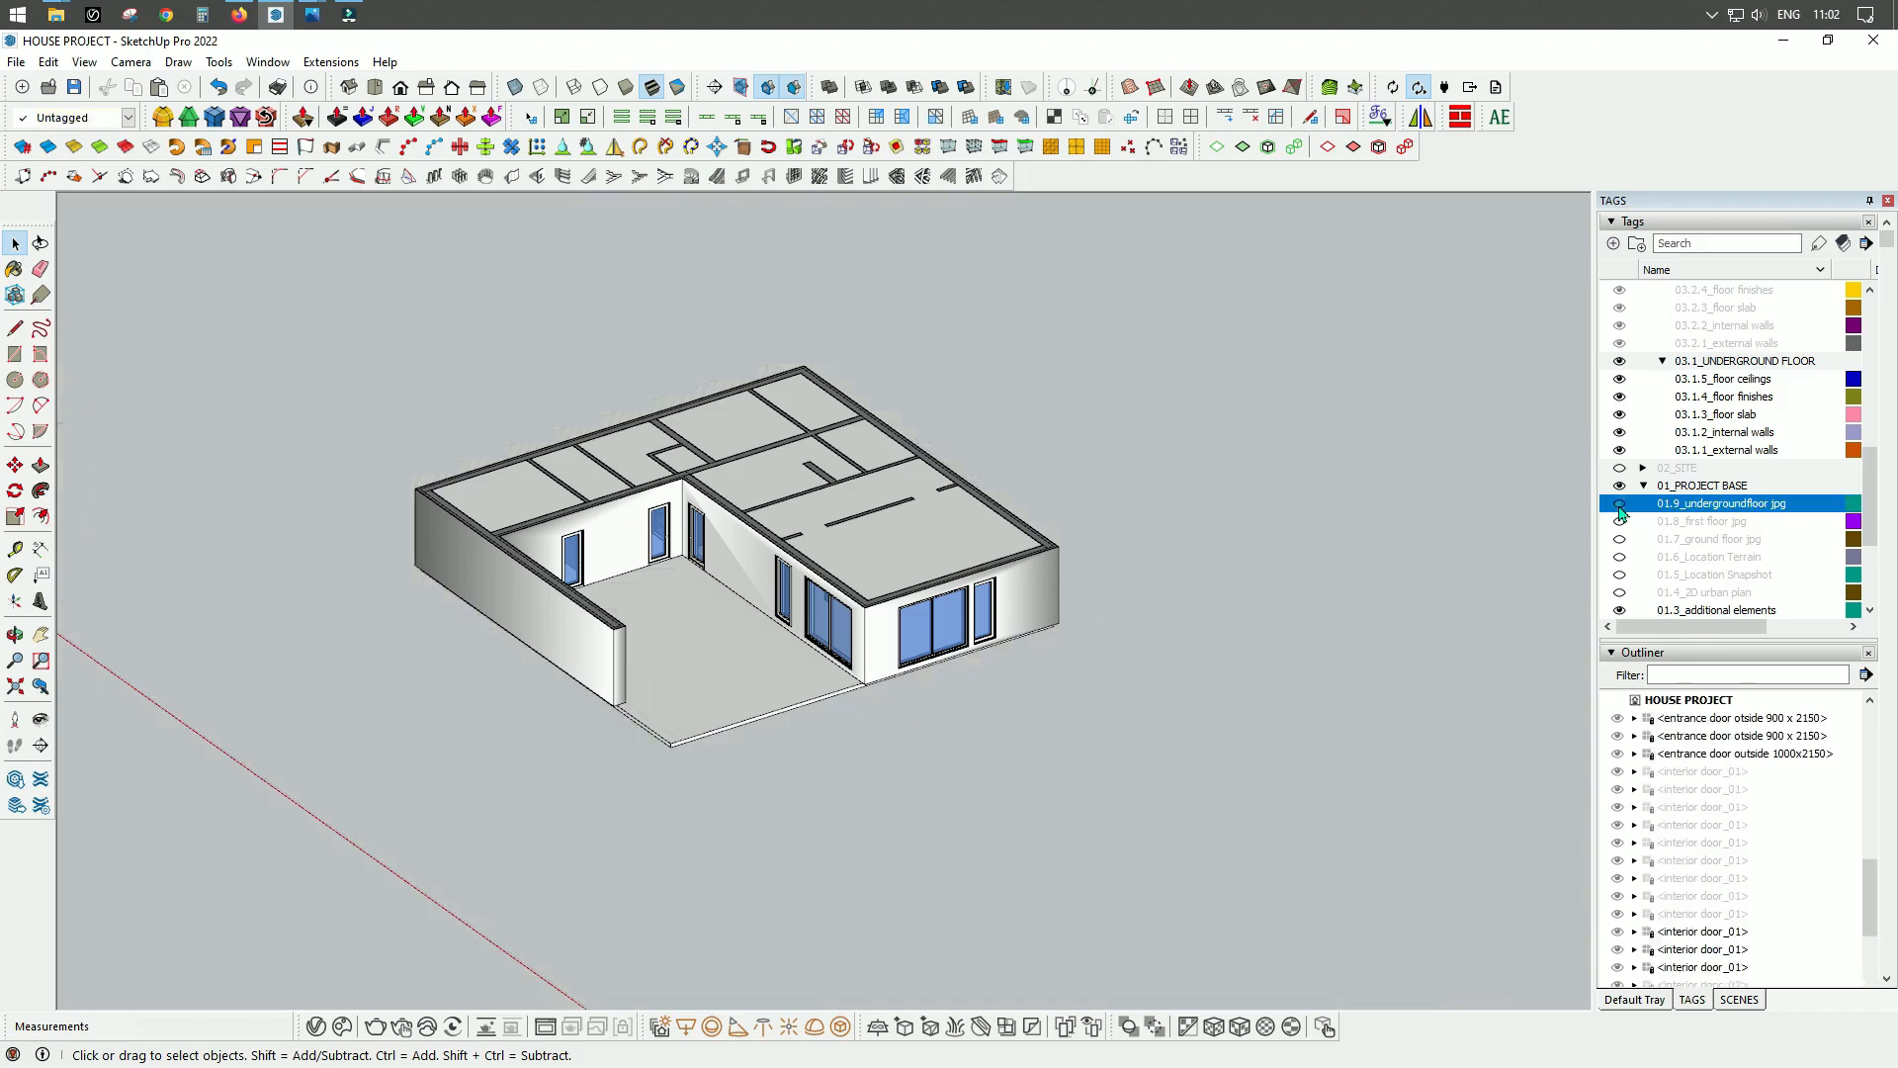
Step: Look over the underground floor, then view the reference rendering V_02.jpg in Photos and return to SketchUp
middle_drag(411, 658, 772, 644)
scroll(637, 638, up, 3)
scroll(1111, 784, down, 2)
scroll(934, 605, up, 3)
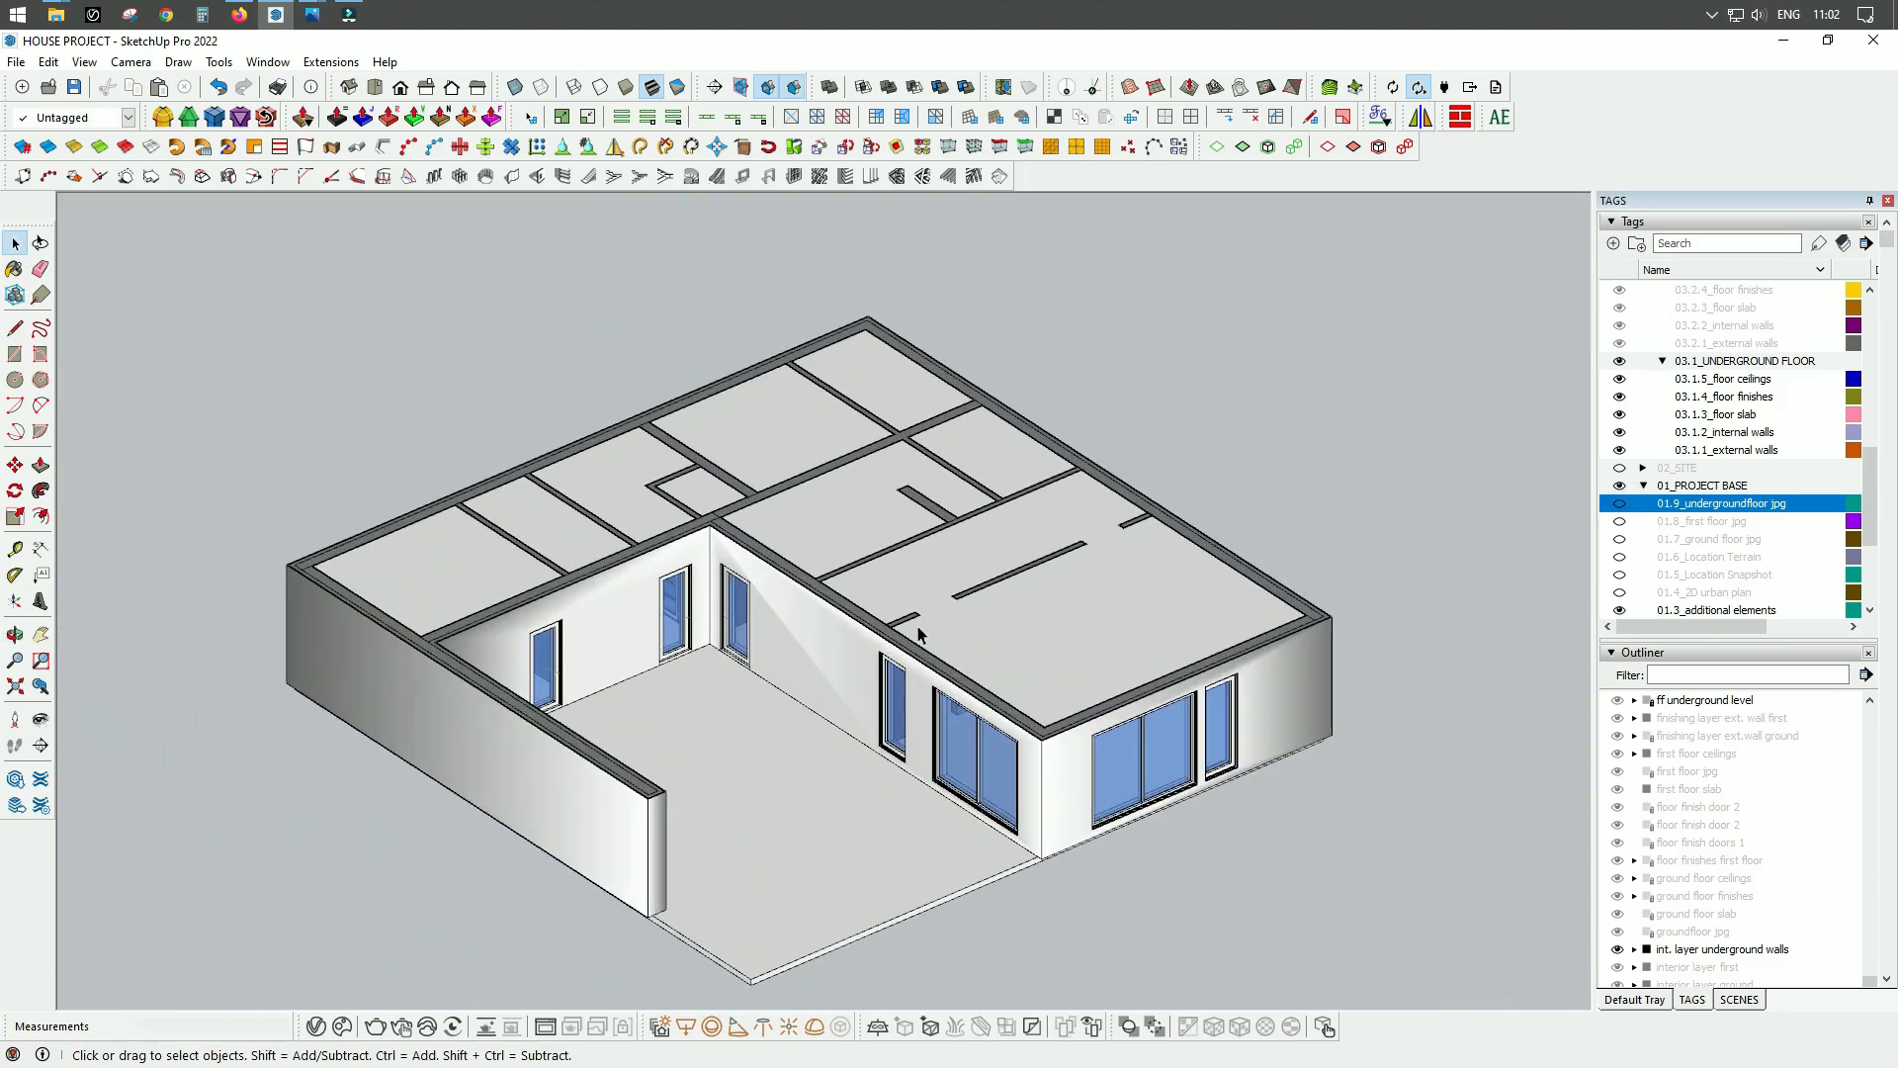
scroll(739, 807, up, 2)
middle_drag(768, 811, 858, 715)
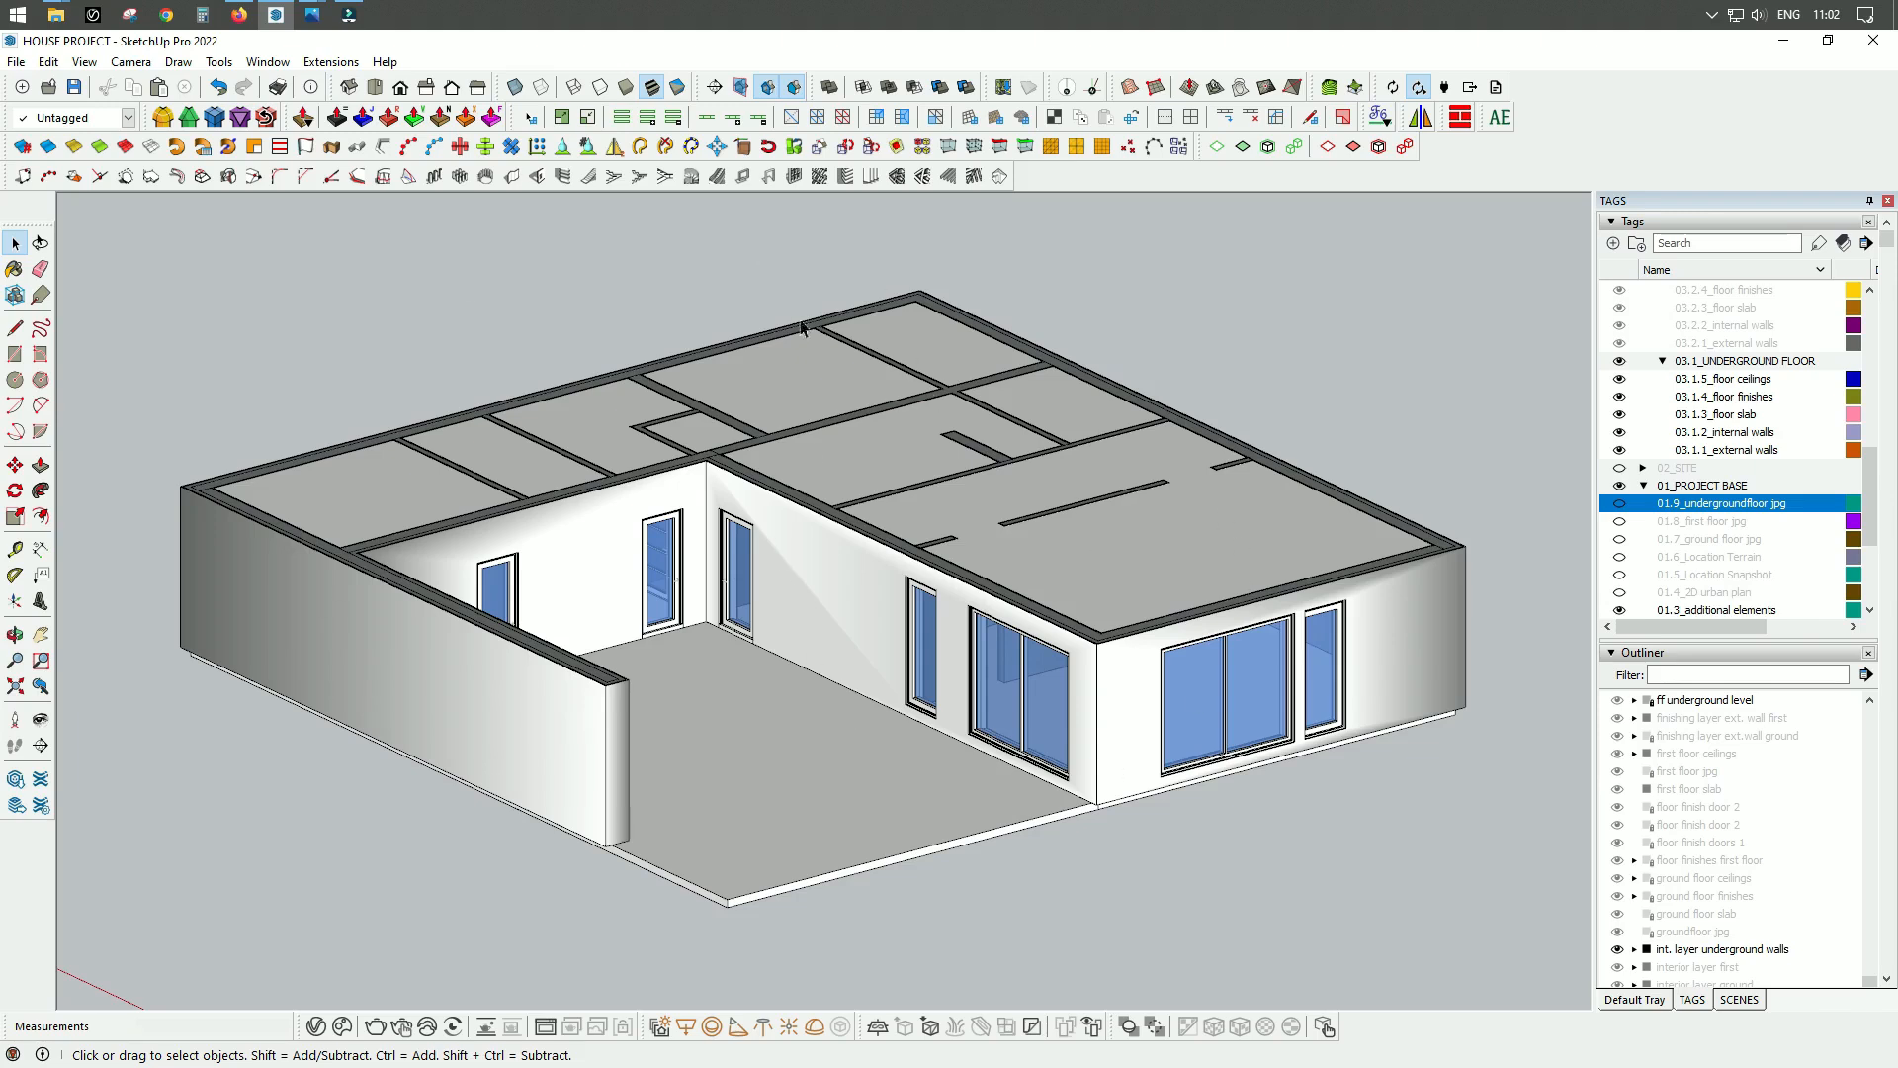
mouse_move(314, 19)
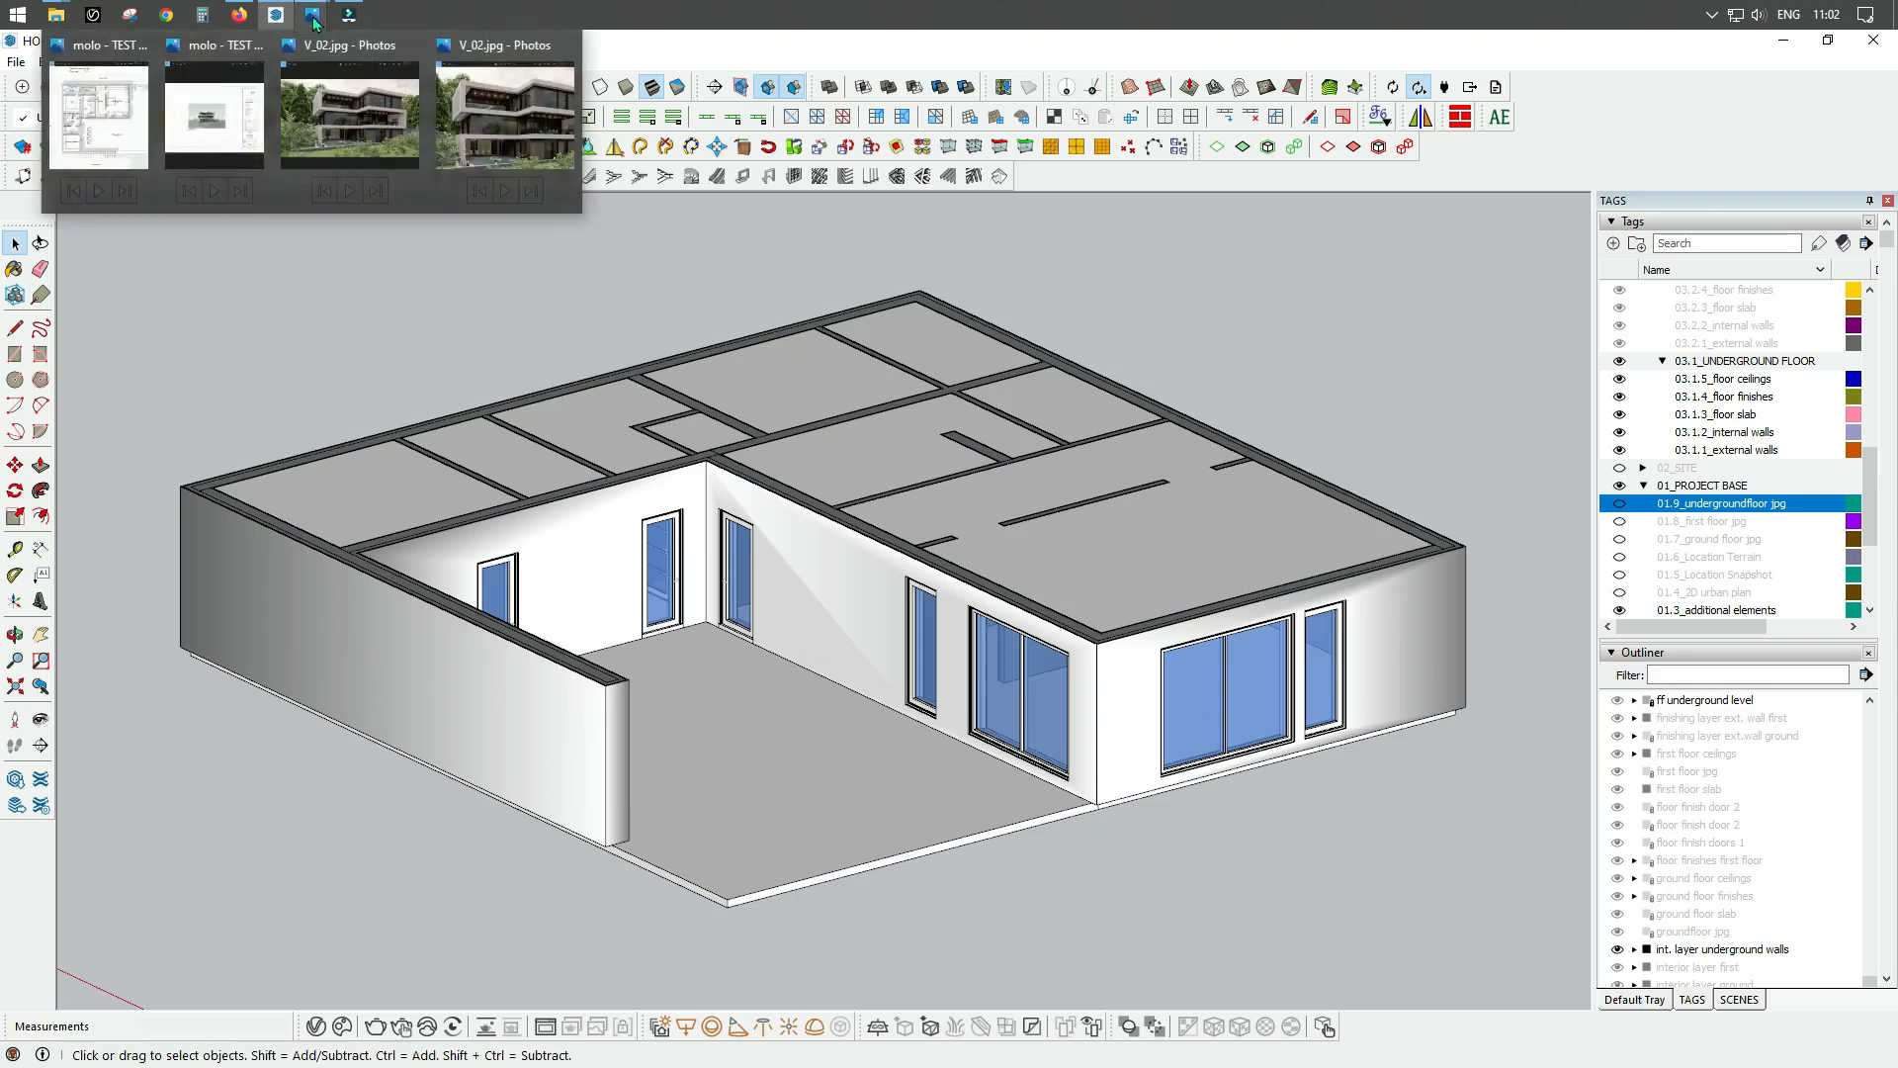
click(501, 109)
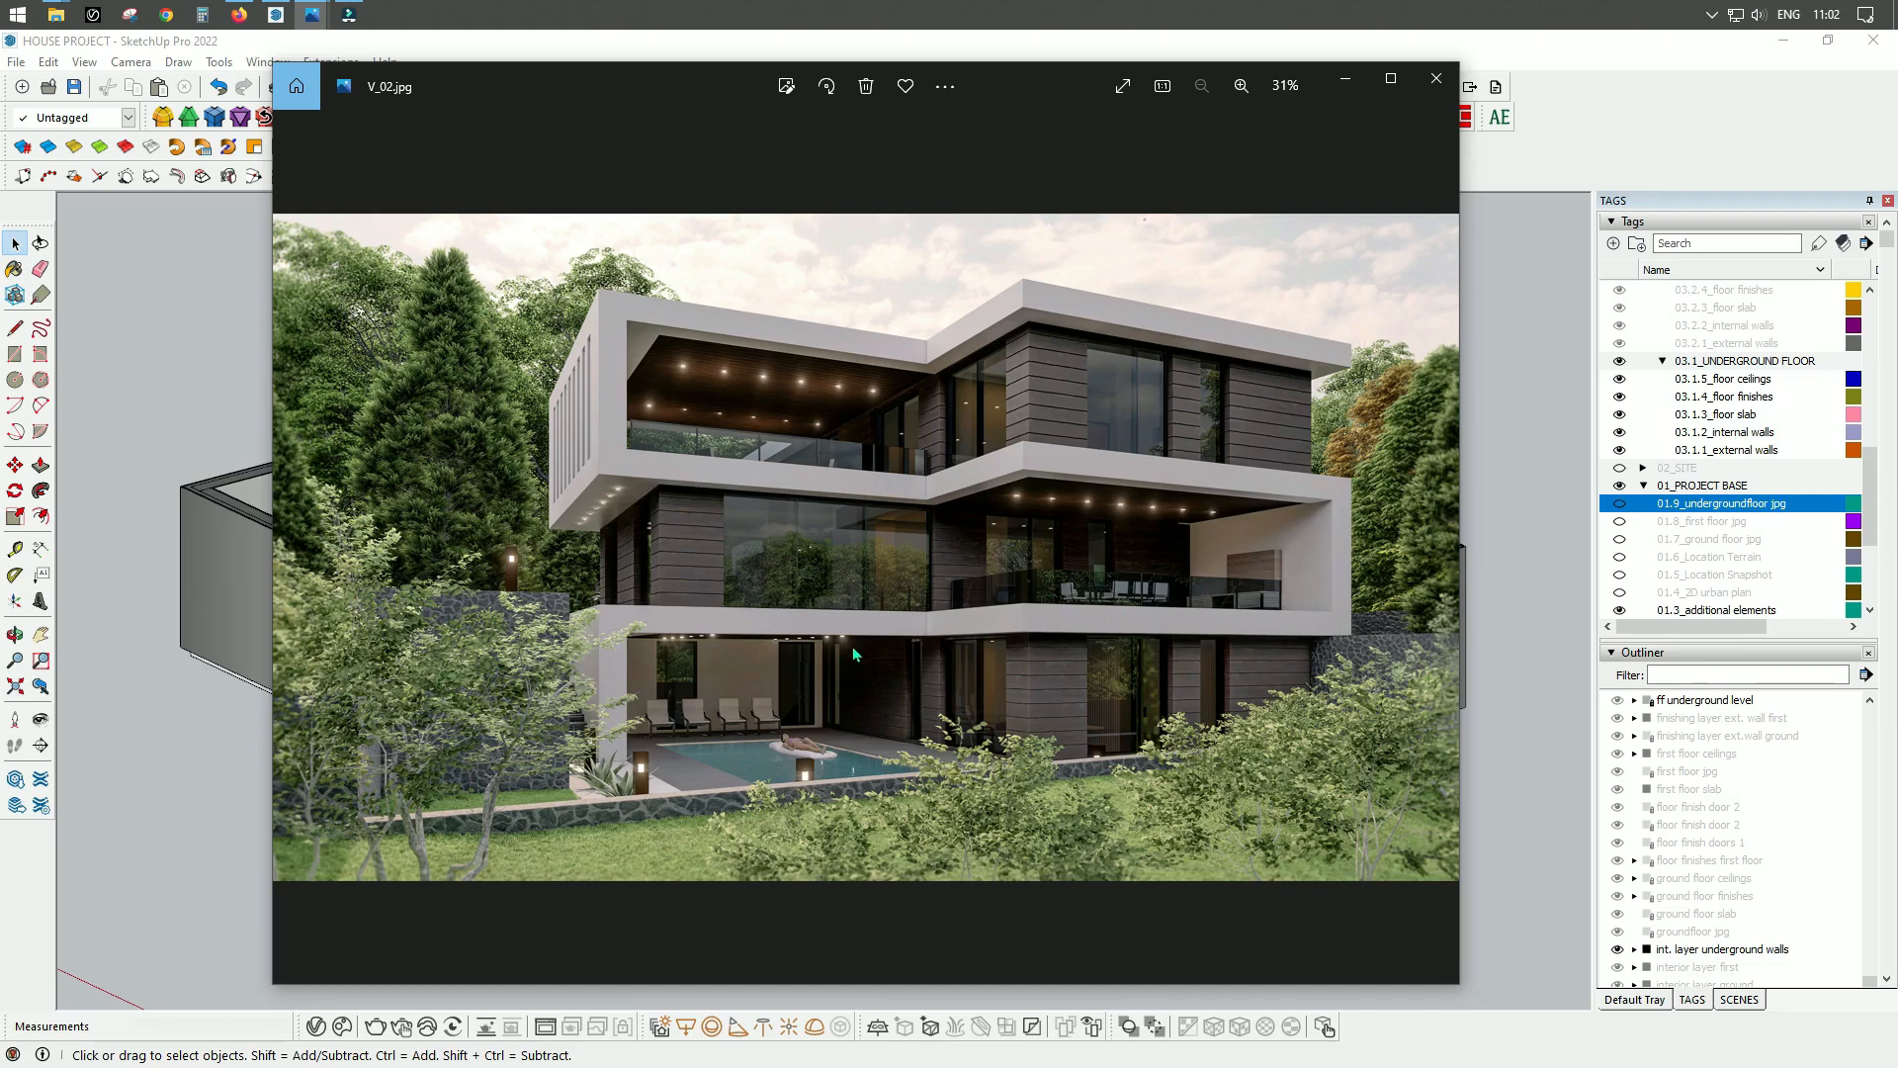
click(1345, 83)
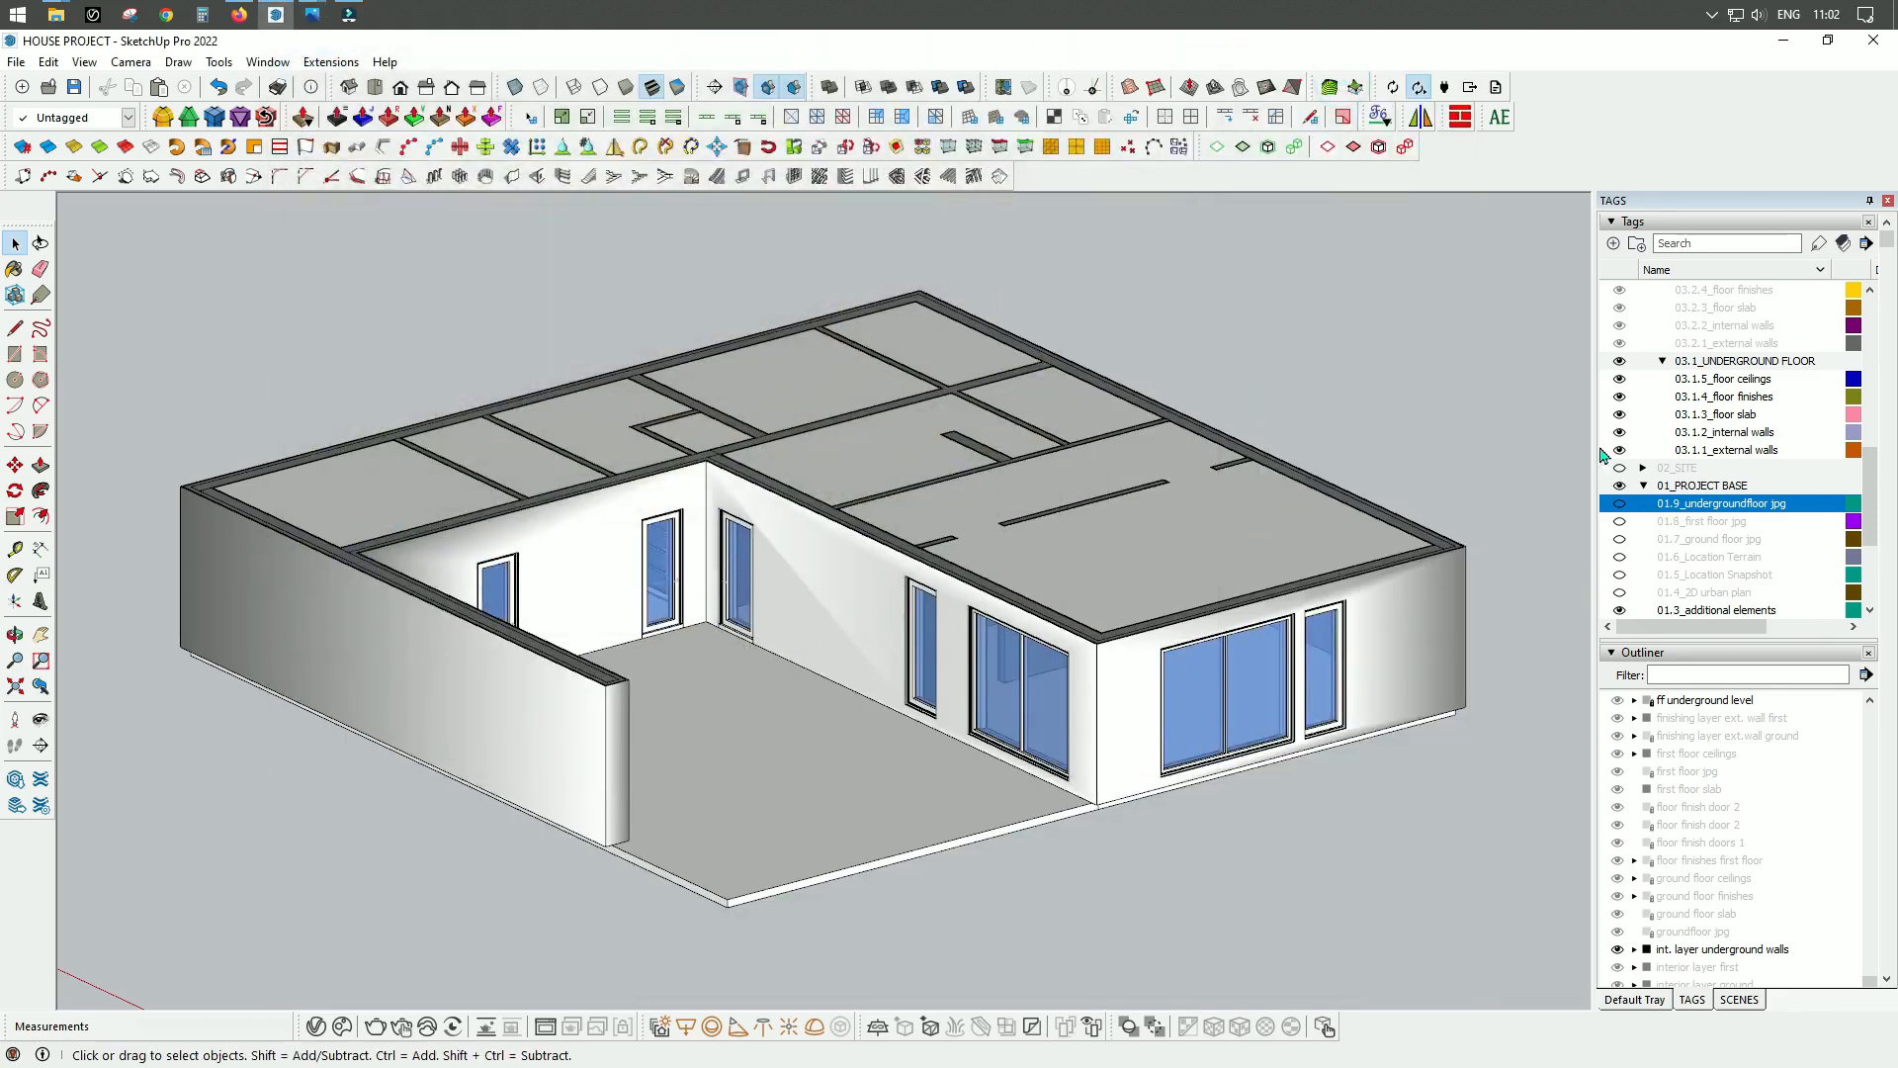
Step: Show the 03.2_GROUND FLOOR, 03.3_FIRST FLOOR and 03.4_ROOF tag folders above the underground floor
scroll(928, 824, down, 3)
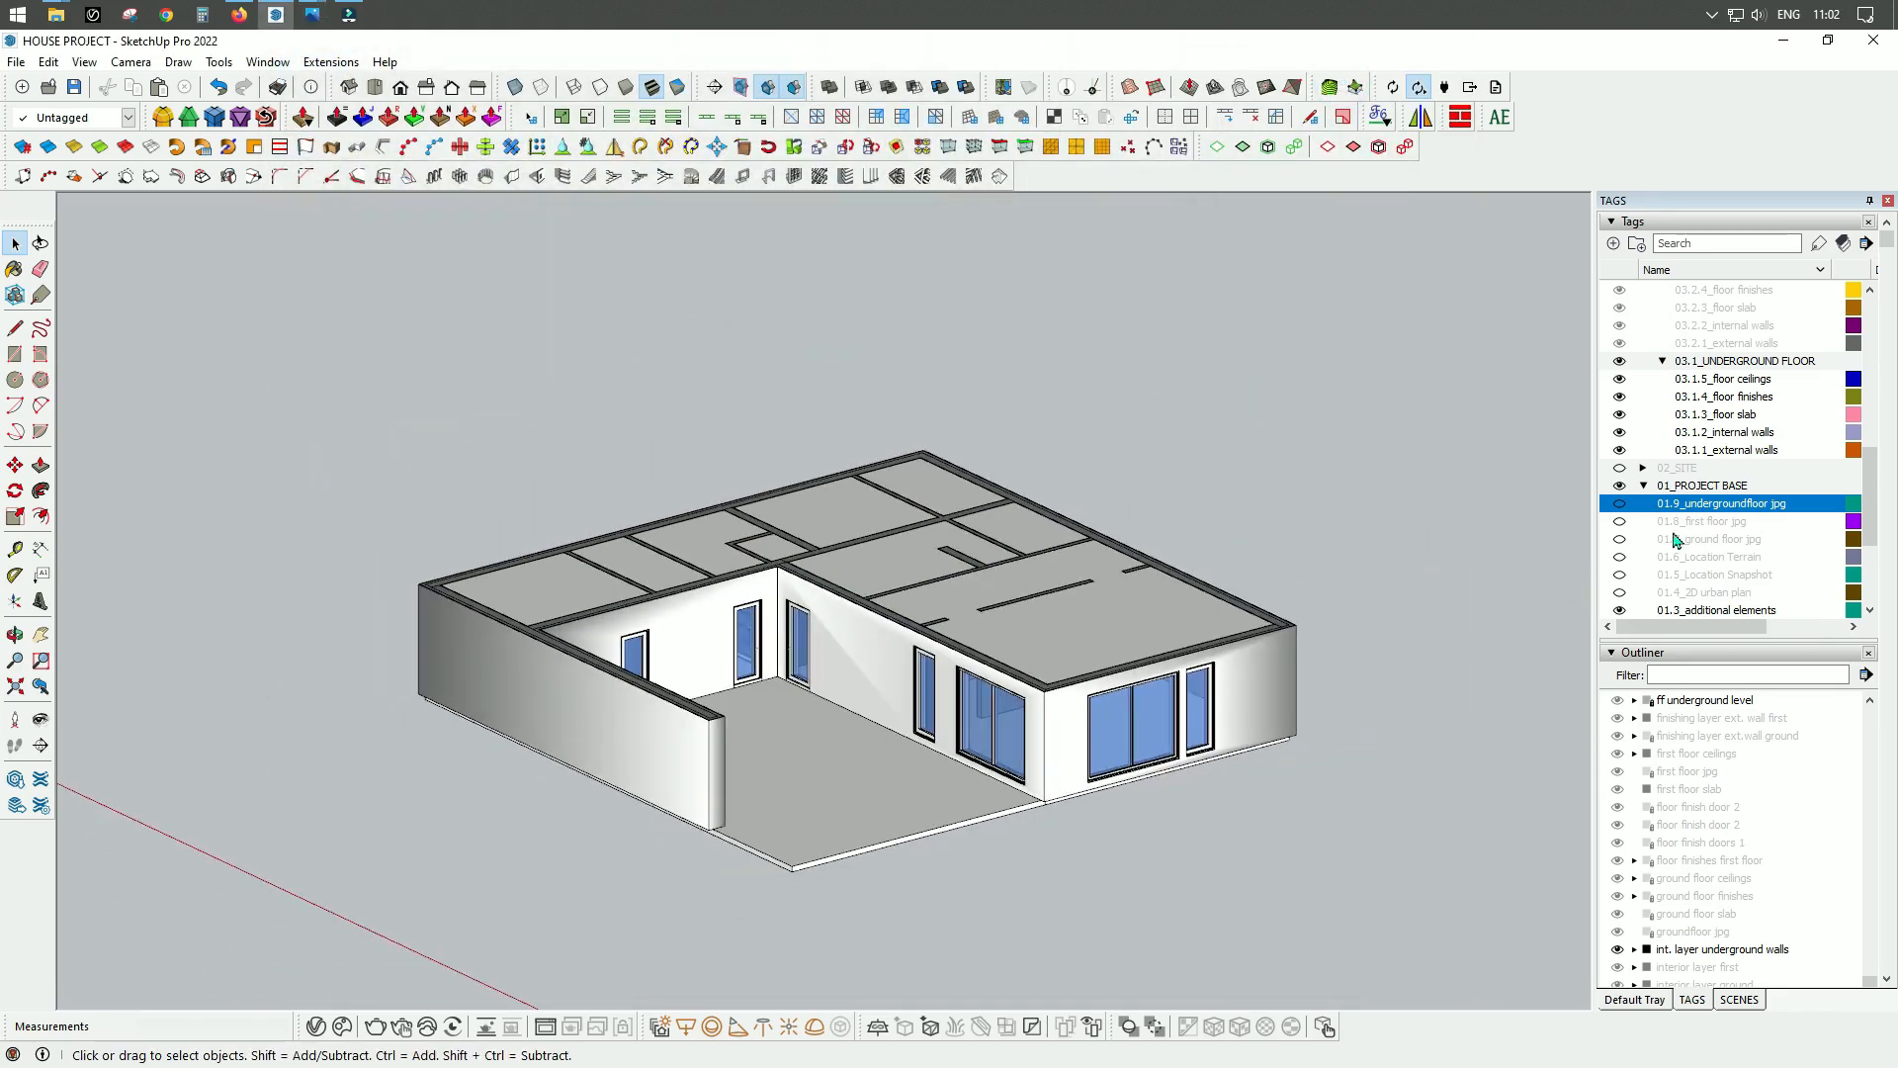
scroll(1711, 420, up, 2)
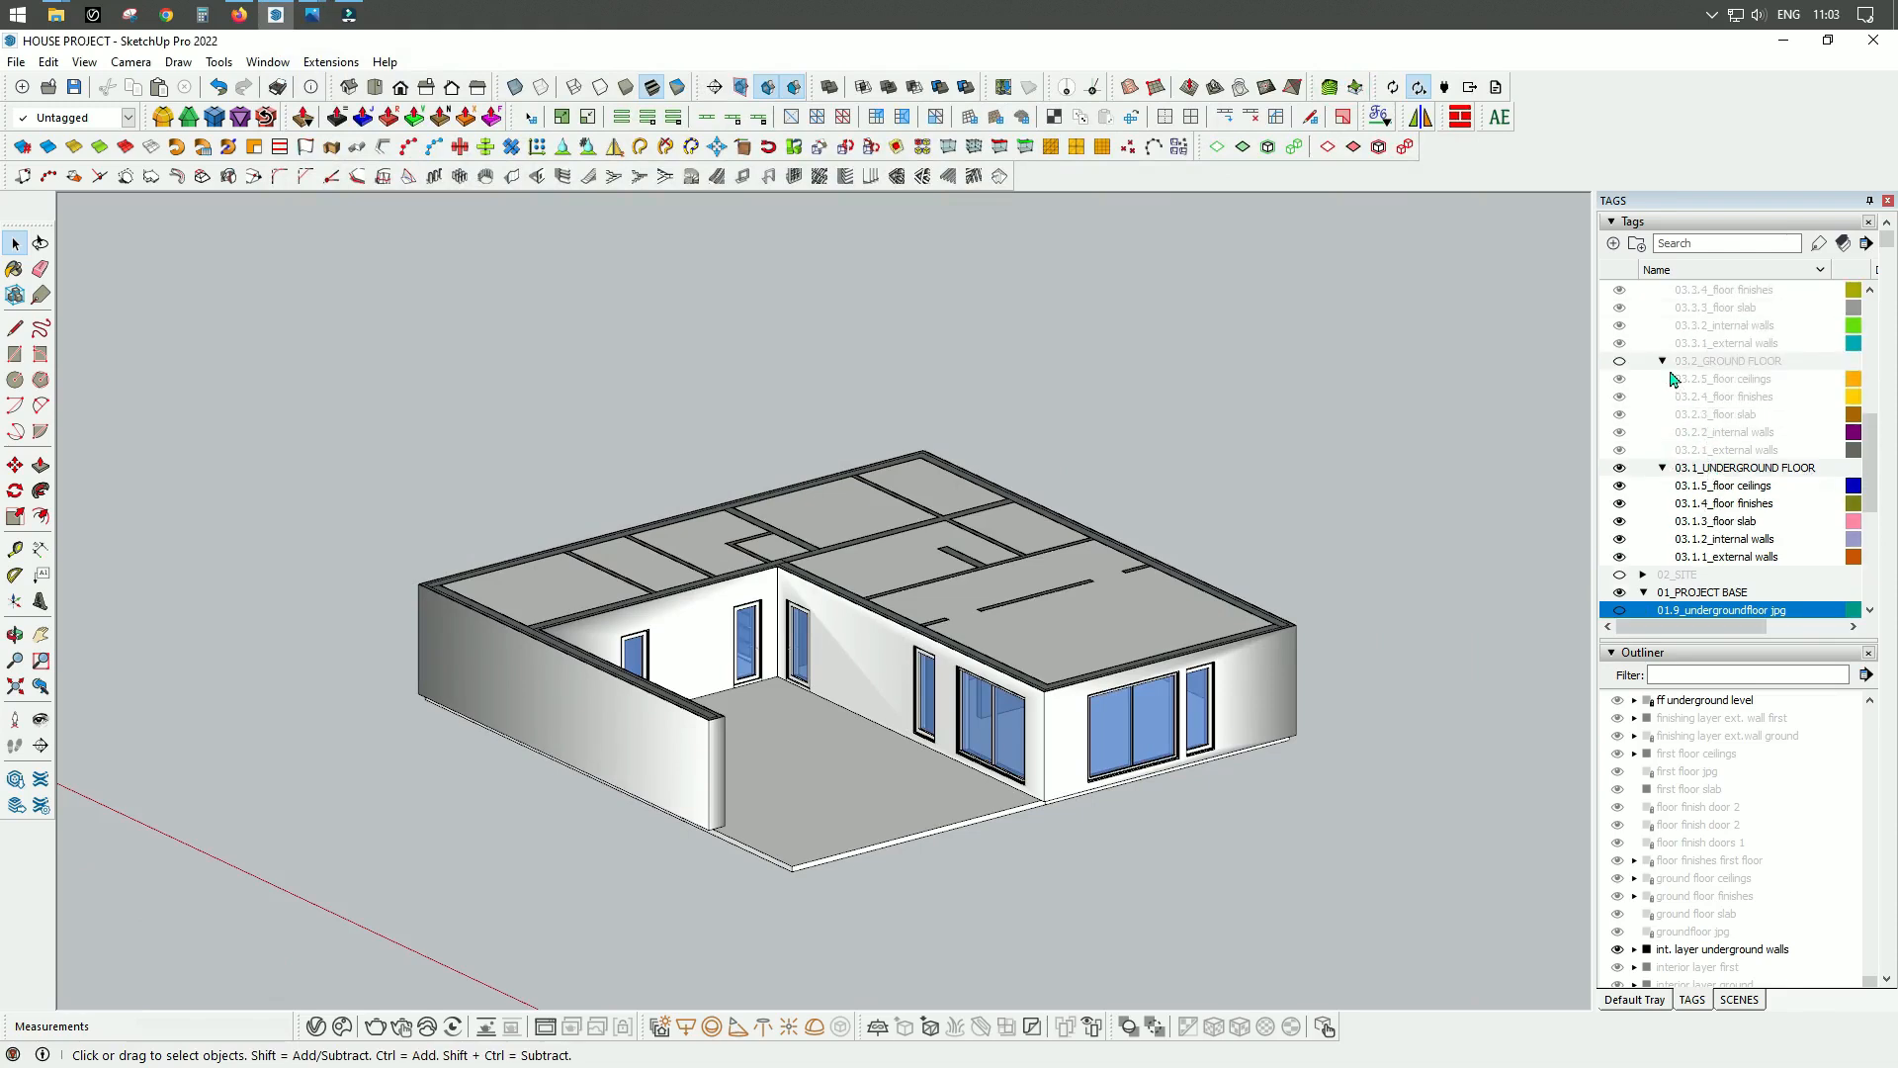
click(1621, 362)
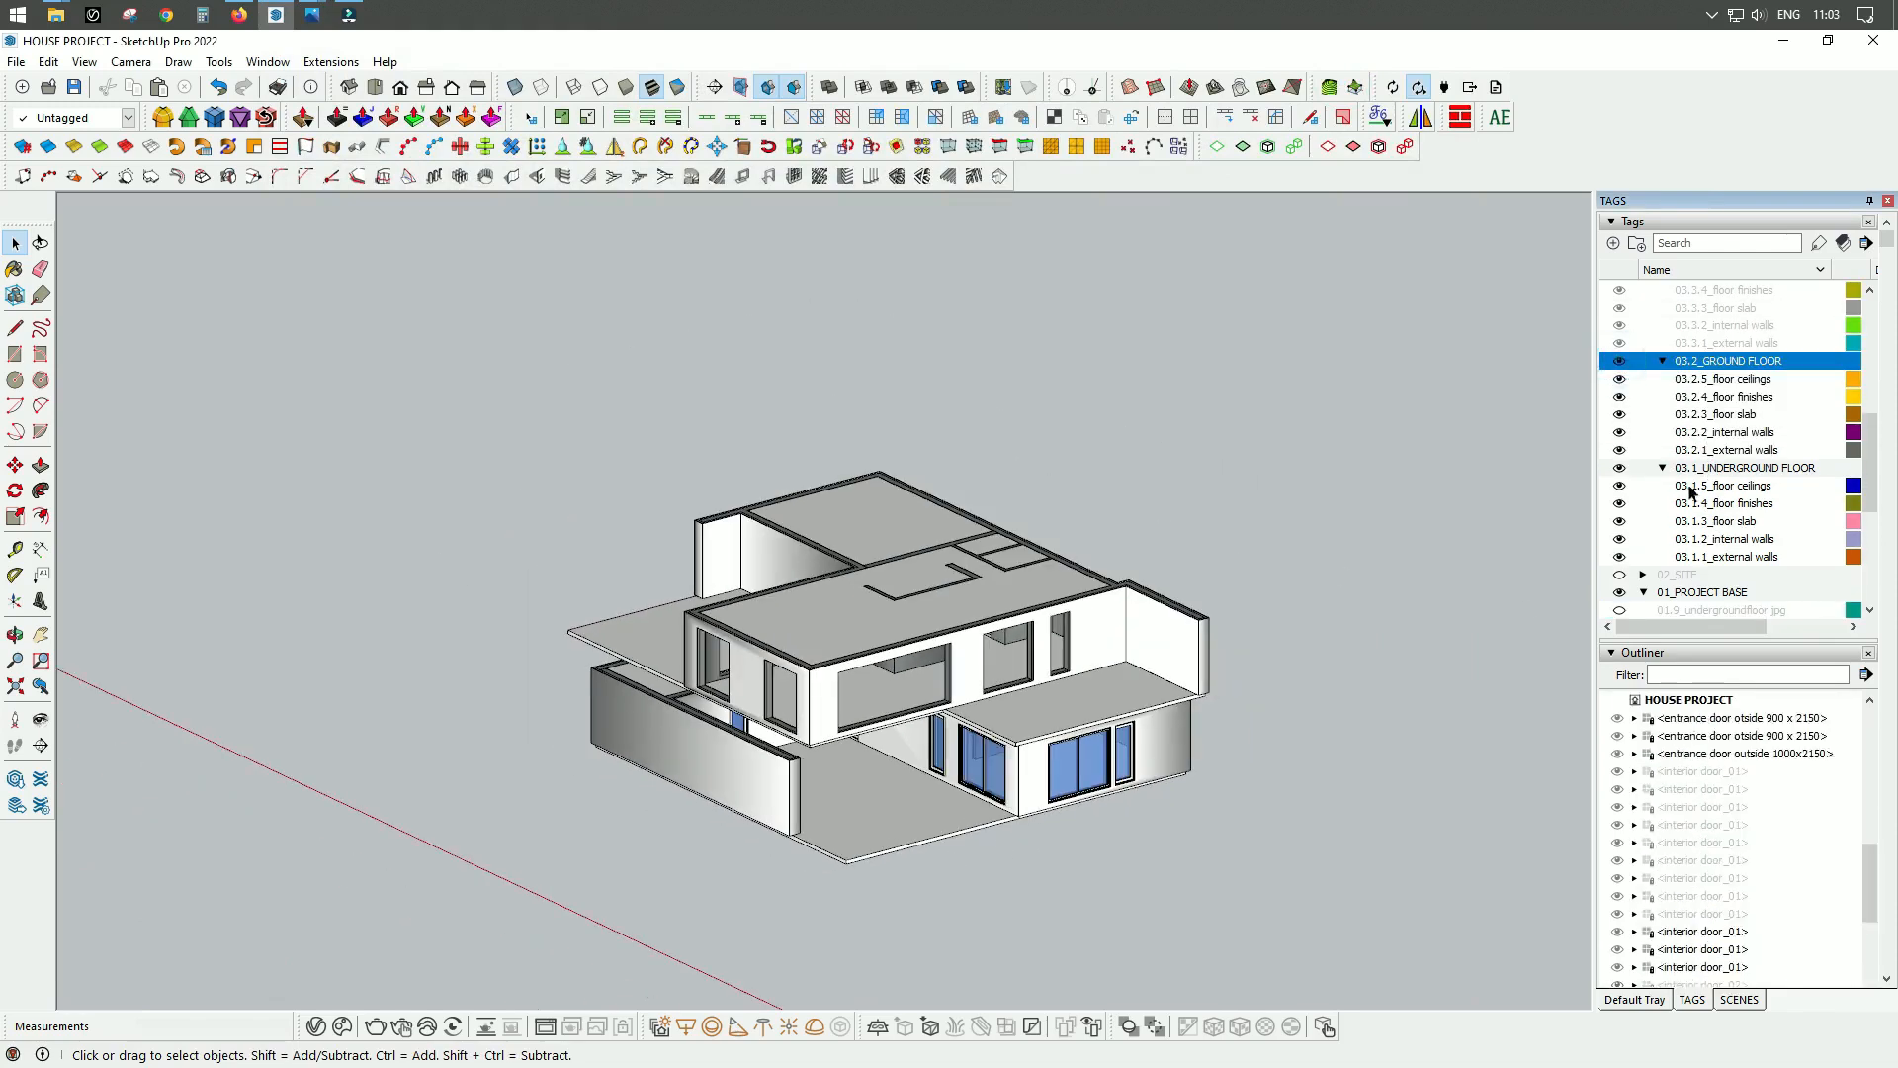
scroll(1693, 321, up, 2)
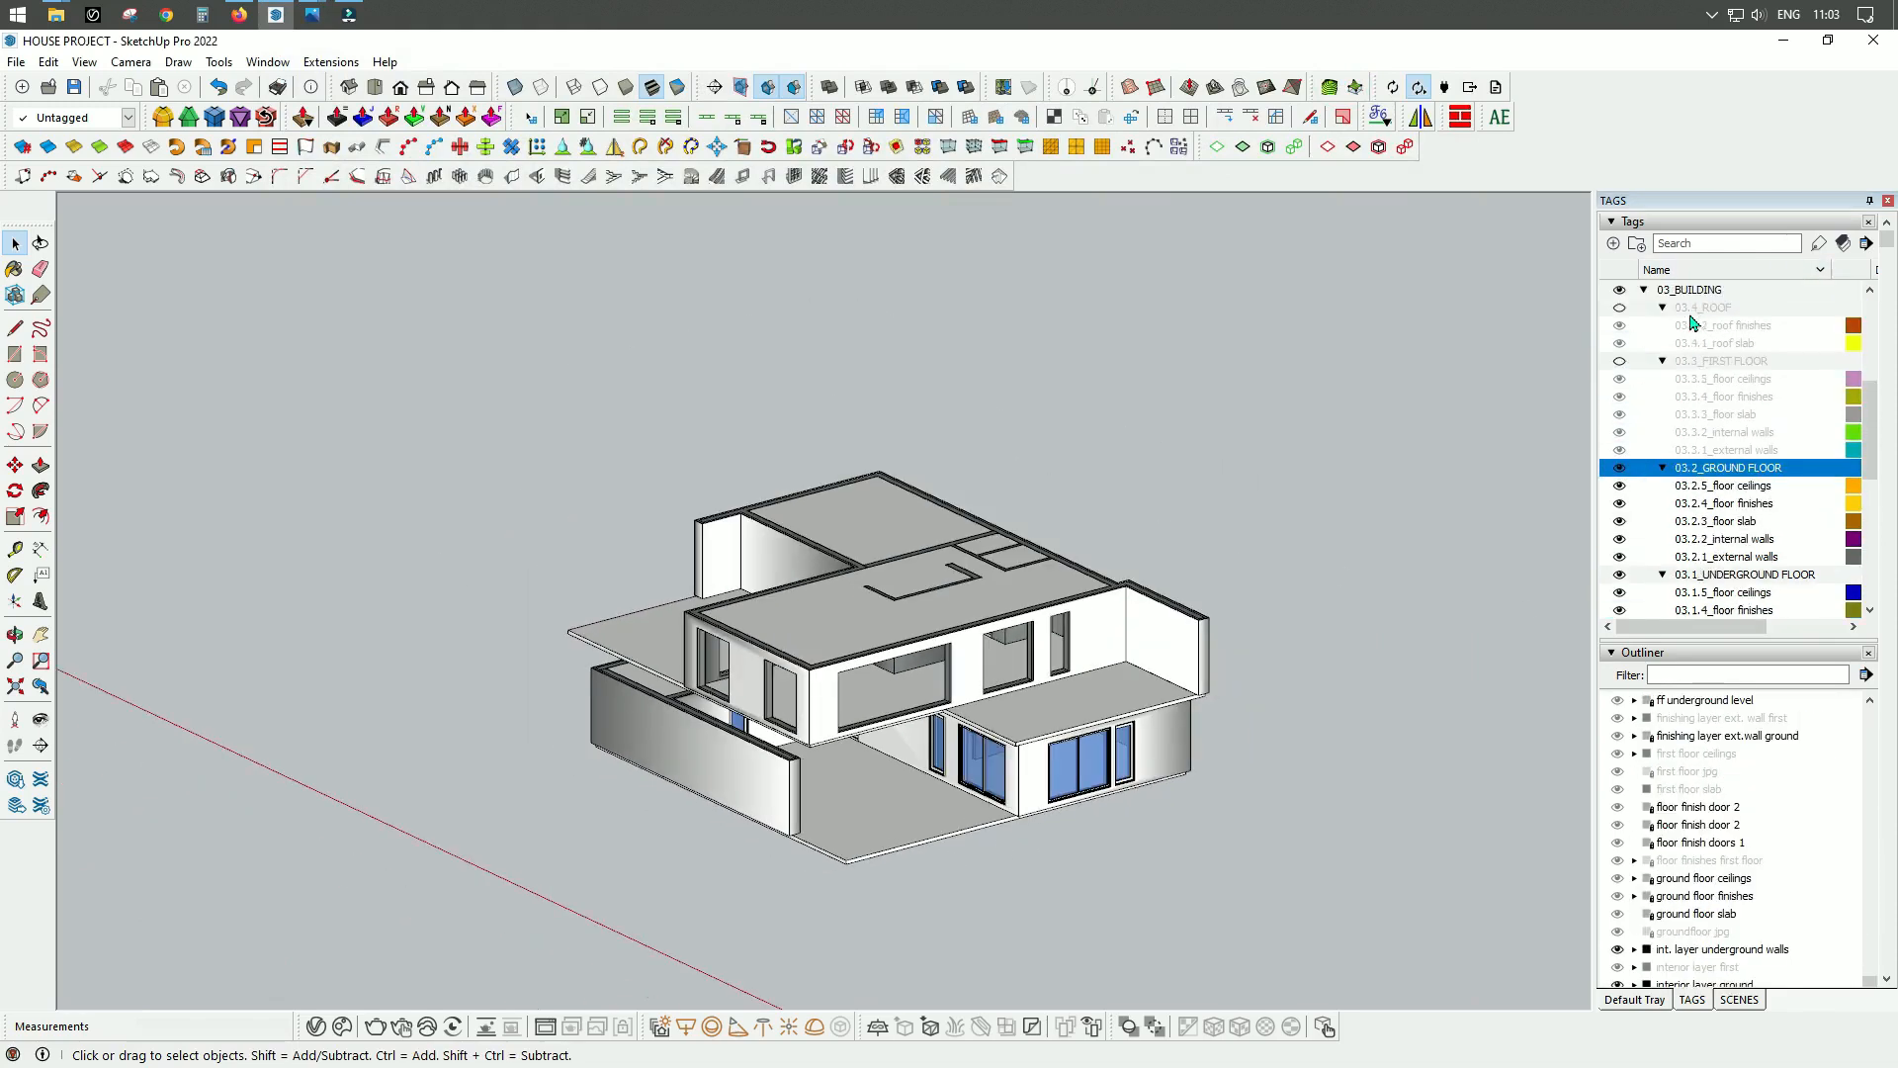
click(1621, 362)
scroll(1230, 530, down, 2)
scroll(1689, 344, up, 2)
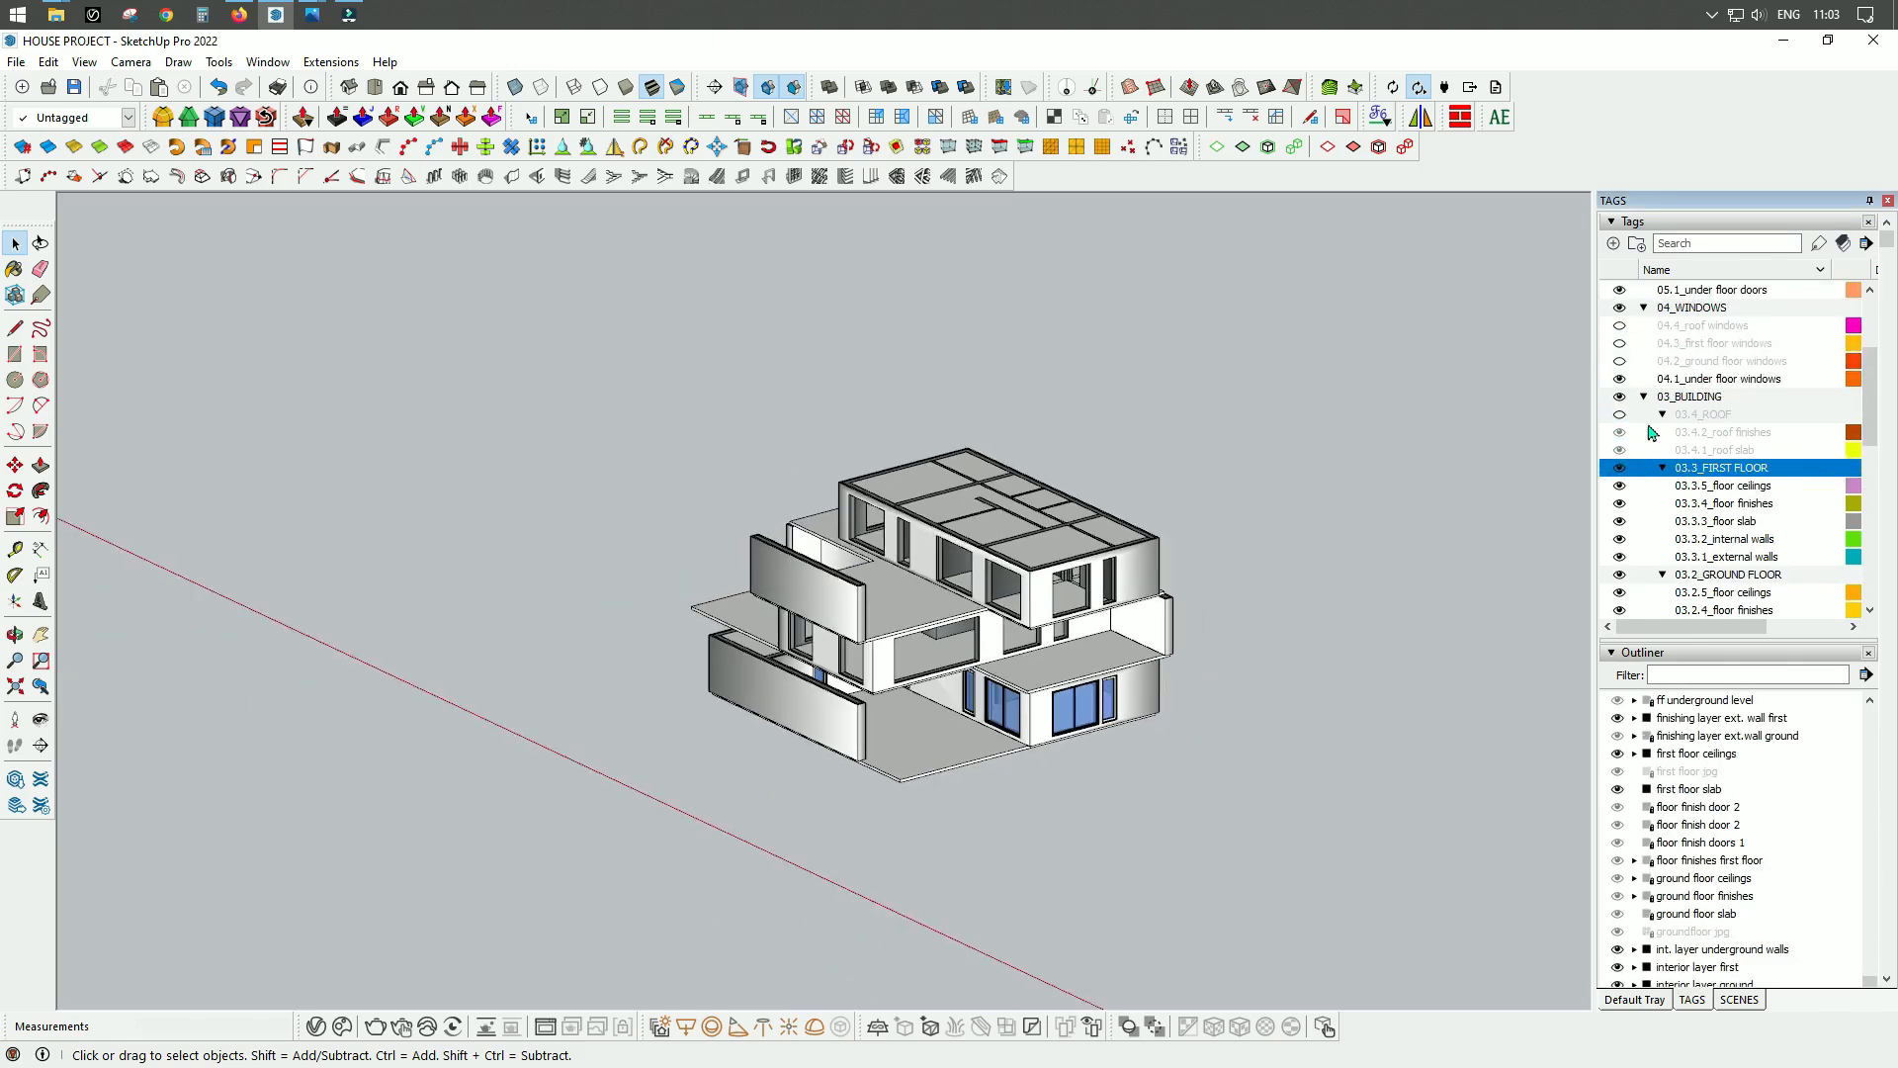
click(1621, 414)
Step: Show the window and door tags of the first floor and ground floor: 04.3, 04.2, 05.3 and 05.2
middle_drag(1207, 521, 1261, 615)
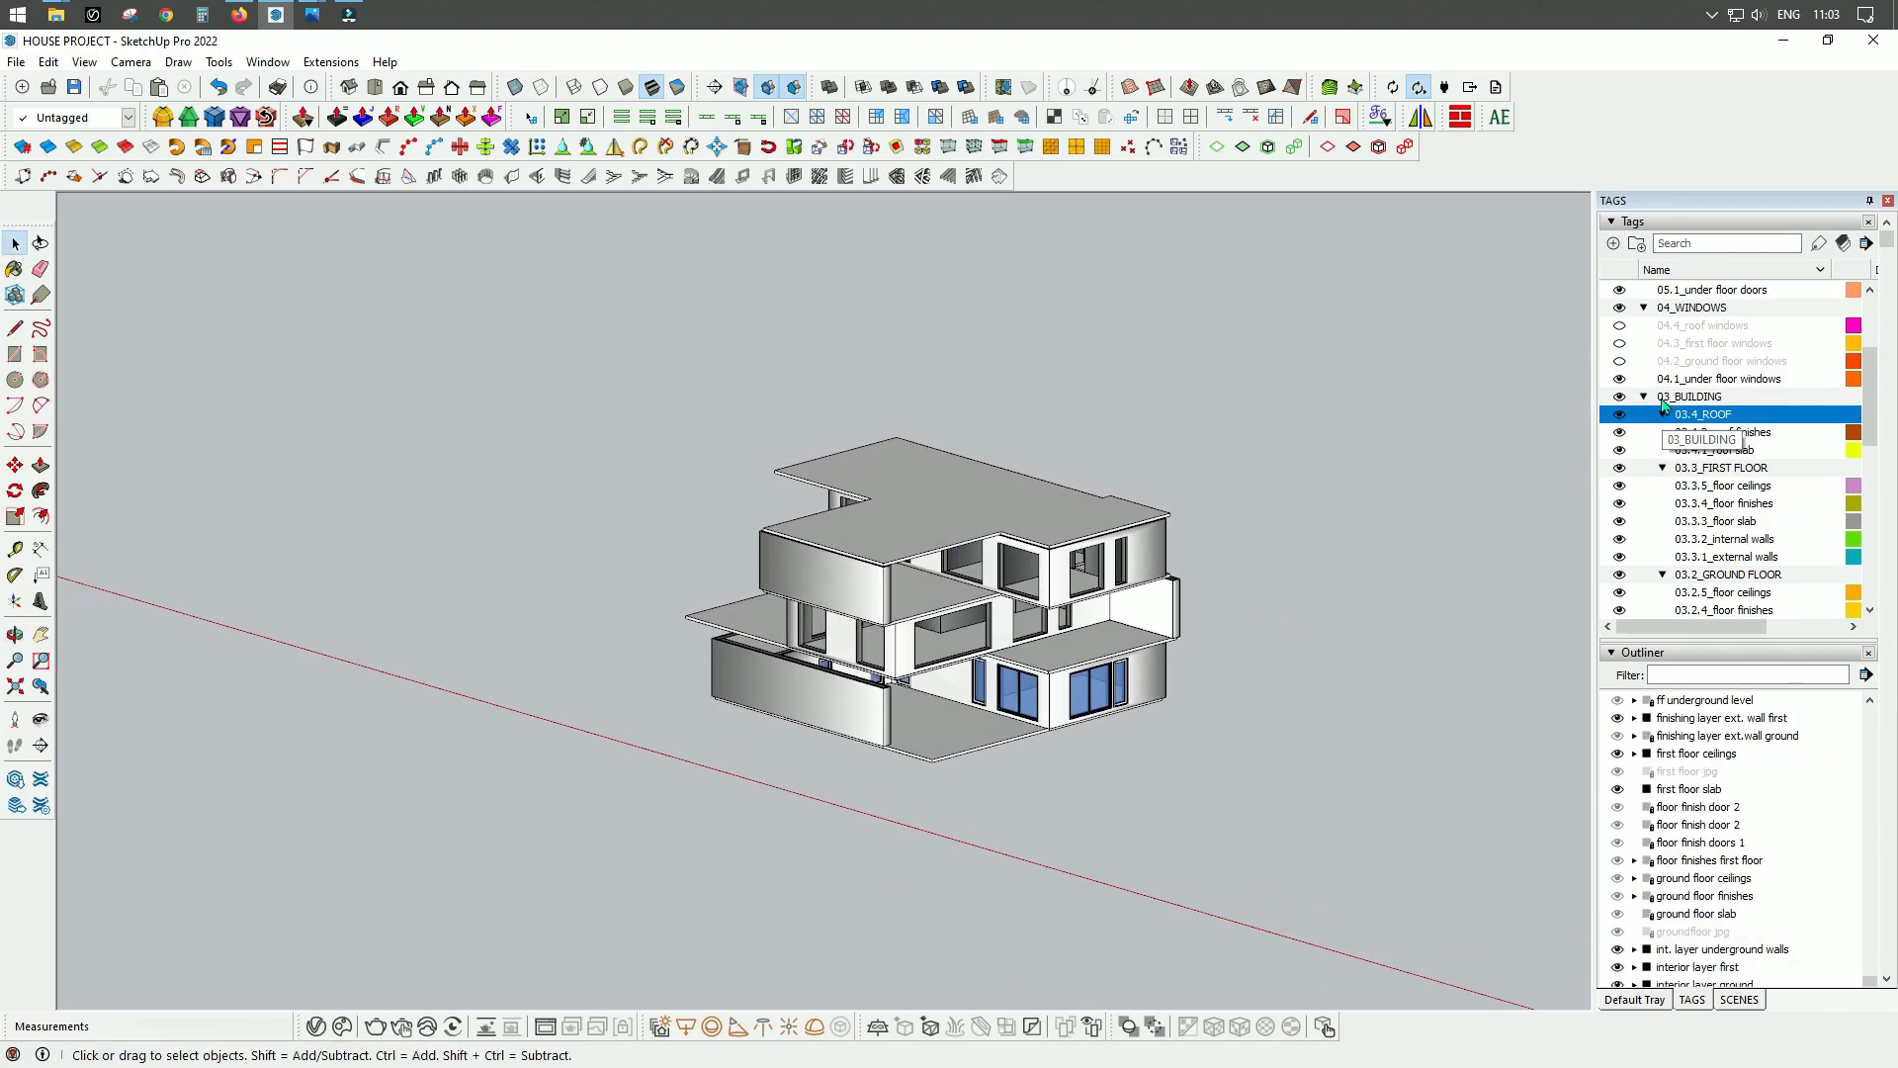
click(1620, 344)
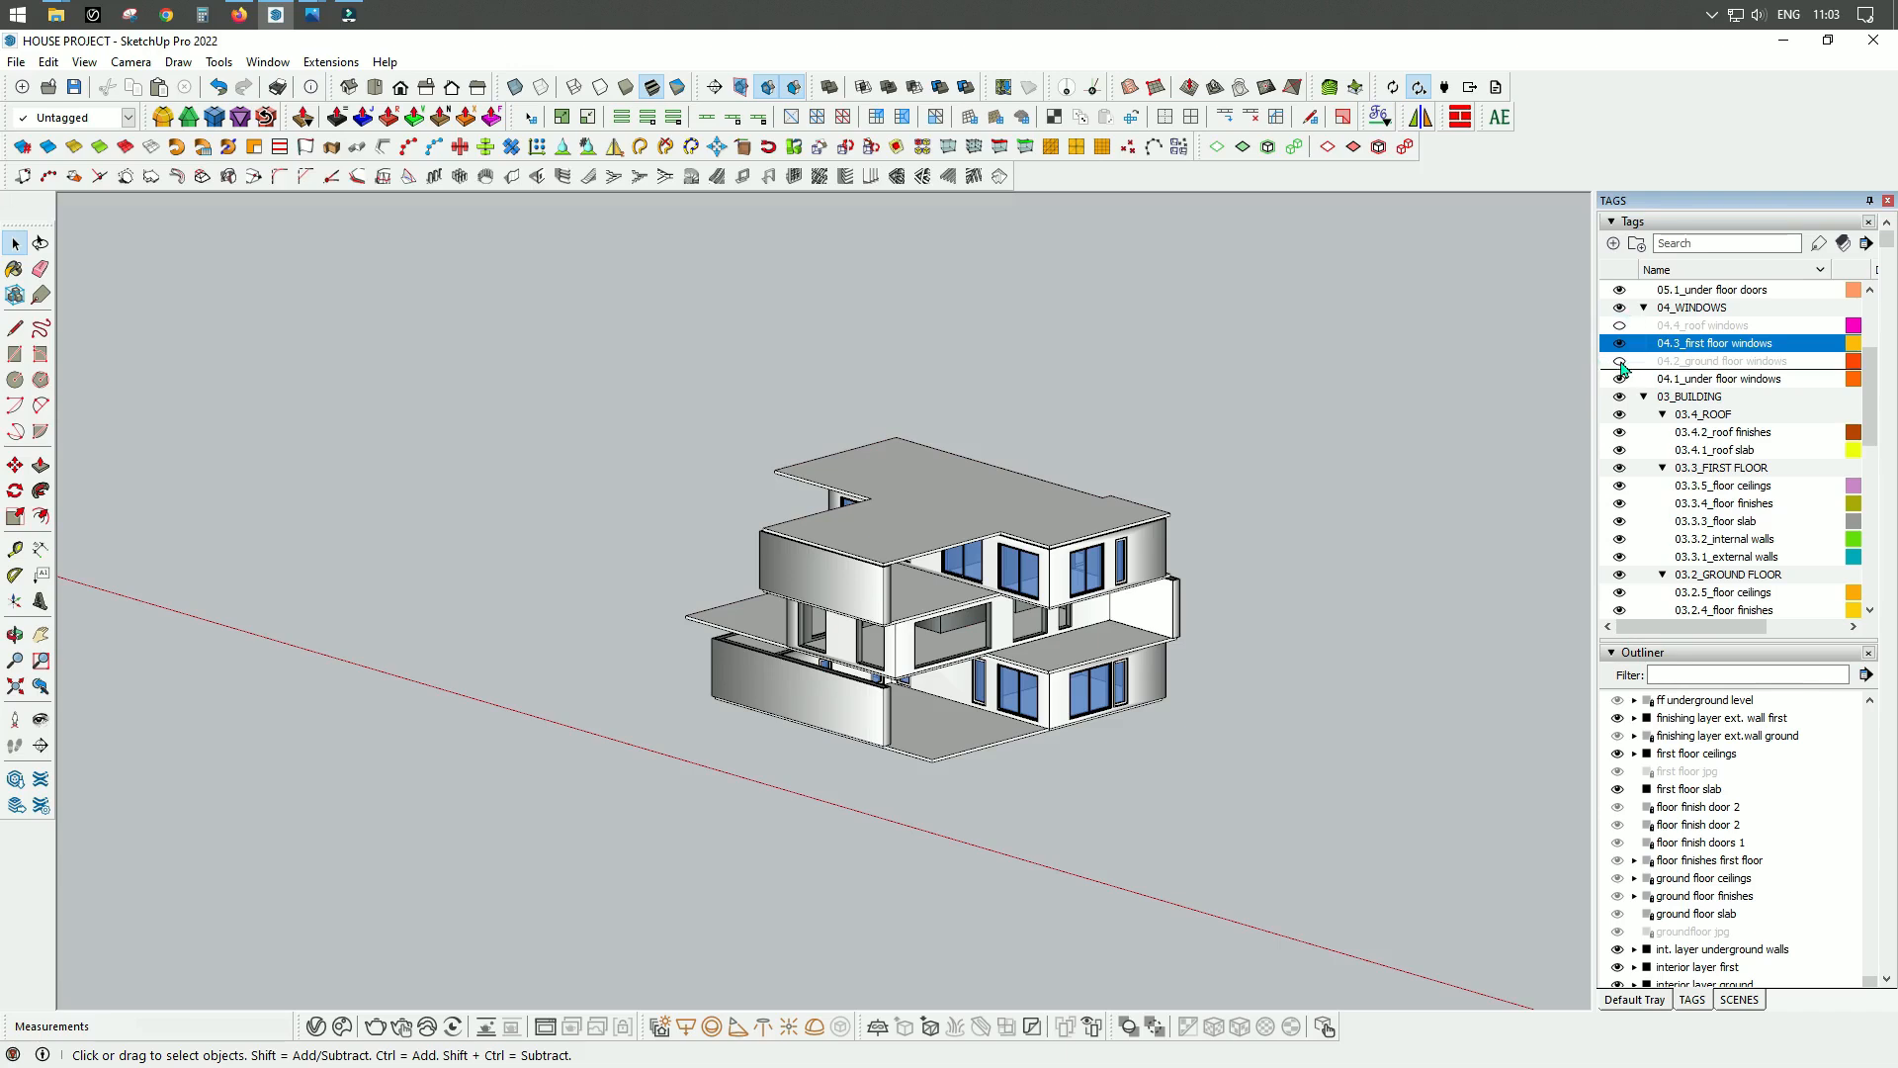
click(1620, 361)
scroll(1684, 348, up, 1)
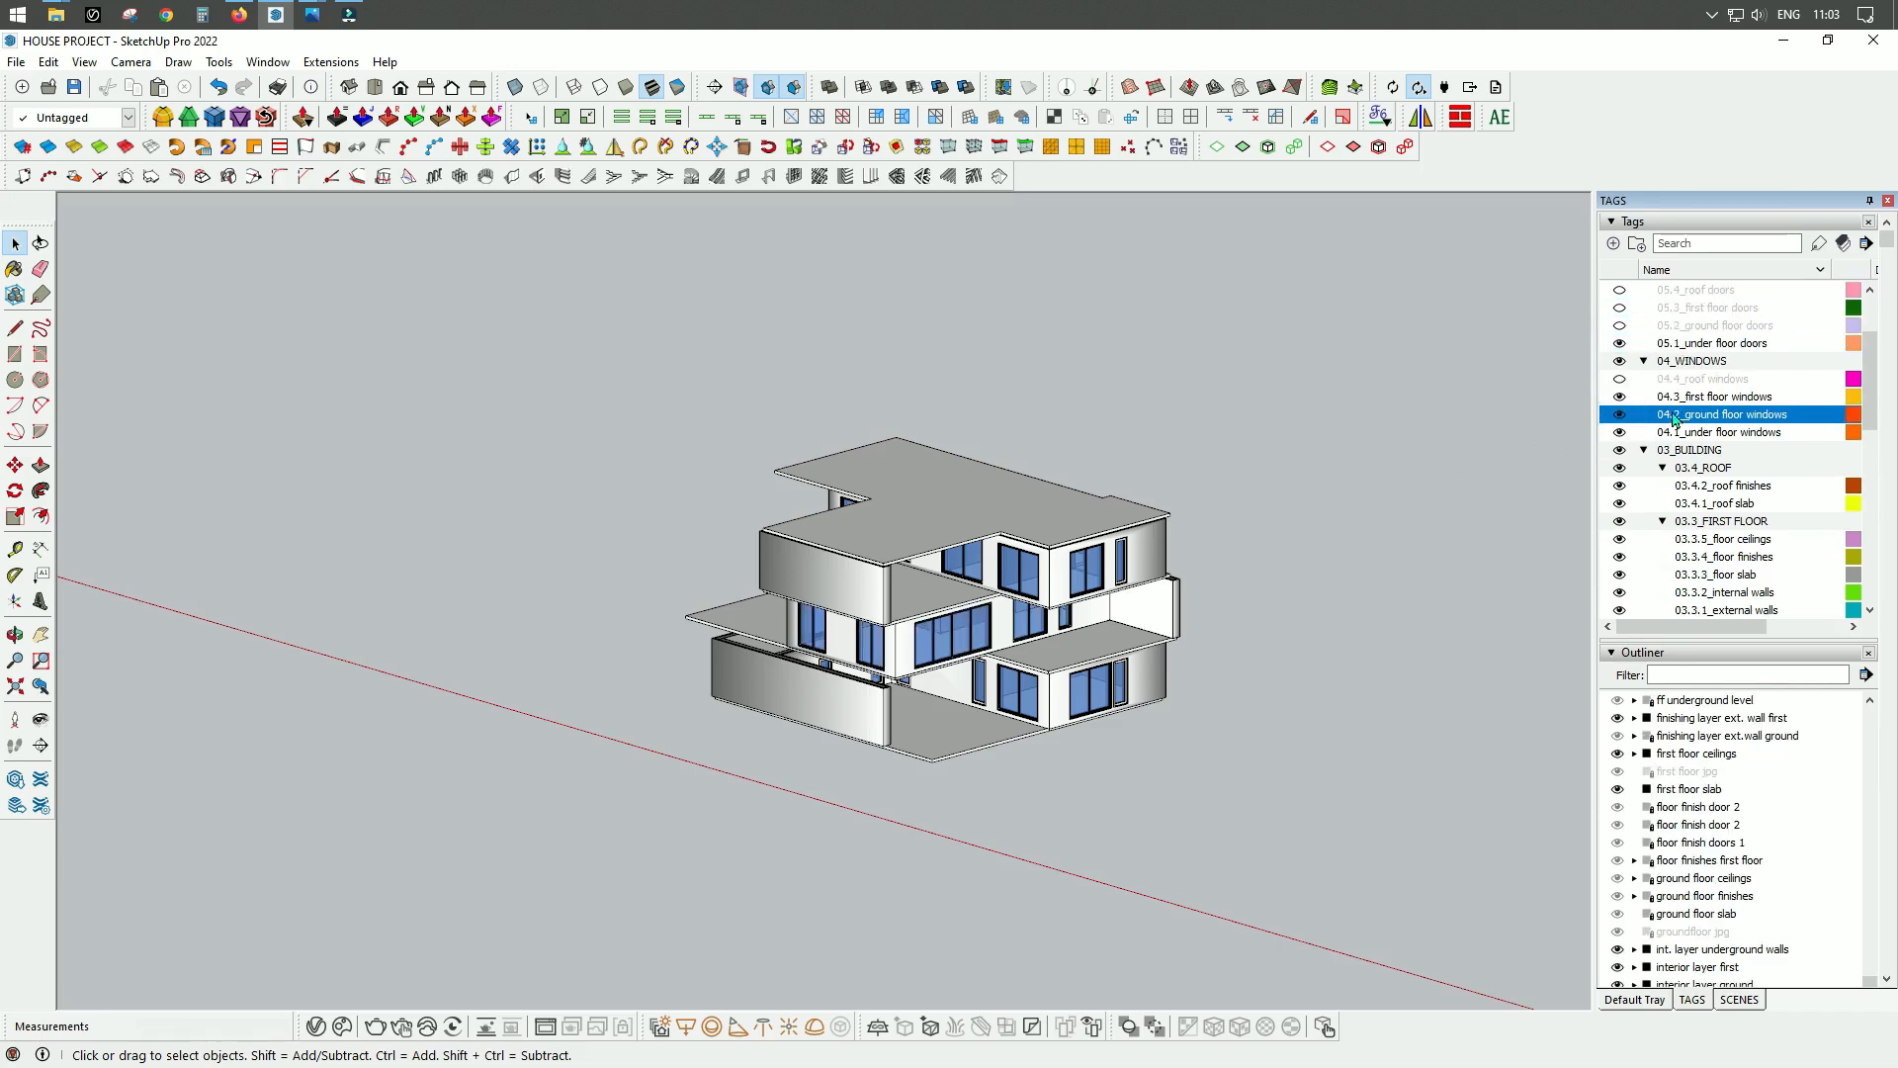
scroll(1673, 417, up, 2)
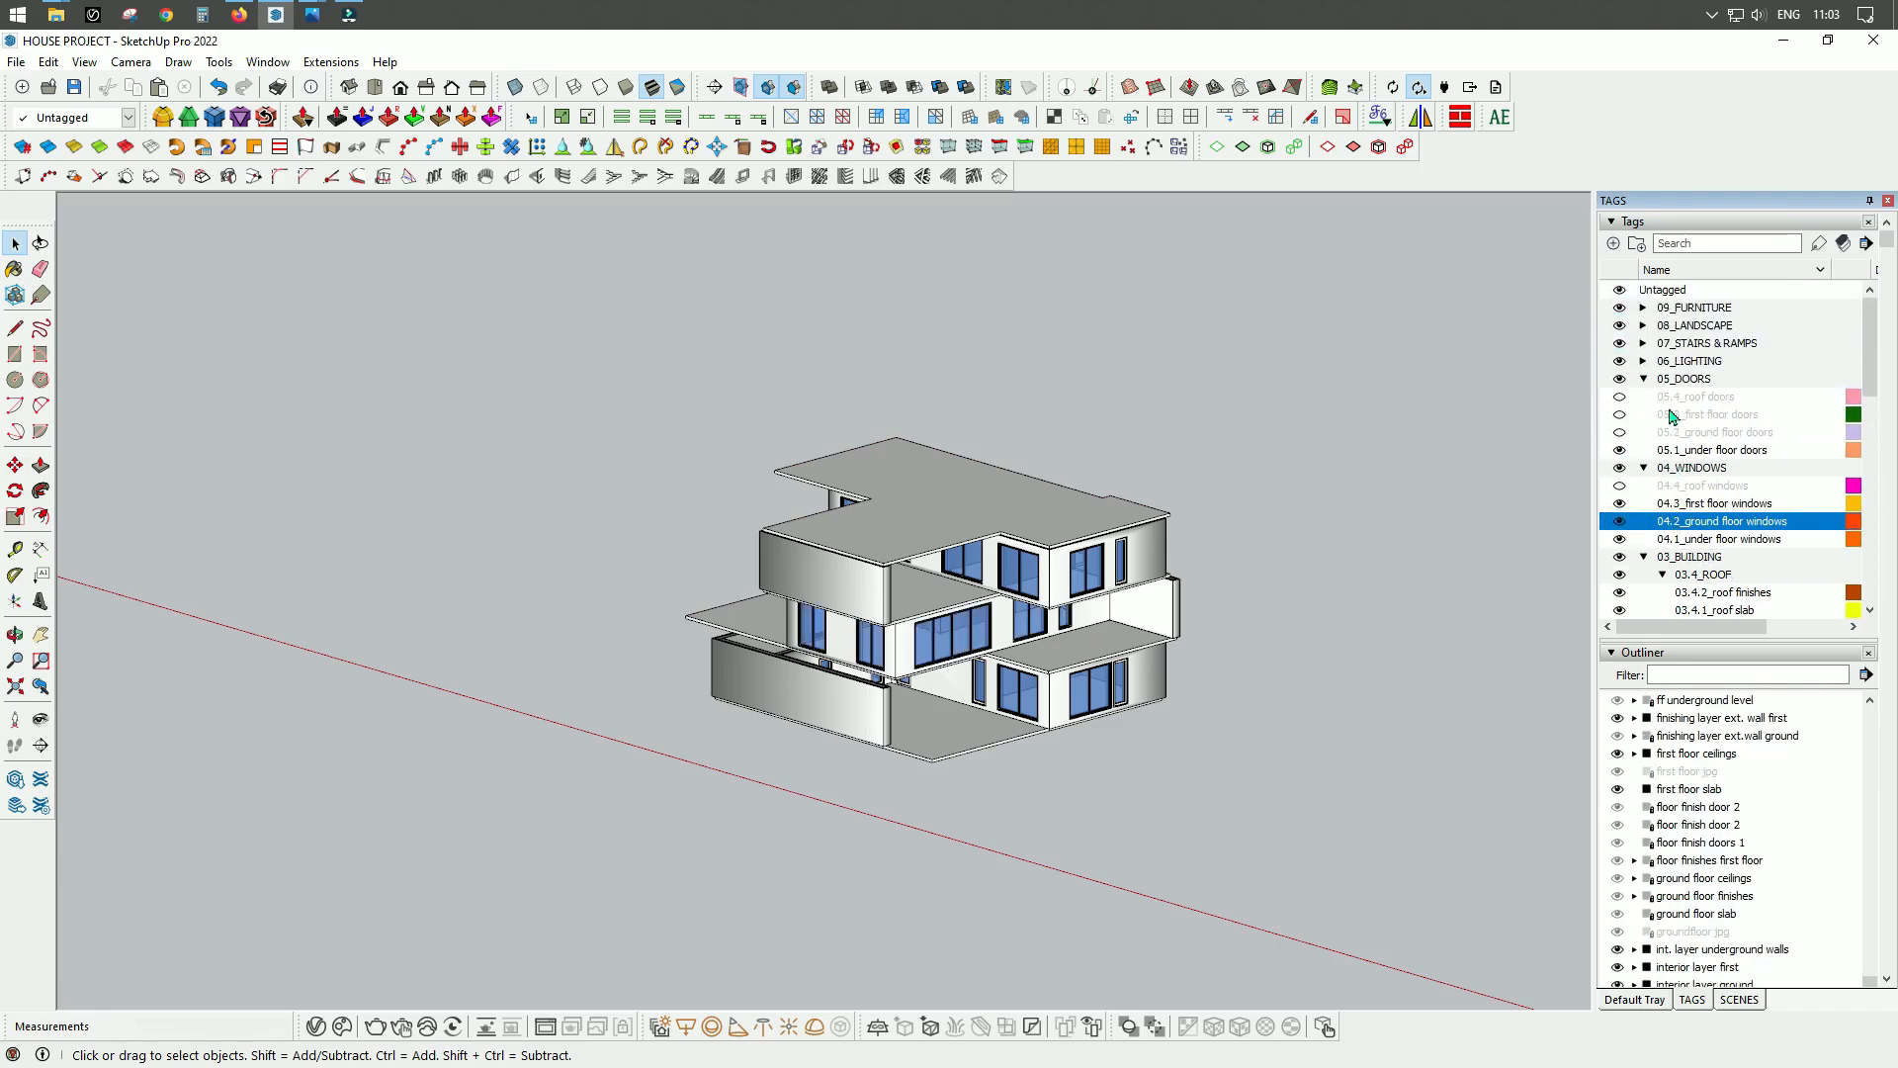
click(1620, 414)
click(1620, 432)
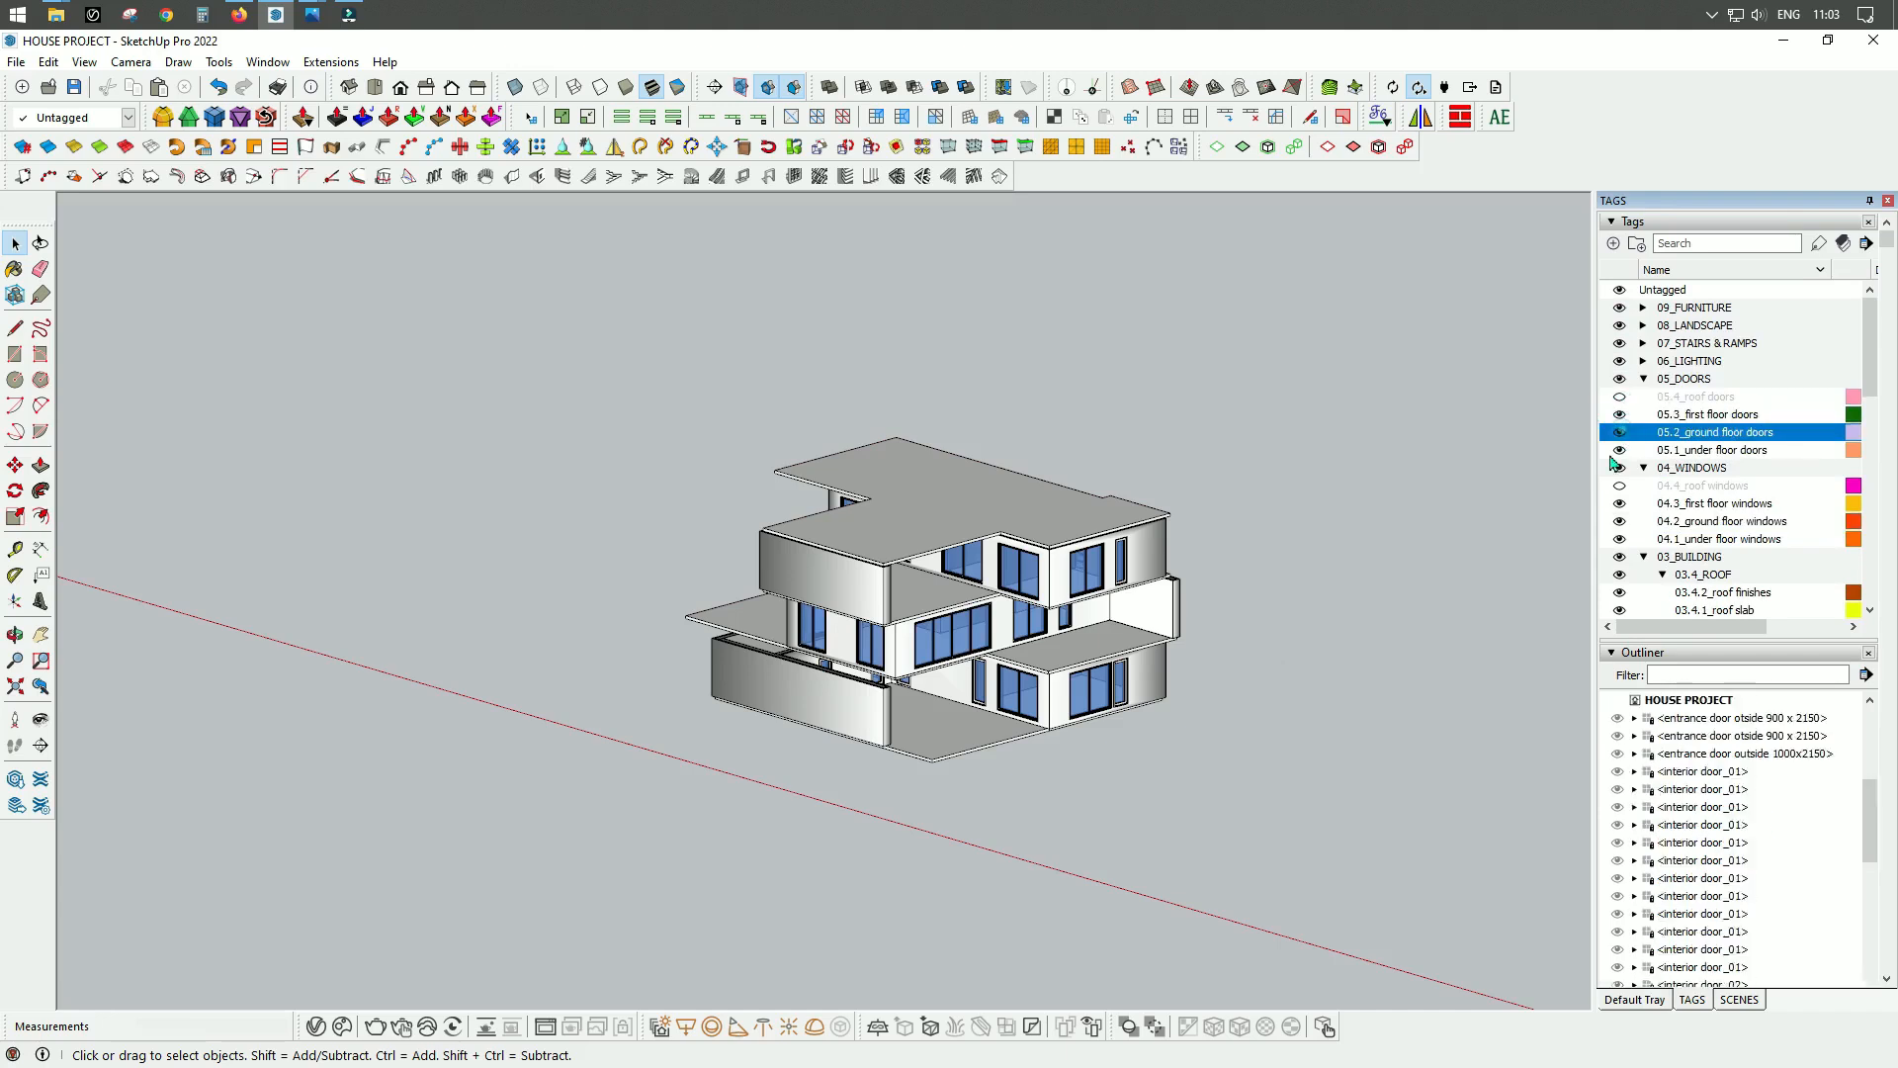
Step: Examine the complete house from several sides, checking the floors, windows, doors and the underground terrace walls
middle_drag(1191, 704, 1301, 694)
drag(1302, 694, 1178, 750)
key(space)
scroll(890, 698, up, 5)
scroll(870, 689, up, 3)
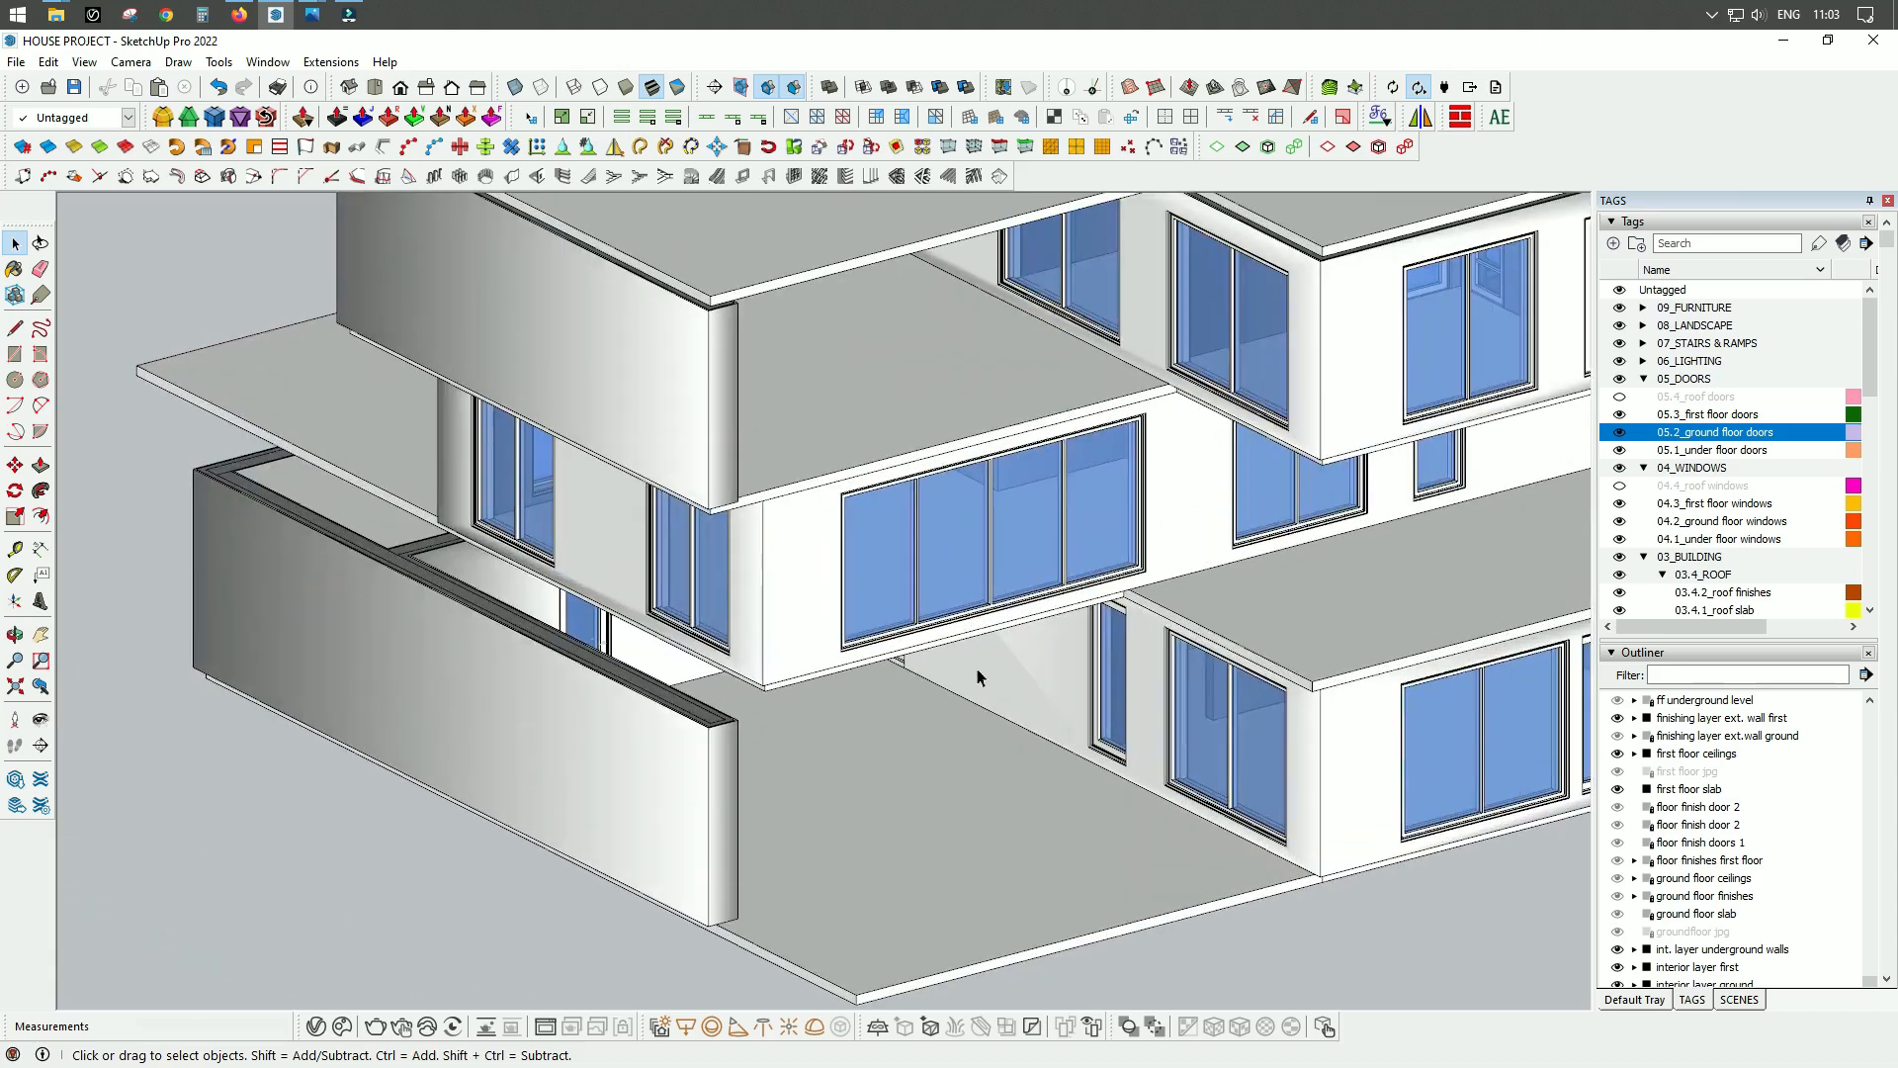
middle_drag(1079, 694, 1360, 634)
scroll(721, 608, down, 3)
middle_drag(1158, 570, 858, 599)
scroll(1018, 585, up, 3)
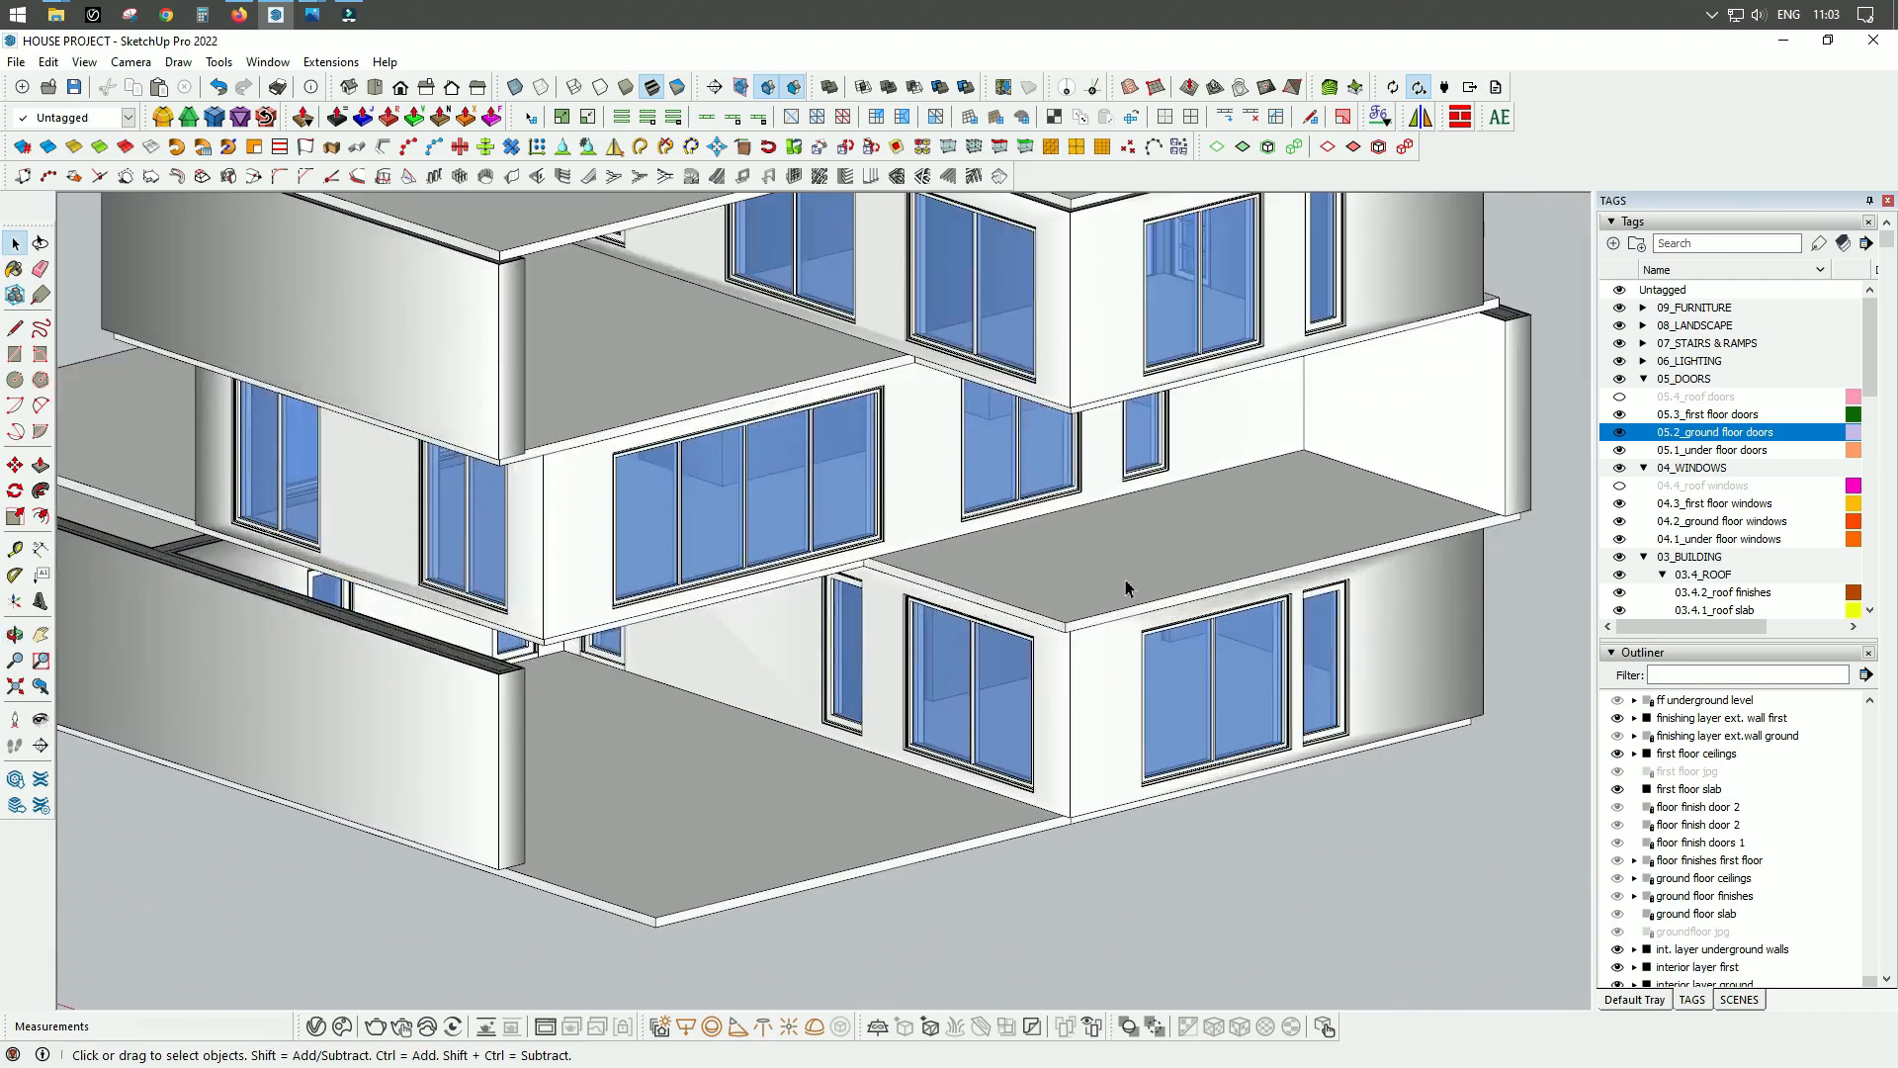
scroll(967, 670, down, 3)
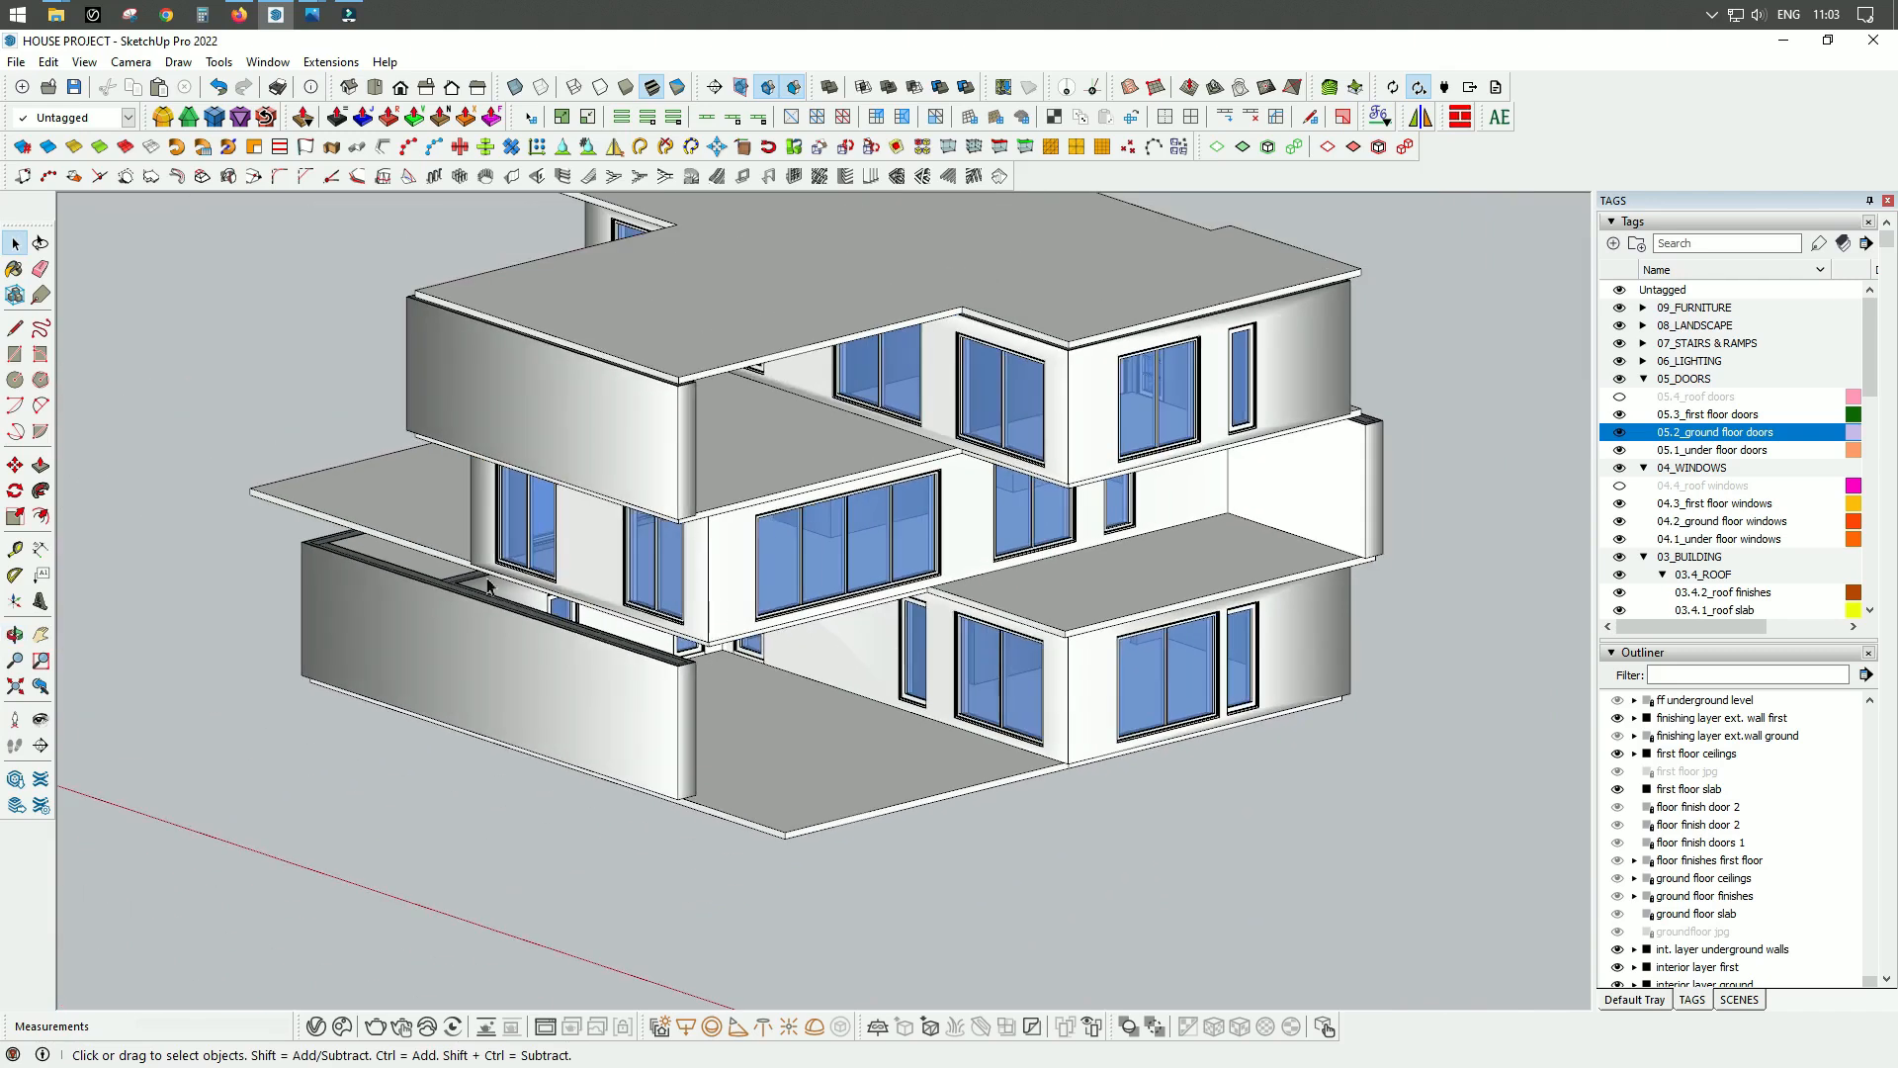
middle_drag(406, 538, 1199, 597)
scroll(828, 734, up, 3)
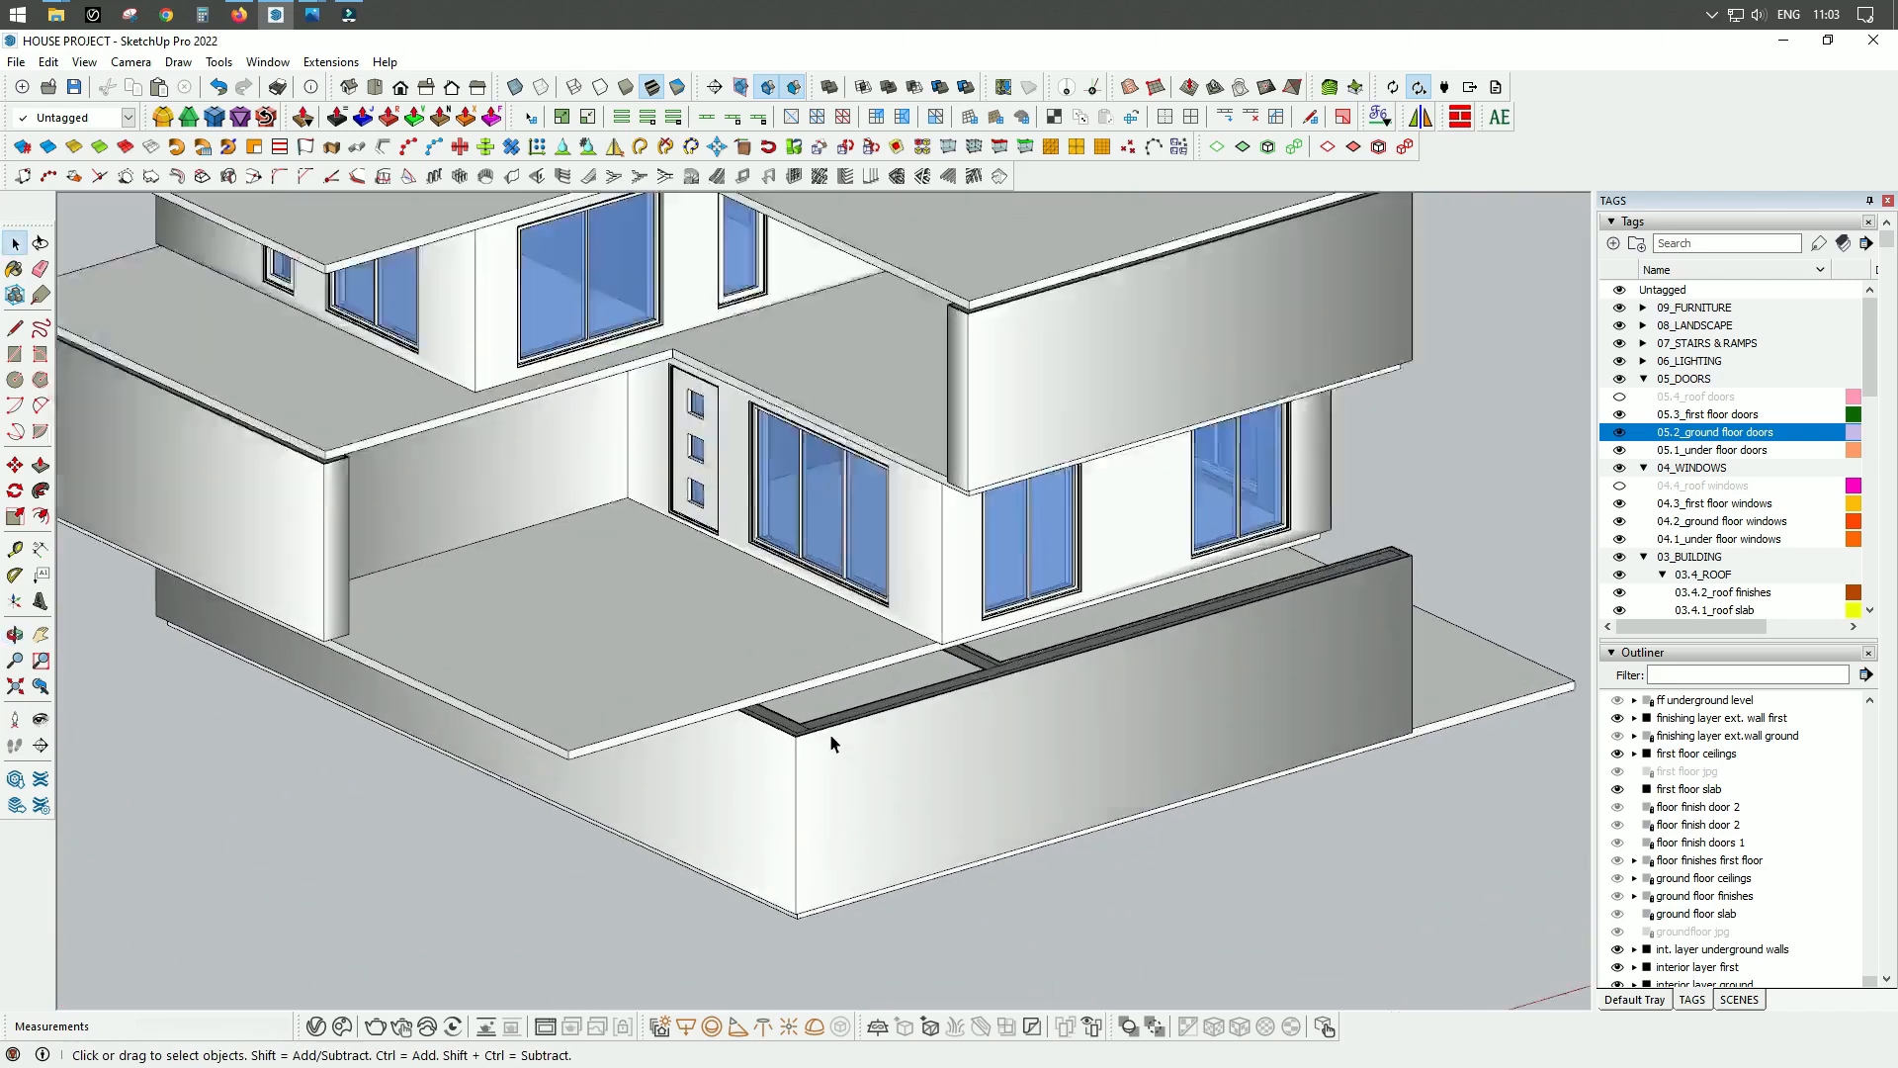
Step: Examine the house from several sides, comparing the slab edges with the terrace walls of each floor
scroll(665, 603, down, 3)
middle_drag(665, 602, 804, 518)
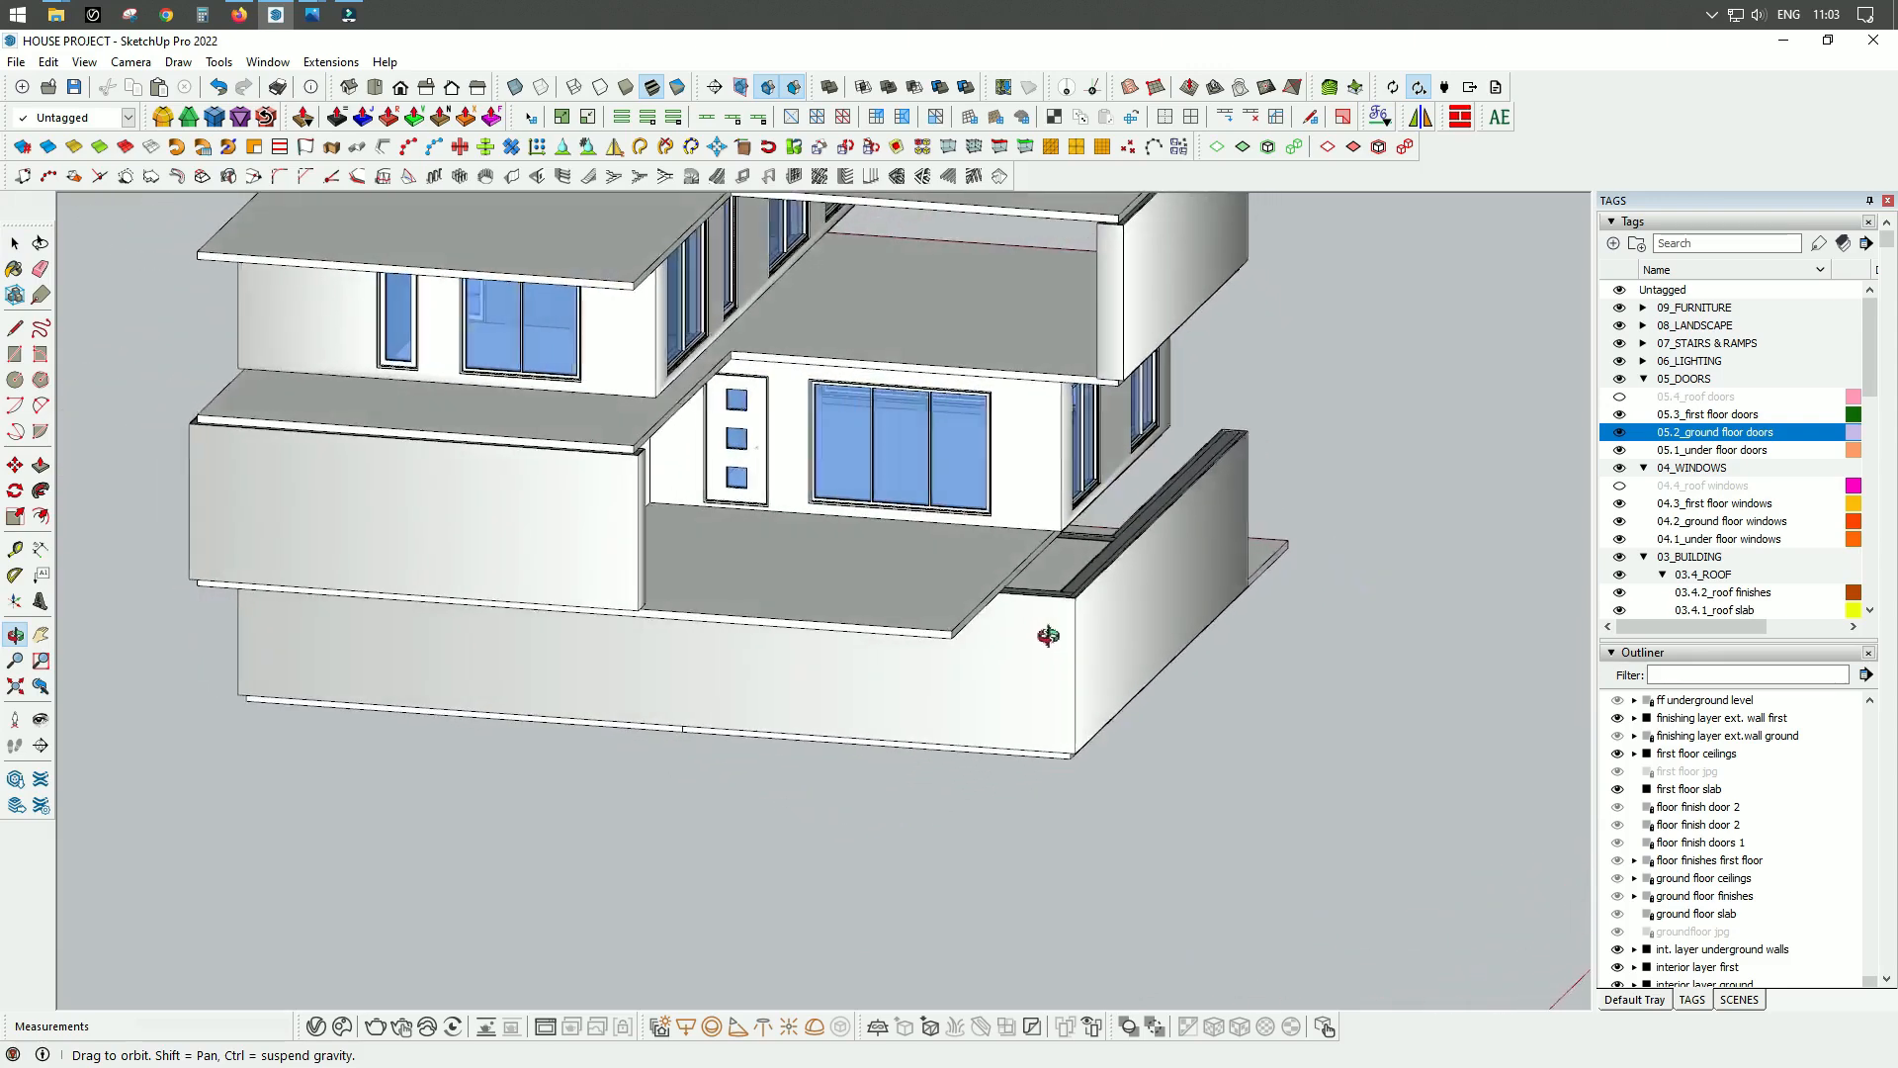
scroll(731, 664, up, 3)
scroll(731, 664, down, 3)
mouse_move(730, 663)
middle_down()
mouse_move(368, 636)
mouse_move(886, 656)
mouse_move(706, 691)
middle_up()
scroll(872, 659, up, 3)
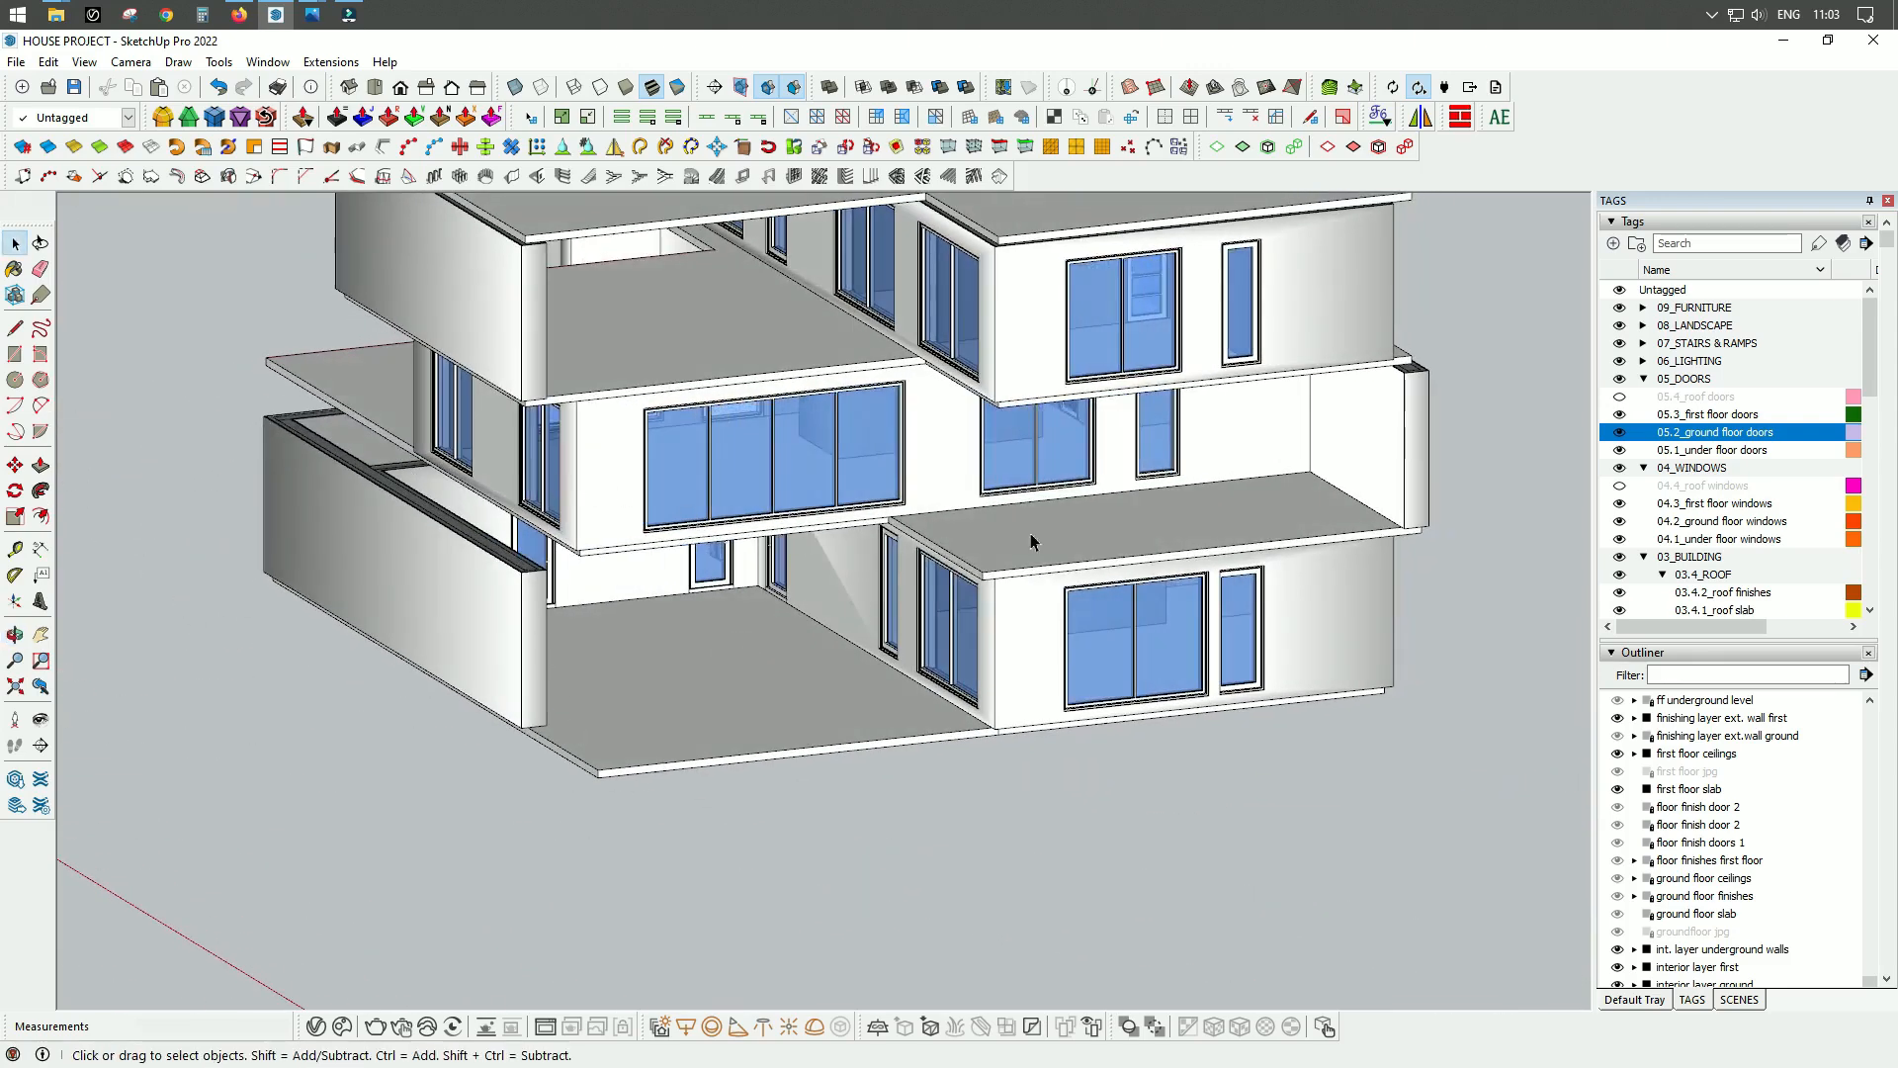
scroll(688, 621, down, 3)
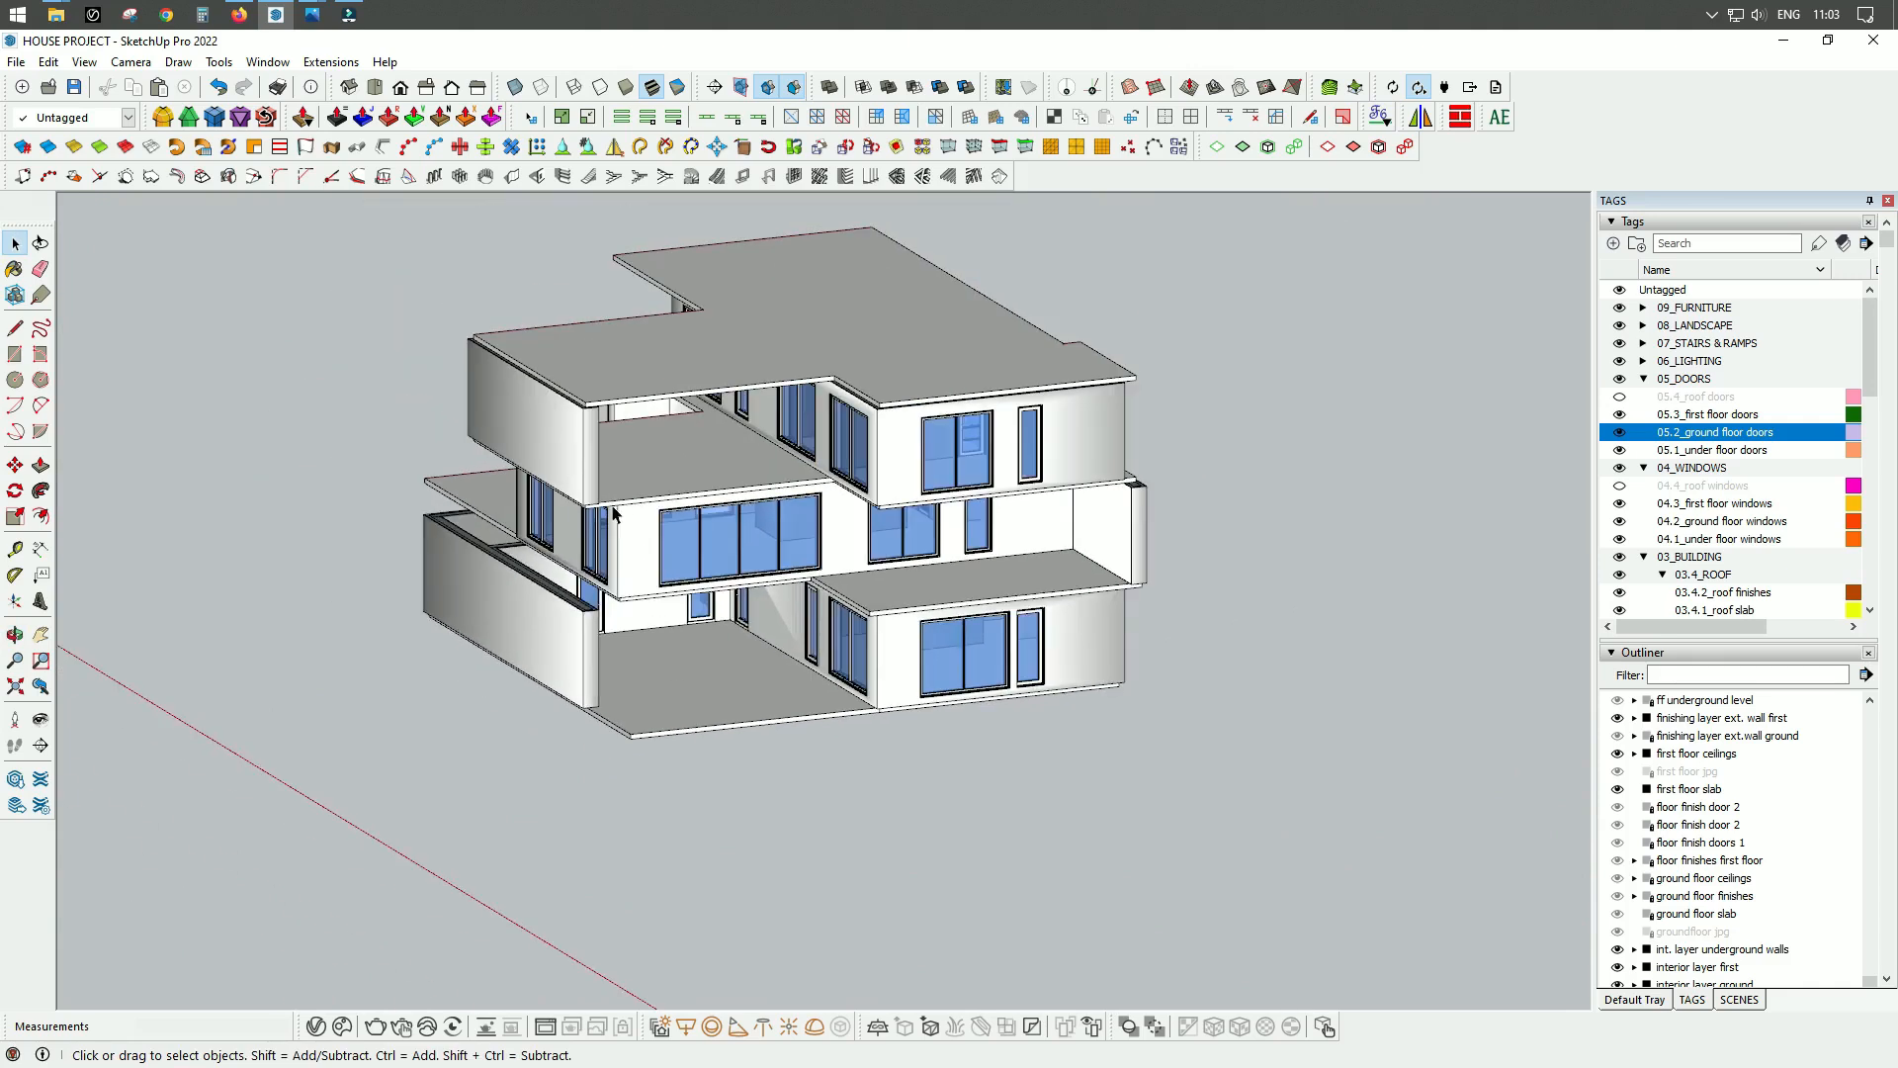
scroll(582, 648, up, 4)
Step: Select the ground floor slab above the underground terrace wall and unlock it
click(426, 470)
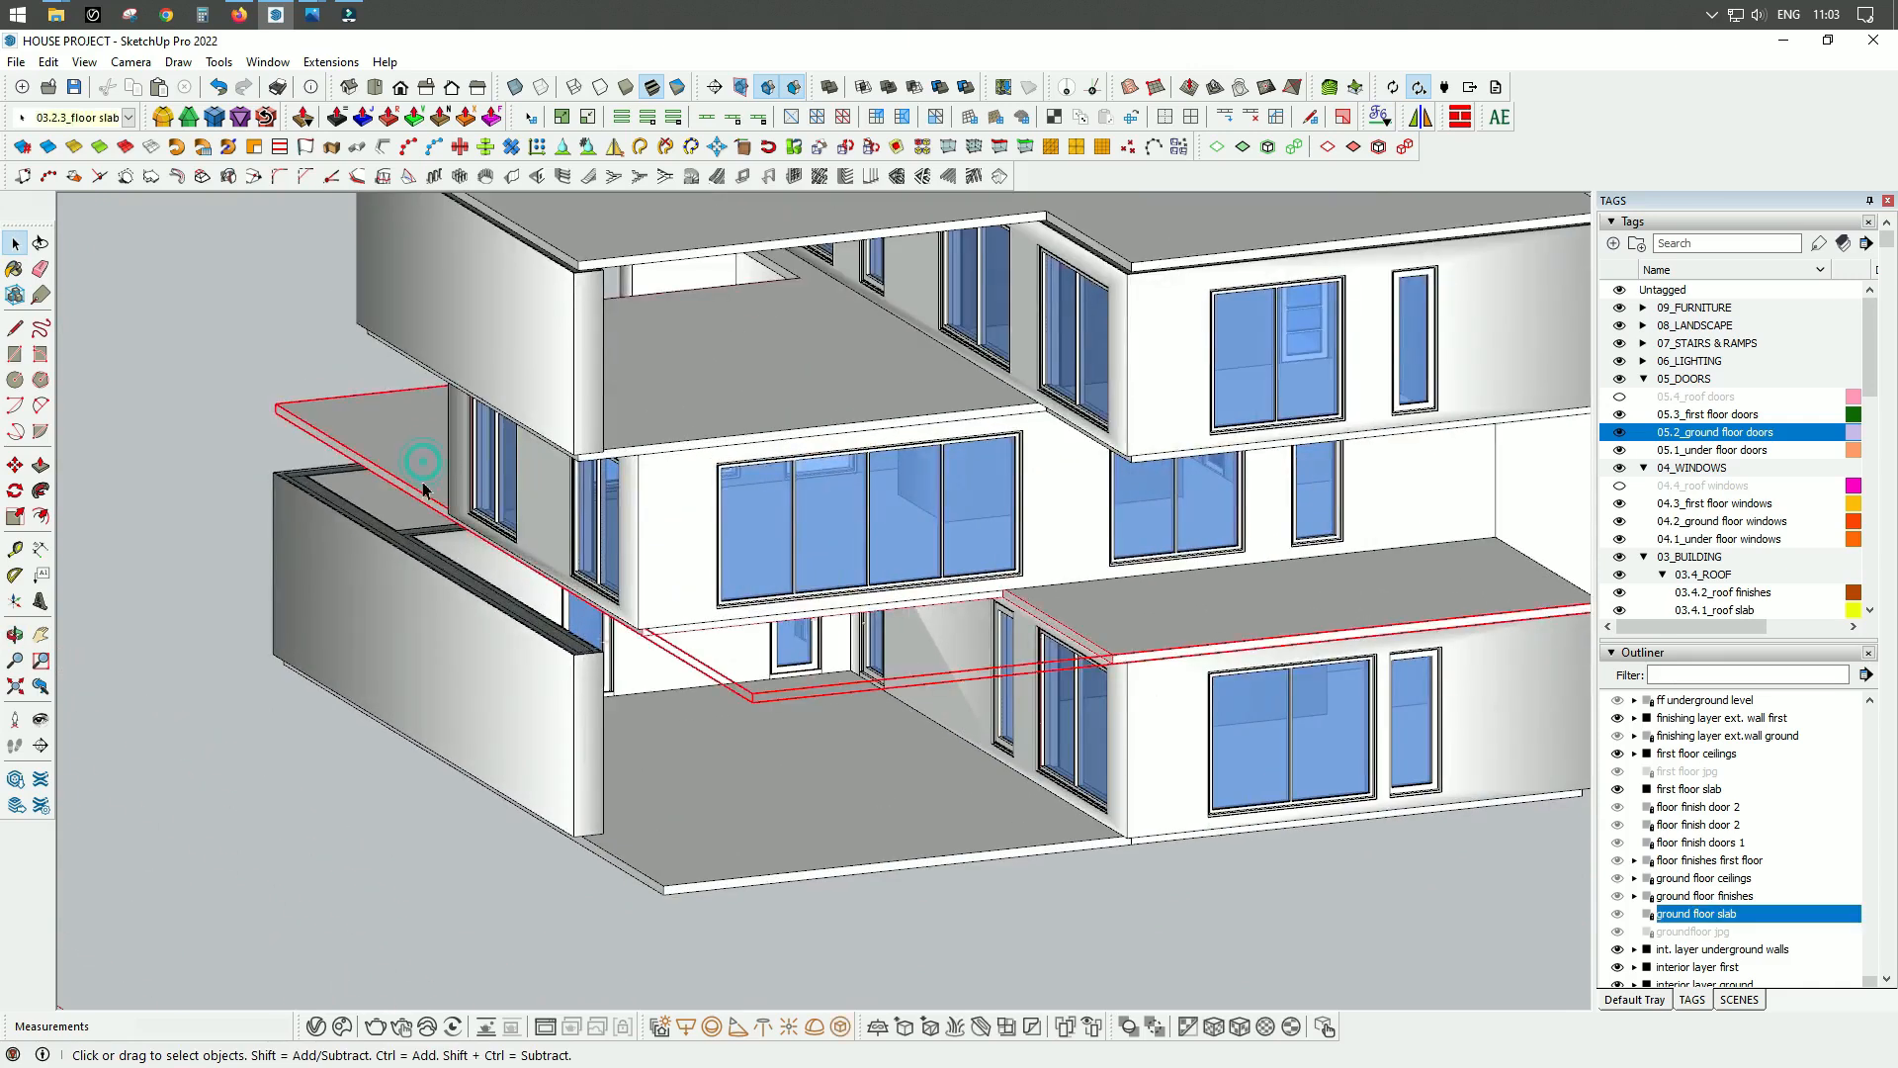
middle_drag(656, 766, 1117, 735)
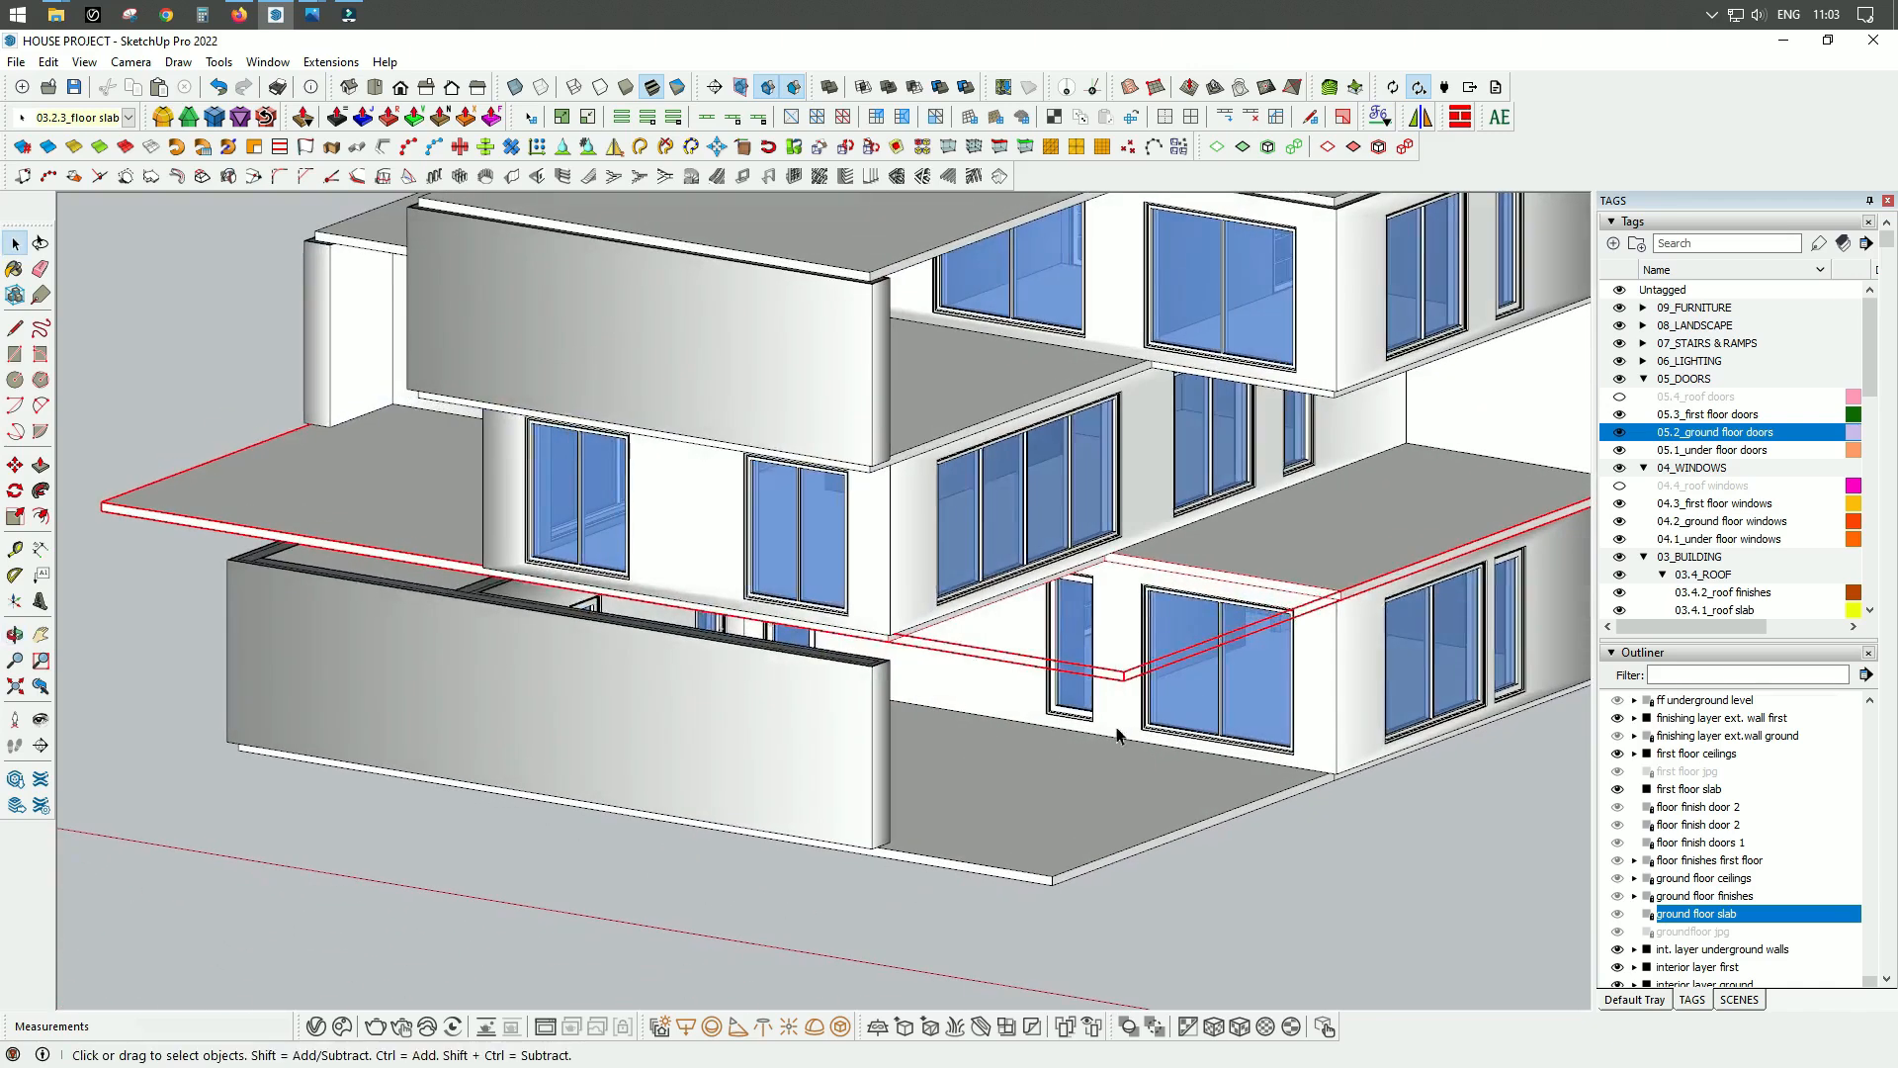
scroll(1374, 542, up, 3)
right_click(1361, 547)
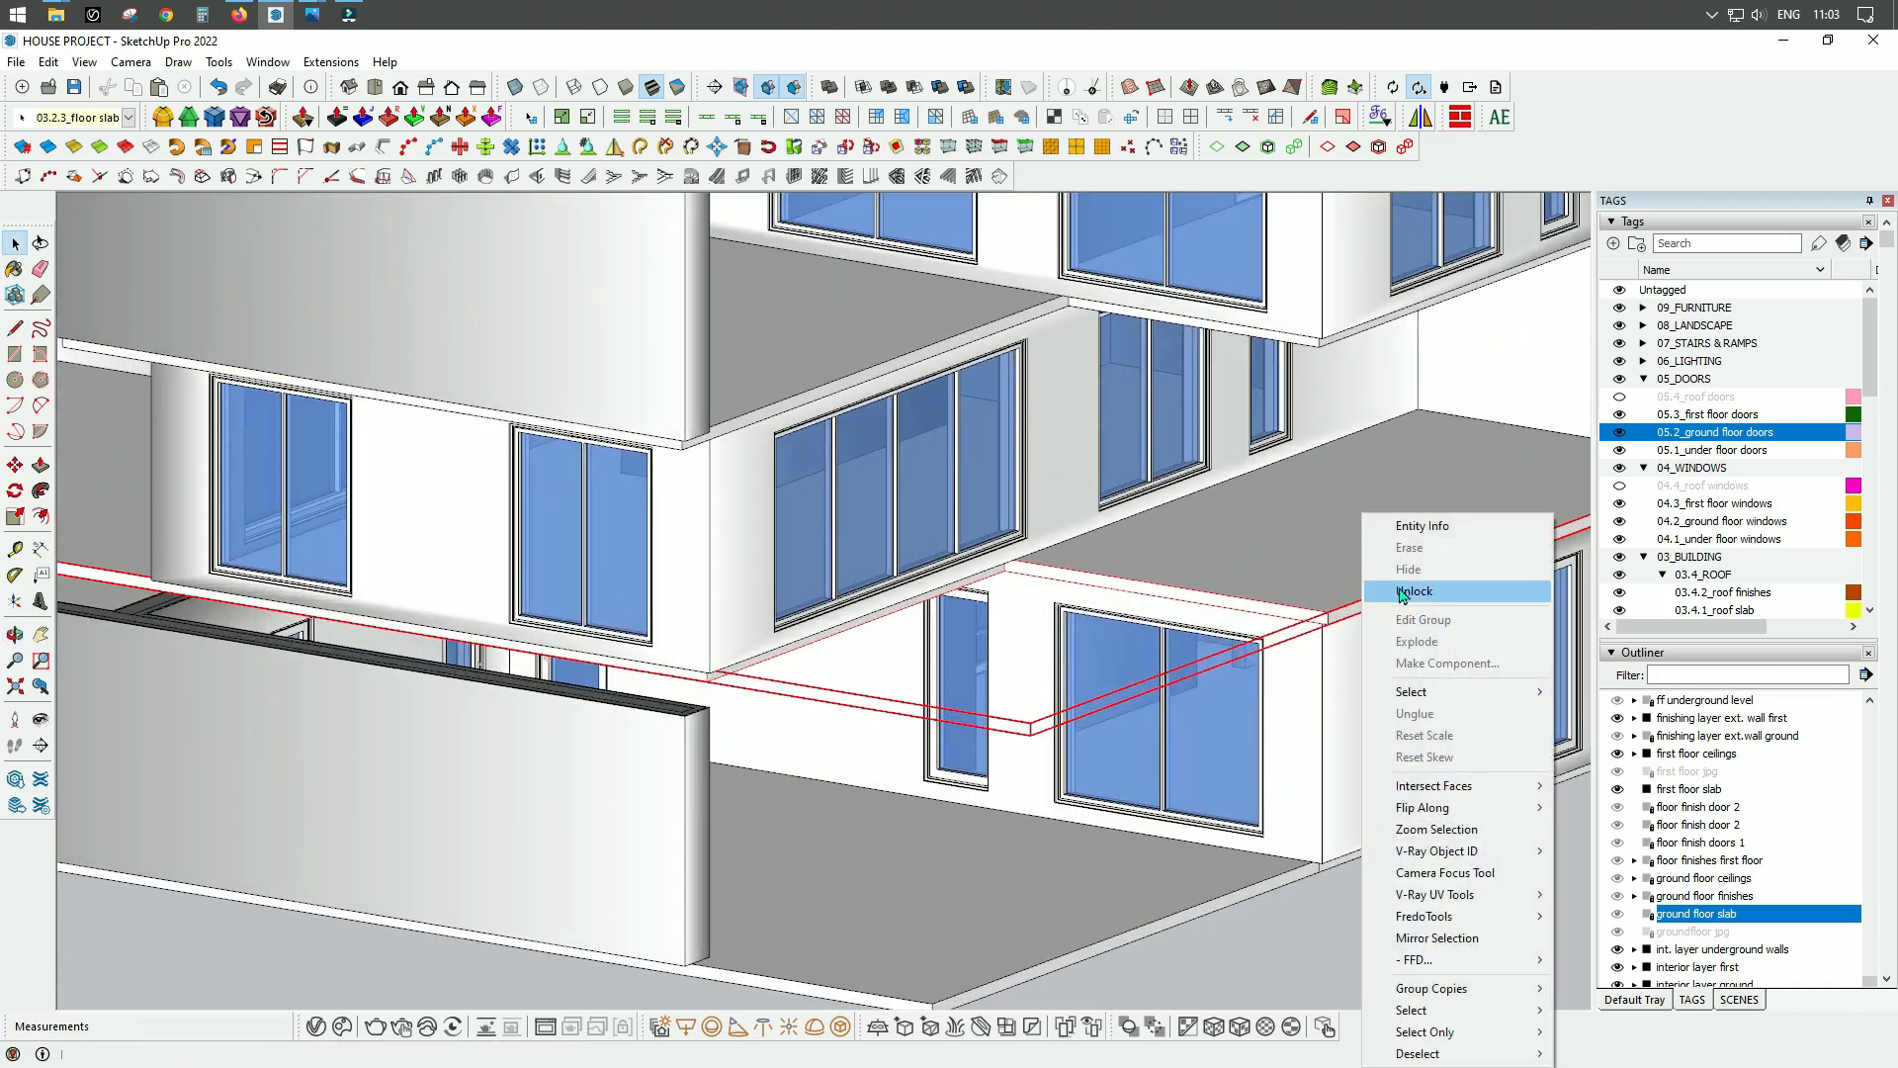
click(1414, 591)
scroll(1290, 542, down, 4)
scroll(1290, 542, up, 3)
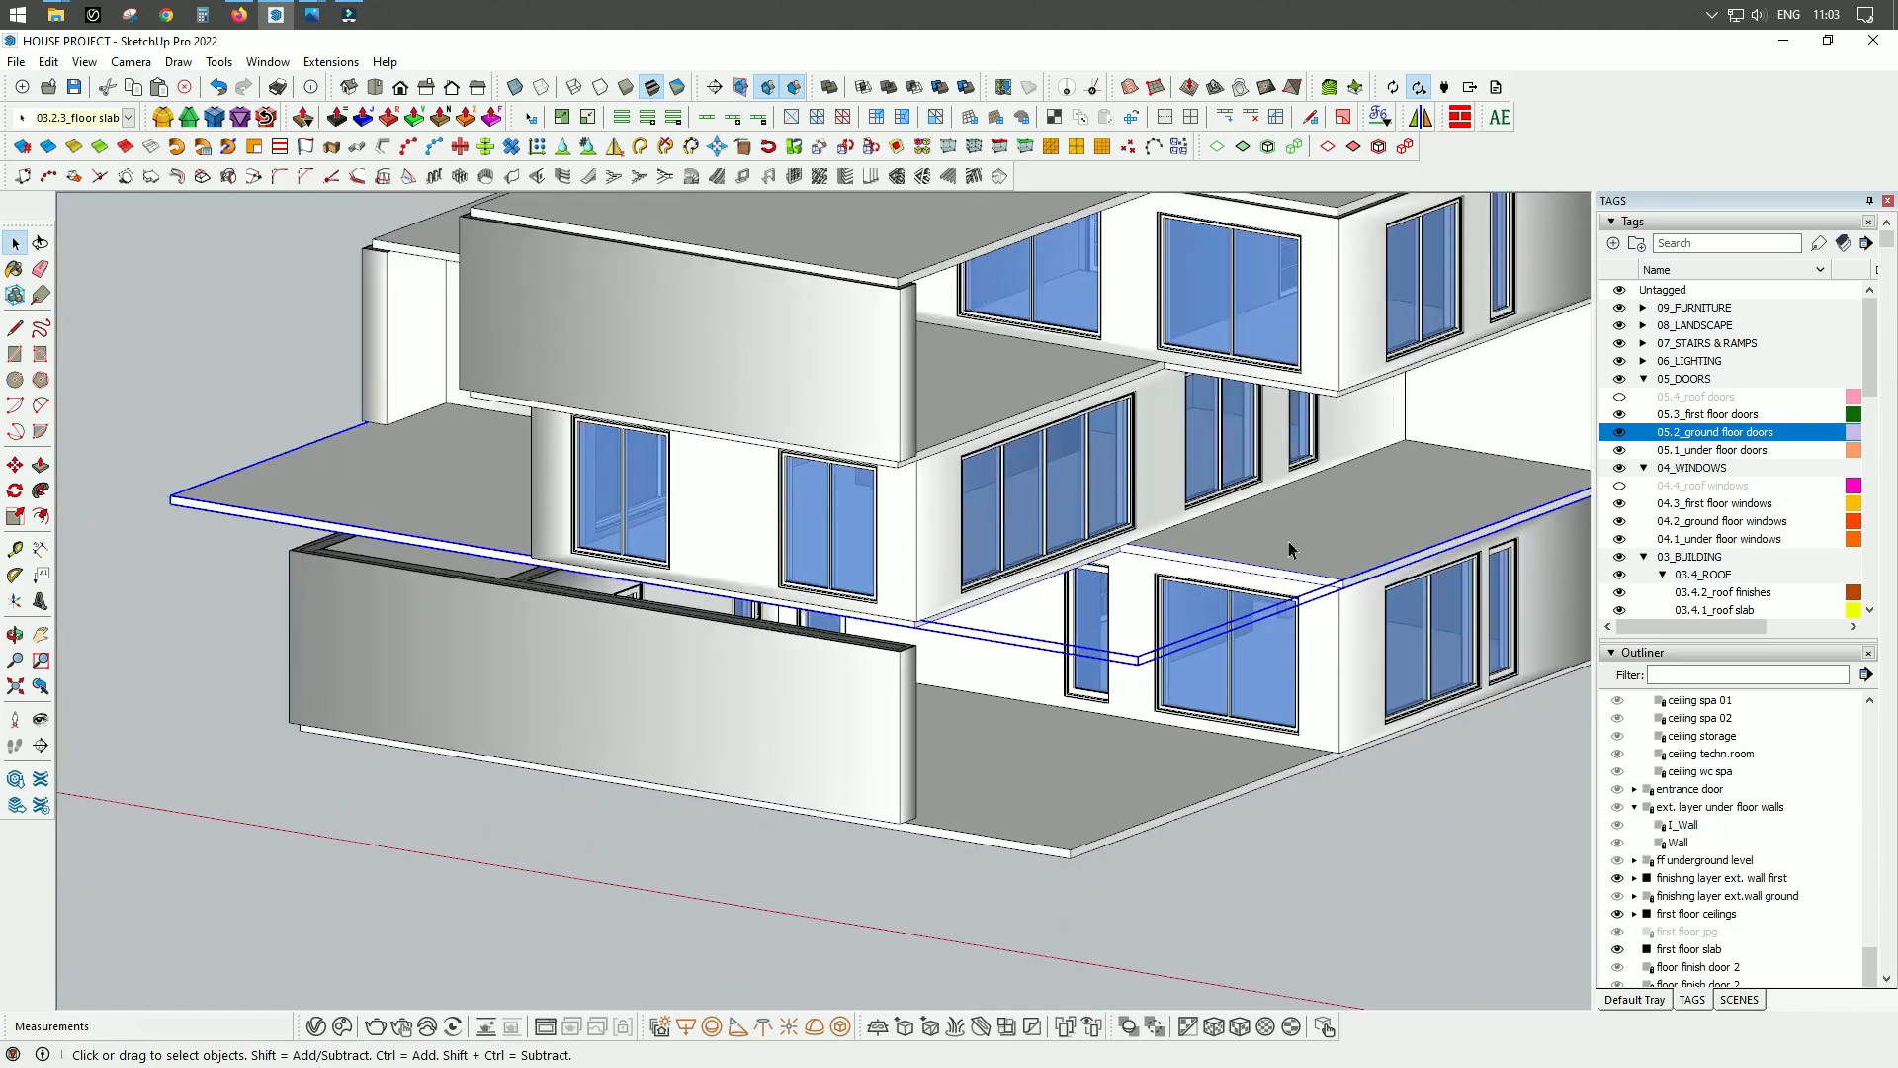
Step: Open the ground floor slab and Push/Pull its long edge face about 1344 mm out over the underground terrace wall
double_click(1289, 542)
scroll(910, 655, up, 6)
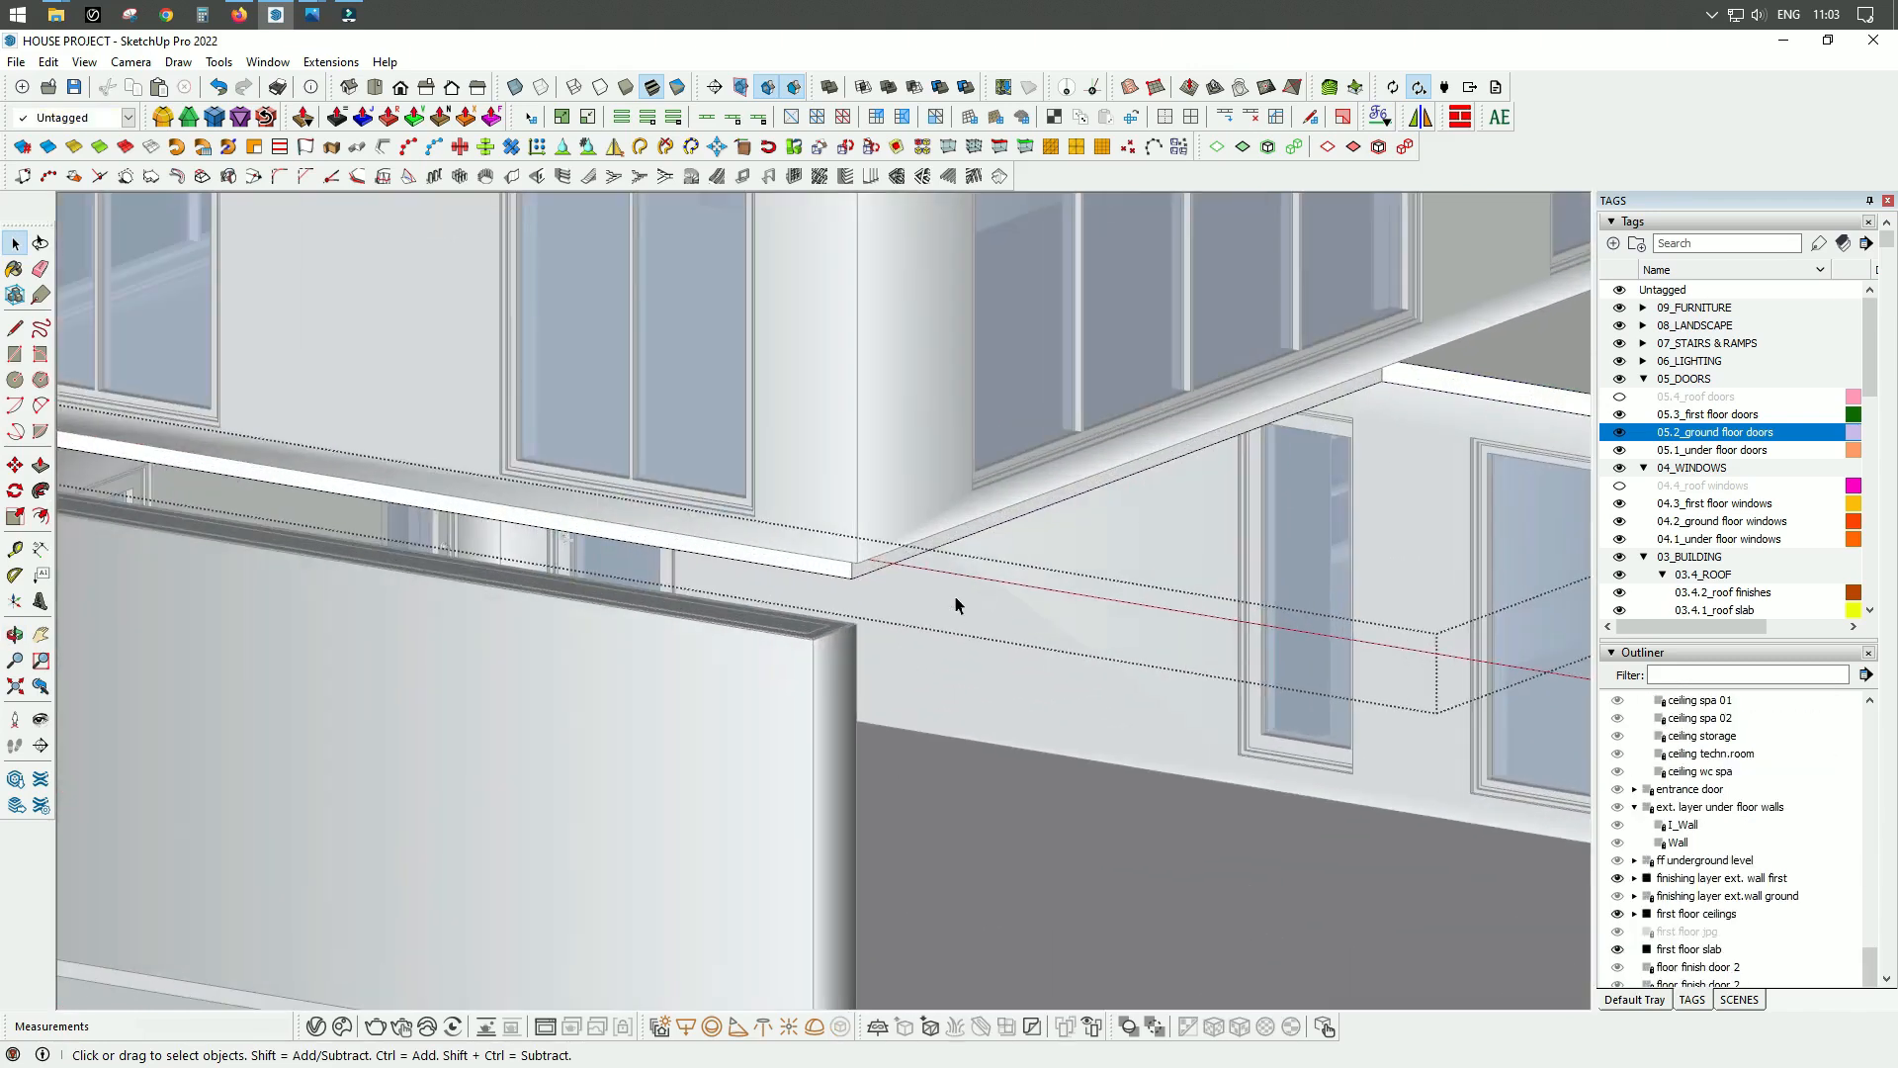
key(p)
click(803, 569)
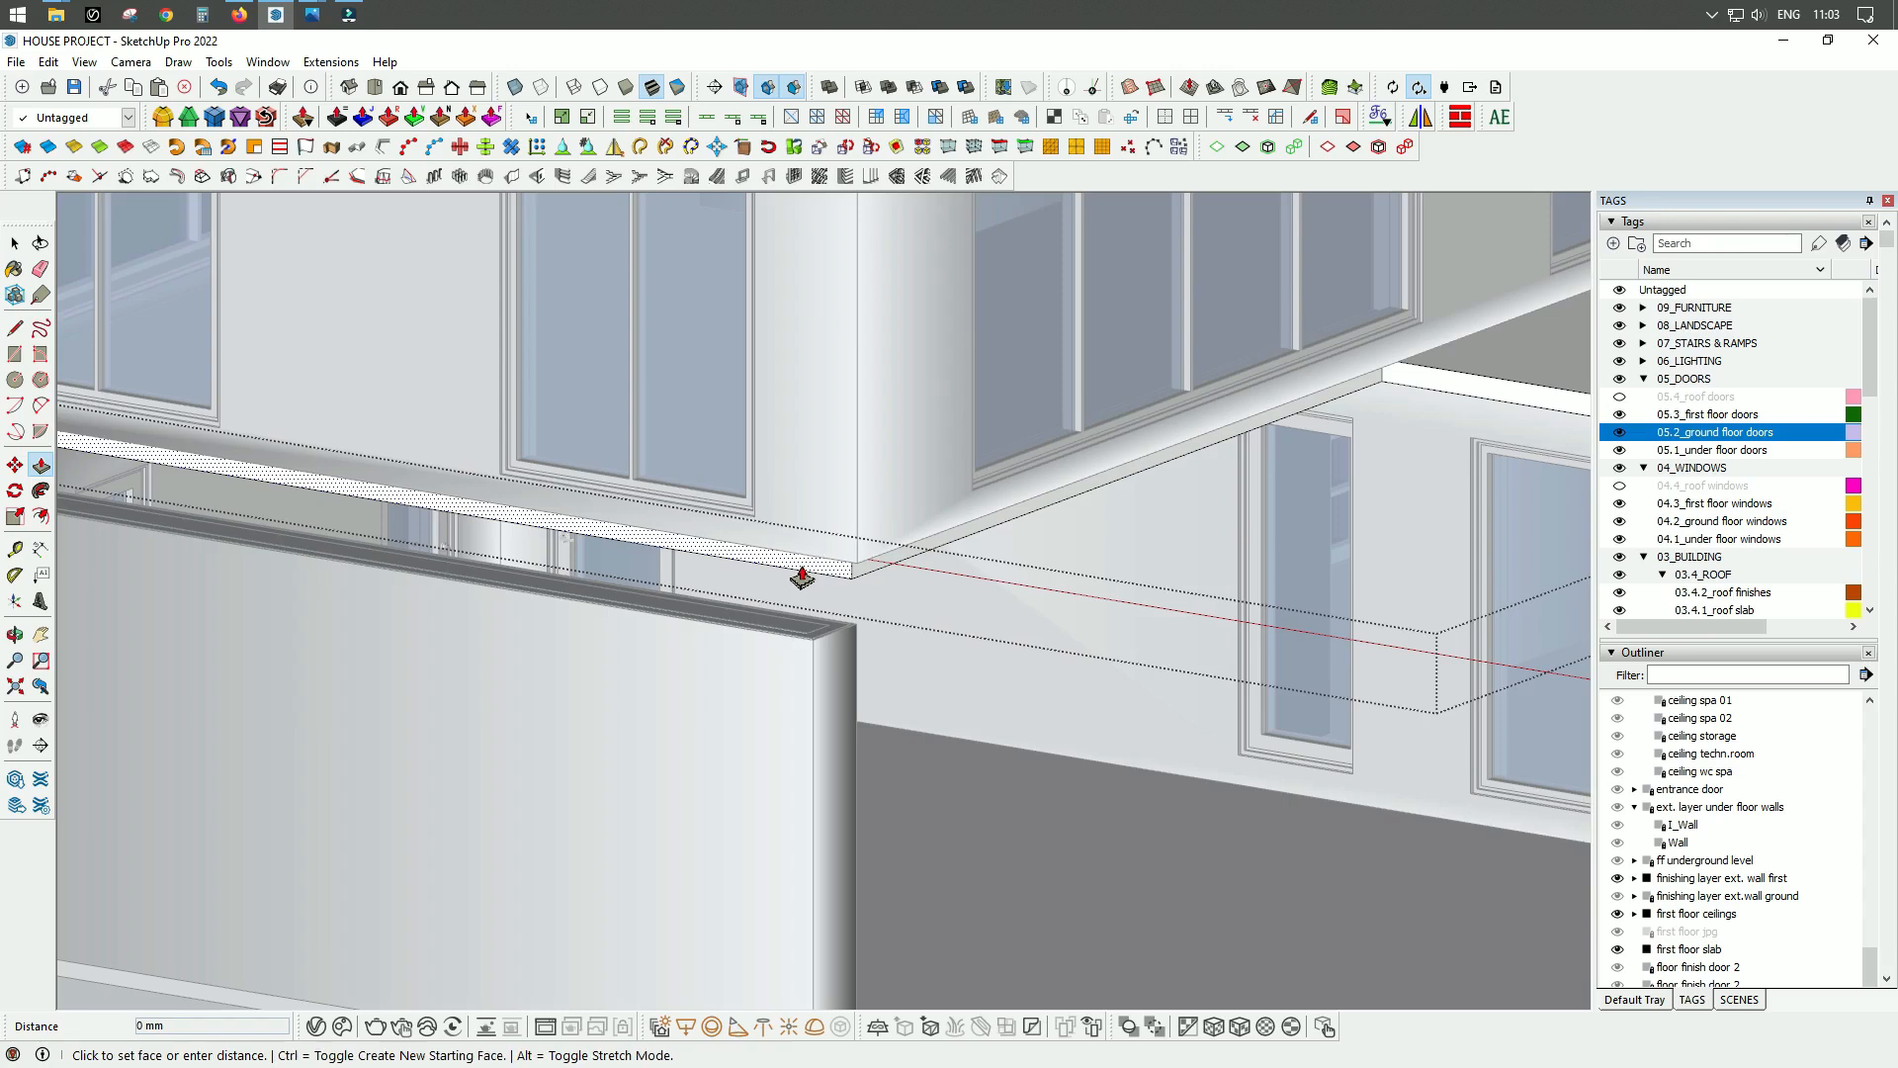
scroll(771, 643, up, 3)
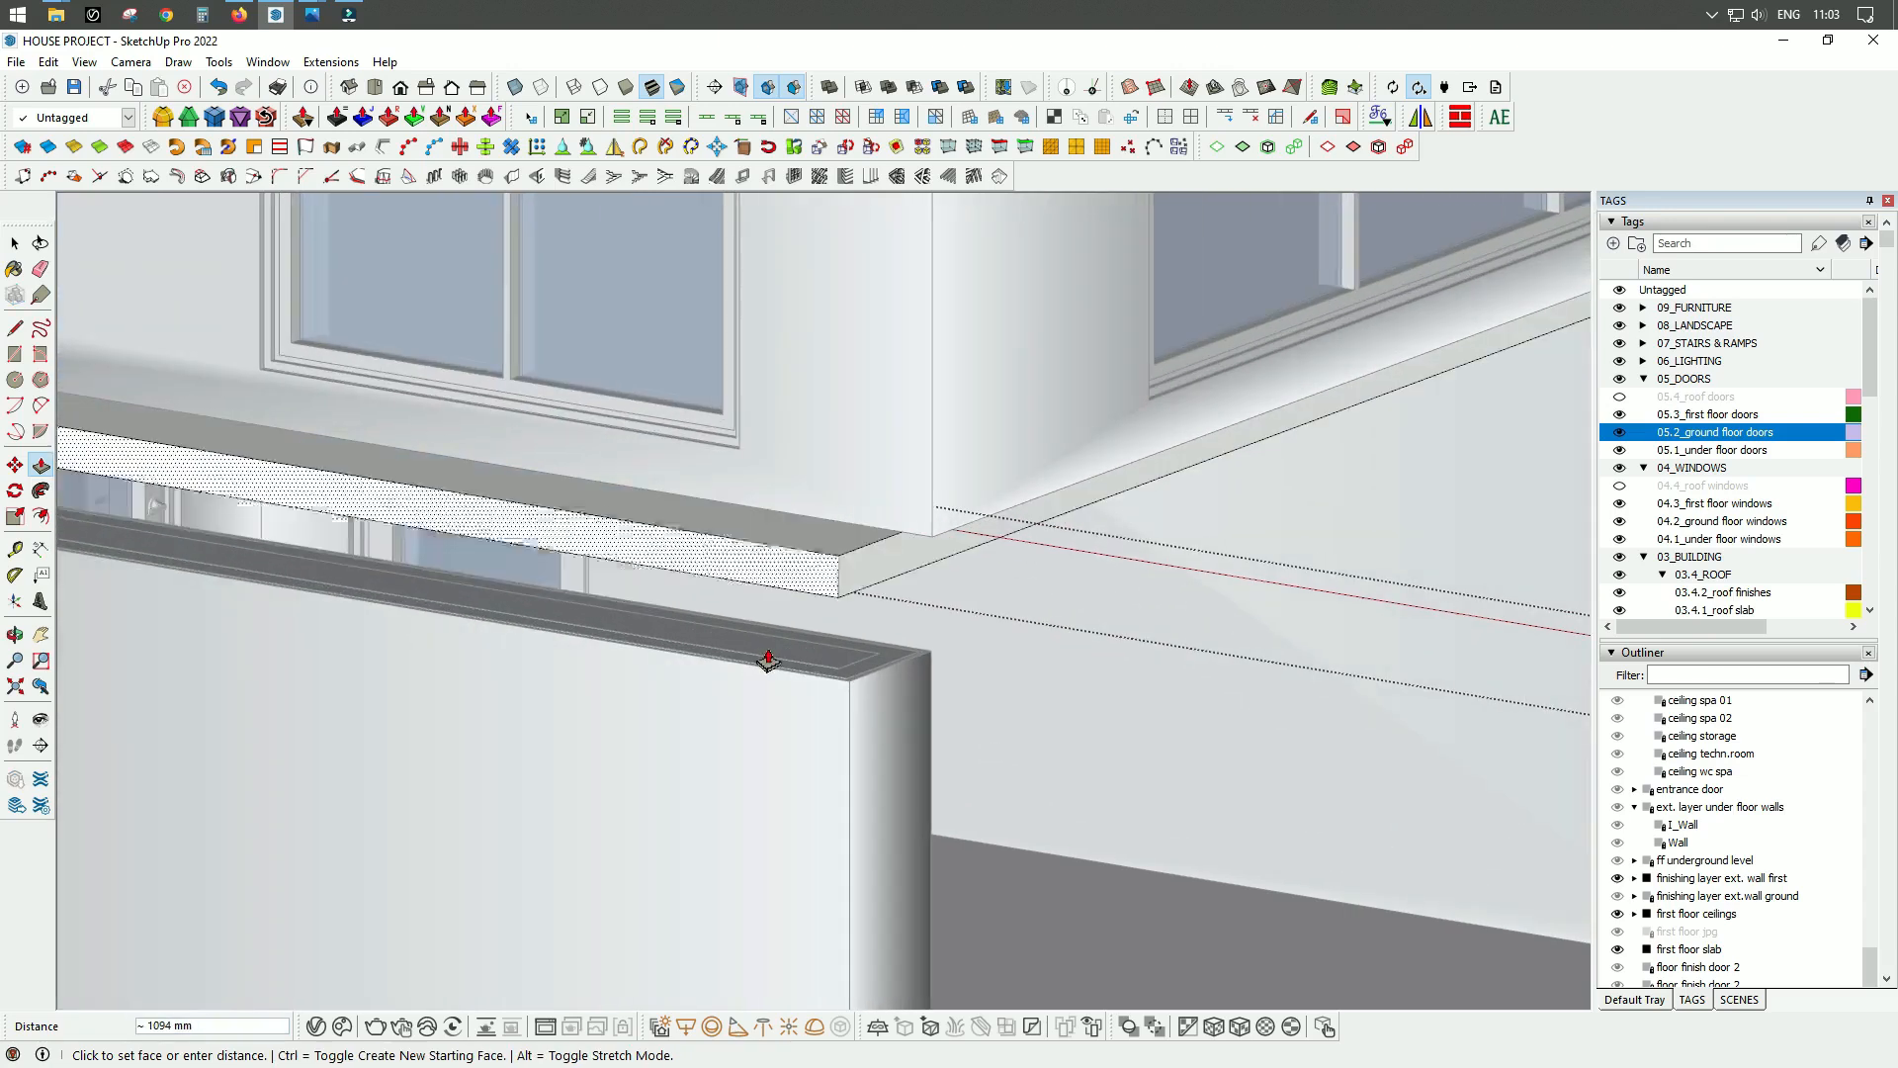
click(766, 661)
scroll(989, 652, down, 5)
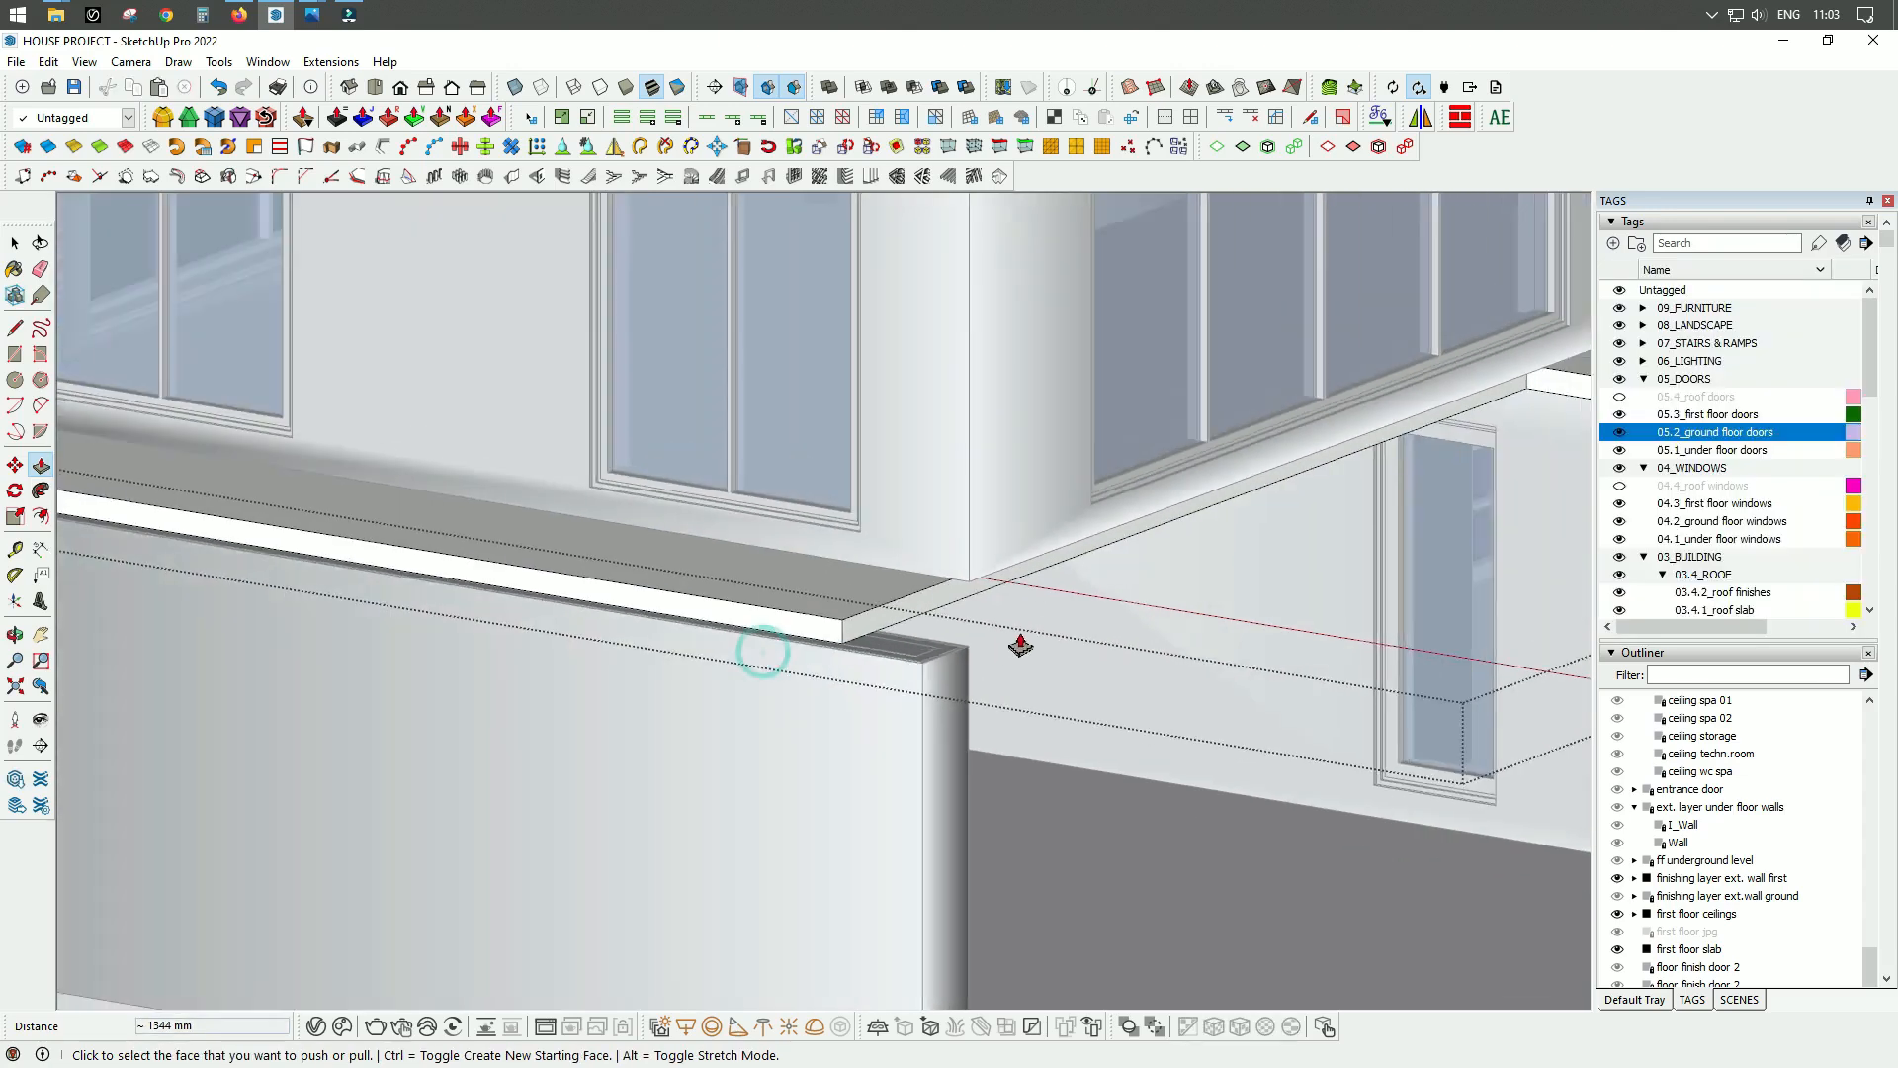
Step: Push/Pull the slab's adjoining edge face 550 mm toward the end of the underground terrace wall
scroll(966, 729, up, 6)
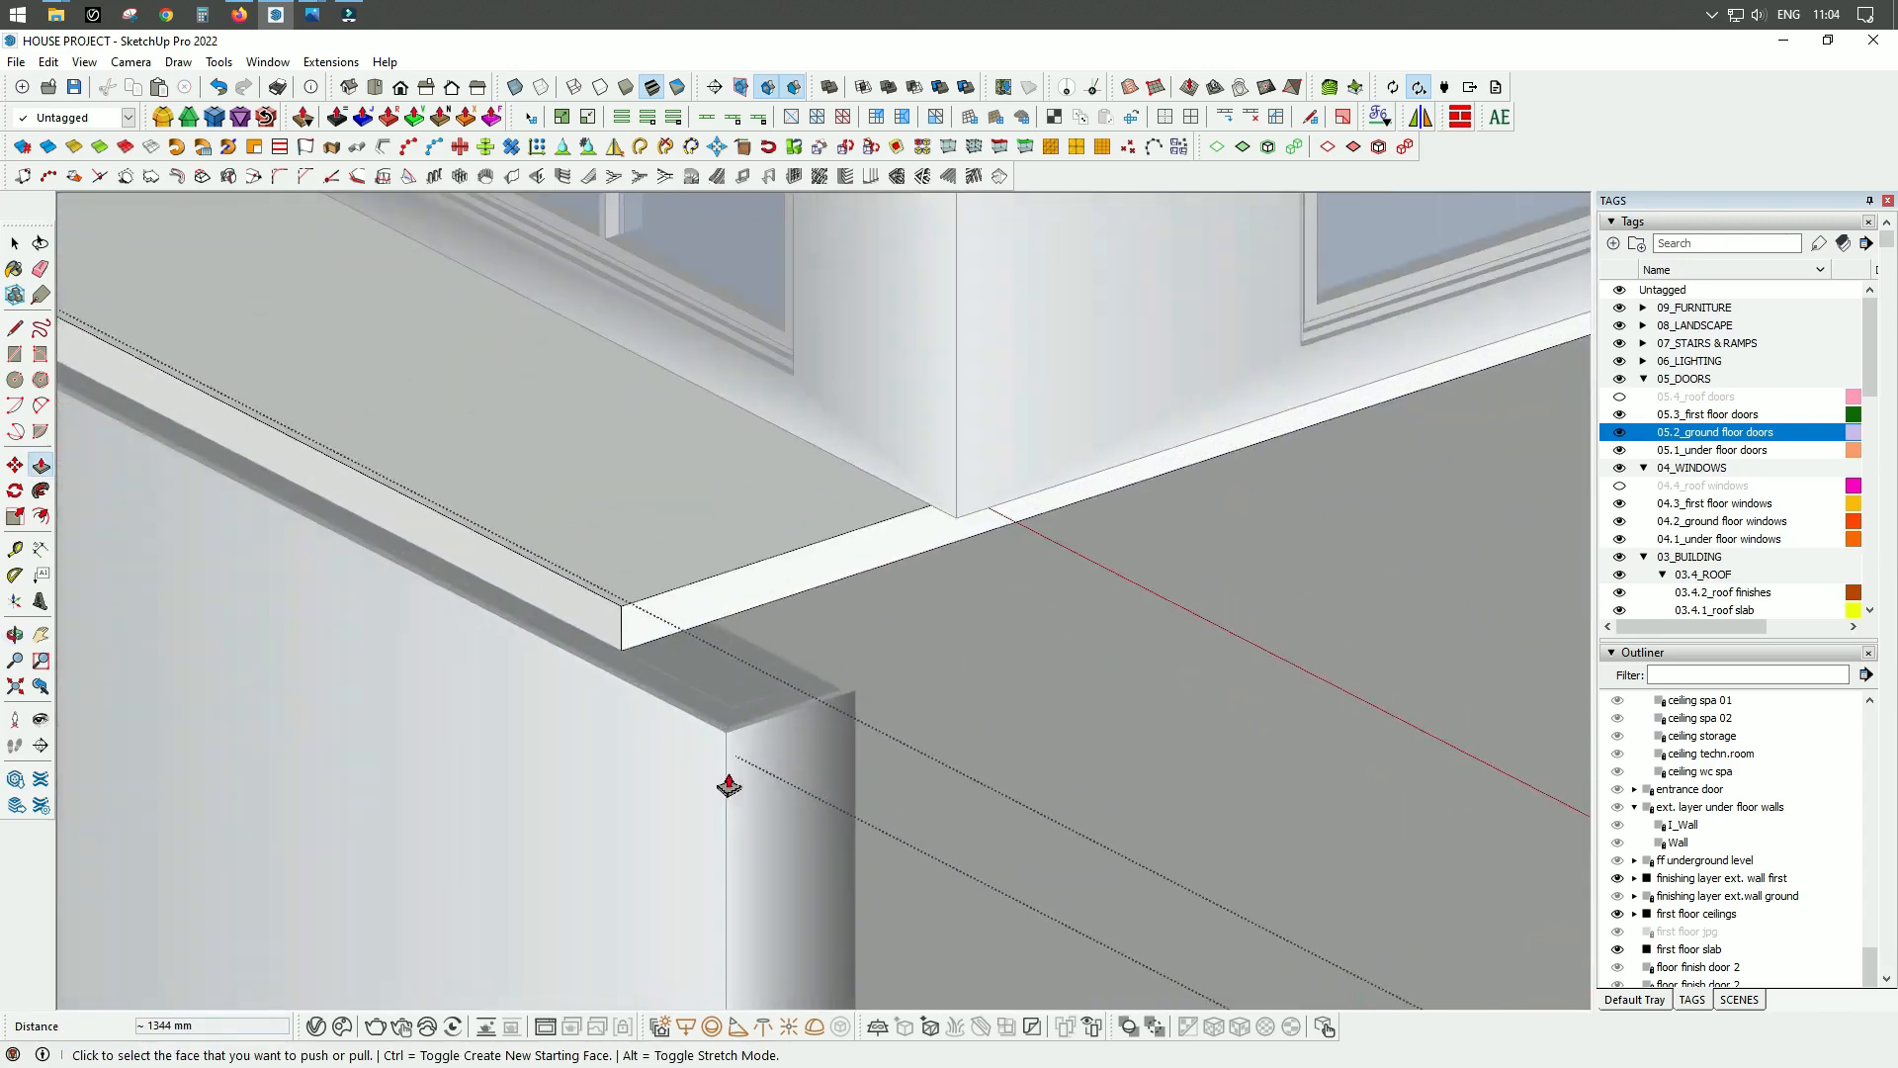
click(699, 622)
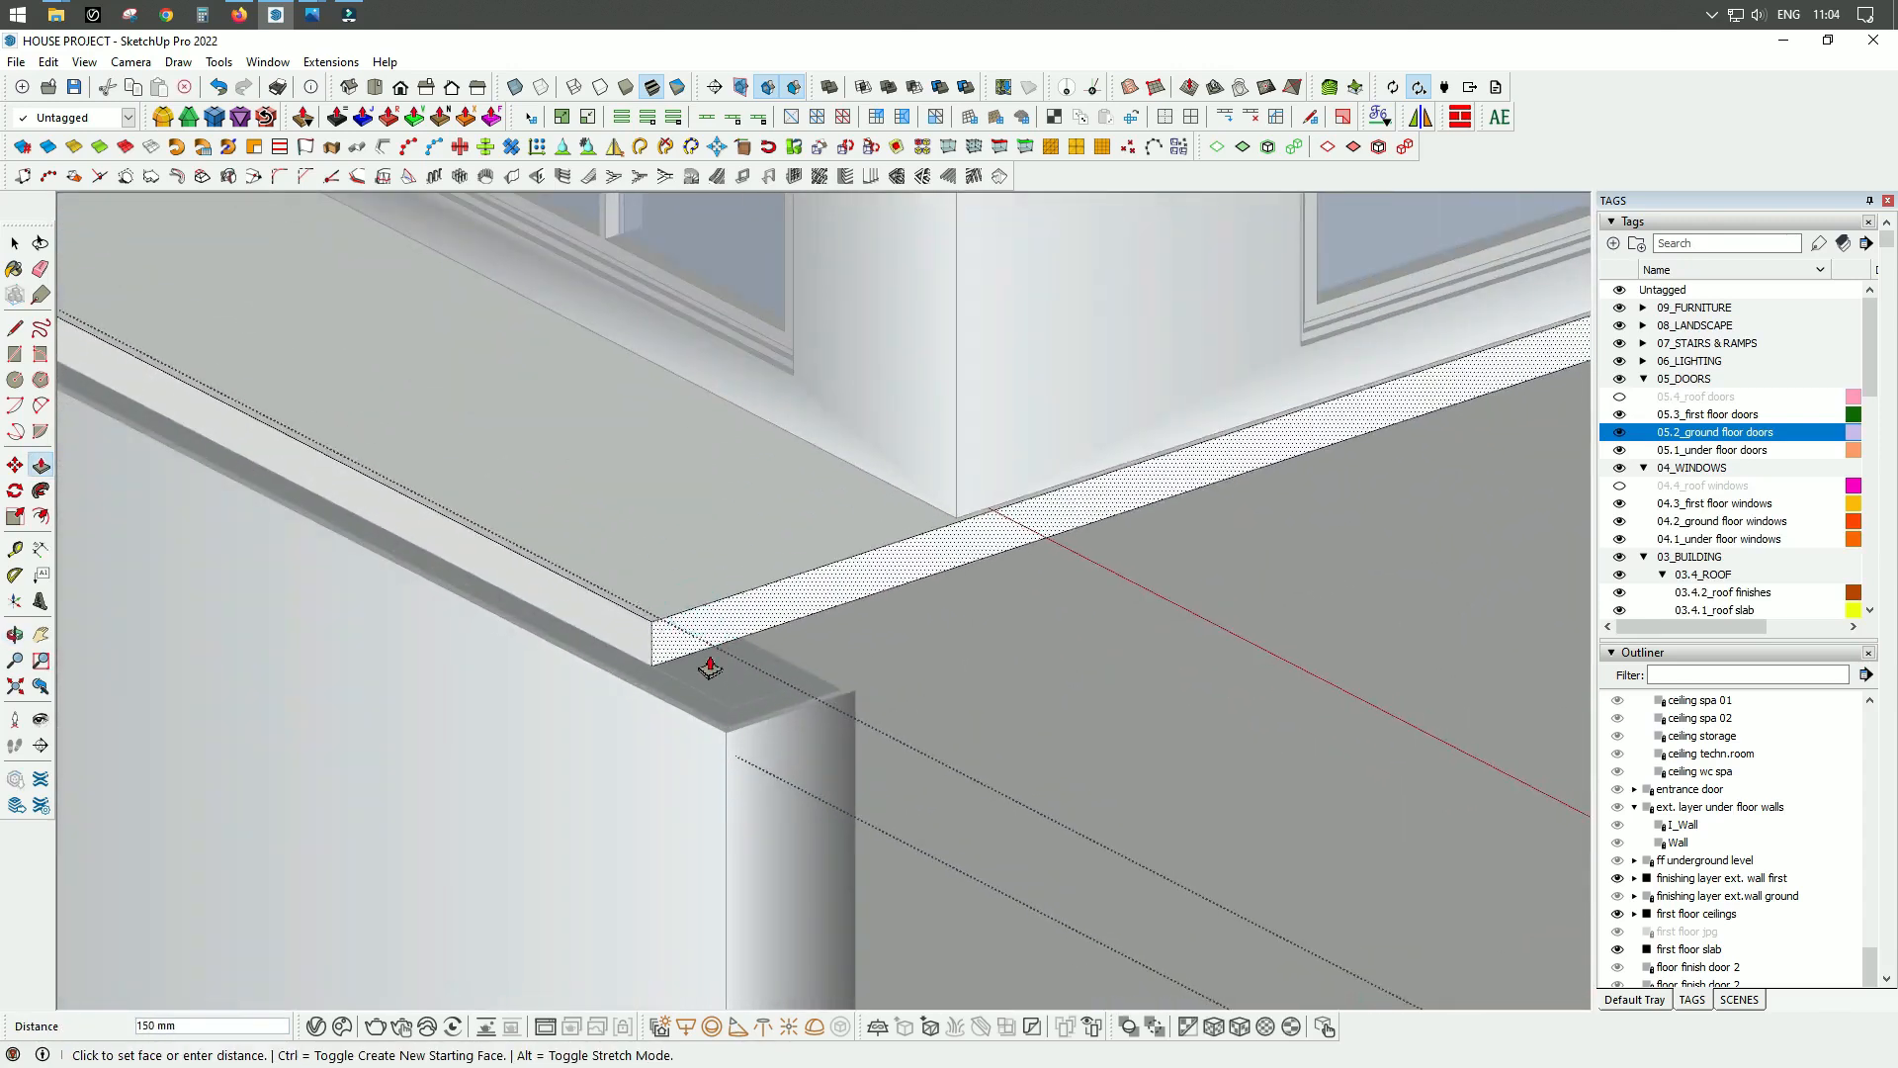
click(737, 722)
scroll(699, 721, down, 8)
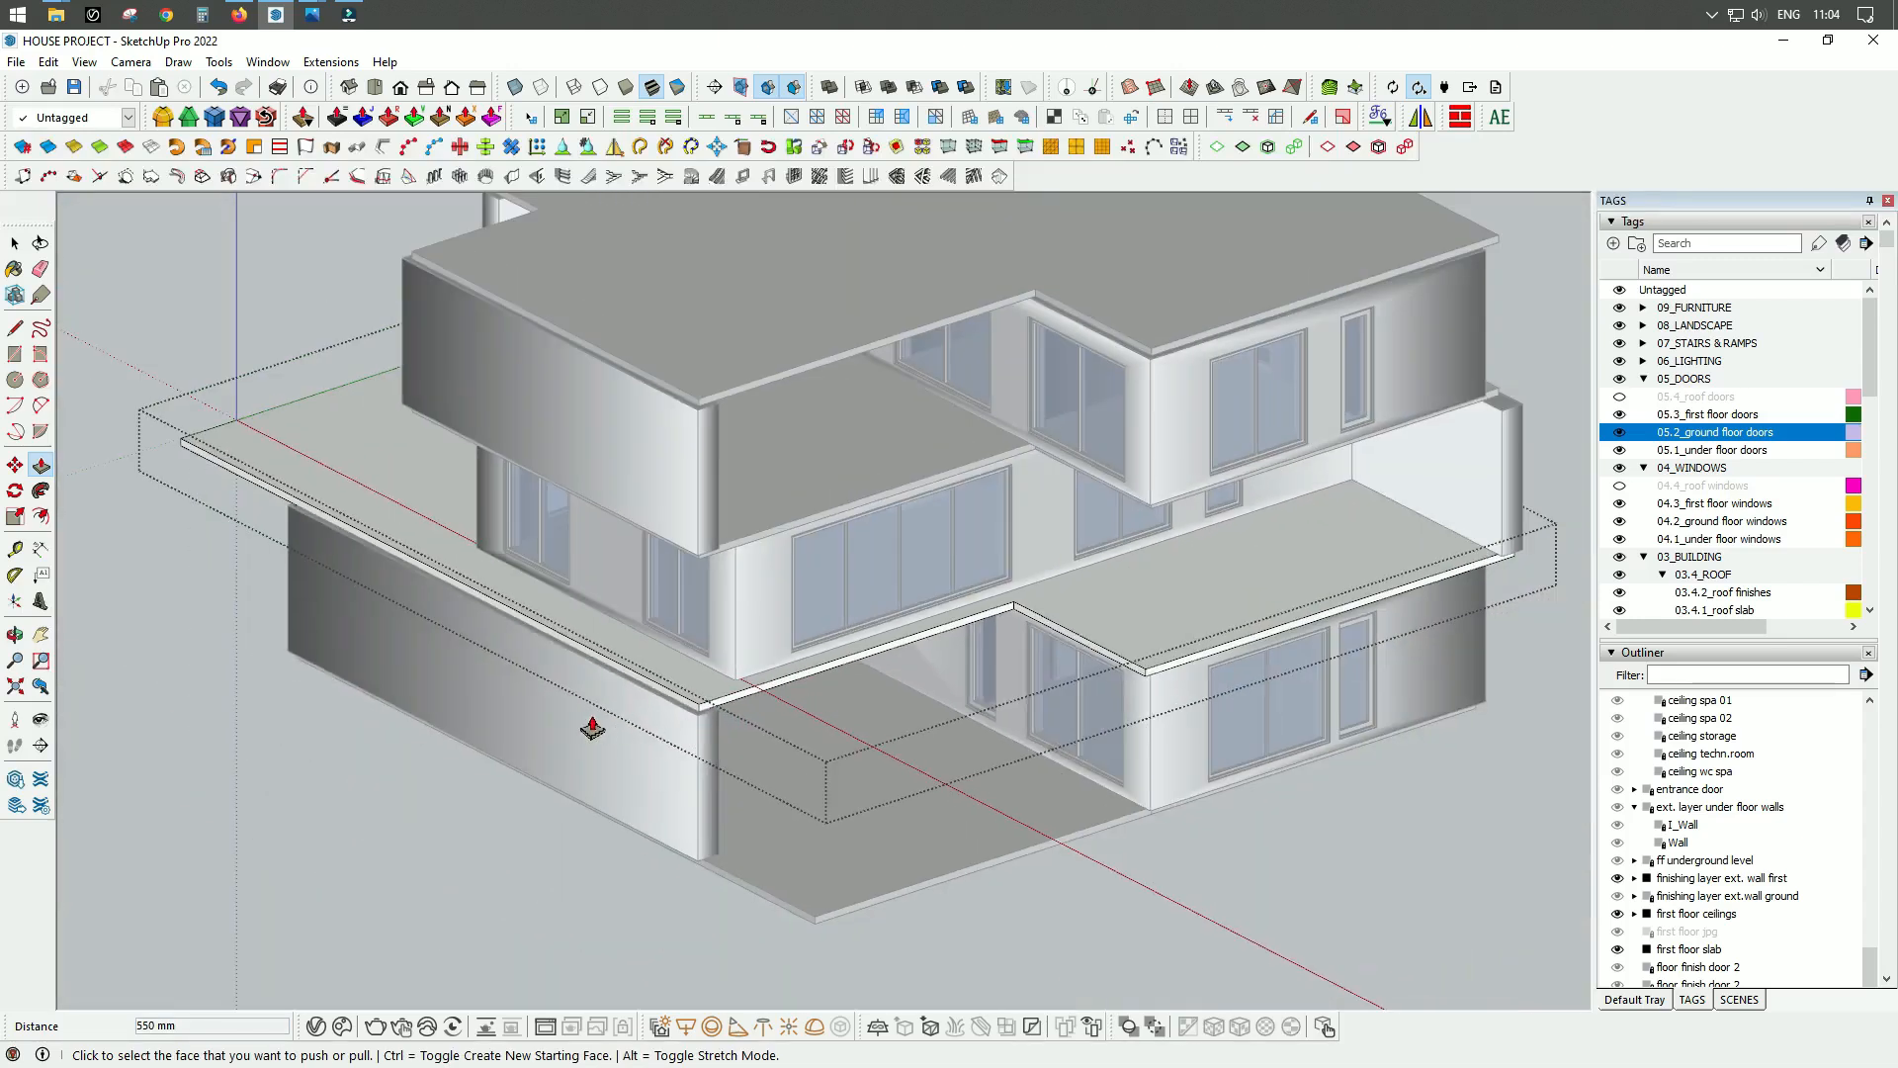
Step: Push/Pull the recessed edge face on the ground floor slab's opposite side to line up with the adjoining slab corner
middle_drag(594, 729, 356, 646)
scroll(723, 704, down, 4)
scroll(779, 611, up, 10)
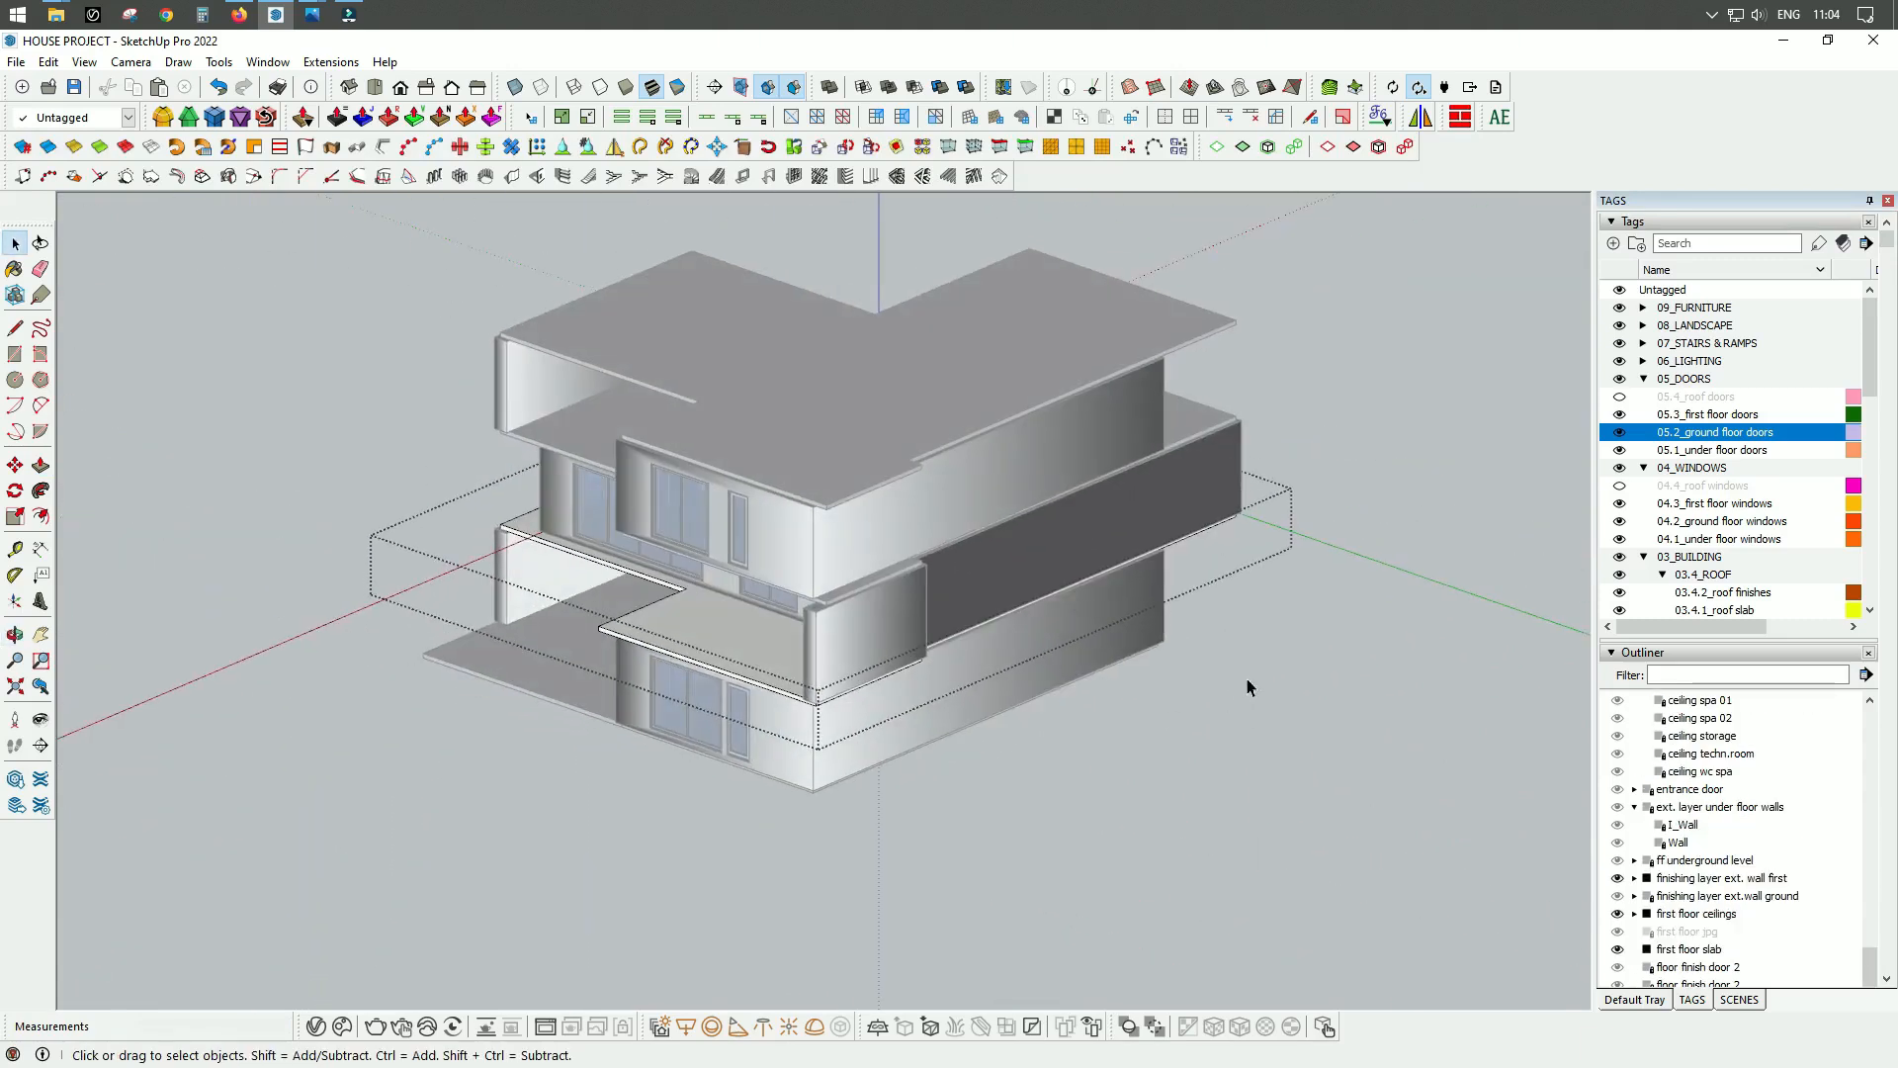
key(space)
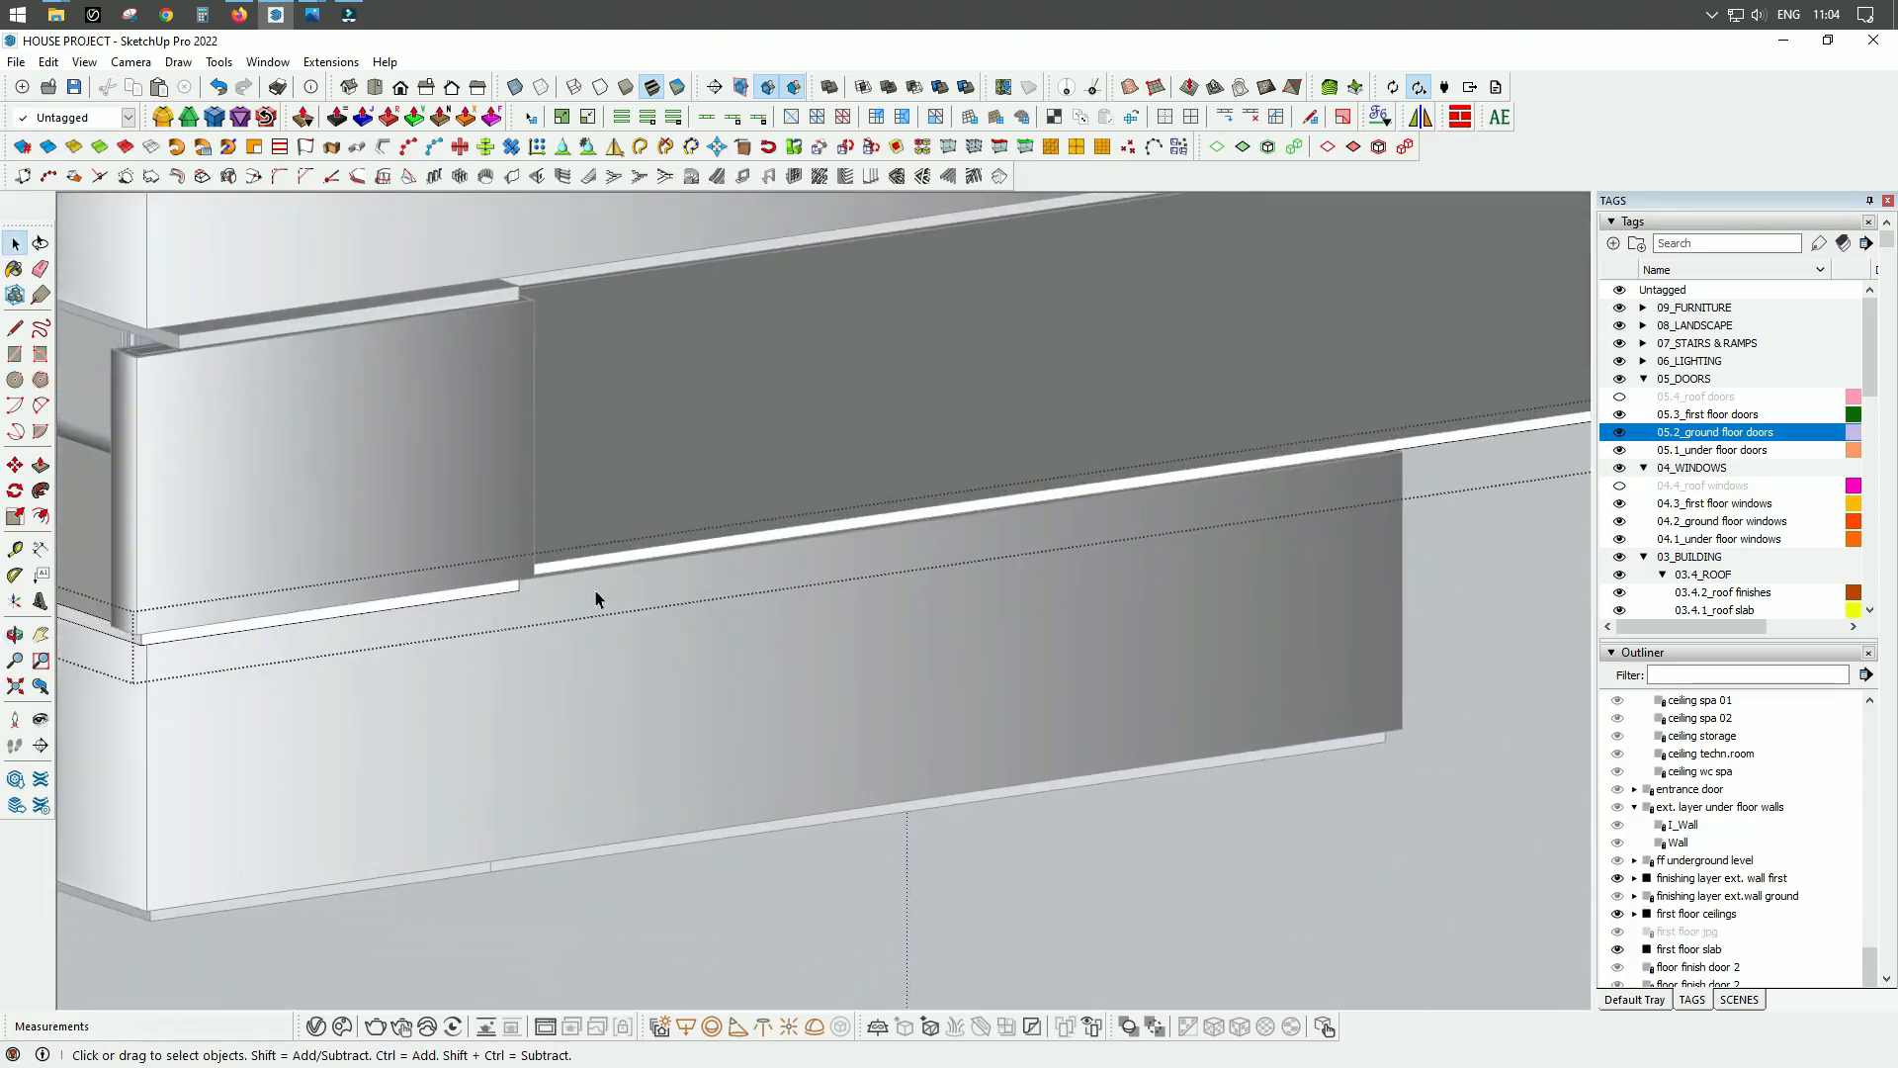
scroll(591, 593, up, 3)
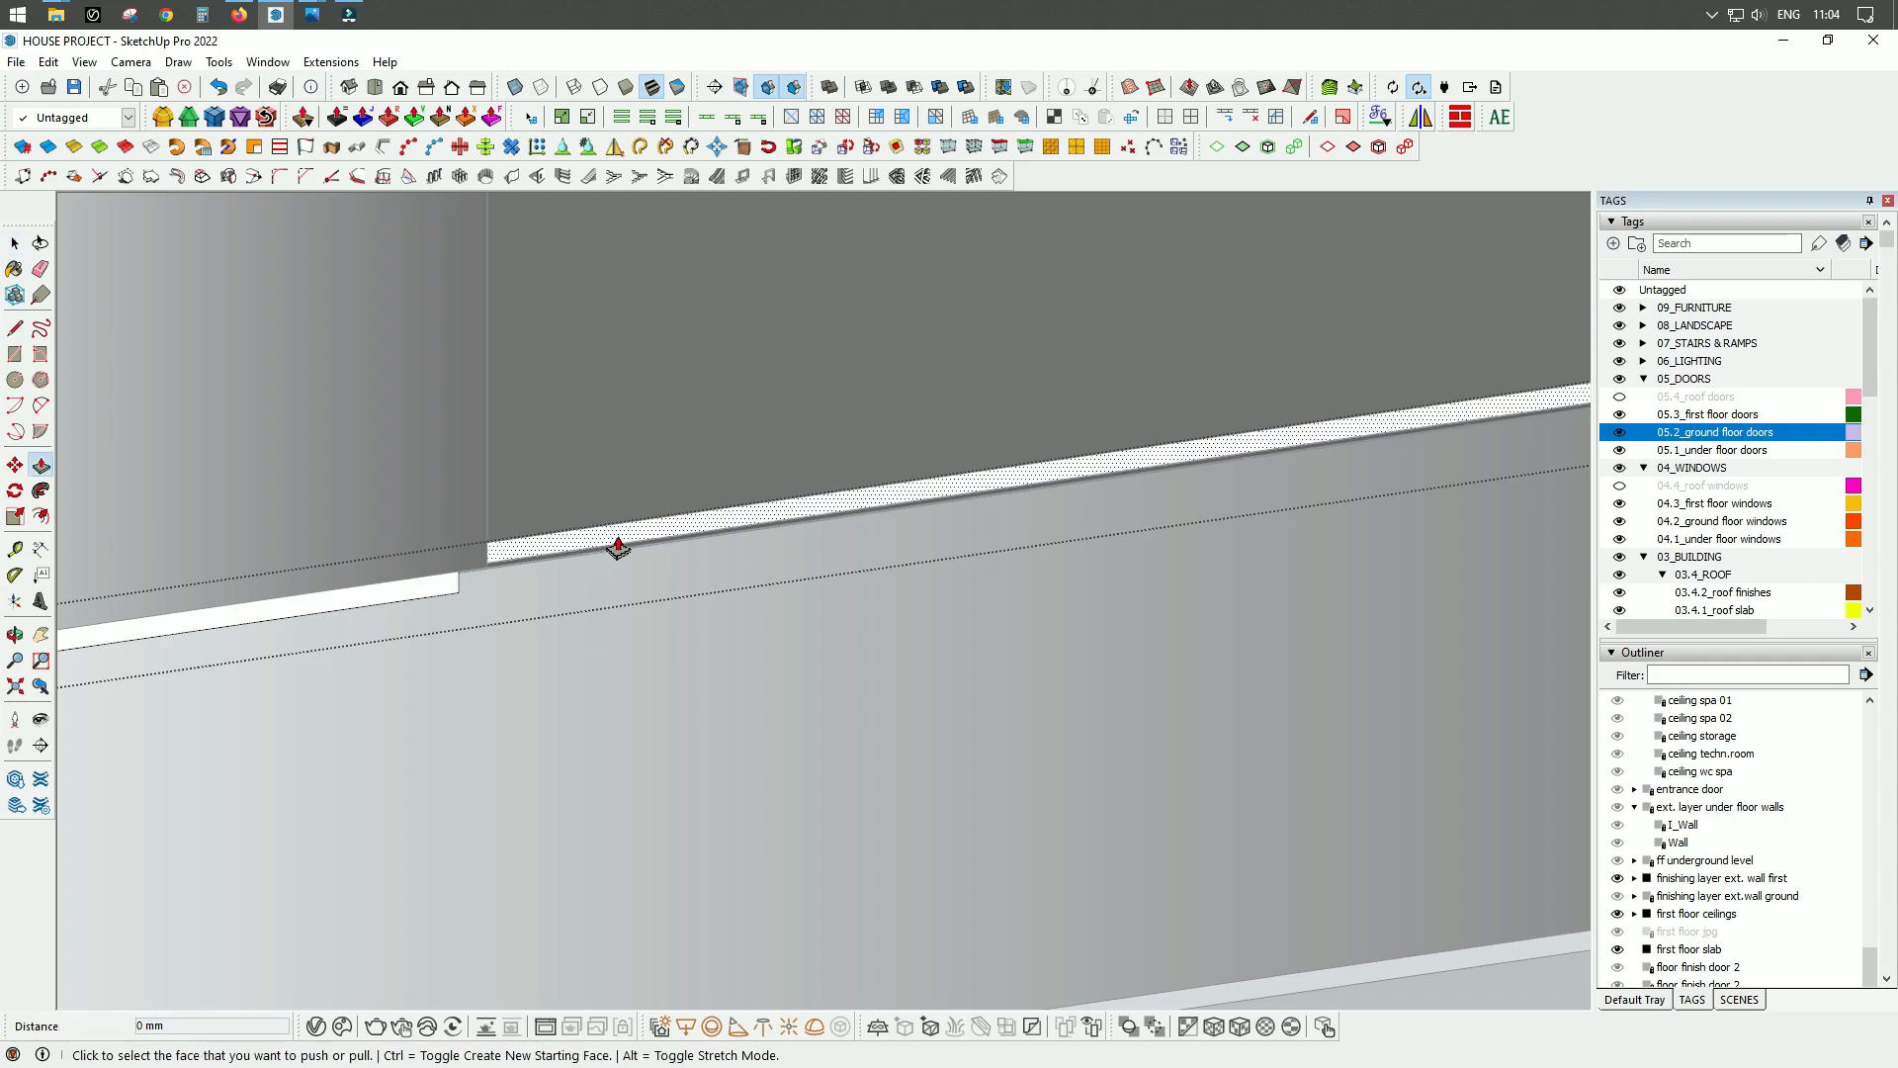
click(458, 599)
scroll(459, 747, down, 5)
middle_drag(1233, 732, 1385, 771)
key(space)
scroll(1193, 728, down, 3)
middle_drag(1193, 735, 1416, 835)
scroll(794, 836, up, 5)
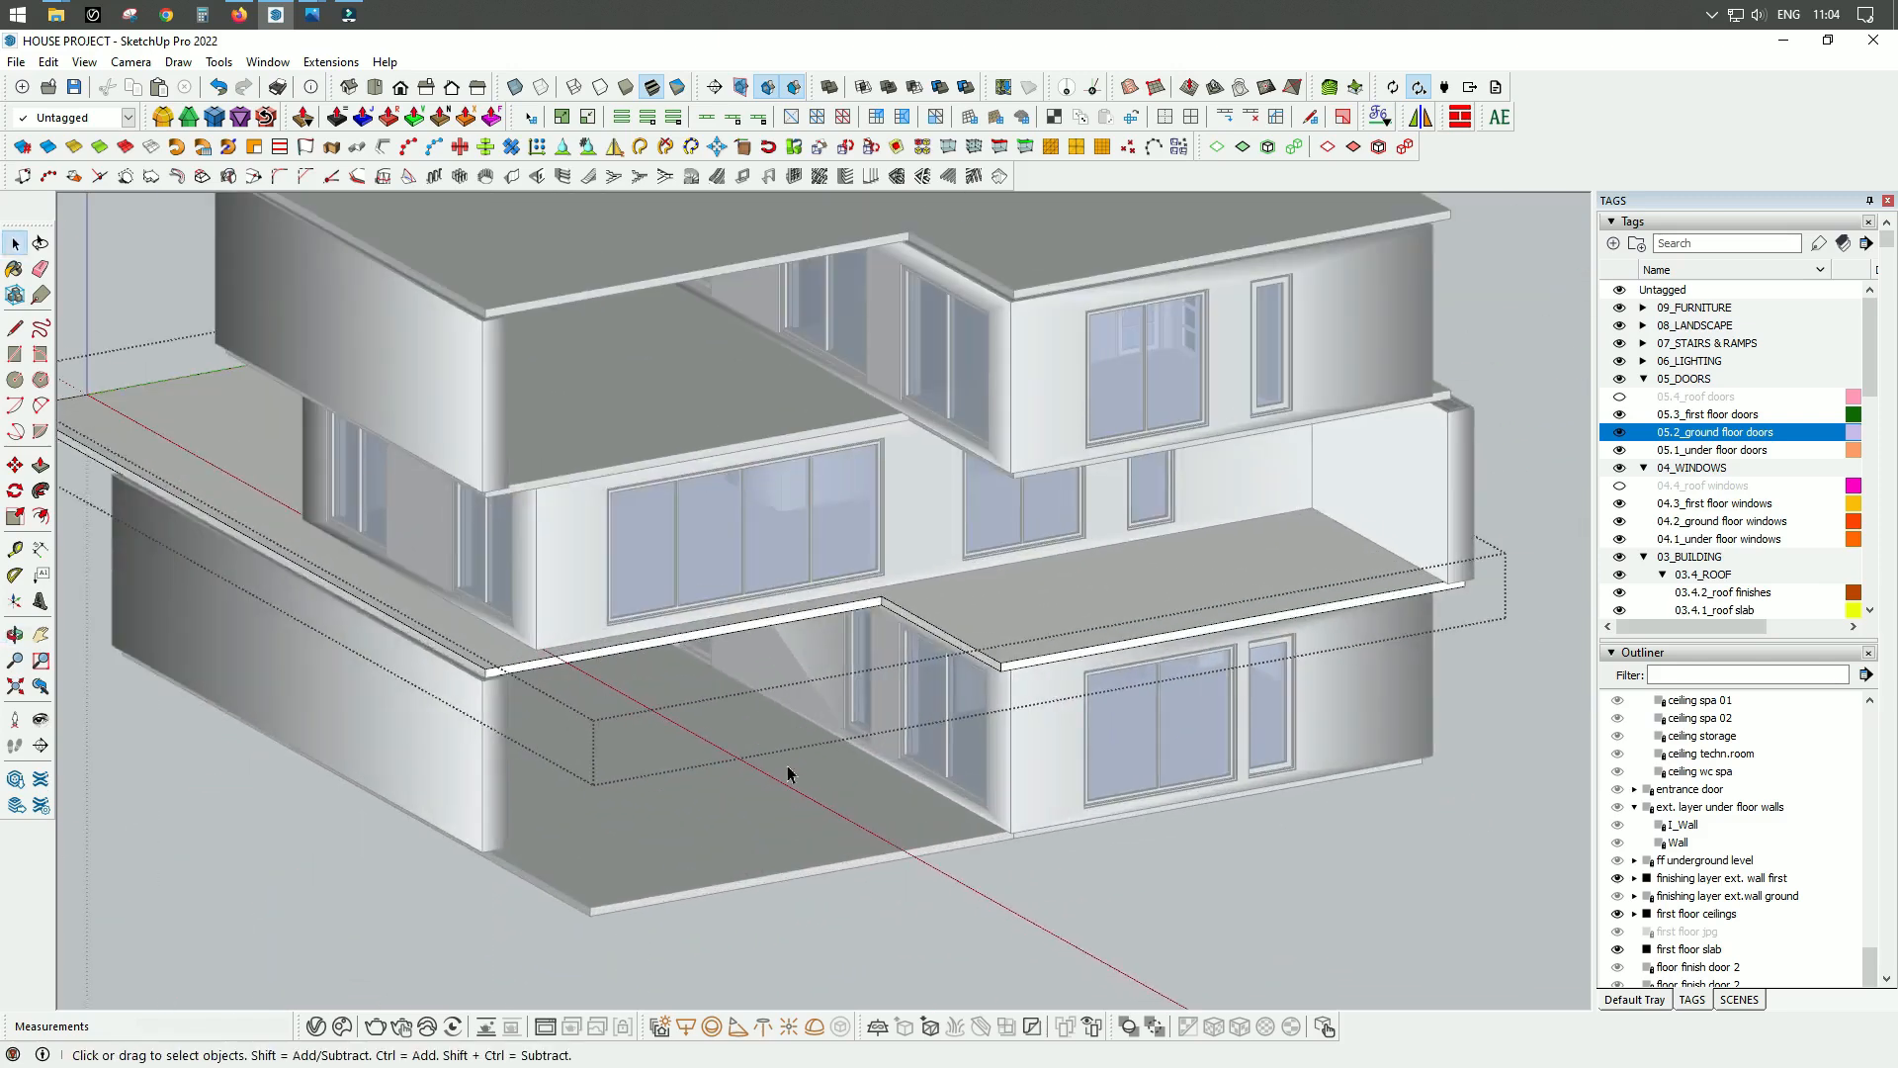
Step: Open the first floor slab for editing, unlocking its locked instances
scroll(509, 497, up, 2)
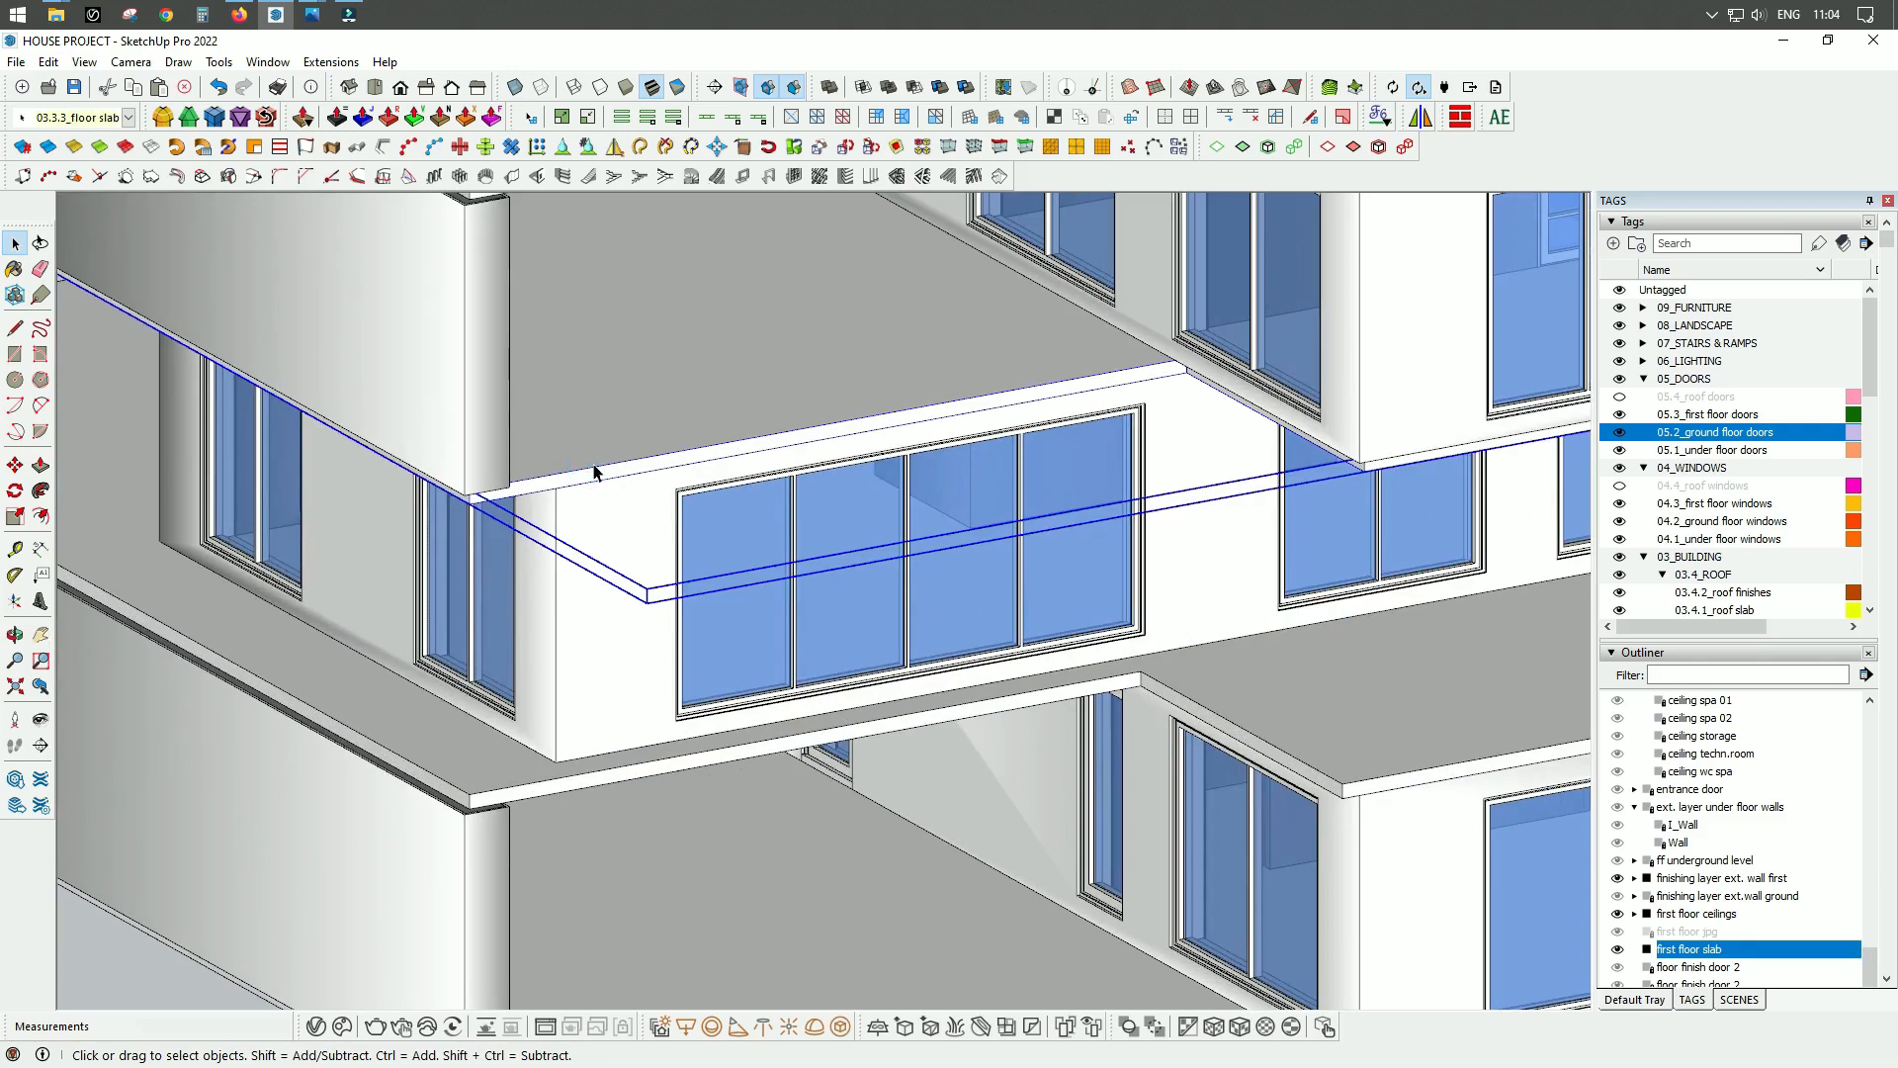
scroll(539, 666, down, 5)
middle_drag(855, 755, 827, 597)
scroll(831, 583, up, 5)
middle_drag(503, 564, 620, 551)
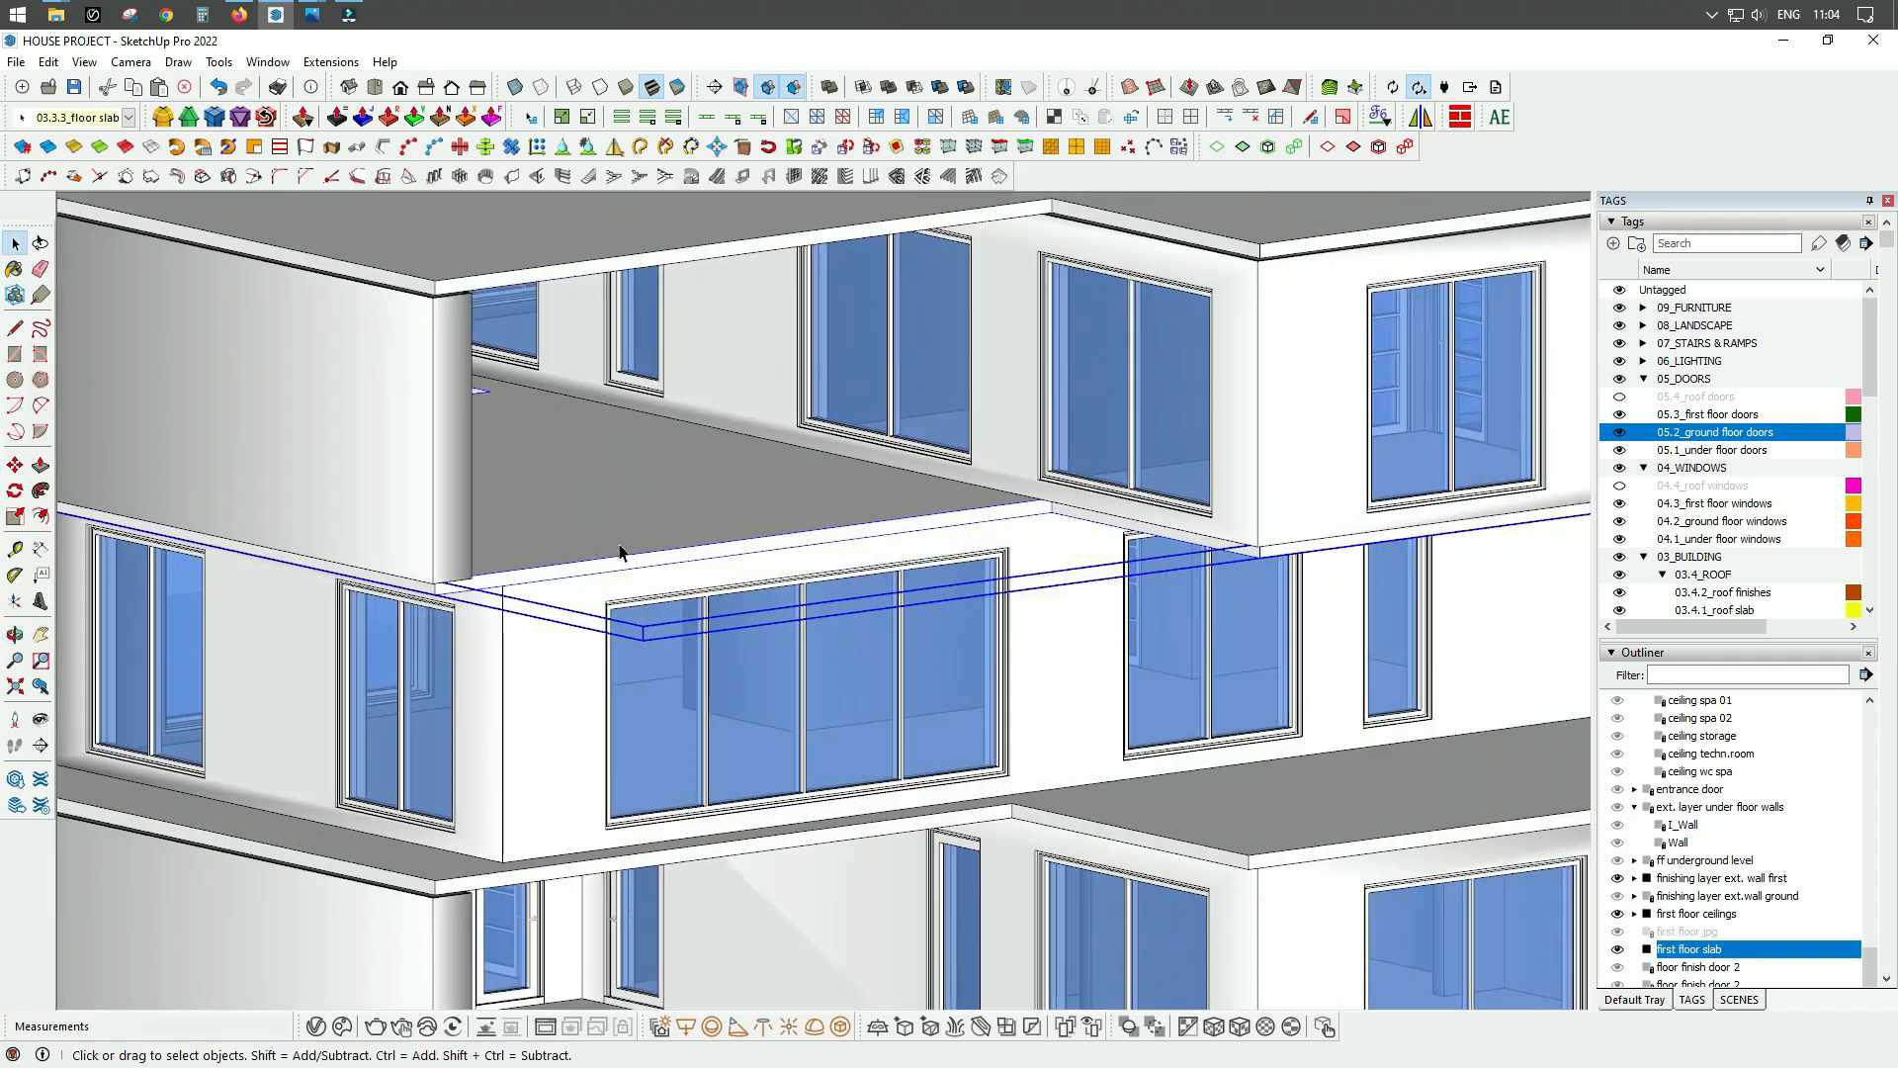
double_click(649, 531)
click(959, 591)
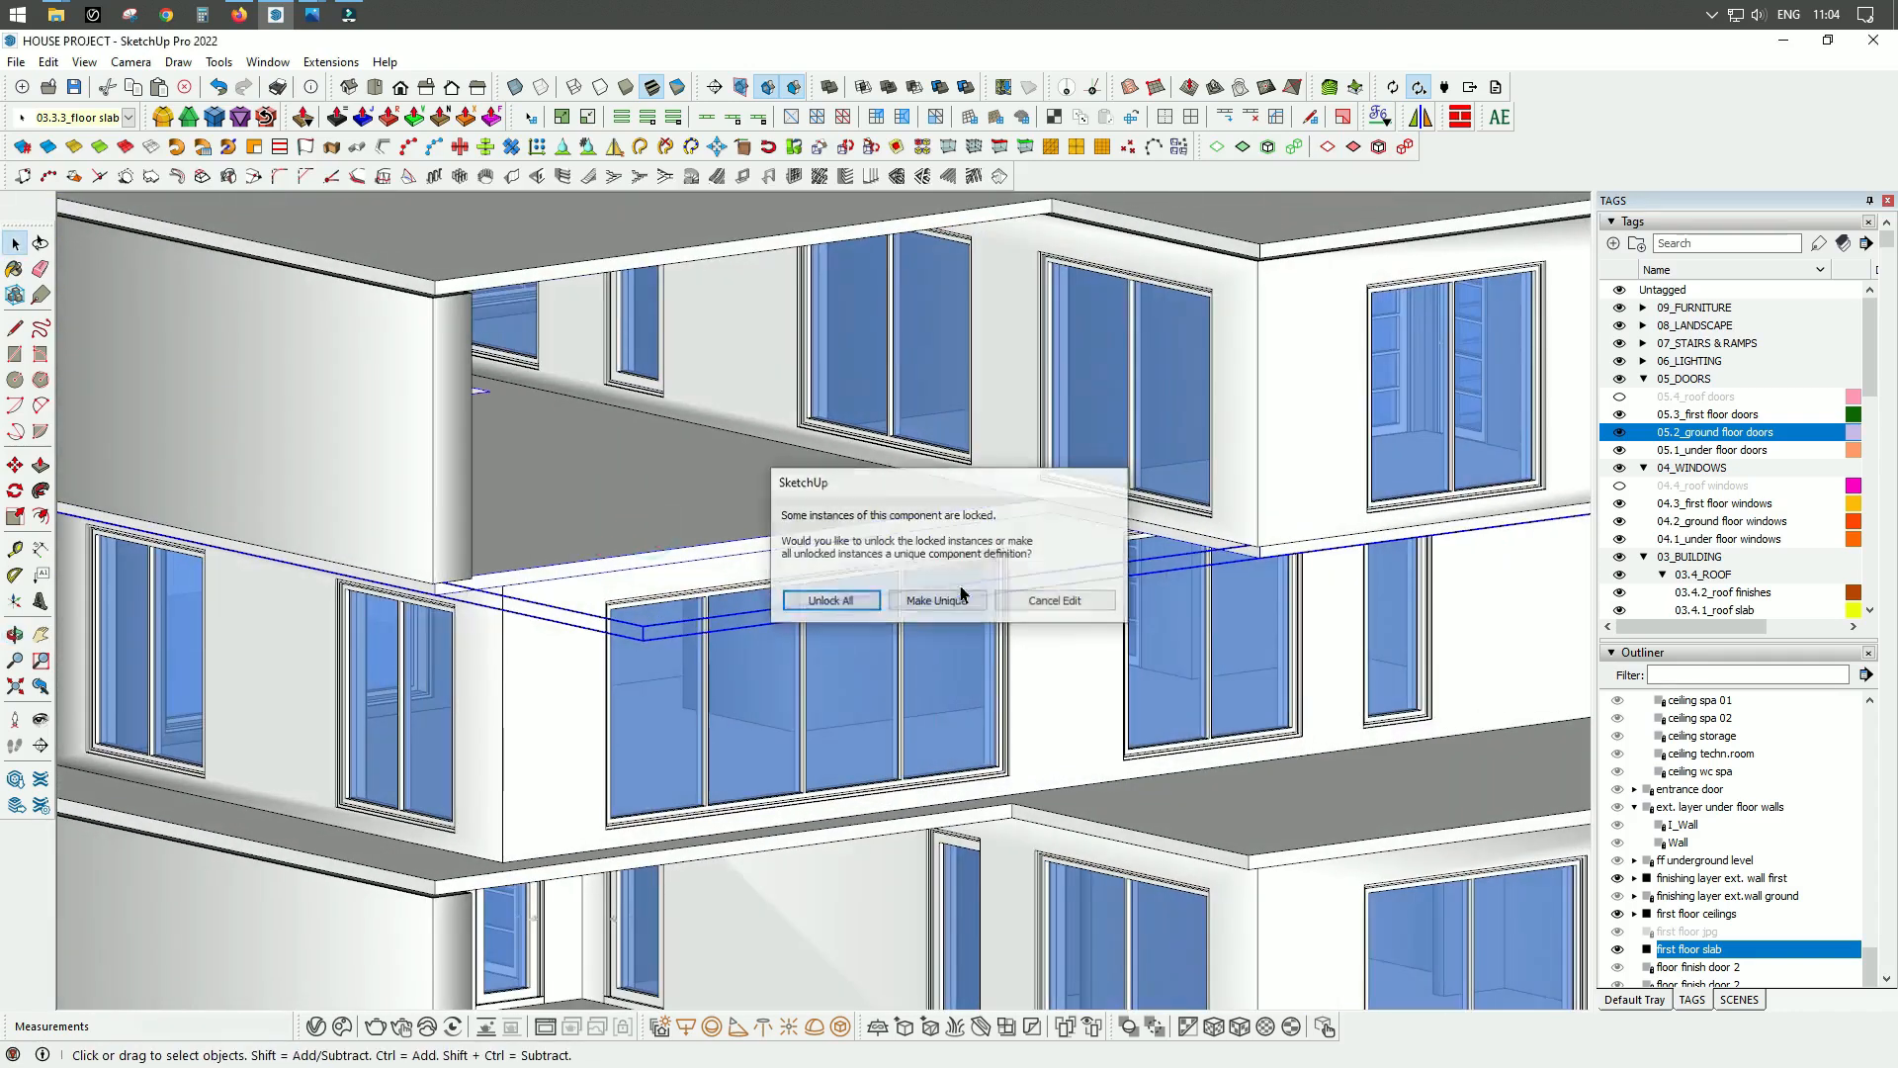
right_click(723, 537)
click(788, 605)
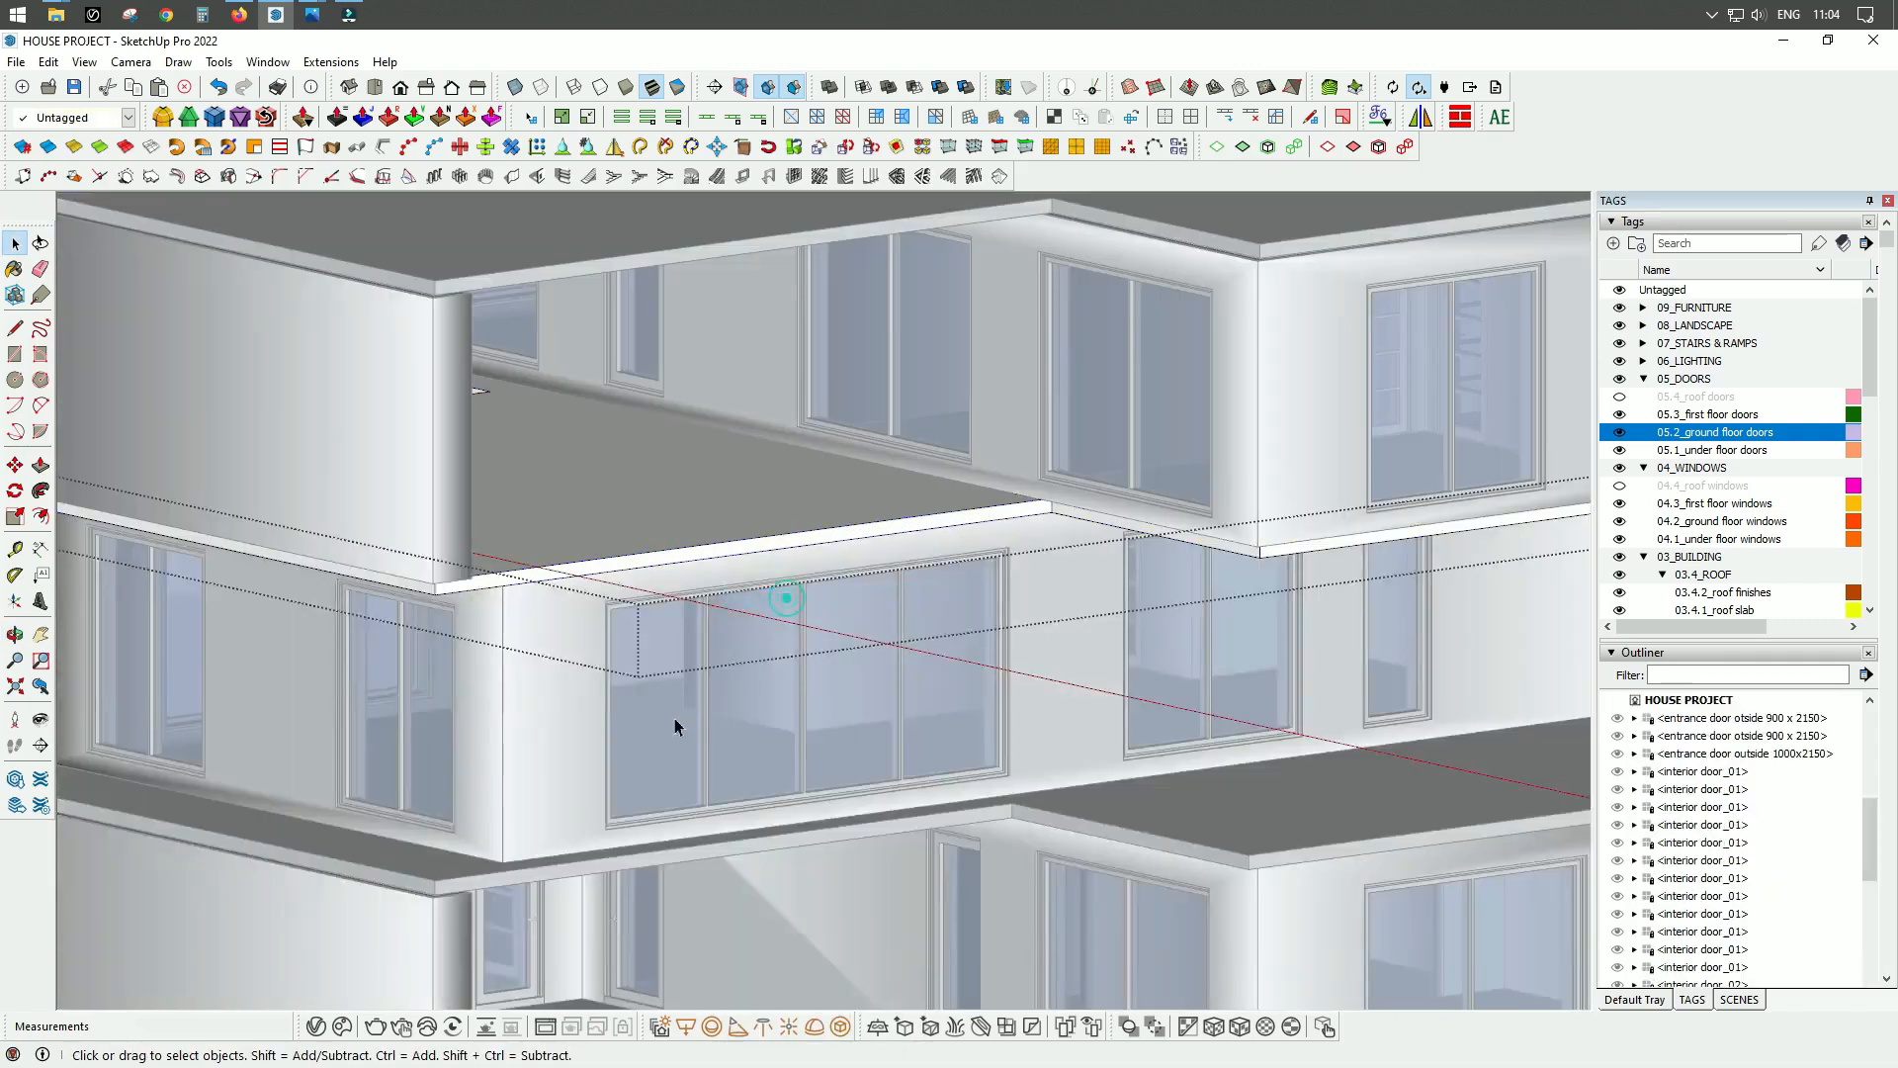
Step: Push/Pull the first floor slab's edge face above the ground floor terrace 475 mm outward to cover the terrace wall
scroll(579, 696, down, 5)
middle_drag(1088, 748, 480, 848)
scroll(844, 738, up, 5)
middle_drag(812, 718, 1370, 708)
scroll(524, 540, down, 3)
middle_drag(850, 797, 1113, 629)
scroll(1000, 581, up, 5)
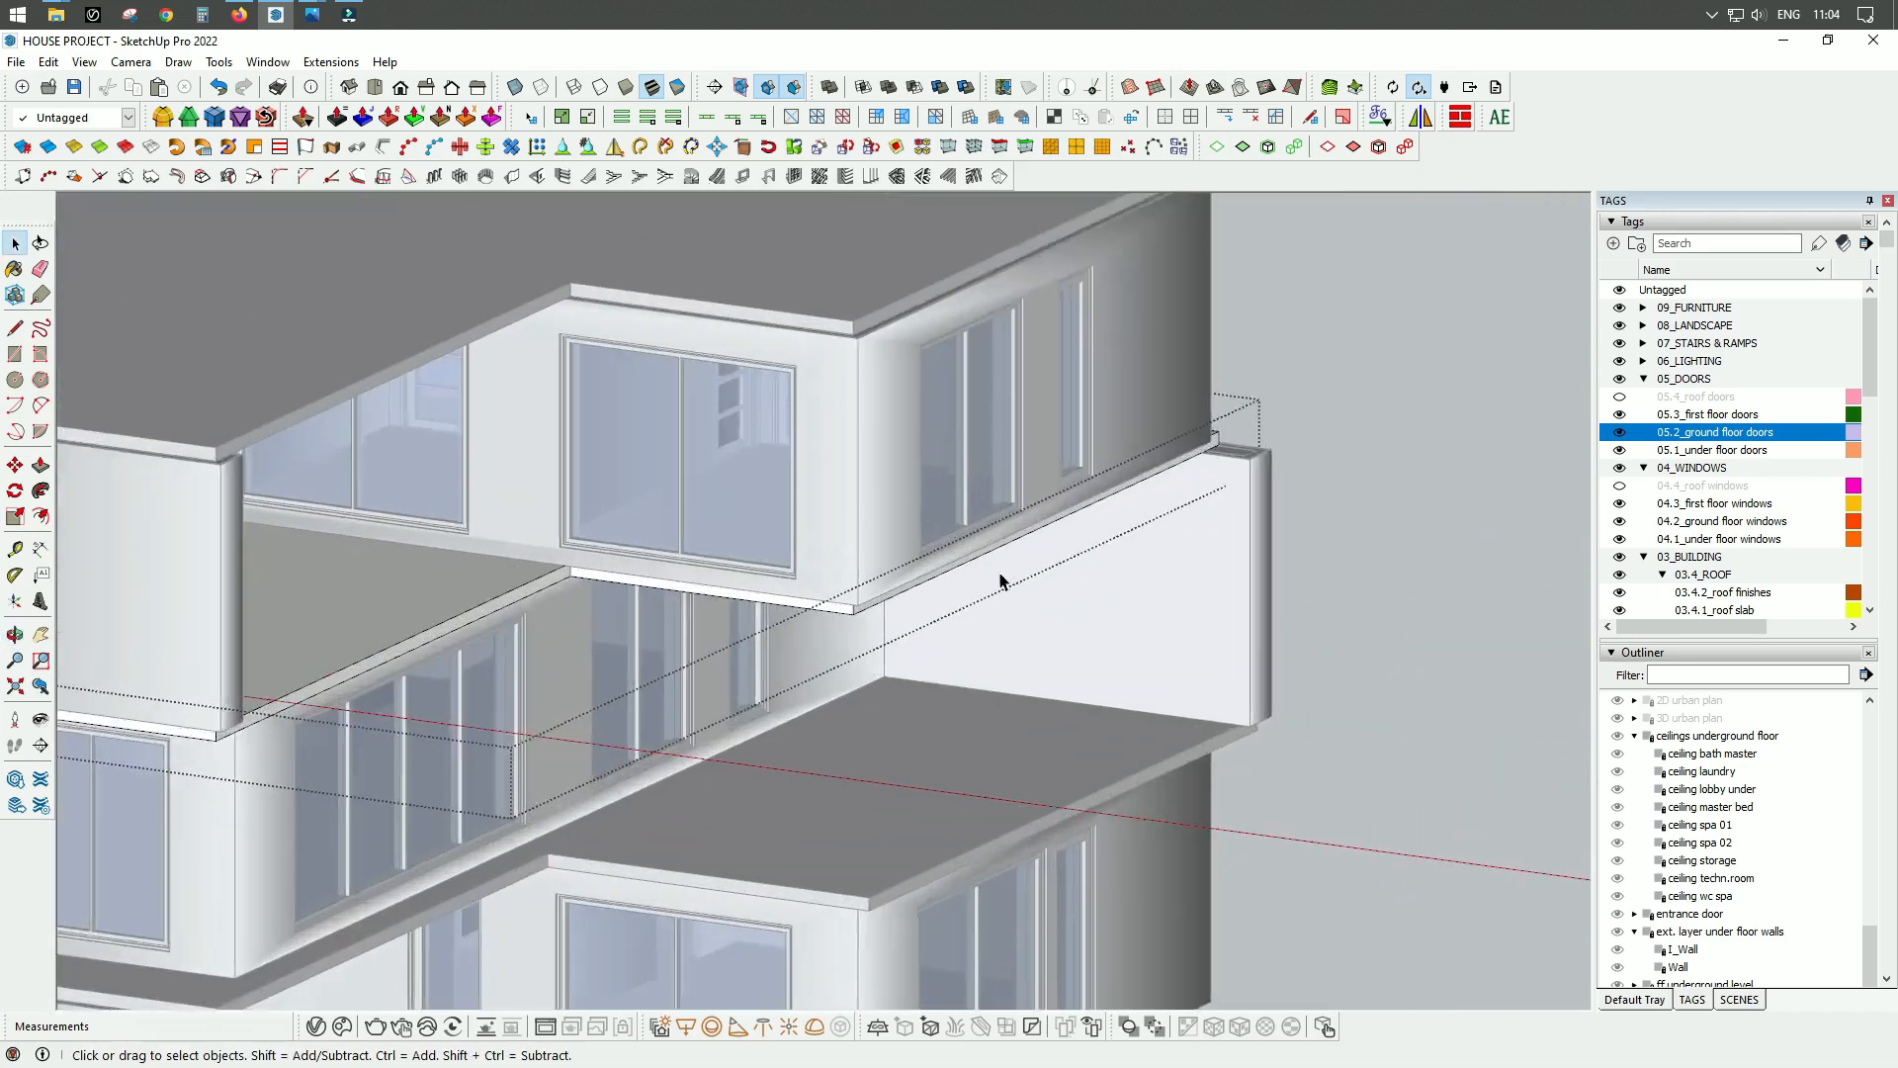
scroll(999, 581, up, 2)
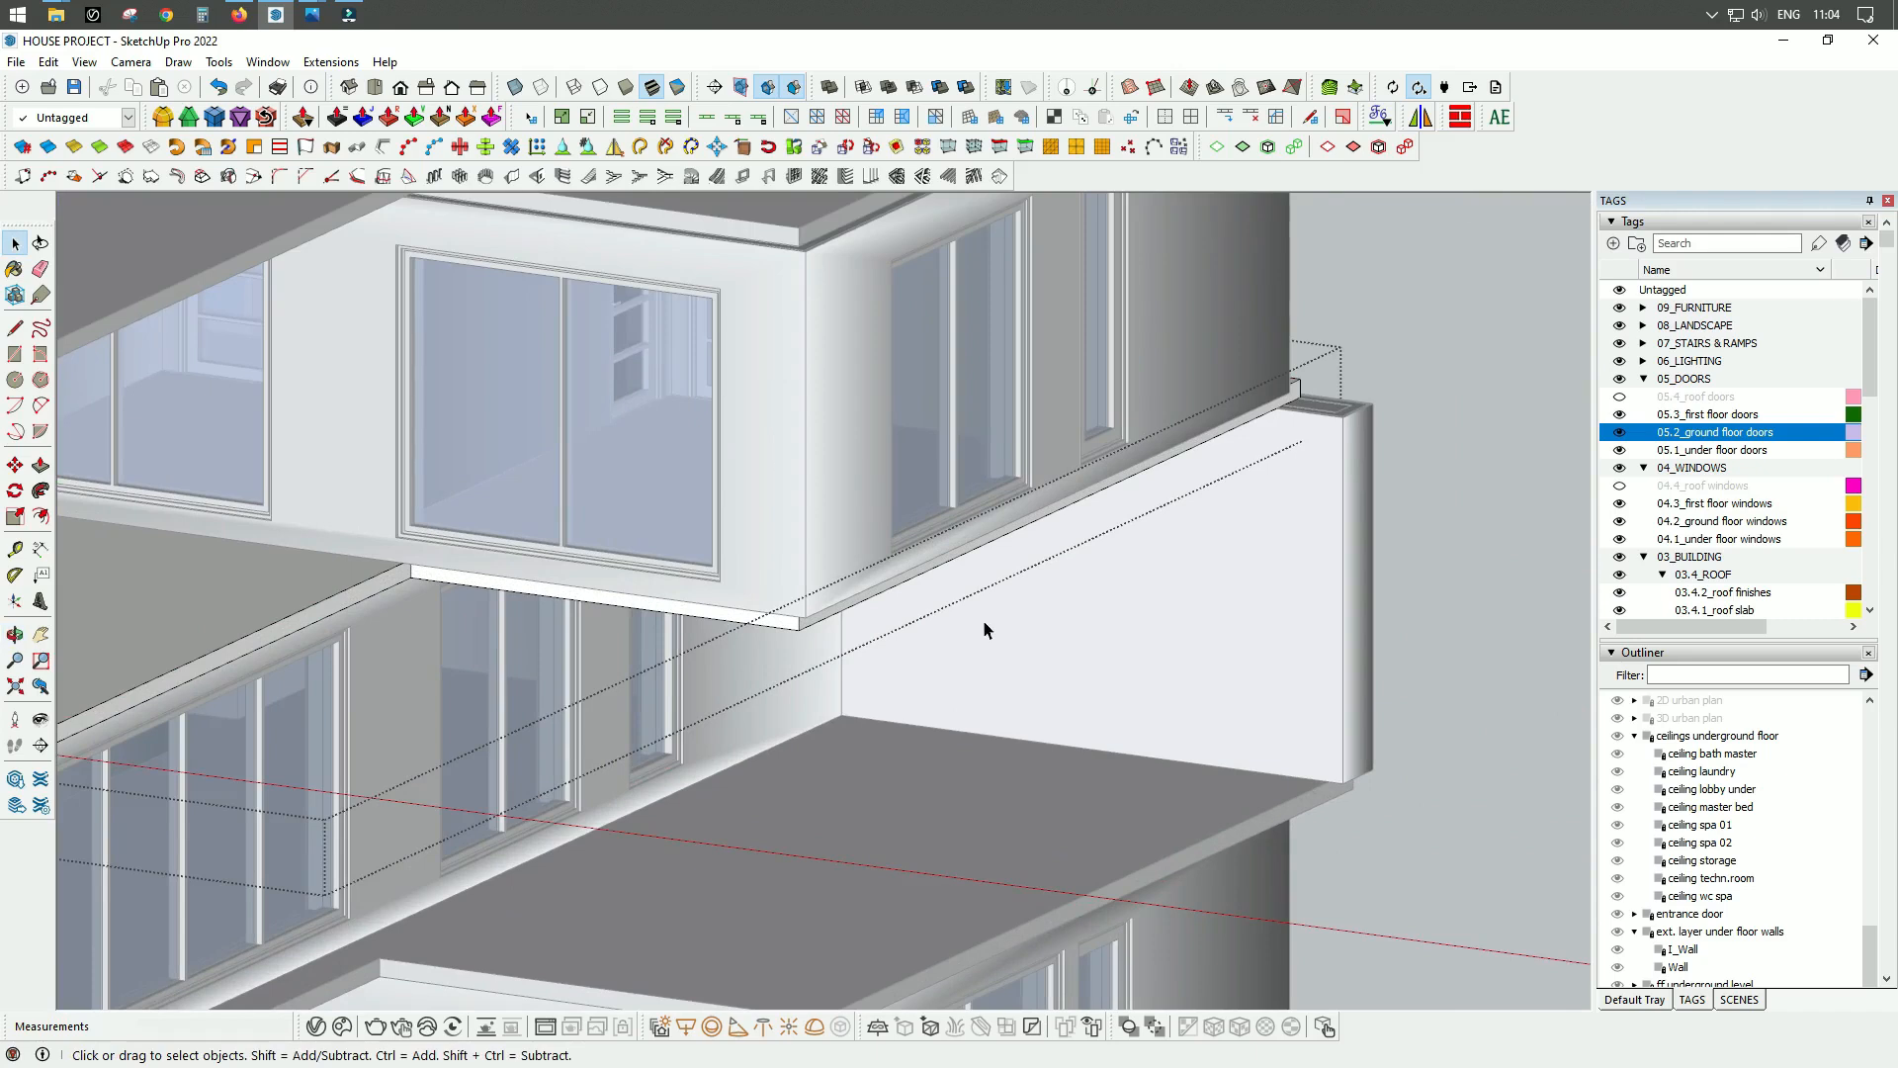
key(p)
scroll(830, 628, up, 2)
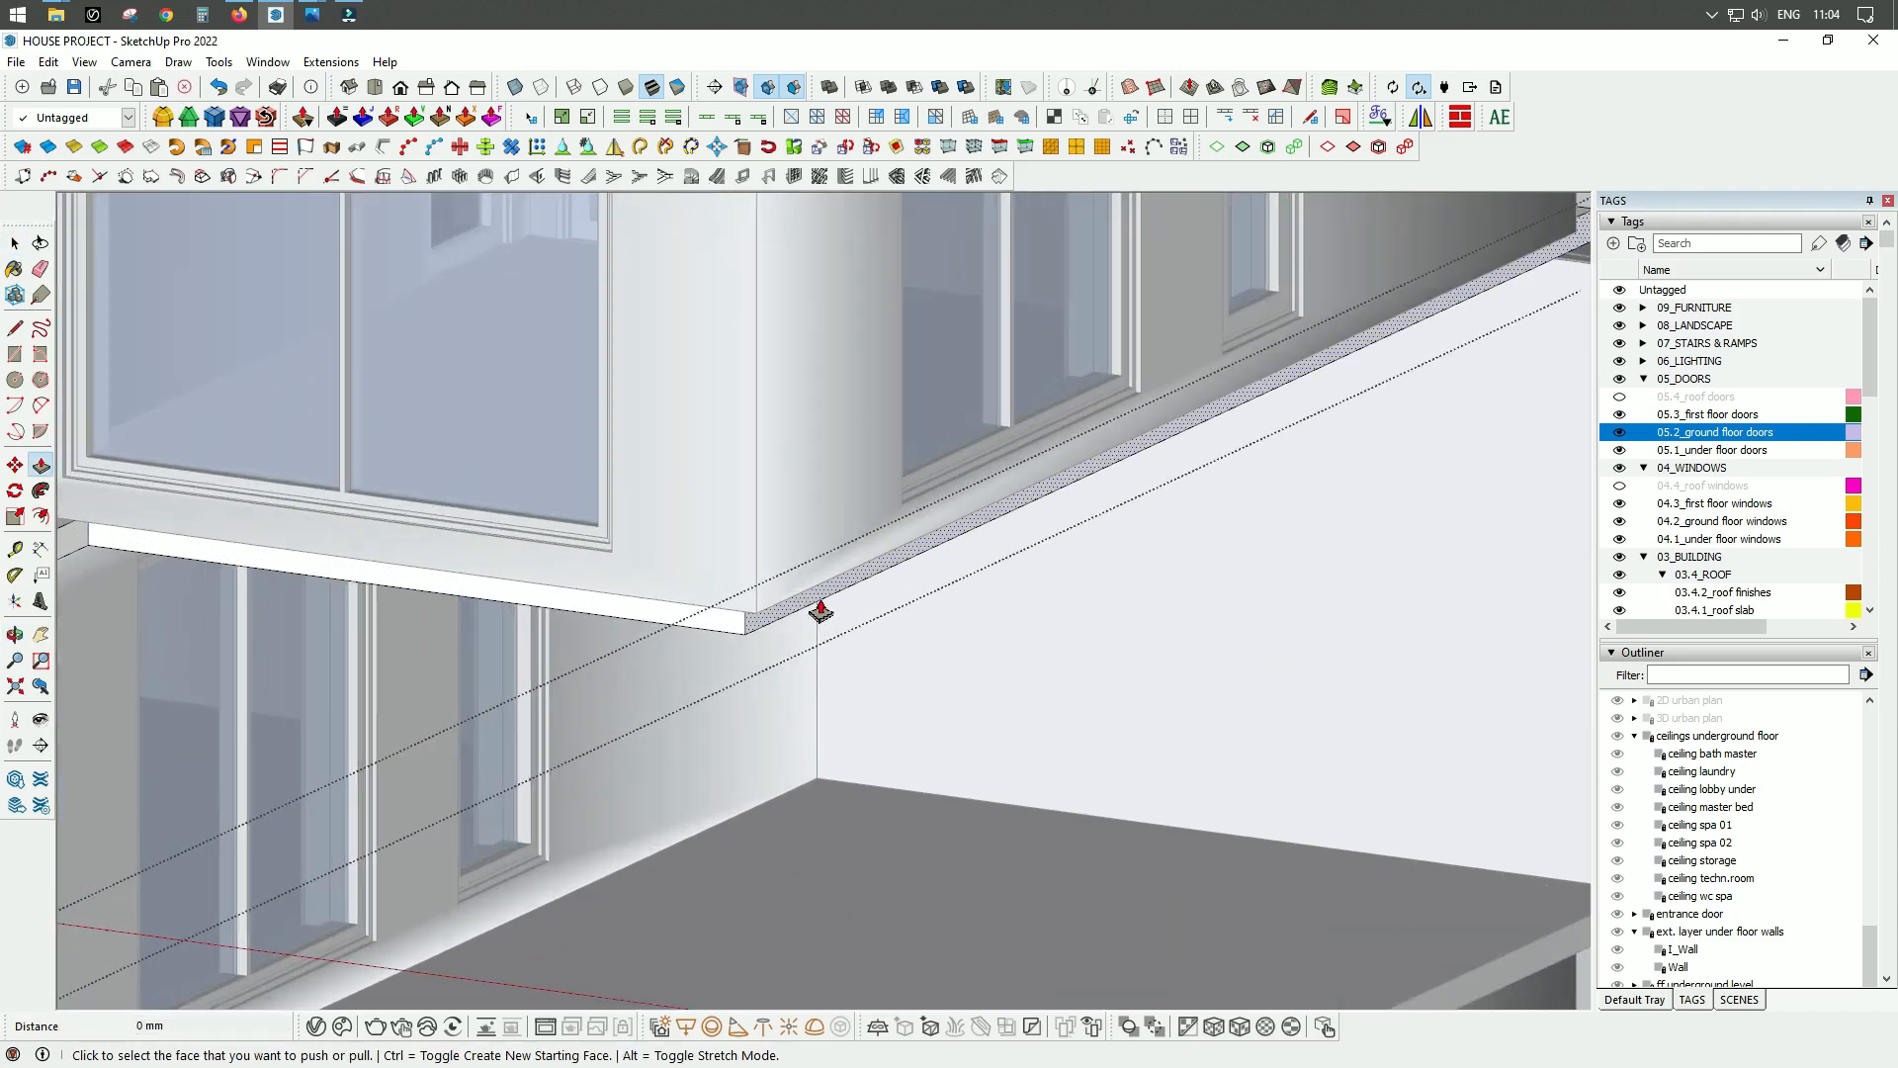
click(819, 611)
scroll(453, 614, down, 3)
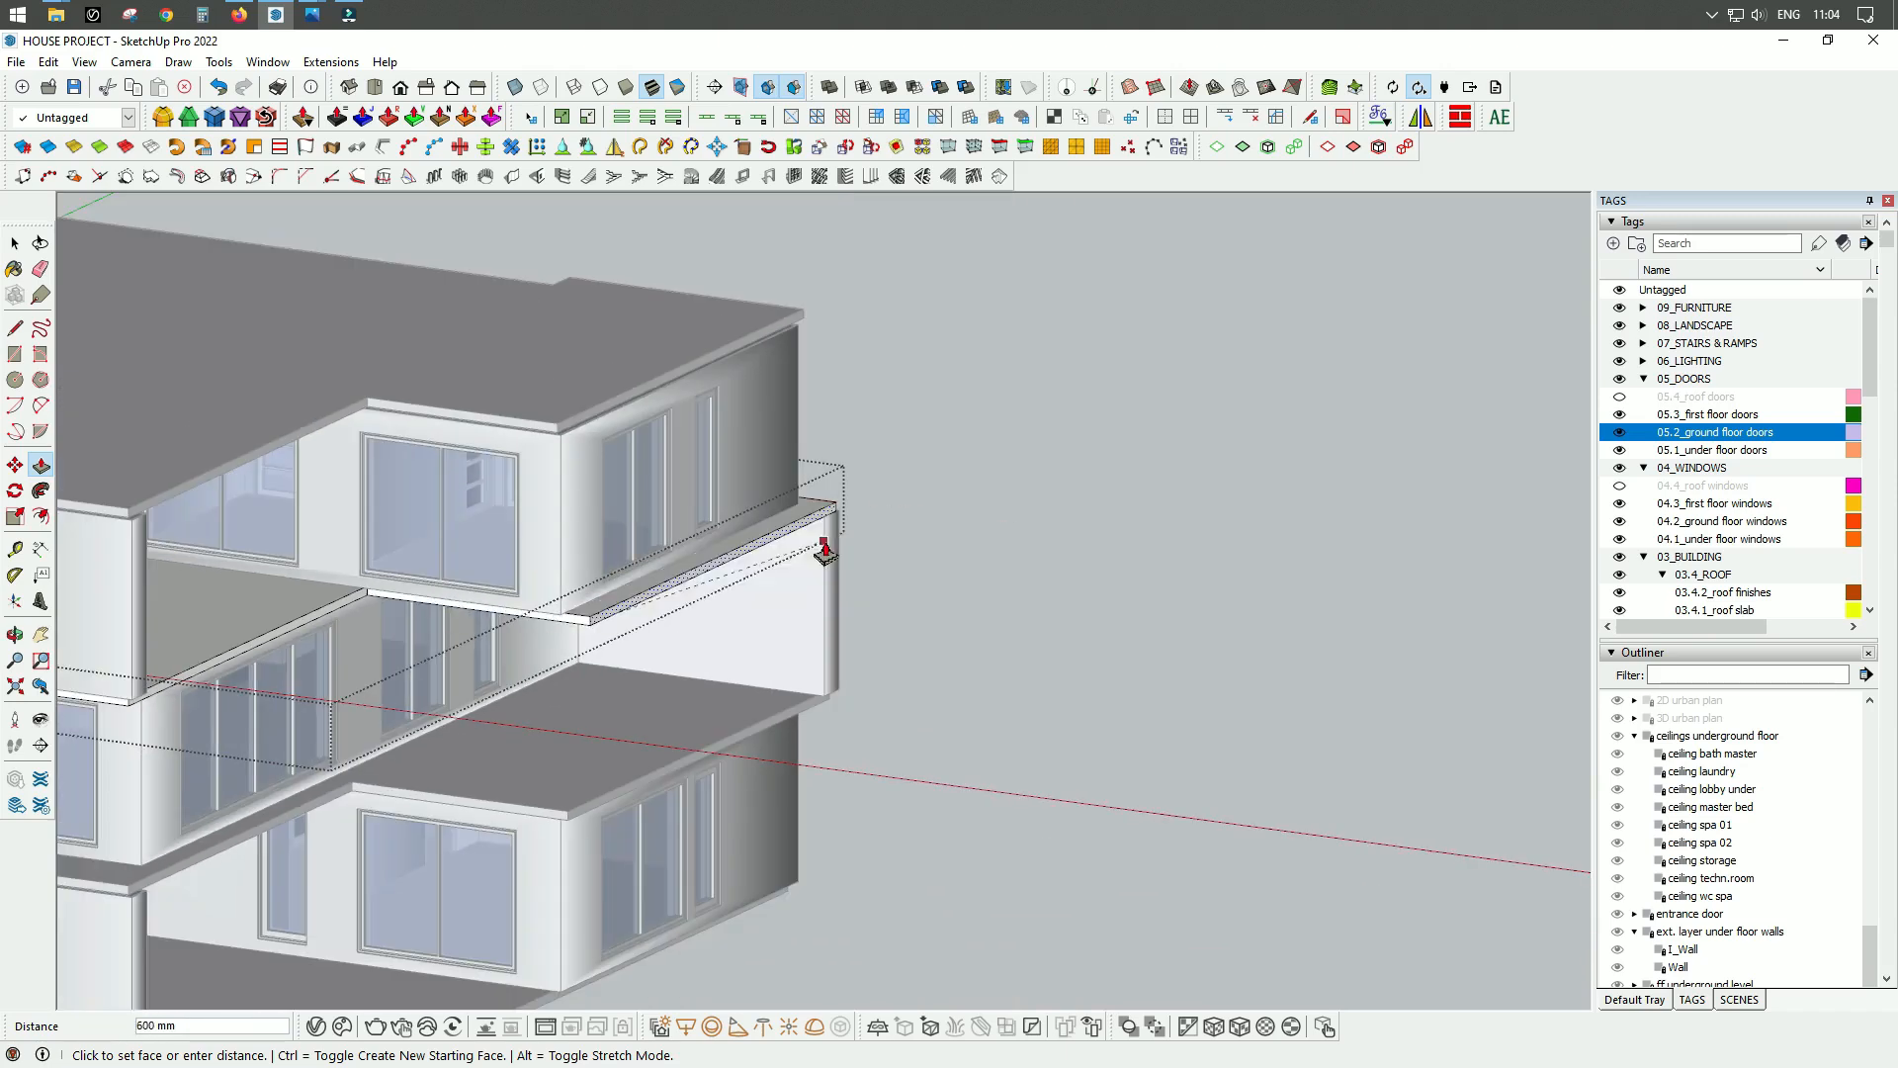
scroll(860, 525, up, 4)
scroll(692, 614, down, 5)
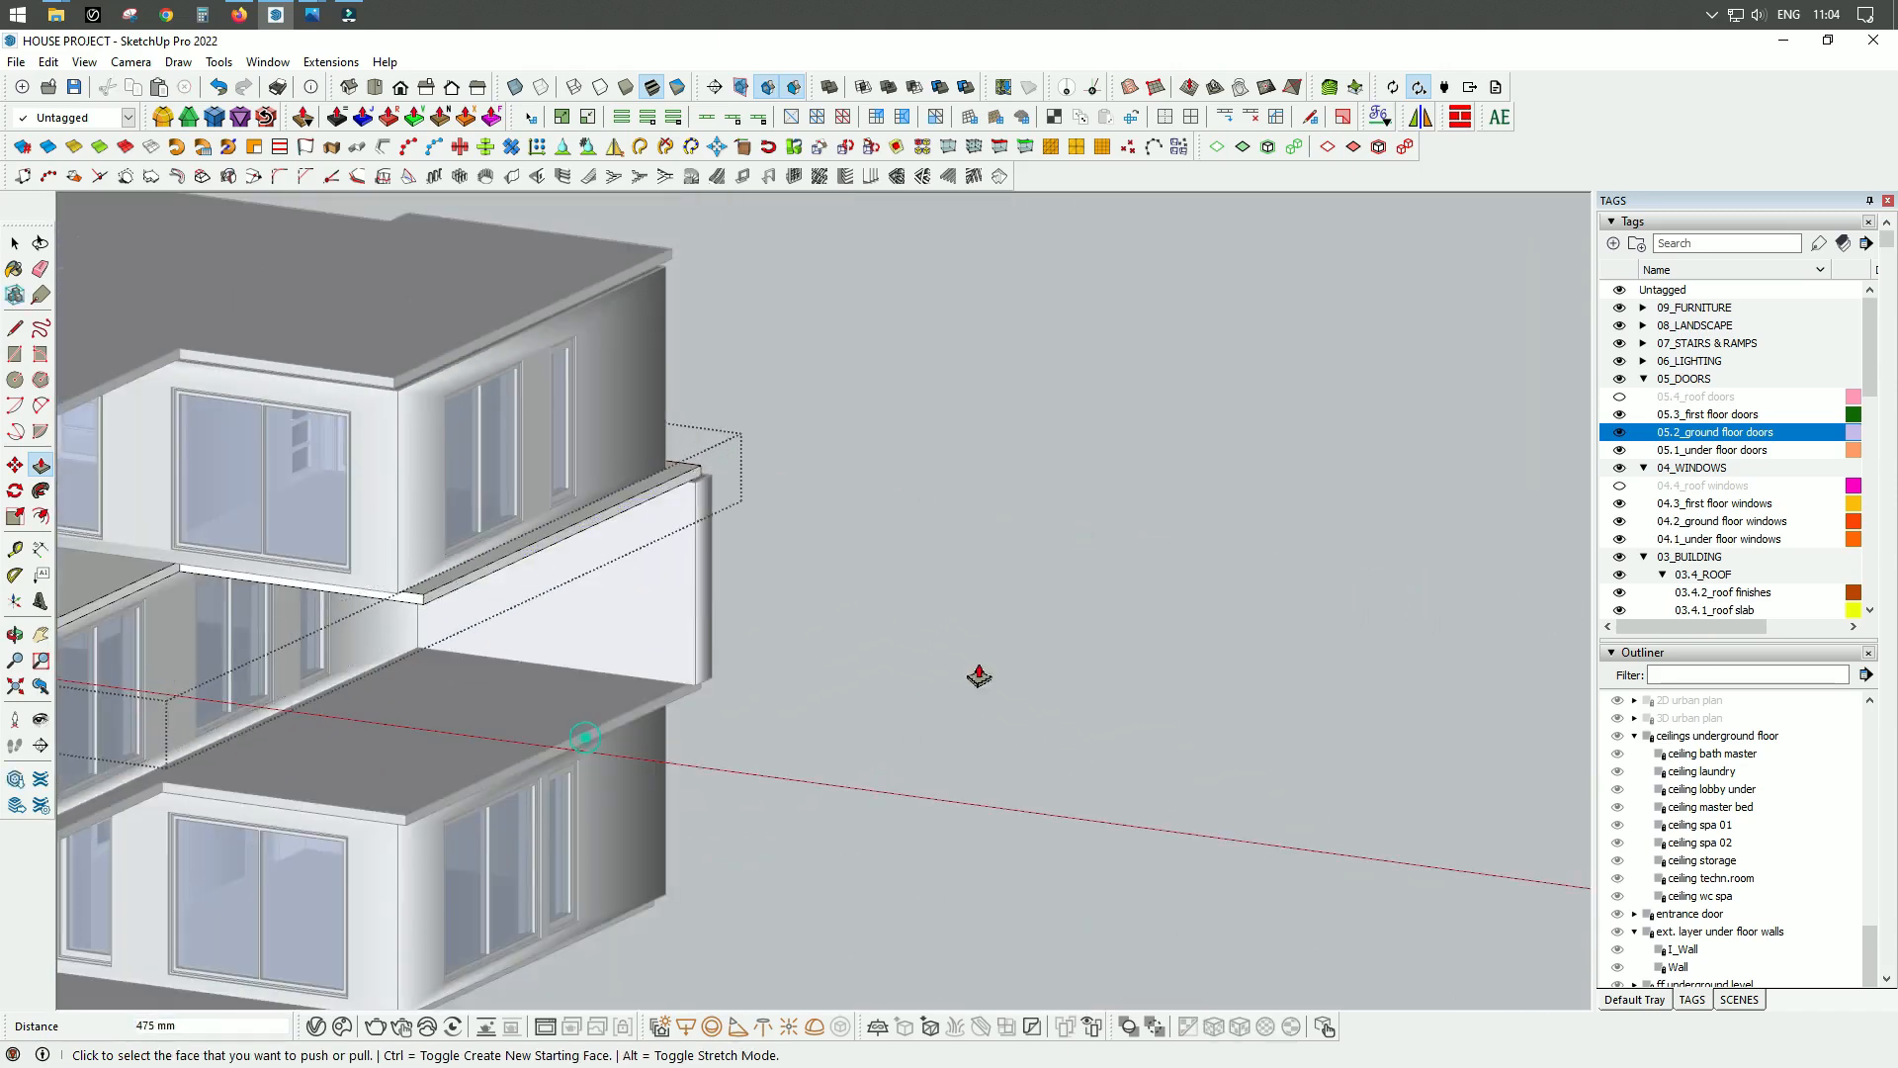
Step: Push/Pull the recessed edge face on the first floor slab's far side 550 mm to the adjoining slab's corner endpoint
scroll(1009, 671, down, 3)
middle_drag(1119, 541, 504, 682)
scroll(373, 684, down, 2)
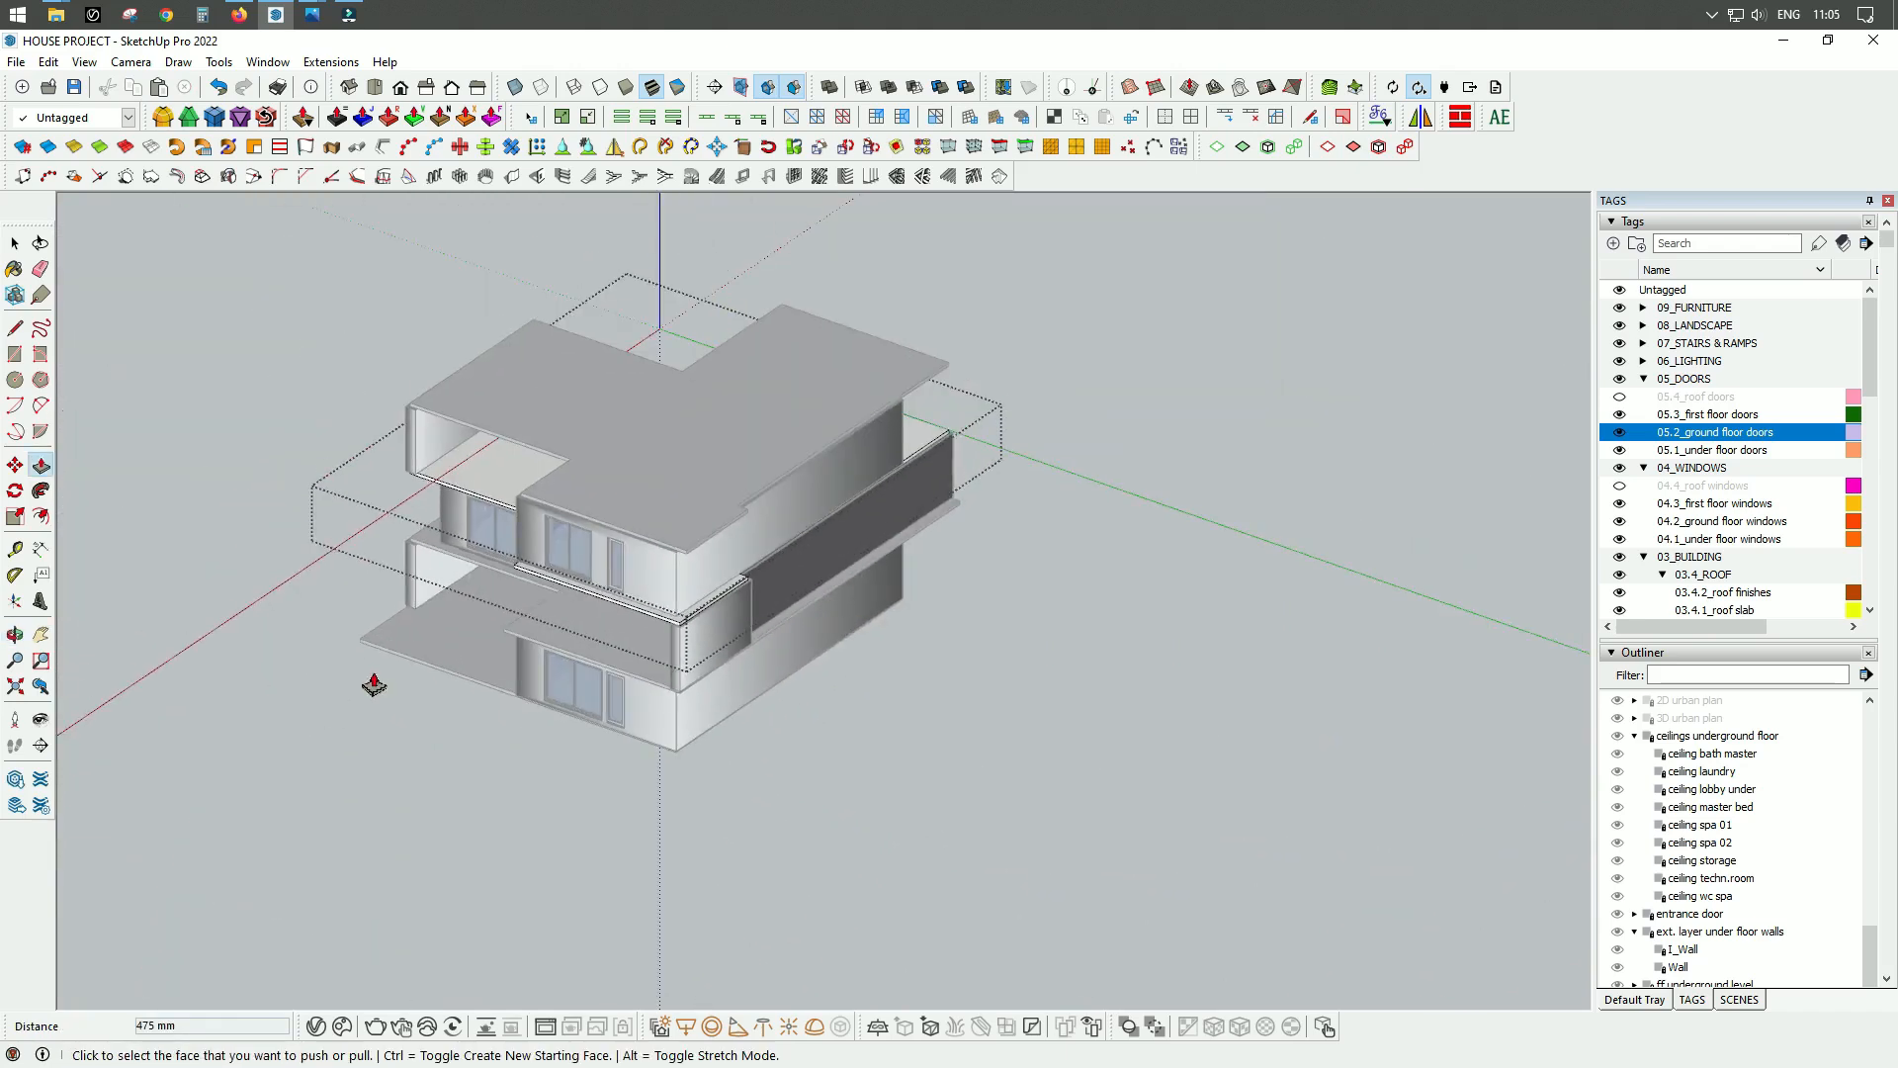
scroll(881, 508, up, 3)
scroll(501, 665, up, 3)
scroll(398, 705, up, 3)
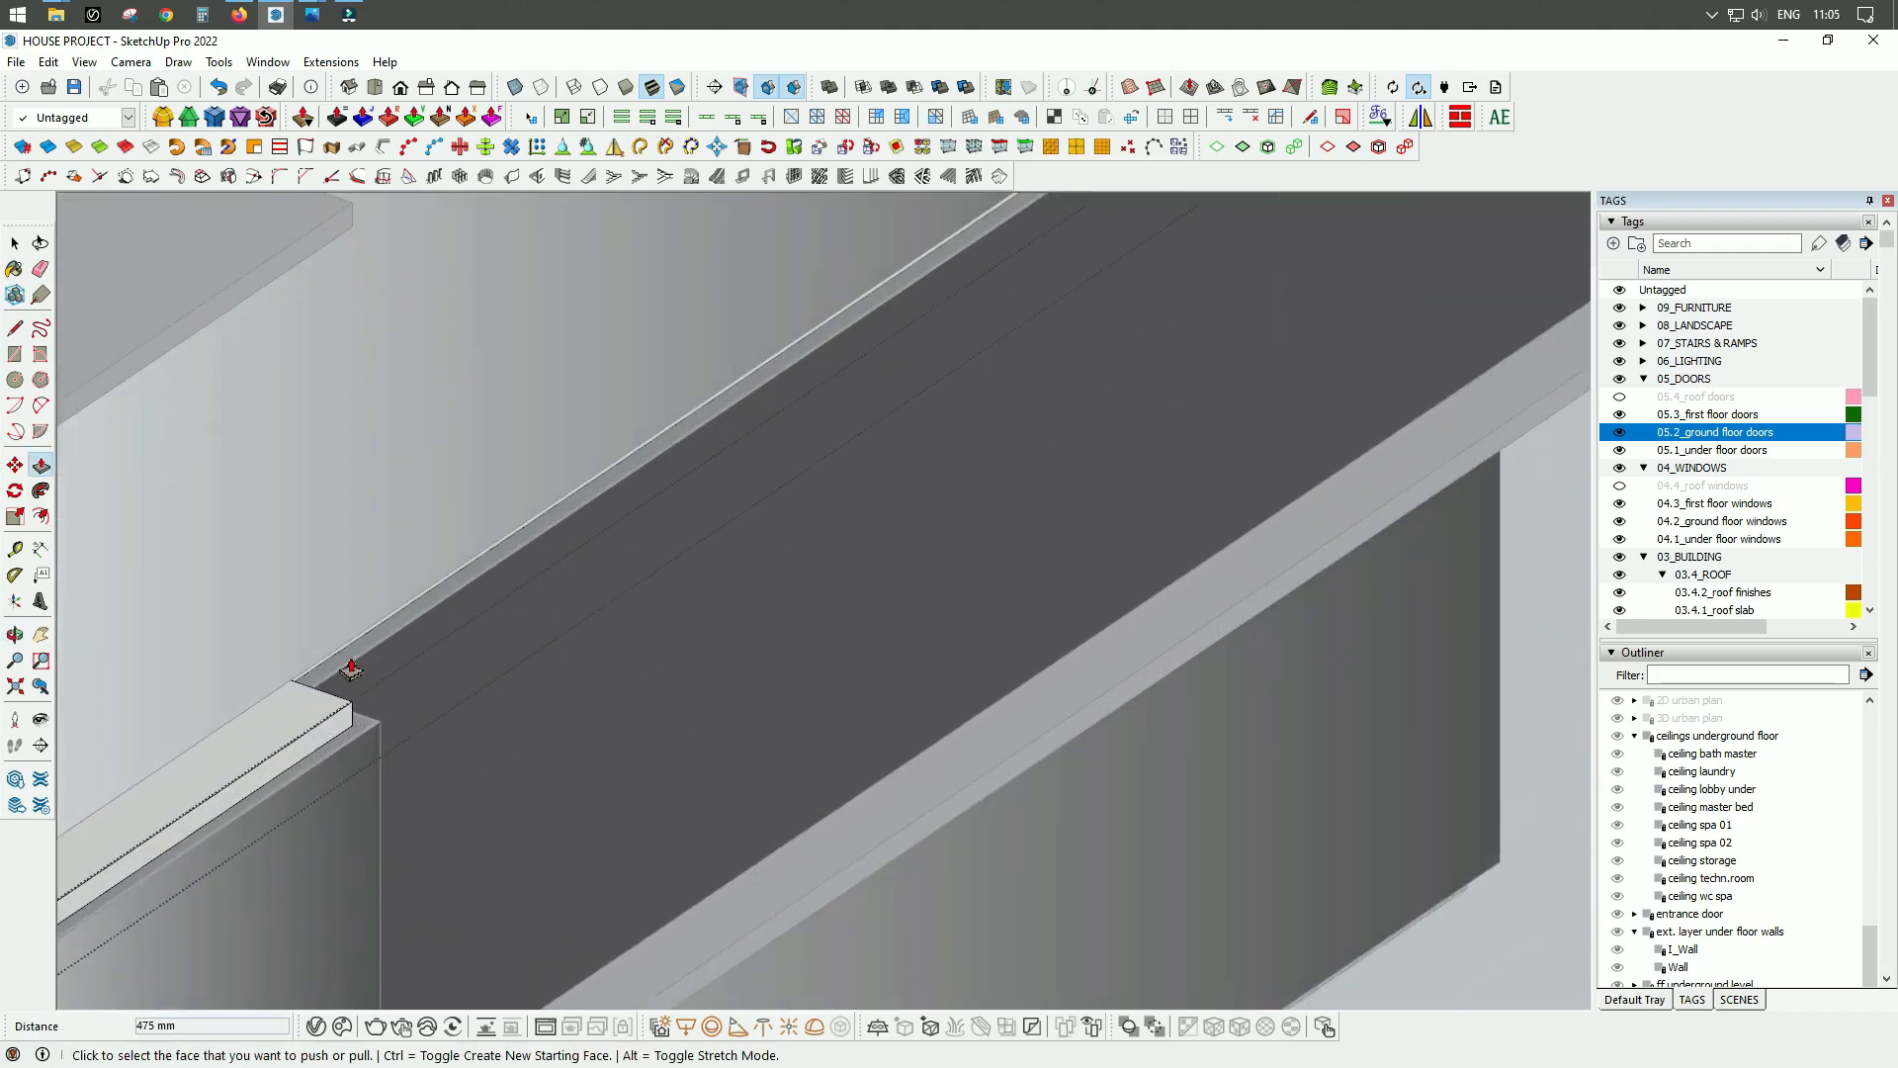
middle_drag(758, 776, 693, 608)
scroll(745, 847, down, 3)
scroll(385, 560, up, 4)
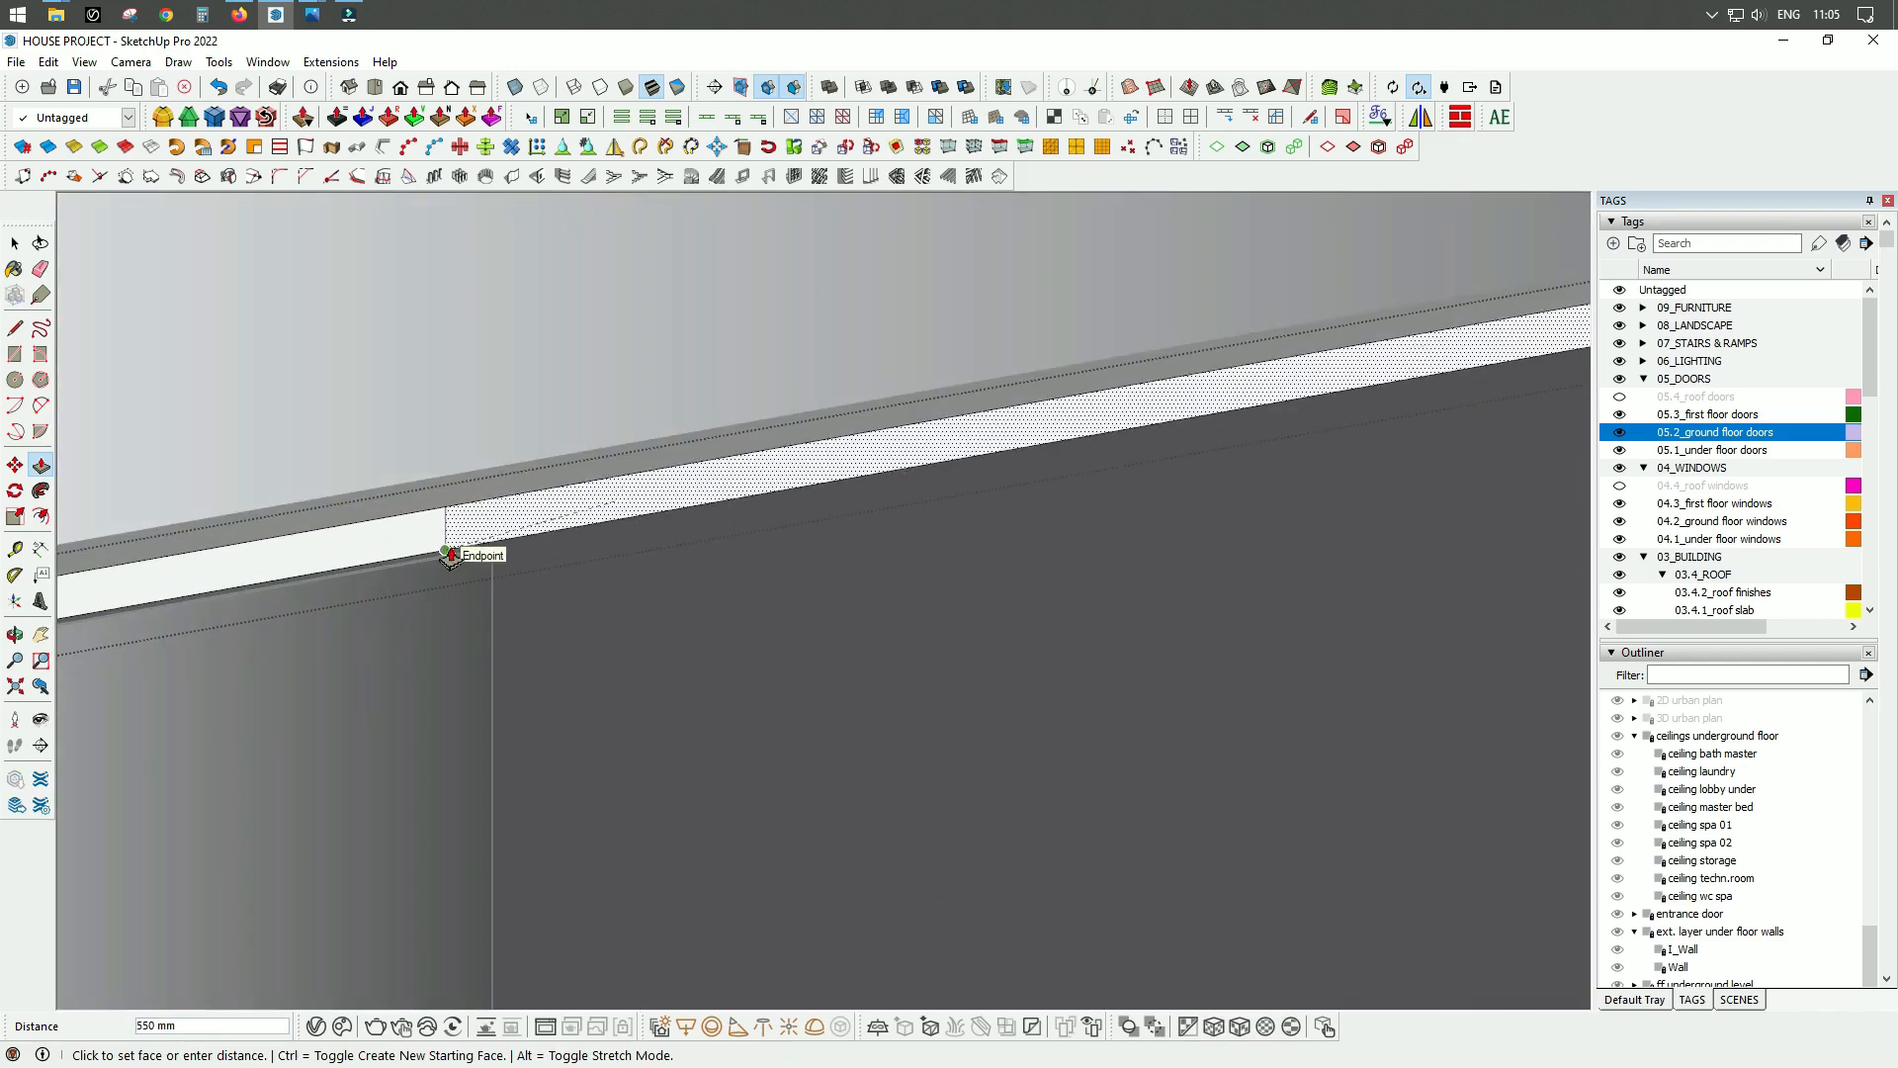
scroll(400, 643, down, 5)
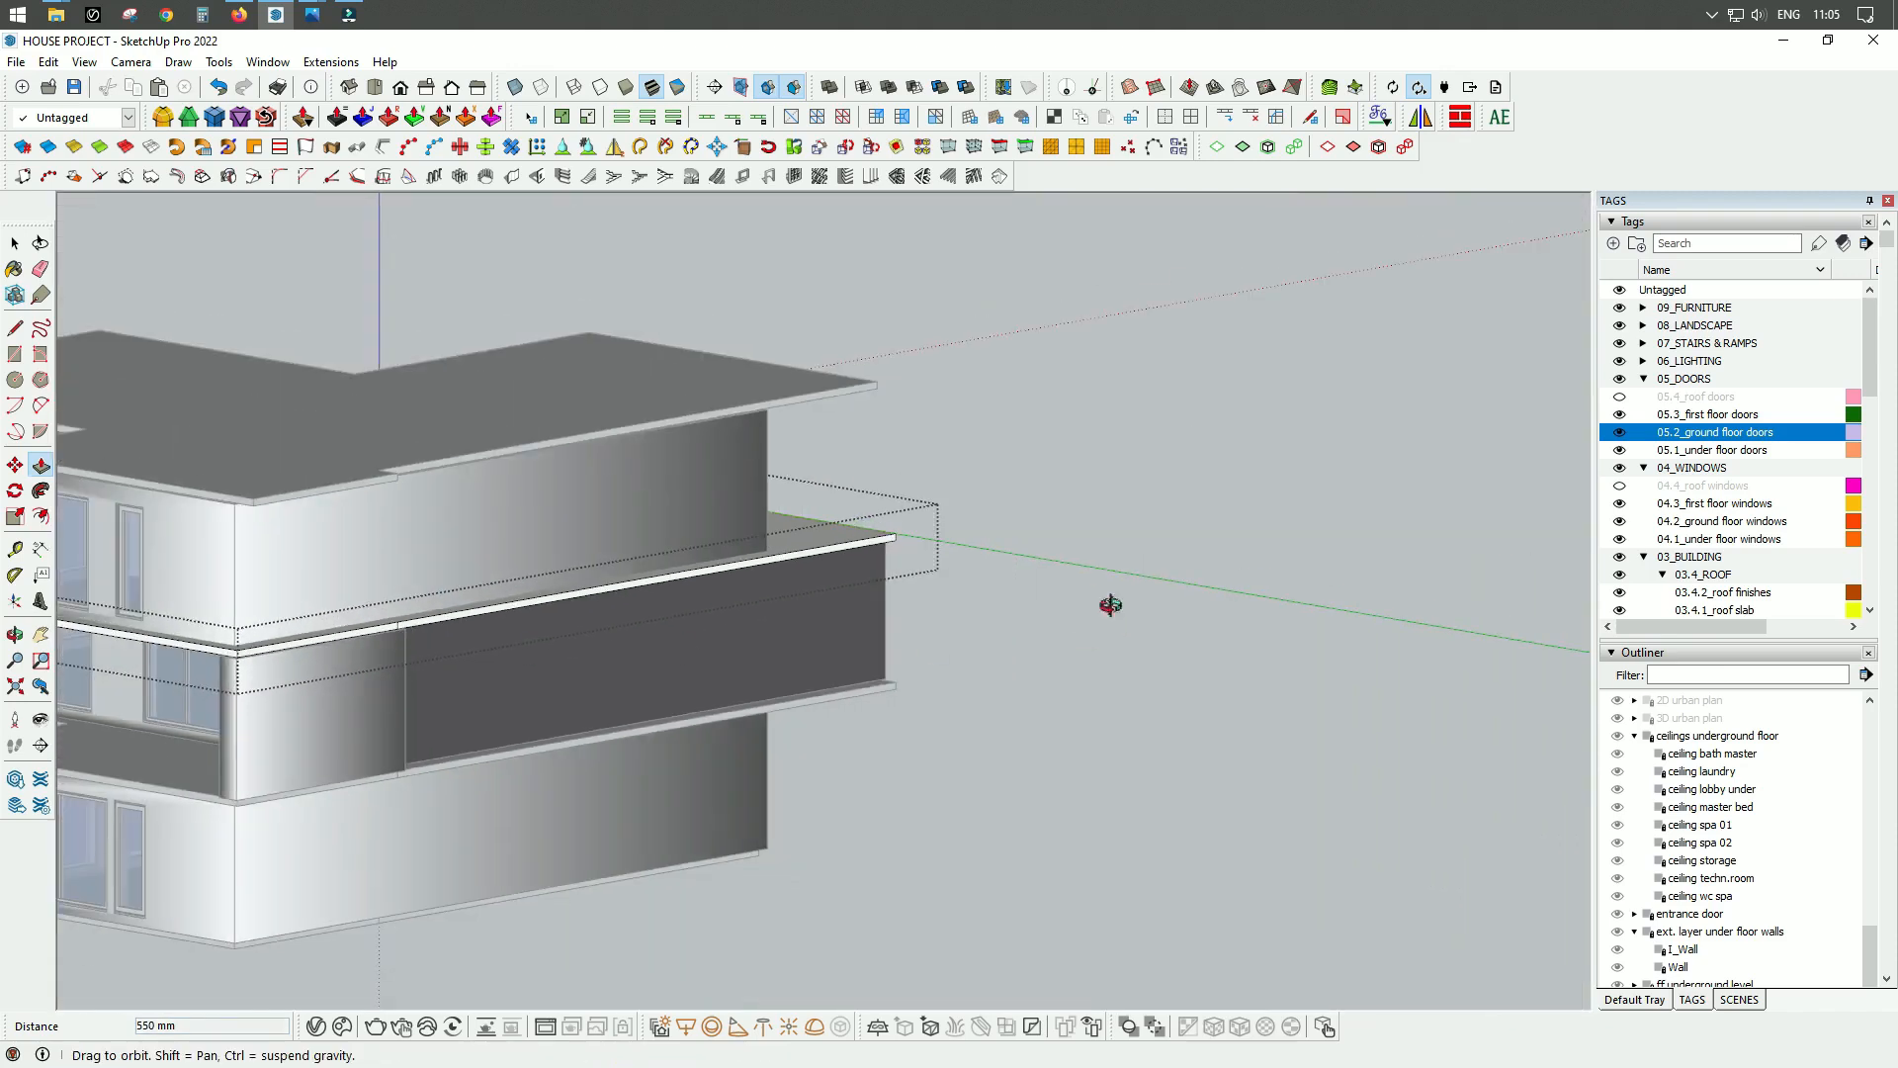
Step: Close the first floor slab and unlock the roof slab
middle_drag(1111, 605, 543, 636)
mouse_move(1307, 602)
middle_down()
mouse_move(852, 644)
mouse_move(686, 614)
mouse_move(1000, 638)
mouse_move(825, 678)
middle_up()
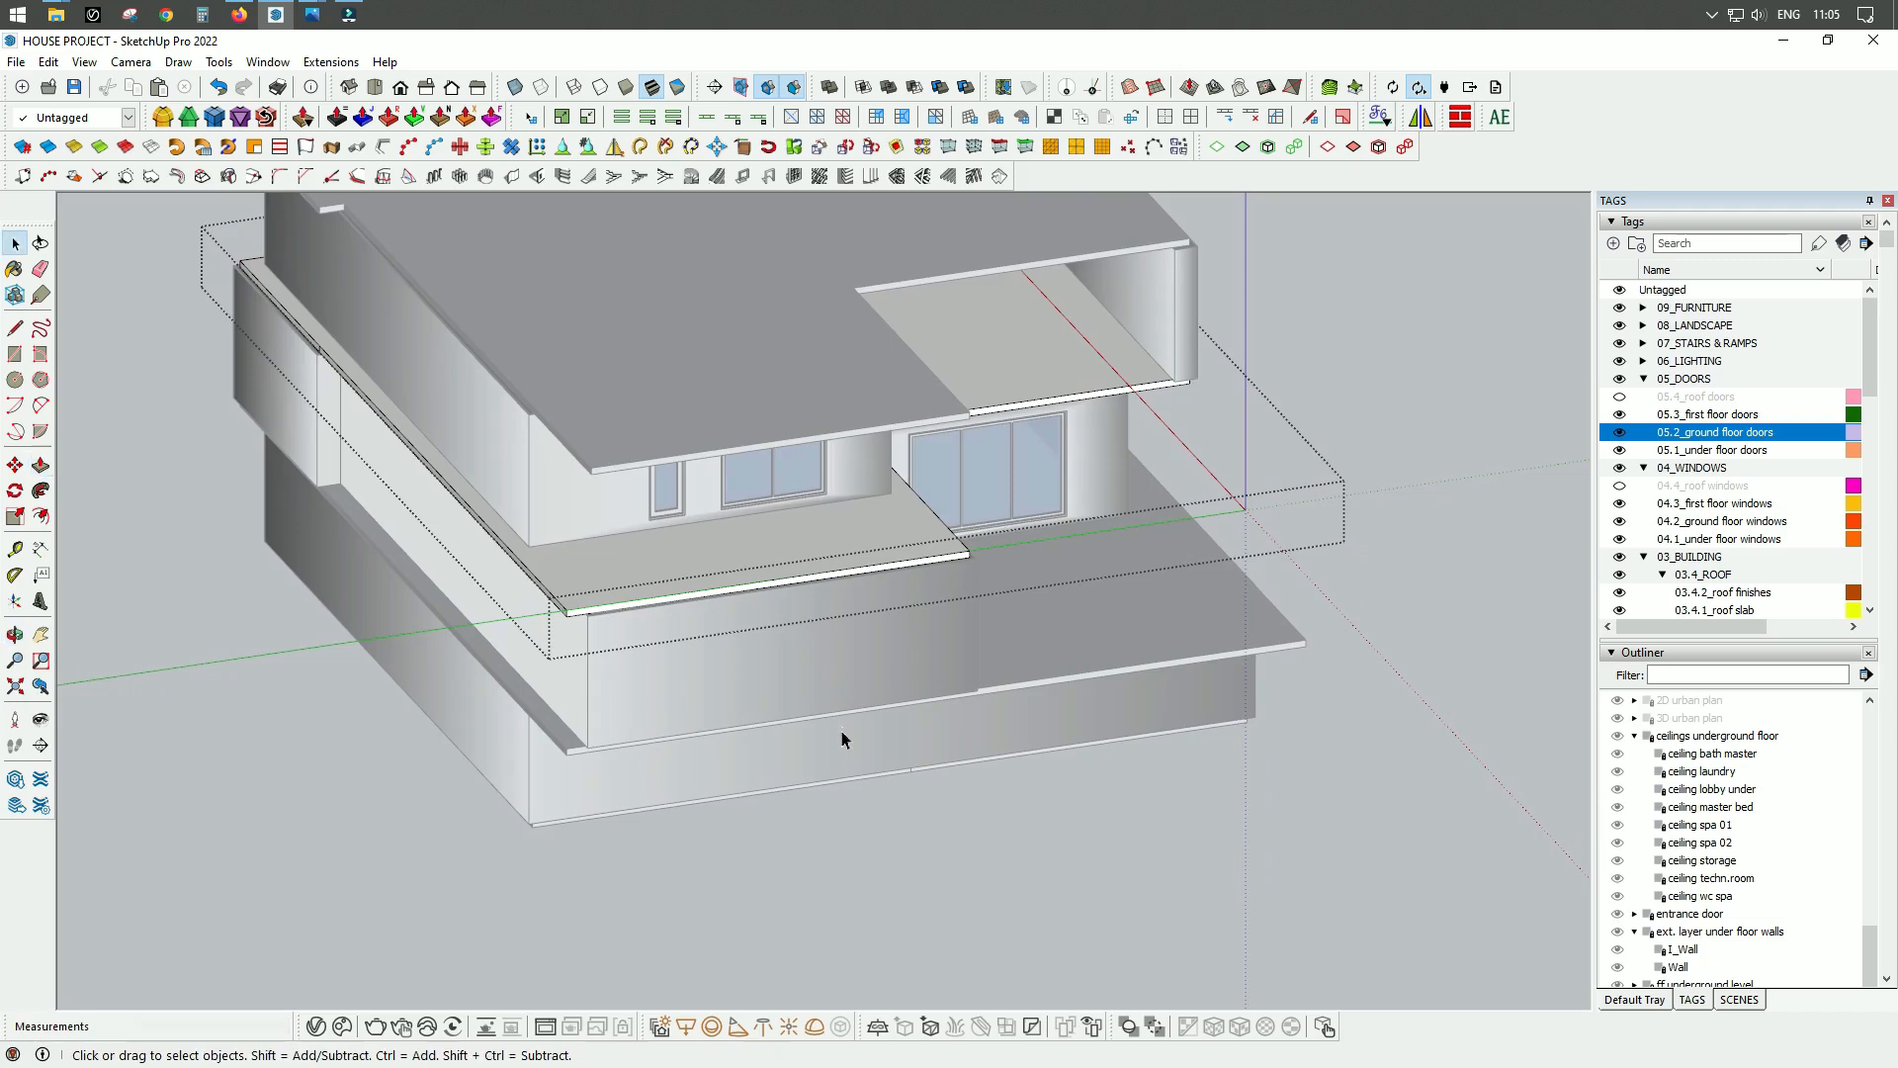
scroll(840, 736, down, 6)
middle_drag(975, 762, 1216, 606)
scroll(1051, 478, up, 3)
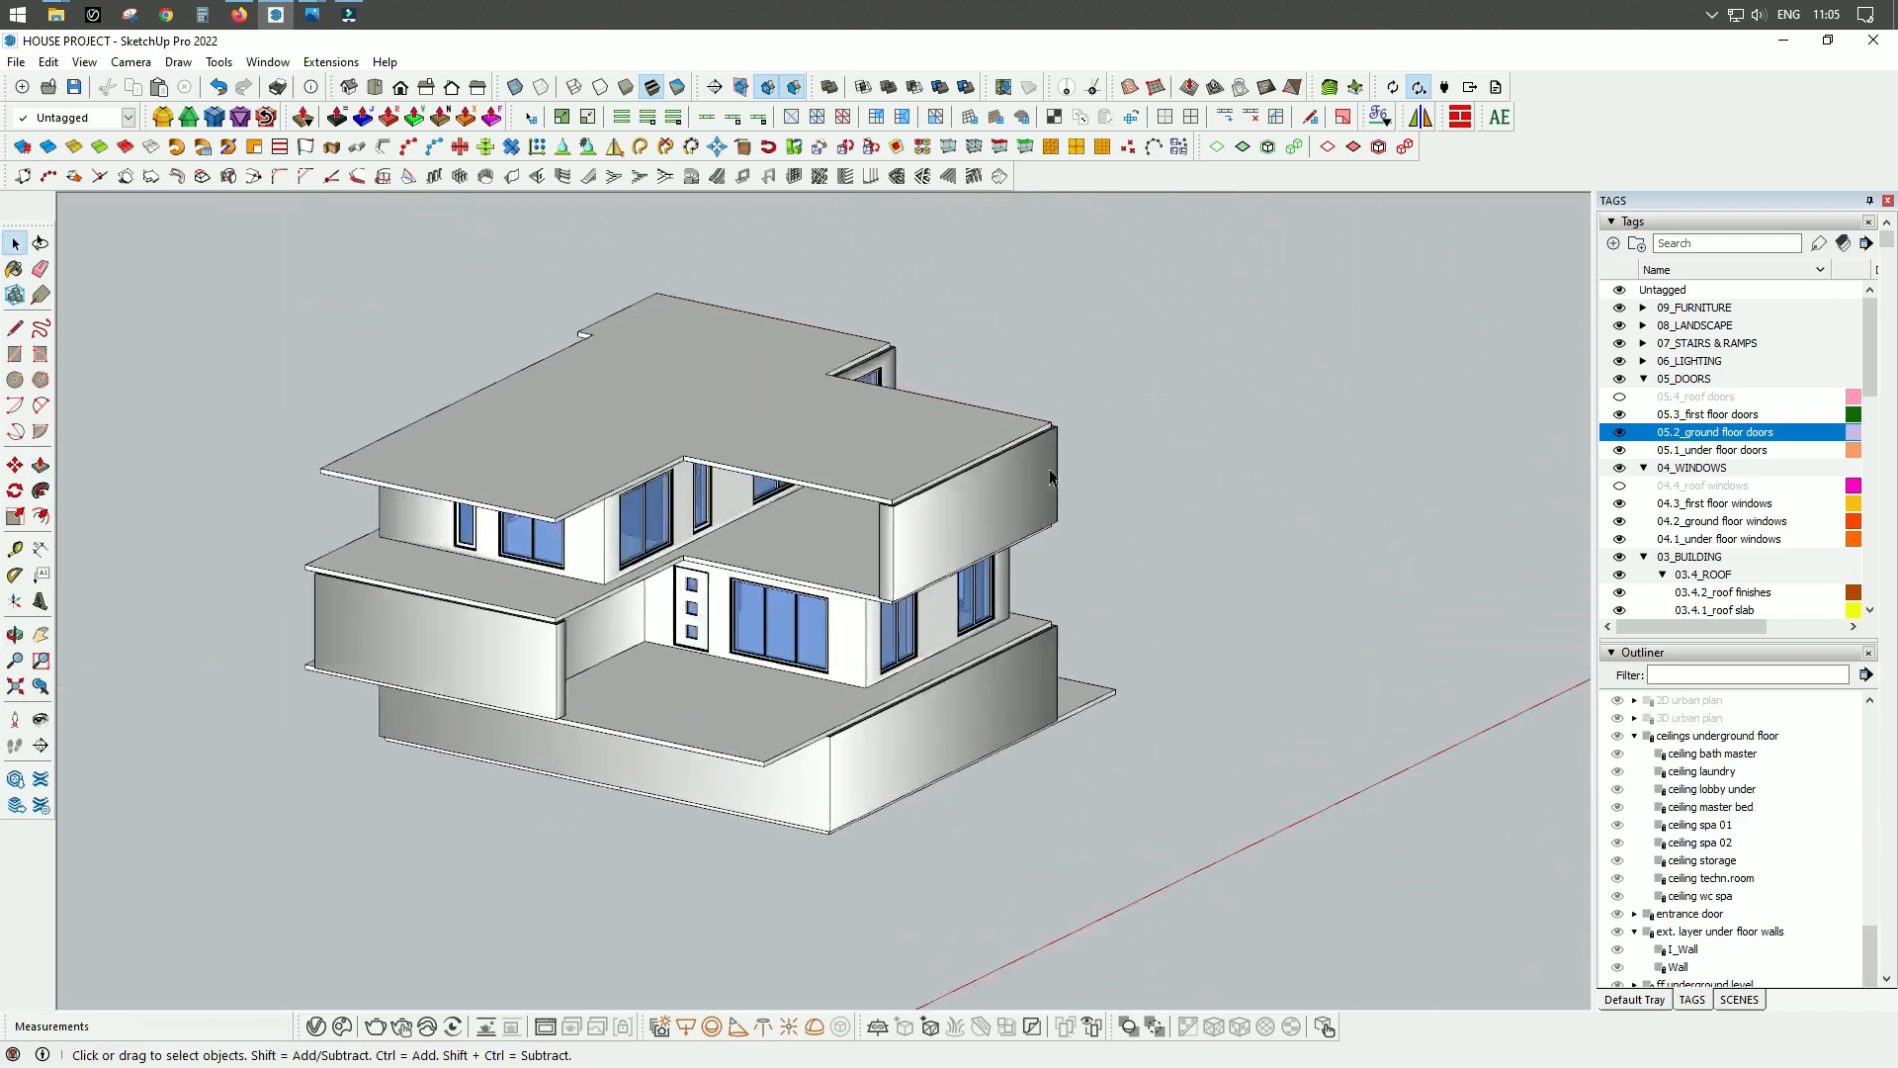
scroll(1051, 478, up, 2)
right_click(546, 436)
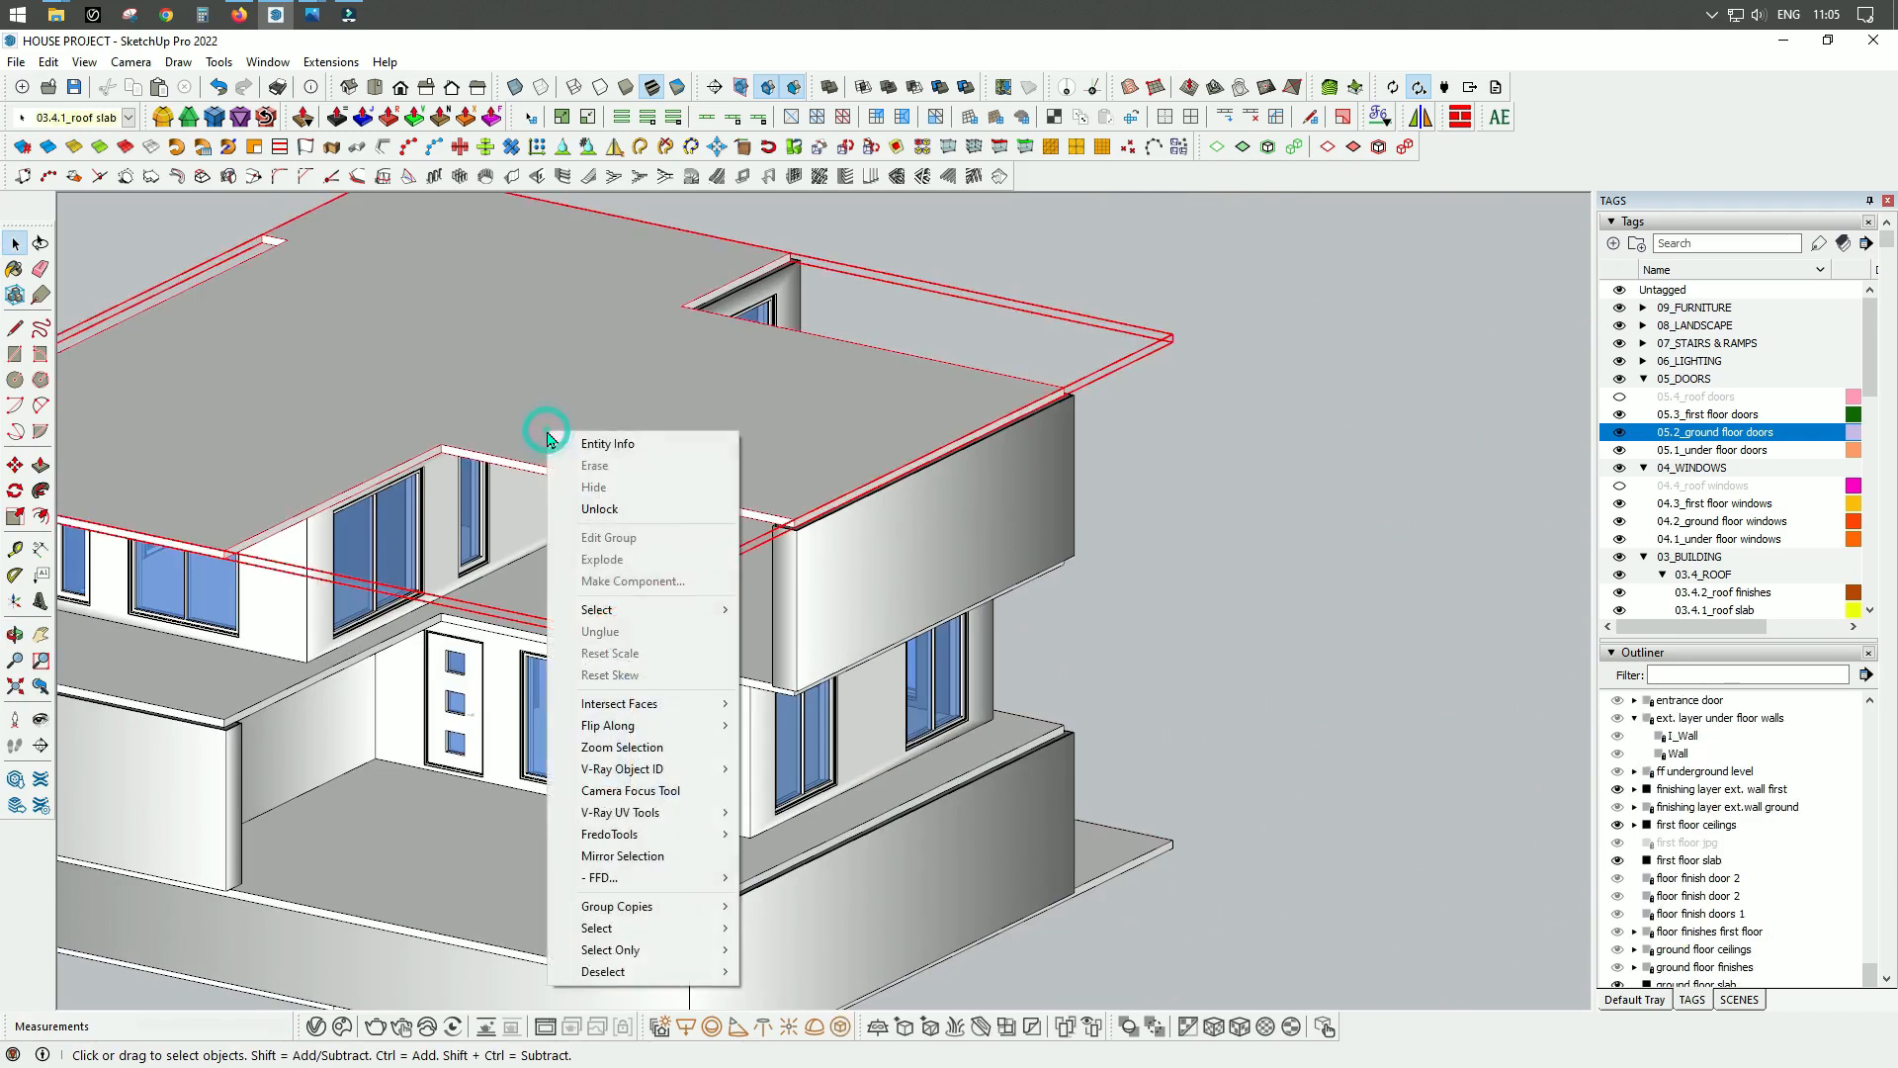
click(599, 510)
scroll(762, 496, down, 3)
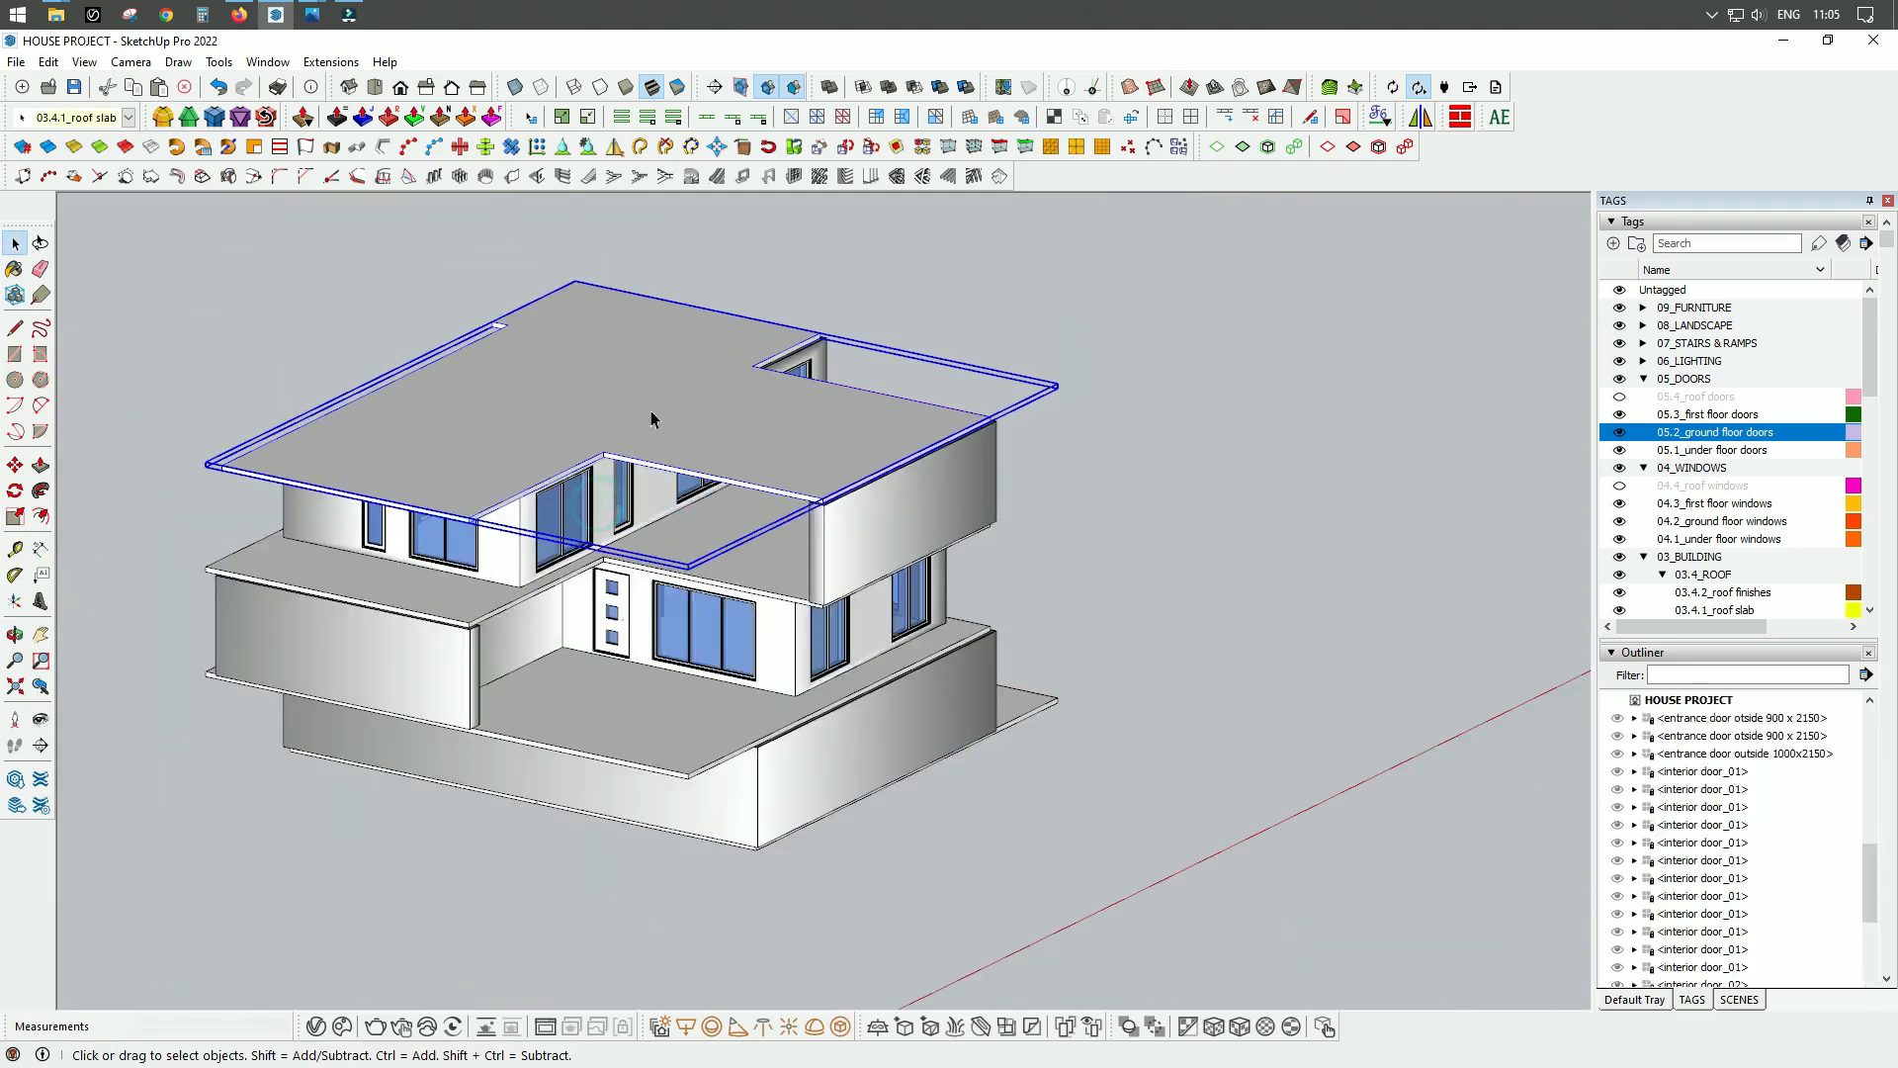
Step: Open the roof slab for editing and Push/Pull its edge face above the long blank exterior wall 550 mm outward to the first floor slab's edge
right_click(653, 412)
click(719, 518)
scroll(712, 509, up, 5)
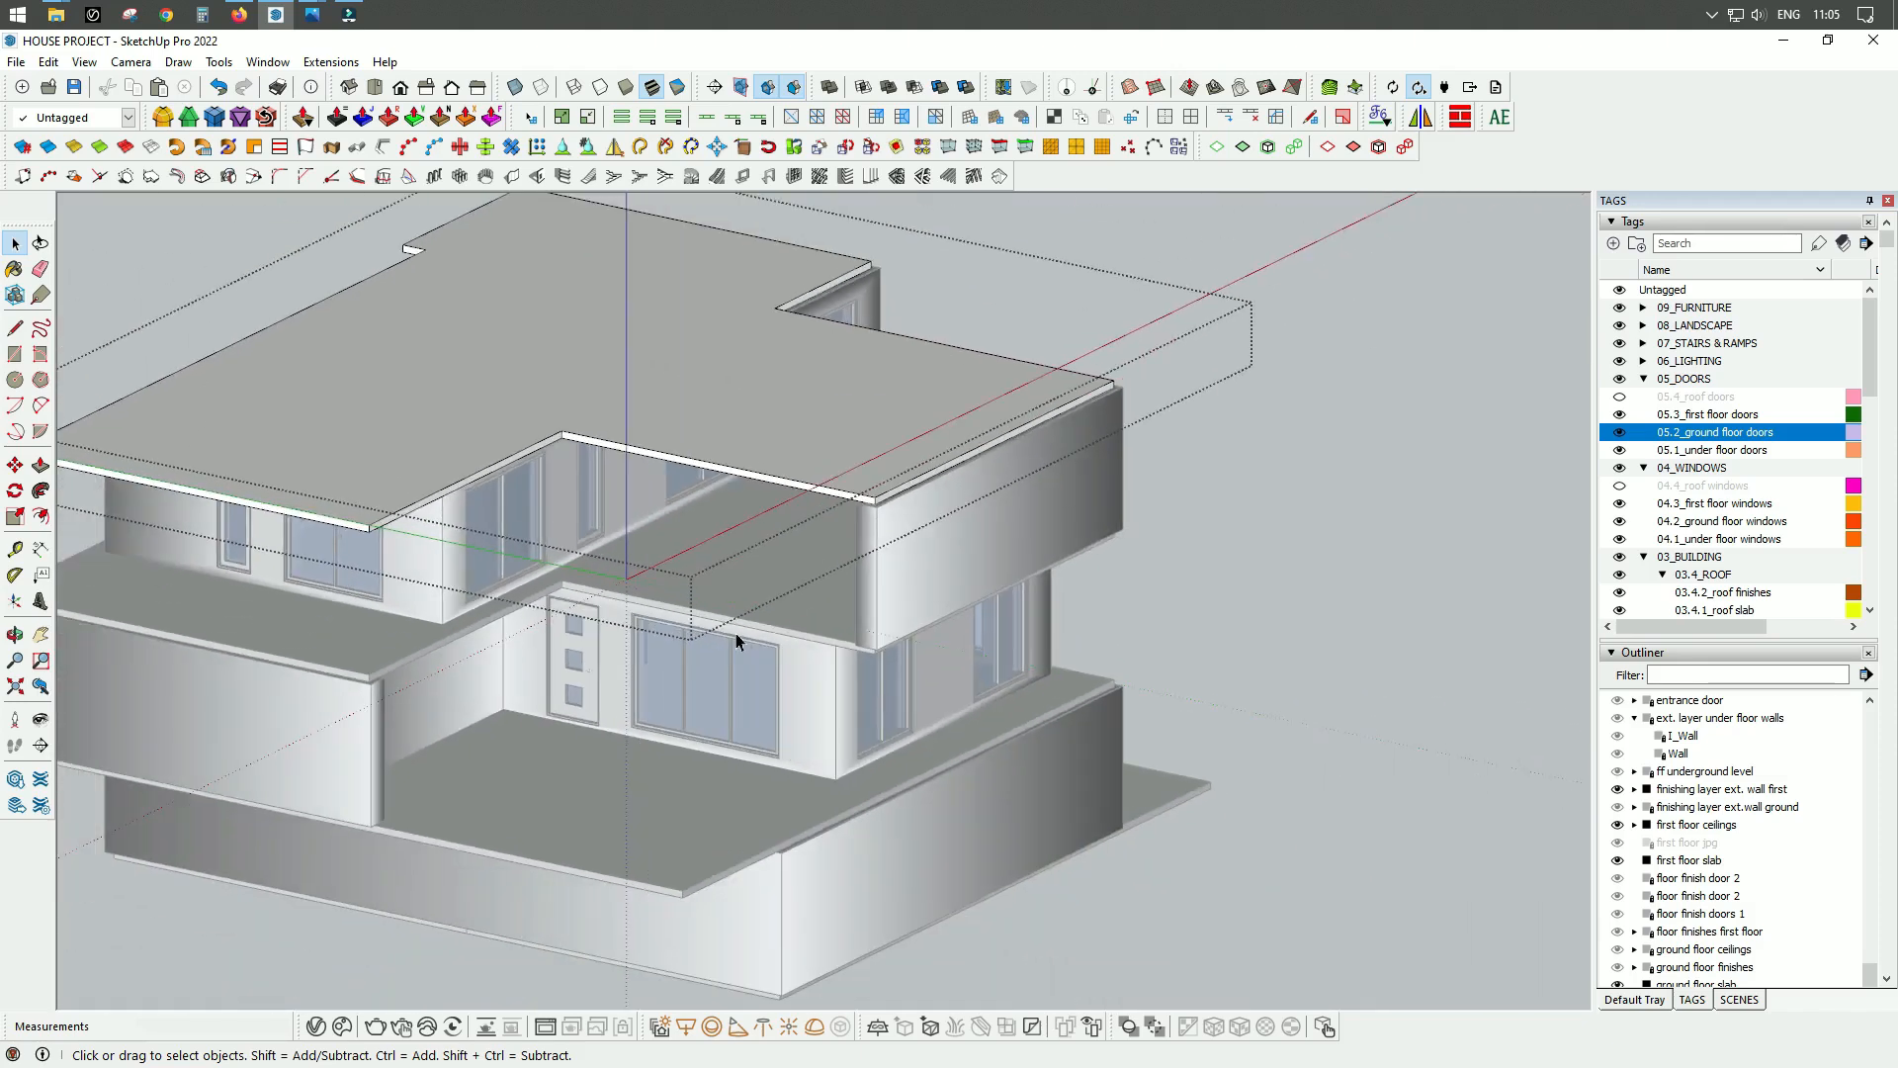
key(p)
scroll(296, 554, up, 5)
middle_drag(288, 543, 1008, 562)
scroll(788, 491, down, 3)
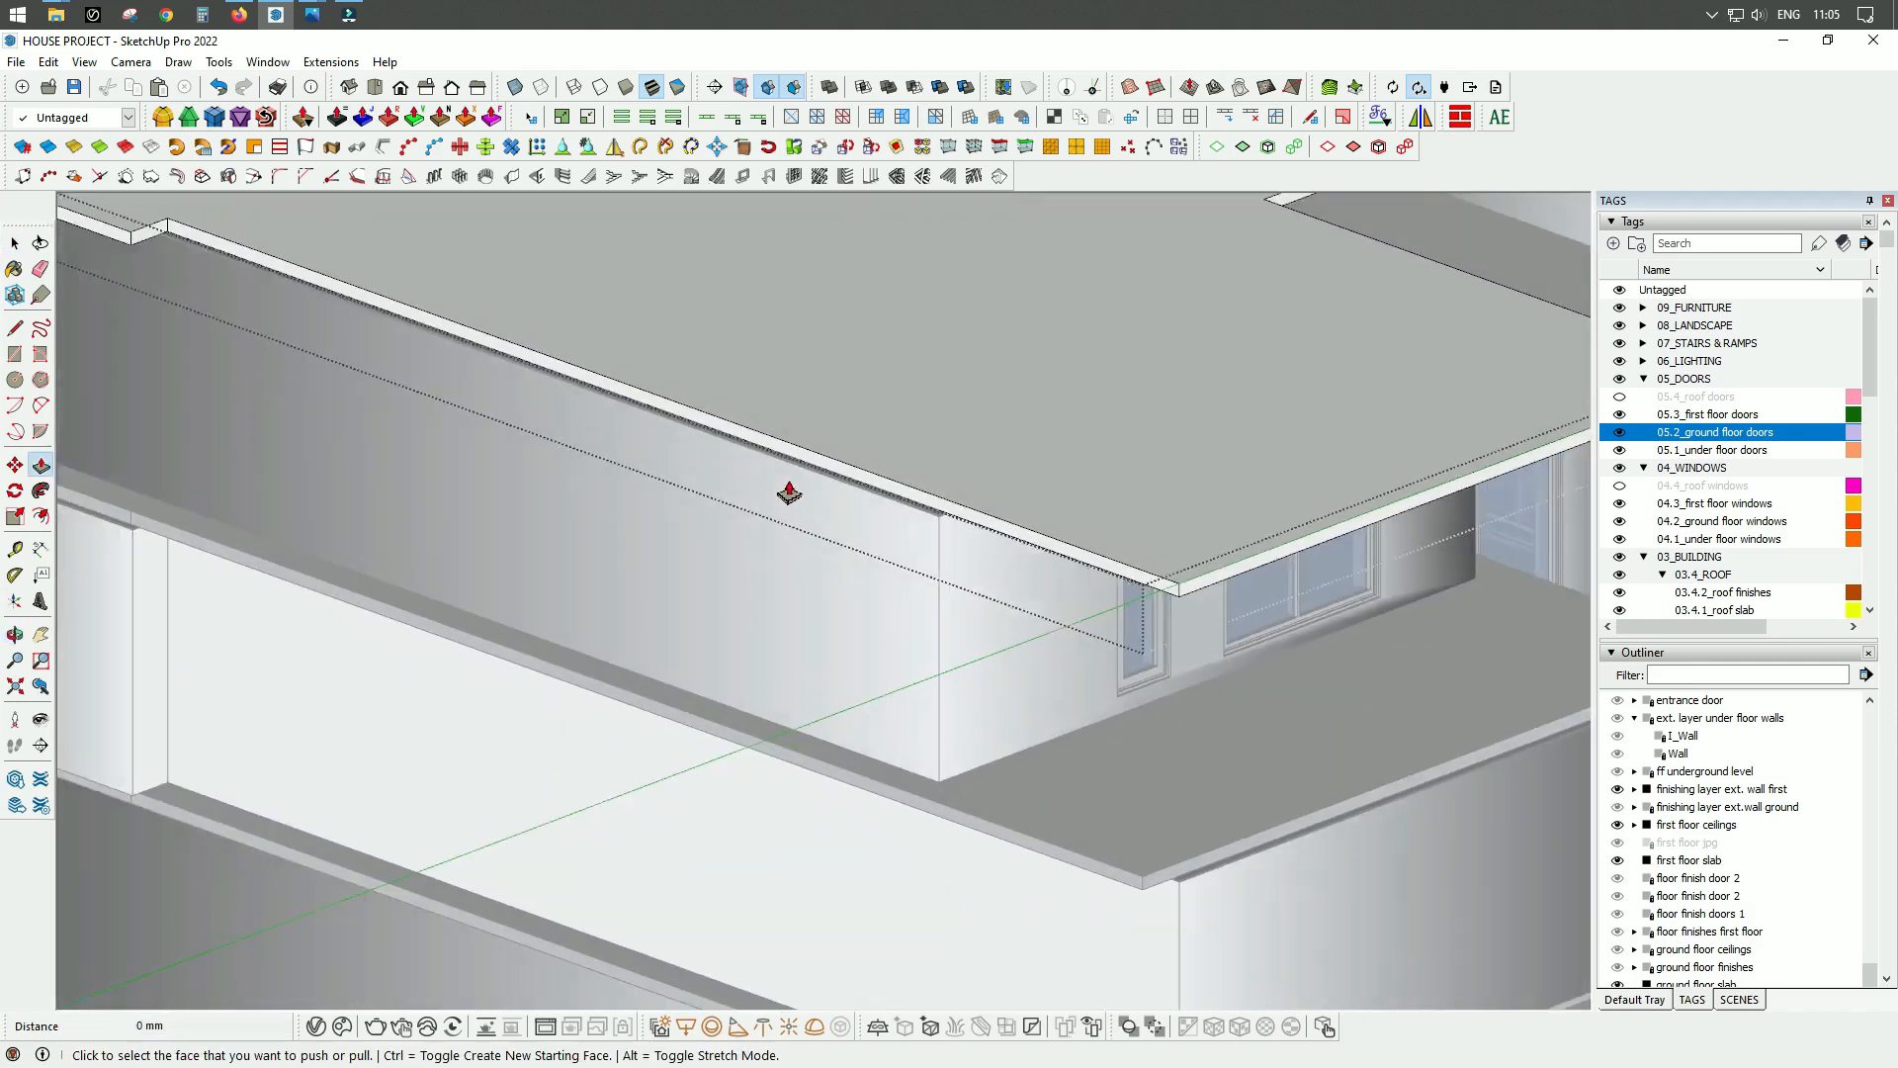
scroll(1048, 591, up, 4)
click(1031, 535)
scroll(1033, 534, down, 4)
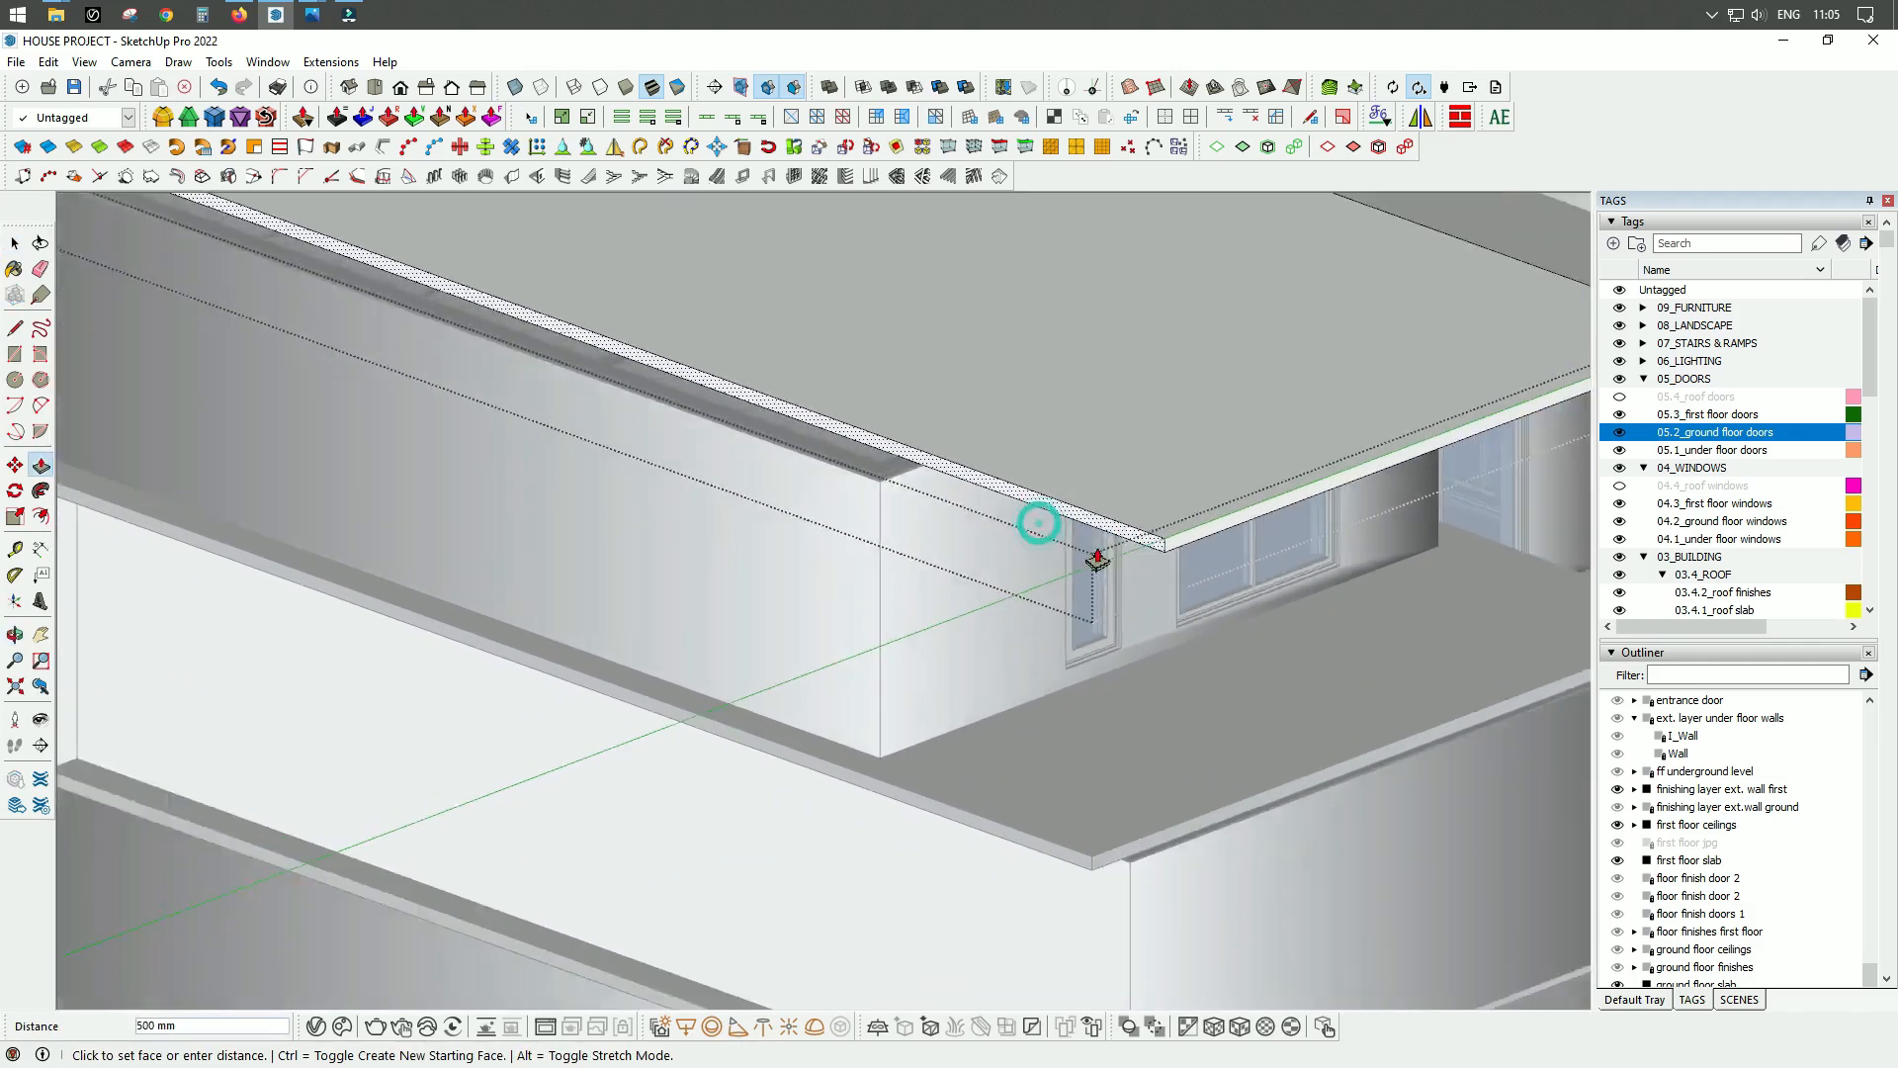
scroll(873, 602, up, 4)
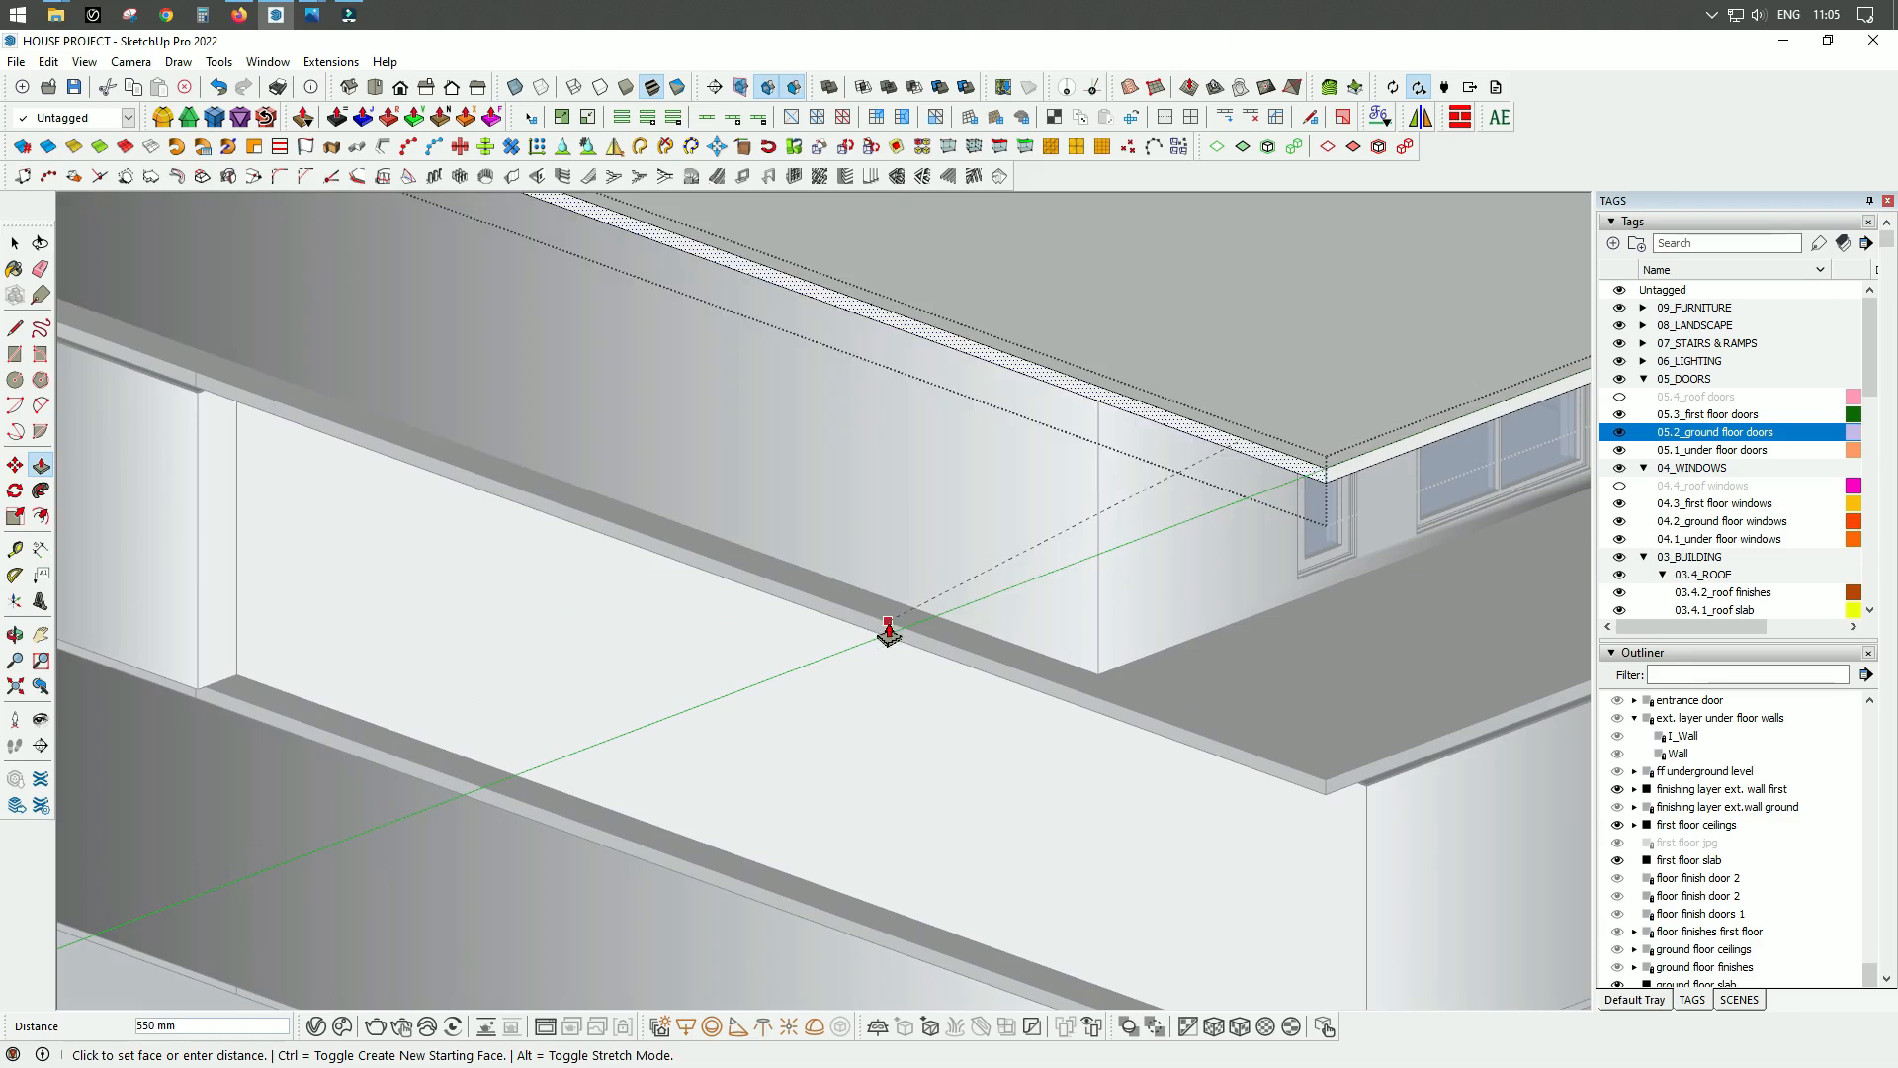
Step: Push/Pull the roof slab's edge face on the window side above the terrace 475 mm outward to align with the first floor slab's edge
scroll(889, 633, down, 10)
middle_drag(556, 593, 1431, 676)
scroll(1094, 678, up, 5)
middle_drag(1114, 627, 898, 563)
scroll(983, 475, up, 5)
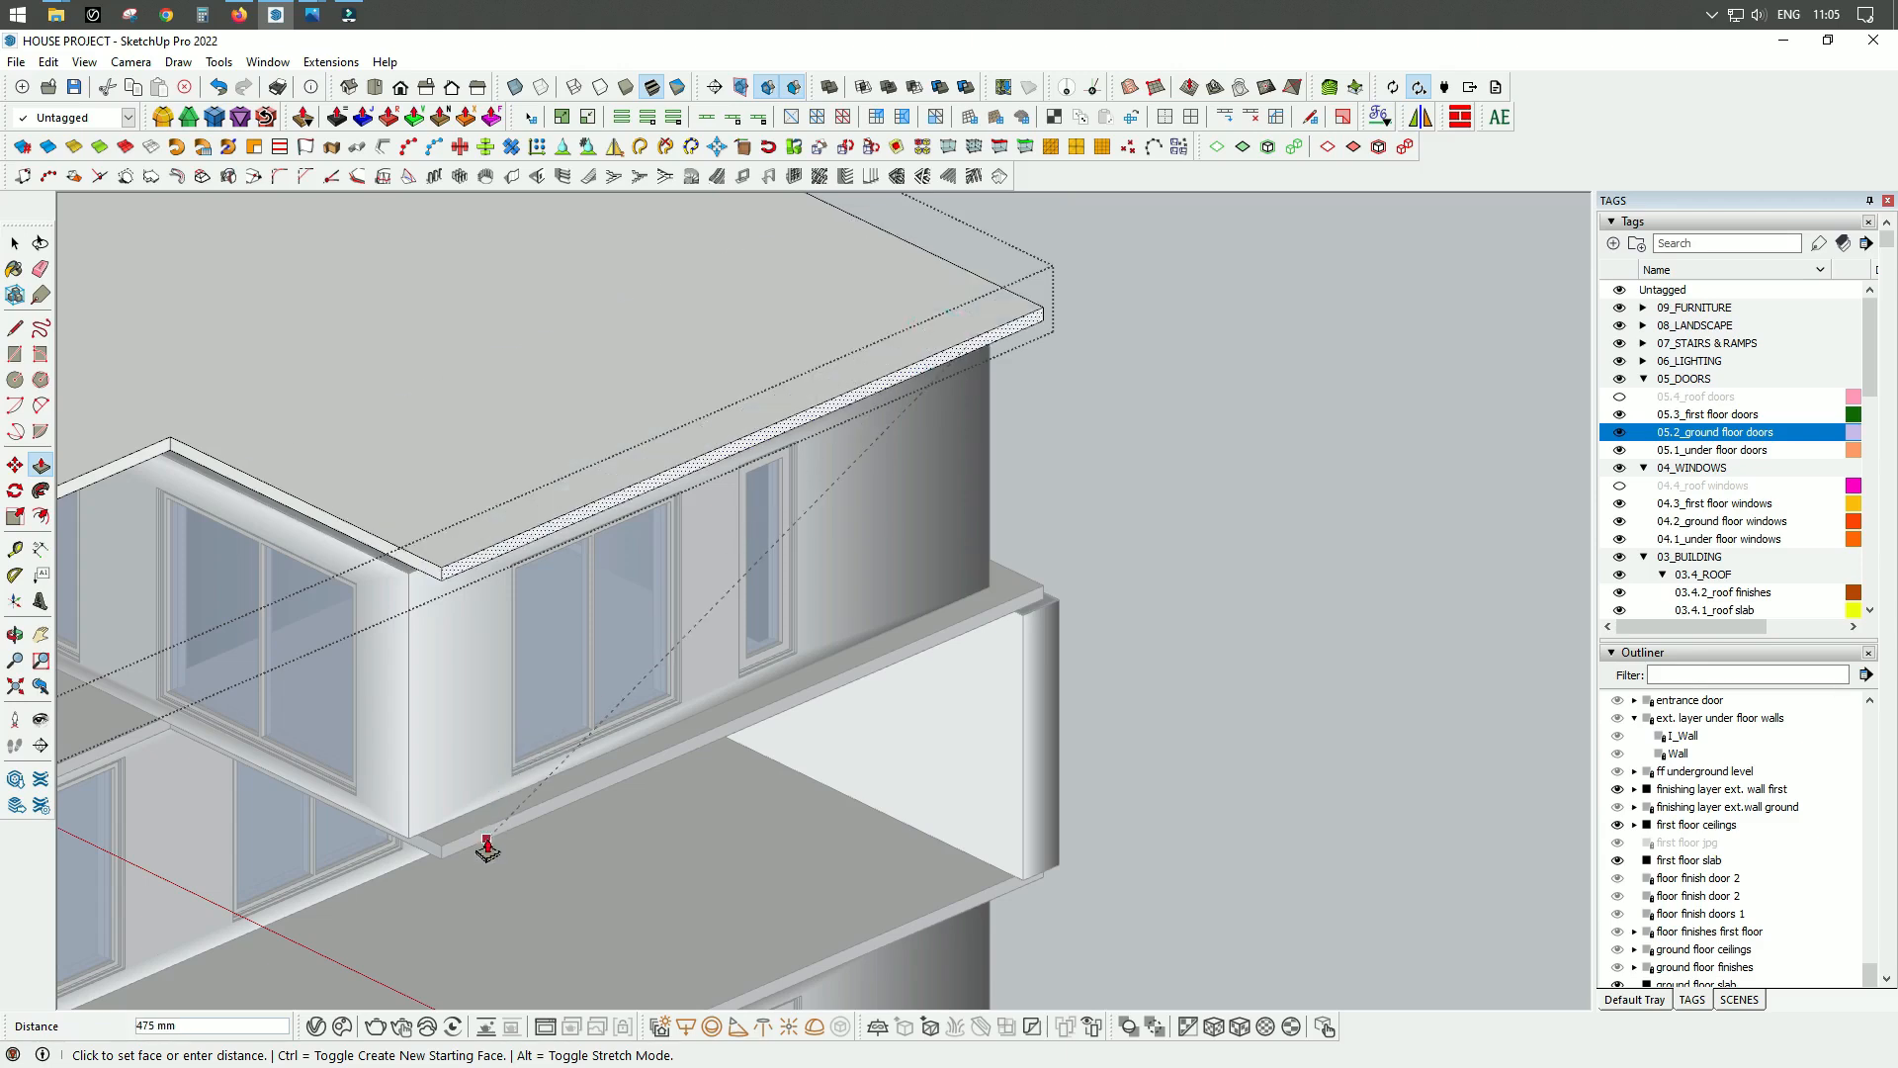
scroll(1055, 636, down, 8)
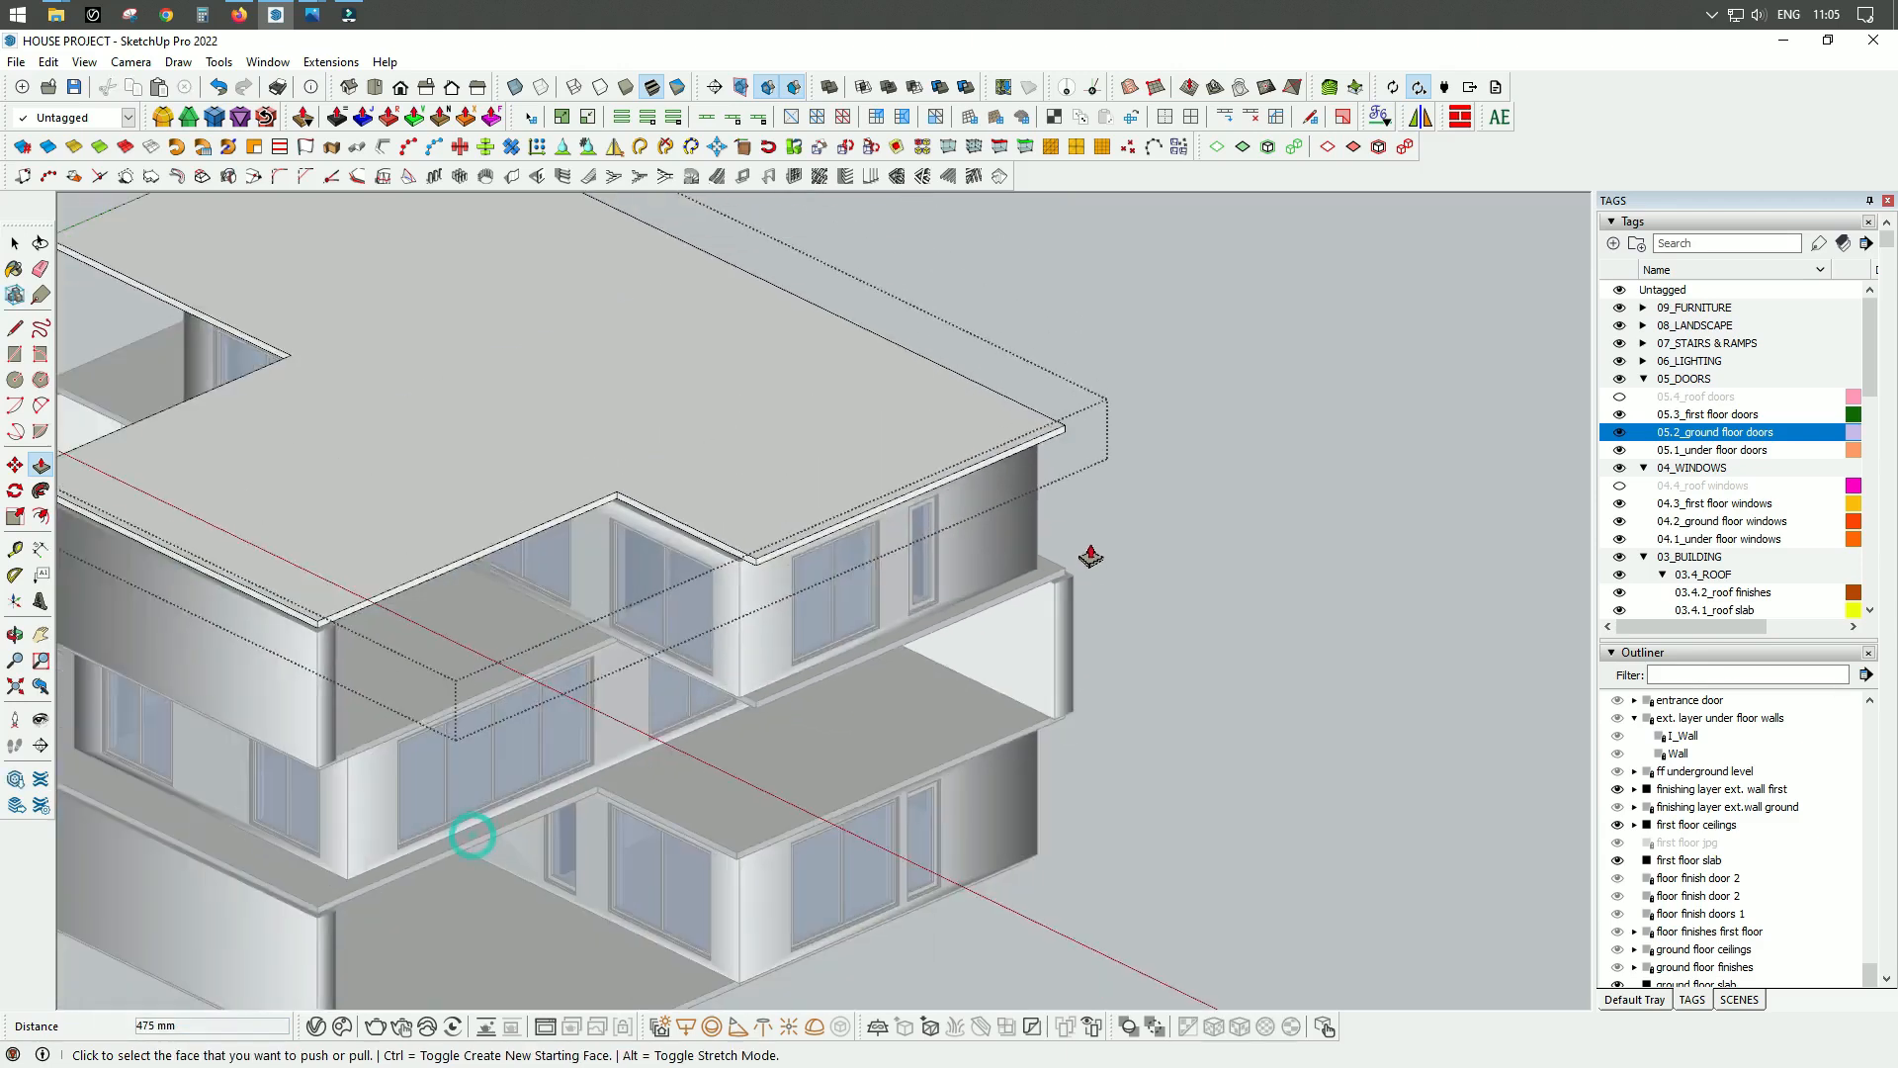
Step: Select the roof, first floor and ground floor slabs together and lock them
middle_drag(1153, 665, 1118, 627)
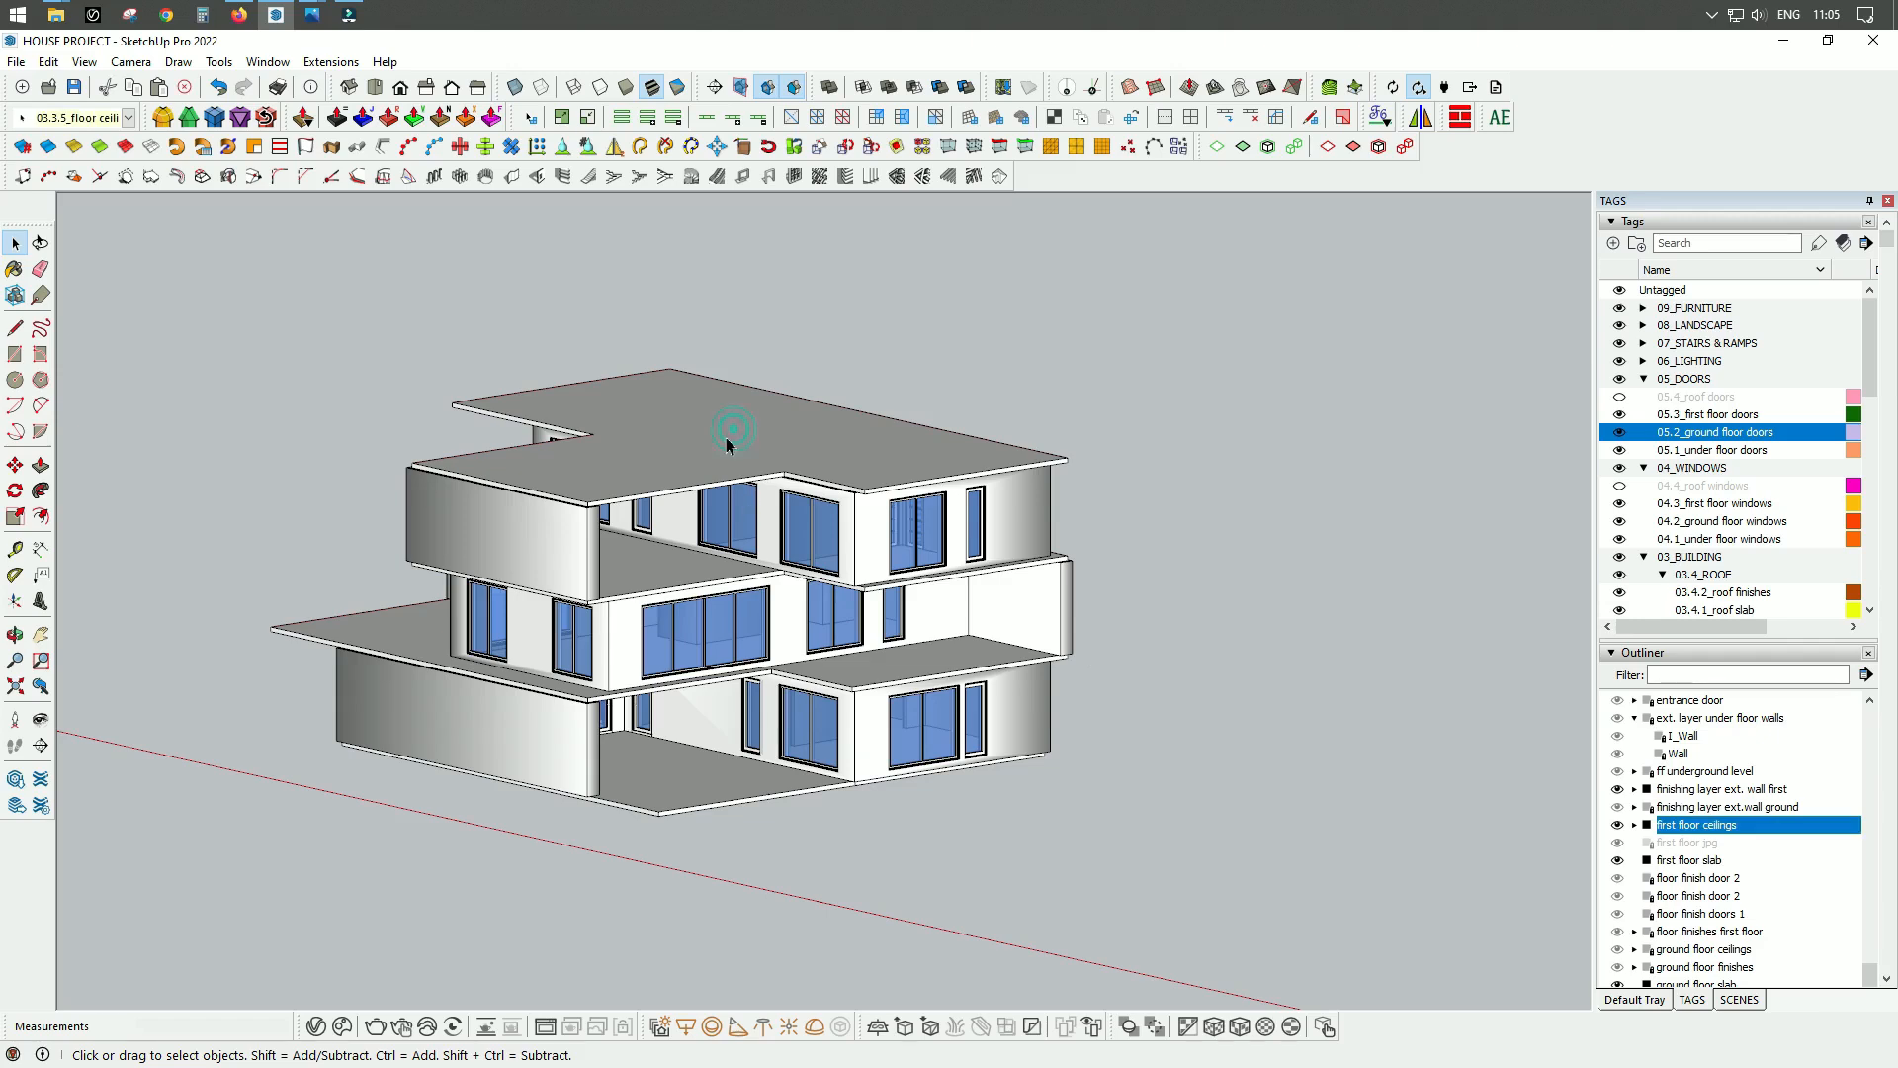
scroll(721, 482, up, 4)
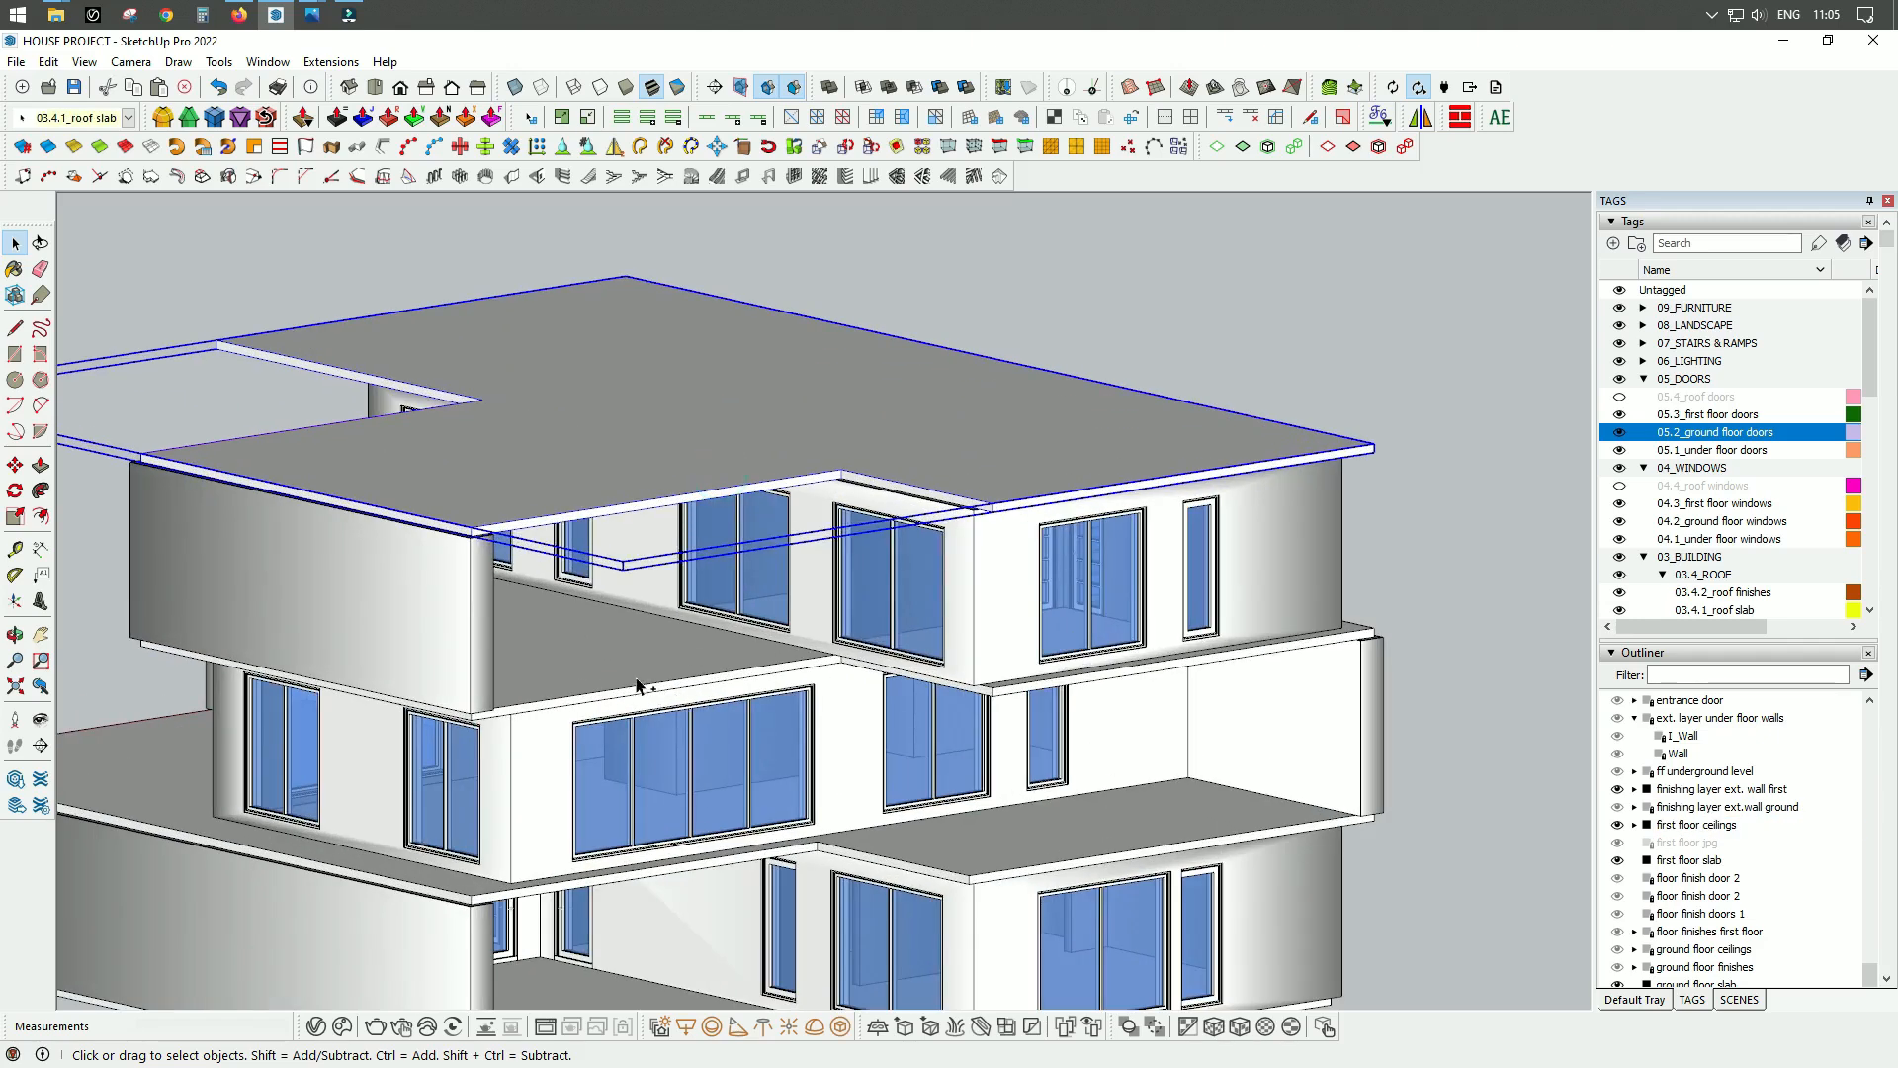
scroll(638, 689, down, 5)
scroll(377, 639, up, 5)
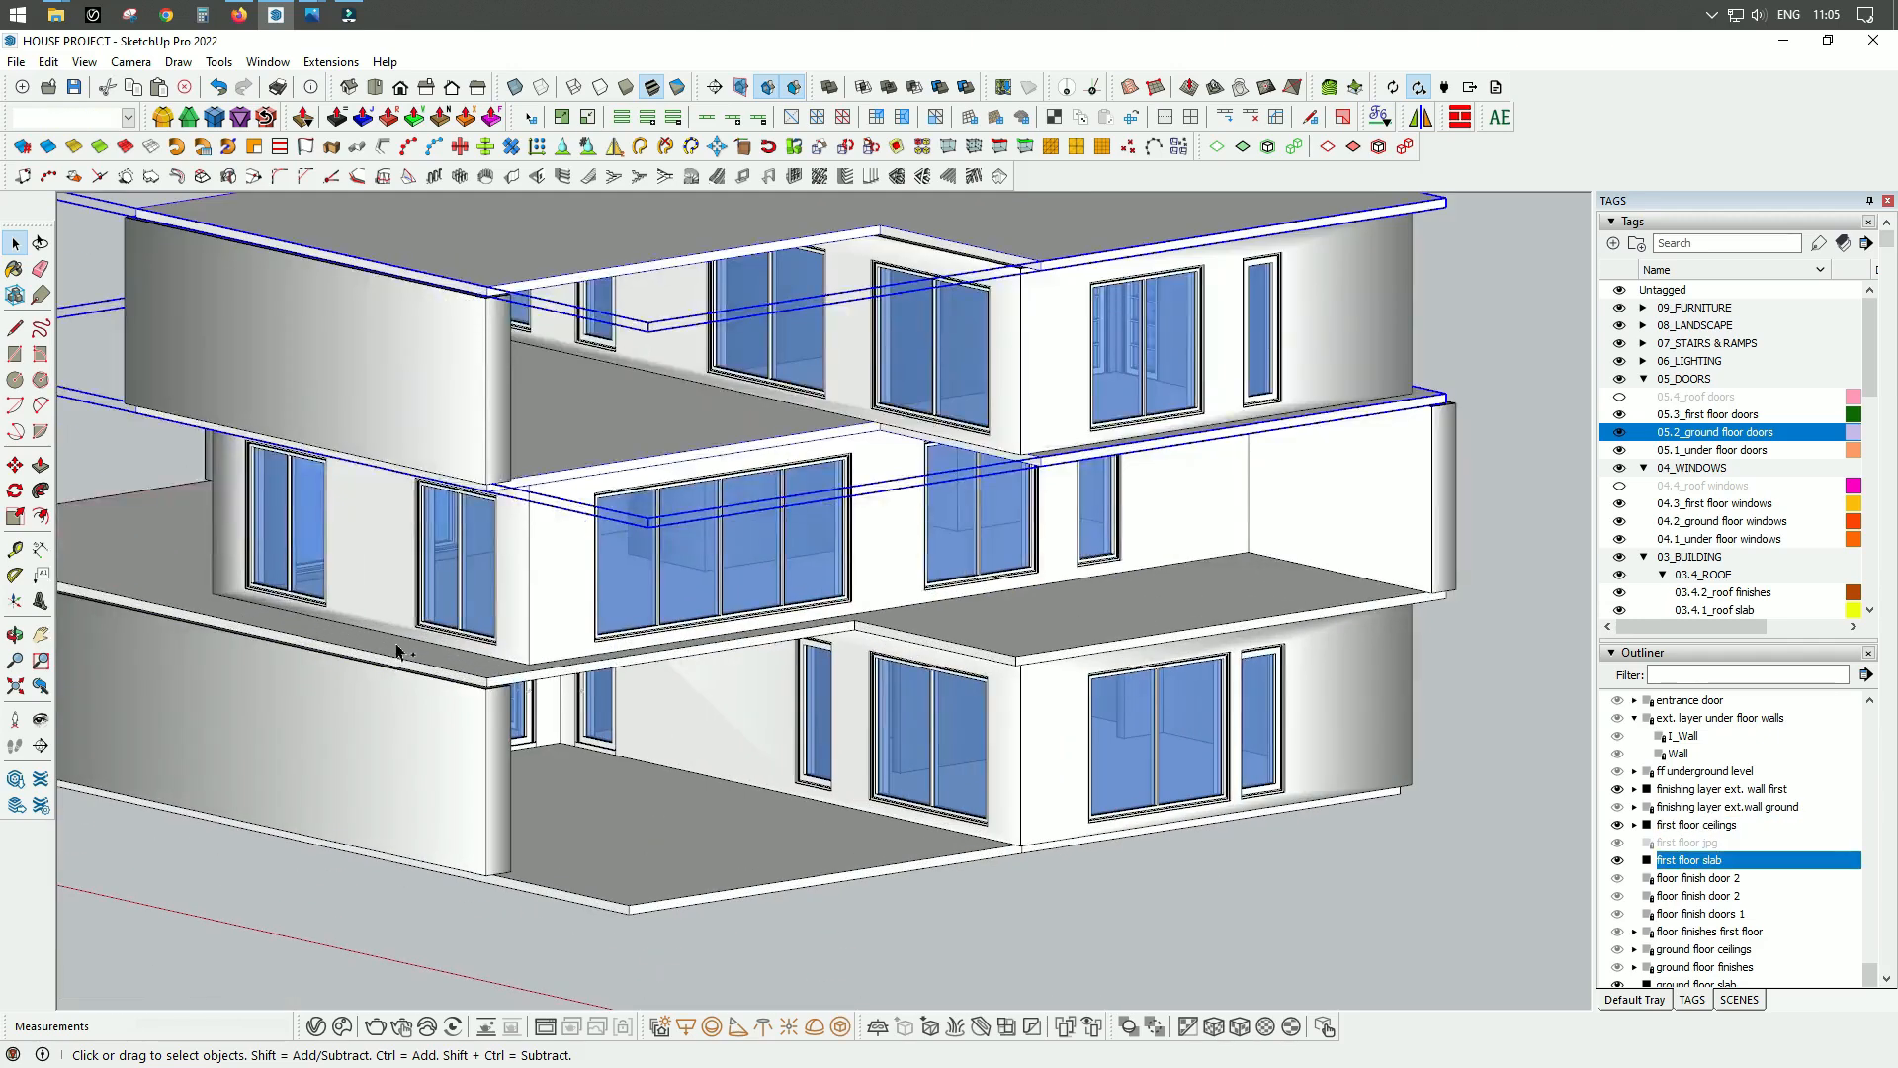
right_click(400, 648)
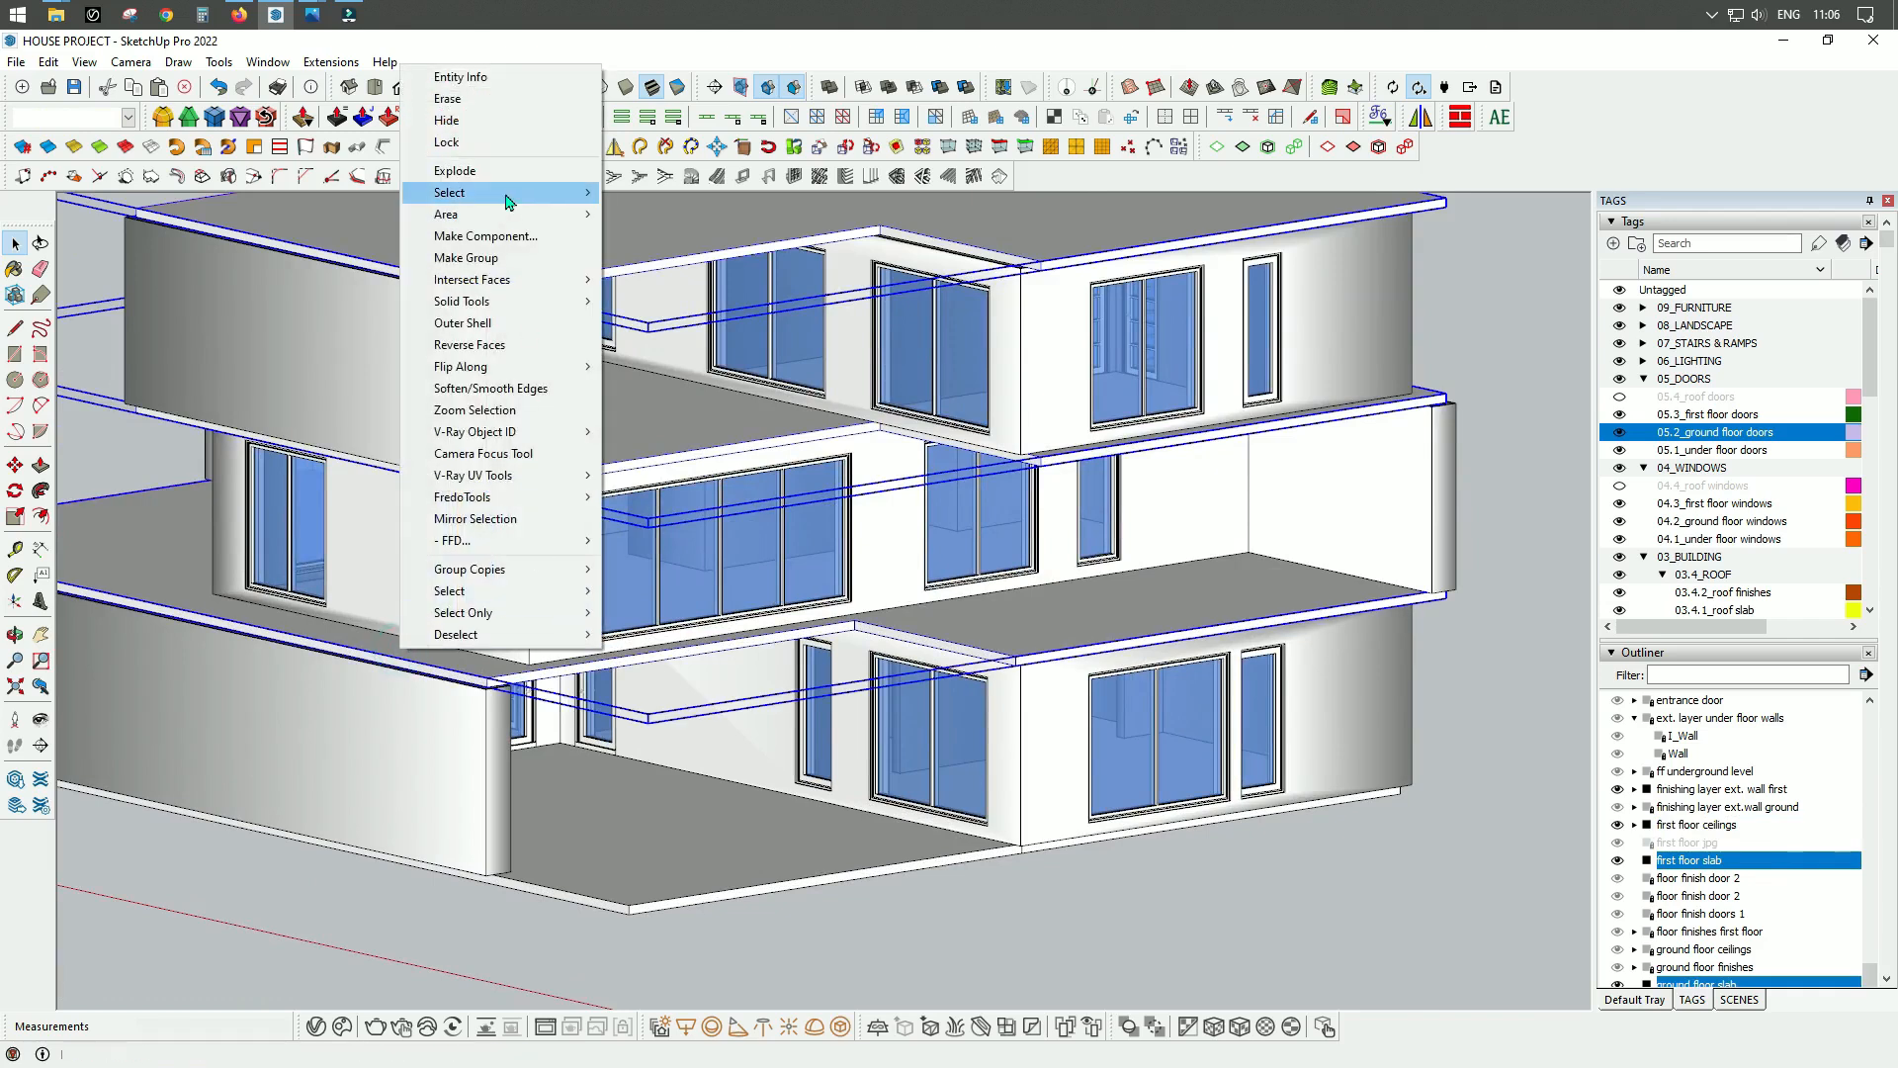
mouse_move(509, 202)
click(494, 151)
scroll(642, 514, down, 5)
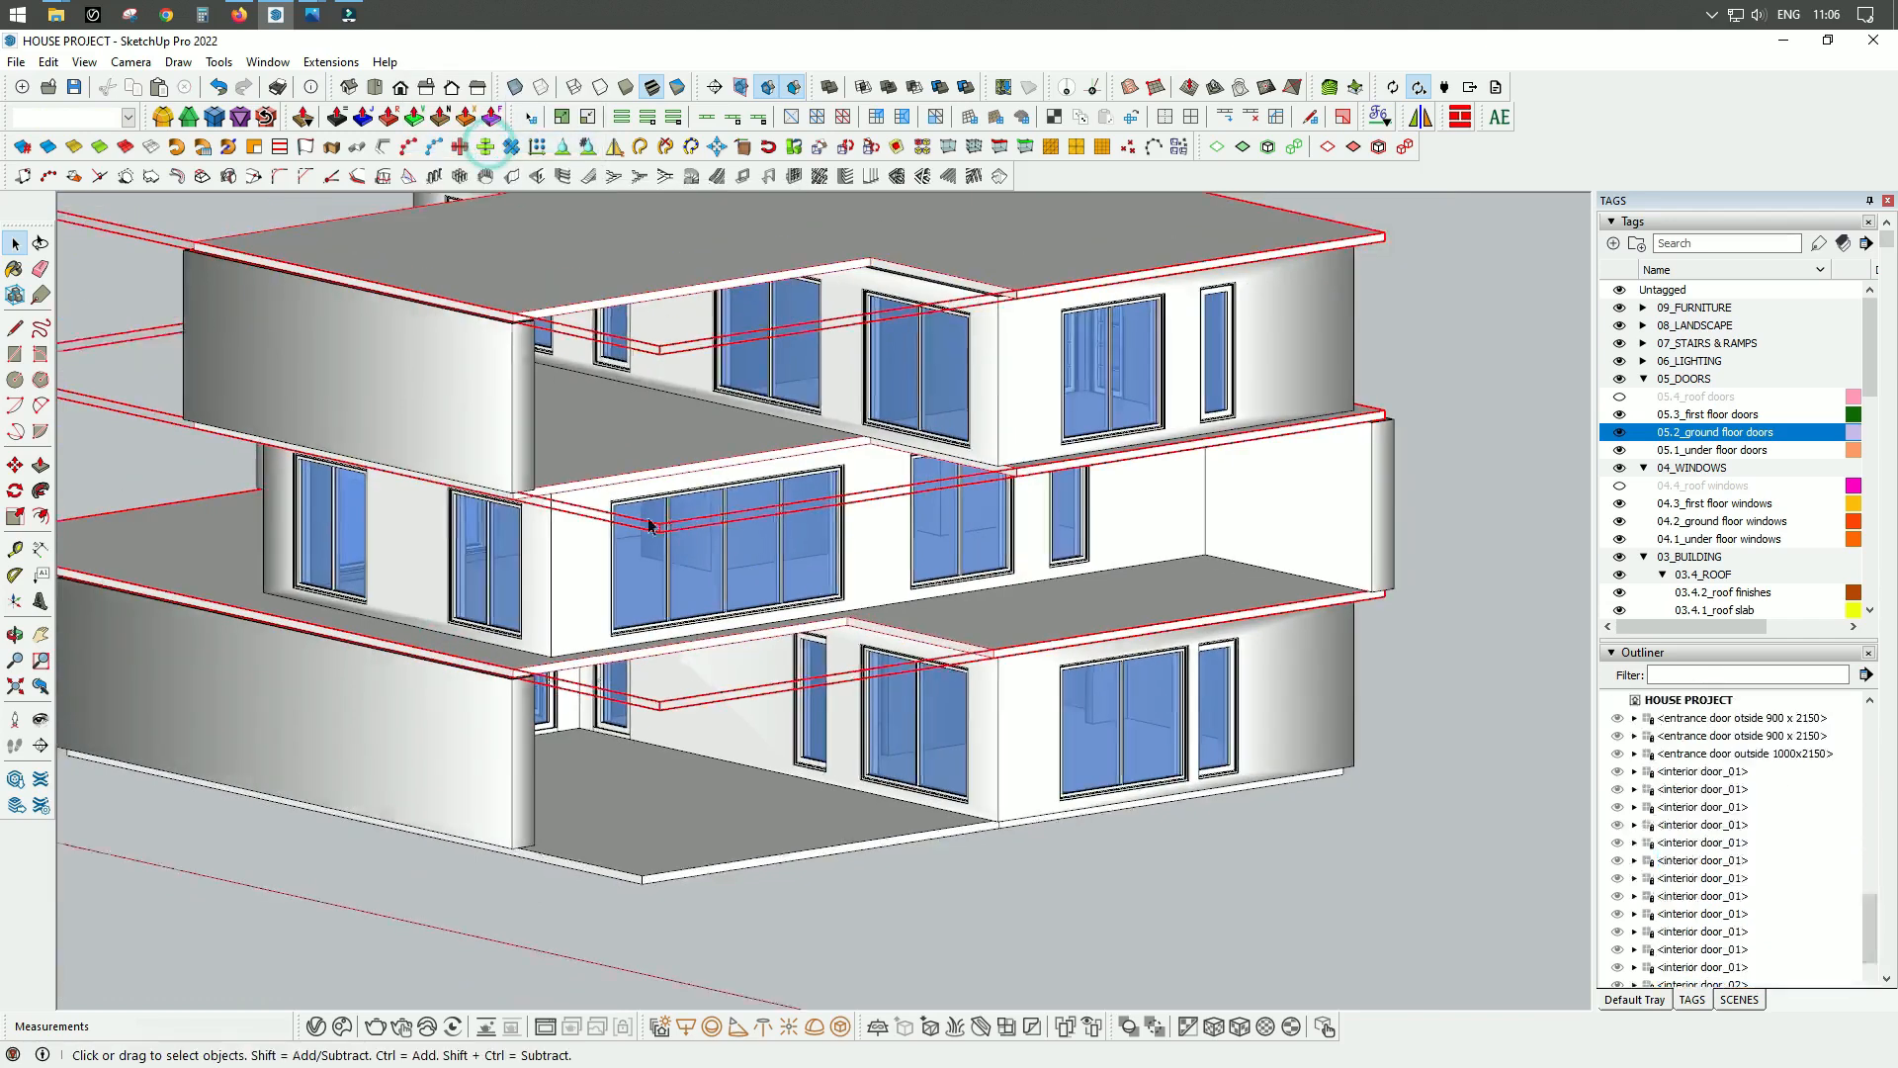
middle_drag(643, 514, 1244, 483)
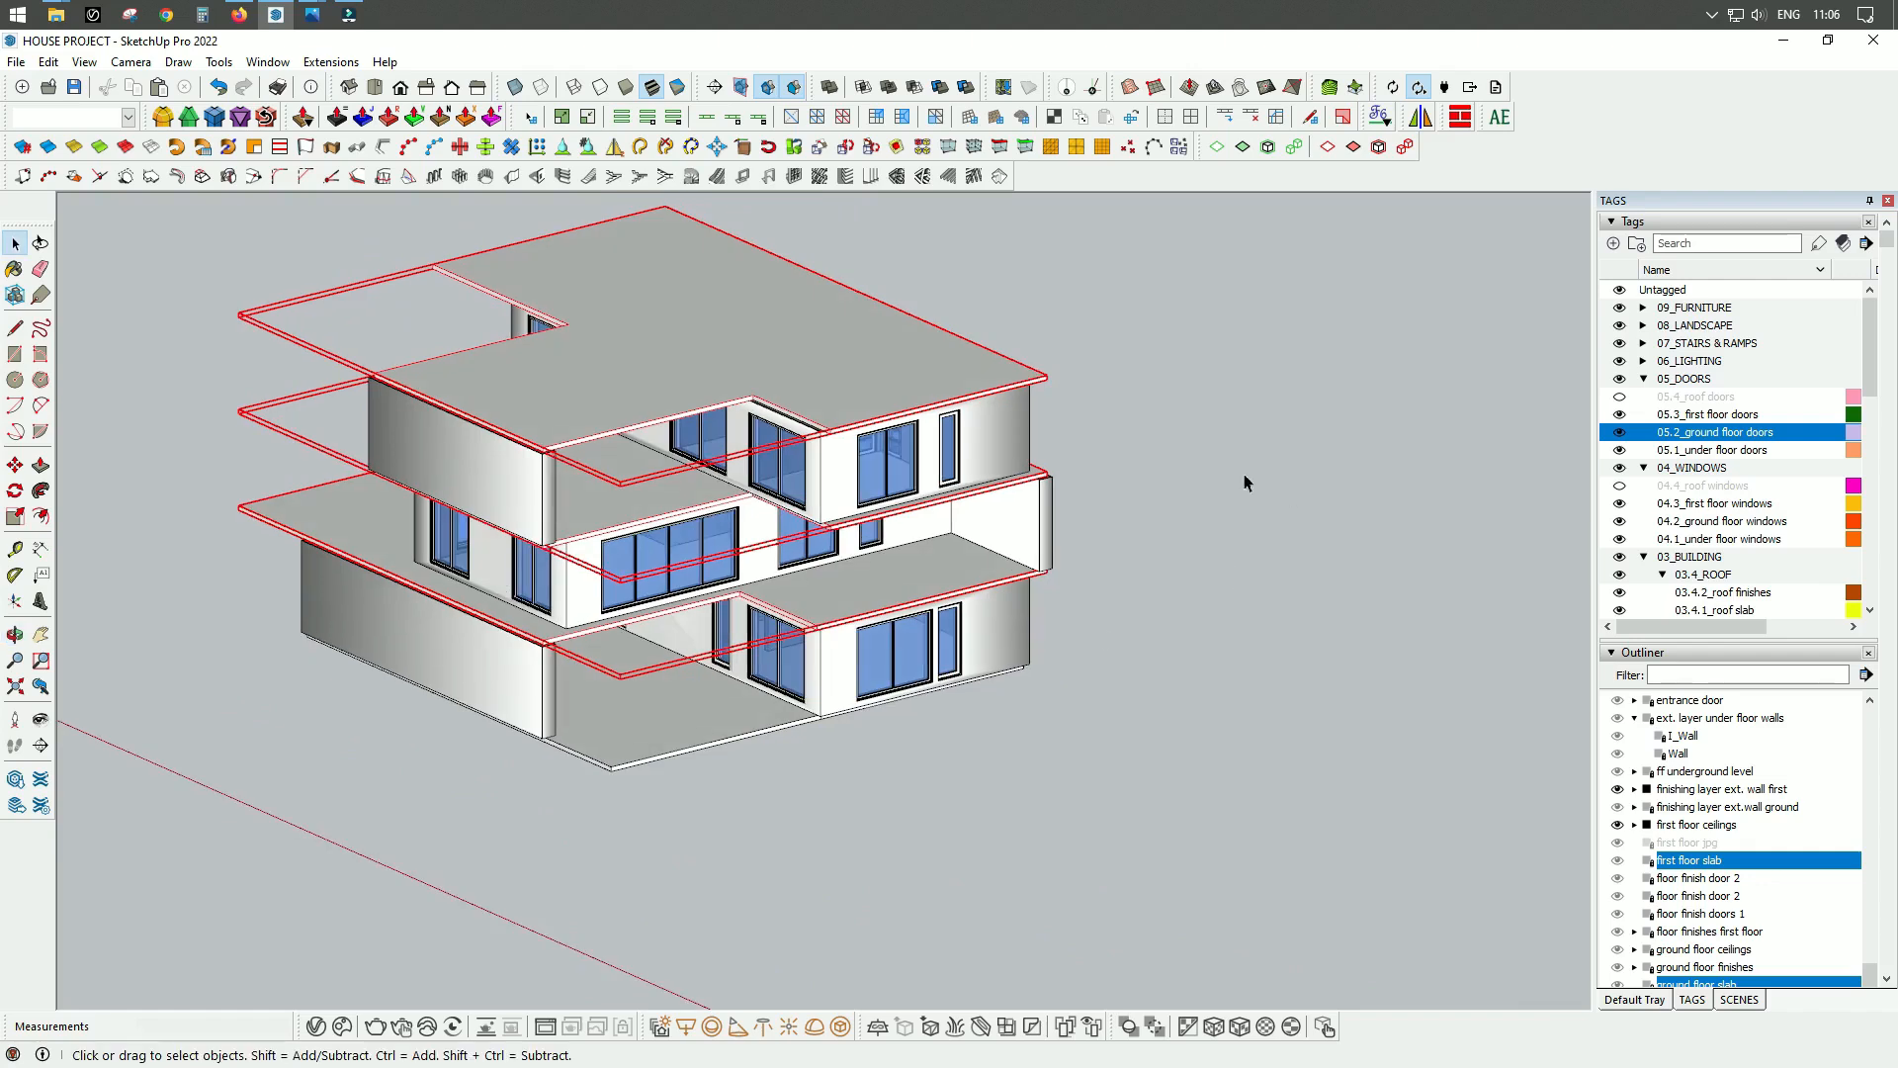
scroll(725, 597, down, 2)
scroll(828, 692, up, 4)
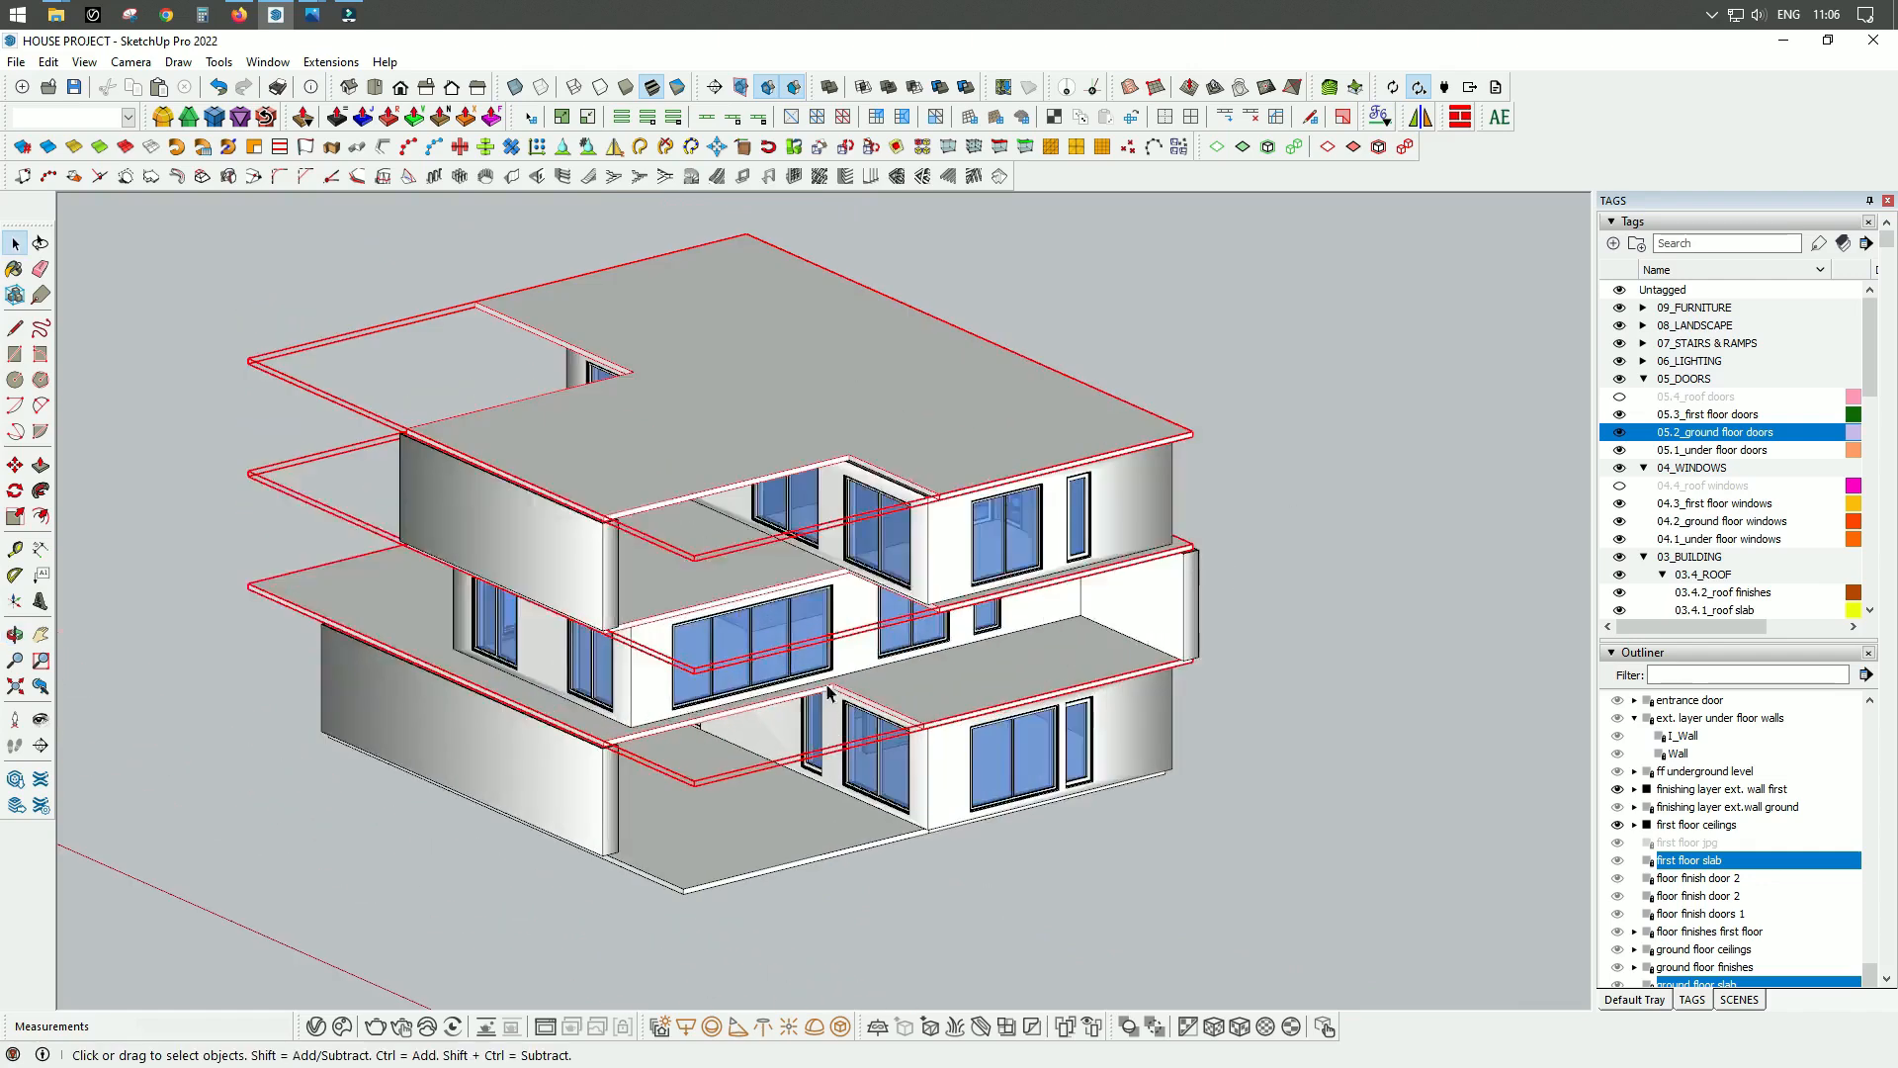
mouse_move(945, 859)
middle_down()
mouse_move(1220, 665)
mouse_move(1385, 733)
mouse_move(1229, 792)
mouse_move(931, 830)
middle_up()
middle_drag(1349, 665, 591, 778)
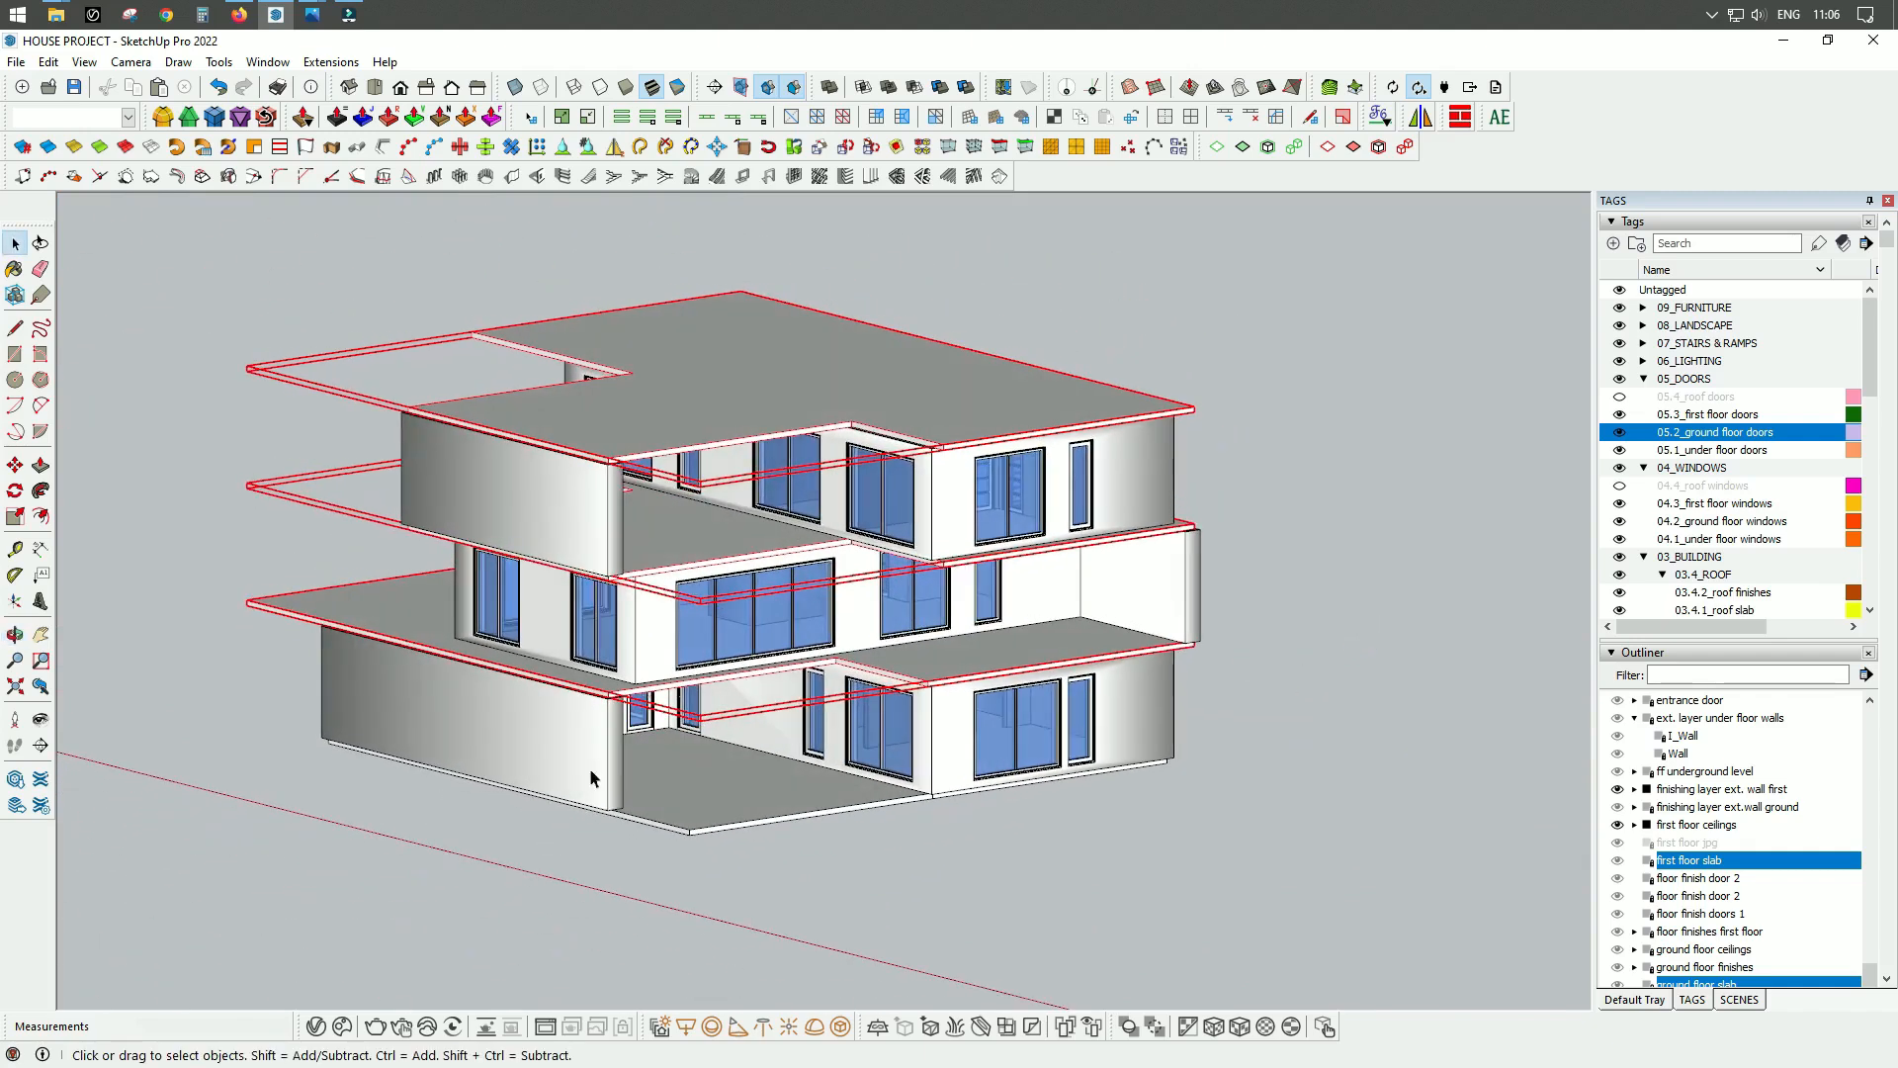